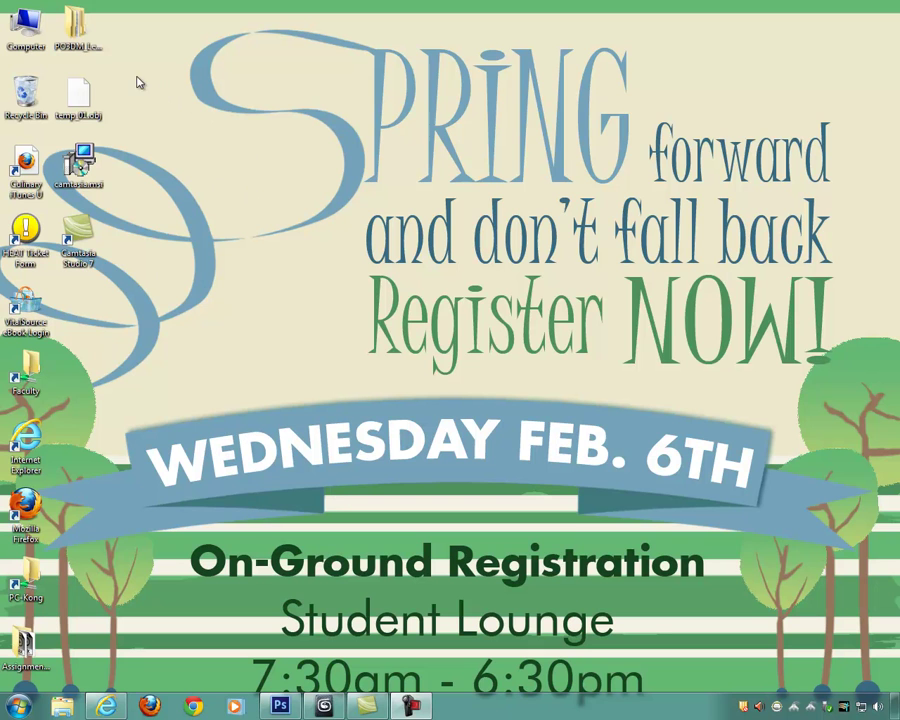
Step: Open the Ref folder inside Scenes of the PO3DM_Lecture_#08_Head_Model folder
left_click(80, 30)
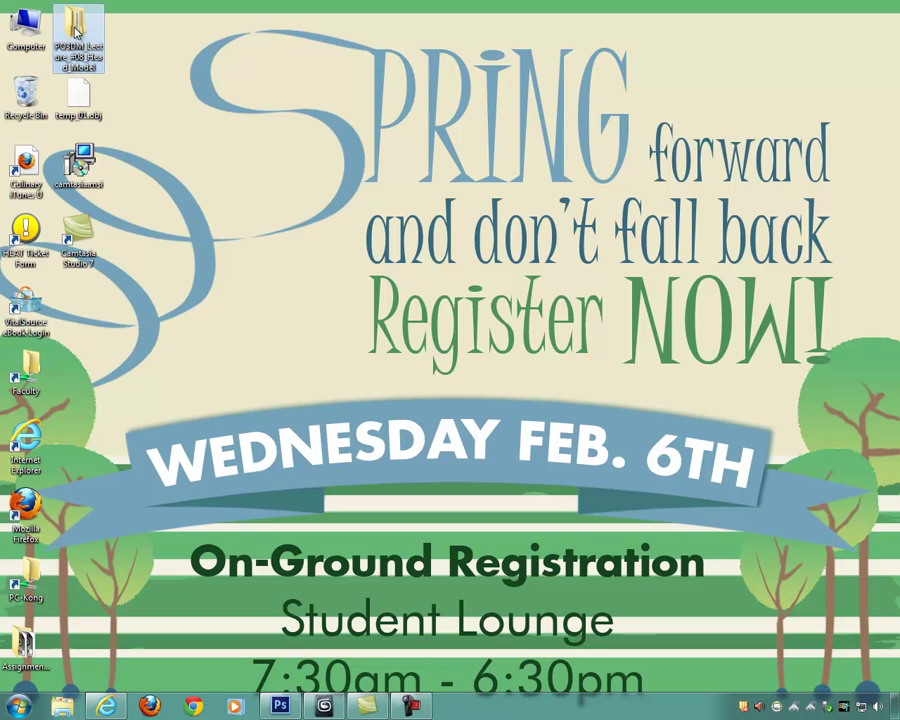
double_click(76, 30)
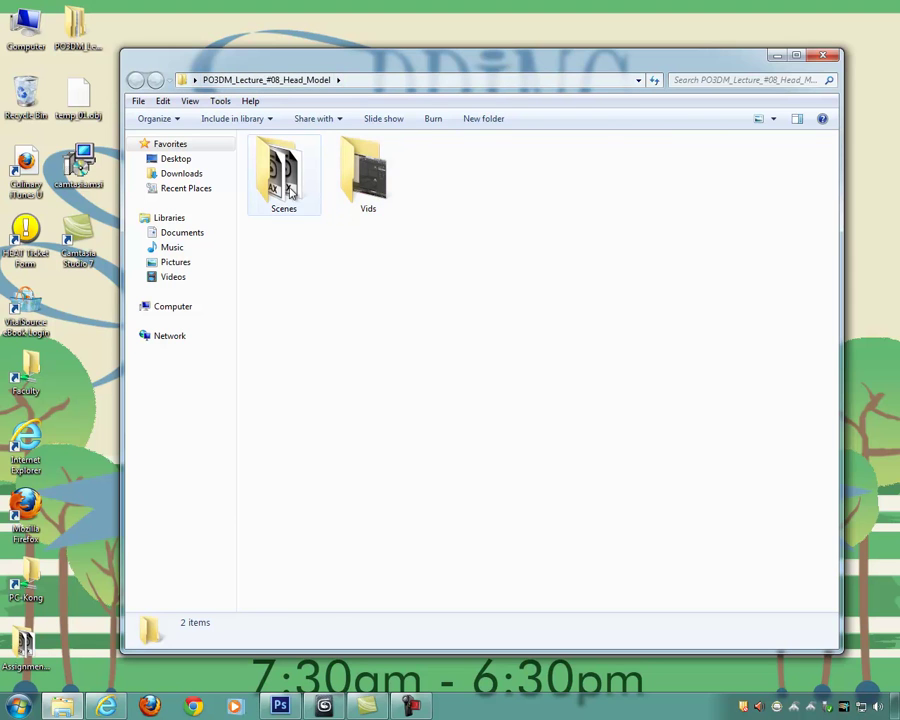
double_click(288, 175)
left_click(272, 162)
double_click(272, 162)
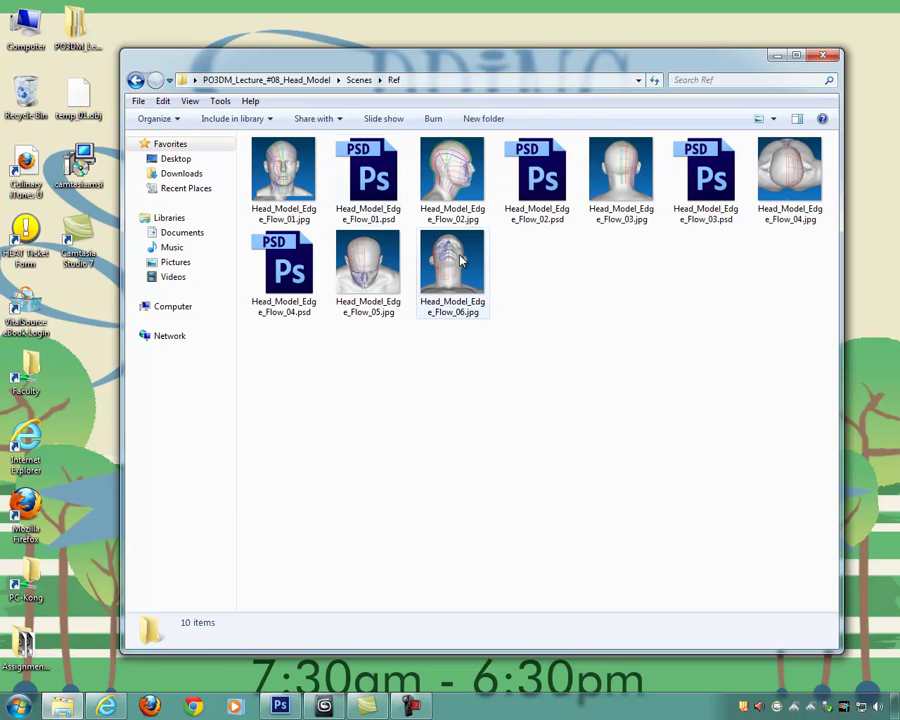
left_click(263, 177)
left_click_drag(276, 62, 287, 66)
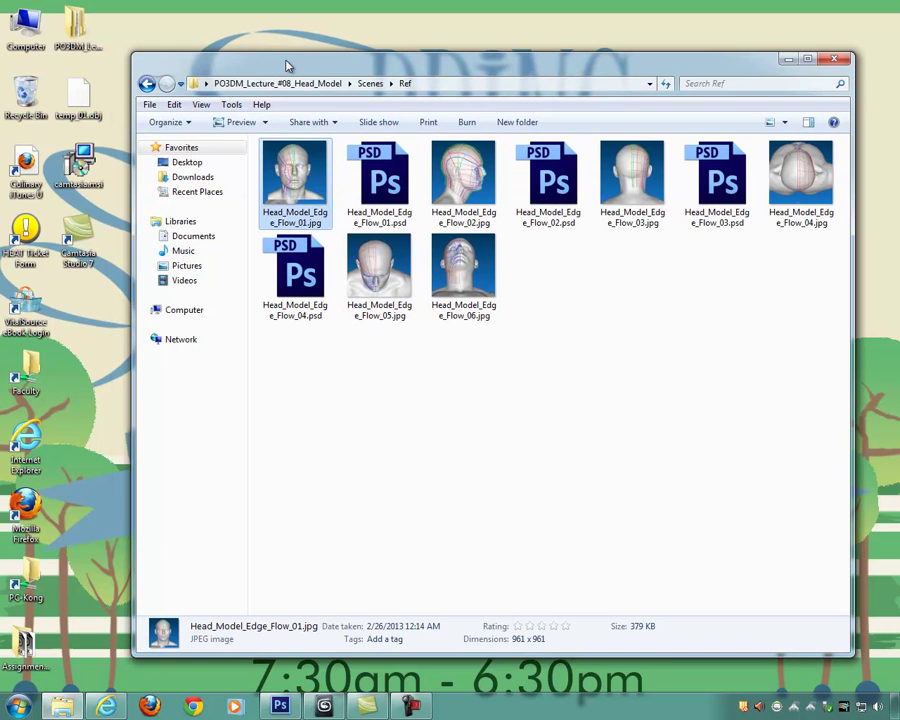
Step: View the front, side and back head references Head_Model_Edge_Flow_01.jpg, Head_Model_Edge_Flow_02.jpg and Head_Model_Edge_Flow_03.jpg, closing each one
double_click(308, 176)
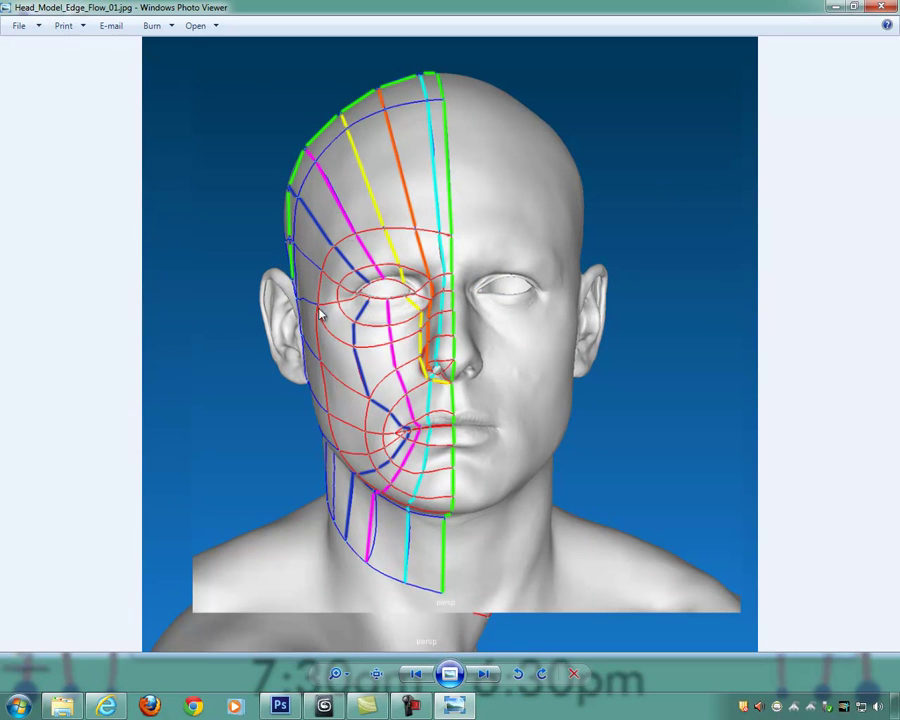
left_click(882, 7)
left_click(482, 184)
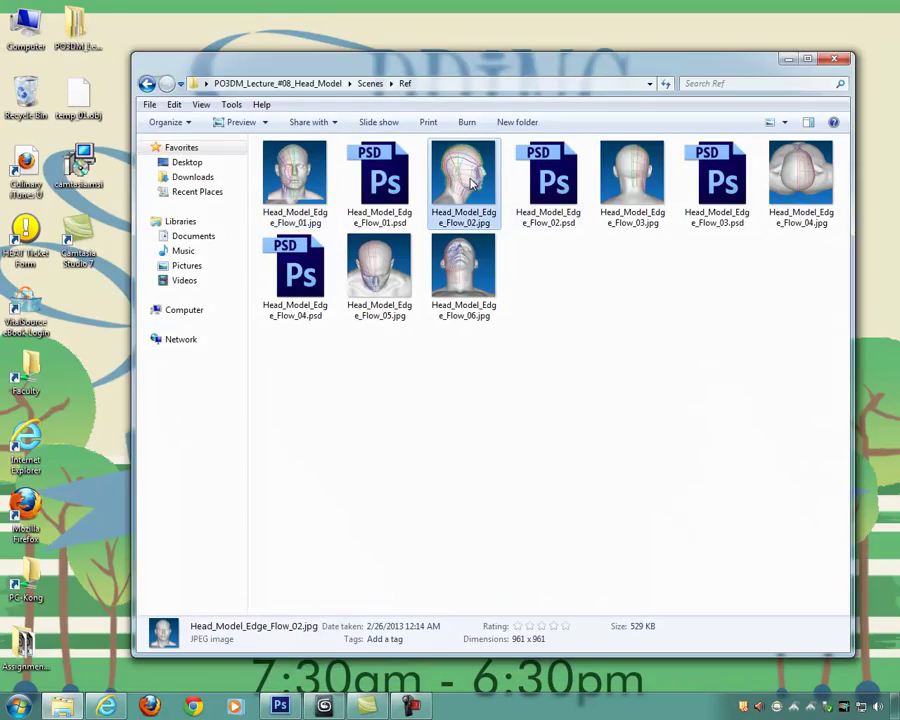
double_click(485, 184)
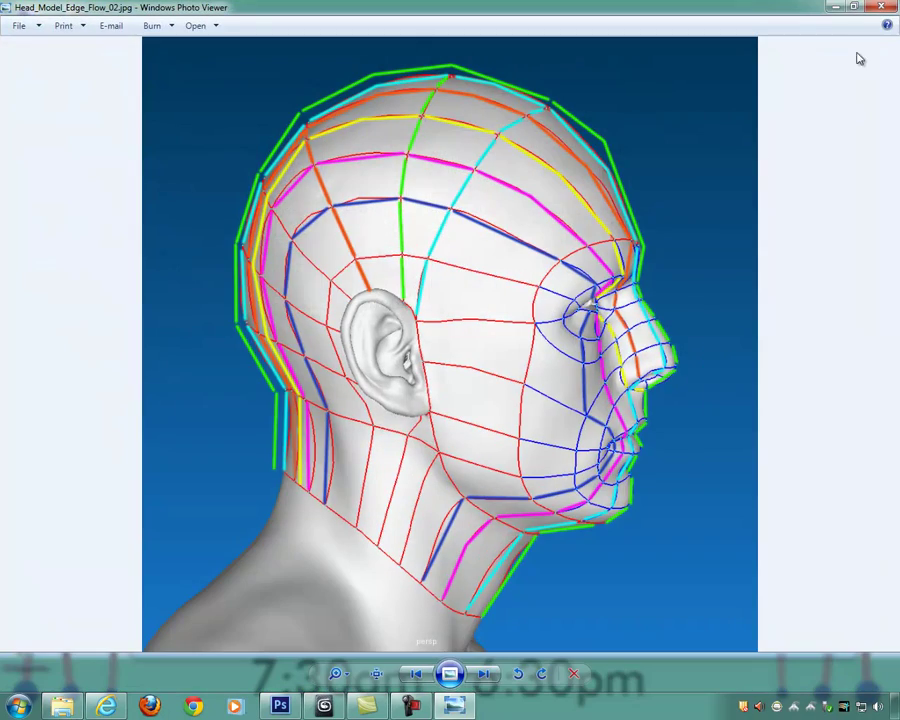
left_click(882, 7)
left_click(620, 195)
double_click(620, 195)
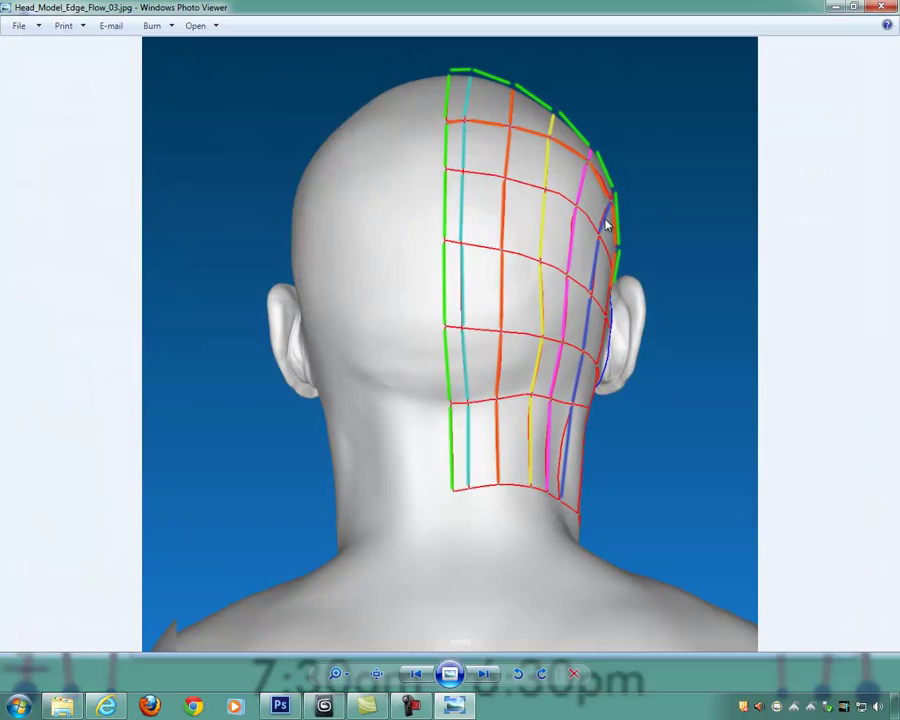
left_click(882, 7)
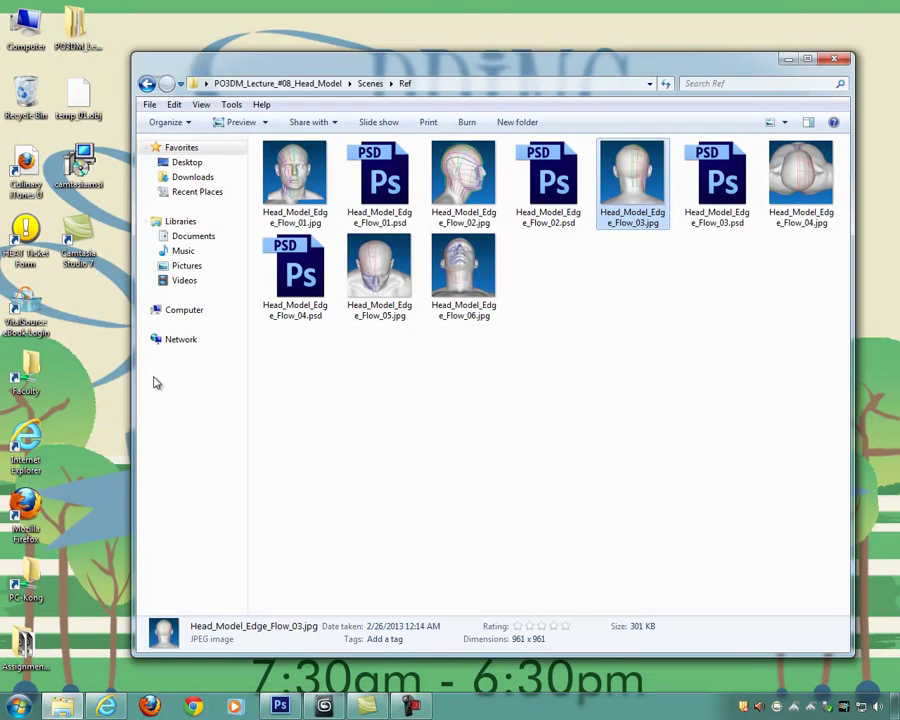
Step: Launch Autodesk 3ds Max 2013 64-bit and make the Front viewport active
left_click(18, 706)
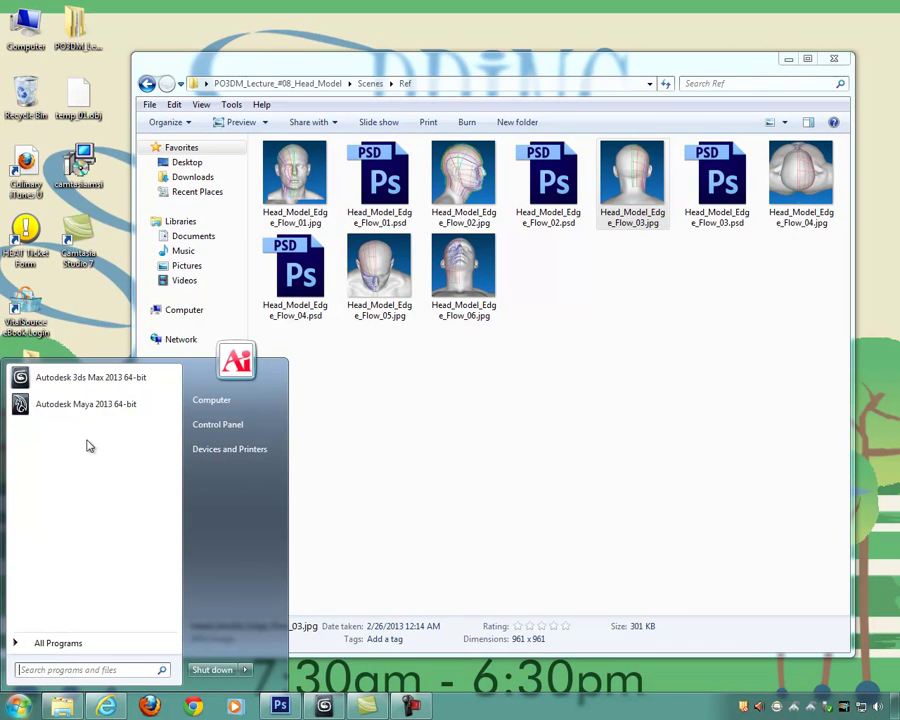
left_click(66, 377)
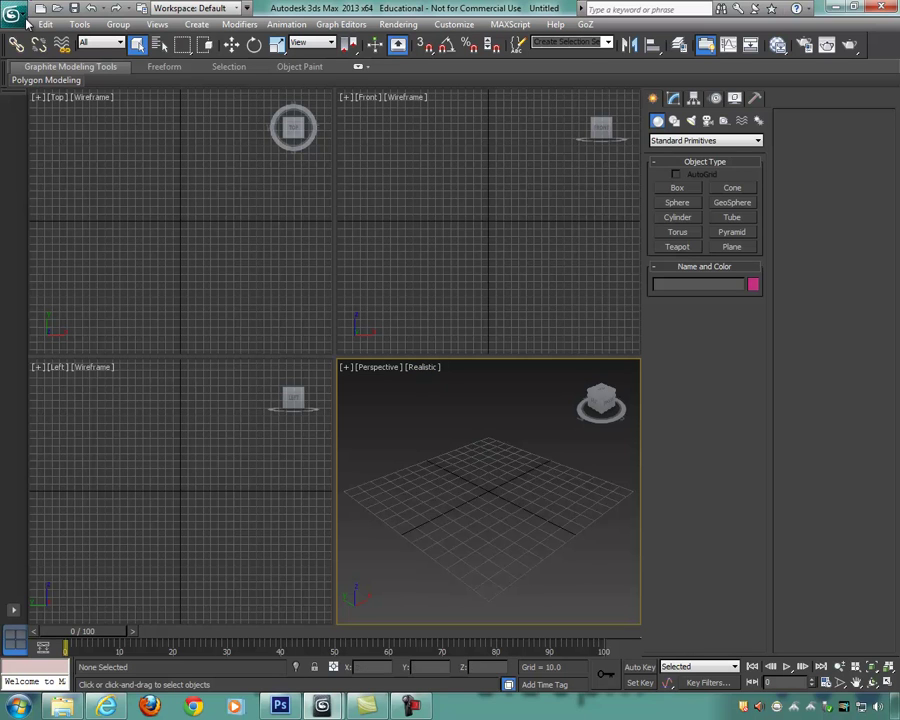
left_click(470, 224)
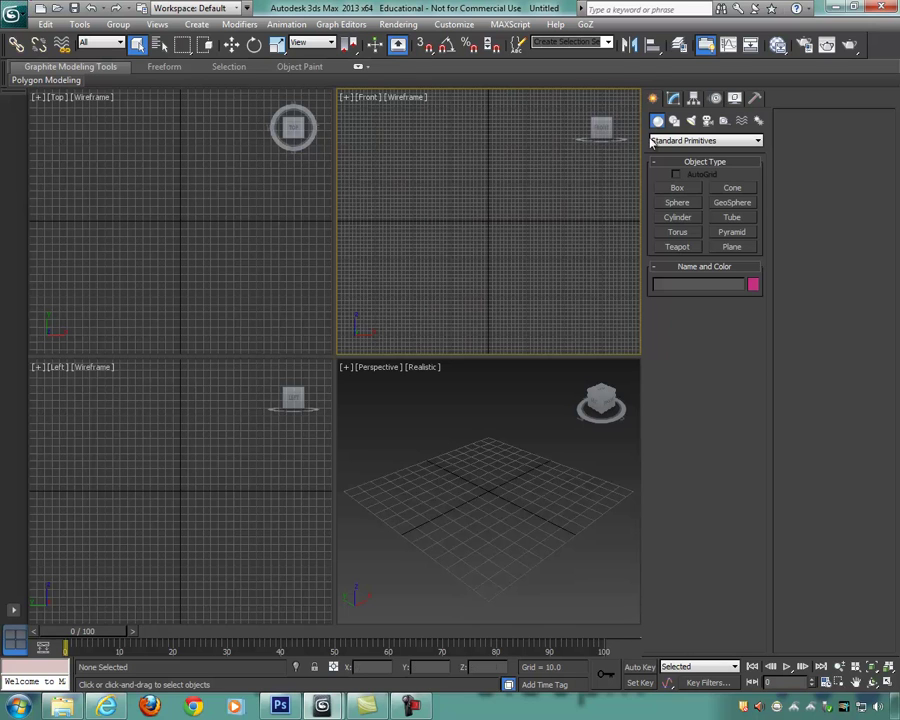
Step: Create a square box centred on the origin in the Front view, about 424 by 424 with a height of about -16.7
left_click(196, 24)
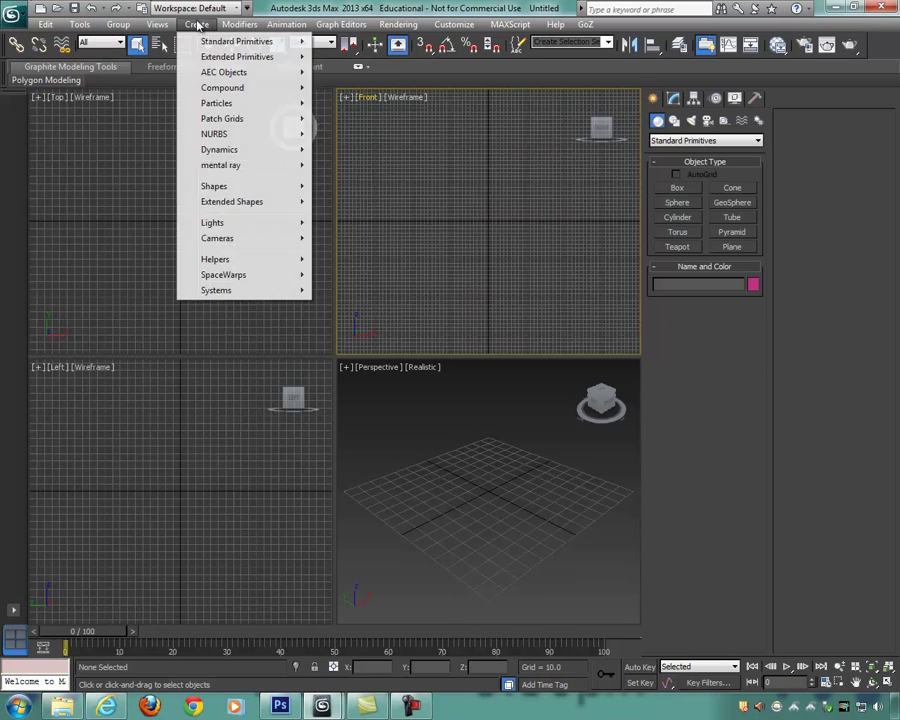
mouse_move(281, 42)
left_click(340, 42)
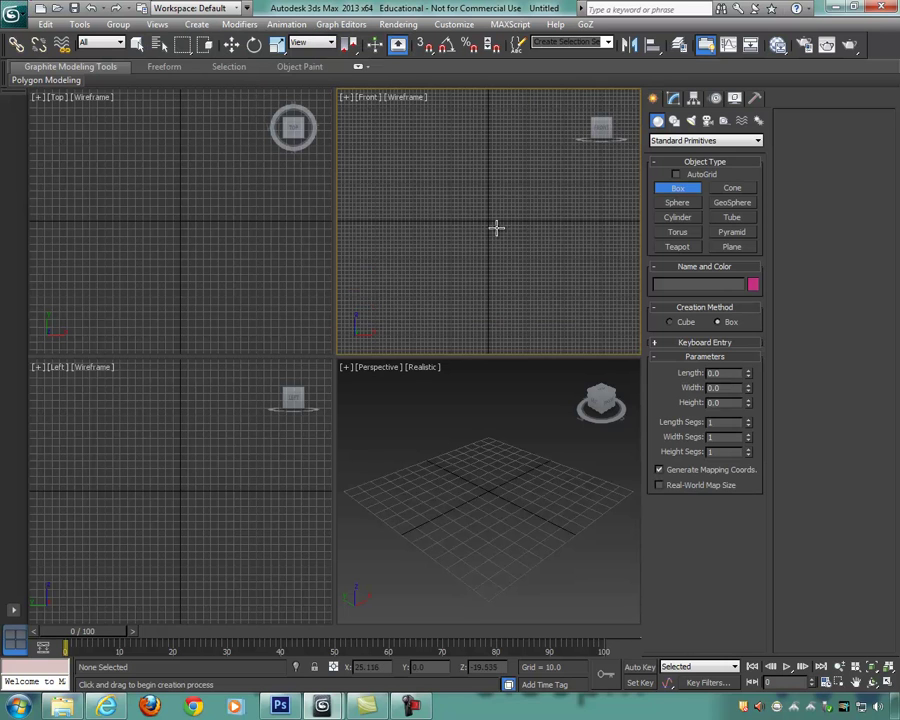
left_click_drag(488, 221, 570, 247, "ctrl")
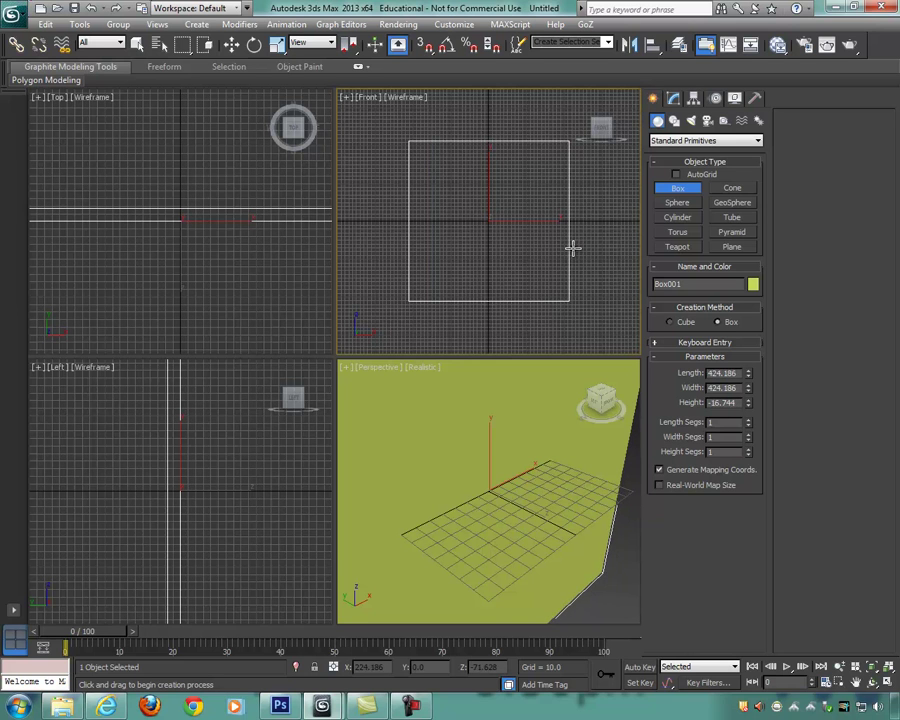
left_click(552, 430)
scroll(552, 430, "down", 6)
middle_click_drag(526, 434, 566, 457, "alt")
right_click(357, 390)
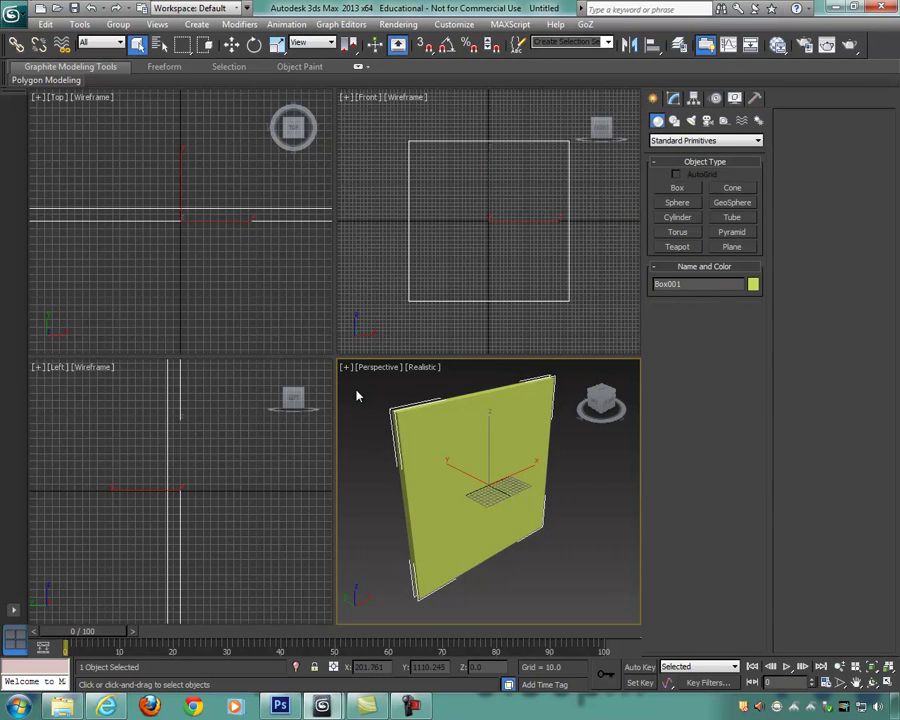
middle_click_drag(558, 448, 570, 360, "alt")
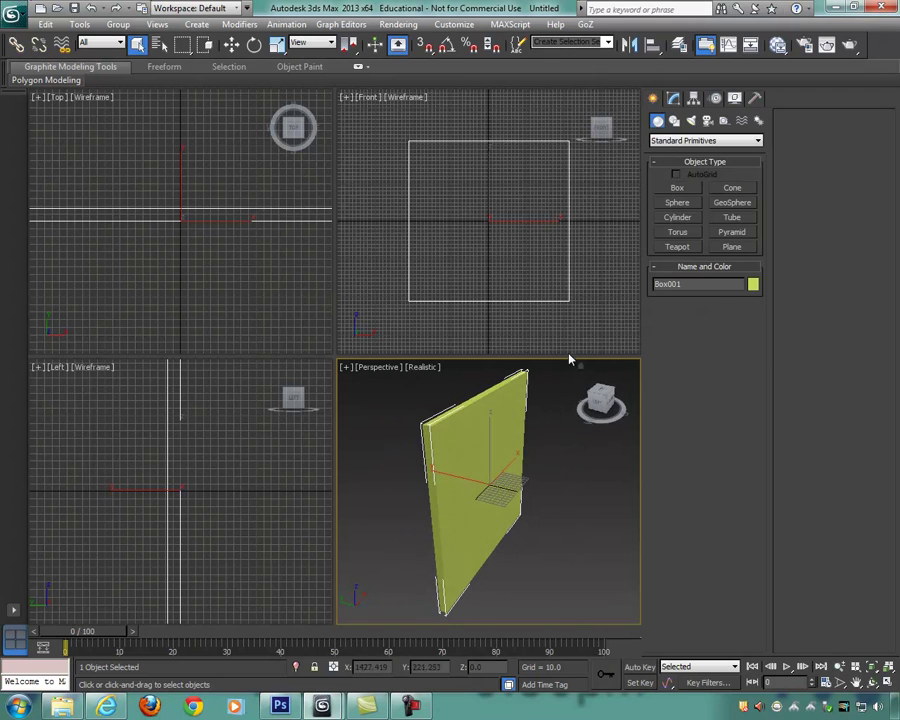
Step: Set the box's height to -0.1
left_click(675, 99)
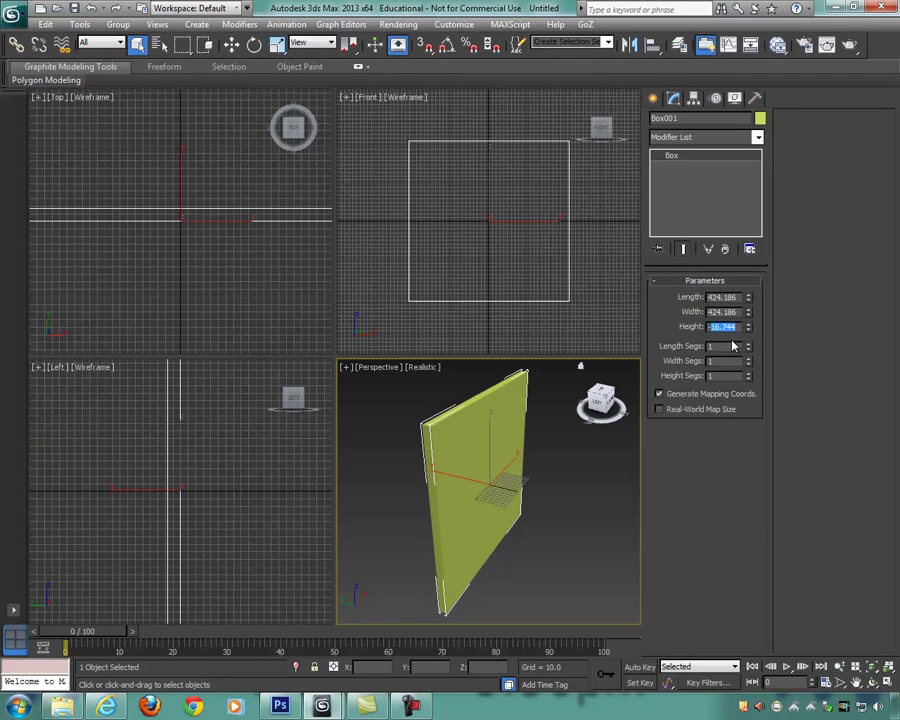
key("Return")
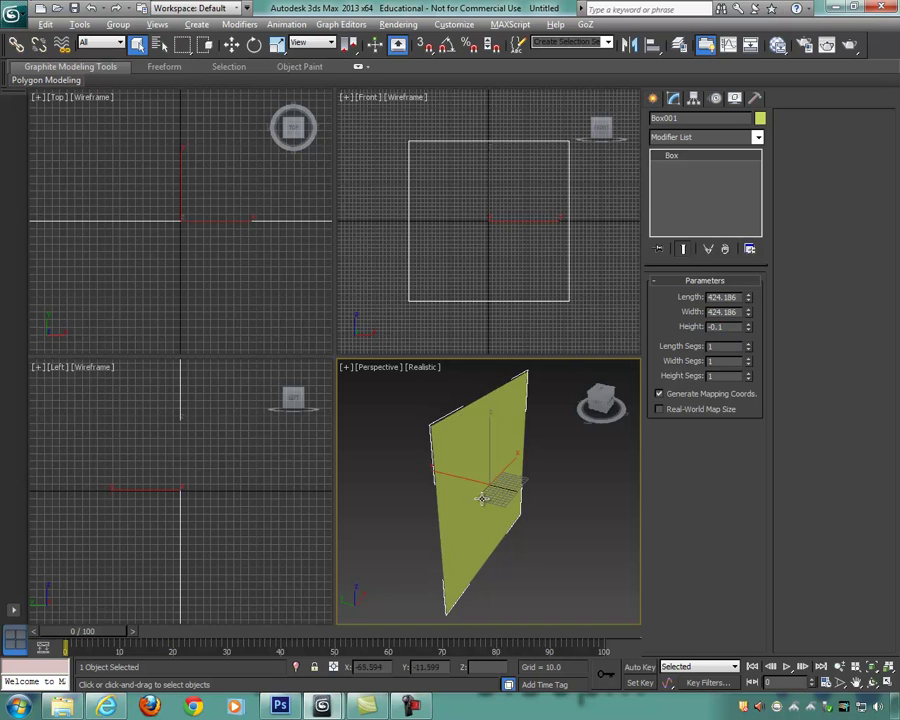
middle_click_drag(483, 498, 516, 490, "alt")
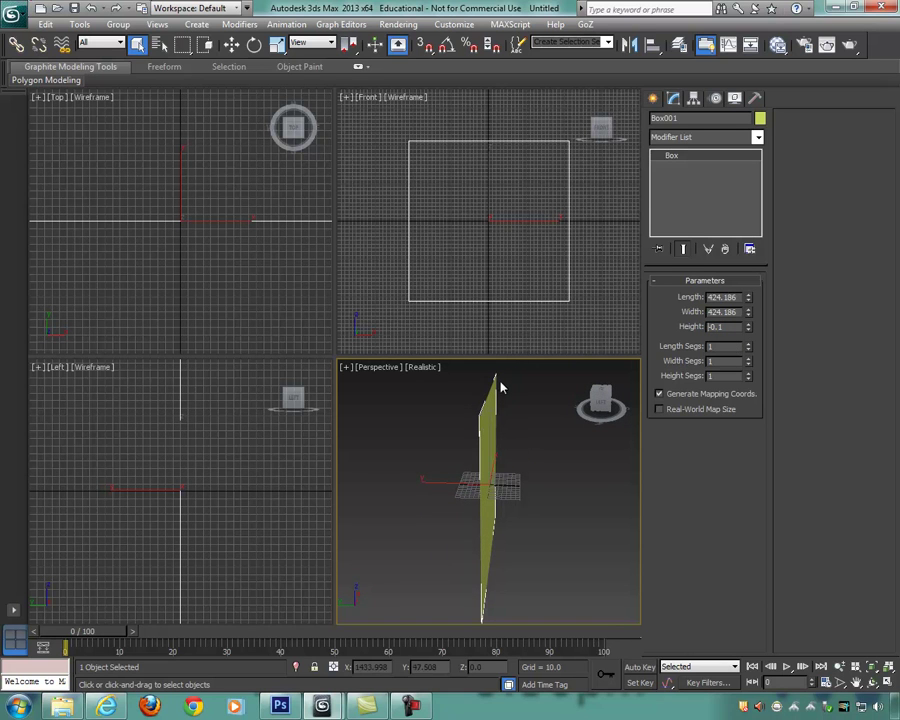
mouse_move(542, 449)
middle_mouse_down("alt")
mouse_move(458, 432)
mouse_move(566, 418)
mouse_move(565, 442)
mouse_move(545, 470)
middle_mouse_up("alt")
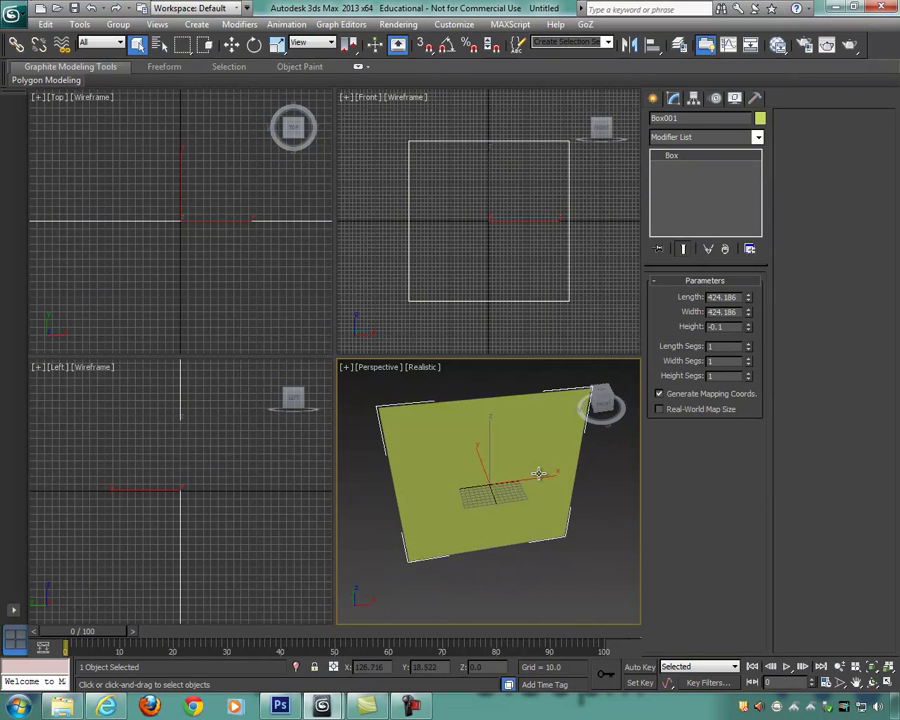
Step: Close the other 3ds Max window containing the body model without saving, and return to the untitled scene
left_click(65, 706)
left_click_drag(465, 58, 360, 47)
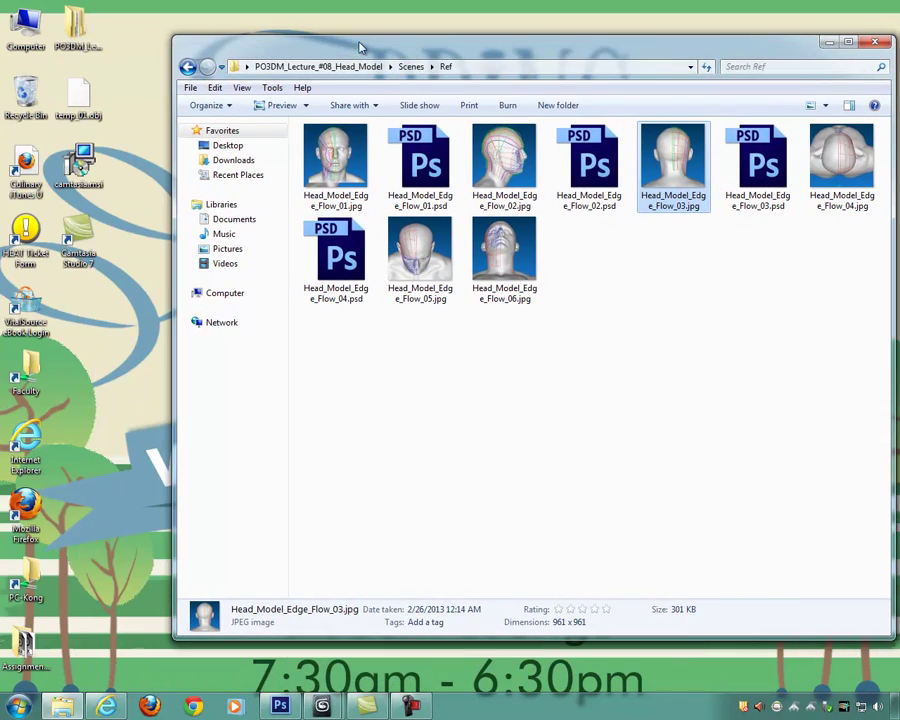
left_click(322, 706)
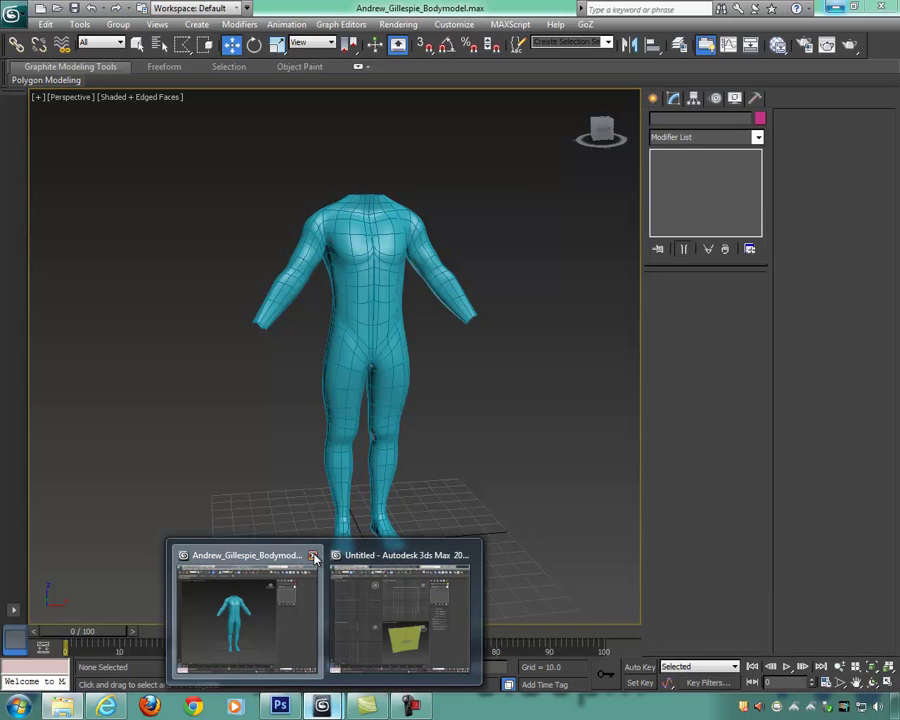
left_click(315, 558)
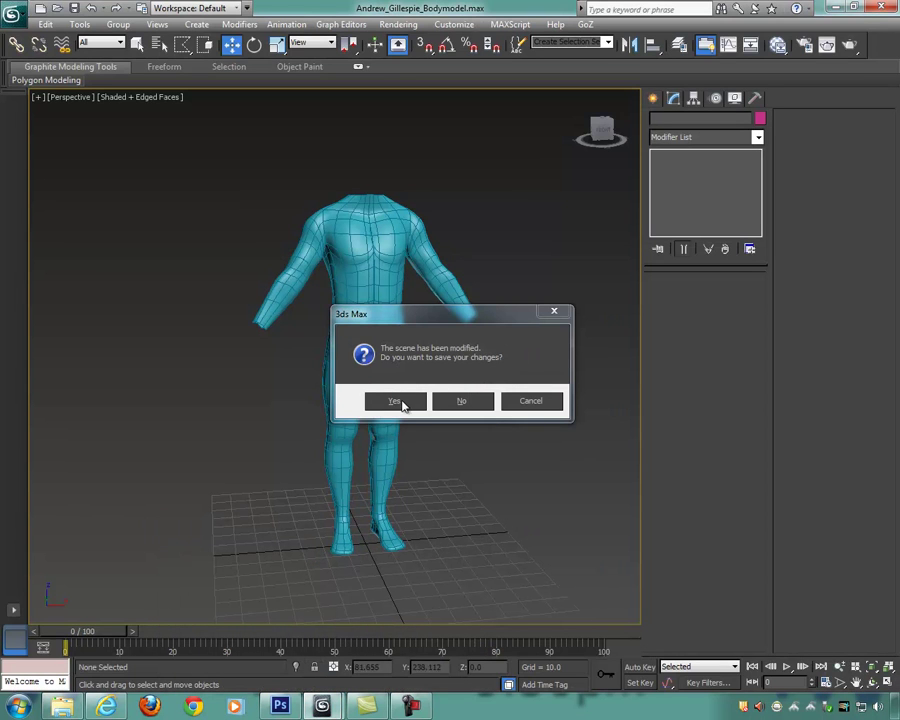
left_click(462, 401)
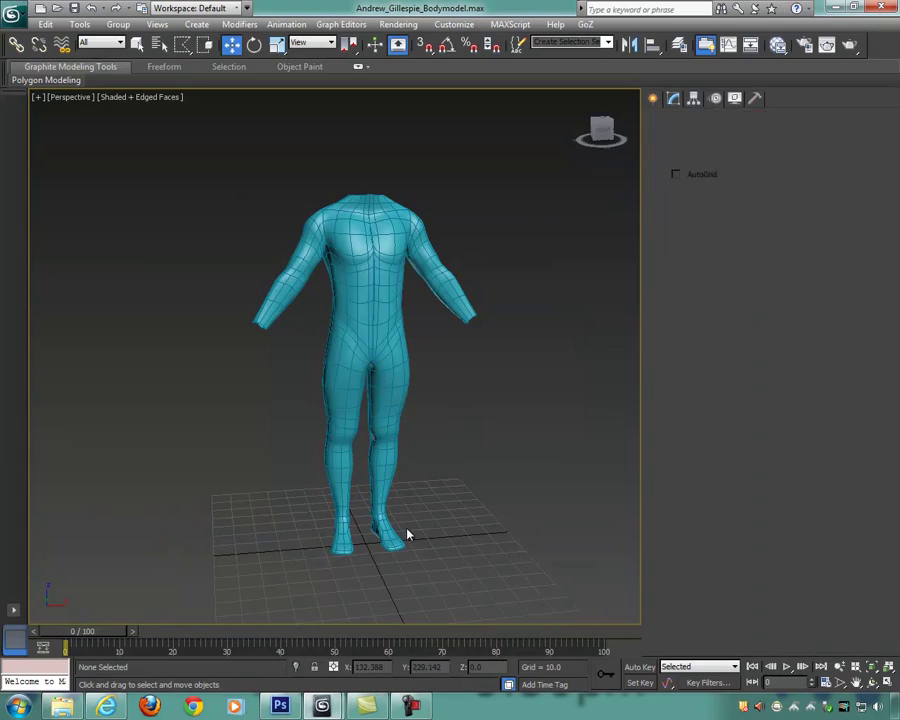
left_click(324, 706)
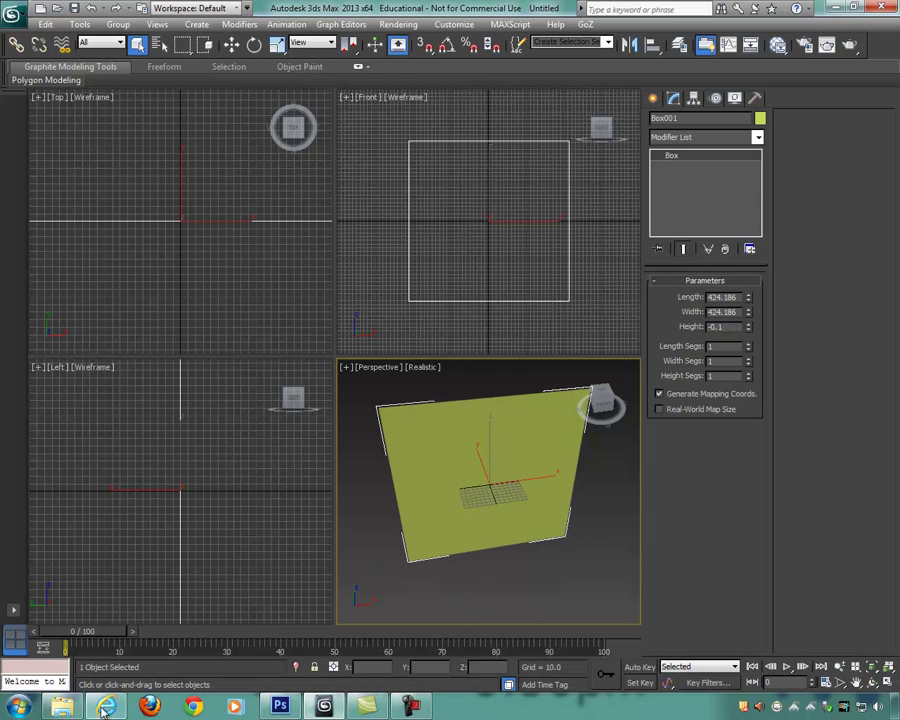
Step: Apply Head_Model_Edge_Flow_01.jpg from the Ref folder to the thin box as its texture and put the folder window away
left_click(64, 706)
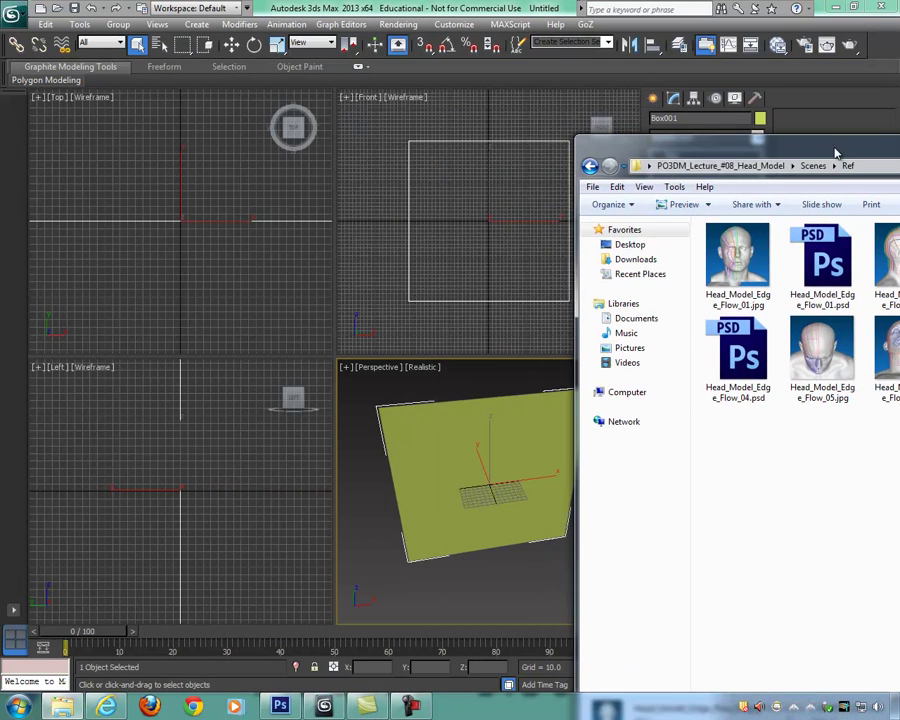
left_click_drag(330, 43, 727, 136)
left_click_drag(743, 248, 520, 429)
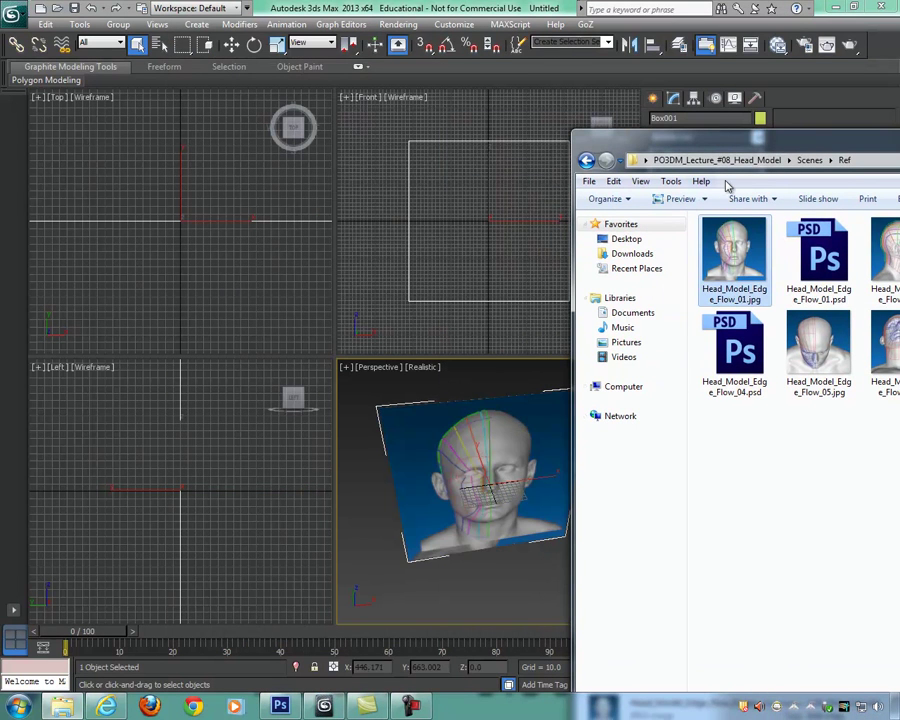
left_click_drag(790, 140, 445, 73)
left_click_drag(790, 84, 644, 76)
left_click(736, 66)
middle_click_drag(517, 468, 486, 478, "alt")
Step: Set the Front viewport to Shaded display and hide its grid
left_click(463, 158)
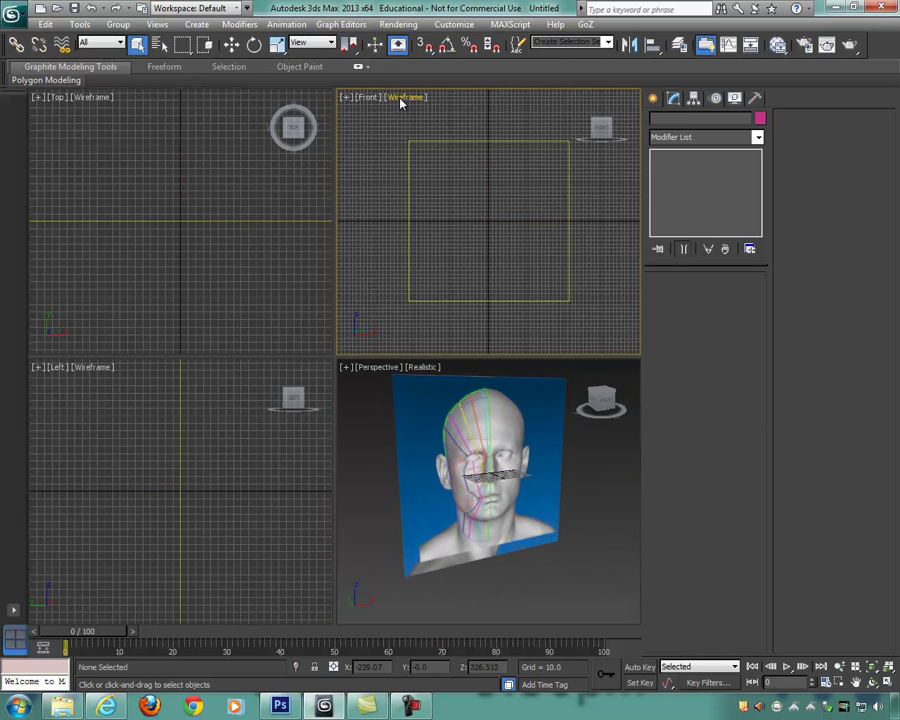
left_click(401, 99)
left_click(432, 128)
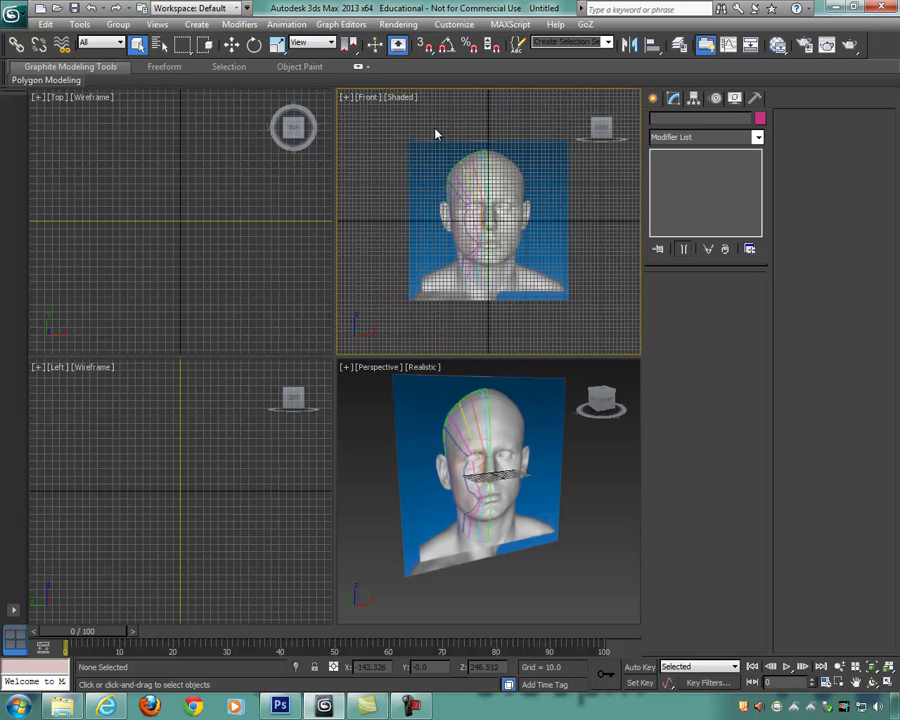
mouse_move(517, 488)
middle_mouse_down("alt")
mouse_move(481, 488)
mouse_move(504, 489)
middle_mouse_up("alt")
middle_click_drag(512, 303, 511, 312)
middle_click_drag(547, 270, 527, 276)
key("g")
scroll(530, 274, "up", 1)
scroll(532, 272, "down", 1)
scroll(532, 272, "up", 1)
scroll(236, 512, "down", 2)
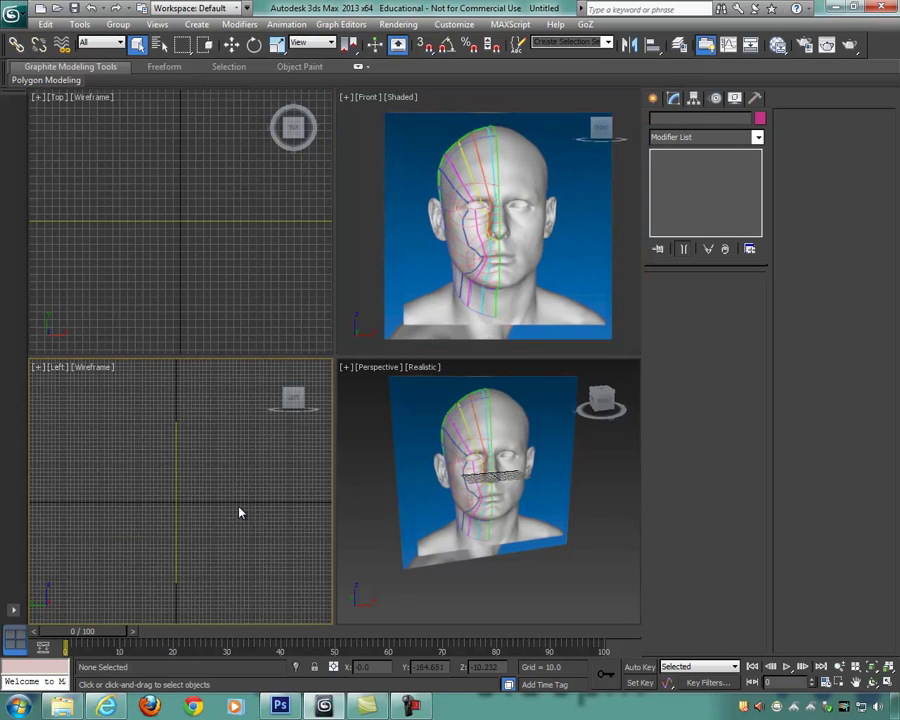
Step: Maximize the Perspective viewport with its grid hidden and select the box carrying the front head image
scroll(216, 262, "down", 2)
middle_click_drag(533, 541, 421, 476, "alt")
key("alt+w")
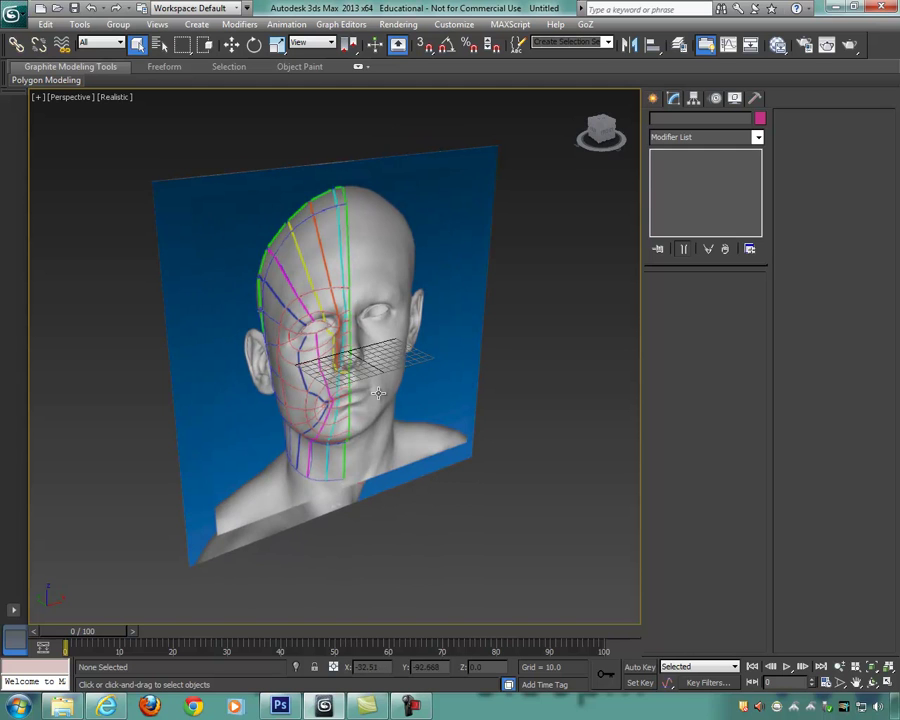
key("g")
middle_click_drag(416, 446, 416, 450, "alt")
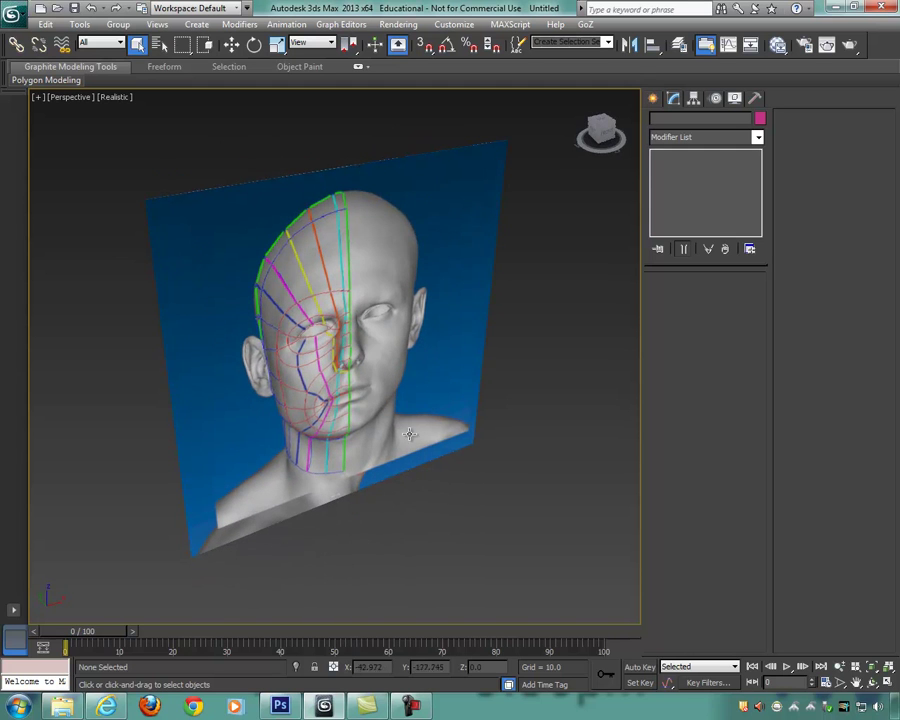
left_click(360, 209)
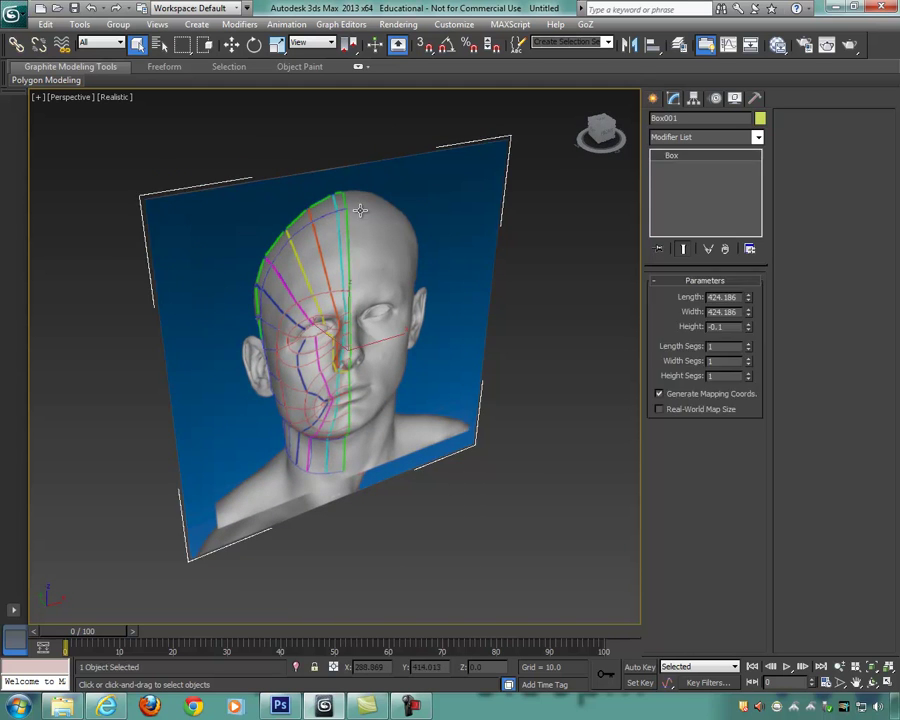
middle_click_drag(409, 354, 430, 320, "alt")
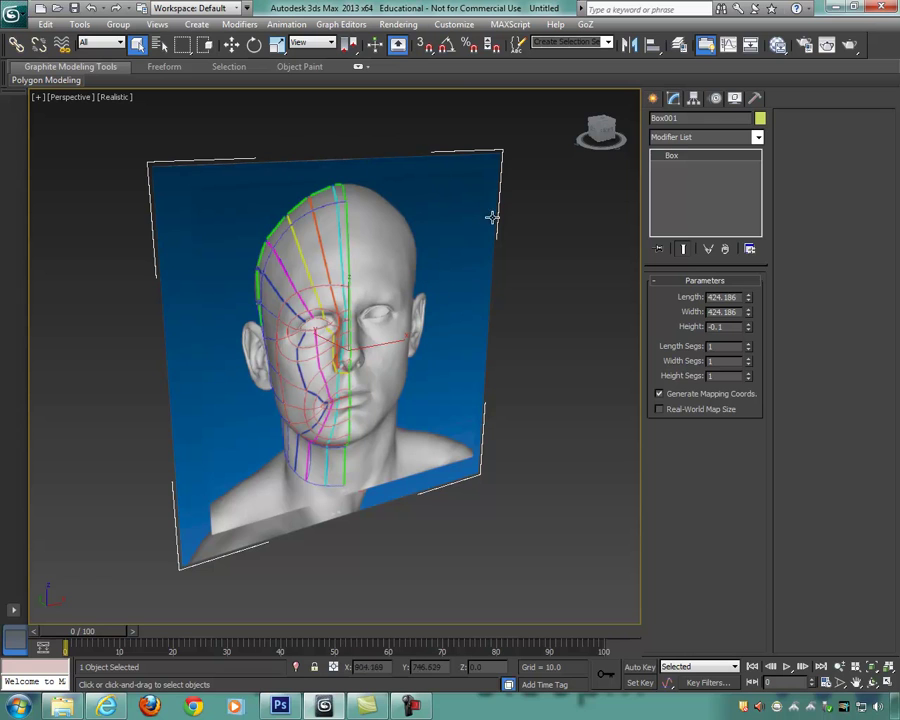
Step: Turn on angle snap and rotate an independent copy of the image box 90 degrees about the vertical axis, crossing the original
left_click(446, 45)
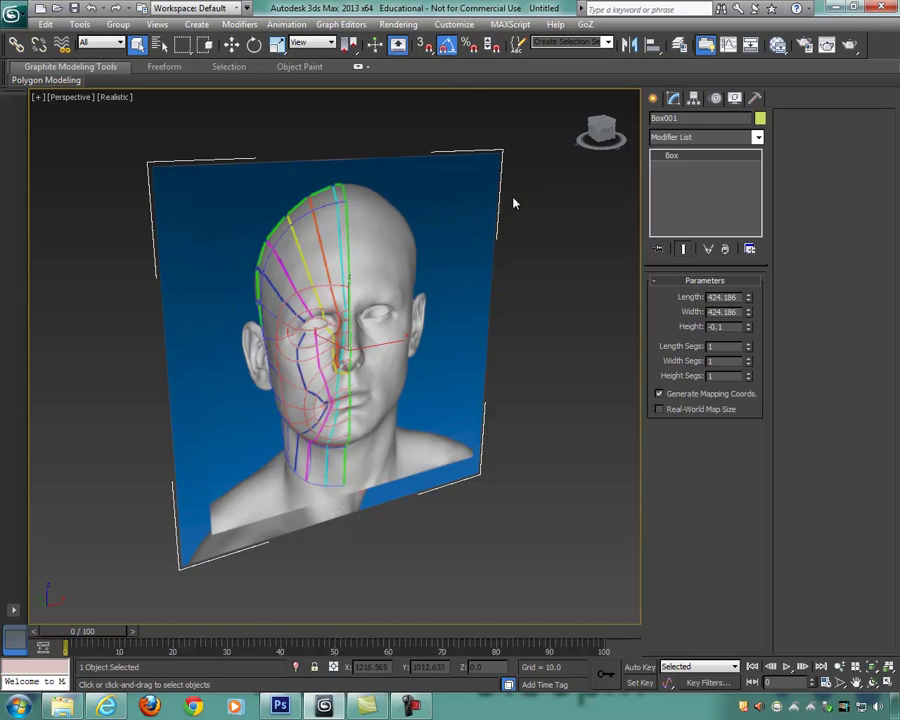
key("e")
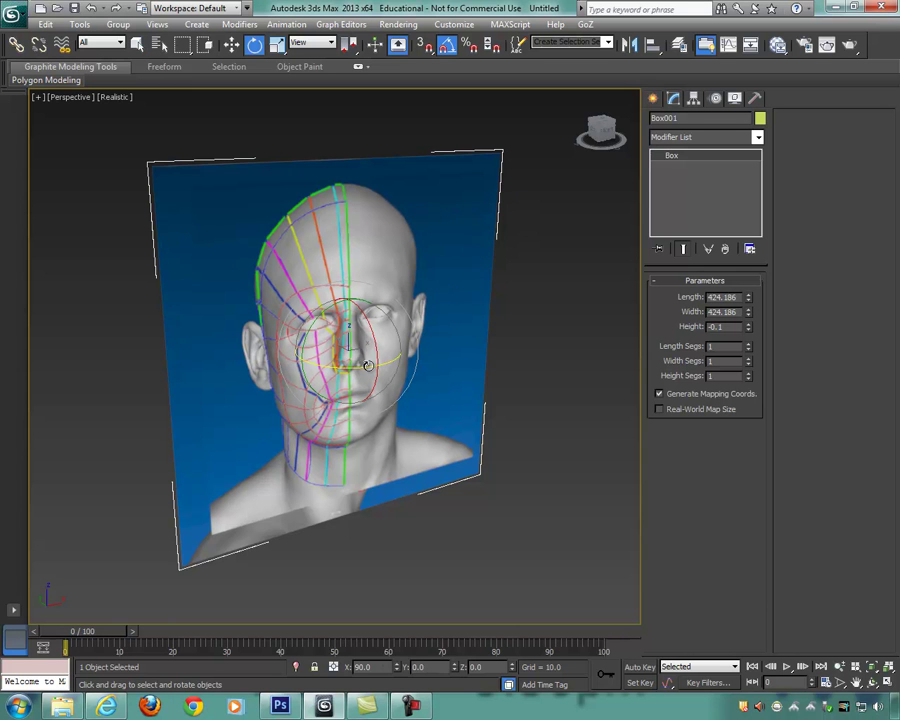
left_click_drag(392, 360, 328, 379, "shift")
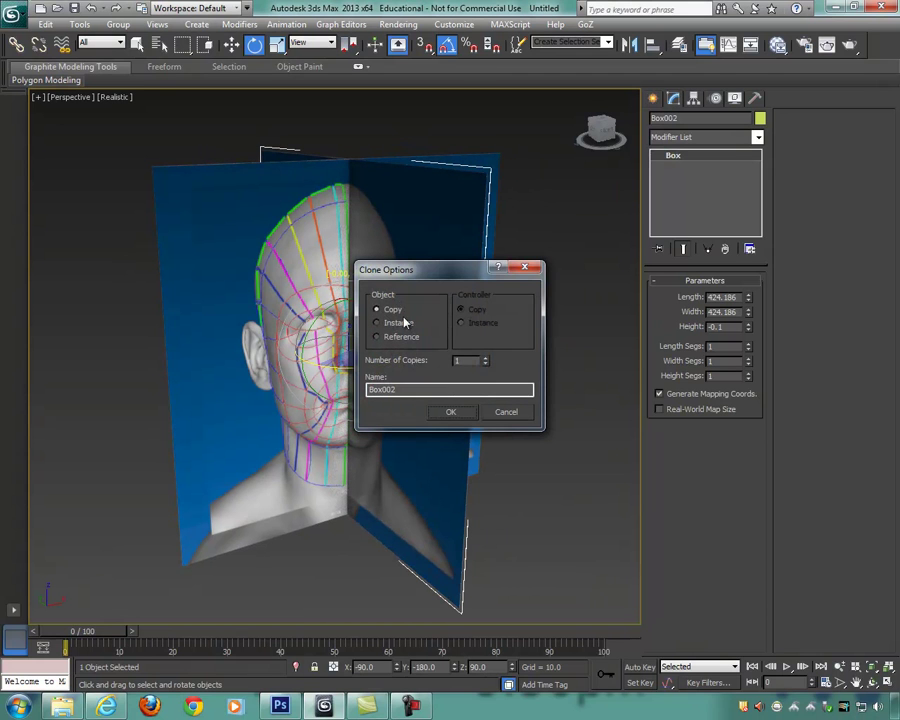
left_click(450, 412)
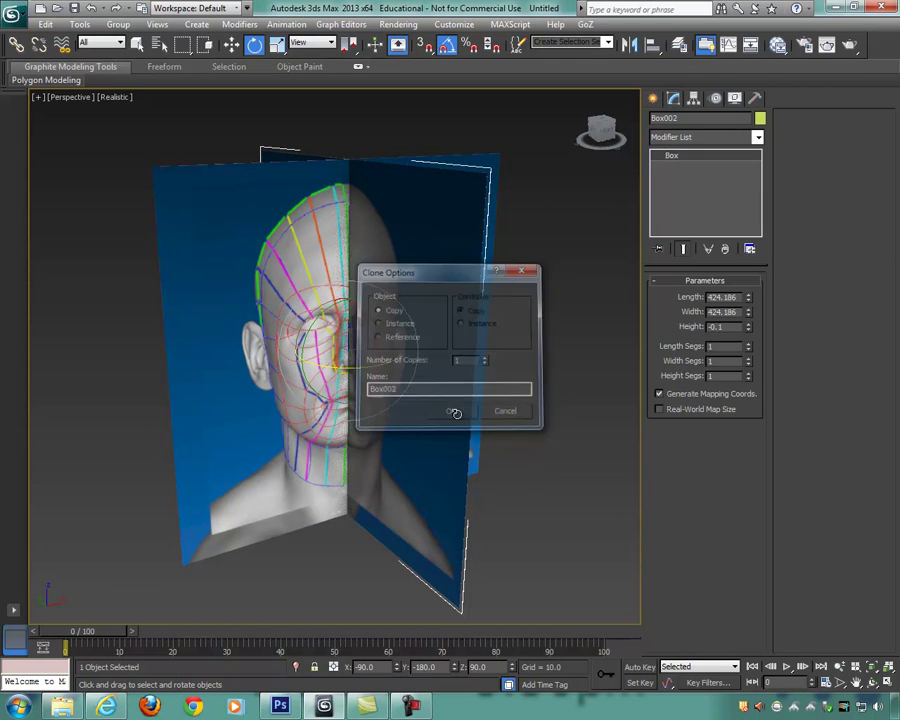
mouse_move(450, 410)
middle_mouse_down("alt")
mouse_move(389, 384)
mouse_move(468, 417)
middle_mouse_up("alt")
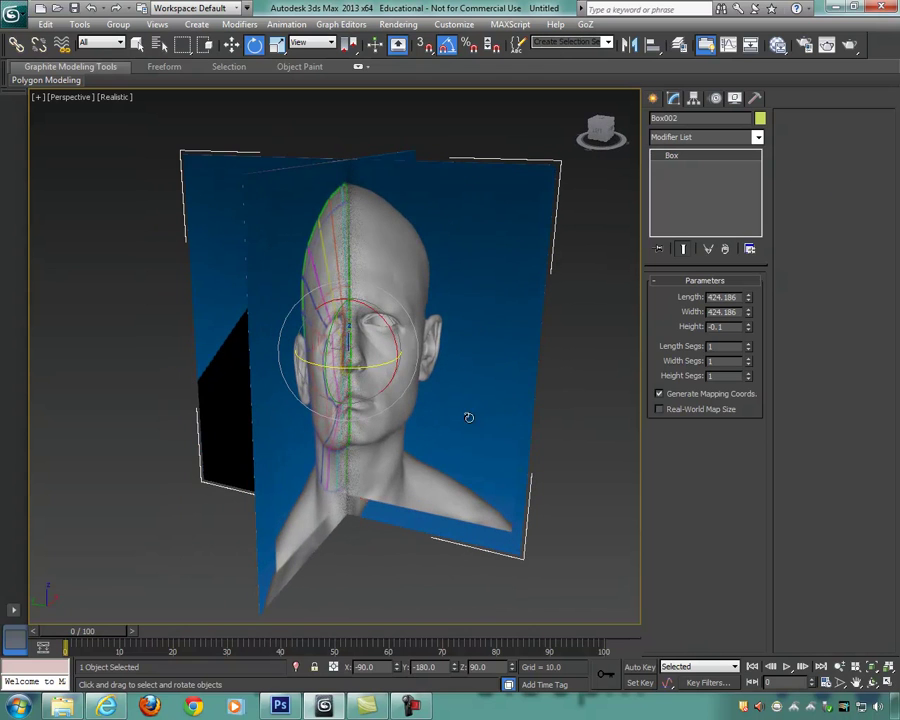
Step: Apply Head_Model_Edge_Flow_02.jpg from the Ref folder to the rotated box copy as its texture and put the folder window away
left_click(64, 707)
left_click_drag(355, 80, 599, 431)
left_click_drag(694, 535, 566, 310)
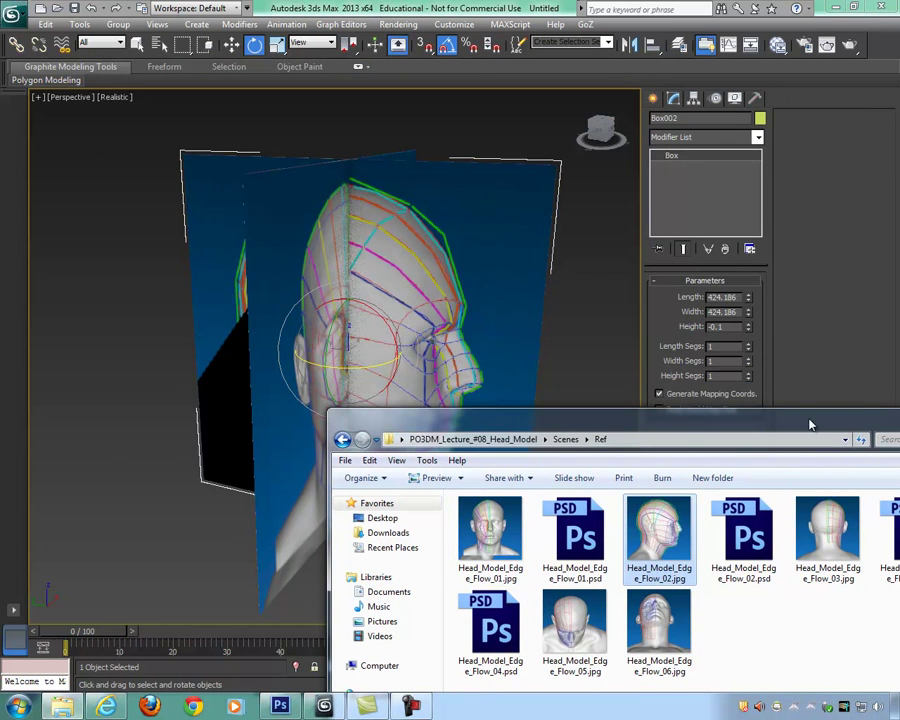
left_click_drag(805, 428, 479, 267)
left_click(453, 190)
middle_click_drag(560, 406, 472, 402, "alt")
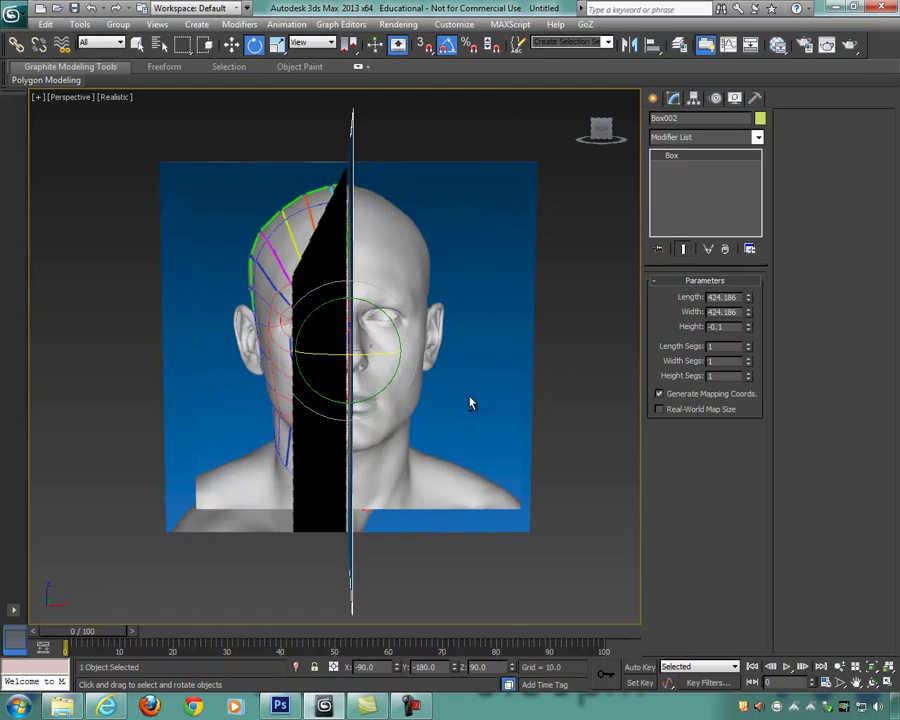
Step: Deselect the boxes, set the Perspective viewport to Shaded display and view the crossed front and side images at an angle
middle_click_drag(234, 183, 325, 215, "alt")
middle_click_drag(428, 242, 316, 249, "alt")
left_click(114, 97)
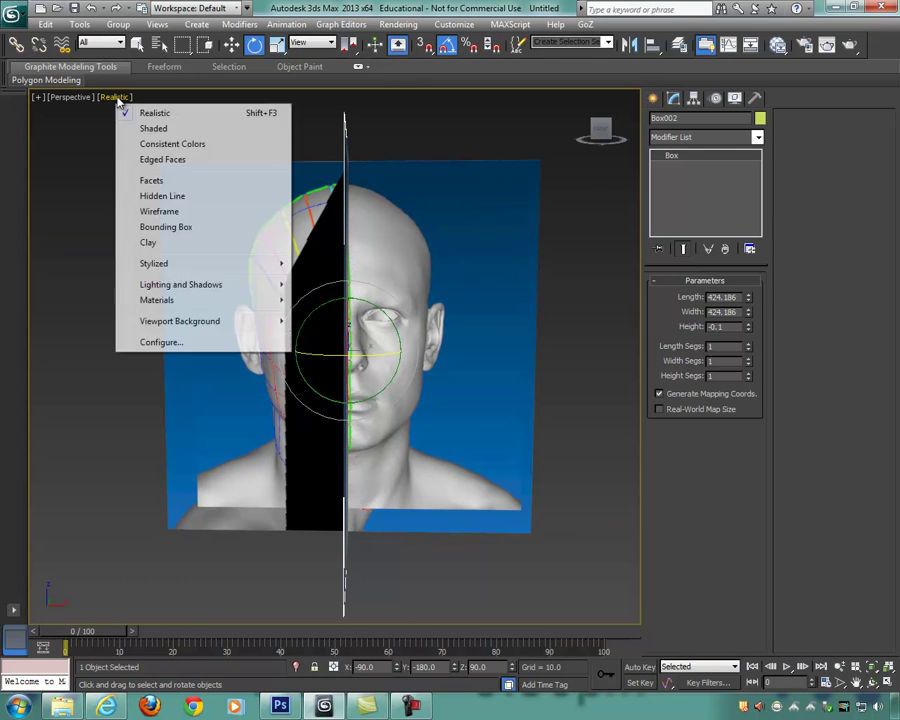
left_click(312, 130)
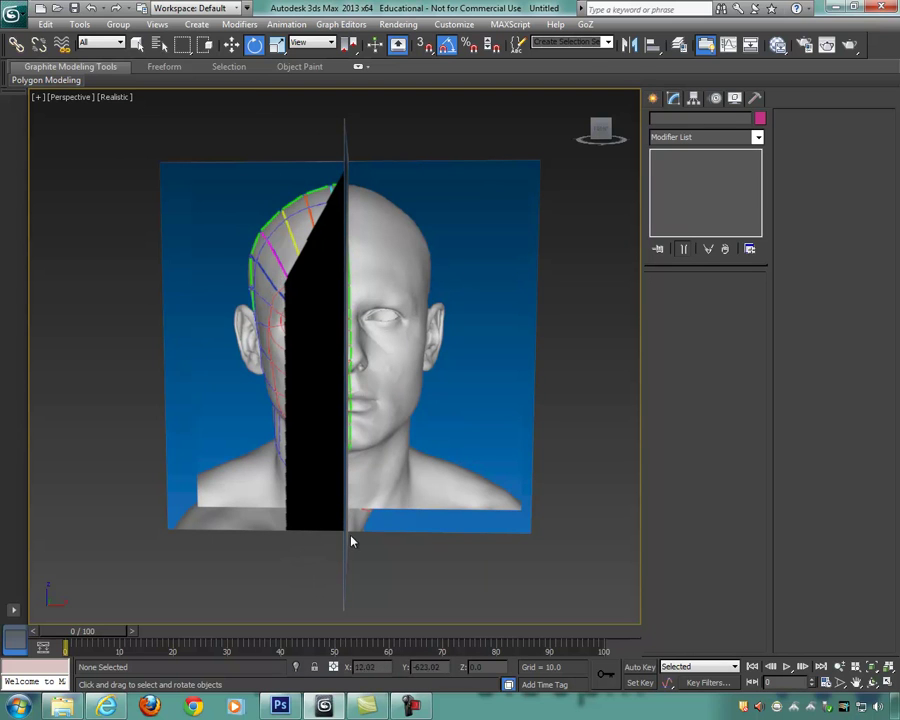
left_click(114, 97)
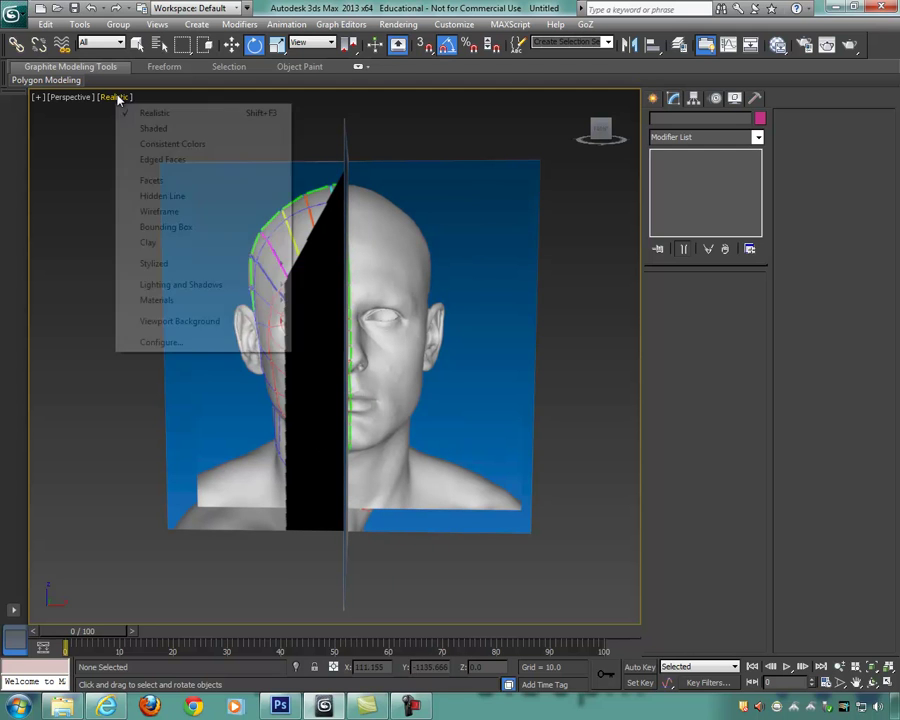
left_click(151, 128)
middle_click_drag(293, 344, 288, 394, "alt")
scroll(314, 380, "down", 3)
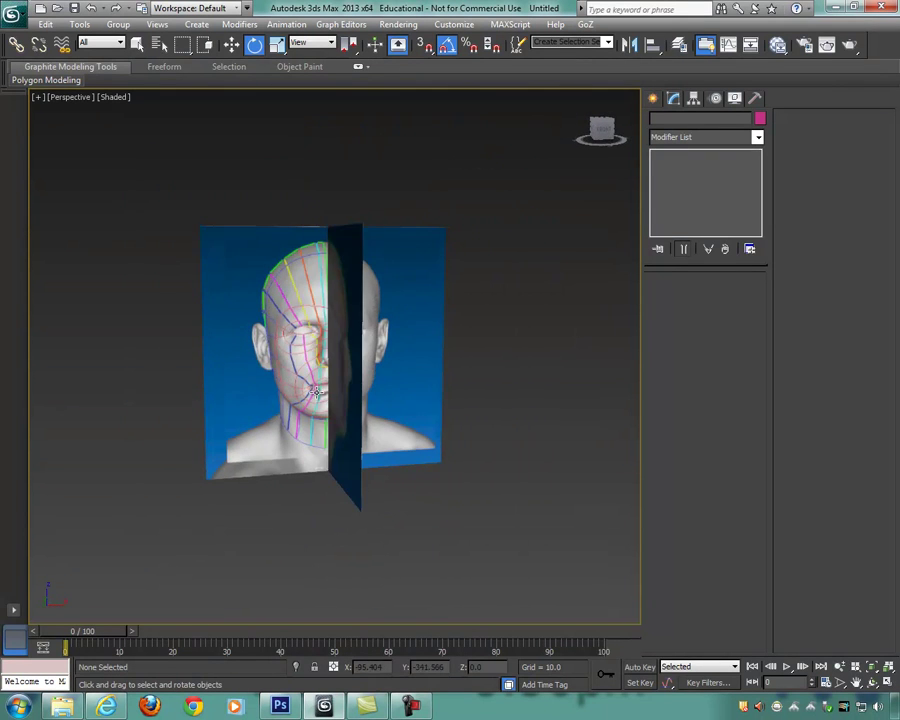
key("alt+w")
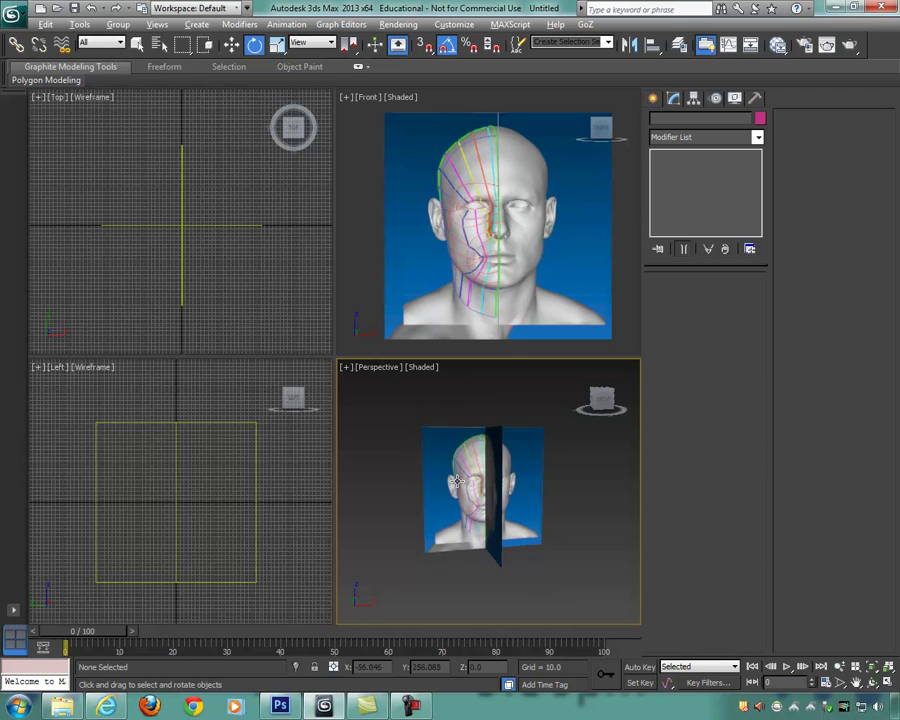
middle_click_drag(457, 481, 463, 488, "alt")
key("alt+w")
middle_click_drag(330, 371, 359, 377, "alt")
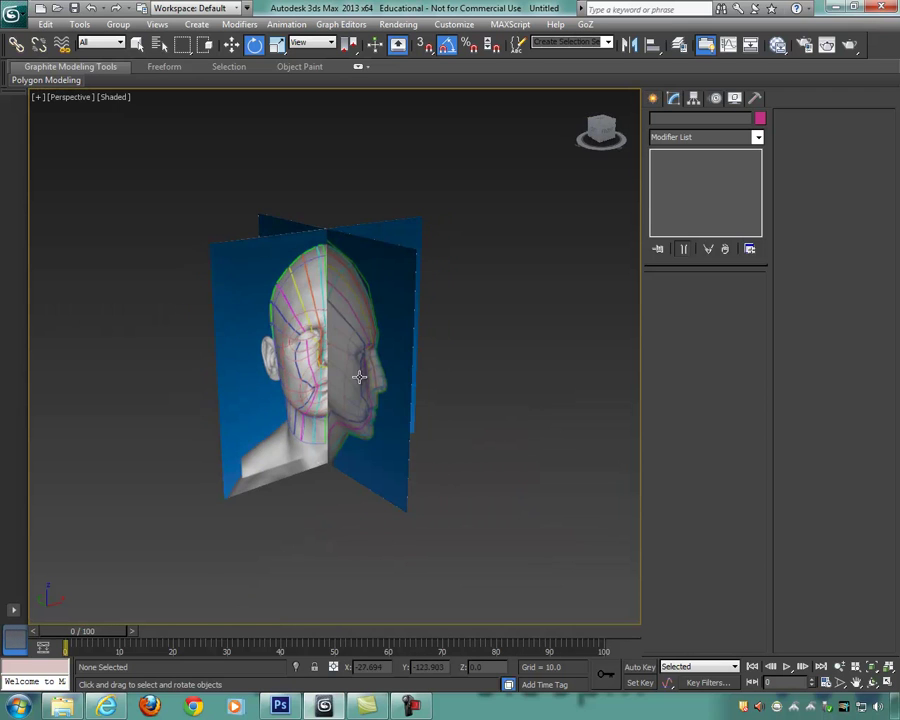
Step: Save the scene as Head_Model_WI13_04.max in the Scenes folder of the head model lecture project
left_click(12, 12)
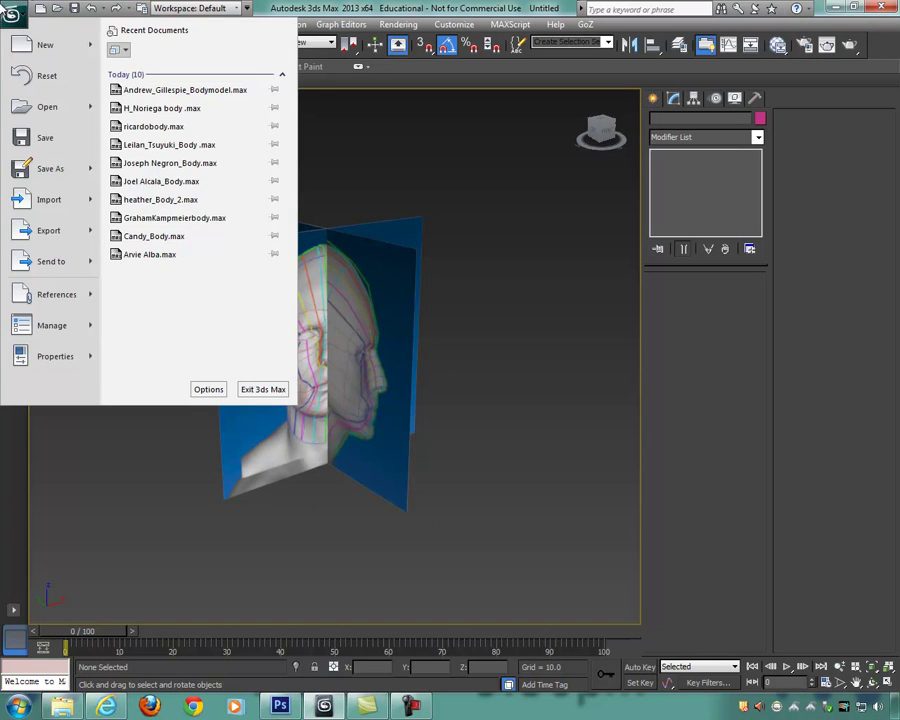
left_click(48, 168)
left_click(262, 148)
left_click(176, 164)
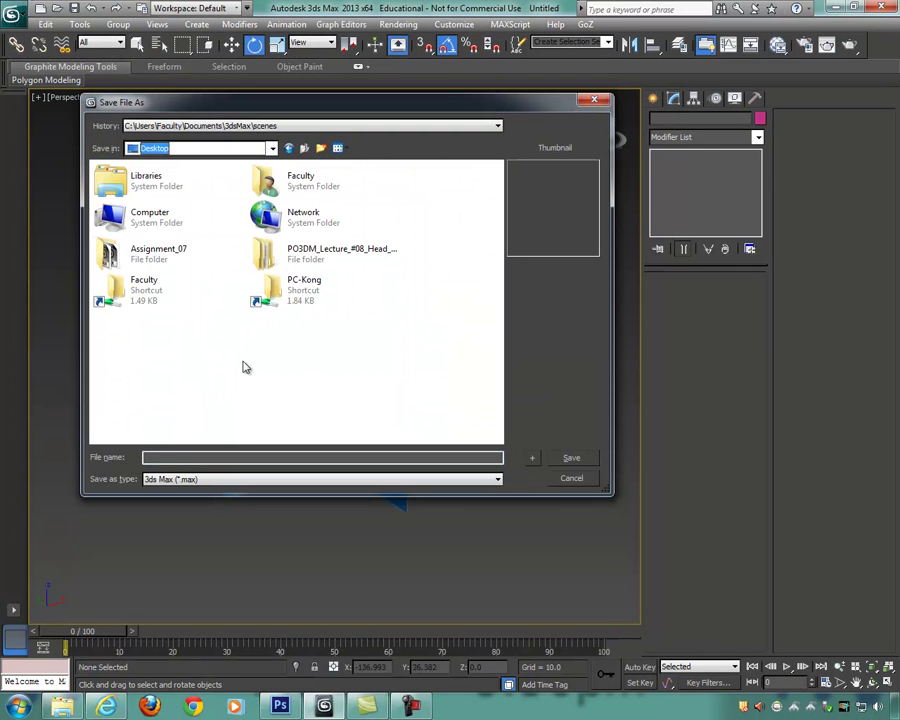
double_click(262, 246)
double_click(132, 208)
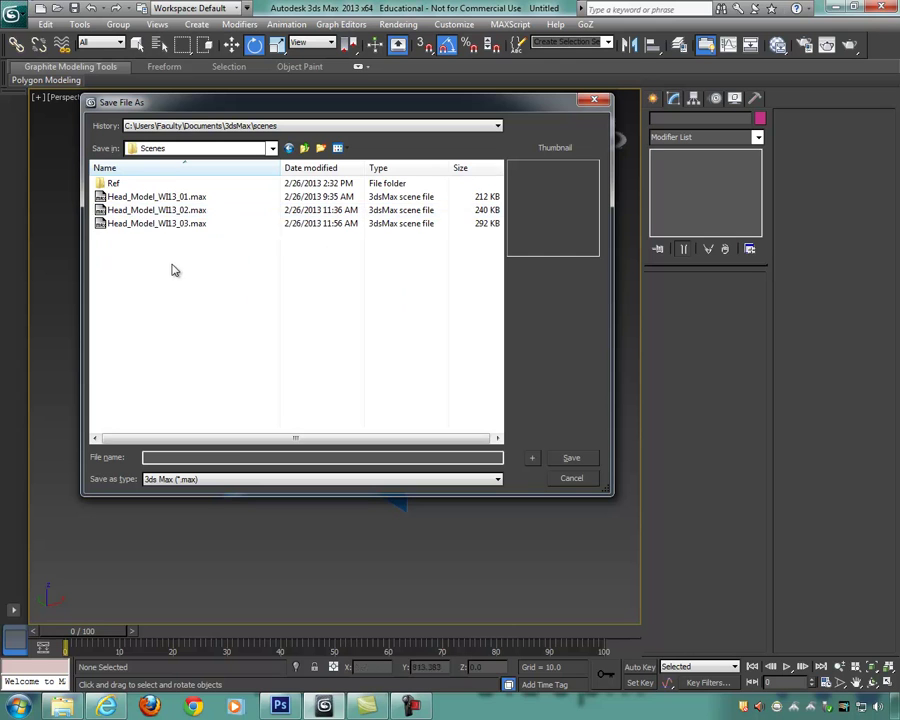
left_click(186, 224)
left_click(118, 197)
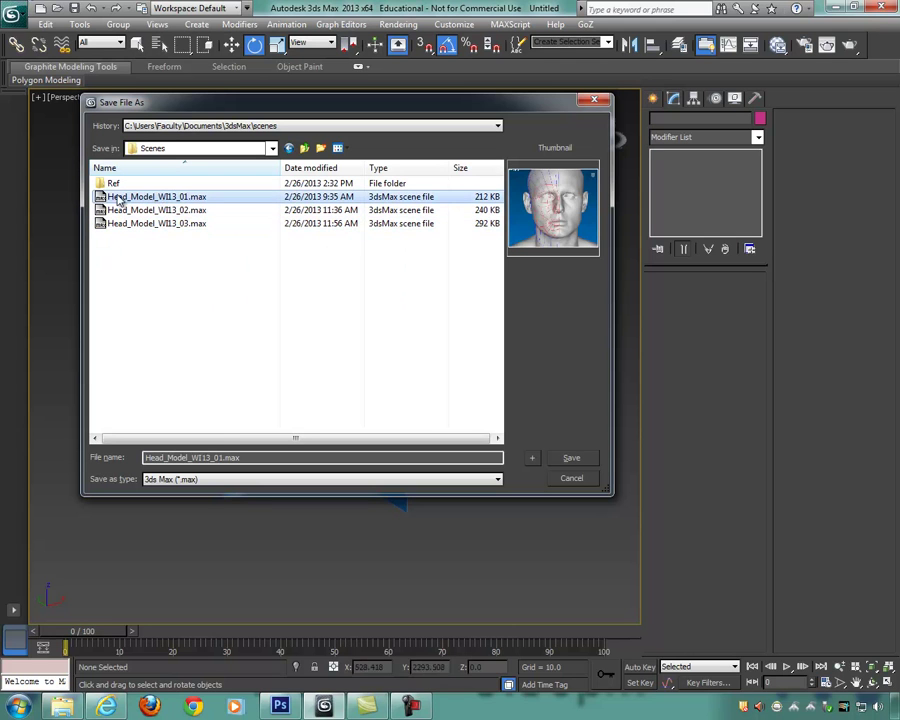
left_click(167, 225)
left_click(258, 458)
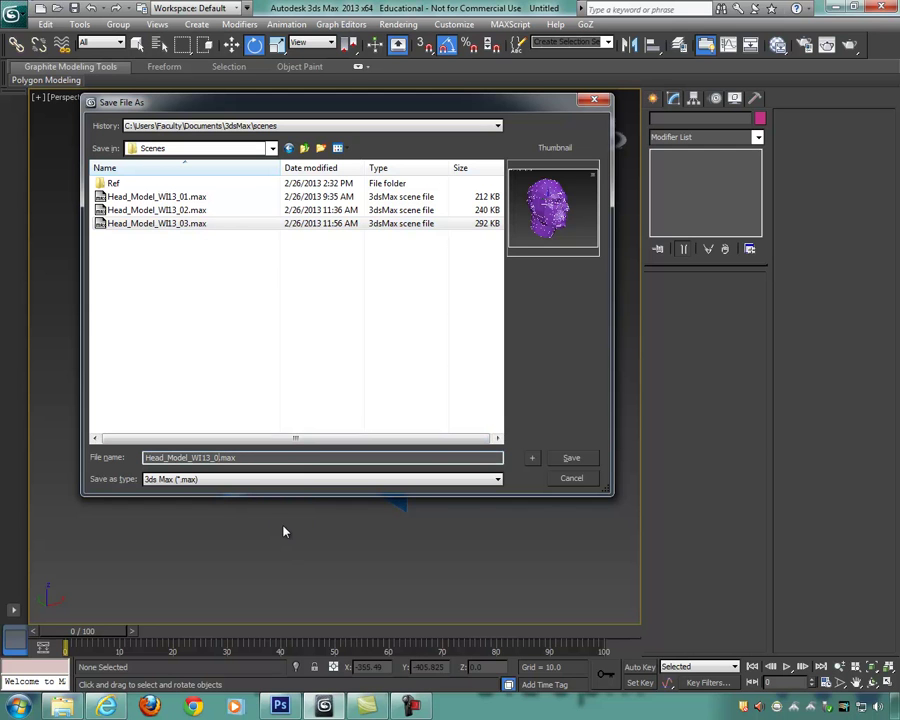
left_click(571, 458)
Step: In the maximized Front viewport, draw a plane about 28.8 long and 12.4 wide between the eyebrows, beside the green centre line
middle_click_drag(412, 342, 424, 392, "alt")
scroll(459, 376, "up", 2)
key("alt+w")
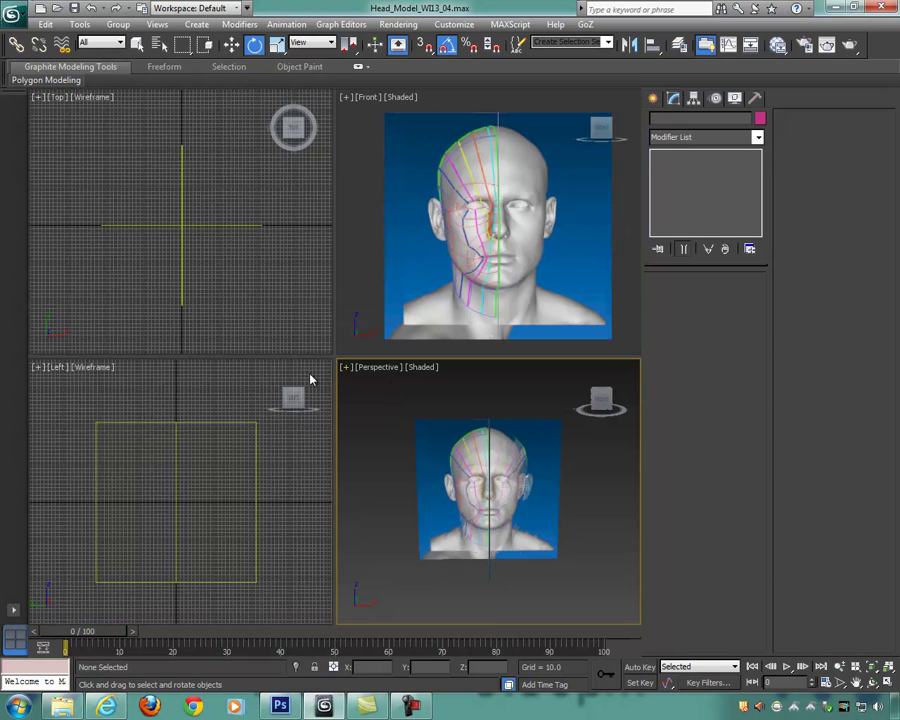
mouse_move(532, 165)
middle_mouse_down()
mouse_move(490, 197)
mouse_move(488, 165)
mouse_move(536, 161)
mouse_move(530, 170)
middle_mouse_up()
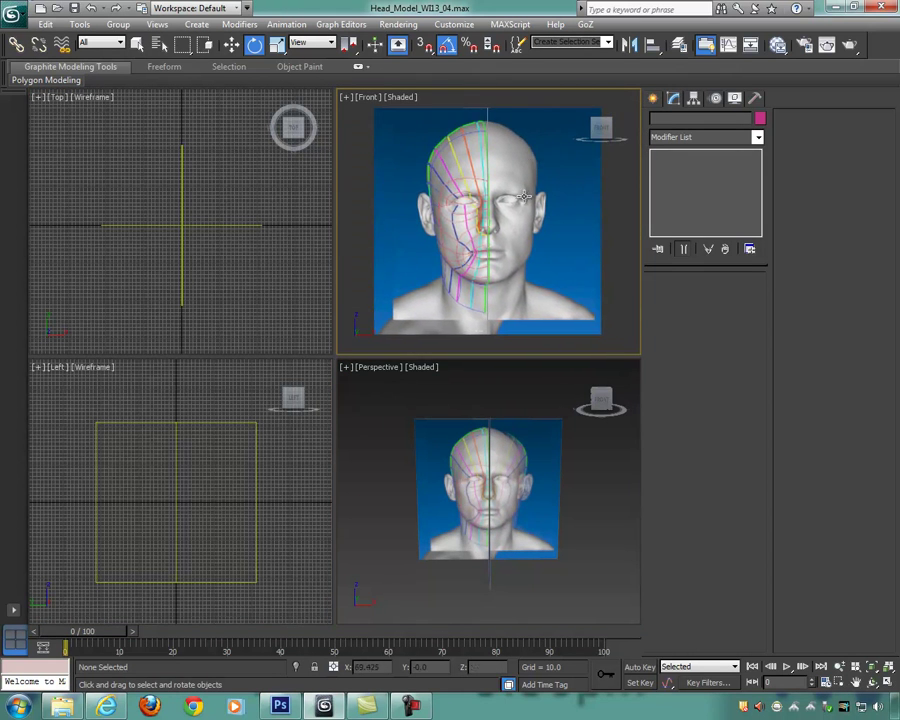
key("alt+w")
mouse_move(418, 249)
middle_mouse_down()
mouse_move(432, 261)
mouse_move(431, 245)
middle_mouse_up()
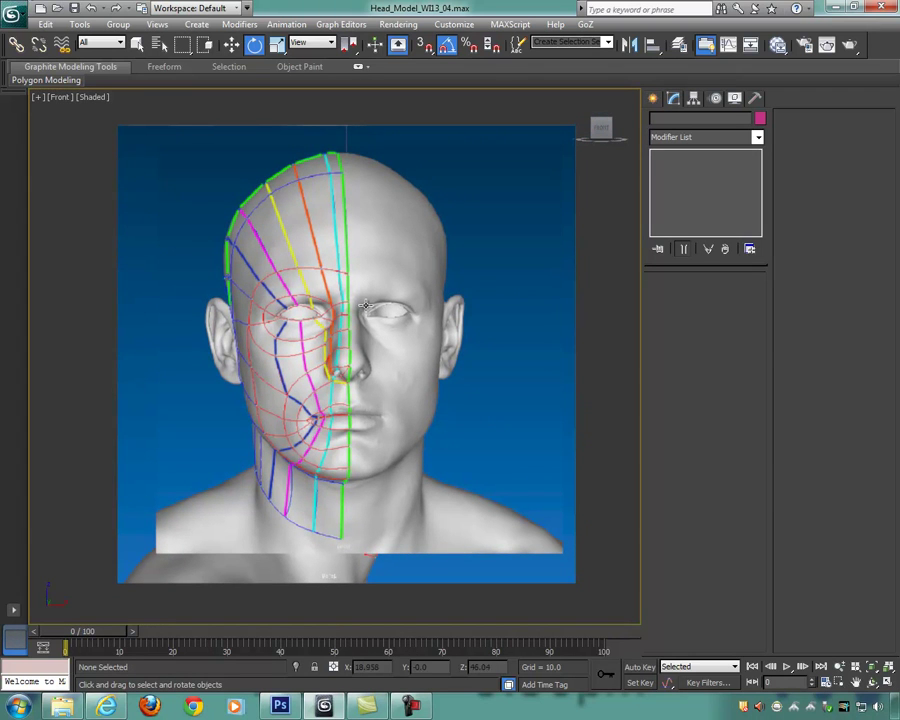
scroll(425, 308, "up", 4)
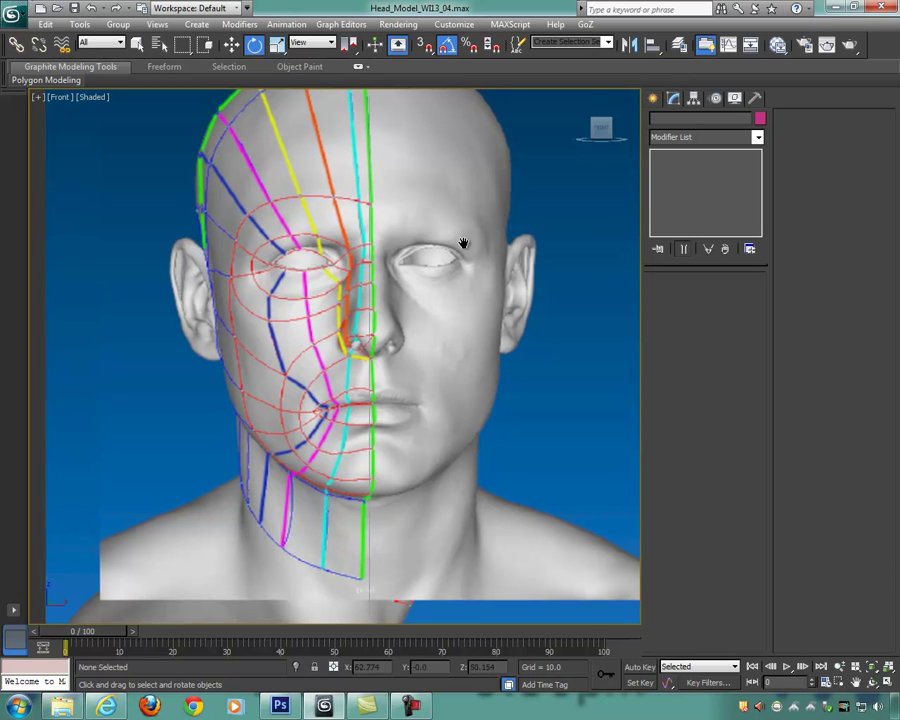
middle_click_drag(464, 250, 455, 248)
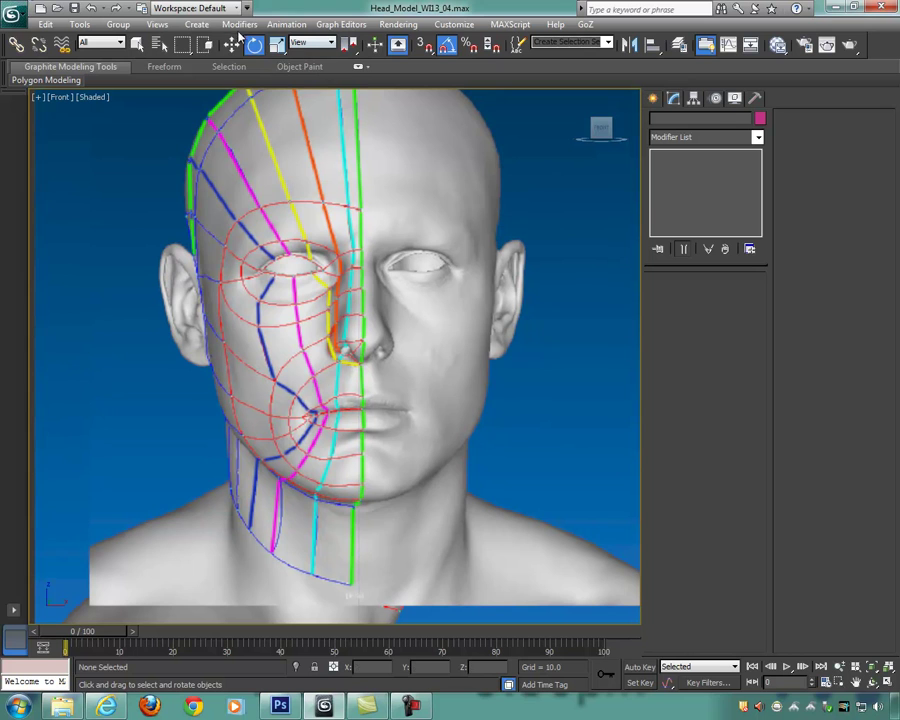
left_click(186, 25)
mouse_move(204, 43)
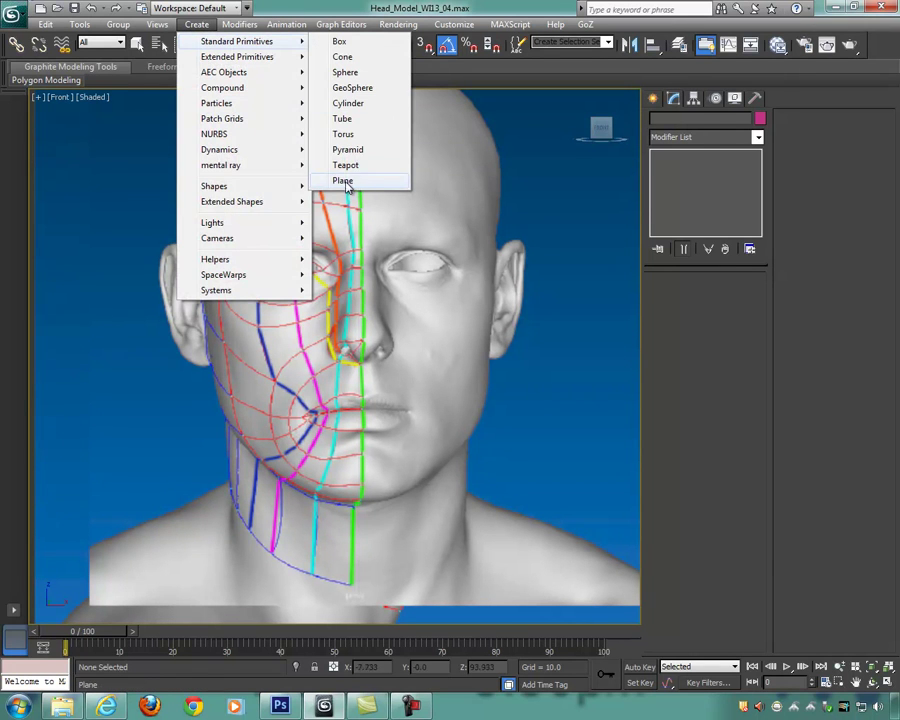
left_click(345, 182)
scroll(334, 384, "up", 5)
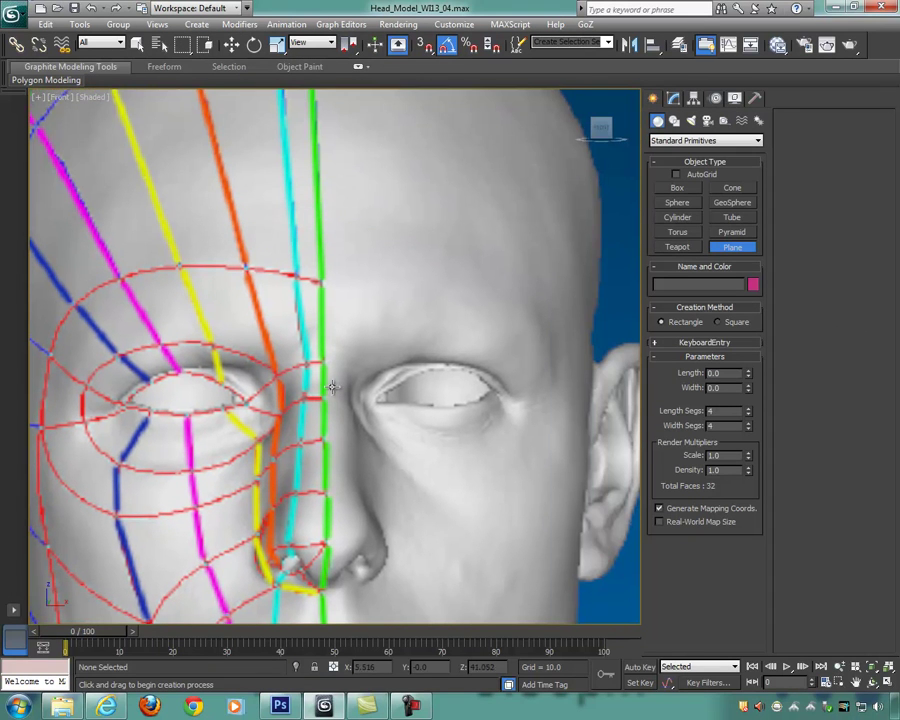
left_click_drag(293, 271, 310, 298)
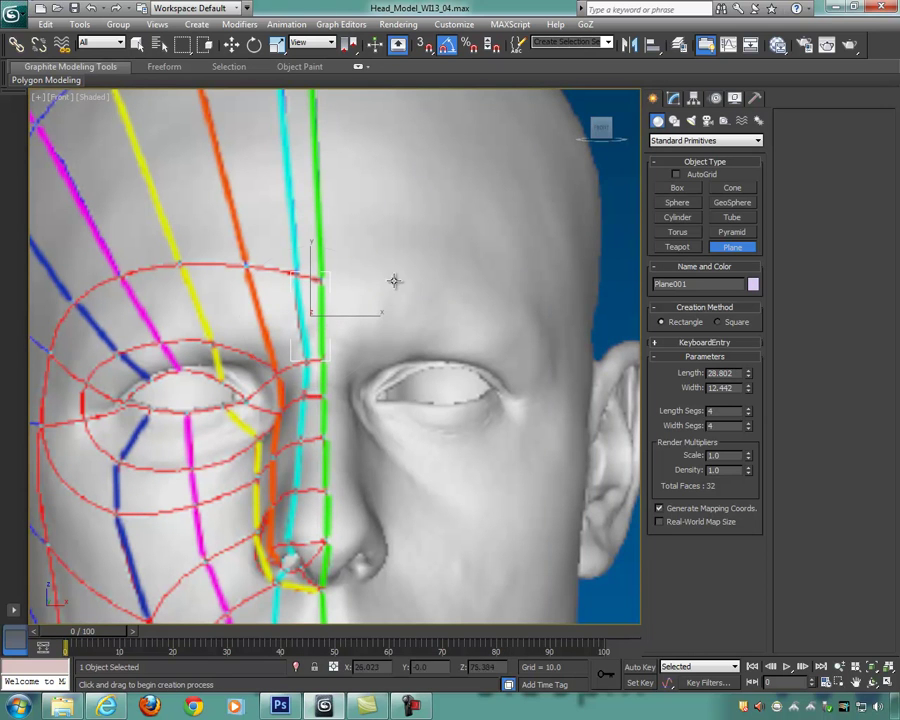
Step: Examine from near and far how the new plane displays against the front reference image
key("e")
middle_click_drag(360, 308, 398, 308)
scroll(398, 308, "down", 4)
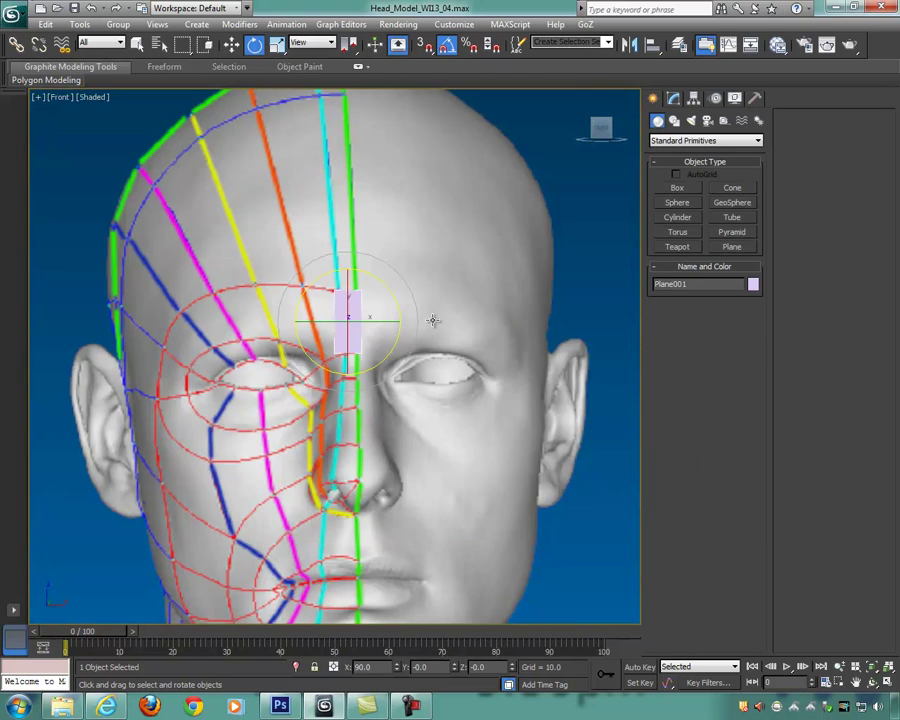
scroll(432, 318, "up", 6)
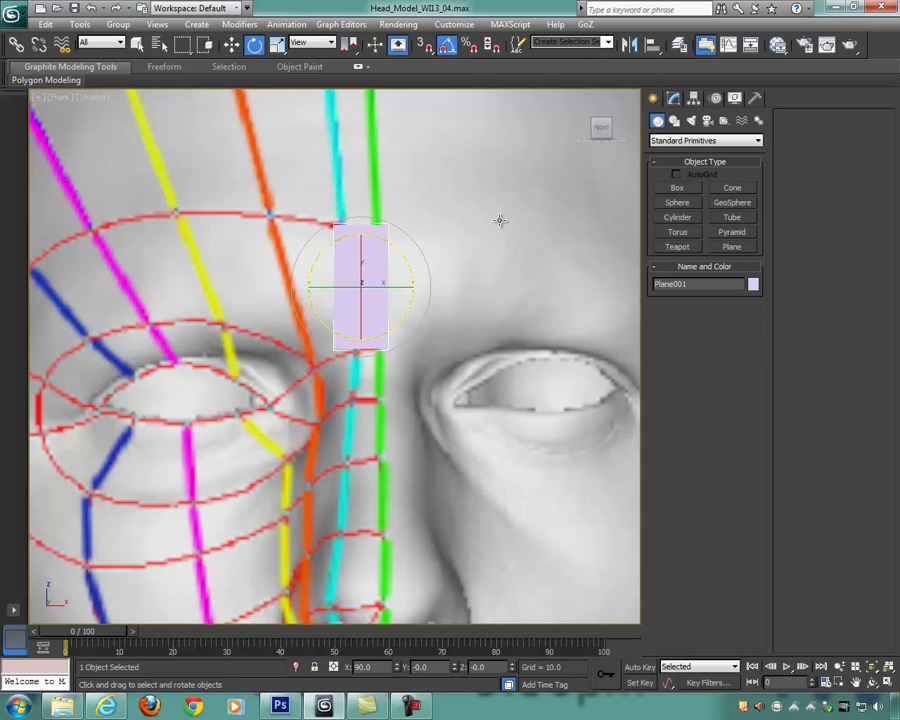
scroll(449, 232, "down", 5)
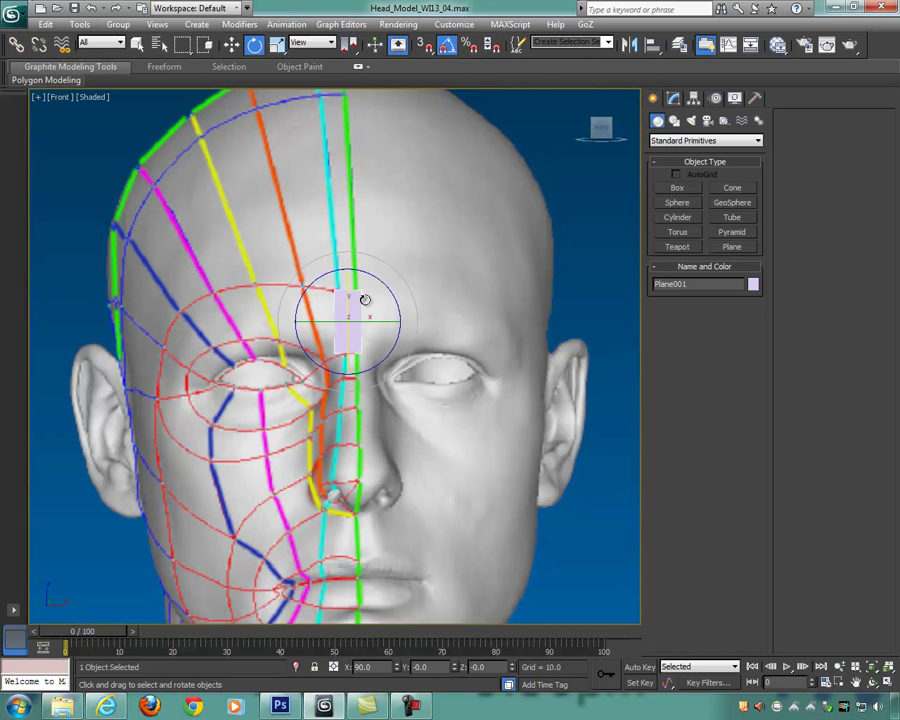
scroll(407, 335, "up", 4)
middle_click_drag(448, 322, 482, 344)
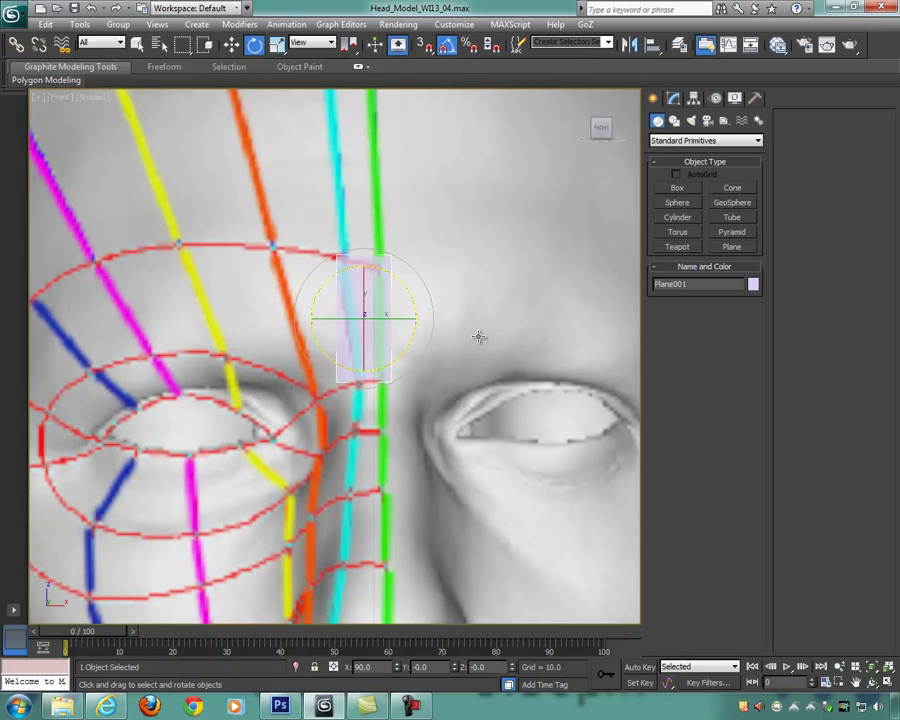
Step: In the Top viewport, move the front image box back along Y to about 5.7 so it sits behind the plane
key("alt+w")
left_click(286, 204)
left_click(254, 226)
scroll(258, 278, "up", 5)
mouse_move(209, 255)
middle_mouse_down()
mouse_move(211, 263)
mouse_move(213, 251)
middle_mouse_up()
key("w")
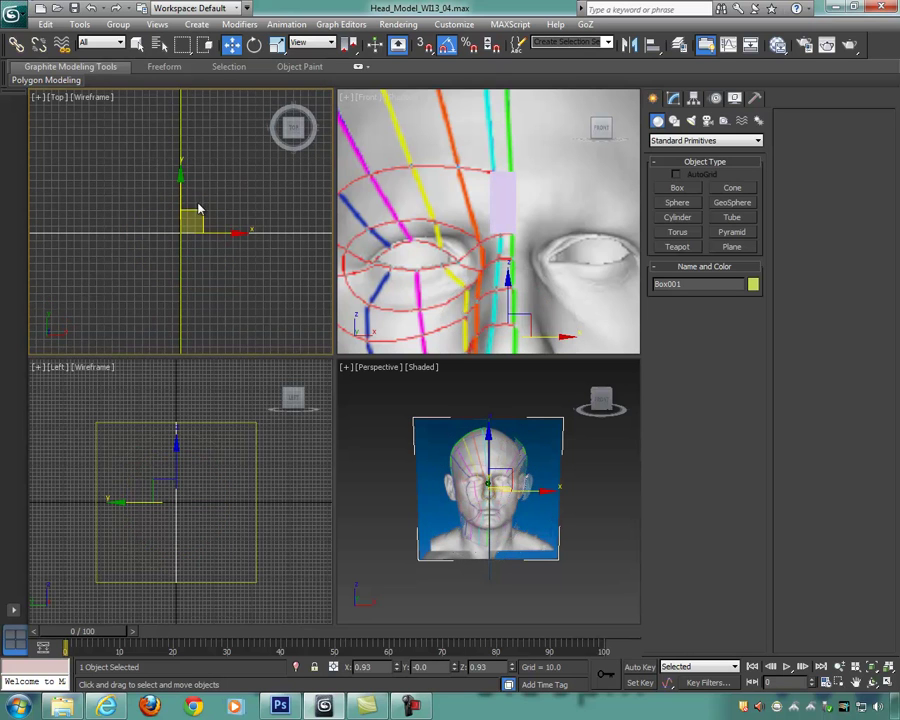
left_click_drag(179, 178, 182, 176)
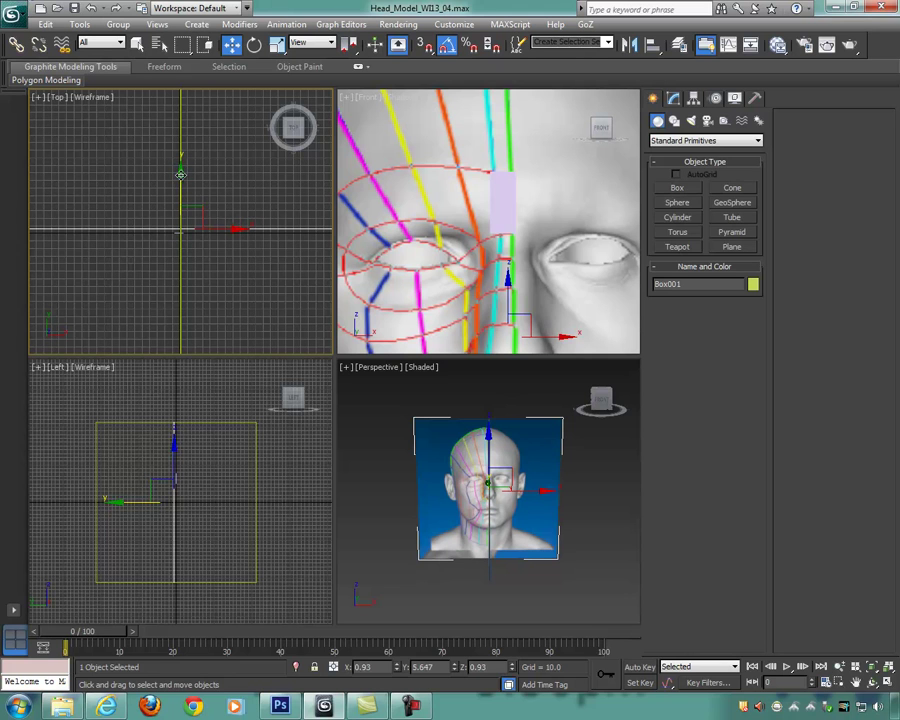
left_click(265, 188)
scroll(261, 252, "down", 2)
key("ctrl+z")
left_click_drag(180, 173, 183, 213)
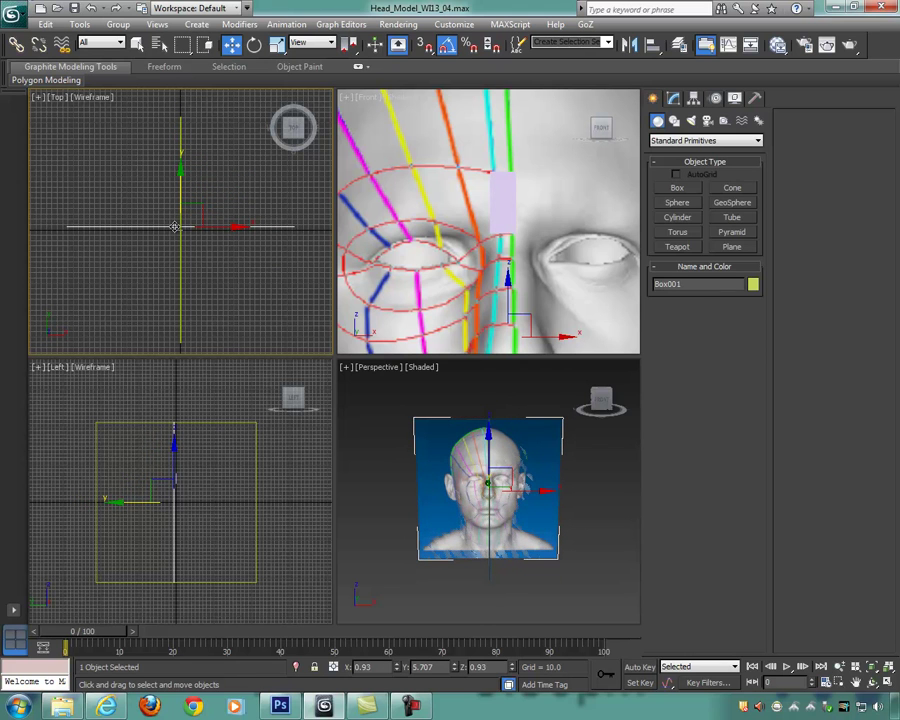
Step: Select the plane between the eyebrows, maximize the Front viewport, and display the plane see-through with edged faces
left_click(513, 205)
left_click(505, 197)
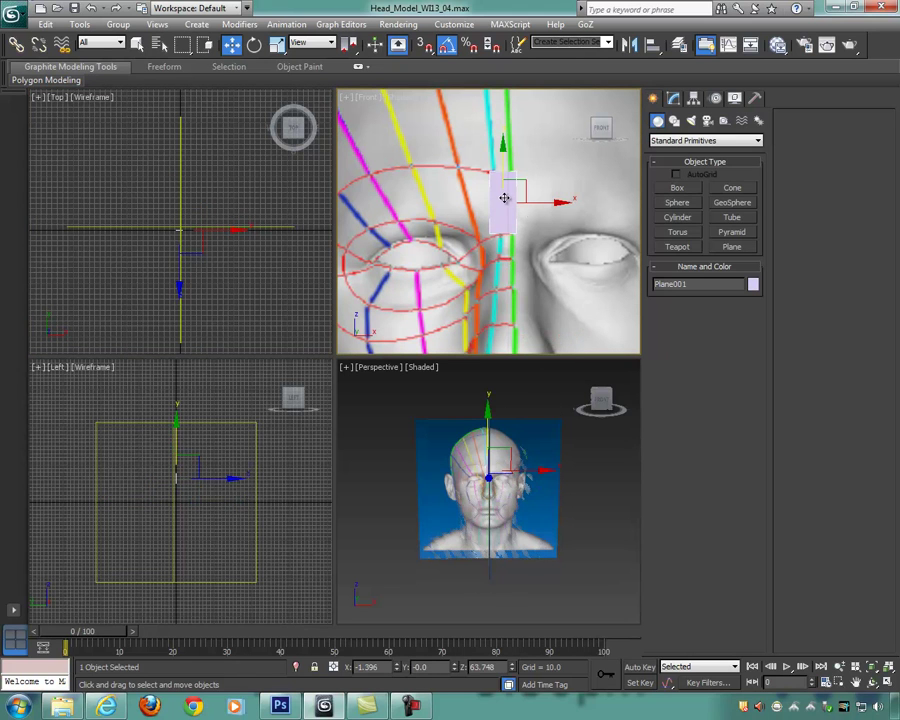
middle_click_drag(543, 244, 500, 218)
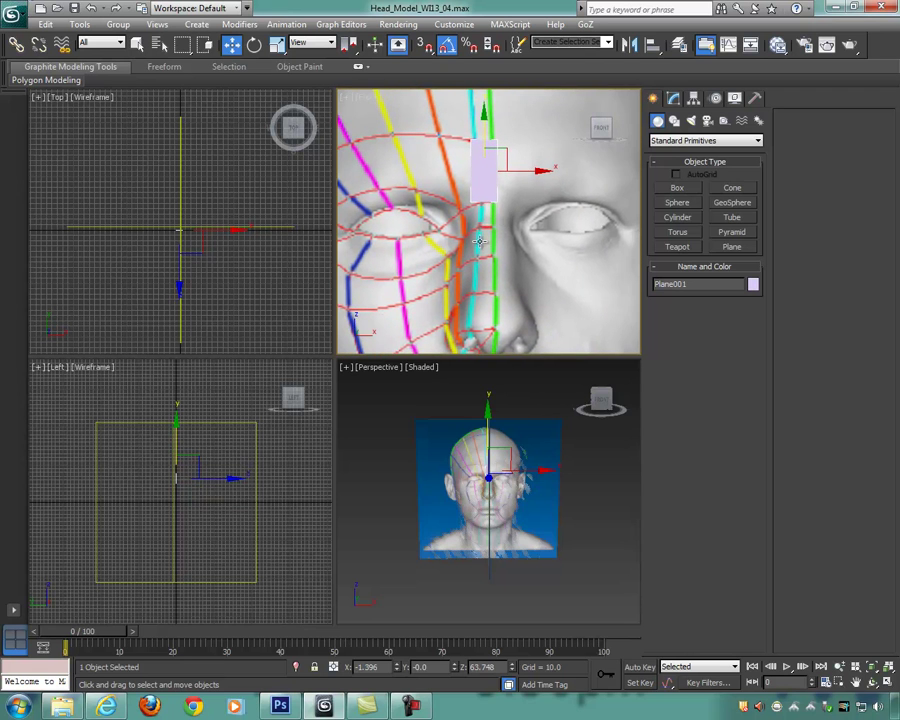
key("alt+w")
middle_click_drag(372, 263, 445, 289)
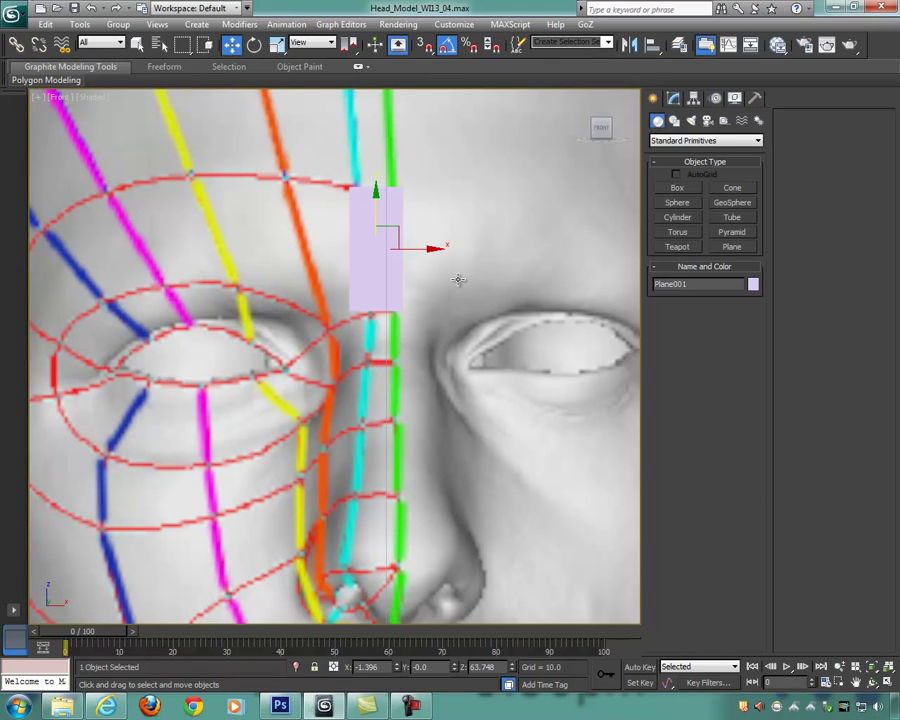
key("F4")
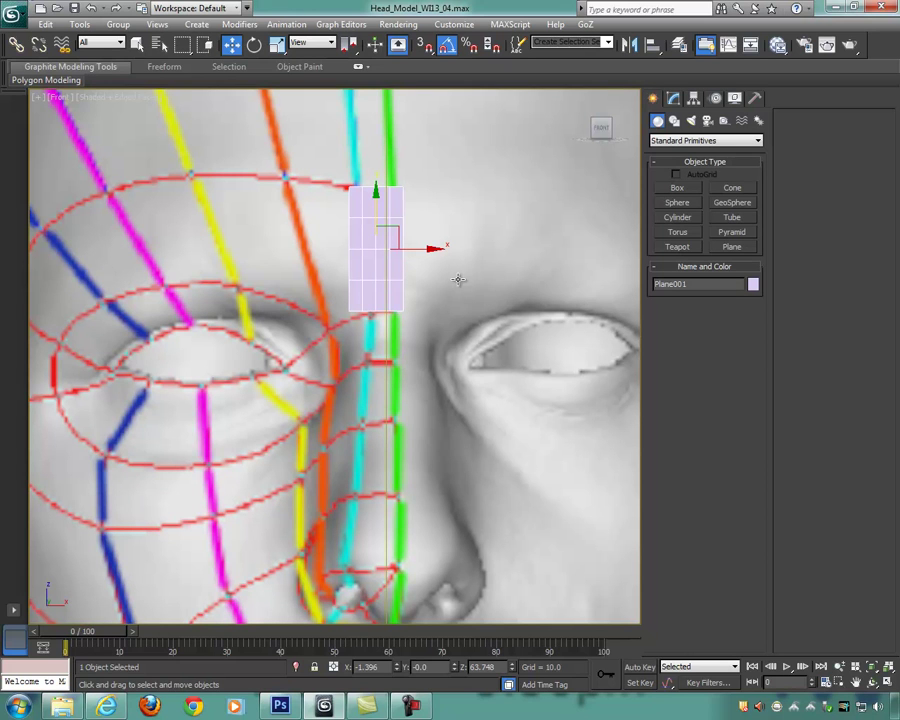
key("alt+x")
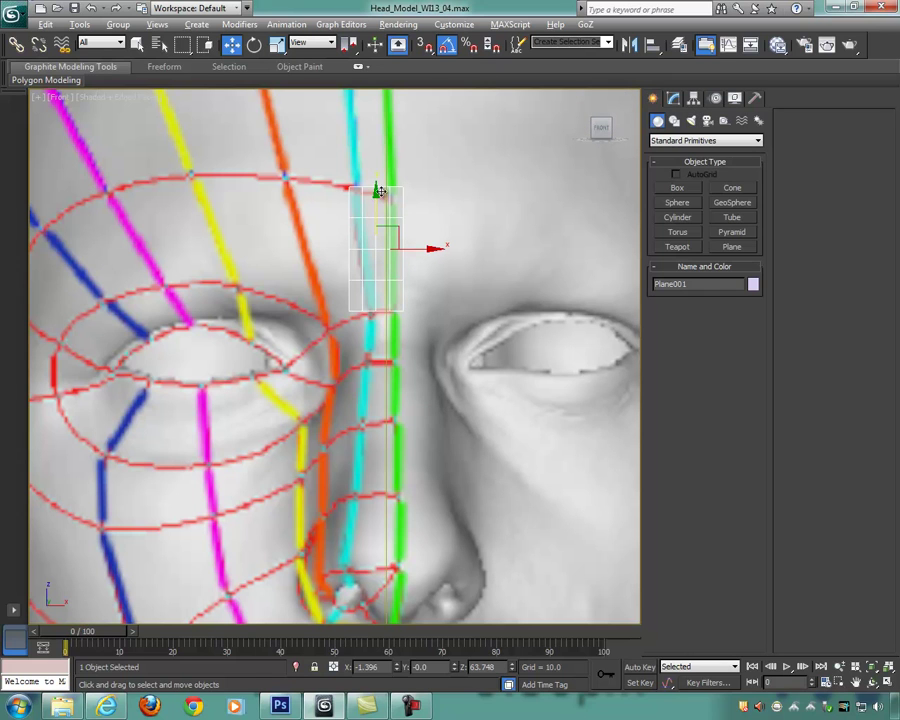
Step: Set the plane's length segments and width segments to 1 each
left_click(673, 99)
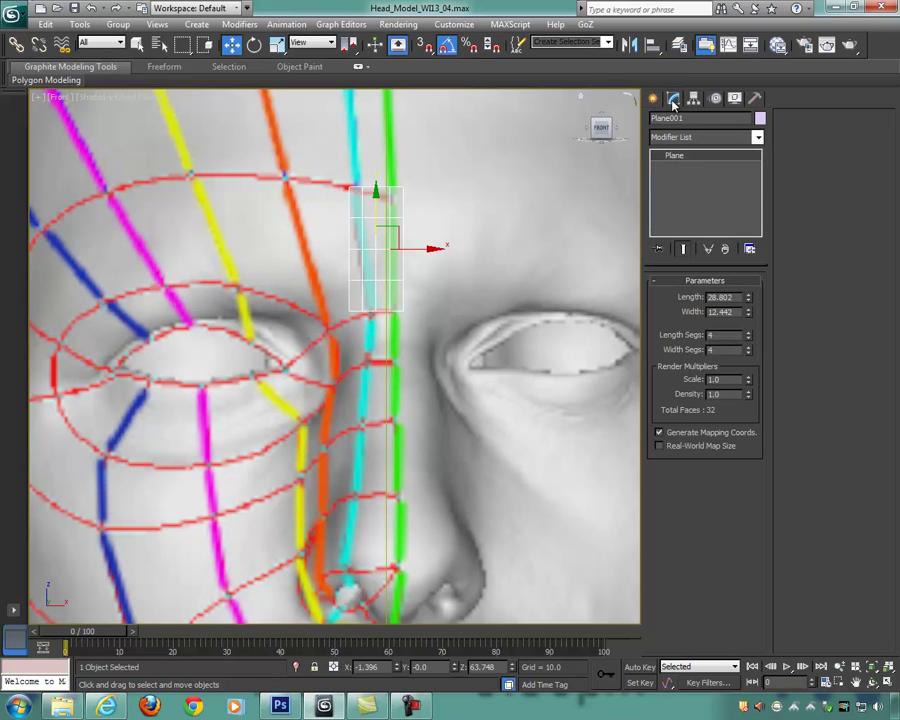
right_click(748, 336)
right_click(748, 350)
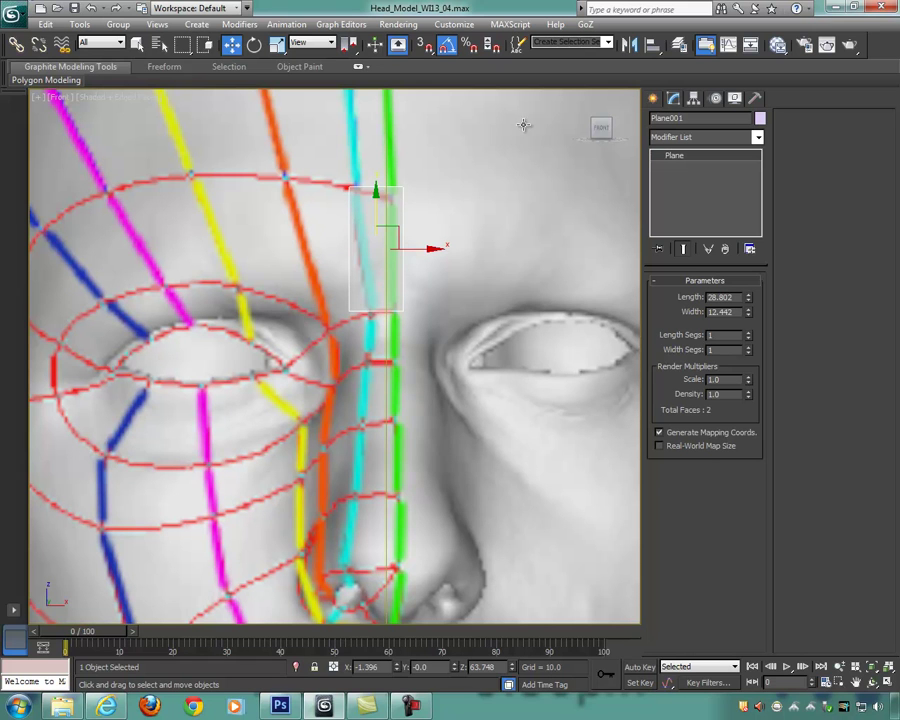
Step: Convert the single-segment plane between the eyebrows to an Editable Poly
middle_click_drag(488, 216, 477, 222)
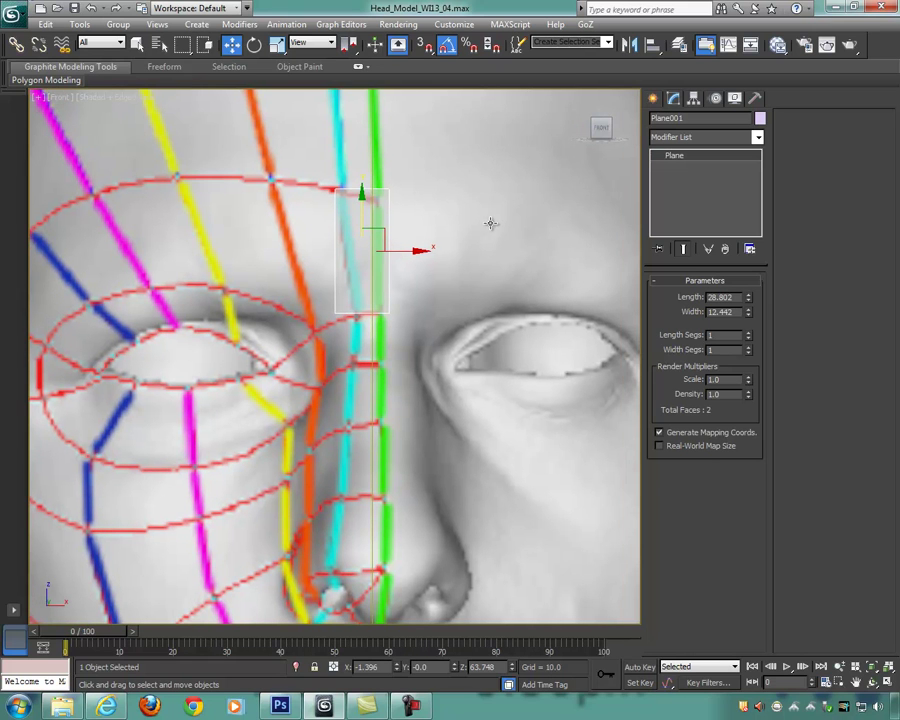
scroll(446, 241, "down", 4)
middle_click_drag(510, 281, 471, 262)
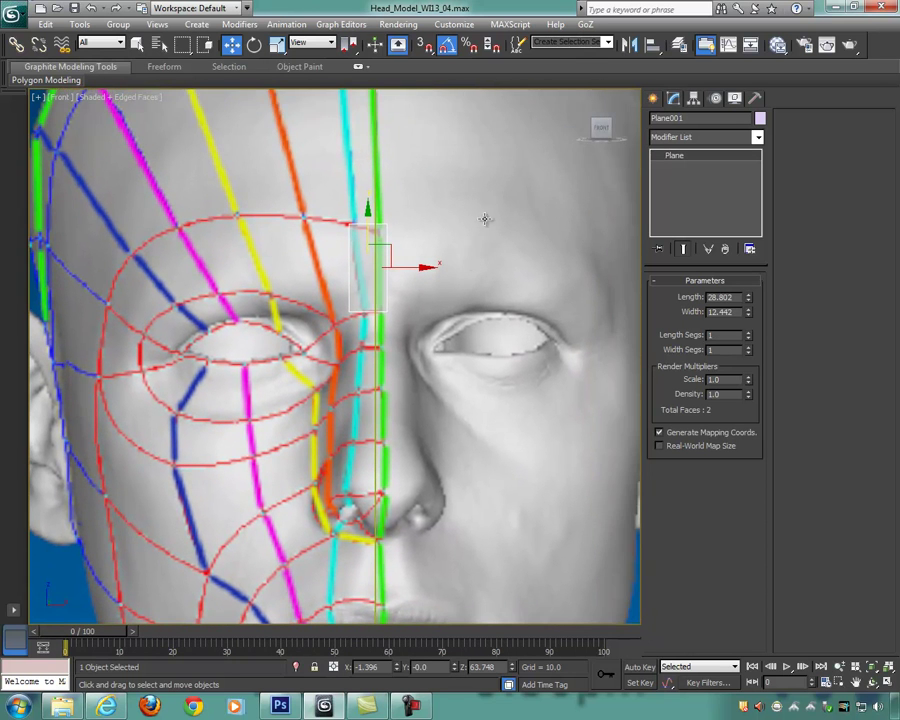
right_click(354, 228)
mouse_move(390, 362)
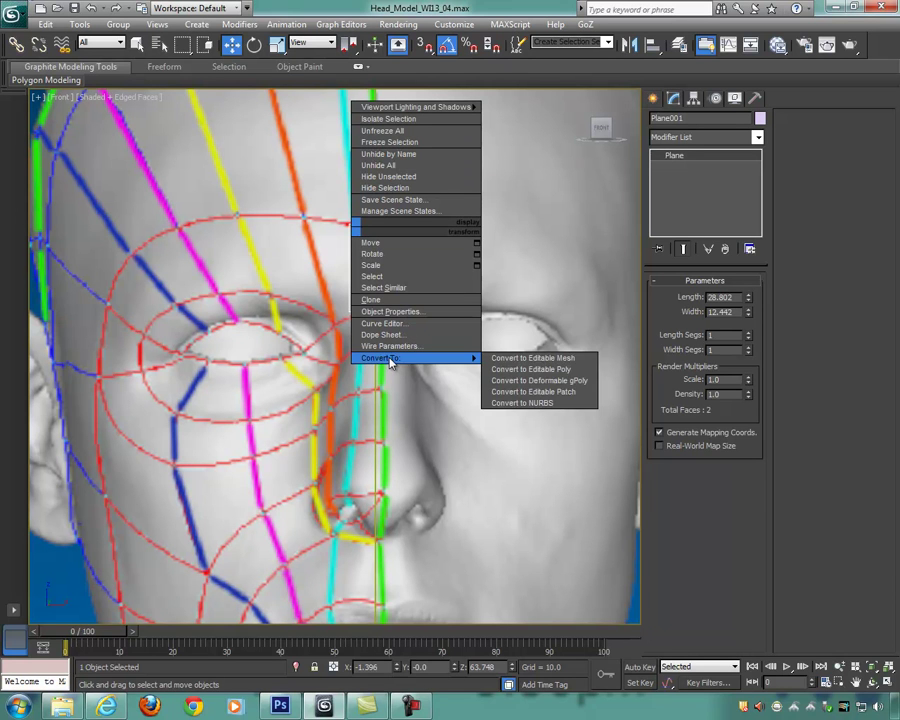
left_click(566, 369)
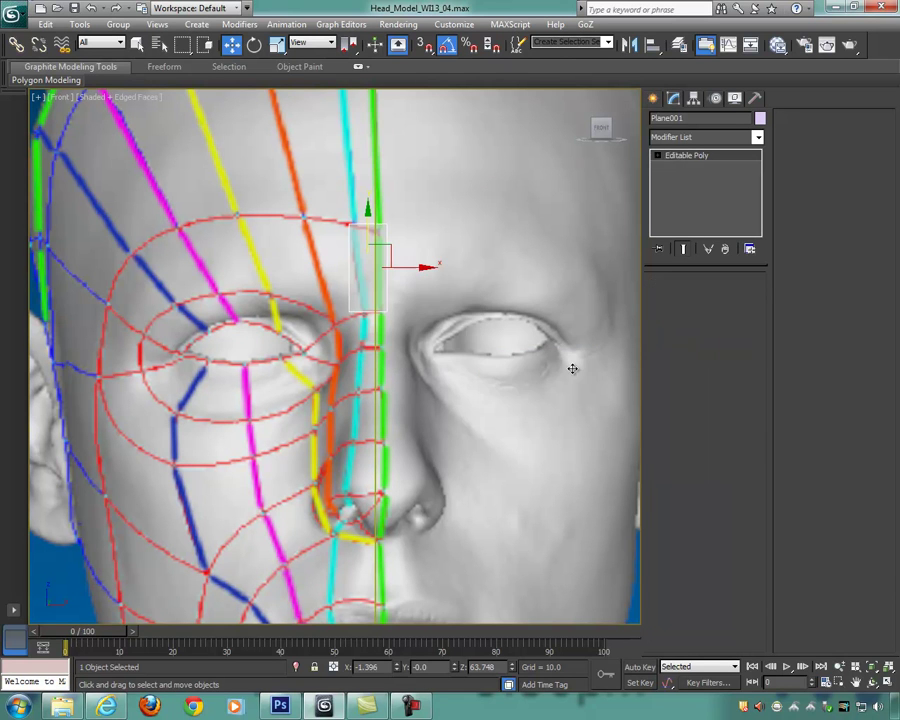
Step: At Vertex level, move the plane's corner vertices onto the green and cyan reference lines, lowering the upper inner corner to the red curve
middle_click_drag(488, 366, 435, 313)
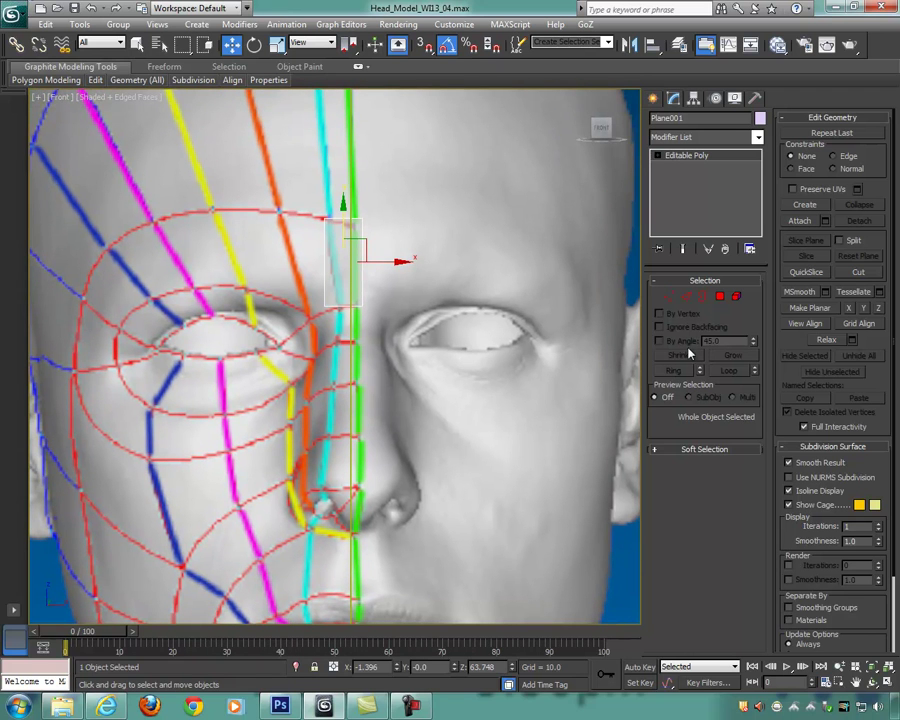
left_click(670, 296)
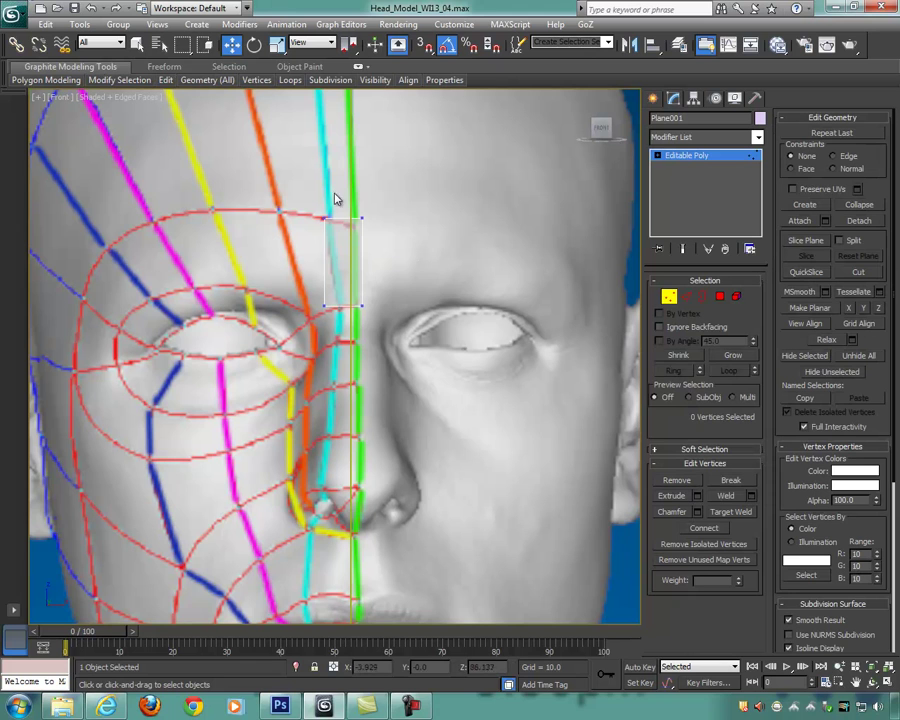
left_click_drag(346, 201, 405, 260)
left_click_drag(363, 160, 363, 167)
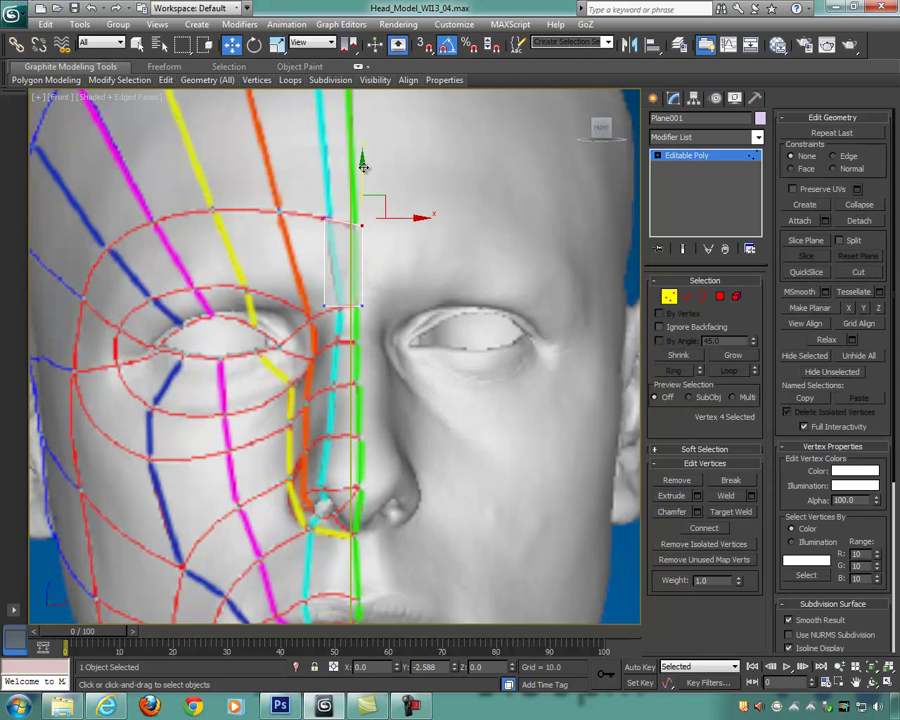
left_click_drag(391, 321, 336, 202)
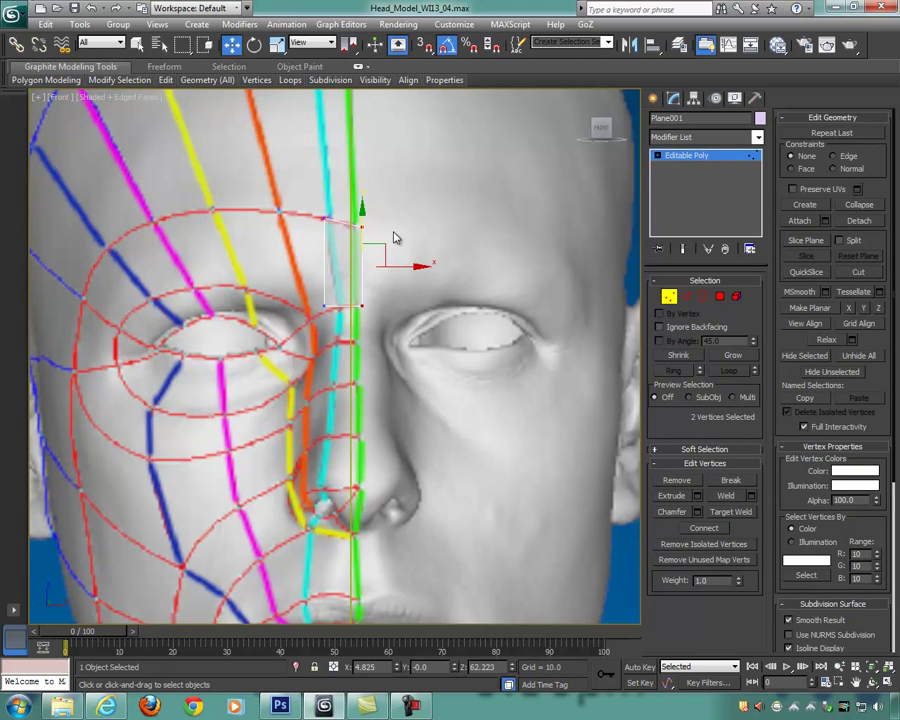
left_click_drag(416, 265, 409, 265)
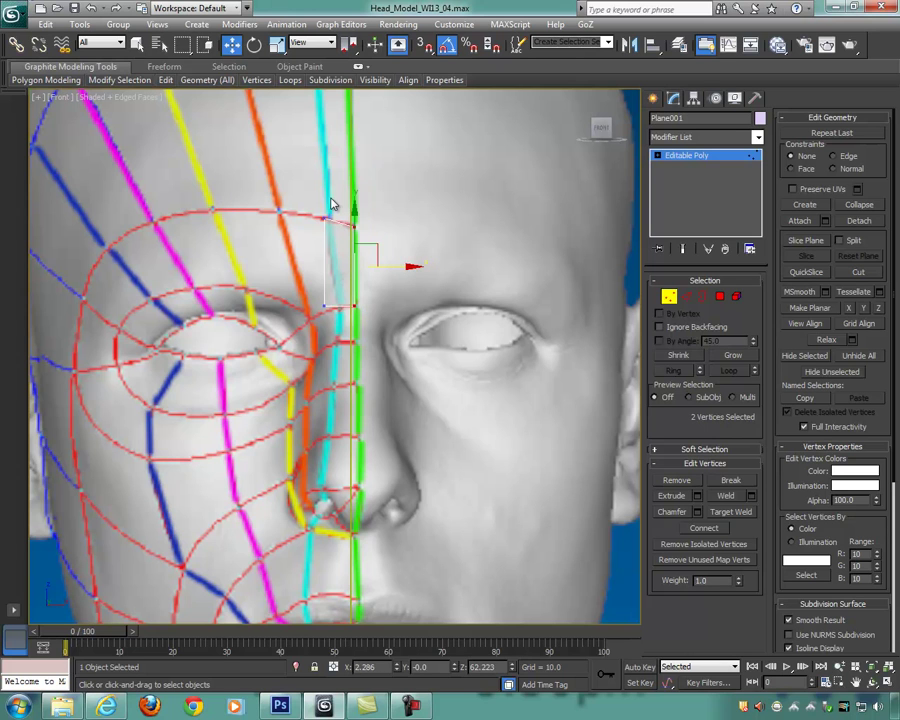
left_click_drag(302, 268, 358, 297)
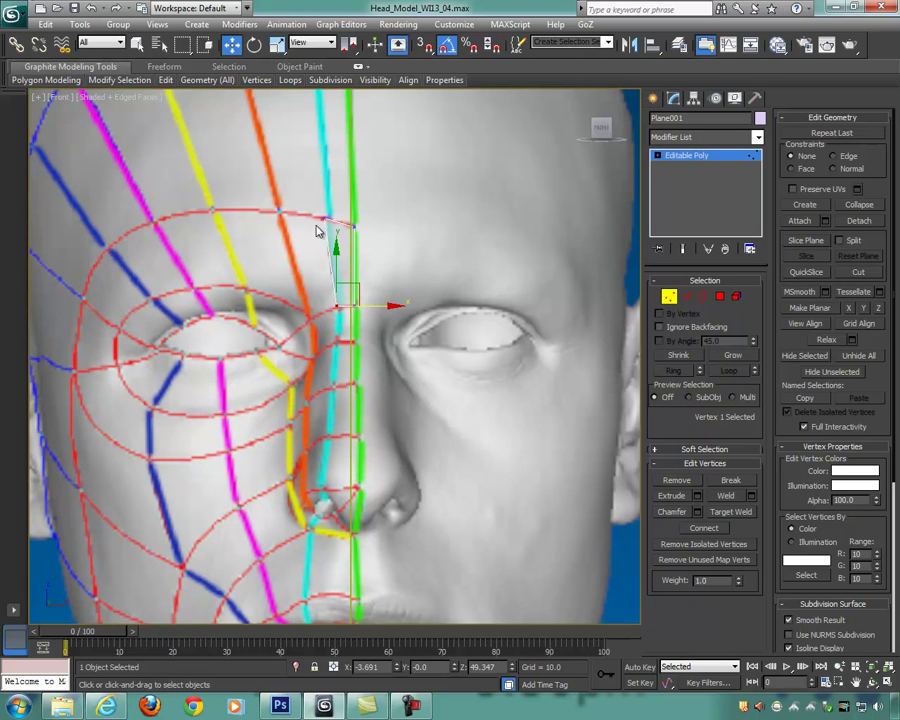
Step: Turn on 3D snapping and set the snap settings so that only Vertex is enabled
middle_click_drag(293, 275, 296, 331)
middle_click_drag(303, 255, 329, 265)
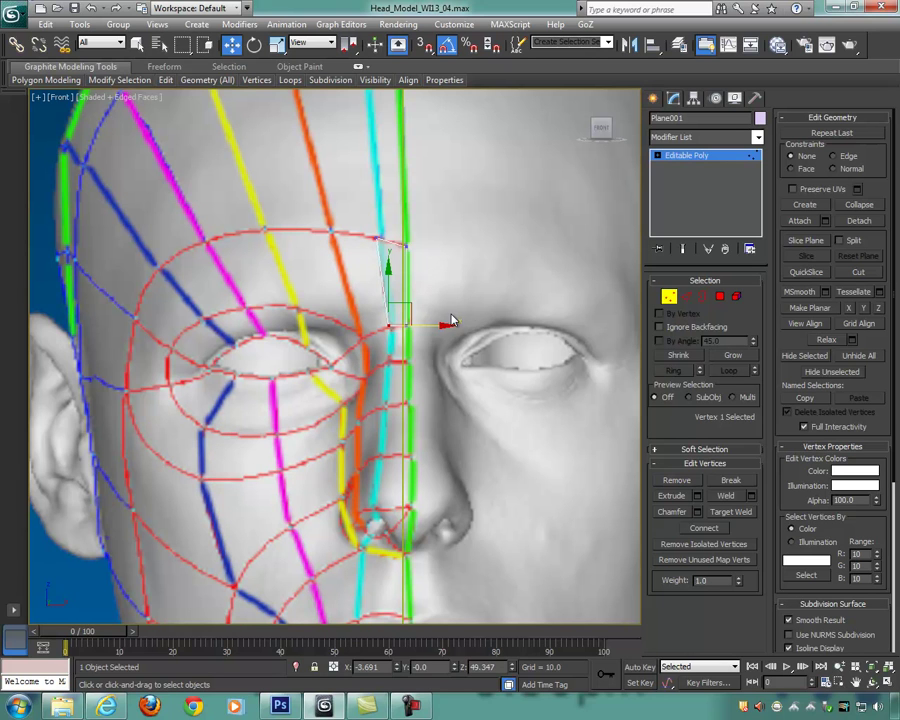
middle_click_drag(471, 305, 456, 294)
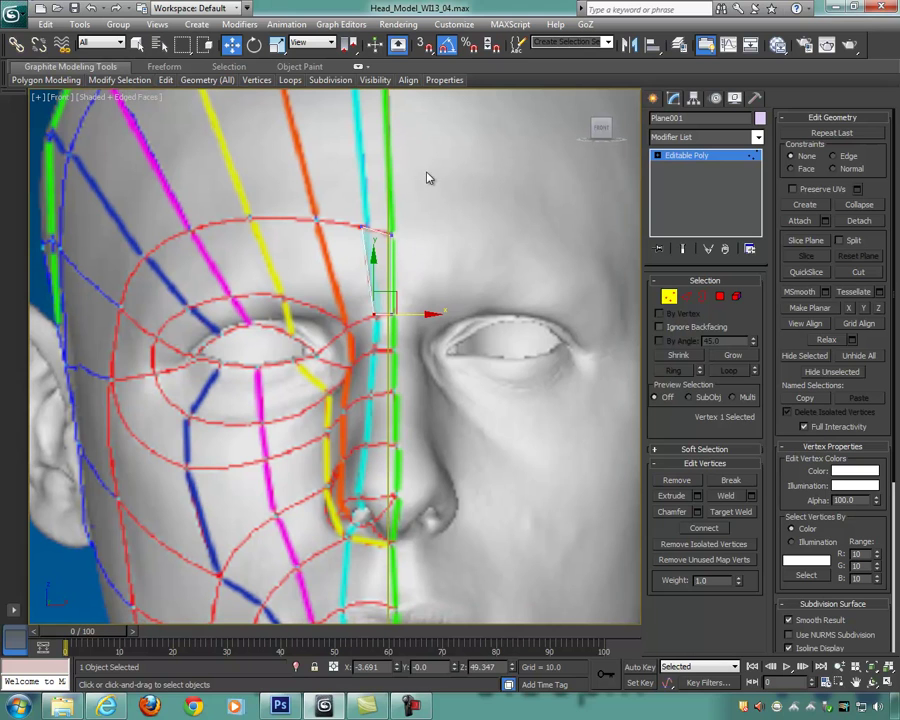
right_click(425, 46)
left_click_drag(422, 256, 374, 189)
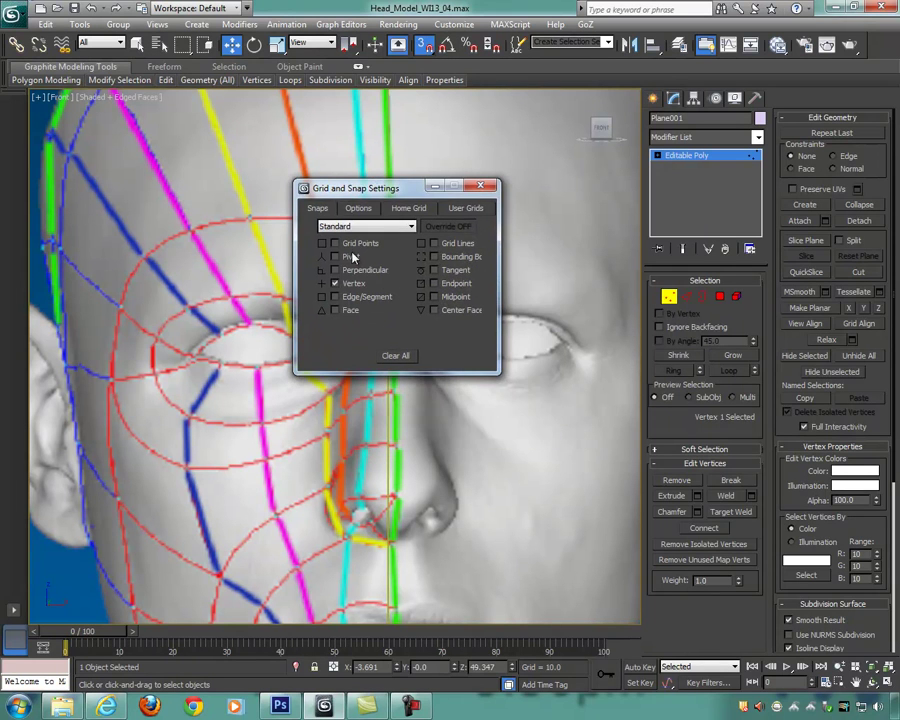
left_click(347, 286)
left_click(335, 283)
left_click(480, 186)
mouse_move(375, 305)
left_mouse_down()
mouse_move(352, 224)
mouse_move(368, 240)
mouse_move(375, 311)
left_mouse_up()
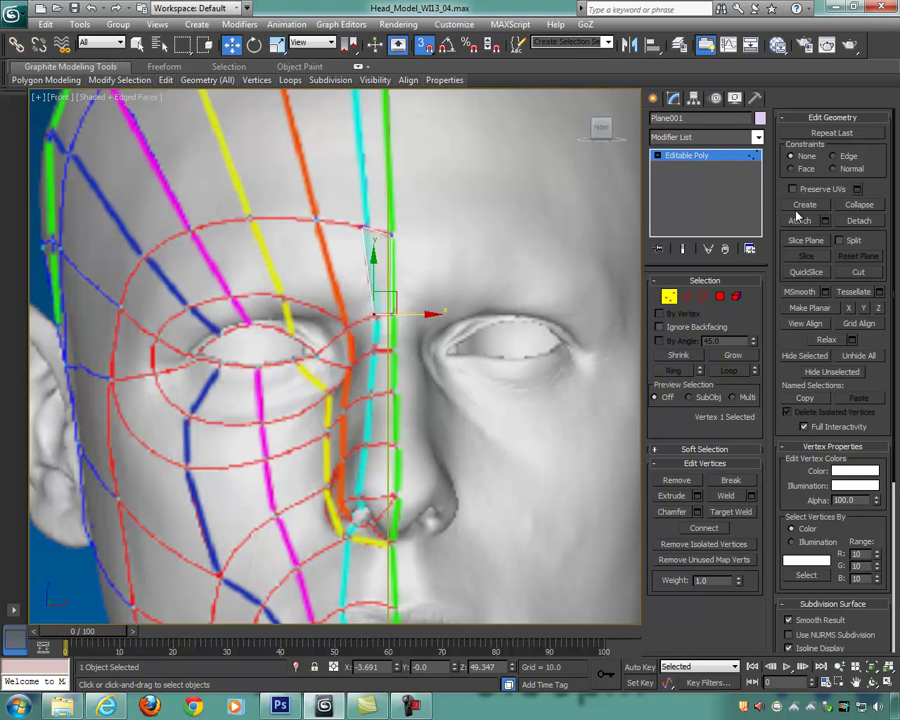
Step: At Polygon level, create a four-sided polygon between the cyan and orange lines, snapped to the plane's outer edge
left_click(721, 297)
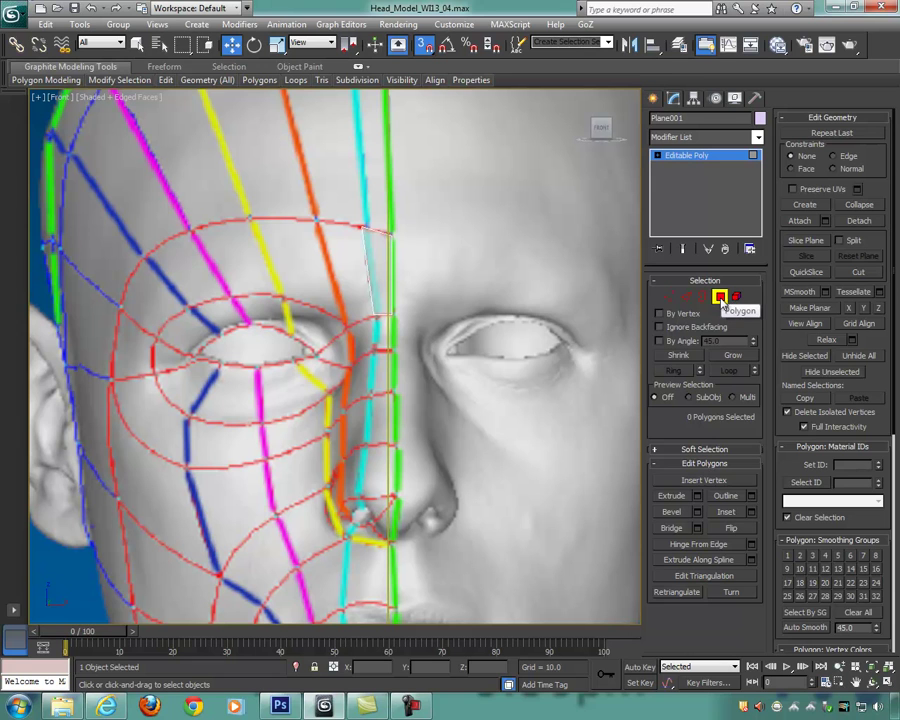
left_click(669, 297)
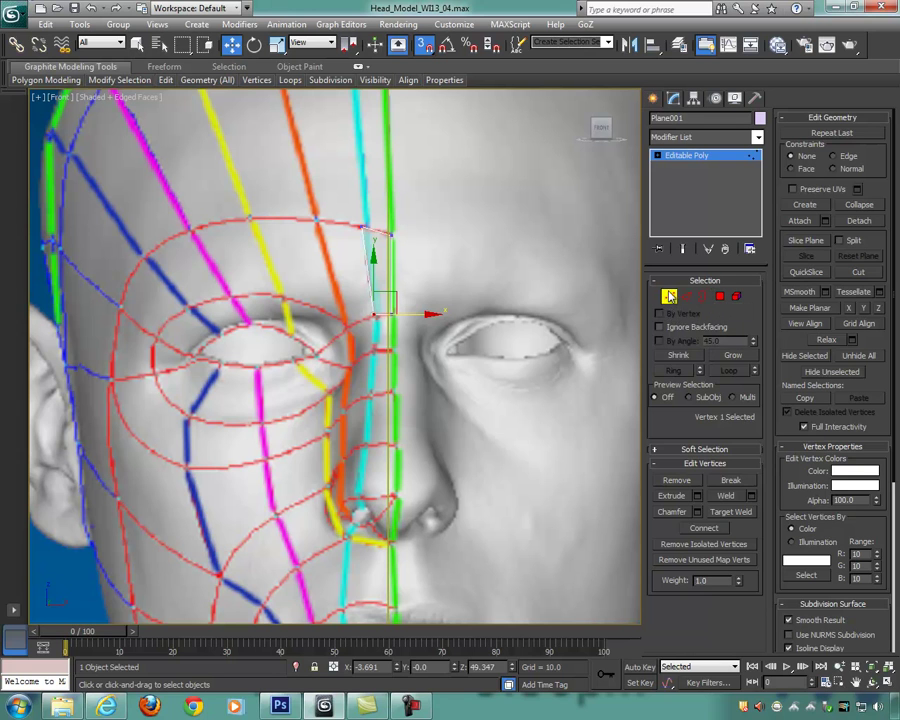
left_click(720, 296)
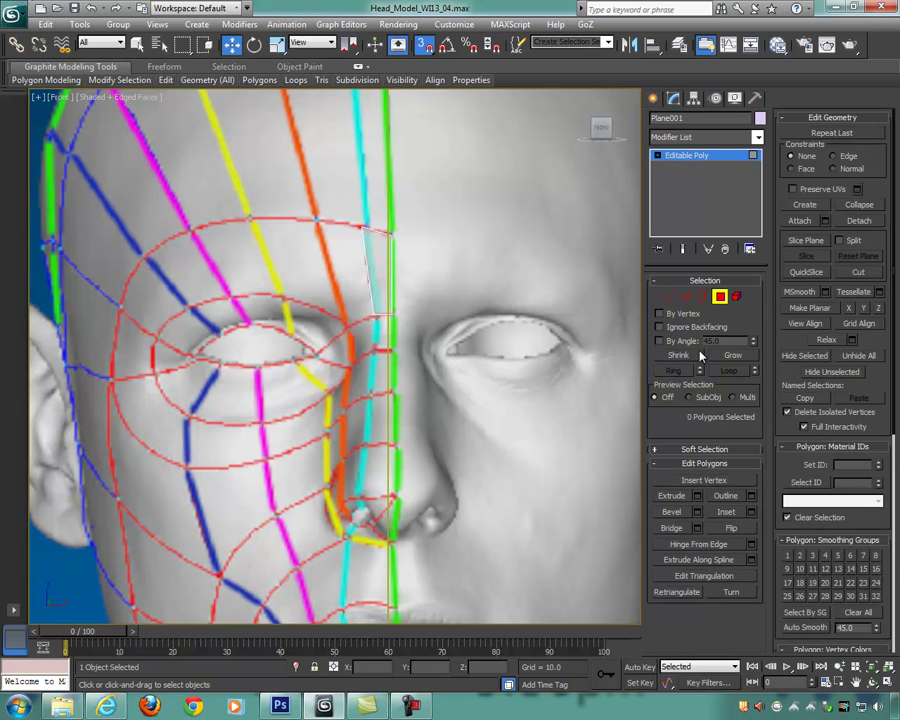
left_click(805, 205)
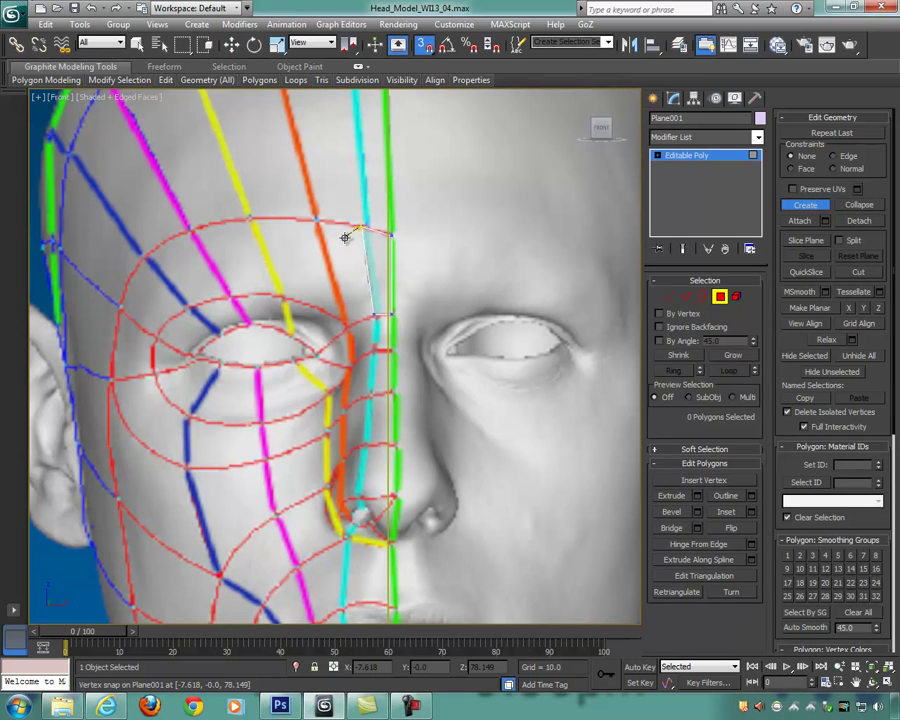
left_click(361, 229)
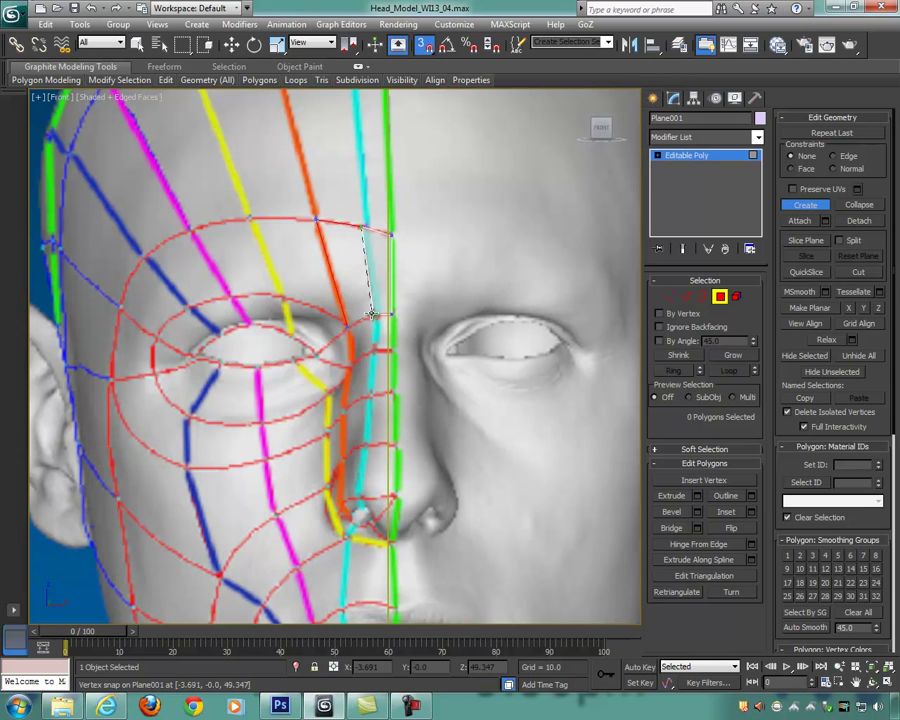
left_click(377, 315)
left_click(363, 226)
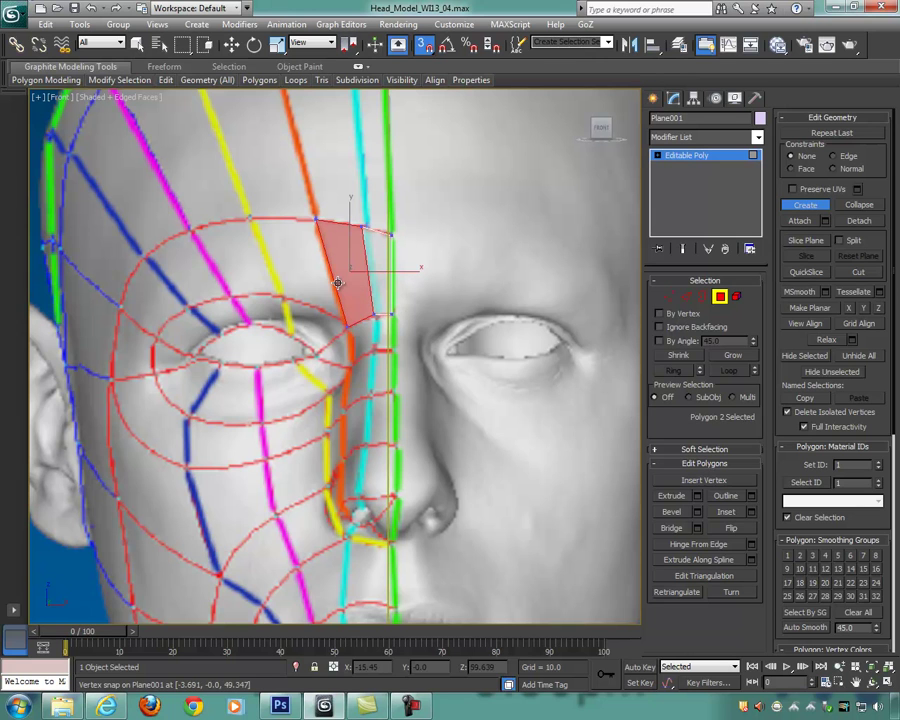
Step: Create a second four-sided polygon between the orange and yellow lines above the eye, and remove both added polygons
left_click(316, 219)
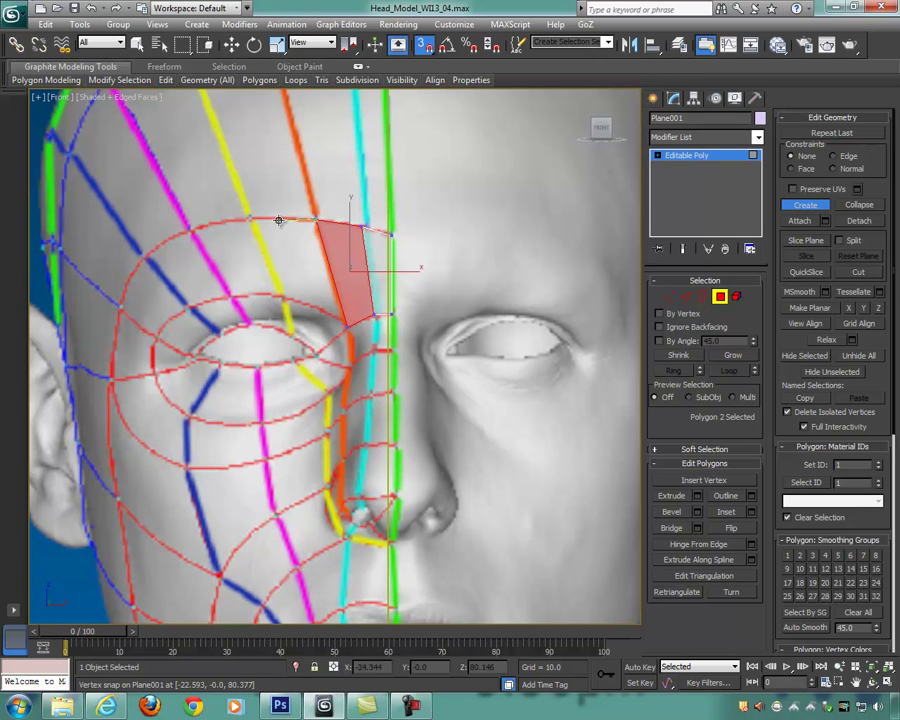
left_click(248, 218)
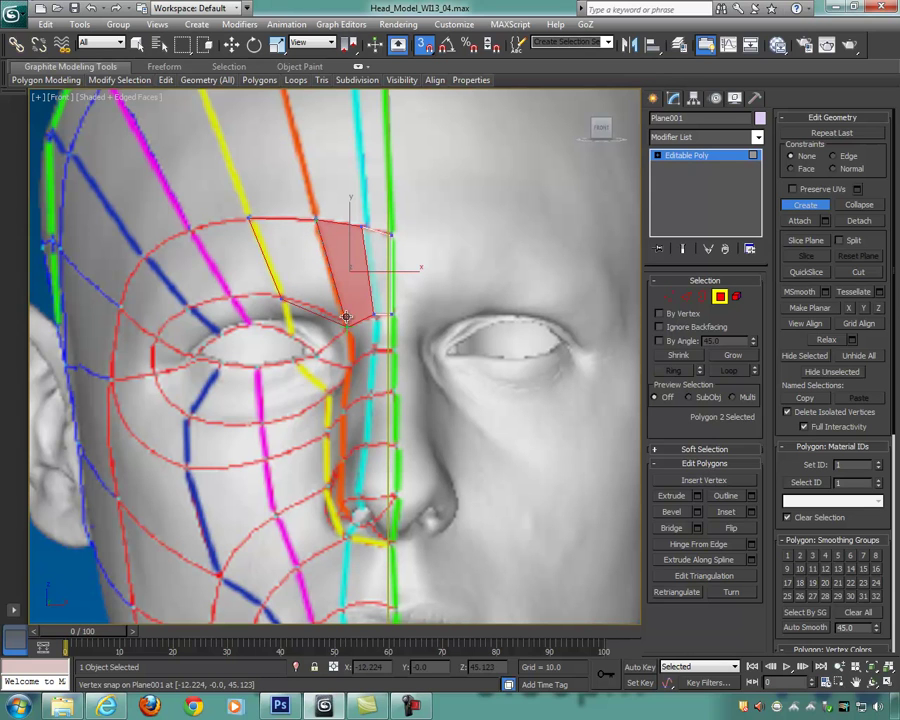
left_click(316, 219)
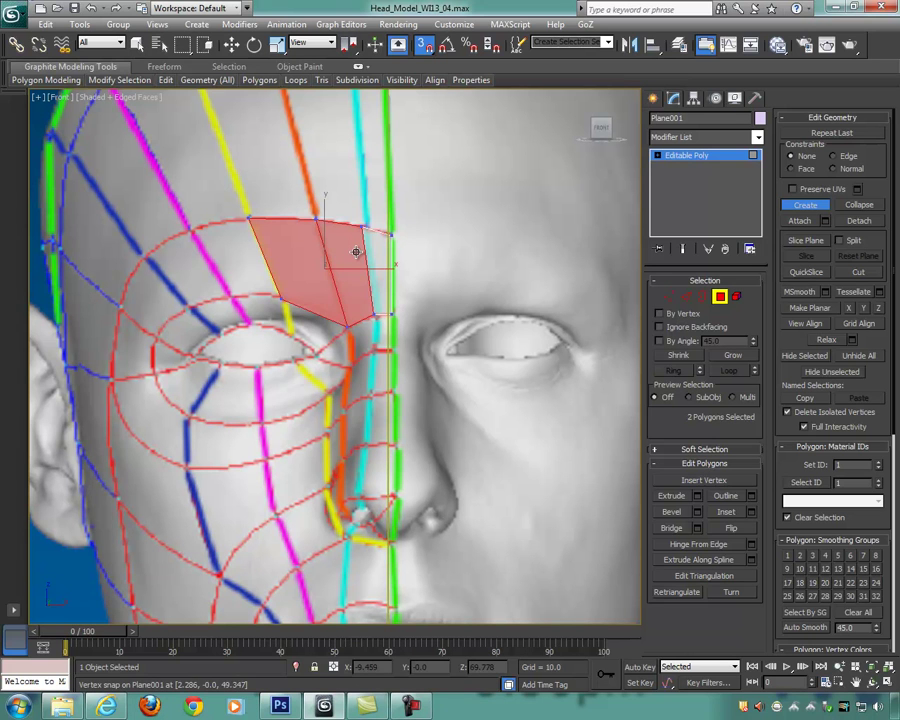
key("Delete")
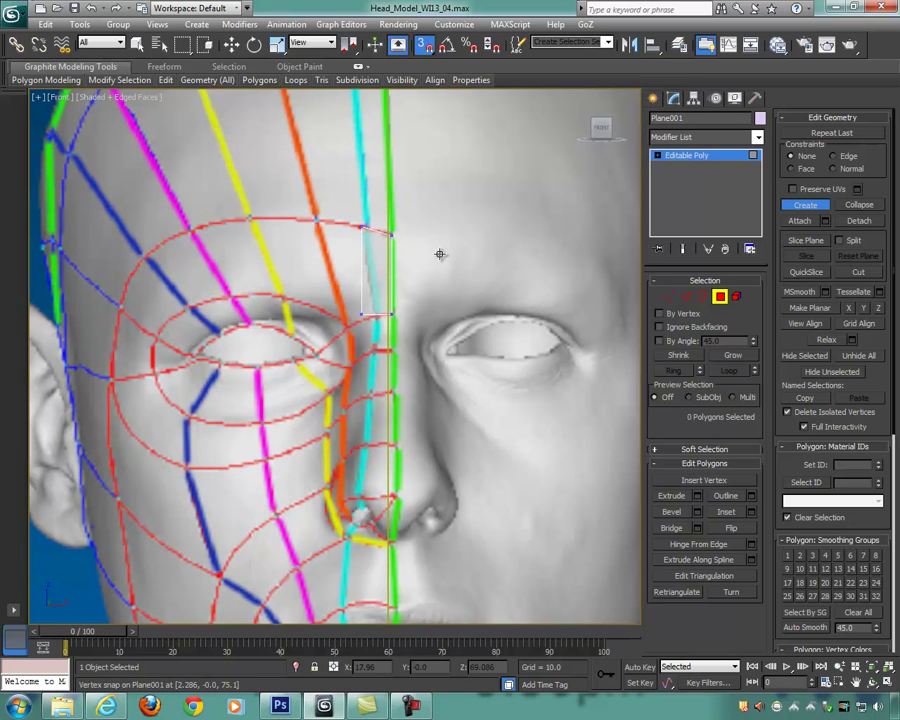
Step: At Vertex level, use Create to scatter loose test vertices over the forehead and brow beside the plane
left_click(671, 297)
left_click(381, 334)
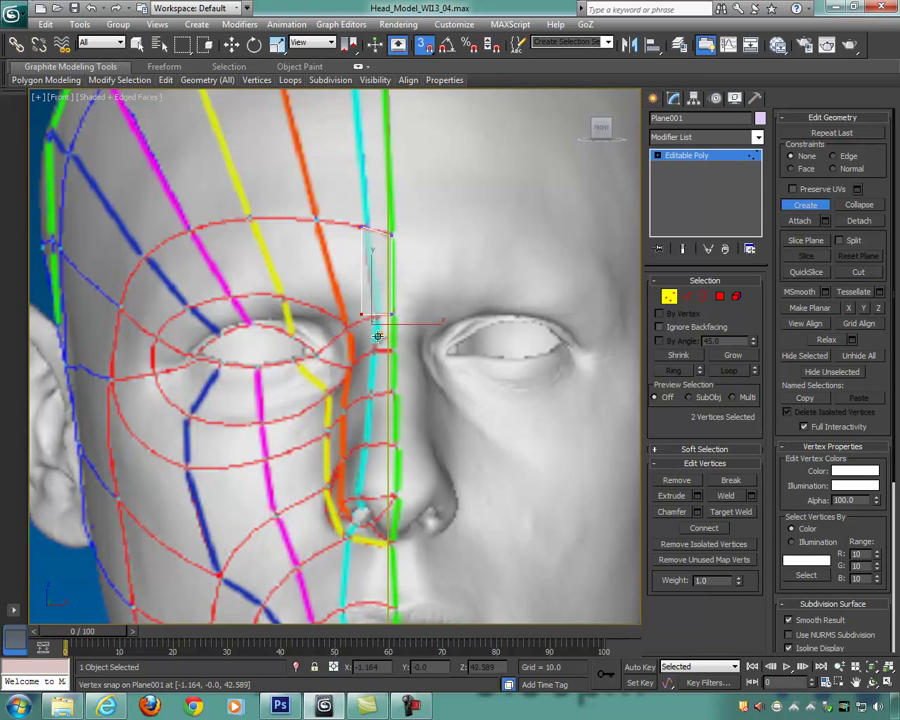
key("ctrl+z")
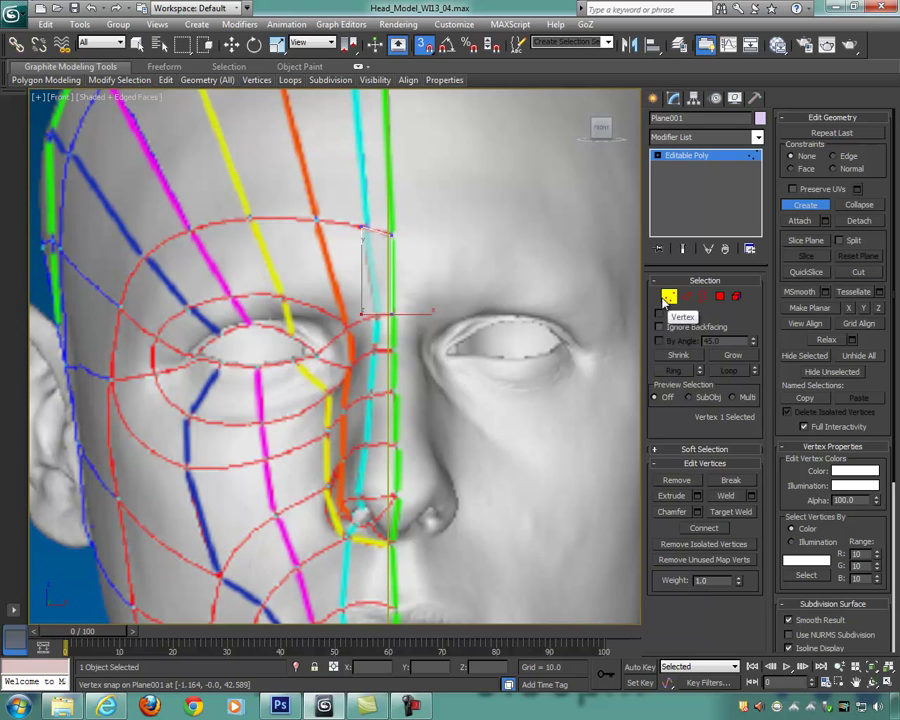
left_click(340, 262, "ctrl")
left_click(301, 255, "ctrl")
left_click(289, 286)
left_click(326, 304)
left_click(316, 274)
left_click(268, 259)
left_click(294, 218)
left_click(334, 213)
left_click(316, 165)
left_click(253, 171)
left_click(224, 234)
left_click(221, 272)
left_click(262, 197)
left_click(236, 206)
left_click(201, 195)
left_click(288, 287, "ctrl")
left_click(327, 305, "ctrl")
left_click(301, 312, "ctrl")
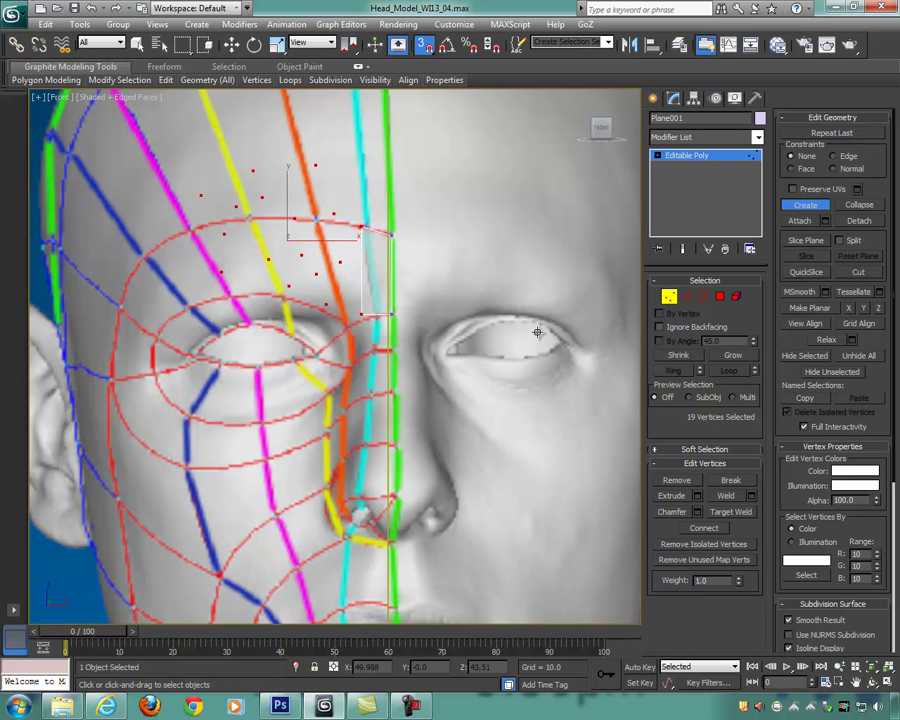
Step: Undo all the loose test vertices scattered over the forehead and brow
key("ctrl+z")
key("ctrl+z")
key("ctrl+z")
key("ctrl+z")
key("ctrl+z")
key("ctrl+z")
key("ctrl+z")
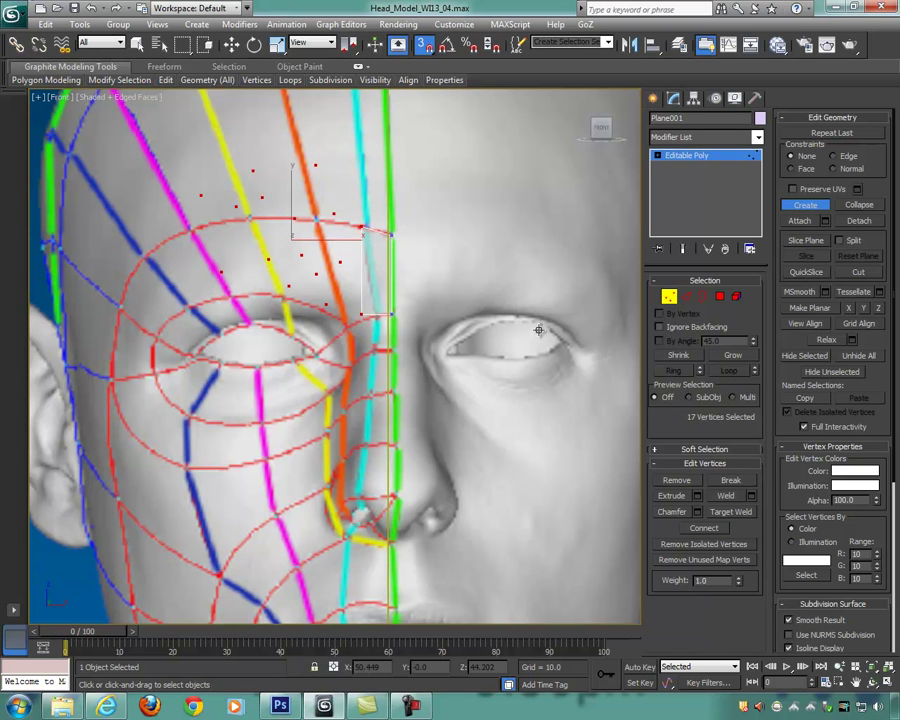
key("ctrl+z")
key("ctrl+z")
key("ctrl+z")
key("ctrl+z")
key("ctrl+z")
key("ctrl+z")
key("ctrl+z")
key("ctrl+z")
key("ctrl+z")
key("ctrl+z")
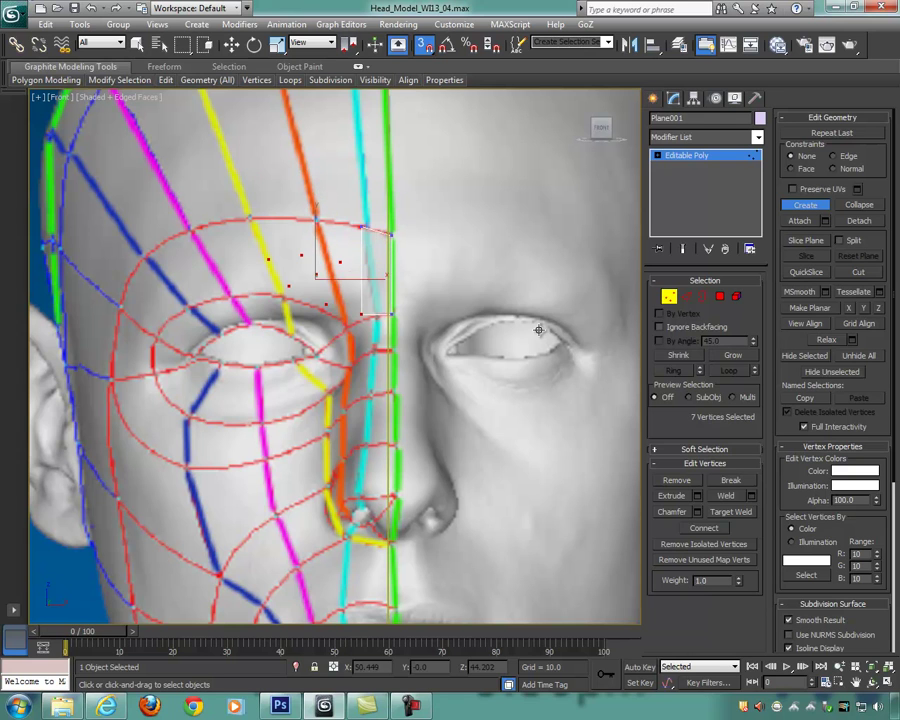
key("ctrl+z")
key("ctrl+z")
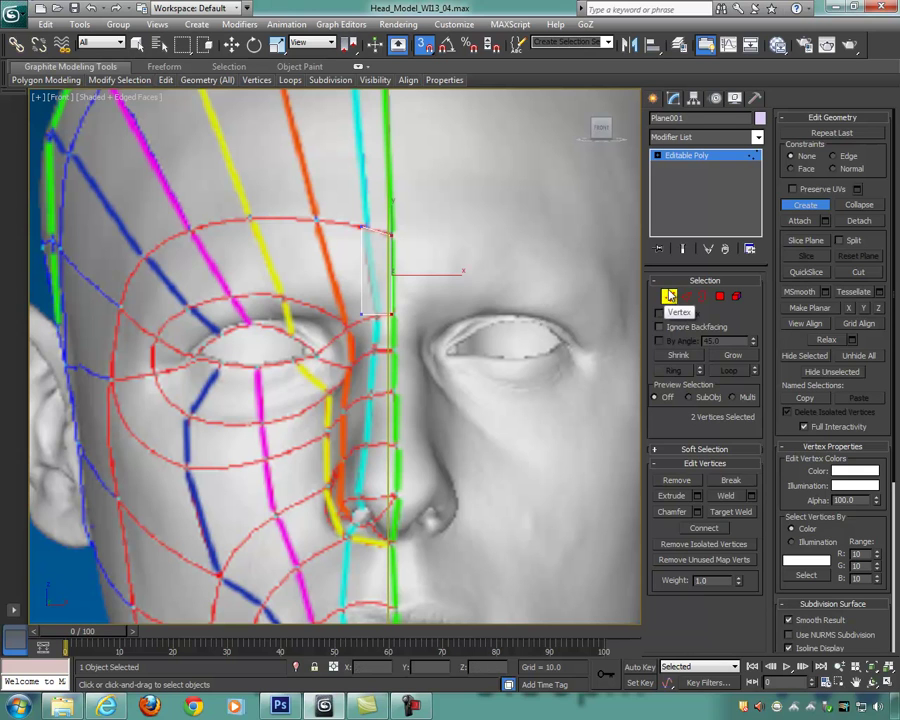
Step: Move the plane's lower outer vertex onto the intersection of the cyan line and the red line between the eyes
left_click(720, 296)
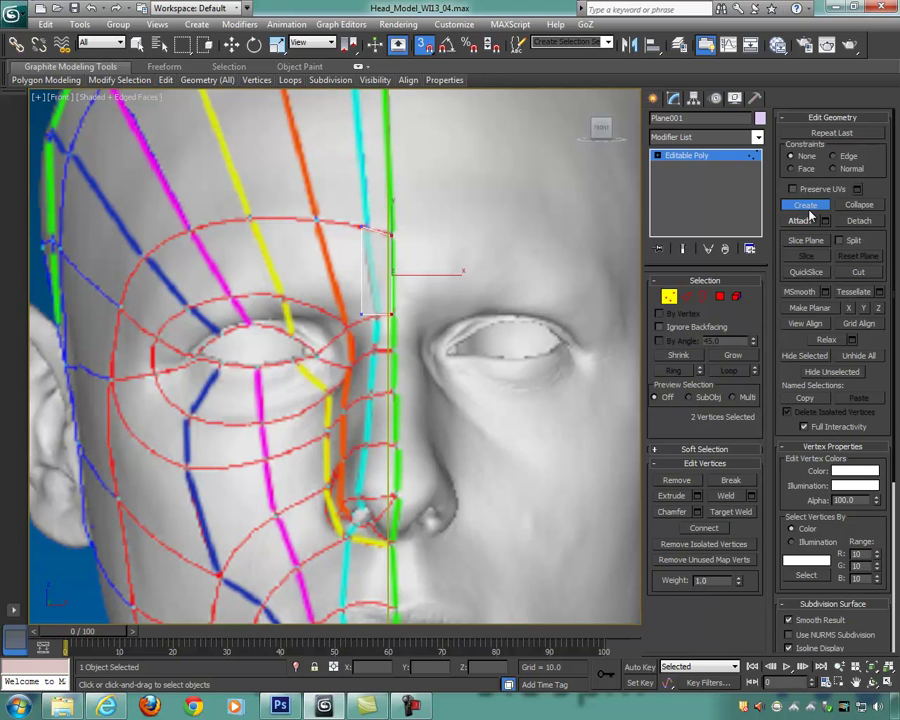
key("w")
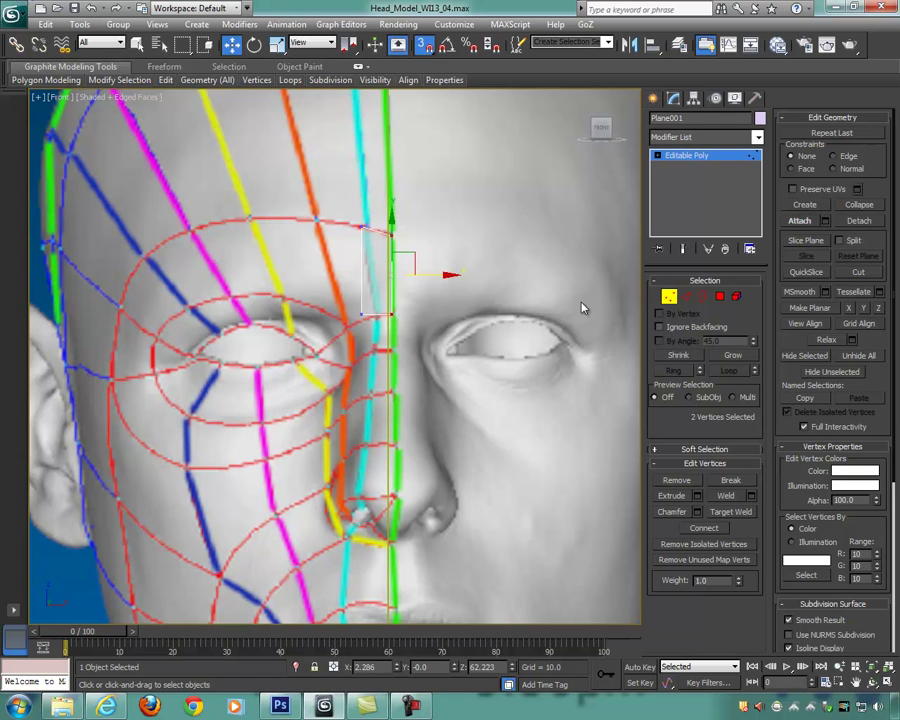
left_click(361, 314)
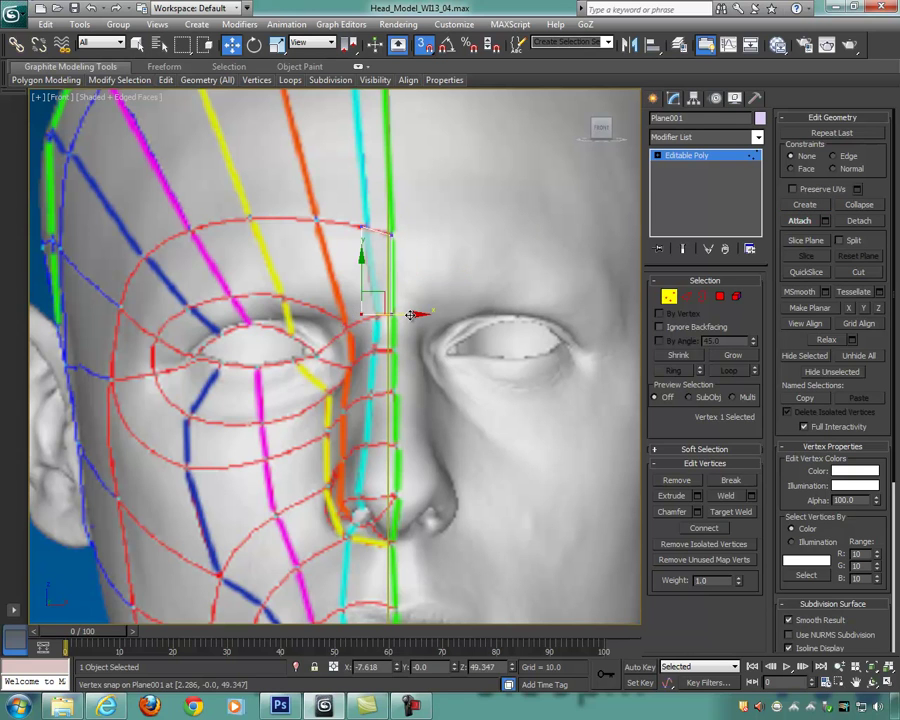
scroll(407, 349, "up", 2)
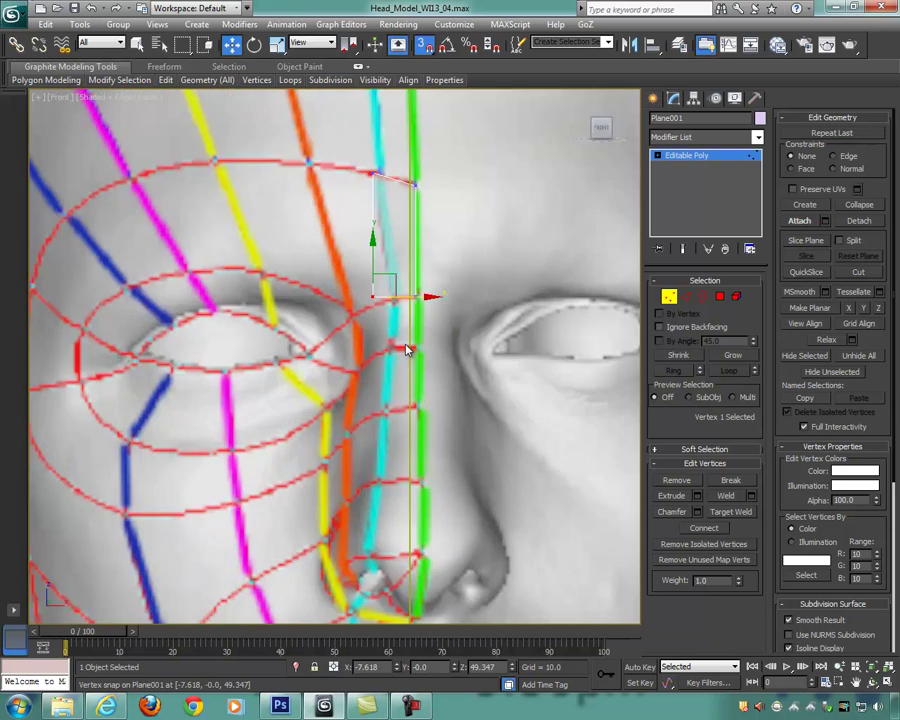
scroll(407, 349, "up", 3)
scroll(396, 338, "down", 3)
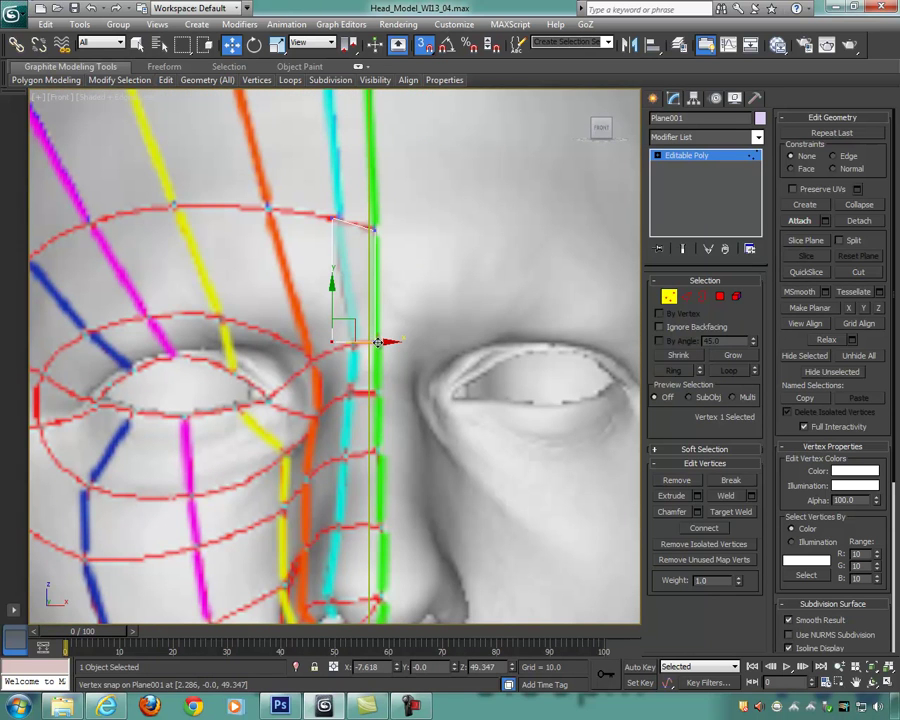
left_click(419, 55)
mouse_move(379, 341)
left_mouse_down()
mouse_move(394, 343)
mouse_move(345, 347)
mouse_move(364, 348)
left_mouse_up()
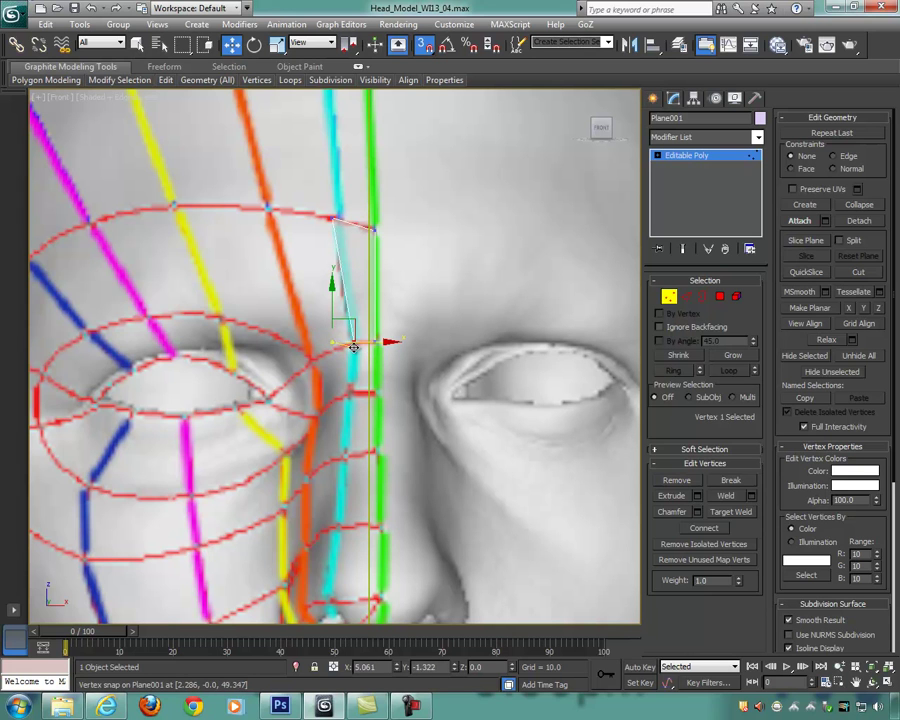
left_click_drag(375, 349, 356, 354)
scroll(356, 353, "down", 2)
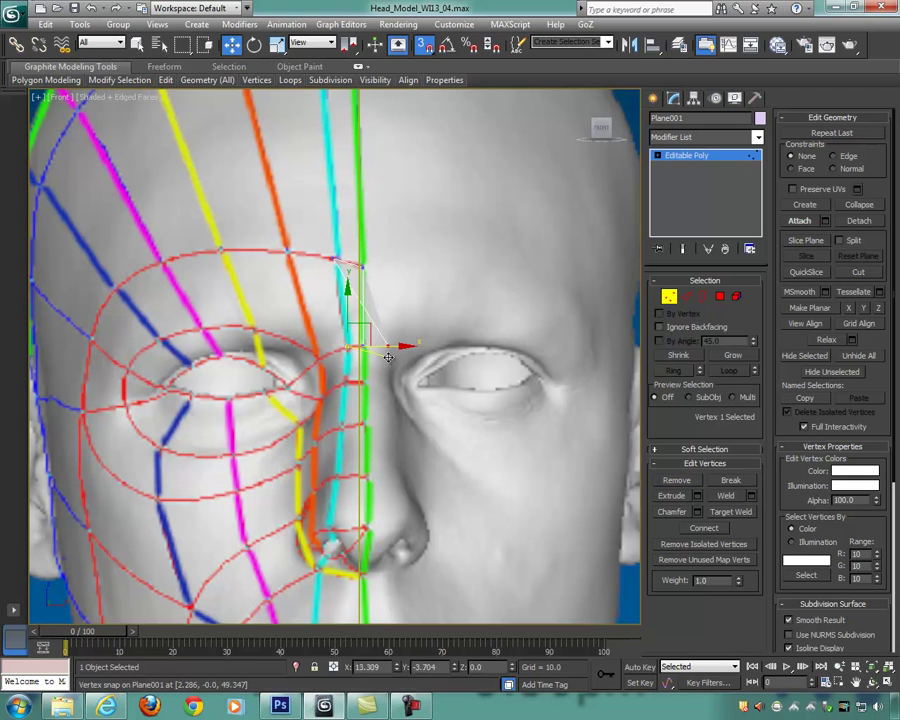
left_click_drag(347, 356, 328, 356)
scroll(354, 365, "up", 5)
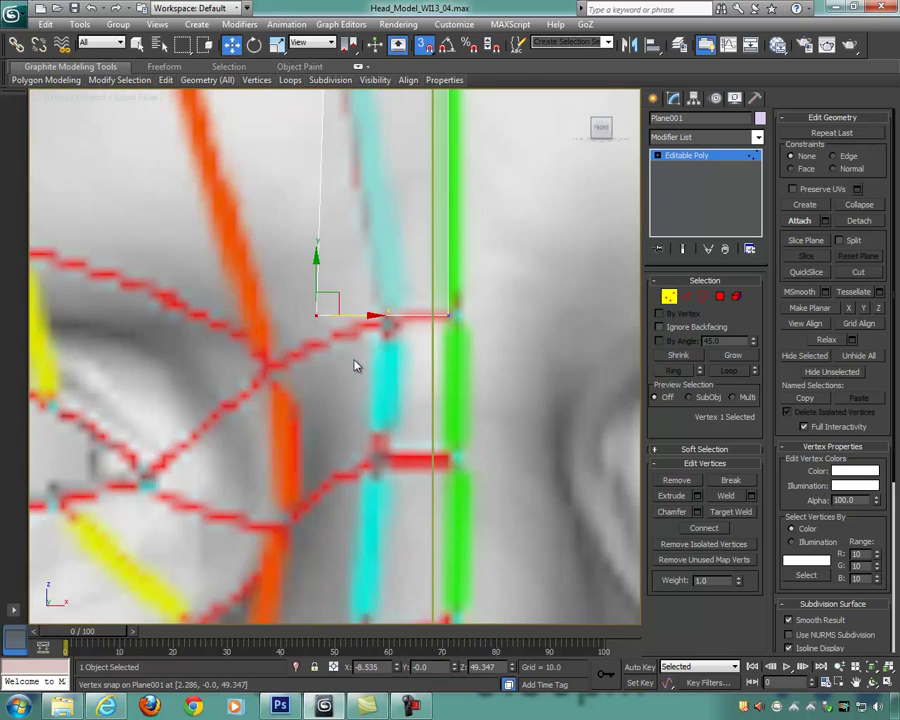
scroll(355, 366, "up", 4)
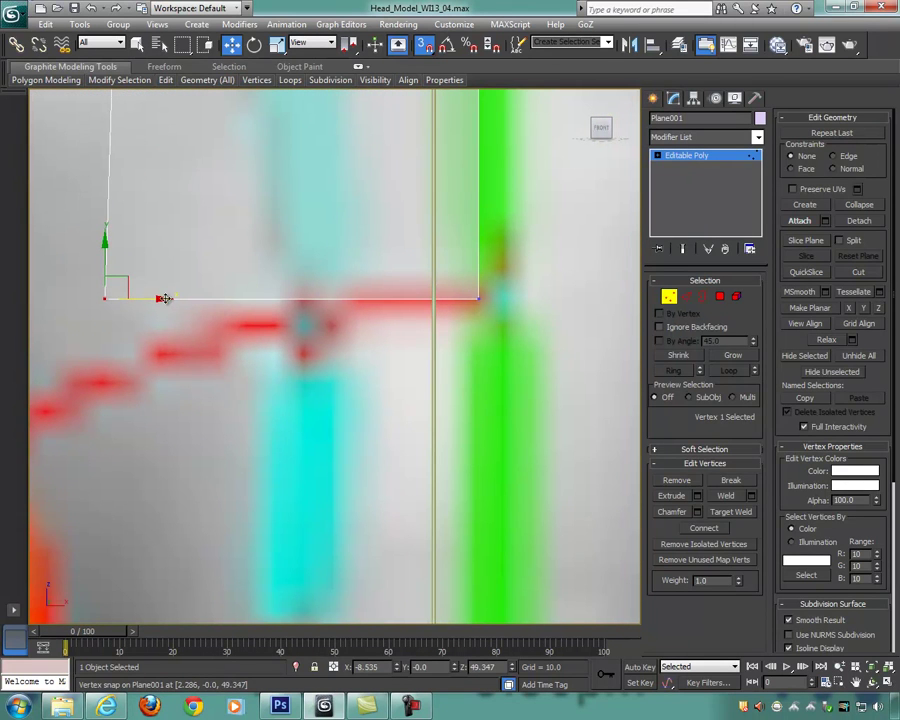
left_click_drag(124, 278, 299, 320)
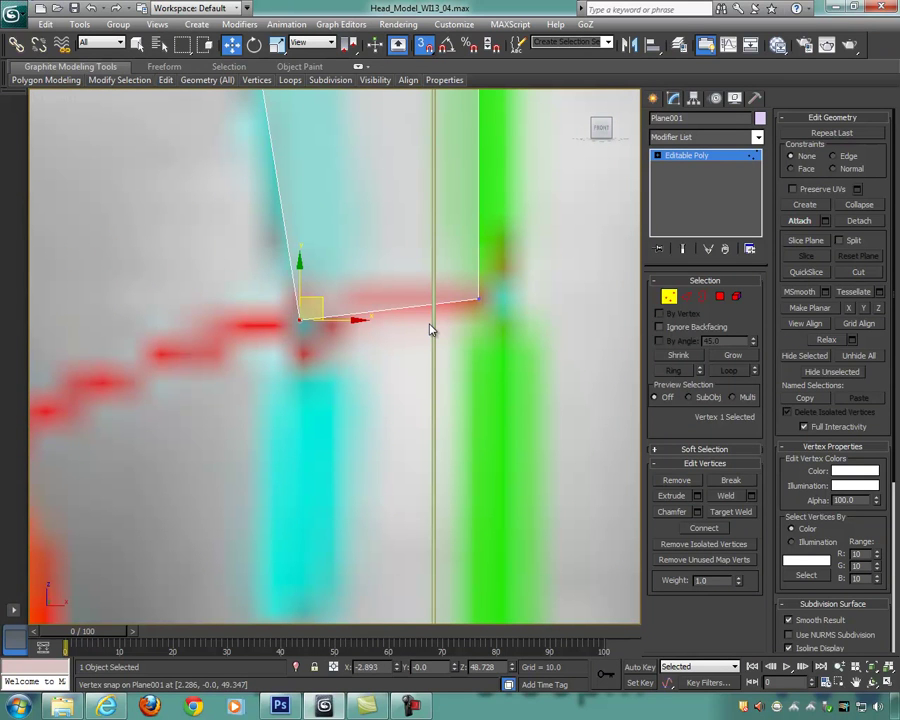
Step: At Polygon level, create a four-sided polygon between the cyan and orange lines, snapped to the plane's outer edge
scroll(443, 301, "down", 10)
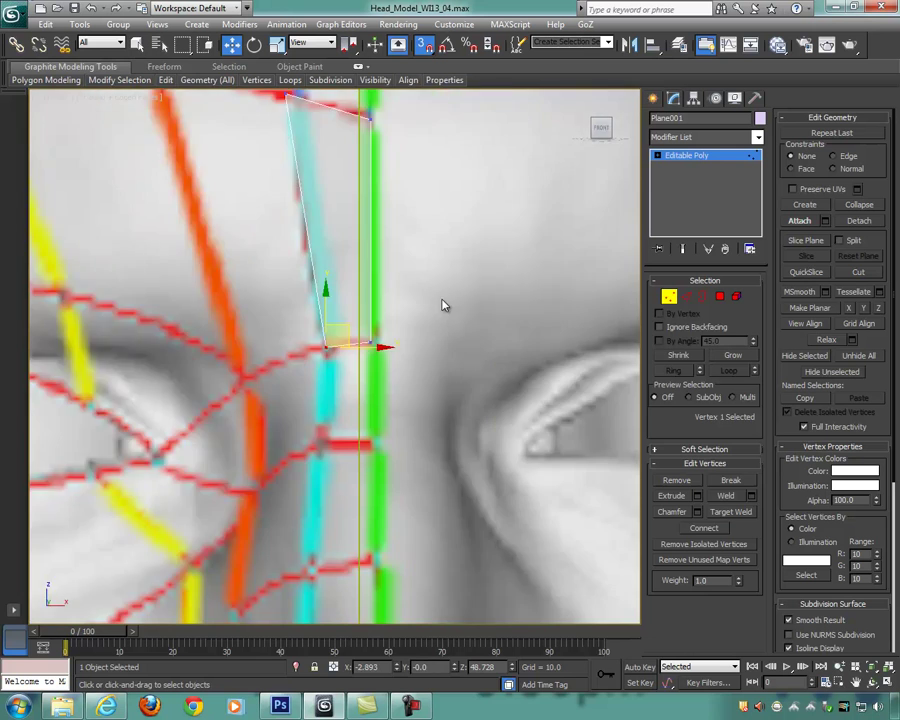
scroll(330, 356, "up", 9)
scroll(340, 350, "up", 4)
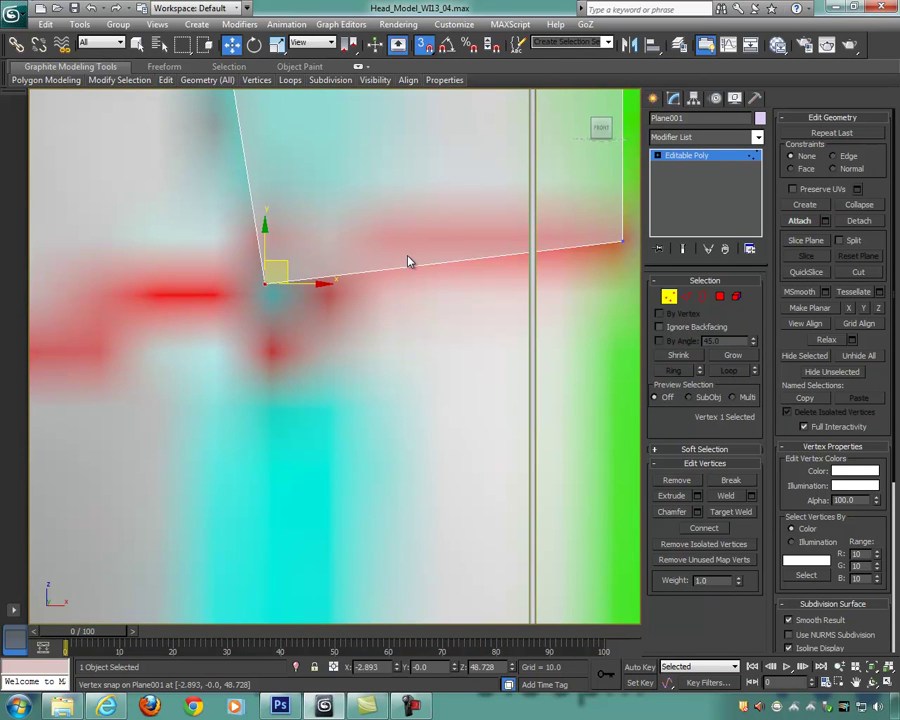
scroll(360, 236, "down", 4)
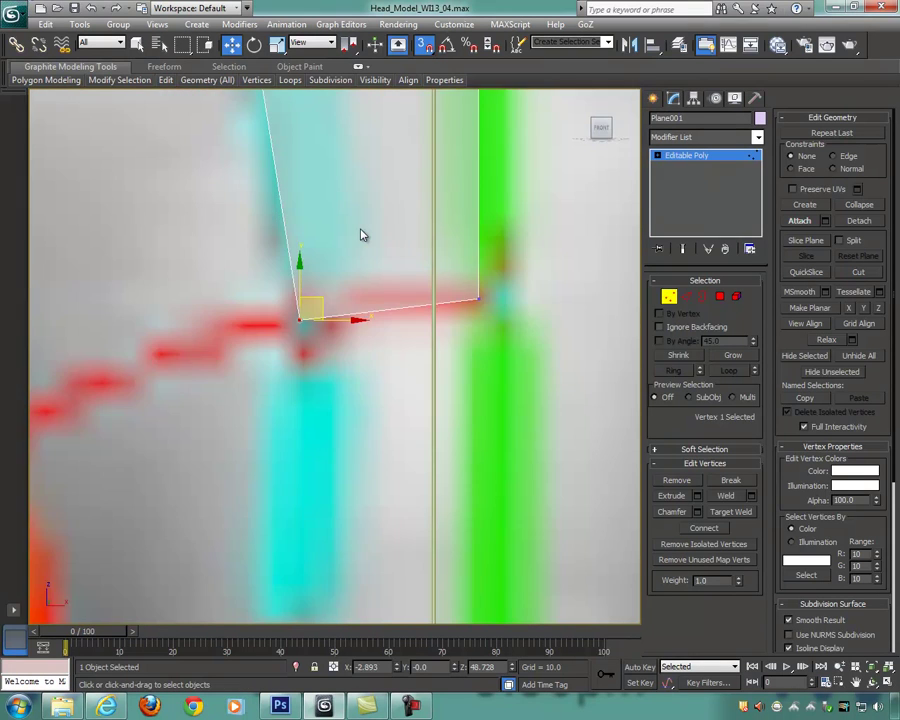
middle_click_drag(328, 296, 398, 292)
middle_click_drag(289, 330, 353, 410)
scroll(321, 247, "down", 2)
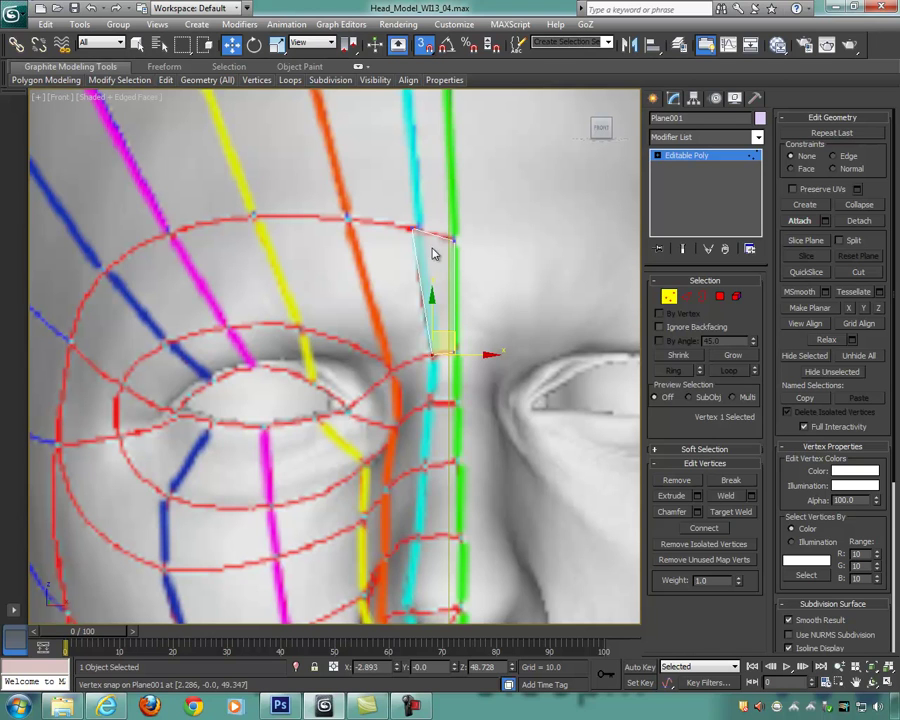
key("4")
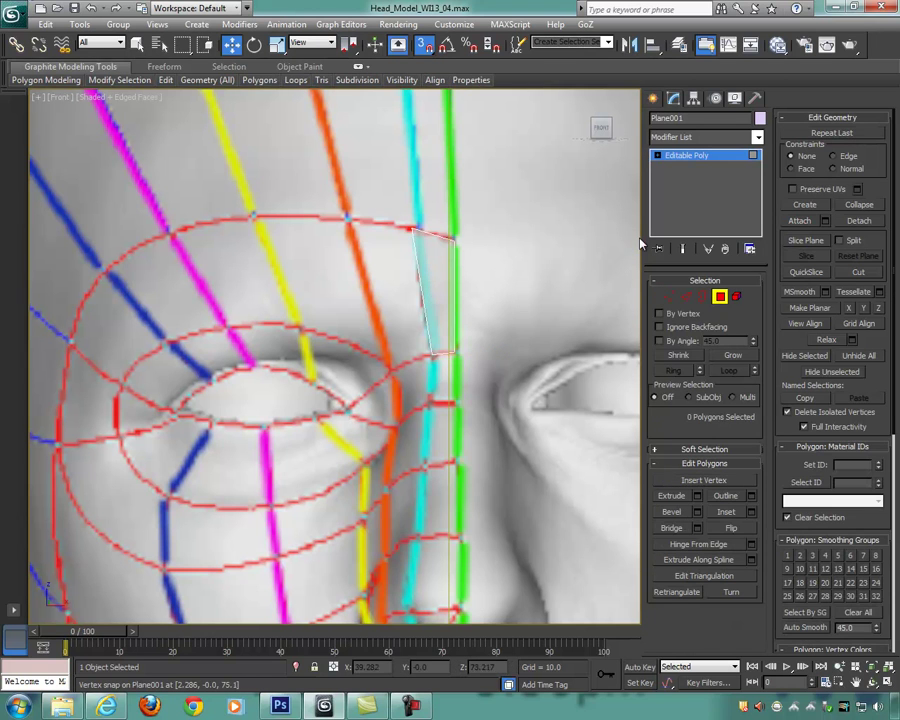
left_click(810, 206)
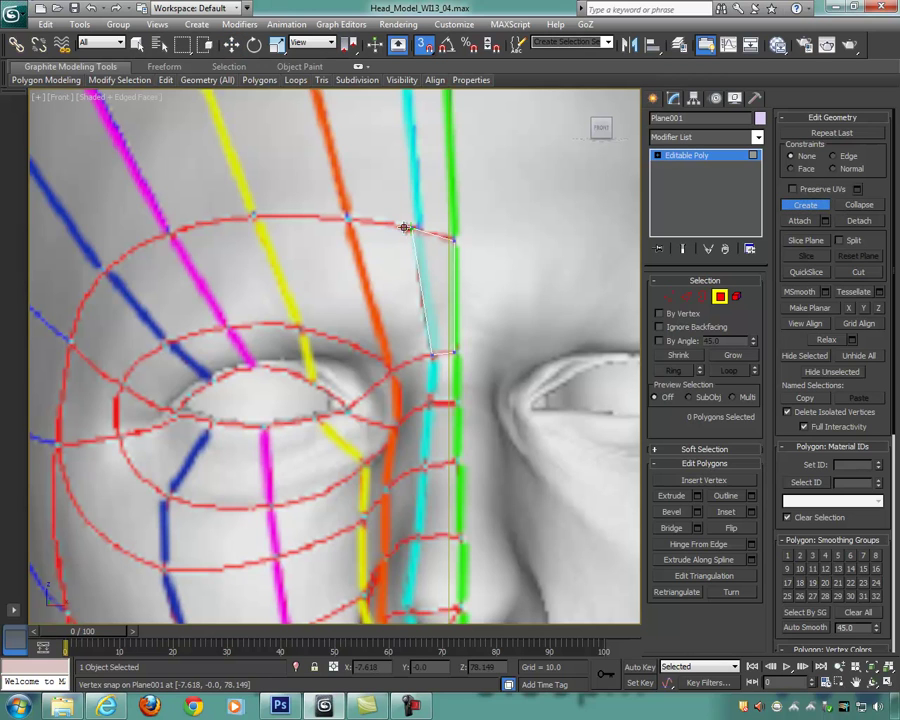
left_click(410, 230)
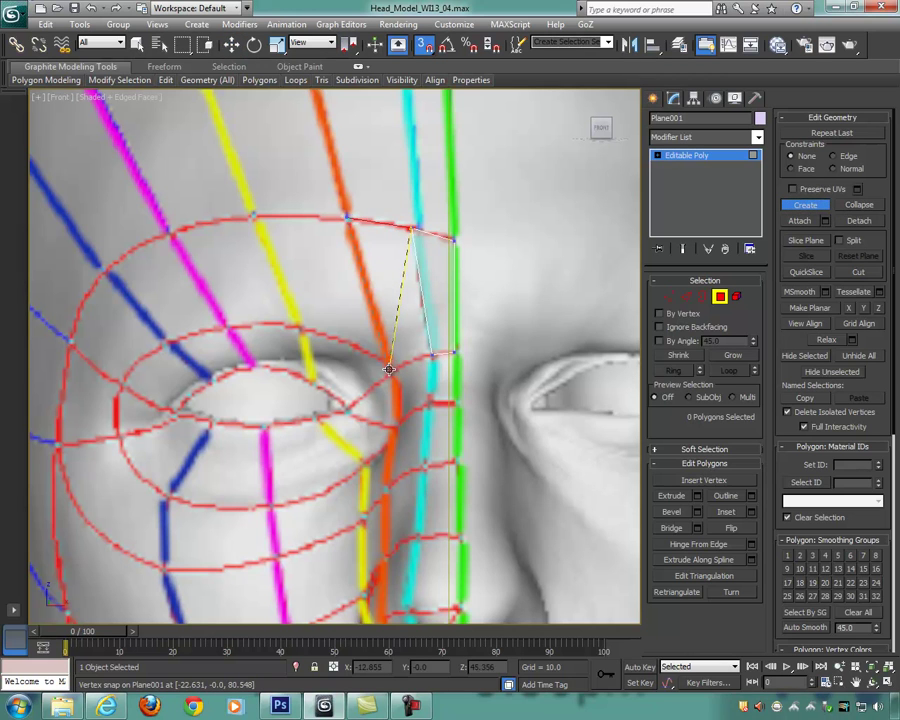
left_click(431, 354)
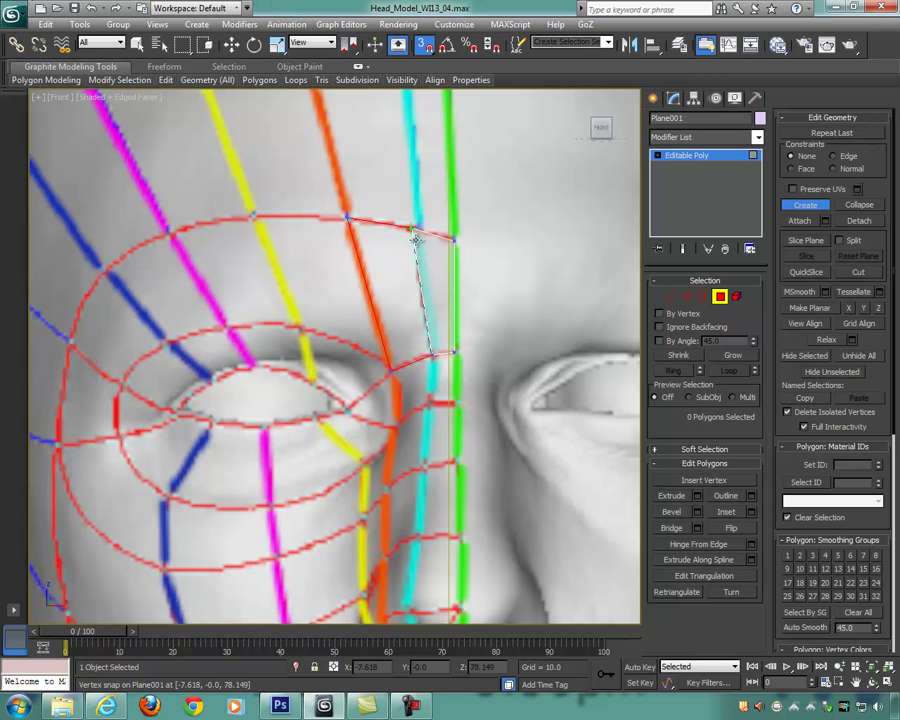
left_click(412, 230)
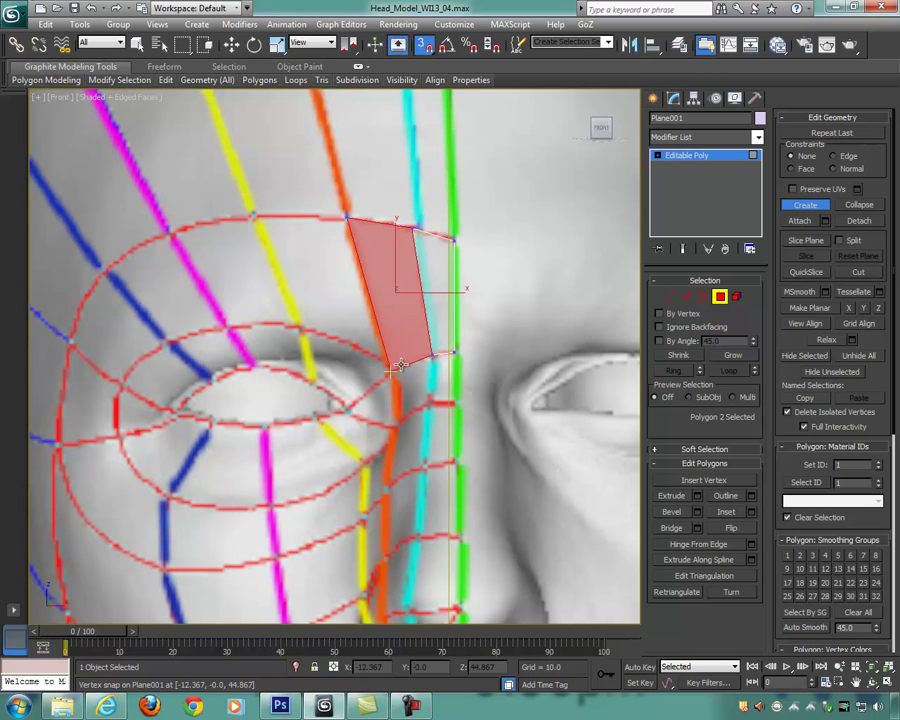
Step: Create a four-sided polygon between the orange and yellow lines above the eye, sharing the previous polygon's edge
left_click(347, 218)
left_click(253, 216)
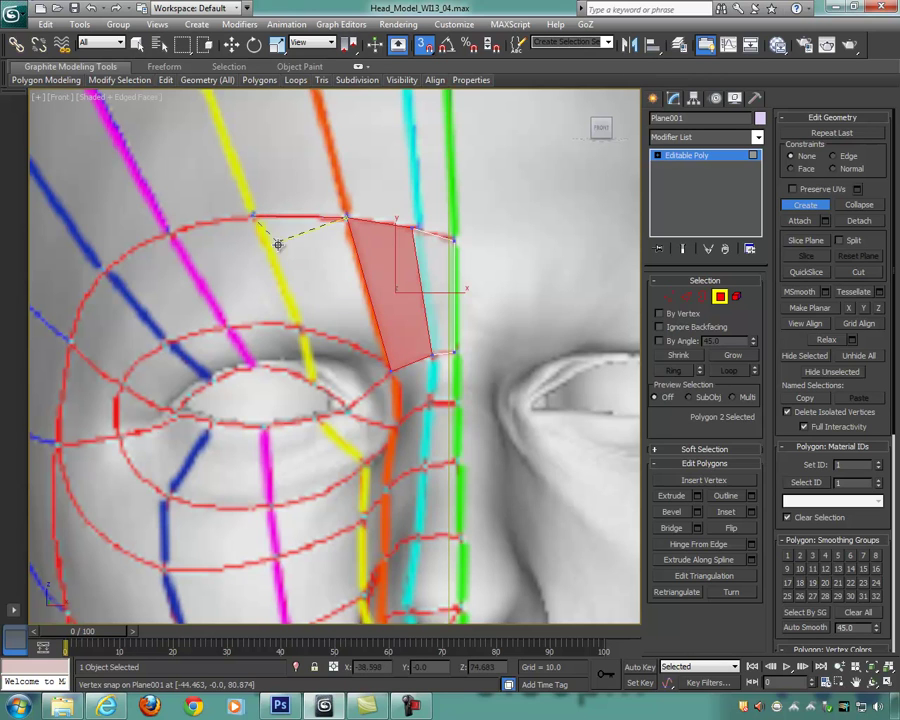
left_click(300, 328)
left_click(393, 370)
left_click(347, 218)
middle_click_drag(230, 352, 307, 352)
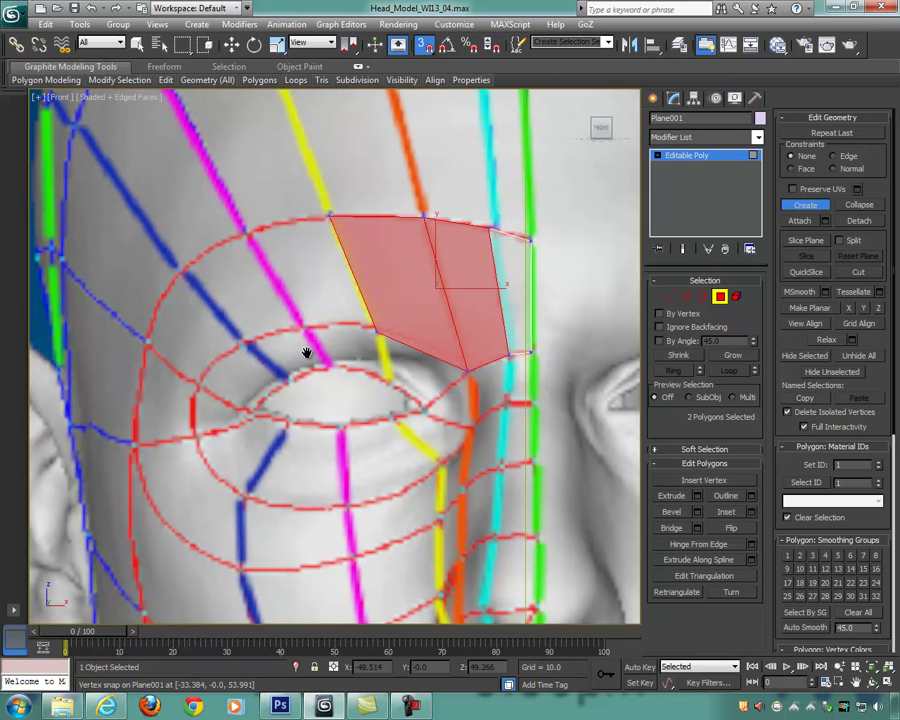
Step: Create two more adjoining four-sided polygons above the eye, from the yellow to the magenta line and from magenta to dark blue
left_click(303, 326)
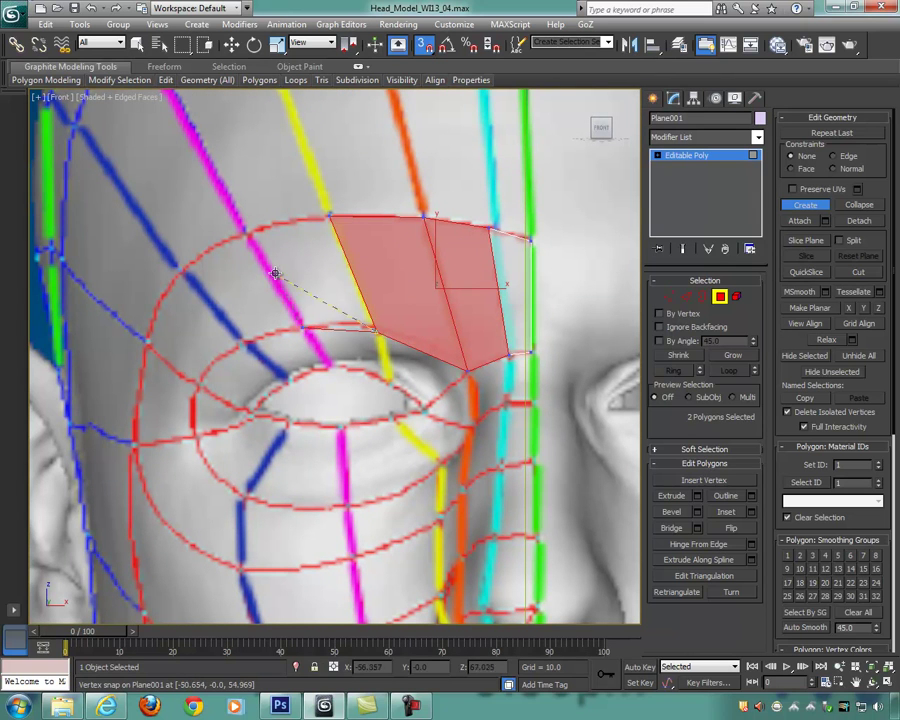
left_click(328, 215)
left_click(376, 331)
middle_click_drag(311, 338, 366, 302)
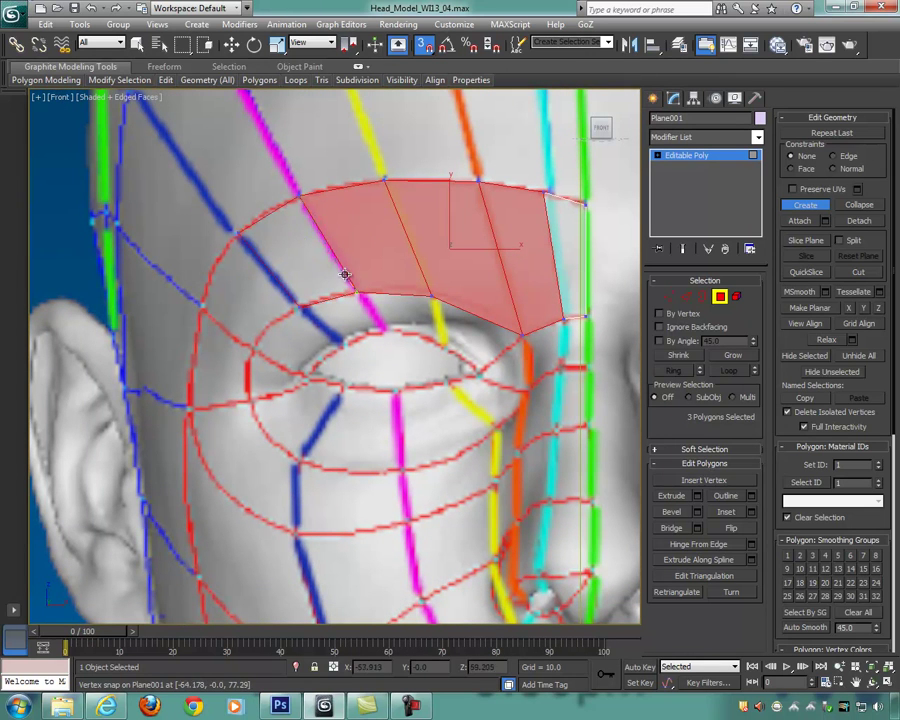
left_click(356, 291)
middle_click_drag(331, 324, 368, 273)
Step: Continue the polygon ring from the dark blue line around the eye's outer corner with two adjoining four-sided polygons
left_click(336, 255)
left_click(276, 183)
left_click(238, 254)
left_click(291, 299)
left_click(336, 257)
middle_click_drag(346, 339, 363, 278)
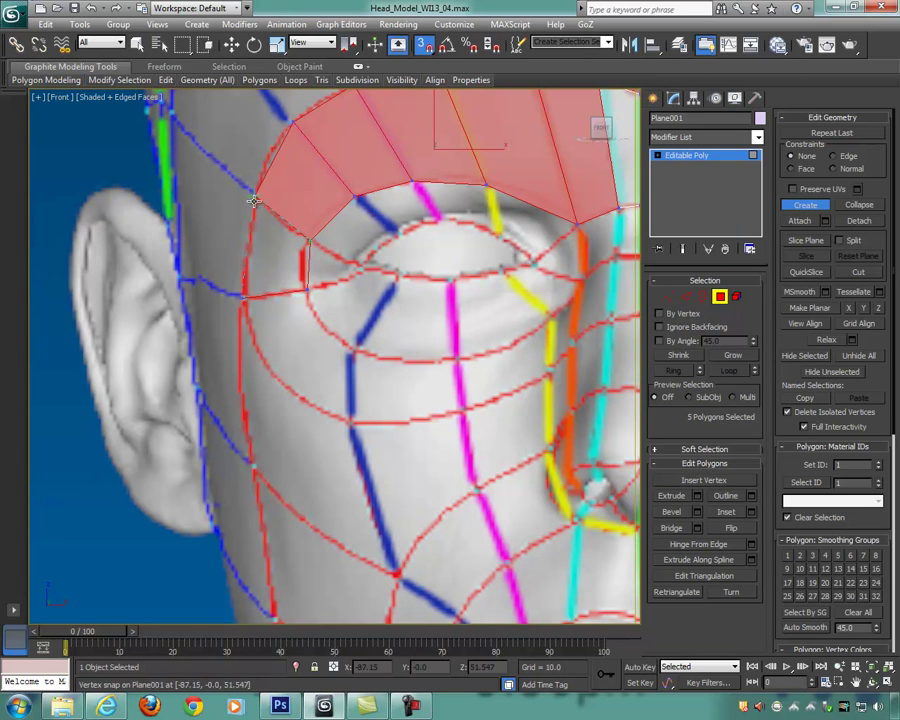
left_click(306, 228)
middle_click_drag(310, 250, 258, 243)
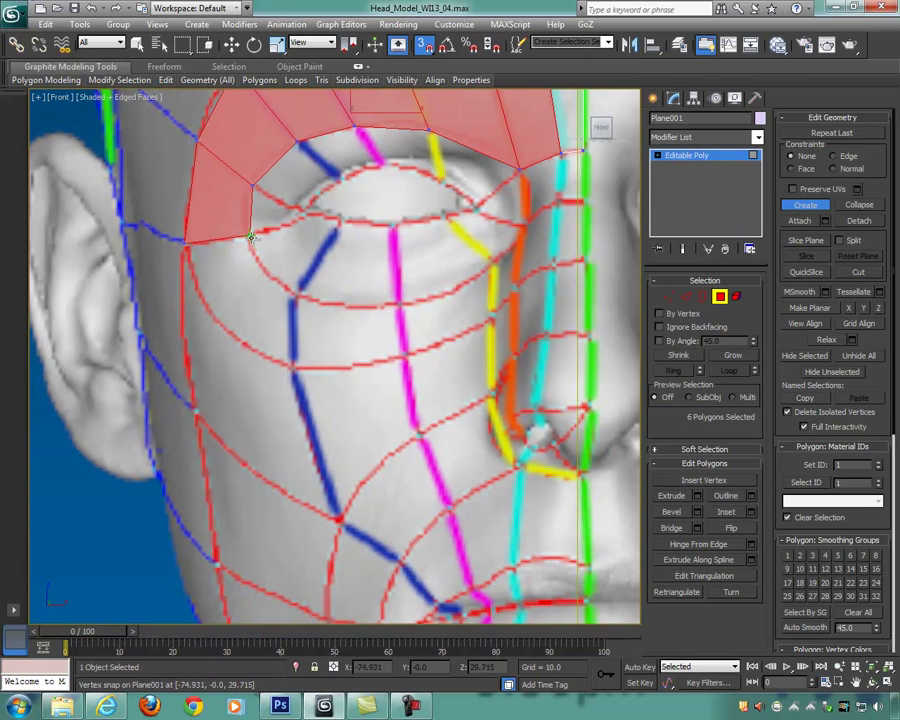
Step: Create two four-sided polygons below the eye, from the outer corner to the dark blue line and from there to the magenta line
left_click(298, 292)
left_click(293, 367)
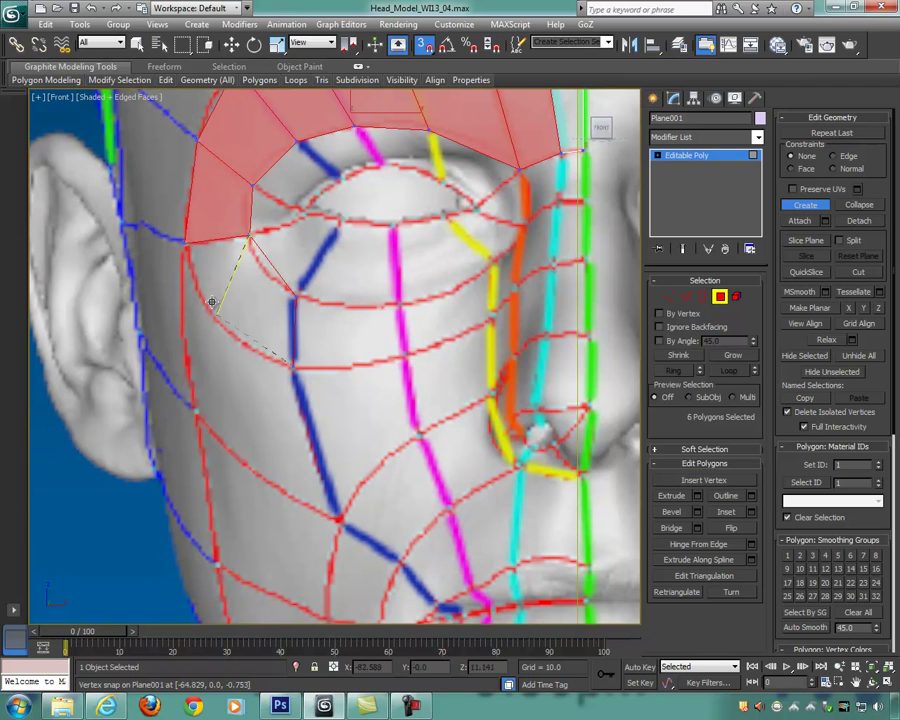
left_click(186, 244)
middle_click_drag(357, 325, 282, 300)
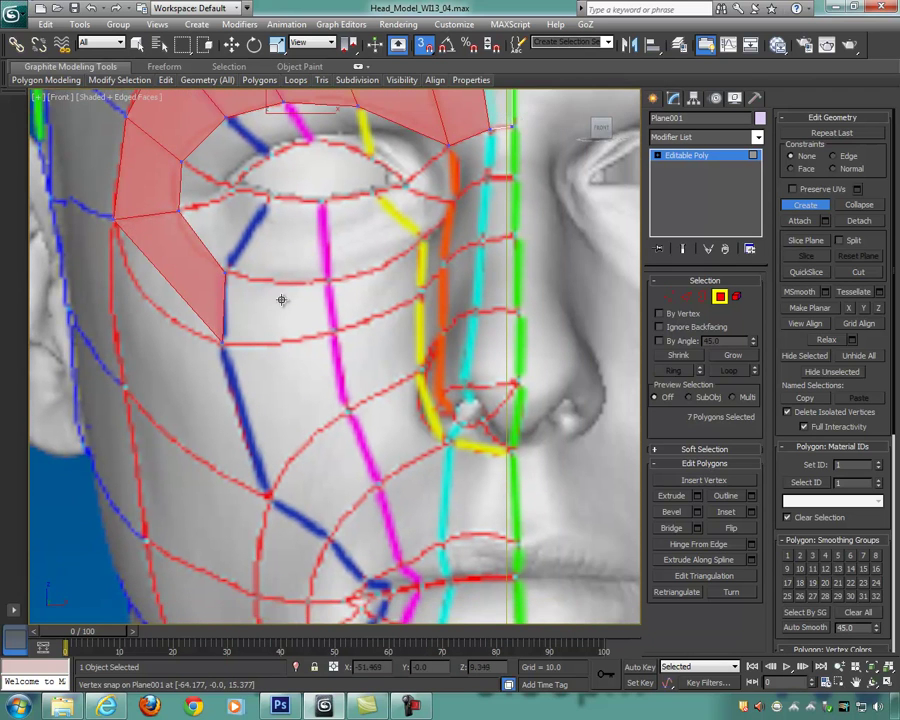
left_click(226, 274)
left_click(331, 332)
left_click(223, 342)
left_click(226, 272)
middle_click_drag(339, 285, 273, 296)
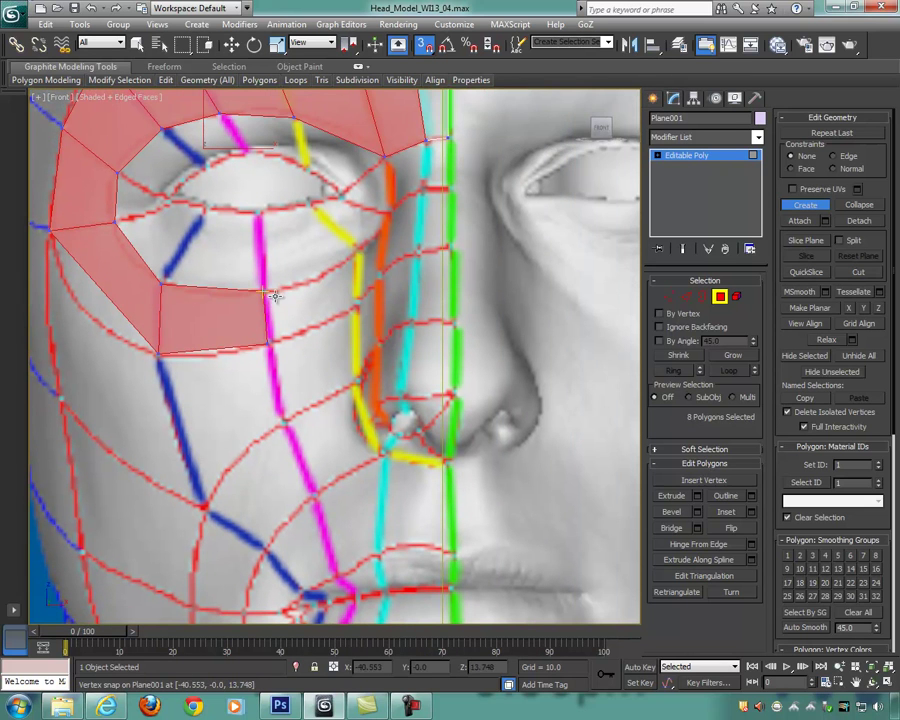
Step: Extend the ring below the eye with two four-sided polygons, from the magenta to the yellow line and from yellow to orange
left_click(268, 290)
left_click(359, 250)
left_click(357, 304)
left_click(271, 343)
left_click(265, 293)
middle_click_drag(318, 307, 253, 335)
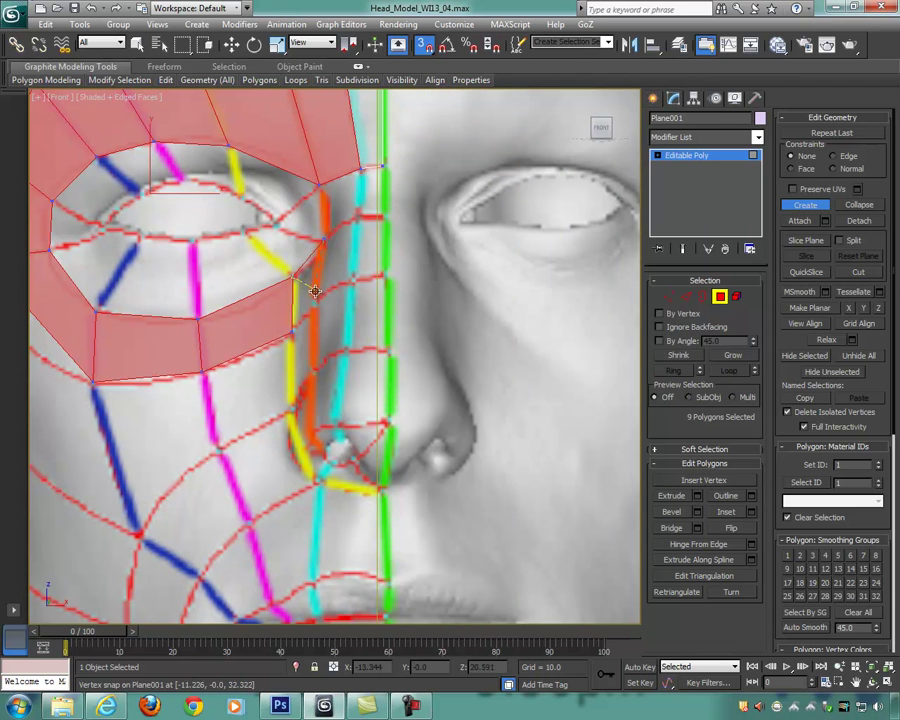
left_click(316, 305)
left_click(293, 333)
left_click(294, 275)
middle_click_drag(354, 291, 293, 315)
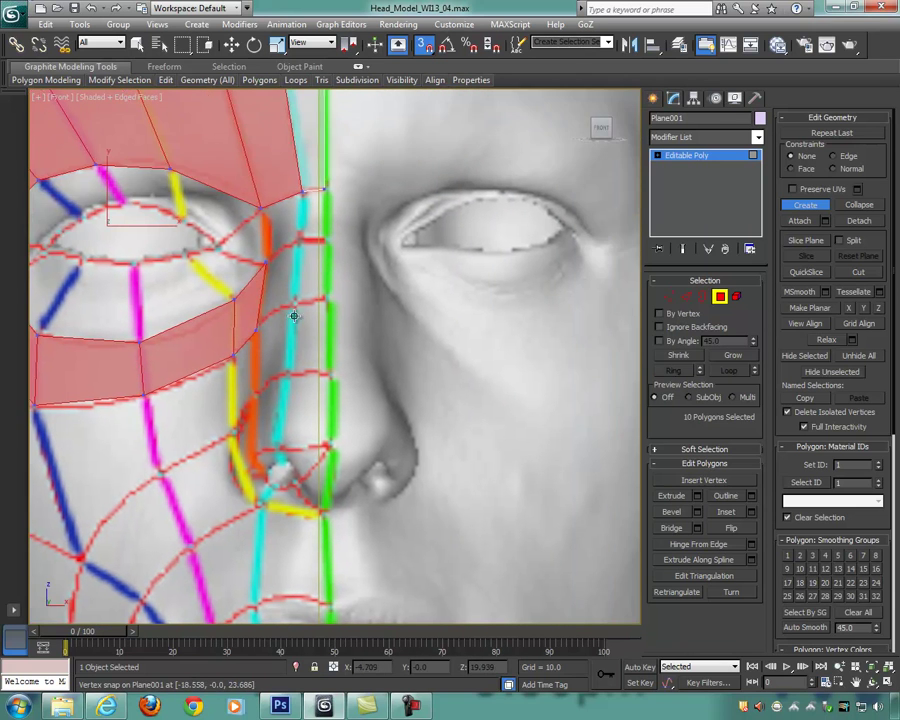
Step: Complete the ring across the nose bridge with two four-sided polygons, from the orange to the cyan line and from cyan to the green centre line
left_click(298, 240)
left_click(295, 301)
left_click(259, 322)
double_click(266, 262)
middle_click_drag(285, 269, 240, 288)
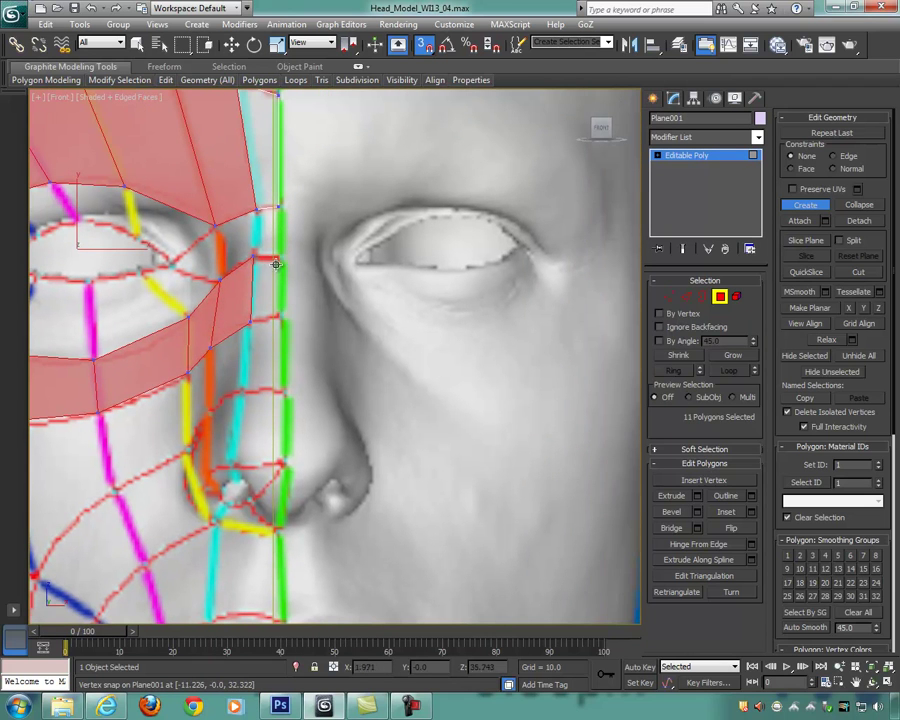
left_click(281, 256)
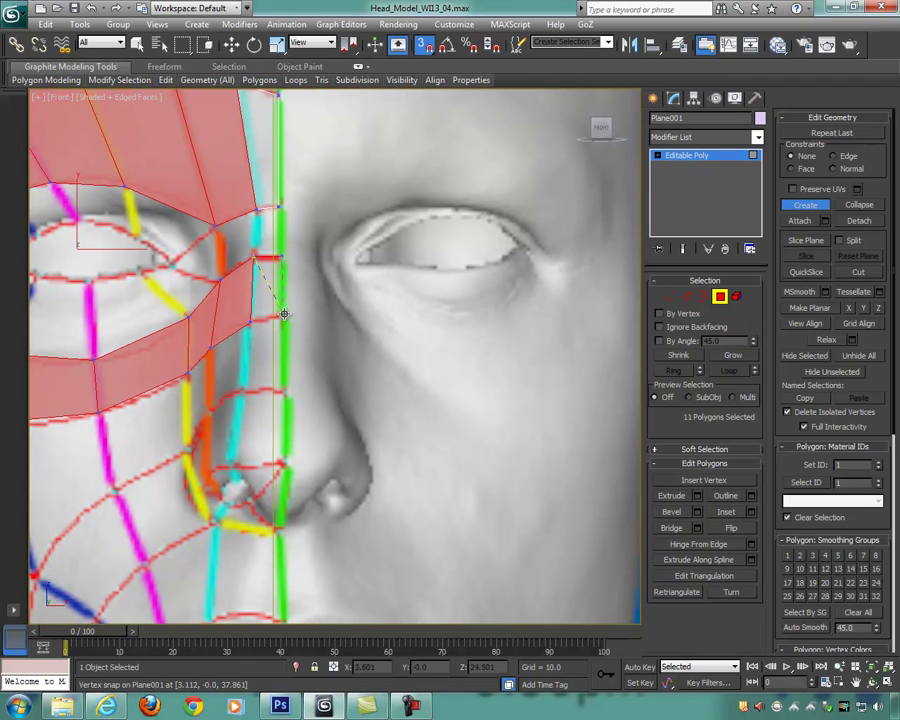
left_click(266, 295)
scroll(436, 310, "down", 6)
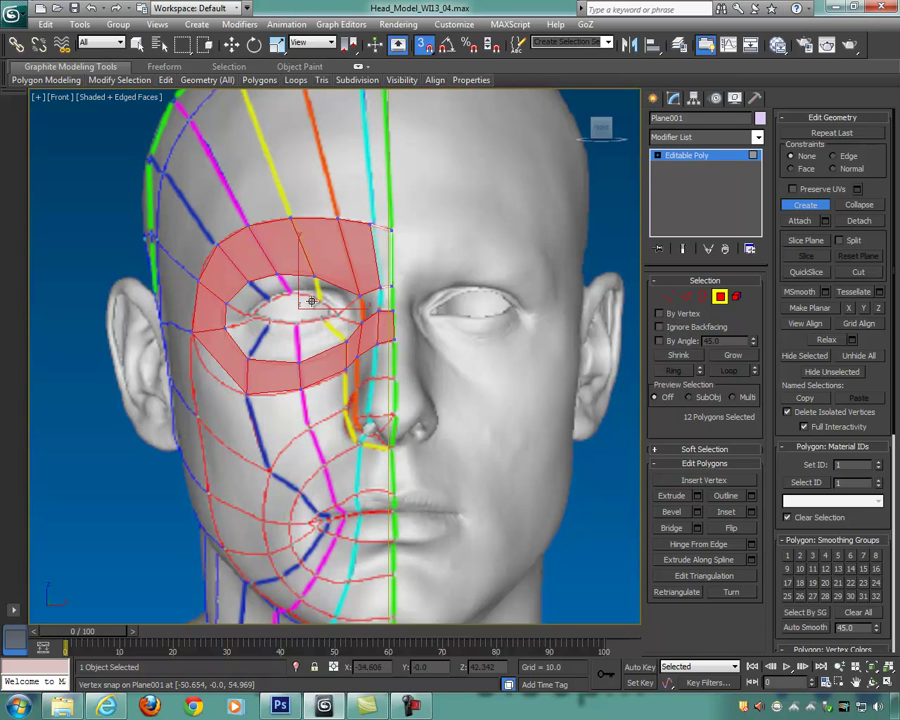
middle_click_drag(432, 307, 432, 342)
scroll(432, 336, "down", 1)
scroll(432, 334, "up", 1)
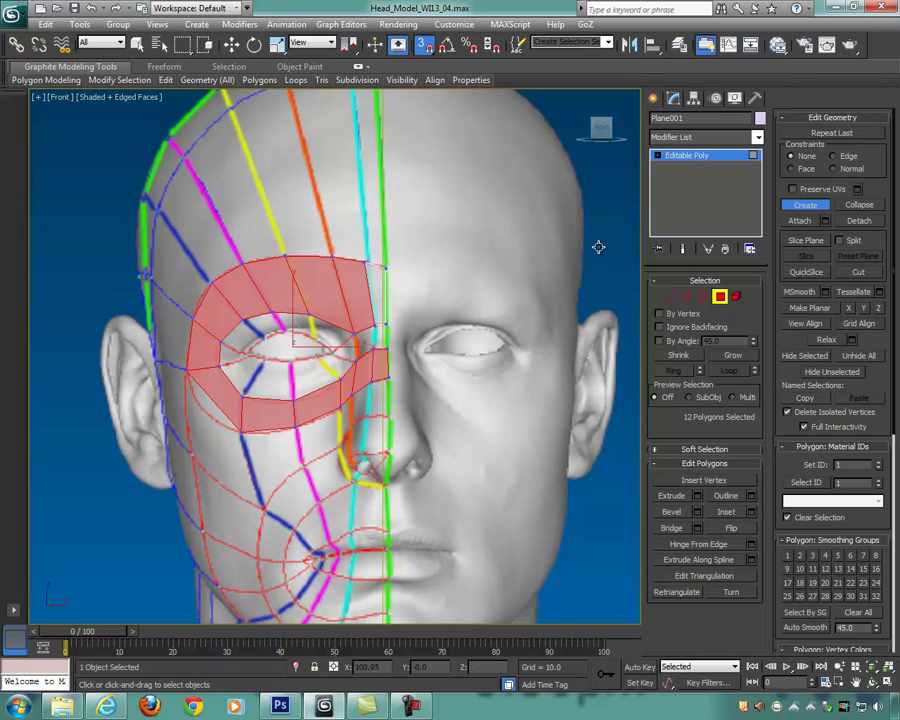
key("w")
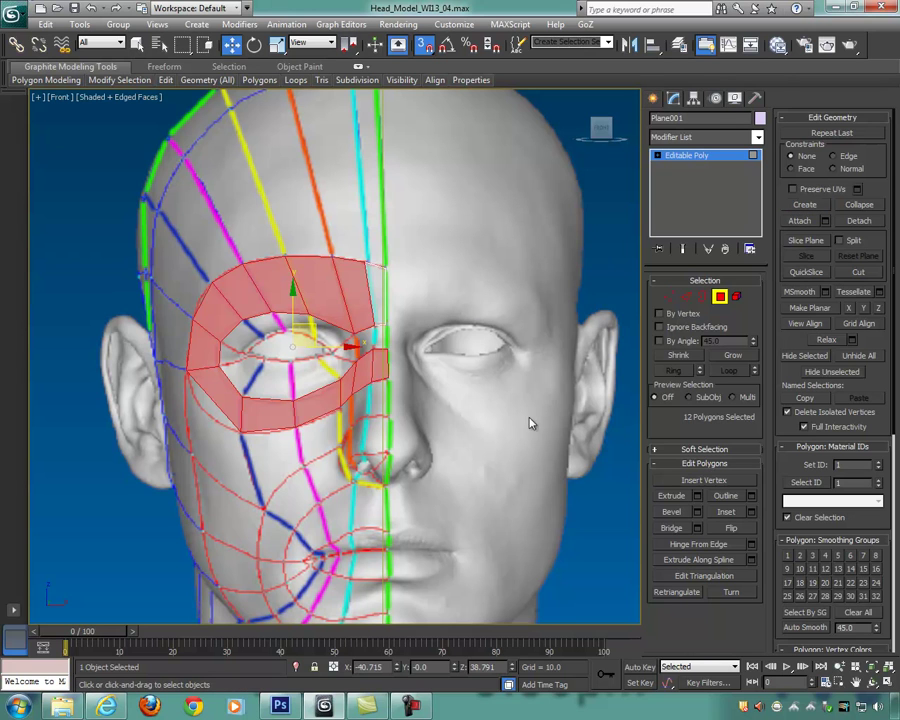
left_click(410, 704)
left_click(785, 640)
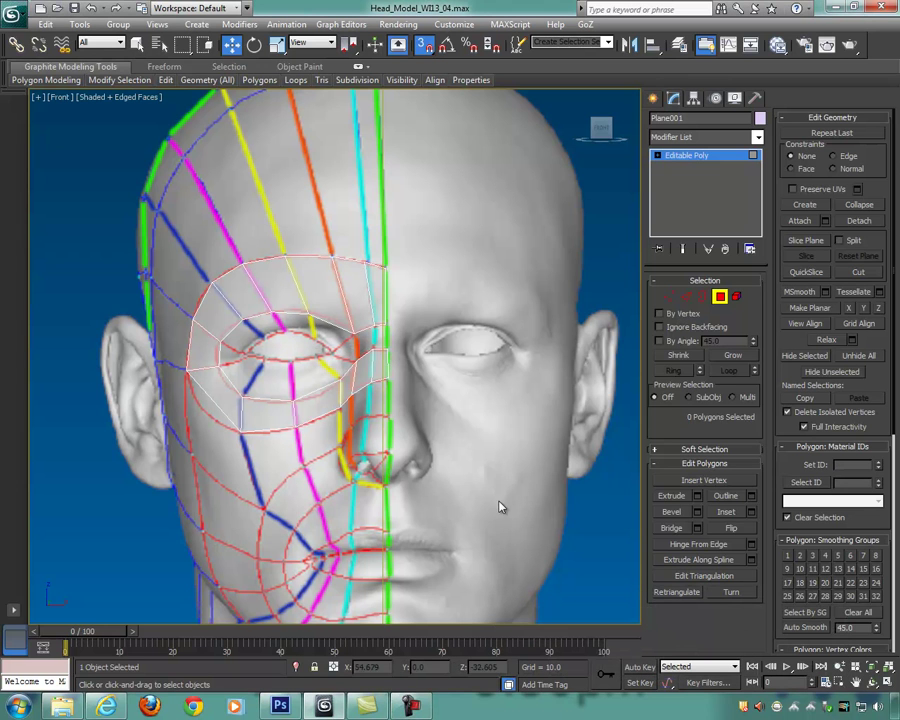
scroll(508, 466, "down", 3)
scroll(490, 466, "up", 3)
scroll(488, 466, "down", 5)
scroll(488, 466, "up", 4)
scroll(488, 466, "down", 2)
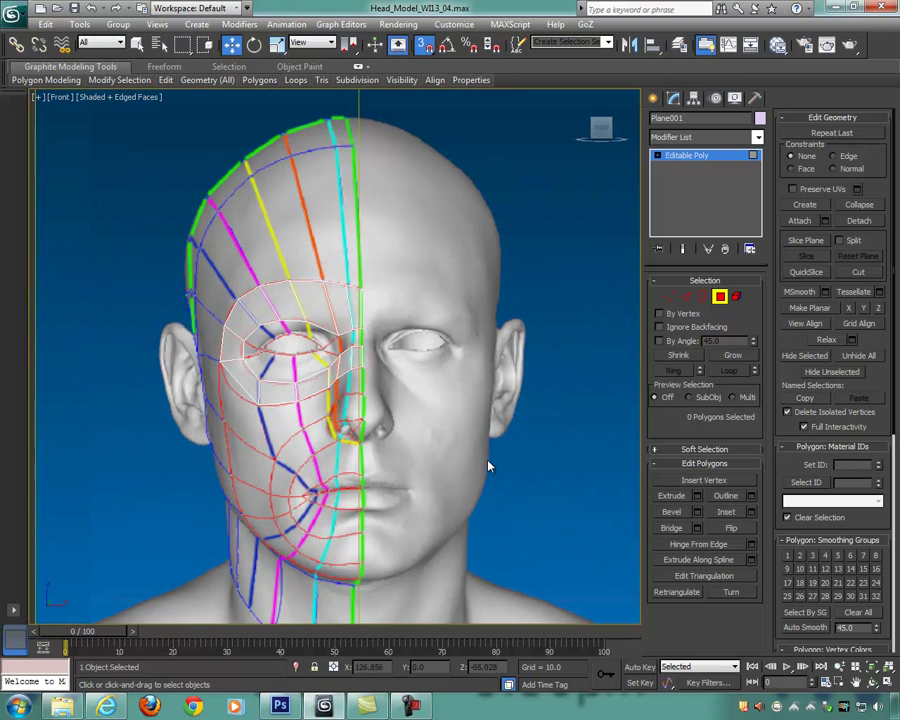
scroll(488, 466, "up", 2)
scroll(450, 360, "up", 3)
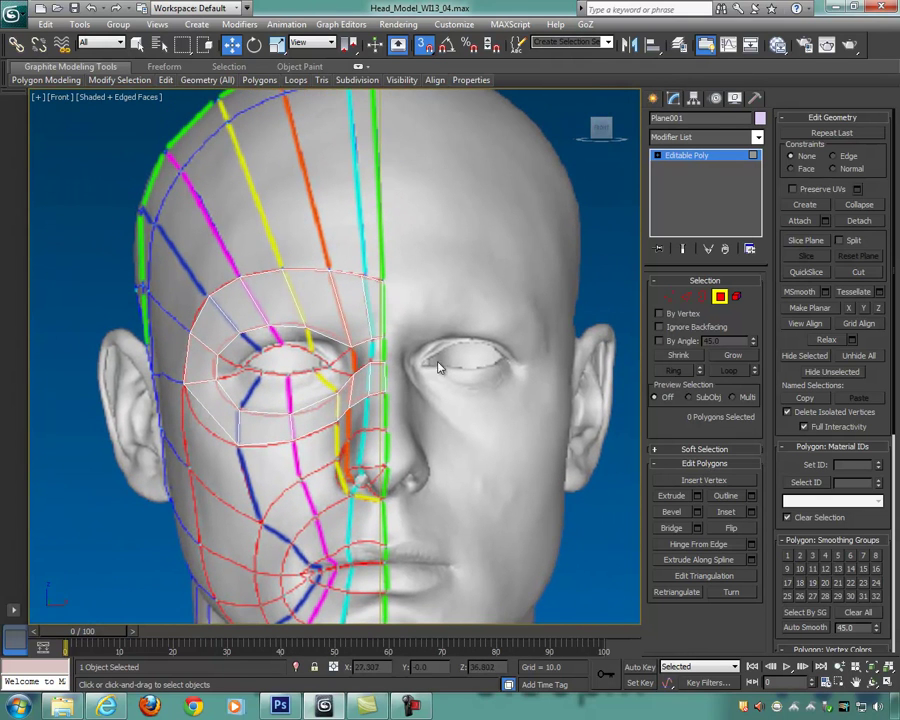
scroll(404, 348, "down", 3)
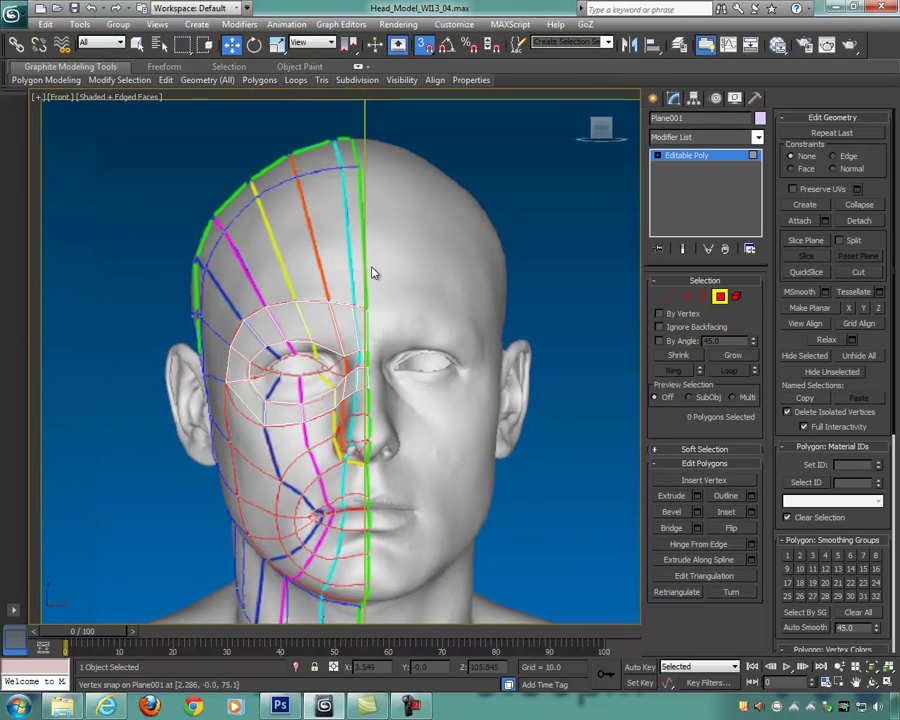
middle_click_drag(431, 330, 415, 311)
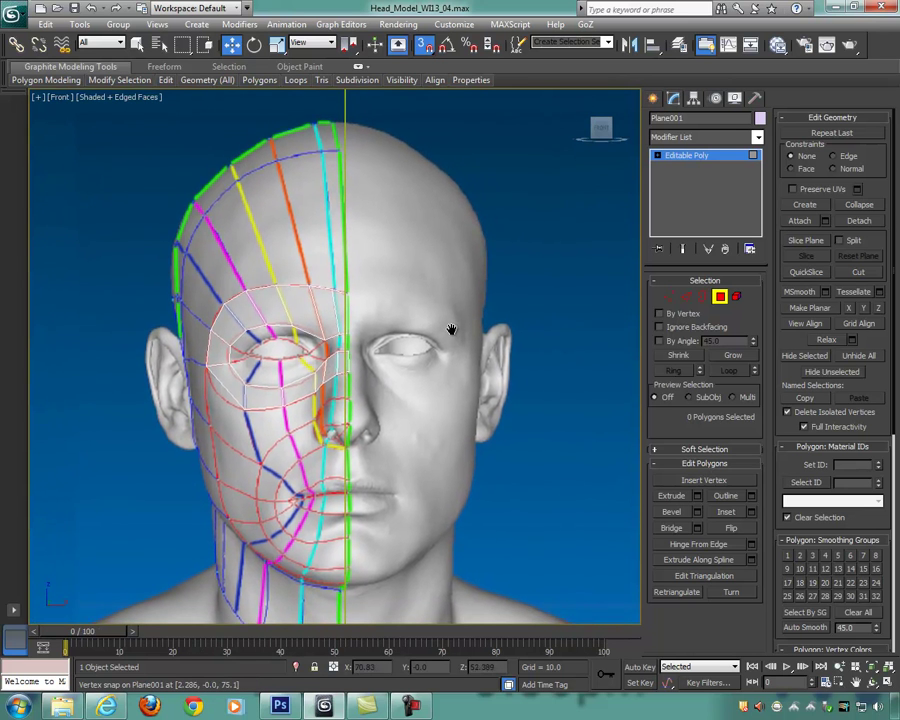
Step: Maximize the Perspective view around the head references and display the mesh with edged faces
key("alt+w")
scroll(366, 148, "up", 1)
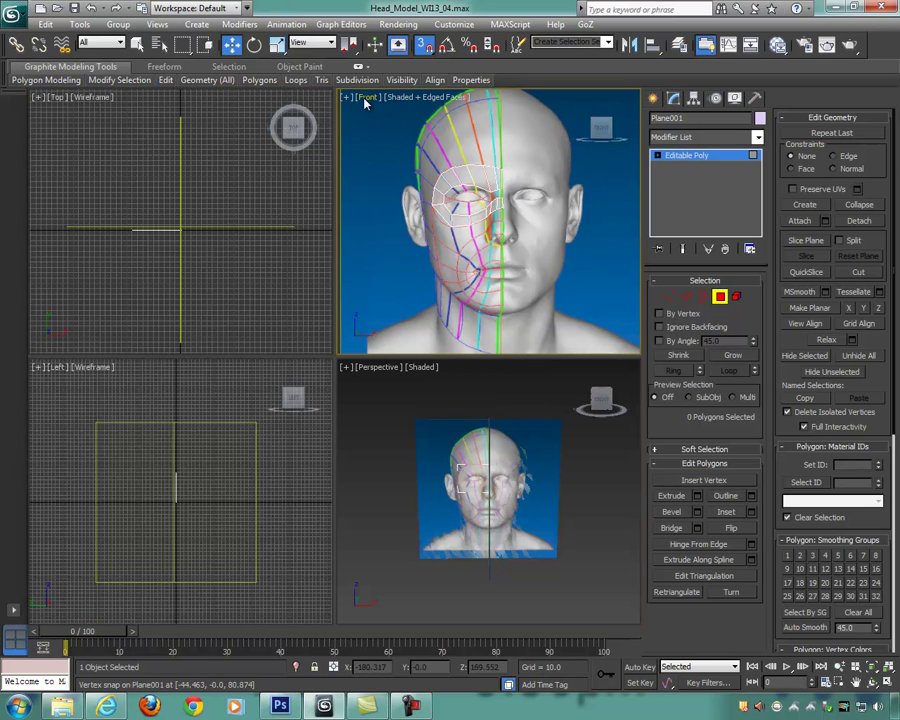
middle_click_drag(508, 216, 499, 222)
middle_click_drag(474, 467, 529, 494, "alt")
scroll(520, 497, "up", 3)
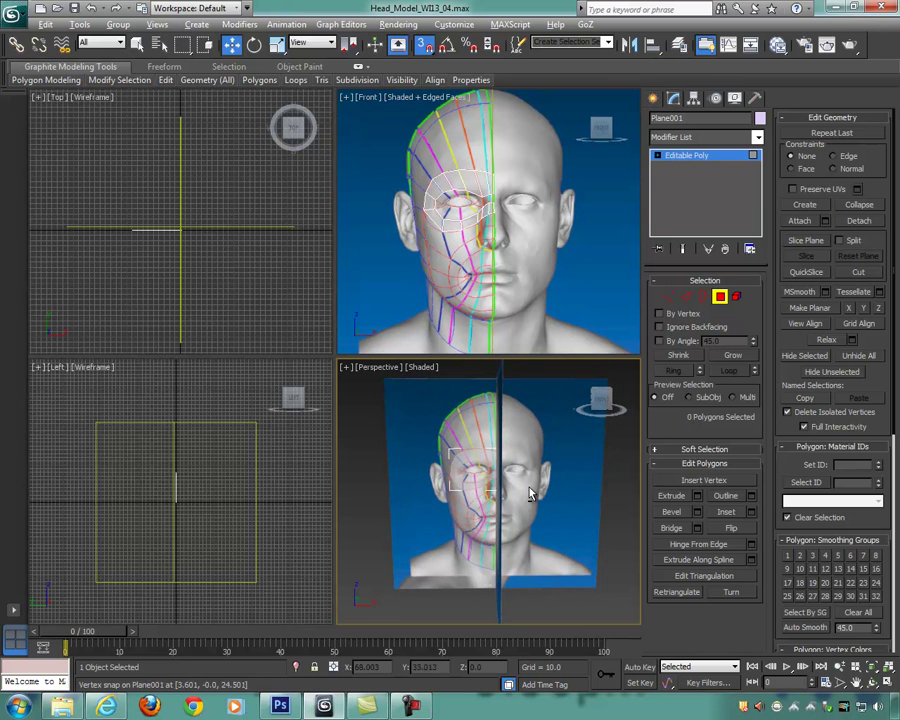
key("alt+w")
middle_click_drag(452, 369, 444, 357, "alt")
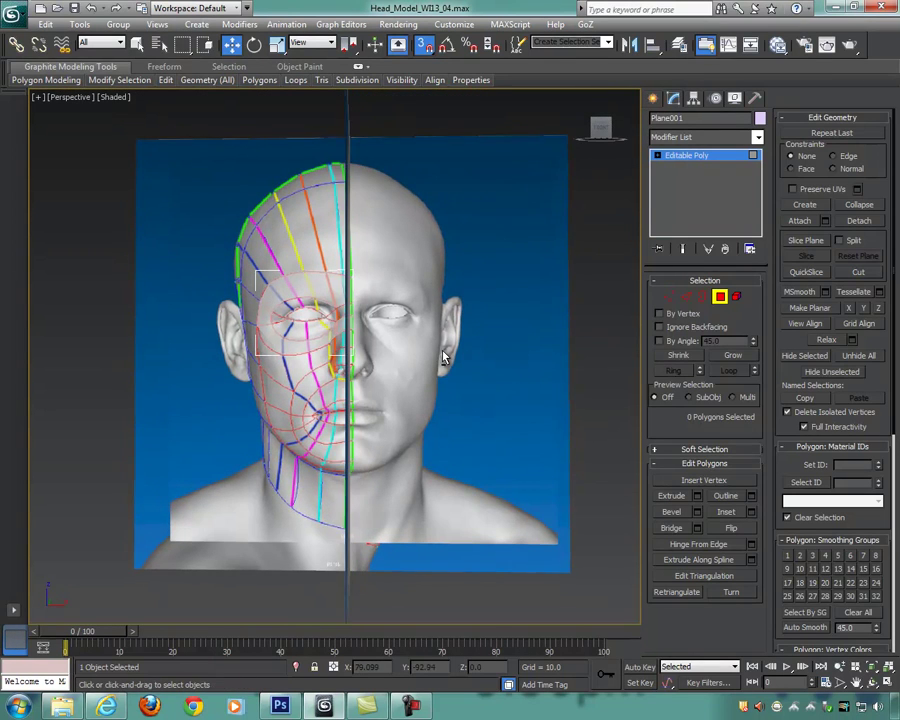
scroll(446, 358, "up", 8)
key("F4")
scroll(475, 376, "down", 4)
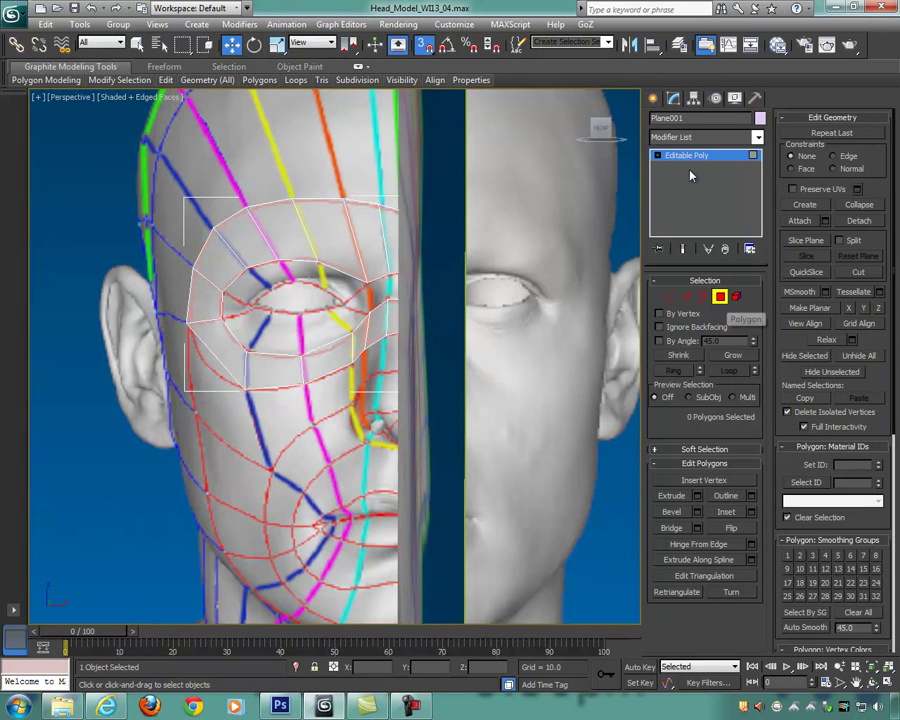
Step: Try to create a polygon in the Perspective view, joining the cheek line to the ring below the eye's outer corner
left_click(719, 297)
left_click(719, 297)
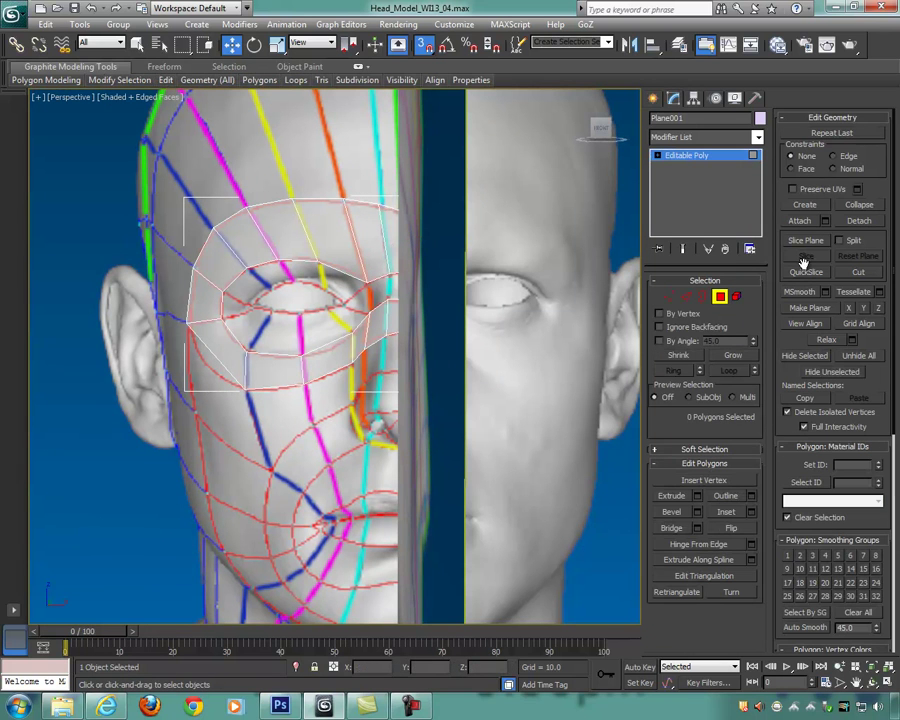
left_click(822, 206)
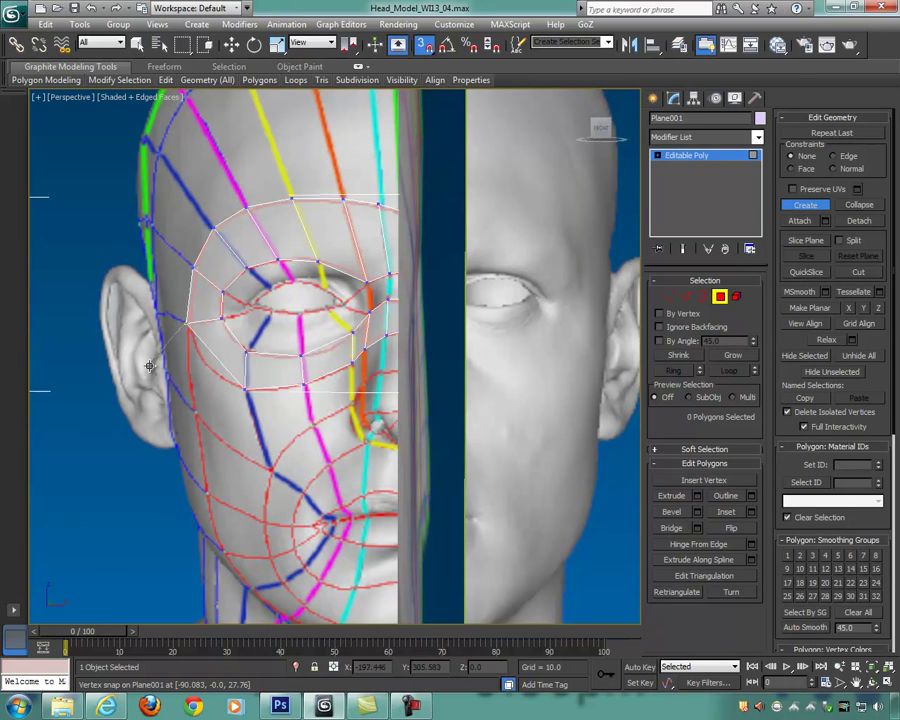
left_click(199, 416, "shift")
left_click(246, 391)
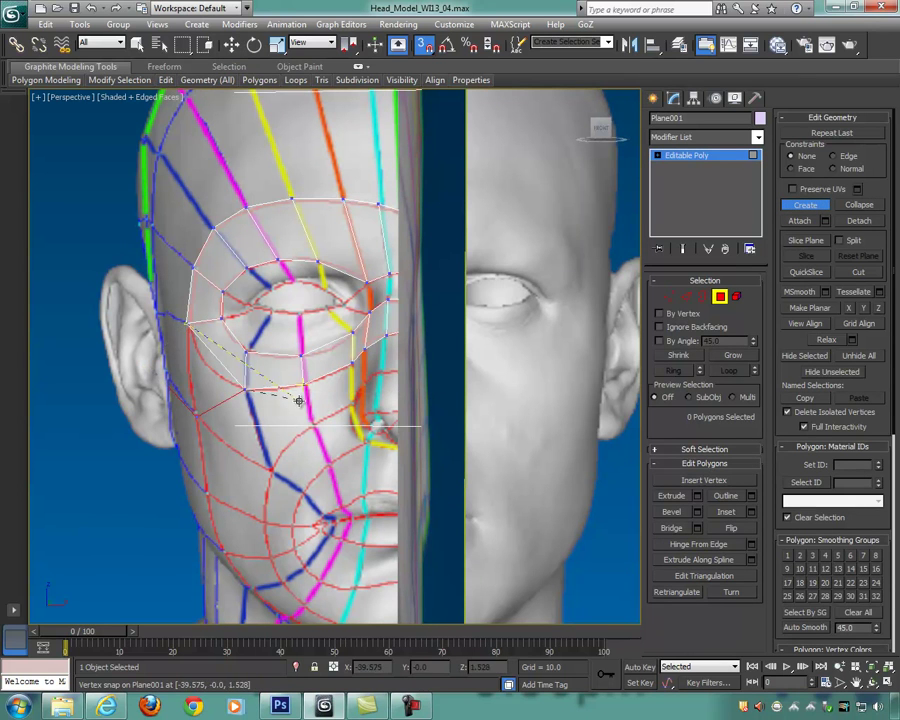
left_click(188, 324)
right_click(301, 435)
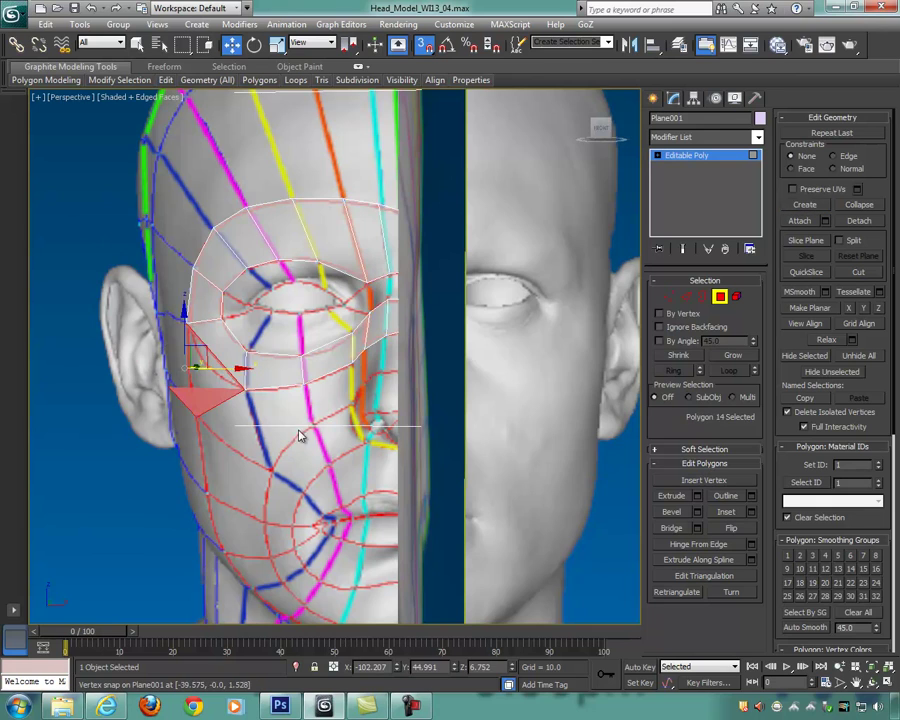
Step: Inspect the polygon created in perspective from the side of the head and delete it
scroll(300, 435, "down", 5)
middle_click_drag(300, 398, 524, 405, "alt")
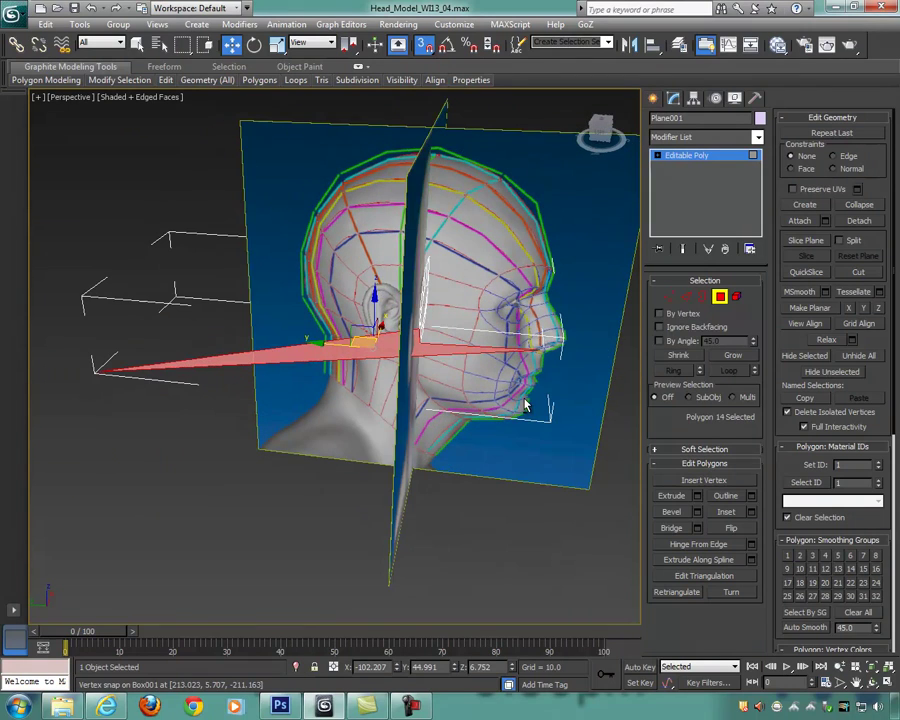
middle_click_drag(472, 346, 422, 348, "alt")
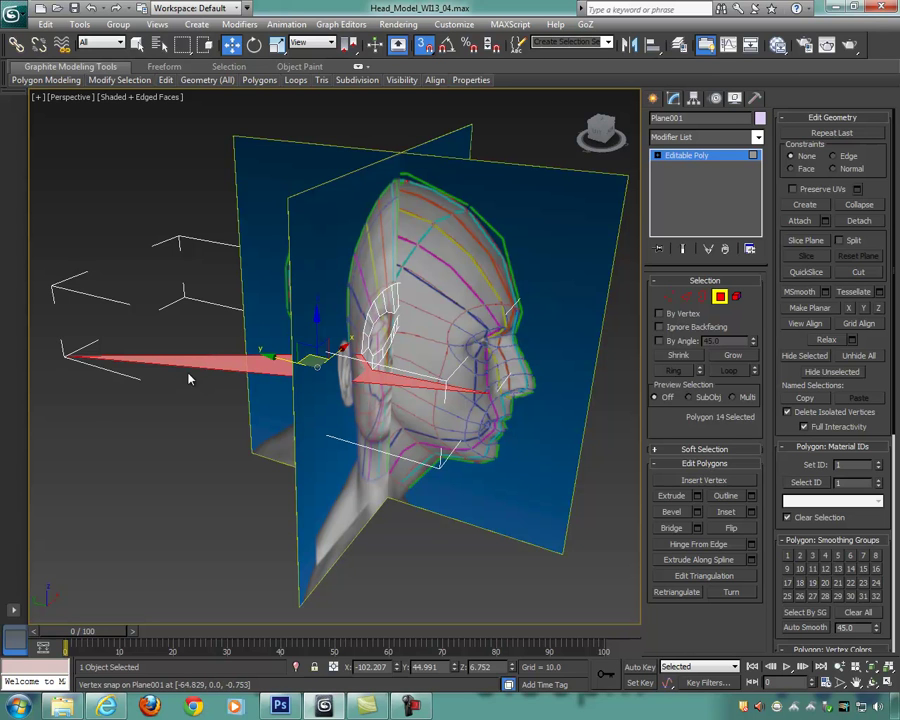
key("Delete")
middle_click_drag(463, 400, 403, 399, "alt")
Step: Compare the eye ring in the Top, Perspective and Front views, then rotate the Front view slightly into an orthographic view
key("alt+w")
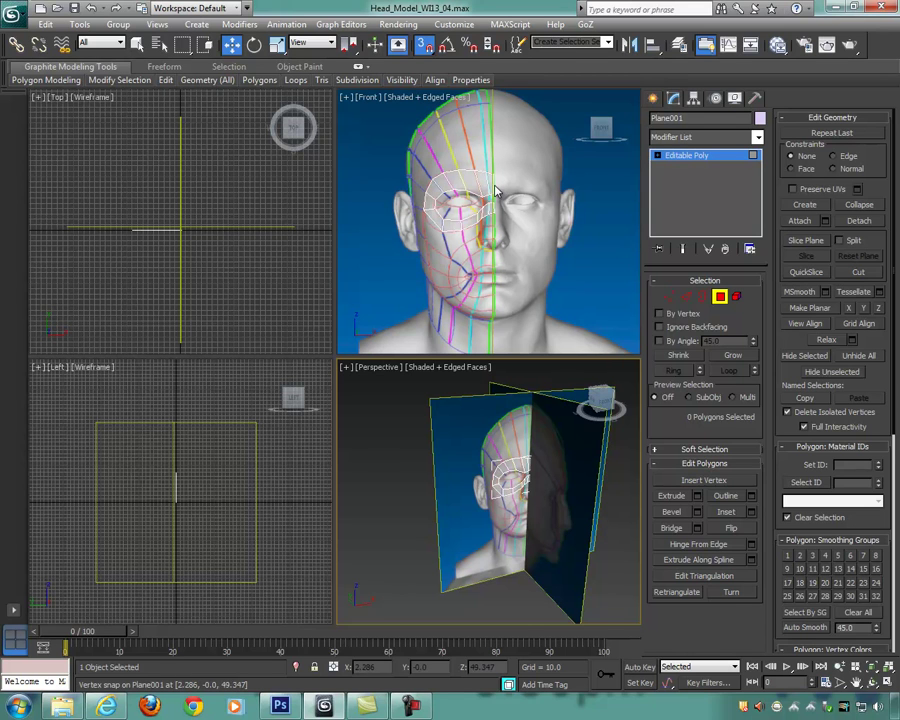
middle_click_drag(210, 238, 227, 218)
scroll(227, 218, "up", 2)
scroll(166, 211, "up", 4)
scroll(193, 228, "down", 1)
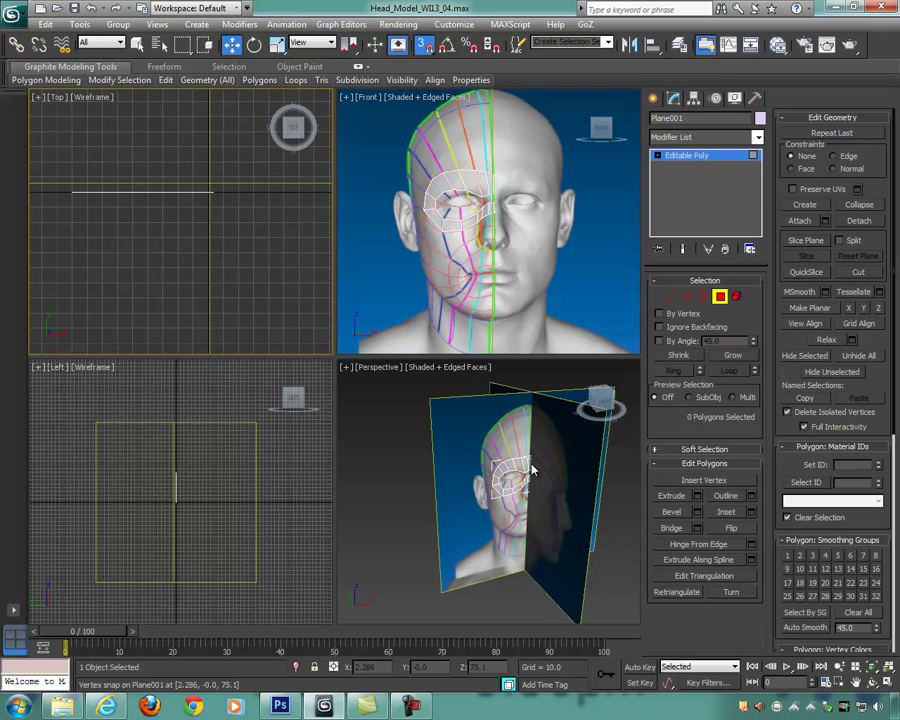
middle_click_drag(531, 468, 536, 463, "alt")
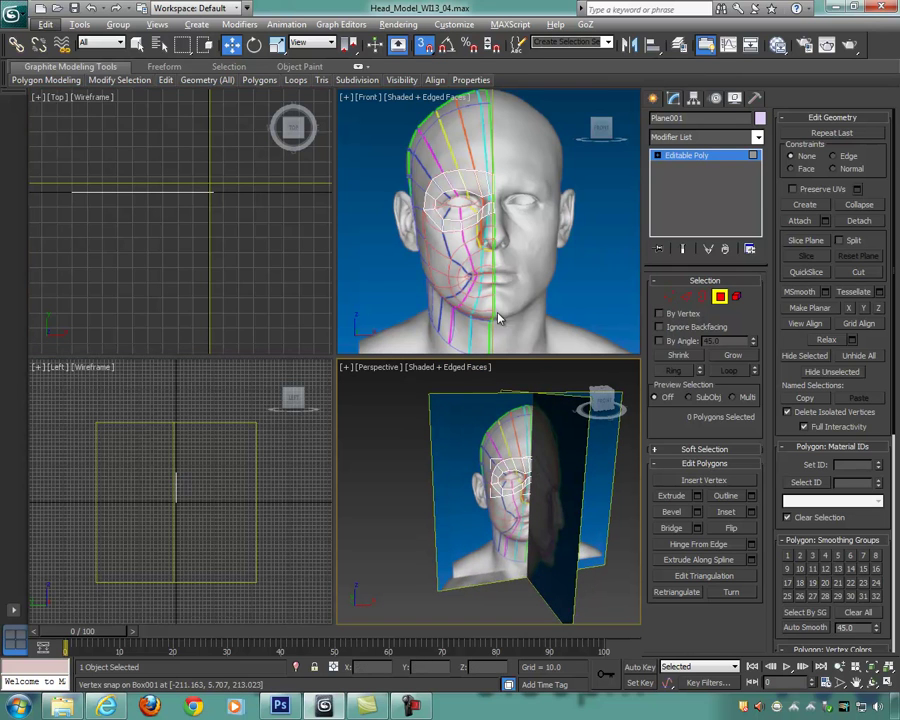
key("alt+w")
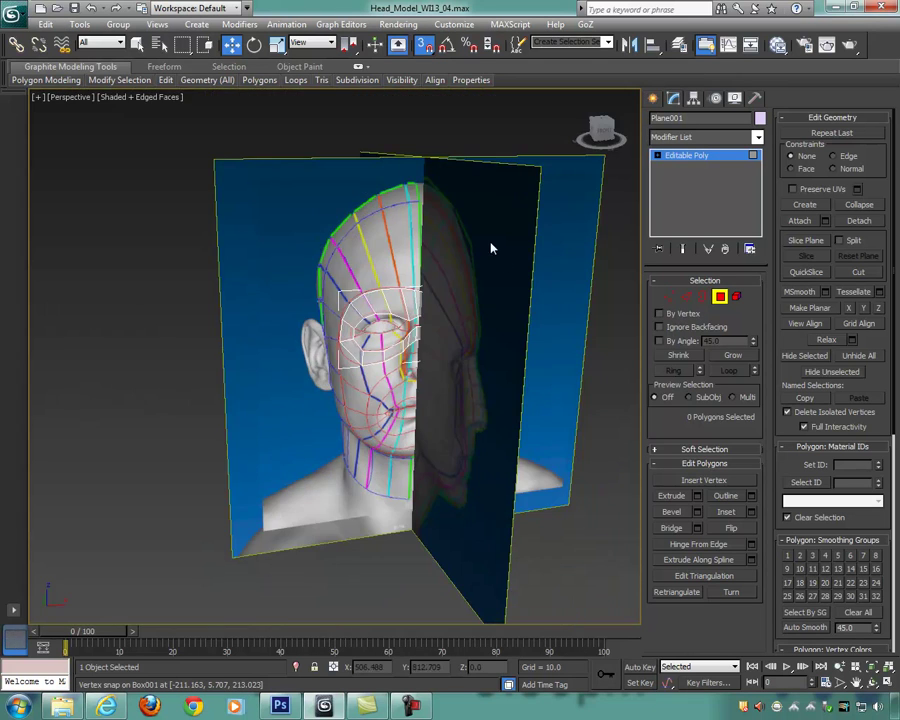
key("alt+w")
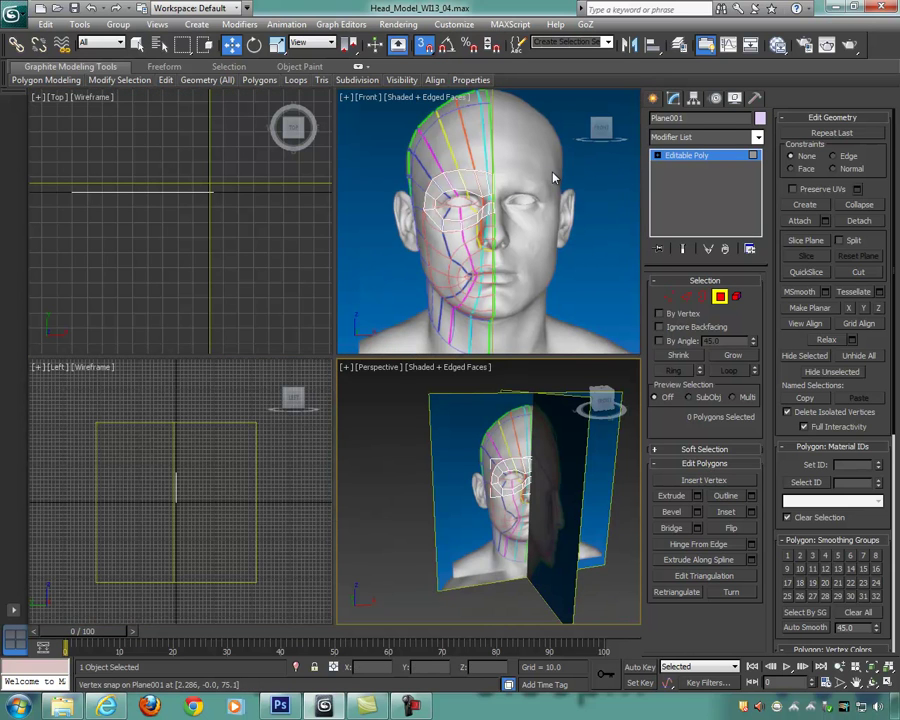
key("alt+w")
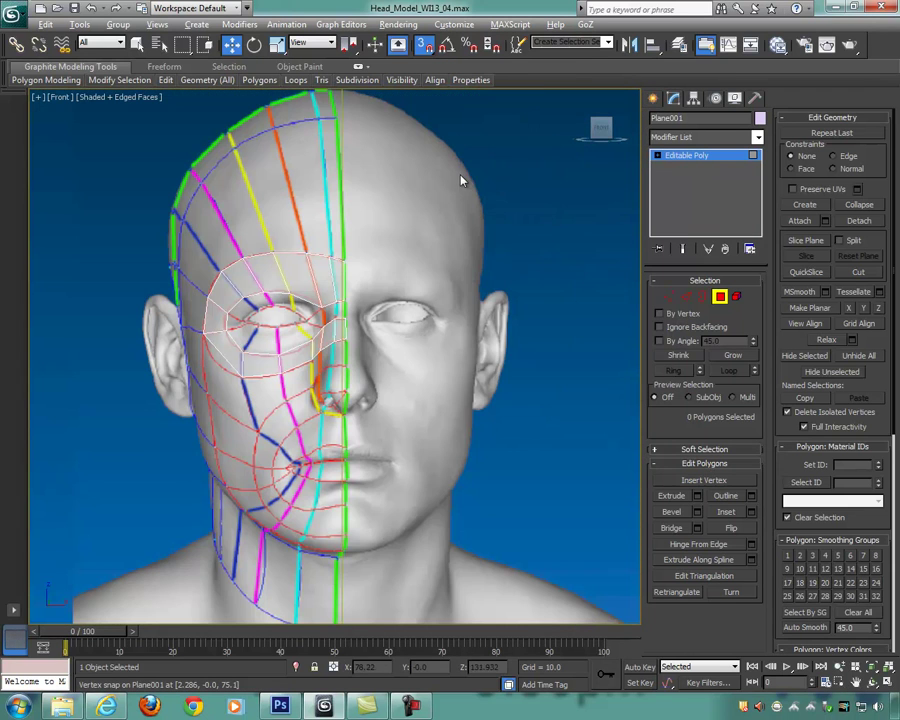
middle_click_drag(486, 226, 486, 242, "alt")
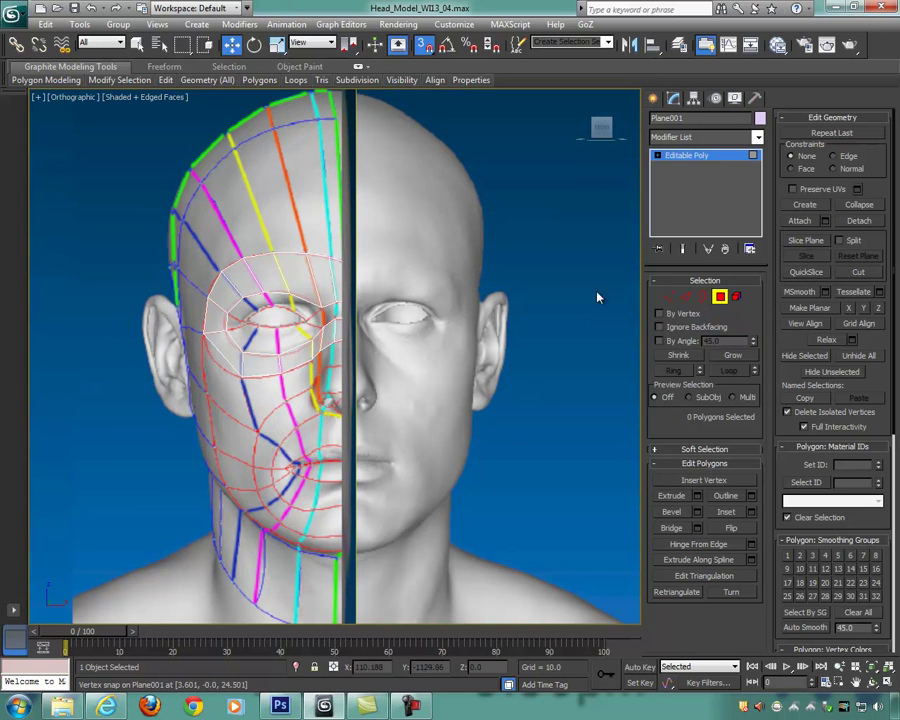
left_click(668, 297)
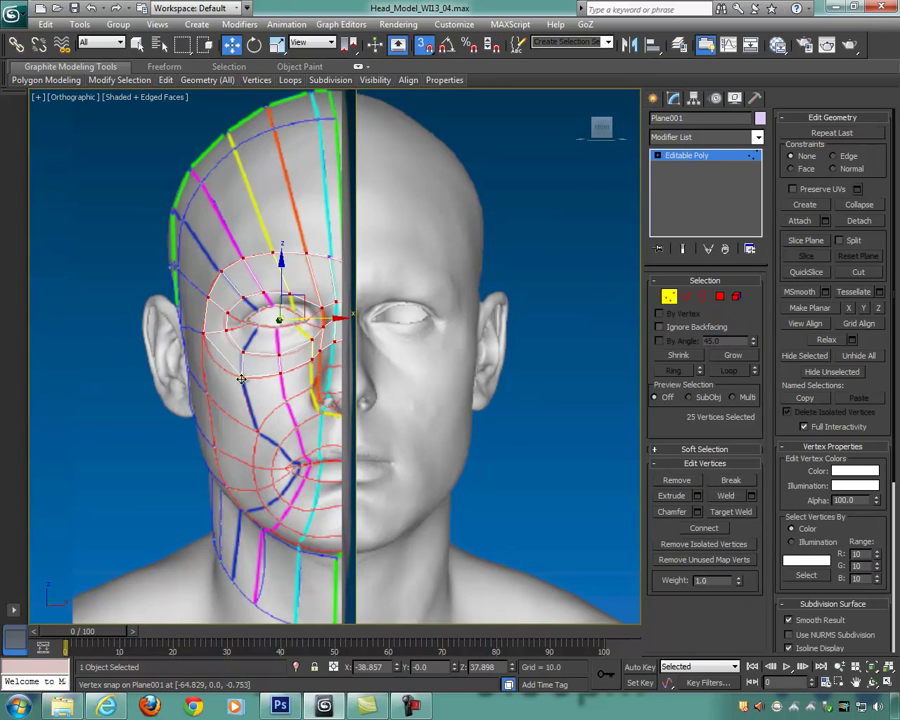
left_click(203, 336)
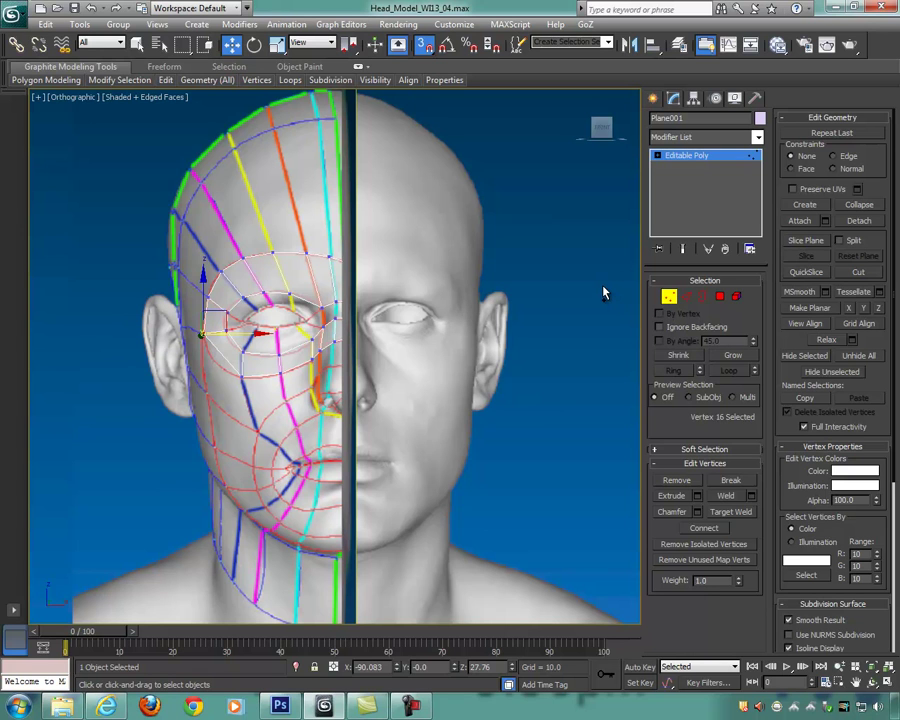
key("ctrl+z")
key("ctrl+z")
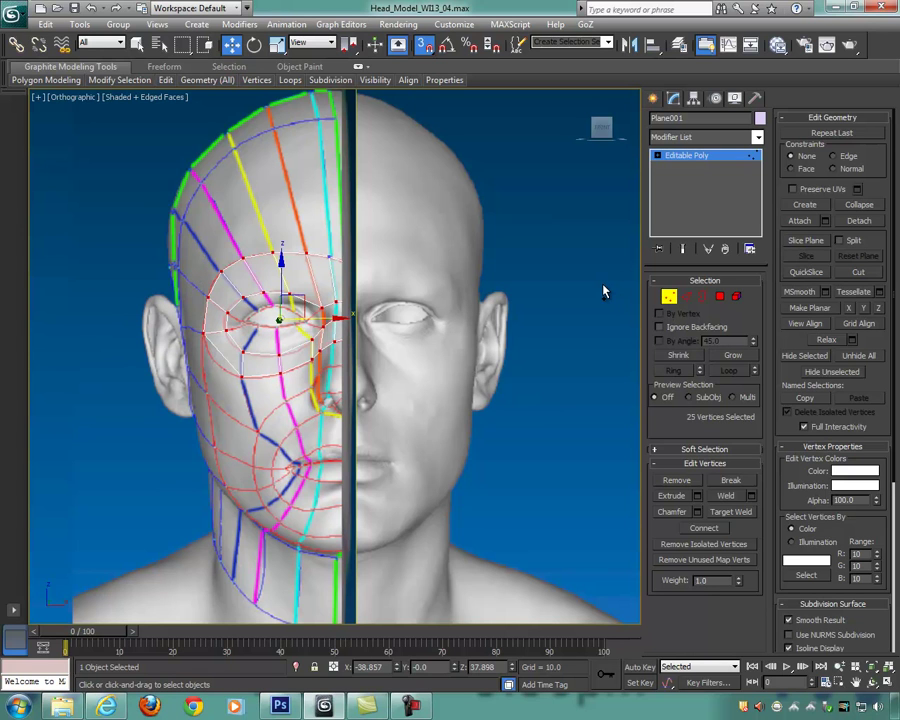
Step: Create a polygon in the orthographic view from the ring's outer corner to the dark blue line, restore the Front view and check it from the top
left_click(721, 297)
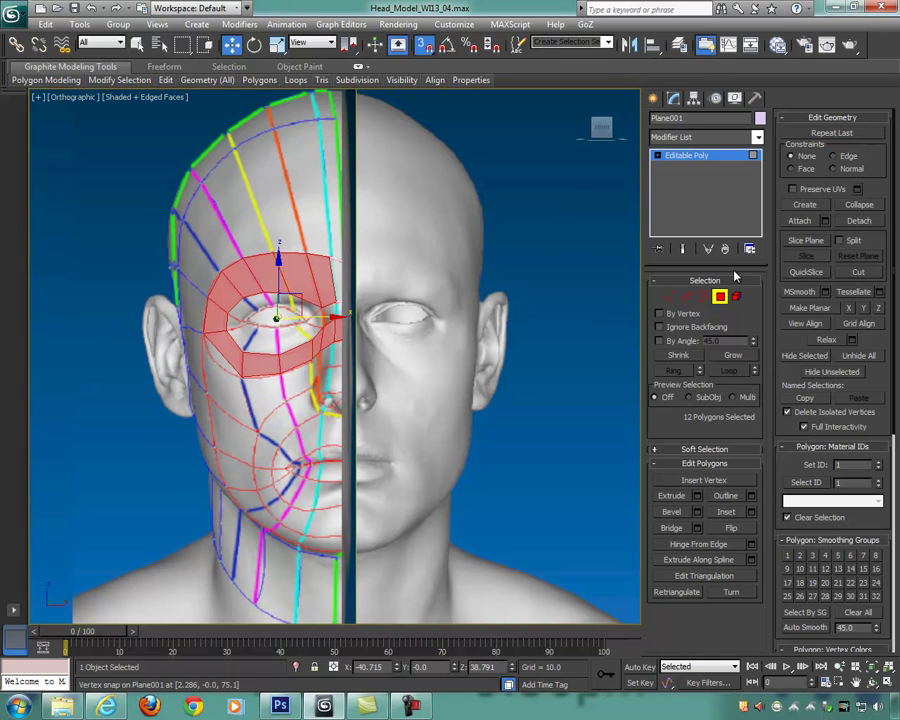
left_click(820, 205)
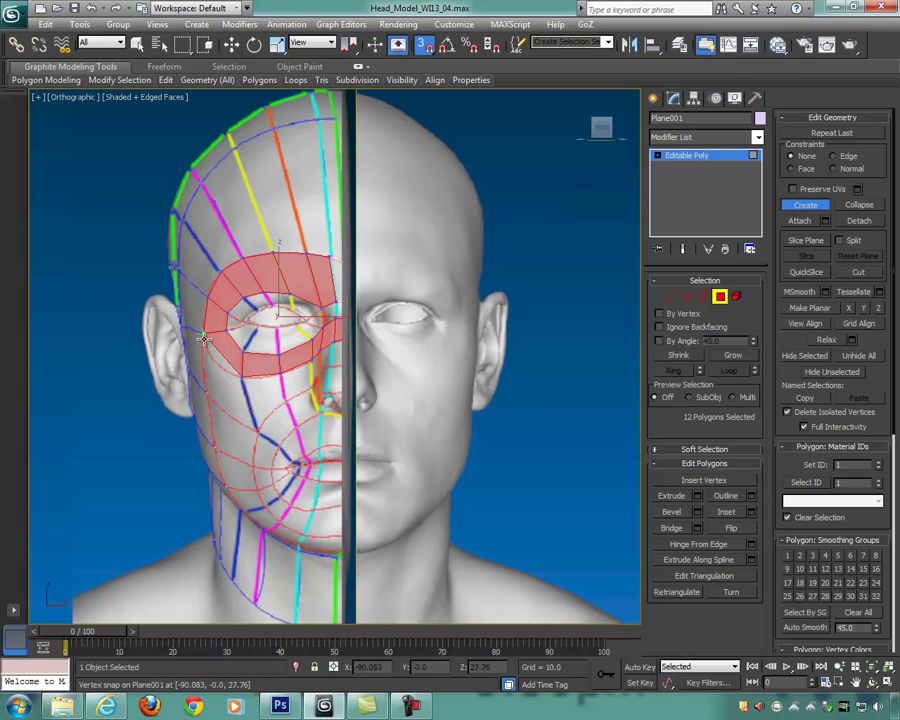
left_click(243, 380)
left_click(206, 336)
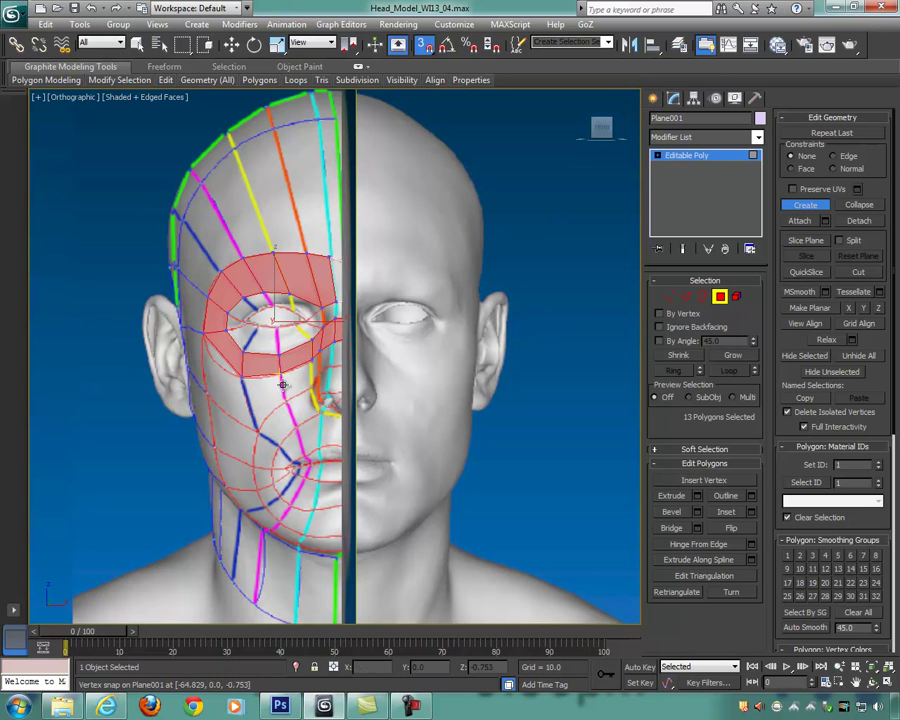
key("f")
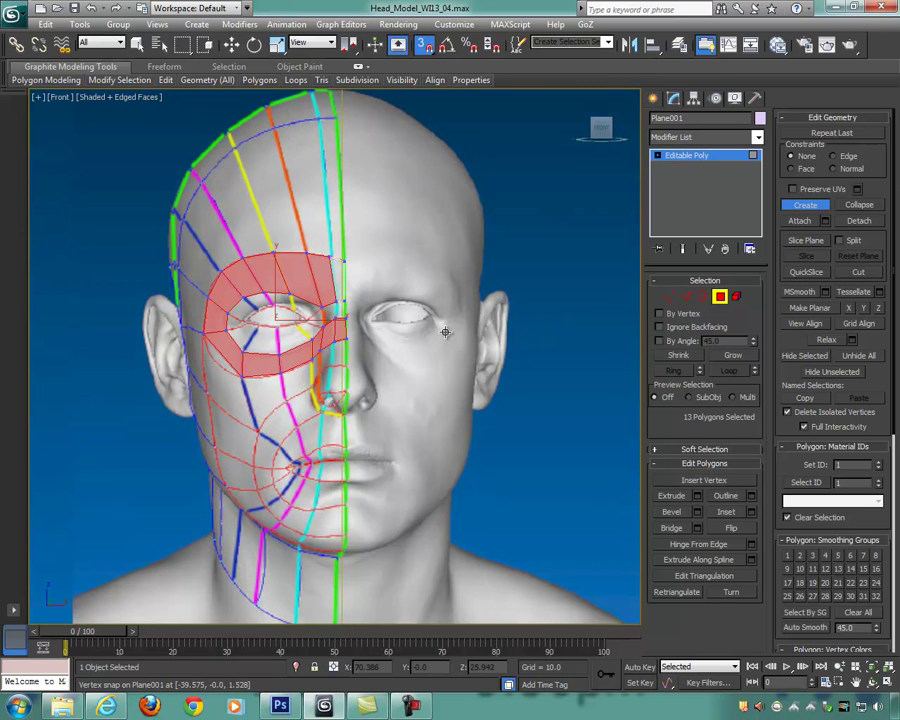
middle_click_drag(445, 332, 461, 326)
key("alt+w")
scroll(261, 302, "down", 5)
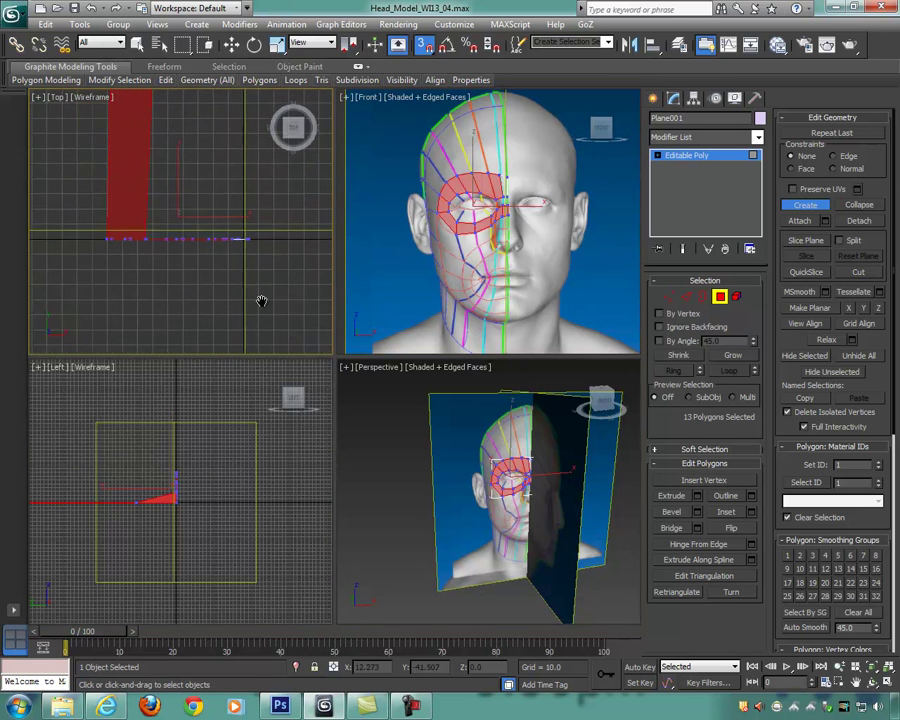
Step: Select all of the mesh's vertices in the Top view, deleting the stray vertex placed beside them
middle_click_drag(216, 212, 200, 283)
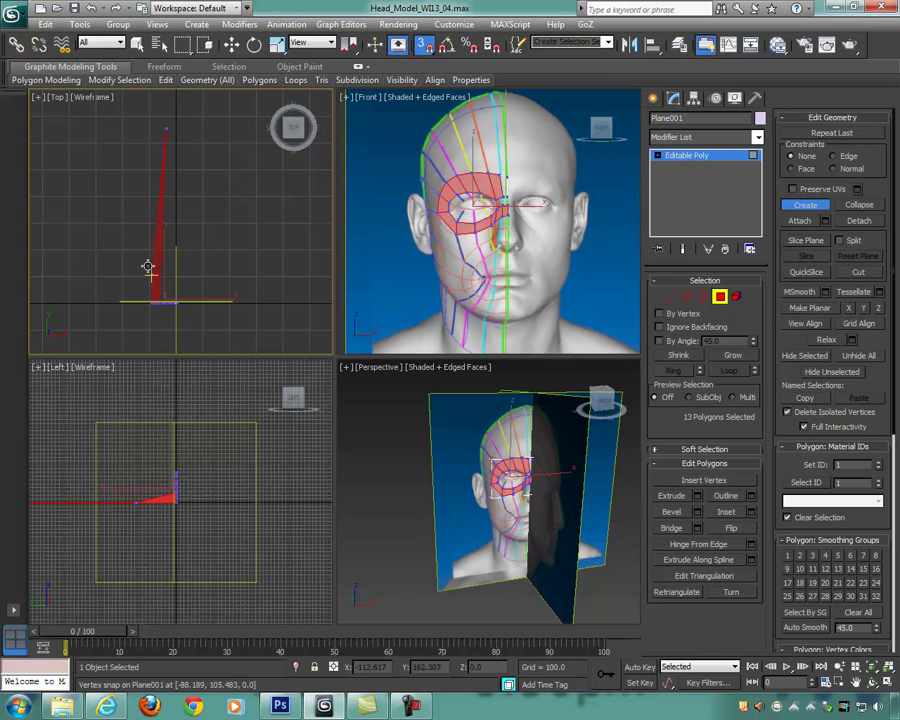
key("1")
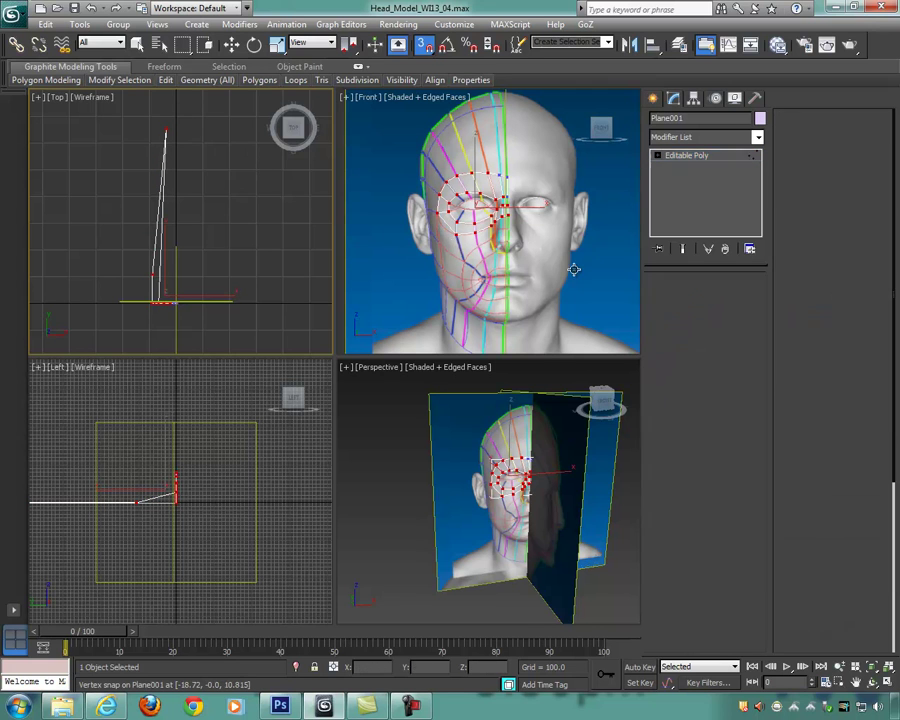
left_click(231, 267, "ctrl")
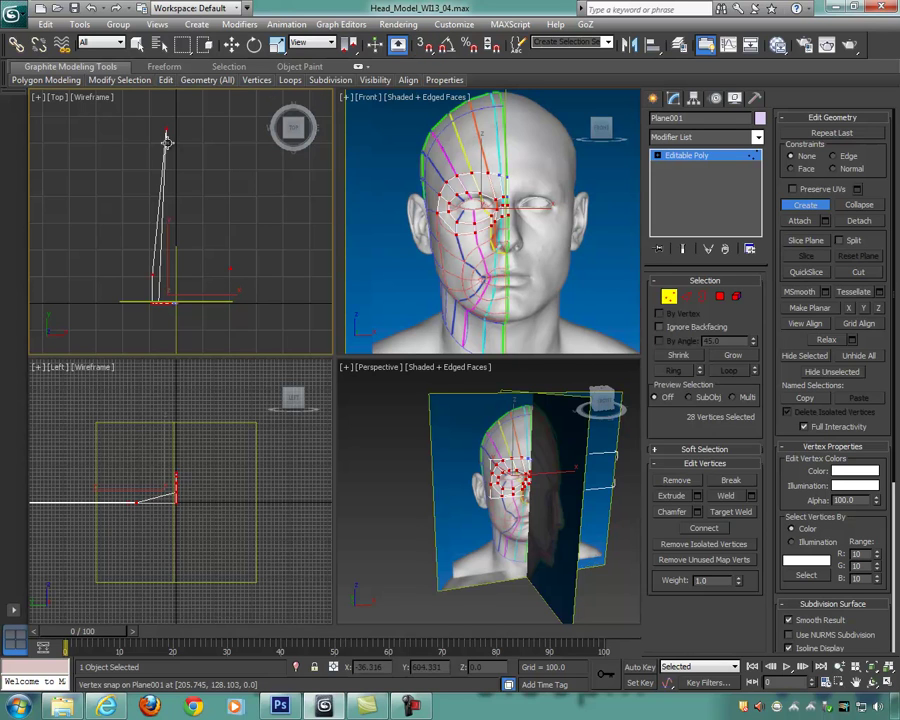
key("q")
left_click_drag(87, 110, 310, 354)
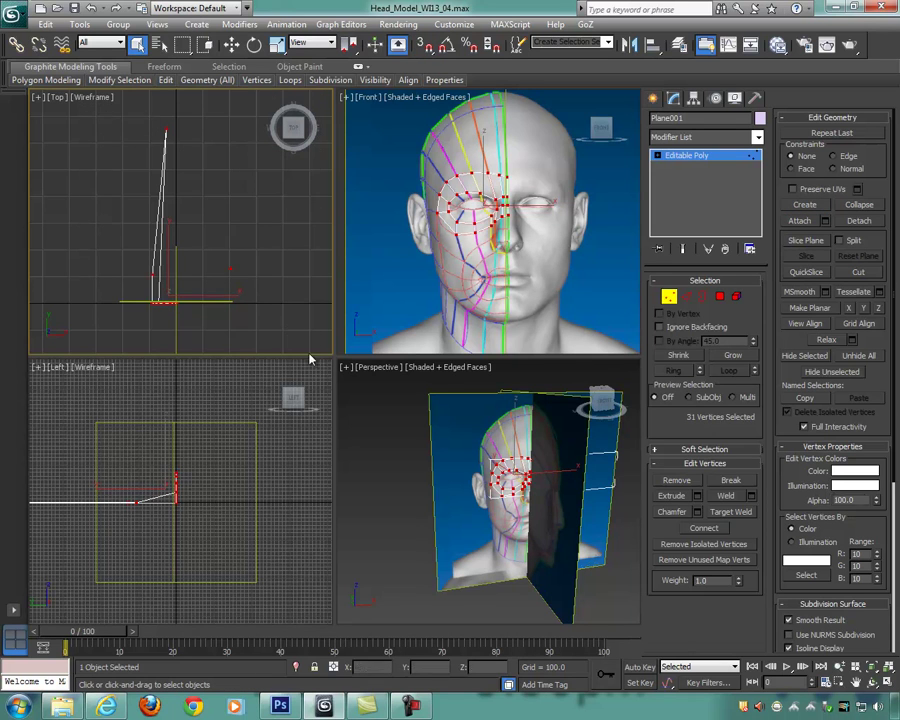
left_click_drag(264, 285, 270, 281)
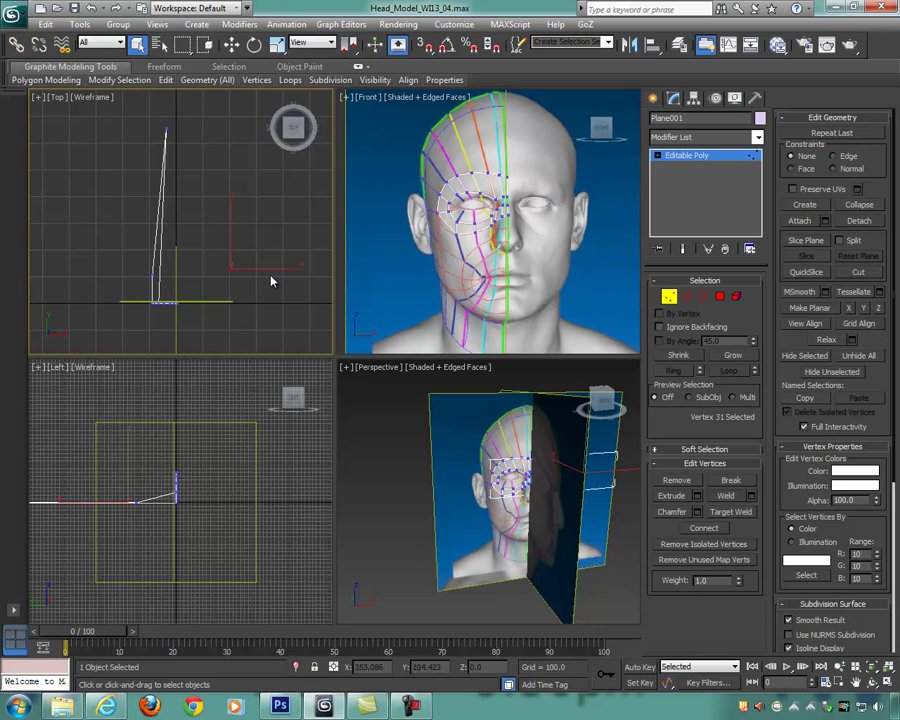
left_click_drag(231, 348, 231, 346)
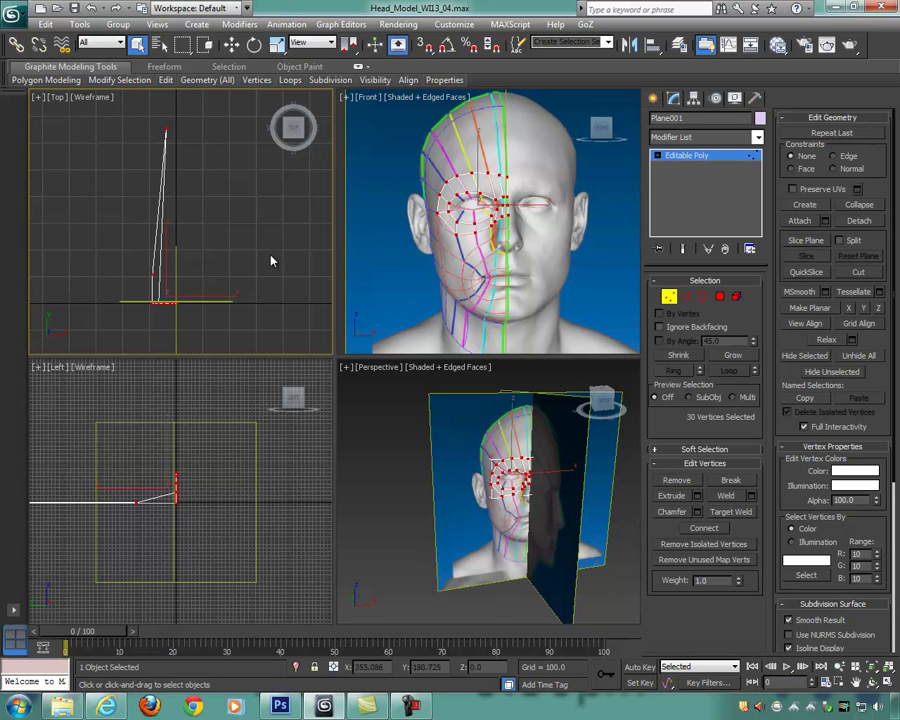
Step: Scale the selected vertices repeatedly along the Y axis in the Top view to flatten them into one line
key("r")
left_click_drag(169, 221, 179, 615)
middle_click_drag(186, 288, 190, 227)
scroll(190, 227, "up", 2)
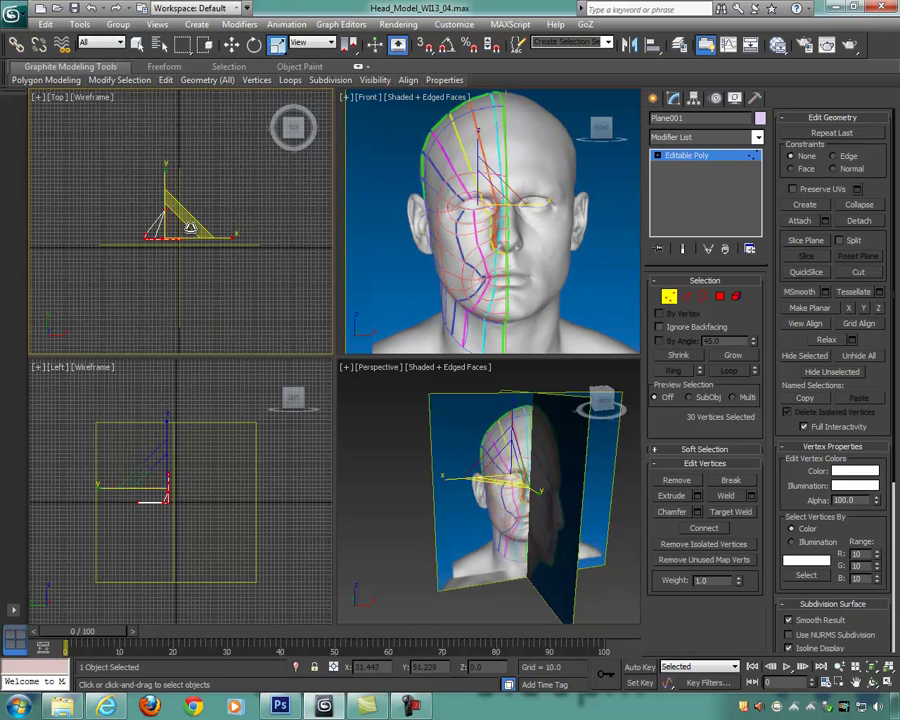
left_click_drag(164, 172, 169, 460)
left_click_drag(165, 177, 169, 482)
scroll(177, 230, "up", 3)
left_click_drag(176, 232, 176, 608)
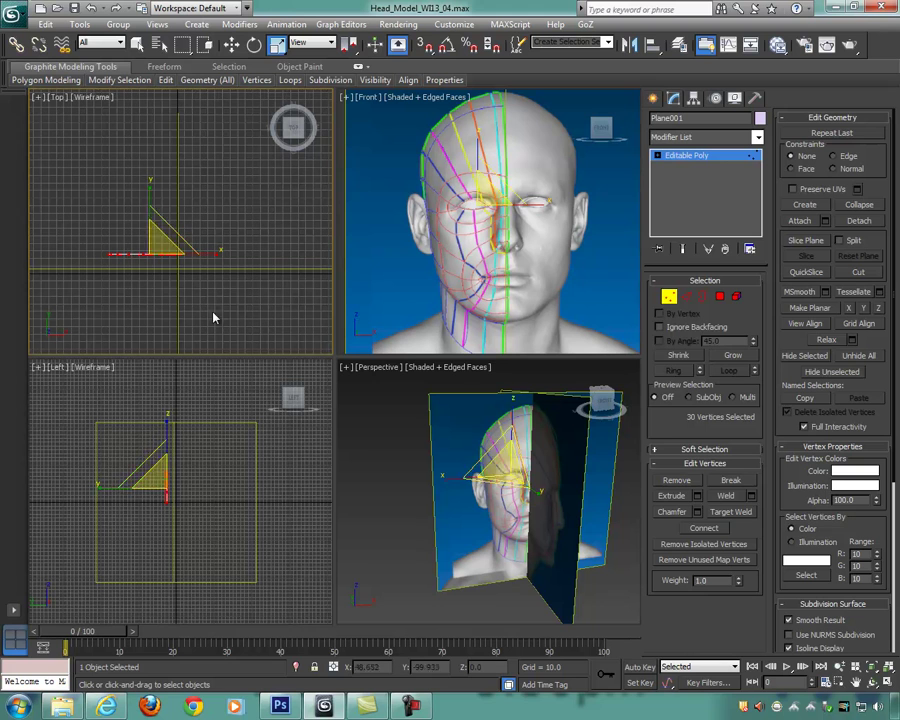
left_click_drag(150, 186, 205, 627)
scroll(196, 206, "up", 3)
middle_click_drag(198, 210, 240, 198)
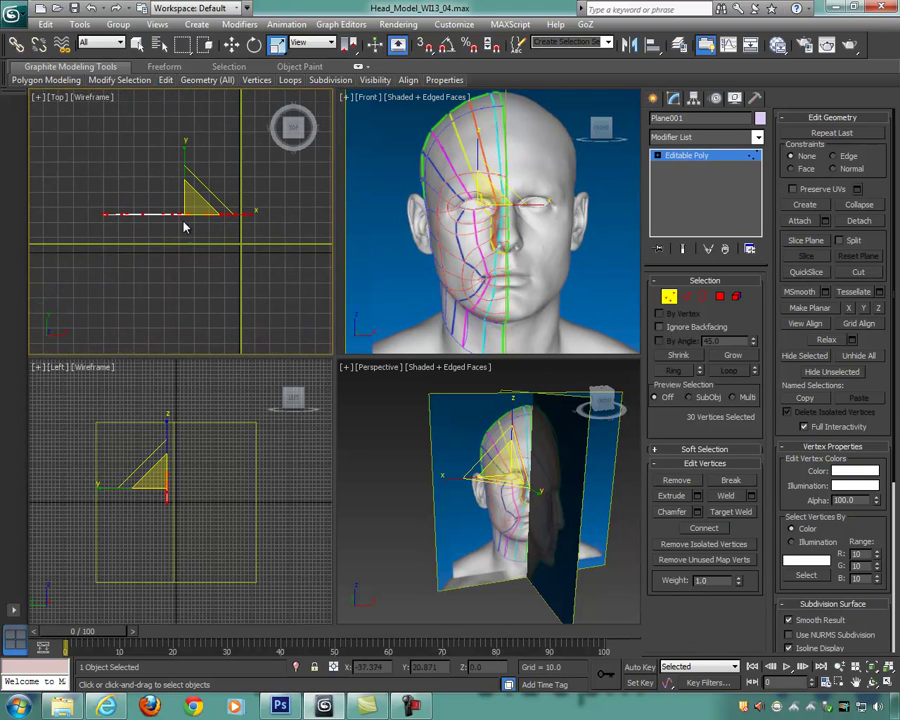
scroll(186, 224, "up", 1)
scroll(160, 228, "down", 2)
mouse_move(236, 257)
middle_mouse_down()
mouse_move(226, 263)
mouse_move(229, 276)
middle_mouse_up()
scroll(235, 263, "down", 4)
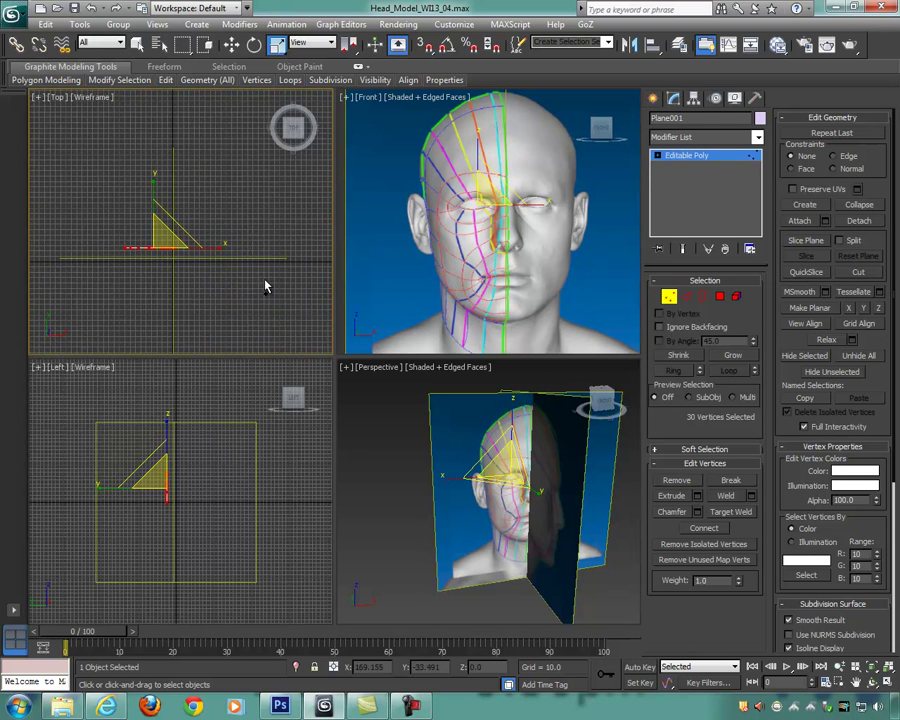
Step: Undo the vertex flattening and the off-plane polygon created in the orthographic view
key("ctrl+z")
key("ctrl+z")
key("ctrl+z")
key("ctrl+z")
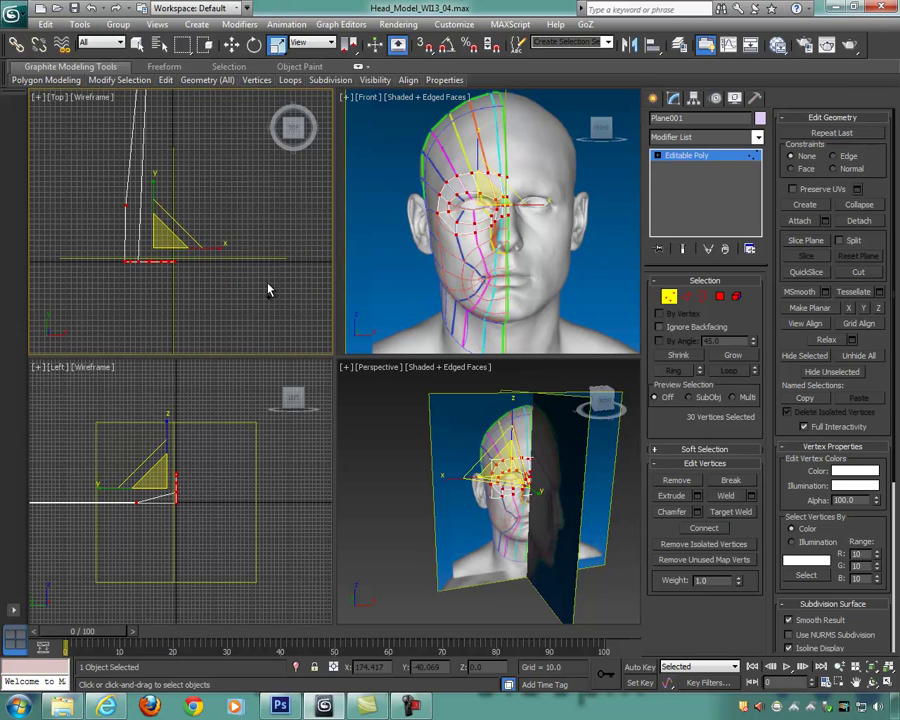
key("ctrl+y")
key("ctrl+z")
key("ctrl+z")
key("ctrl+z")
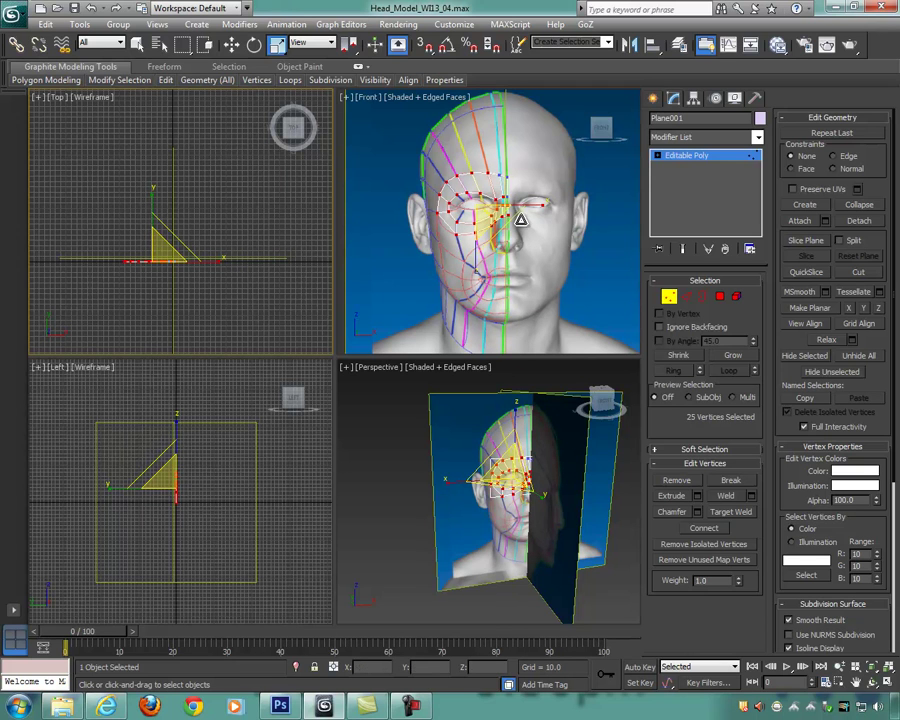
Step: Maximize the Front view, rotate it into an orthographic view and restore the Front view
scroll(515, 220, "up", 2)
key("alt+w")
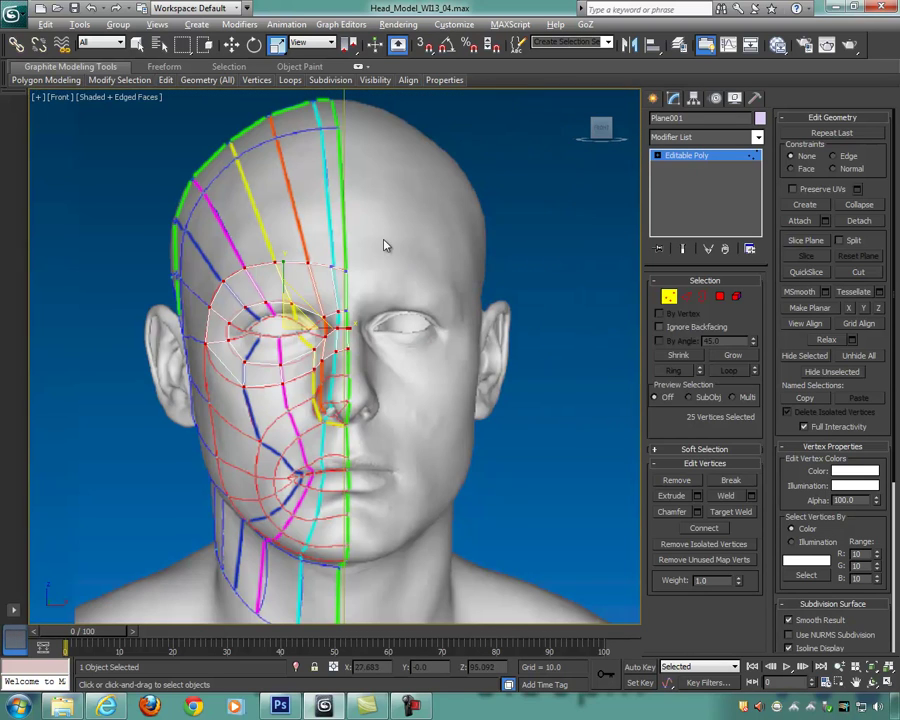
middle_click_drag(384, 241, 402, 247)
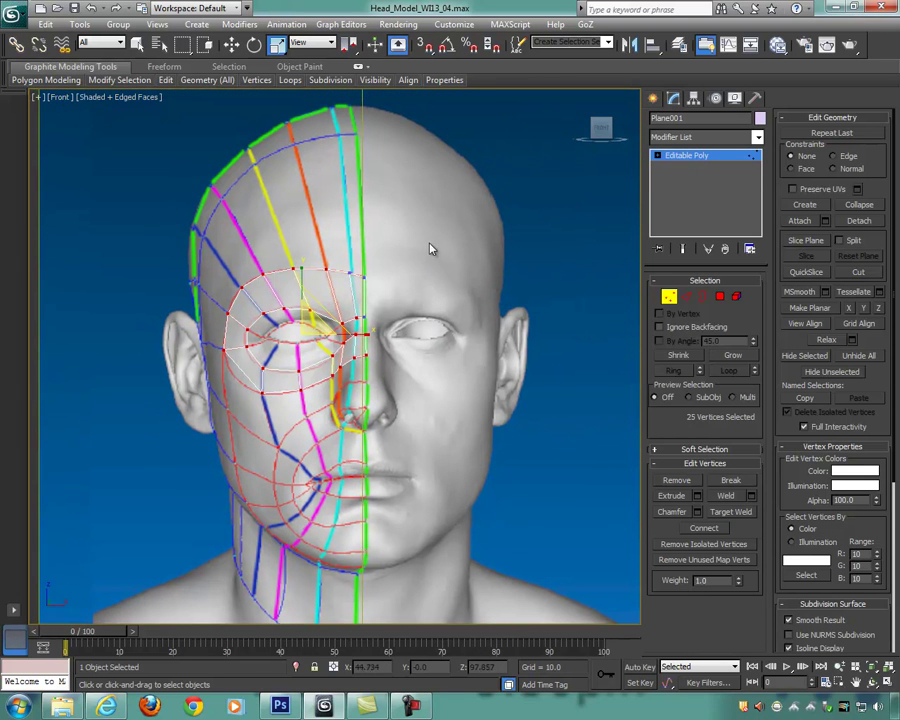
middle_click_drag(440, 231, 358, 213, "alt")
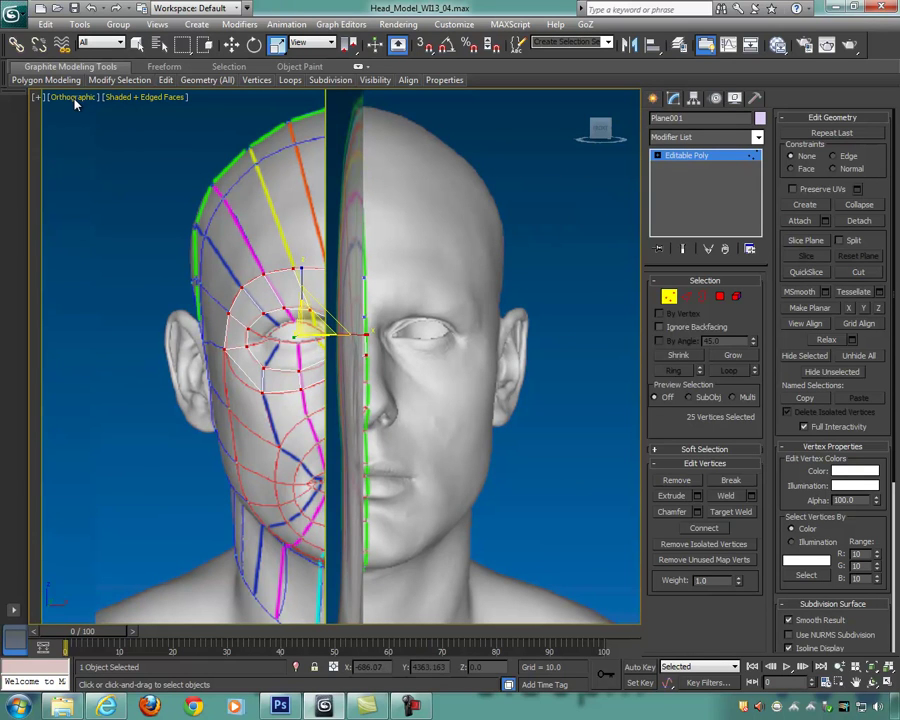
key("f")
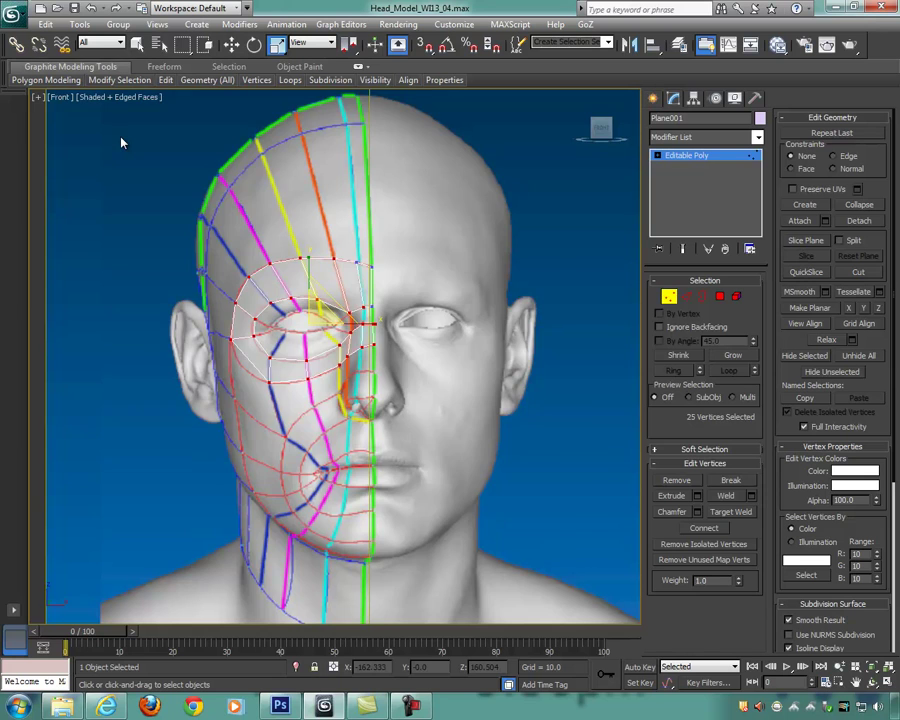
Step: Compare the eye ring in the Left, Top and Perspective views and return to the Front view
key("l")
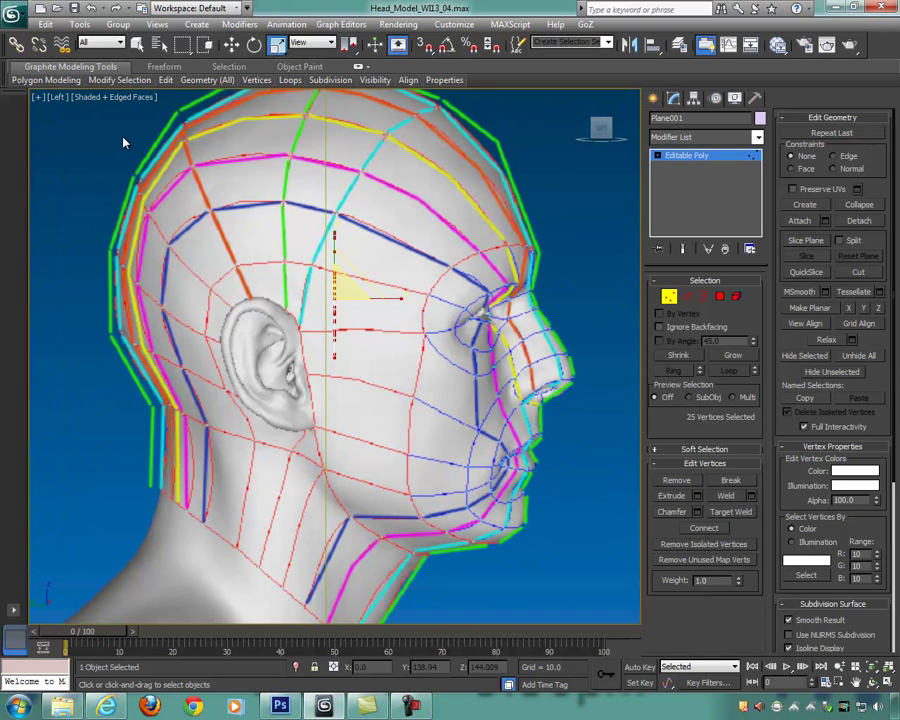
key("t")
key("p")
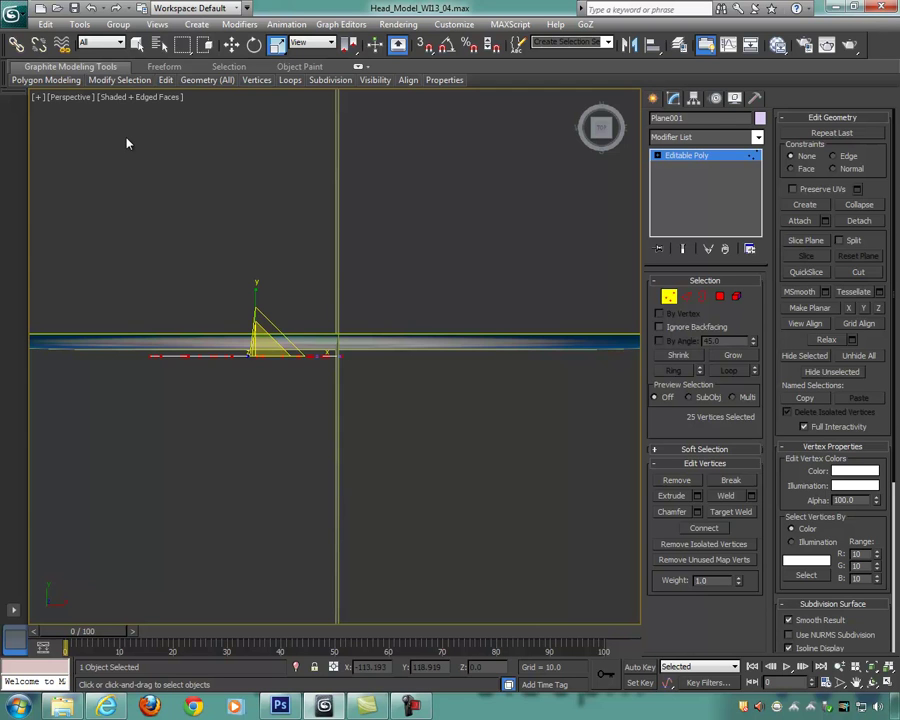
key("f")
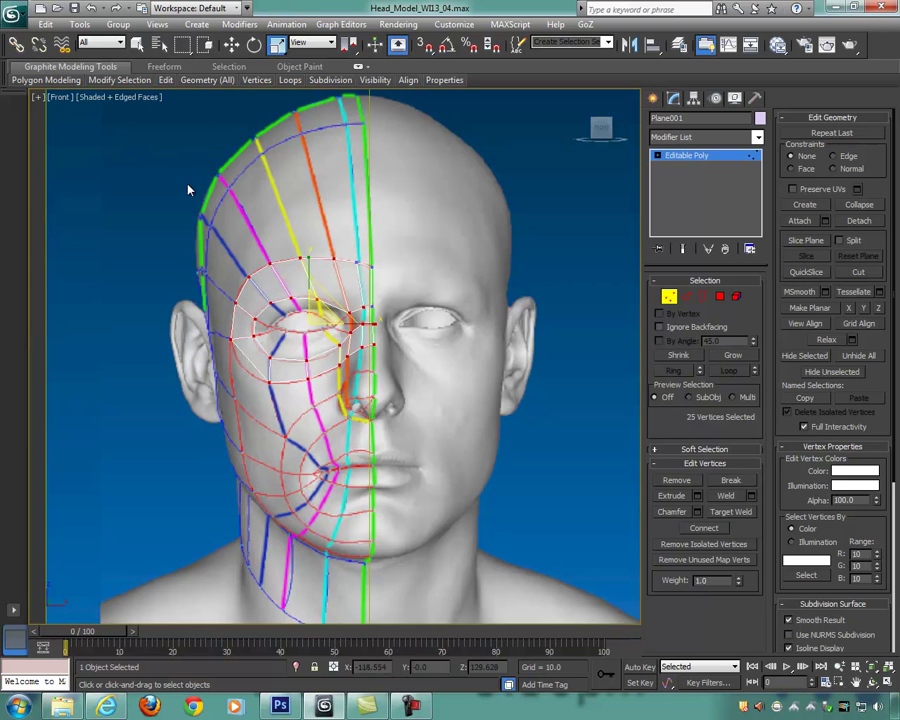
scroll(240, 207, "down", 3)
scroll(231, 201, "up", 4)
scroll(229, 206, "down", 1)
middle_click_drag(311, 241, 317, 251, "alt")
key("t")
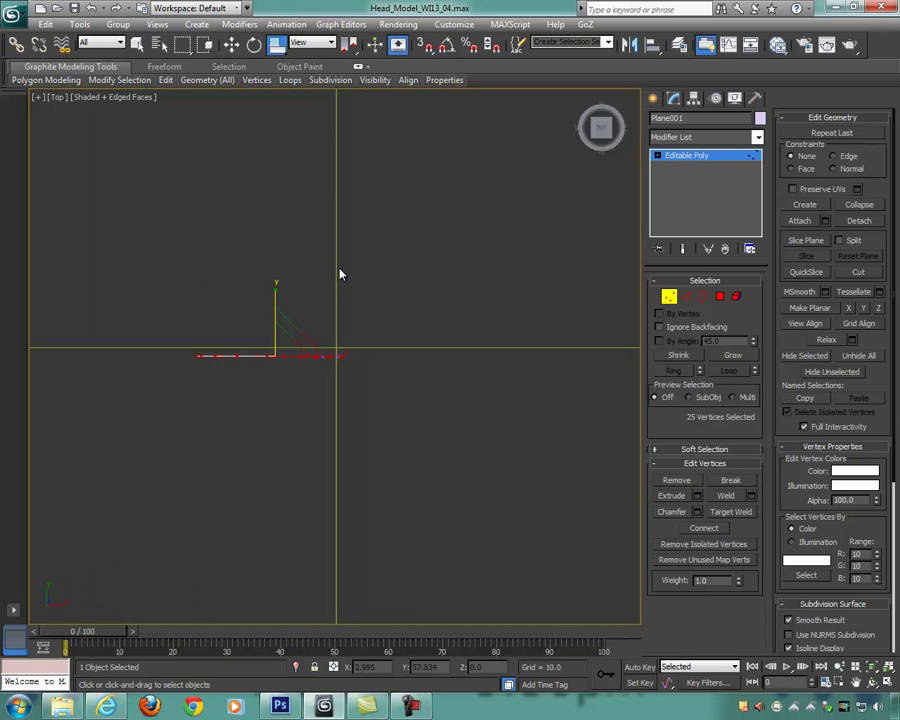
key("f")
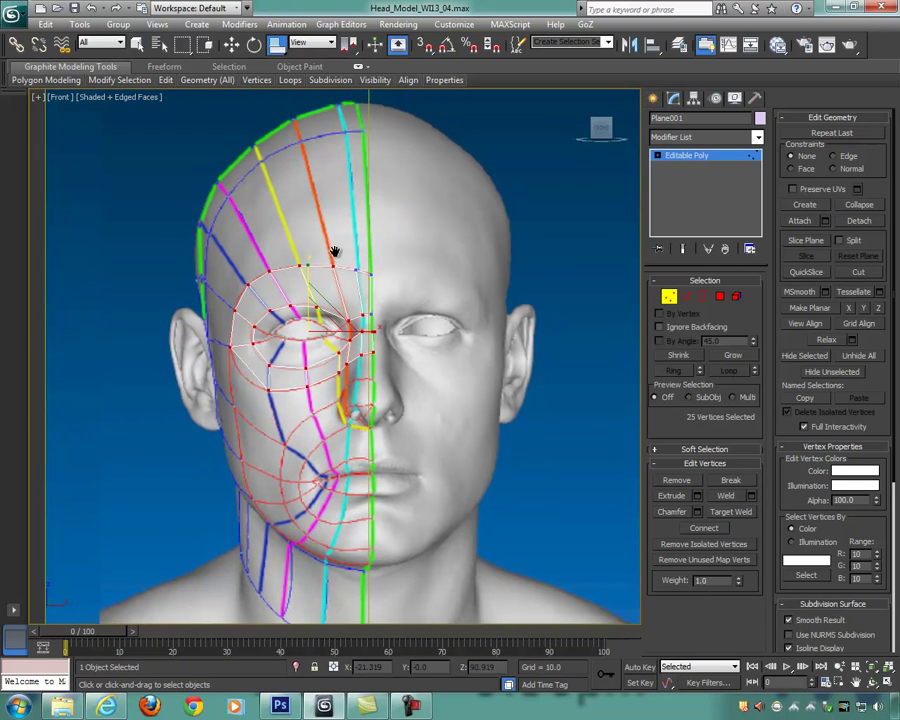
Step: With vertex snapping on, create a polygon across the nose bridge between the green and cyan lines, closing the ring's gap there
scroll(337, 256, "up", 3)
scroll(350, 318, "down", 1)
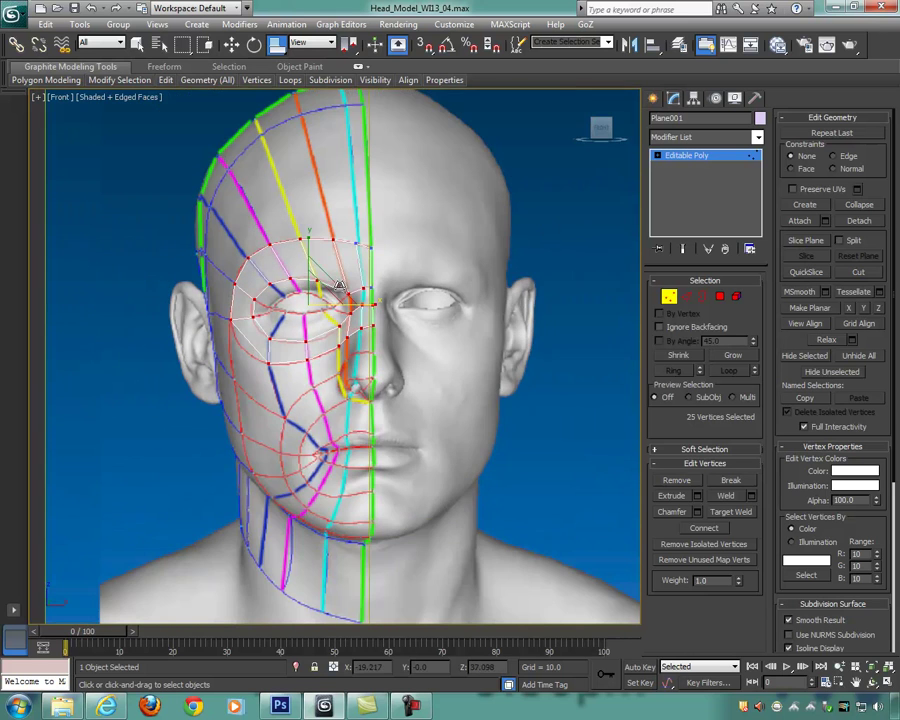
scroll(350, 318, "up", 1)
scroll(350, 318, "up", 3)
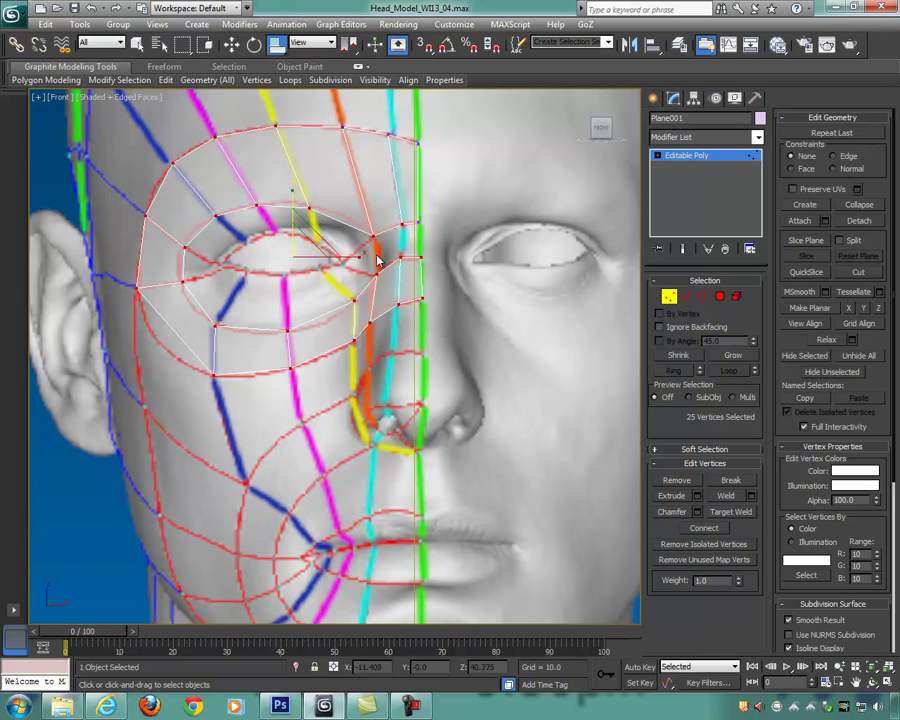
mouse_move(512, 272)
middle_mouse_down()
mouse_move(509, 285)
mouse_move(508, 275)
middle_mouse_up()
key("4")
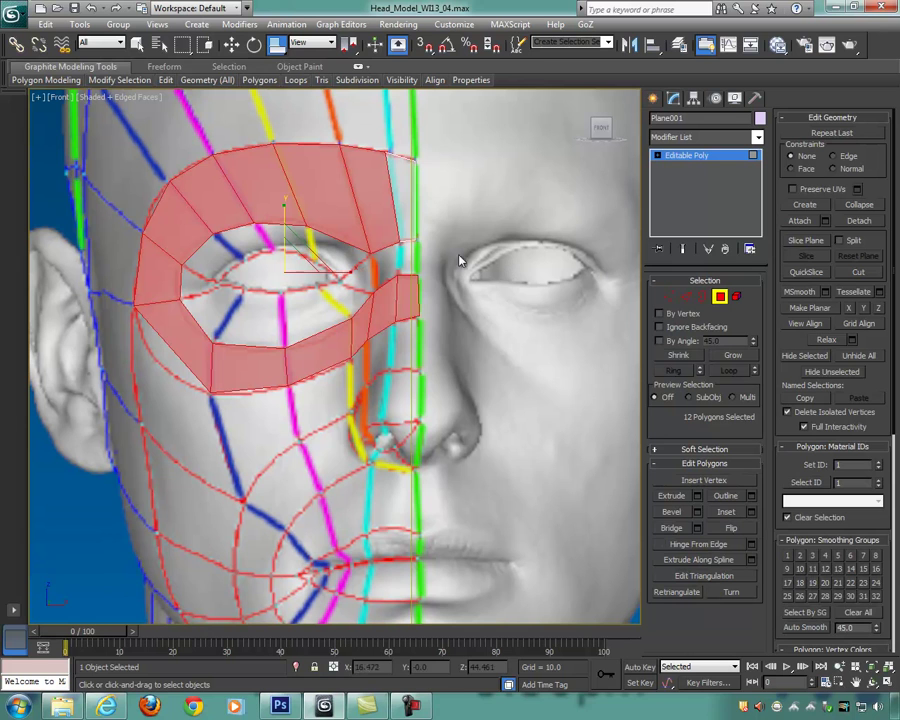
left_click(817, 208)
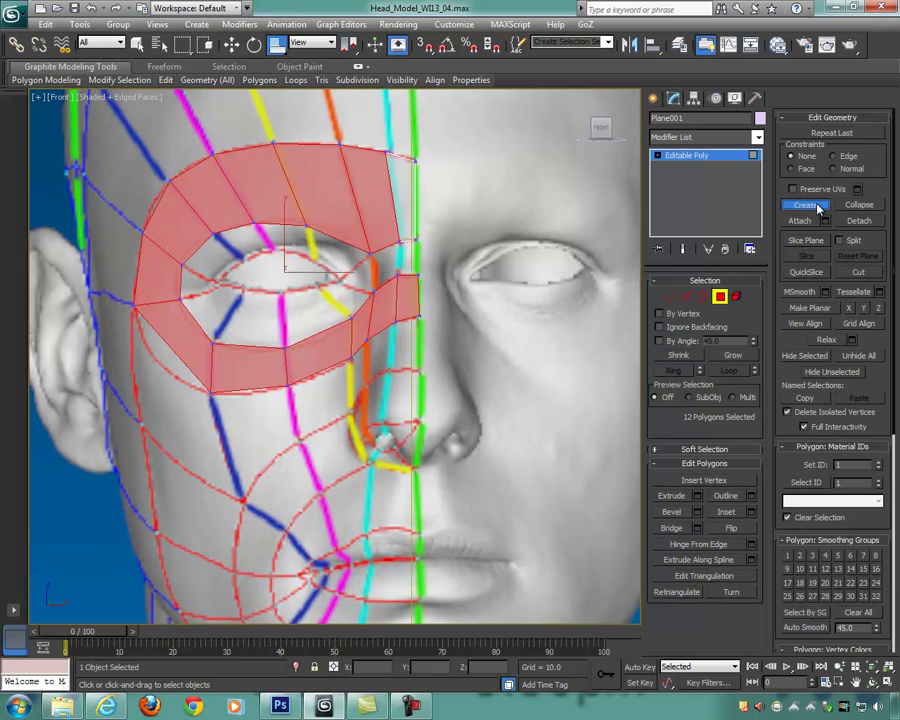
left_click(424, 44)
left_click(416, 241)
left_click(419, 275)
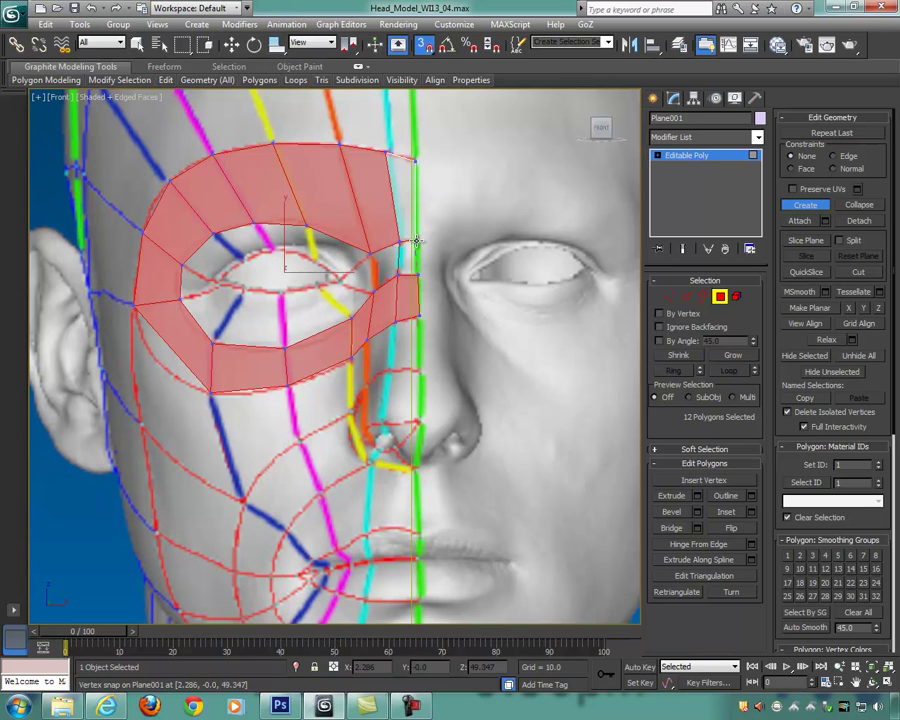
left_click(397, 246, "ctrl")
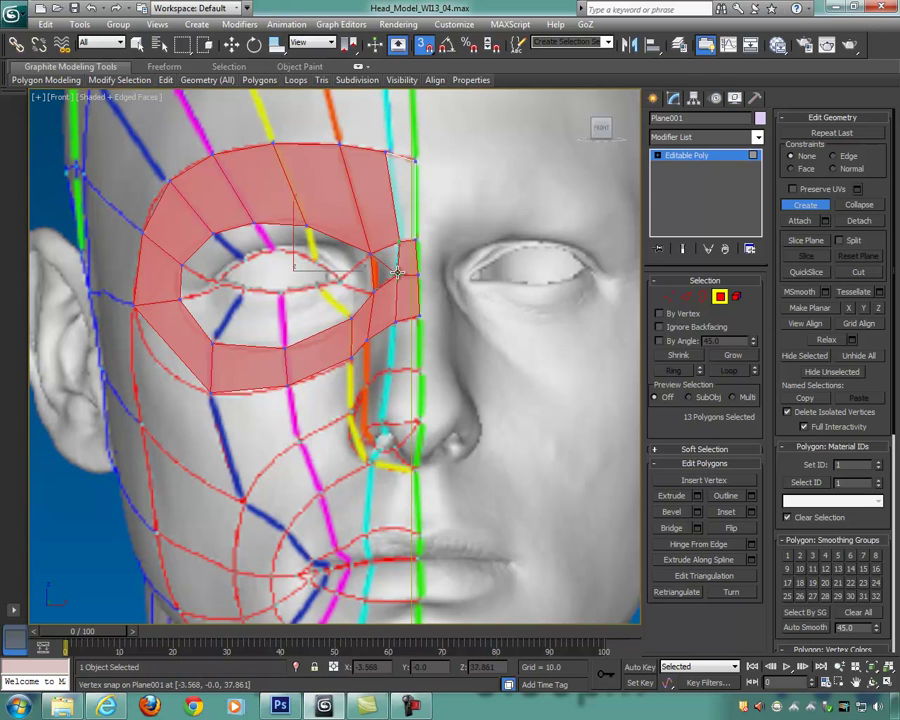
Step: Create a four-sided polygon between the cyan and orange lines beside the eye's inner corner, undoing the misshapen first attempt
left_click(388, 274, "ctrl")
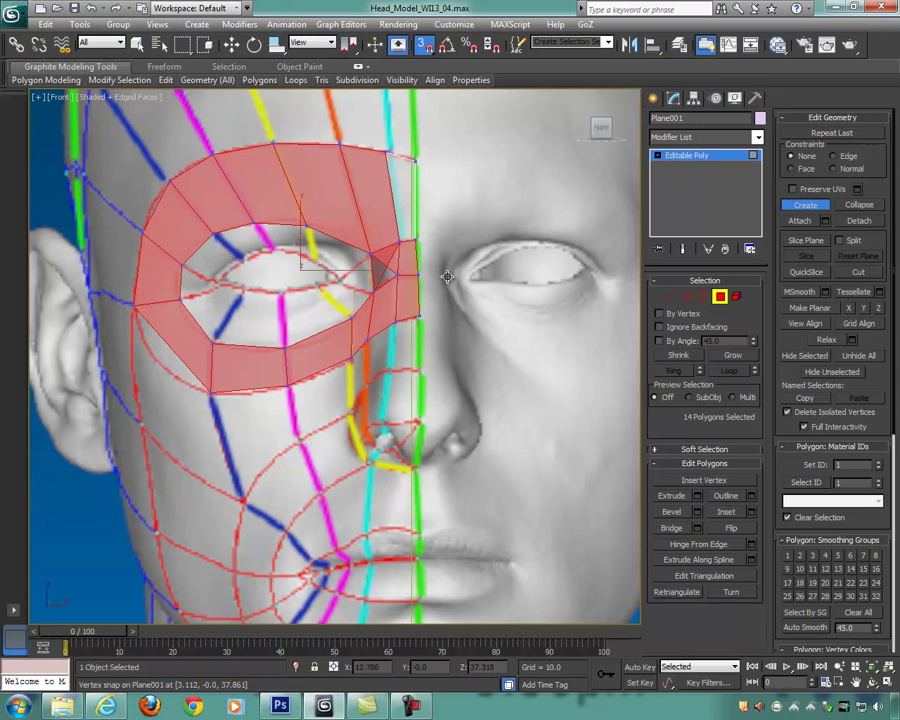
key("ctrl+z")
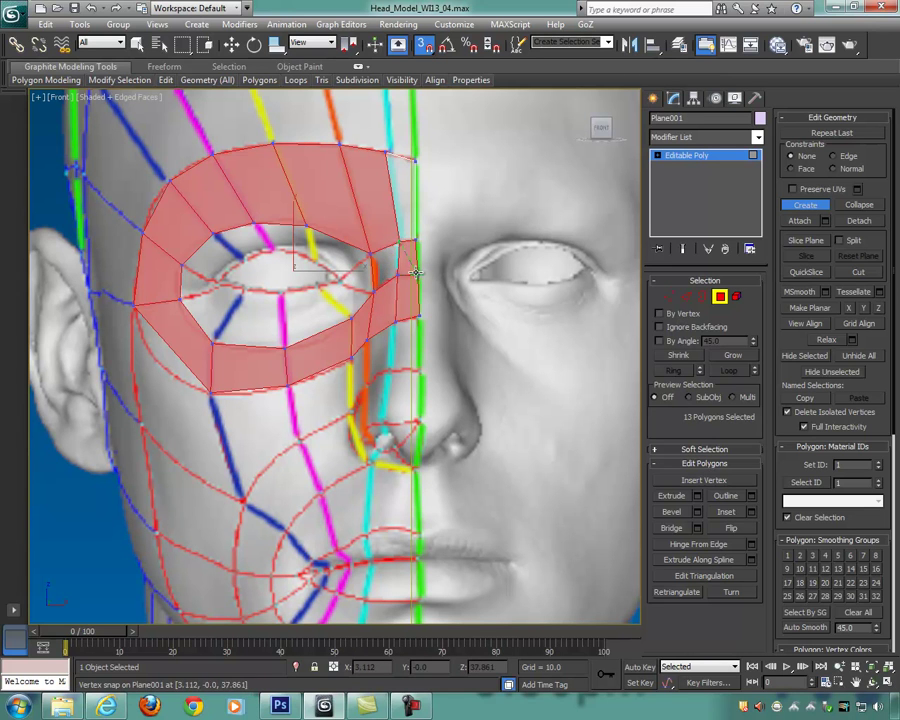
left_click(400, 245)
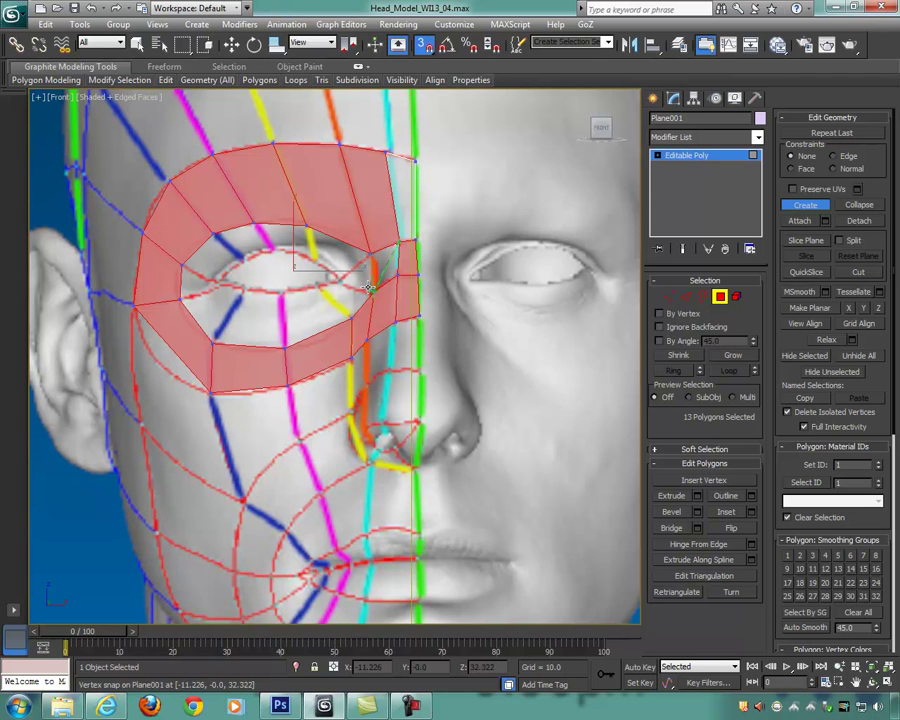
left_click(399, 241)
left_click(373, 254)
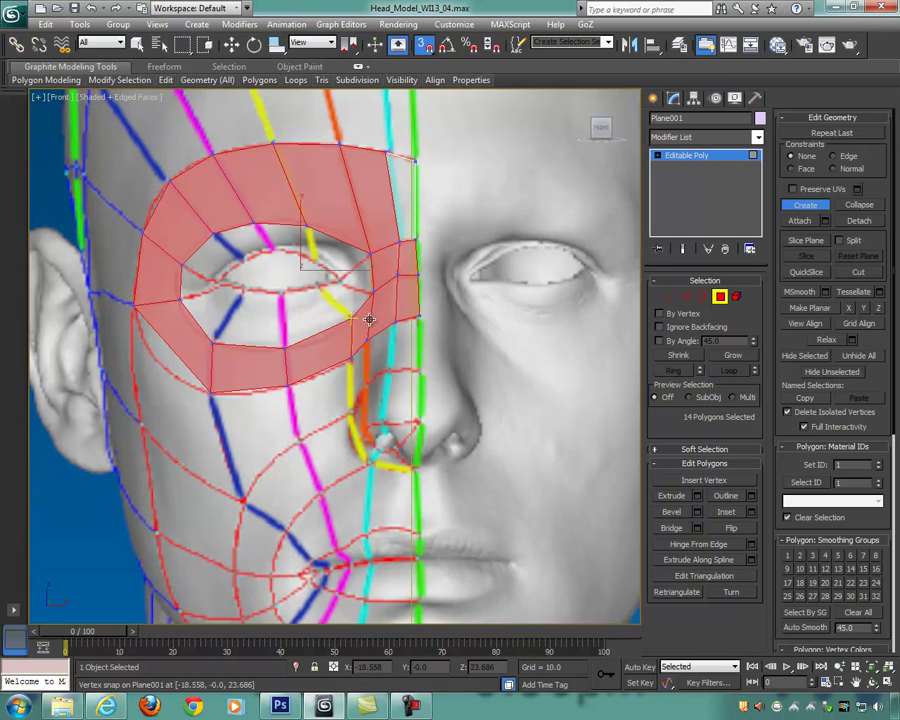
Step: Create a four-sided vertex-snapped polygon filling the eye's inner corner, with its narrow end at the tear duct
middle_click_drag(369, 316, 422, 309)
scroll(418, 295, "up", 3)
scroll(430, 280, "up", 5)
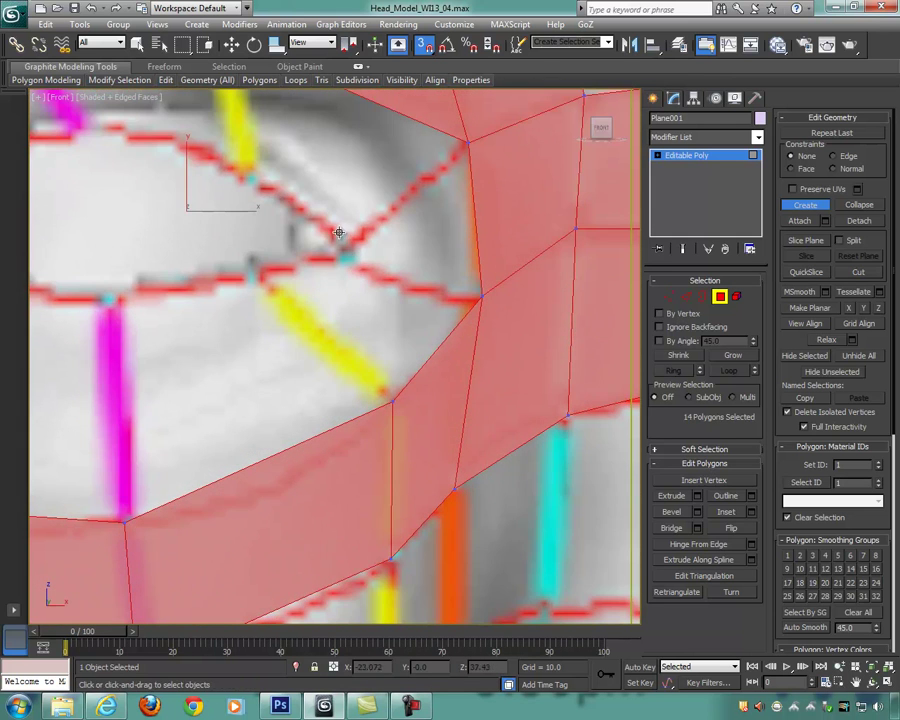
left_click(469, 142)
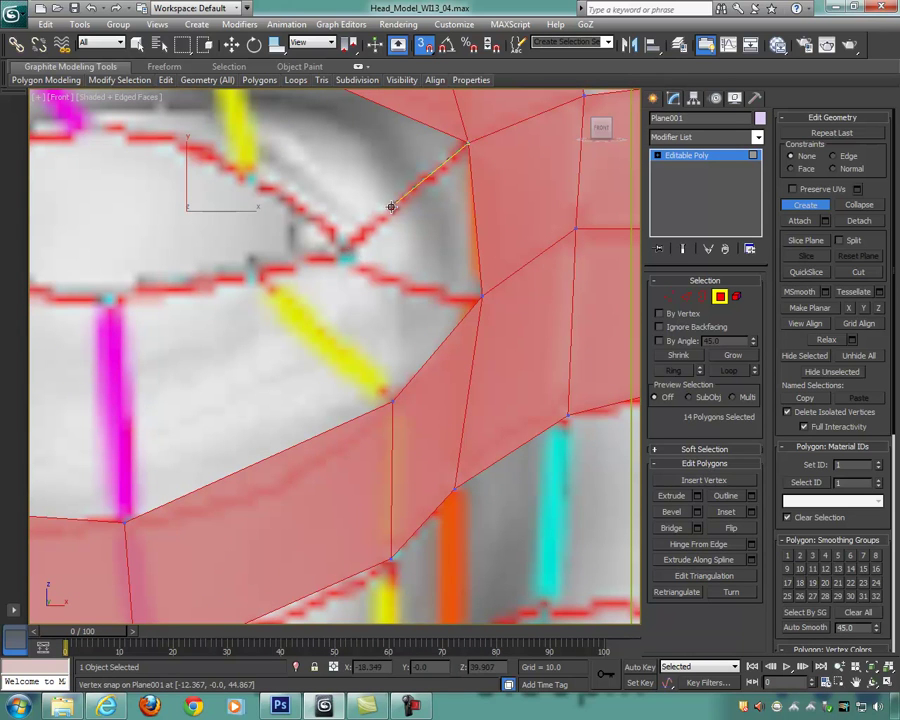
left_click(343, 238)
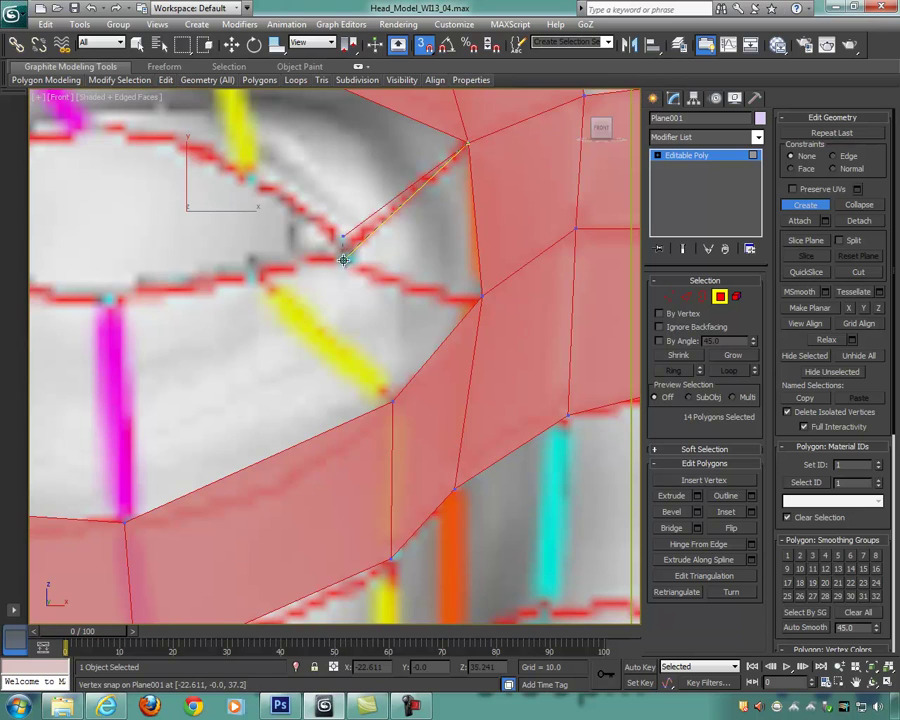
scroll(354, 262, "up", 6)
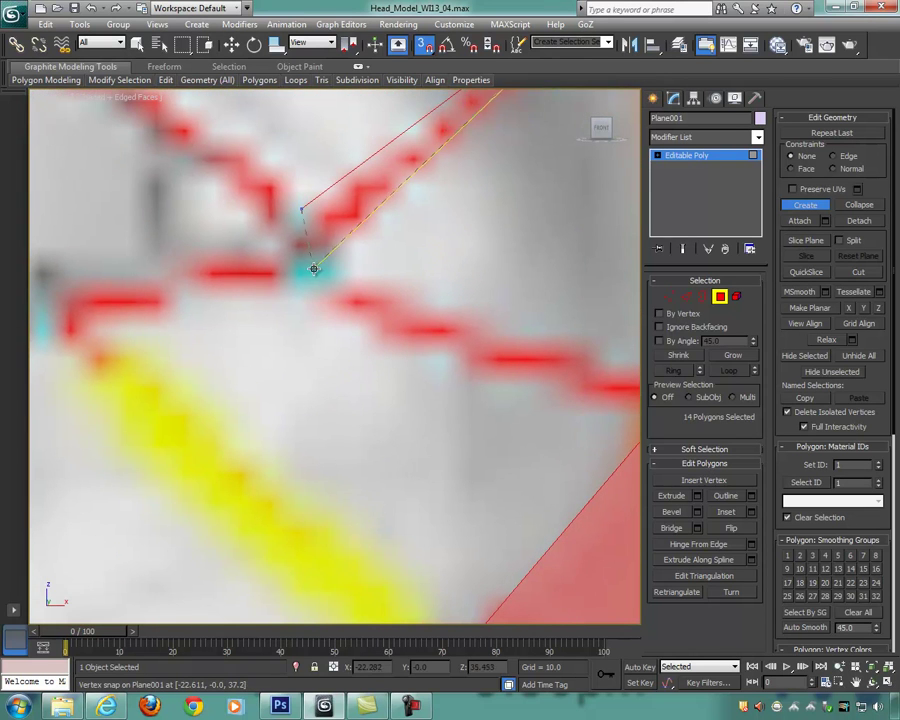
scroll(310, 278, "down", 5)
left_click(474, 359)
left_click(455, 146)
middle_click_drag(366, 263, 383, 316)
scroll(382, 324, "down", 4)
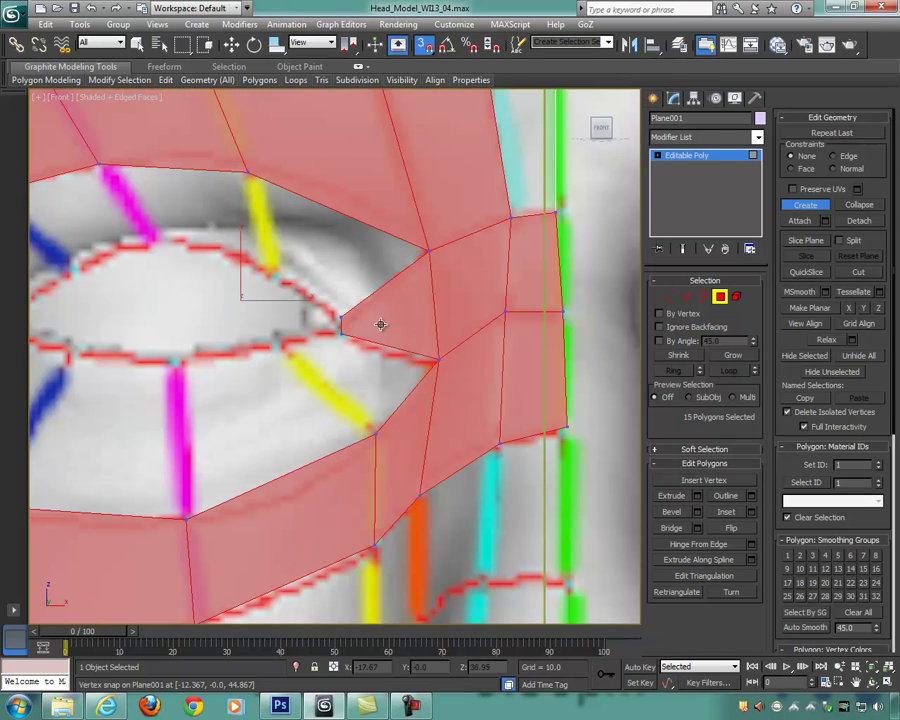
Step: Create two upper eyelid polygons, from the inner corner to the yellow line and from the yellow to the magenta line
scroll(412, 340, "down", 4)
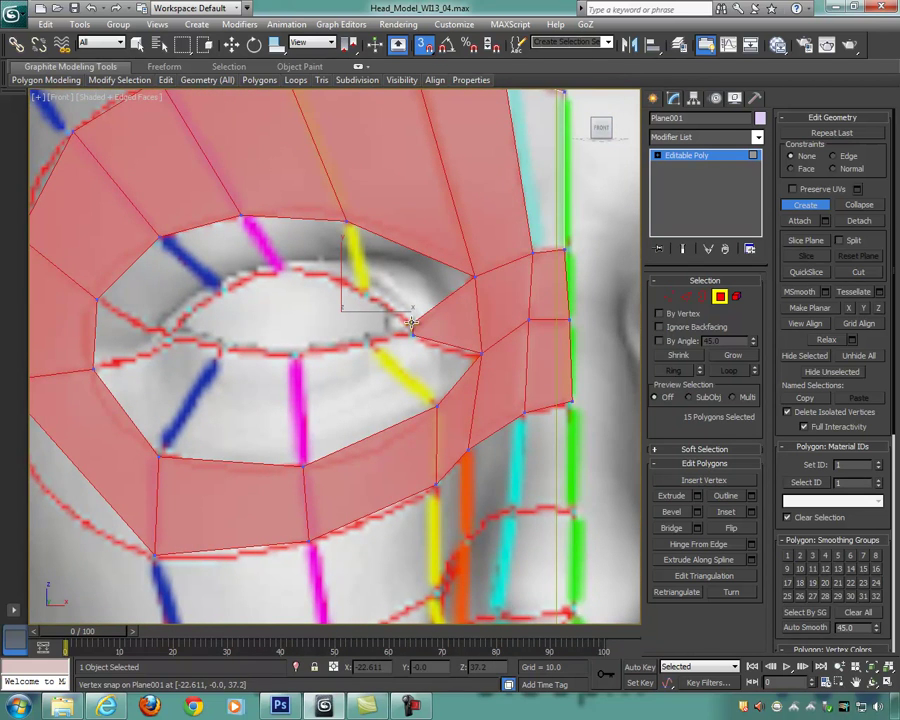
left_click(365, 295, "shift")
left_click(415, 323)
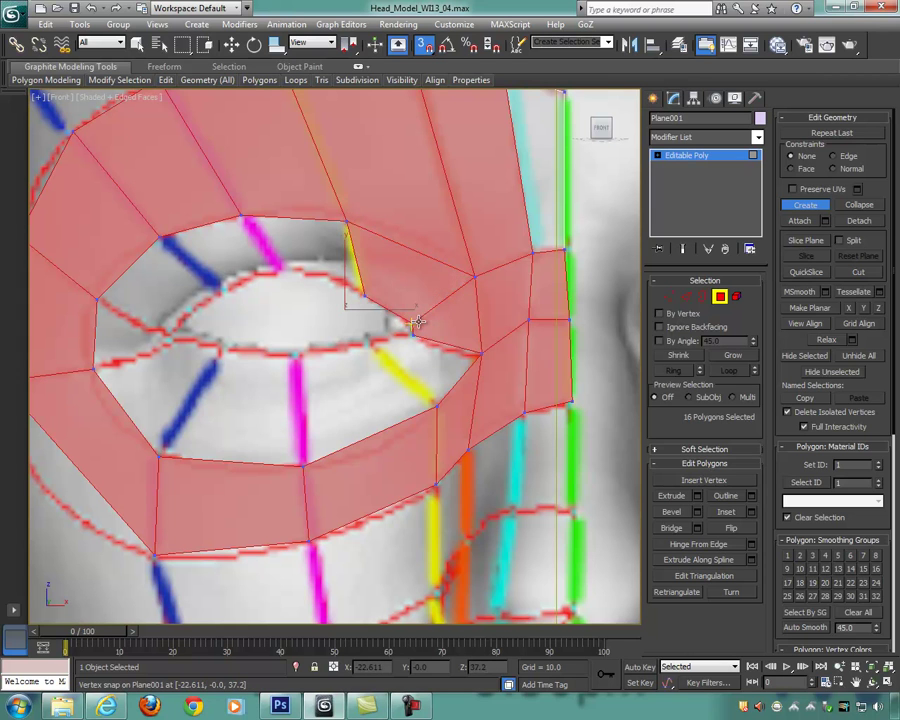
middle_click_drag(417, 321, 444, 327)
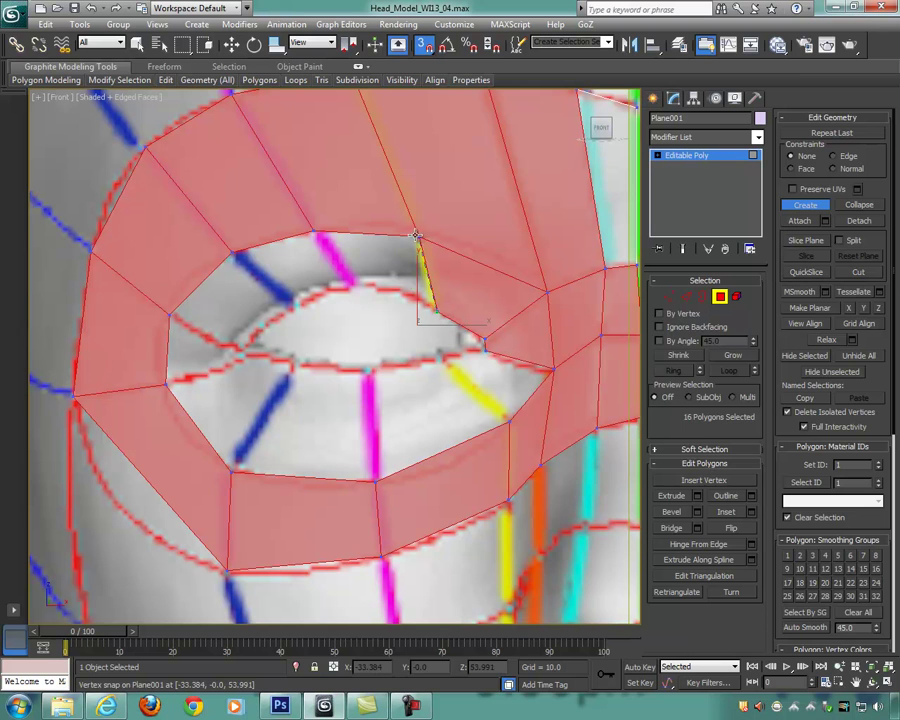
left_click(360, 289)
middle_click_drag(360, 289, 418, 272)
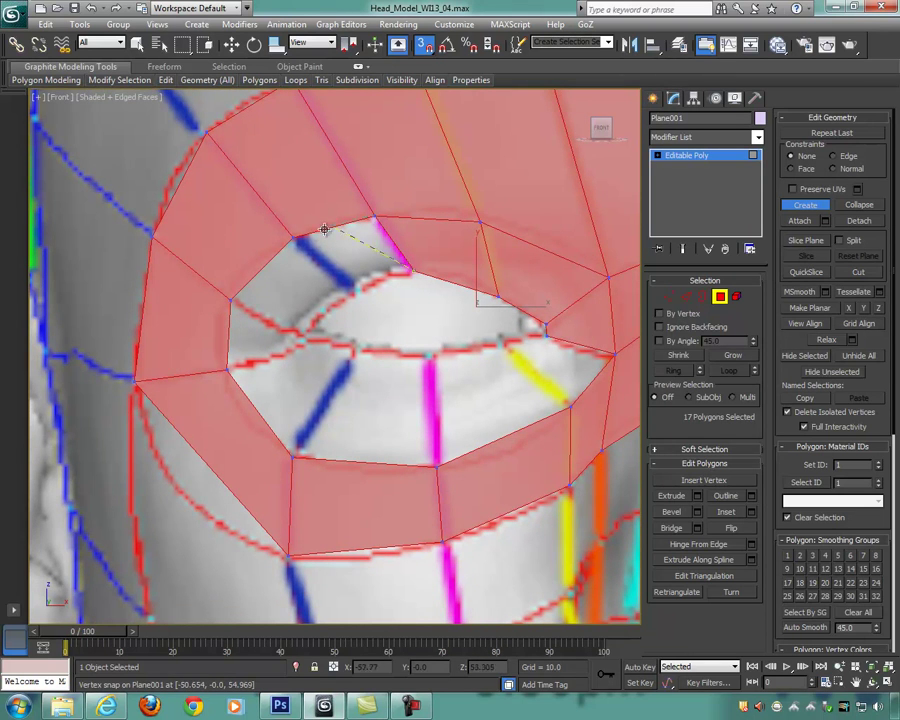
Step: Create two more upper eyelid polygons, from the magenta to the dark blue line and from there to the eye's outer corner
left_click(413, 269)
middle_click_drag(385, 345, 455, 290)
left_click(425, 241)
left_click(365, 186)
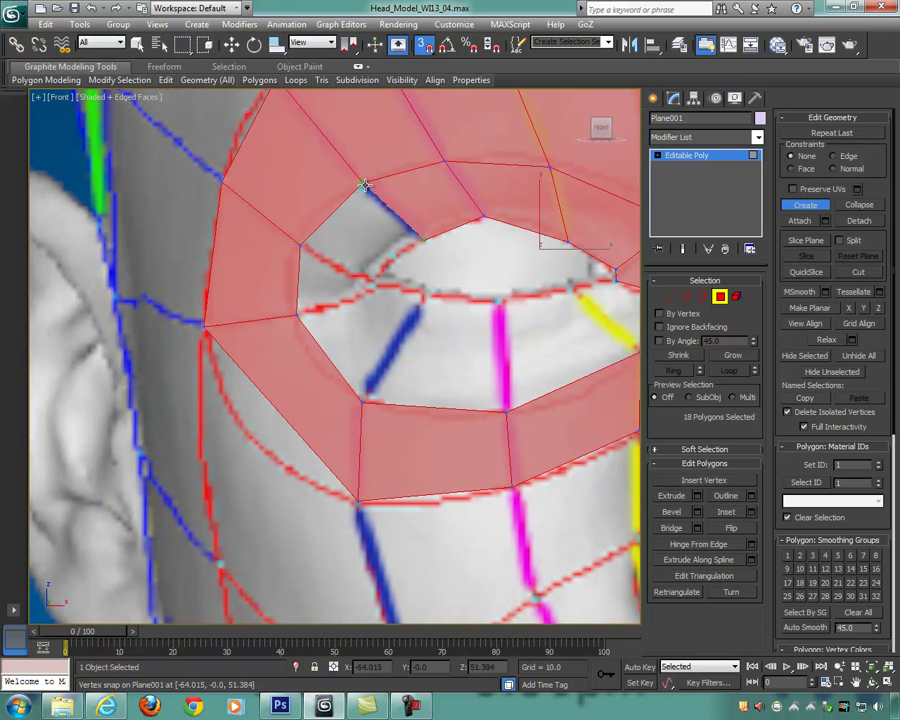
left_click(300, 245)
left_click(375, 276, "shift")
left_click(425, 241)
Step: Create a four-sided polygon with a short inner edge filling the eye's outer corner
scroll(375, 316, "up", 4)
middle_click_drag(375, 316, 377, 286)
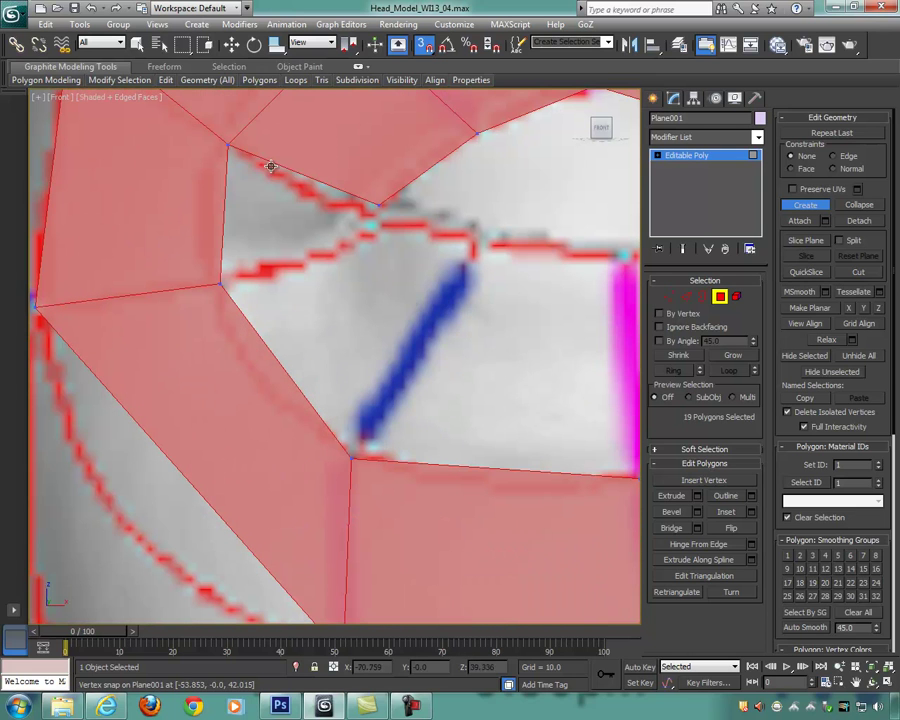
left_click(229, 147)
right_click(363, 239)
left_click(229, 147)
scroll(379, 220, "up", 6)
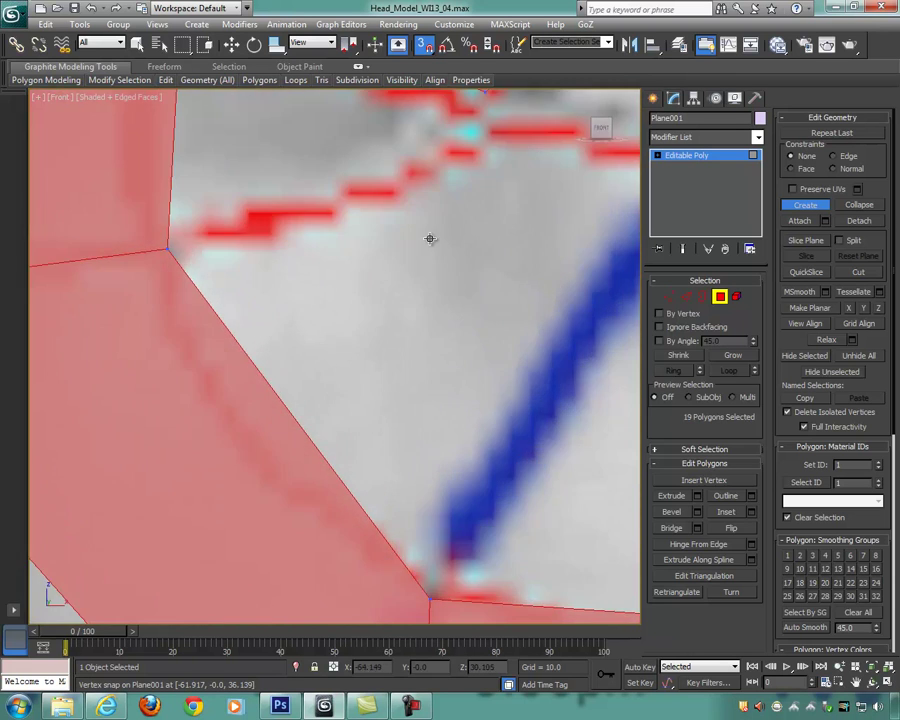
left_click(140, 408)
left_click(463, 298)
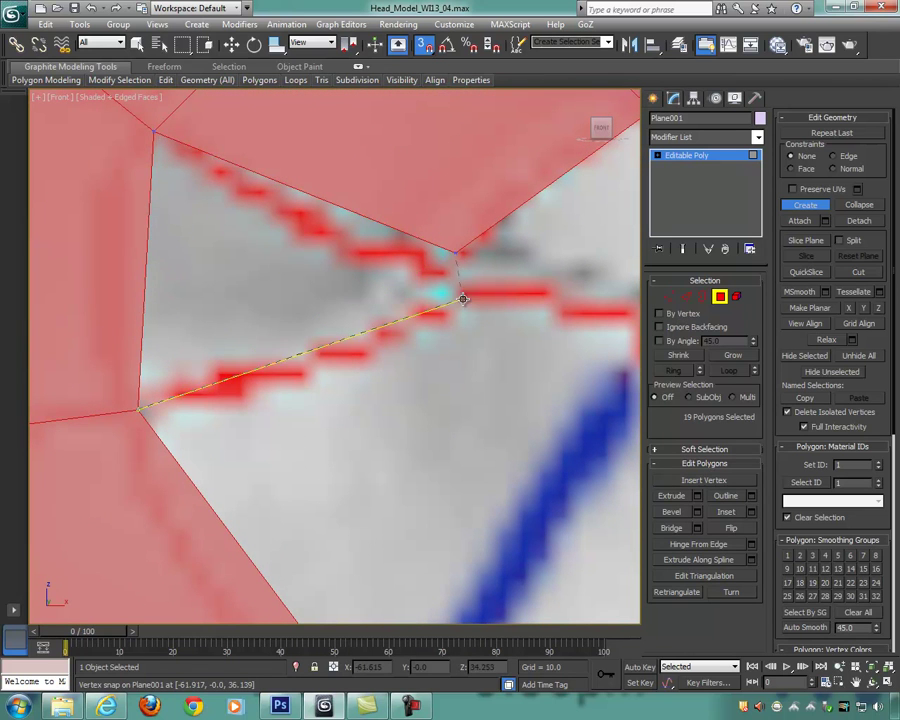
left_click(140, 411)
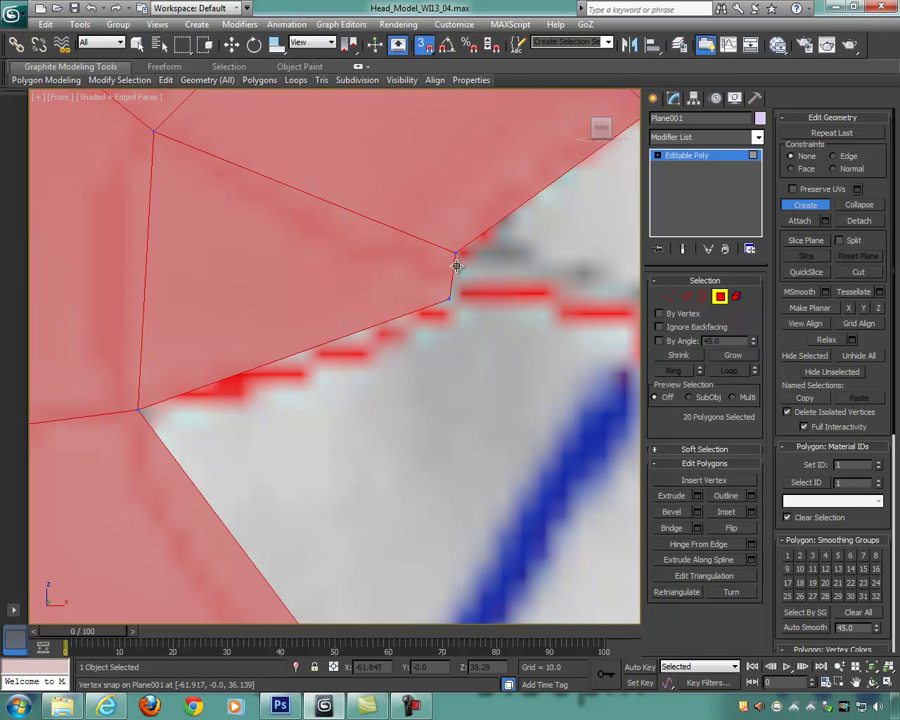
Step: Create two lower eyelid polygons, from the outer corner to the dark blue line and from there to the magenta line
scroll(512, 292, "down", 5)
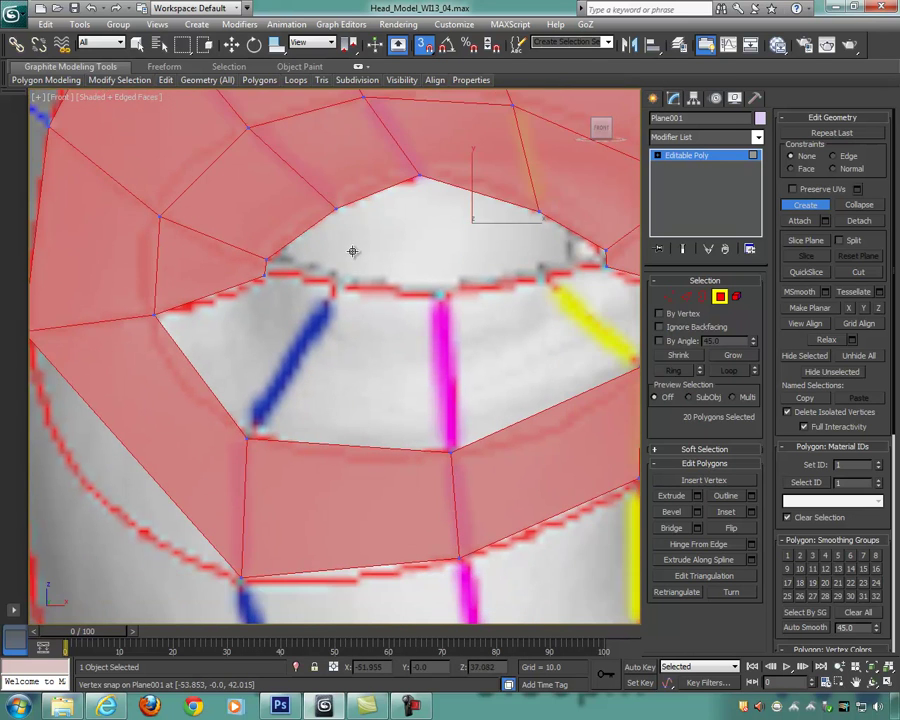
left_click(155, 317)
left_click(265, 275)
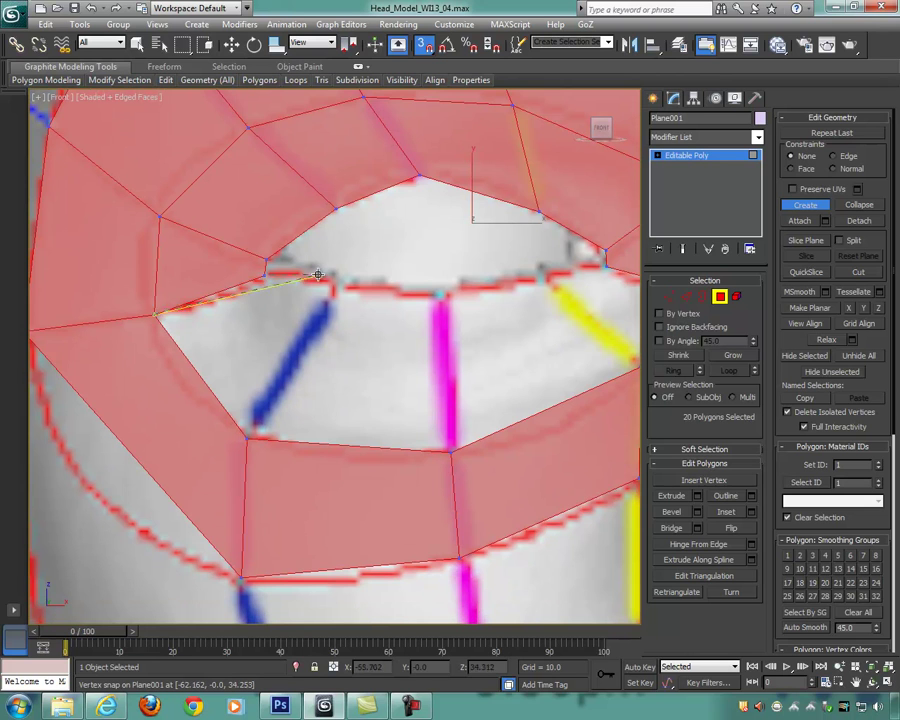
left_click(340, 290)
left_click(248, 438)
left_click(155, 317)
middle_click_drag(374, 347, 298, 345)
left_click(366, 293)
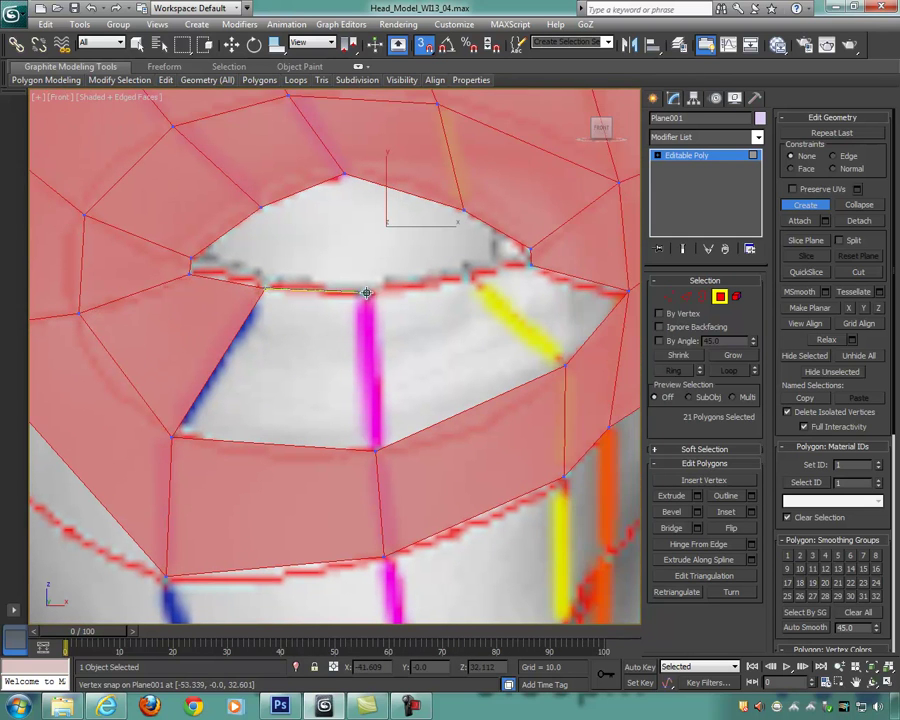
left_click(376, 446)
left_click(177, 432)
Step: Close the lower eyelid with two polygons, from the magenta to the yellow line and from there to the inner corner
middle_click_drag(378, 321, 316, 330)
left_click(295, 311)
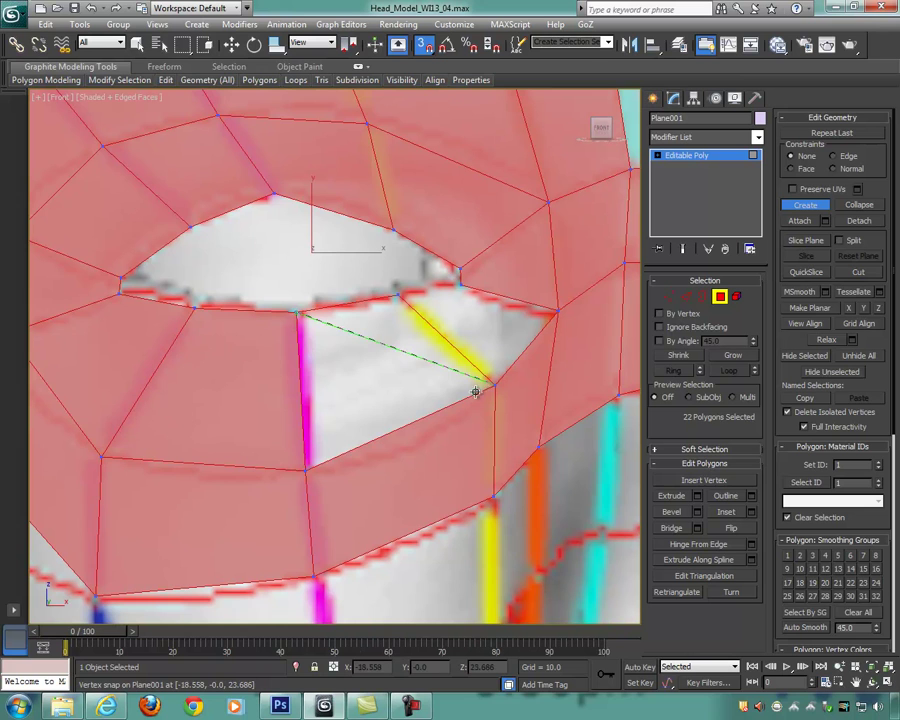
left_click(305, 467)
left_click(290, 321)
middle_click_drag(386, 336, 308, 368)
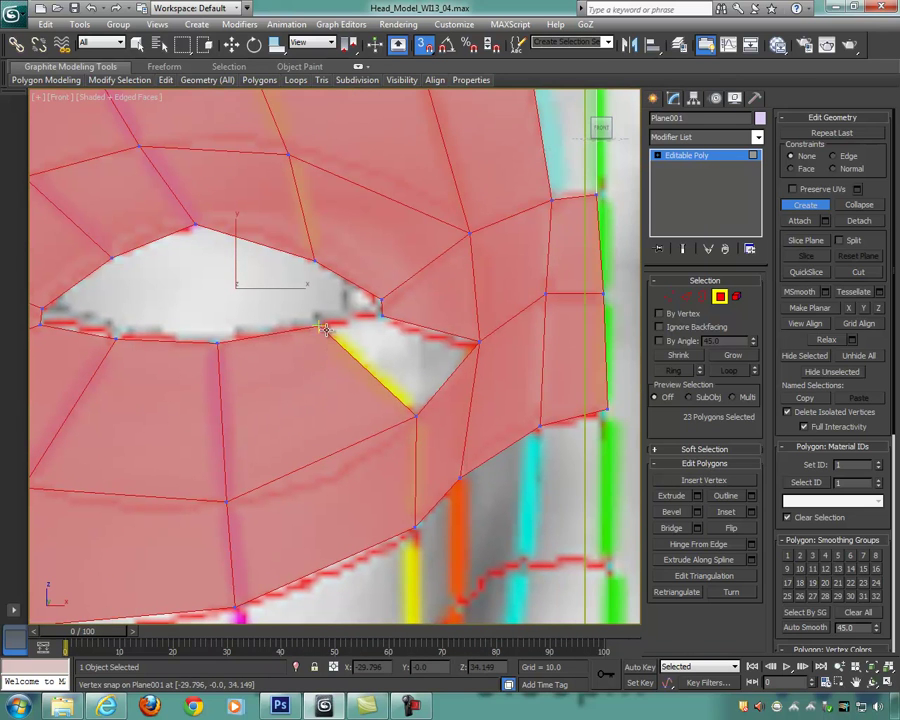
left_click(316, 324)
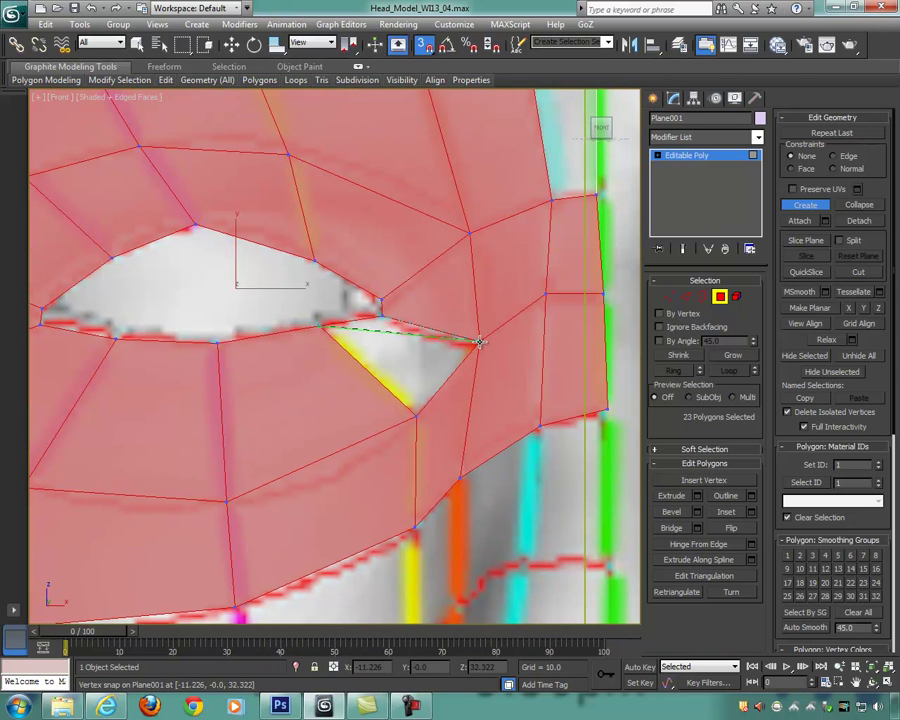
left_click(321, 327)
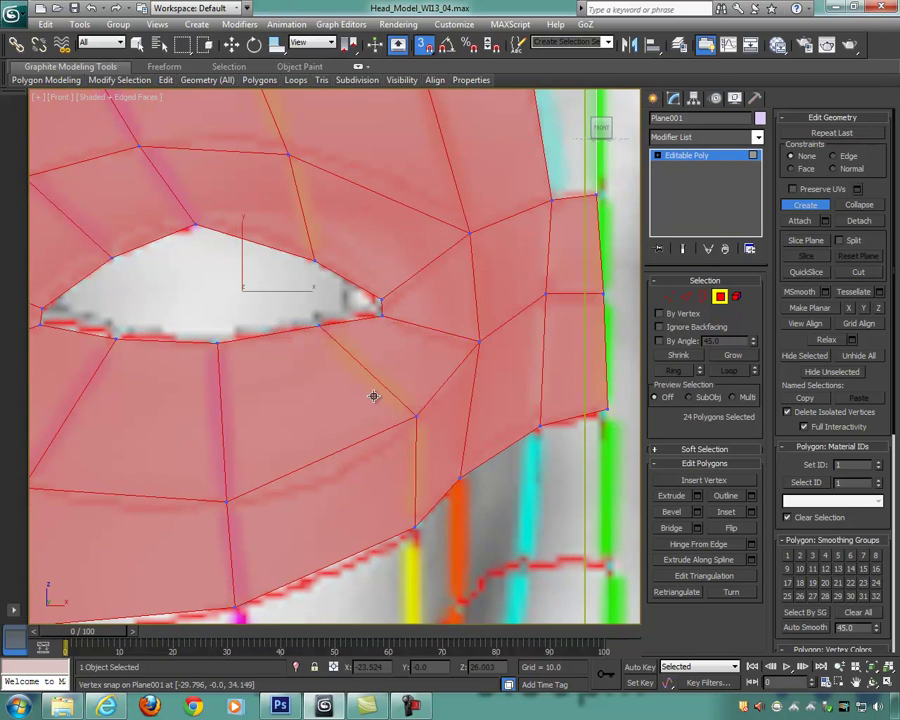
Step: Examine the eye area's polygon layout and the guide lines continuing over the nose, cheek and mouth
scroll(398, 346, "down", 6)
middle_click_drag(383, 364, 396, 360)
scroll(396, 360, "up", 4)
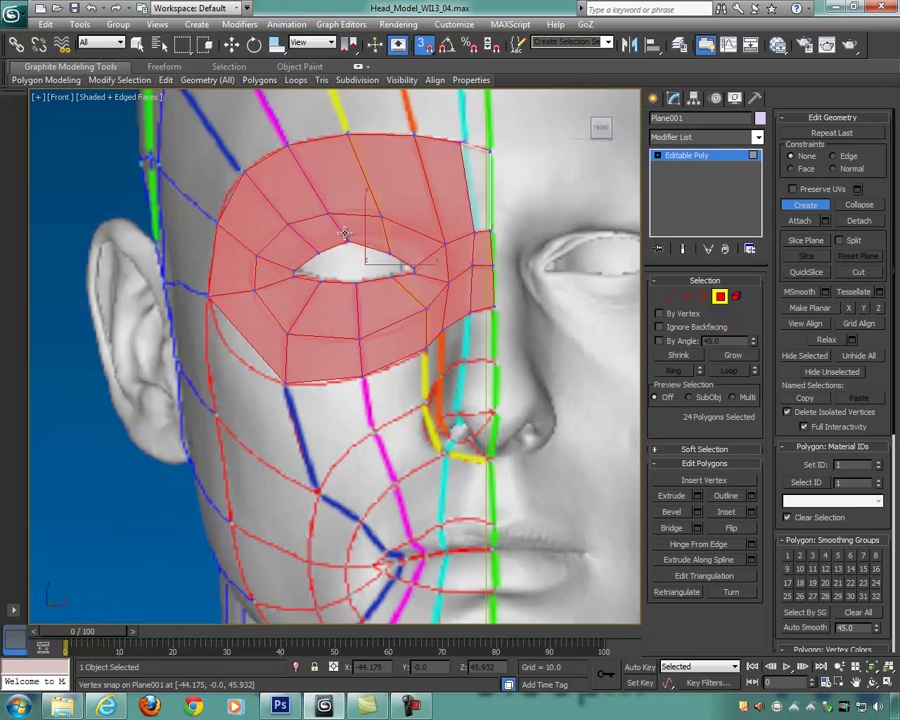
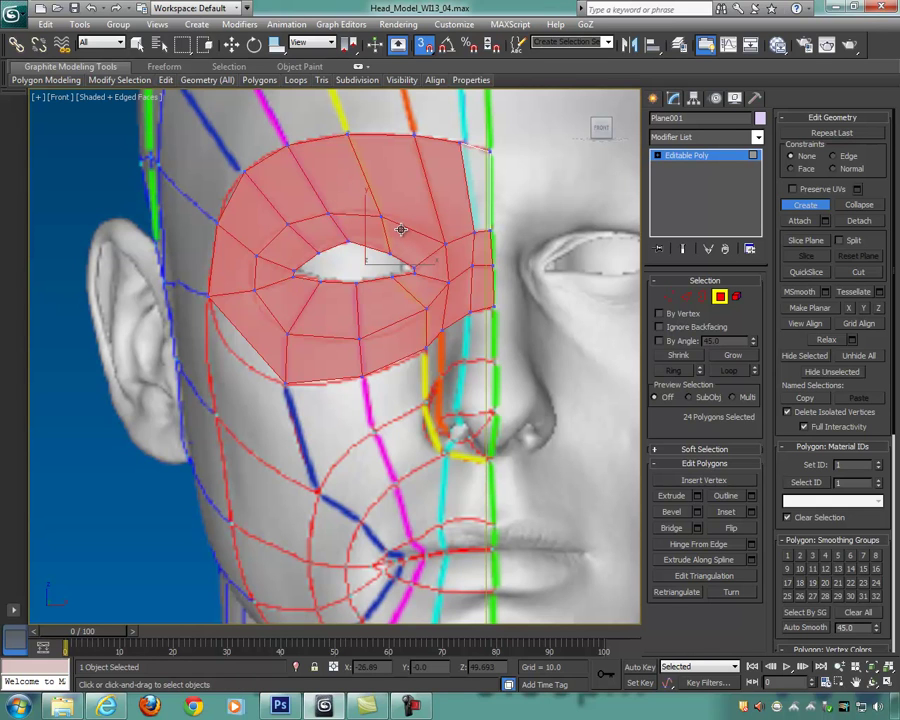
middle_click_drag(408, 271, 406, 251)
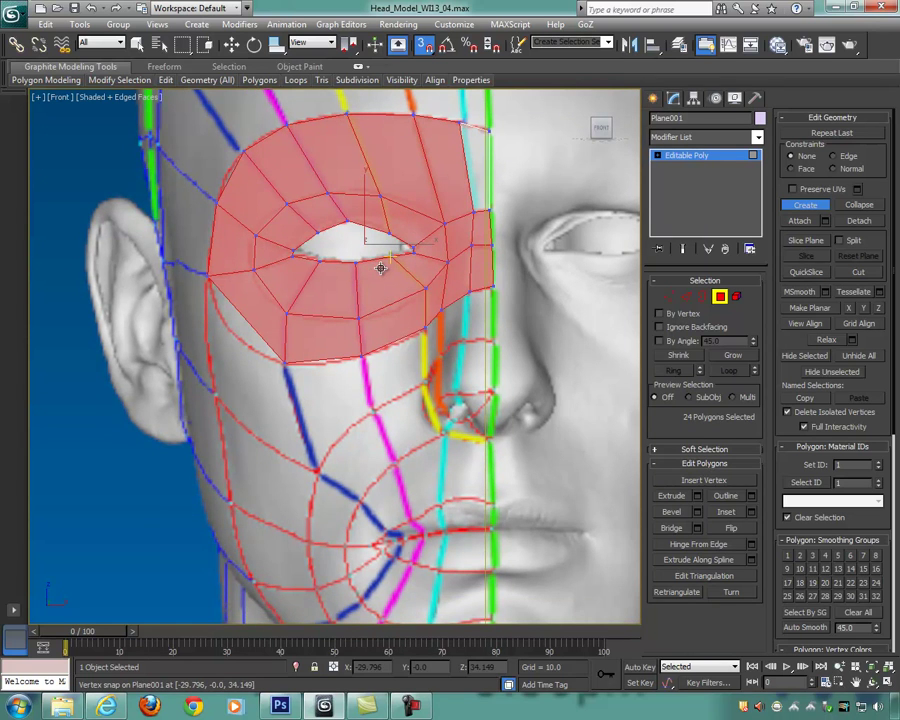
middle_click_drag(373, 291, 378, 255)
scroll(376, 303, "up", 1)
scroll(430, 301, "down", 2)
scroll(369, 299, "up", 2)
scroll(357, 434, "down", 2)
scroll(376, 250, "up", 4)
middle_click_drag(438, 282, 407, 347)
scroll(445, 265, "down", 3)
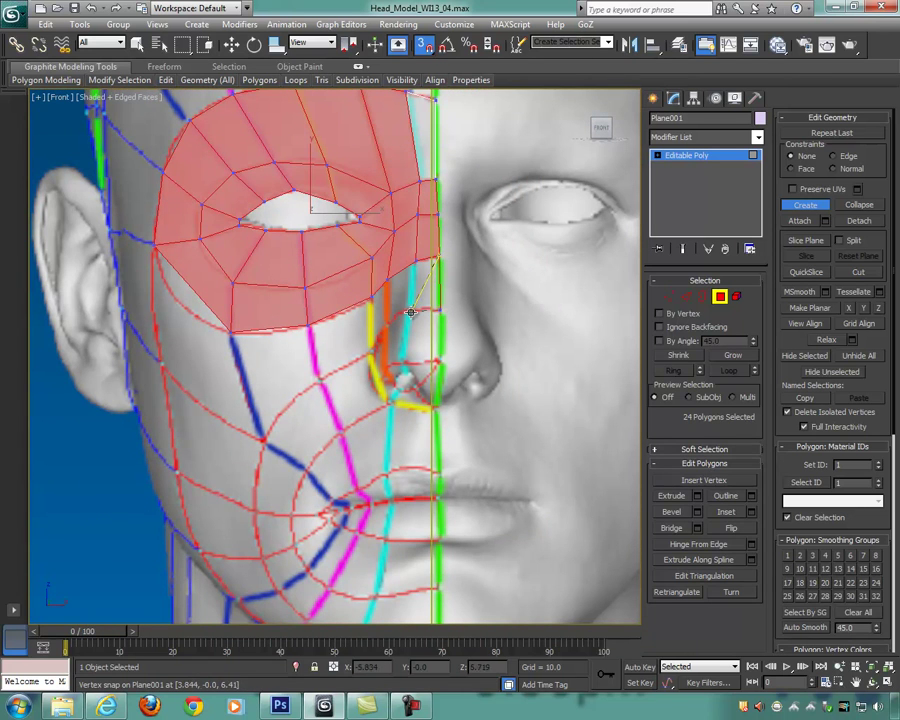
Step: Create two polygons down the nose below the bridge, between the green and cyan lines and the cyan and orange lines
left_click(441, 255)
middle_click_drag(441, 257, 382, 297)
scroll(488, 270, "up", 4)
left_click(502, 308)
left_click(455, 337)
left_click(456, 246)
left_click(510, 209)
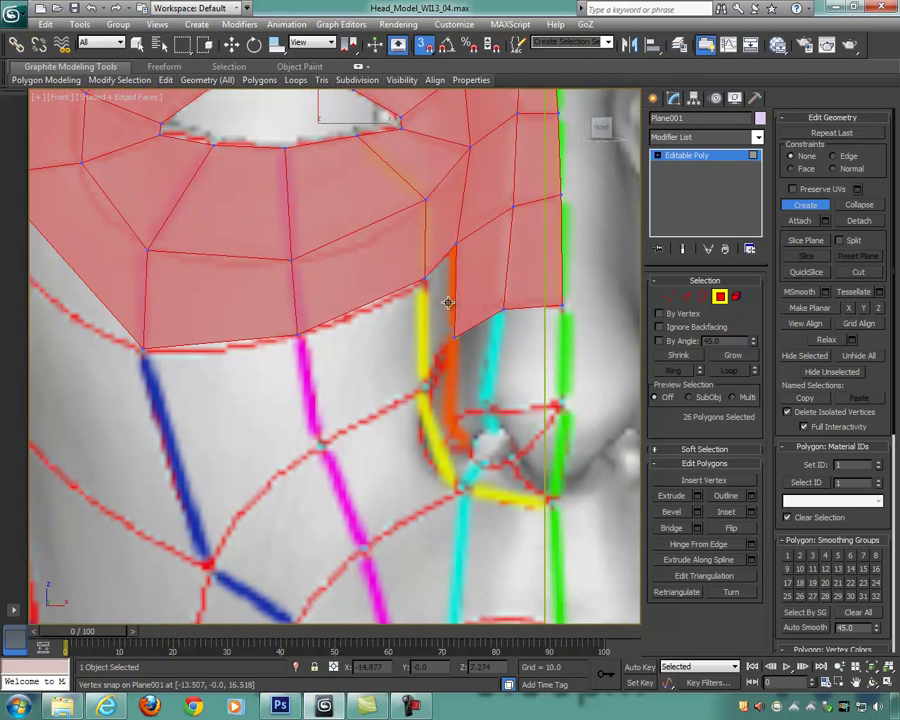
Step: Create a polygon beside the nose between the orange and yellow lines and a cheek polygon between the yellow and magenta lines
middle_click_drag(434, 326, 396, 272)
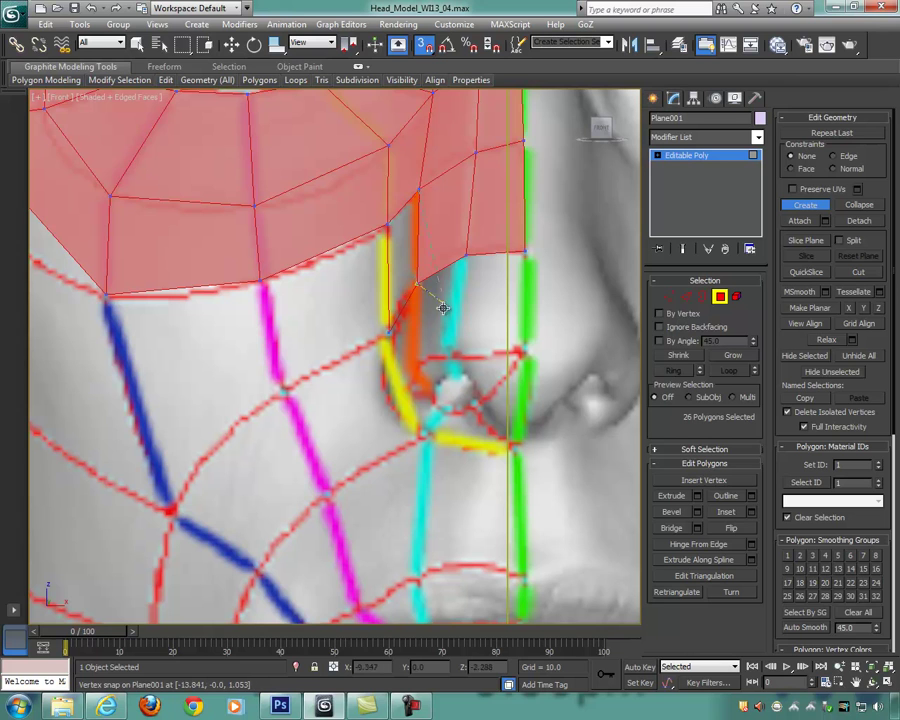
left_click(422, 283)
middle_click_drag(413, 337, 452, 271)
left_click(428, 266)
left_click(319, 324)
left_click(300, 213)
left_click(425, 158)
left_click(425, 254)
Step: Create a cheek polygon below the eye ring between the magenta and dark blue lines
middle_click_drag(320, 324, 368, 274)
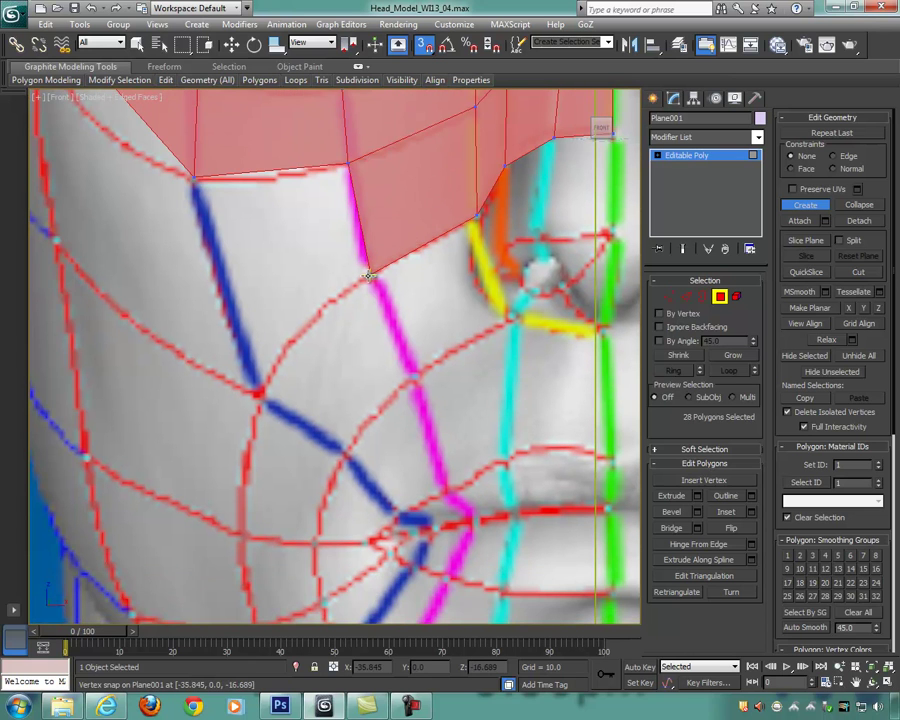
left_click(194, 180)
left_click(260, 398)
left_click(370, 272)
Step: Create a cheek polygon from the dark blue line to the red contour at the side of the face
scroll(376, 277, "down", 5)
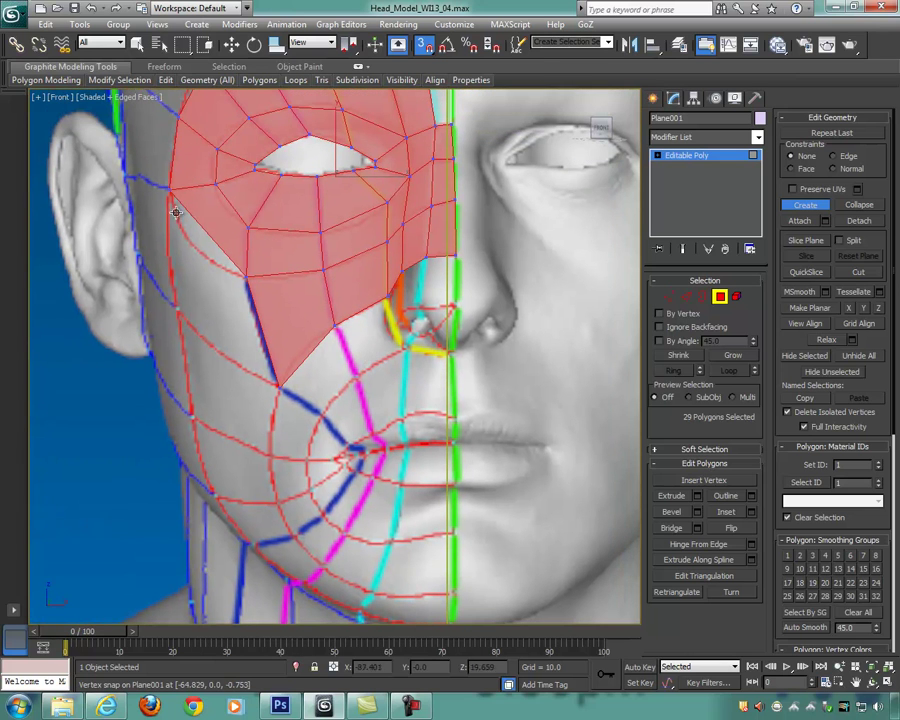
left_click(171, 193)
left_click(274, 387)
left_click(177, 310)
left_click(171, 193)
Step: Create two stacked polygons down the outer cheek to the jaw, following the red guide contours beside the mouth
middle_click_drag(271, 418, 277, 311)
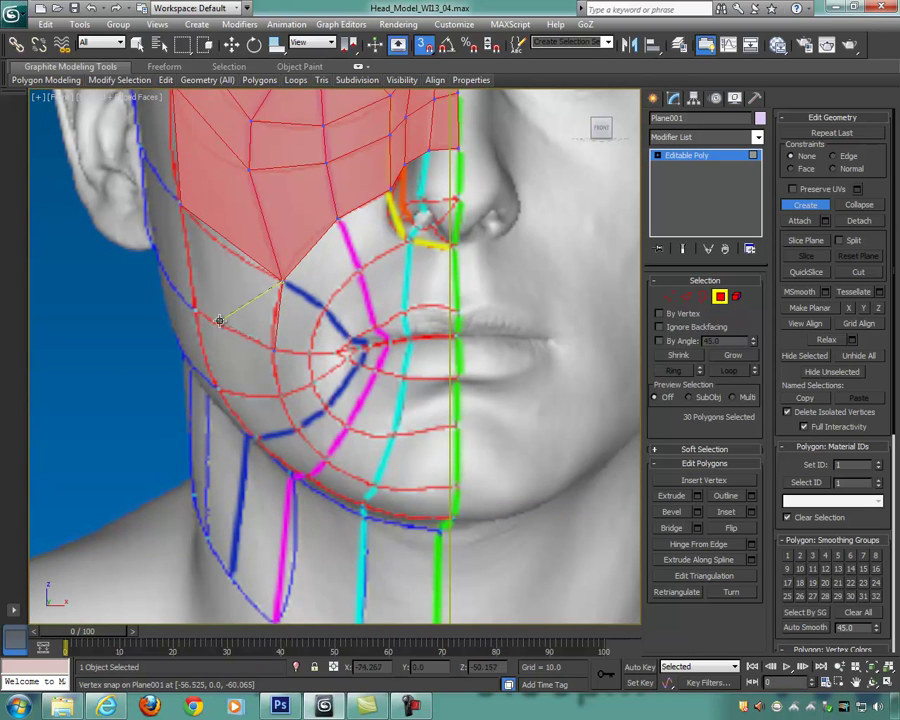
left_click(183, 207)
left_click(283, 281)
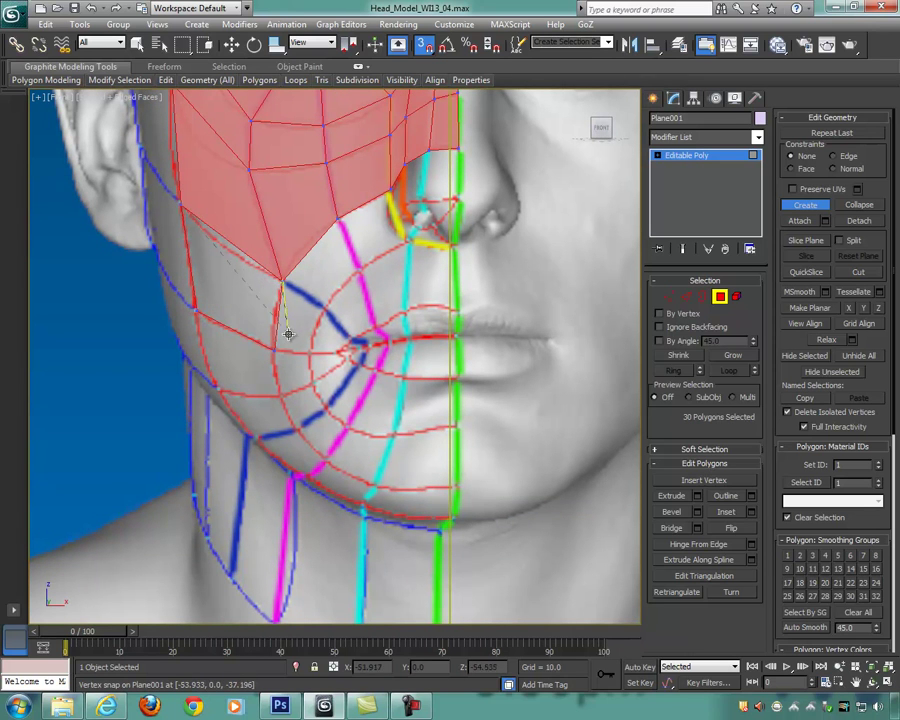
middle_click_drag(319, 350, 305, 253)
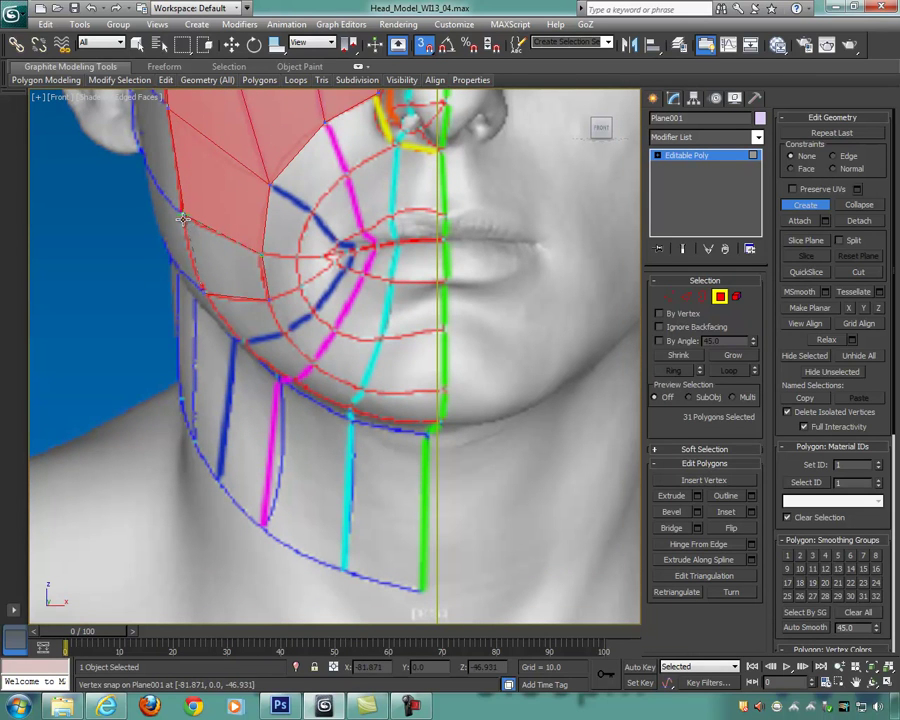
left_click(257, 254)
Step: Create a jaw polygon extending the outer cheek strip down to the dark blue line
middle_click_drag(300, 315, 287, 237)
scroll(286, 237, "up", 2)
middle_click_drag(247, 189, 251, 253)
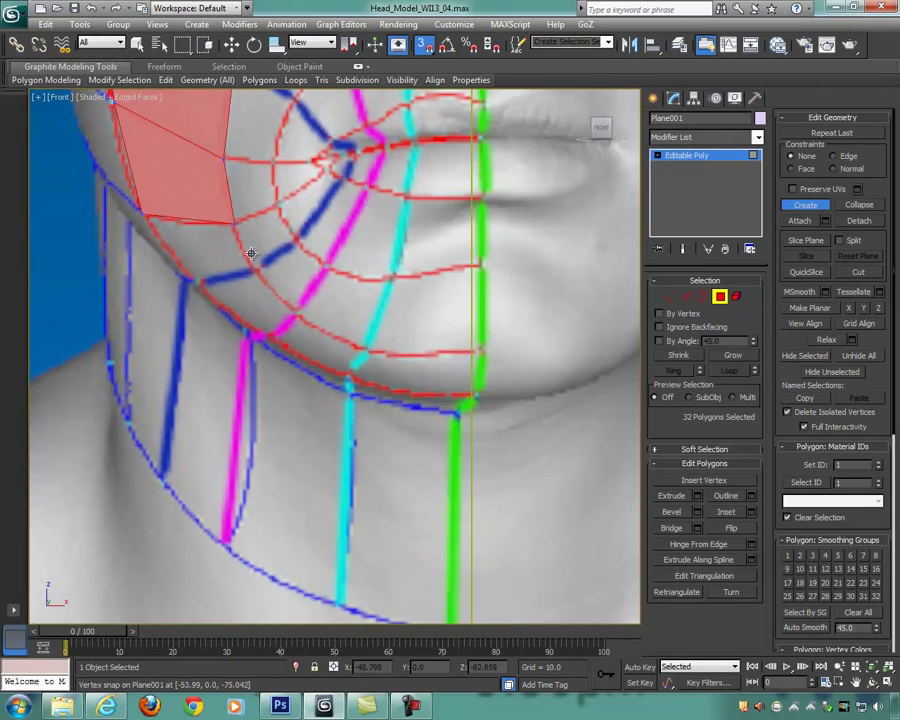
left_click(251, 264)
left_click(197, 278)
left_click(258, 268)
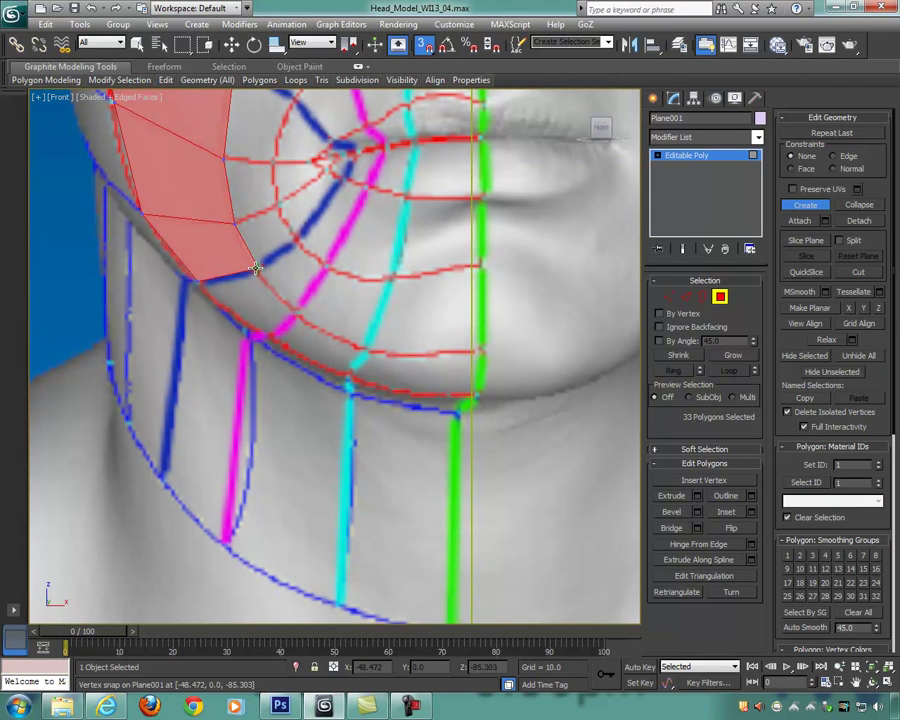
Step: Create the adjoining jaw polygon between the dark blue and magenta lines
middle_click_drag(278, 278, 235, 250)
left_click(254, 285)
left_click(224, 307)
left_click(156, 252)
left_click(213, 243)
middle_click_drag(292, 274, 235, 256)
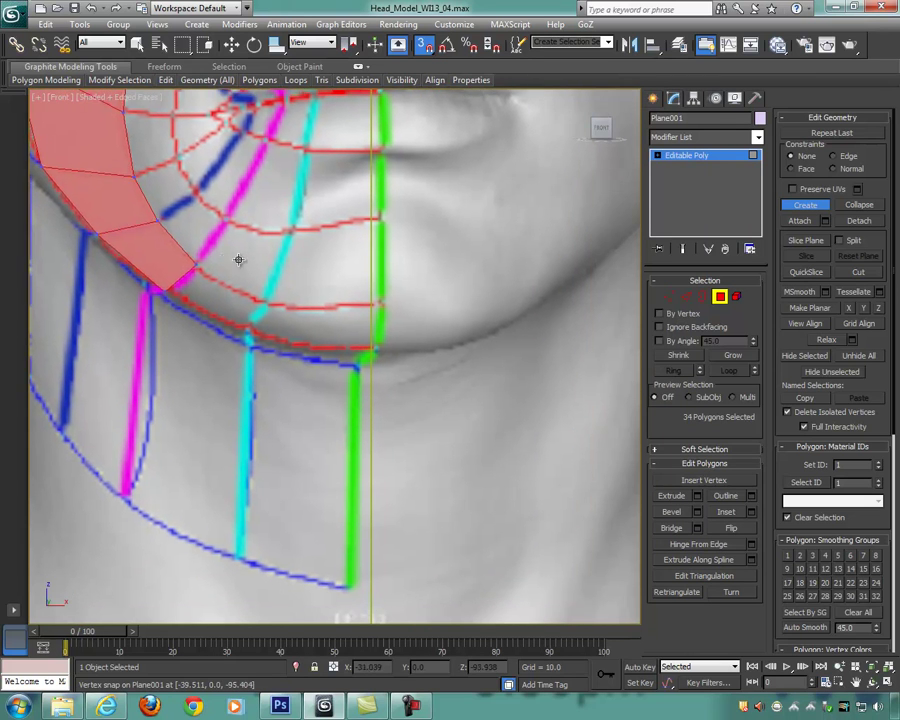
Step: Create two polygons along the jaw and chin, from the magenta line across the cyan line to the green centre line
left_click(248, 327)
middle_click_drag(272, 298, 222, 278)
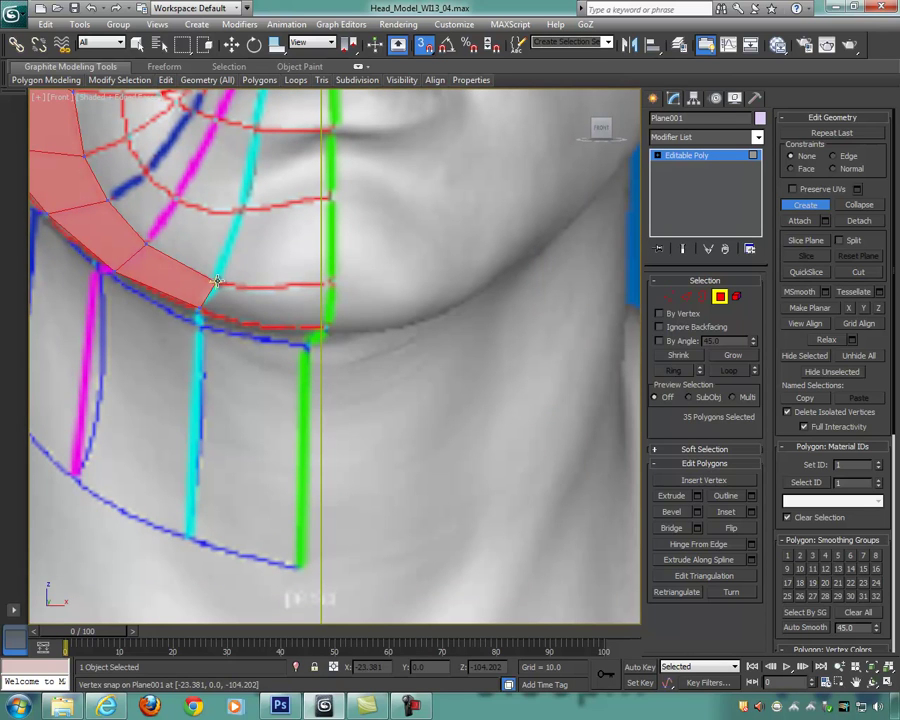
left_click(323, 284)
left_click(324, 326)
left_click(203, 310)
left_click(216, 283)
Step: Create two polygons at the nose tip above the nostril, from the green centre line across the cyan line to the orange line
middle_click_drag(277, 294, 284, 390)
scroll(285, 387, "down", 2)
middle_click_drag(323, 302, 311, 430)
scroll(309, 418, "down", 1)
scroll(320, 283, "up", 2)
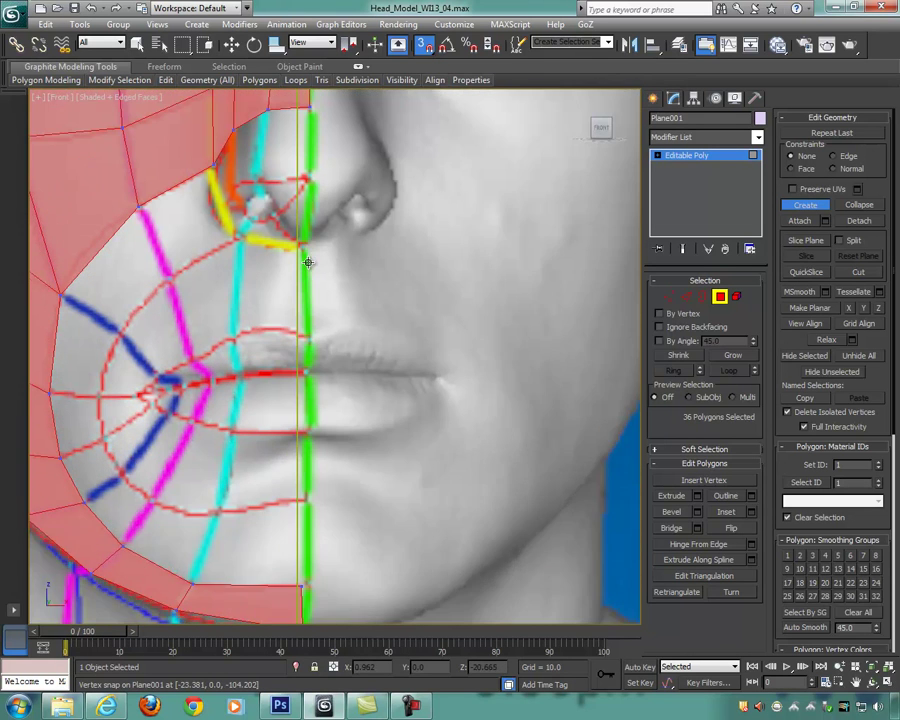
middle_click_drag(310, 261, 443, 341)
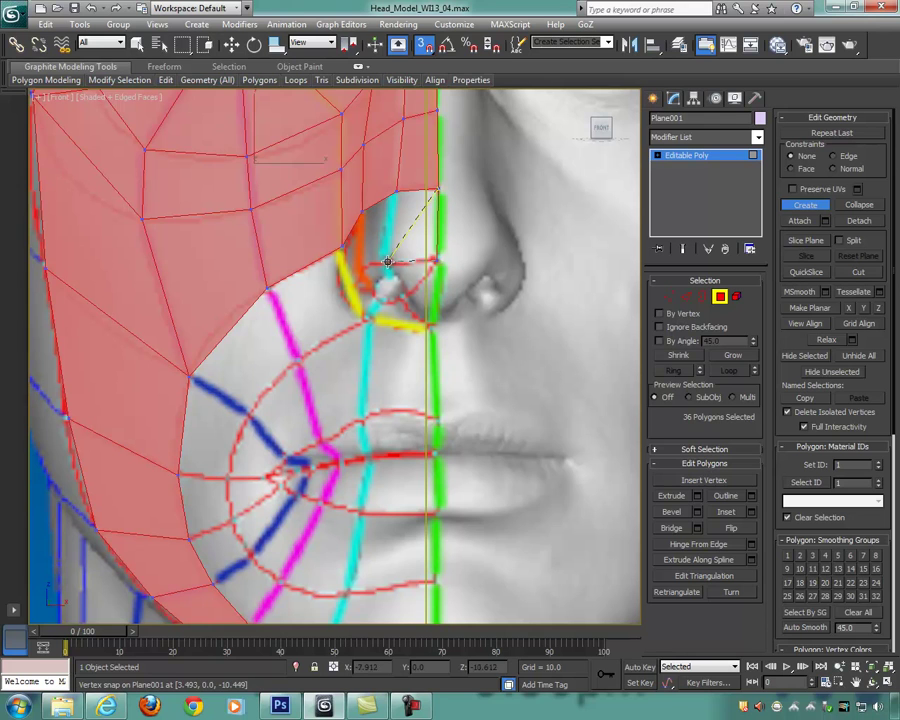
left_click(394, 194)
left_click(438, 189)
middle_click_drag(458, 235, 466, 217)
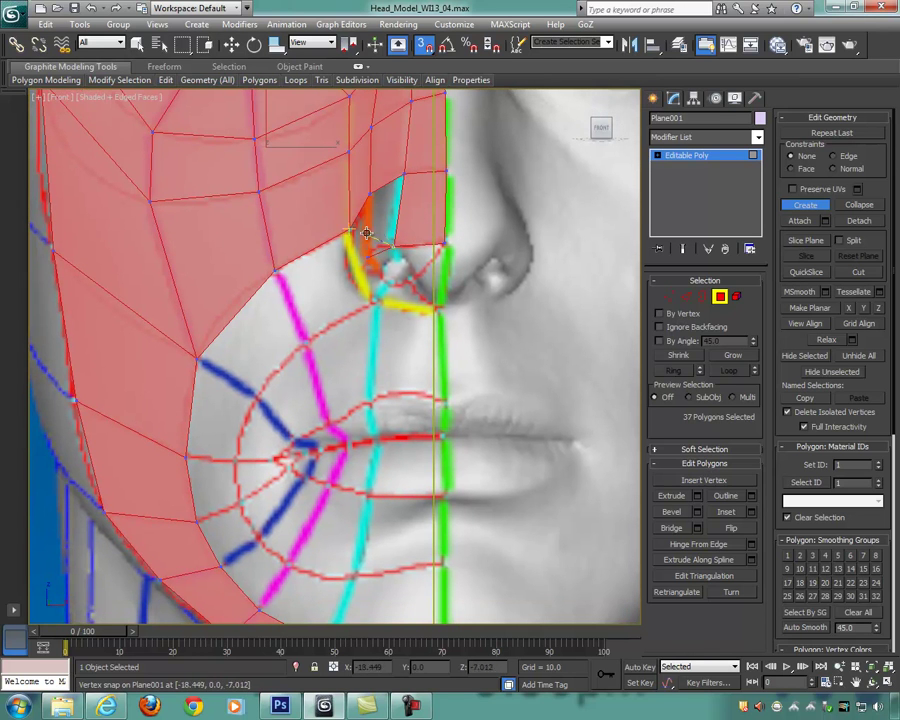
left_click(394, 246)
middle_click_drag(433, 236, 454, 200)
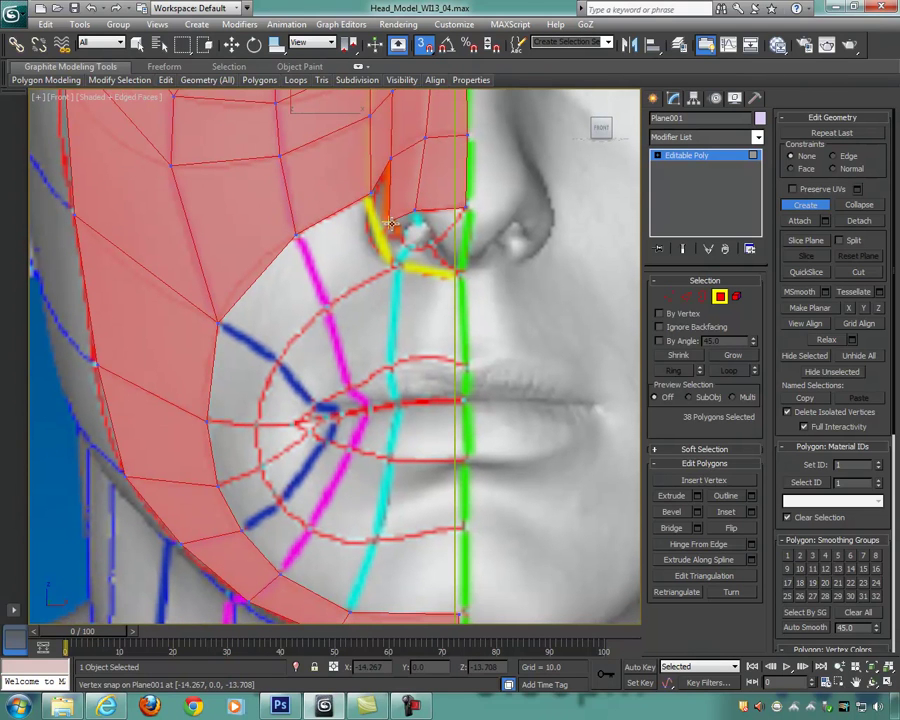
Step: Create a narrow polygon on the nostril wing between the orange and yellow lines
left_click(372, 193)
left_click(387, 268)
left_click(397, 172)
left_click(370, 195)
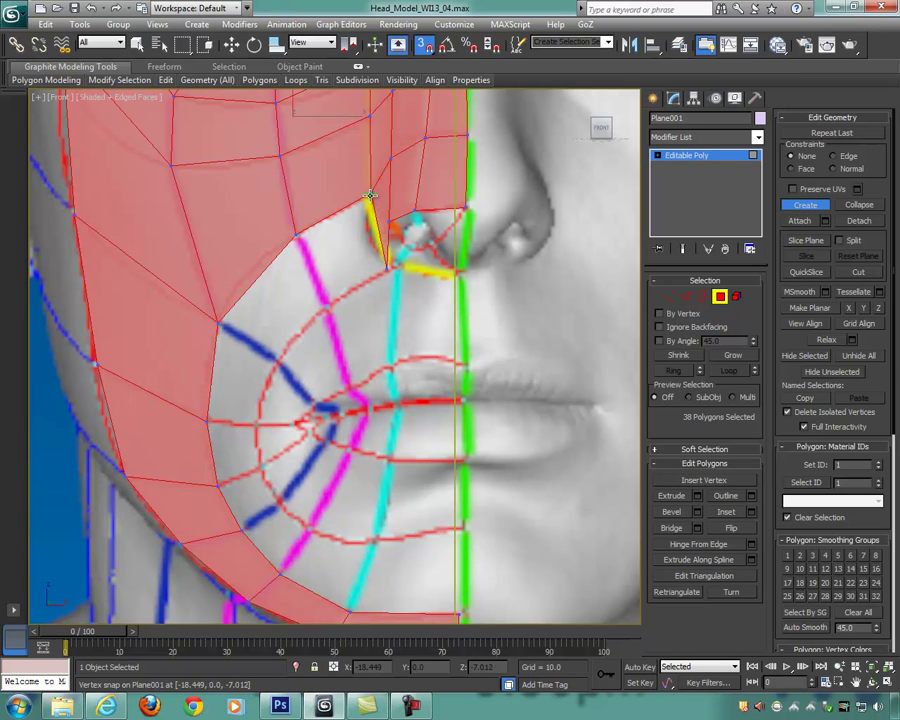
Step: Create two polygons above the mouth, from the nostril wing across the magenta line to the dark blue line
middle_click_drag(362, 270, 337, 250)
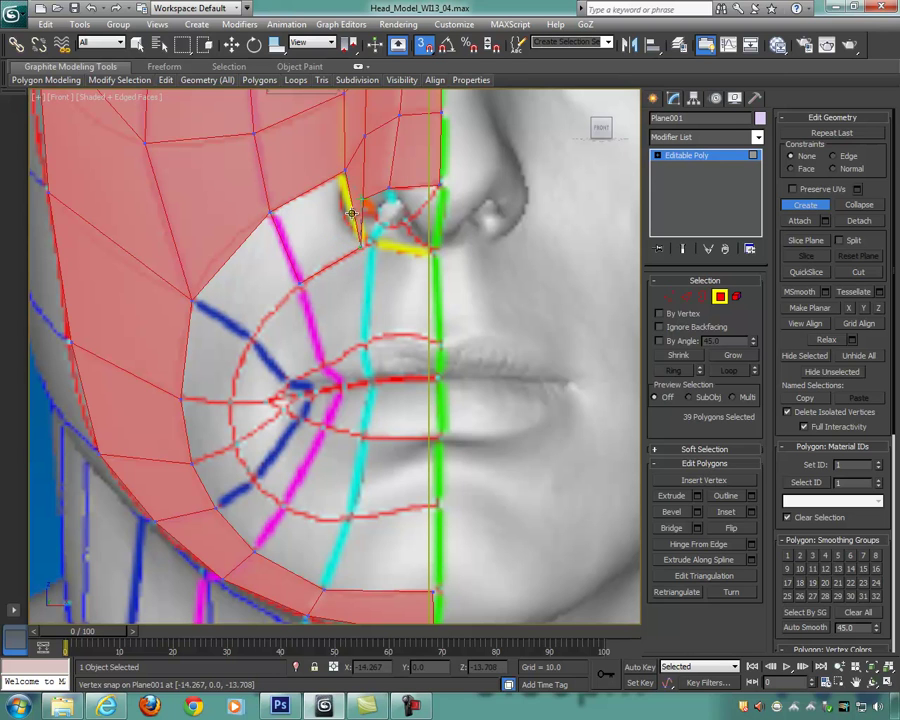
left_click(361, 248)
middle_click_drag(393, 249, 368, 205)
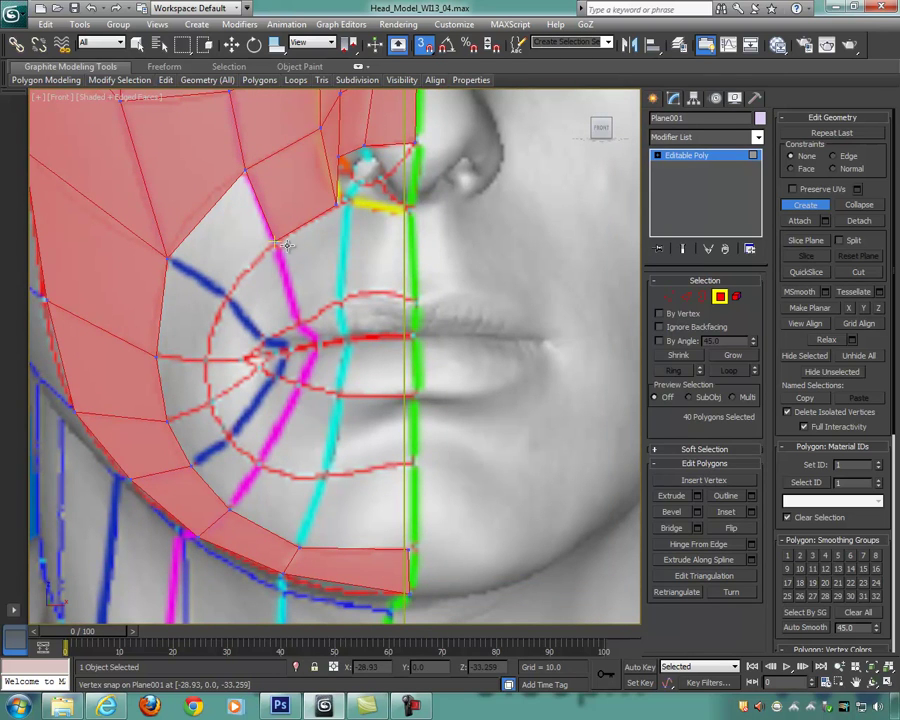
left_click(168, 258)
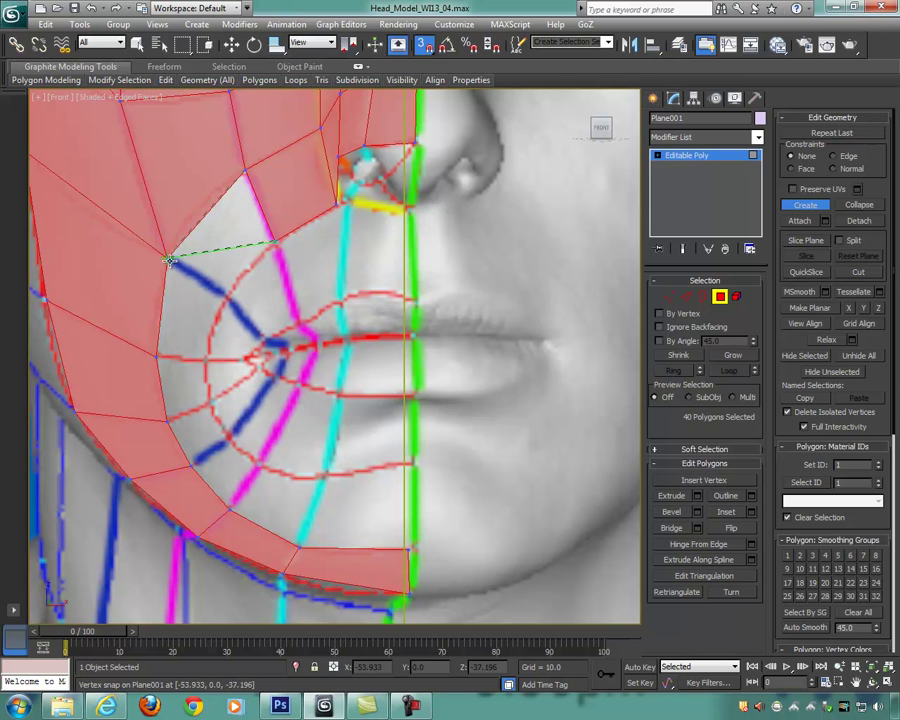
left_click(229, 297, "shift")
left_click(275, 241)
middle_click_drag(316, 300, 380, 225)
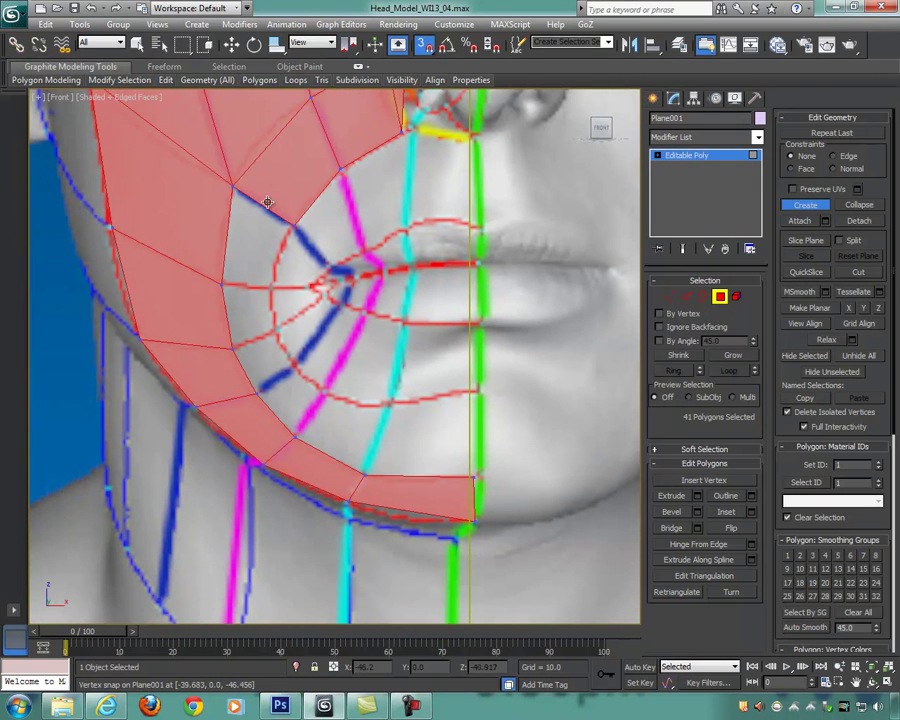
Step: Create two polygons beside the mouth corner, continuing the inner ring from the upper dark blue line to the lower red contour
left_click(272, 288, "shift")
left_click(223, 285)
left_click(234, 187)
middle_click_drag(299, 279, 201, 218)
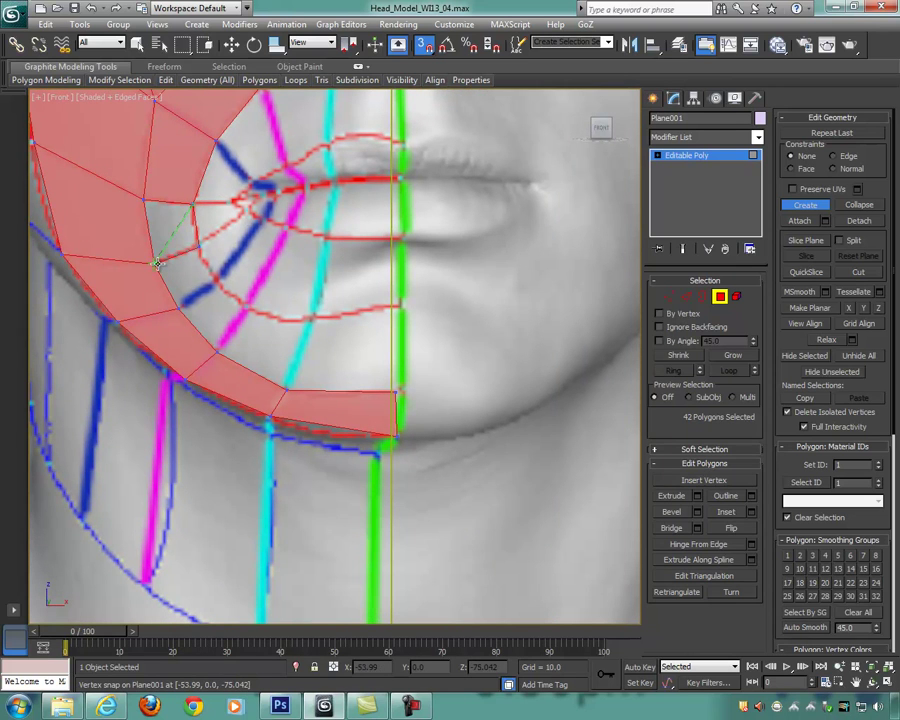
left_click(193, 203)
middle_click_drag(238, 271, 267, 220)
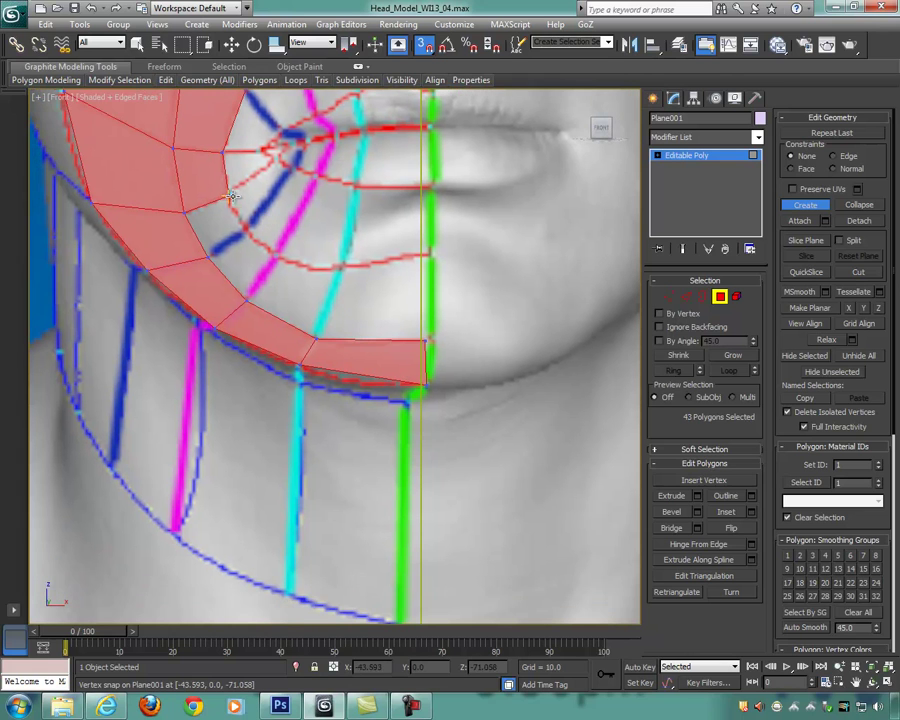
Step: Create two polygons below the mouth corner, from the lower red contour across the dark blue line to the magenta line
left_click(185, 213)
left_click(230, 197)
middle_click_drag(275, 240, 222, 218)
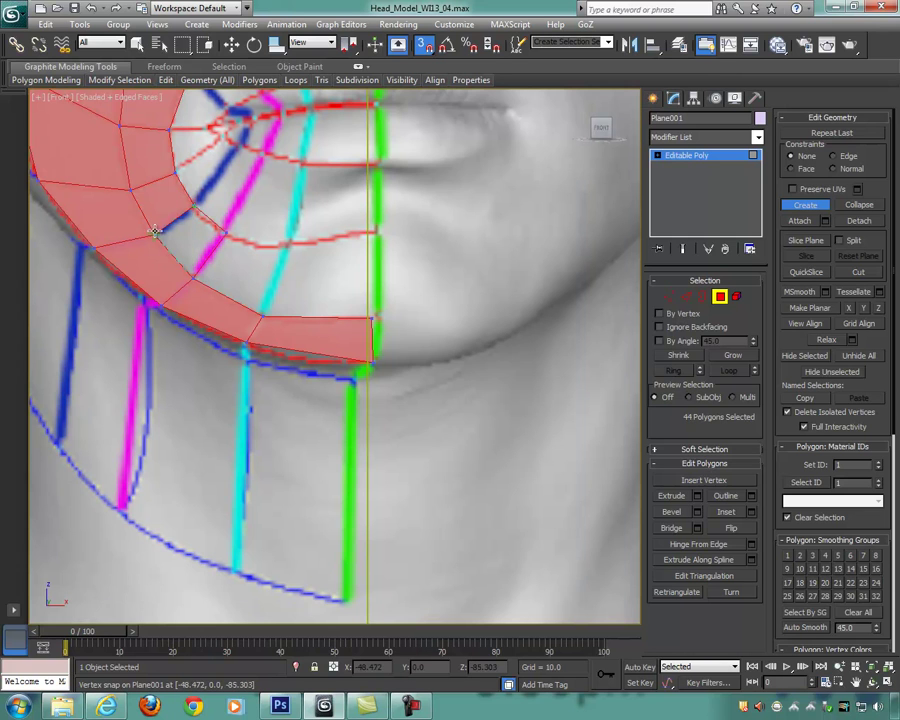
left_click(200, 205, "ctrl")
middle_click_drag(227, 227, 205, 230)
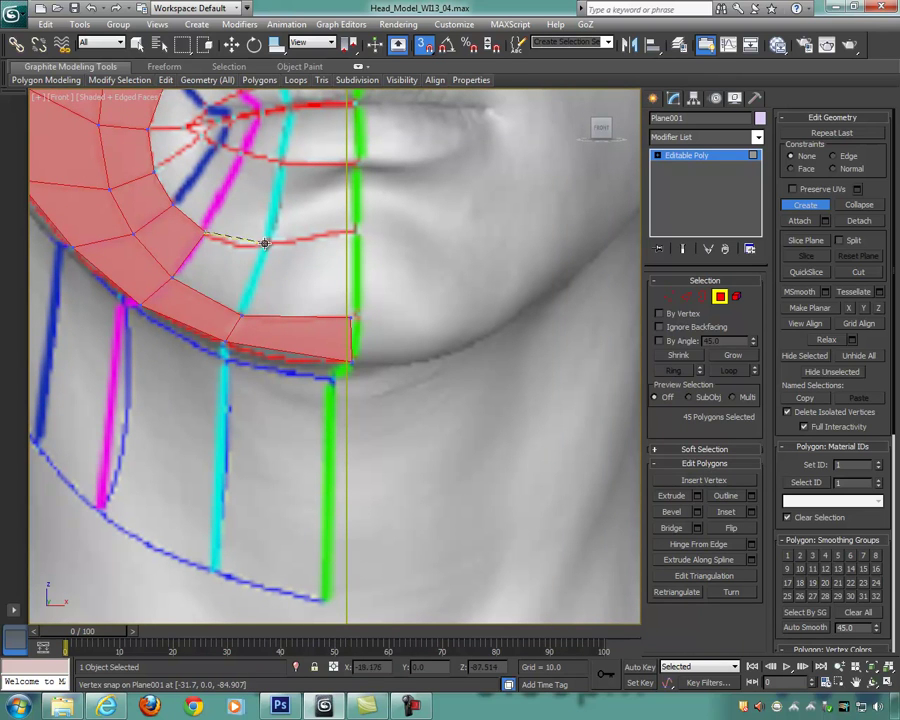
Step: Create two chin polygons below the lower lip, from the magenta line across the cyan line to the green centre line
left_click(174, 277, "ctrl")
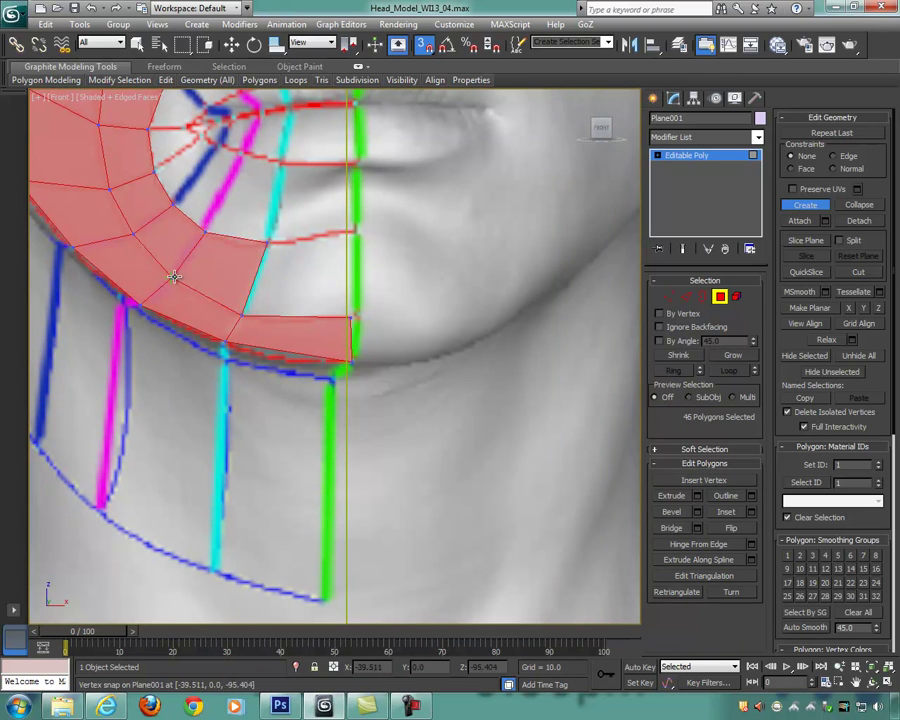
middle_click_drag(340, 263, 315, 289)
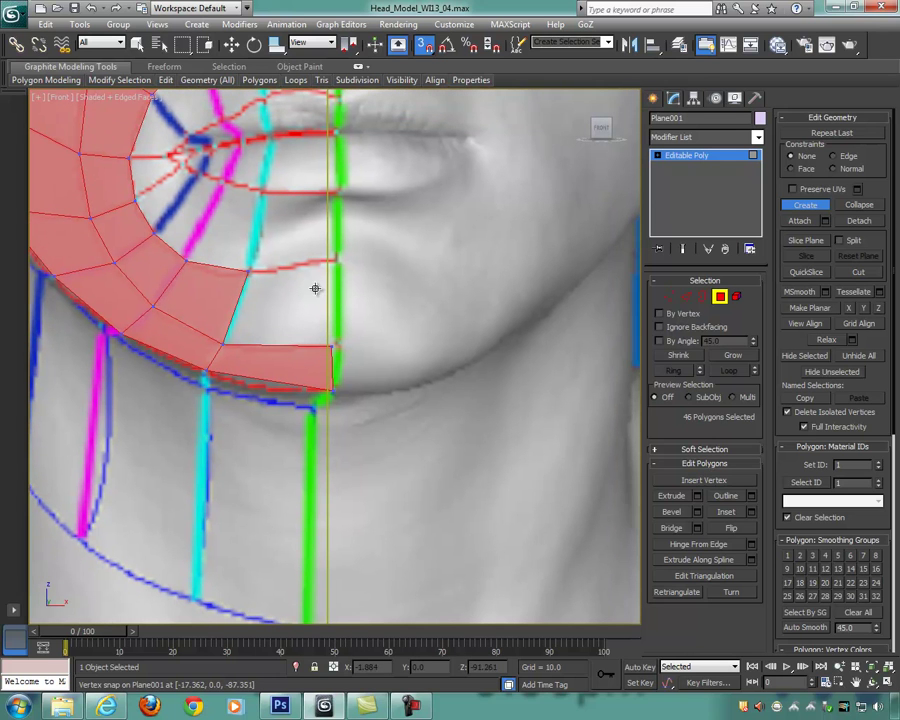
left_click(248, 271)
left_click(332, 260)
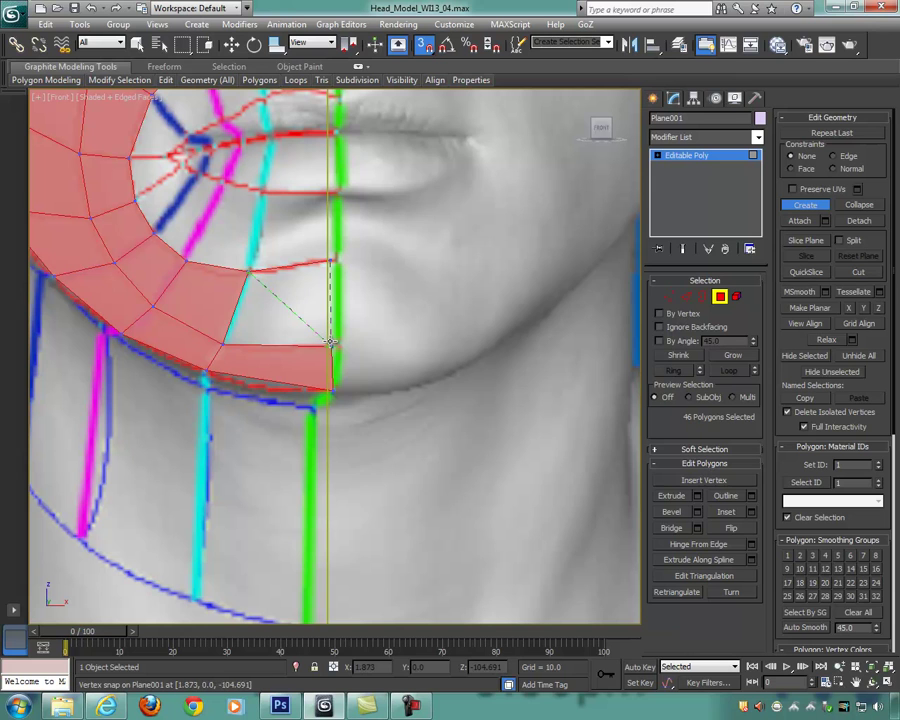
left_click(332, 345)
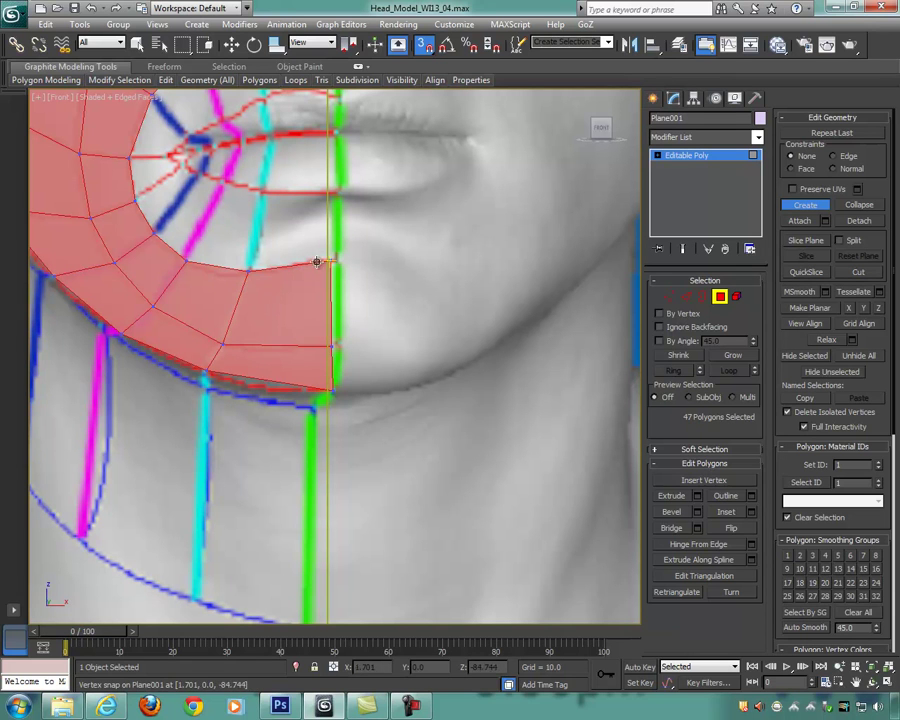
Step: Create a polygon on the upper nostril rim, from the nose tip's centre-line vertex to the cyan line and the red diagonal
middle_click_drag(284, 265, 275, 402)
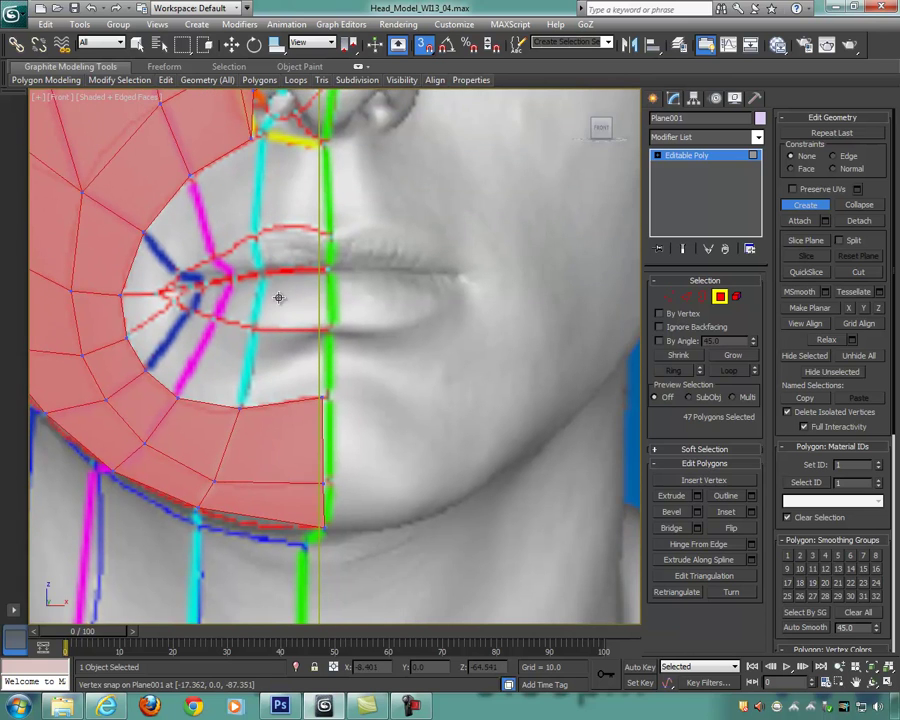
middle_click_drag(279, 298, 299, 390)
middle_click_drag(332, 234, 351, 281)
scroll(313, 204, "up", 2)
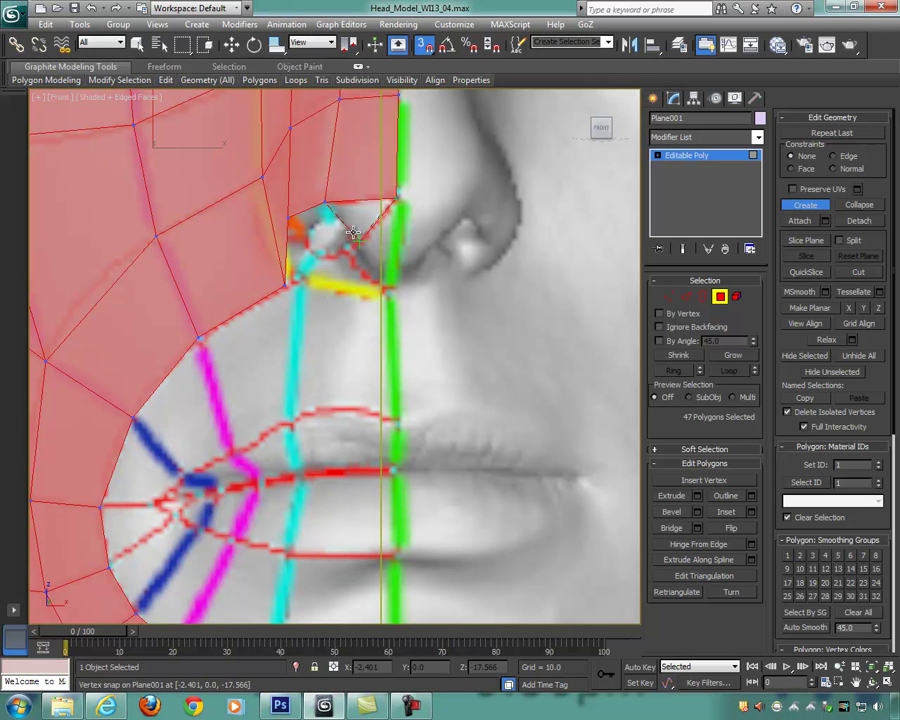
scroll(340, 225, "up", 3)
middle_click_drag(345, 237, 348, 444)
scroll(345, 305, "up", 1)
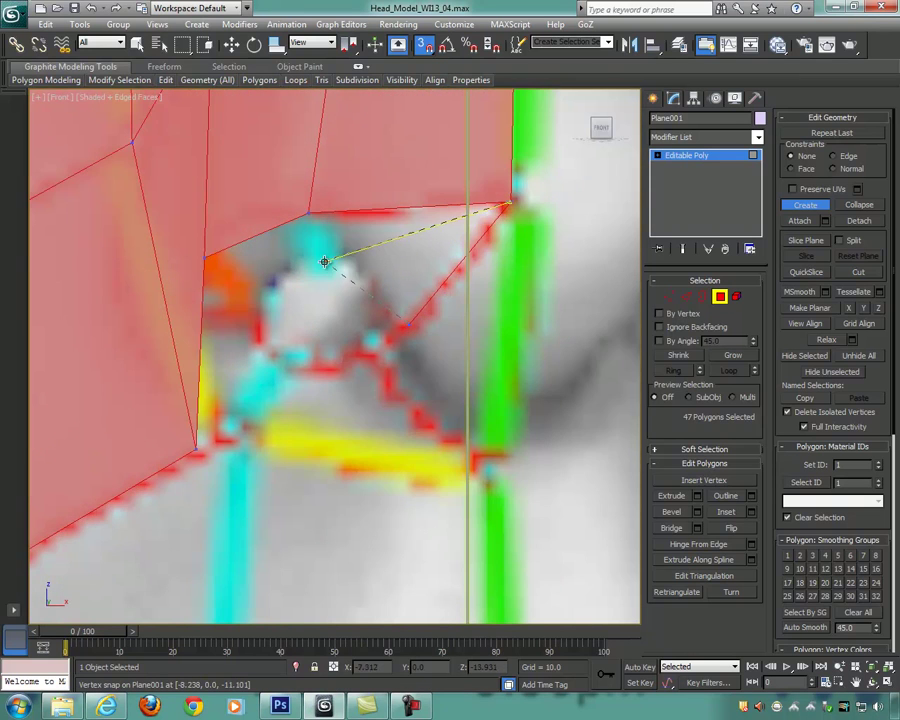
left_click(315, 267)
left_click(309, 213)
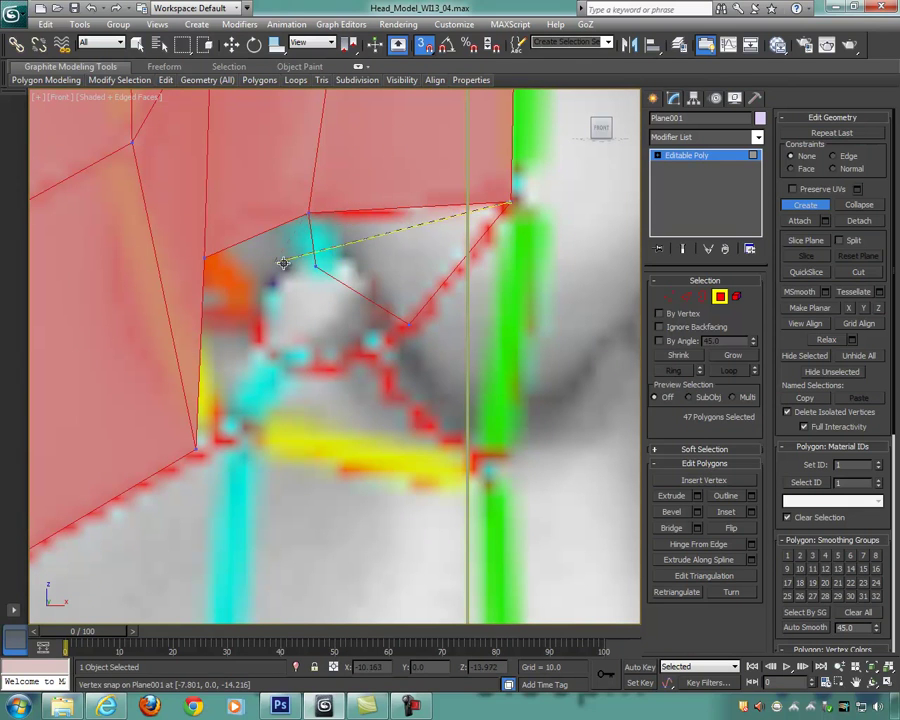
left_click(316, 257)
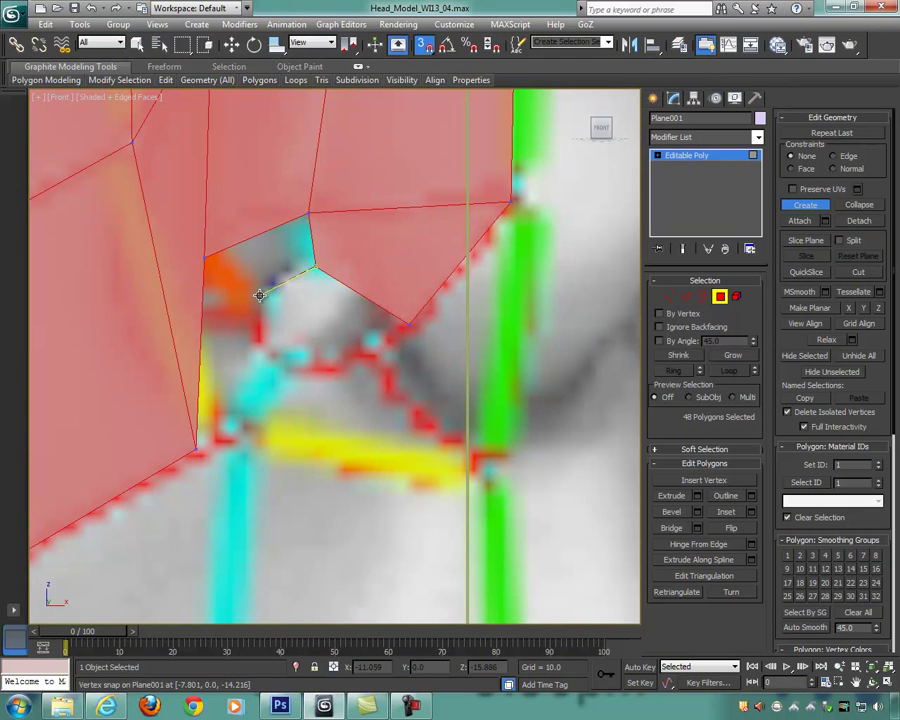
Step: Create two polygons around the outer side of the nostril opening, from the cyan line down to the nostril wing's base
left_click(311, 221)
left_click(313, 268)
middle_click_drag(337, 314, 347, 214)
left_click(273, 277)
left_click(207, 346)
left_click(215, 159)
left_click(266, 195)
middle_click_drag(325, 222, 271, 209)
Step: Create a polygon under the nostril opening, spanning from the nostril wing's base to the green centre line
left_click(222, 261)
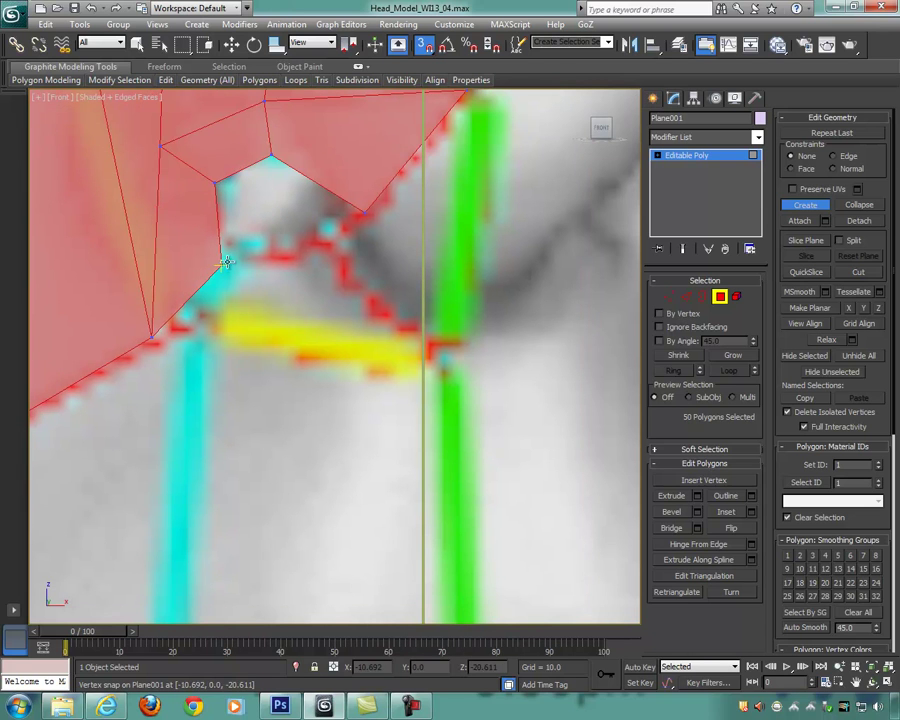
left_click(333, 250)
left_click(428, 346)
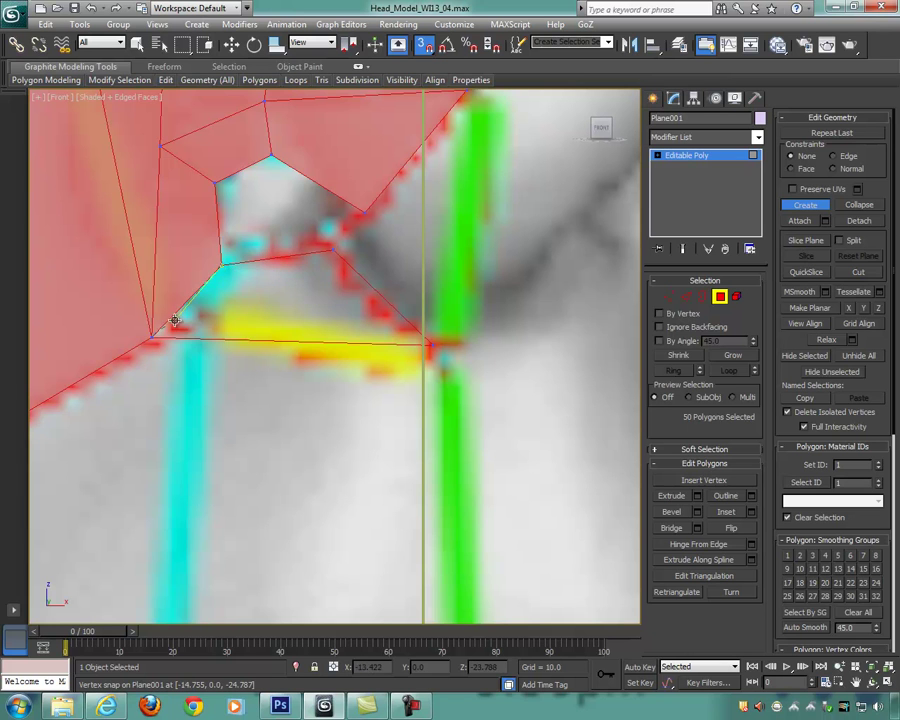
left_click(223, 264)
Step: Create a polygon between the nostril opening and the green centre line to close the ring around the nostril
middle_click_drag(319, 270, 211, 326)
left_click(358, 149)
left_click(325, 399)
left_click(227, 306)
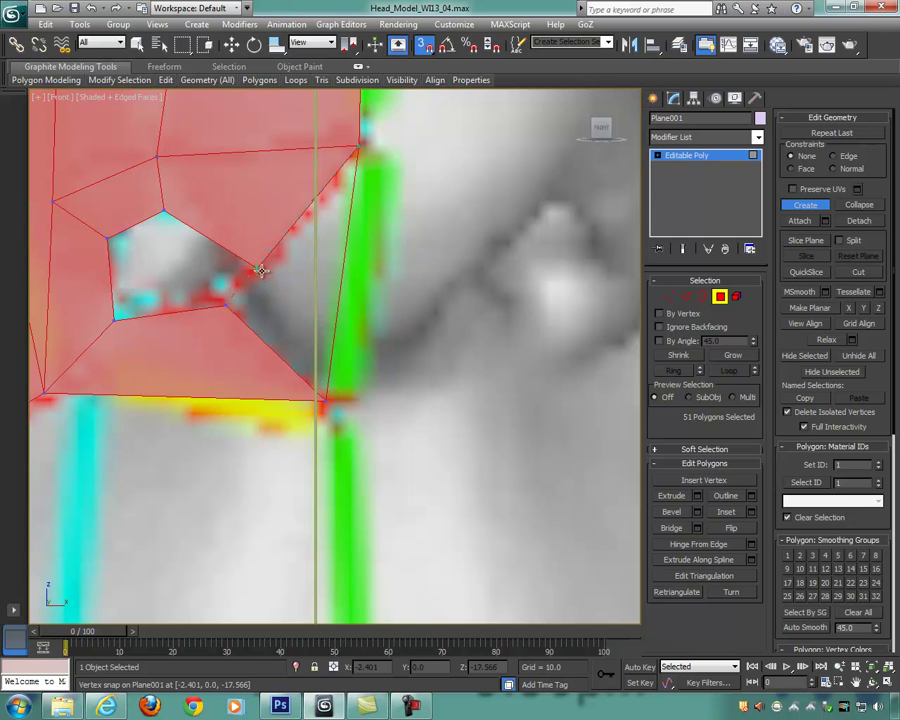
left_click(357, 148)
Step: Examine the polygons around the nose, mouth and jaw against the reference guide lines
scroll(430, 227, "down", 6)
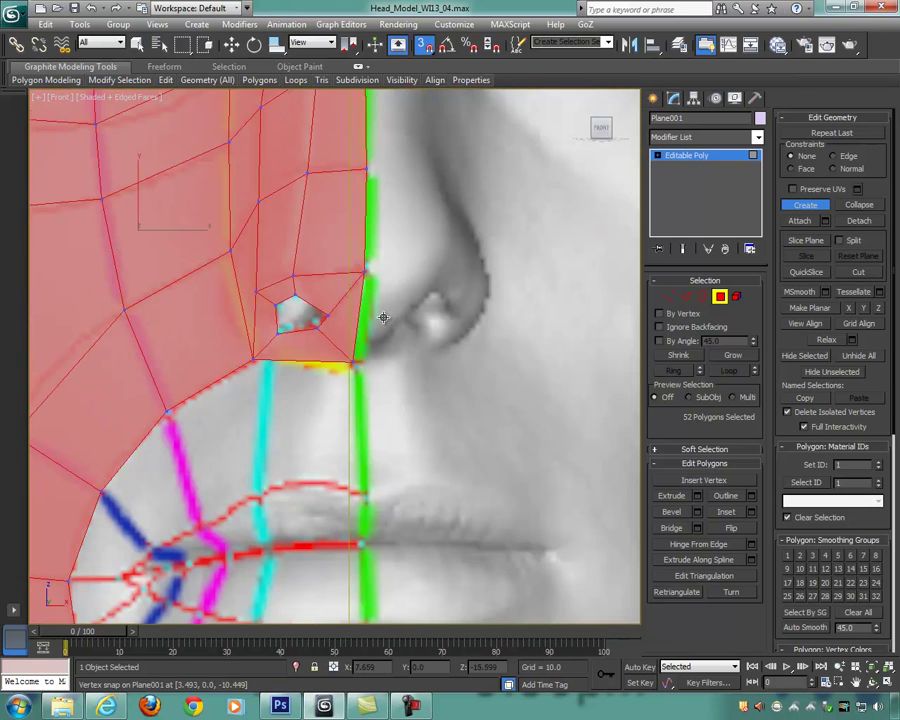
middle_click_drag(383, 317, 424, 278)
scroll(424, 278, "down", 5)
middle_click_drag(415, 350, 424, 275)
middle_click_drag(414, 321, 417, 300)
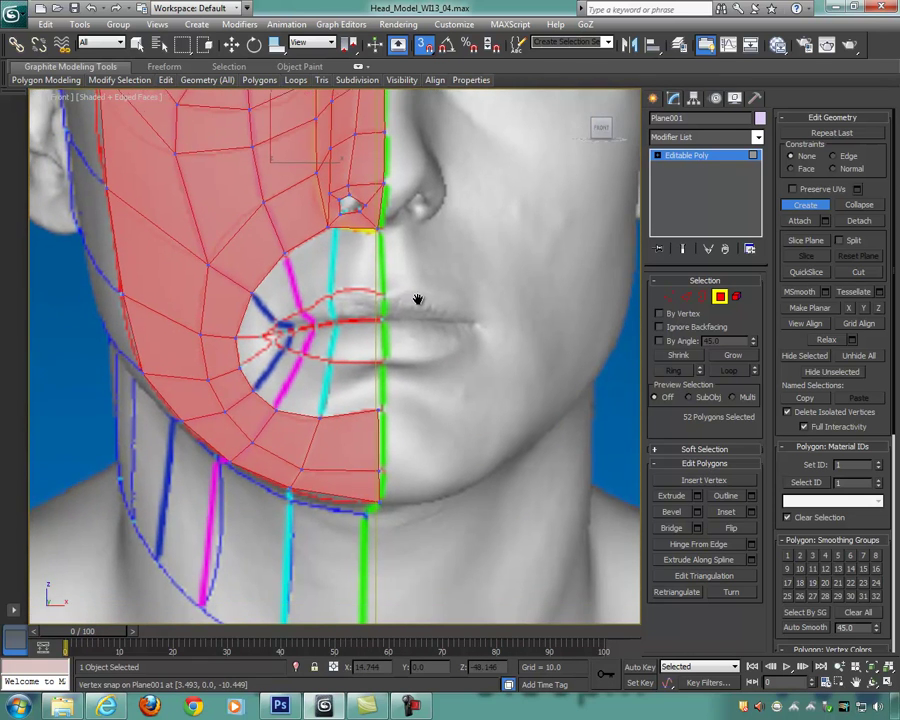
scroll(418, 299, "up", 2)
scroll(418, 299, "down", 6)
scroll(418, 299, "up", 8)
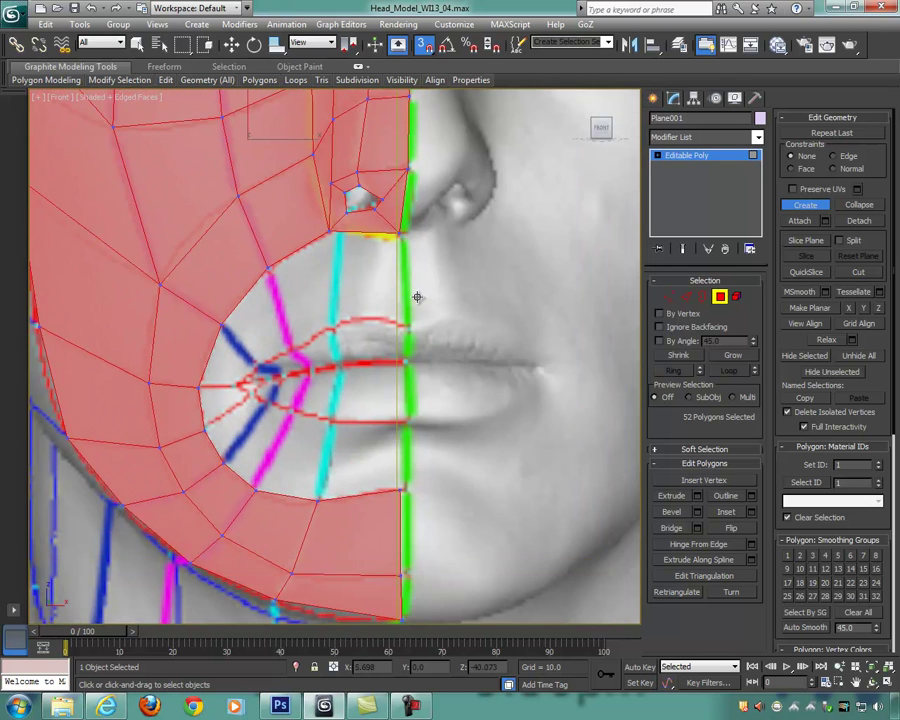
Step: Create a polygon between the nose base and the upper lip contour, from the green centre line to the cyan line
scroll(435, 327, "up", 2)
middle_click_drag(435, 326, 399, 300)
scroll(403, 292, "down", 1)
left_click(389, 202)
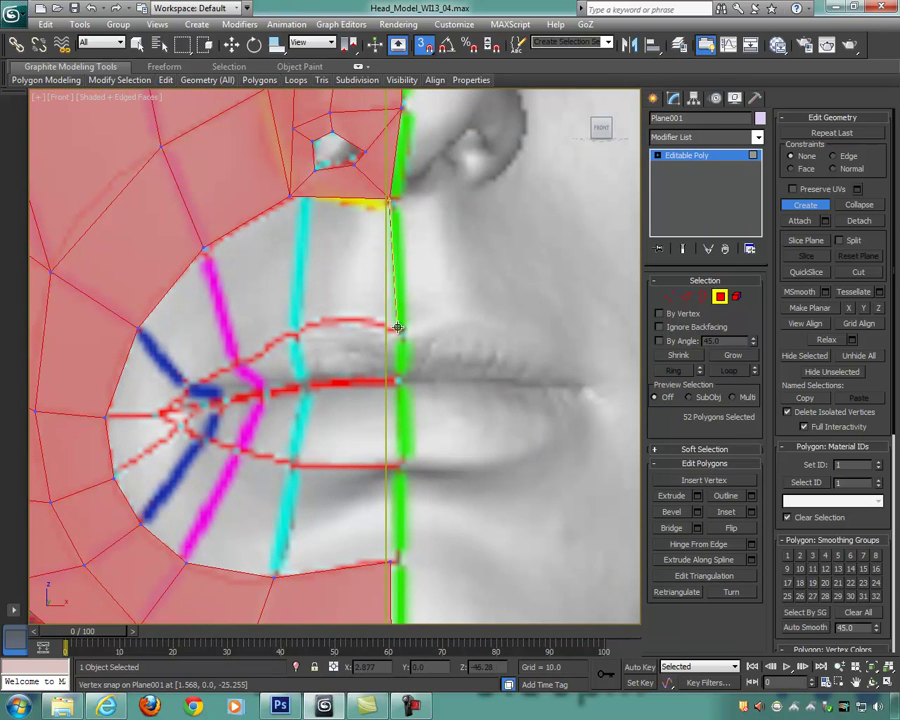
left_click(398, 328)
left_click(294, 333)
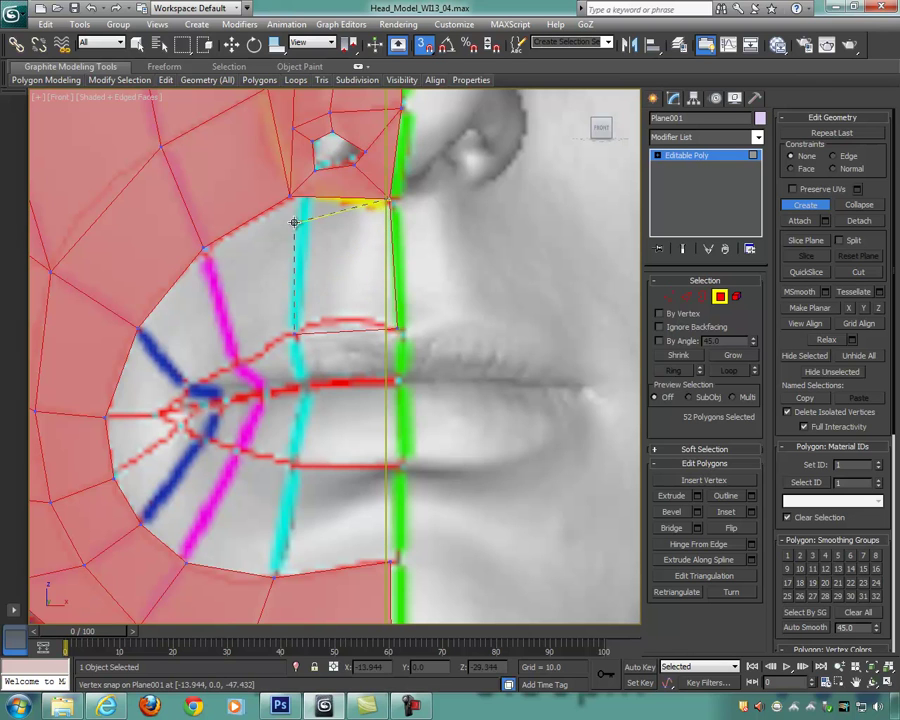
left_click(289, 196)
left_click(389, 202)
Step: Create two polygons above the upper lip, from the cyan line across the magenta line to the dark blue line
middle_click_drag(350, 345, 386, 319)
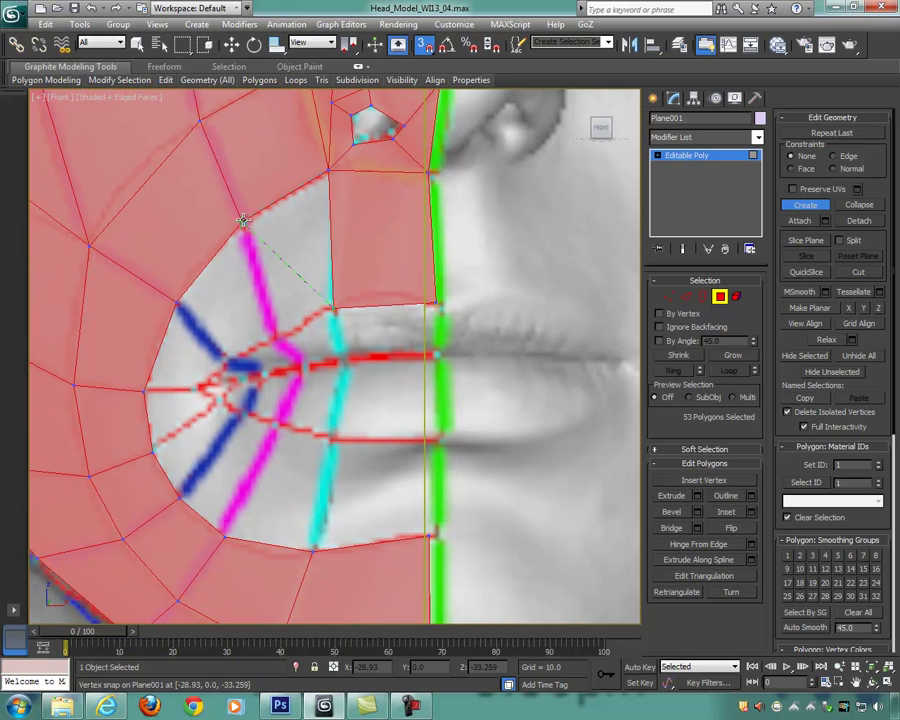
left_click(275, 341)
left_click(333, 308)
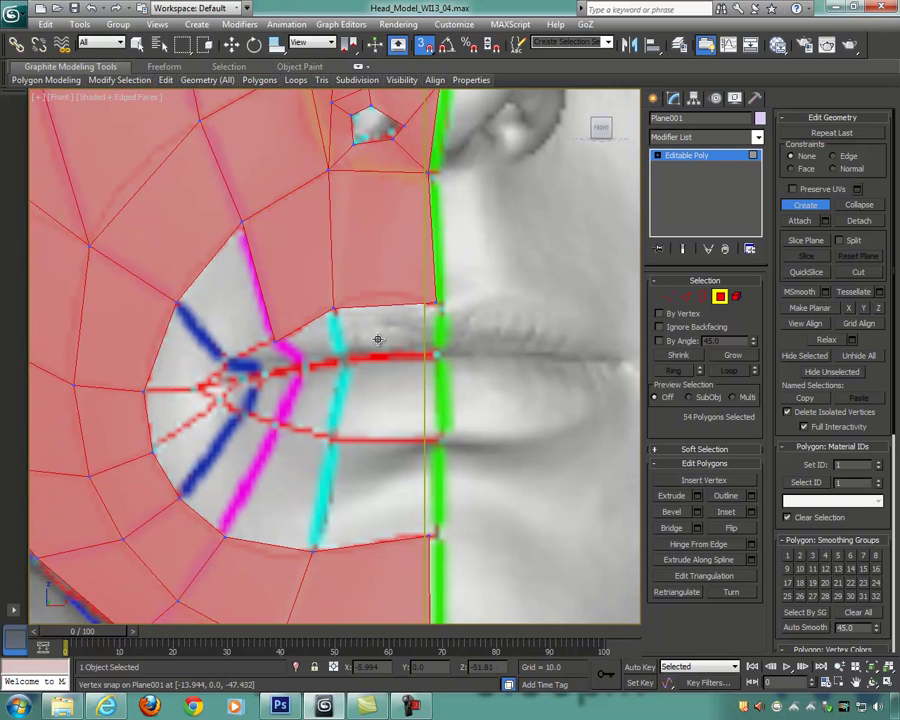
middle_click_drag(378, 338, 418, 294)
left_click(270, 317)
left_click(218, 260)
left_click(283, 178)
left_click(320, 297)
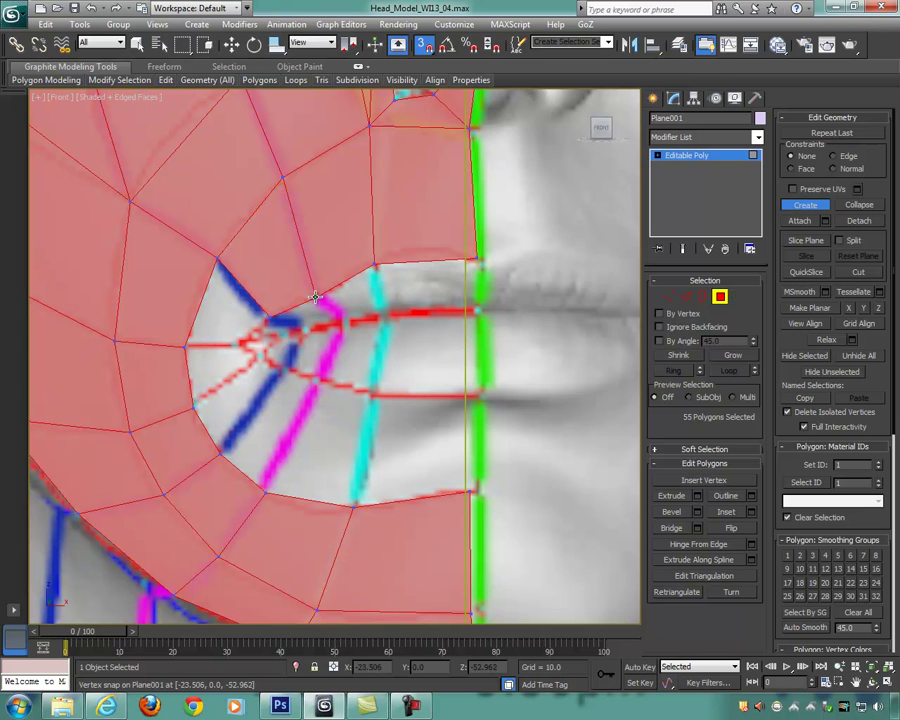
Step: Create a polygon at the mouth corner, from the dark blue line above it to the horizontal red line
middle_click_drag(321, 328, 374, 236)
scroll(370, 247, "up", 3)
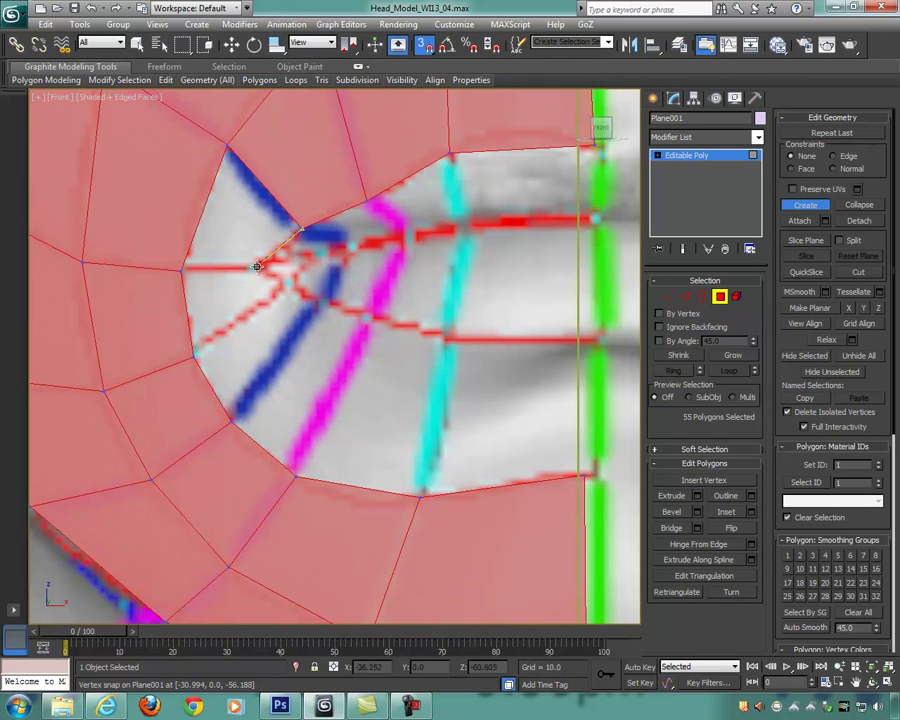
left_click(183, 270)
left_click(300, 228)
middle_click_drag(280, 271, 257, 231)
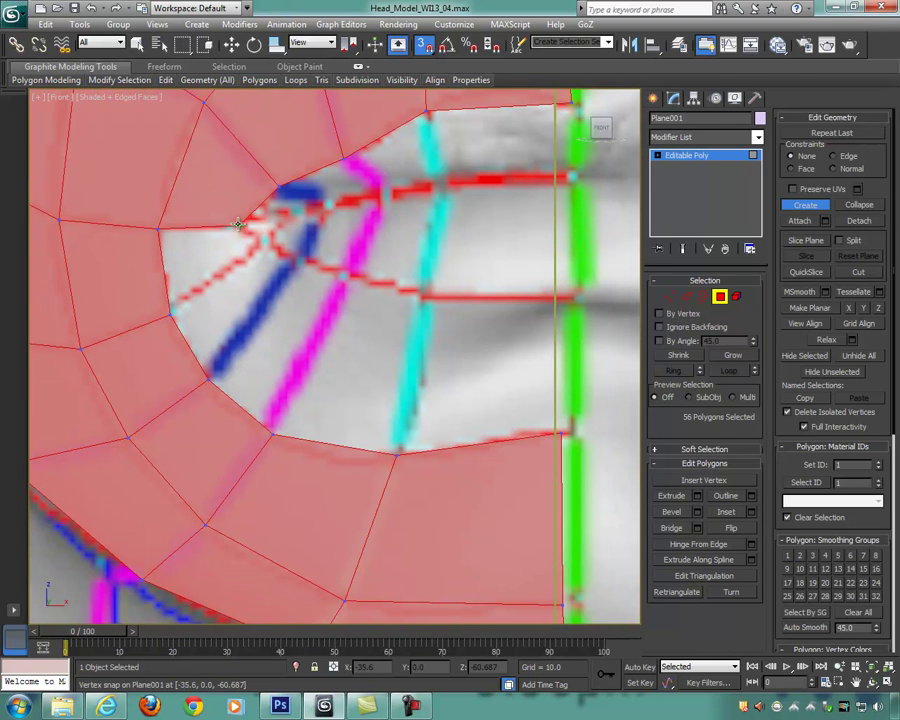
Step: Create a polygon below the mouth corner, between the horizontal red line and the diagonal red line
left_click(267, 242)
left_click(171, 312)
left_click(158, 228)
left_click(237, 227)
left_click(267, 242)
middle_click_drag(303, 255, 265, 233)
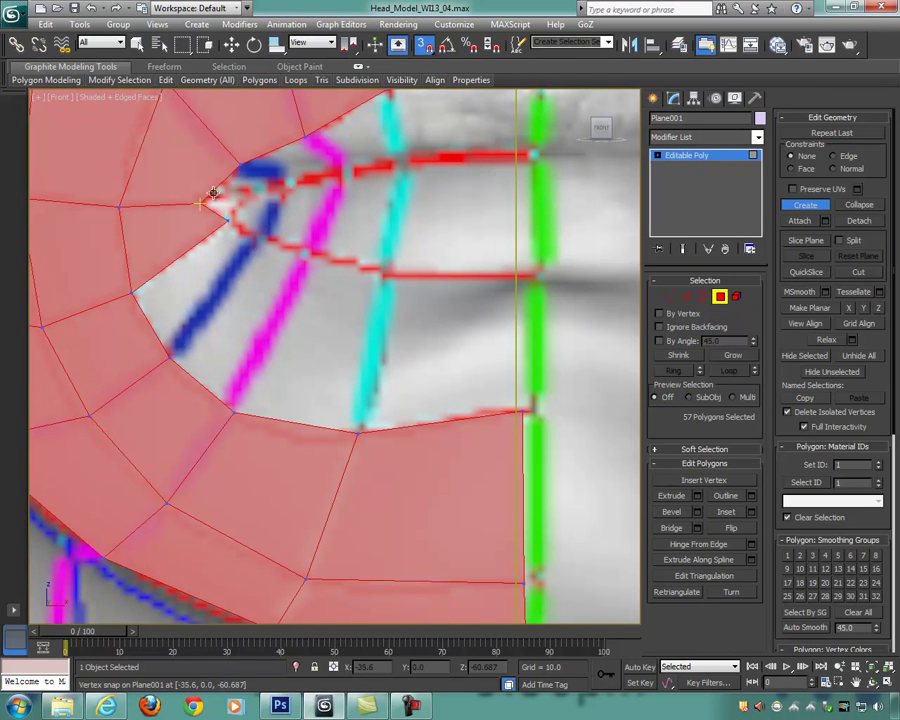
Step: Create two polygons below the mouth corner, from the diagonal red line across the dark blue line to the magenta line
left_click(265, 235)
left_click(172, 356)
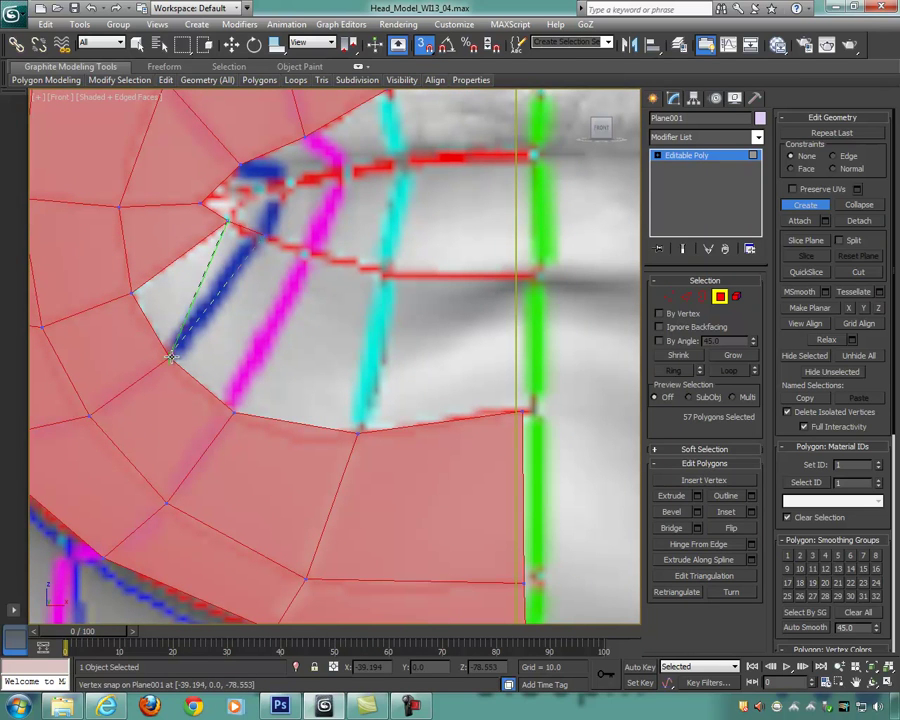
left_click(205, 228)
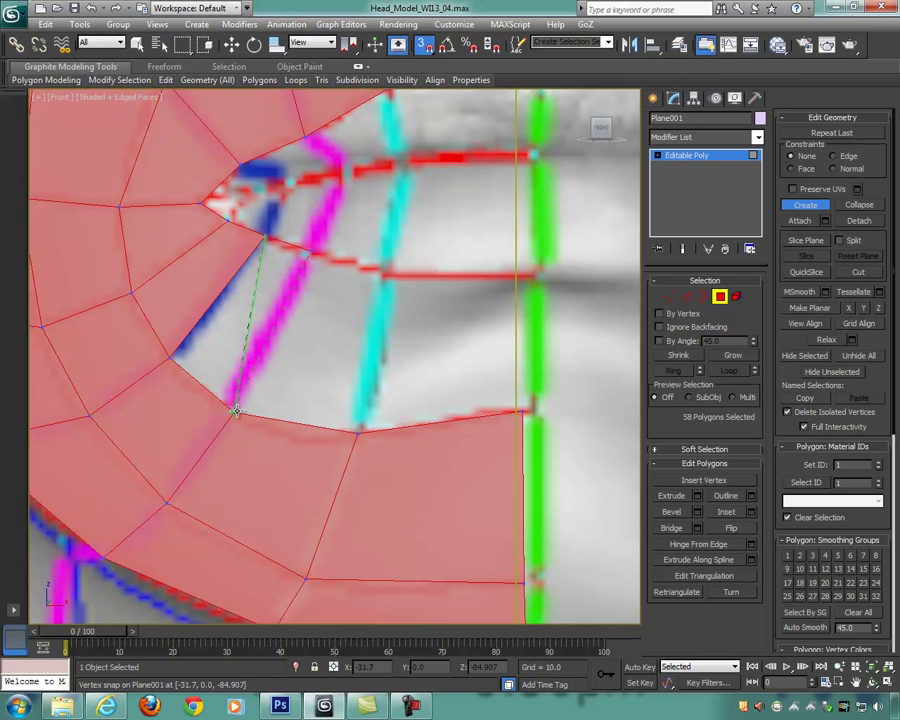
left_click(230, 277)
scroll(325, 290, "down", 6)
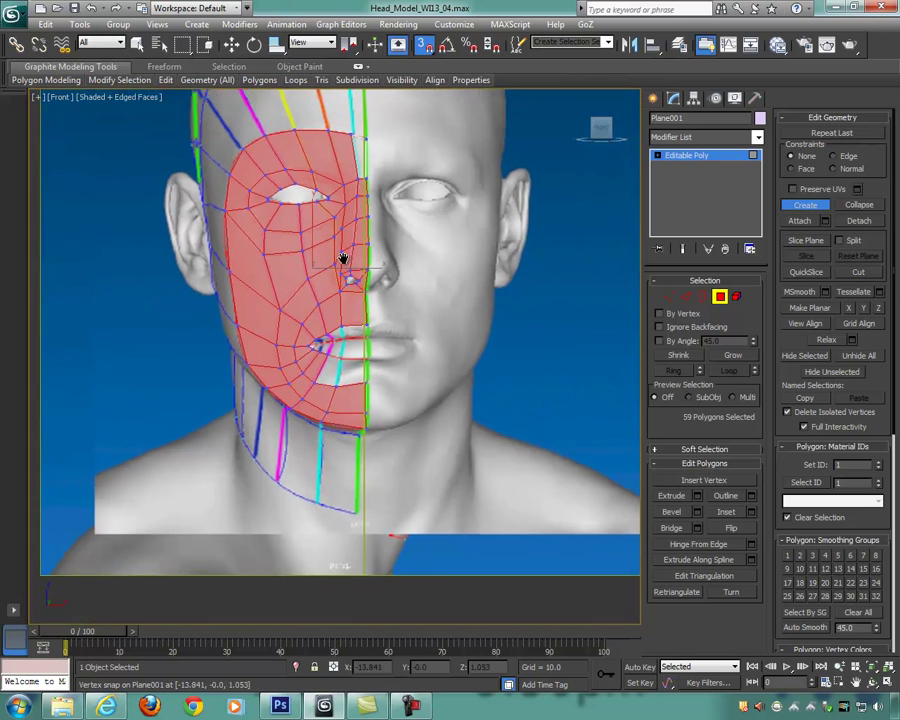
middle_click_drag(343, 259, 345, 325)
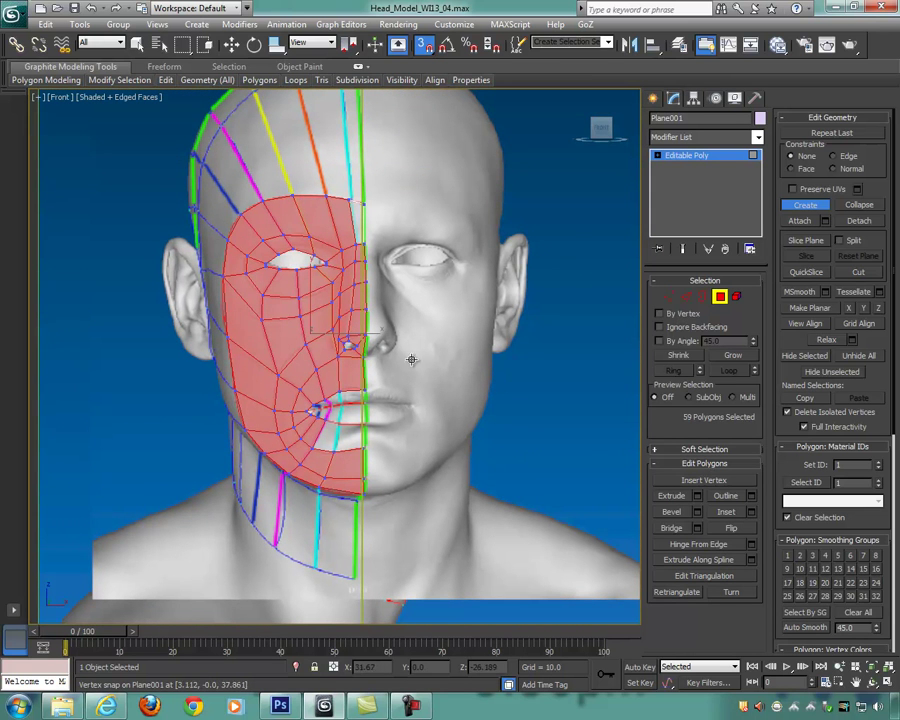
Step: Create two polygons below the lower lip, from the magenta line across the cyan line to the green centre line
scroll(300, 405, "up", 3)
scroll(279, 347, "up", 4)
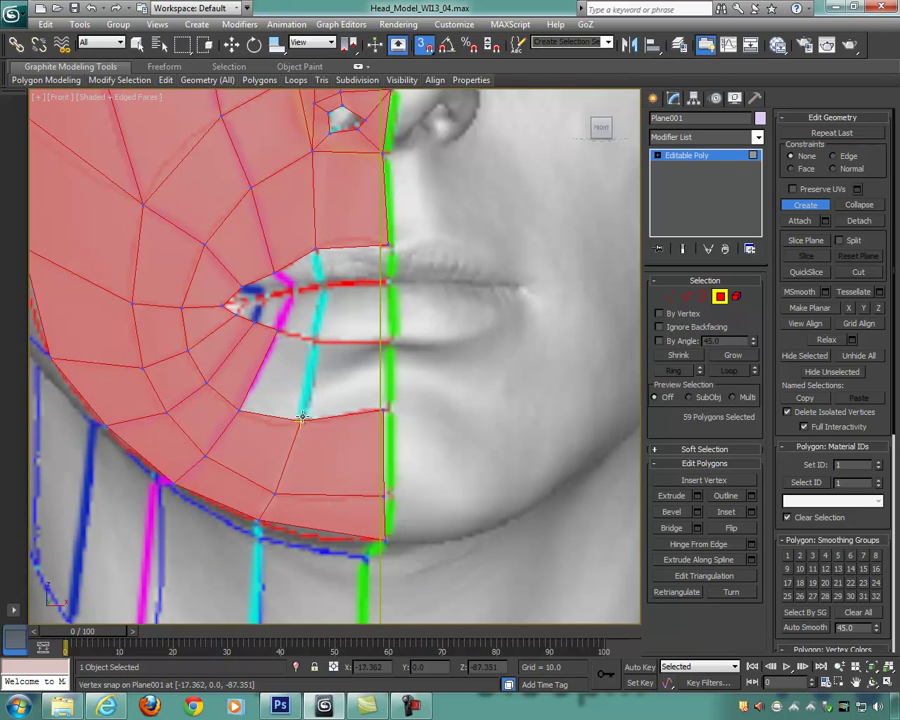
left_click(317, 340)
left_click(279, 330)
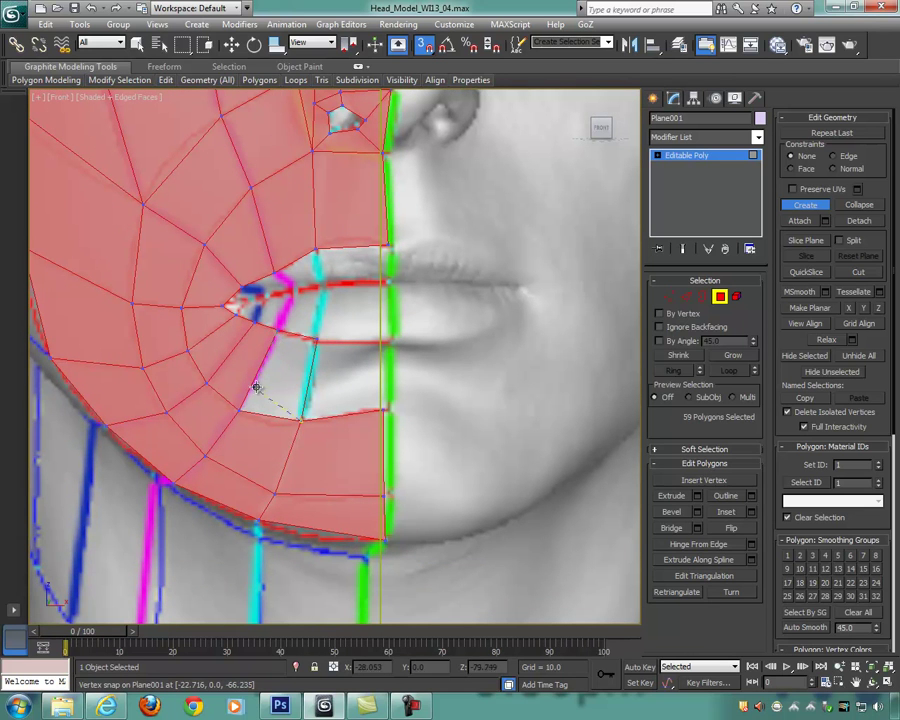
left_click(242, 407)
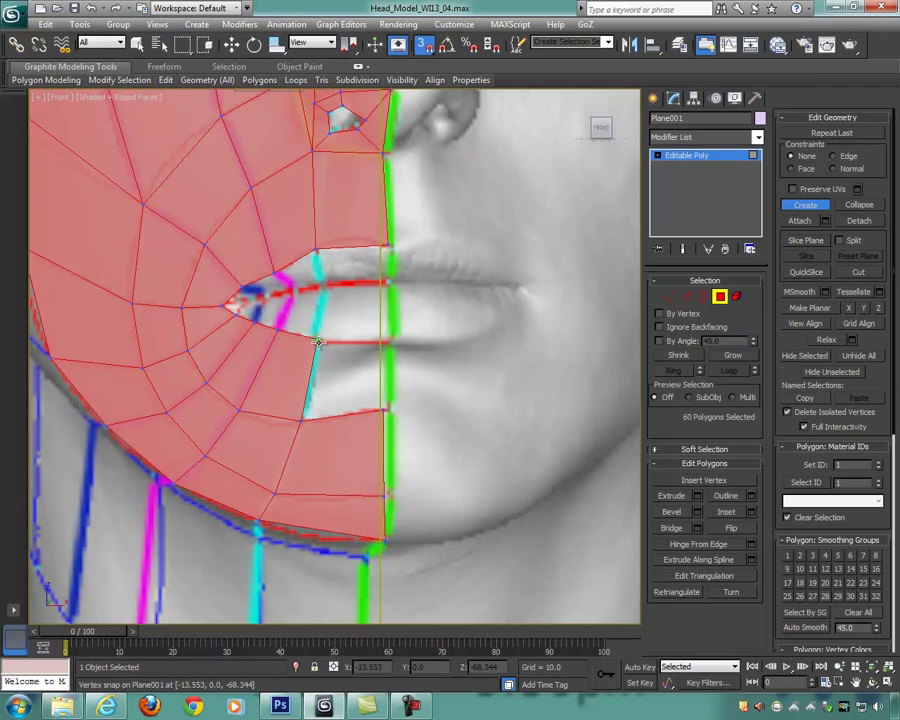
left_click(386, 340)
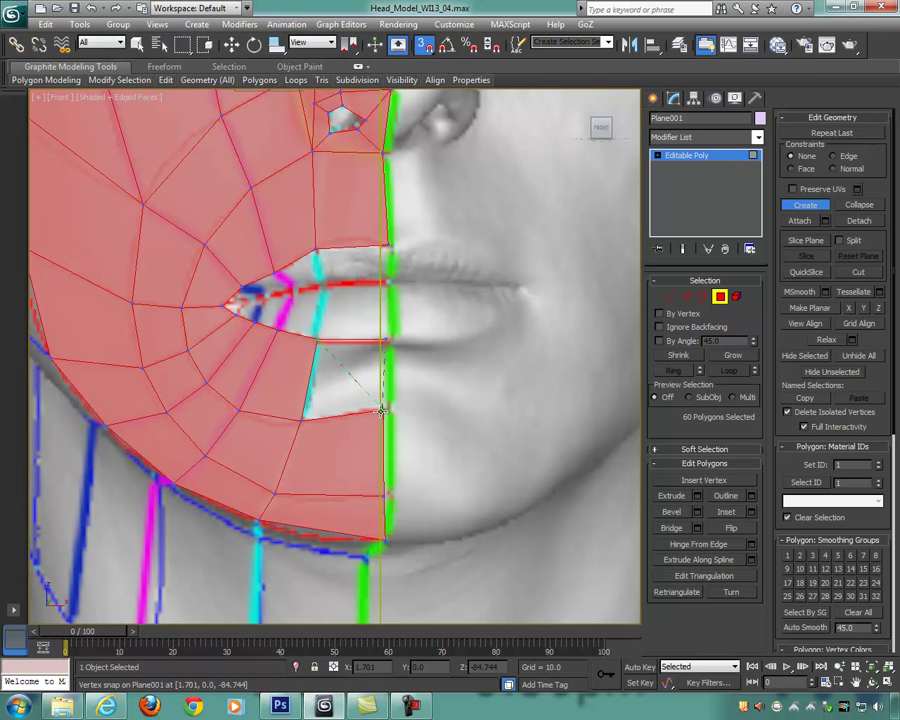
left_click(317, 340)
Step: Create two upper lip polygons, from the green centre line across the cyan line to the magenta line
scroll(341, 308, "up", 2)
middle_click_drag(341, 305, 384, 325)
scroll(360, 335, "up", 3)
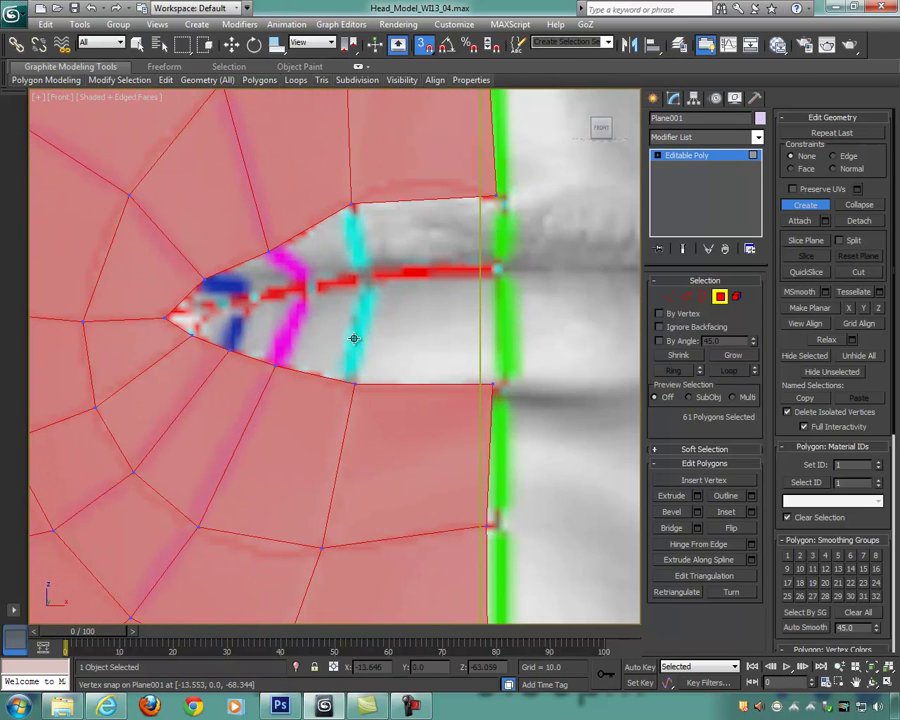
scroll(340, 288, "up", 2)
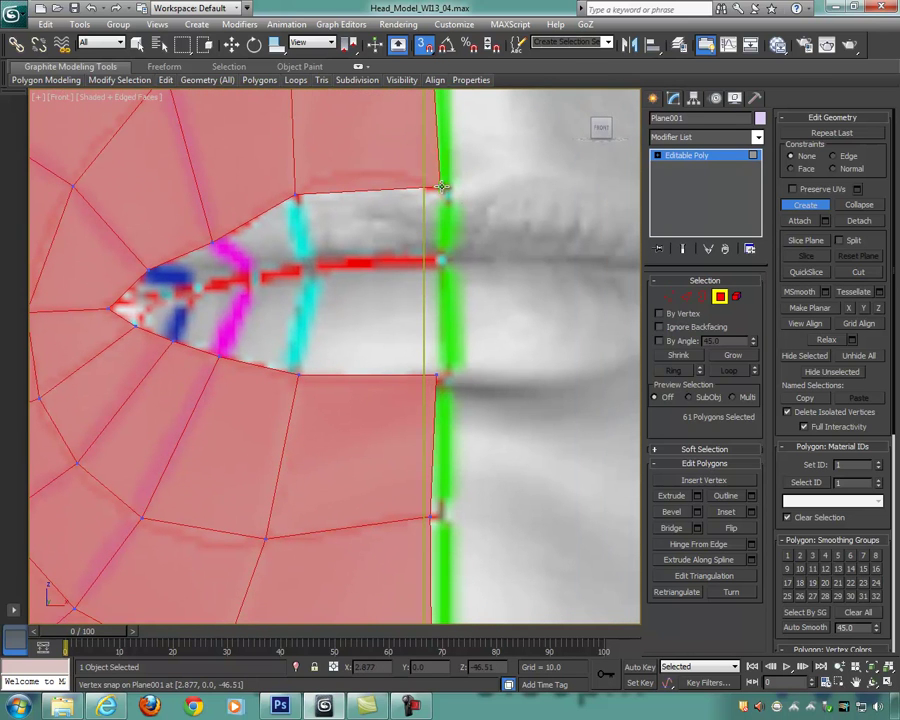
middle_click_drag(438, 251, 480, 282)
scroll(462, 254, "up", 2)
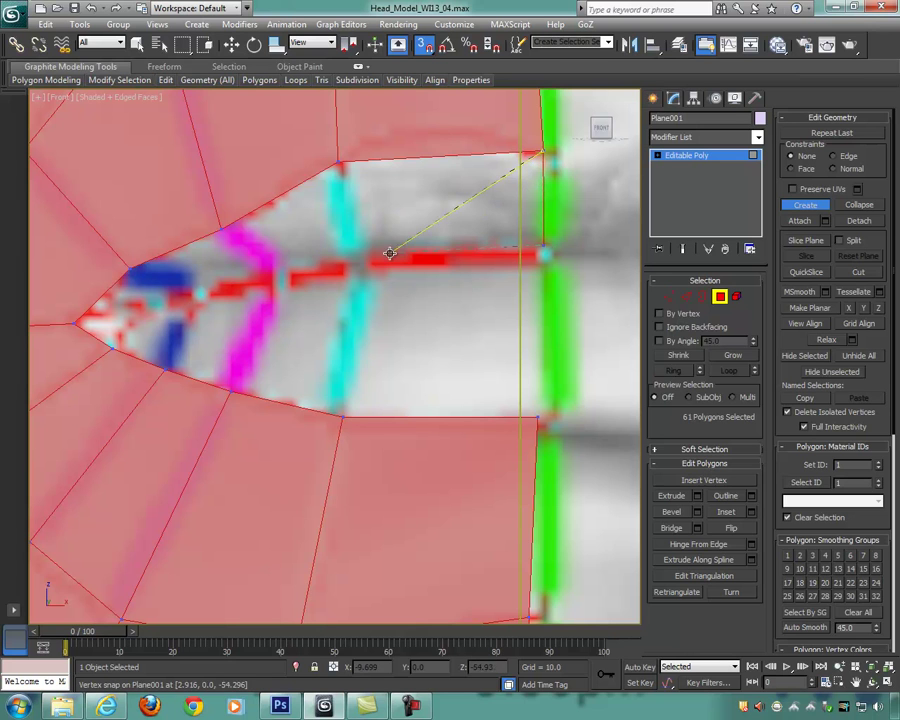
left_click(355, 257)
left_click(337, 163)
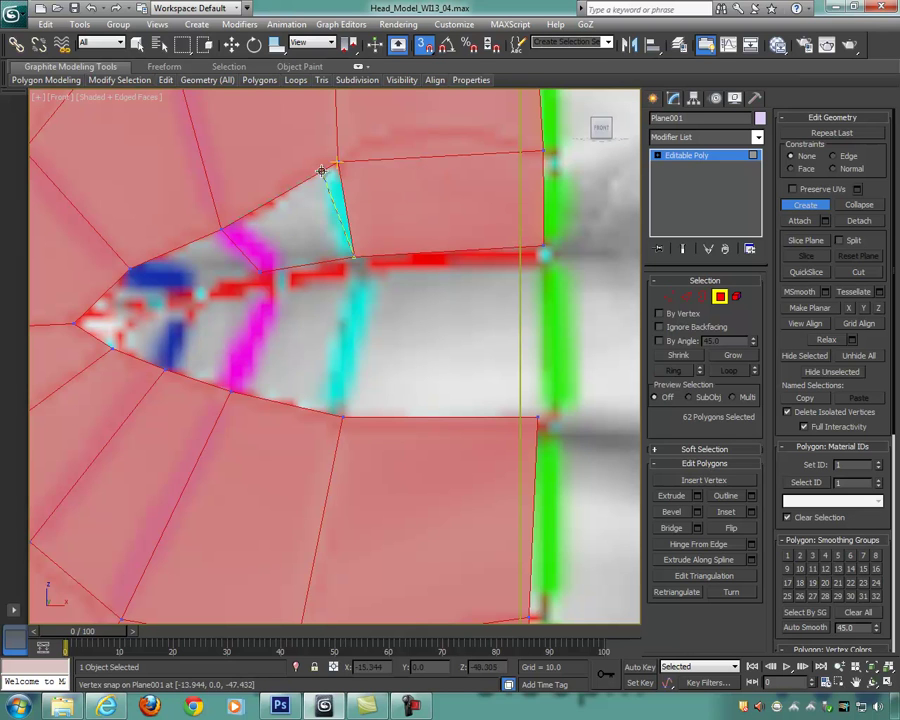
left_click(353, 253)
middle_click_drag(337, 281, 444, 234)
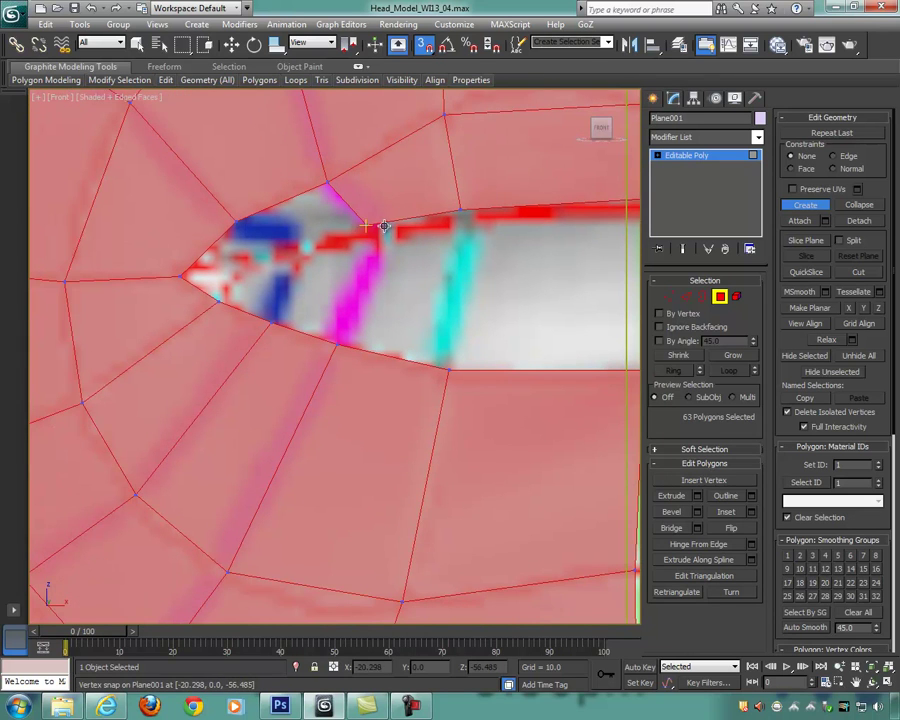
Step: Create two upper lip polygons, from the magenta line across the dark blue line to the mouth corner
left_click(364, 225)
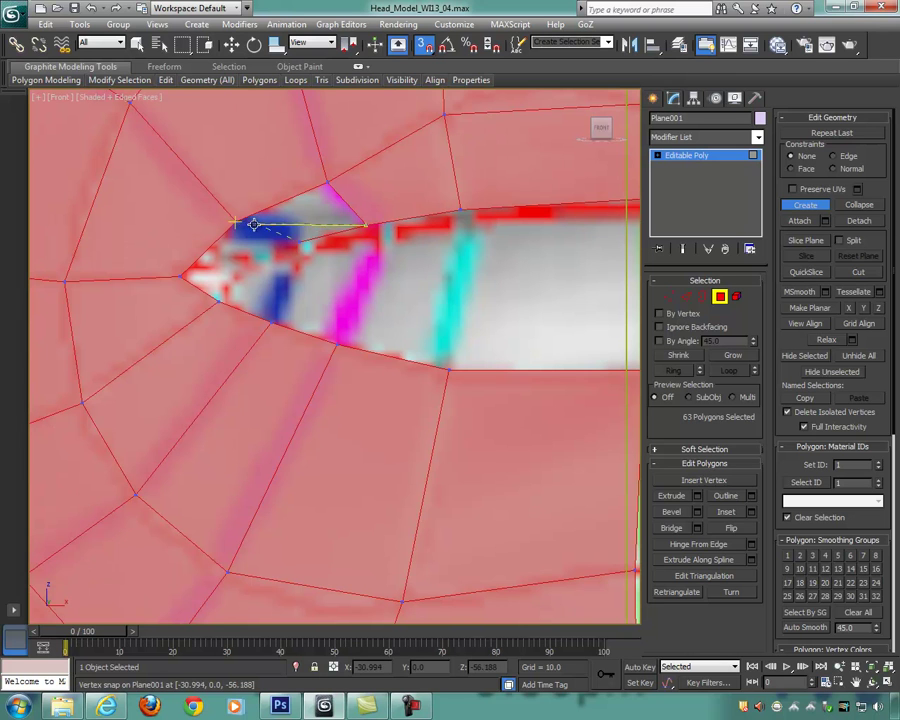
left_click(361, 222)
middle_click_drag(344, 271, 449, 240)
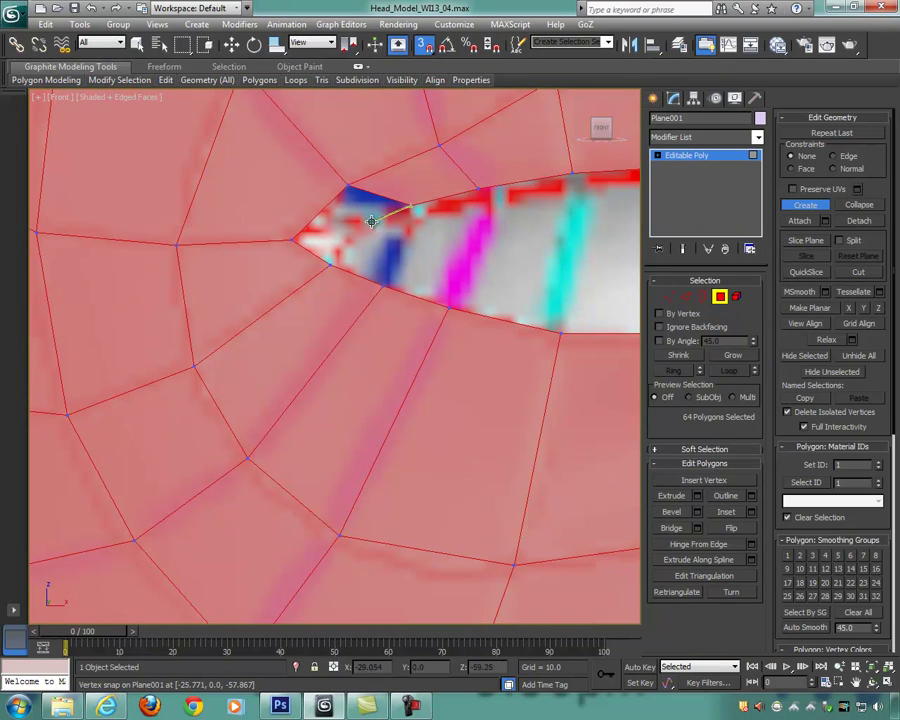
left_click(296, 240)
left_click(346, 189)
left_click(413, 206)
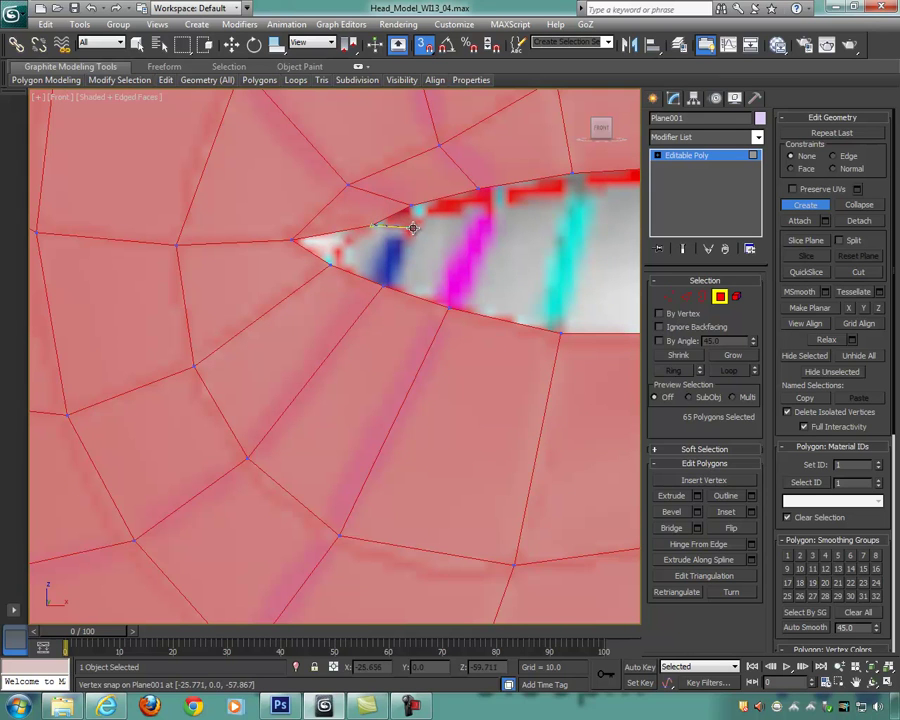
Step: Create a narrow polygon at the inner mouth corner, joining the upper lip end to the diagonal red line's vertex
scroll(422, 220, "up", 3)
middle_click_drag(450, 219, 333, 383)
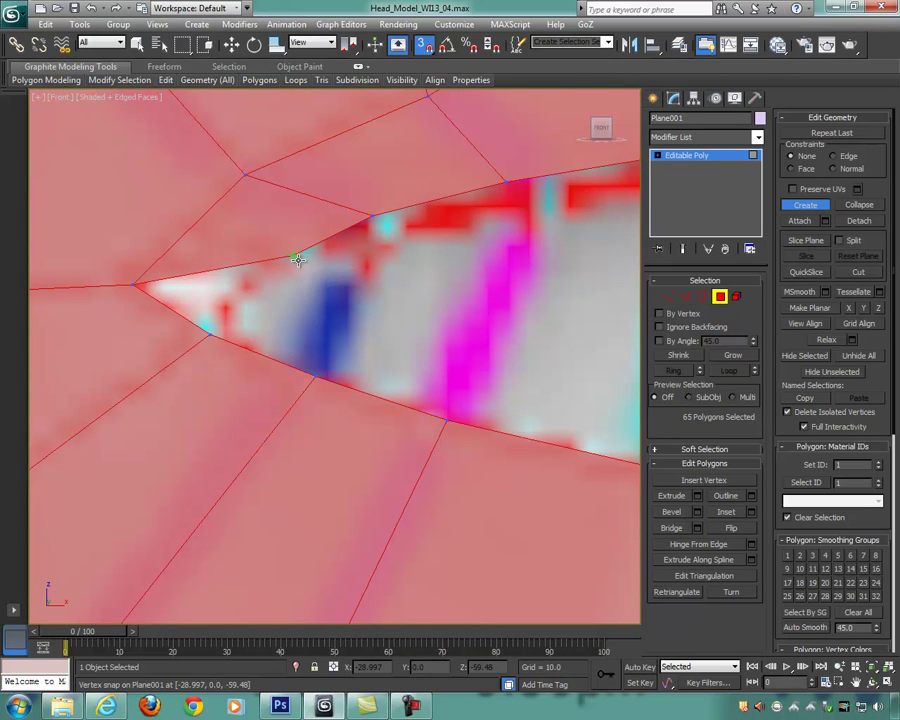
left_click(360, 253)
left_click(212, 335)
left_click(133, 284)
left_click(292, 257)
middle_click_drag(387, 304, 332, 300)
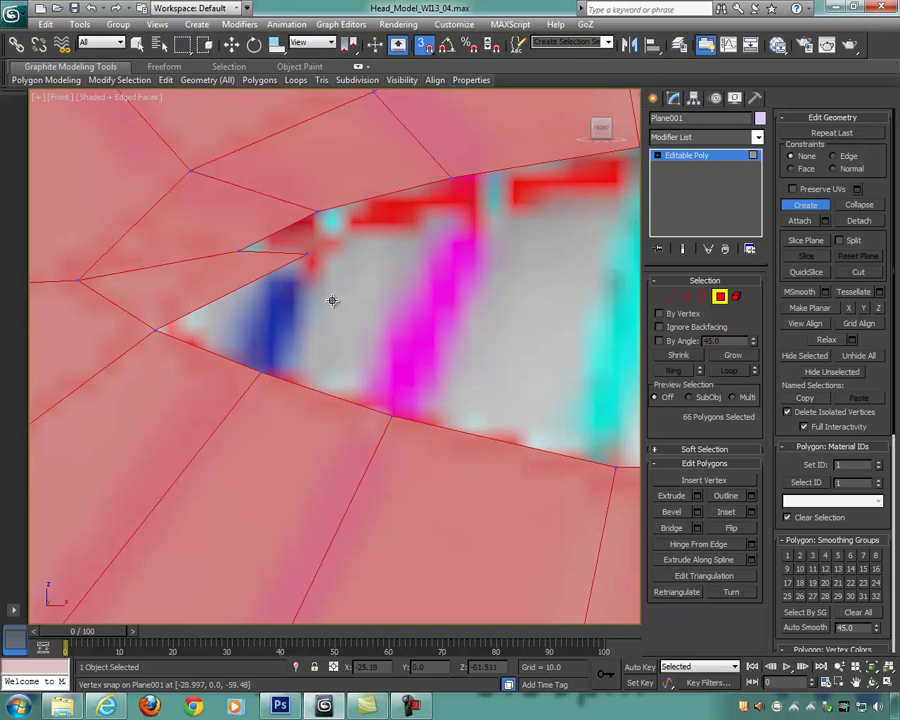
Step: Create two lower lip polygons, from the inner mouth corner across the dark blue line to the magenta line
scroll(332, 300, "down", 2)
left_click(298, 362)
left_click(357, 310)
left_click(287, 302)
left_click(298, 364)
scroll(280, 358, "down", 3)
left_click(265, 369)
left_click(305, 306)
left_click(267, 316)
left_click(226, 353)
left_click(270, 368)
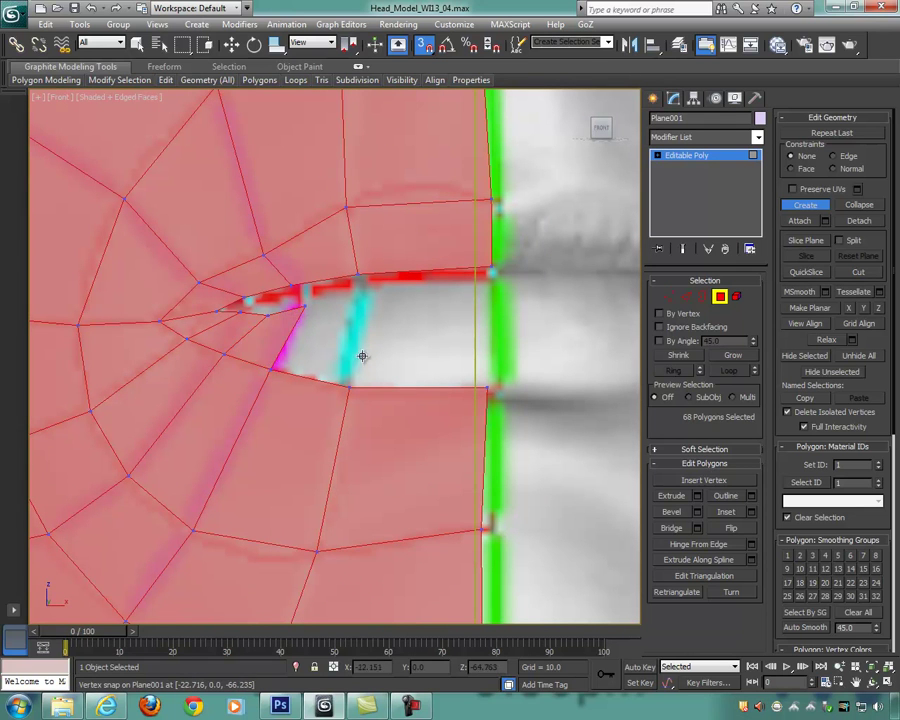
Step: Create a lower lip polygon between the magenta and cyan lines, leaving a thin gap below the upper lip
middle_click_drag(362, 356, 318, 340)
left_click(307, 371)
left_click(323, 272)
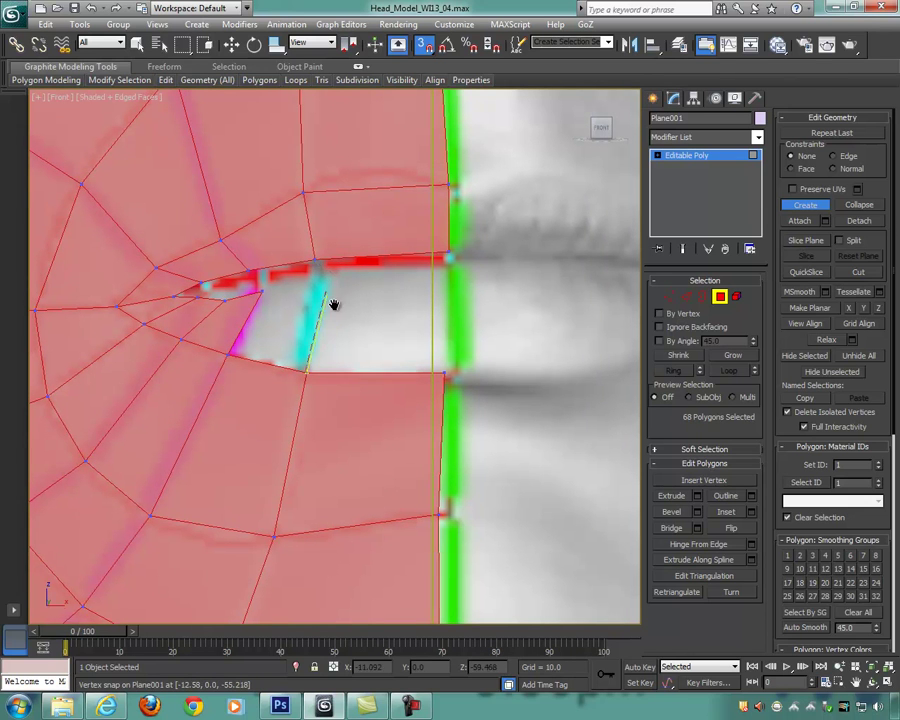
scroll(340, 305, "up", 2)
right_click(348, 295)
left_click(348, 295, "shift")
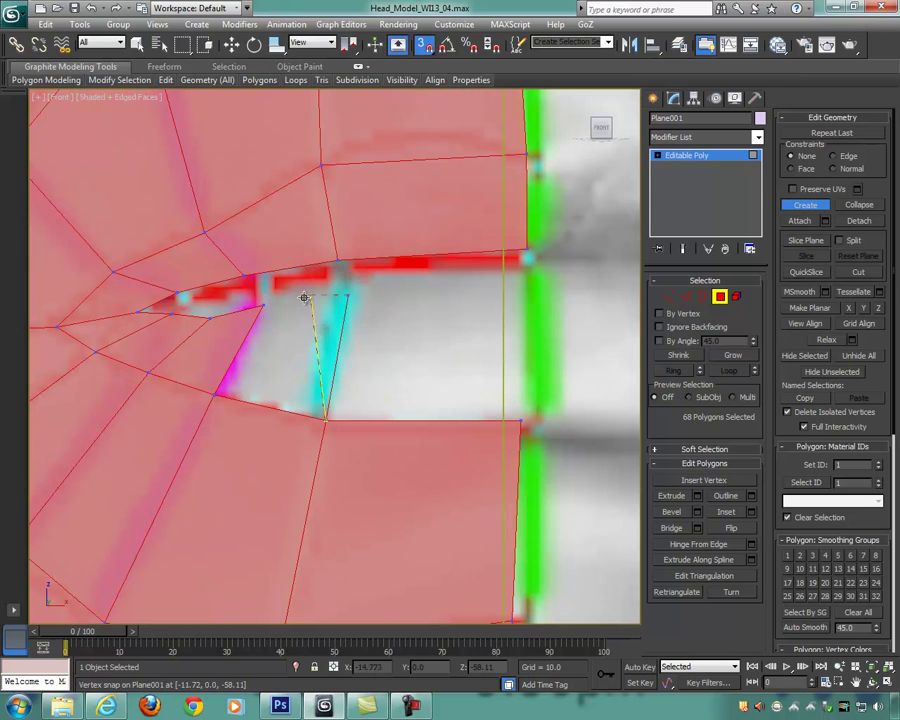
left_click(263, 305)
left_click(215, 394)
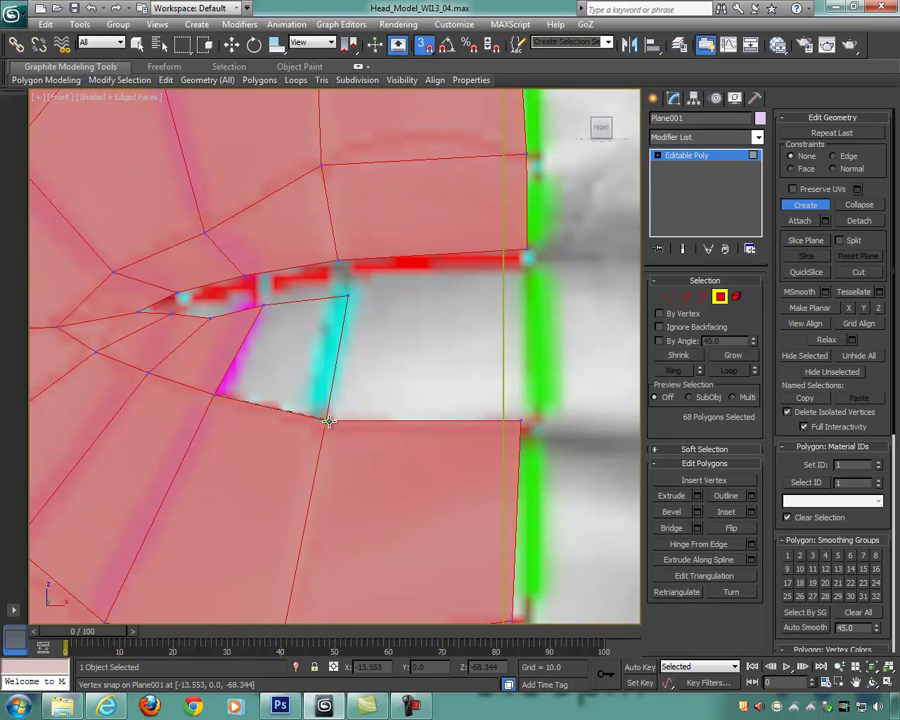
double_click(326, 420)
Step: Create the lower lip polygon from the cyan line to the green centre line and leave polygon creation mode
middle_click_drag(397, 352, 301, 352)
left_click(253, 296)
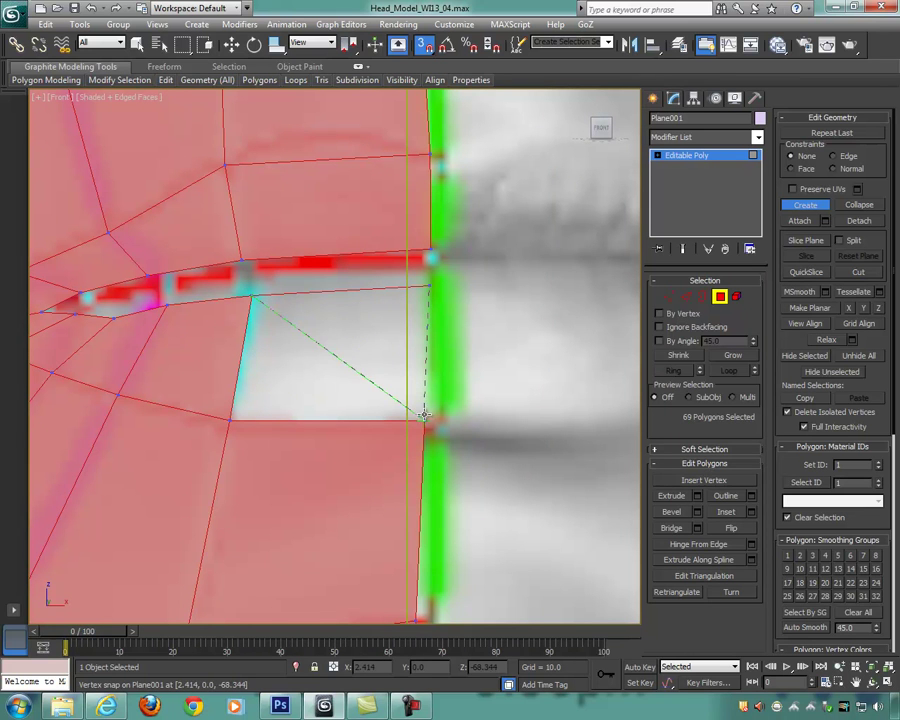
left_click(230, 420)
left_click(252, 296)
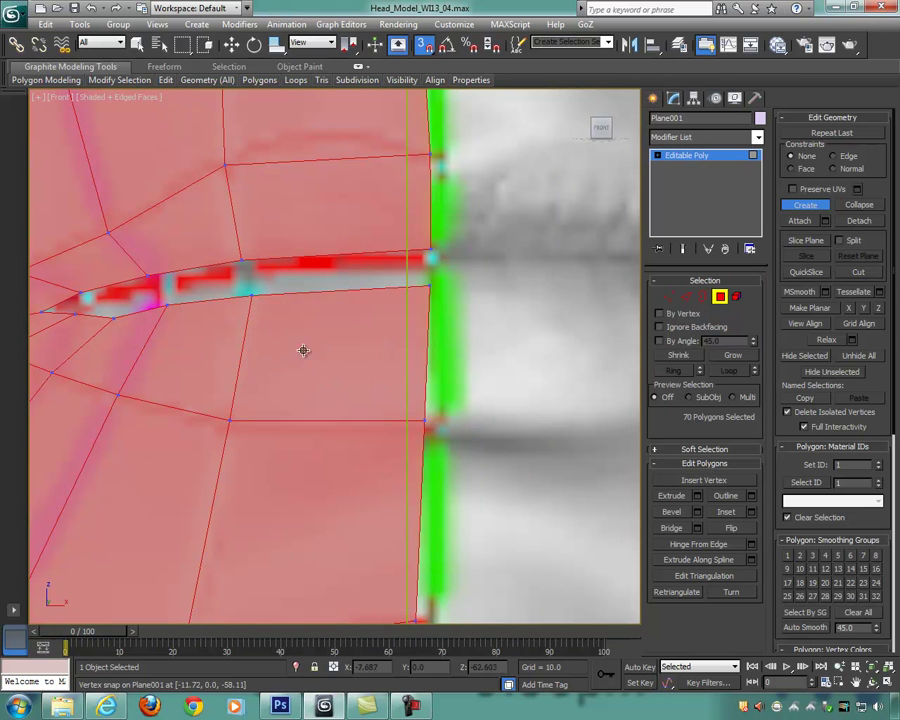
middle_click_drag(316, 349, 380, 356)
scroll(380, 356, "down", 6)
middle_click_drag(486, 346, 504, 357)
right_click(499, 321)
scroll(504, 342, "down", 4)
scroll(500, 352, "up", 2)
scroll(250, 170, "down", 2)
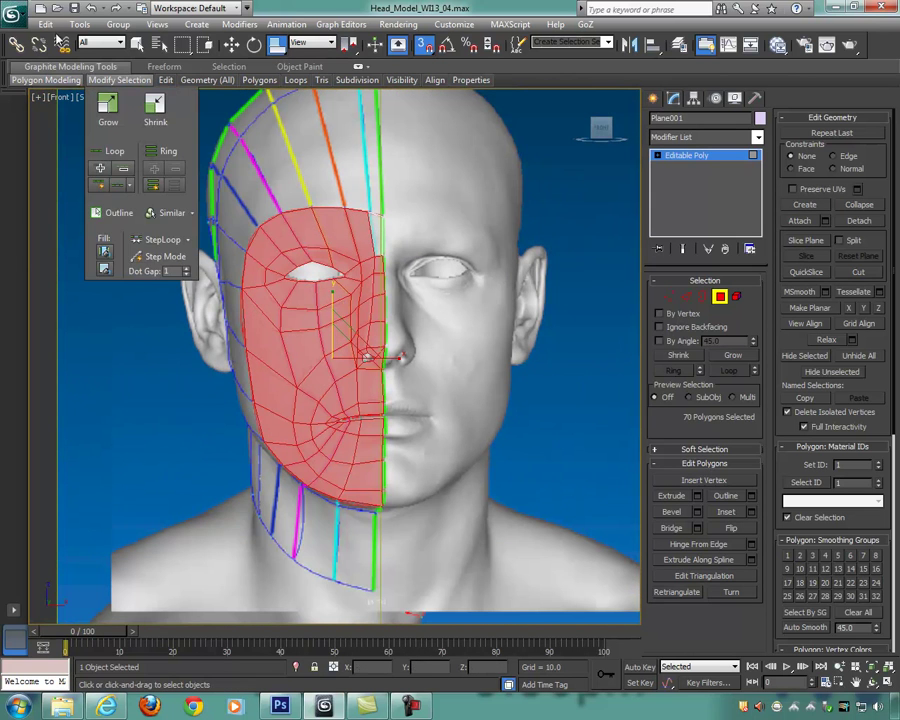
Step: Save the scene under the next incremental file name, ending in _05
left_click(14, 16)
left_click(52, 168)
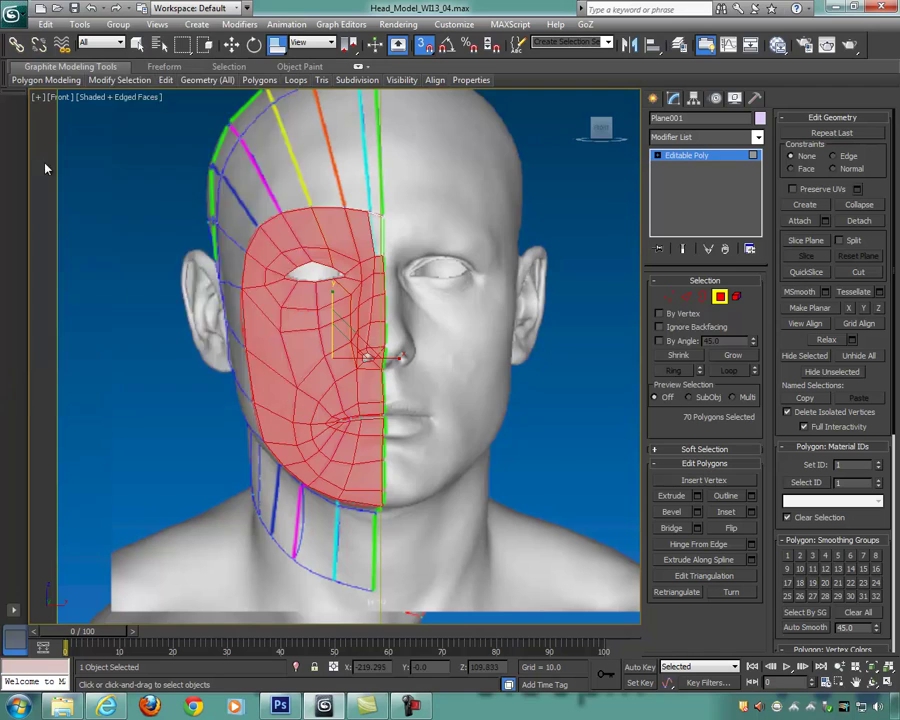
left_click(532, 457)
middle_click_drag(499, 335, 488, 358)
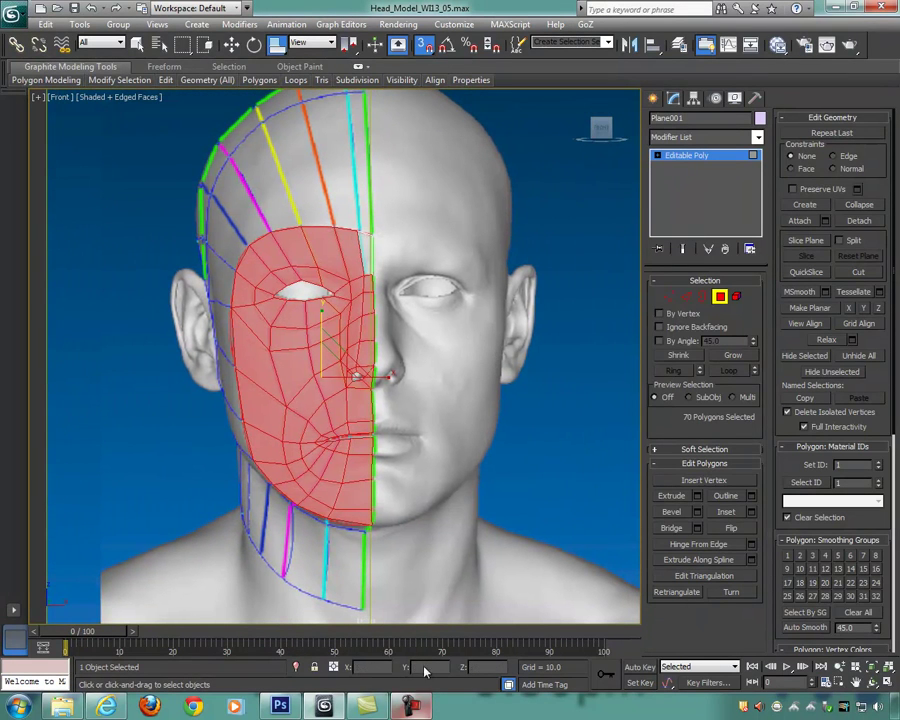
Step: Deselect all polygons and show the face mesh in a maximised Perspective view turned to an angle
scroll(438, 490, "up", 2)
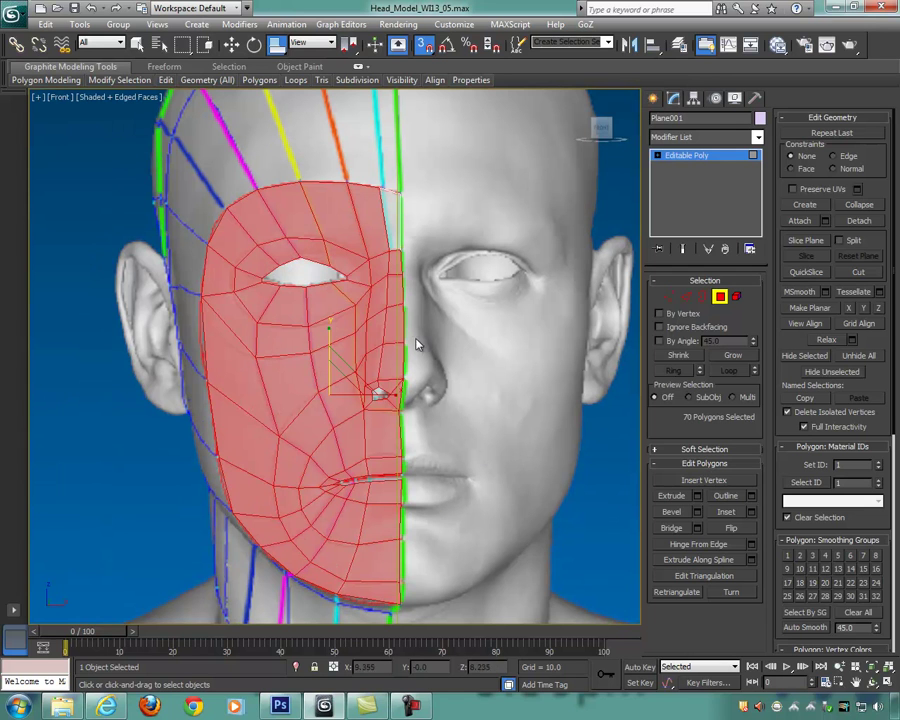
left_click(508, 356)
middle_click_drag(508, 342, 494, 333)
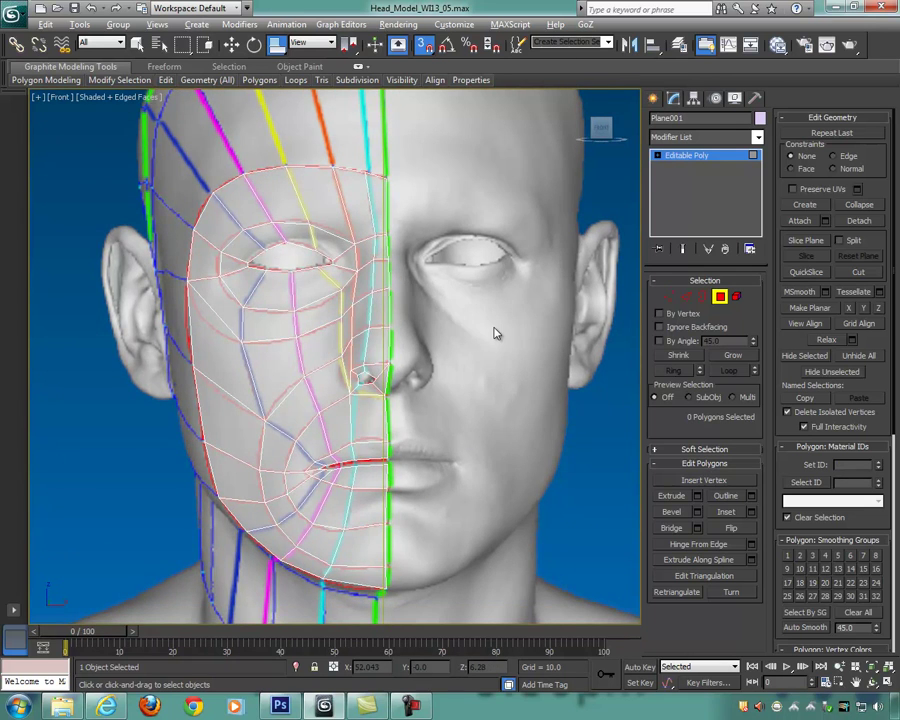
key("alt+w")
middle_click_drag(494, 480, 345, 305, "alt")
key("alt+w")
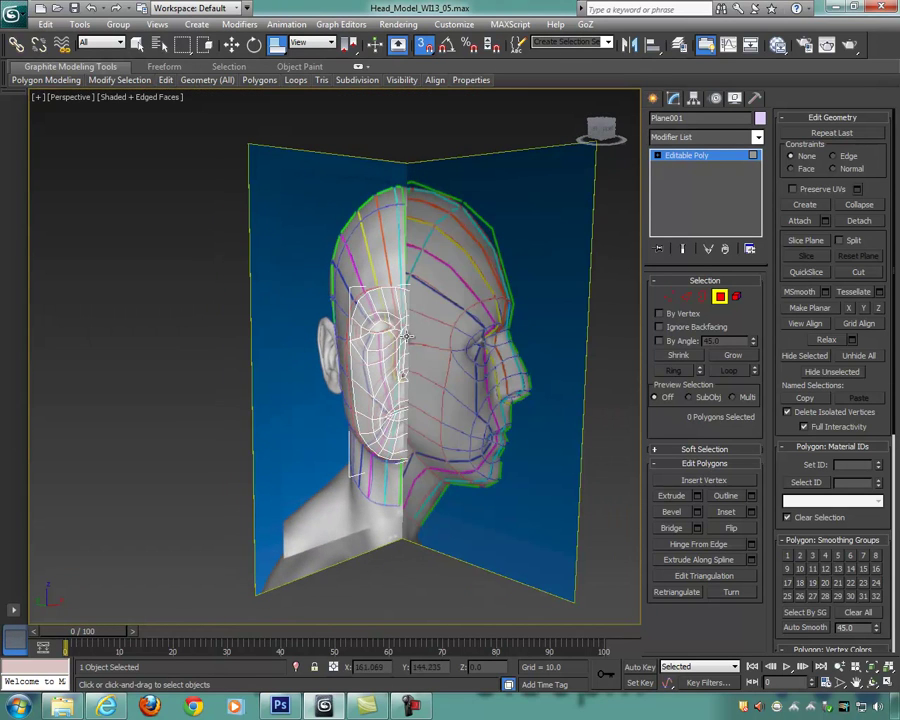
Step: Hide every unselected object so only the face mesh remains, and orbit round to its front
right_click(368, 302)
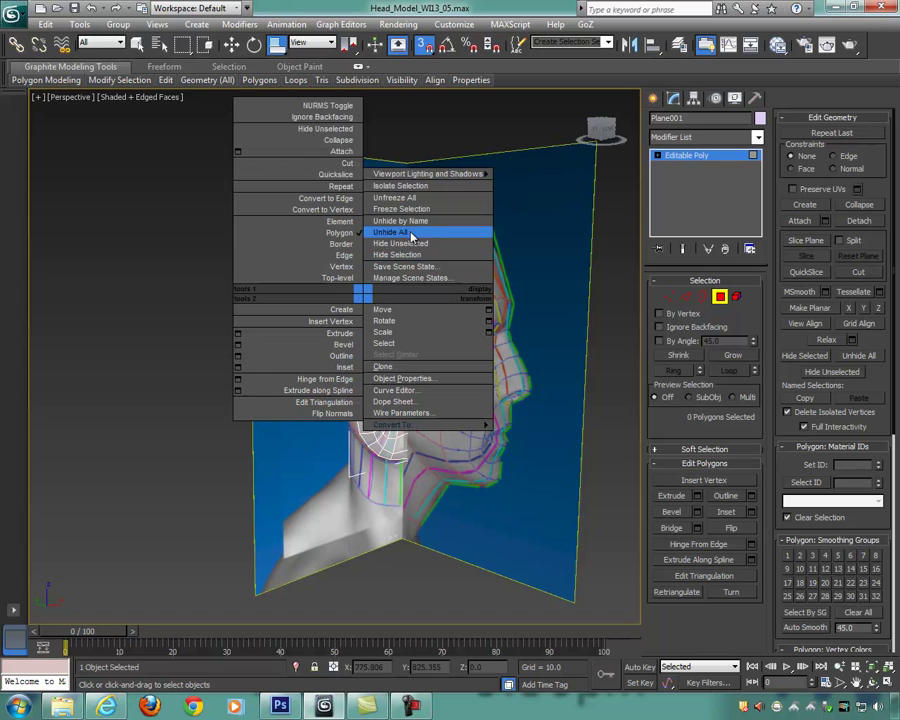
left_click(415, 241)
middle_click_drag(494, 293, 404, 402, "alt")
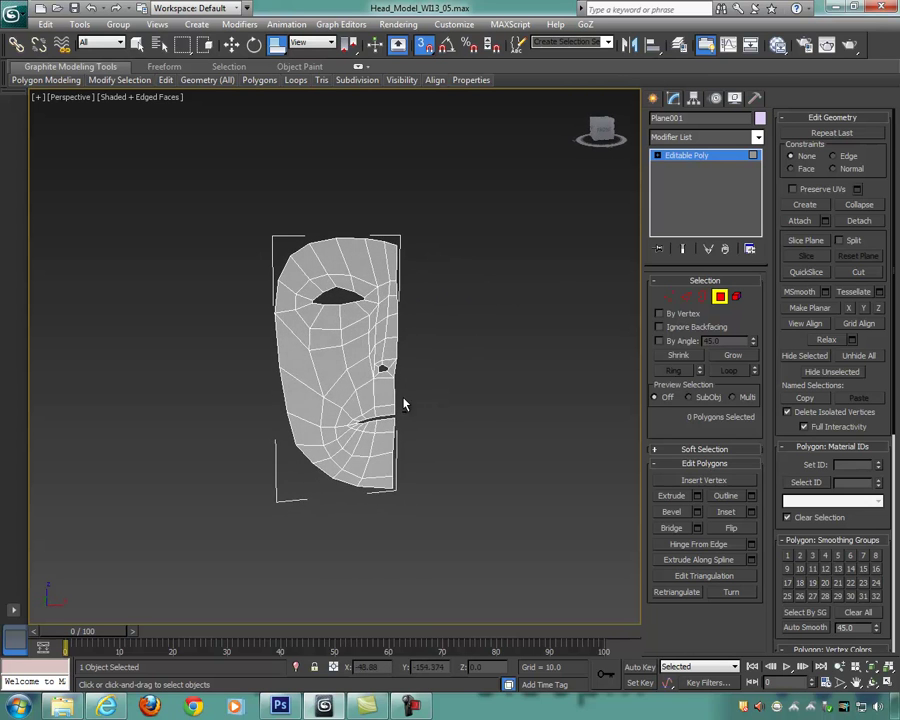
scroll(400, 406, "up", 3)
left_click(411, 706)
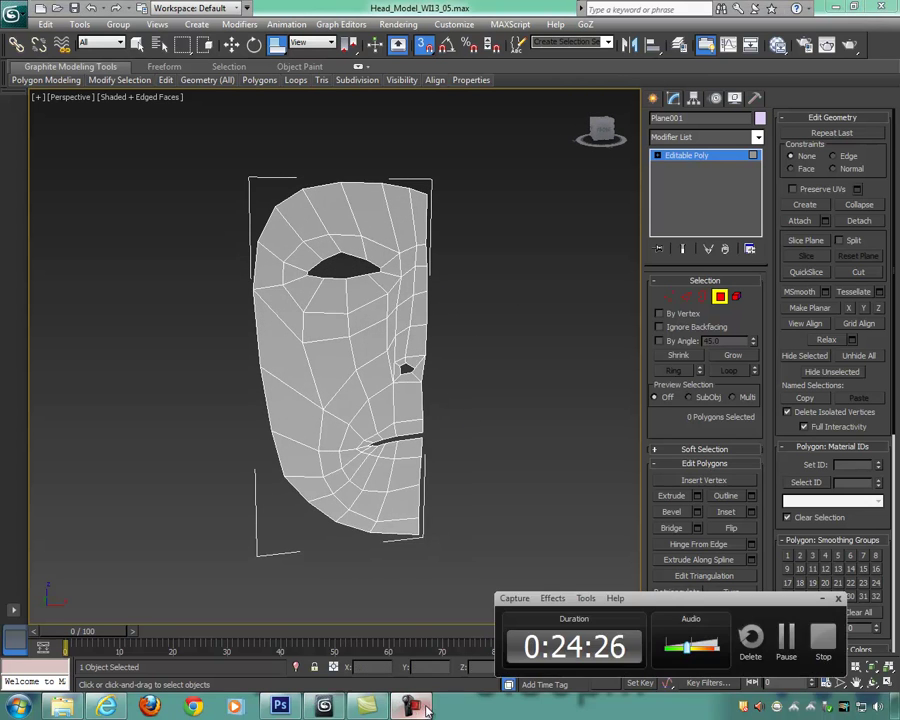
left_click(786, 645)
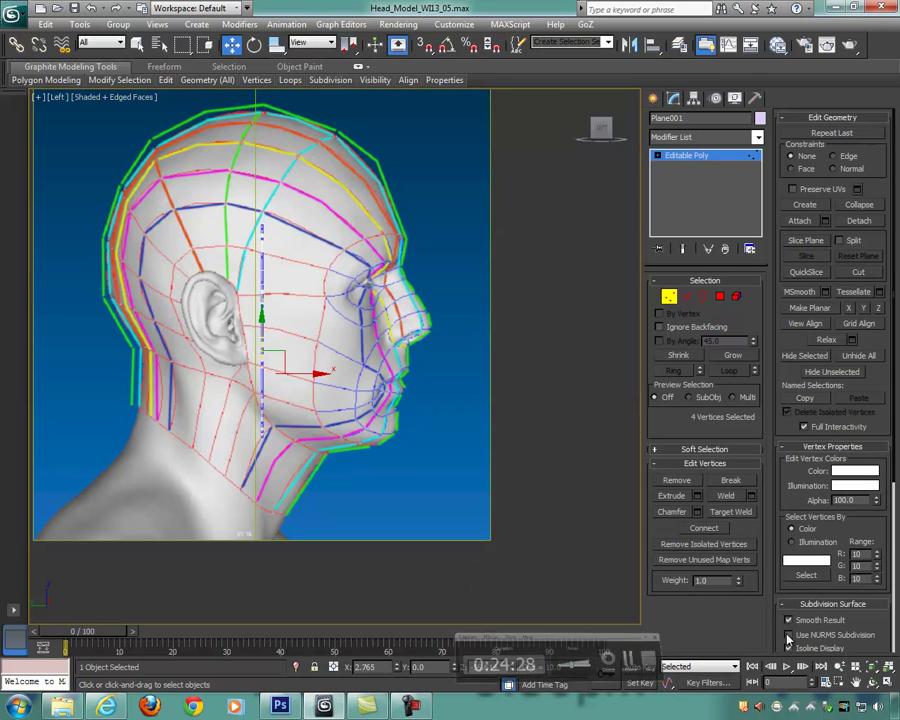
Step: Restore the four-view layout, clear the vertex selection and orbit the Perspective view to show the face mesh beside the side reference
middle_click_drag(399, 428, 463, 456)
scroll(432, 430, "down", 2)
scroll(442, 445, "up", 2)
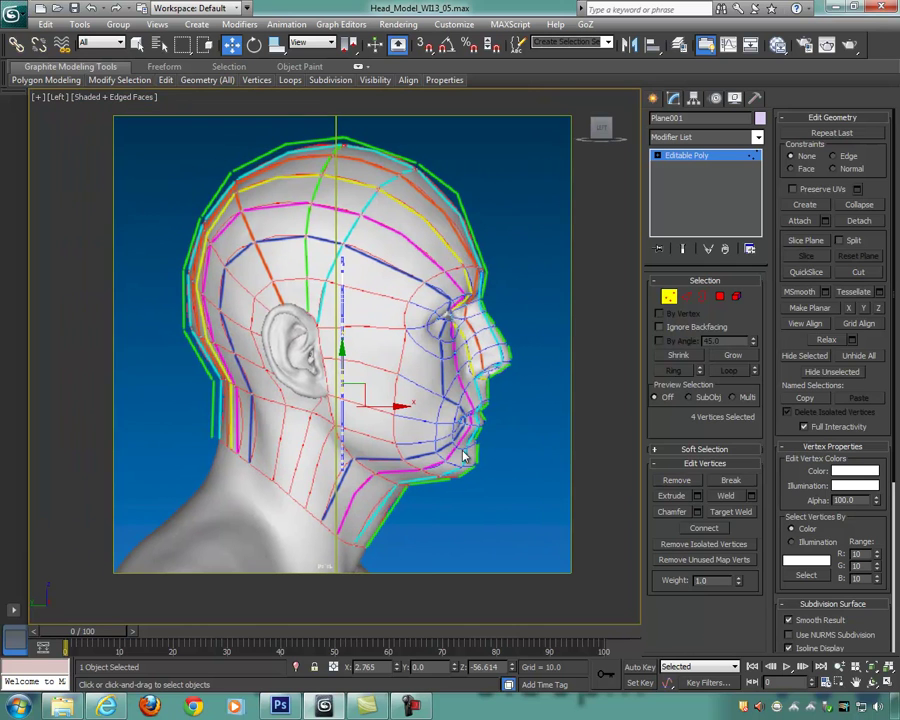
middle_click_drag(416, 422, 411, 427)
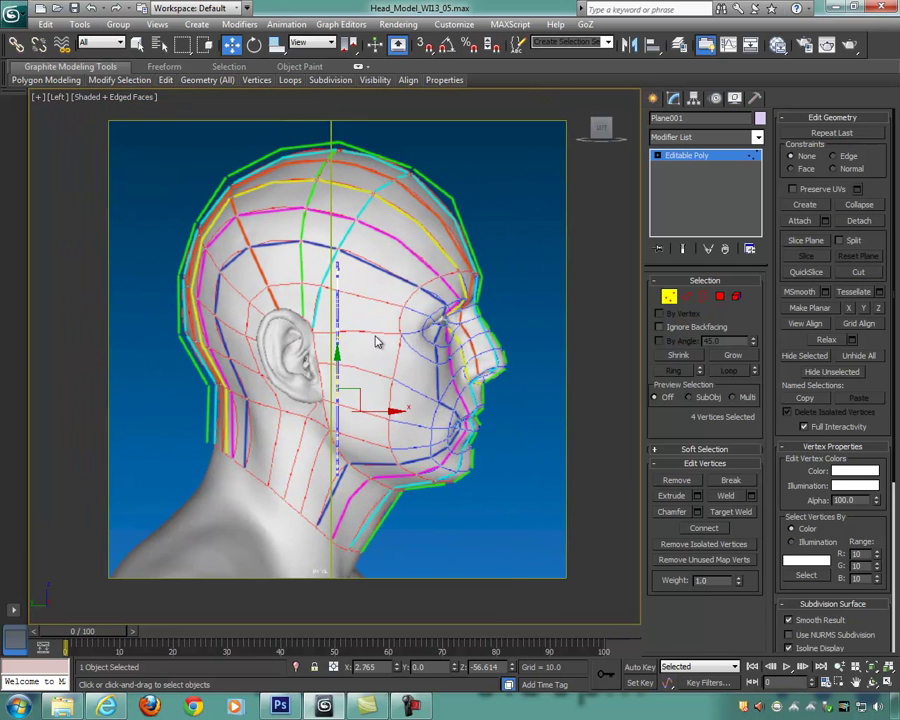
key("alt+w")
scroll(530, 295, "down", 3)
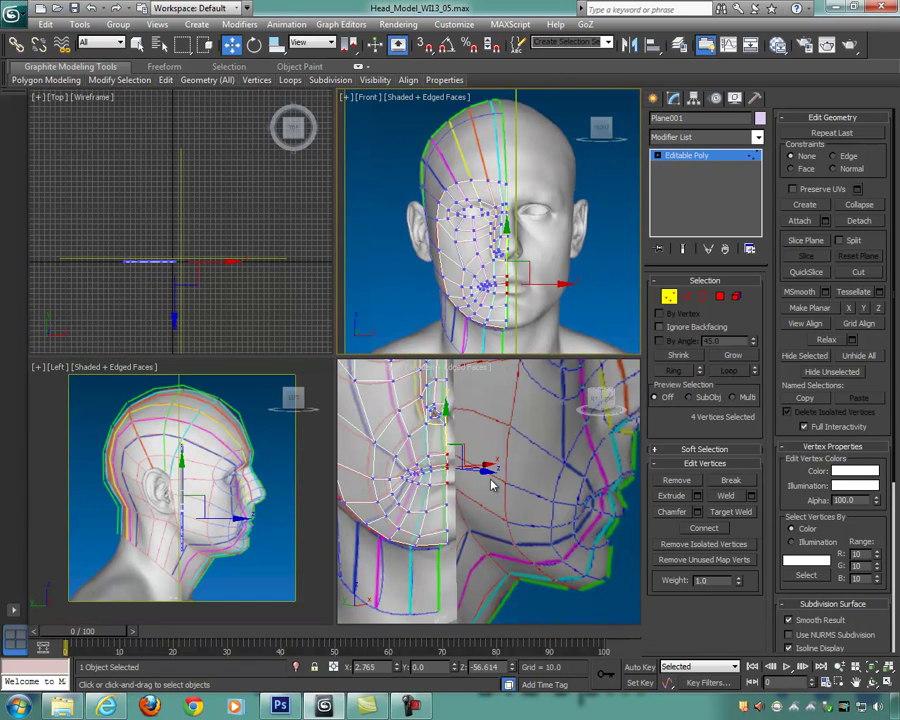
scroll(490, 485, "down", 6)
middle_click_drag(485, 470, 503, 487, "alt")
scroll(471, 474, "up", 4)
left_click(625, 484)
middle_click_drag(625, 484, 535, 425, "alt")
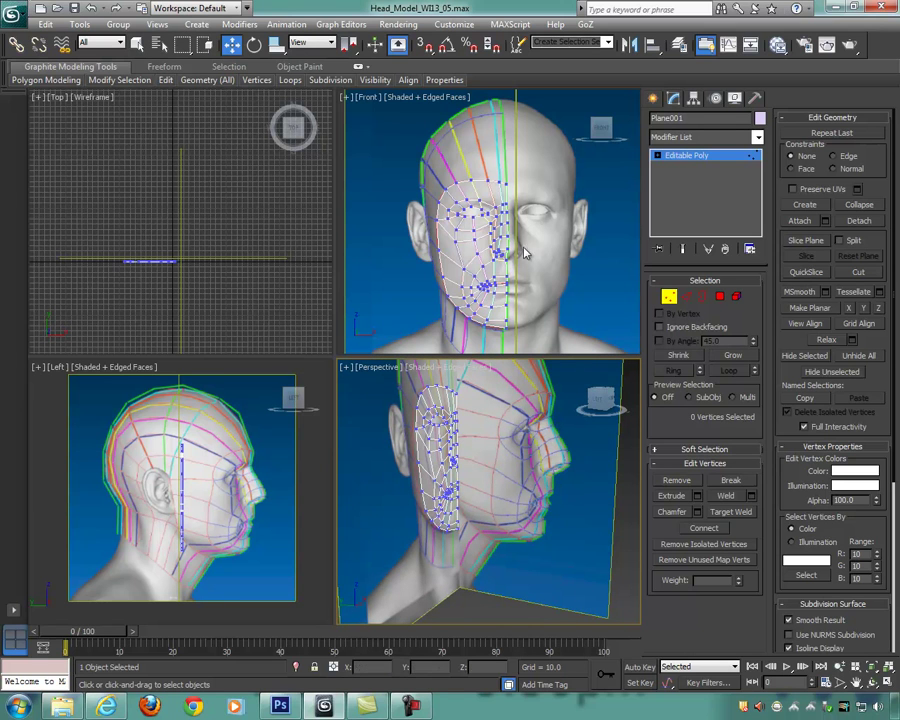
Step: Select the top forehead vertex on the green centre line and move it forward in the Left view onto the profile, Y about -133.6
scroll(553, 206, "up", 4)
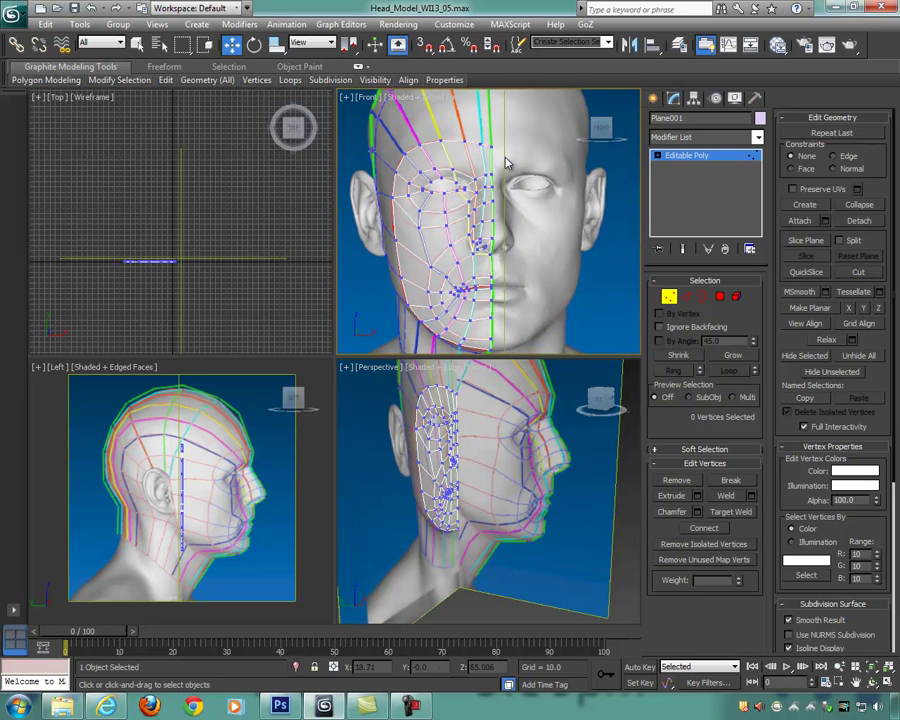
left_click(491, 147)
middle_click_drag(566, 318, 535, 217)
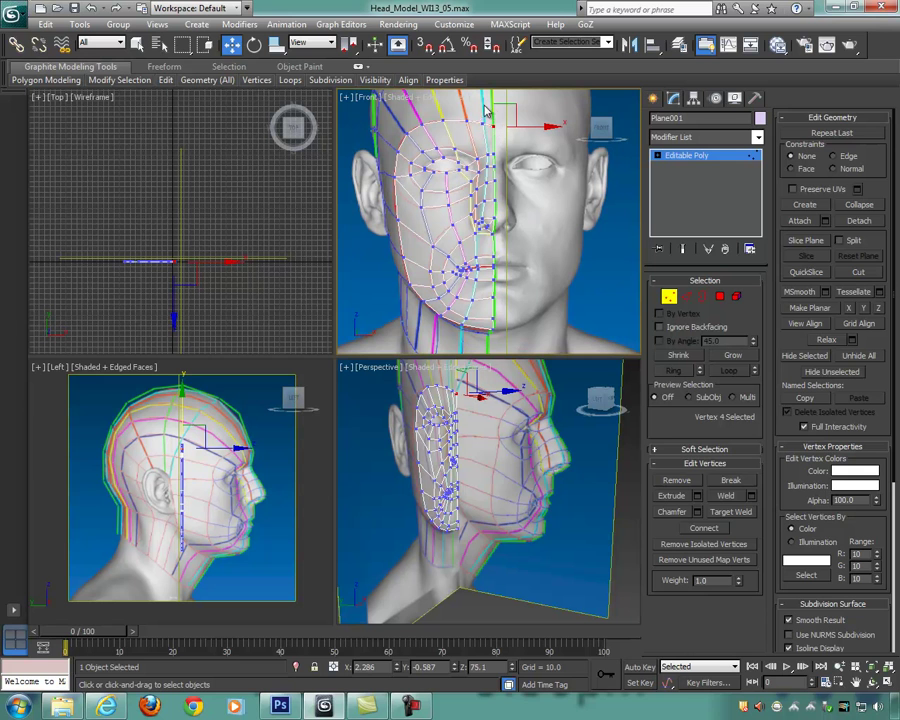
scroll(485, 113, "up", 4)
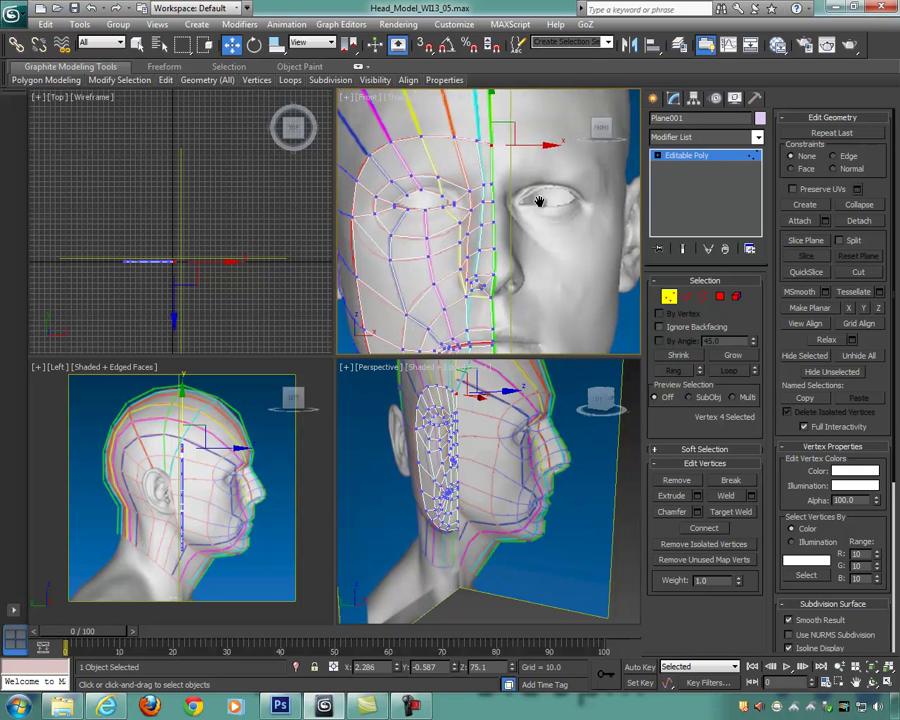
middle_click_drag(540, 243, 546, 207)
key("alt+w")
scroll(503, 207, "down", 2)
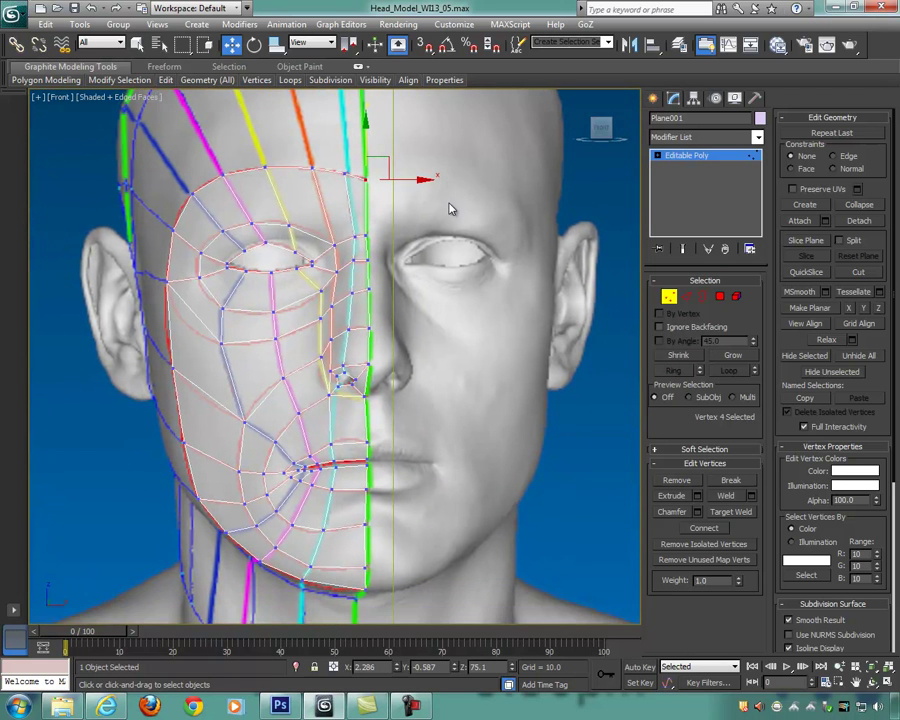
key("alt+w")
middle_click_drag(214, 455, 199, 455)
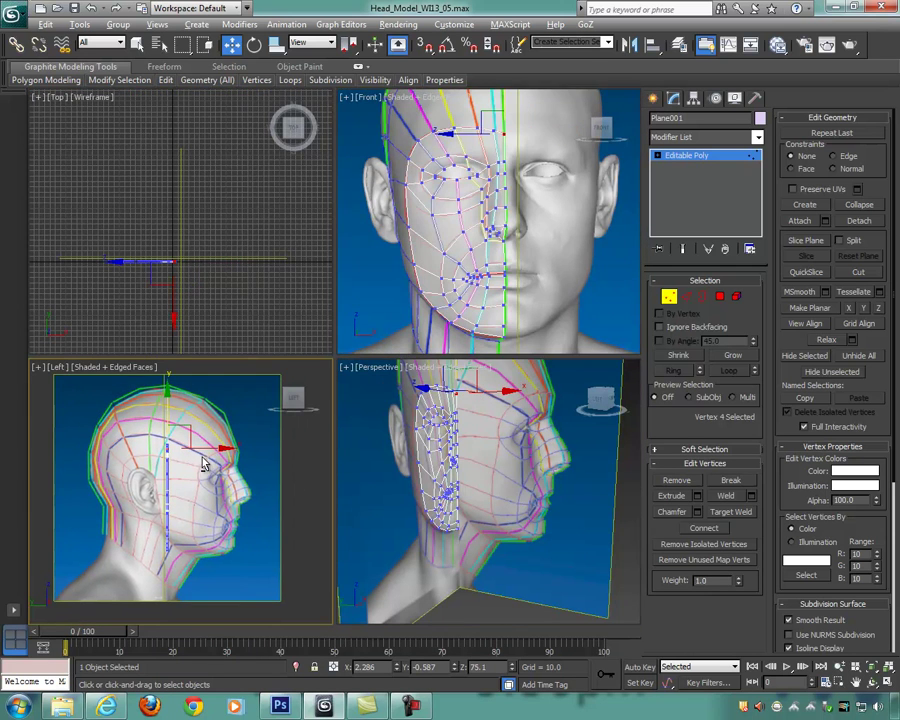
key("alt+w")
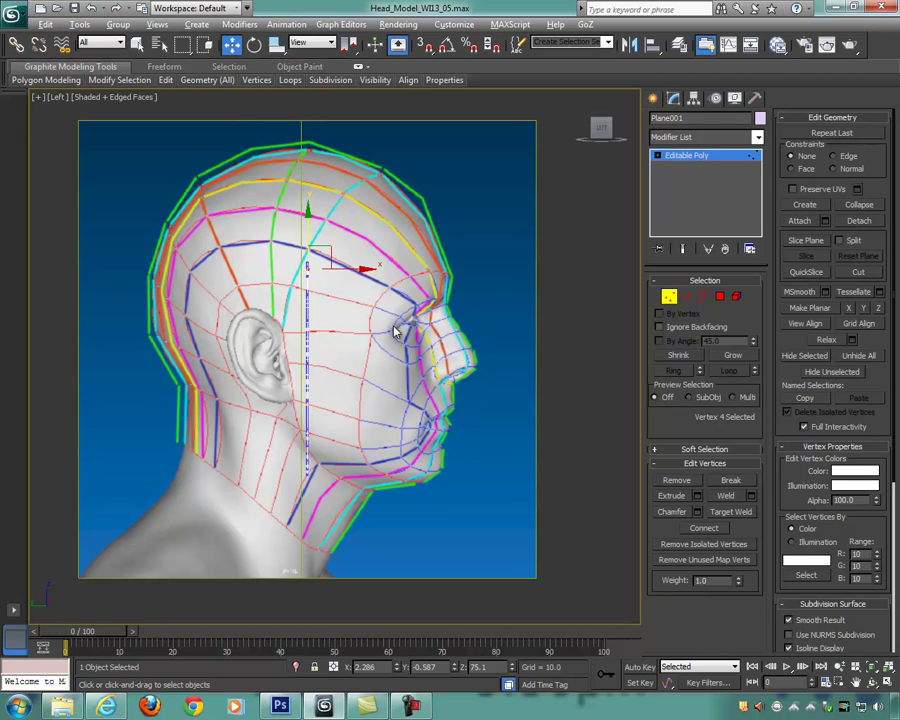
middle_click_drag(395, 332, 339, 337)
left_click_drag(383, 274, 446, 273)
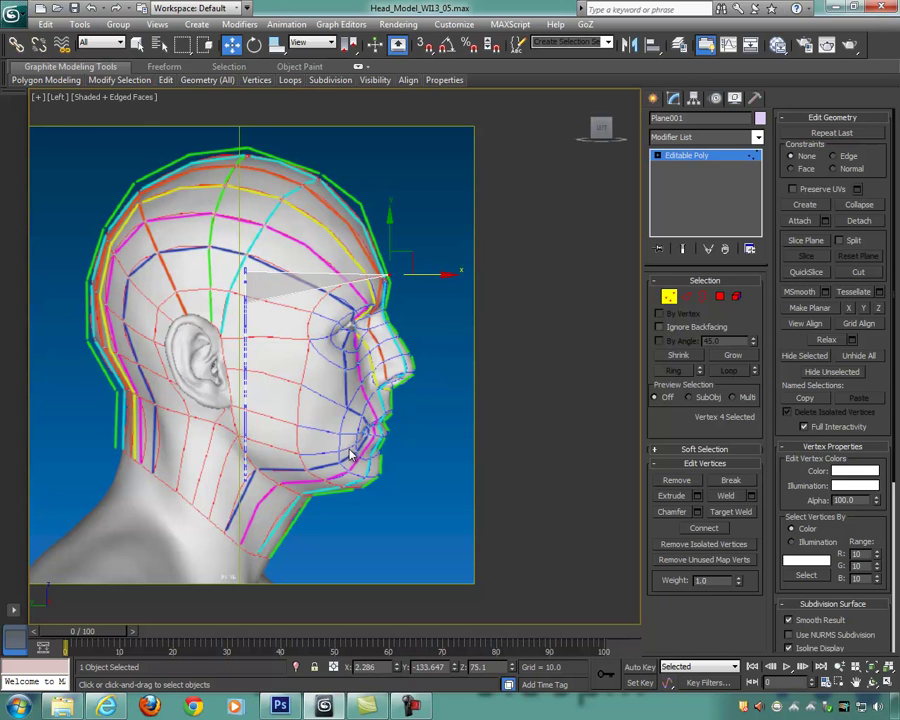
middle_click_drag(483, 406, 471, 405)
Step: Lower the top forehead vertex along the green profile line in the Left view to Z about 70.8
key("alt+w")
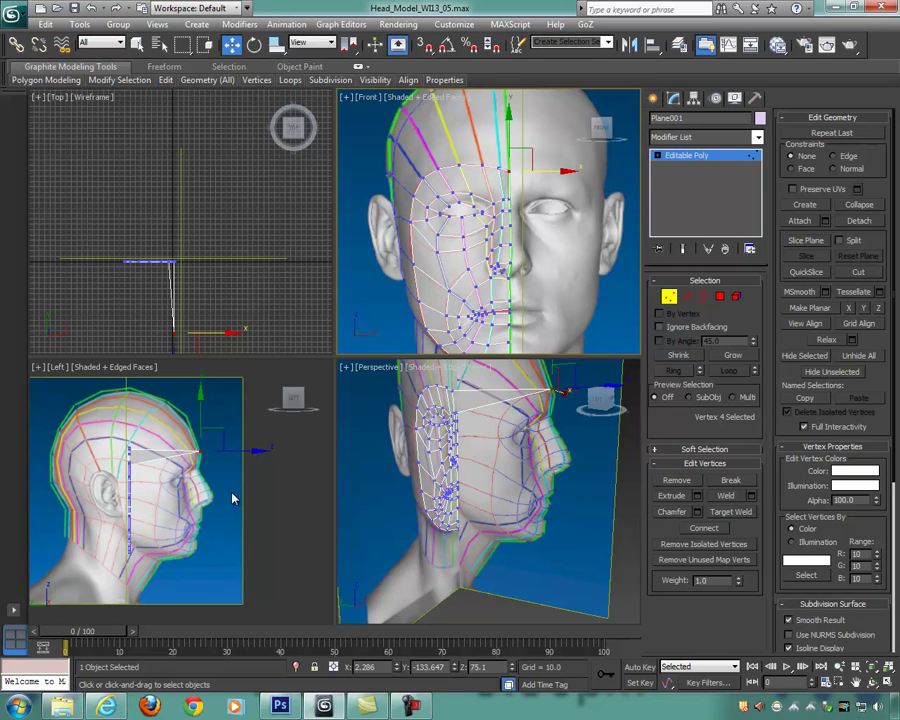
scroll(236, 485, "up", 2)
key("alt+w")
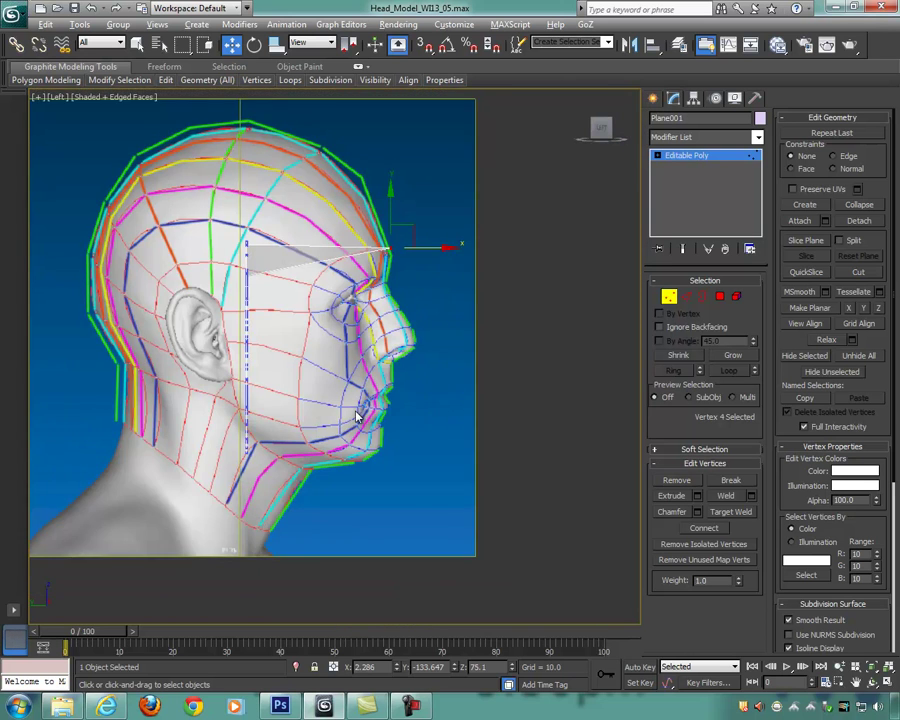
scroll(333, 410, "up", 3)
middle_click_drag(316, 372, 363, 369)
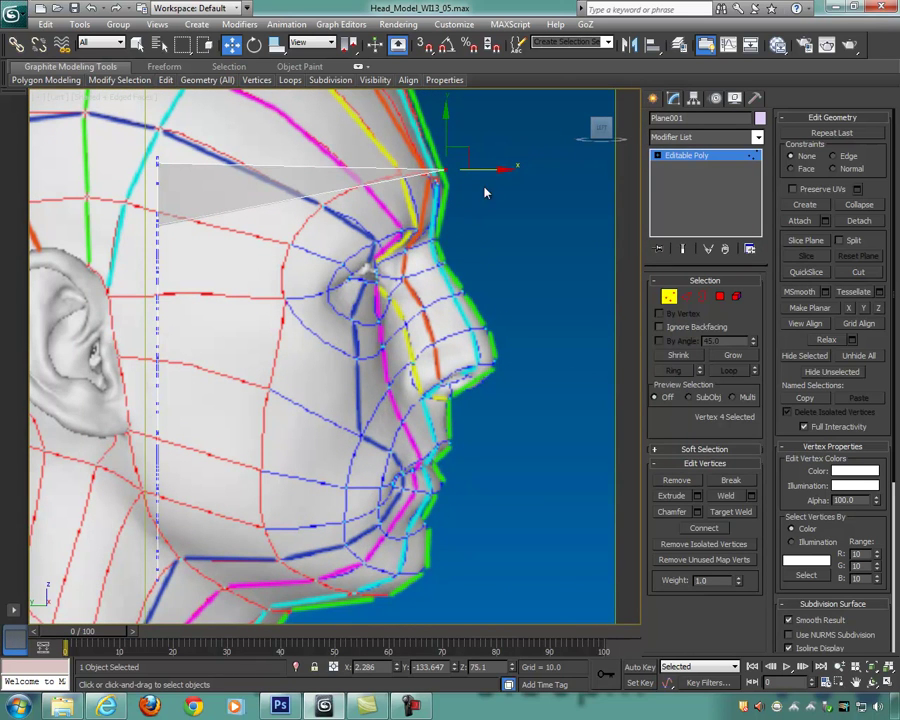
left_click_drag(446, 112, 461, 186)
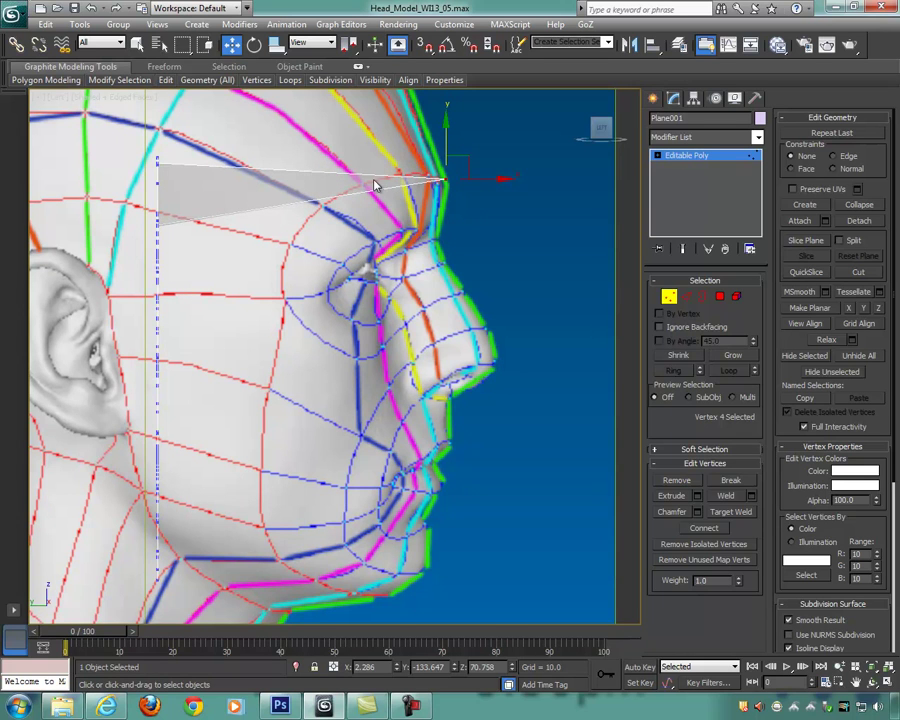
Step: Select the second centre-line vertex from the top and move it forward in the Left view towards the brow profile, Y about -134.5
key("alt+w")
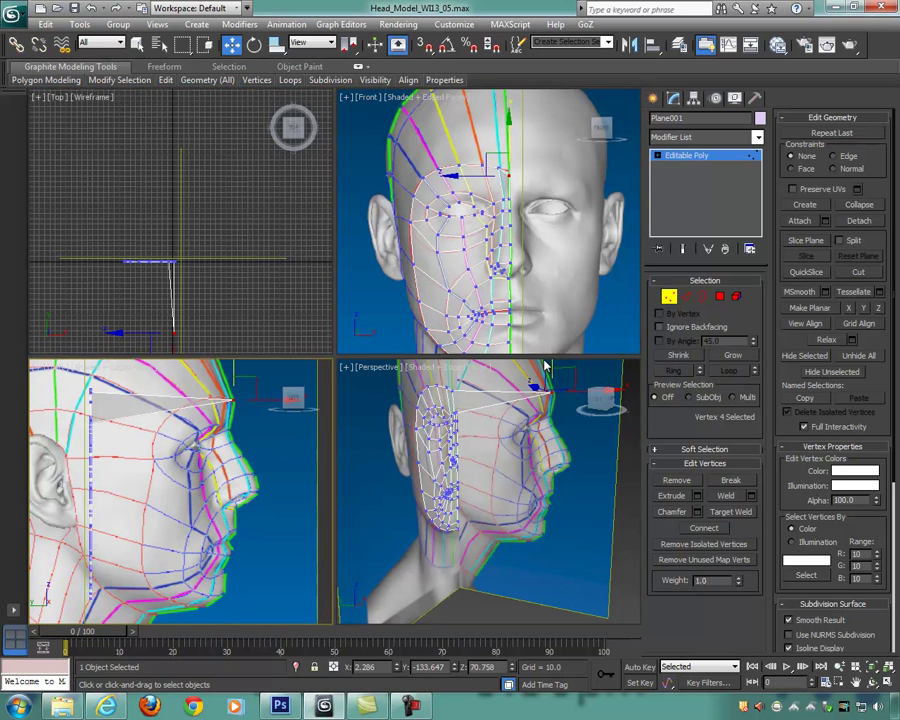
left_click(508, 198)
middle_click(258, 530)
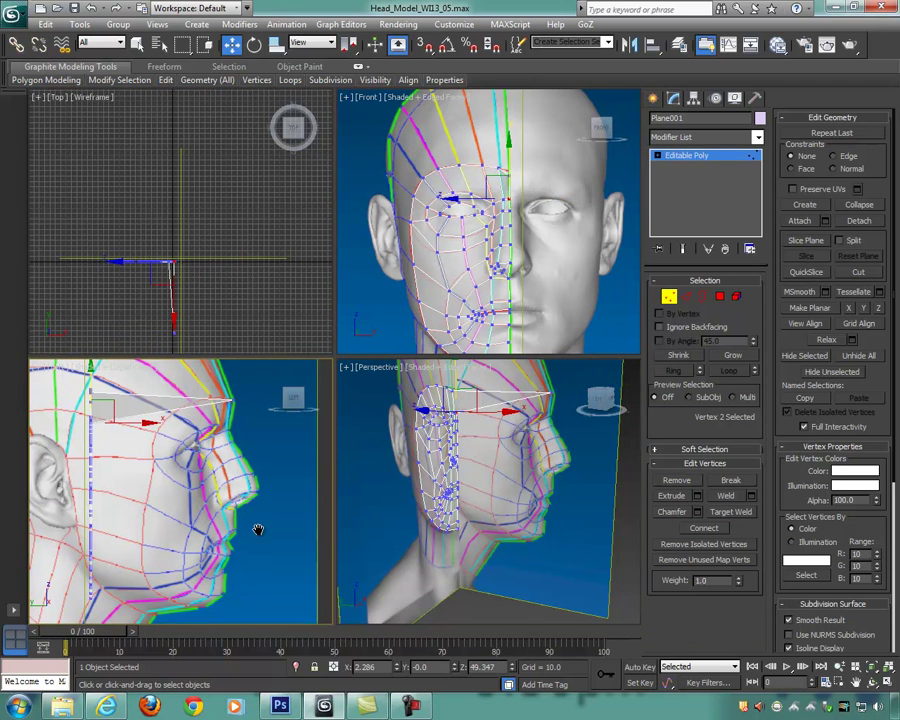
middle_click_drag(258, 529, 251, 536)
middle_click_drag(166, 487, 159, 480)
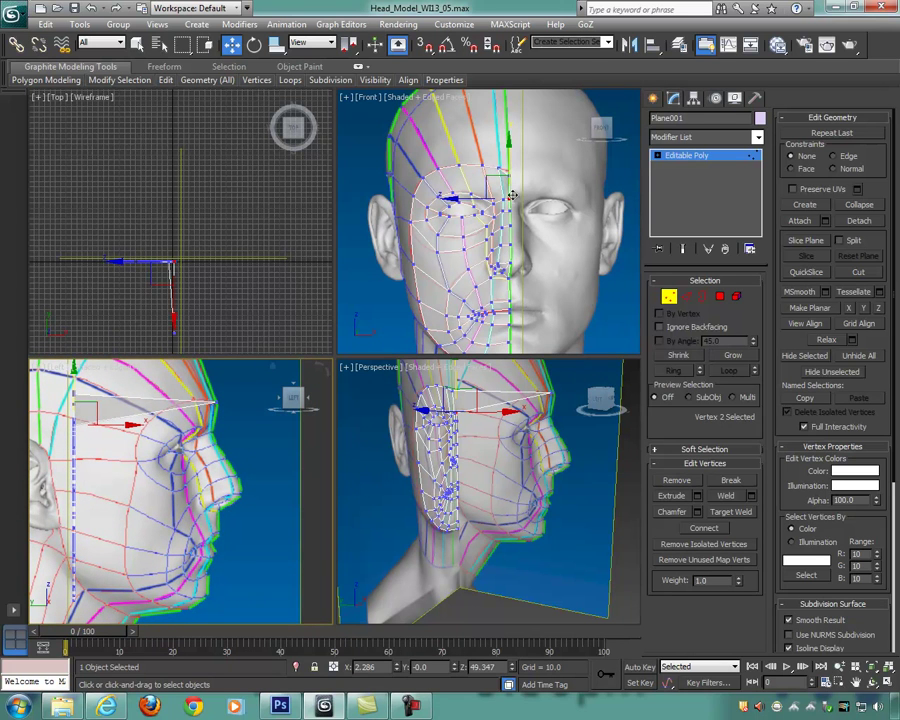
middle_click_drag(503, 195, 516, 213, "alt")
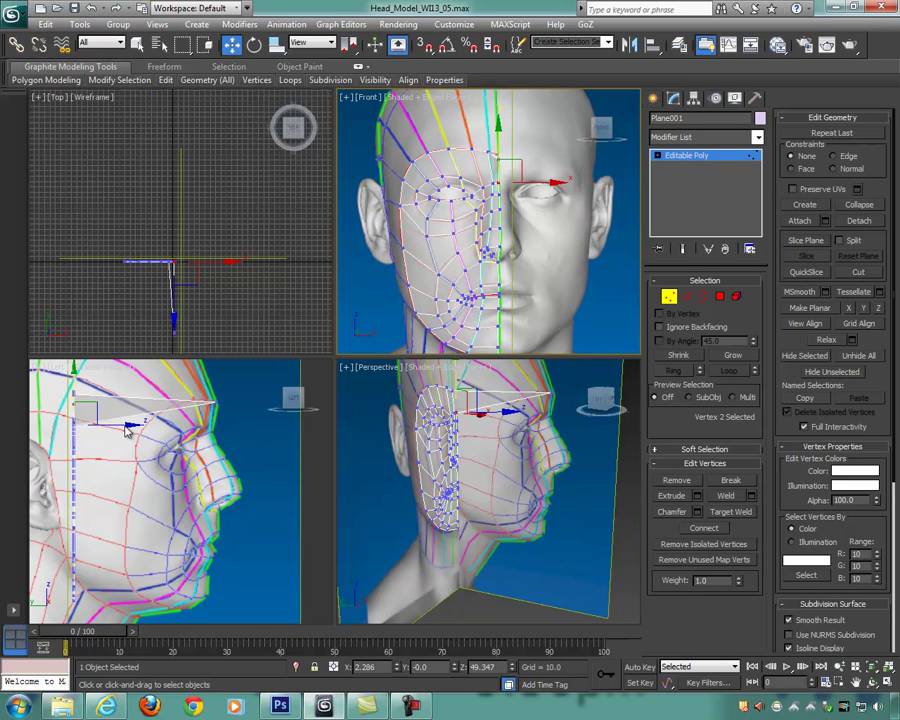
middle_click_drag(146, 433, 145, 440)
left_click_drag(131, 432, 190, 433)
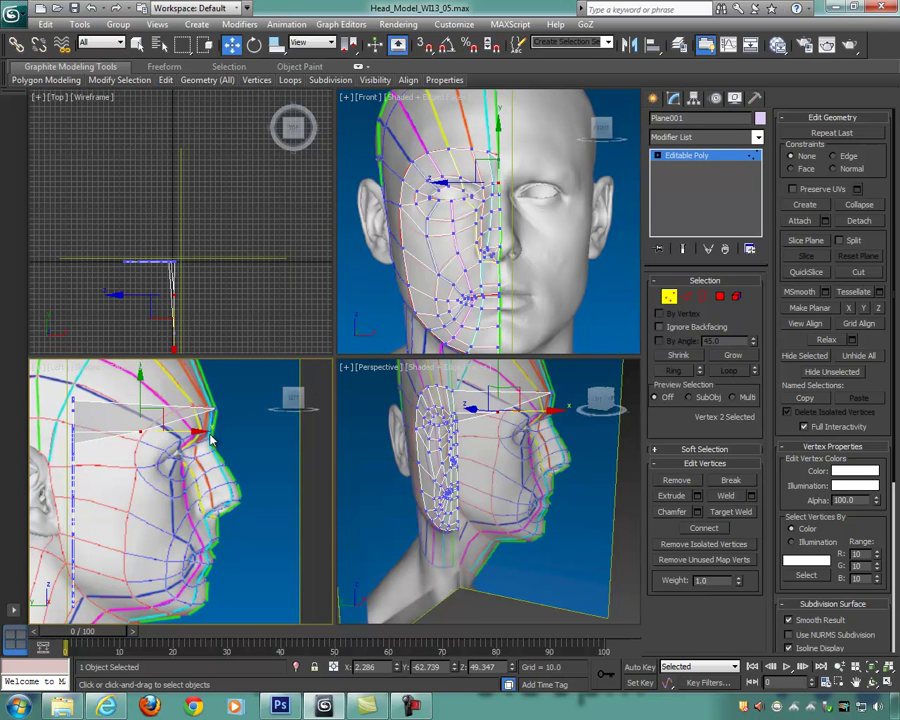
left_click_drag(187, 431, 261, 427)
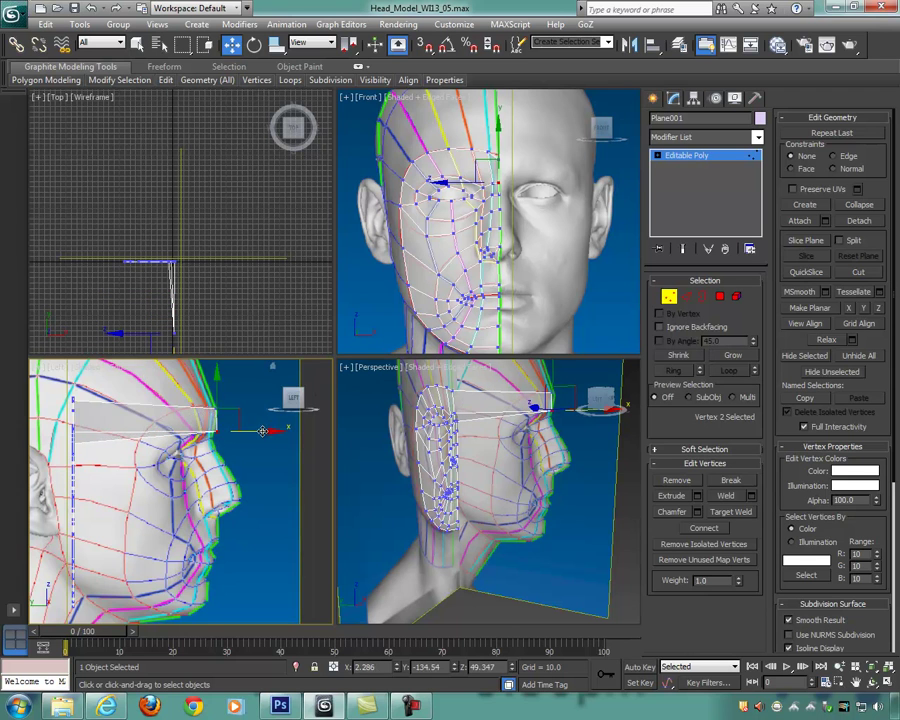
Step: Fine-tune the second centre-line vertex's depth against the green profile line in the Left view, to Y about -130.4
scroll(215, 451, "up", 2)
scroll(215, 451, "up", 2)
middle_click_drag(238, 467, 238, 506)
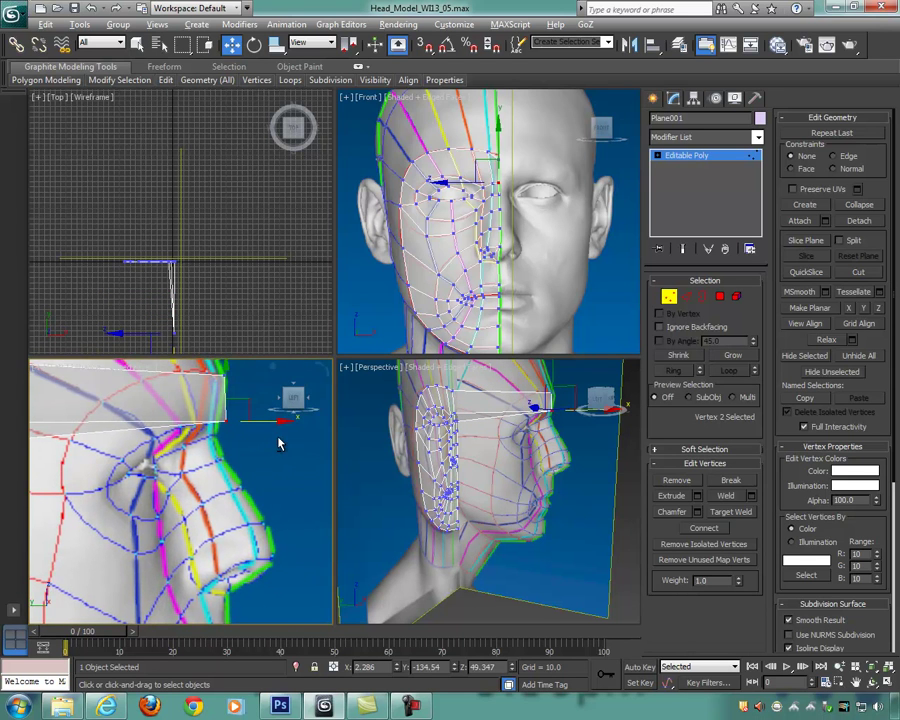
key("alt+w")
middle_click_drag(330, 398, 303, 400)
left_click_drag(430, 213, 322, 240)
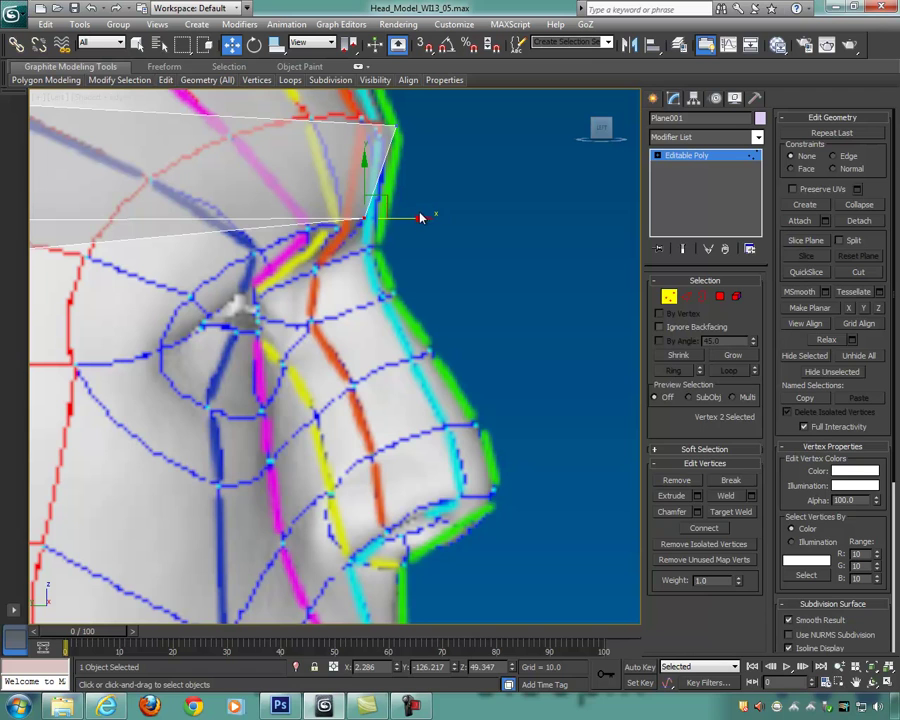
left_click_drag(417, 219, 435, 216)
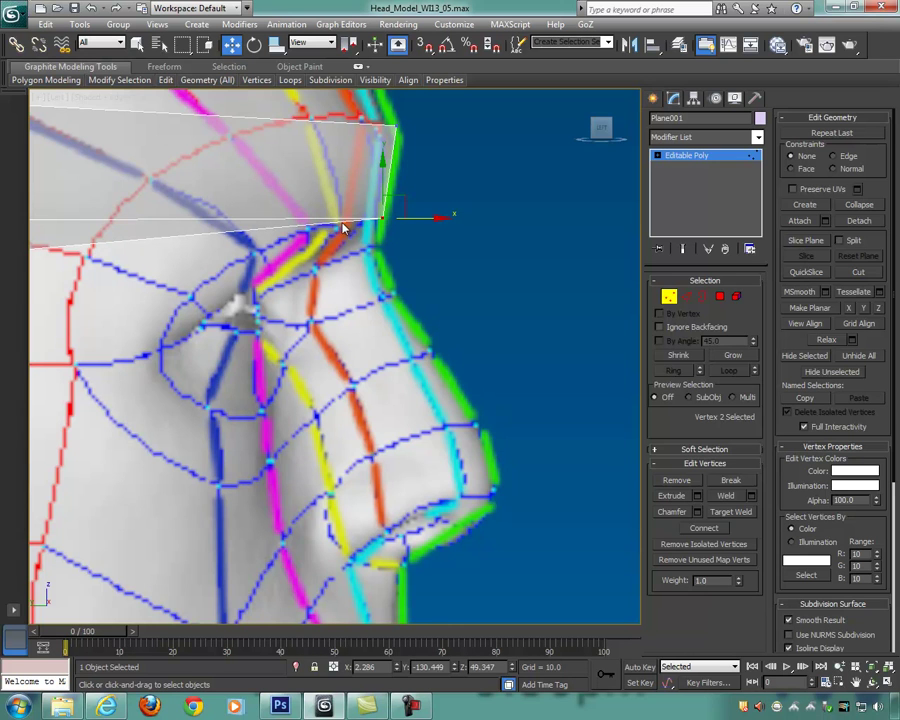
Step: Examine how the two moved centre-line vertices fit the forehead profile of the side reference in the Left view
scroll(344, 228, "down", 2)
middle_click_drag(411, 199, 430, 211)
middle_click_drag(367, 192, 443, 254)
scroll(400, 231, "down", 2)
middle_click_drag(349, 232, 375, 258)
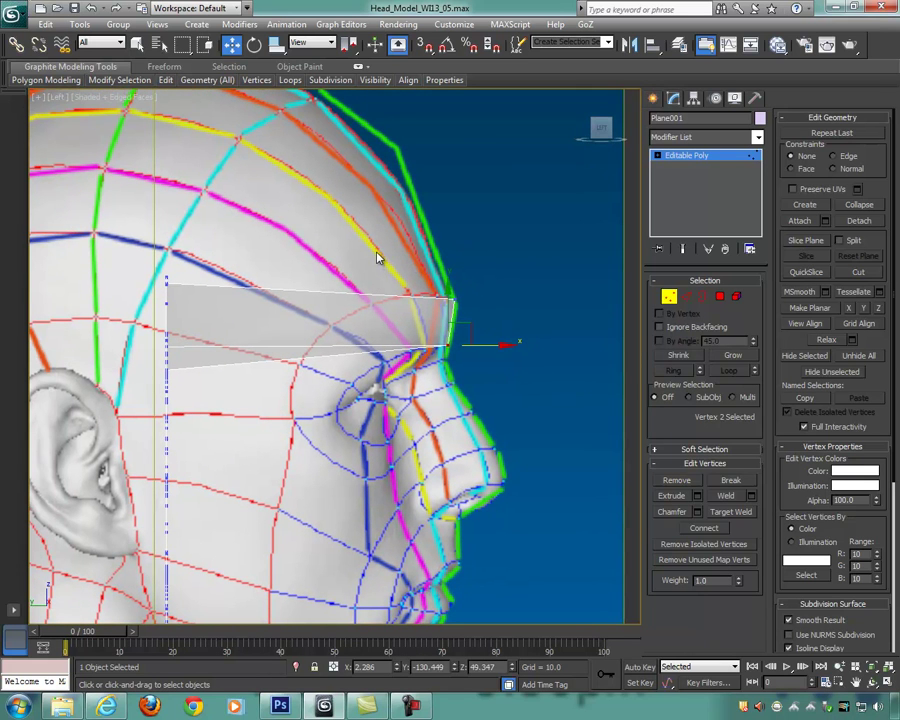
middle_click_drag(430, 264, 411, 253)
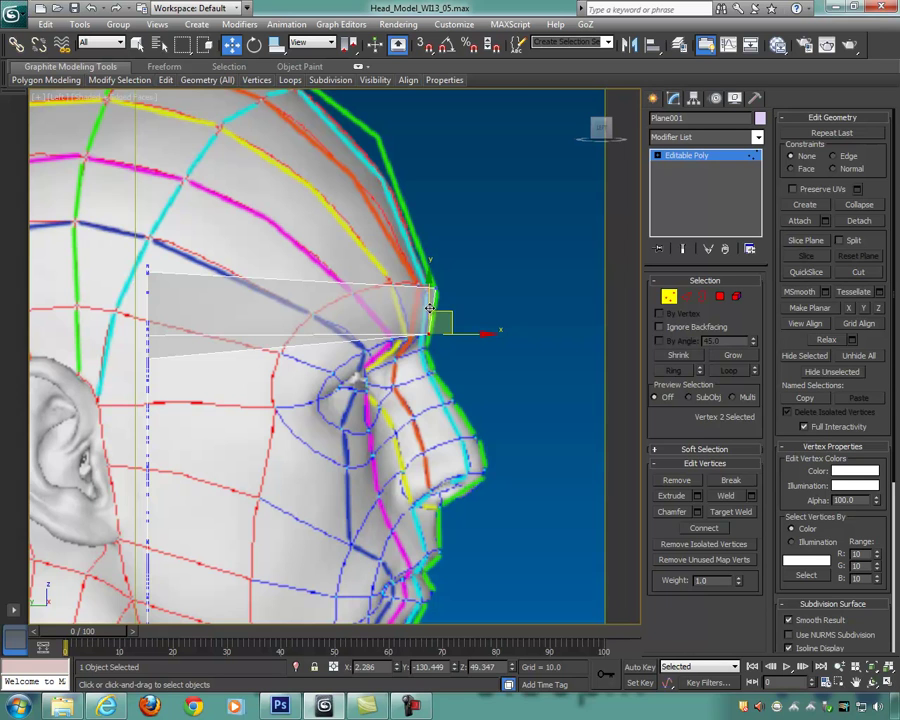
key("l")
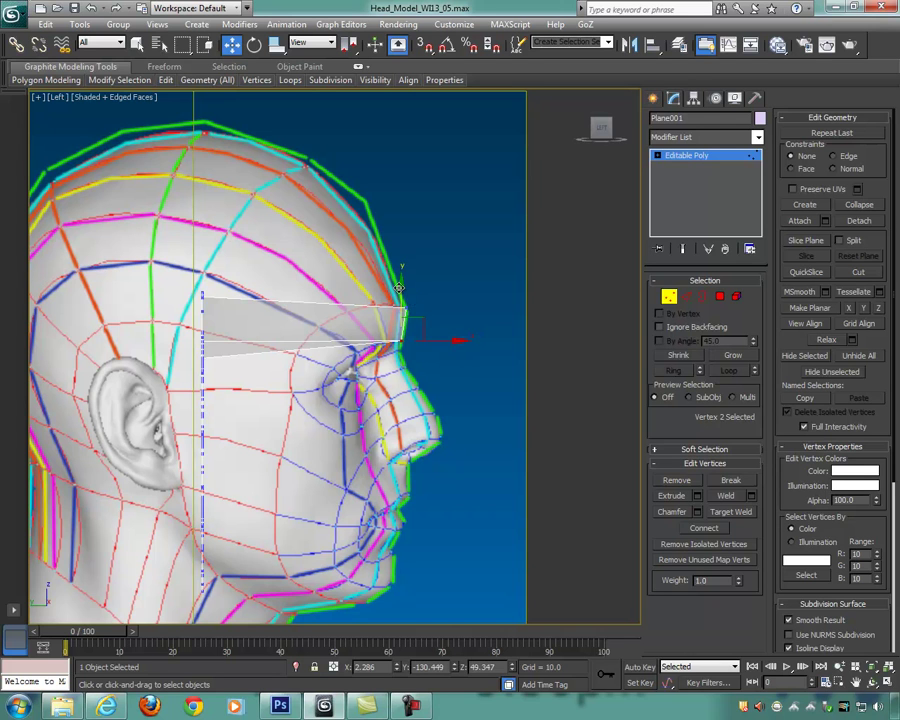
mouse_move(432, 286)
middle_mouse_down()
mouse_move(420, 250)
mouse_move(420, 278)
middle_mouse_up()
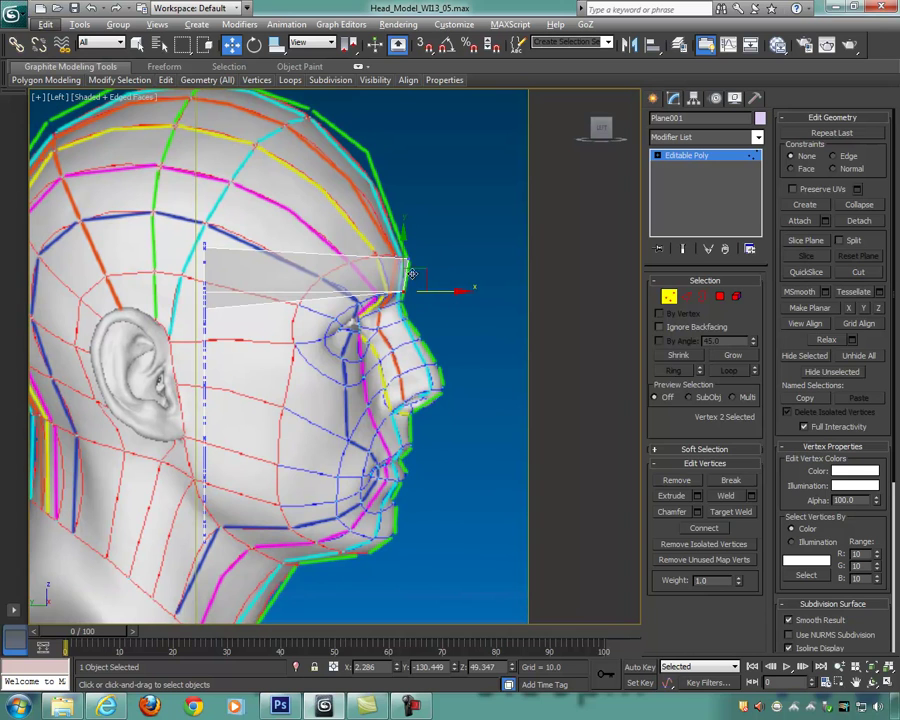
middle_click_drag(430, 336, 436, 342)
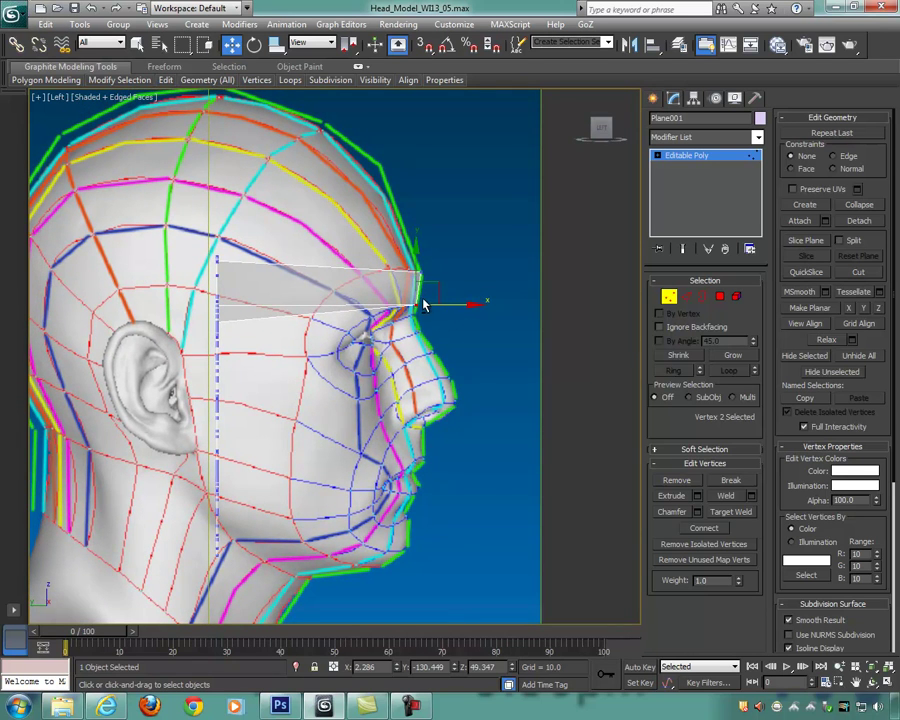
Step: Select the third centre-line vertex from the top and move it forward in the Left view to the profile, Y about -133.2
key("alt+w")
scroll(521, 194, "up", 5)
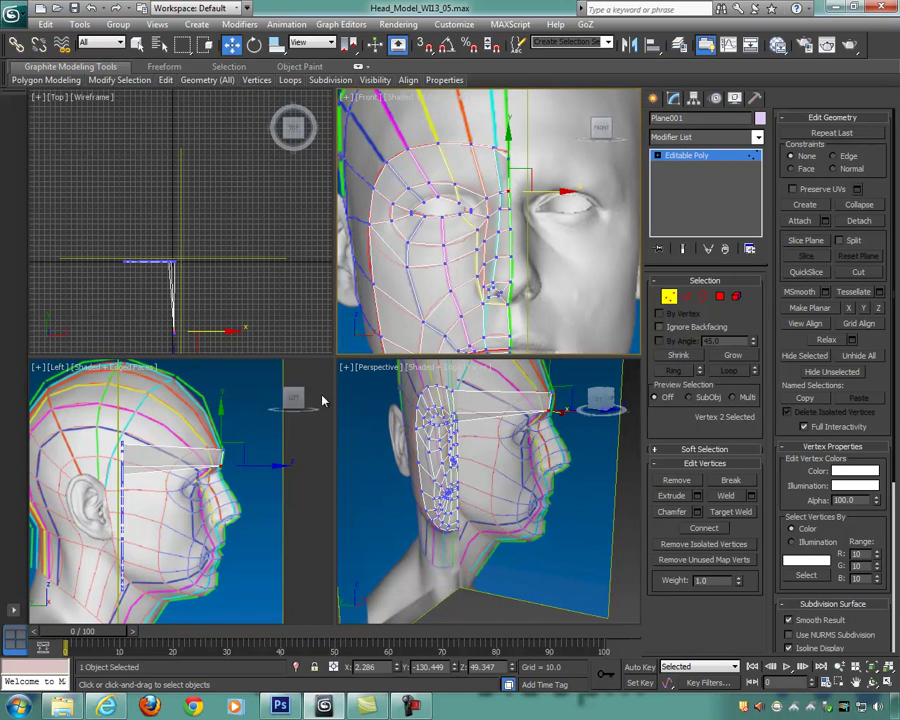
middle_click_drag(255, 513, 248, 500)
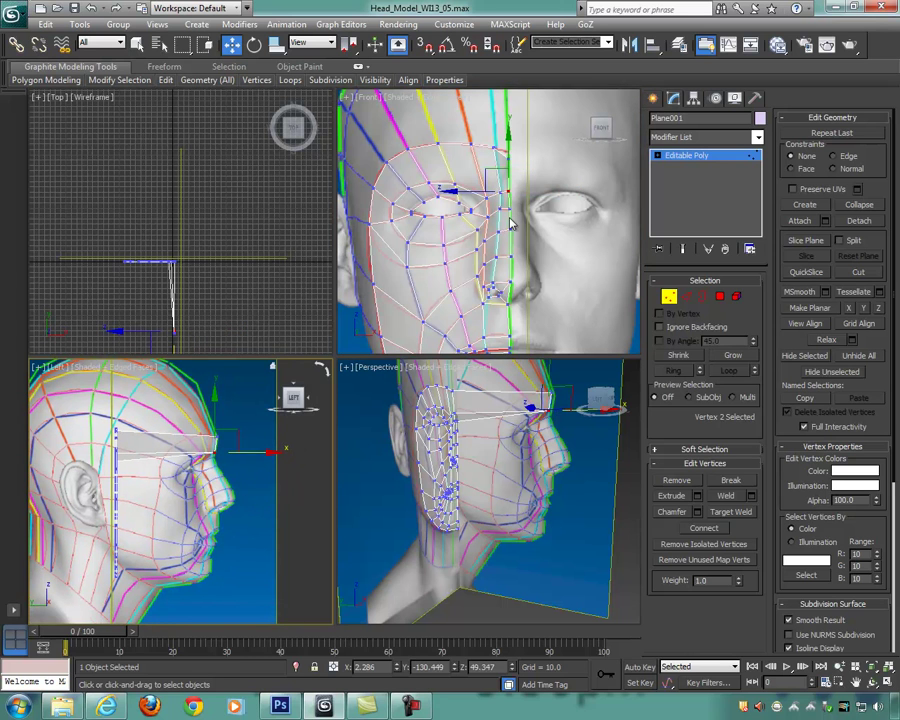
left_click_drag(510, 224, 508, 206)
scroll(242, 420, "up", 1)
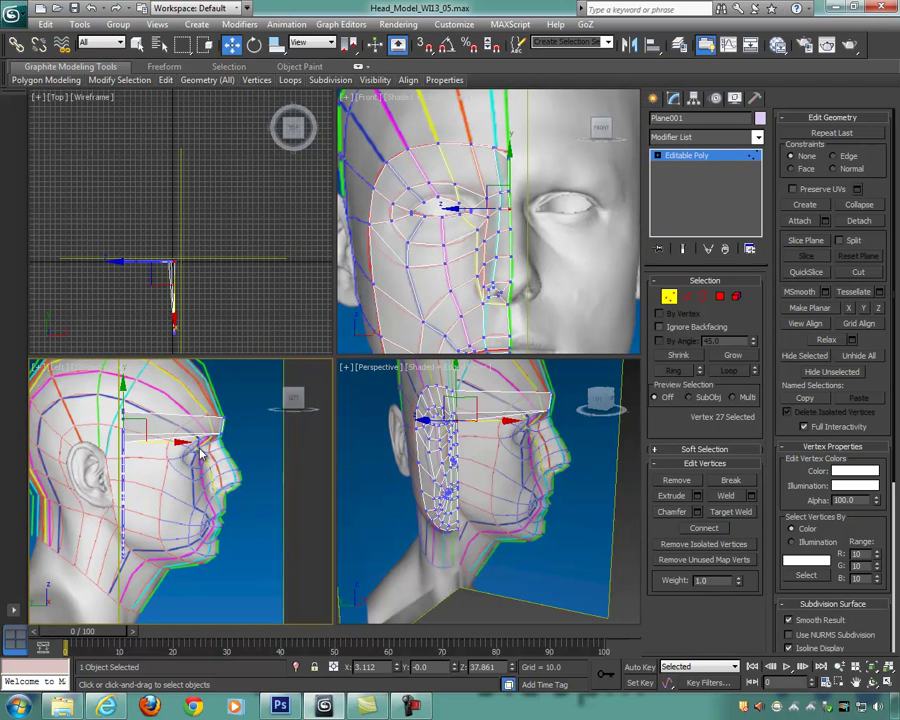
left_click_drag(171, 444, 271, 439)
mouse_move(228, 477)
middle_mouse_down()
mouse_move(207, 486)
mouse_move(215, 476)
middle_mouse_up()
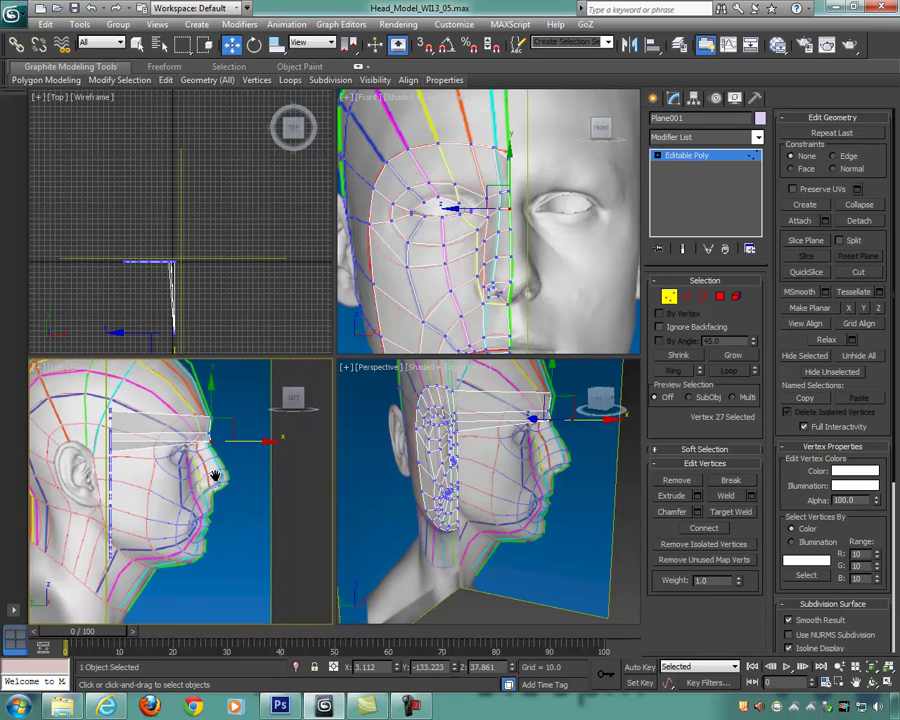
Step: Lower the third centre-line vertex from the top along the profile in the Left view, to Z about 32.4
scroll(214, 476, "up", 2)
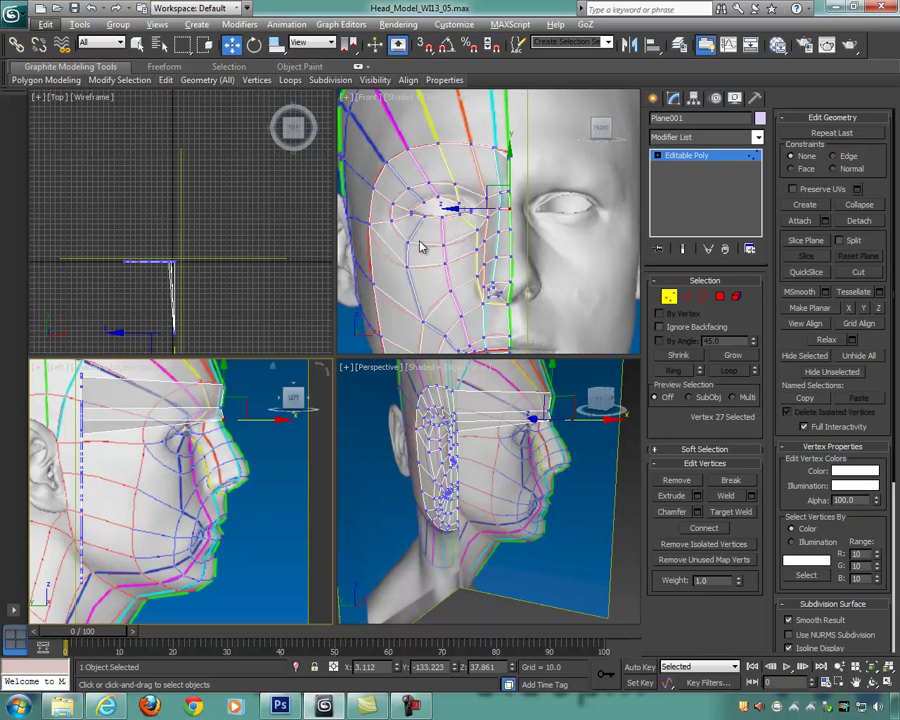
middle_click_drag(264, 496, 269, 487)
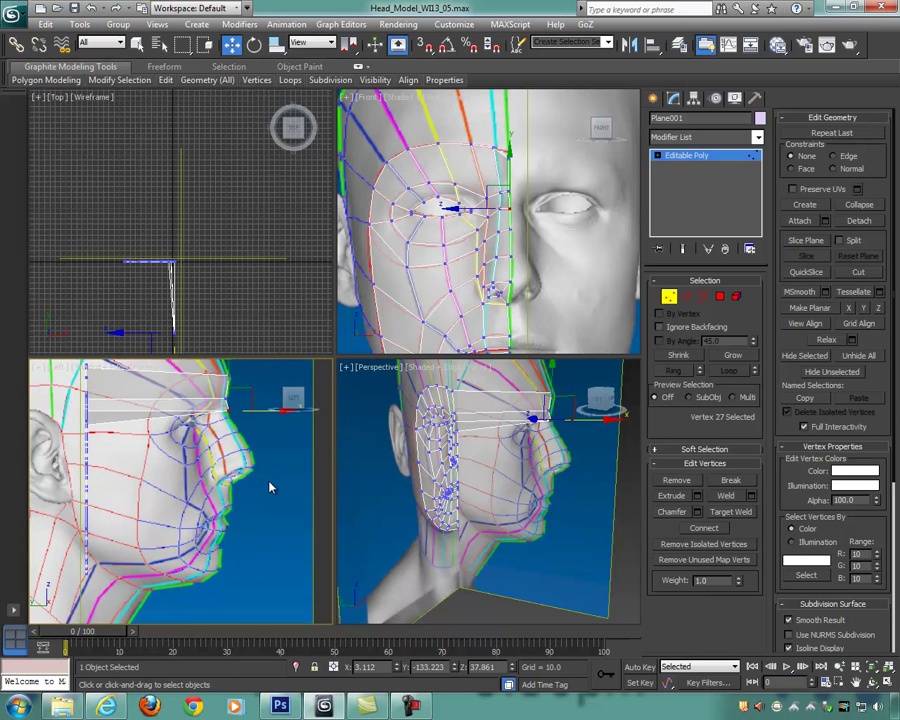
key("alt+w")
scroll(519, 240, "up", 3)
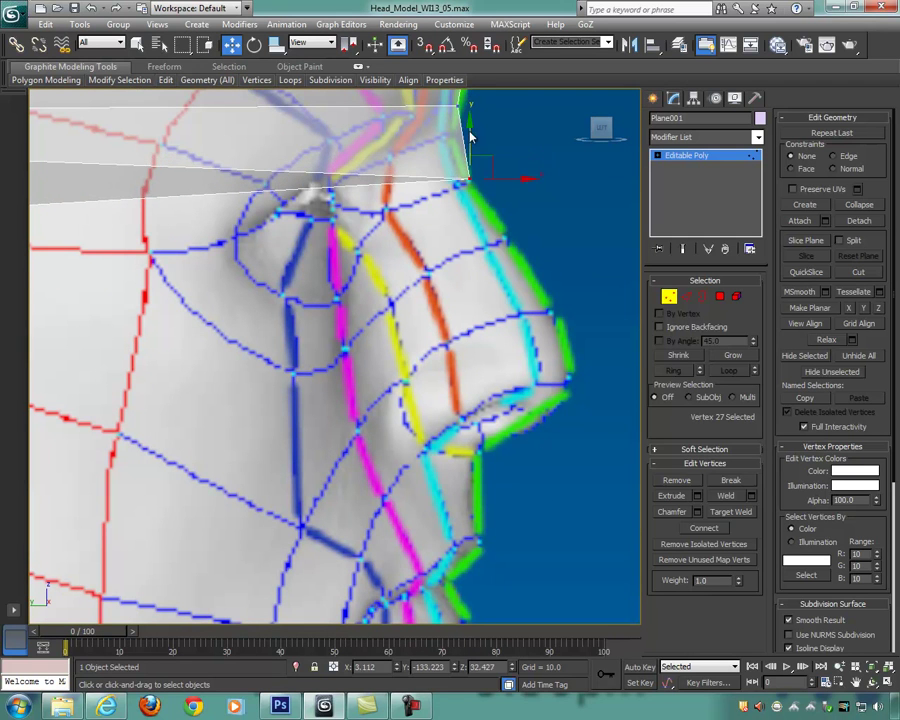
middle_click_drag(468, 134, 480, 173)
left_click_drag(467, 181, 468, 183)
Step: Lower the second centre-line vertex from the top along the brow profile in the Left view, to Z about 44.2
left_click_drag(451, 110, 451, 133)
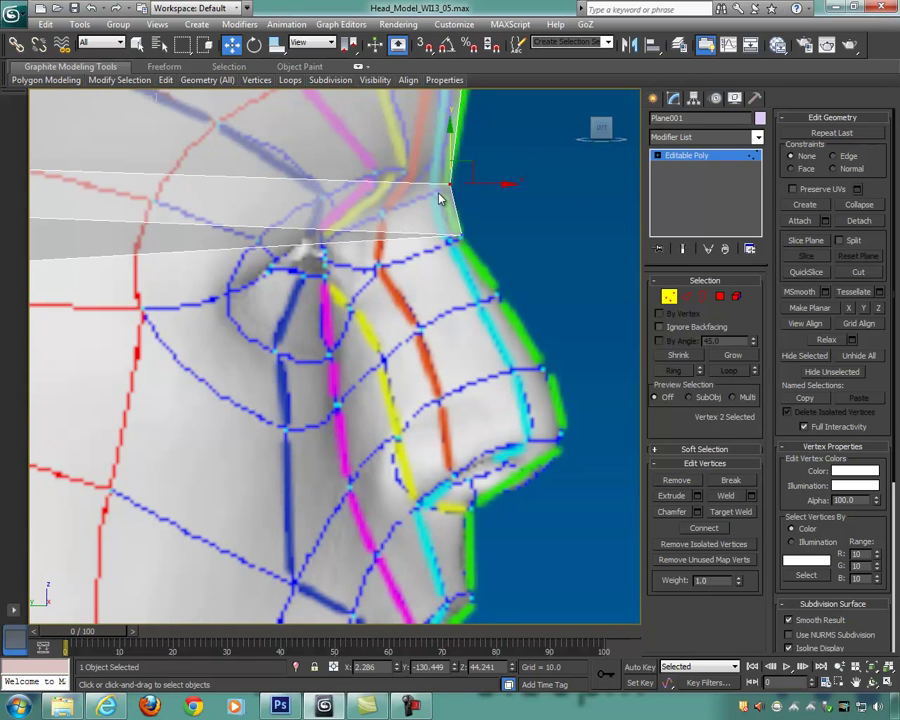
scroll(477, 212, "down", 3)
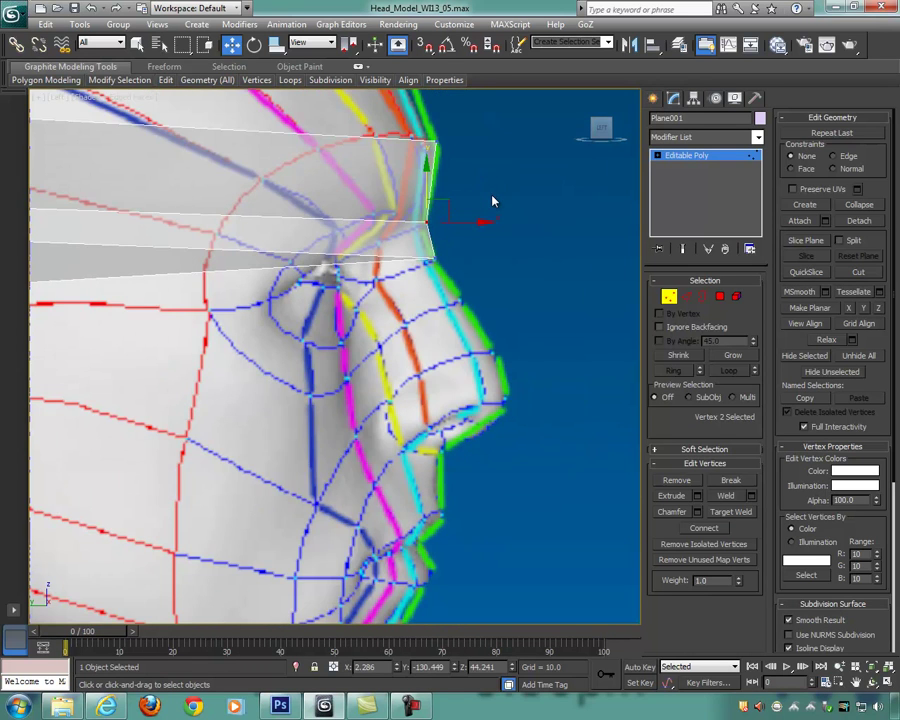
scroll(510, 260, "down", 2)
key("alt+w")
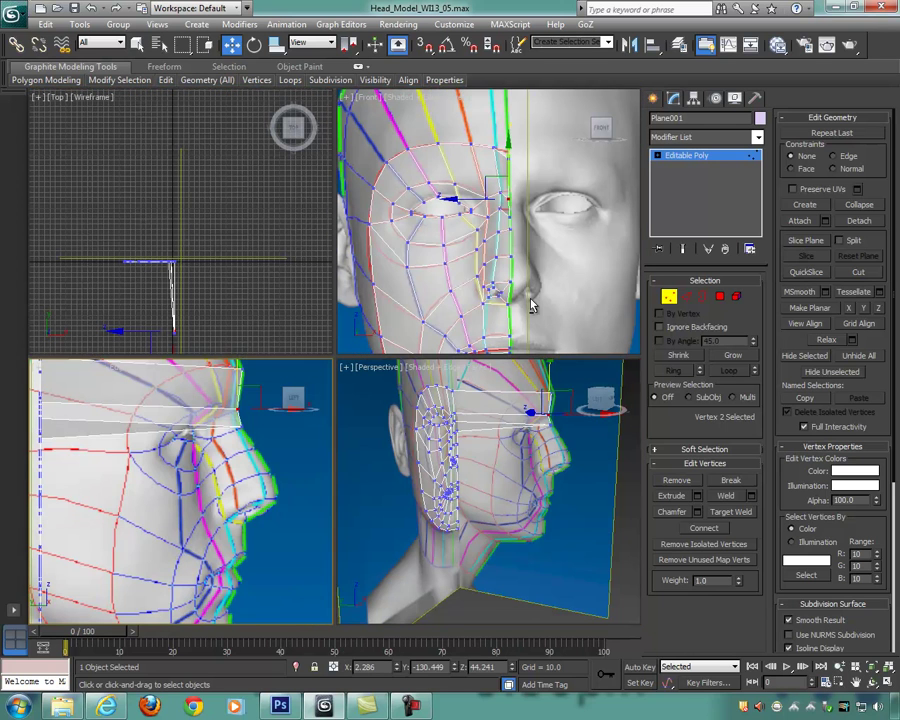
Step: Select the fourth centre-line vertex from the top and move it forward and slightly down onto the nose-bridge profile in the Left view
left_click_drag(510, 230, 537, 267)
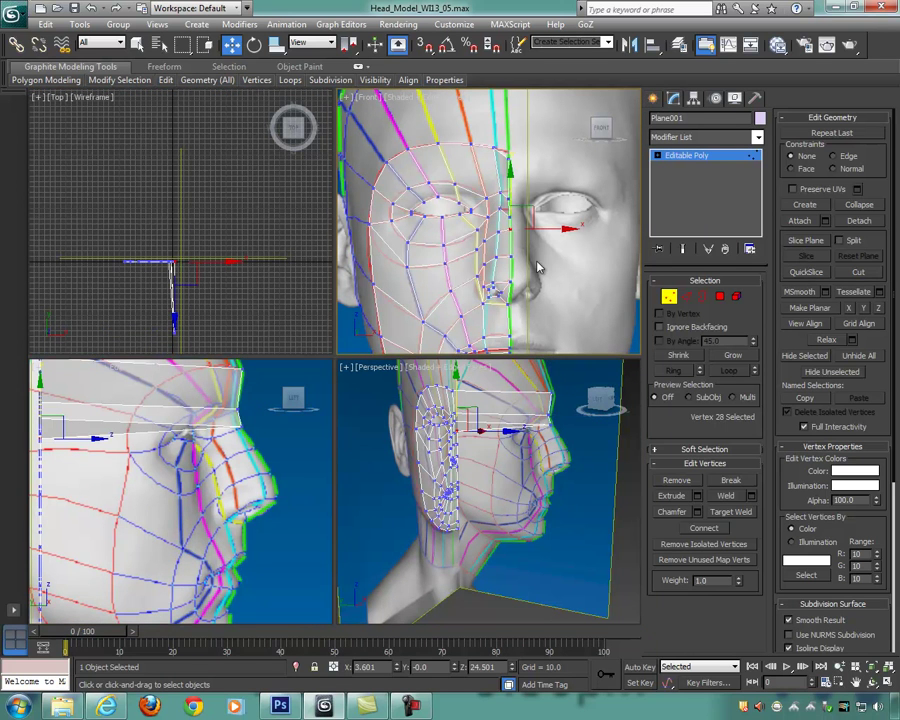
middle_click_drag(209, 480, 222, 505)
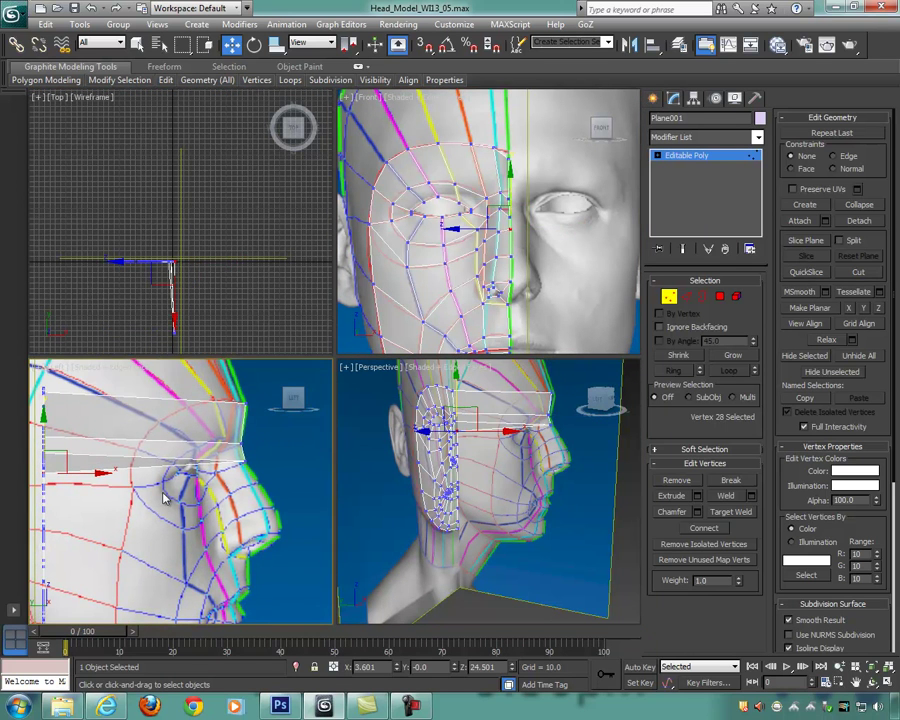
left_click_drag(108, 483, 284, 503)
scroll(270, 495, "up", 5)
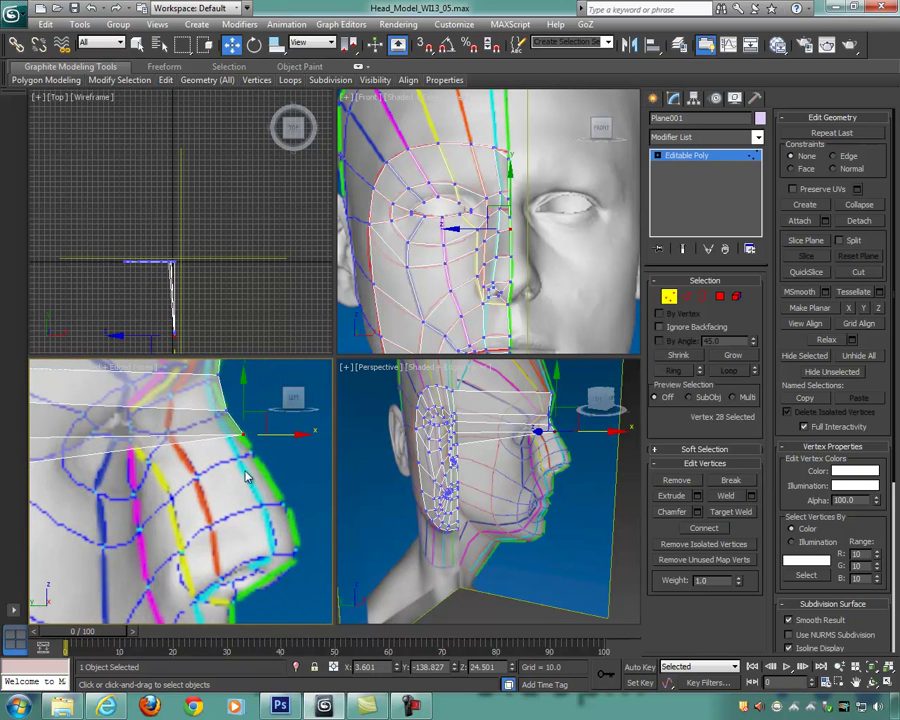
left_click_drag(251, 413, 259, 426)
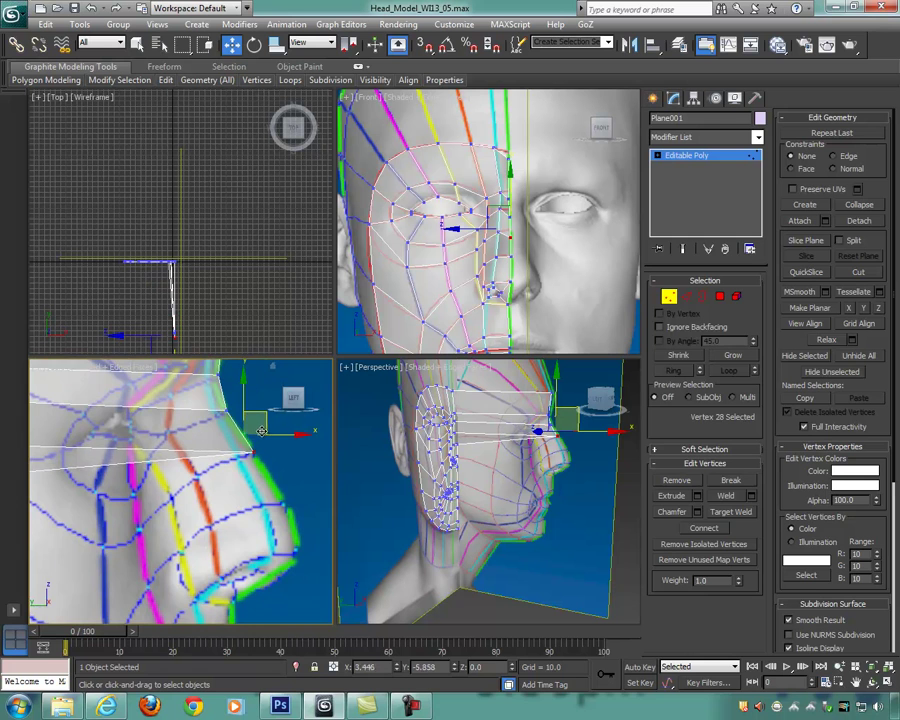
Step: Select the fifth centre-line vertex from the top and move it onto the nose profile in the Left view, Y about -153.3, Z about 0.8
middle_click_drag(279, 521, 286, 484)
scroll(300, 478, "down", 2)
left_click(510, 255)
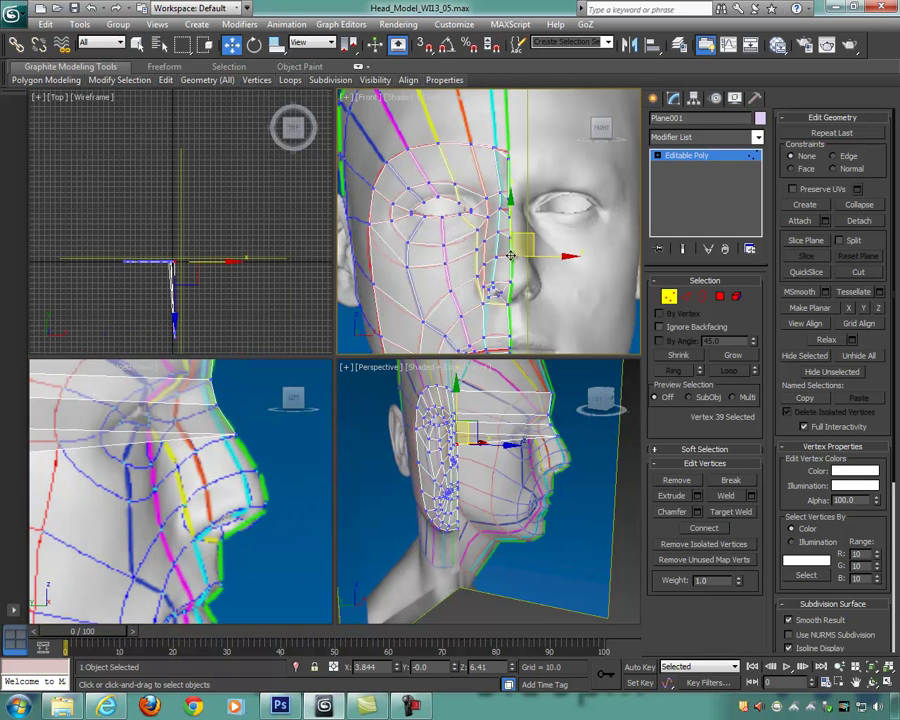
scroll(197, 496, "down", 3)
left_click_drag(128, 478, 242, 500)
middle_click_drag(241, 500, 200, 482)
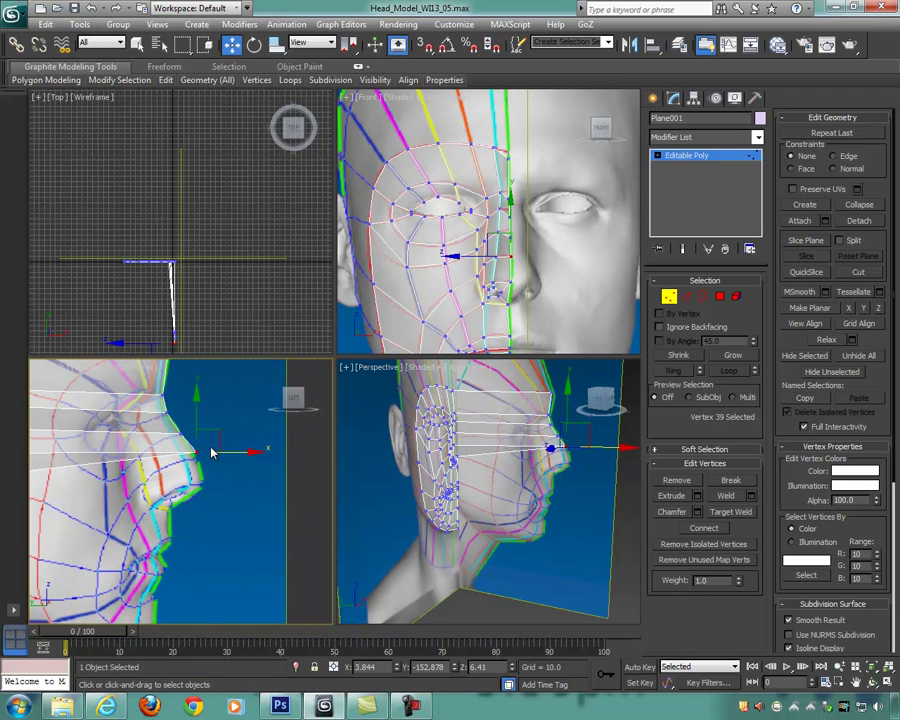
left_click_drag(209, 436, 212, 447)
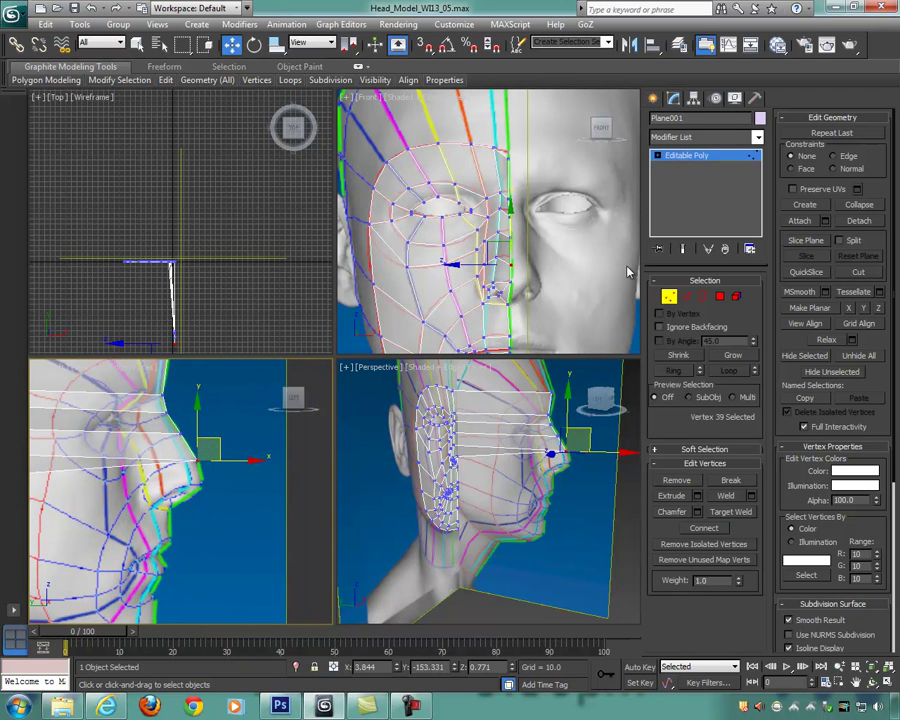
Step: Select the sixth centre-line vertex from the top and move it to the nose tip in the Left view, Y about -157.5, Z about -15.7
left_click(511, 282)
middle_click_drag(168, 485, 205, 483)
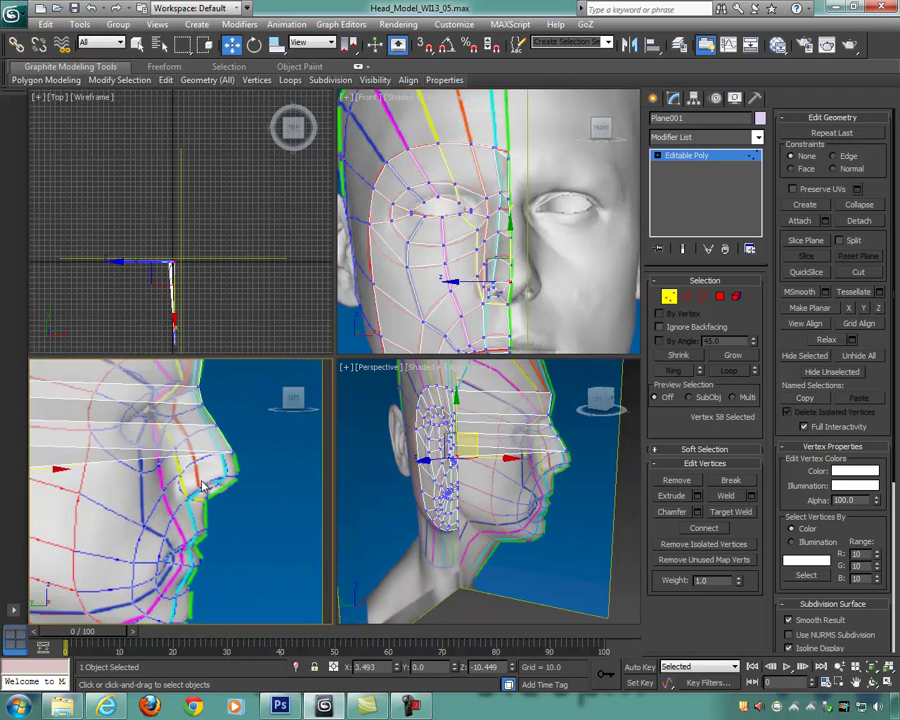
scroll(170, 483, "down", 2)
scroll(147, 489, "up", 1)
left_click_drag(112, 476, 278, 473)
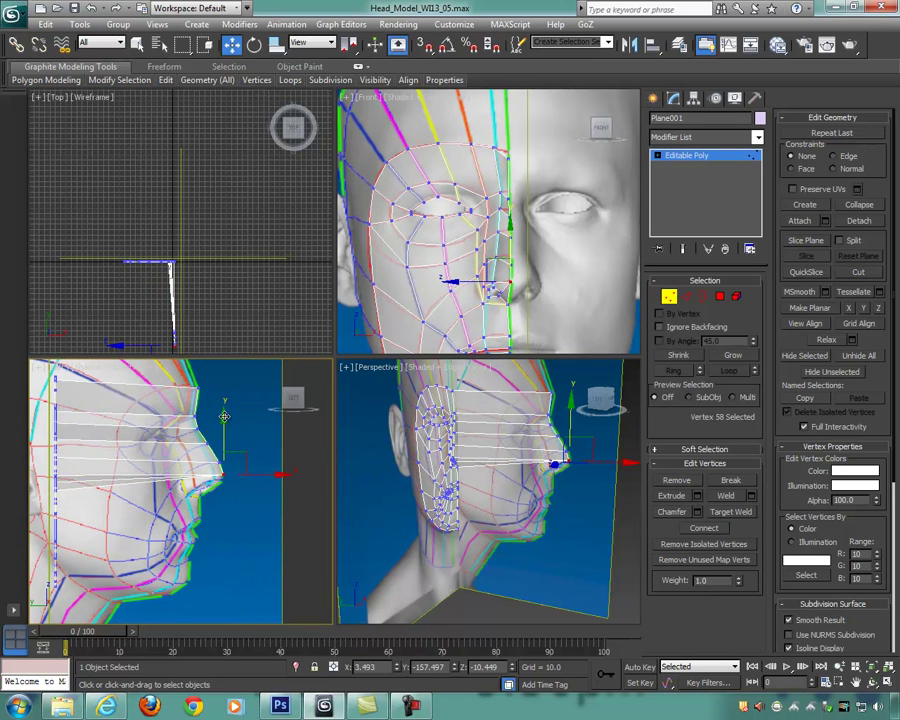
Step: Select the four centre-line vertices around the lips and move them forward together to the mouth profile in the Left view, Y about -132.5
middle_click_drag(538, 308, 547, 253)
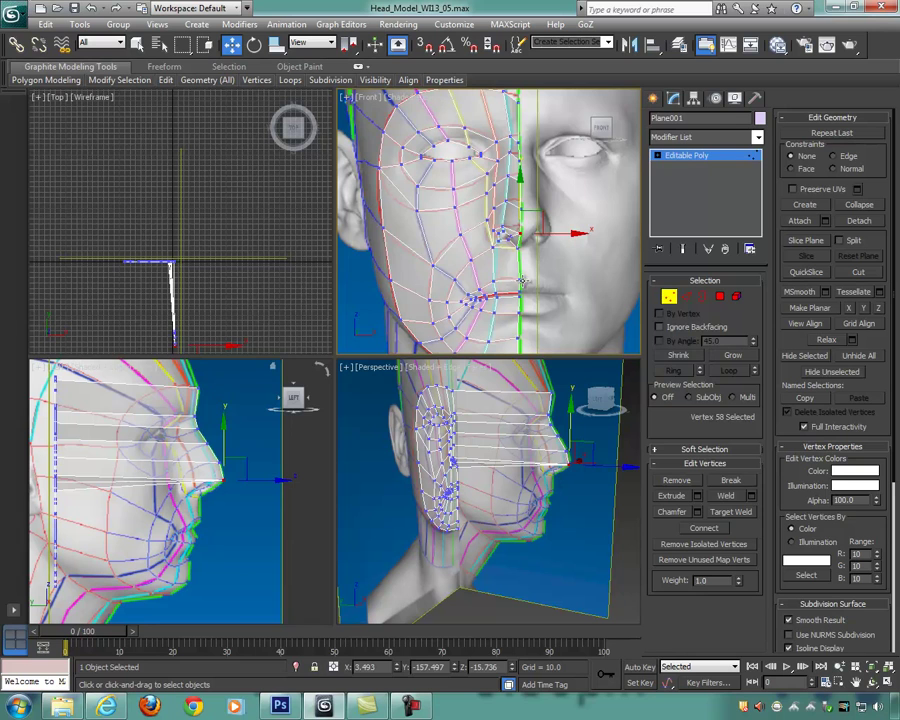
left_click(520, 279)
scroll(527, 304, "up", 3)
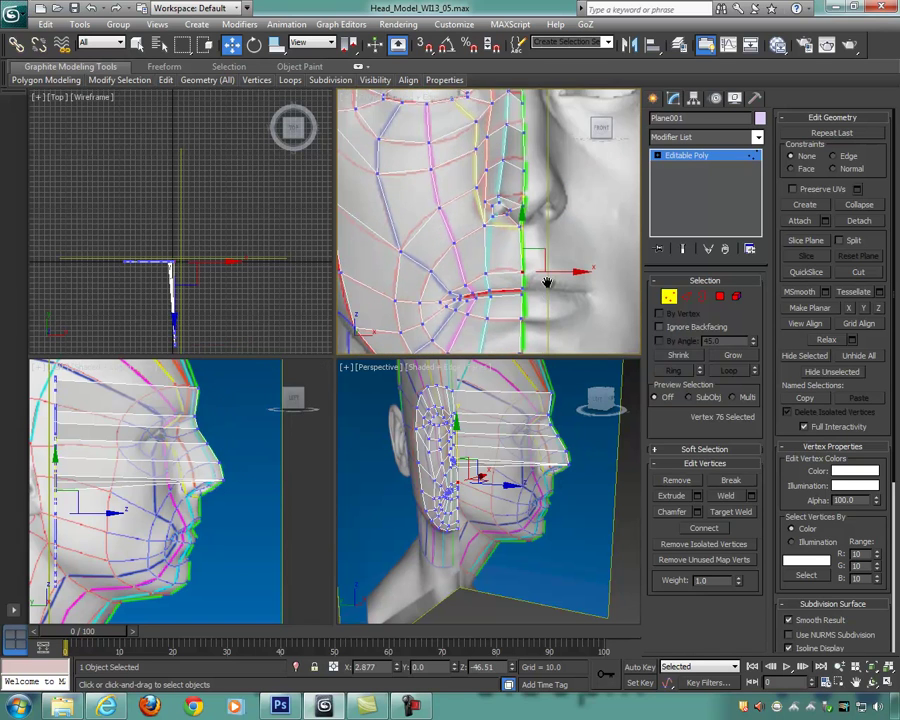
scroll(545, 271, "up", 2)
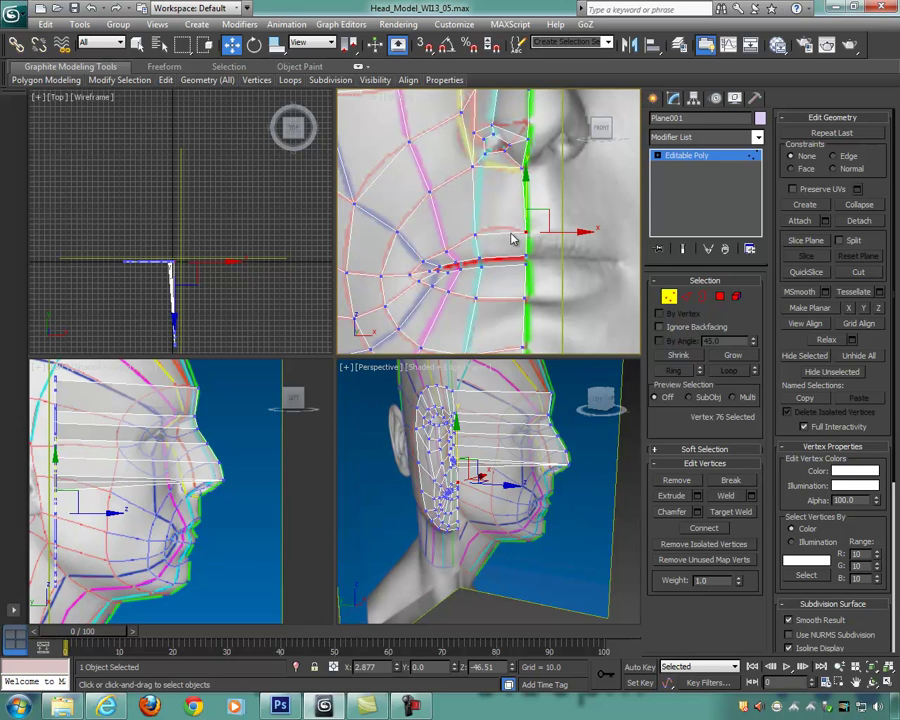
left_click_drag(508, 214, 544, 315)
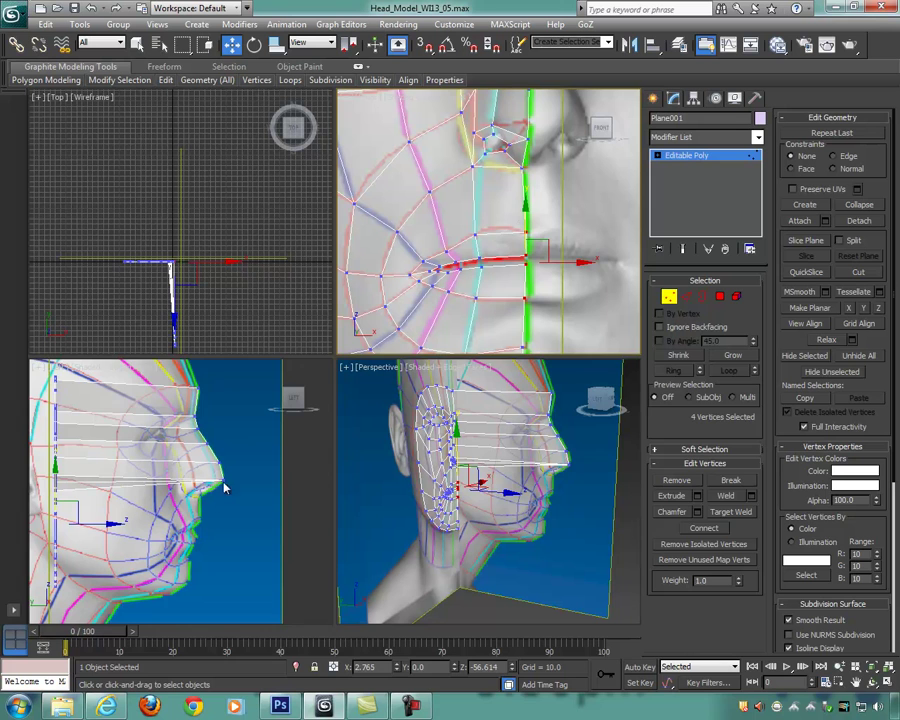
middle_click_drag(174, 530, 163, 483)
left_click_drag(103, 476, 240, 477)
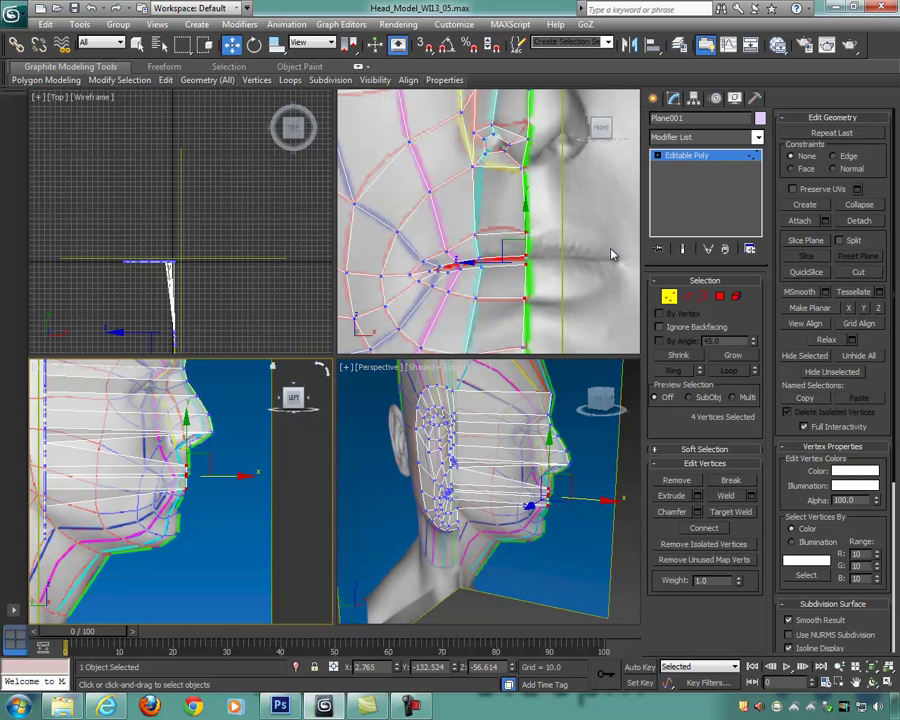
Step: Select the centre-line vertex at the base of the nose in the Front view
left_click(521, 169)
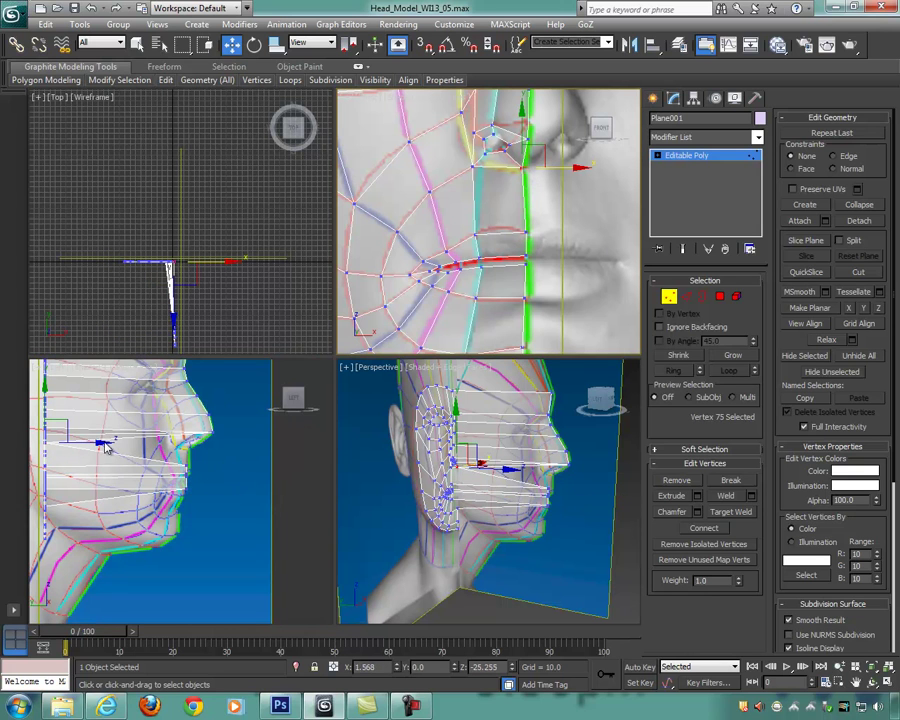
Step: Move the centre-line vertex at the nose base forward onto the side profile beneath the nose
middle_click_drag(154, 449, 161, 450)
left_click_drag(106, 442, 250, 446)
scroll(251, 454, "up", 2)
middle_click_drag(251, 455, 232, 479)
left_click_drag(203, 420, 205, 437)
middle_click_drag(225, 507, 228, 478)
Step: Bring the four centre-line lip vertices forward to the mouth profile and lower them to lip height in the side view
left_click_drag(508, 217, 558, 315)
middle_click_drag(192, 495, 264, 531)
scroll(201, 478, "up", 2)
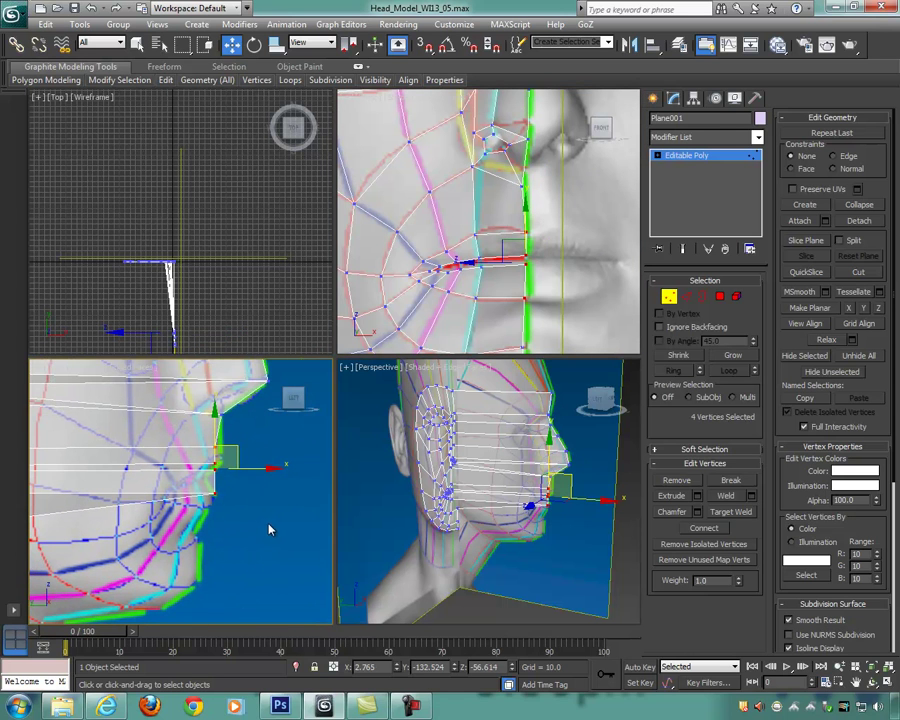
key("alt+w")
middle_click_drag(372, 444, 372, 384)
scroll(412, 298, "up", 3)
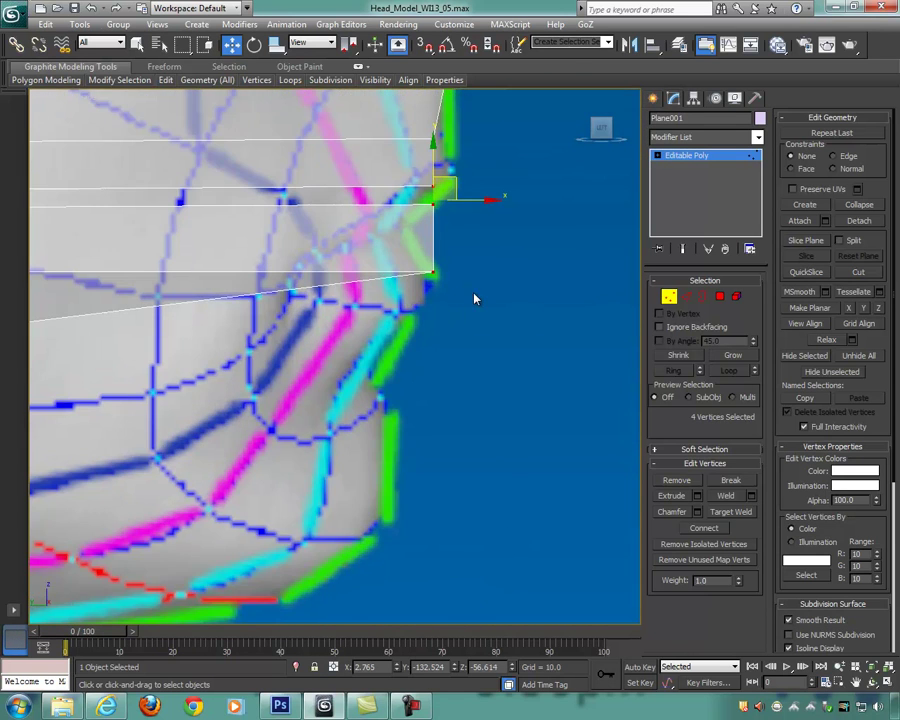
middle_click_drag(394, 203, 372, 283)
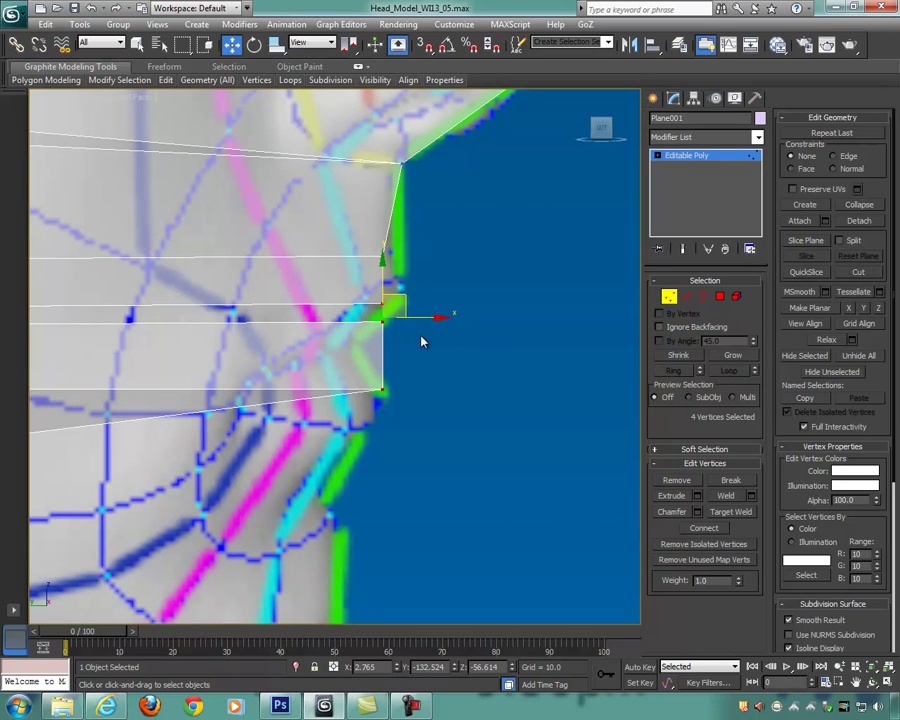
left_click_drag(381, 261, 387, 297)
left_click(458, 316)
Step: Fit the upper-lip vertex and the two mouth-opening vertices to the green profile line in the side view
left_click(384, 290)
left_click_drag(404, 274, 434, 268)
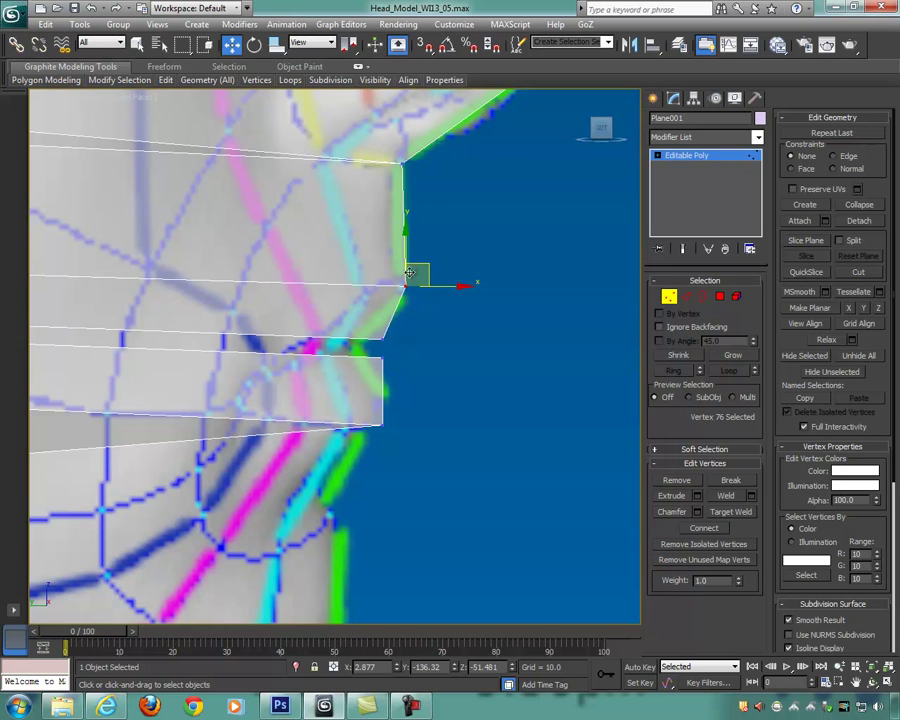
left_click_drag(427, 268, 424, 261)
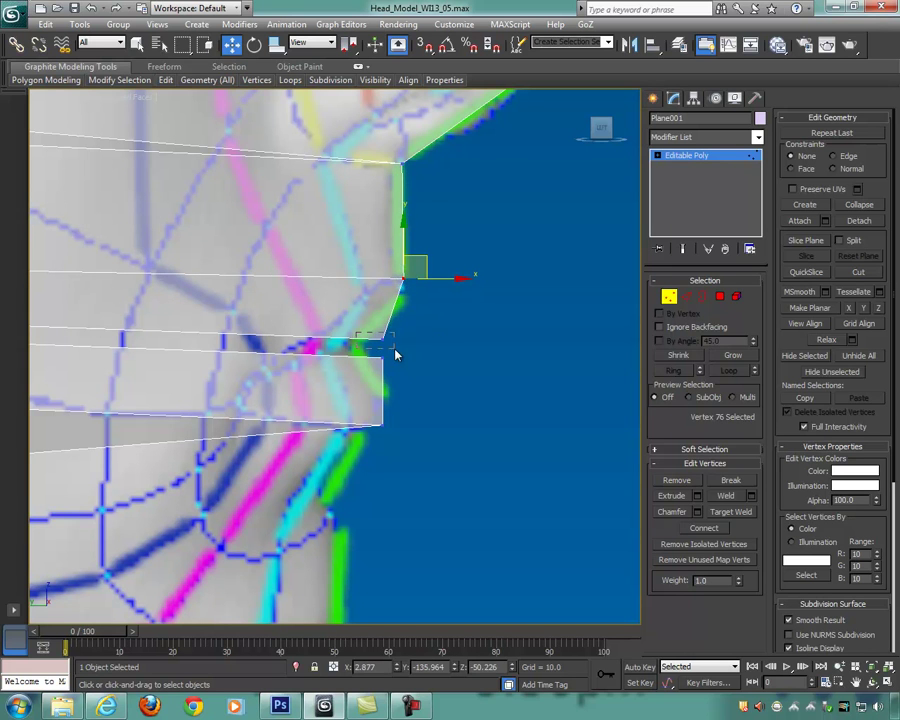
left_click(394, 343)
left_click_drag(397, 319, 371, 319)
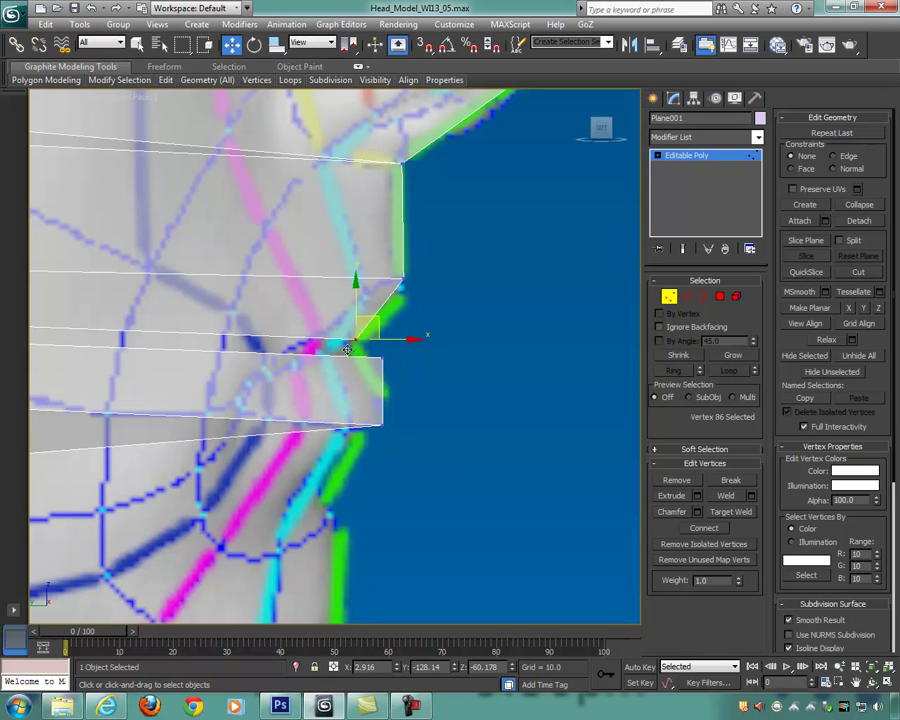
left_click_drag(371, 358, 352, 357)
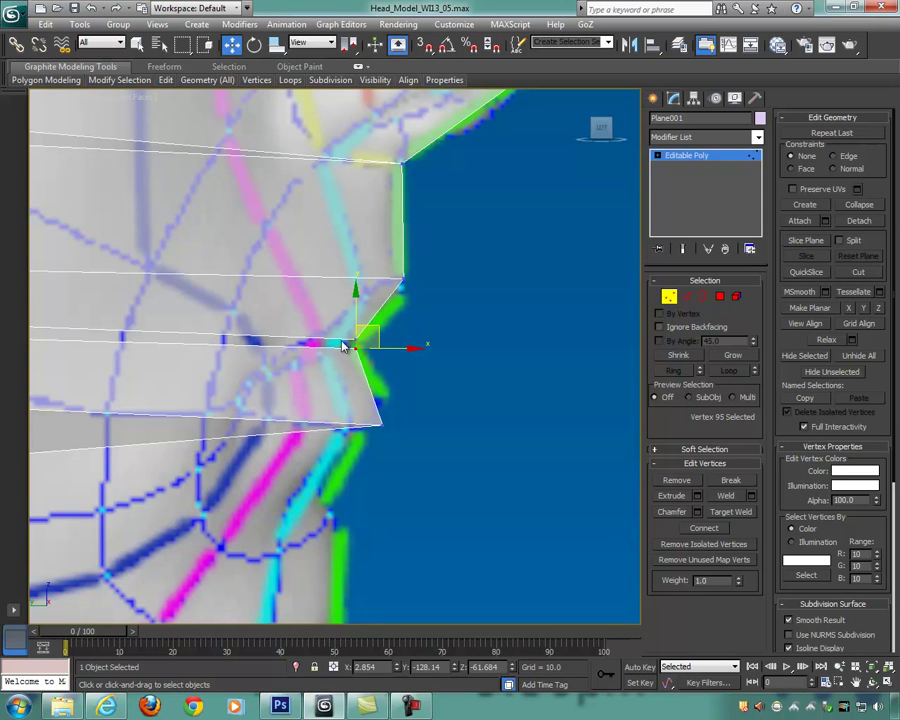
Step: Position the lower-lip vertex on the tip of the lower lip along the green profile line
left_click(385, 419)
mouse_move(390, 414)
left_mouse_down()
mouse_move(412, 364)
mouse_move(398, 394)
left_mouse_up()
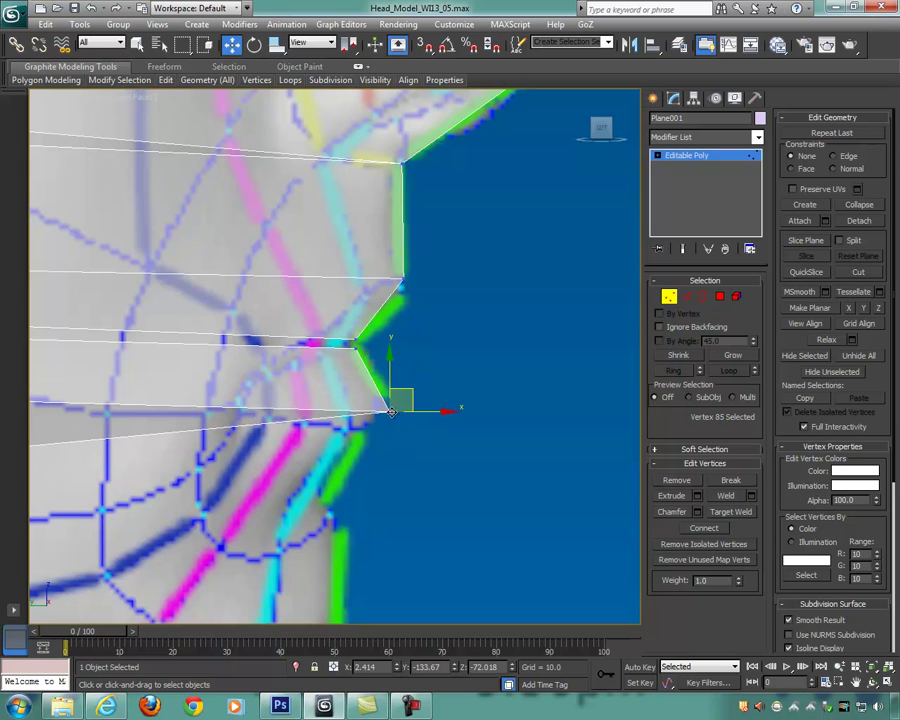
scroll(420, 390, "down", 3)
left_click_drag(397, 338, 402, 342)
middle_click_drag(414, 403, 425, 381)
scroll(440, 376, "down", 5)
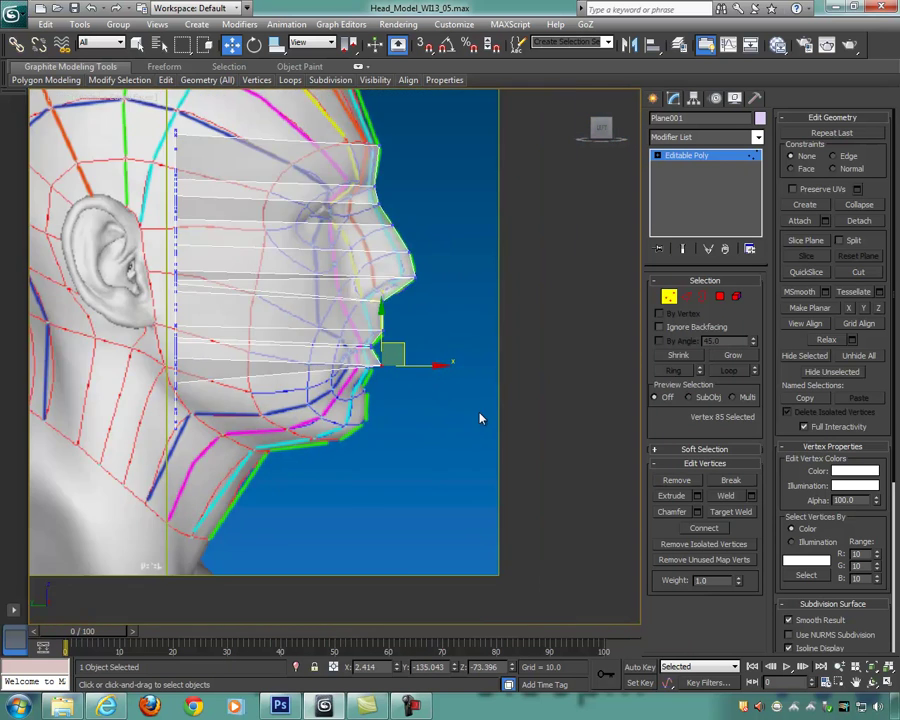
Step: Pull the three centre-line chin vertices forward from the flat mesh to the front of the face
key("alt+w")
middle_click_drag(519, 373, 444, 460, "alt")
key("alt+w")
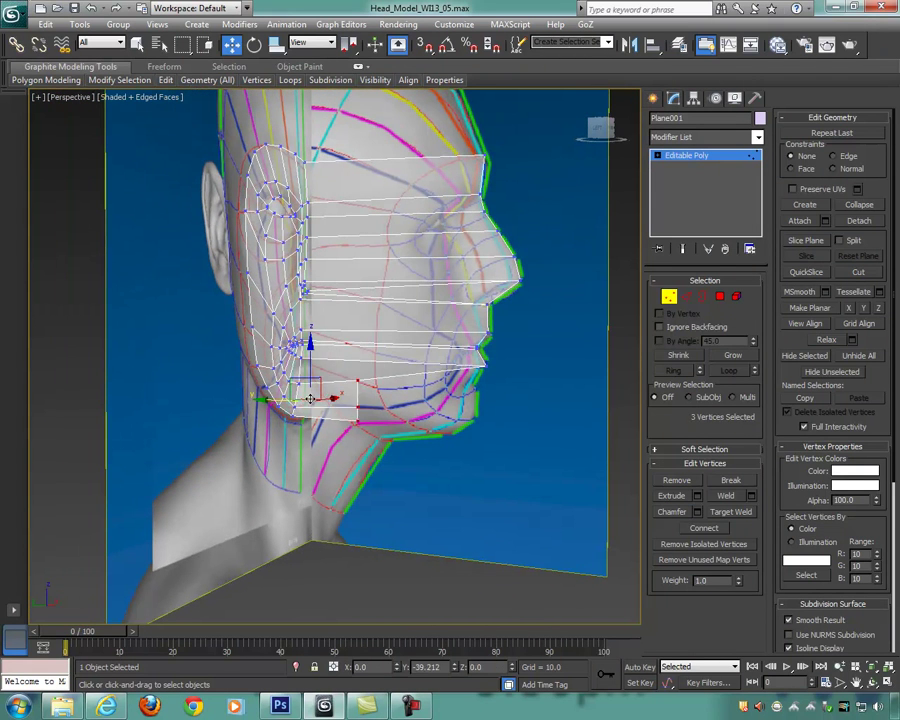
left_click_drag(310, 399, 433, 408)
middle_click_drag(501, 435, 506, 443)
key("alt+w")
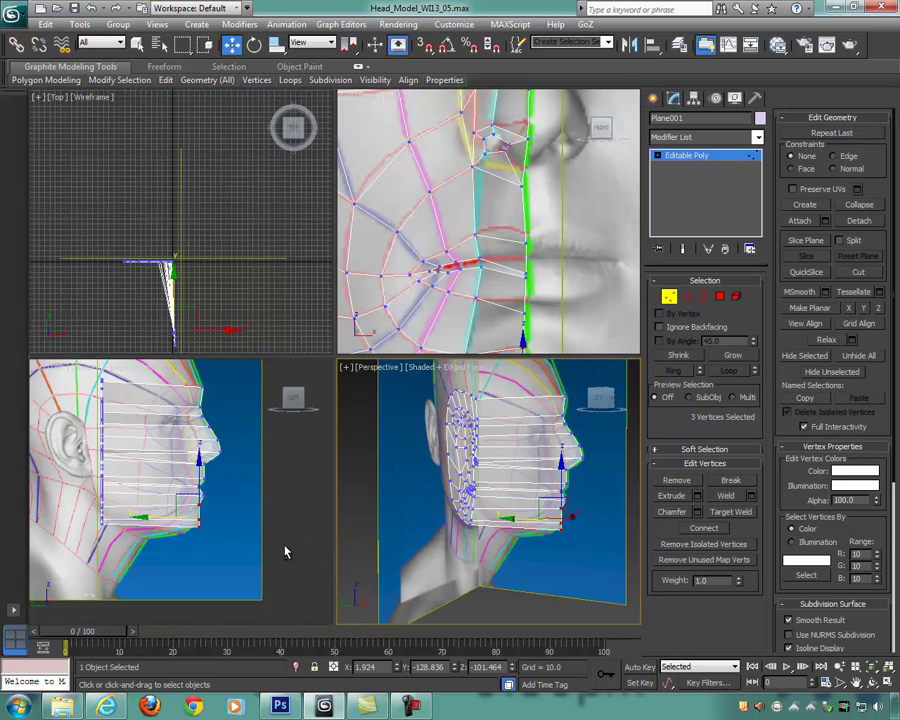
Step: Fit the three chin vertices to the green outline below the lip, at the chin front and beneath the chin
middle_click_drag(240, 534, 223, 518)
key("alt+w")
middle_click_drag(334, 477, 313, 475)
scroll(313, 475, "up", 4)
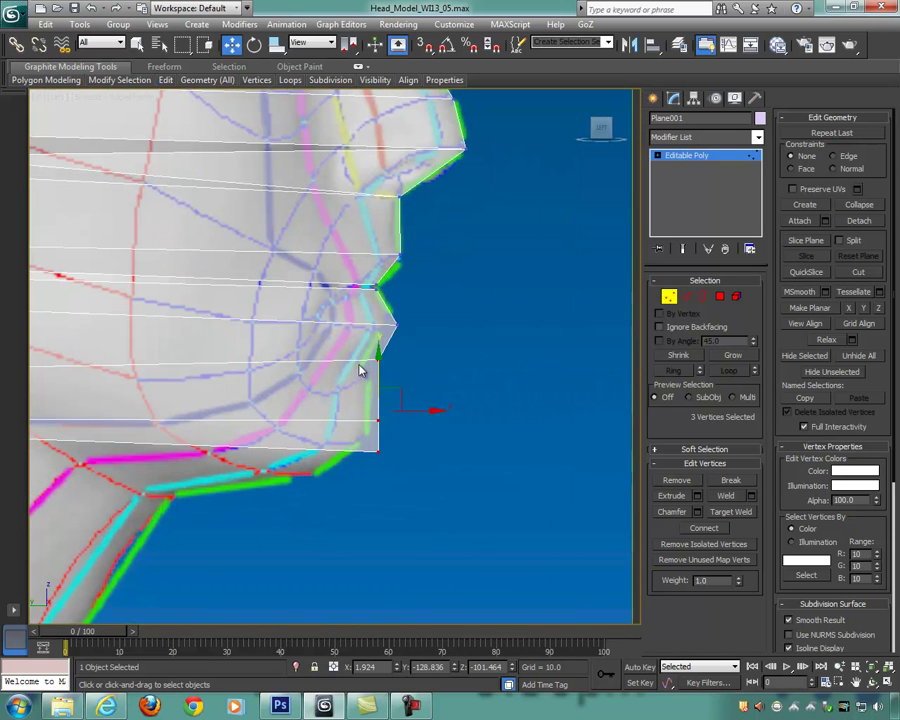
mouse_move(414, 410)
left_mouse_down()
mouse_move(426, 420)
mouse_move(417, 422)
left_mouse_up()
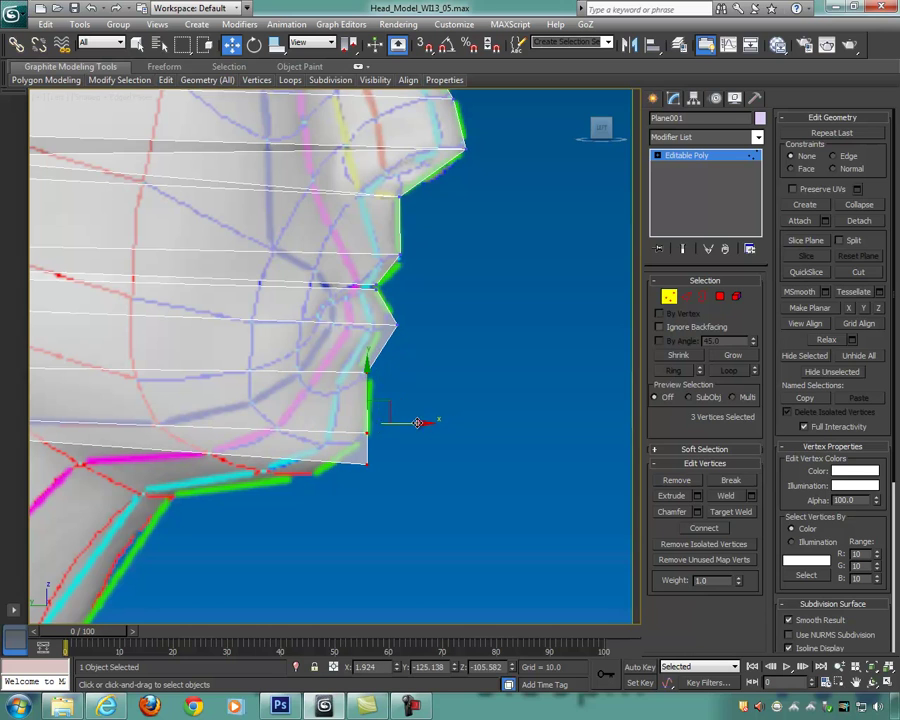
left_click(366, 463)
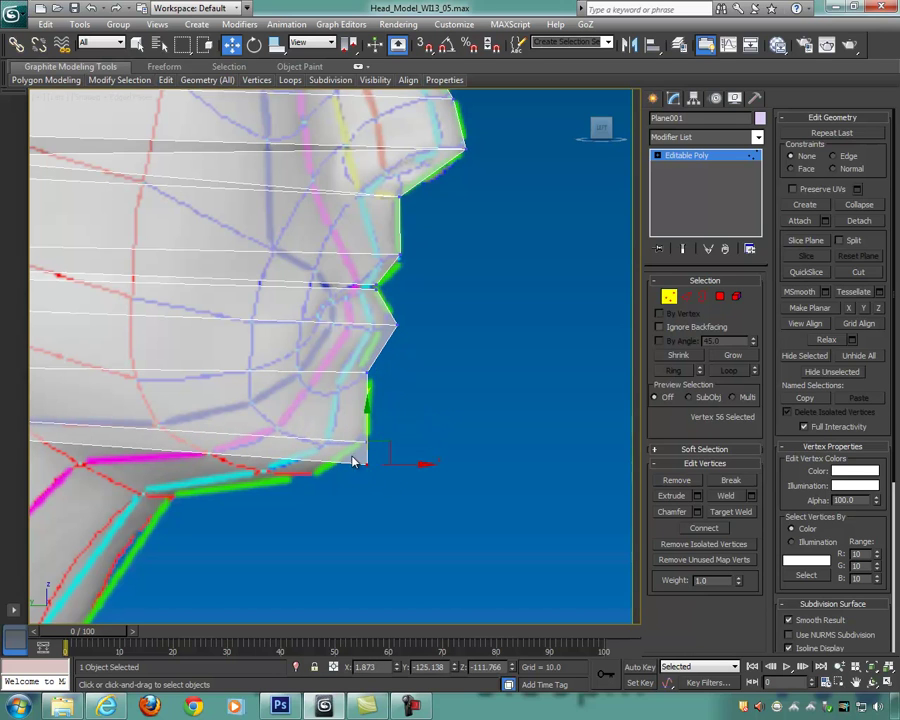
left_click_drag(385, 441, 328, 452)
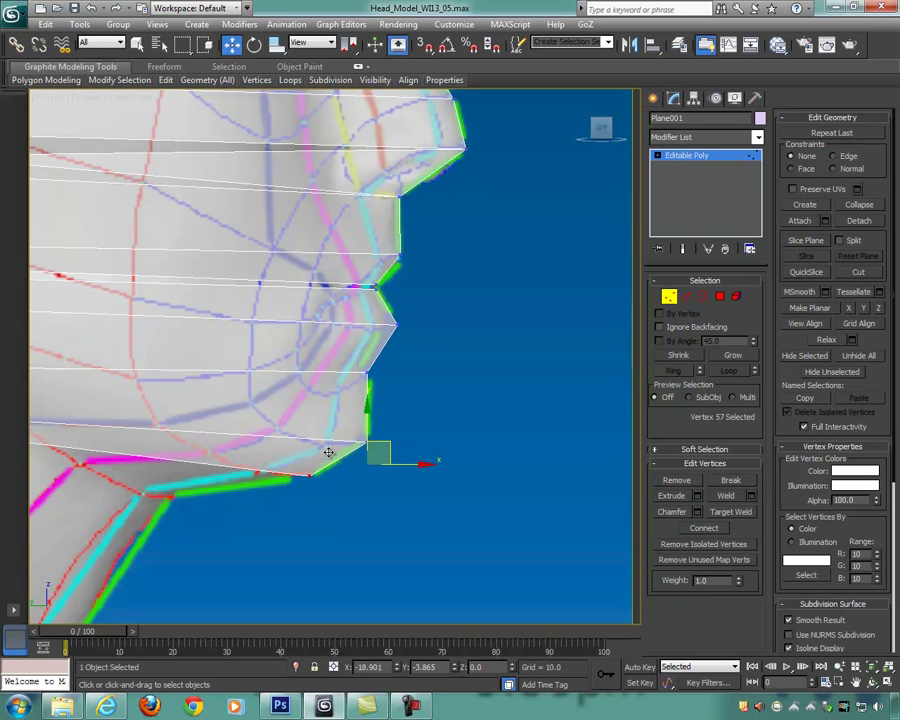
Step: Select the five vertices running from the brow down the nose in the column beside the centre line
scroll(416, 490, "down", 8)
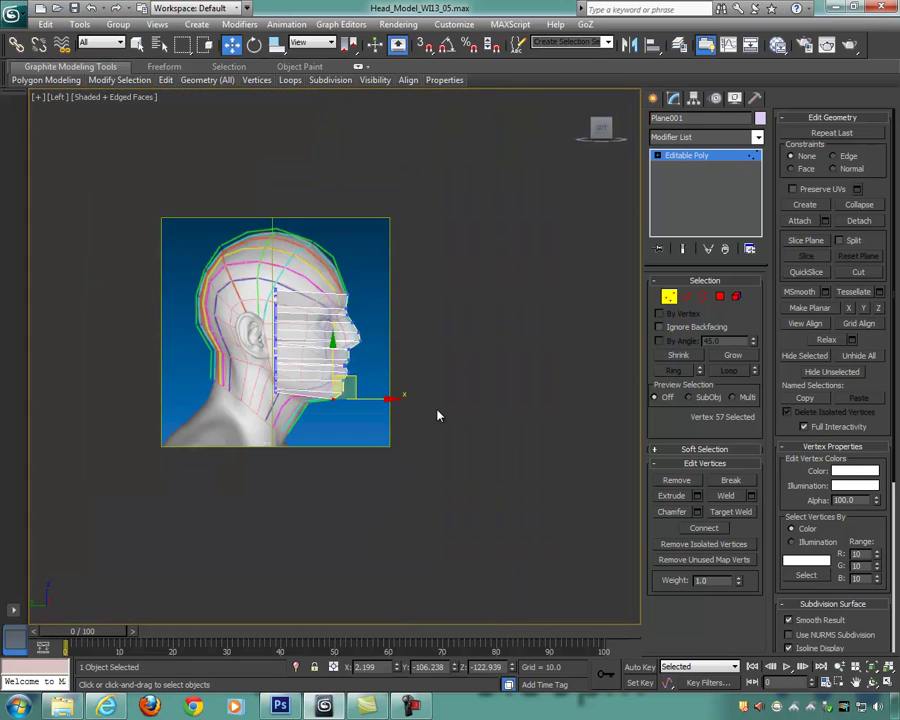
scroll(440, 413, "up", 2)
key("alt+w")
middle_click_drag(545, 511, 511, 525, "alt")
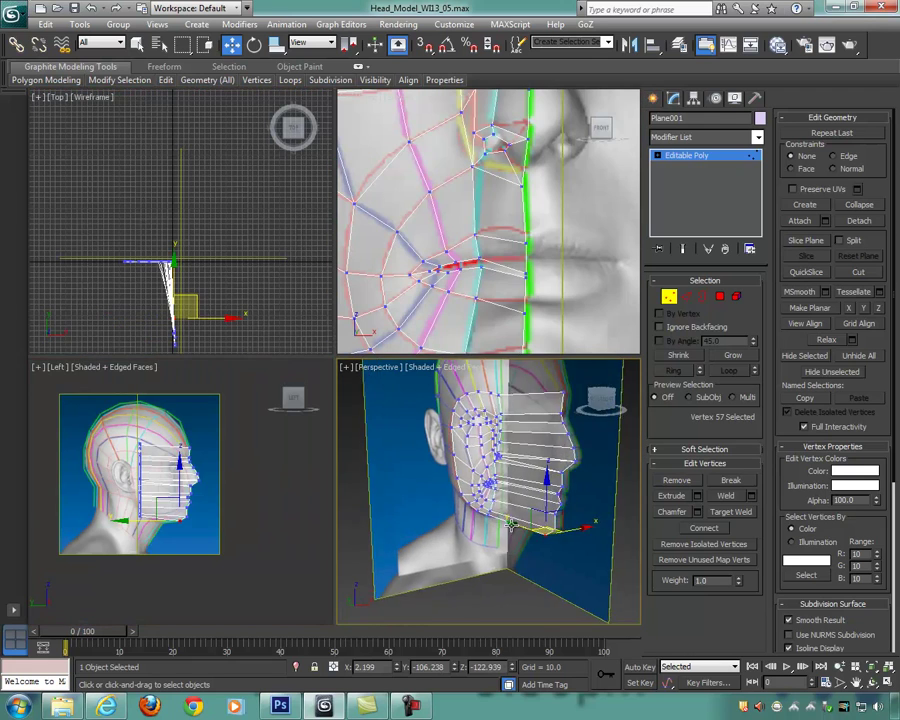
scroll(511, 525, "up", 2)
key("alt+w")
middle_click_drag(510, 436, 468, 368, "alt")
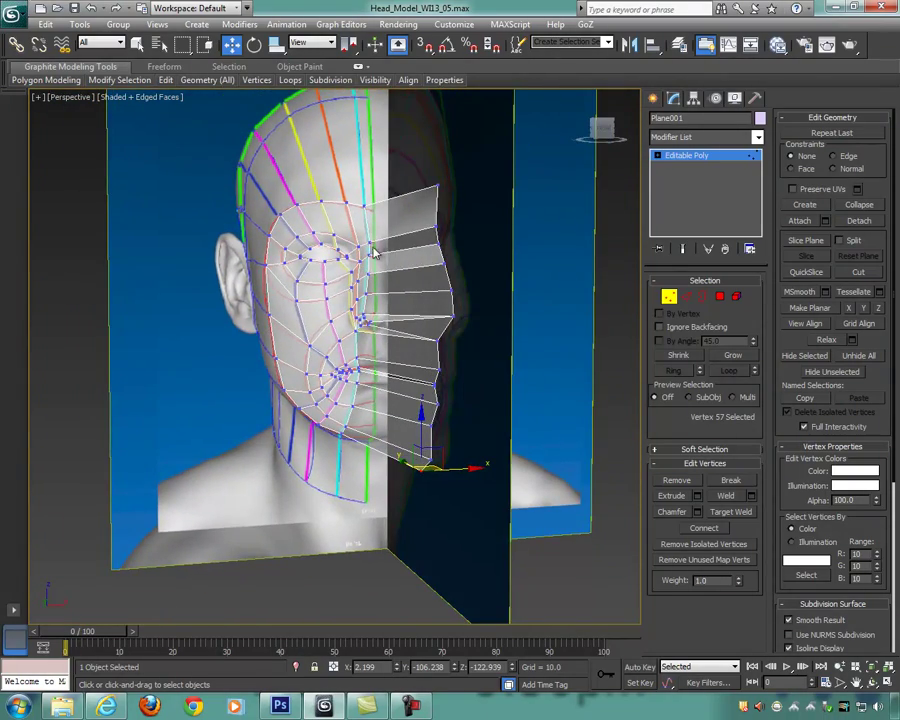
left_click(351, 211)
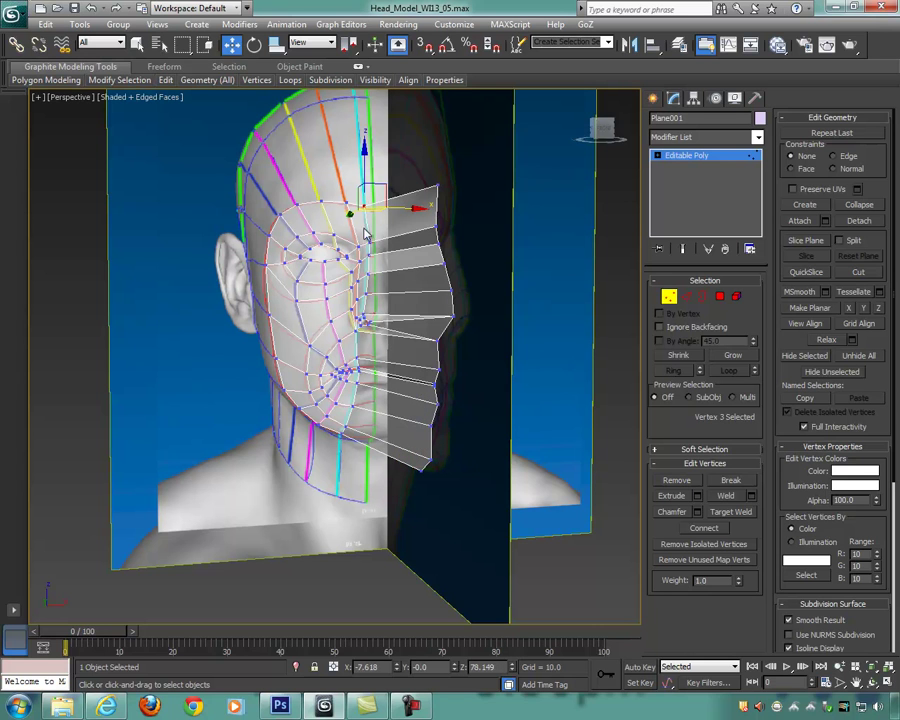
left_click_drag(380, 261, 374, 286, "ctrl")
middle_click_drag(378, 289, 430, 315, "alt")
scroll(414, 310, "up", 3)
left_click(375, 272, "ctrl")
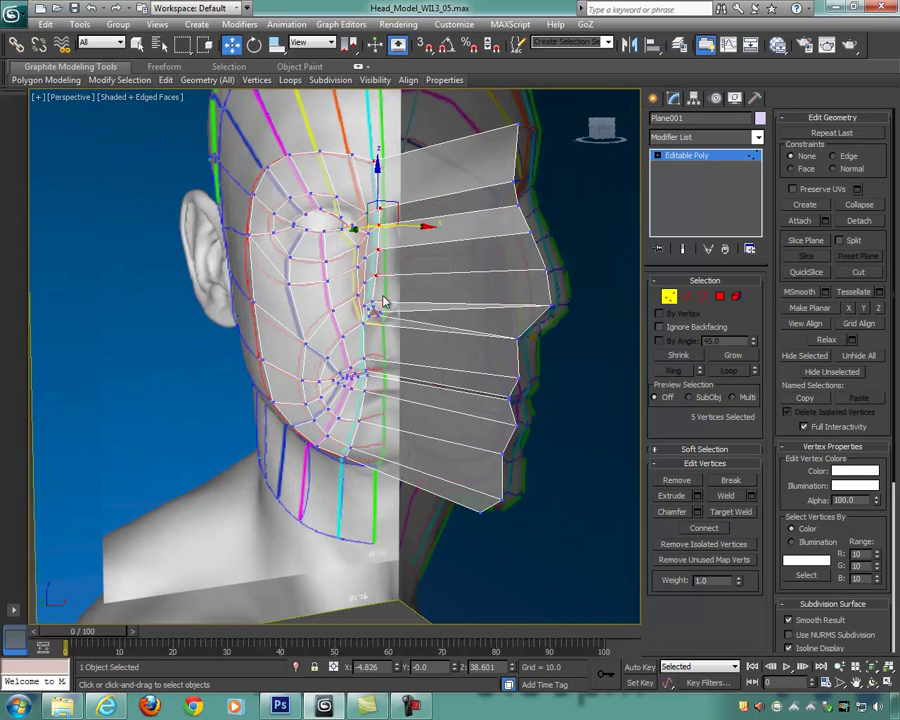
Step: Add the four nostril-area vertices to the selection and pull all nine forward, beyond the nose profile
left_click_drag(377, 309, 379, 313, "ctrl")
middle_click_drag(384, 315, 400, 290, "alt")
scroll(418, 311, "up", 3)
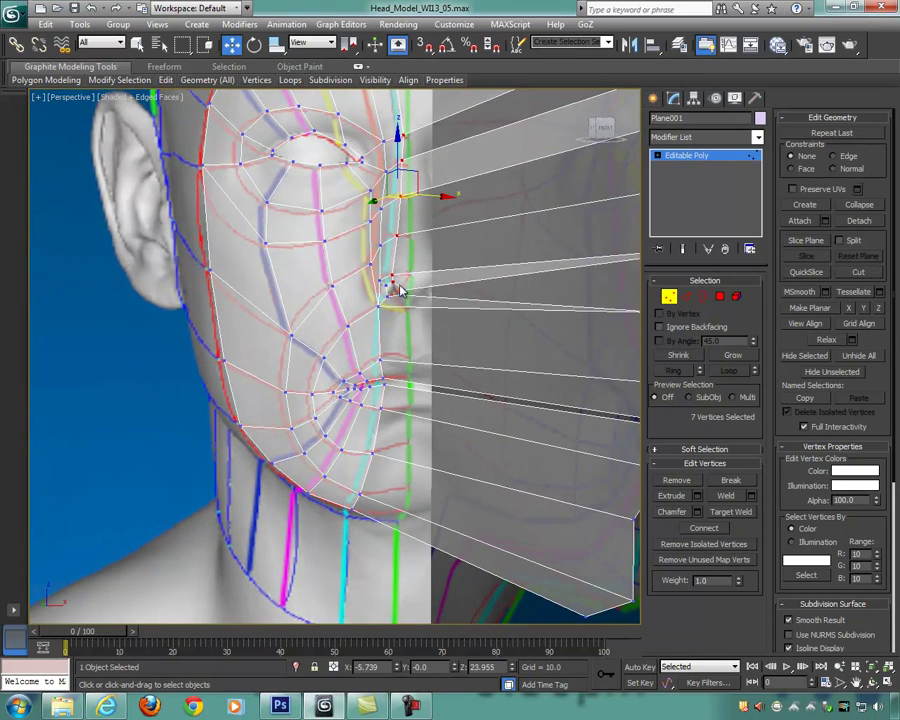
left_click_drag(417, 309, 418, 308, "ctrl")
middle_click_drag(453, 300, 445, 273, "alt")
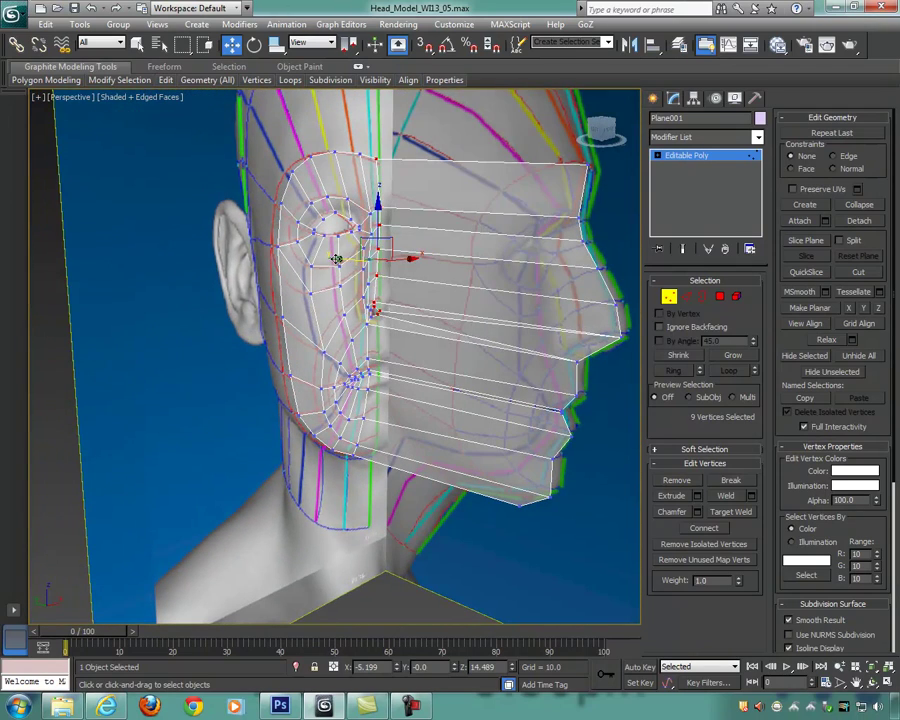
left_click_drag(445, 273, 580, 288)
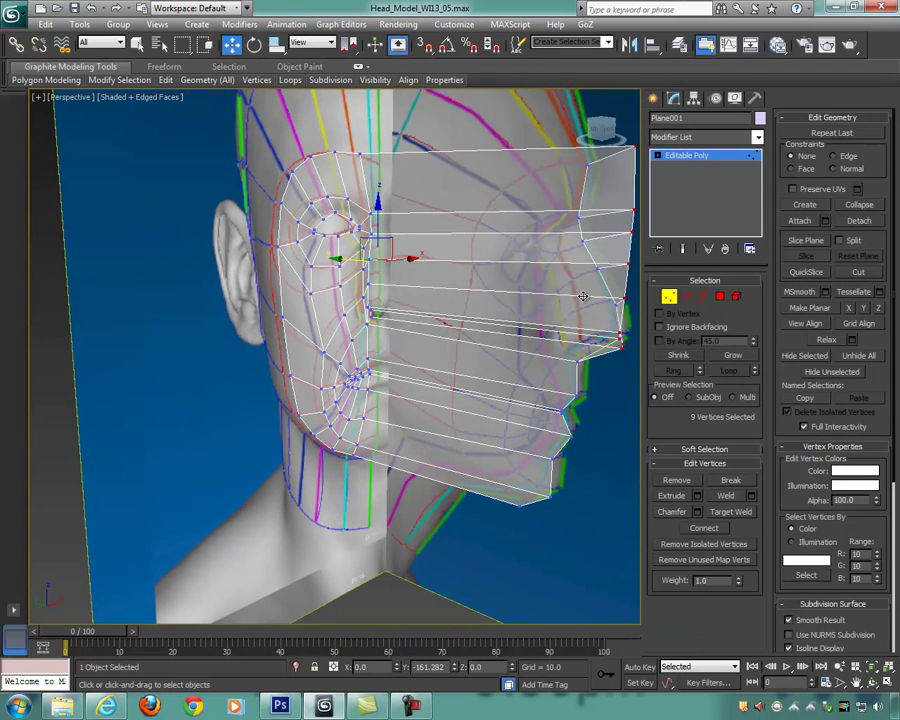
middle_click_drag(540, 307, 524, 304, "alt")
key("alt+w")
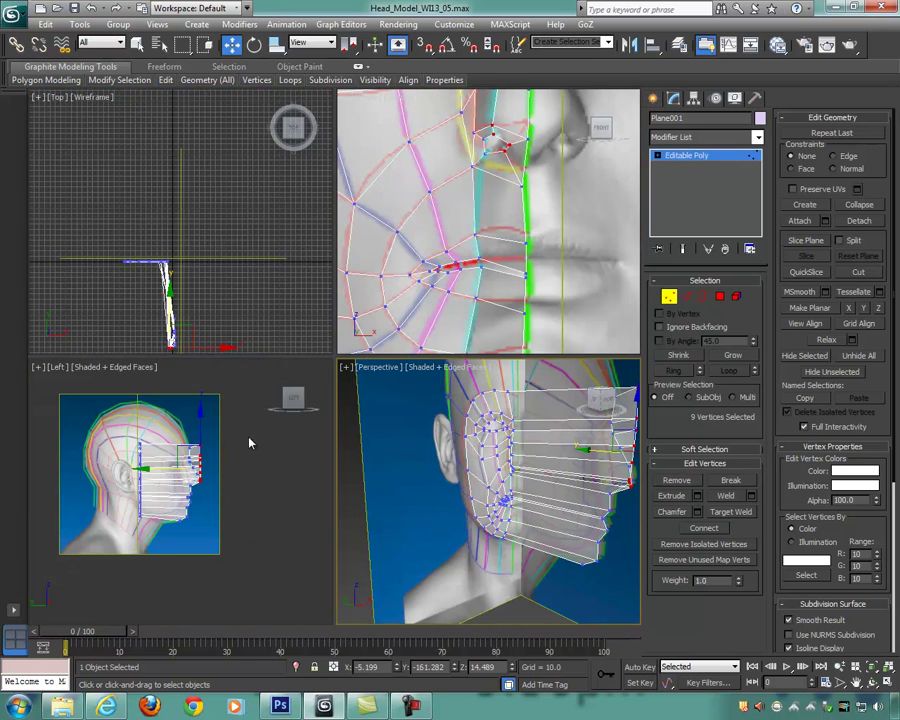
scroll(345, 385, "up", 4)
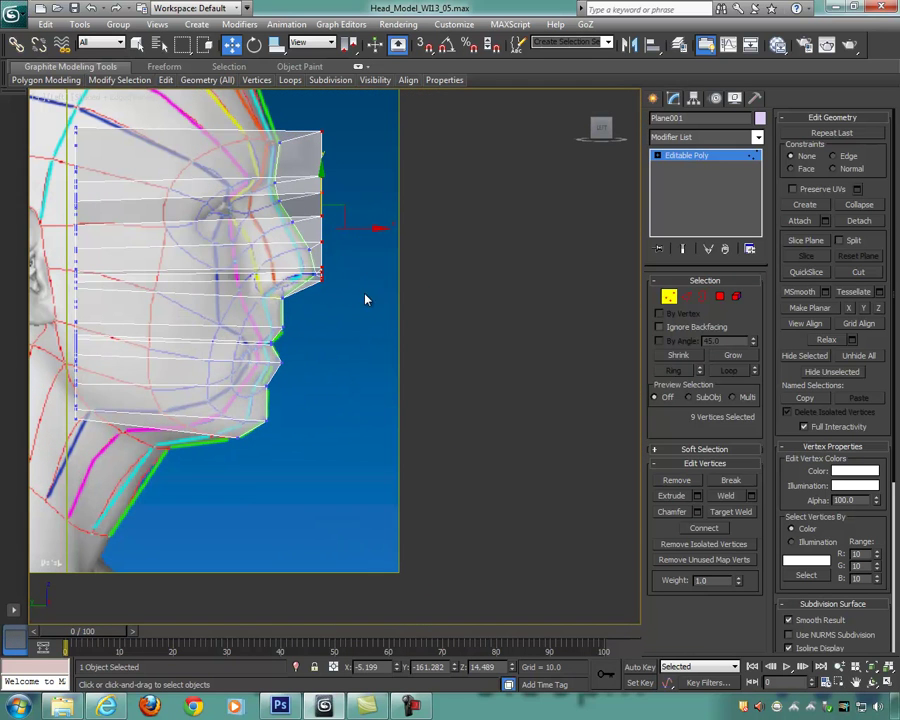
left_click_drag(378, 229, 405, 226)
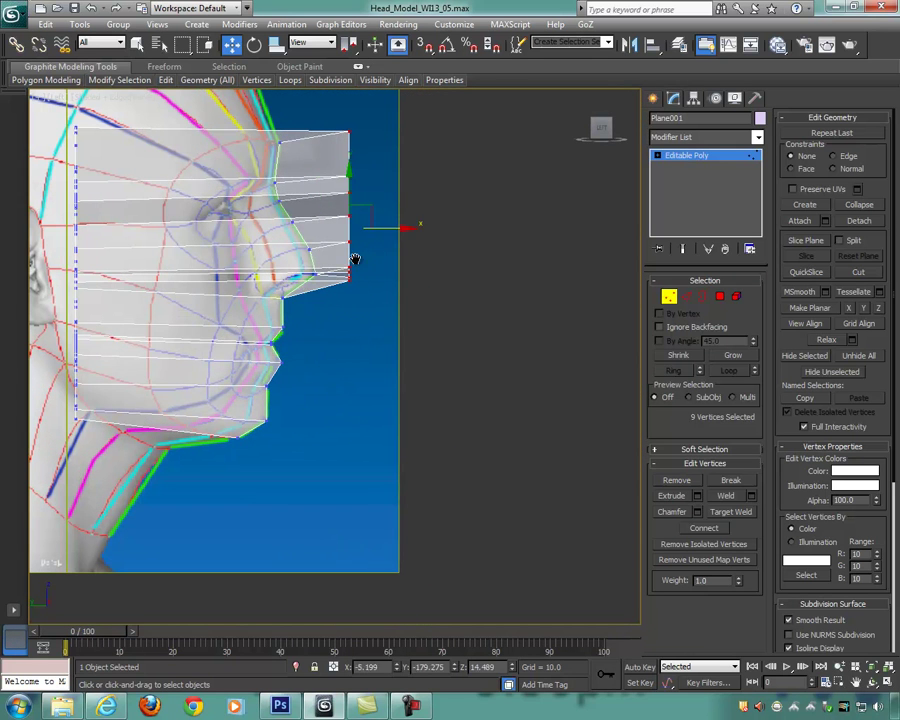
Step: Move the brow vertex of the second column back onto the cyan line beside the brow profile in the side view
scroll(328, 243, "up", 2)
middle_click_drag(328, 243, 358, 342)
left_click_drag(354, 177, 315, 187)
middle_click_drag(315, 187, 408, 179)
middle_click_drag(426, 245, 425, 183)
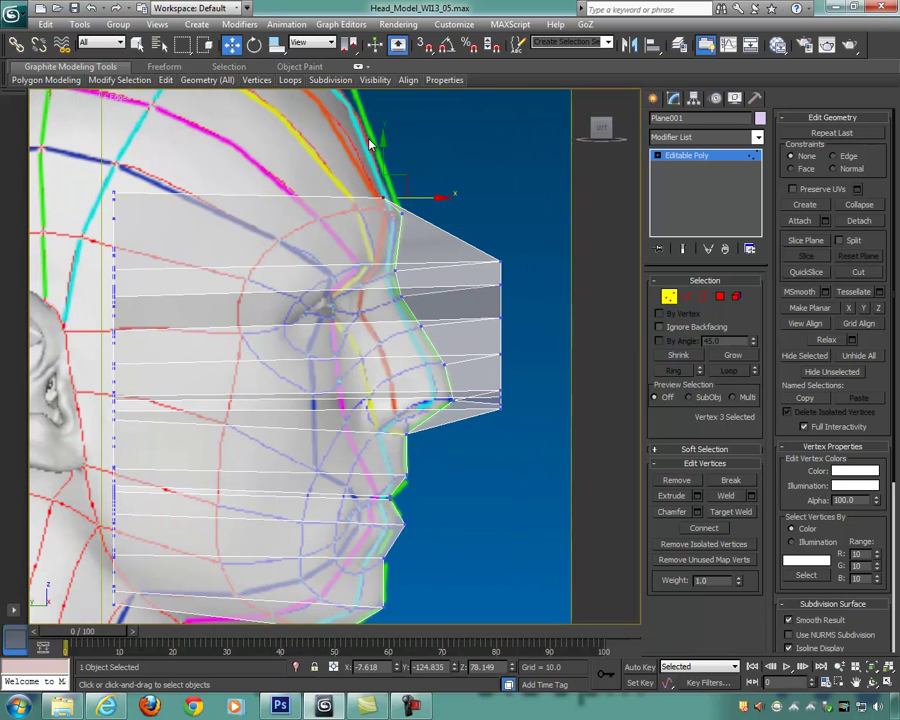
middle_click_drag(388, 180, 420, 258)
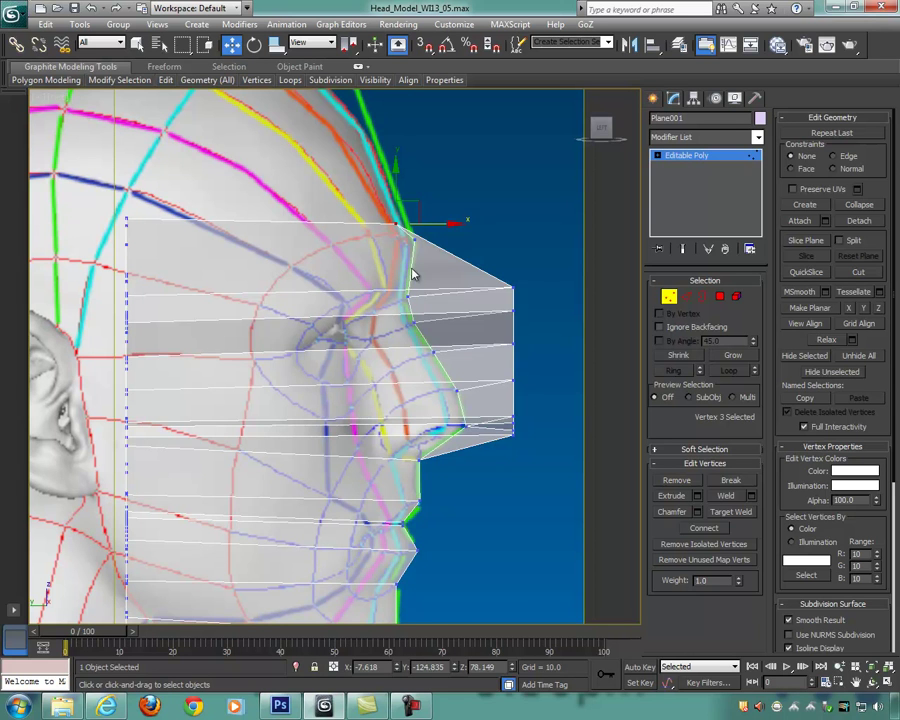
scroll(413, 273, "up", 5)
left_click_drag(431, 136, 486, 190)
left_click(435, 175)
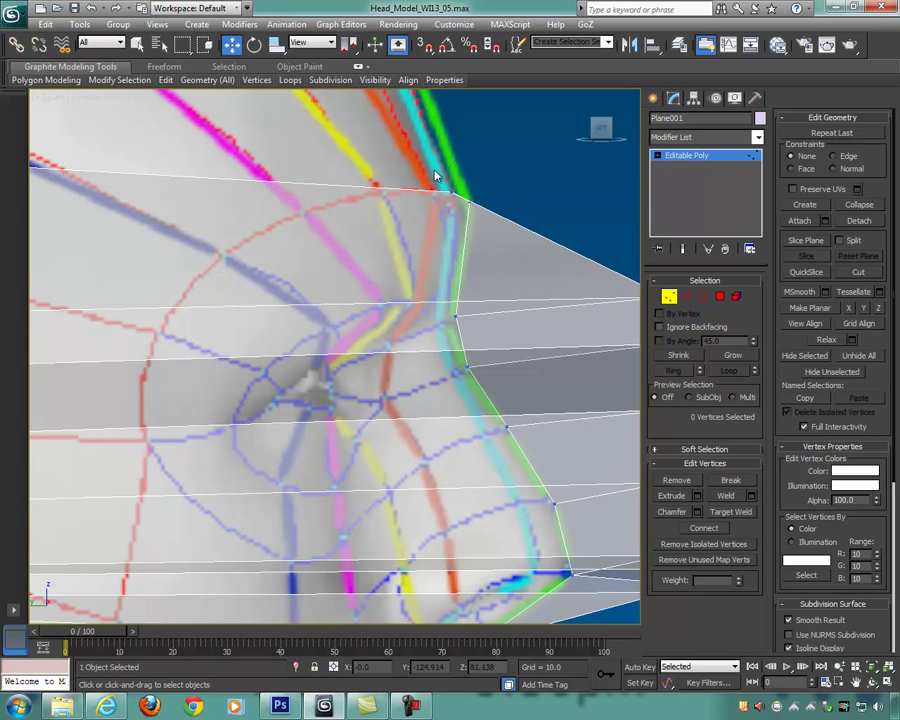
left_click(447, 202)
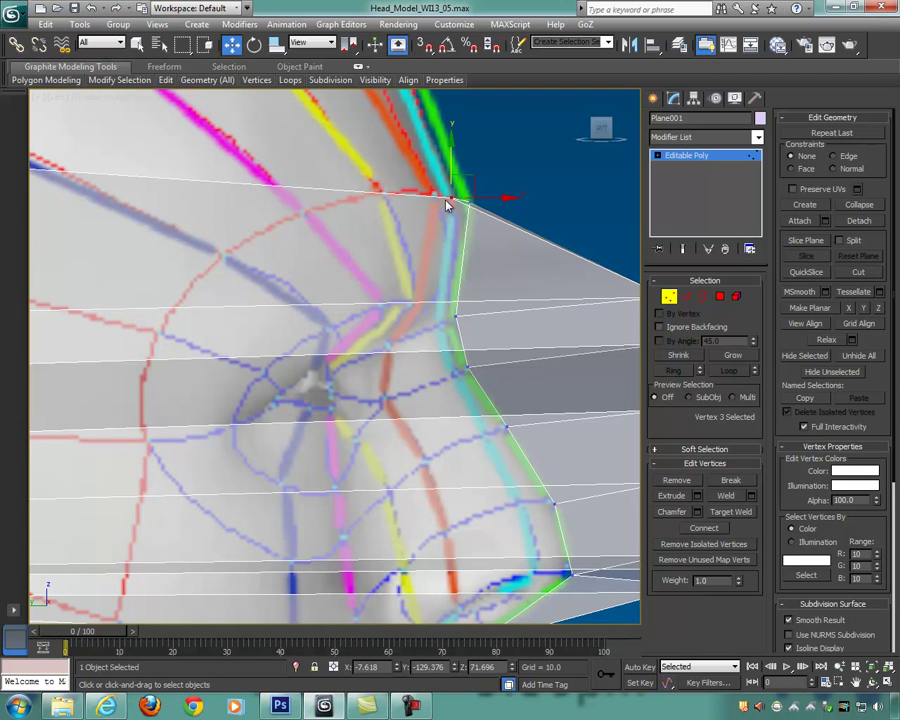
Step: Move the second column's nose-bridge vertex back onto the cyan line and lower it level with the neighbouring profile vertex
scroll(445, 260, "down", 2)
left_click(559, 278)
left_click_drag(593, 277, 431, 287)
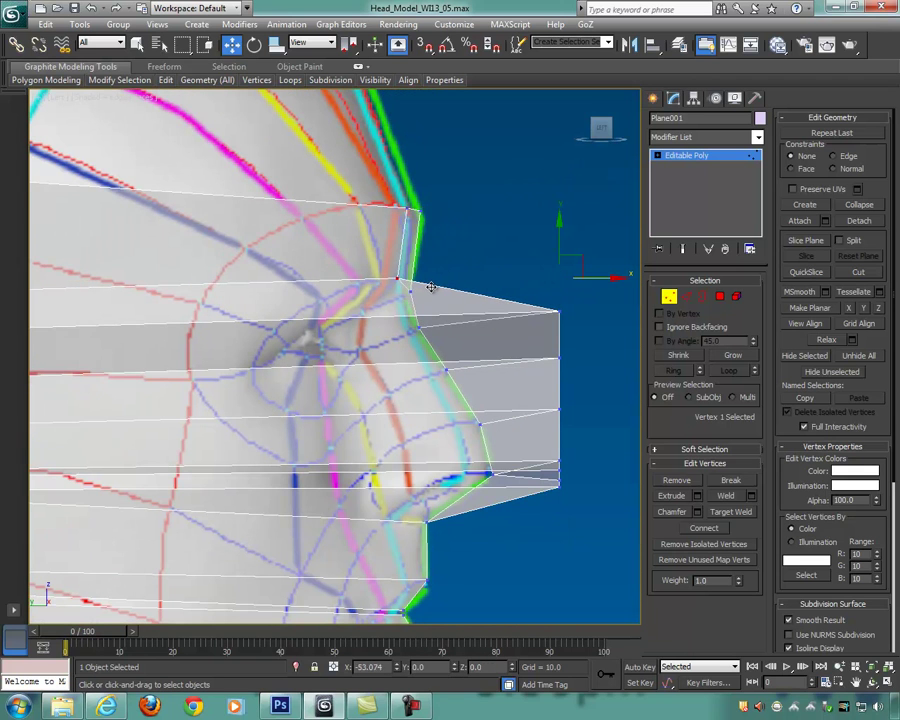
scroll(450, 290, "up", 3)
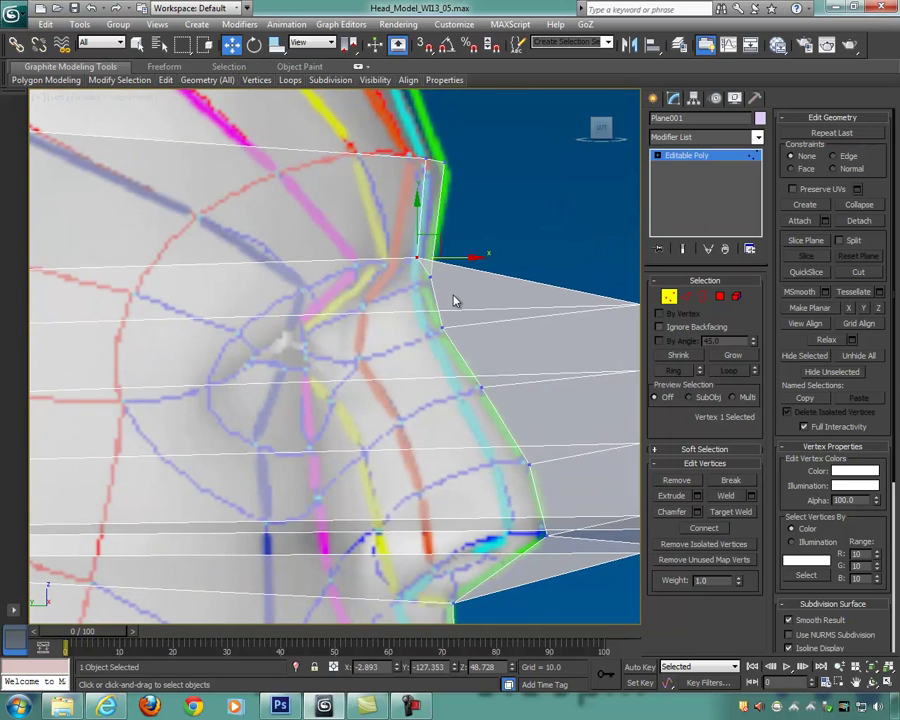
scroll(460, 290, "up", 2)
left_click(455, 178)
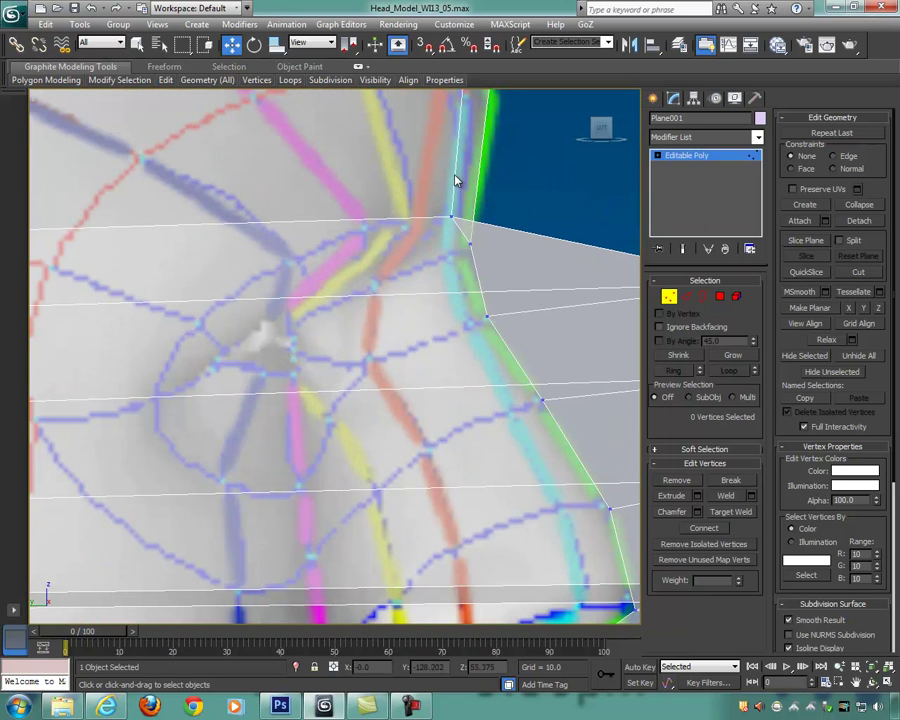
left_click(452, 217)
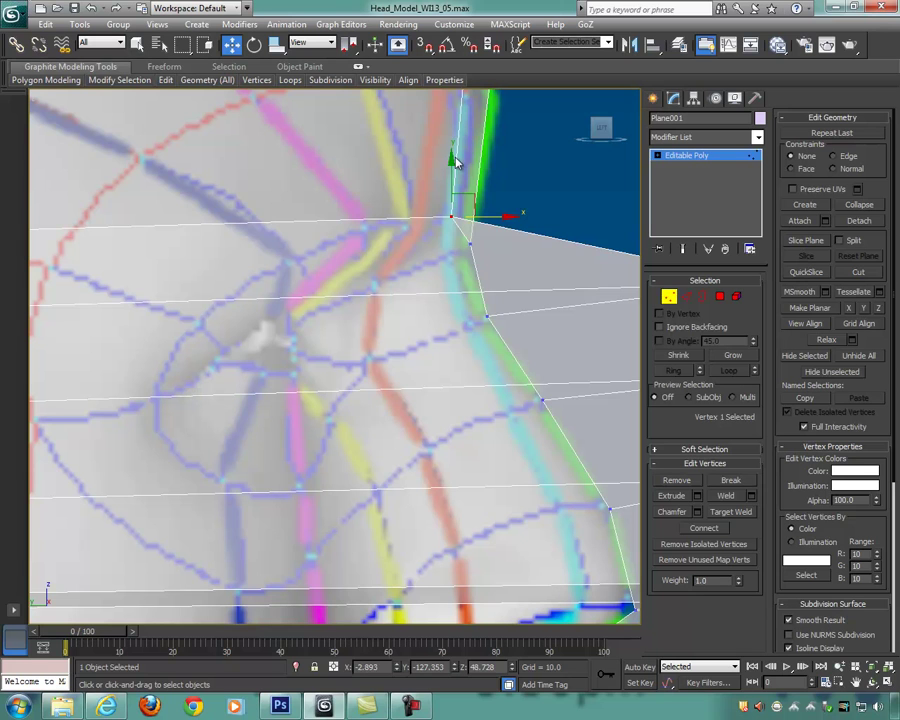
left_click_drag(455, 160, 457, 191)
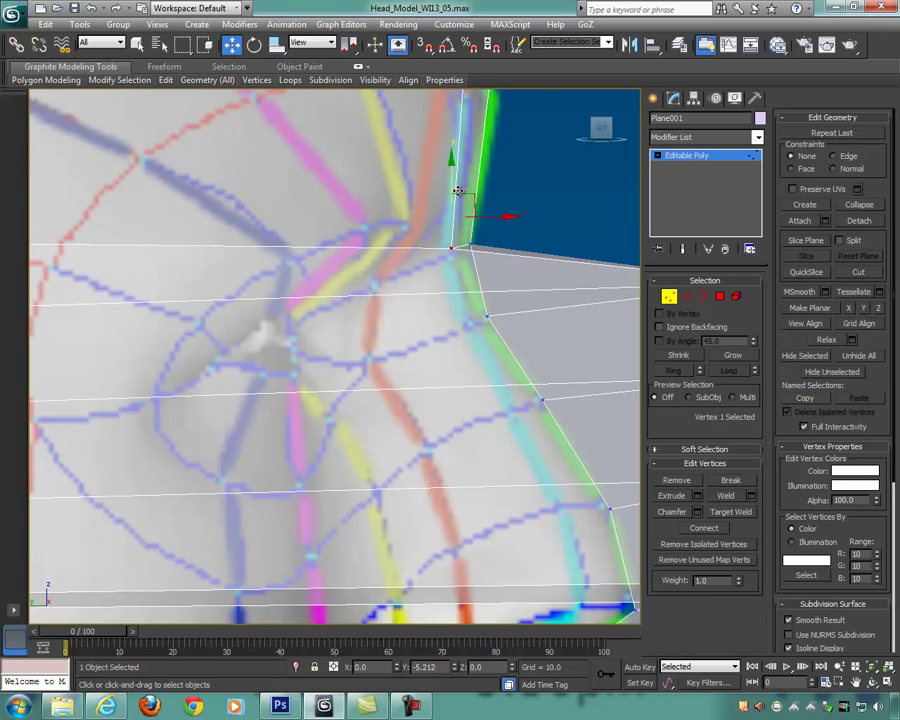
Step: Move the second column's lower nose-bridge vertex back onto the cyan line and level it with the neighbouring profile vertex
scroll(457, 195, "down", 5)
left_click(579, 251)
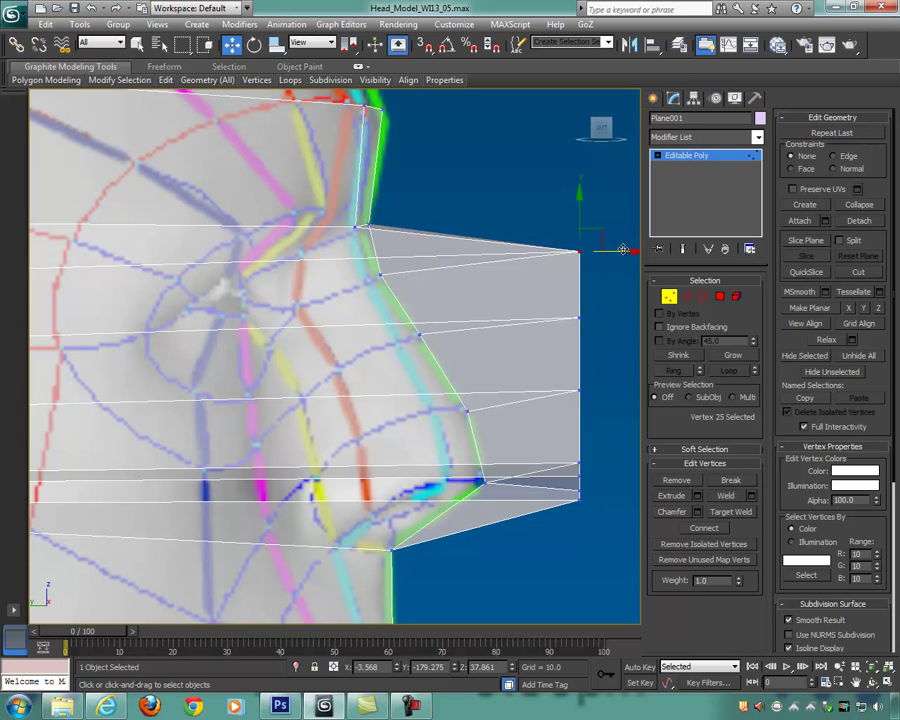
left_click_drag(622, 249, 398, 261)
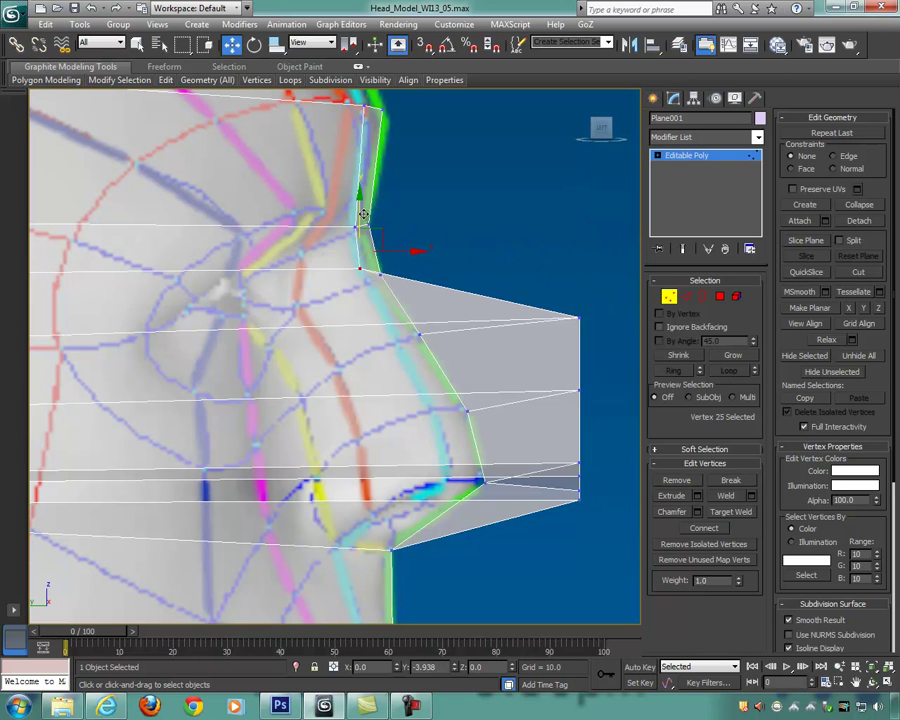
left_click_drag(364, 215, 407, 278)
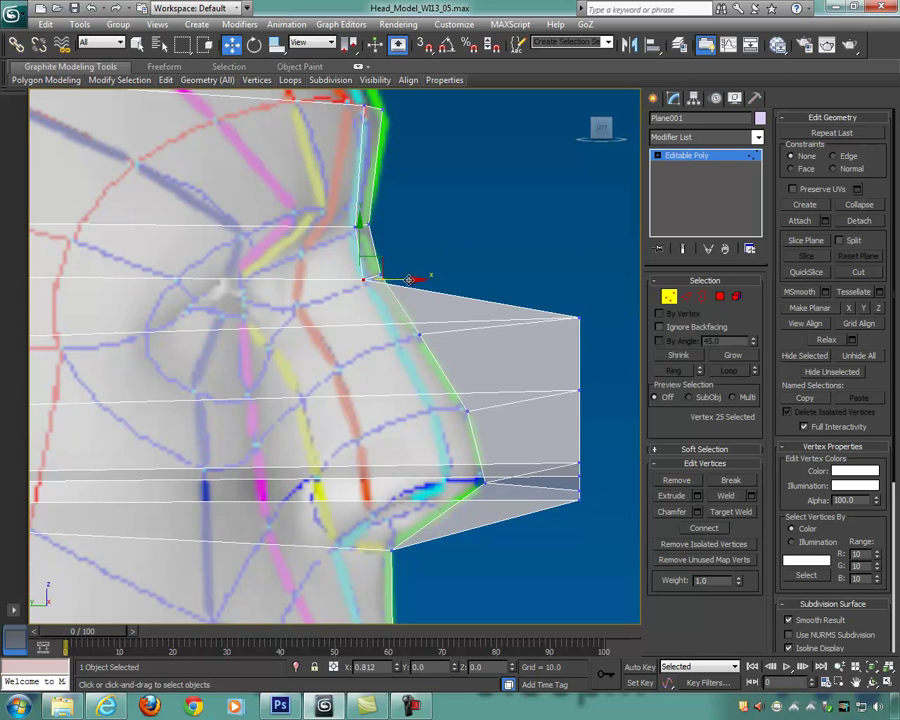
Step: Move the second column's remaining three nose vertices, down to the nose tip, back onto the cyan line in the side view
left_click_drag(545, 297, 408, 327)
middle_click_drag(578, 393, 505, 318)
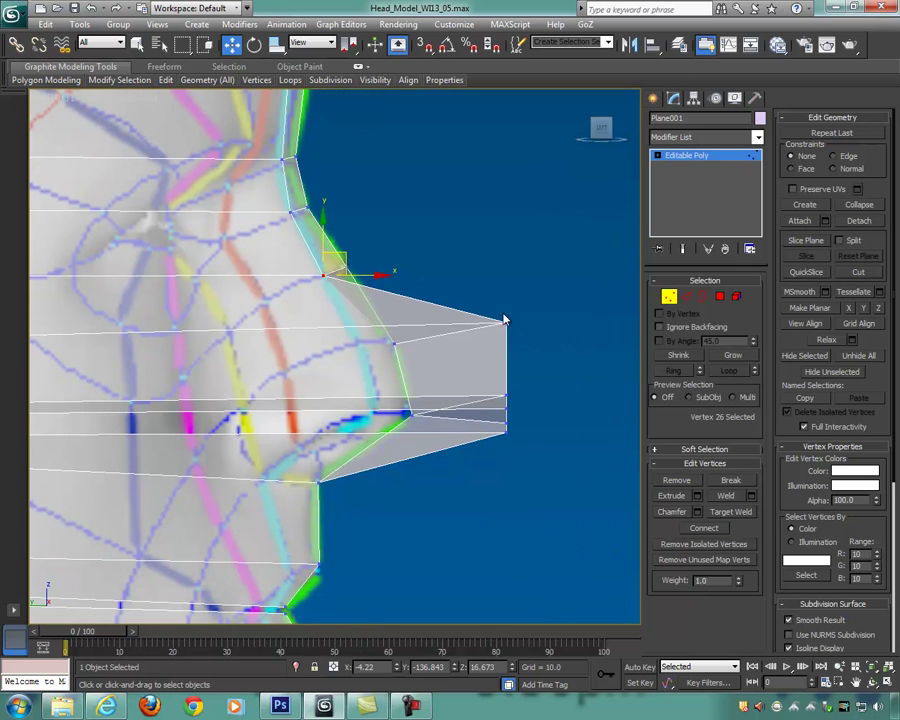
left_click(505, 320)
mouse_move(522, 305)
left_mouse_down()
mouse_move(420, 290)
mouse_move(378, 320)
left_mouse_up()
left_click(510, 396)
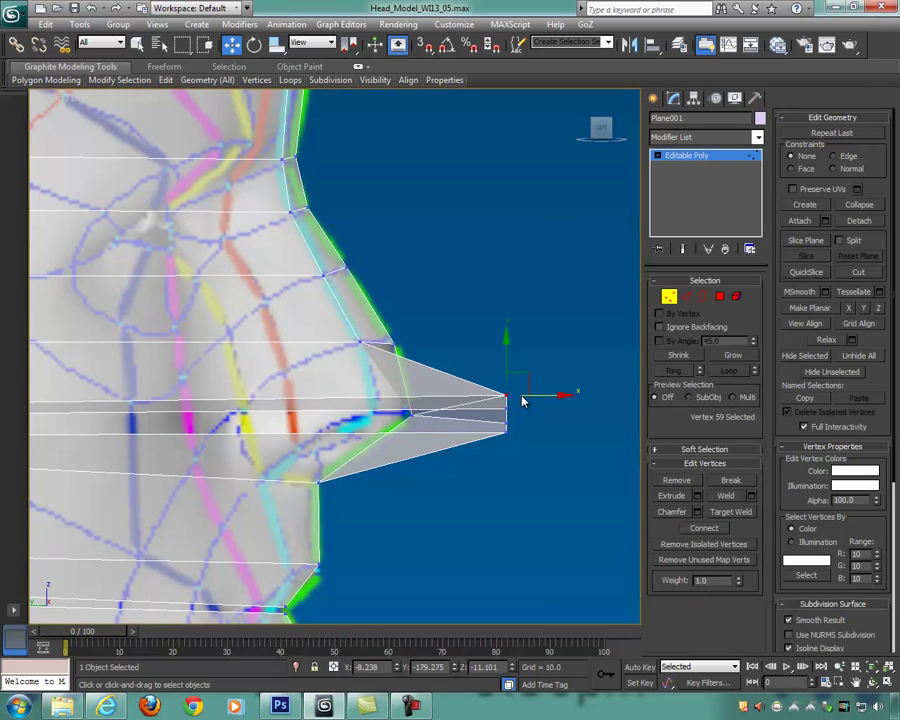
left_click_drag(522, 376, 401, 396)
Step: Move the three remaining nostril vertices back under the nose tip and arrange them individually along the reference nostril outline
left_click_drag(547, 482, 547, 482)
middle_click_drag(527, 452, 514, 409)
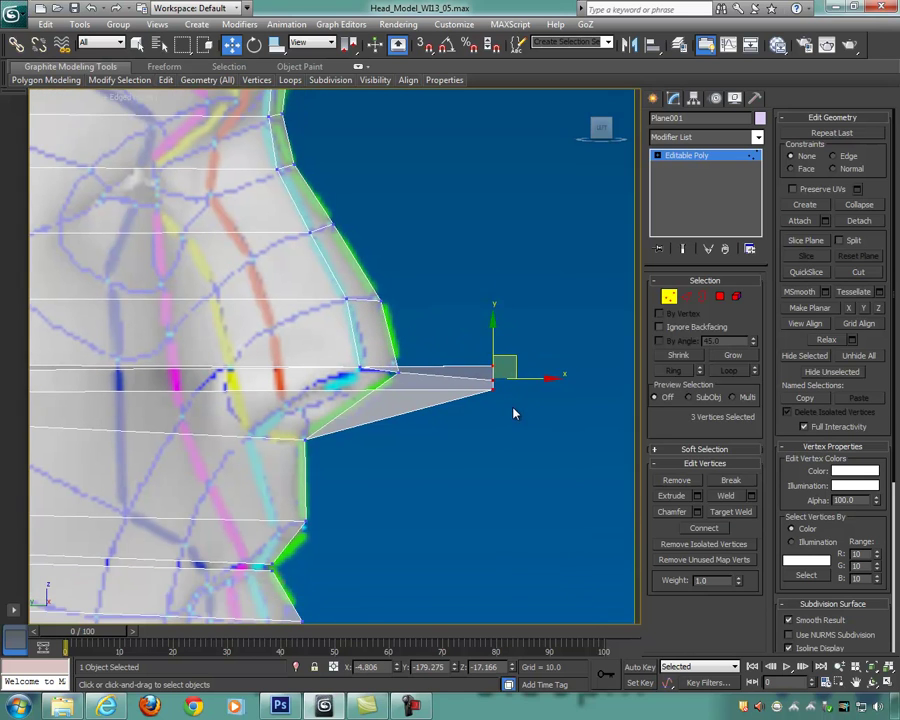
scroll(514, 409, "up", 2)
left_click_drag(574, 370, 380, 381)
left_click(378, 414)
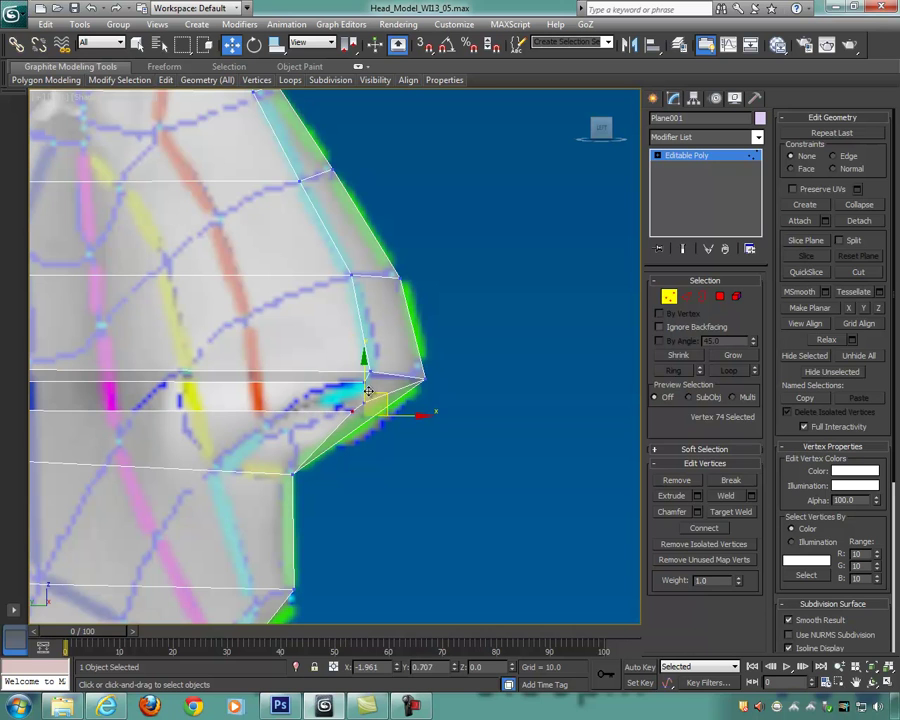
left_click(336, 397)
left_click(365, 384)
left_click_drag(375, 363, 371, 372)
Step: Examine the shaped second column and the flat columns beside it in the perspective view
scroll(452, 378, "down", 6)
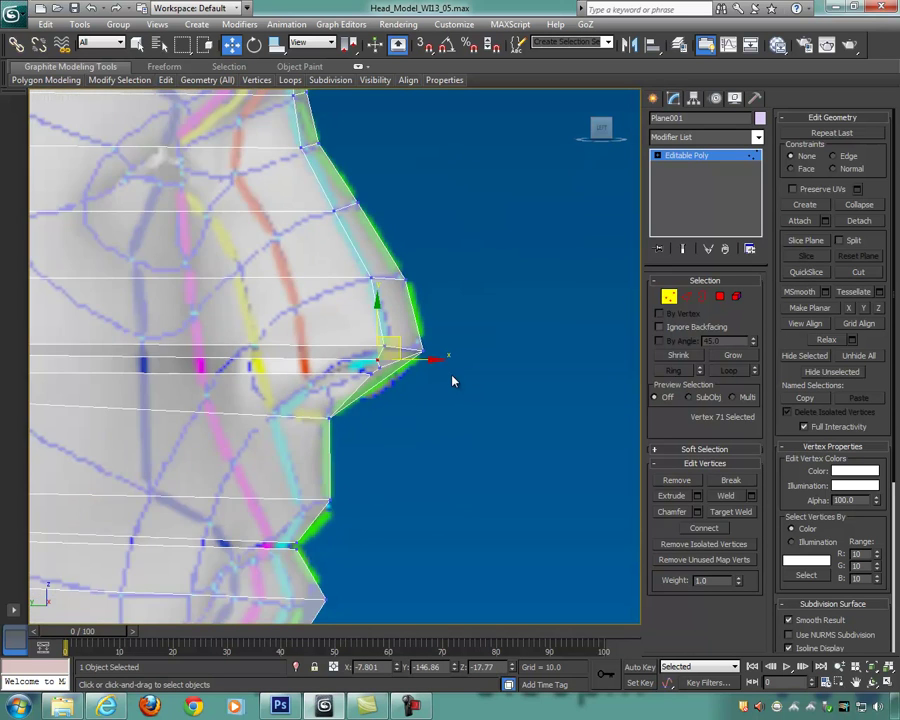
middle_click_drag(453, 374, 474, 358)
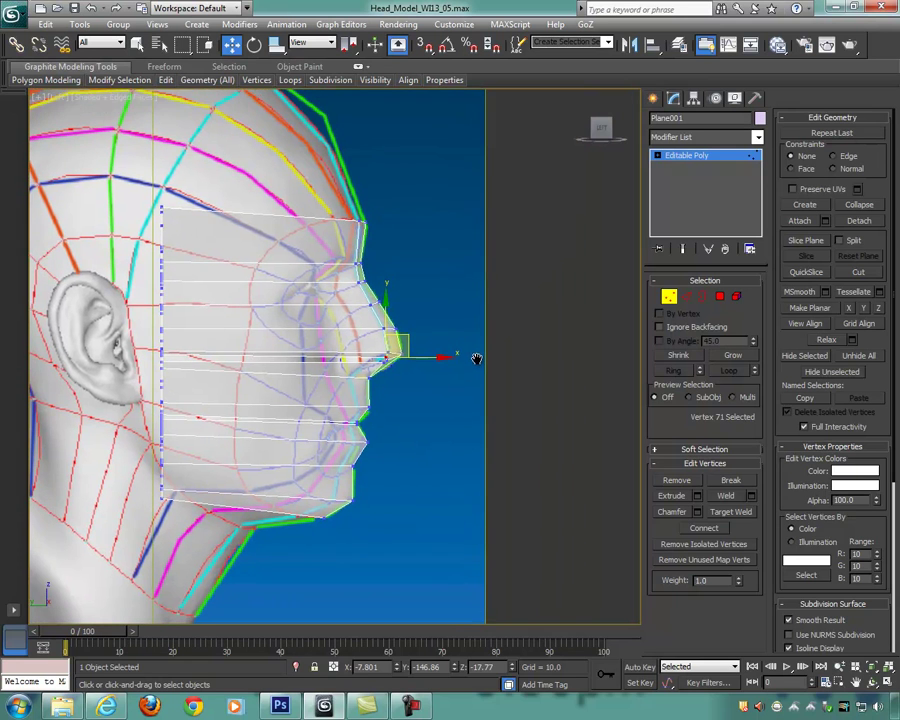
key("alt+w")
middle_click_drag(560, 462, 482, 412, "alt")
key("alt+w")
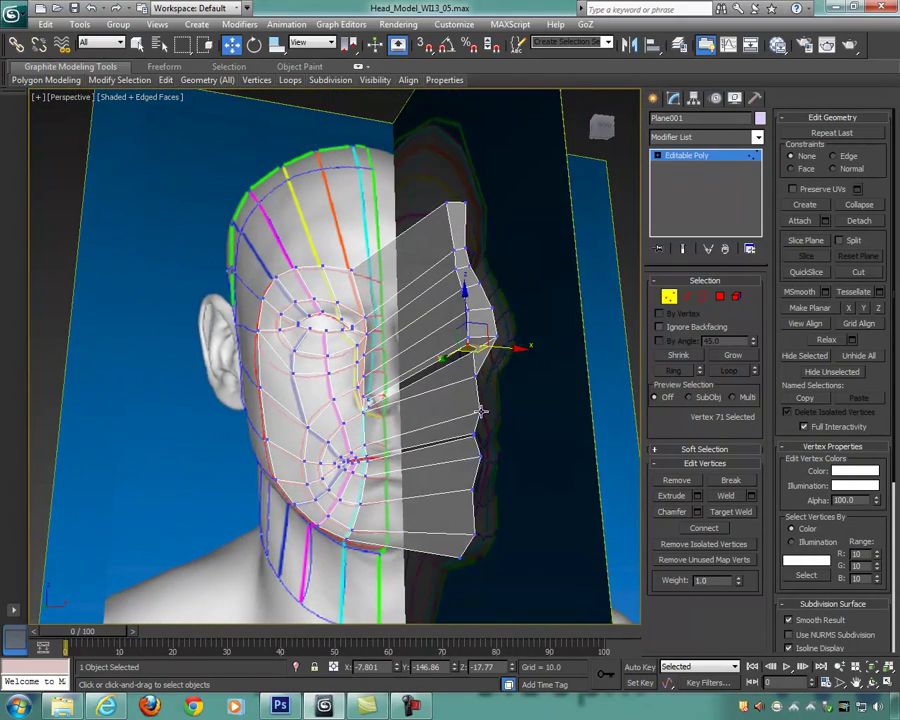
mouse_move(484, 347)
middle_mouse_down("alt")
mouse_move(536, 360)
mouse_move(494, 344)
mouse_move(505, 349)
mouse_move(498, 354)
middle_mouse_up("alt")
middle_click_drag(447, 381, 369, 376, "alt")
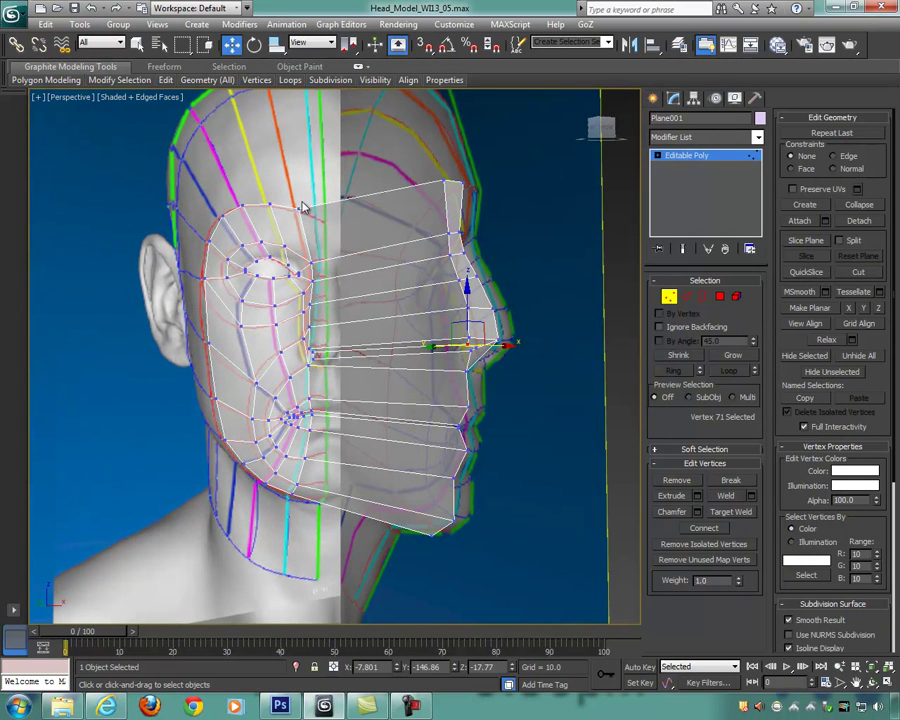
left_click_drag(313, 245, 317, 249)
left_click(310, 231)
left_click(300, 209)
left_click(316, 286, "ctrl")
left_click(315, 298, "ctrl")
left_click(314, 320, "ctrl")
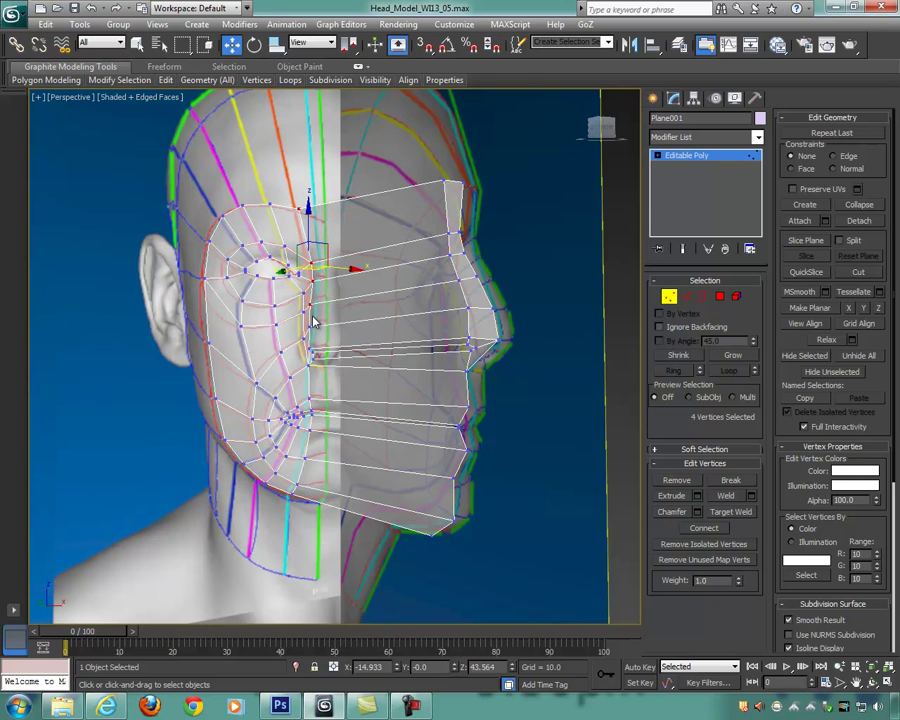
left_click(309, 331, "ctrl")
mouse_move(371, 361)
middle_mouse_down("alt")
mouse_move(394, 355)
mouse_move(386, 354)
middle_mouse_up("alt")
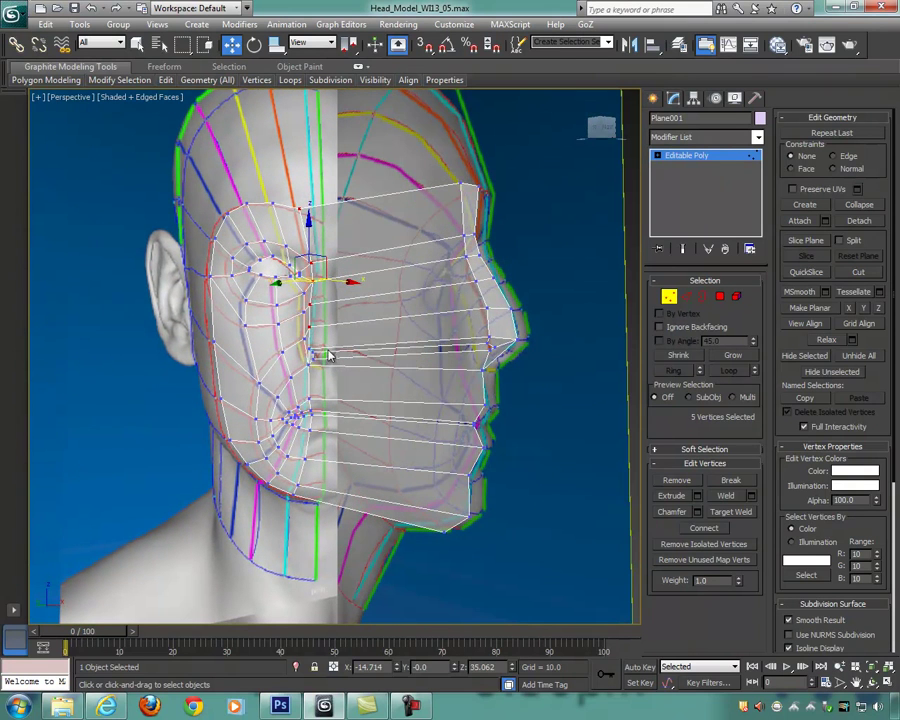
left_click_drag(307, 341, 345, 326, "shift")
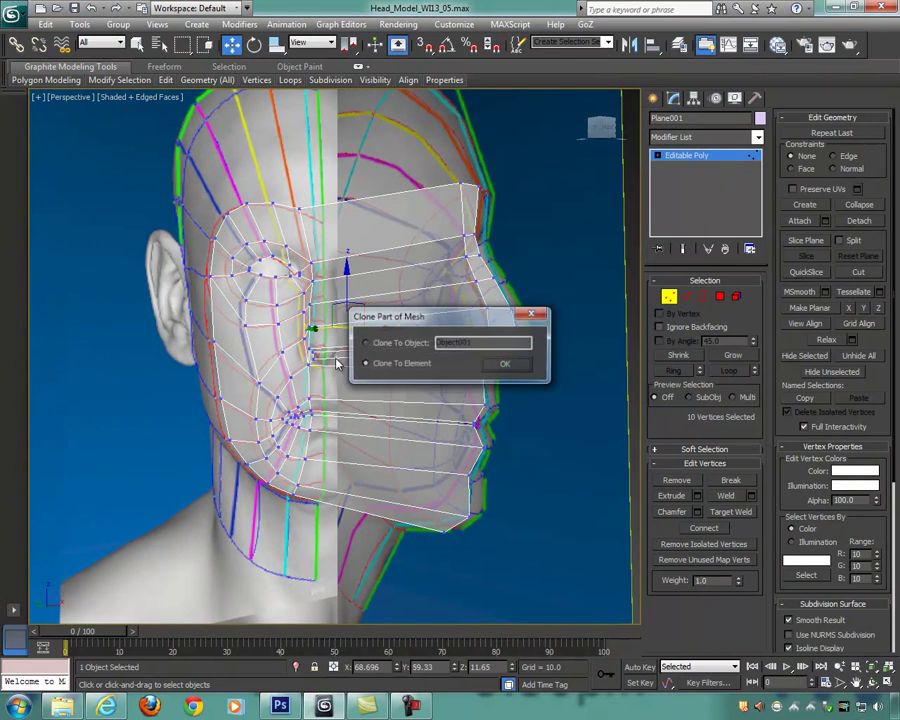
left_click(506, 364)
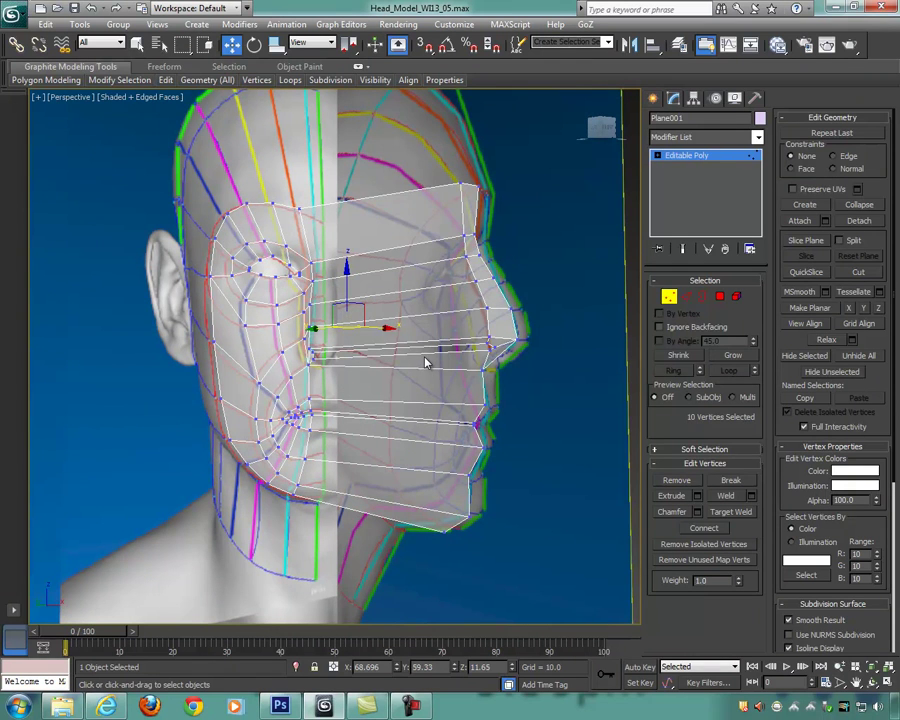
key("ctrl+z")
middle_click_drag(368, 354, 522, 340, "alt")
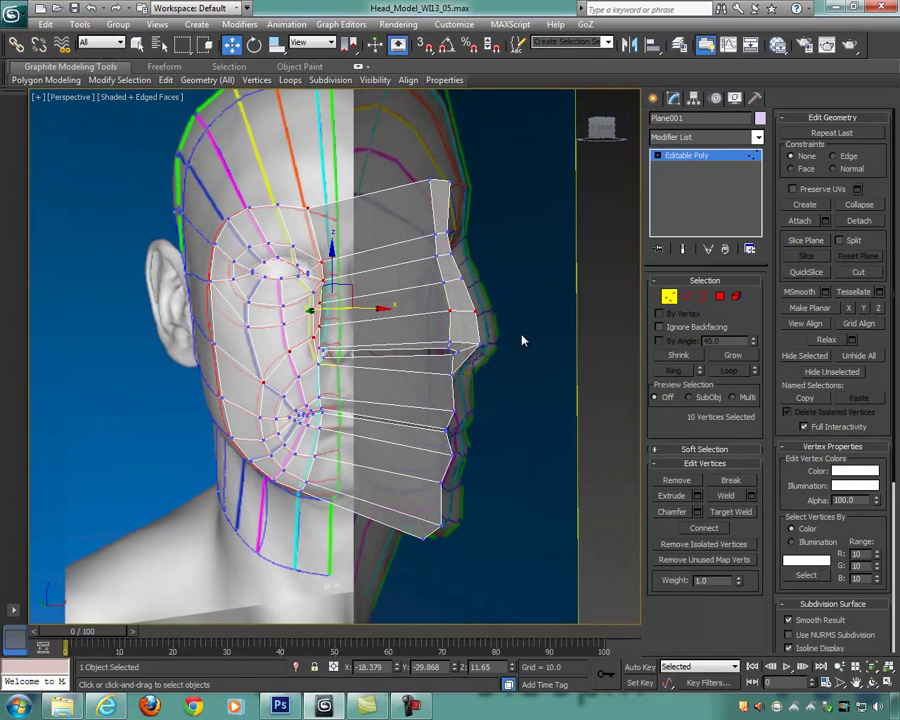
left_click(592, 307)
Step: Select the eight third-column vertices running from the brow down the side of the nose to the nostril
scroll(394, 346, "up", 5)
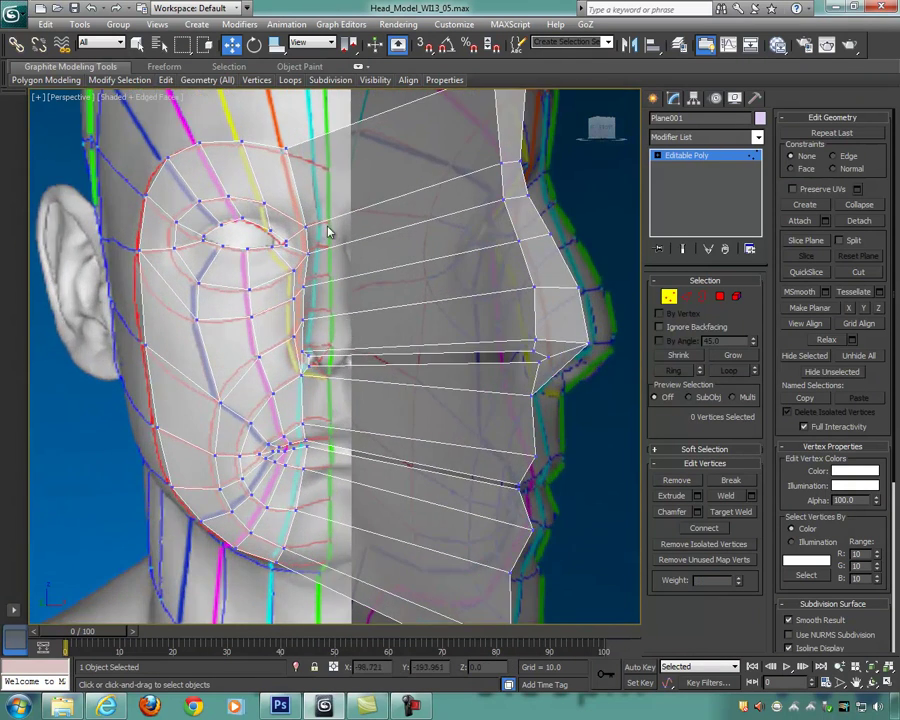
left_click(292, 154)
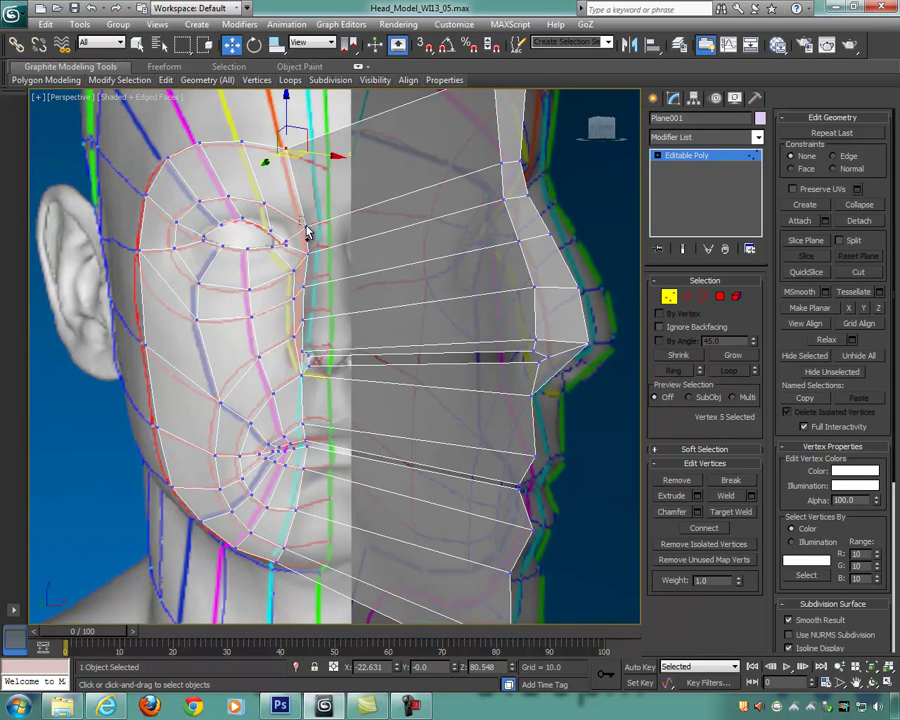
left_click(305, 236, "ctrl")
left_click(303, 279, "ctrl")
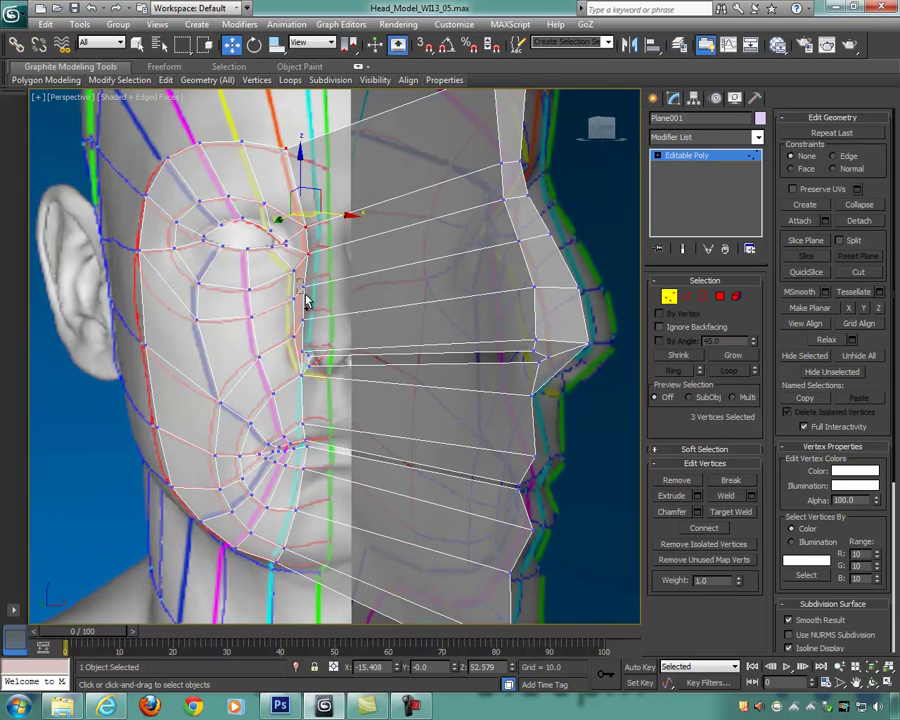
left_click(300, 316, "ctrl")
left_click(308, 328, "ctrl")
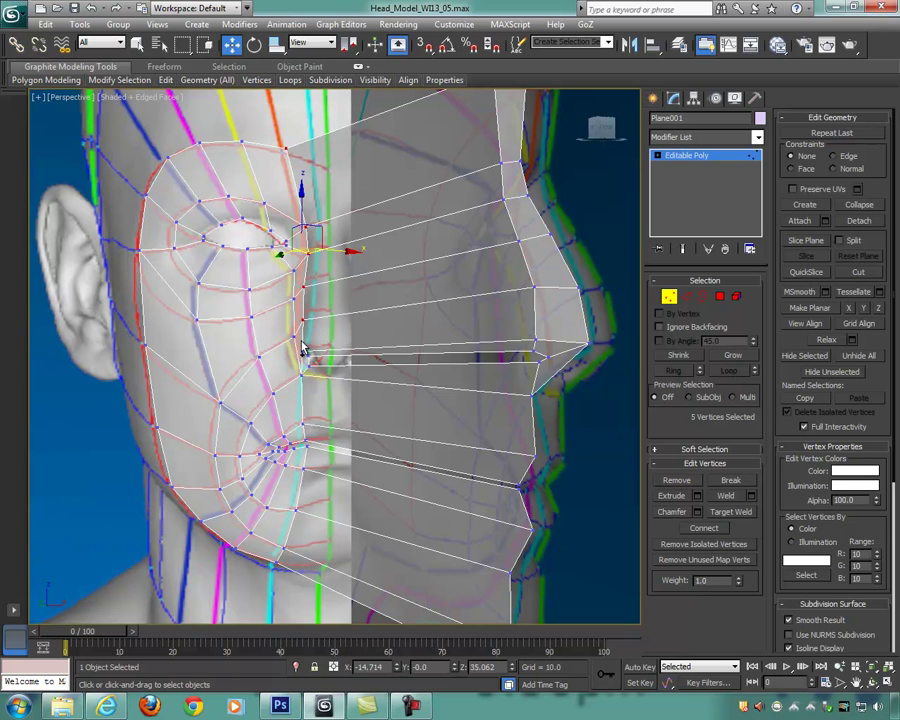
left_click(312, 362, "ctrl")
left_click(308, 367, "ctrl")
Step: Pull the eight selected vertices forward to the front of the nose profile
middle_click_drag(390, 383, 422, 390, "alt")
middle_click_drag(355, 310, 300, 318, "alt")
left_click_drag(274, 298, 524, 336)
middle_click_drag(524, 336, 538, 342, "alt")
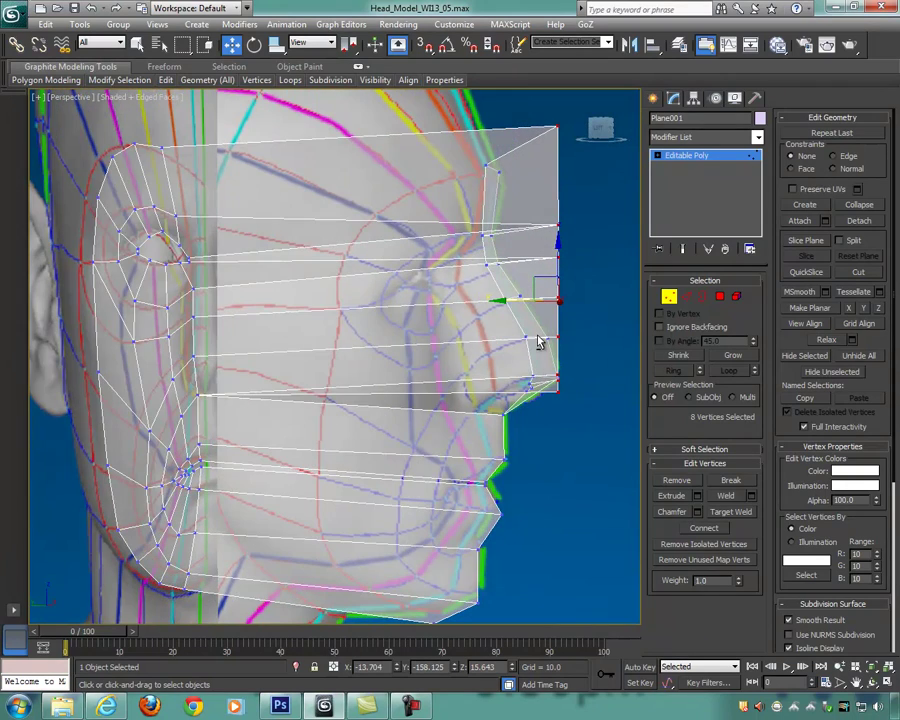
Step: Move the third column's brow vertex back onto the orange line in the side view
key("alt+w")
right_click(235, 488)
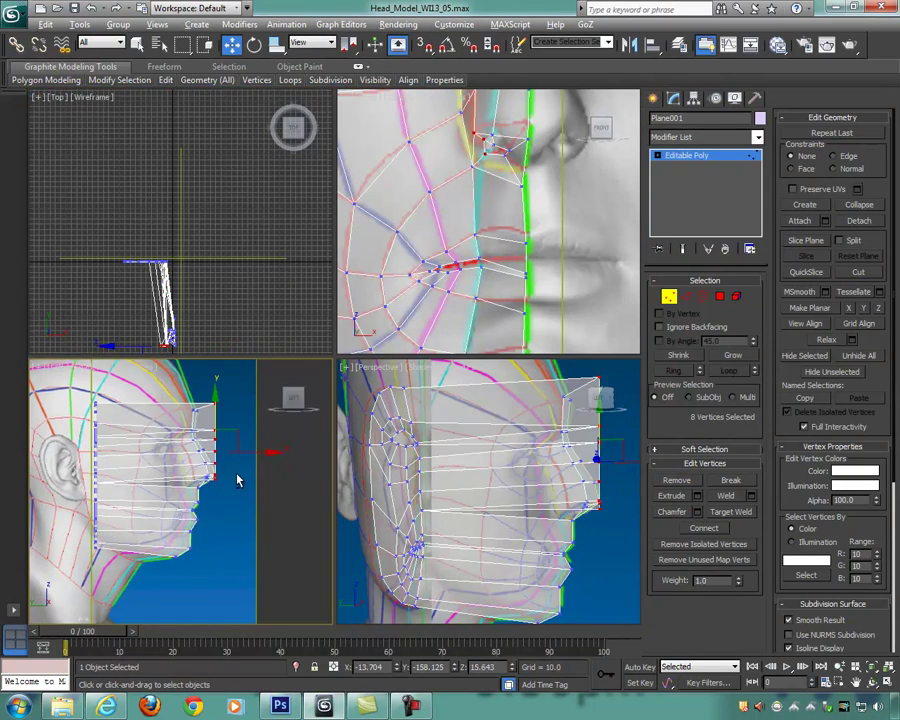
key("alt+w")
scroll(348, 418, "up", 5)
scroll(370, 344, "down", 6)
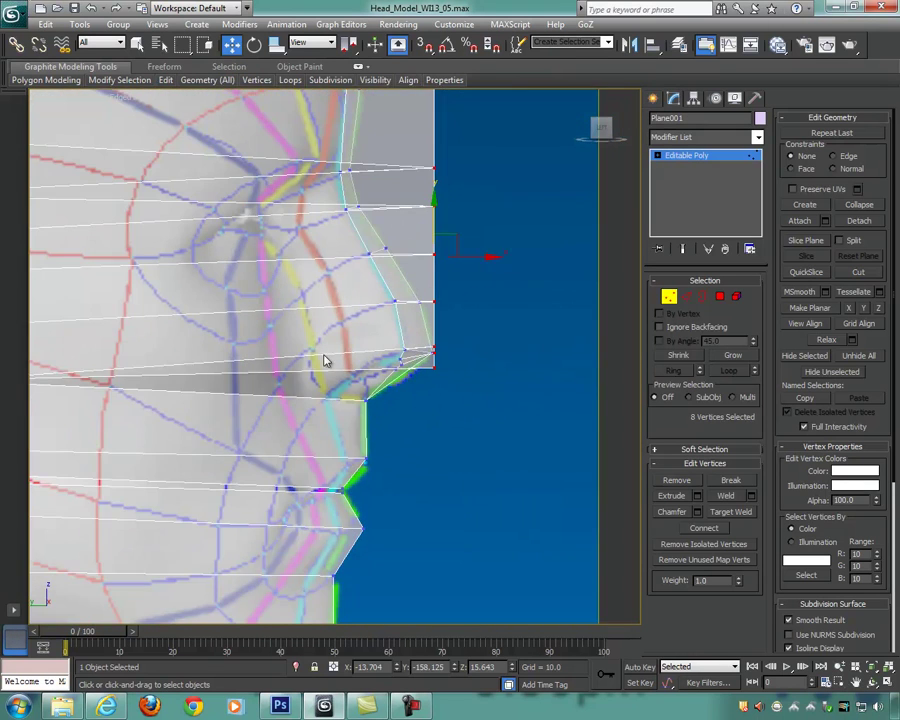
left_click_drag(447, 247, 375, 220)
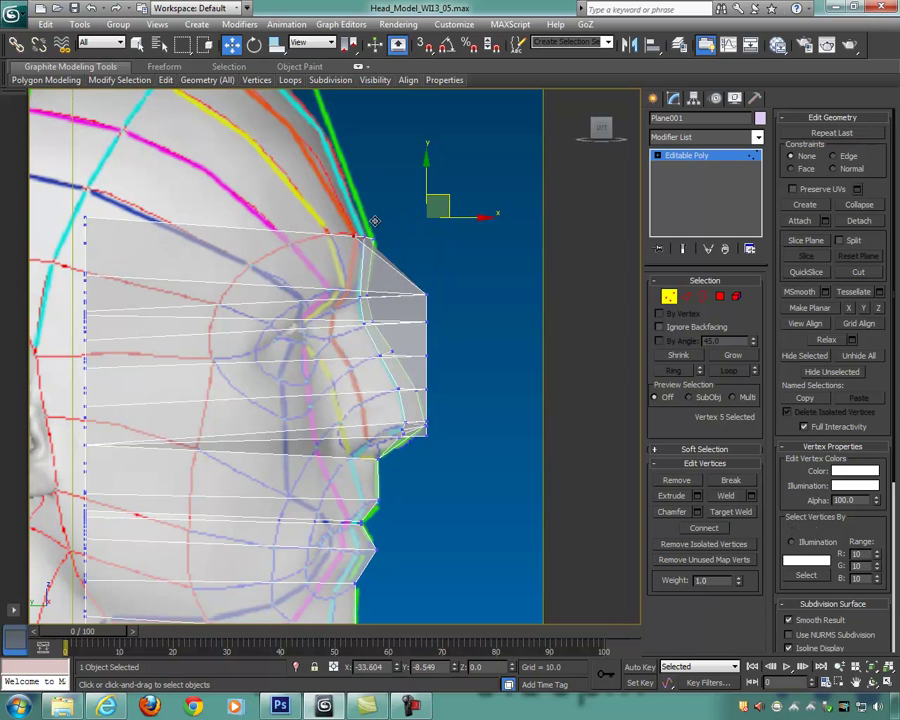
middle_click_drag(464, 287, 472, 298)
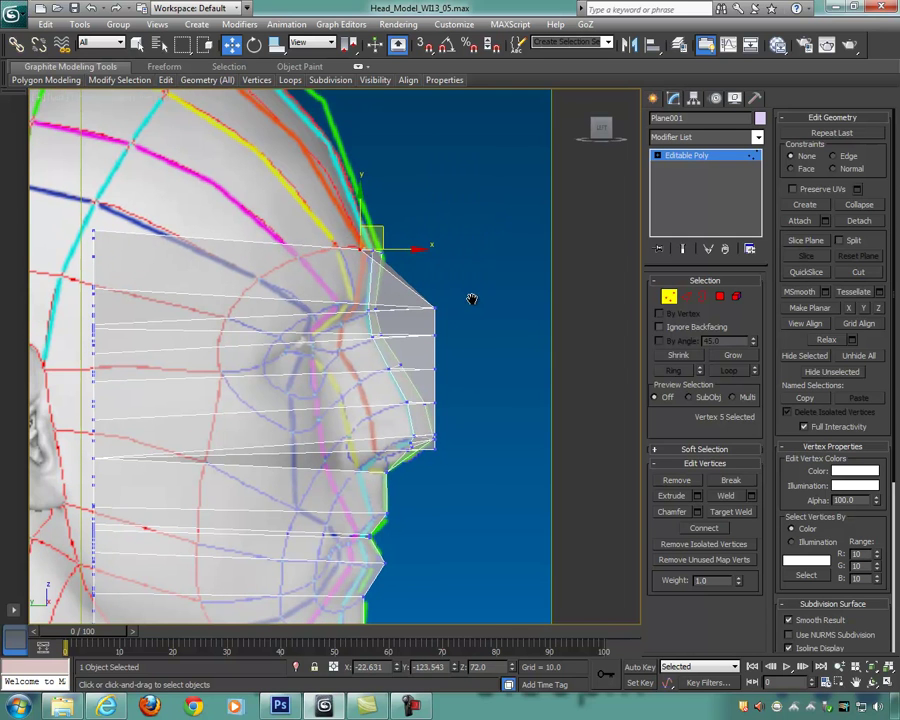
Step: Raise the third column's brow vertex in the front view to meet the reference line above the brow
key("alt+w")
scroll(584, 277, "down", 9)
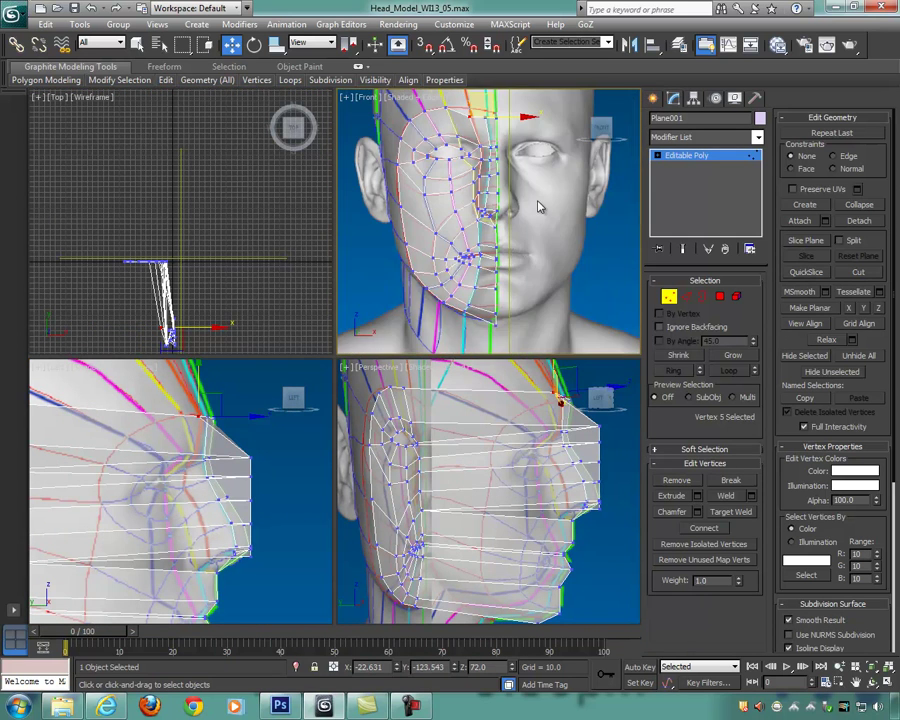
middle_click_drag(505, 122, 502, 215)
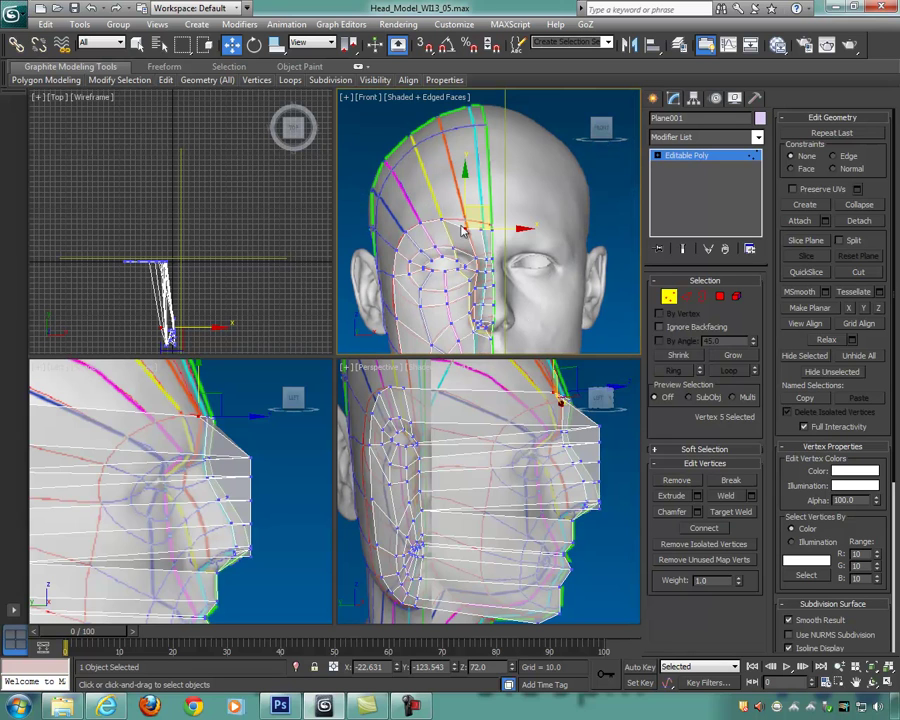
scroll(488, 258, "up", 2)
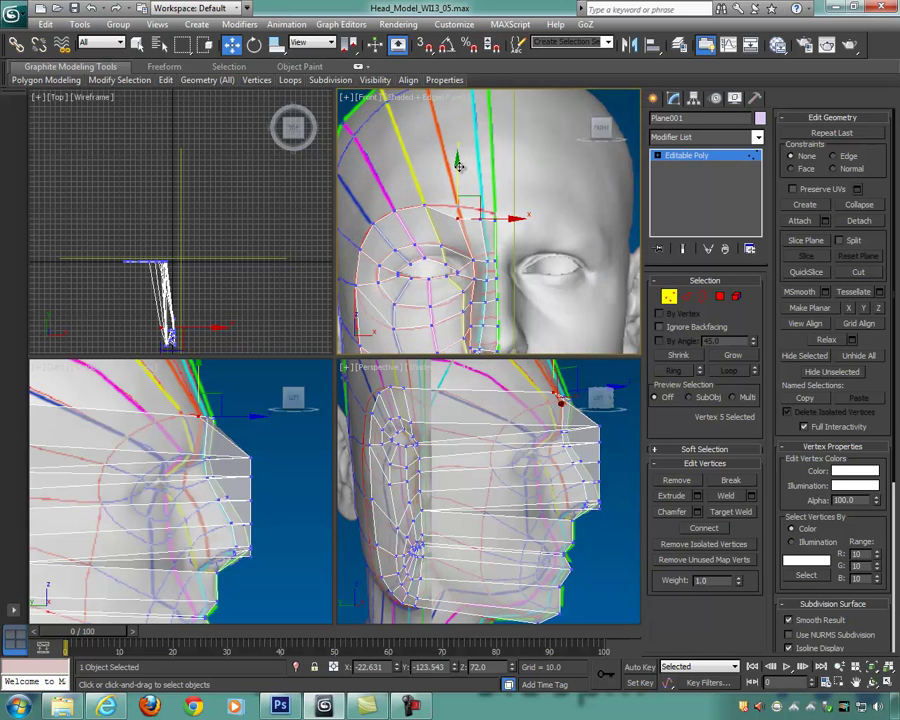
Step: Move the third column's two nose-bridge vertices back onto the orange line in the side view and fine-tune their heights
right_click(271, 456)
key("alt+w")
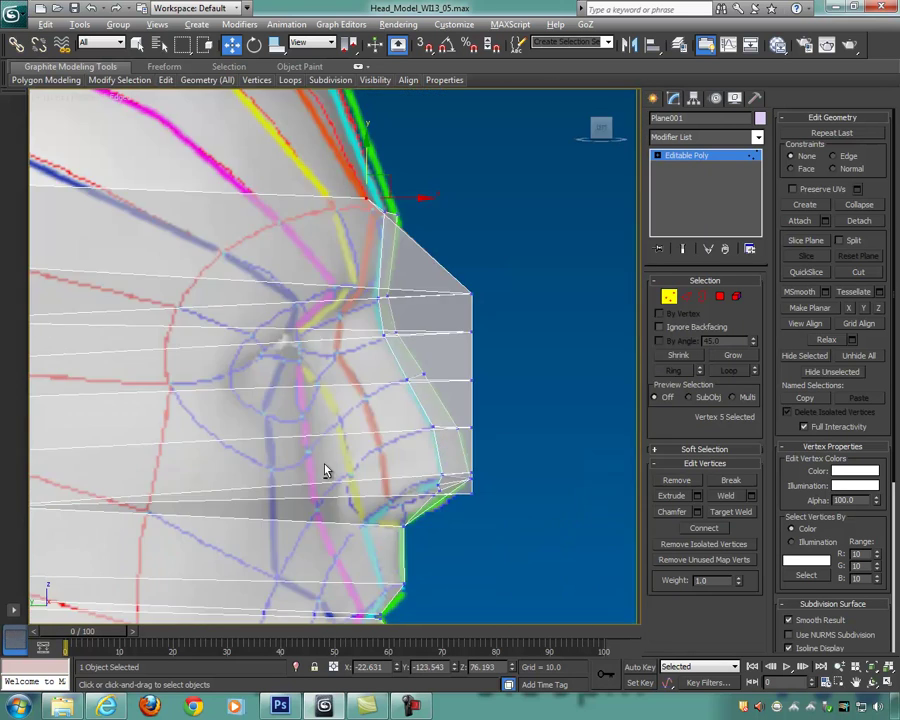
middle_click_drag(325, 471, 293, 437)
left_click_drag(470, 277, 364, 258)
key("ctrl+z")
left_click_drag(471, 297, 346, 297)
left_click_drag(314, 250, 313, 270)
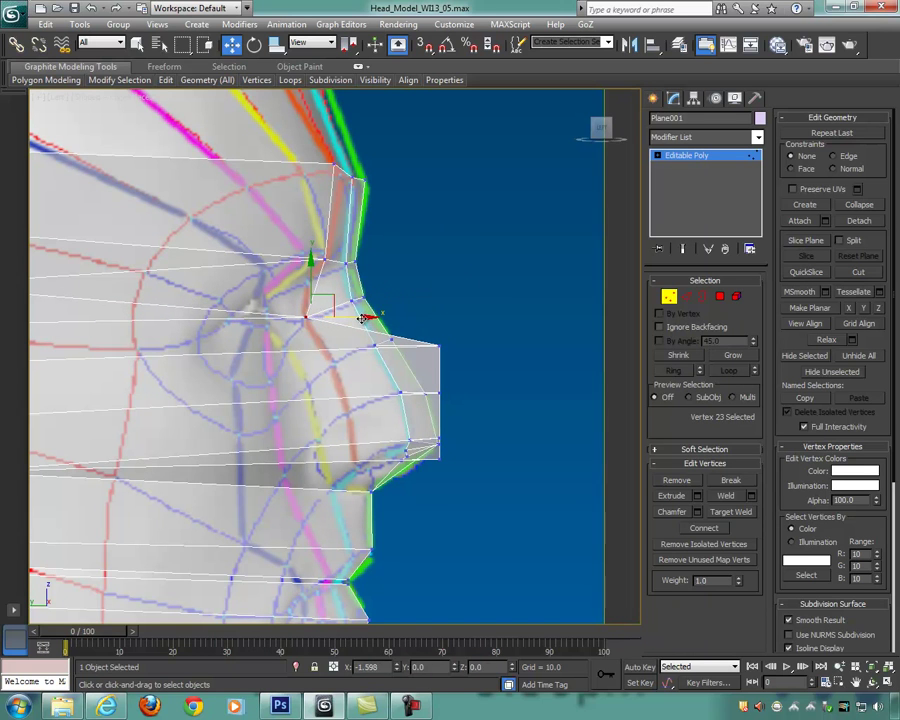
left_click(324, 259)
left_click_drag(356, 260, 352, 260)
left_click_drag(319, 225, 319, 227)
Step: Move the next two third-column vertices down the side of the nose back onto the orange line
left_click(440, 347)
left_click_drag(482, 345, 336, 326)
left_click(440, 393)
left_click_drag(442, 361, 348, 362)
middle_click_drag(500, 436, 464, 373)
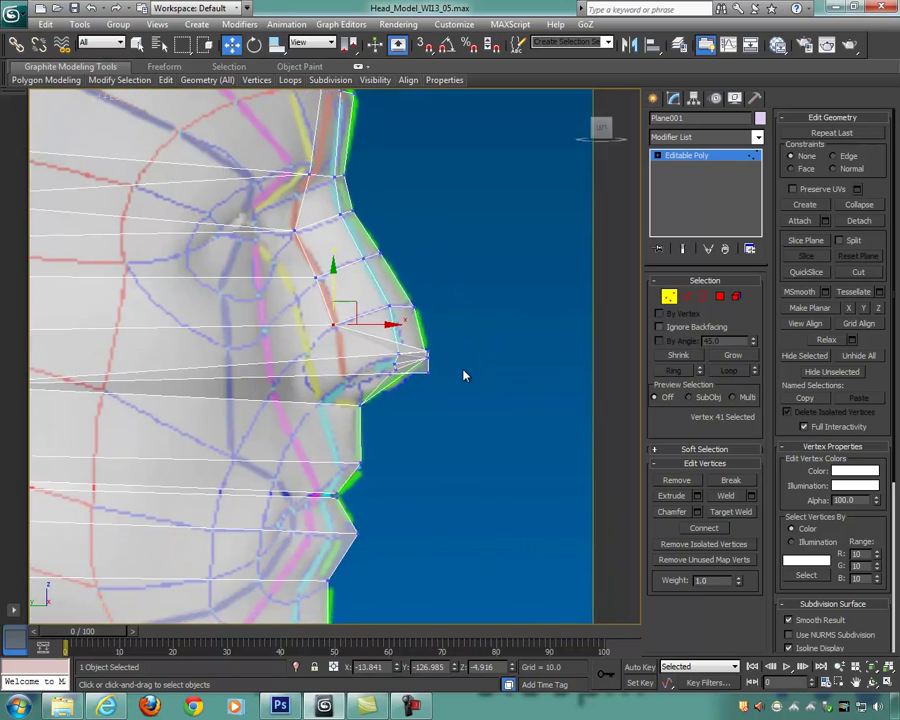
Step: Move the third column's three nostril vertices back to the lower end of the orange line and along the nostril outline
scroll(464, 380, "up", 4)
left_click_drag(518, 328, 536, 385)
left_click(576, 328)
middle_click_drag(565, 347, 528, 330)
scroll(528, 330, "up", 2)
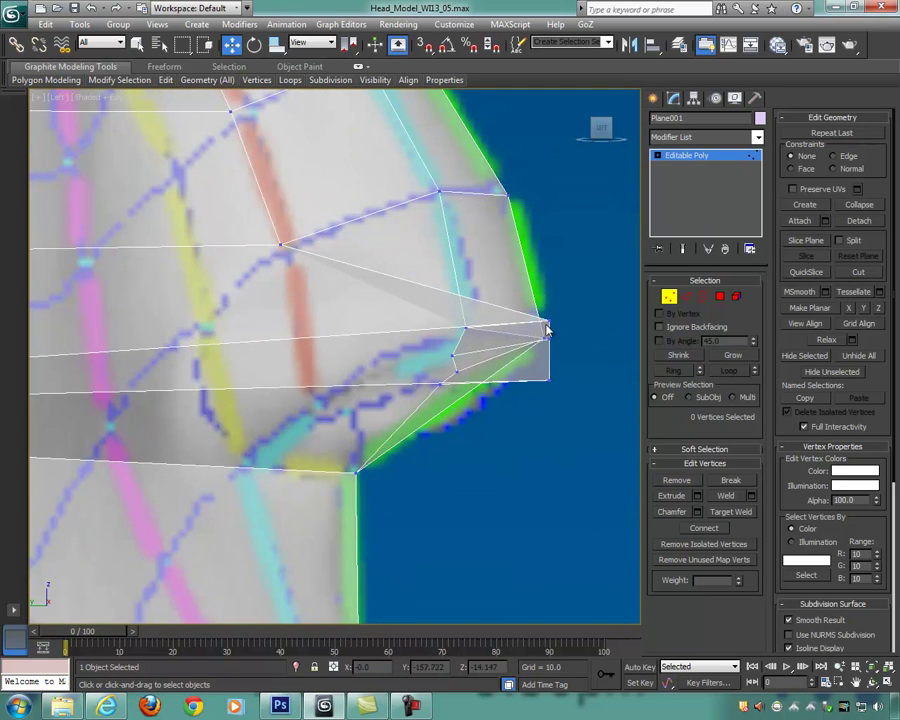
left_click_drag(566, 389, 331, 401)
left_click_drag(318, 327, 366, 386)
left_click(314, 443)
left_click_drag(336, 428, 357, 413)
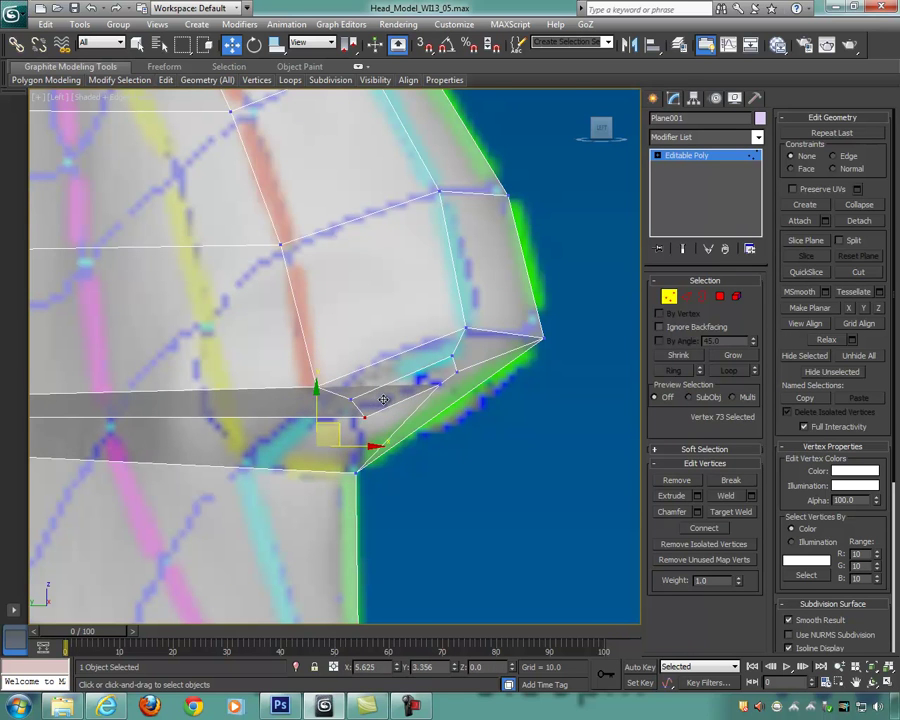
Step: Select the fourth column's vertices from the brow down to the chin in the perspective view and pull them forward beyond the profile
scroll(425, 418, "down", 5)
key("alt+w")
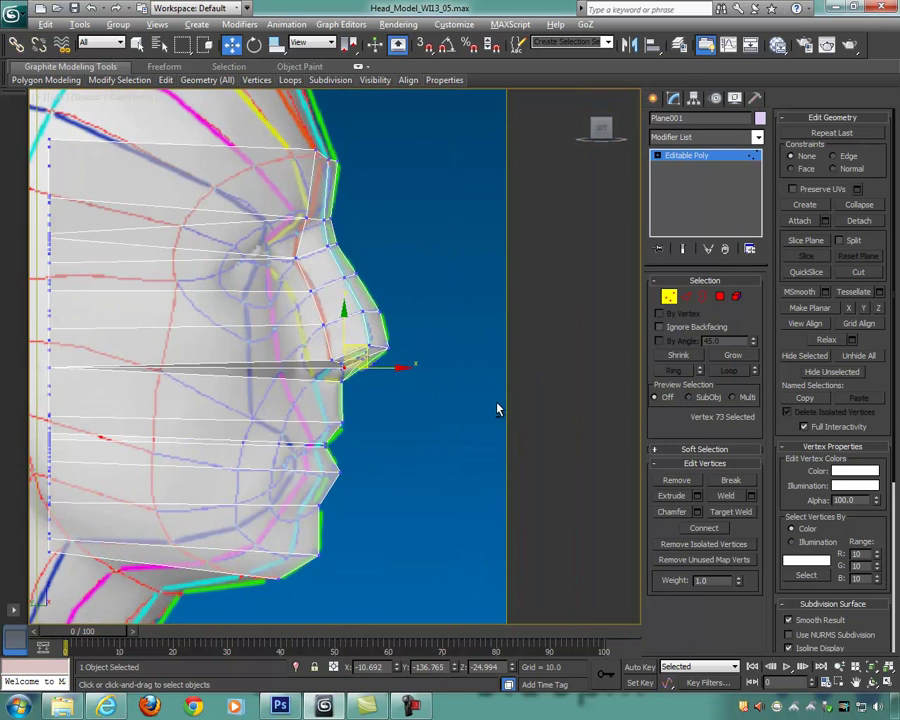
middle_click_drag(557, 470, 542, 475, "alt")
key("alt+w")
middle_click_drag(492, 455, 313, 305, "alt")
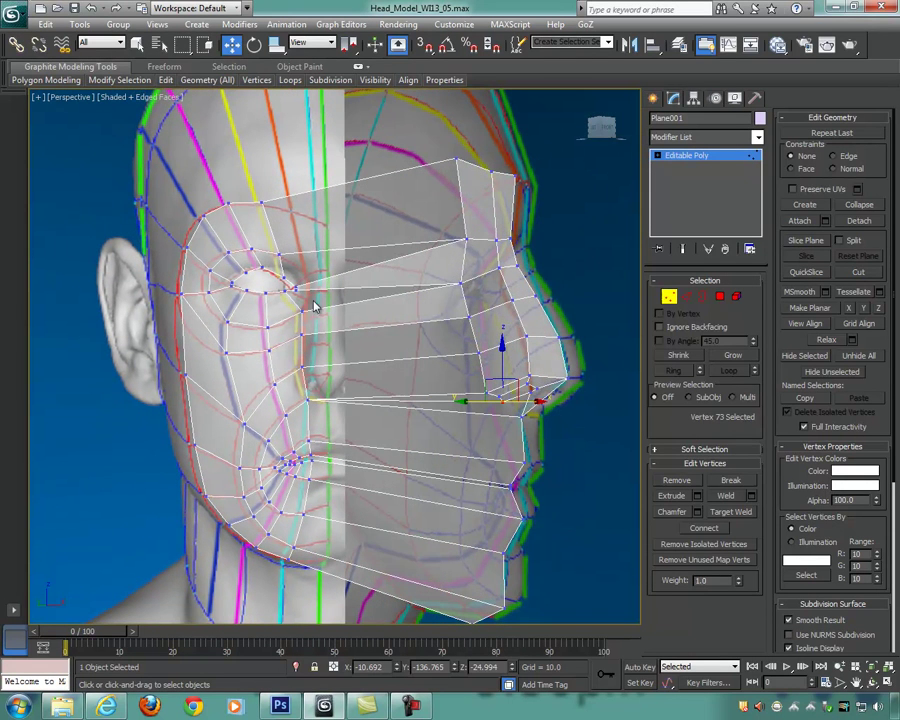
left_click(265, 205)
left_click(279, 253, "ctrl")
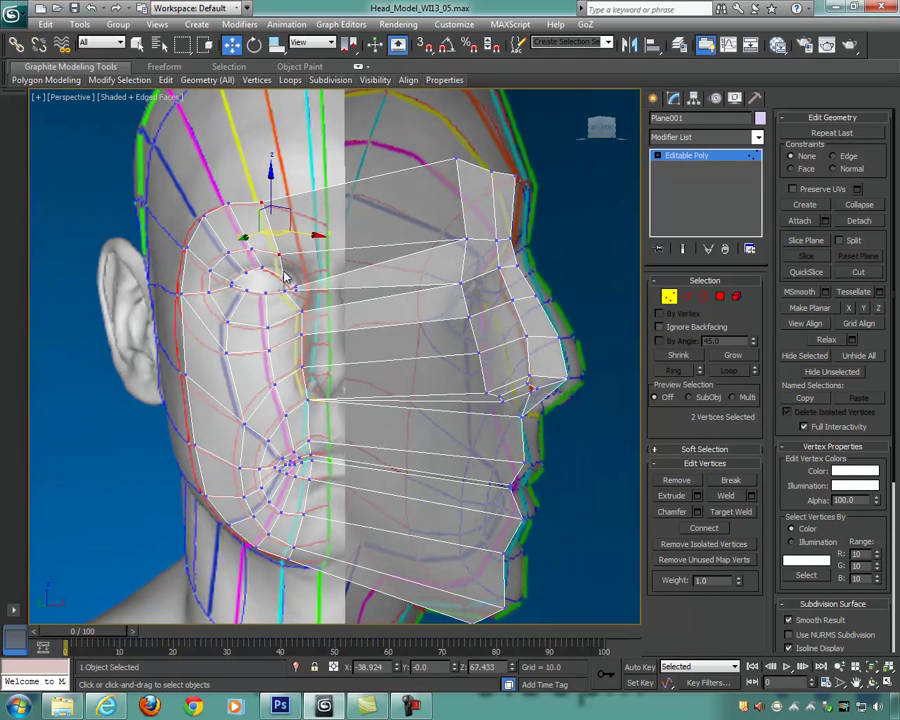
left_click(292, 286, "ctrl")
left_click(302, 314, "ctrl")
left_click(304, 340, "ctrl")
left_click(309, 380, "ctrl")
left_click(315, 416, "ctrl")
middle_click_drag(395, 428, 434, 398, "alt")
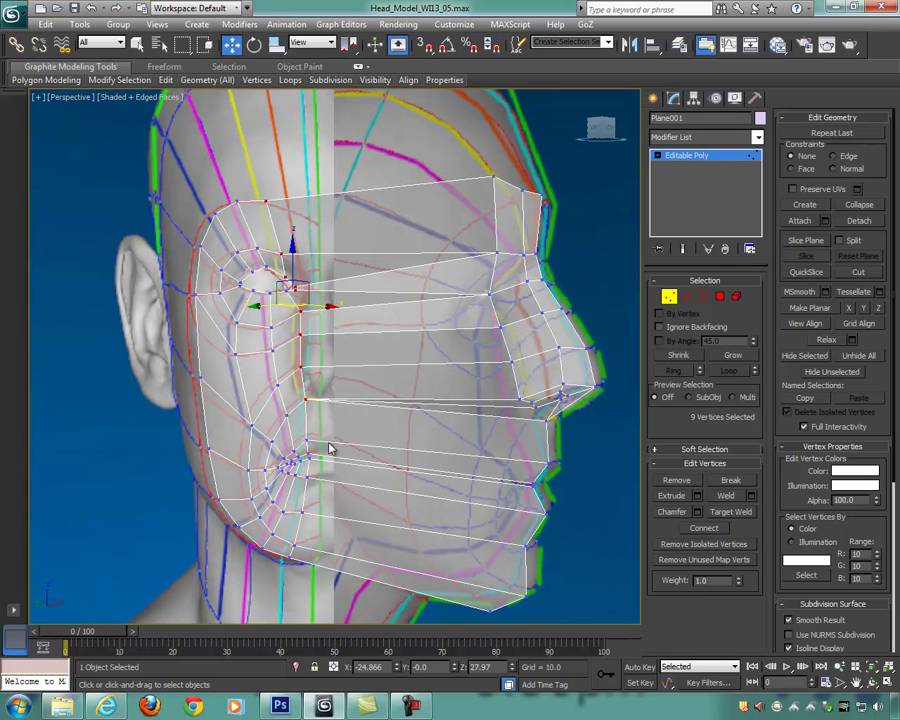
left_click_drag(322, 461, 322, 465, "ctrl")
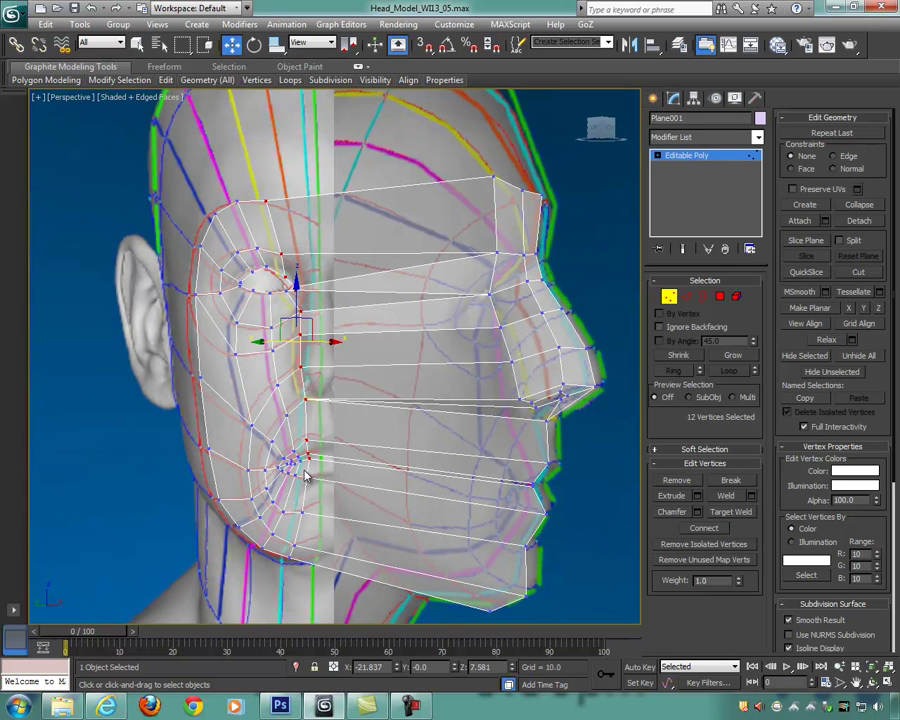
left_click(314, 490, "ctrl")
left_click(302, 513, "ctrl")
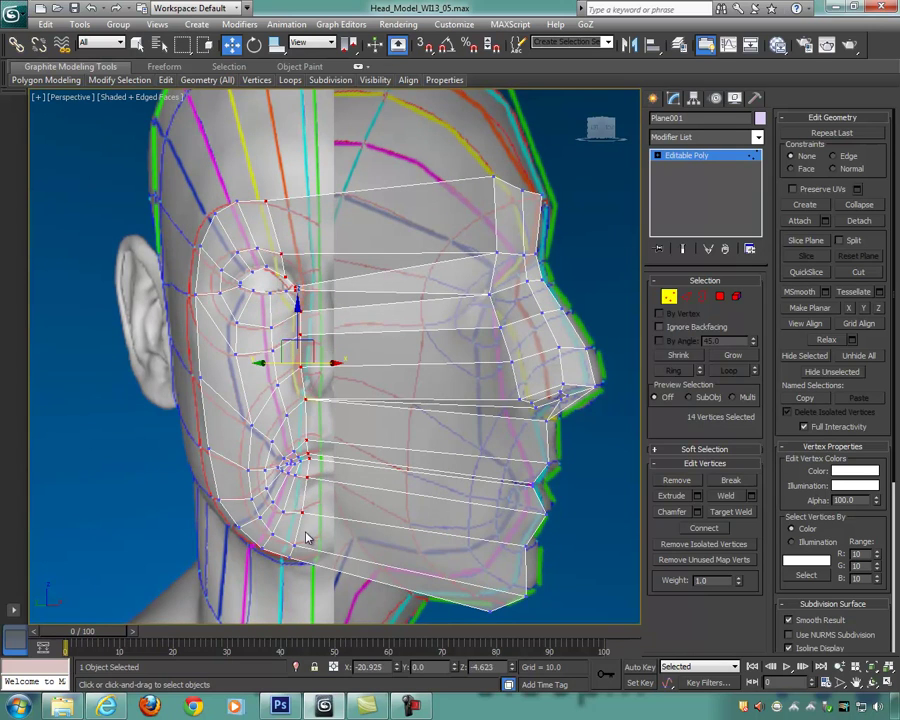
left_click_drag(312, 577, 321, 586, "ctrl")
middle_click_drag(351, 544, 390, 466, "alt")
mouse_move(272, 390)
middle_mouse_down("alt")
mouse_move(358, 414)
mouse_move(262, 397)
middle_mouse_up("alt")
left_click_drag(233, 375, 528, 410)
Step: Move the fourth column's brow vertex back onto the yellow line in the side view and raise it to the red line in the front view
middle_click_drag(528, 410, 455, 443, "alt")
key("alt+w")
right_click(249, 459)
key("alt+w")
middle_click_drag(342, 441, 342, 442)
left_click_drag(417, 154, 332, 169)
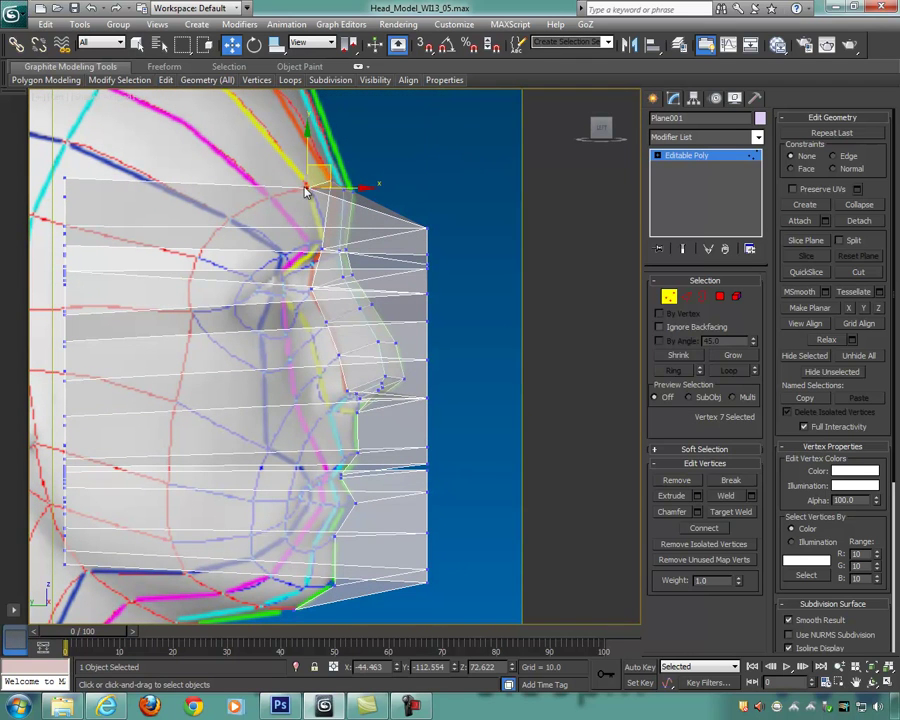
key("alt+w")
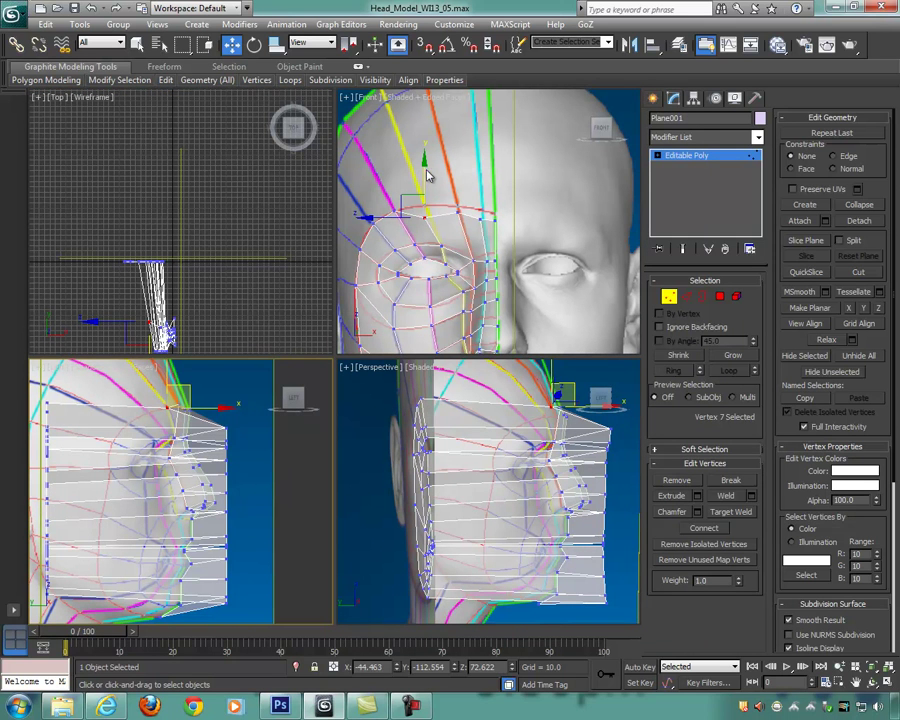
middle_click_drag(427, 170, 433, 164)
left_click_drag(432, 173, 432, 169)
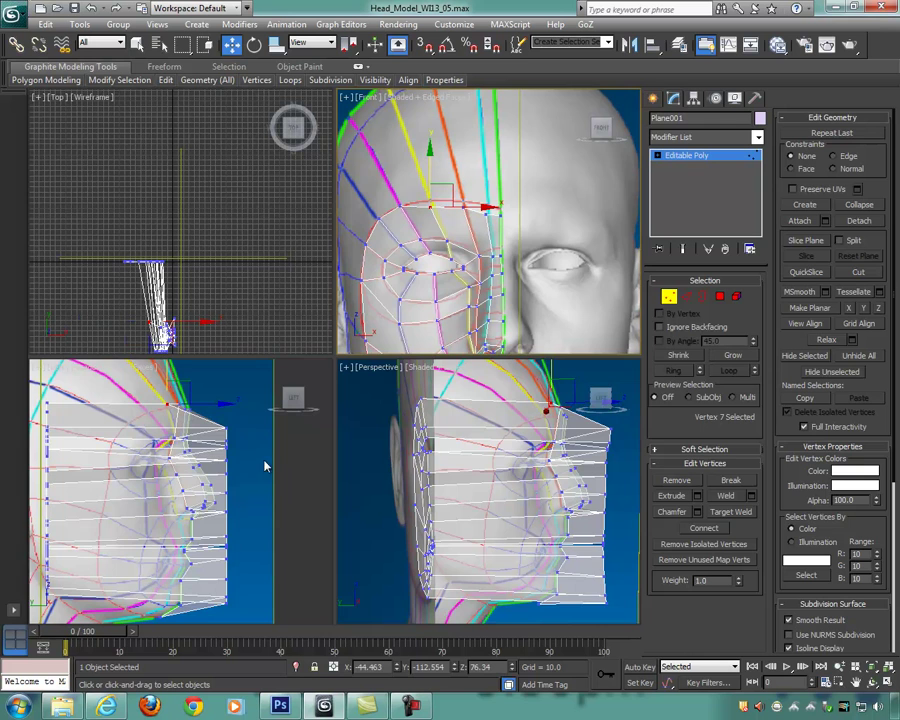
Step: Move the fourth column's next two vertices below the brow back to the lower end of the yellow brow line and adjust their heights
key("alt+w")
left_click(421, 217)
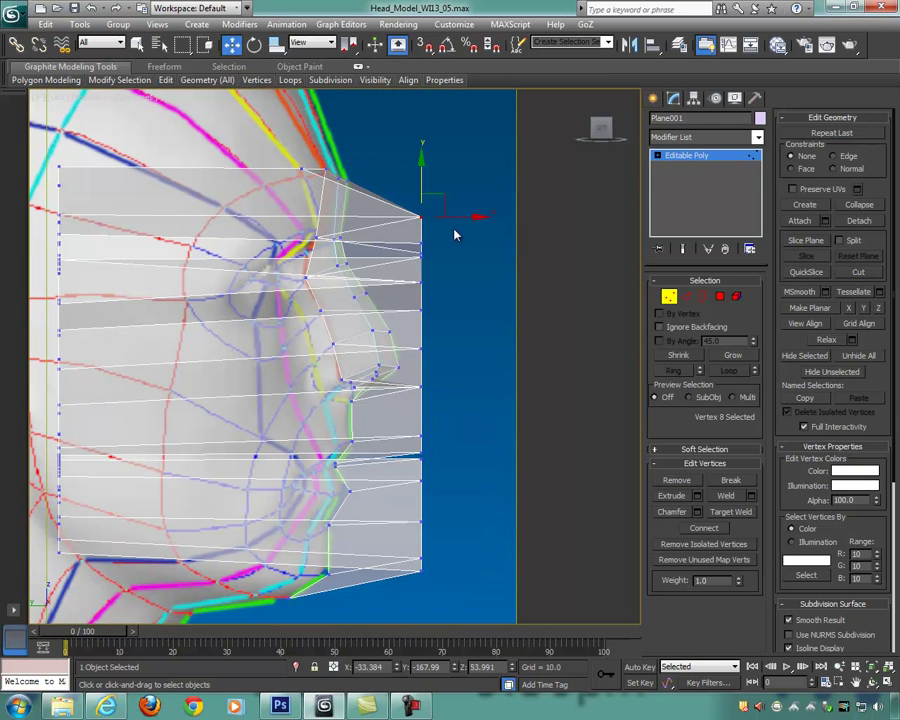
left_click_drag(469, 217, 362, 217)
scroll(346, 224, "up", 2)
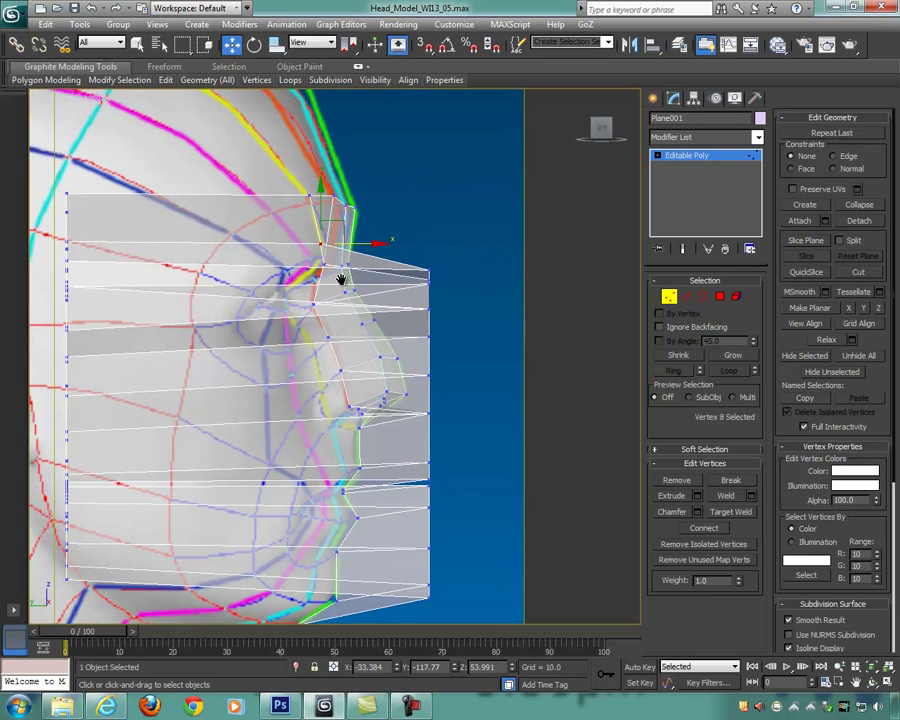
scroll(330, 200, "up", 2)
left_click_drag(324, 175, 325, 209)
middle_click_drag(417, 272, 461, 192)
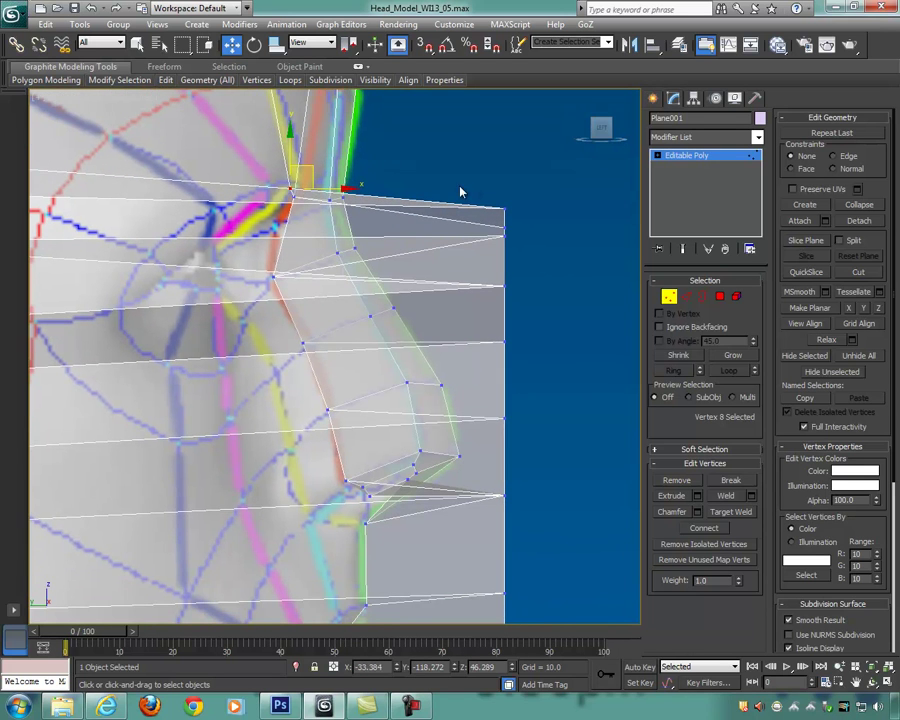
left_click_drag(522, 228, 523, 229)
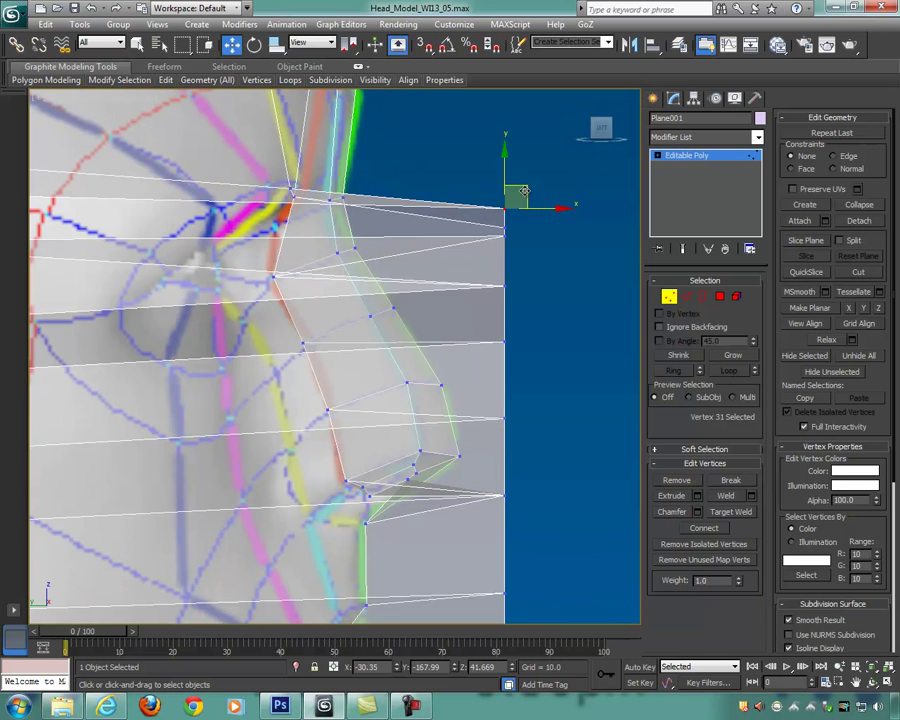
left_click_drag(360, 189, 291, 193)
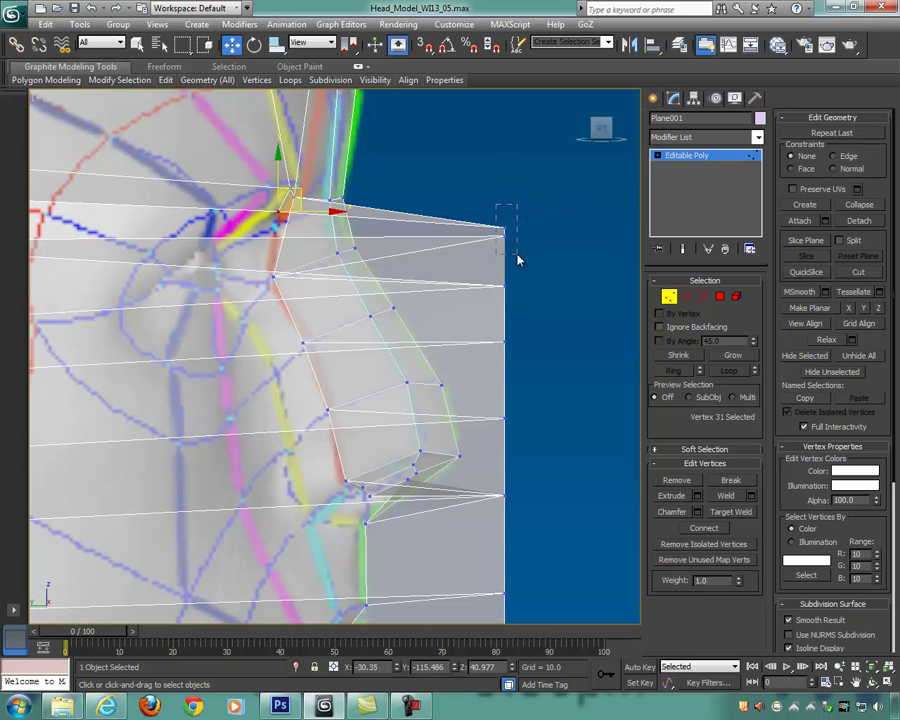
Step: Move the two inner eye corner vertices back to the eye corner in the side view and refit the vertex above along the yellow line
left_click_drag(518, 260, 518, 258)
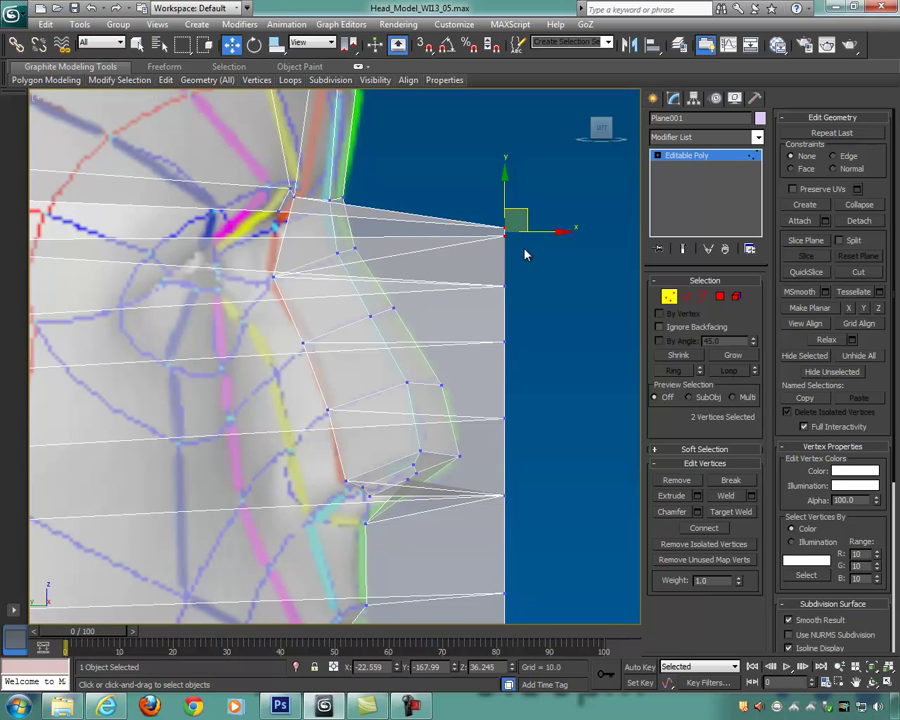
middle_click_drag(525, 254, 505, 254)
key("alt+w")
scroll(468, 227, "up", 3)
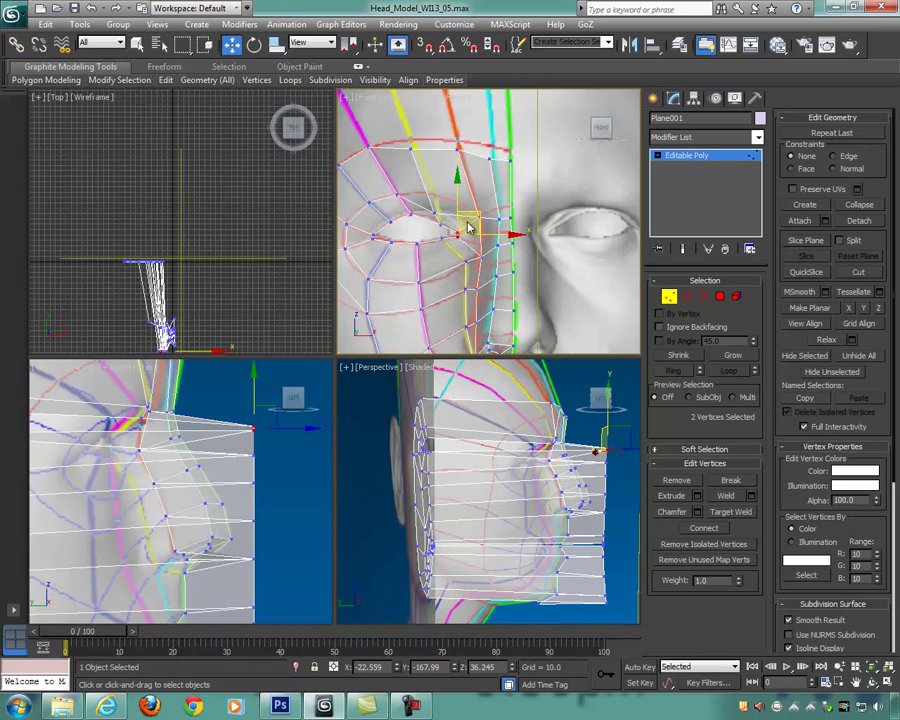
scroll(488, 207, "up", 3)
scroll(453, 150, "up", 4)
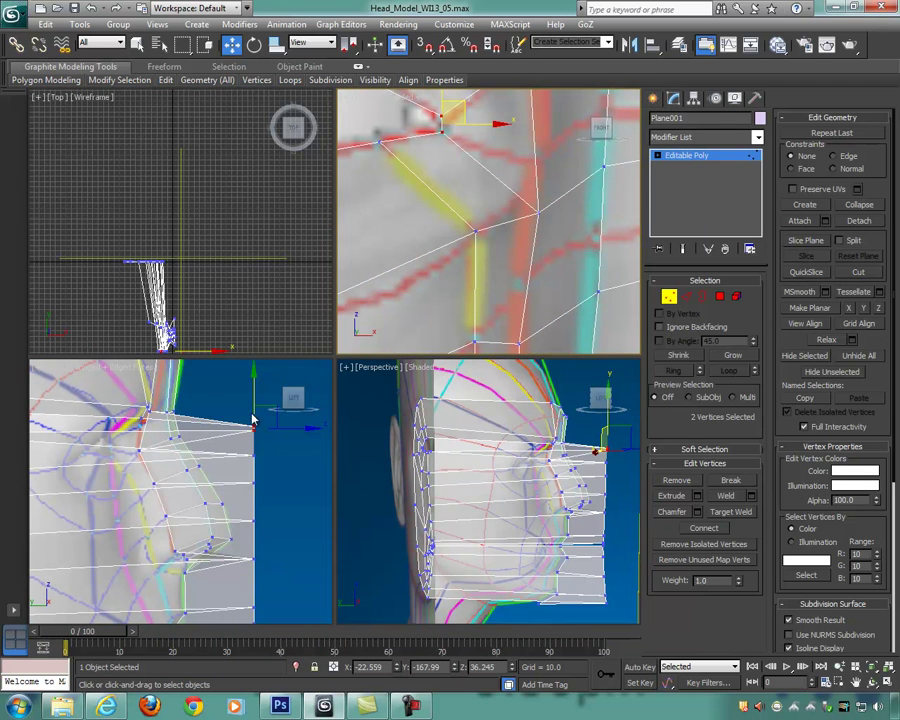
middle_click_drag(253, 421, 268, 476)
key("alt+w")
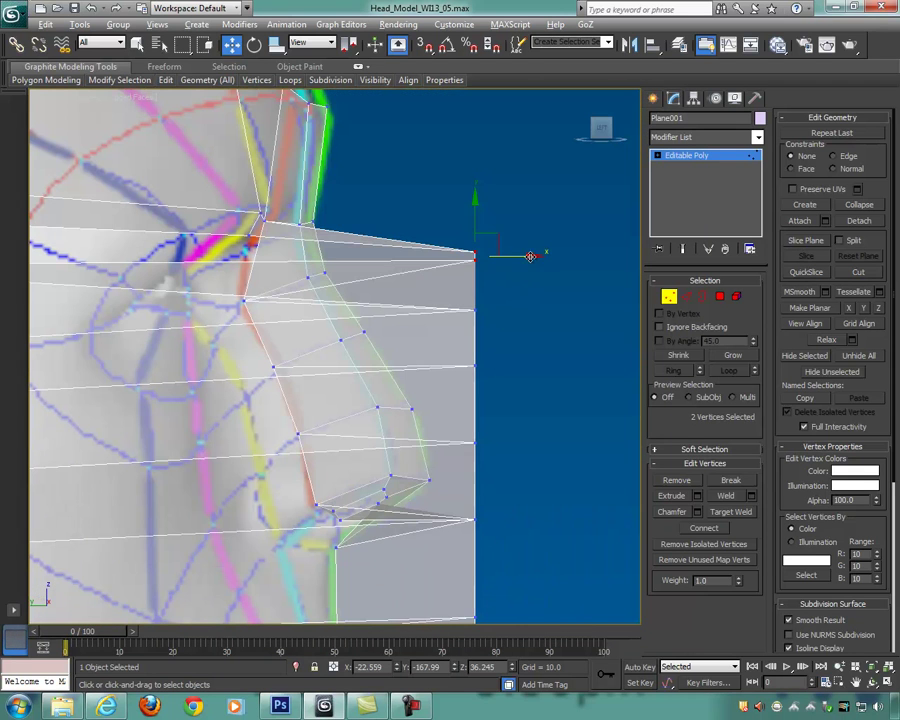
left_click_drag(529, 254, 253, 272)
left_click_drag(209, 243, 193, 268)
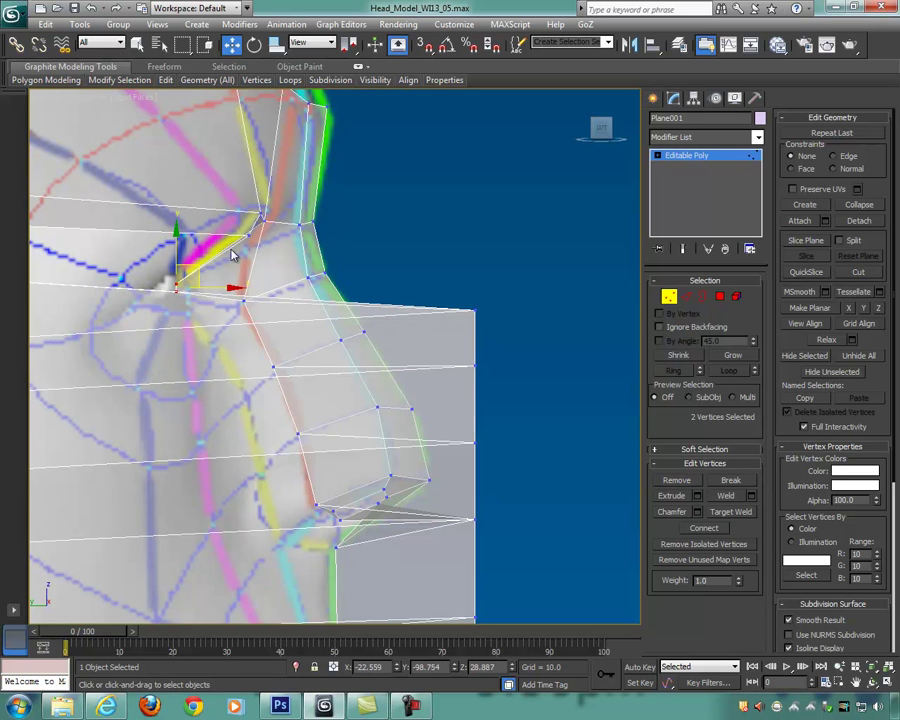
left_click(257, 238)
left_click_drag(267, 217, 251, 214)
Step: Move the fourth column's three vertices along the side of the nose back onto the yellow line
middle_click_drag(321, 284, 309, 255)
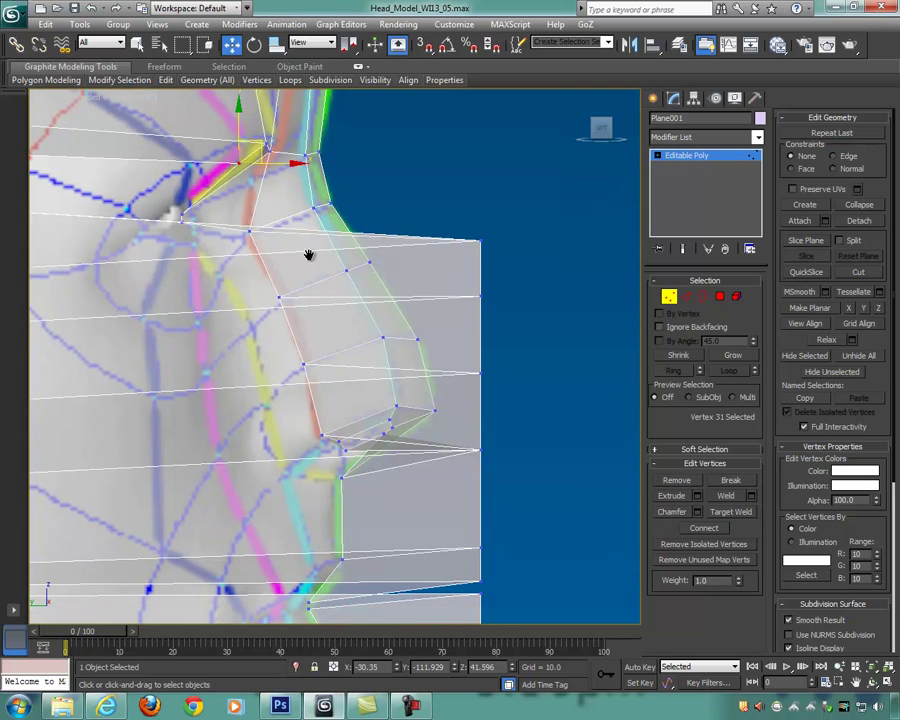
left_click_drag(439, 227, 239, 257)
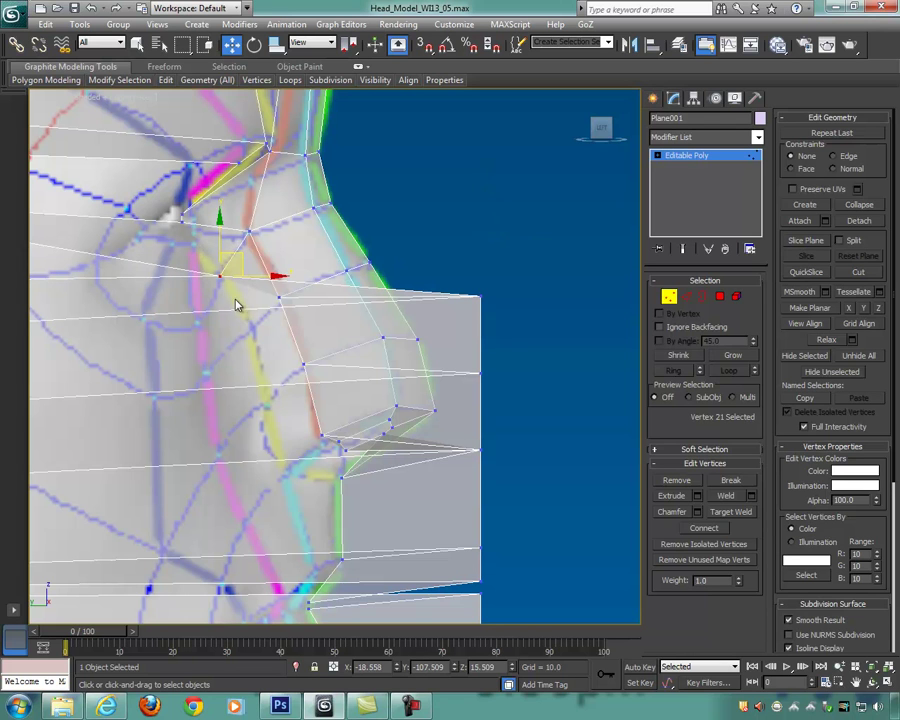
left_click(481, 295)
left_click_drag(500, 278, 267, 314)
middle_click_drag(362, 341, 339, 244)
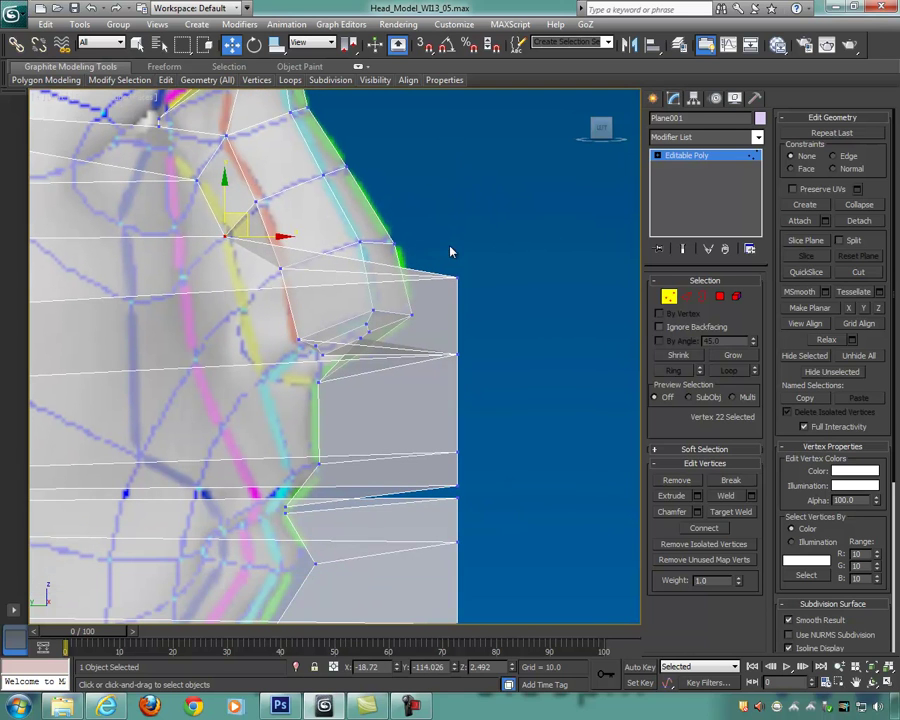
left_click(458, 275)
left_click_drag(466, 261, 242, 306)
Step: Move the fourth column's nose-base vertex back to the end of the yellow line and the upper-lip vertex onto the cyan line
left_click_drag(490, 394, 488, 392)
middle_click_drag(476, 343, 456, 238)
left_click_drag(456, 229, 255, 252)
middle_click_drag(451, 362, 452, 264)
left_click_drag(466, 277, 290, 256)
middle_click_drag(336, 251, 404, 312)
scroll(407, 318, "down", 3)
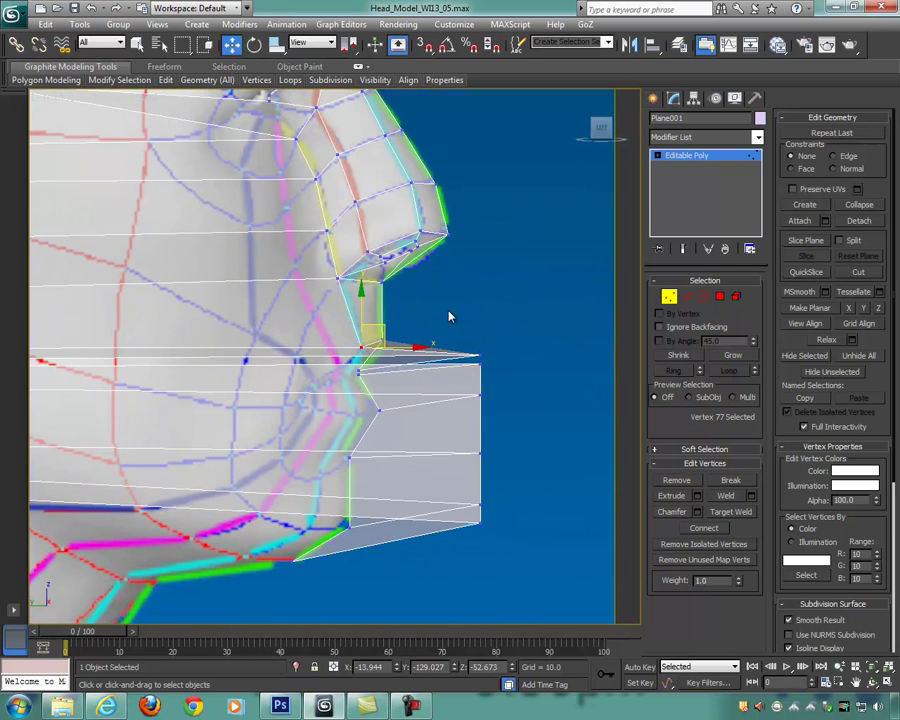
left_click(337, 277)
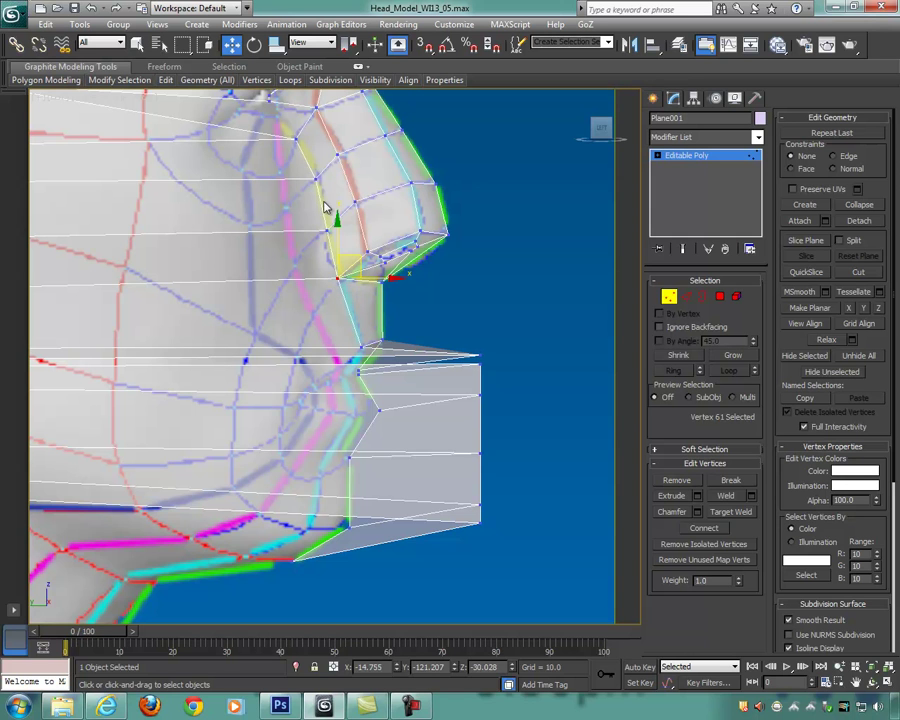
mouse_move(375, 295)
middle_mouse_down()
mouse_move(378, 313)
mouse_move(369, 311)
middle_mouse_up()
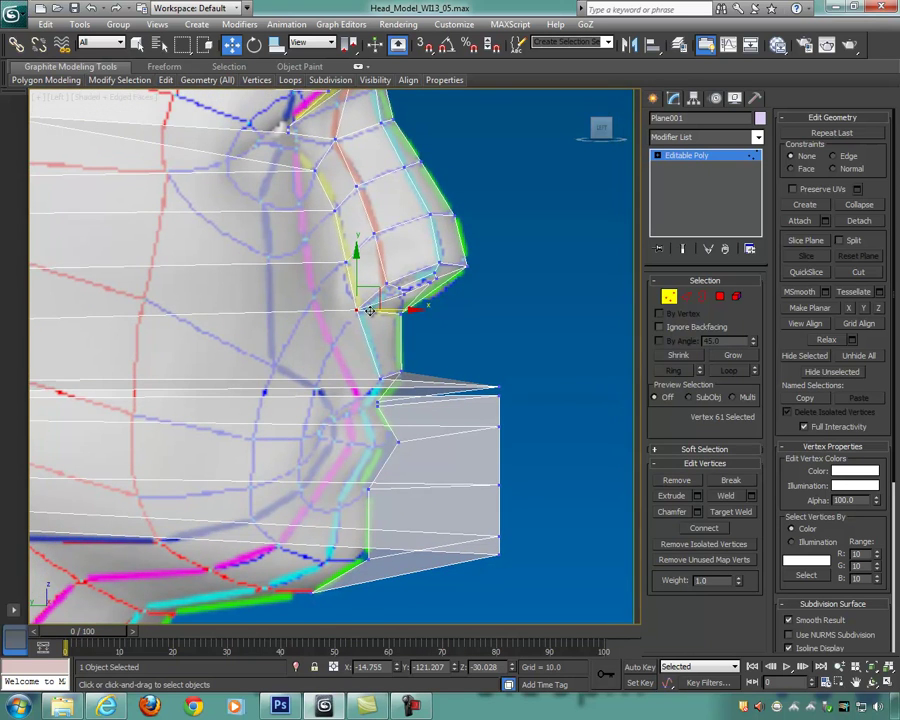
Step: Raise the two inner eye corner vertices in the front view to match the reference eye corner
key("alt+w")
scroll(522, 240, "down", 5)
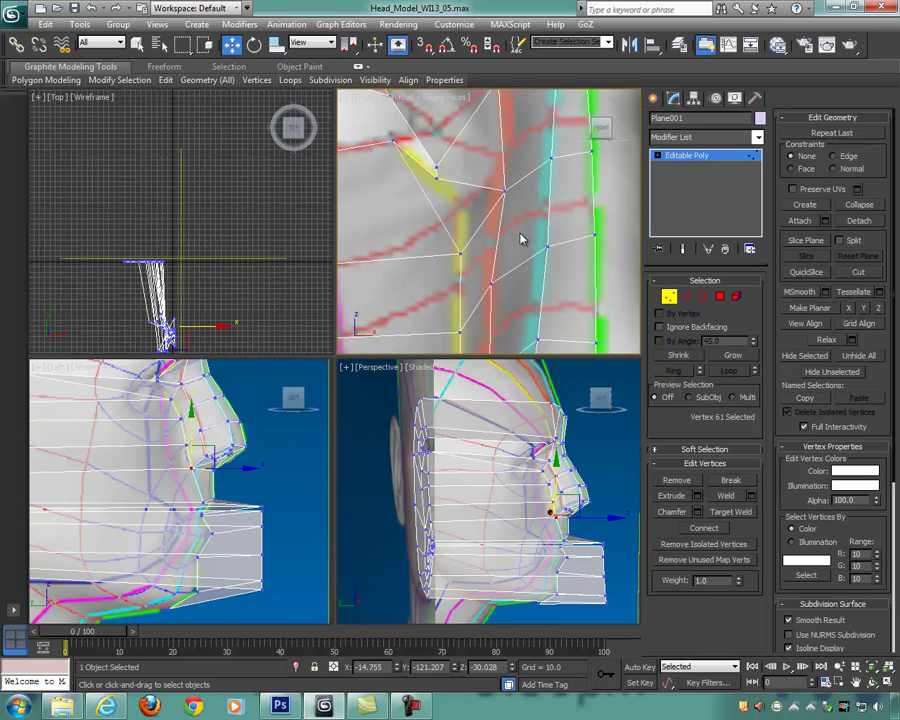
left_click_drag(475, 212, 470, 175)
middle_click_drag(463, 222, 447, 221)
middle_click_drag(530, 295, 520, 220)
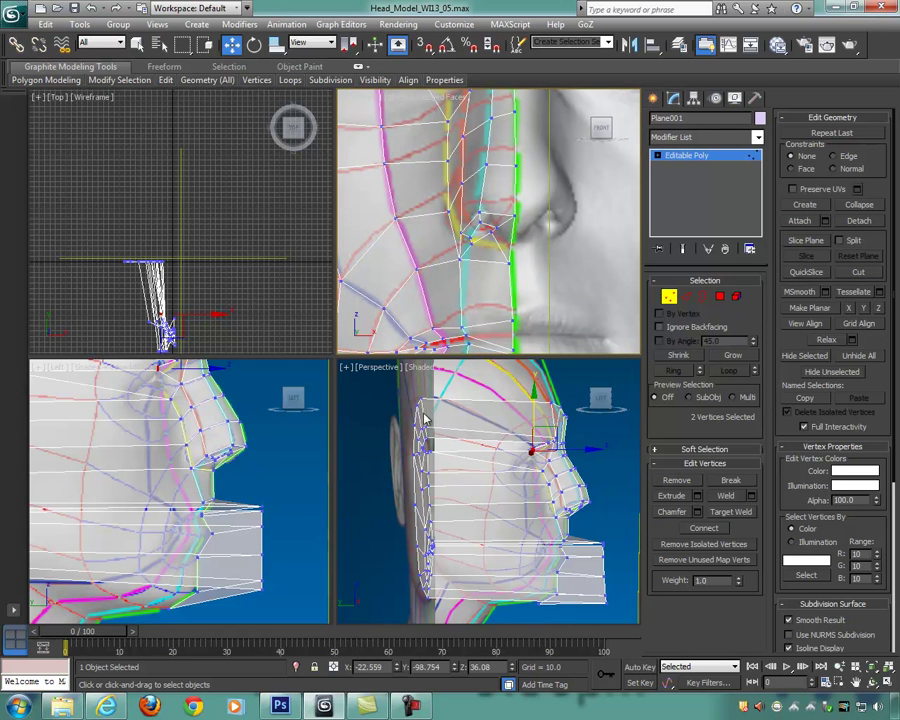
Step: Move the fourth column's two mouth-opening vertices back onto the cyan line where the lips meet
middle_click_drag(248, 470, 235, 434)
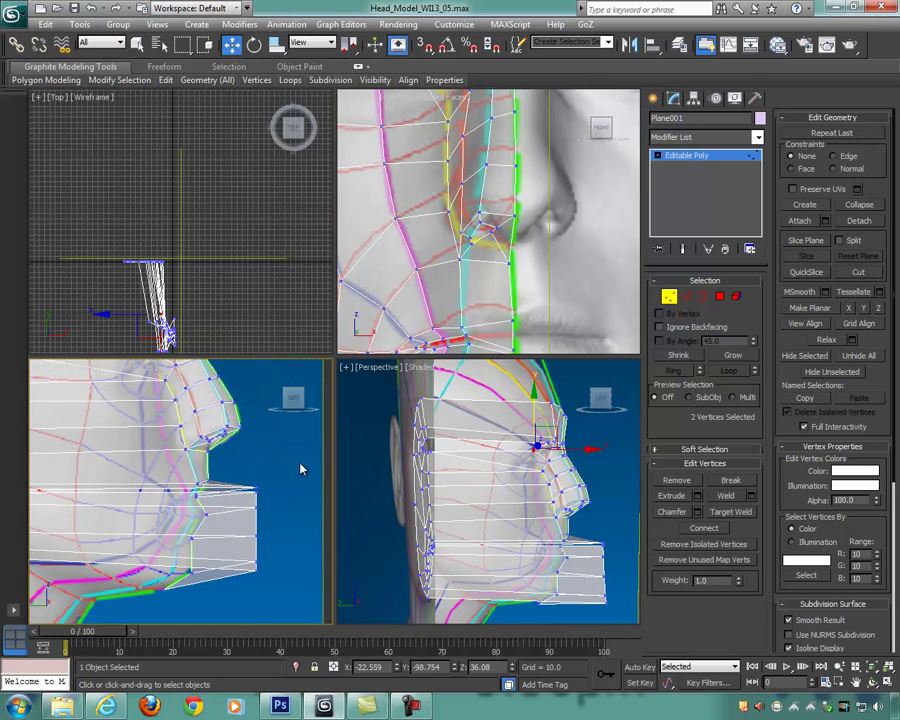
left_click(254, 486)
key("alt+w")
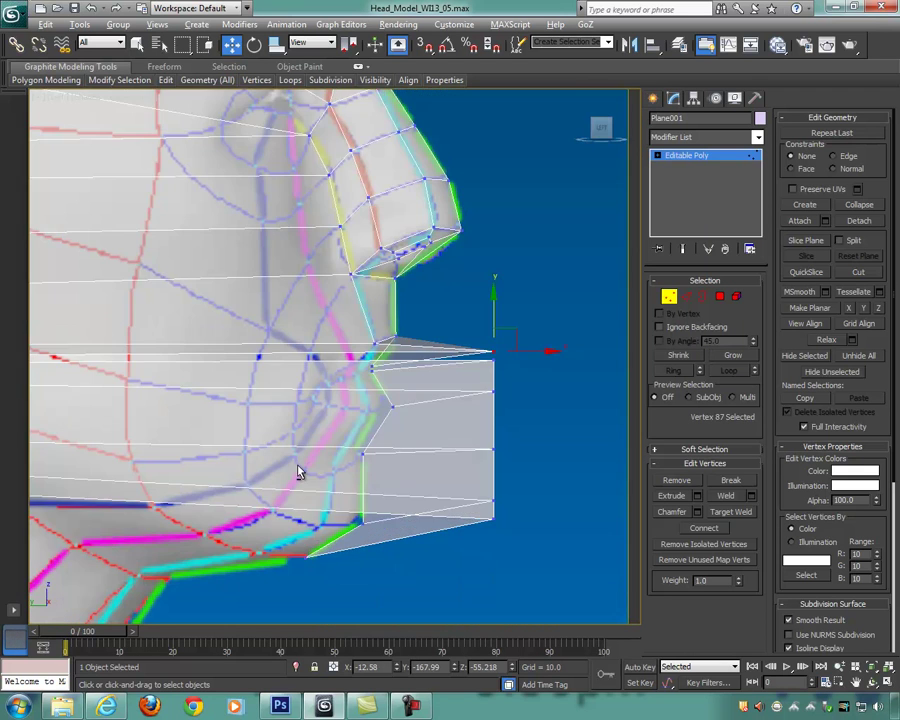
middle_click_drag(297, 468, 323, 394)
scroll(323, 394, "up", 3)
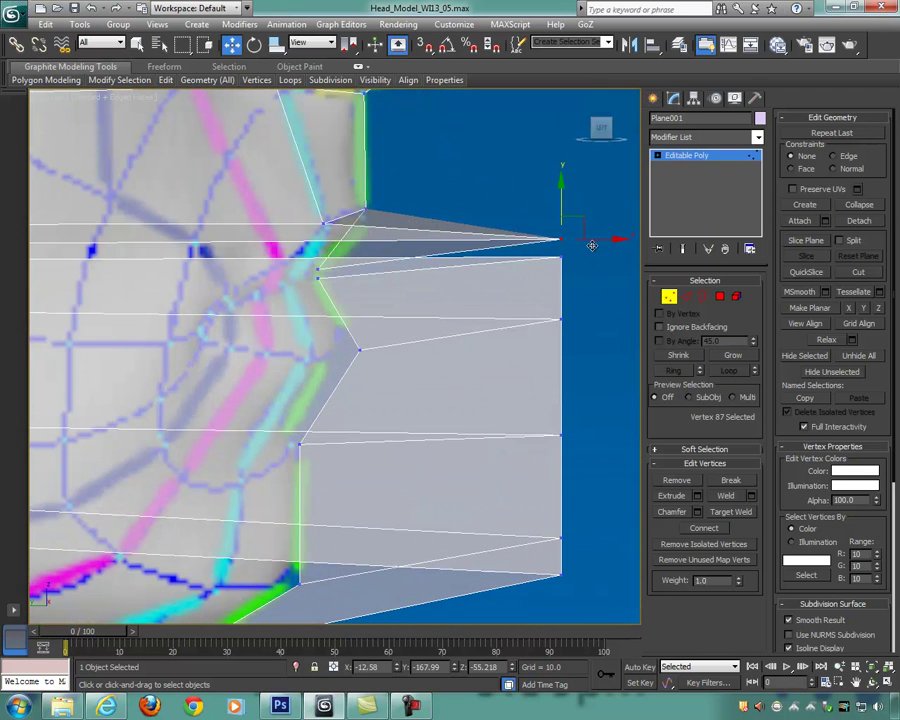
left_click_drag(617, 240, 363, 248)
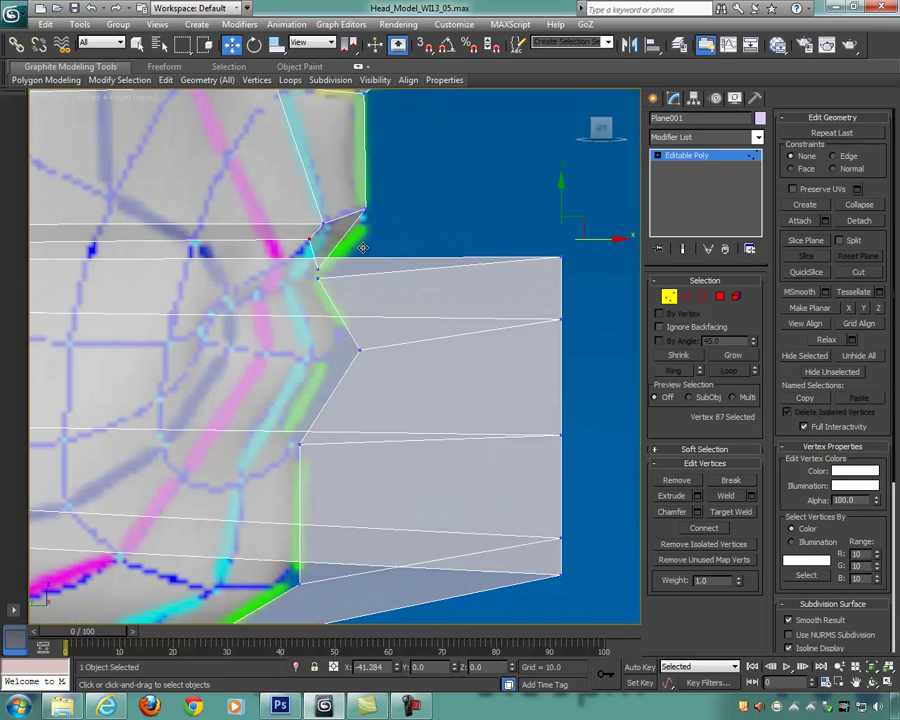
left_click_drag(311, 181, 293, 218)
left_click_drag(555, 270, 310, 263)
Step: Move the fourth column's lower-lip vertex and the vertex beneath the lip back onto the cyan line
left_click(573, 320)
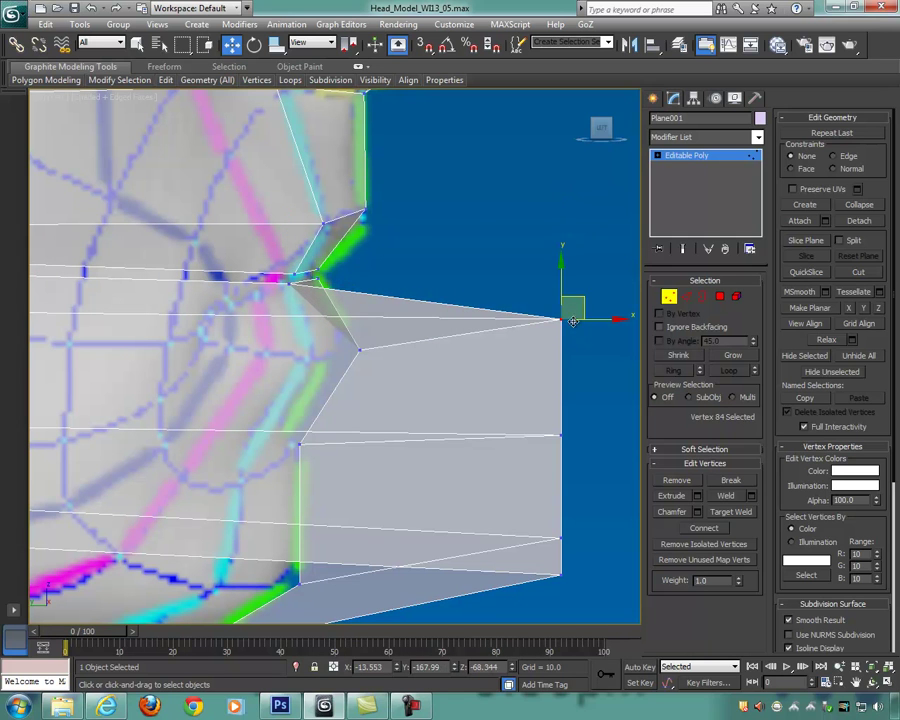
left_click_drag(580, 298, 320, 344)
middle_click_drag(473, 411, 482, 337)
left_click(538, 357)
left_click_drag(552, 341, 226, 394)
Step: Move the fourth column's last two vertices back onto the reference lines at the chin and beneath the jaw
middle_click_drag(358, 399, 394, 297)
left_click_drag(516, 321, 240, 393)
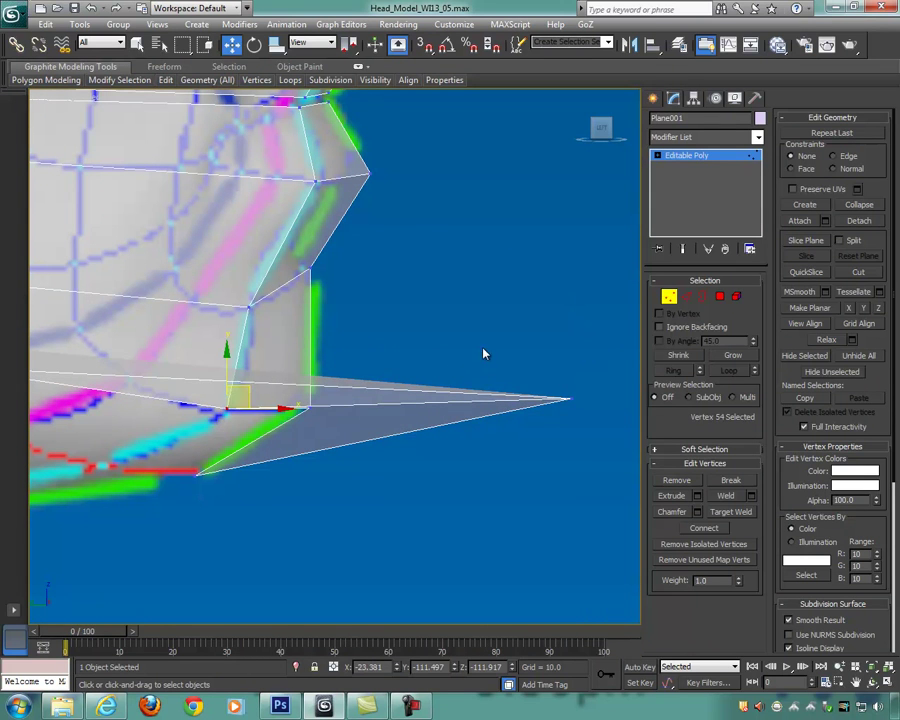
left_click(569, 399)
left_click_drag(587, 379, 123, 448)
scroll(289, 429, "down", 3)
scroll(290, 432, "down", 3)
middle_click_drag(371, 292, 378, 371)
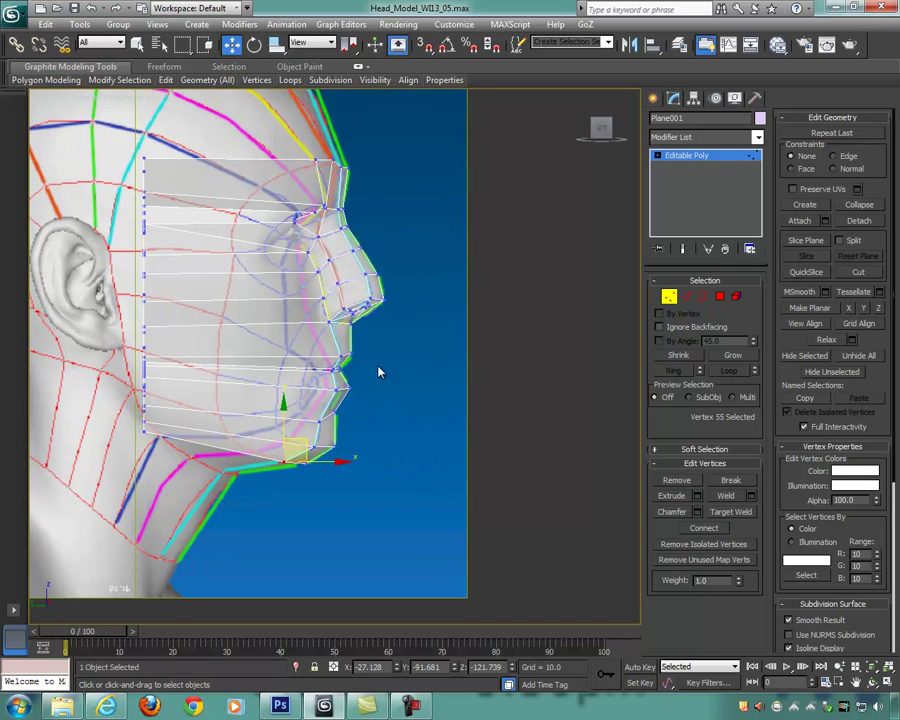
scroll(360, 258, "up", 2)
middle_click_drag(376, 255, 392, 306)
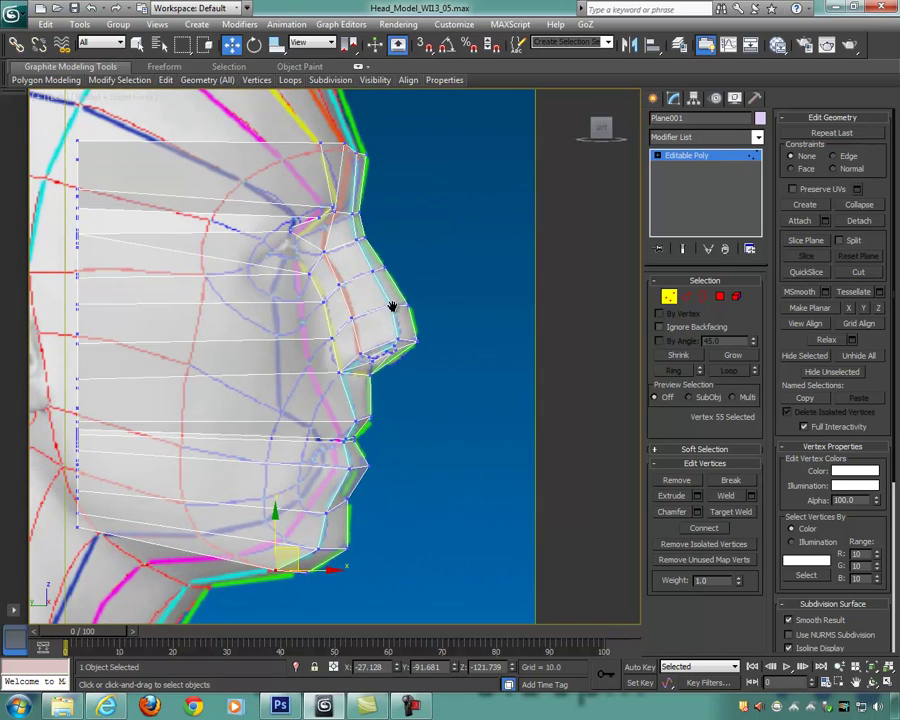
Step: Examine the shaped nose, mouth and chin columns from the perspective and front views, with see-through display switched off and back on
key("alt+w")
middle_click_drag(563, 468, 440, 267, "alt")
key("alt+w")
mouse_move(382, 258)
middle_mouse_down("alt")
mouse_move(464, 334)
mouse_move(441, 334)
mouse_move(464, 356)
mouse_move(456, 357)
middle_mouse_up("alt")
key("alt+x")
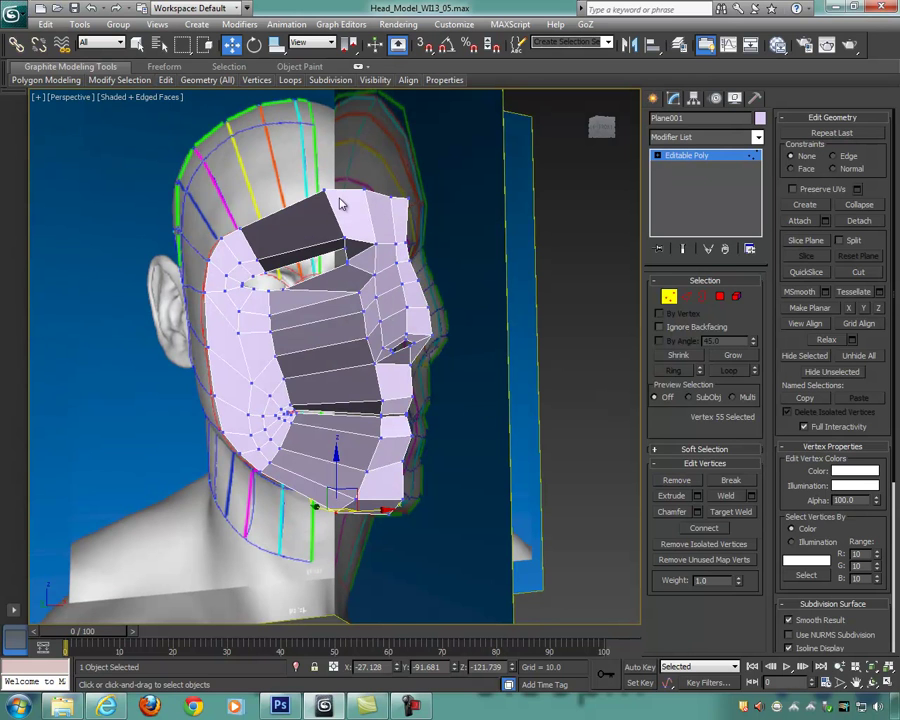
mouse_move(443, 458)
middle_mouse_down("alt")
mouse_move(418, 426)
mouse_move(459, 448)
middle_mouse_up("alt")
mouse_move(419, 479)
middle_mouse_down("alt")
mouse_move(412, 432)
mouse_move(417, 474)
middle_mouse_up("alt")
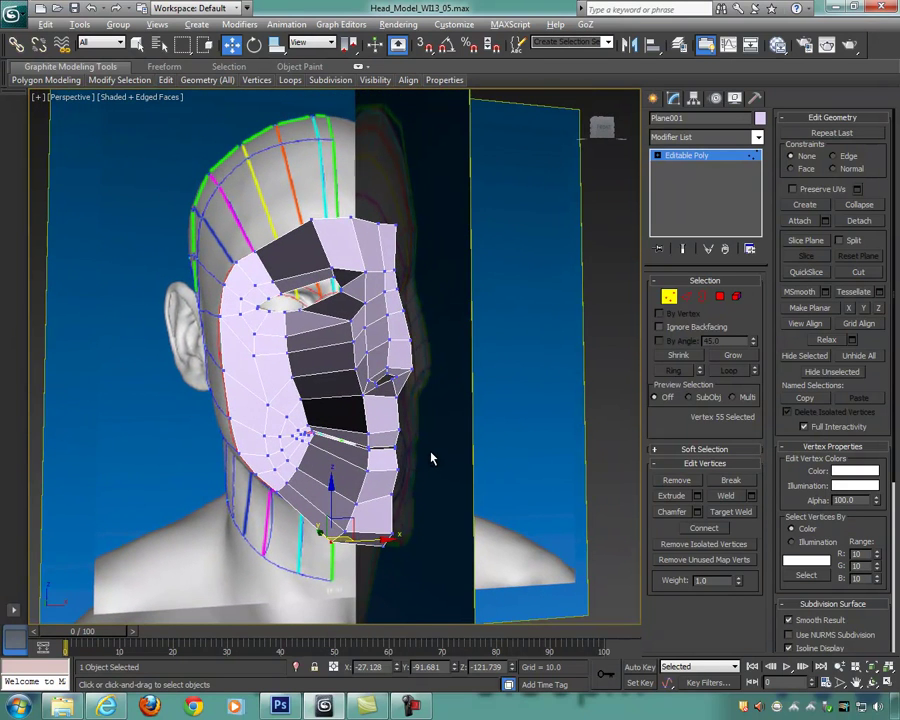
key("alt+w")
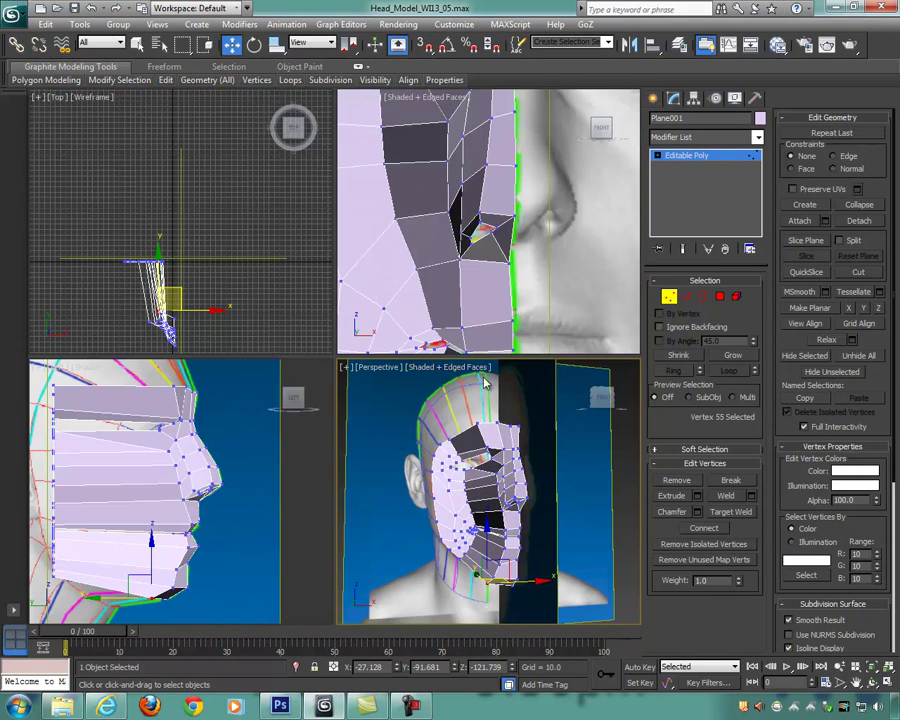
key("alt+x")
middle_click_drag(461, 263, 501, 250)
key("alt+w")
scroll(505, 262, "down", 5)
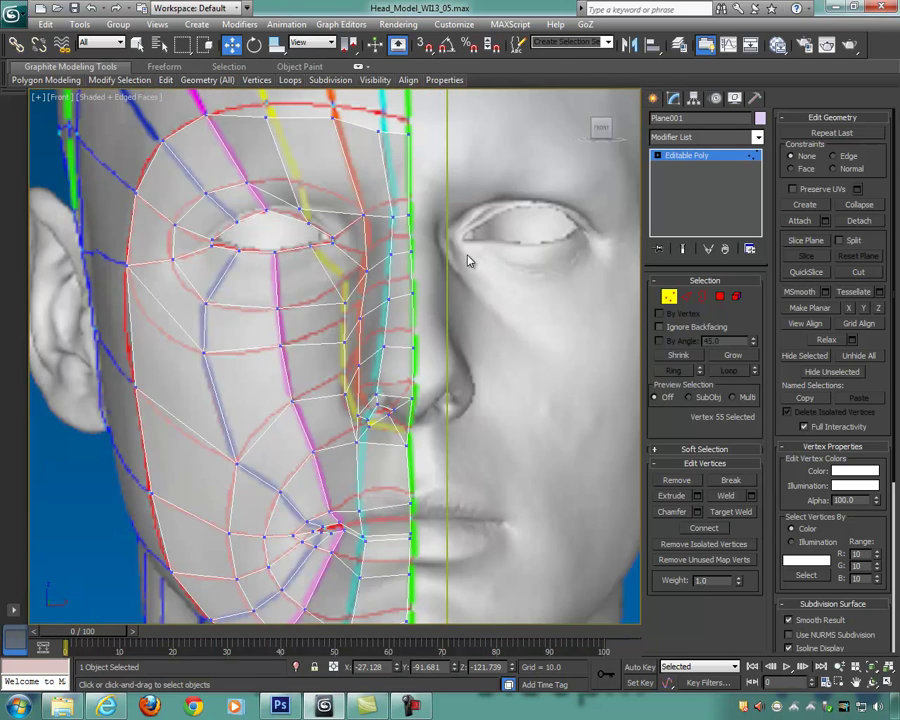
scroll(452, 305, "down", 1)
key("alt+w")
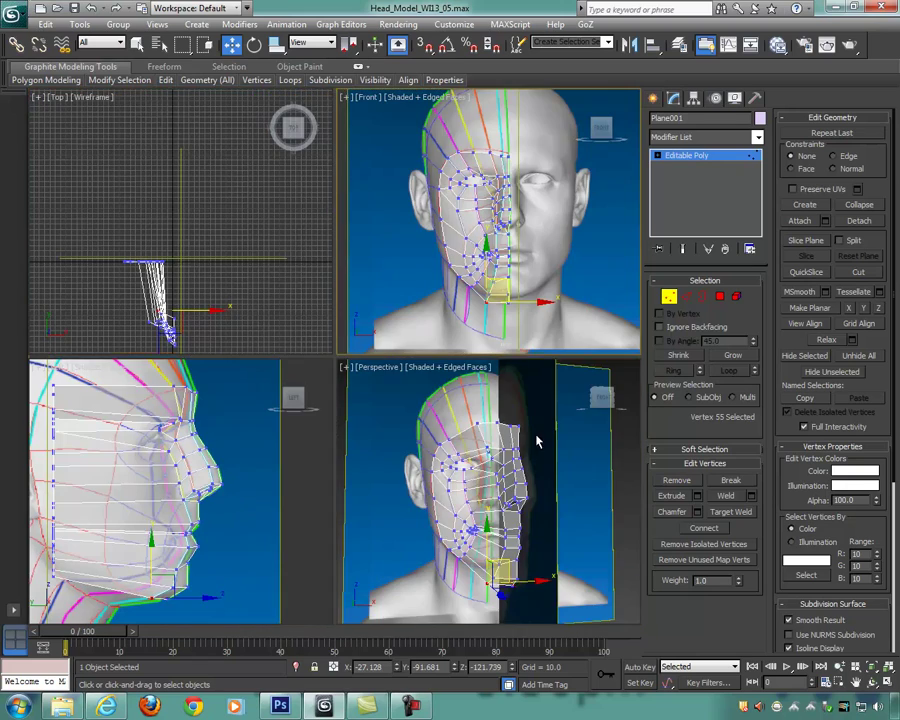
middle_click_drag(518, 494, 353, 382, "alt")
key("alt+w")
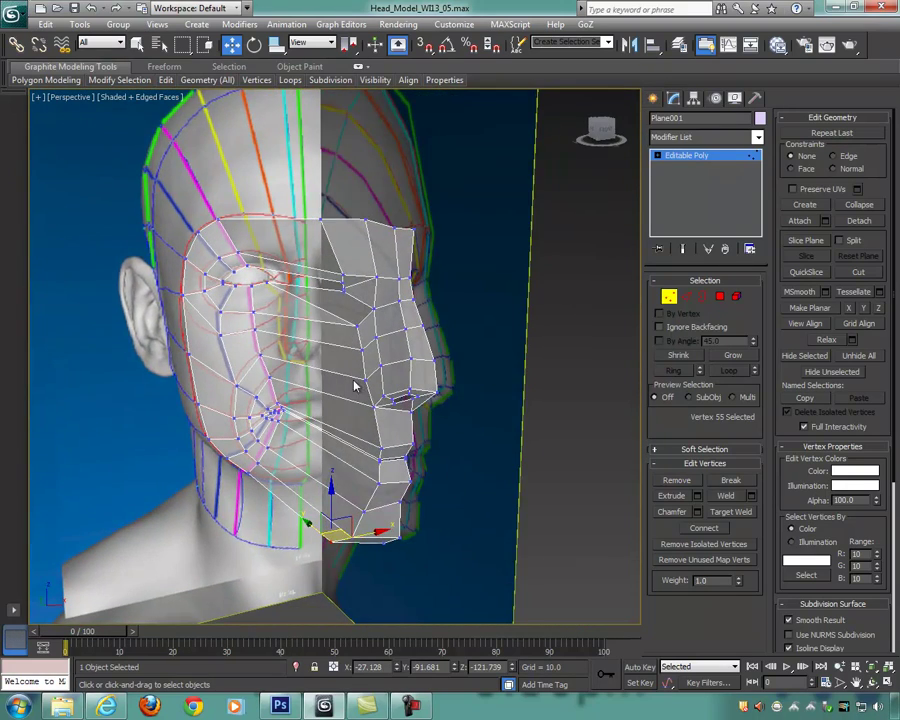
Step: Move the stray inner eye corner vertex forward beside the fourth column's already shaped eye vertices
left_click(269, 284)
middle_click_drag(272, 290, 395, 332, "alt")
left_click_drag(278, 284, 355, 298)
middle_click_drag(336, 336, 290, 314, "alt")
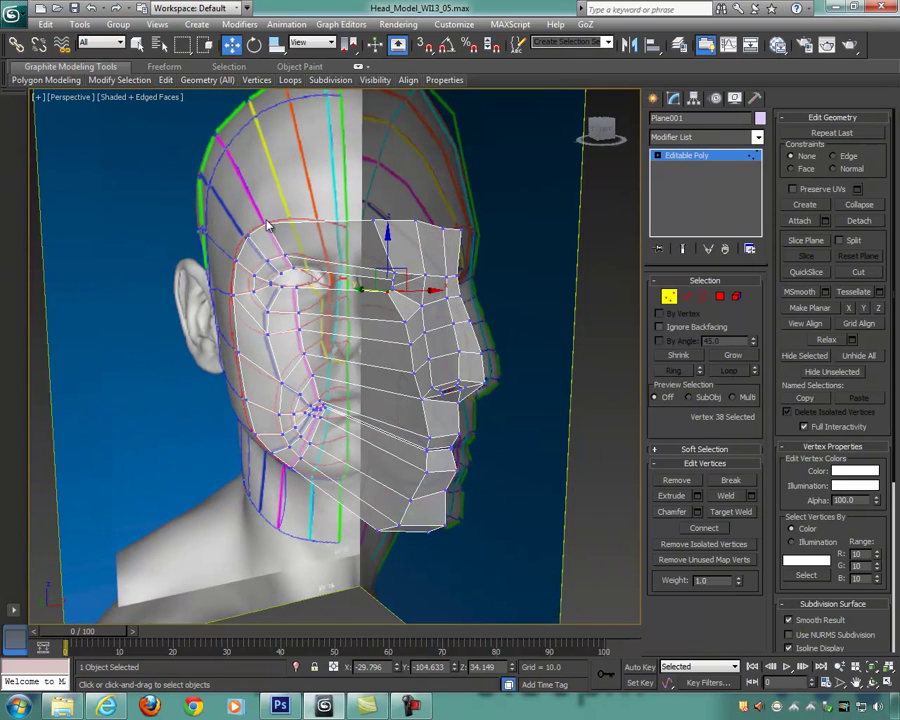
Step: Select the fifth column's vertices along the magenta line from the forehead down to the mouth corner
left_click(272, 238)
left_click(302, 288, "ctrl")
left_click_drag(293, 280, 319, 382, "ctrl")
scroll(350, 430, "up", 5)
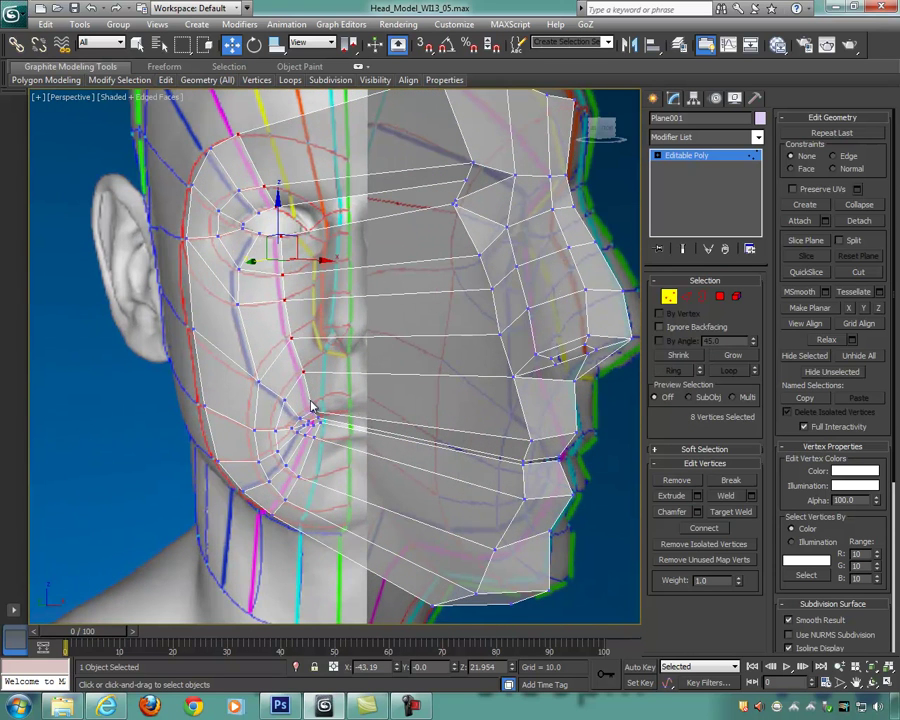
left_click(325, 428, "ctrl")
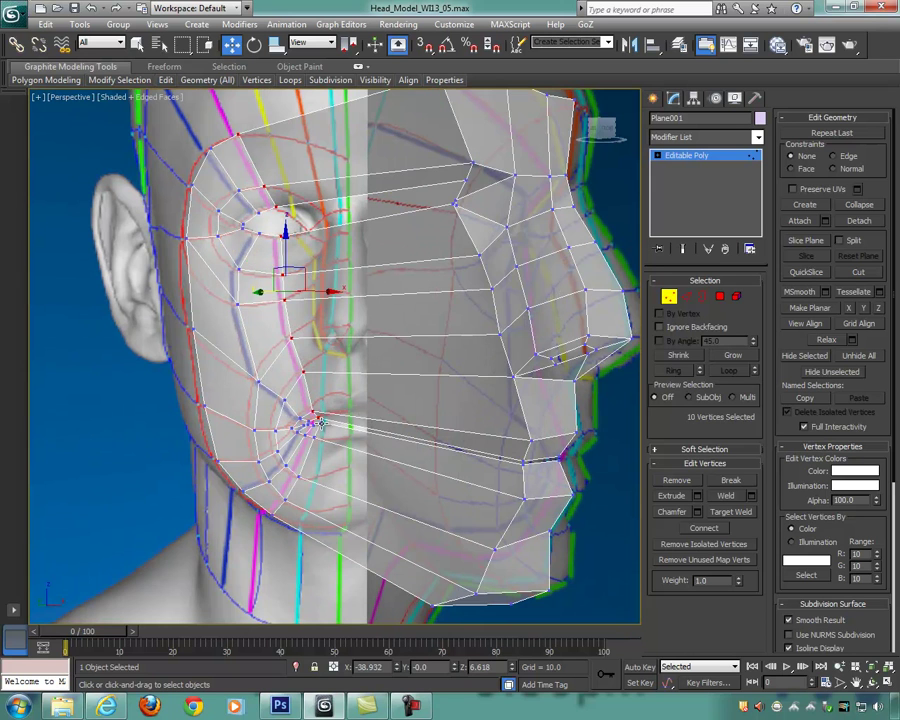
scroll(322, 425, "up", 4)
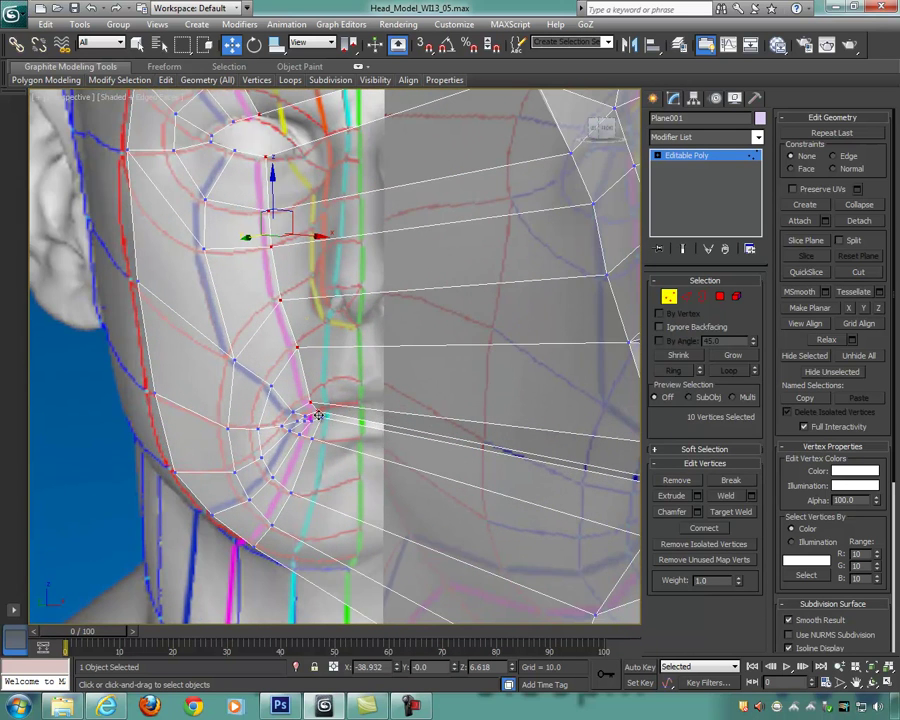
left_click_drag(319, 415, 326, 422, "shift")
left_click(536, 317)
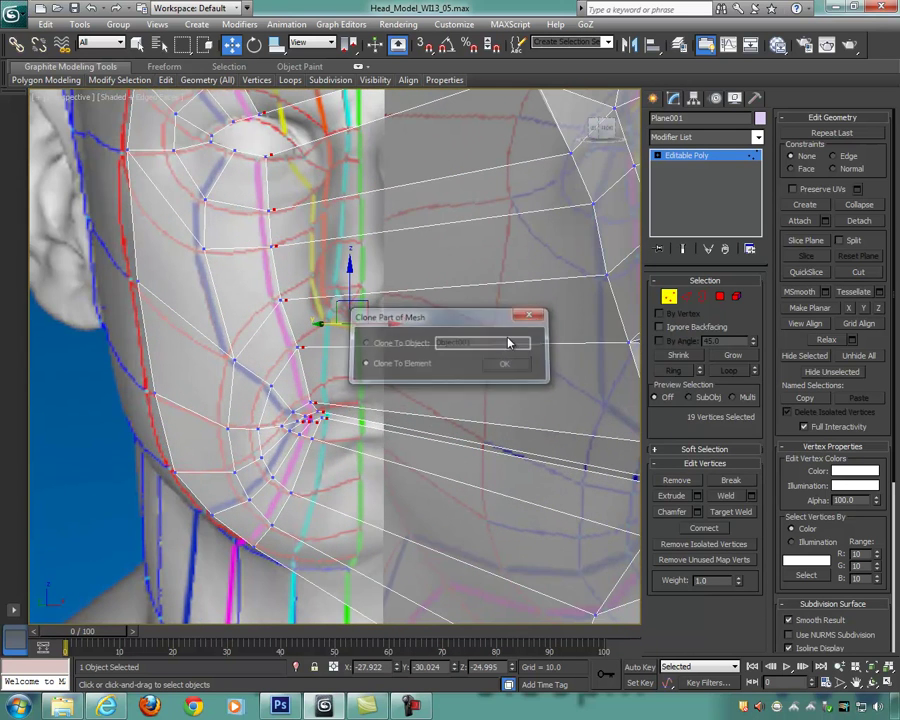
key("ctrl+z")
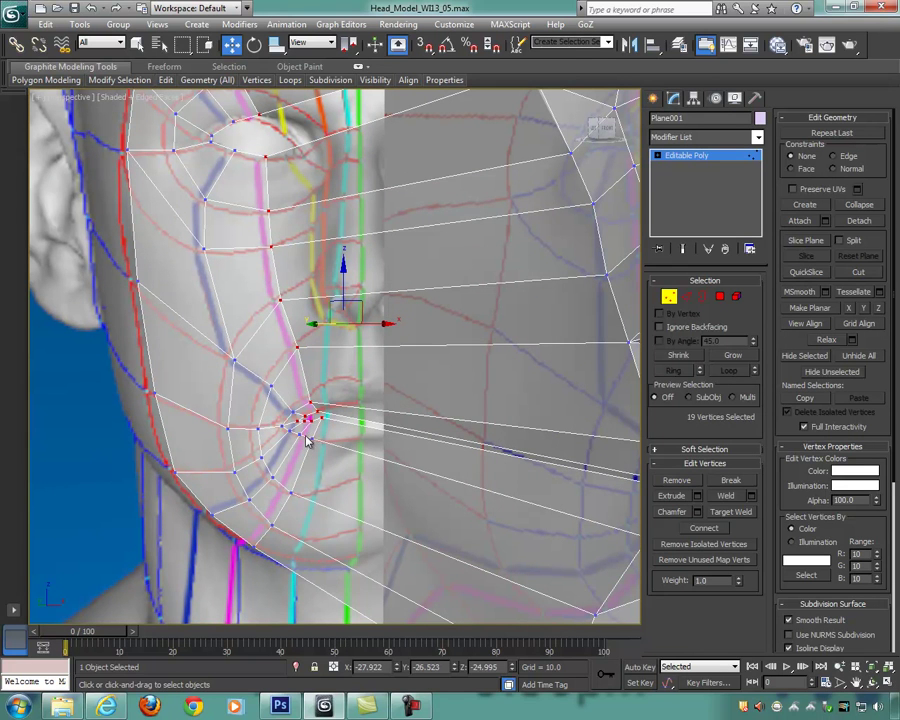
Step: Add the fifth column's vertices from lower lip to jaw to the selection and exclude the extra mouth corner vertices
left_click(310, 438, "ctrl")
left_click(290, 493, "ctrl")
left_click(271, 525, "ctrl")
left_click(252, 547, "ctrl")
middle_click_drag(373, 439, 337, 424, "alt")
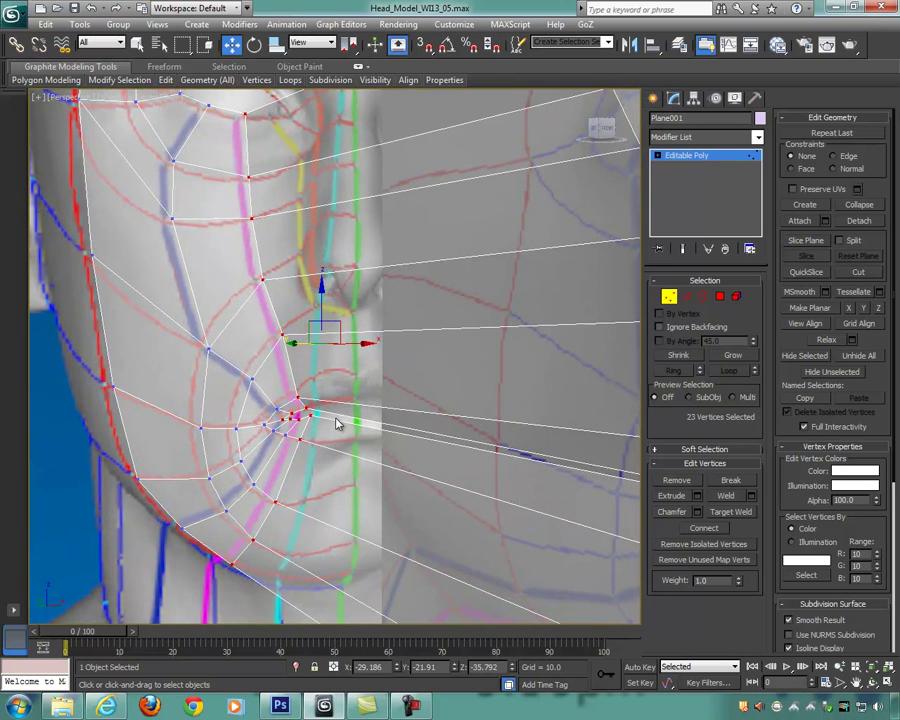
left_click_drag(289, 422, 276, 409, "alt")
left_click(280, 411, "alt")
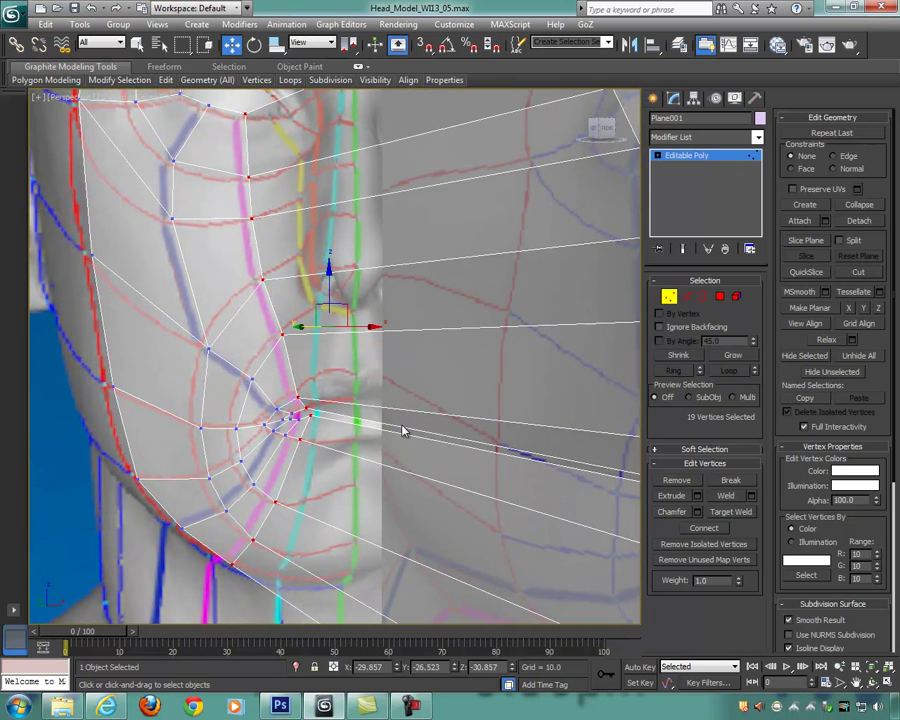
scroll(404, 410, "down", 6)
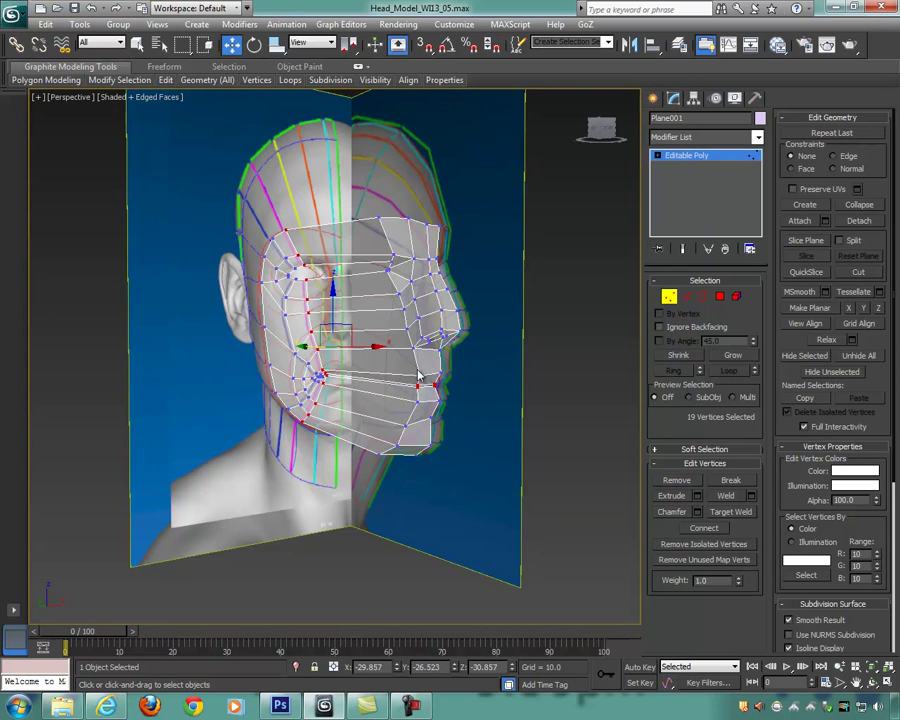
middle_click_drag(420, 375, 390, 378, "alt")
left_click_drag(293, 345, 414, 348)
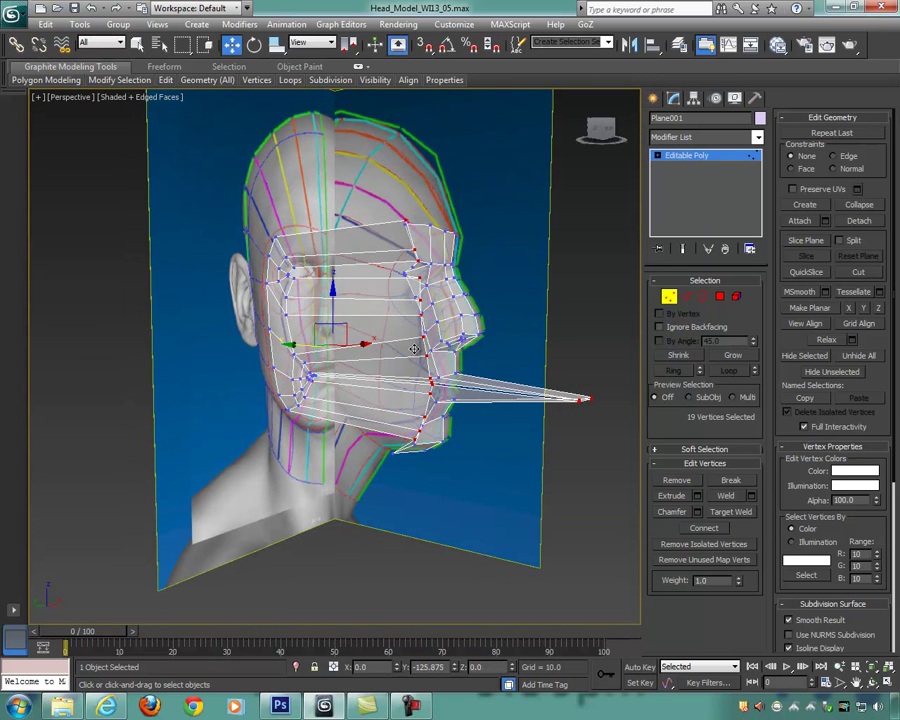
right_click(414, 349)
middle_click_drag(439, 384, 420, 387, "alt")
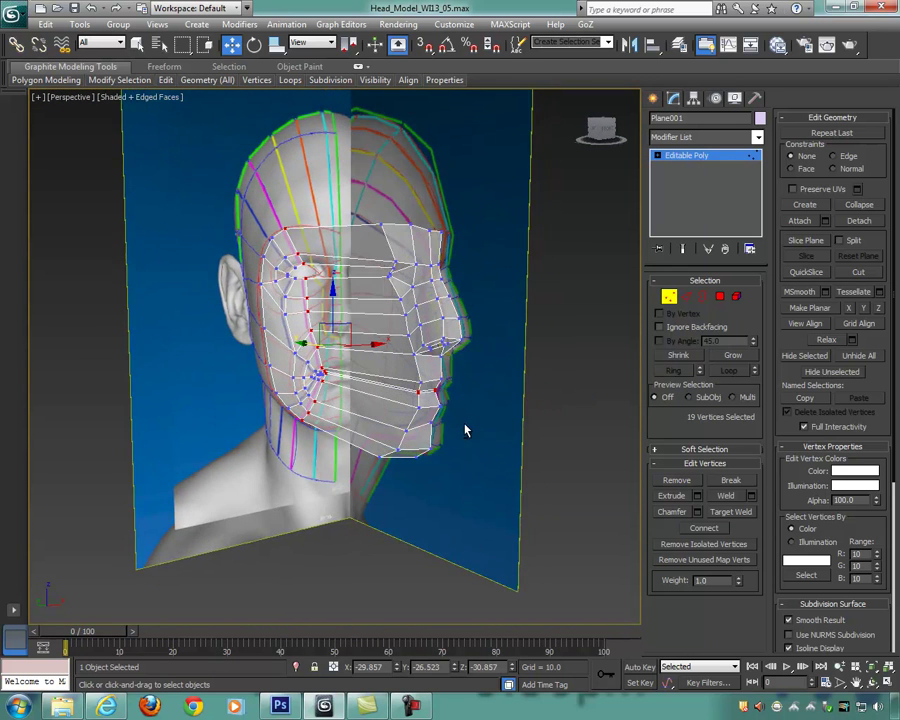
Step: Exclude the already shaped front lip vertices from the selection and move the fifth column forward, well ahead of the face profile
left_click_drag(465, 430, 404, 382, "alt")
middle_click_drag(325, 376, 358, 364, "alt")
left_click_drag(268, 335, 450, 349)
middle_click_drag(450, 349, 471, 379, "alt")
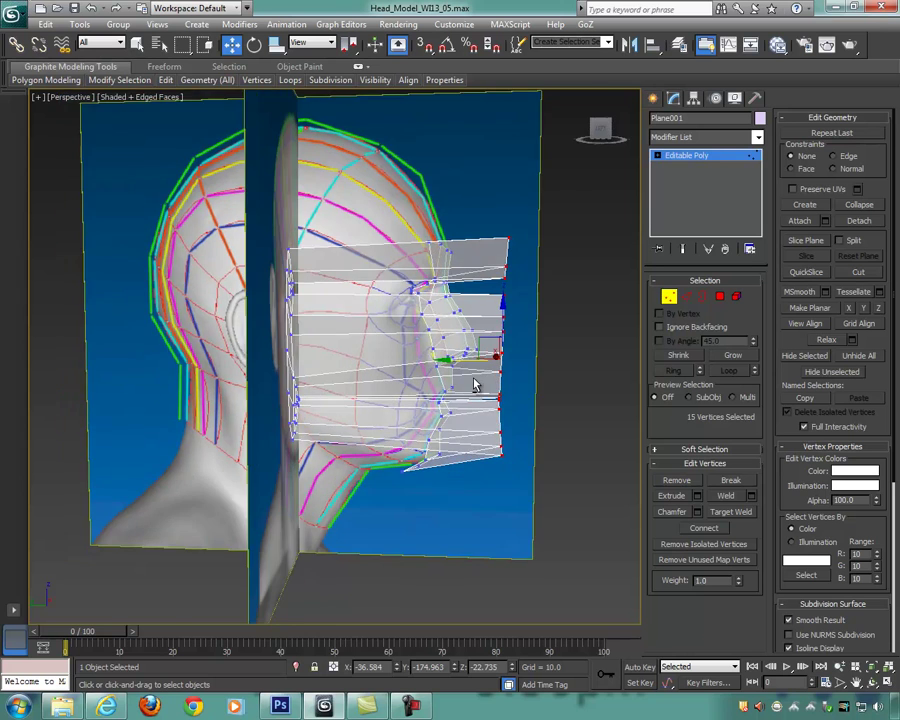
Step: Move the fifth column's top vertex back onto the magenta line at the forehead in the side view
key("alt+w")
middle_click_drag(267, 506, 267, 495)
key("alt+w")
middle_click_drag(356, 448, 374, 530)
left_click_drag(458, 178, 316, 202)
middle_click_drag(488, 276, 463, 277)
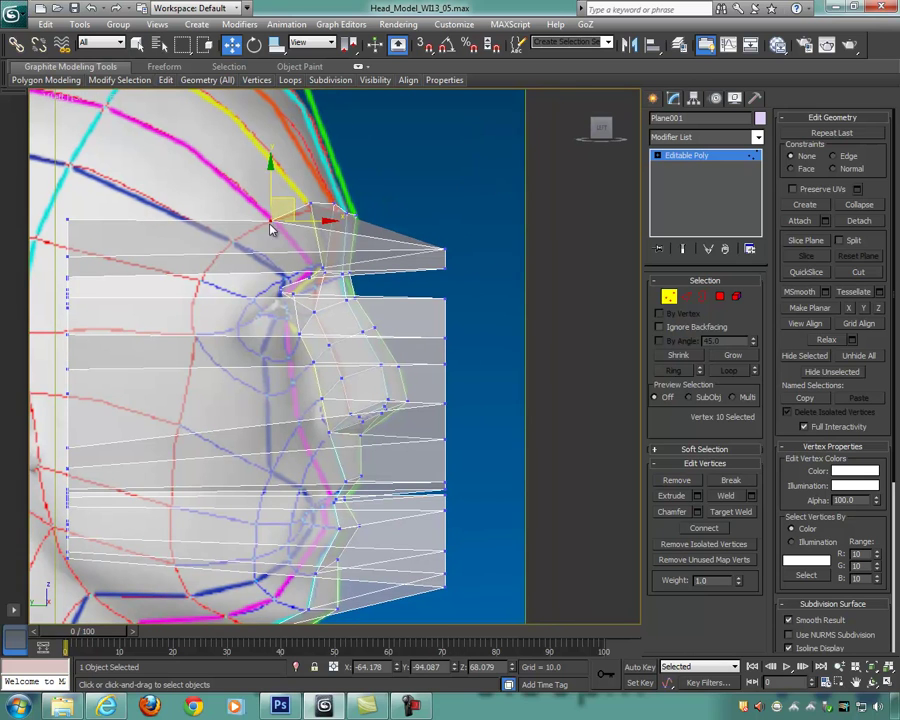
Step: Raise the fifth column's forehead vertex in the front view to meet the red reference line
middle_click_drag(246, 207, 309, 227)
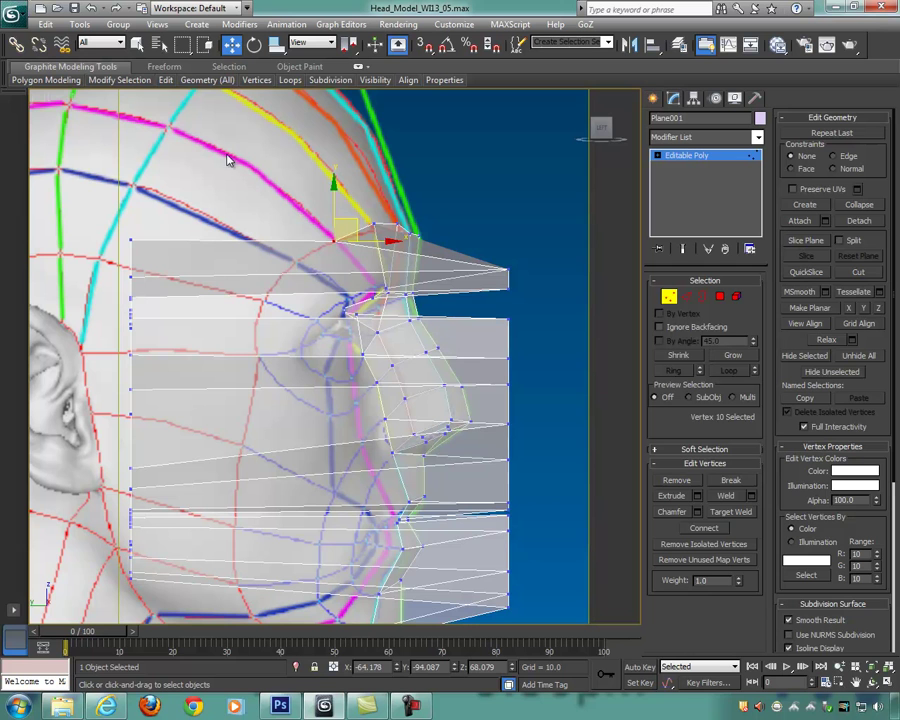
scroll(360, 260, "down", 3)
key("alt+w")
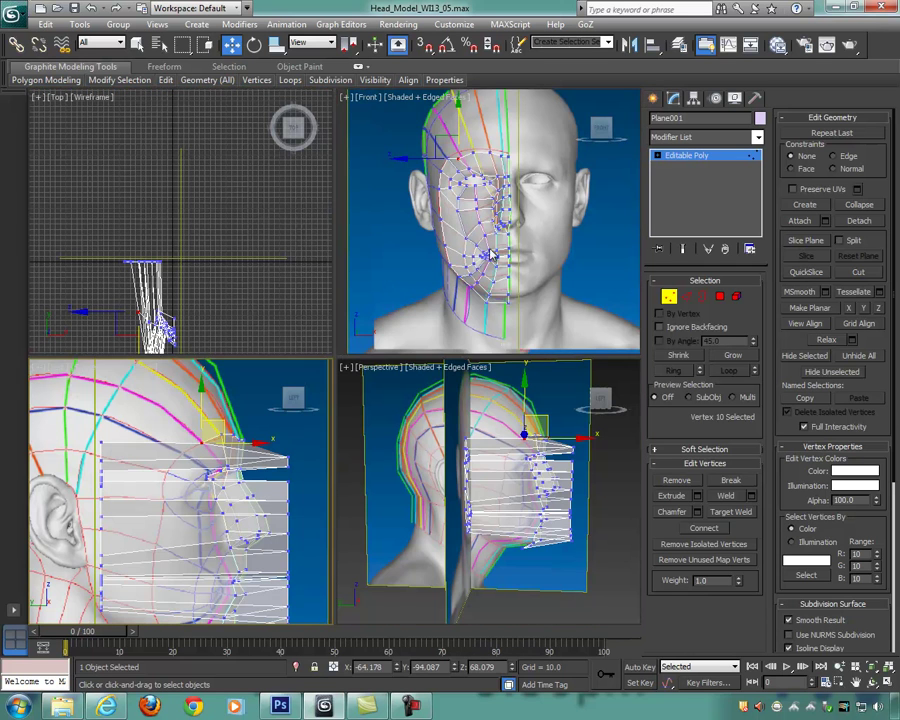
middle_click_drag(522, 246, 519, 255)
key("alt+w")
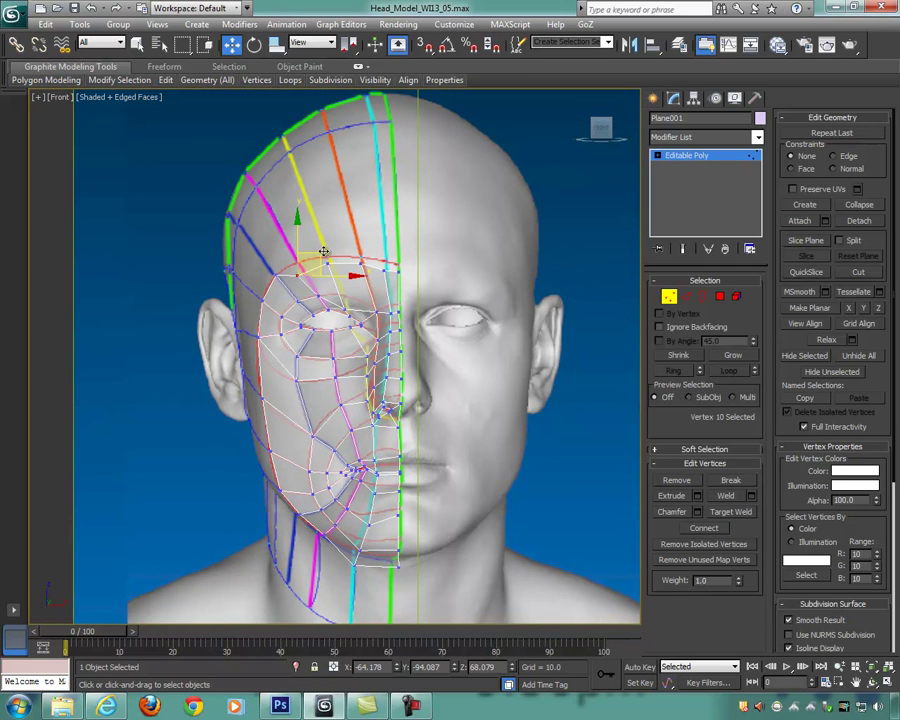
left_click_drag(313, 257, 315, 250)
middle_click_drag(356, 349, 375, 337)
key("alt+w")
key("alt+w")
middle_click_drag(231, 512, 231, 488)
key("alt+w")
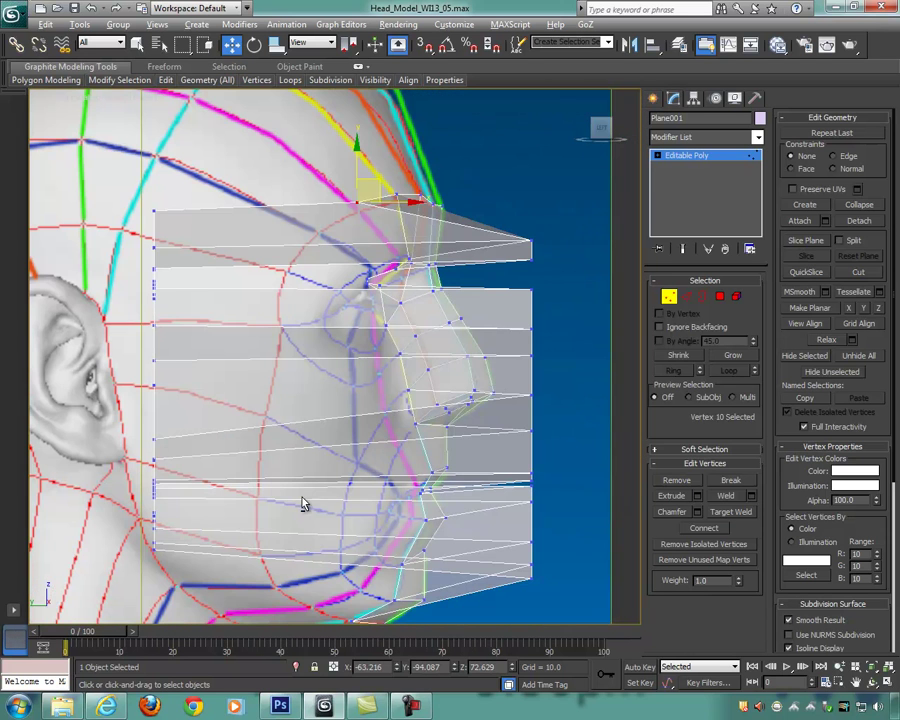
Step: Move the fifth column's brow vertex onto the magenta line and its upper eyelid vertex back to the eye in the side view
left_click_drag(537, 241, 415, 238)
left_click_drag(526, 245, 538, 266)
scroll(490, 319, "up", 3)
middle_click_drag(490, 319, 499, 252)
scroll(525, 224, "down", 2)
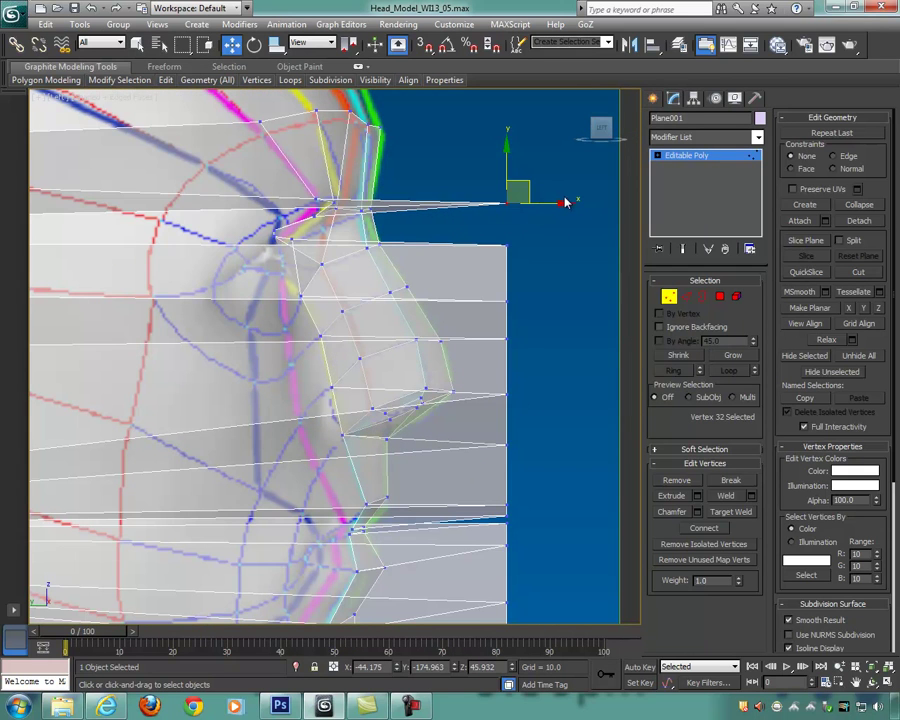
left_click_drag(522, 184, 299, 211)
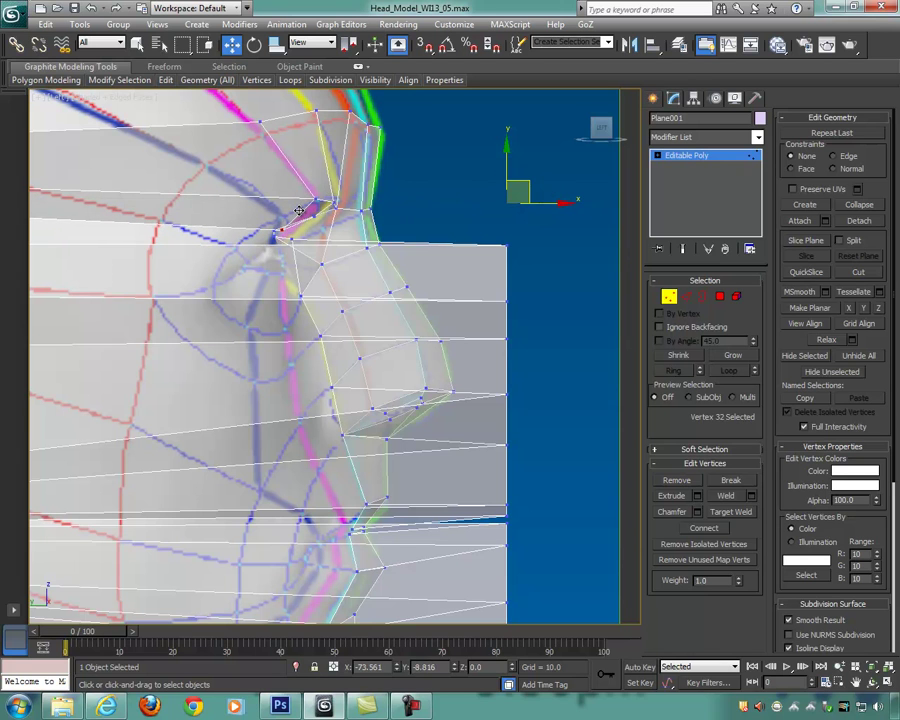
Step: Move the fifth column's lower eyelid vertex back to the eye and pull the neighbouring inner eye corner vertex slightly back
left_click(506, 245)
left_click_drag(530, 226, 306, 253)
left_click(473, 235)
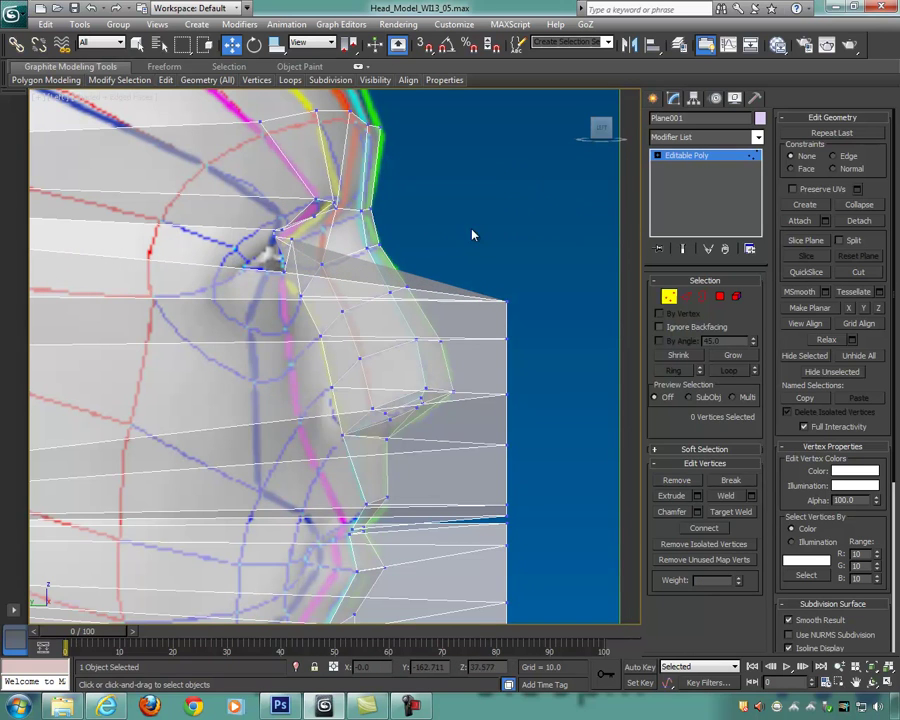
left_click(291, 237)
left_click_drag(309, 223, 299, 236)
Step: Move the fifth column's four cheek vertices, from below the eye to above the mouth, back onto the magenta line
middle_click_drag(454, 296, 431, 233)
left_click_drag(509, 262, 286, 251)
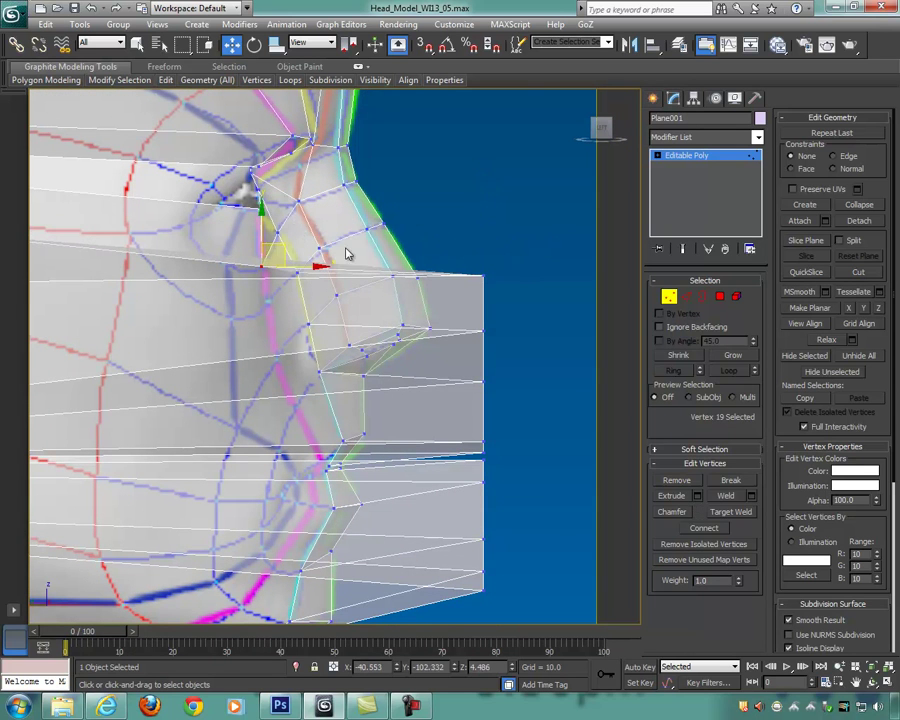
left_click_drag(514, 289, 284, 287)
middle_click_drag(479, 316, 488, 242)
left_click_drag(486, 242, 309, 267)
left_click_drag(460, 287, 305, 333)
Step: Move the fifth column's upper-lip and mouth-opening vertices back onto the magenta line at the mouth corner
left_click_drag(505, 380, 348, 368)
left_click(505, 368)
left_click_drag(508, 356, 346, 407)
scroll(416, 401, "up", 3)
middle_click_drag(433, 427, 436, 290)
scroll(404, 278, "down", 2)
scroll(404, 285, "down", 4)
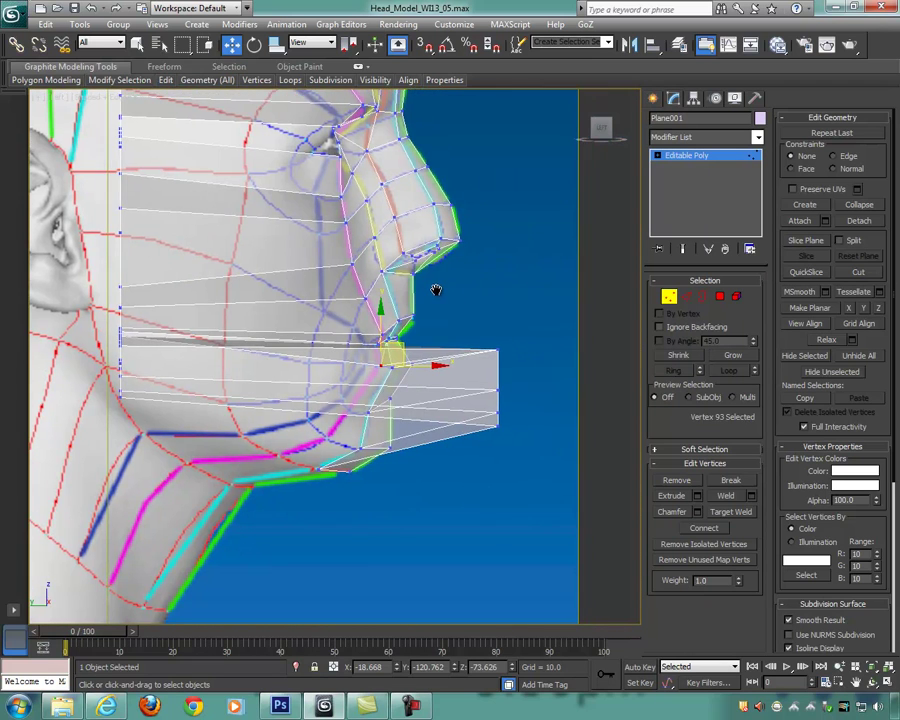
Step: Raise the fifth column's lower mouth-opening vertex in the perspective view, closer to the lip vertices above it
key("alt+w")
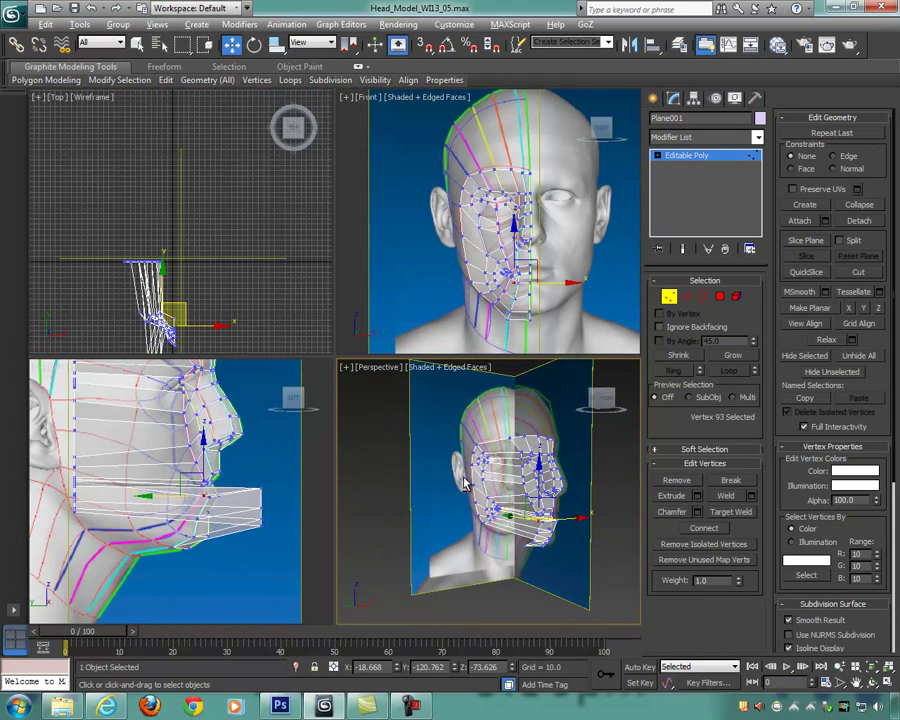
key("alt+w")
mouse_move(462, 462)
middle_mouse_down("alt")
mouse_move(454, 432)
mouse_move(466, 453)
middle_mouse_up("alt")
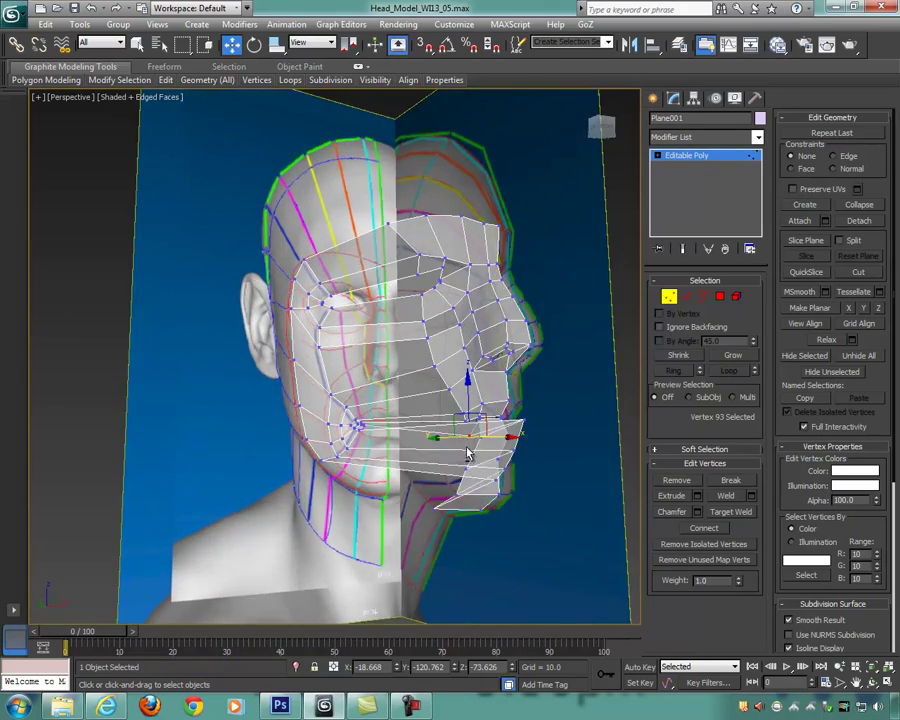
scroll(466, 453, "up", 5)
middle_click_drag(518, 457, 550, 440, "alt")
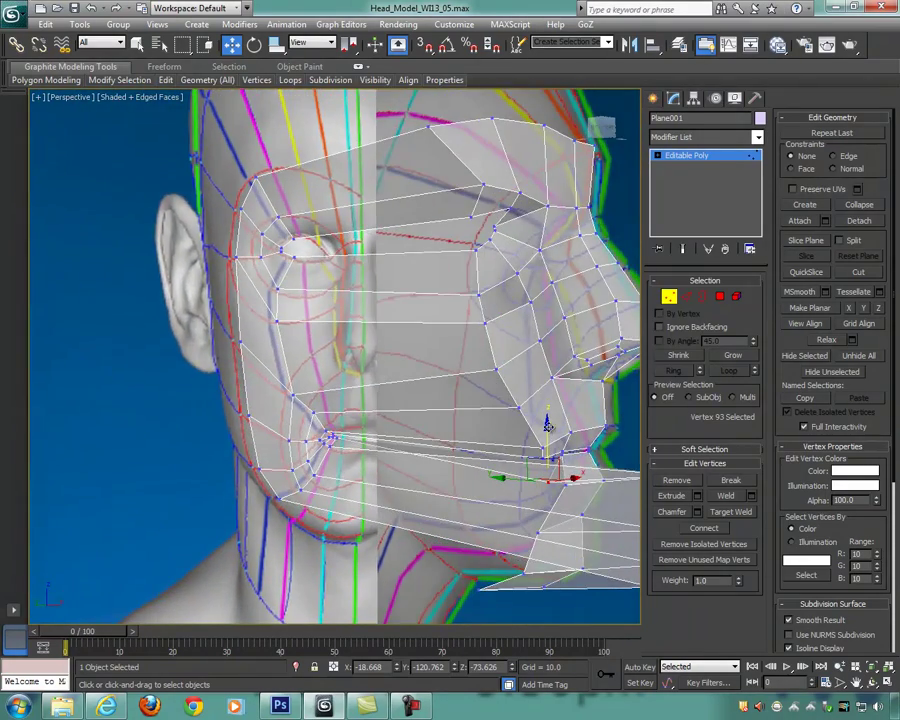
left_click_drag(547, 425, 551, 405)
Step: Shift the fifth column's lower mouth-opening vertex slightly back onto the magenta line in the side view
key("alt+w")
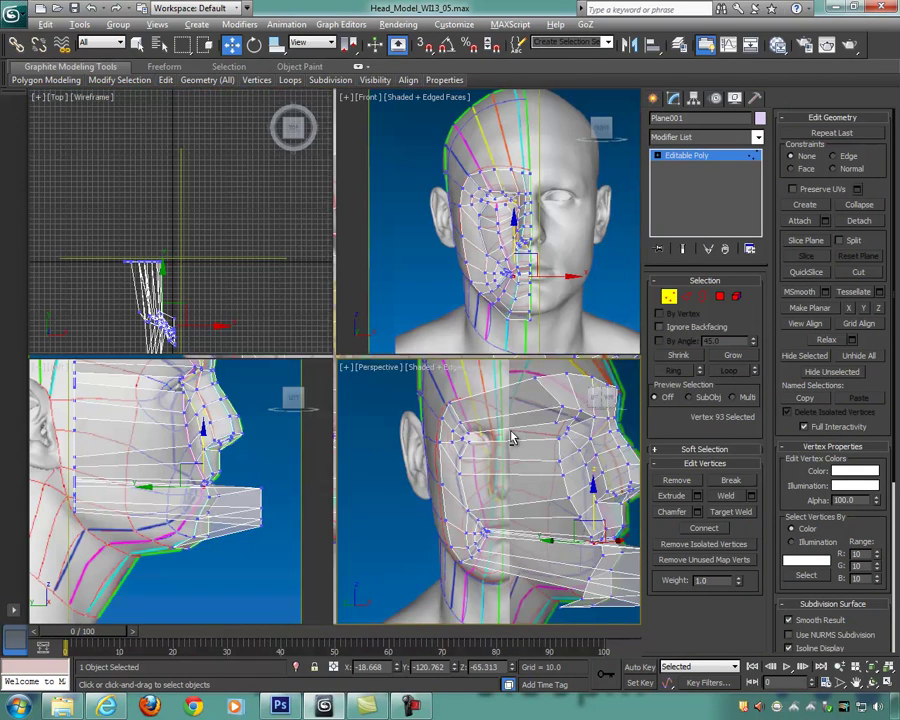
scroll(259, 459, "up", 5)
key("alt+w")
scroll(378, 399, "up", 3)
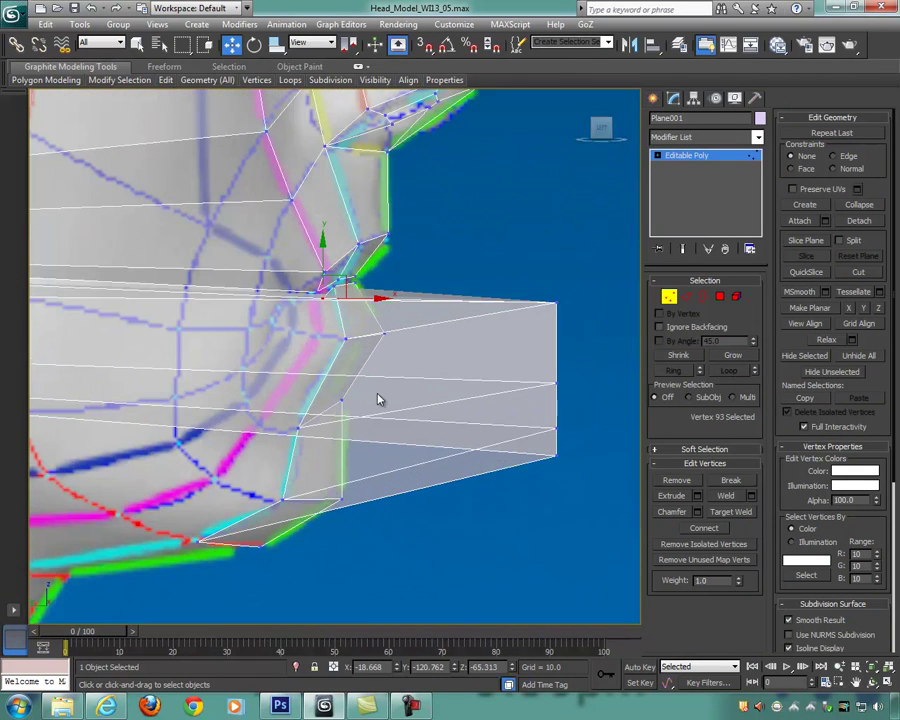
scroll(325, 245, "up", 3)
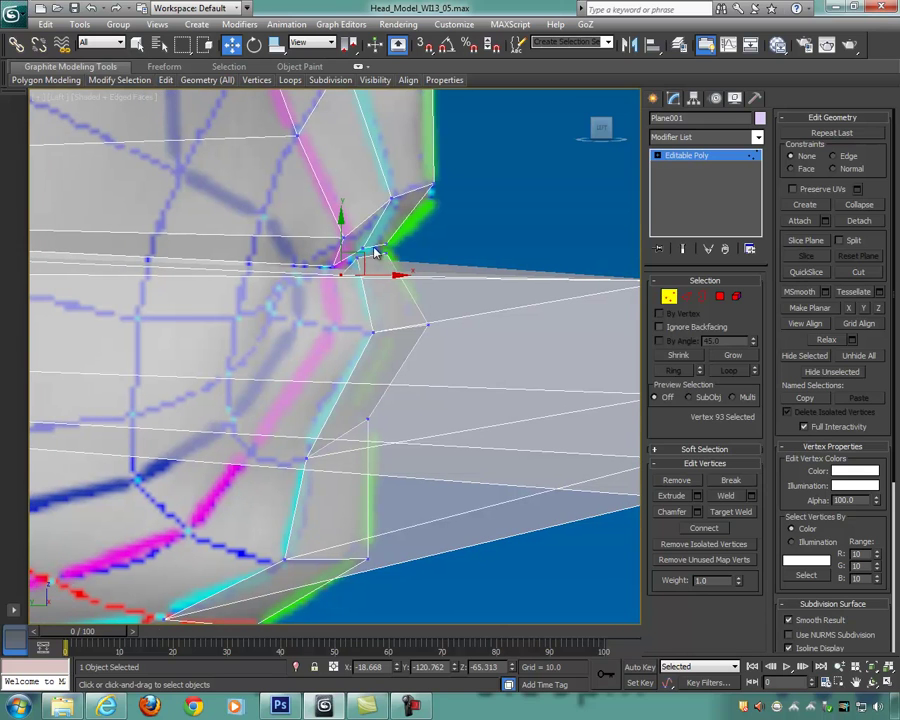
left_click_drag(368, 273, 357, 274)
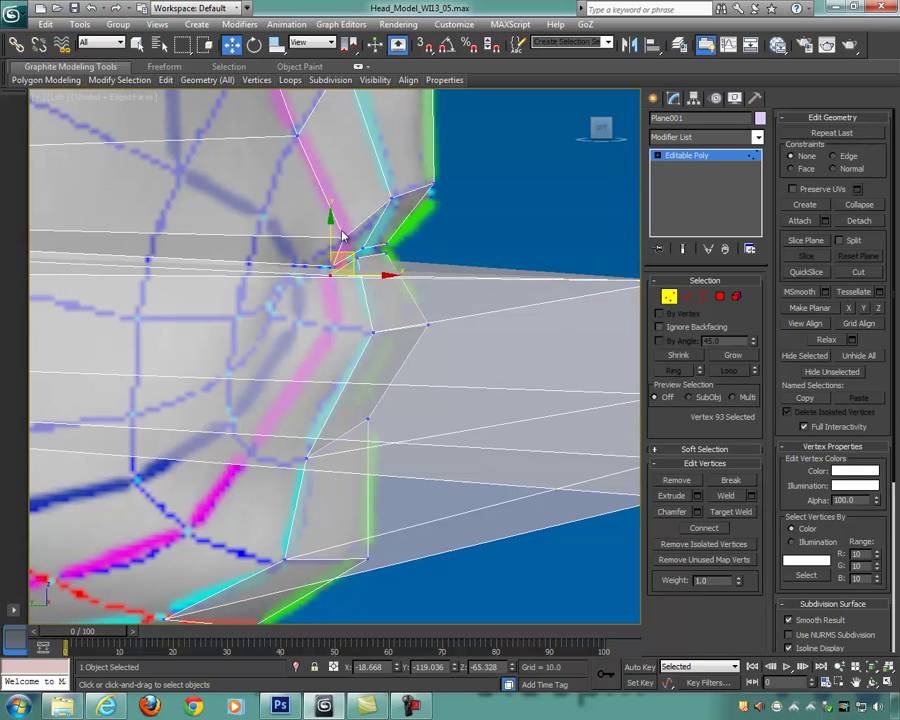
Step: Move the fifth column's four remaining vertices, from the lower lip down to the underside of the chin, back onto the magenta line
middle_click_drag(499, 292, 369, 275)
scroll(369, 275, "down", 2)
left_click(482, 290)
left_click_drag(501, 279, 258, 308)
middle_click_drag(258, 308, 297, 244)
left_click_drag(490, 297, 243, 317)
left_click_drag(540, 362, 195, 376)
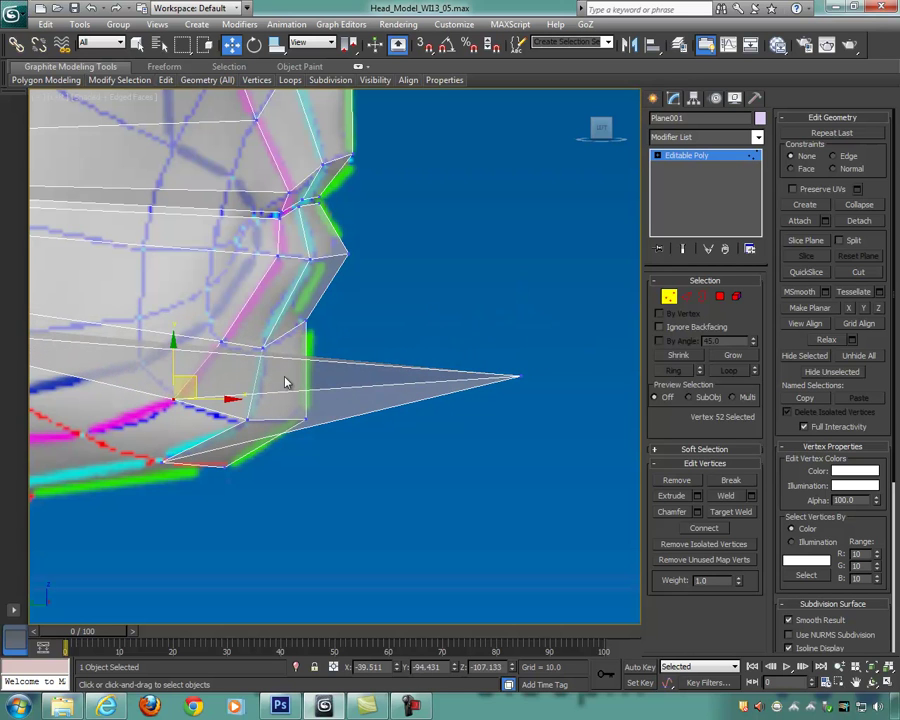
left_click(518, 377)
left_click_drag(538, 354, 98, 418)
middle_click_drag(417, 385, 487, 402)
scroll(486, 402, "down", 7)
middle_click_drag(446, 368, 460, 402)
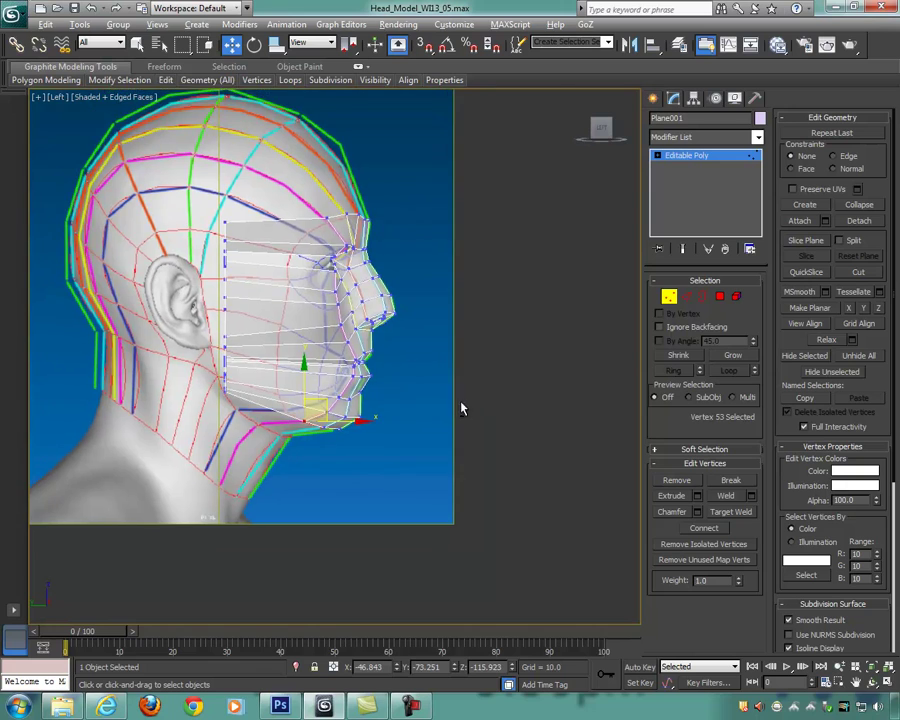
Step: Select the sixth column's 17 vertices, from the brow through the mouth corner to the jaw, and move them forward in front of the face profile
key("alt+w")
middle_click_drag(577, 492, 489, 420, "alt")
key("alt+w")
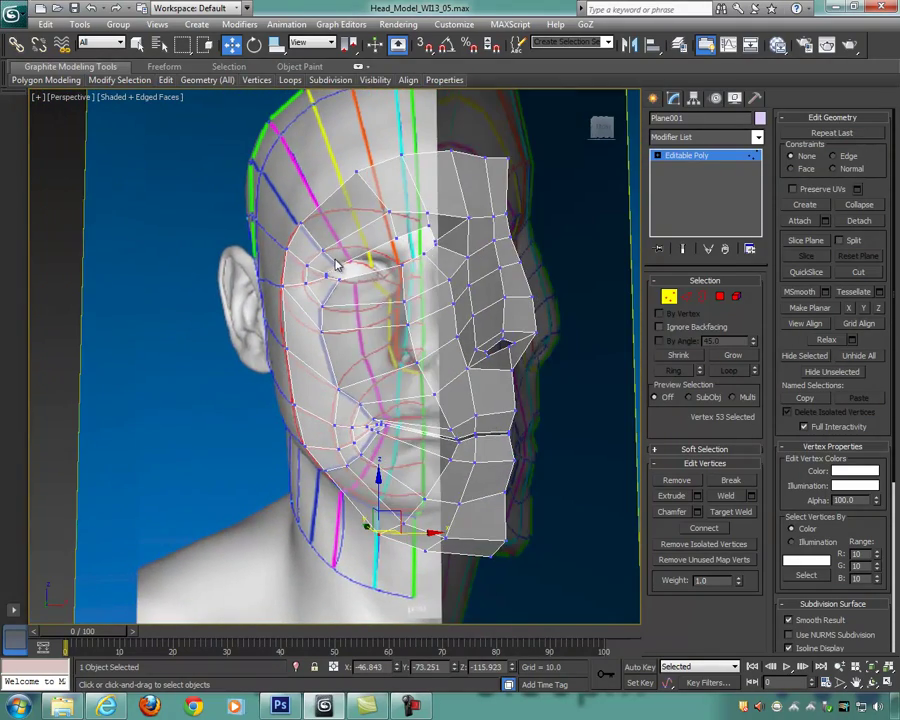
left_click_drag(348, 286, 350, 289)
left_click_drag(310, 232, 332, 351, "ctrl")
left_click_drag(351, 402, 366, 411, "ctrl")
middle_click_drag(361, 421, 370, 381, "alt")
scroll(370, 382, "up", 5)
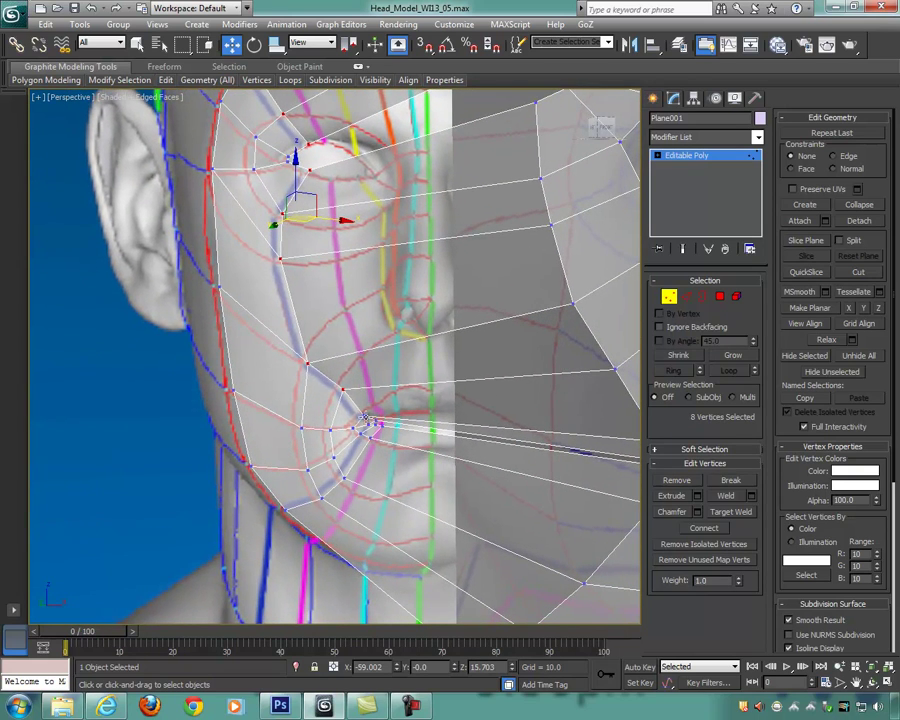
left_click_drag(372, 422, 376, 426, "ctrl")
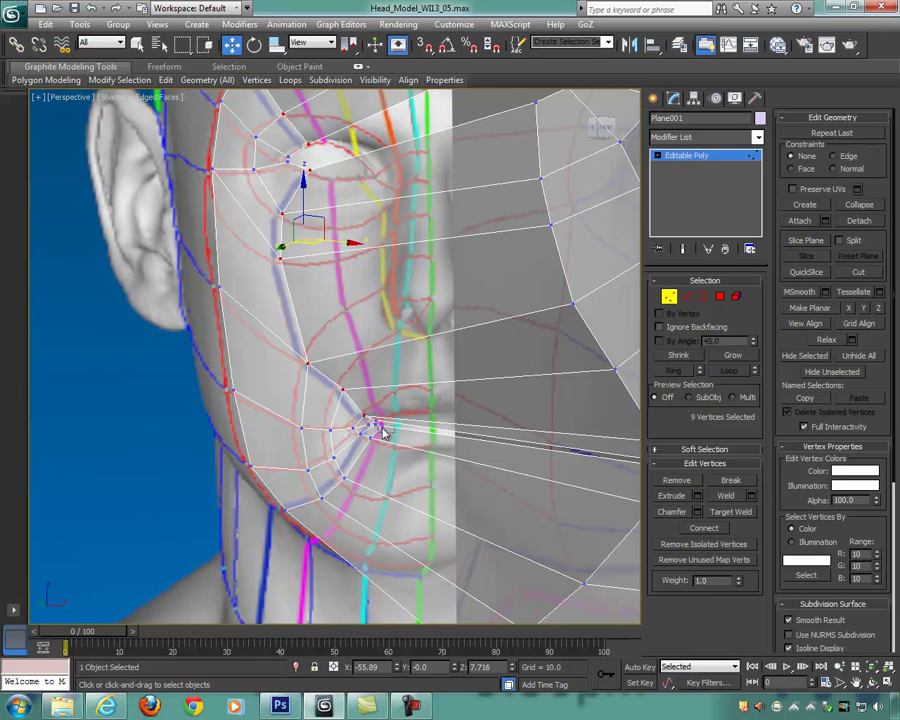
left_click_drag(383, 430, 370, 423, "ctrl")
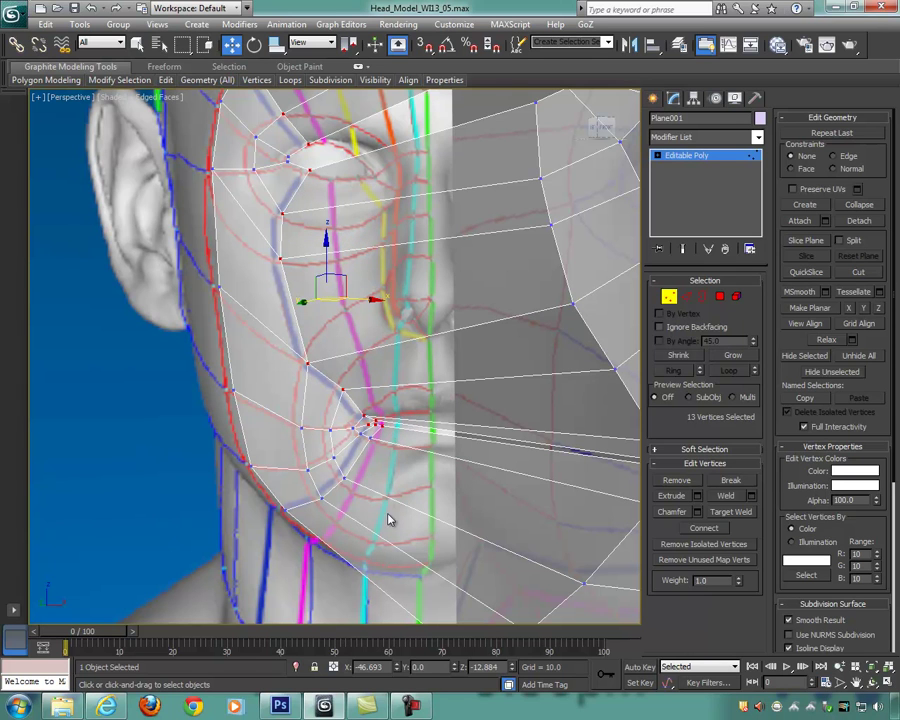
left_click_drag(379, 447, 324, 509, "ctrl")
left_click_drag(269, 501, 300, 521, "ctrl")
scroll(330, 480, "down", 5)
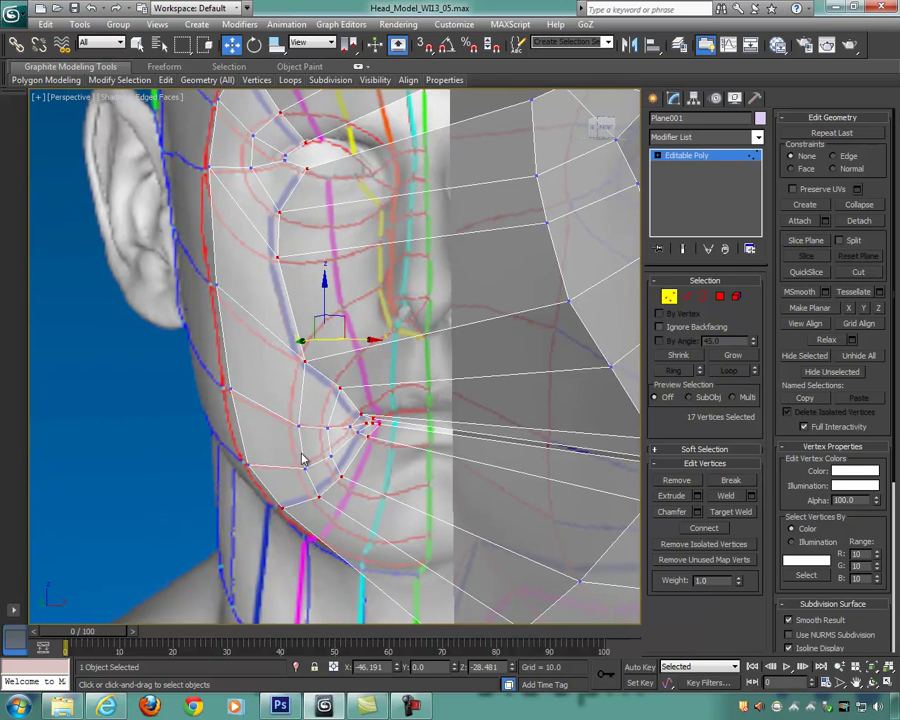
middle_click_drag(348, 430, 336, 347, "alt")
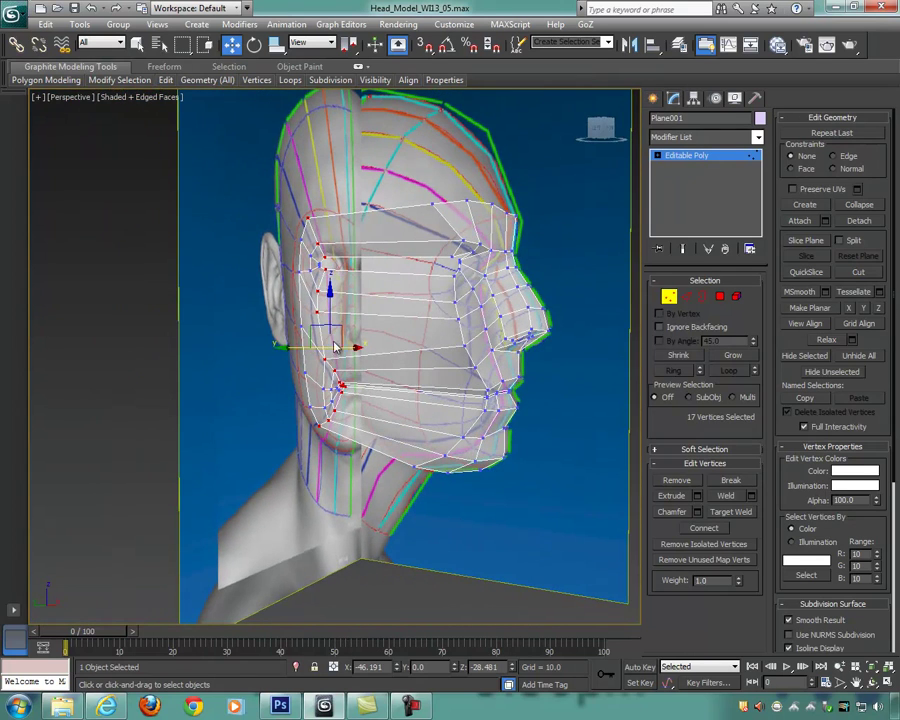
left_click_drag(289, 347, 511, 371)
middle_click_drag(511, 371, 539, 373, "alt")
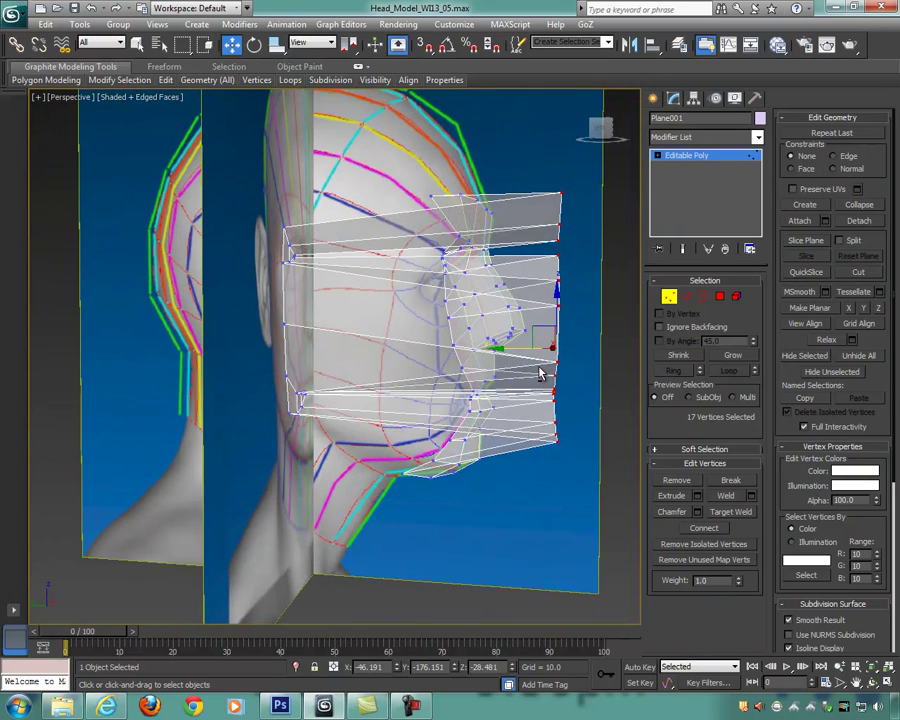
Step: Move the sixth column's topmost vertex back onto the dark-blue line above the brow in the side view
key("alt+w")
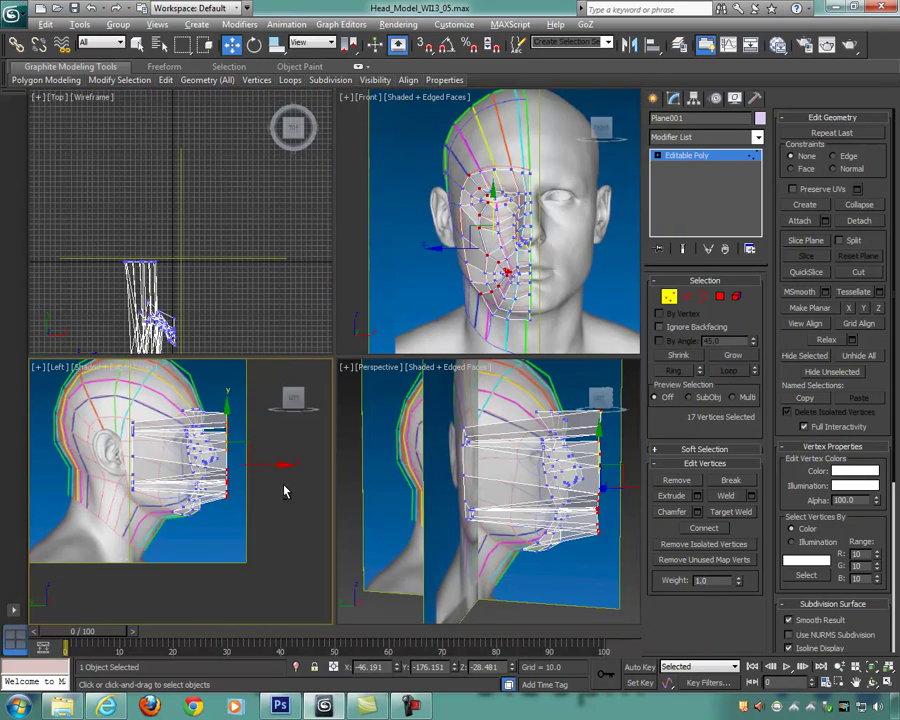
key("alt+w")
scroll(382, 446, "up", 8)
left_click_drag(466, 202, 270, 186)
left_click_drag(227, 121, 227, 143)
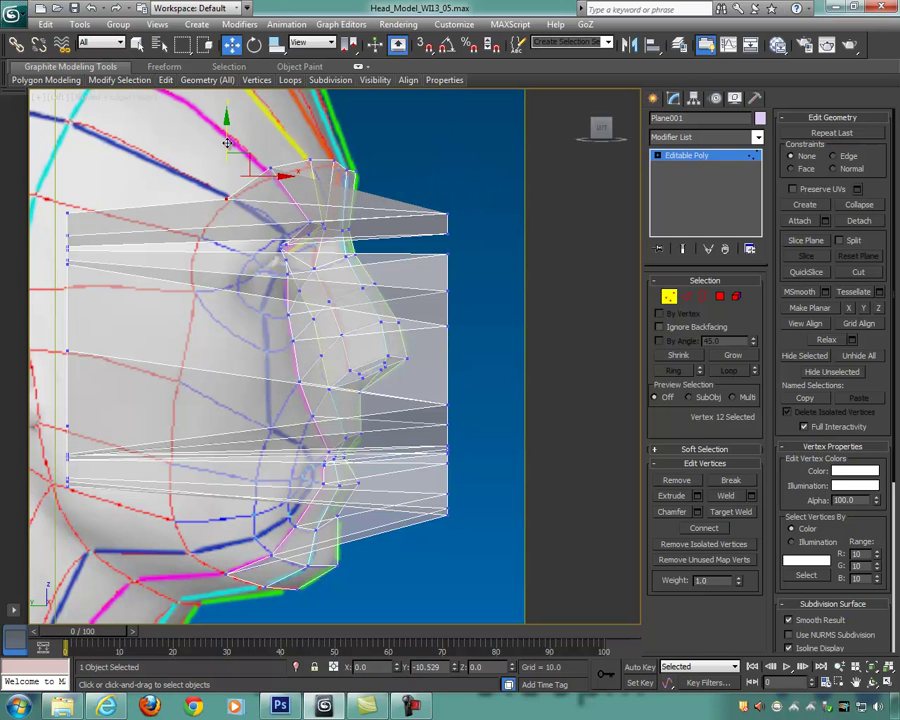
key("alt+w")
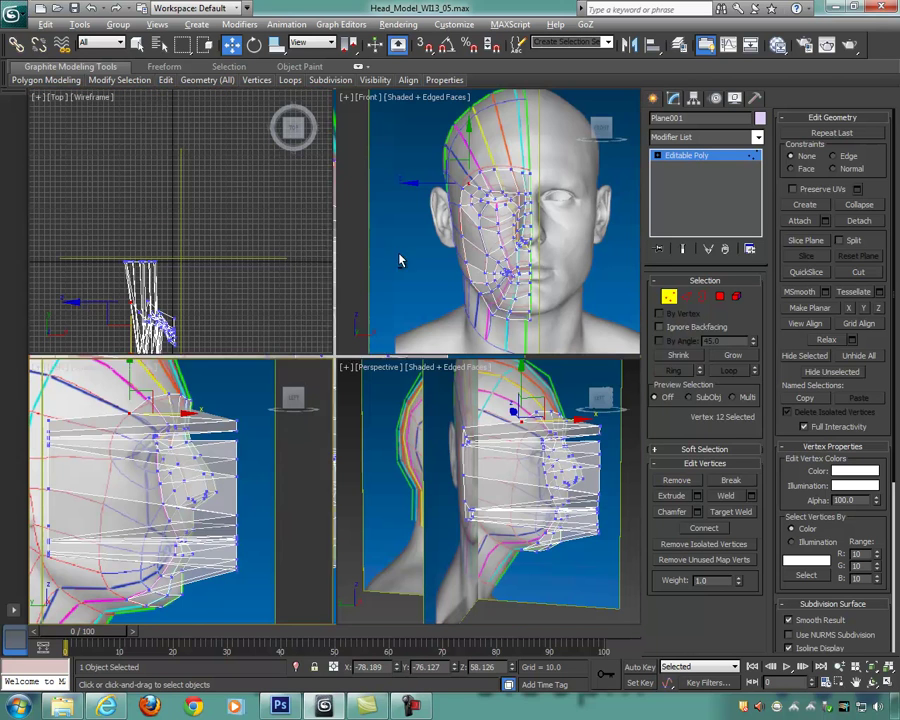
scroll(500, 203, "up", 3)
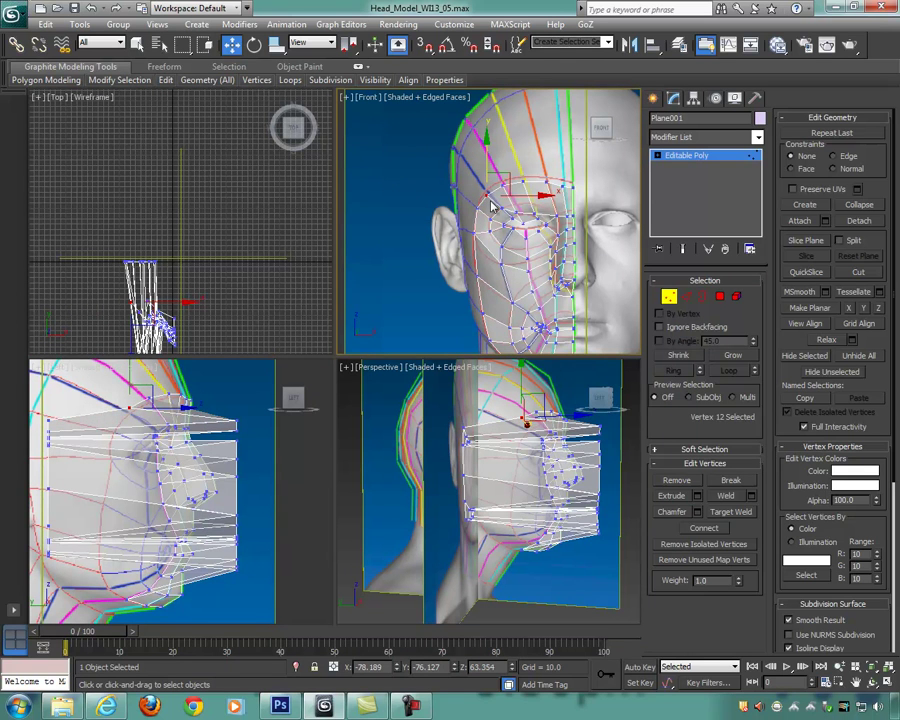
middle_click_drag(217, 486, 229, 486)
key("alt+w")
left_click_drag(461, 227, 262, 225)
left_click_drag(218, 163, 217, 183)
left_click(461, 239)
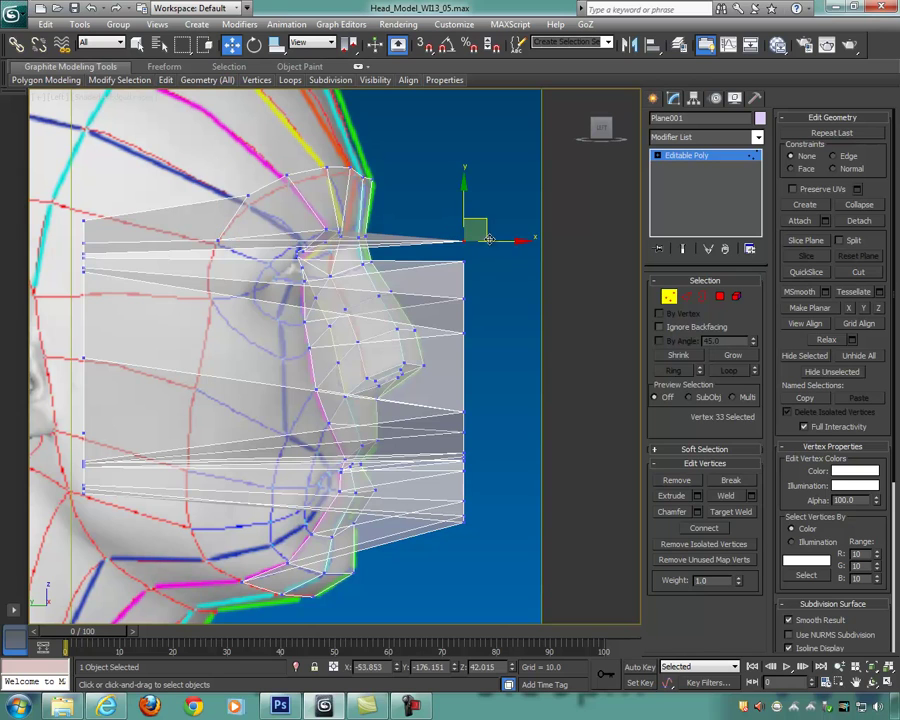
left_click_drag(485, 222, 230, 273)
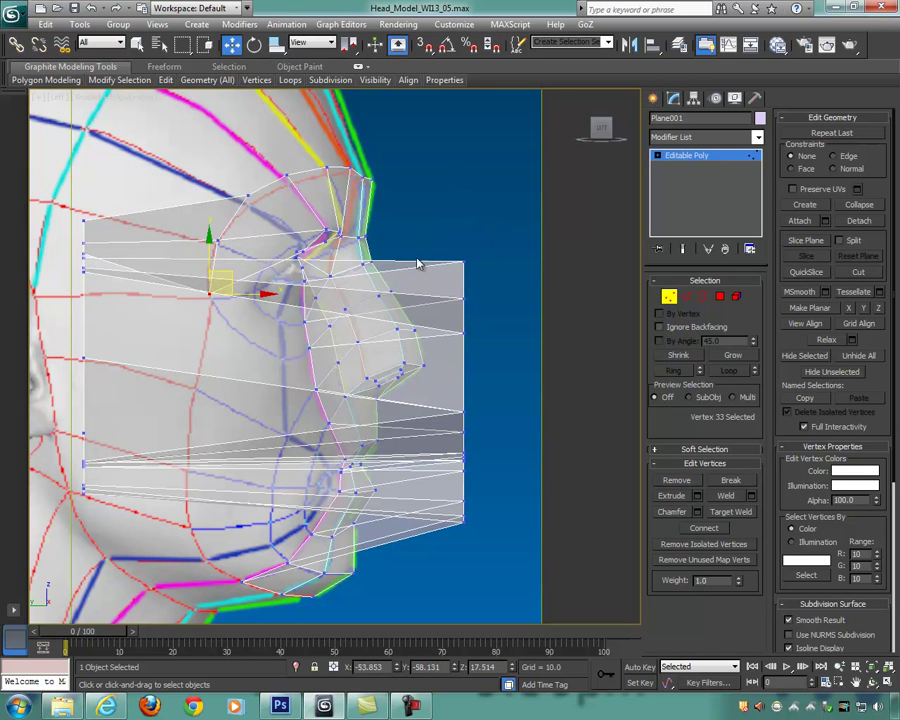
left_click(483, 262)
left_click_drag(484, 241, 300, 339)
key("ctrl+z")
key("ctrl+z")
key("ctrl+z")
key("ctrl+z")
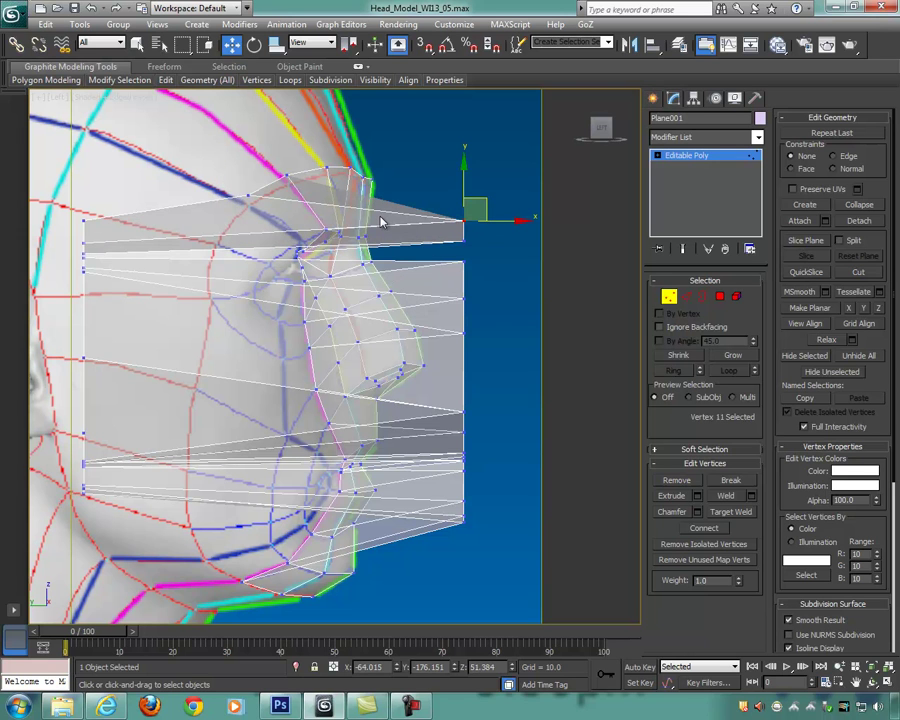
Step: Move the sixth column's three eye-area vertices, from the upper lid to the lower lid, back onto the blue line at the eye
scroll(385, 248, "up", 3)
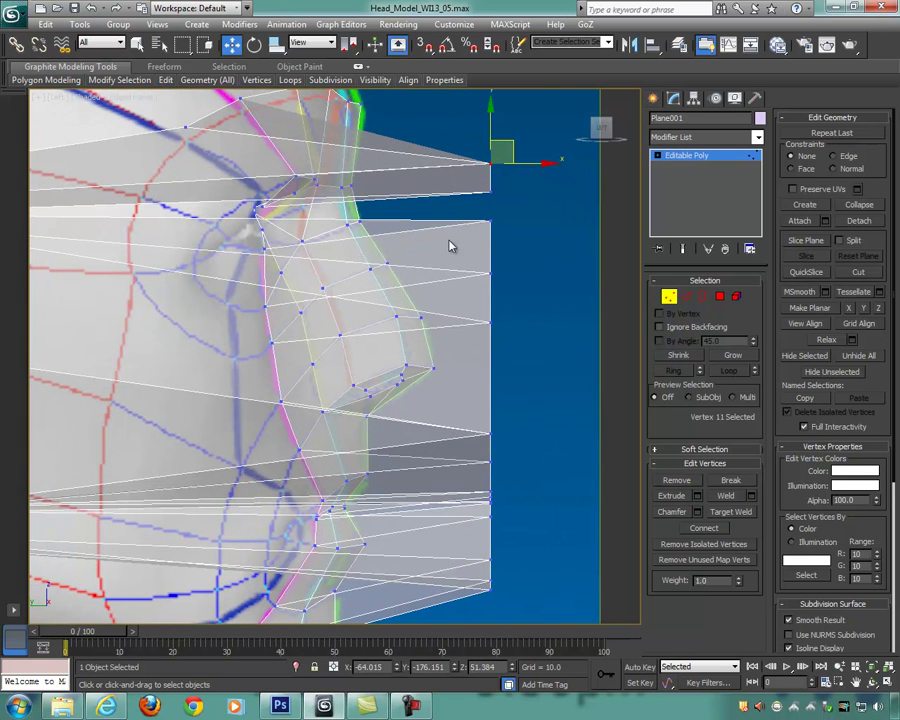
left_click_drag(545, 165, 270, 169)
left_click_drag(452, 156, 271, 196)
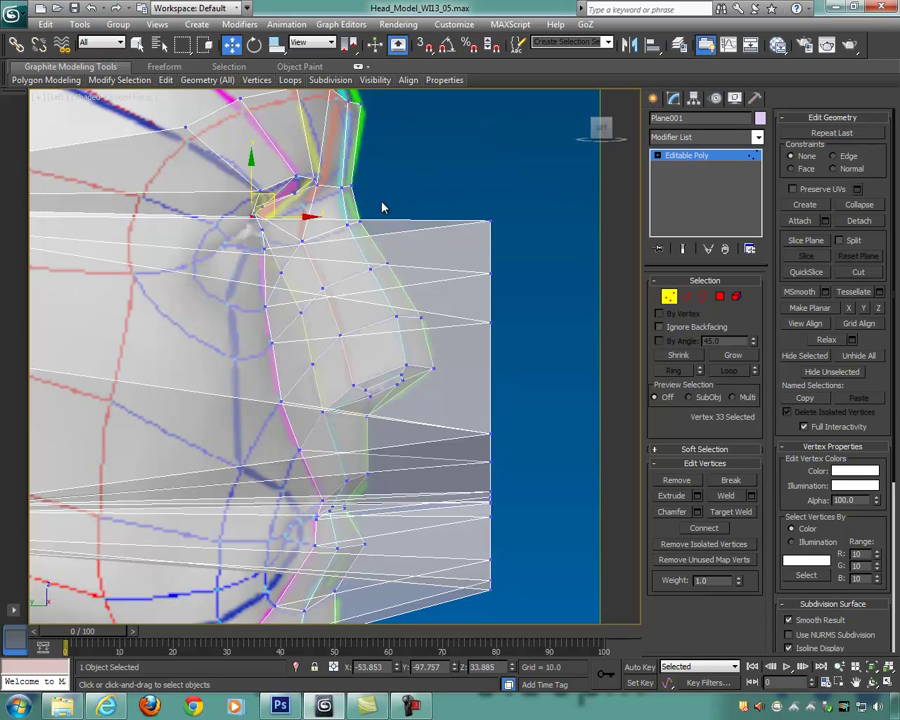
left_click(492, 222)
left_click_drag(511, 203, 259, 235)
Step: Move the sixth column's four cheek vertices, from below the eye to above the mouth corner, back onto the dark-blue line
left_click(491, 271)
left_click_drag(509, 251, 251, 282)
middle_click_drag(487, 318, 491, 239)
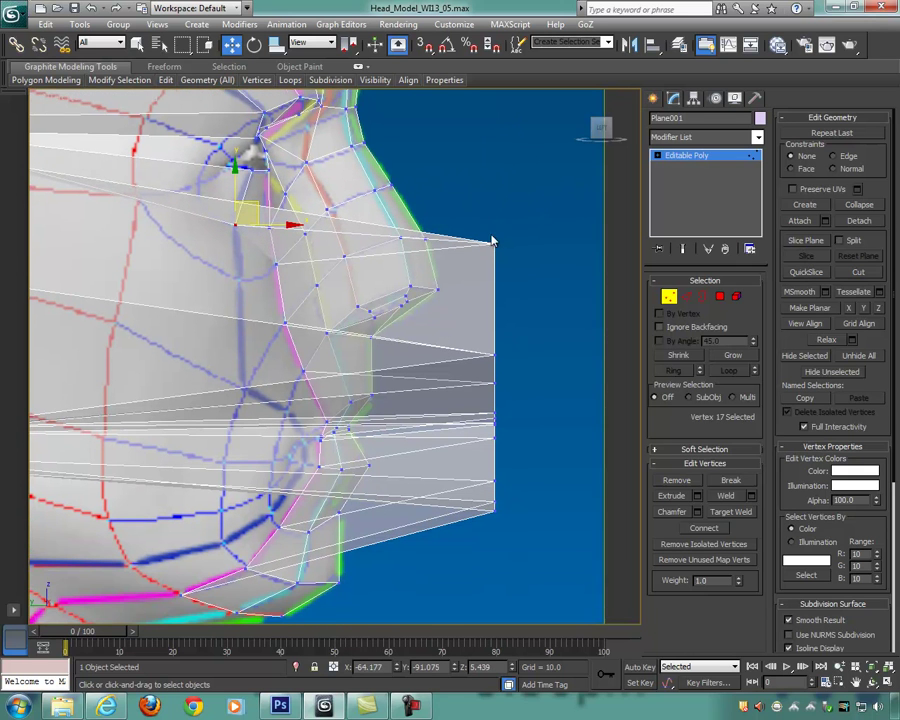
left_click(492, 241)
left_click_drag(510, 224, 257, 257)
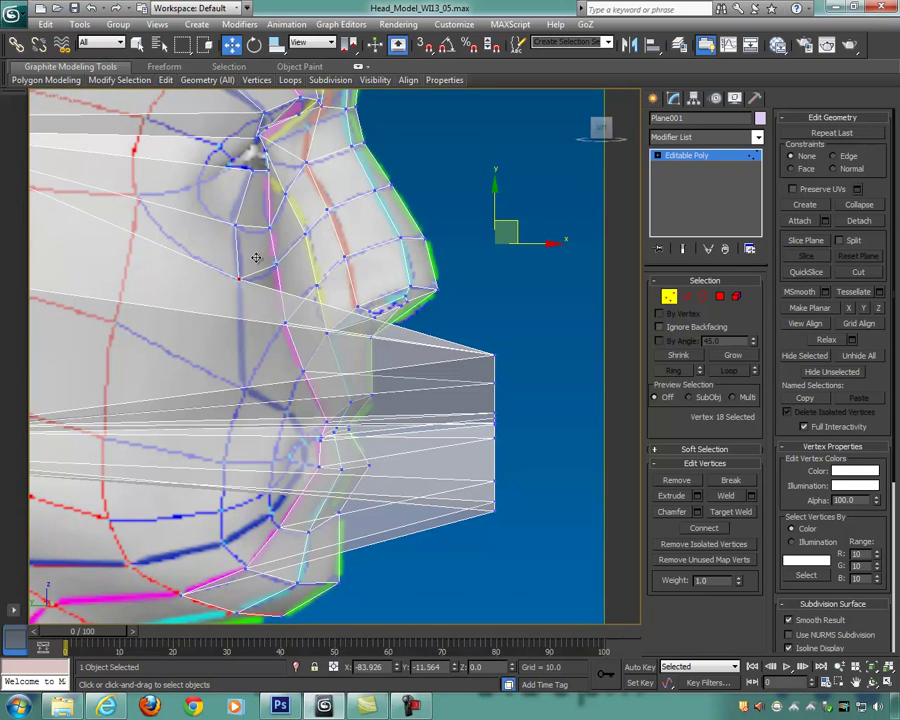
middle_click_drag(478, 308, 478, 253)
left_click_drag(490, 262, 260, 300)
middle_click_drag(463, 311, 469, 253)
left_click_drag(490, 241, 317, 262)
Step: Move the sixth column's five mouth-opening vertices and the lower-lip vertex beneath them back to the mouth corner in the side view
scroll(449, 299, "up", 2)
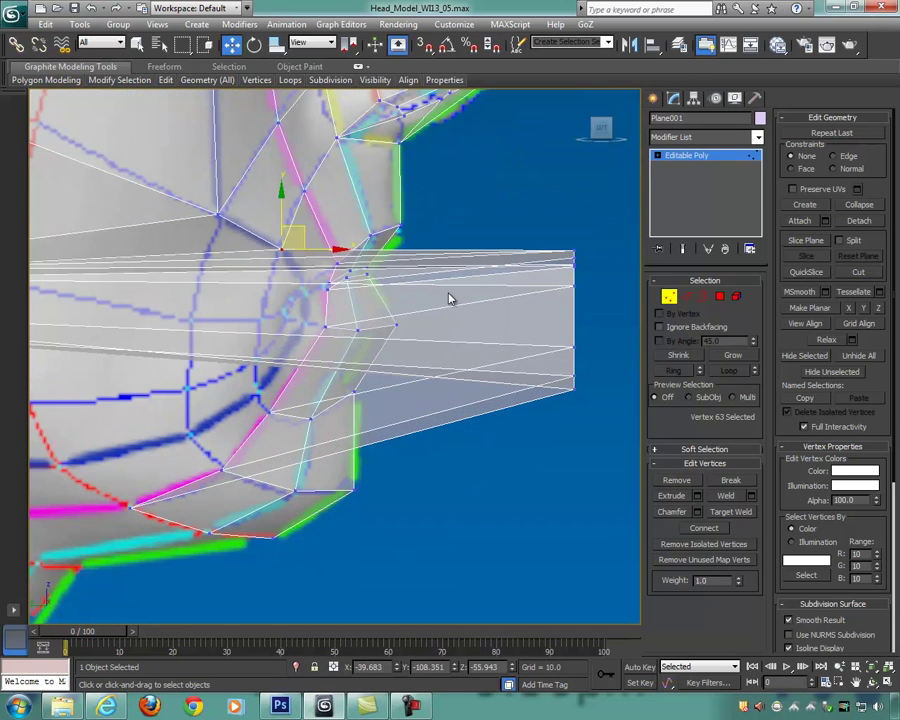
left_click_drag(589, 286, 589, 286)
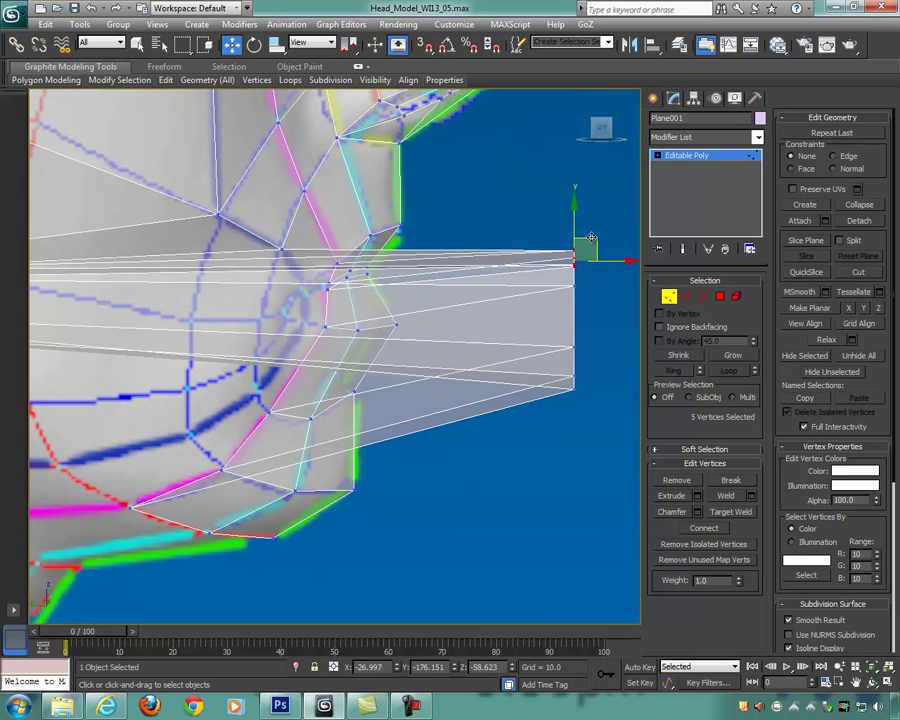
left_click_drag(592, 240, 322, 274)
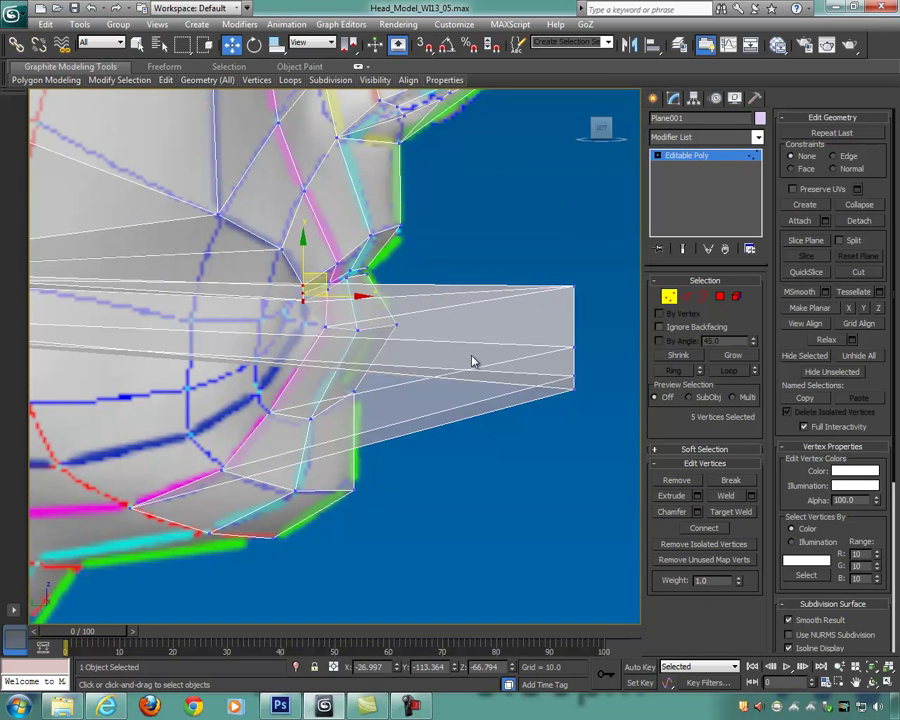
middle_click_drag(473, 359, 461, 325)
left_click_drag(526, 227, 571, 279)
left_click_drag(582, 236, 312, 276)
Step: Move the sixth column's last three vertices, from below the mouth to the jawline, back onto the dark-blue line
left_click_drag(583, 330, 583, 331)
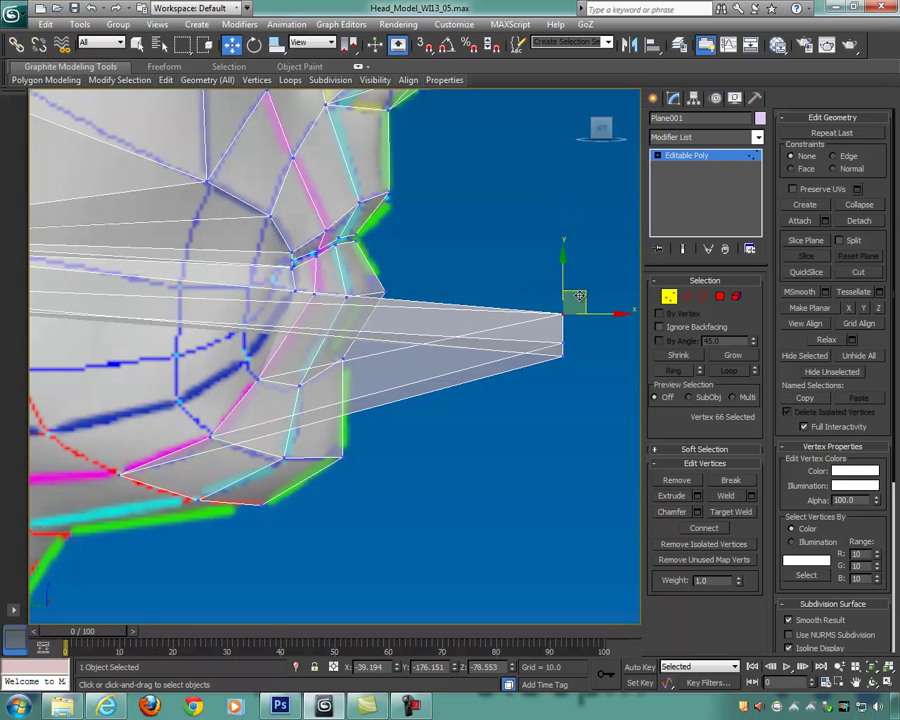
left_click_drag(260, 338, 262, 338)
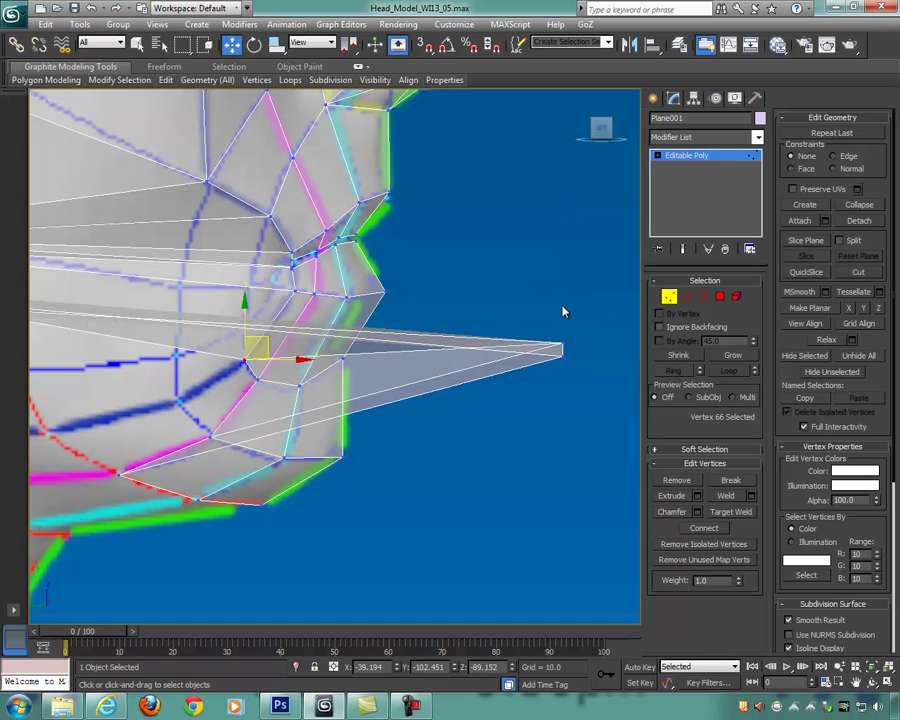
left_click_drag(567, 355, 198, 380)
scroll(373, 378, "down", 2)
left_click(494, 353)
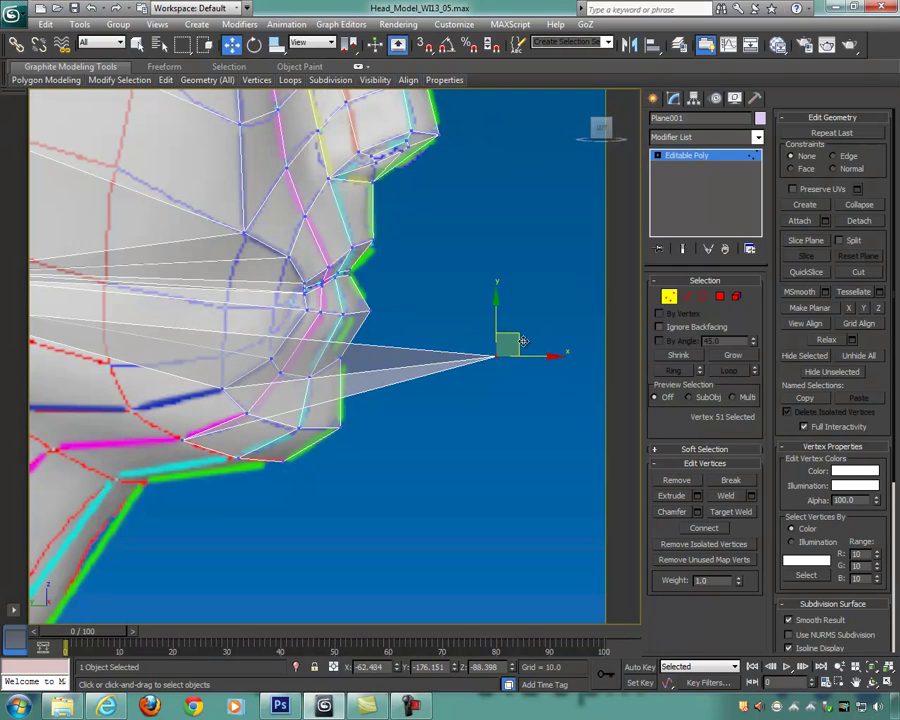
left_click_drag(514, 337, 145, 395)
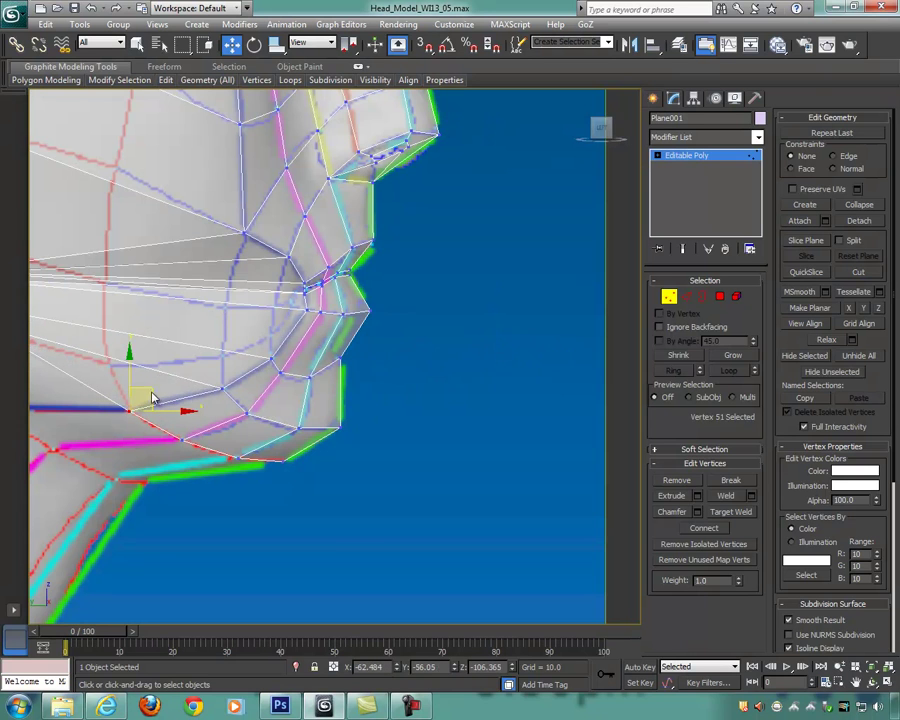
scroll(297, 385, "down", 2)
Step: Turn off the see-through display and examine the shaped face in the perspective view
key("alt+w")
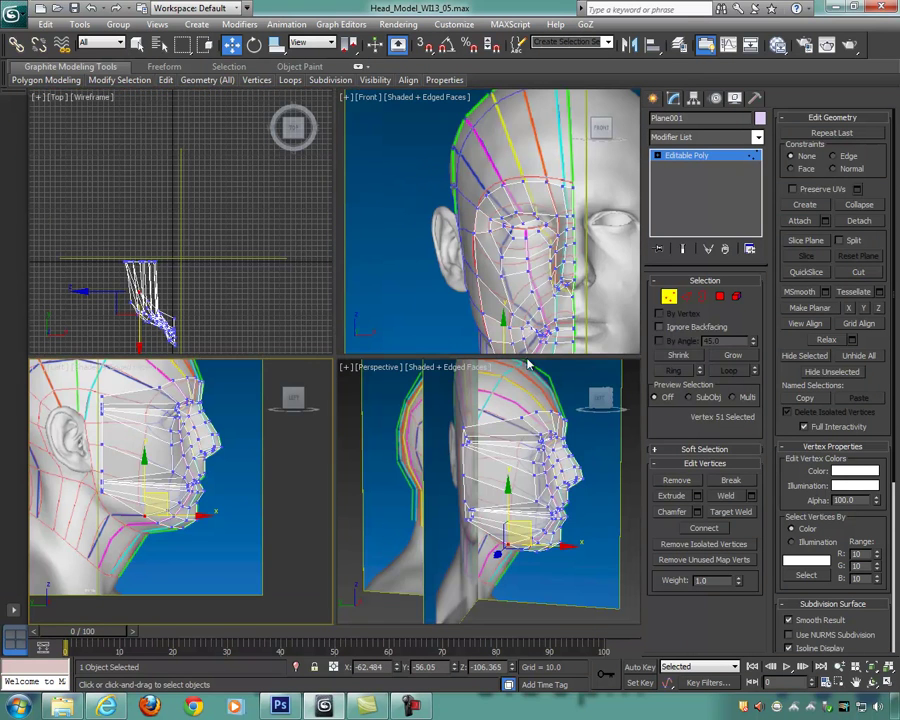
middle_click_drag(524, 455, 472, 470, "alt")
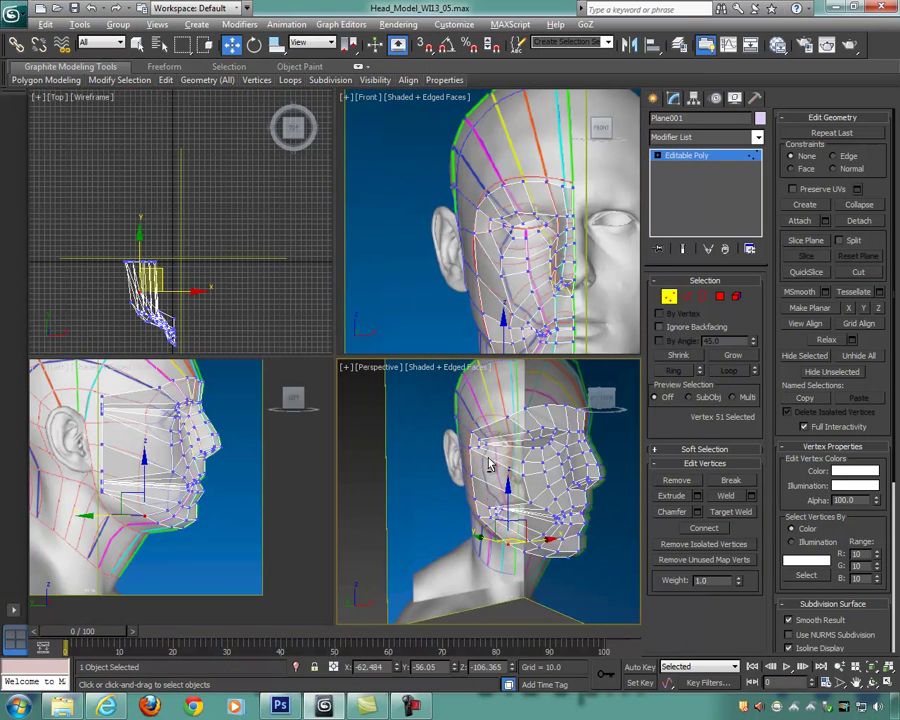
key("alt+w")
mouse_move(528, 425)
middle_mouse_down("alt")
mouse_move(477, 411)
mouse_move(555, 422)
mouse_move(542, 412)
mouse_move(510, 424)
mouse_move(579, 408)
mouse_move(532, 396)
mouse_move(542, 412)
mouse_move(519, 411)
middle_mouse_up("alt")
key("alt+x")
middle_click_drag(427, 352, 385, 303, "alt")
Step: Select the two vertices left behind at the eye's outer corner, restore see-through, and move them forward and down onto the side-view eye corner
left_click_drag(321, 254, 332, 270)
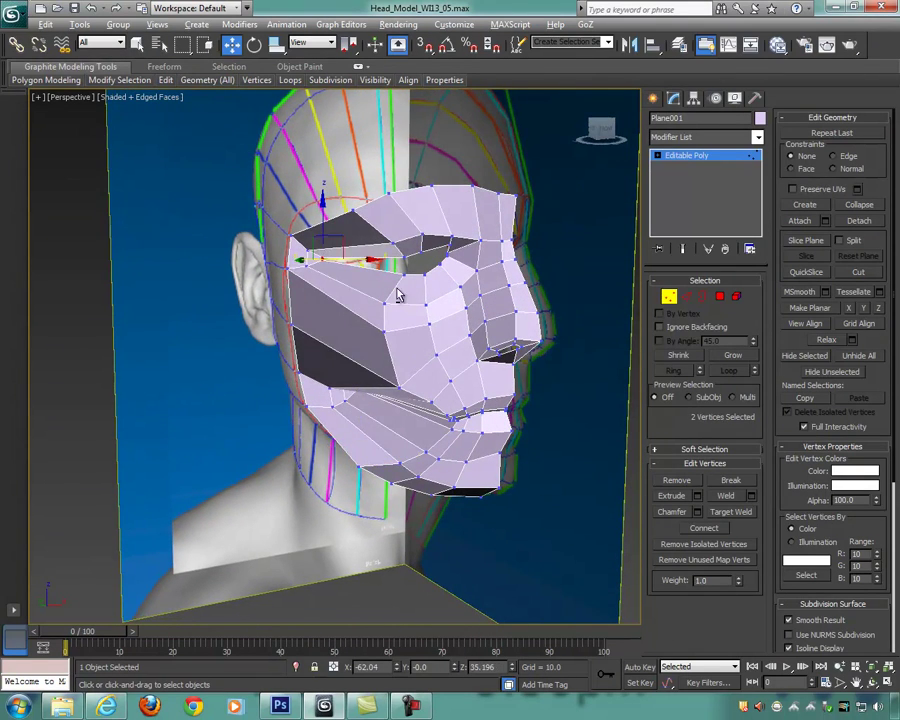
middle_click_drag(396, 295, 404, 293, "alt")
key("alt+w")
middle_click_drag(228, 478, 227, 489)
key("alt+x")
middle_click_drag(287, 474, 290, 486)
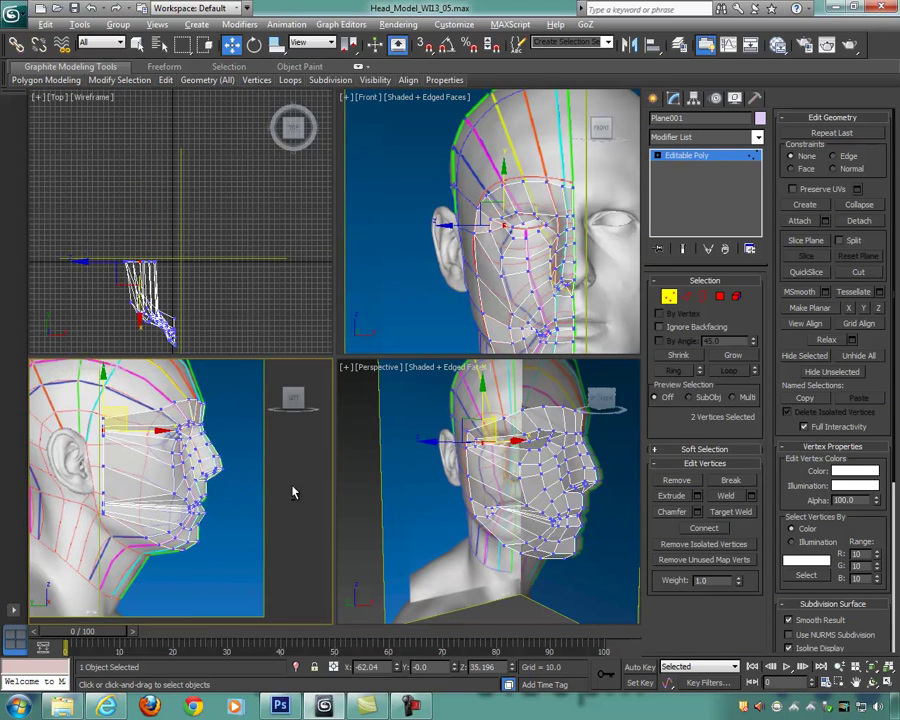
key("alt+w")
scroll(293, 491, "up", 4)
left_click_drag(148, 202, 340, 205)
scroll(340, 230, "up", 4)
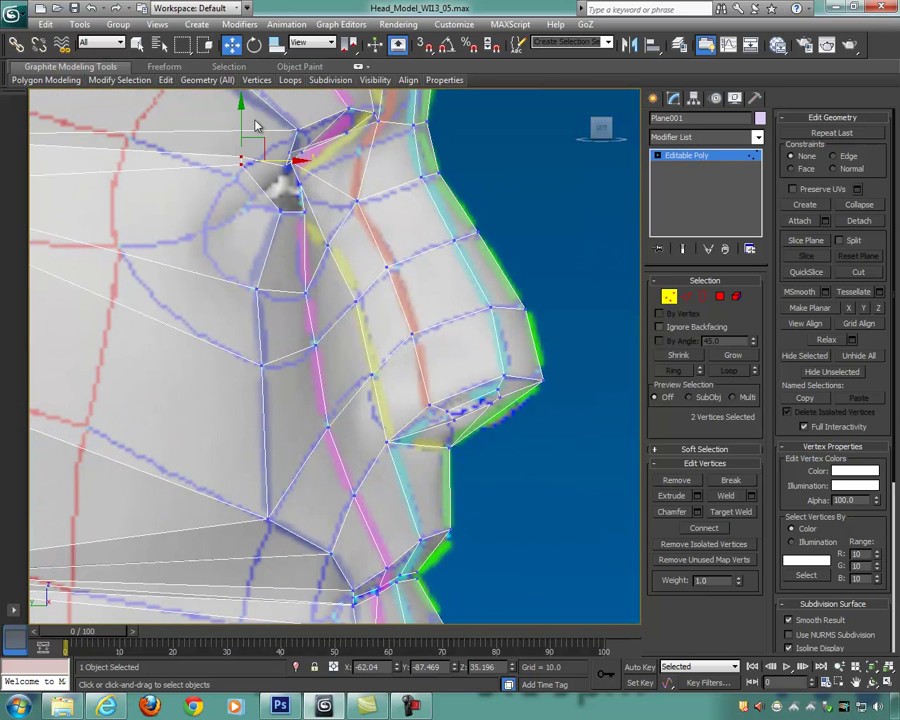
left_click_drag(243, 108, 262, 163)
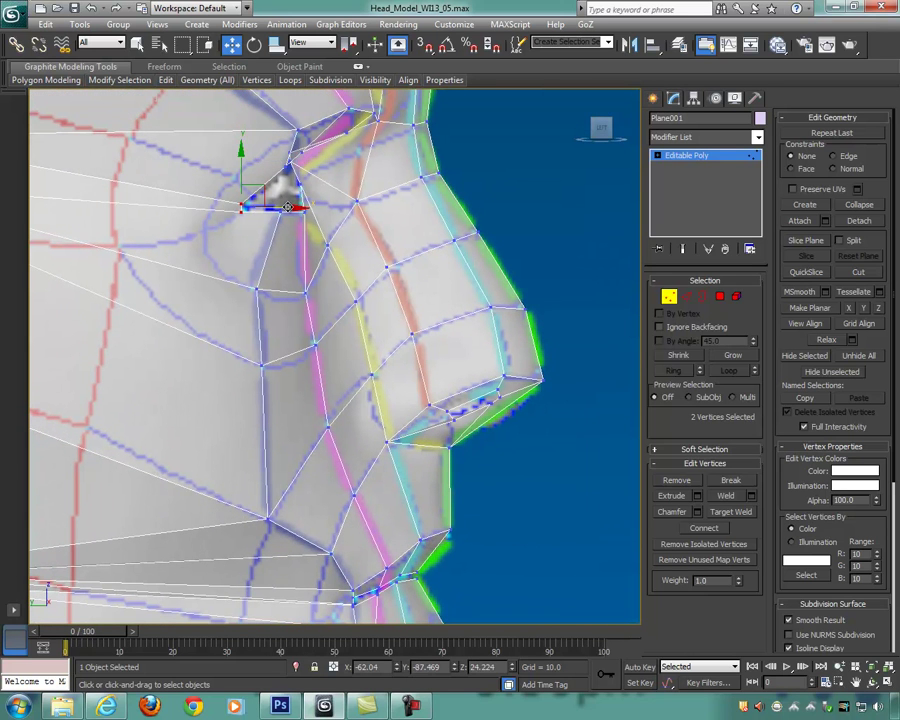
left_click_drag(298, 209, 299, 210)
middle_click_drag(327, 251, 386, 238)
scroll(370, 242, "down", 4)
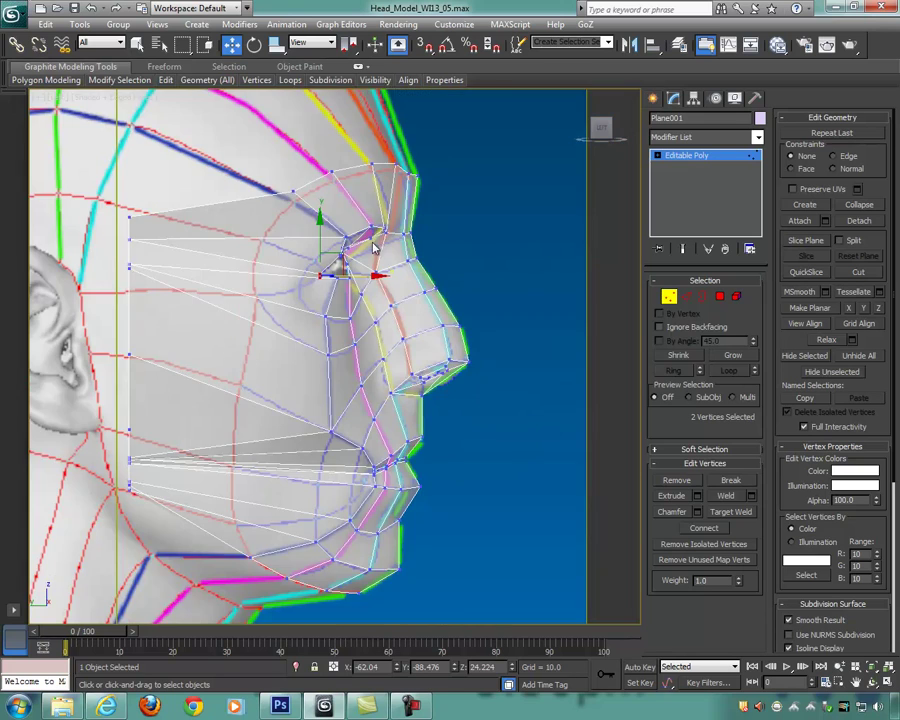
Step: Move the eye's two outer-corner vertices back and down in the side view, and shift the lower one slightly farther back
middle_click_drag(240, 268, 223, 260)
key("alt+w")
middle_click_drag(551, 279, 543, 272)
middle_click_drag(520, 462, 374, 287)
key("alt+w")
key("alt+w")
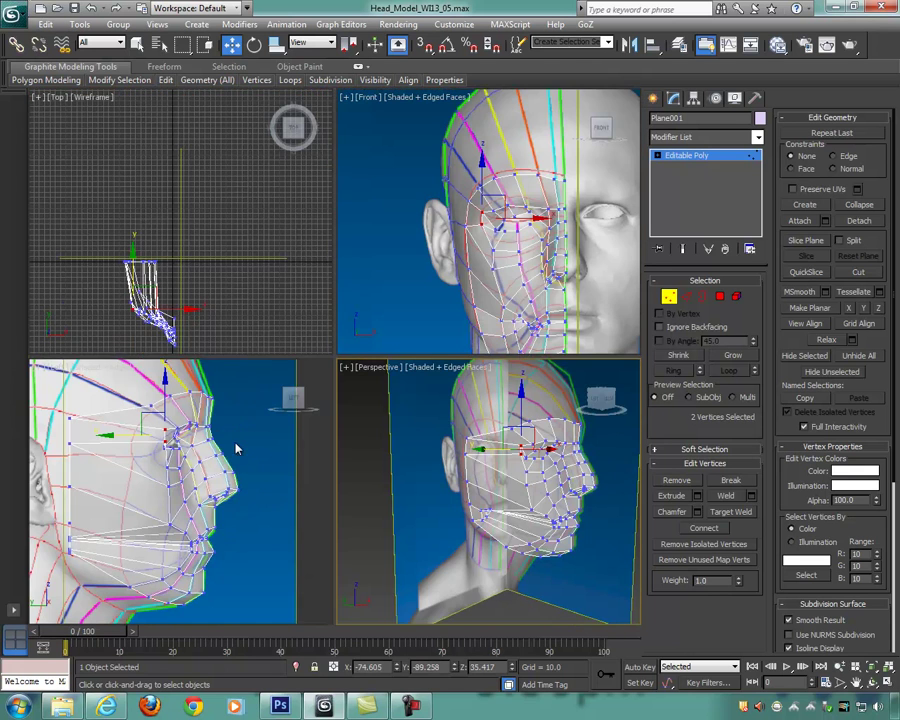
key("alt+w")
scroll(356, 372, "up", 5)
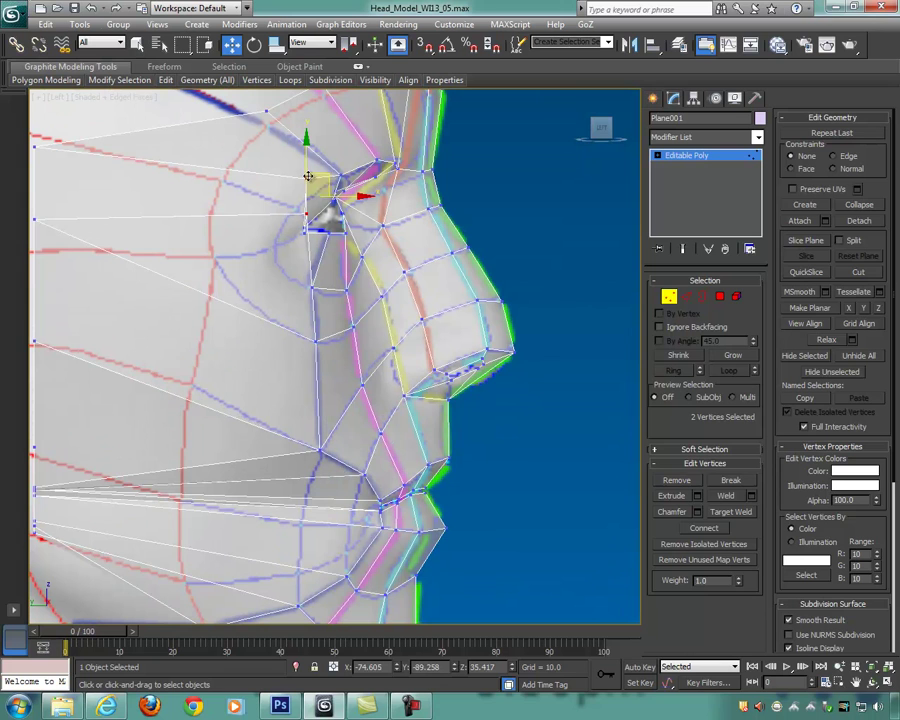
left_click_drag(323, 184, 307, 206)
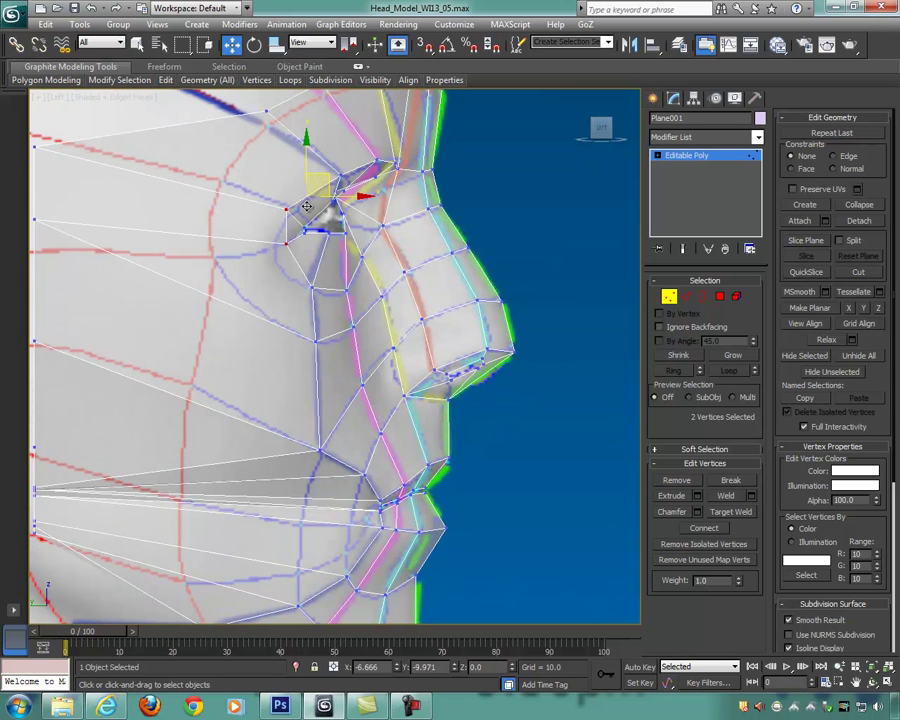
left_click(295, 243)
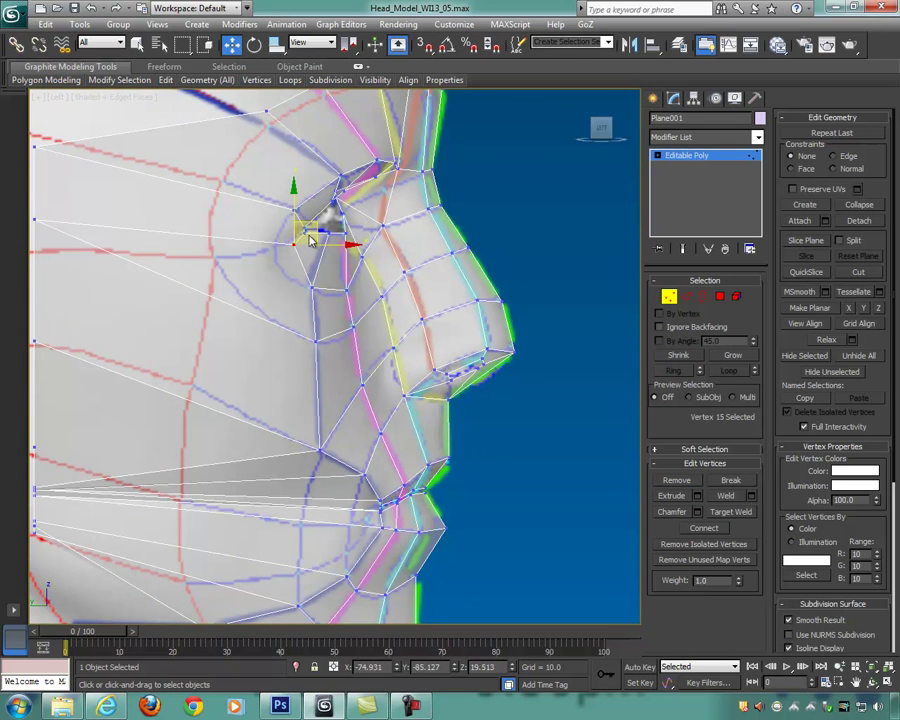
left_click_drag(311, 226, 287, 232)
middle_click_drag(370, 289, 409, 272)
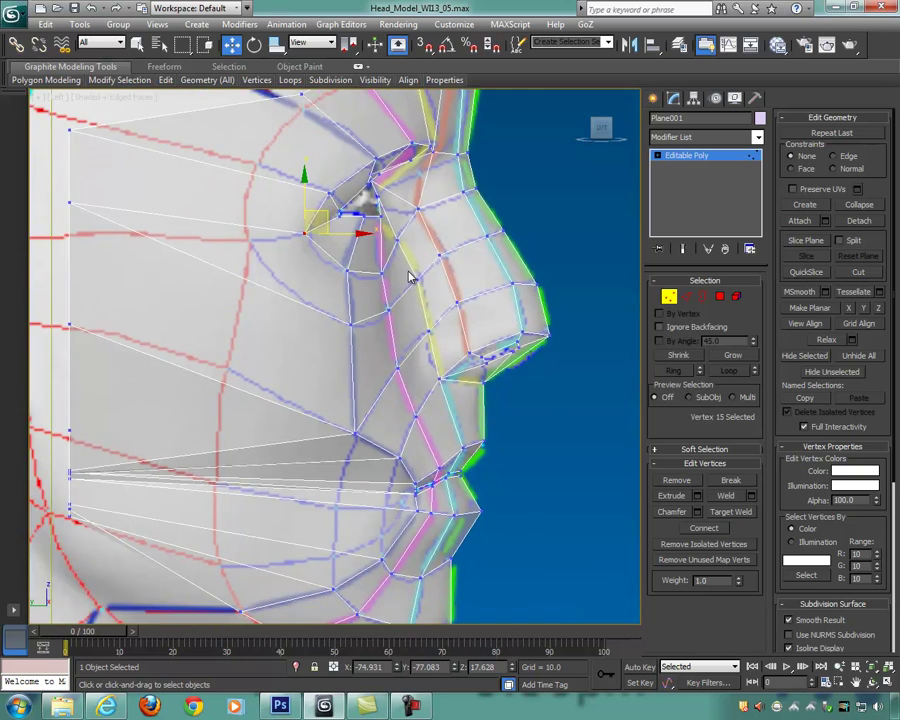
scroll(436, 292, "down", 3)
scroll(440, 293, "down", 1)
Step: Select the two leftover vertices closest to the mouth corner in the perspective view and move them forward about 107 units in the side view
key("alt+w")
middle_click_drag(510, 479, 400, 431, "alt")
key("alt+w")
middle_click_drag(400, 431, 387, 408)
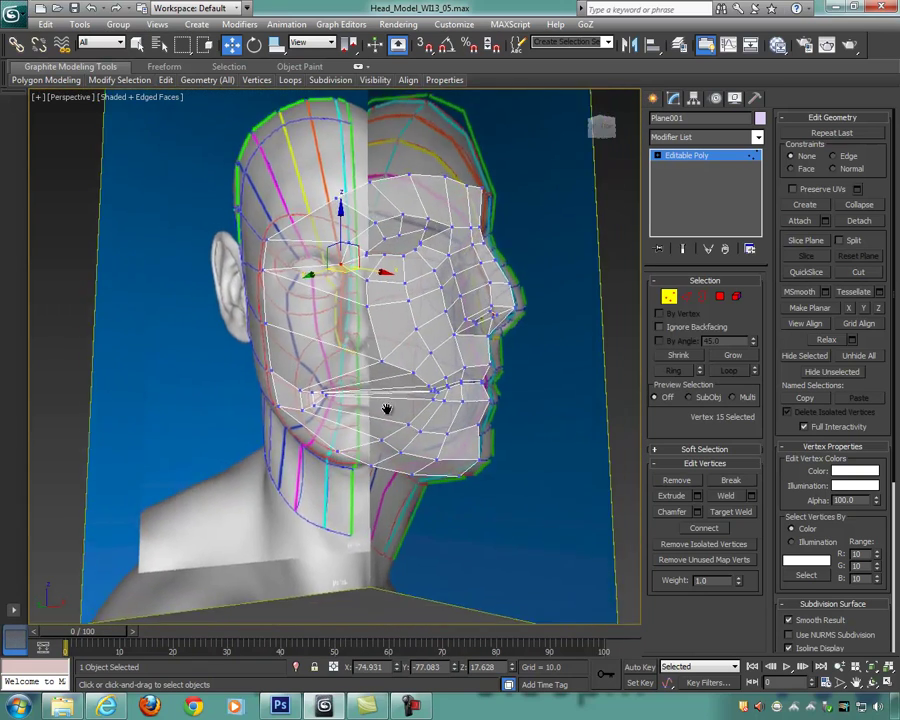
scroll(338, 397, "up", 3)
left_click_drag(301, 393, 320, 408)
middle_click_drag(348, 408, 392, 426, "alt")
key("alt+w")
middle_click_drag(242, 476, 238, 469)
key("alt+w")
scroll(286, 371, "down", 1)
left_click_drag(212, 351, 440, 350)
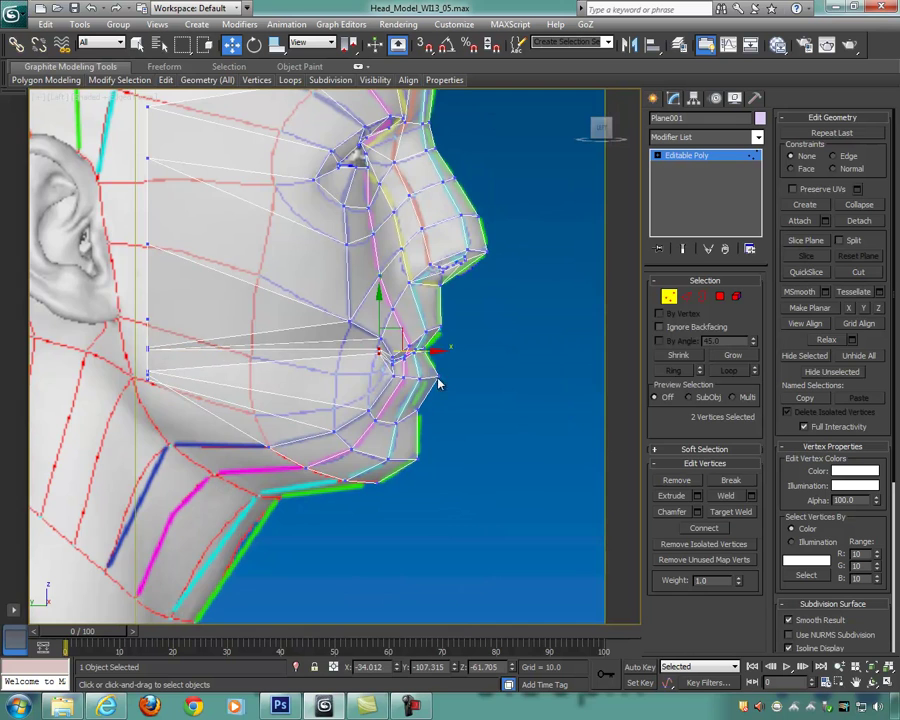
Step: Move the two mouth-corner vertices down and slightly forward onto the inner lip loop of the side-view reference
scroll(430, 398, "up", 5)
middle_click_drag(430, 398, 321, 337)
scroll(321, 335, "down", 2)
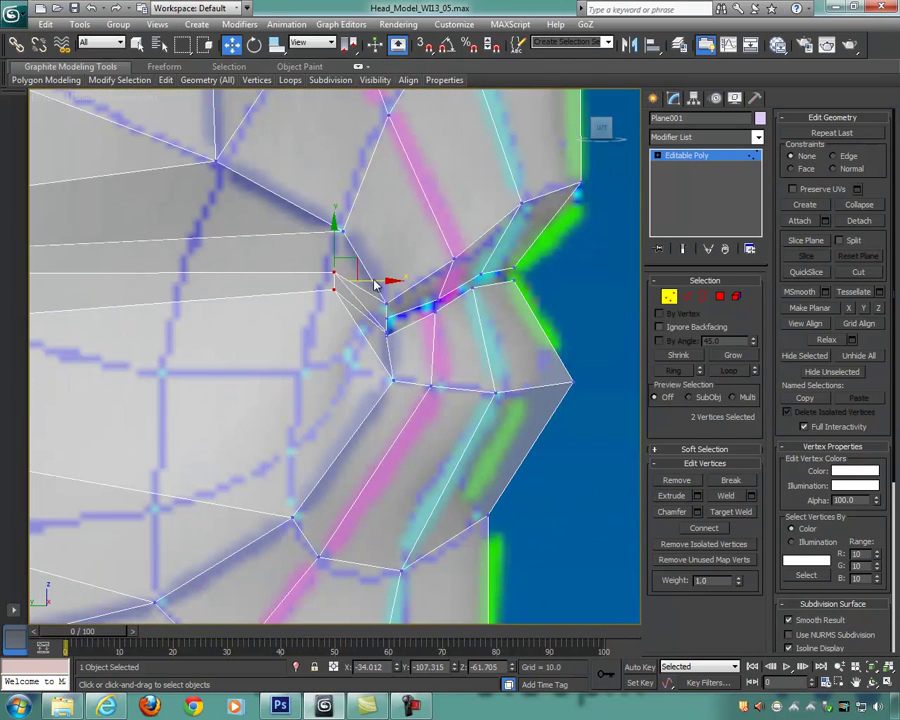
left_click_drag(337, 230, 340, 299)
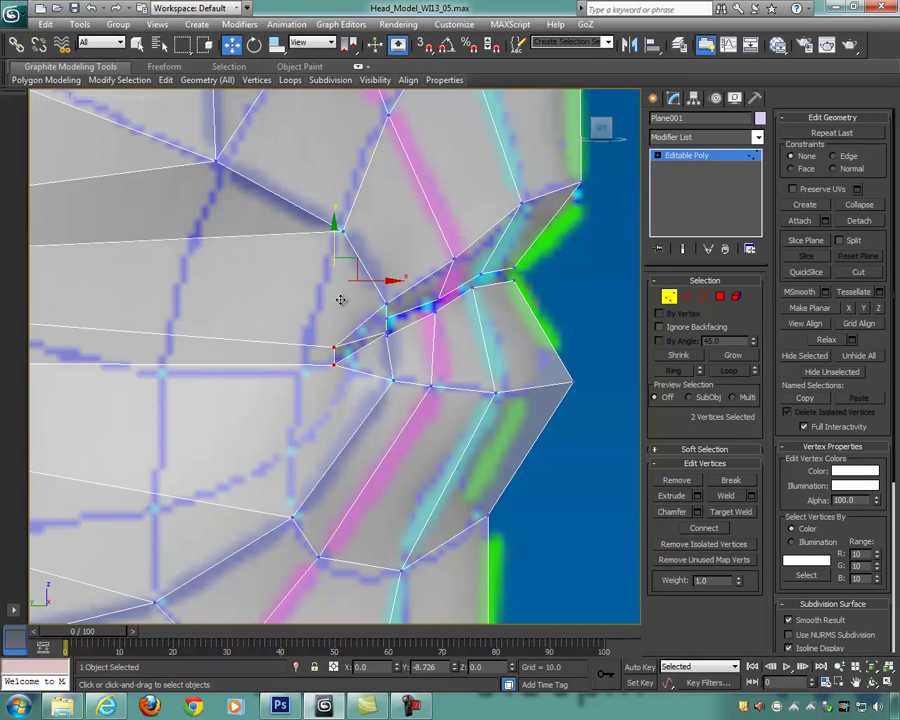
left_click_drag(380, 354, 396, 358)
scroll(396, 358, "down", 2)
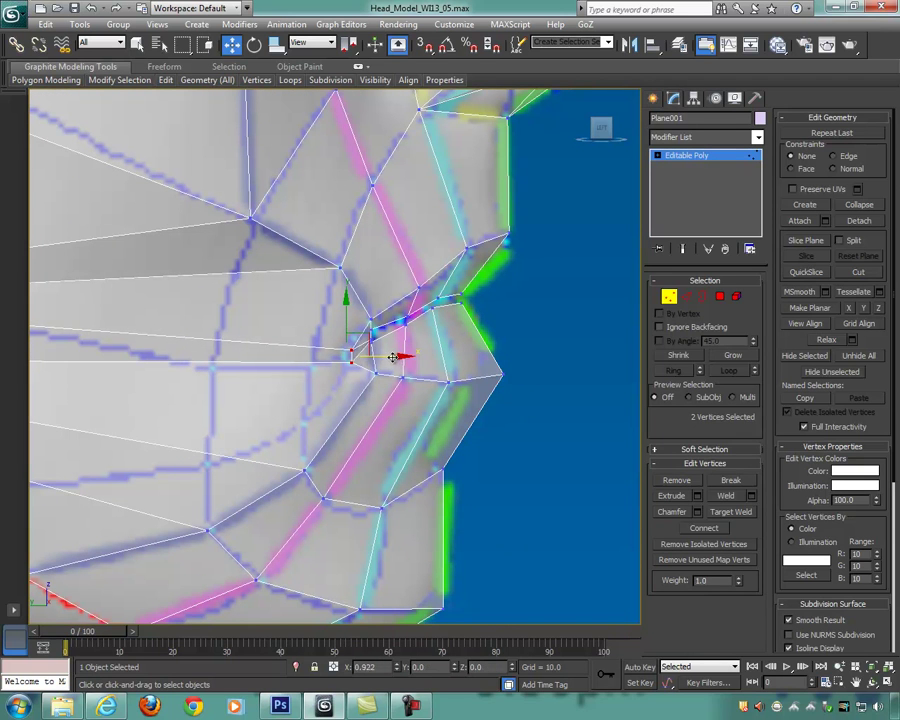
scroll(393, 356, "down", 3)
middle_click_drag(430, 345, 508, 358)
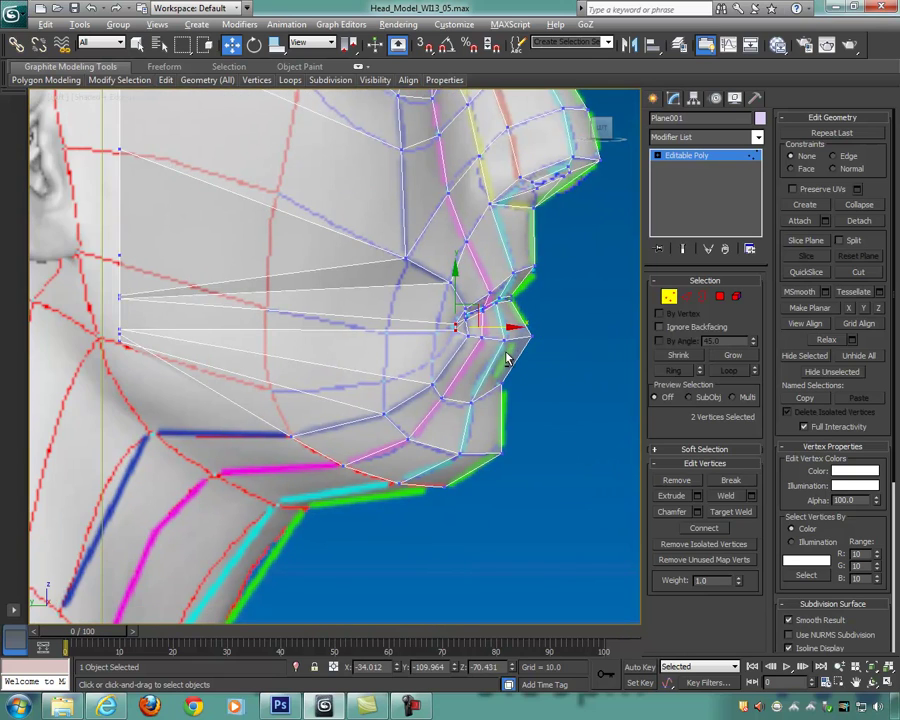
Step: Select the two leftover vertices of the loop just outside the mouth corner and move them forward about 103 units in the perspective view
key("alt+w")
middle_click_drag(538, 465, 504, 455, "alt")
key("alt+w")
middle_click_drag(399, 445, 382, 440, "alt")
left_click_drag(300, 400, 352, 458)
middle_click_drag(352, 458, 455, 462, "alt")
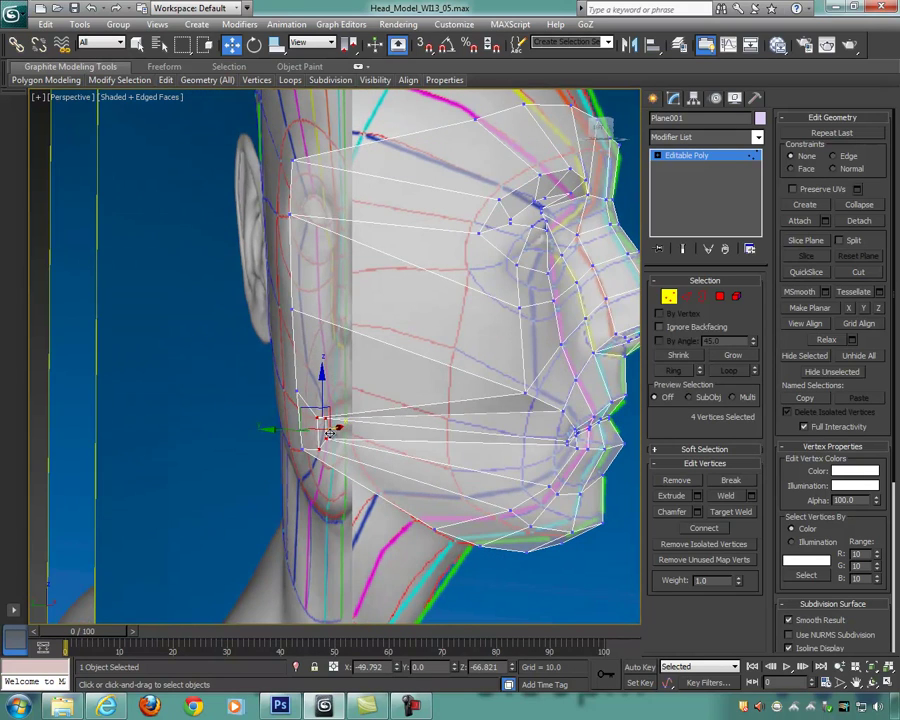
left_click_drag(293, 431, 327, 430)
middle_click_drag(450, 435, 372, 462, "alt")
mouse_move(342, 421)
middle_mouse_down("alt")
mouse_move(432, 438)
mouse_move(352, 437)
middle_mouse_up("alt")
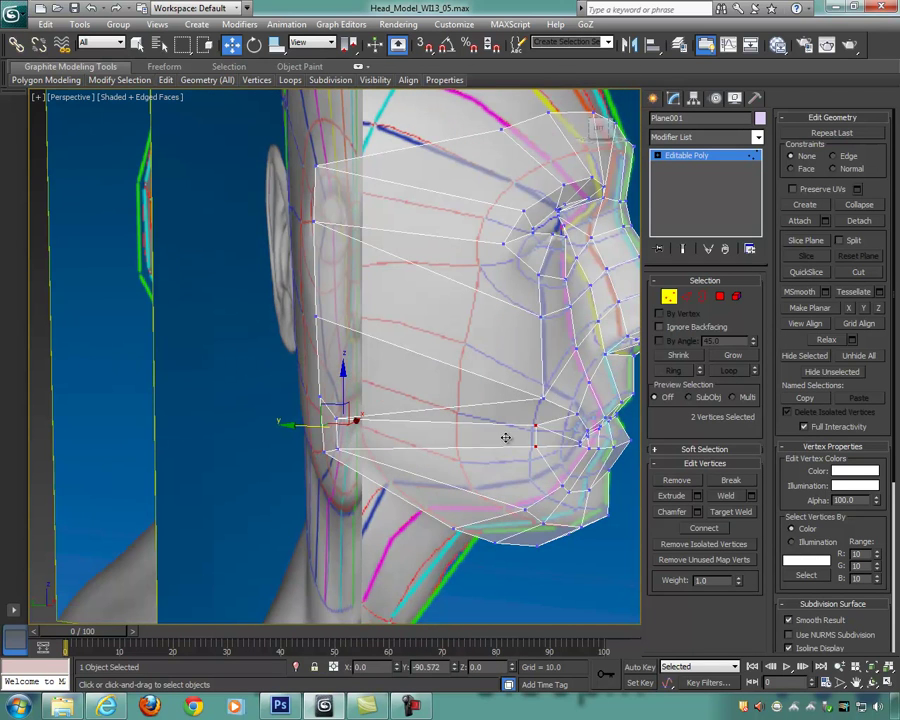
Step: Move the lower and upper vertices of that loop individually down onto their blue line junctions behind the mouth in the side view
key("alt+w")
key("alt+w")
scroll(297, 464, "up", 4)
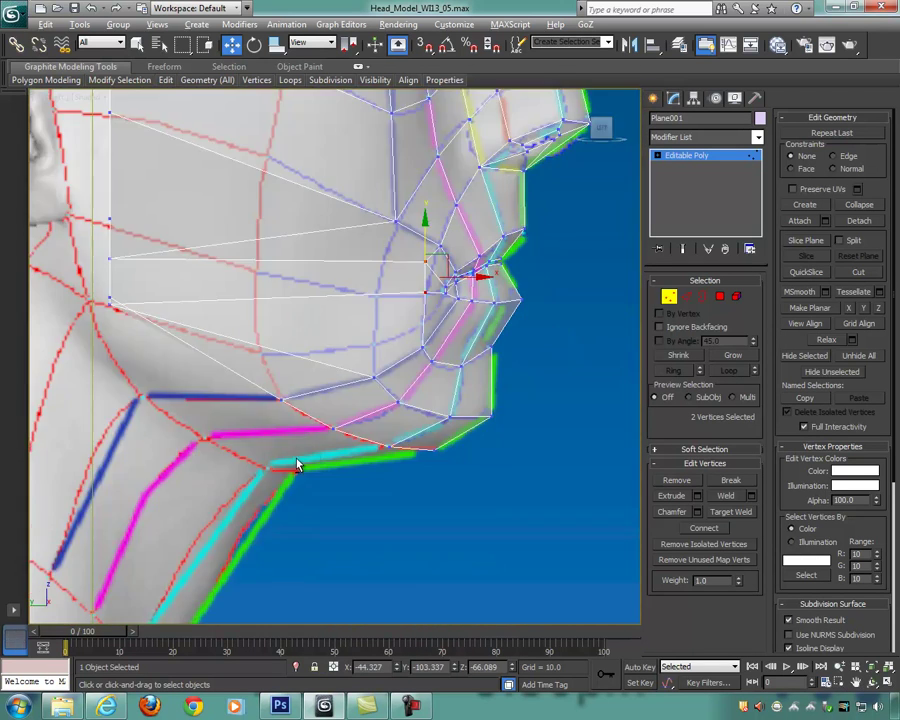
scroll(352, 280, "up", 6)
left_click(353, 287)
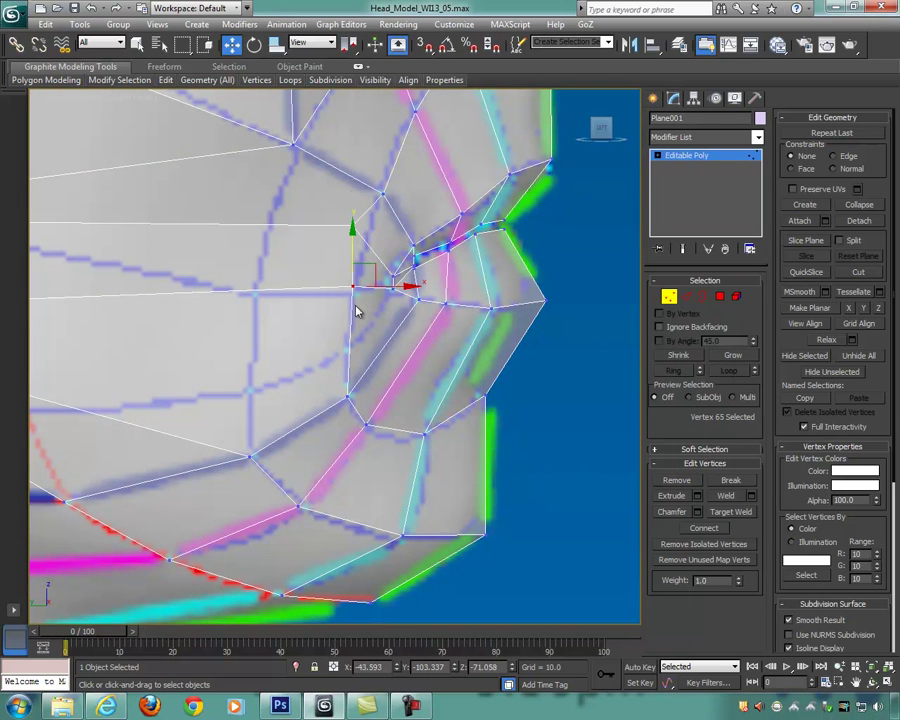
left_click_drag(363, 264, 359, 326)
left_click(354, 226)
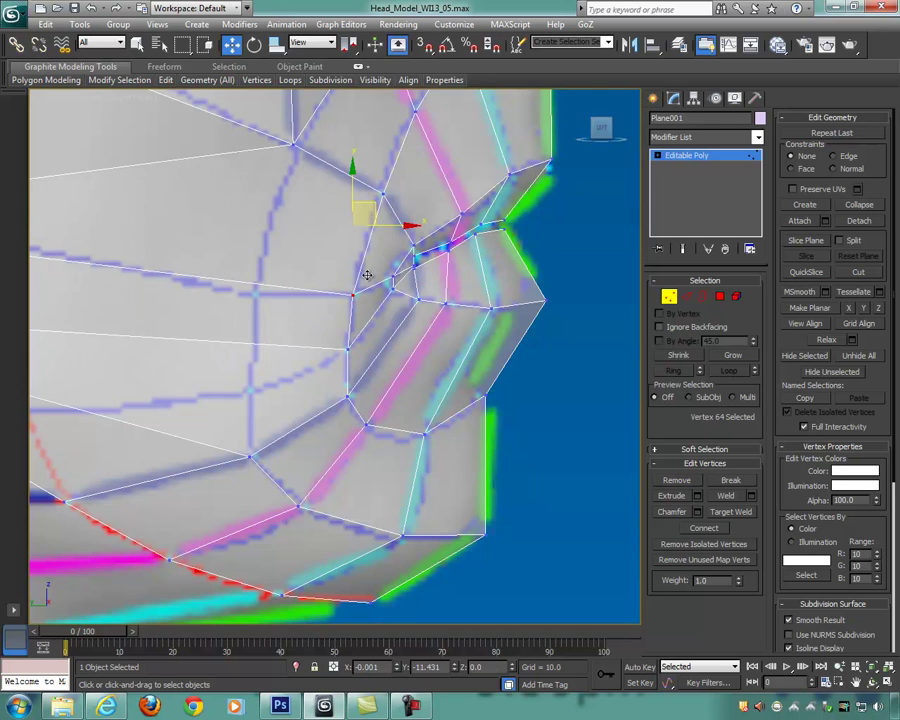
scroll(500, 296, "down", 2)
scroll(452, 305, "down", 2)
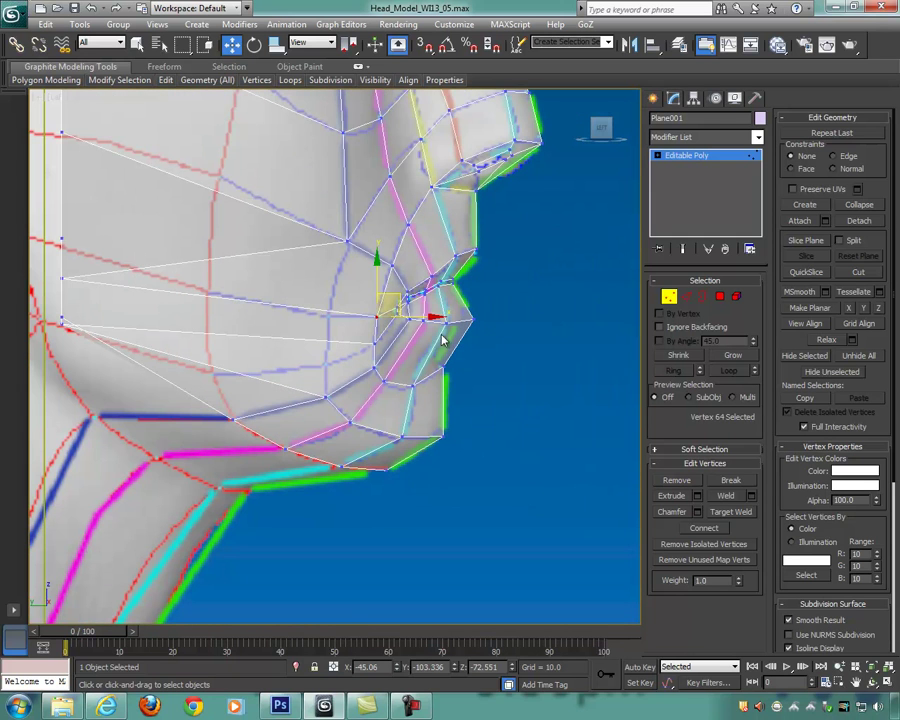
key("alt+w")
right_click(478, 442)
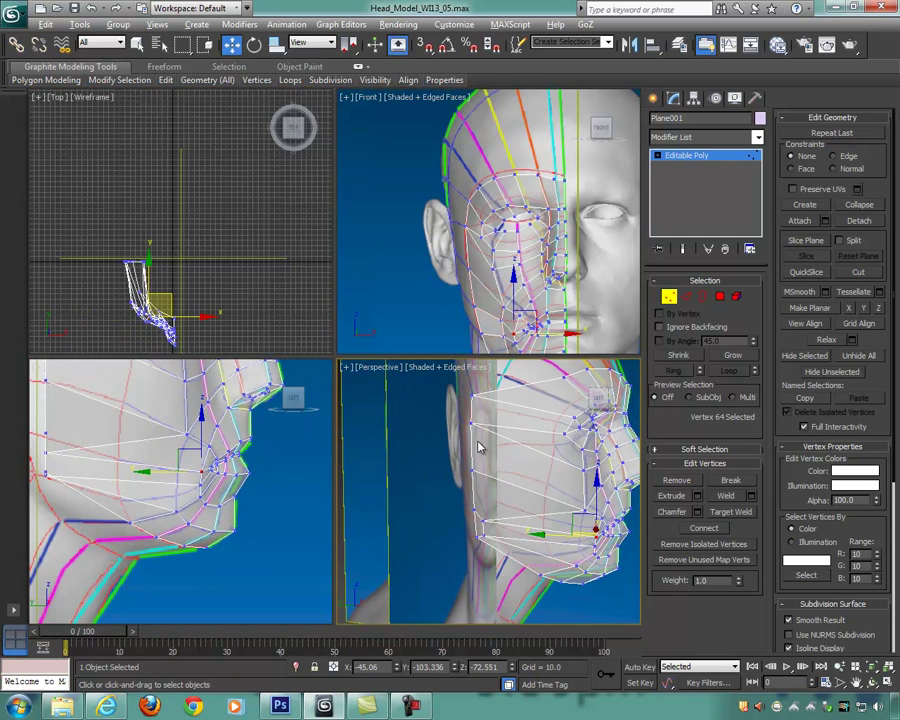
key("alt+w")
key("z")
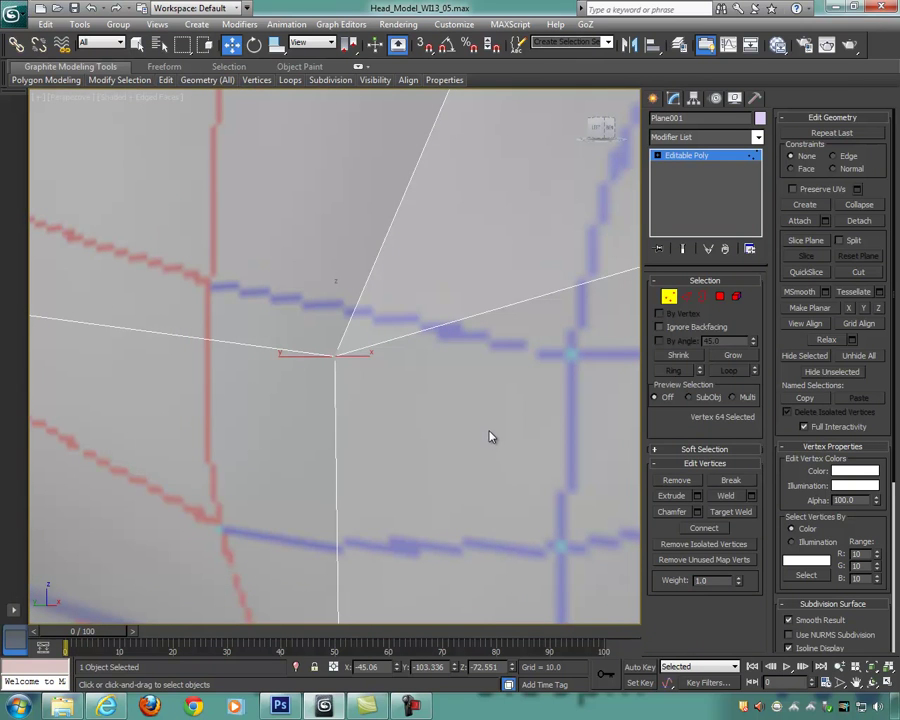
scroll(458, 410, "down", 8)
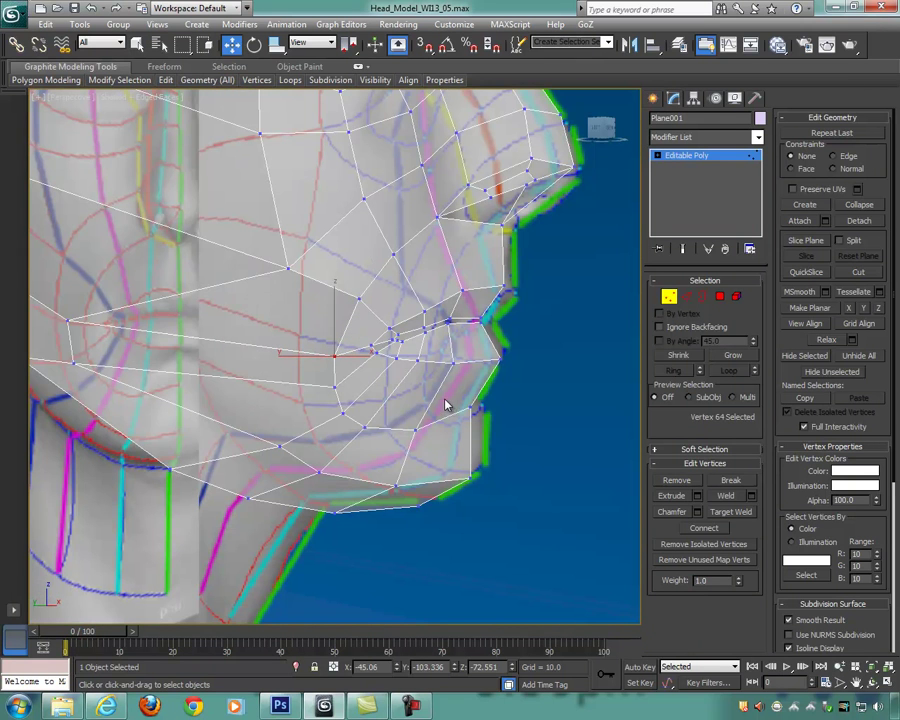
key("l")
middle_click_drag(445, 399, 409, 360)
scroll(409, 360, "up", 5)
middle_click_drag(503, 415, 289, 300)
scroll(418, 361, "down", 2)
key("alt+w")
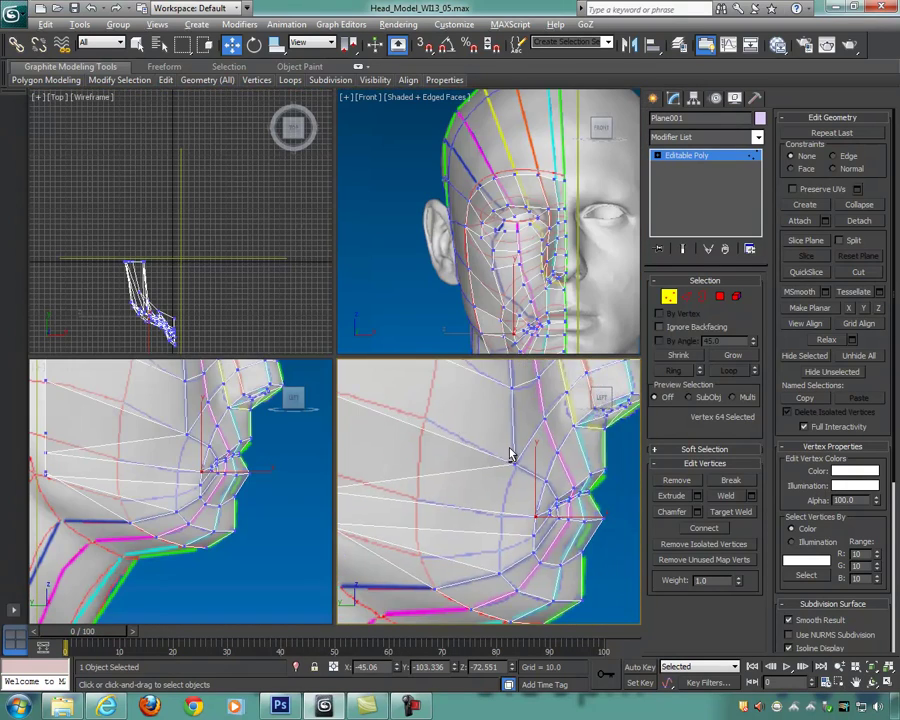
scroll(500, 458, "up", 4)
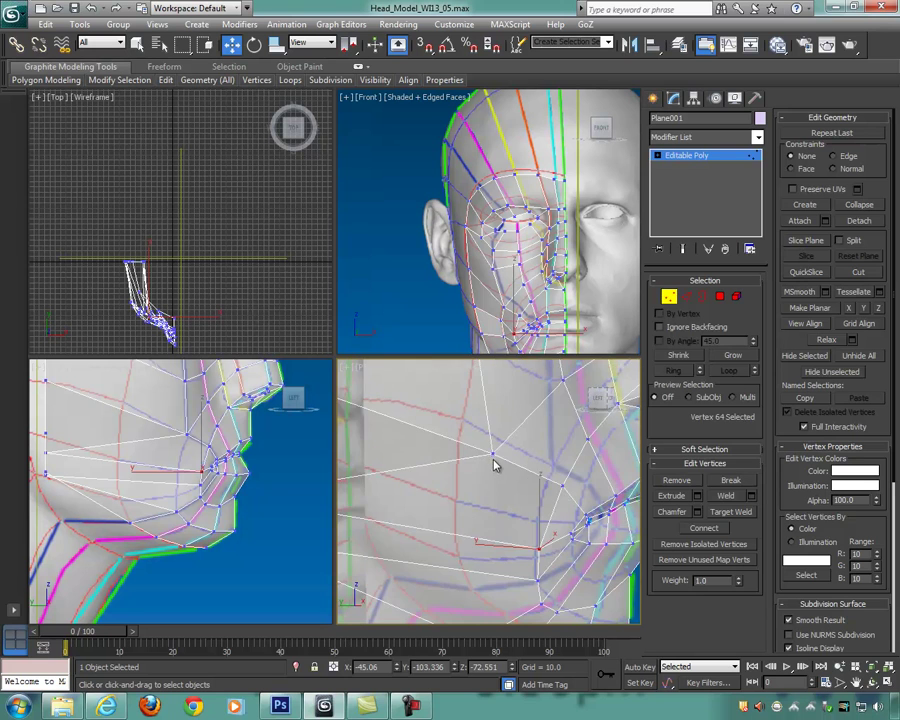
scroll(493, 464, "down", 5)
Step: Select the next two leftover vertices of the outer mouth loop in the perspective view and move them forward about 88 units
left_click_drag(416, 517, 420, 522)
middle_click_drag(424, 523, 502, 491, "alt")
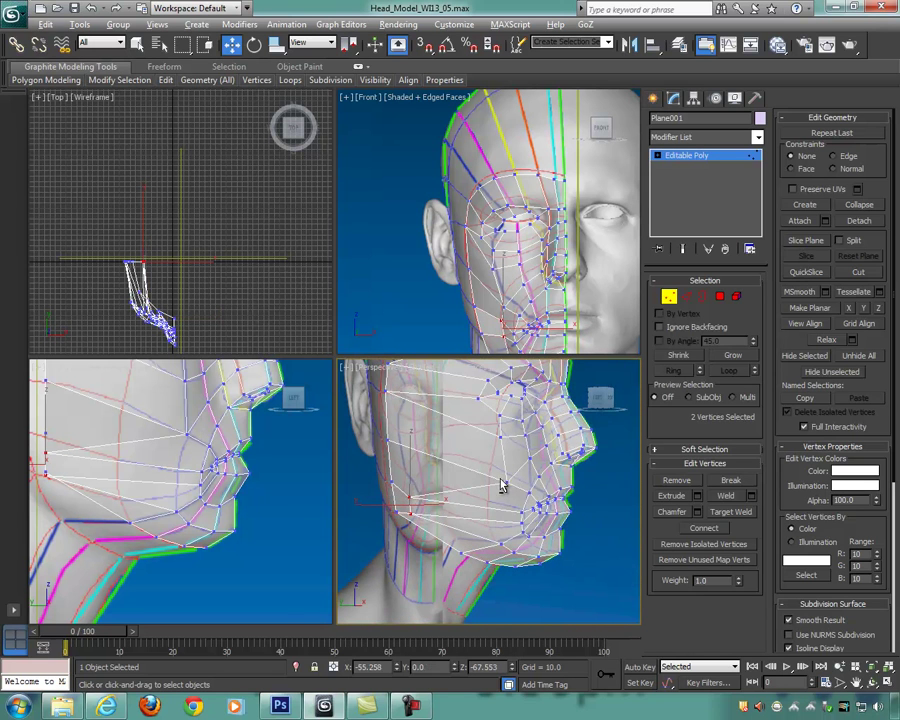
key("alt+w")
middle_click_drag(455, 467, 432, 462, "alt")
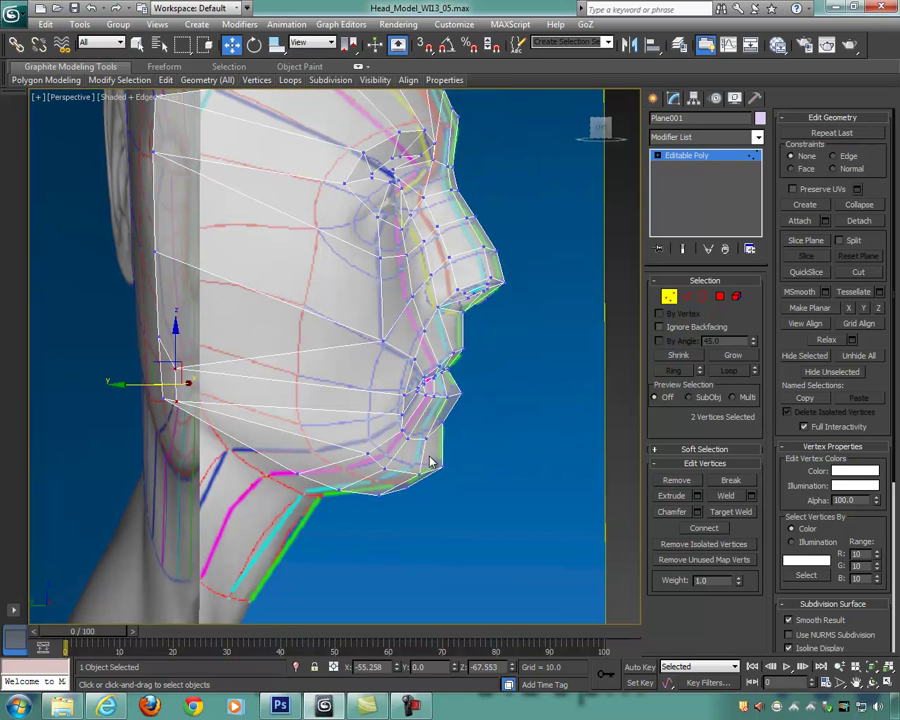
middle_click_drag(120, 383, 312, 396, "alt")
Step: Move these two outer-loop vertices individually down onto the blue line junctions of the lower cheek in the side view
key("alt+w")
scroll(285, 413, "up", 3)
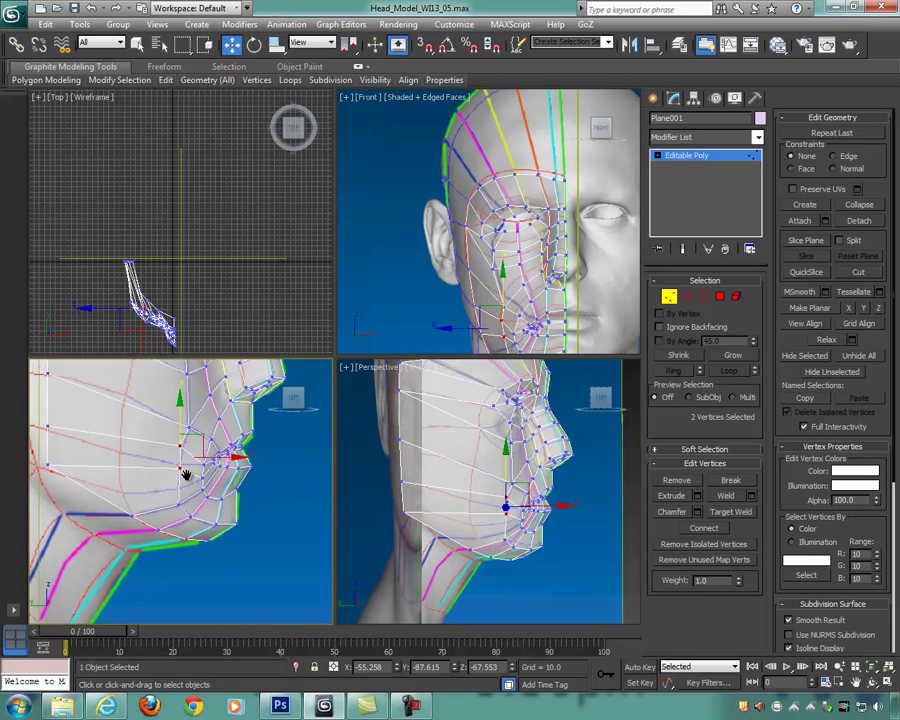
key("alt+w")
scroll(205, 468, "up", 5)
scroll(350, 241, "down", 2)
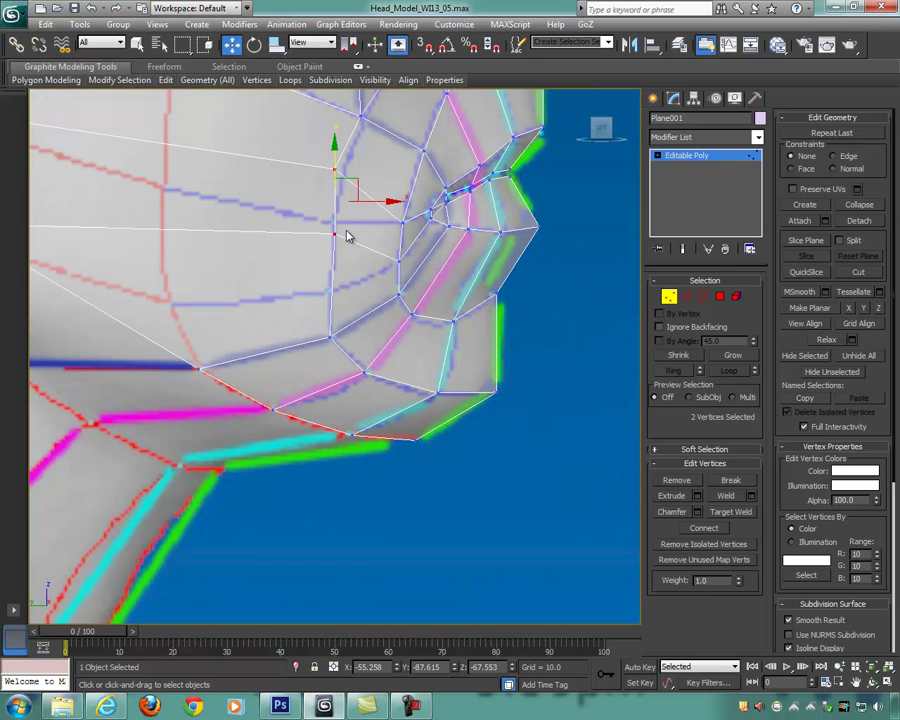
left_click_drag(339, 258, 339, 258)
left_click(344, 170)
left_click_drag(348, 148, 341, 272)
scroll(341, 272, "down", 5)
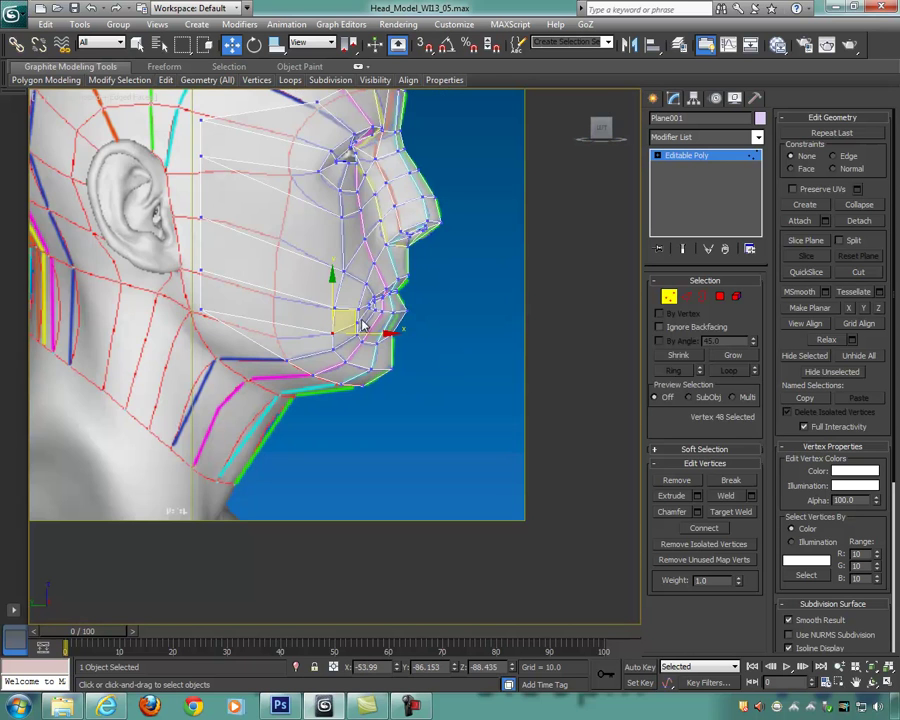
Step: Select the outermost column's five remaining vertices, turn off the see-through display, and move them forward about 55 units in the perspective view
key("alt+w")
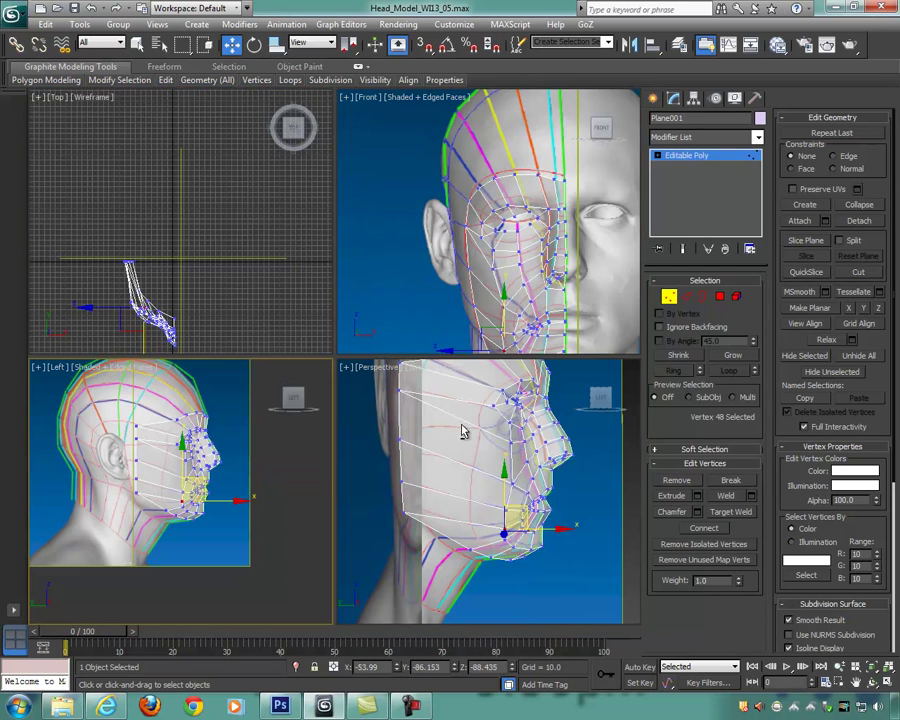
middle_click_drag(492, 482, 476, 500, "alt")
key("alt+w")
middle_click_drag(408, 468, 228, 281, "alt")
left_click_drag(214, 428, 214, 428)
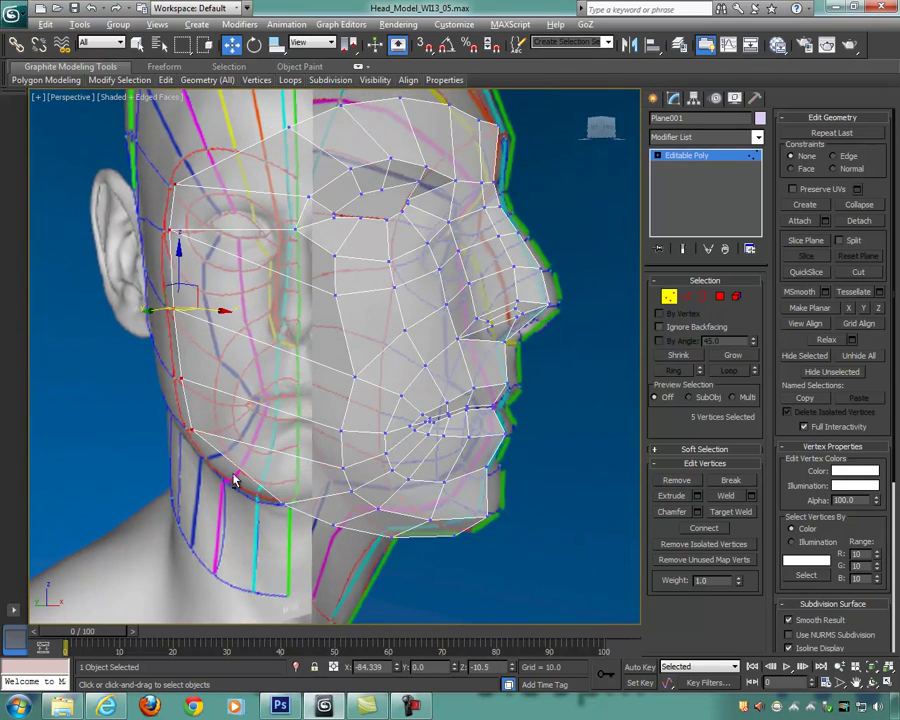
middle_click_drag(235, 476, 381, 483, "alt")
mouse_move(390, 400)
middle_mouse_down("alt")
mouse_move(366, 402)
mouse_move(378, 403)
middle_mouse_up("alt")
key("alt+x")
mouse_move(434, 416)
middle_mouse_down("alt")
mouse_move(418, 400)
mouse_move(458, 392)
mouse_move(464, 412)
mouse_move(253, 352)
middle_mouse_up("alt")
scroll(433, 403, "down", 3)
left_click_drag(205, 330, 256, 342)
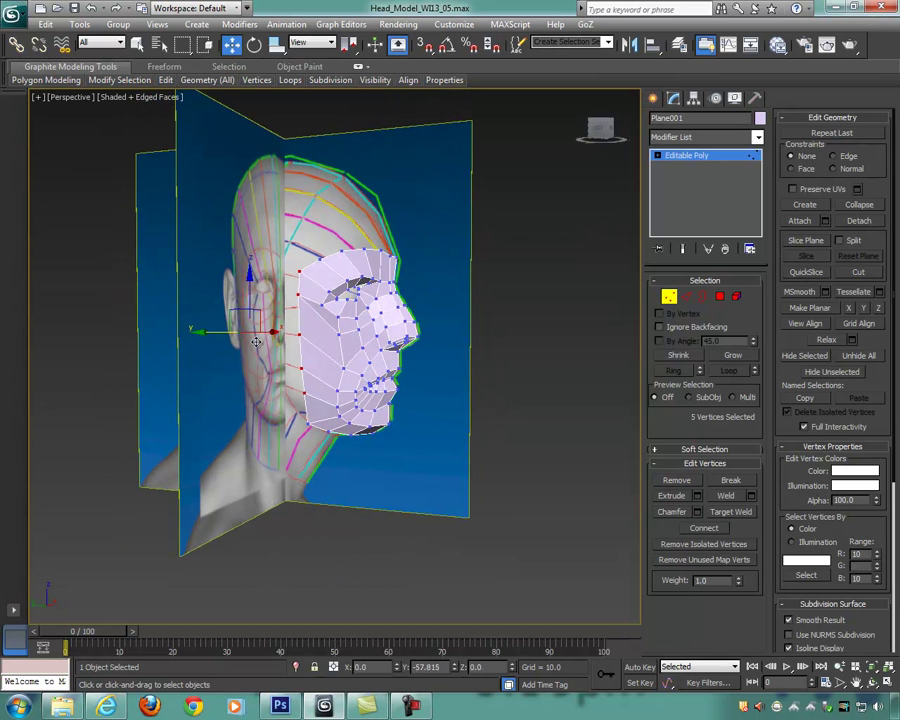
Step: Move the outermost column's top two vertices individually onto the red contour line behind the eye in the side view
key("alt+w")
middle_click(253, 490)
key("alt+w")
middle_click_drag(367, 468, 366, 494)
scroll(338, 356, "up", 8)
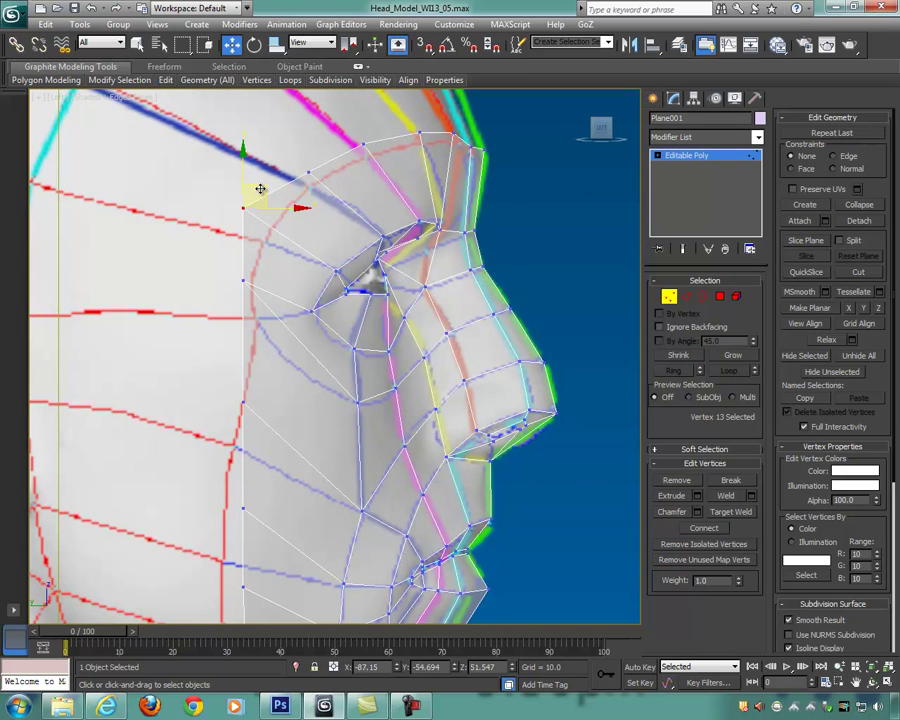
left_click_drag(260, 189, 279, 222)
left_click(244, 282)
middle_click_drag(275, 278, 276, 210)
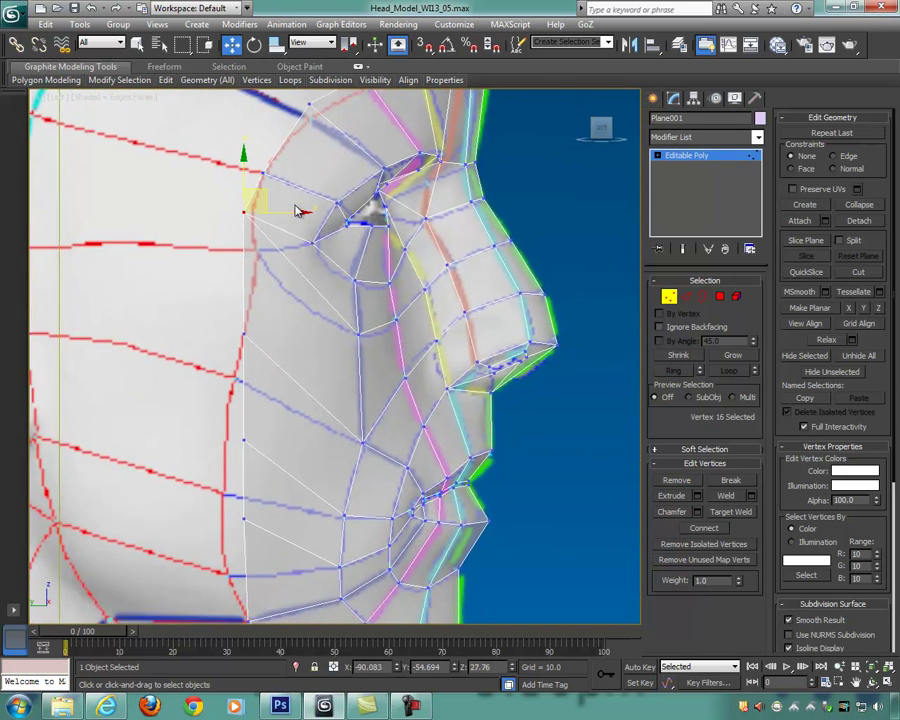
scroll(231, 229, "up", 2)
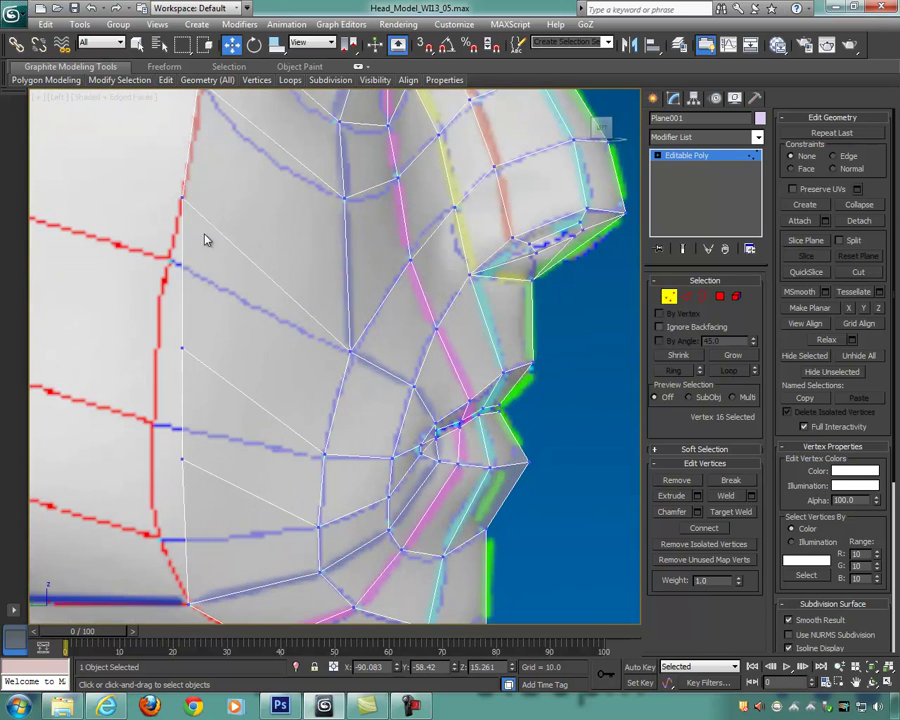
Step: Move the outermost column's three lower vertices onto the red contour junctions along the cheek down to the jaw, and clear the selection
left_click_drag(224, 233, 226, 235)
middle_click_drag(252, 246, 303, 230)
left_click_drag(253, 160, 241, 219)
middle_click_drag(299, 291, 315, 176)
left_click_drag(227, 194, 248, 392)
scroll(420, 370, "down", 4)
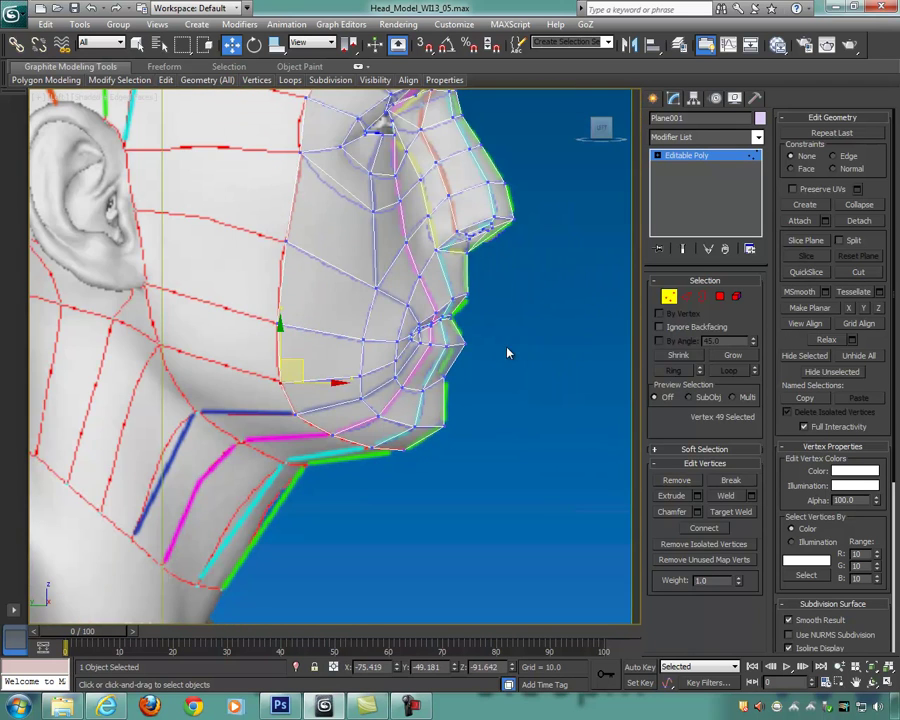
left_click(507, 350)
scroll(465, 274, "down", 2)
middle_click_drag(475, 291, 478, 311)
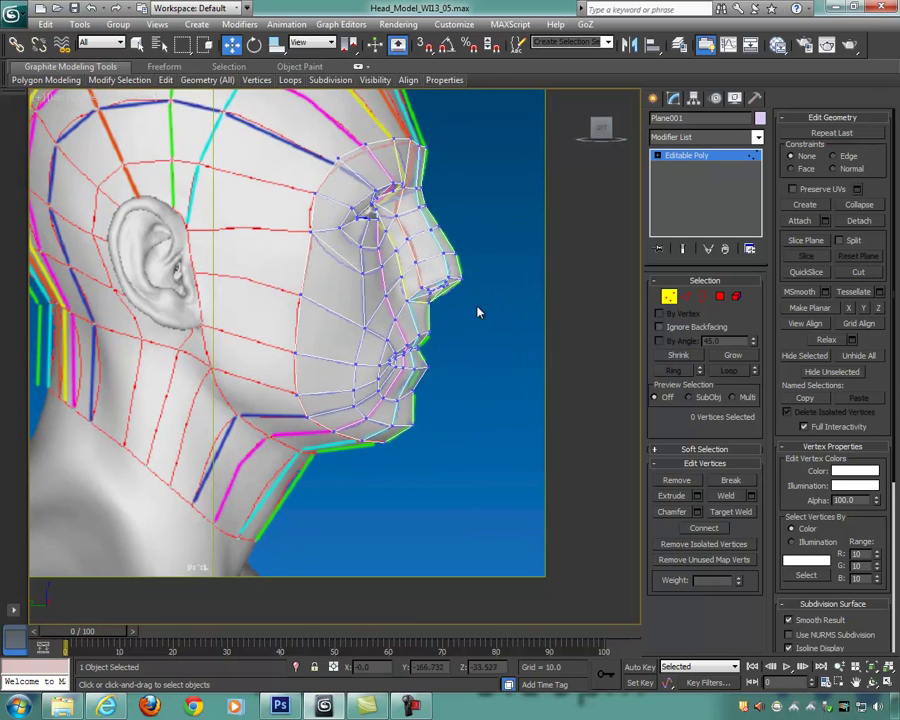
Step: Move a vertex of the upper eyelid edge slightly in depth to refine the eye opening in the perspective view
scroll(430, 268, "up", 2)
middle_click_drag(430, 268, 411, 353)
middle_click_drag(478, 368, 491, 380)
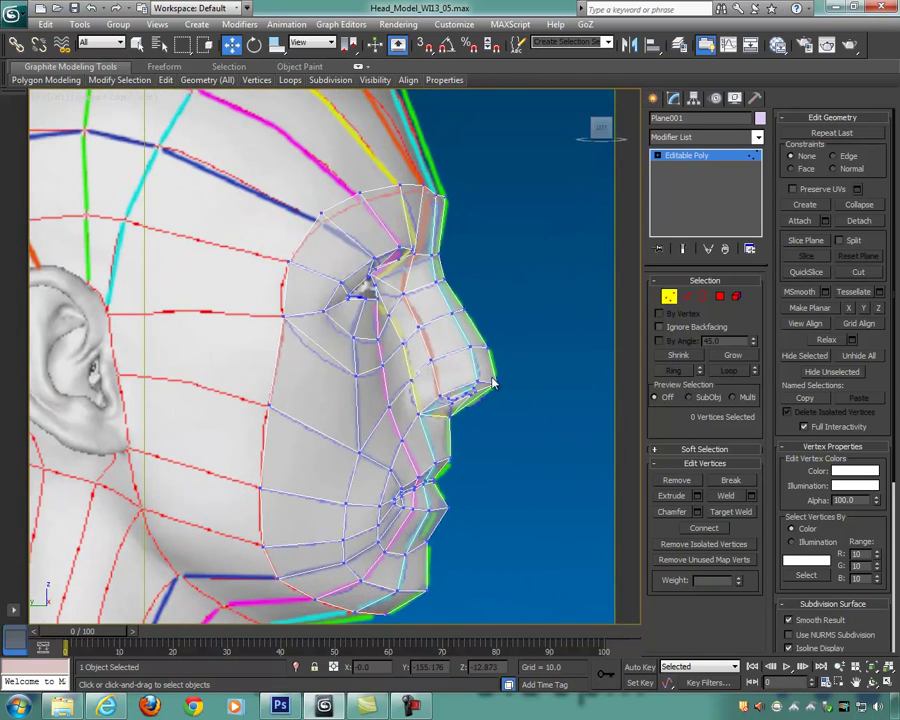
key("alt+w")
mouse_move(533, 497)
middle_mouse_down("alt")
mouse_move(467, 508)
mouse_move(514, 430)
mouse_move(465, 425)
mouse_move(524, 442)
mouse_move(484, 444)
mouse_move(458, 394)
mouse_move(432, 400)
mouse_move(388, 389)
mouse_move(420, 380)
mouse_move(404, 373)
middle_mouse_up("alt")
key("alt+w")
scroll(386, 388, "up", 3)
scroll(396, 340, "up", 3)
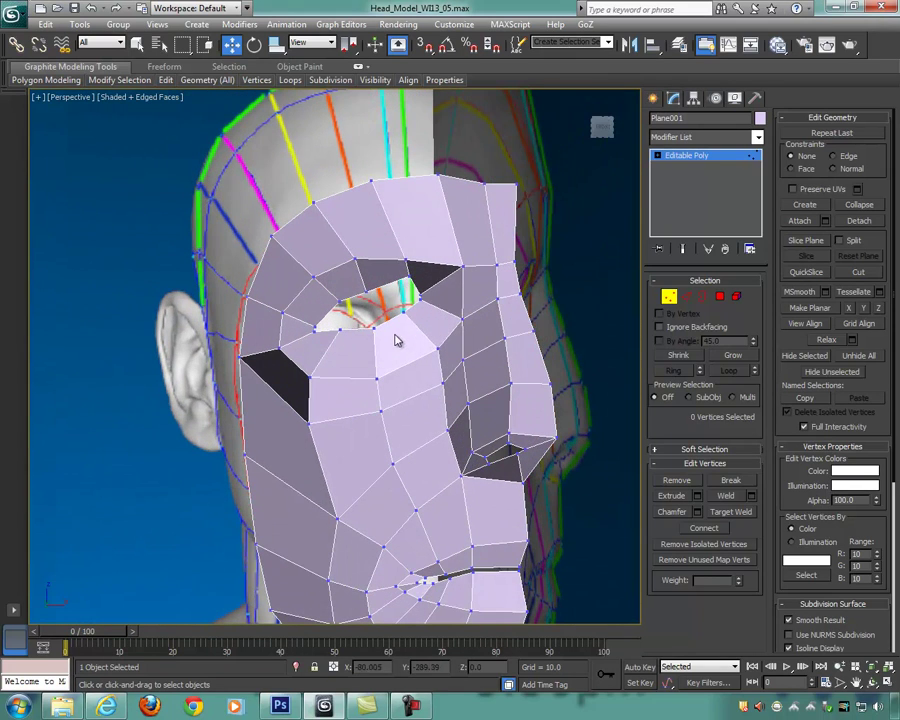
left_click(408, 275)
middle_click_drag(411, 234, 476, 267, "alt")
left_click(360, 287)
middle_click_drag(362, 290, 488, 320, "alt")
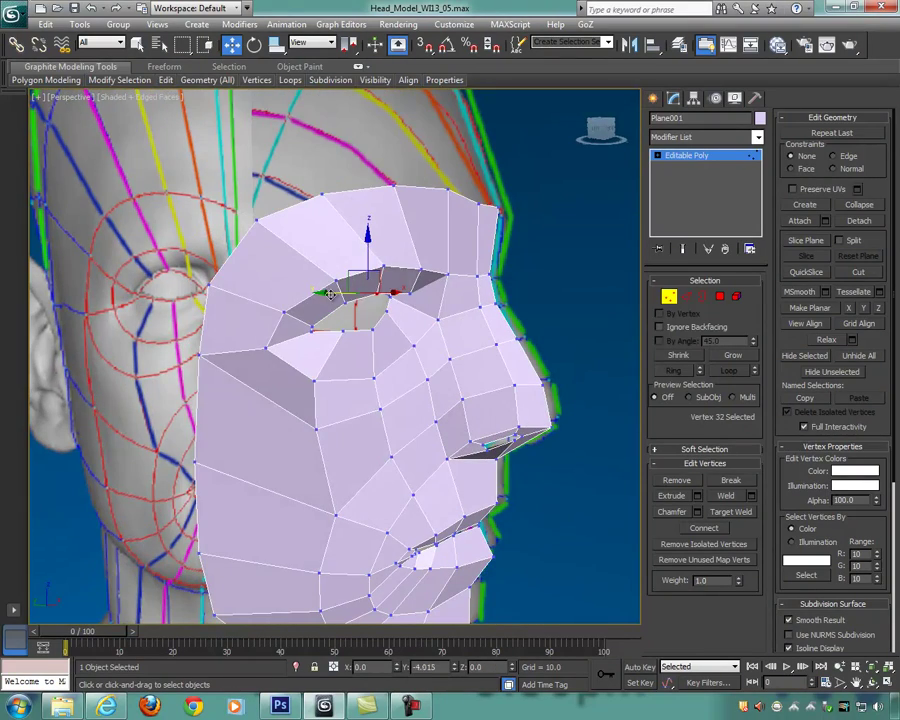
middle_click_drag(338, 293, 437, 345, "alt")
Step: Select three vertices on the inner side of the eye opening and move them vertically into better alignment
left_click(437, 345, "ctrl")
middle_click_drag(320, 312, 436, 341, "alt")
left_click_drag(404, 314, 402, 304)
middle_click_drag(456, 333, 488, 326, "alt")
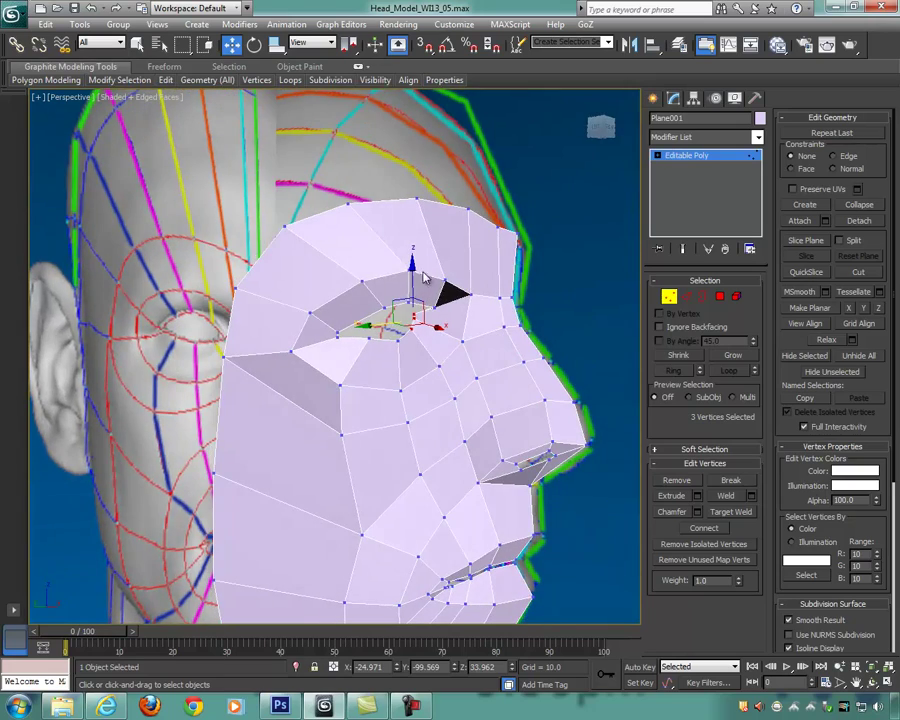
middle_click_drag(413, 277, 474, 326, "alt")
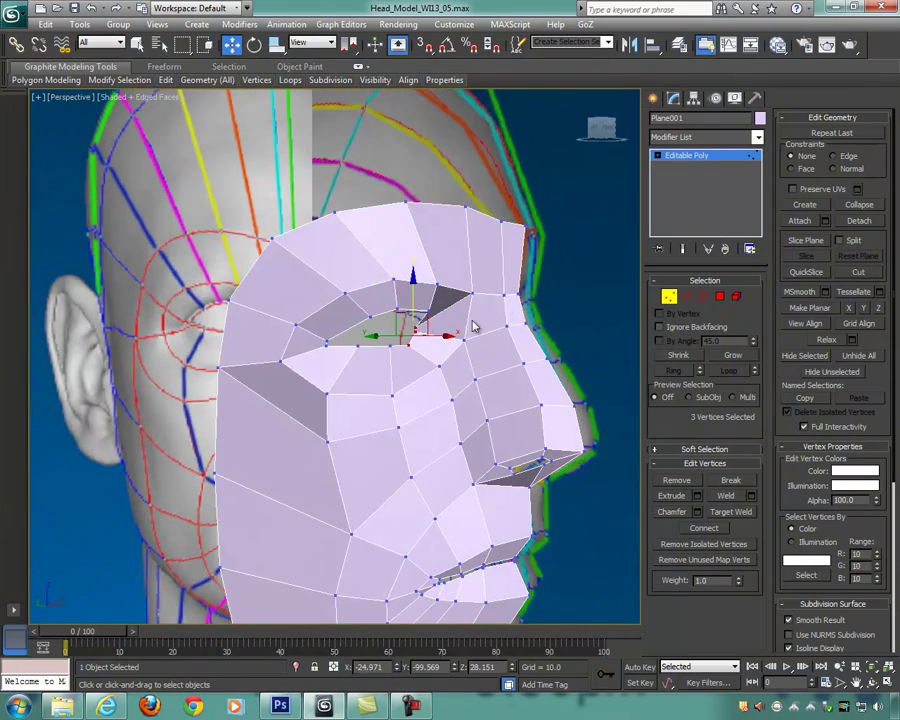
middle_click_drag(552, 333, 529, 324, "alt")
Step: Select the two vertices at the inner corner of the eye and adjust their depth in the perspective view
left_click(592, 292)
left_click_drag(429, 334, 418, 317)
middle_click_drag(418, 317, 462, 344, "alt")
left_click_drag(389, 328, 375, 330)
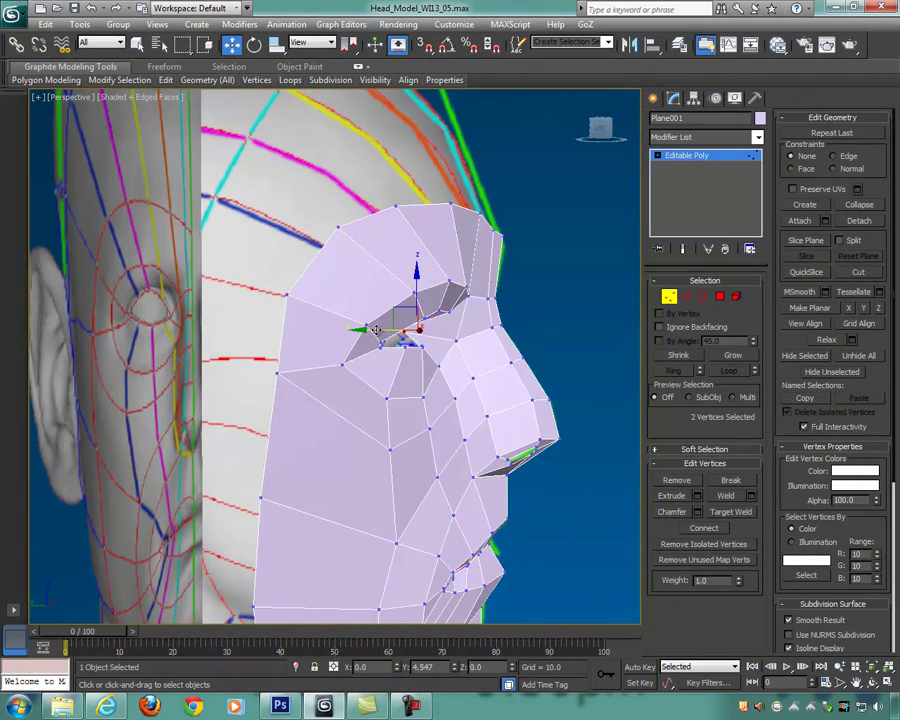
middle_click_drag(373, 330, 424, 342, "alt")
left_click_drag(359, 326, 369, 328)
middle_click_drag(368, 328, 492, 382, "alt")
Step: Leave vertex editing and hide everything except the face mesh
scroll(453, 343, "down", 6)
left_click(668, 297)
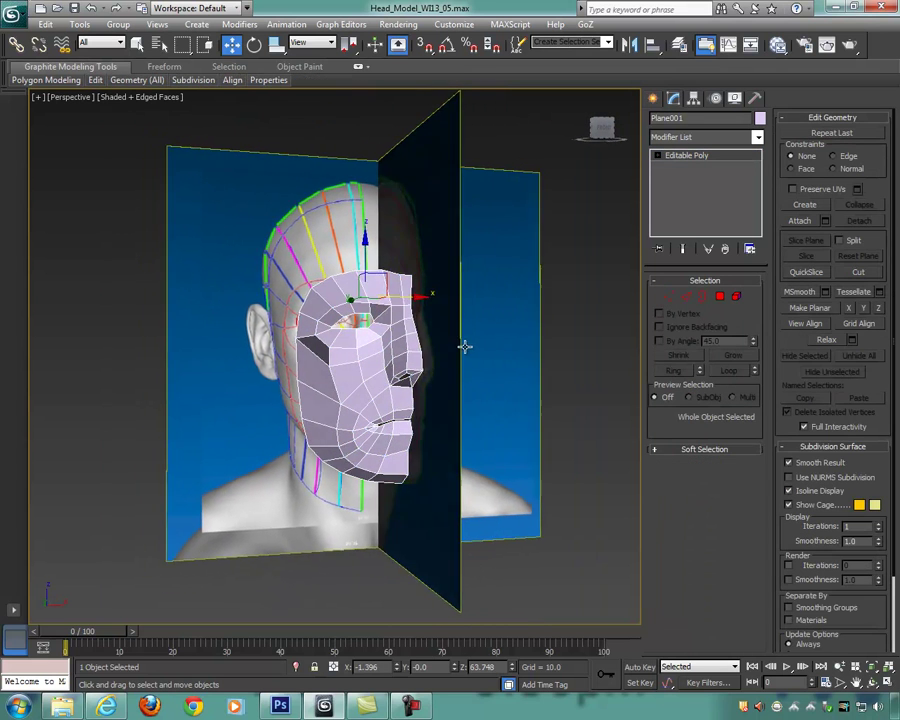
right_click(376, 355)
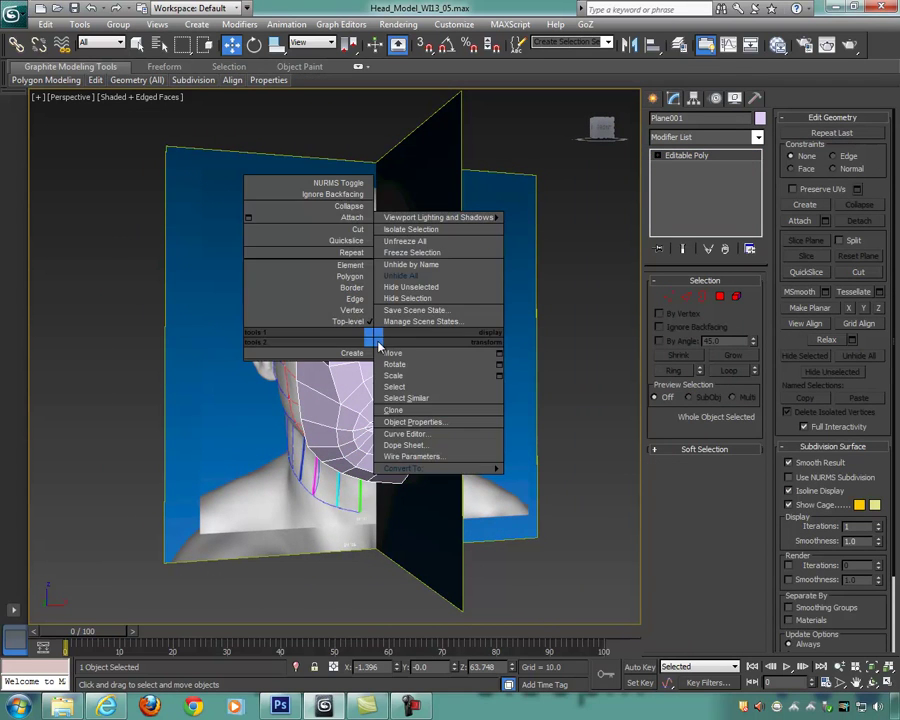
left_click(424, 290)
middle_click_drag(467, 373, 460, 343, "alt")
scroll(463, 374, "up", 3)
scroll(457, 347, "up", 3)
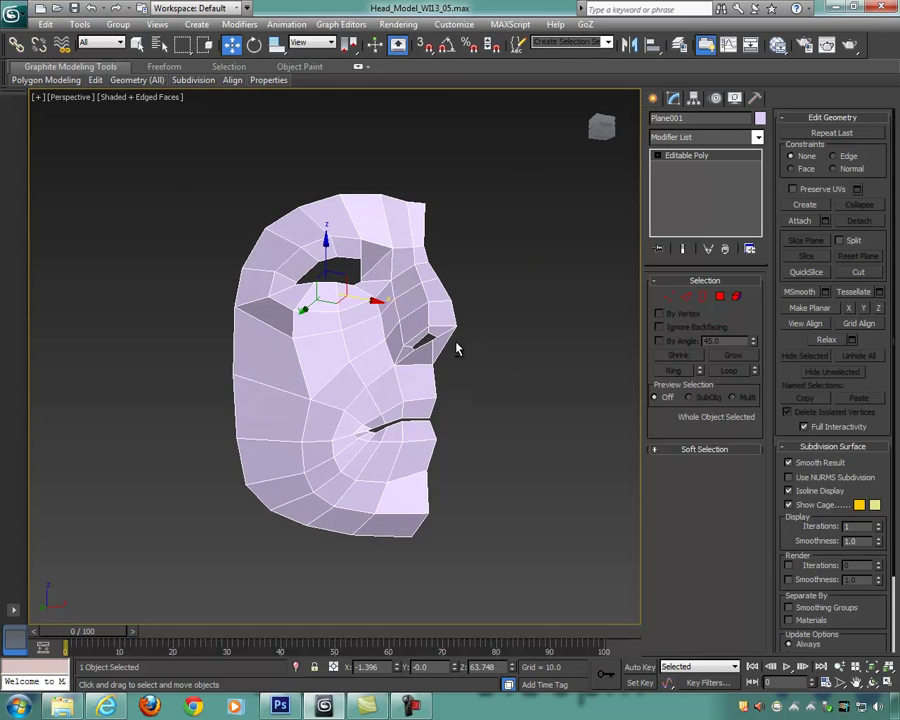
Step: Move the nostril opening's lower vertex nearest the nose tip back toward the upper lip and closer to the face's centreline
left_click(669, 296)
middle_click_drag(520, 300, 424, 306, "alt")
scroll(410, 340, "up", 2)
scroll(484, 343, "up", 3)
middle_click_drag(484, 343, 392, 357, "alt")
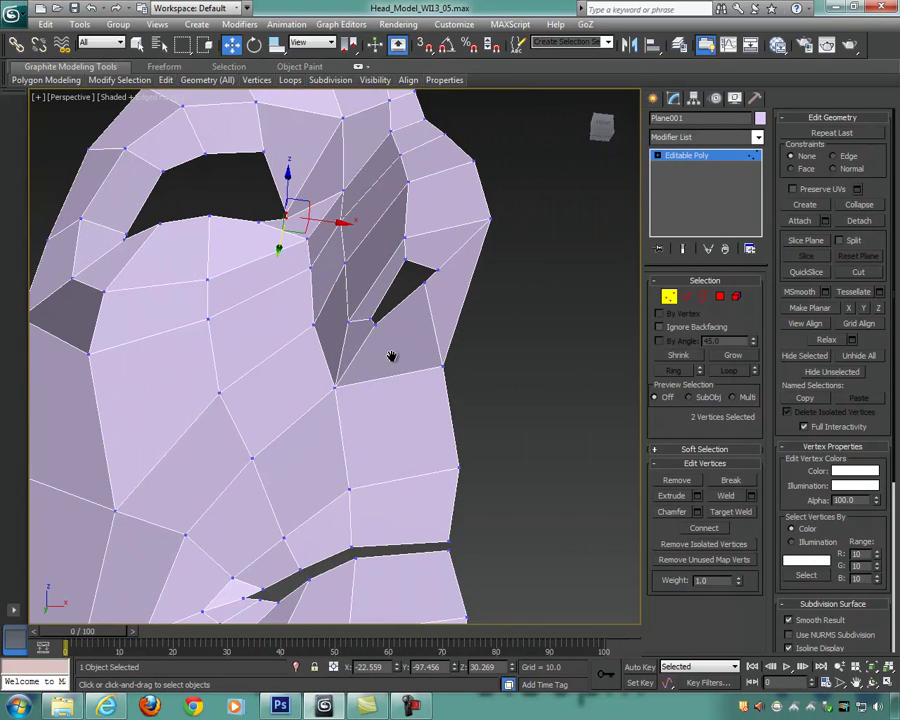
left_click(405, 262)
middle_click_drag(405, 262, 466, 269, "alt")
left_click(425, 282)
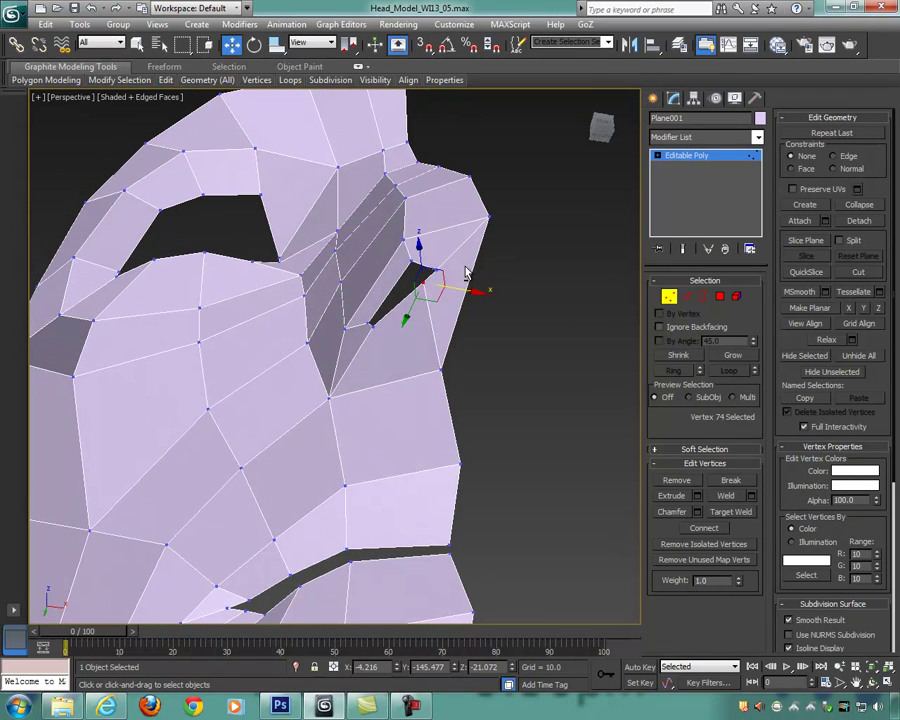
left_click_drag(411, 305, 403, 326)
middle_click_drag(438, 312, 446, 322, "alt")
left_click_drag(409, 325, 406, 348)
left_click_drag(465, 328, 481, 327)
Step: Lower the nostril's bottom edge and move its outer bottom vertex sideways and down to widen the nostril opening
middle_click_drag(480, 323, 563, 336, "alt")
left_click_drag(423, 272, 426, 297)
middle_click_drag(426, 297, 447, 358, "alt")
scroll(453, 345, "up", 5)
left_click_drag(395, 338, 367, 338)
middle_click_drag(468, 328, 408, 304, "alt")
left_click_drag(397, 284, 397, 290)
middle_click_drag(441, 306, 397, 290, "alt")
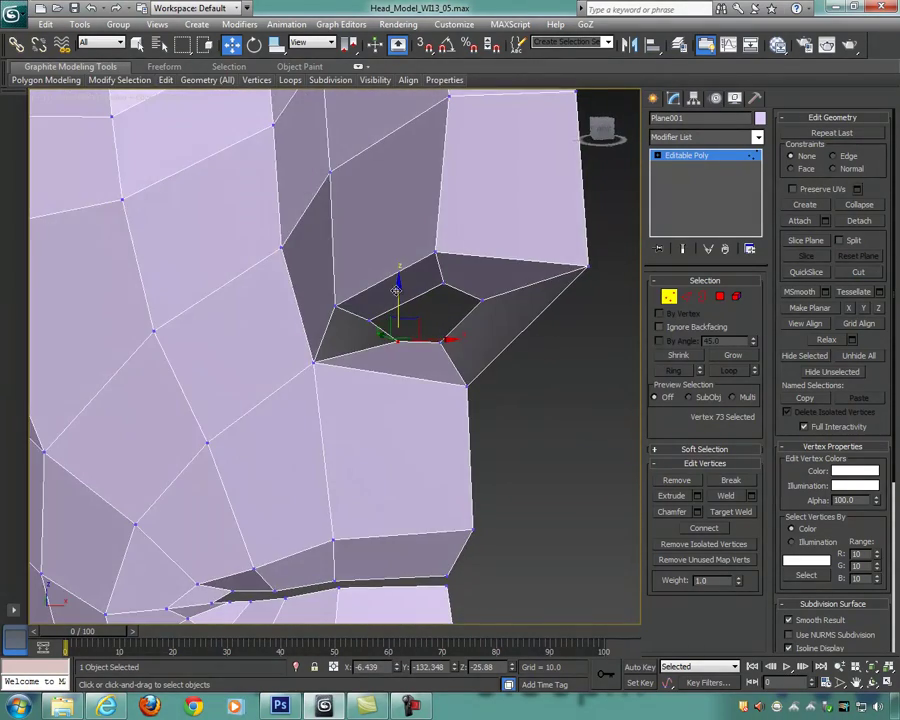
left_click_drag(398, 283, 398, 288)
Step: Lower the nostril's inner bottom vertex slightly, leave vertex editing, and check the nose from several angles
middle_click_drag(420, 294, 480, 266, "alt")
left_click(434, 345)
middle_click_drag(438, 344, 467, 318, "alt")
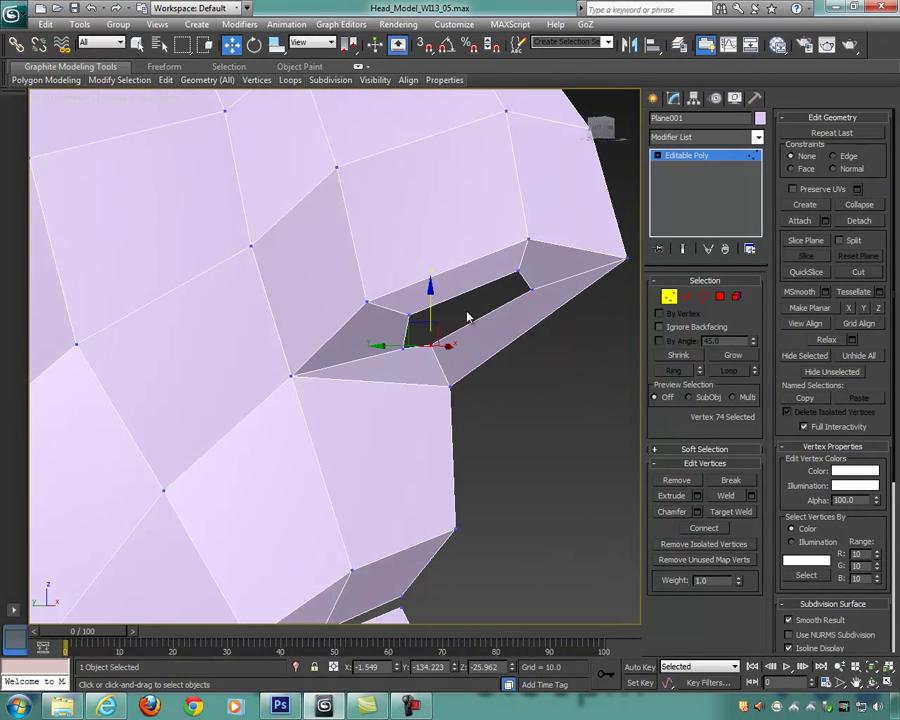
left_click_drag(430, 288, 428, 293)
middle_click_drag(428, 293, 563, 279, "alt")
scroll(495, 293, "down", 6)
left_click(669, 297)
middle_click_drag(669, 297, 577, 305, "alt")
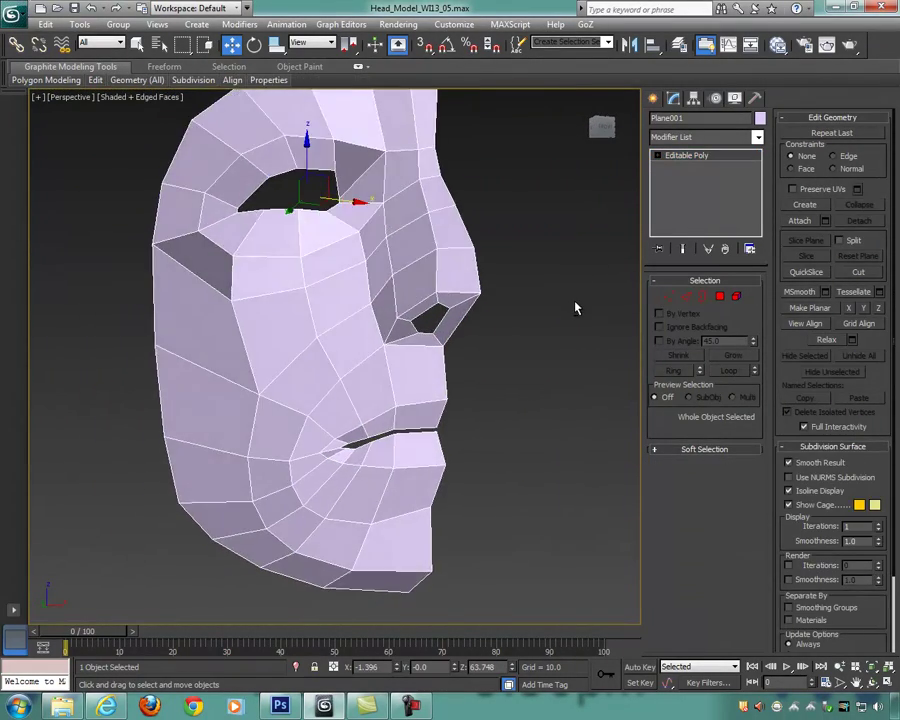
scroll(521, 308, "down", 5)
scroll(517, 311, "up", 4)
middle_click_drag(517, 311, 573, 336, "alt")
Step: Save the scene as an incremented copy named Head_Model_WI13_06.max
left_click(12, 12)
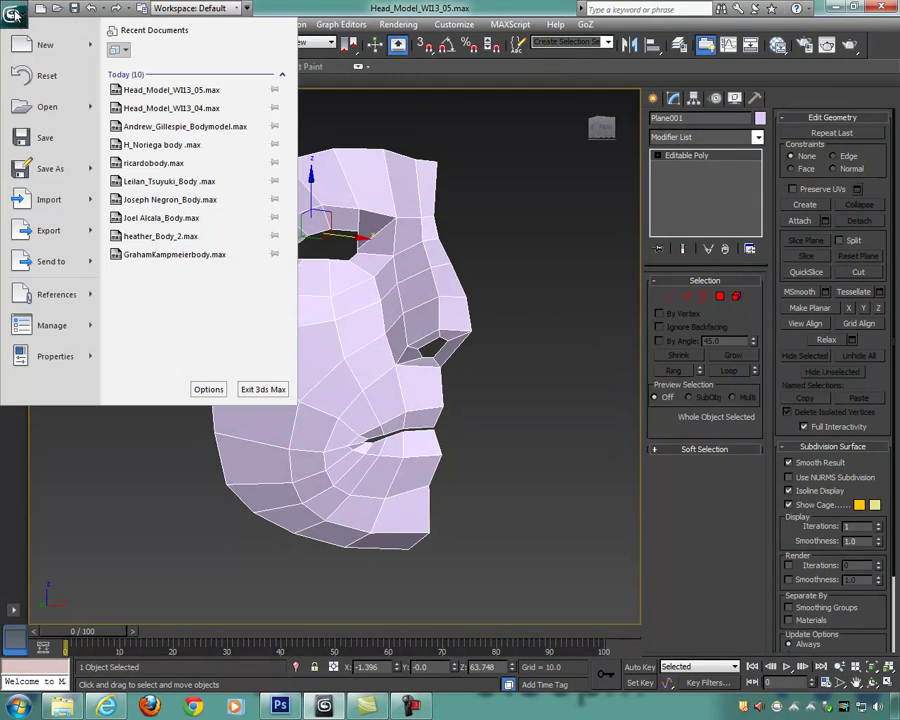
left_click(64, 168)
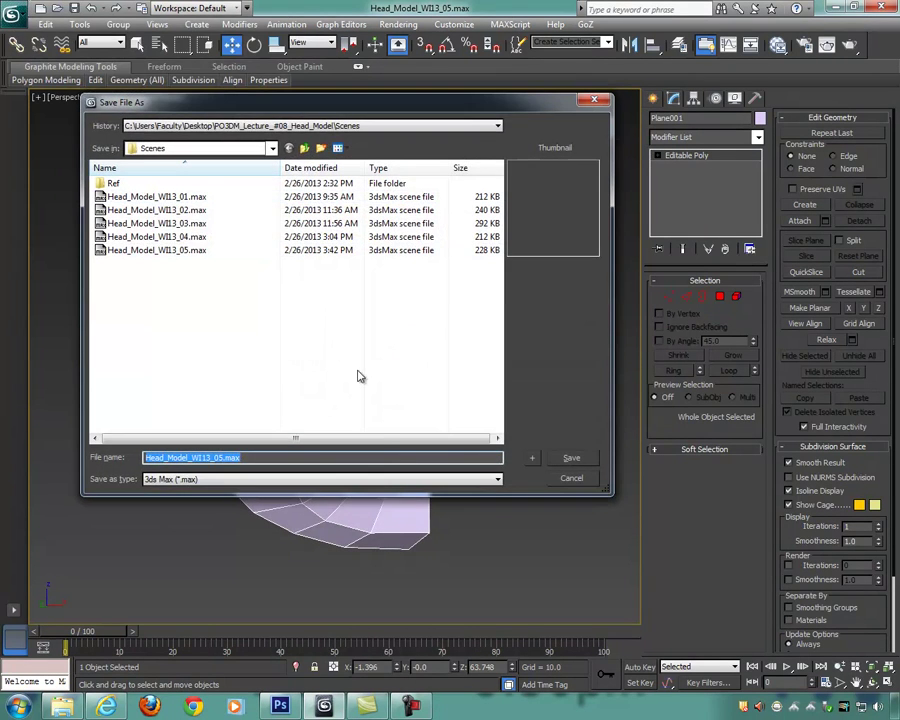
left_click(532, 457)
middle_click_drag(562, 428, 728, 571, "alt")
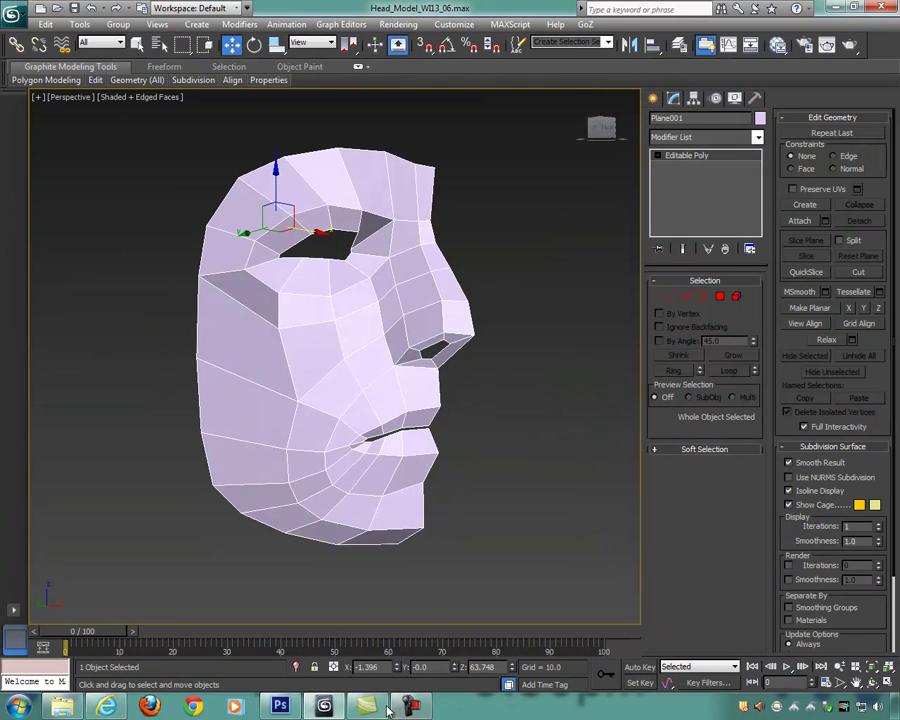
left_click(409, 706)
left_click(788, 637)
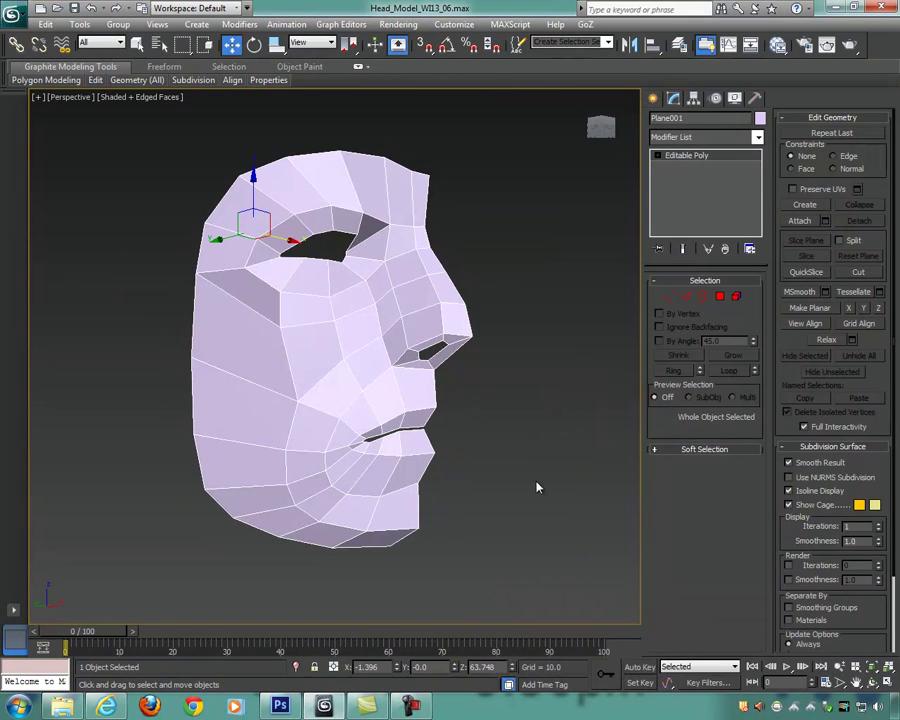
middle_click_drag(543, 418, 442, 148, "alt")
middle_click_drag(312, 190, 414, 273, "alt")
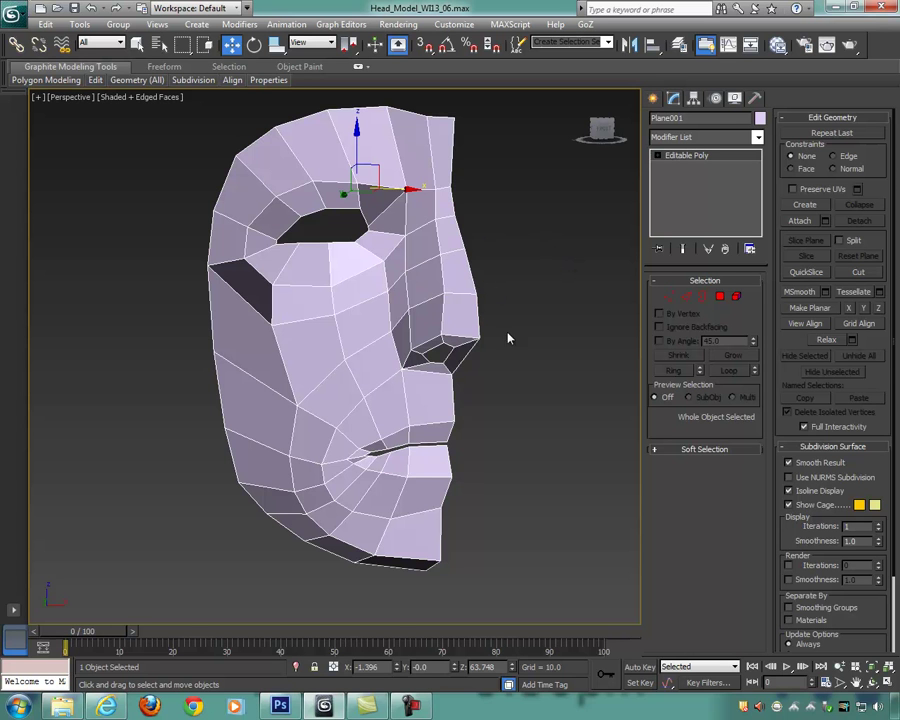
middle_click_drag(483, 351, 538, 390, "alt")
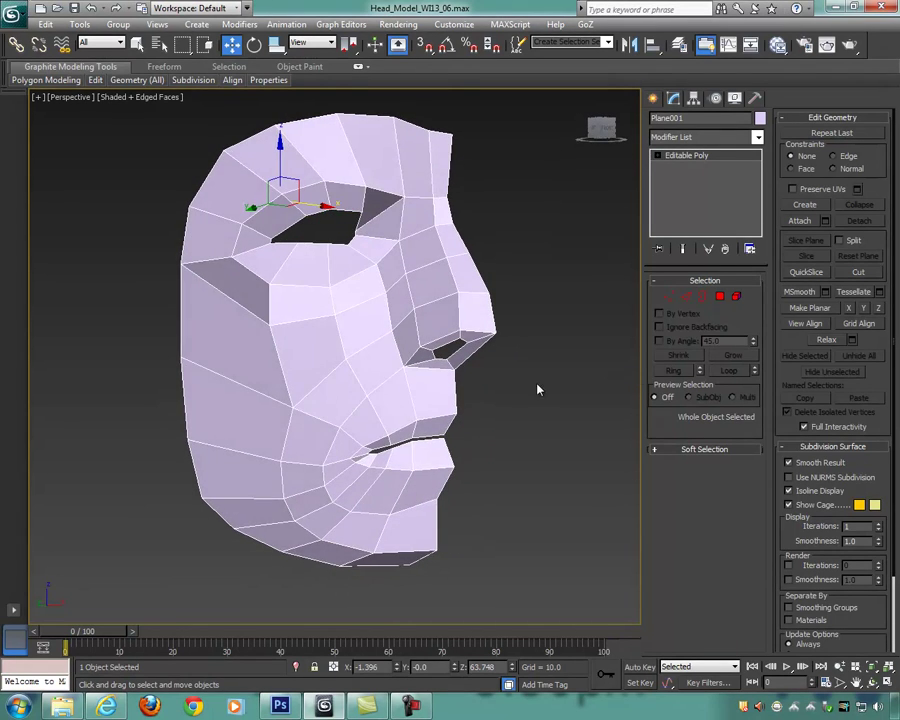
middle_click_drag(567, 329, 544, 320, "alt")
middle_click_drag(305, 328, 456, 418, "alt")
Step: Return to the four-view layout, unhide the reference planes, and hide the face mesh
key("alt+w")
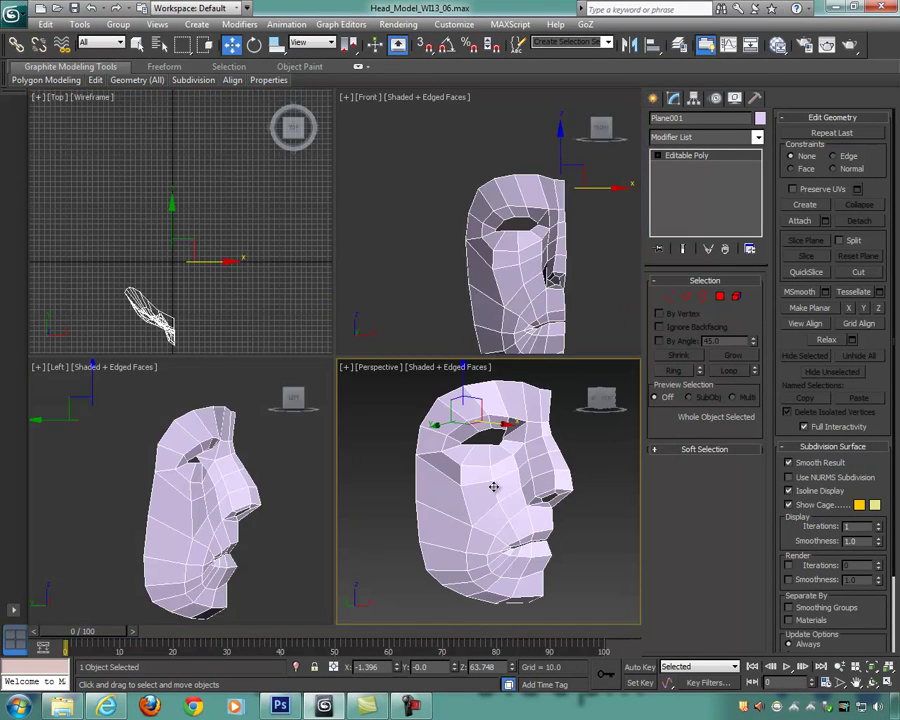
middle_click_drag(504, 272, 477, 217)
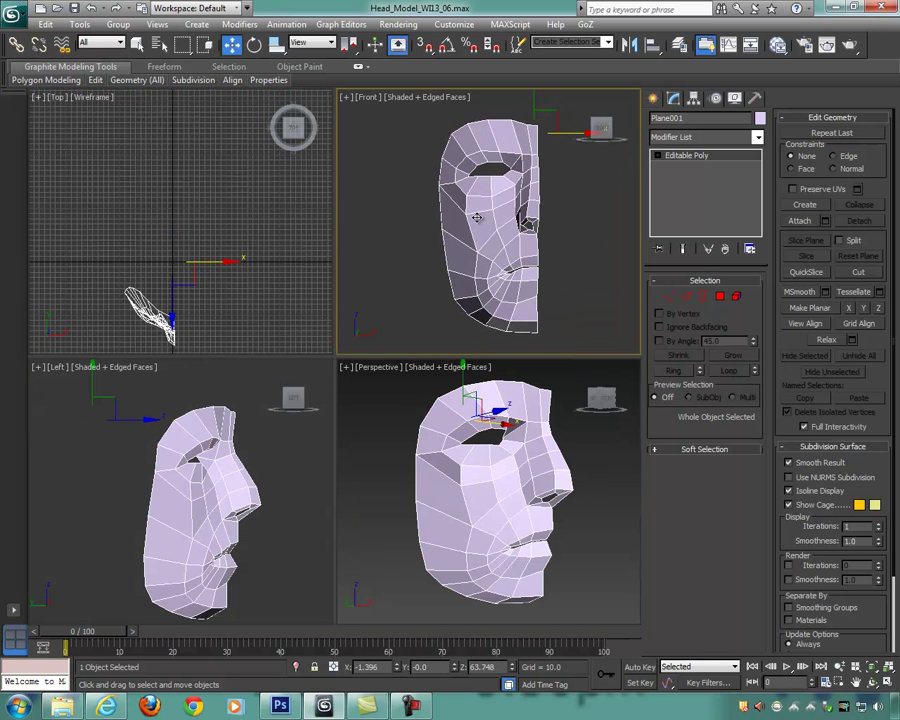
right_click(577, 281)
left_click(612, 163)
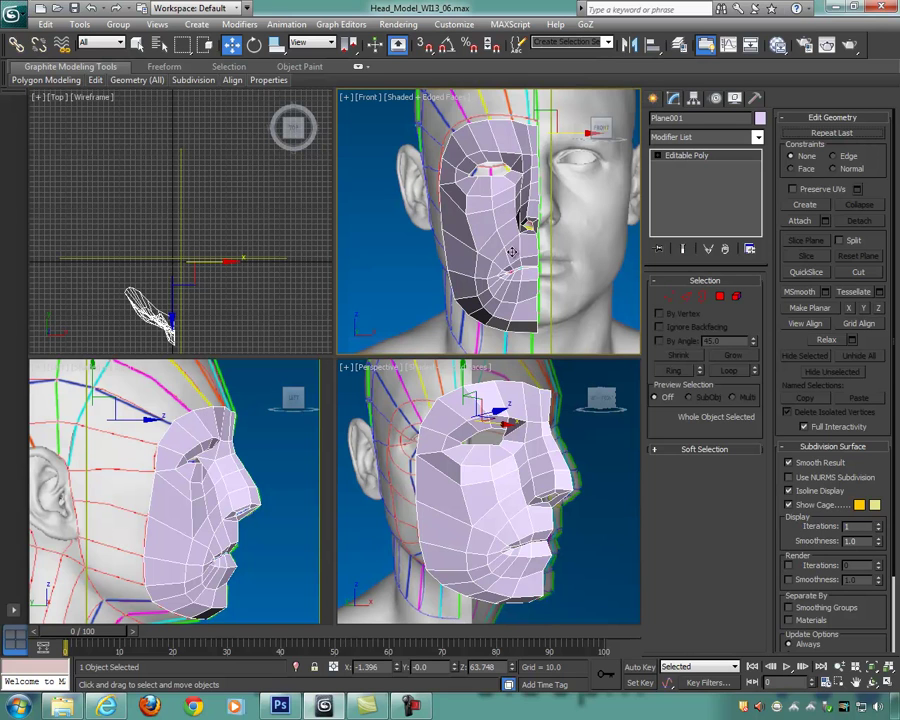
right_click(495, 191)
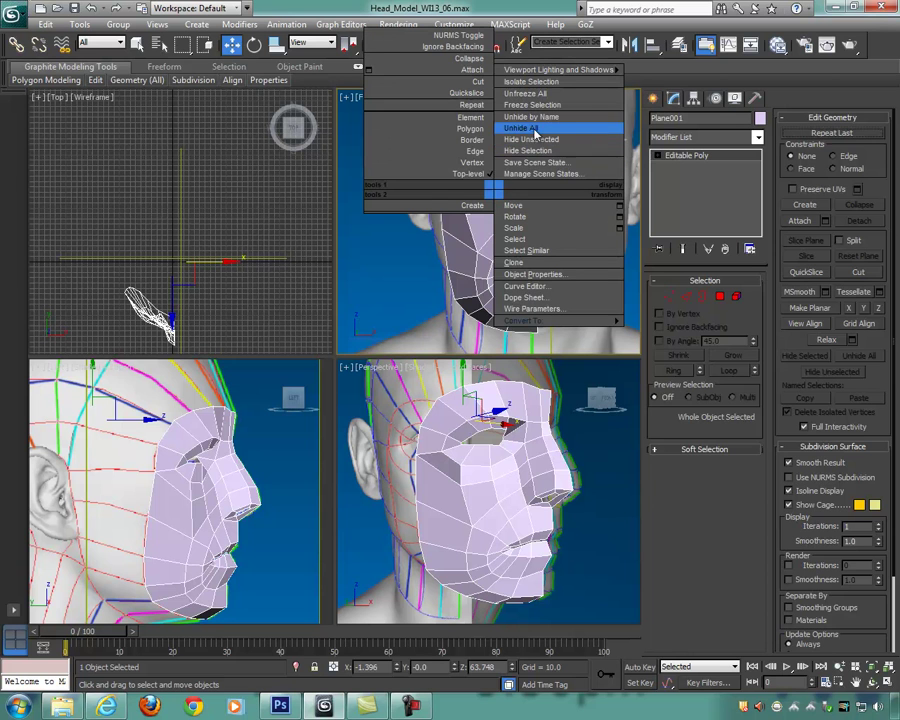
left_click(527, 151)
Step: Maximize the side view and examine the reference topology lines around the ear and across the skull
middle_click_drag(222, 503, 257, 488)
key("alt+w")
scroll(288, 461, "down", 4)
middle_click_drag(350, 440, 386, 434)
scroll(385, 433, "up", 4)
key("shift+f")
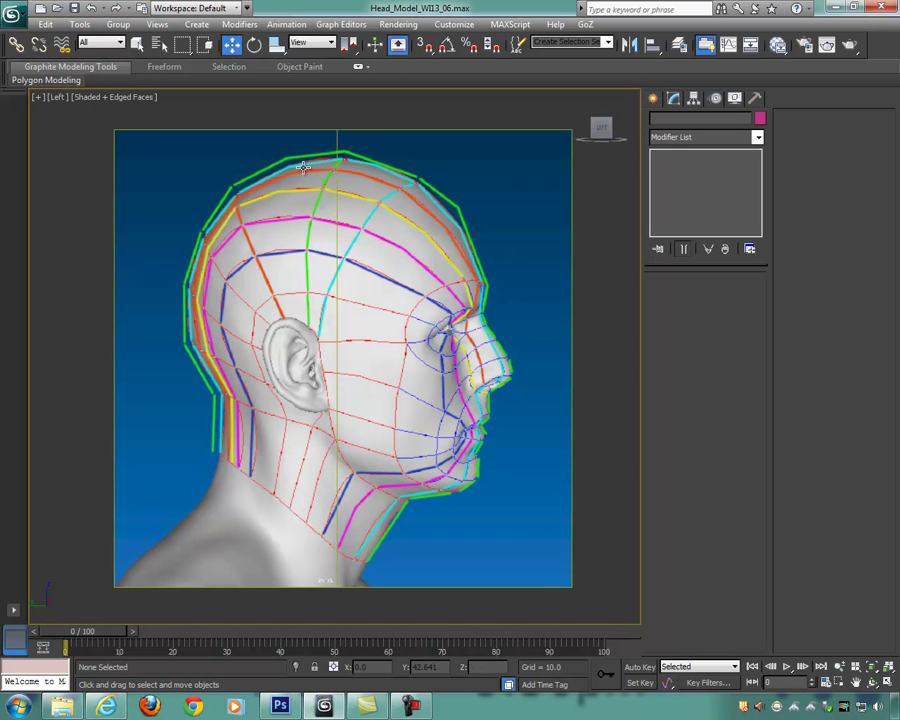
middle_click_drag(345, 300, 331, 304)
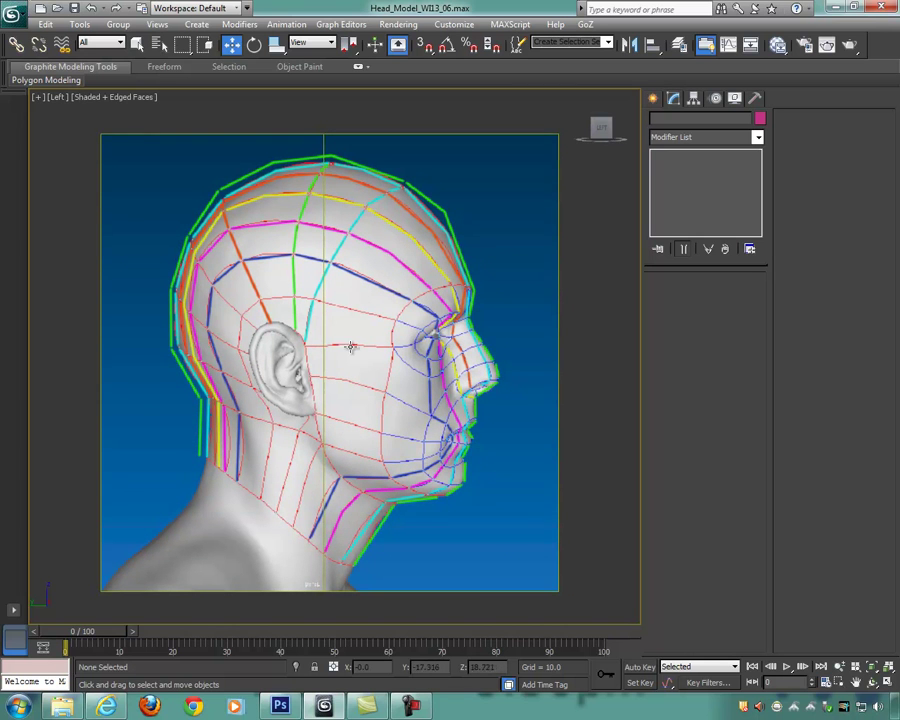
middle_click_drag(350, 346, 405, 381)
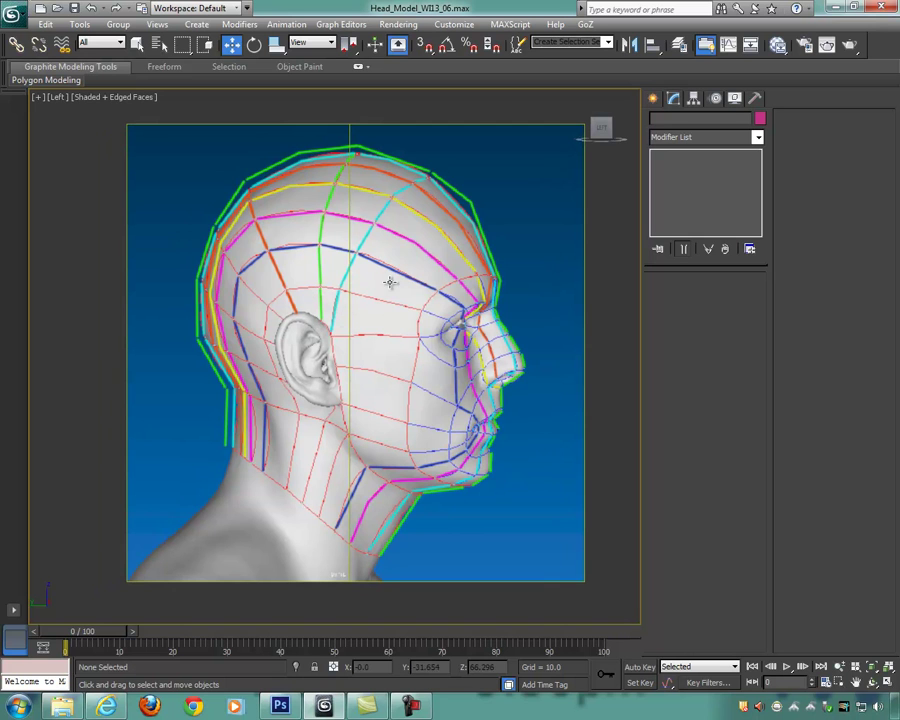
Step: Draw a single-segment plane about 46 by 14 units at the upper front edge of the ear in the side view
left_click(197, 24)
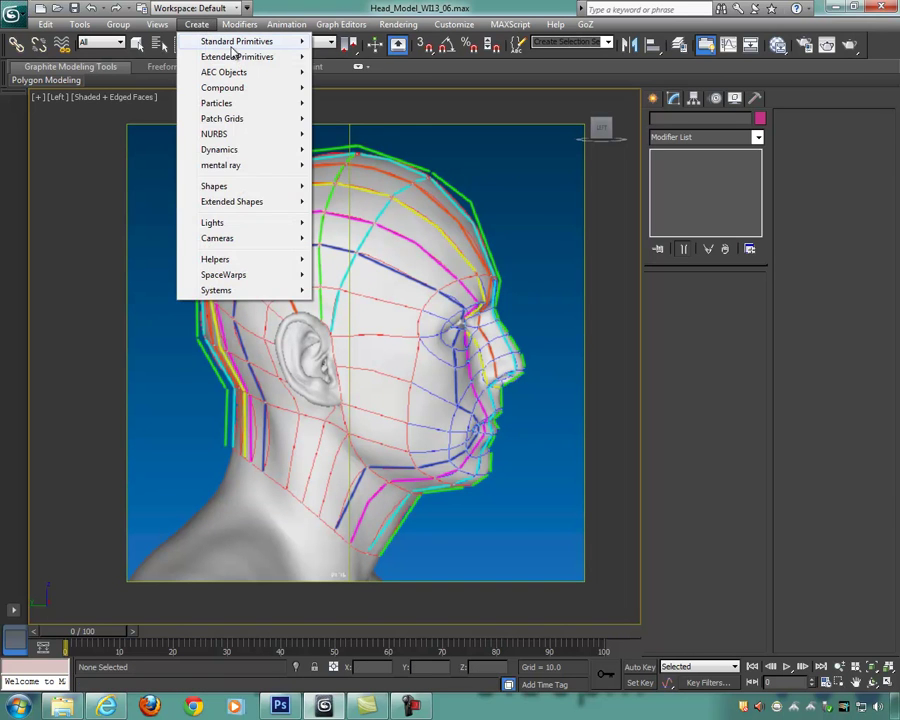
mouse_move(238, 42)
left_click(341, 182)
middle_click_drag(411, 226, 416, 207)
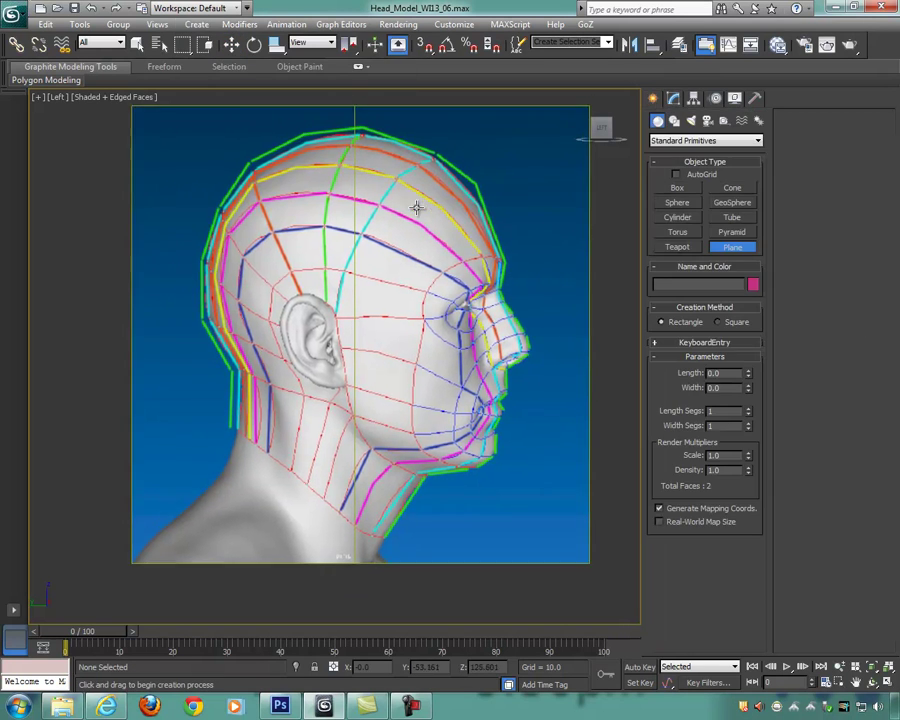
scroll(416, 207, "up", 8)
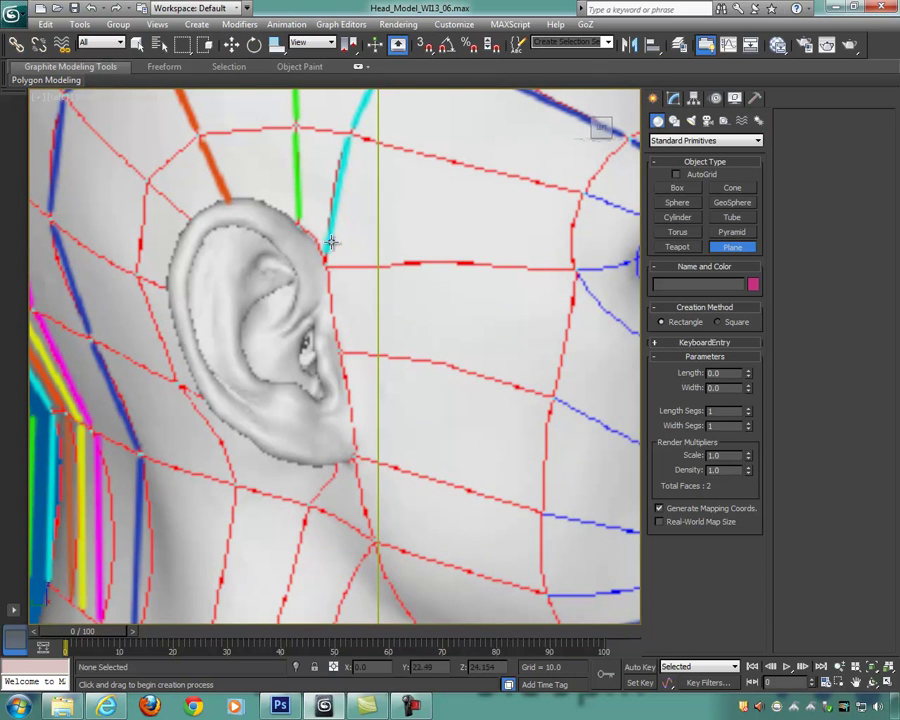
middle_click_drag(331, 242, 339, 335)
left_click_drag(302, 220, 342, 360)
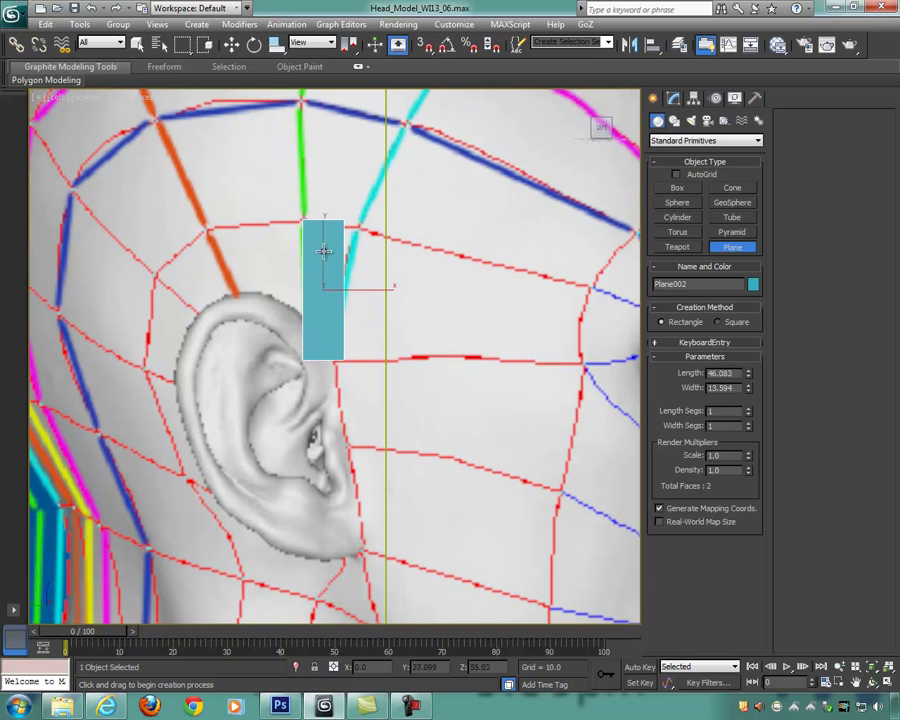
key("w")
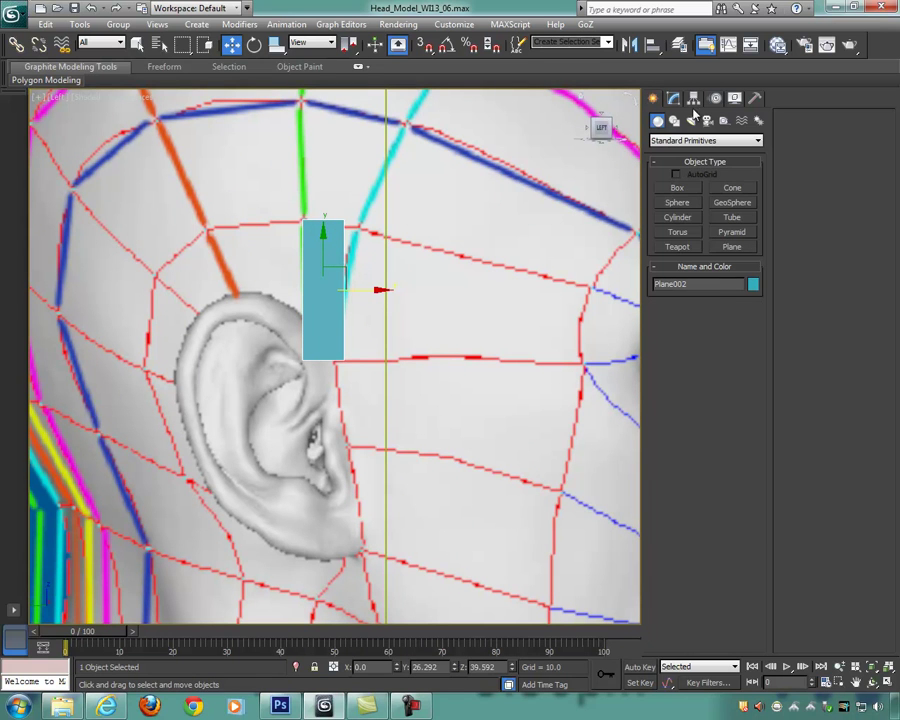
Step: Make the new plane above the ear see-through and convert it to an Editable Poly
left_click(673, 97)
middle_click_drag(478, 261, 476, 256)
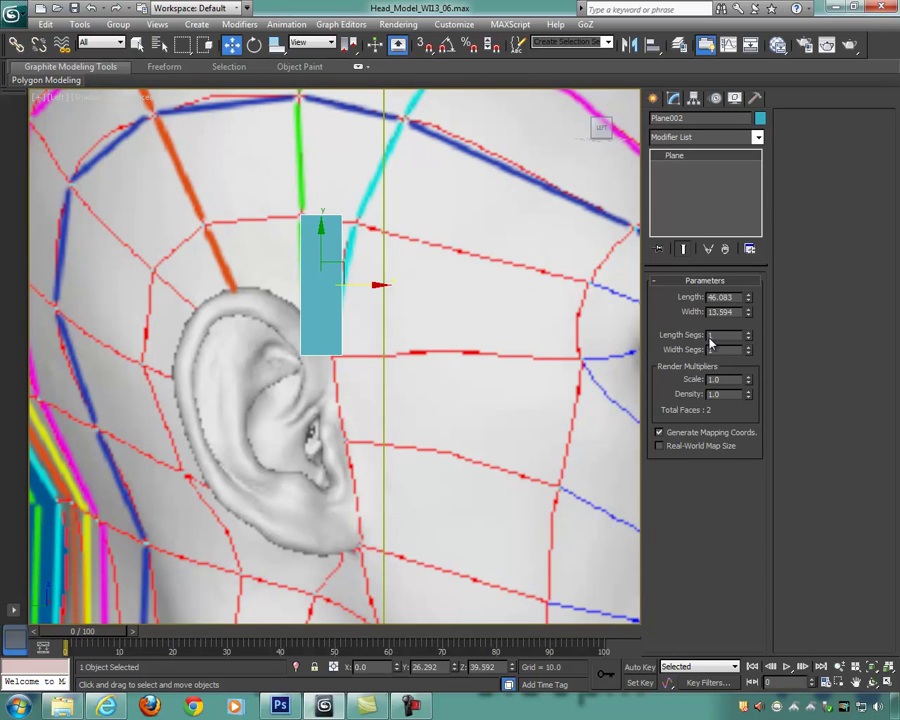
key("alt+x")
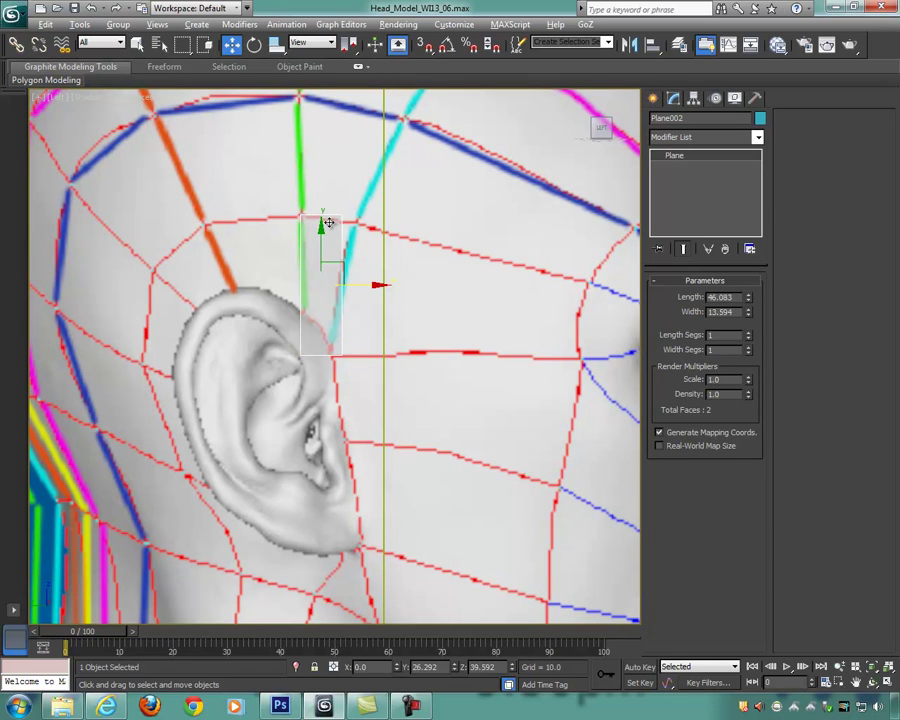
right_click(333, 222)
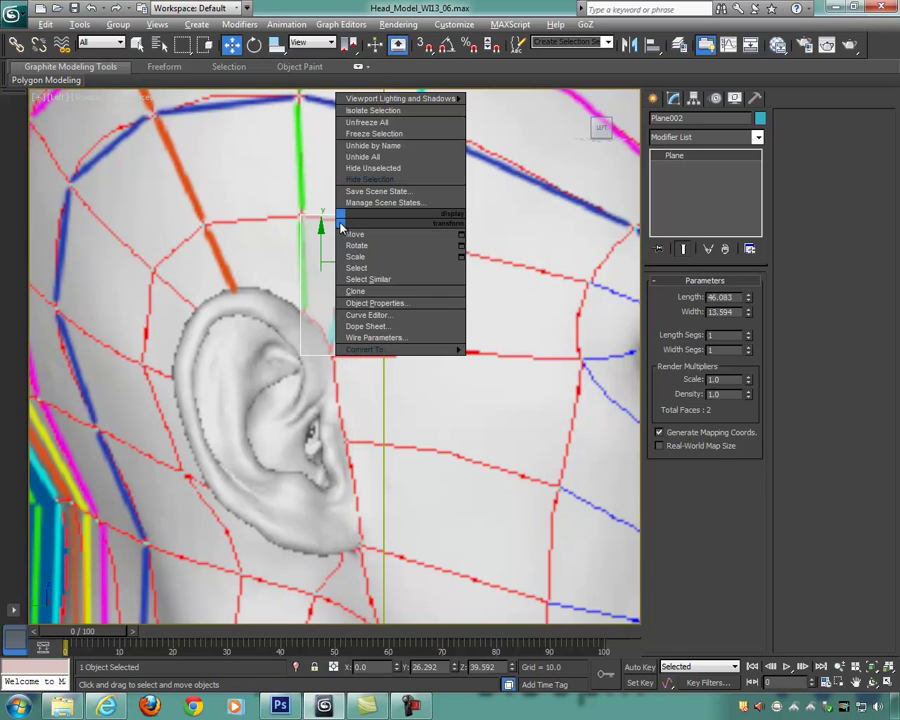
mouse_move(400, 350)
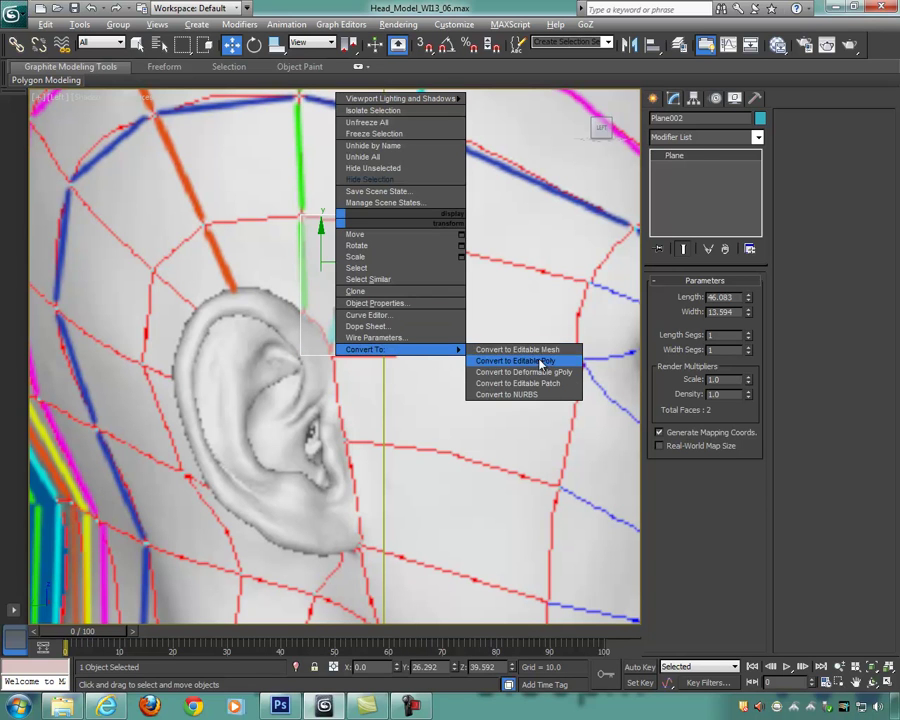
left_click(512, 361)
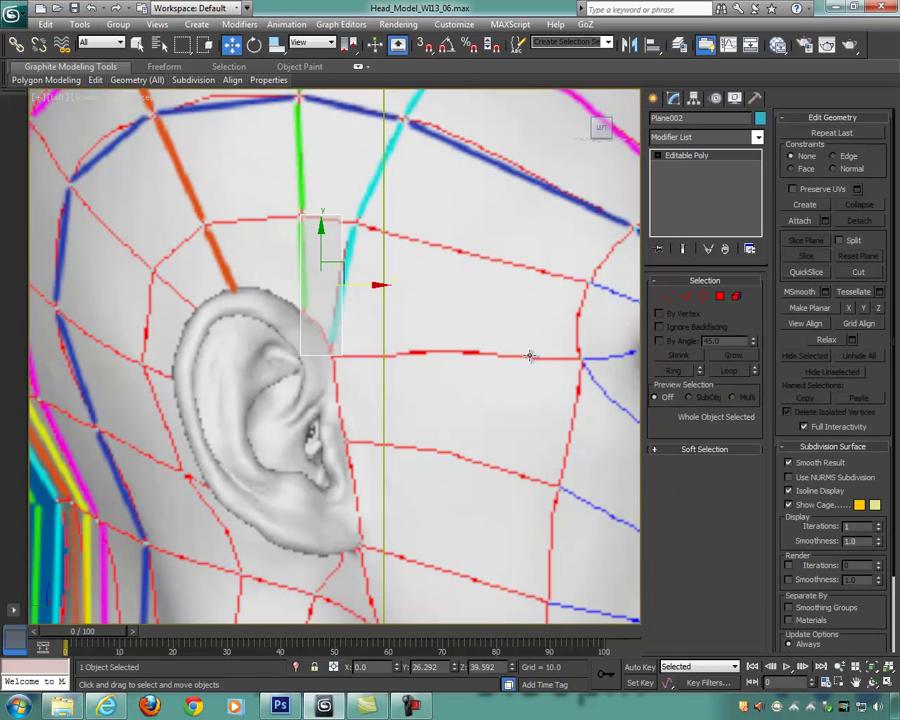
Step: Move the plane's corner vertices onto the reference topology between the green and cyan lines, following the ear's upper front edge
left_click(668, 296)
left_click_drag(315, 191, 363, 250)
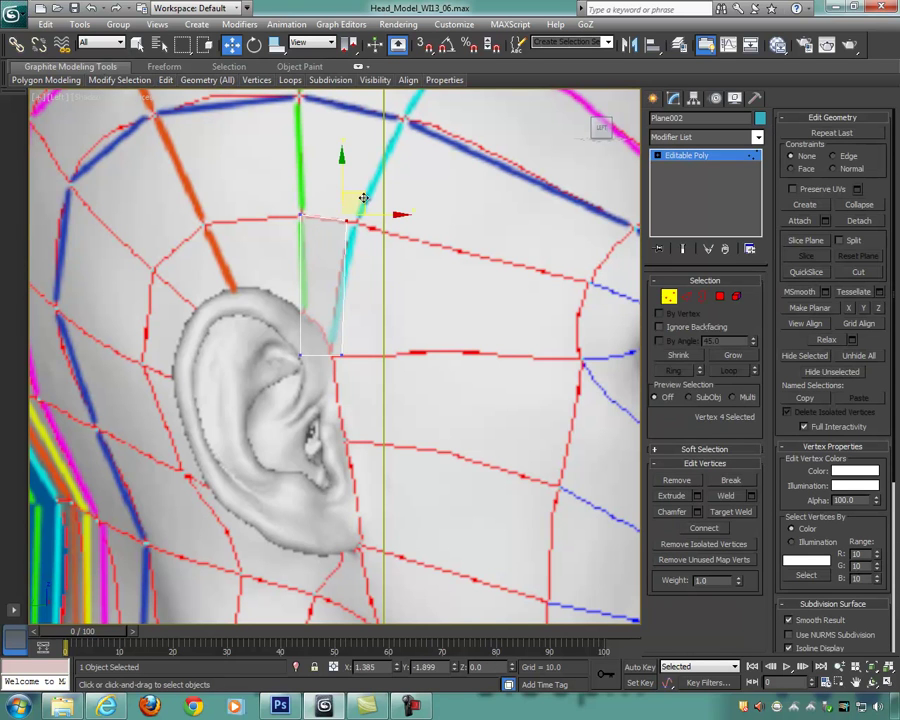
left_click_drag(275, 186, 317, 196)
left_click_drag(358, 381, 358, 381)
left_click_drag(359, 335, 349, 334)
left_click_drag(277, 339, 316, 373)
left_click(312, 303)
left_click_drag(289, 332, 315, 295)
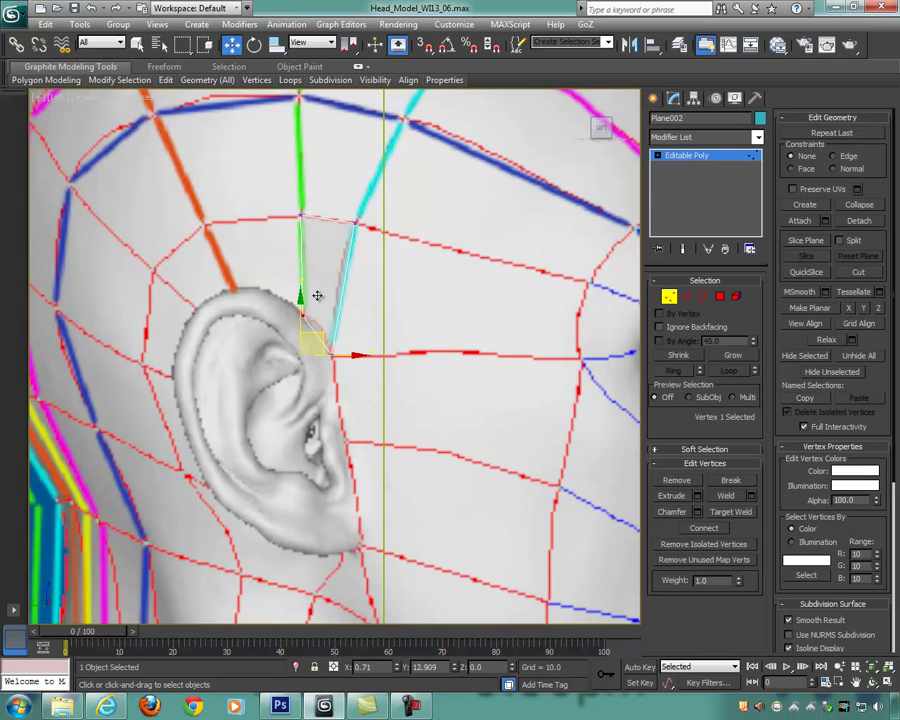
scroll(378, 338, "down", 3)
middle_click_drag(449, 309, 428, 328)
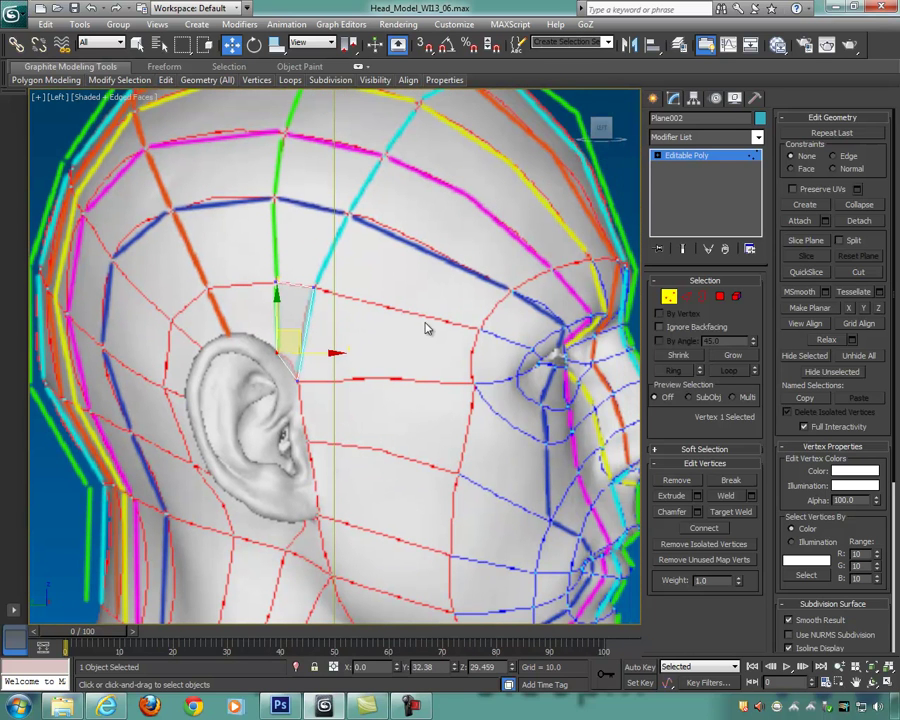
Step: Start creating polygons on the plane object with 3D snapping to vertices enabled
left_click(719, 297)
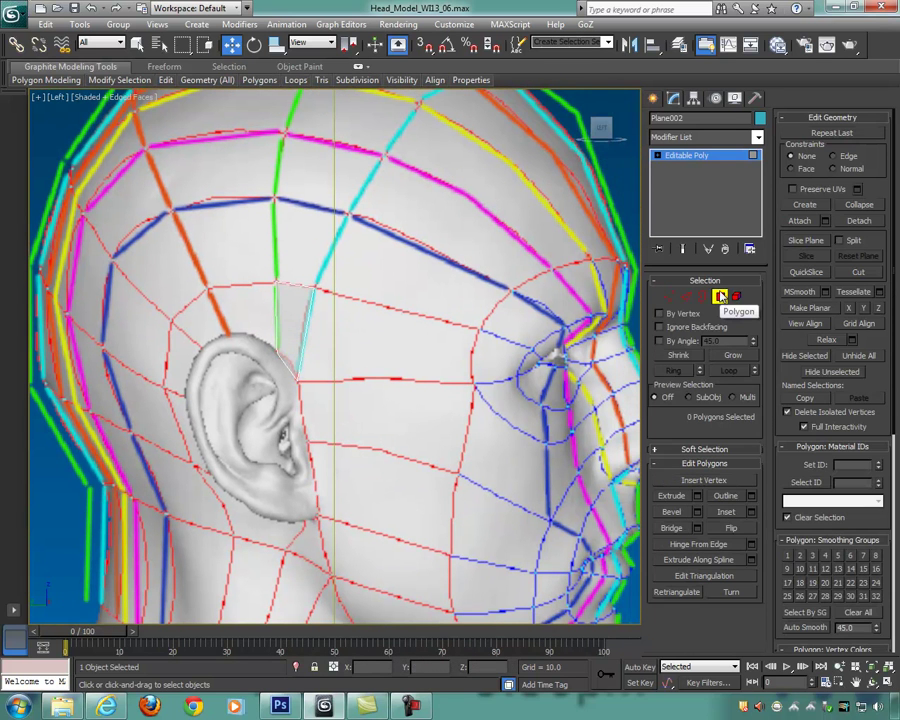
left_click(805, 204)
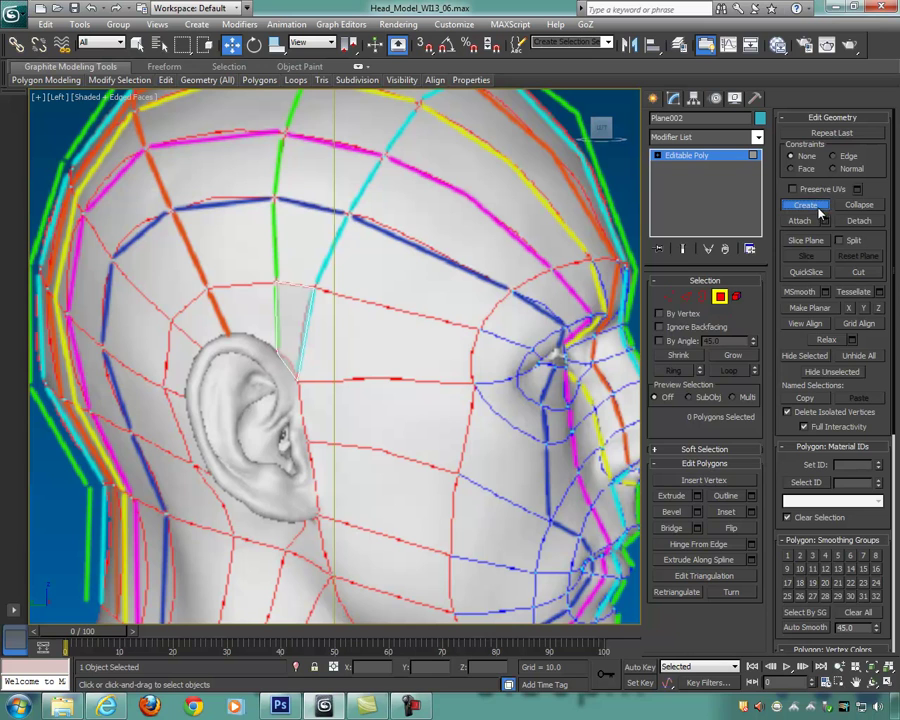
right_click(423, 44)
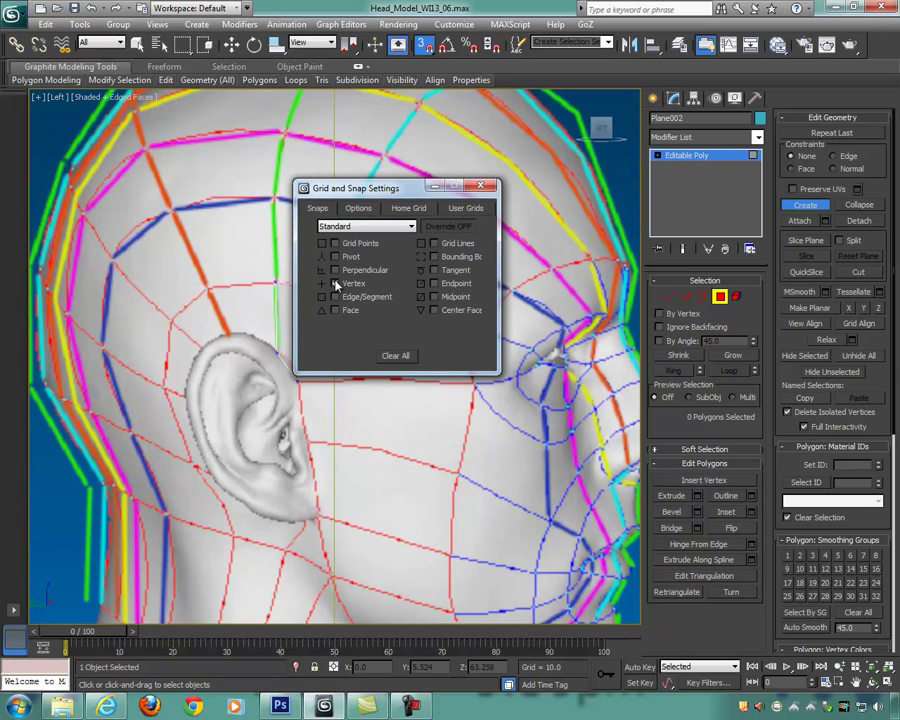
left_click(482, 189)
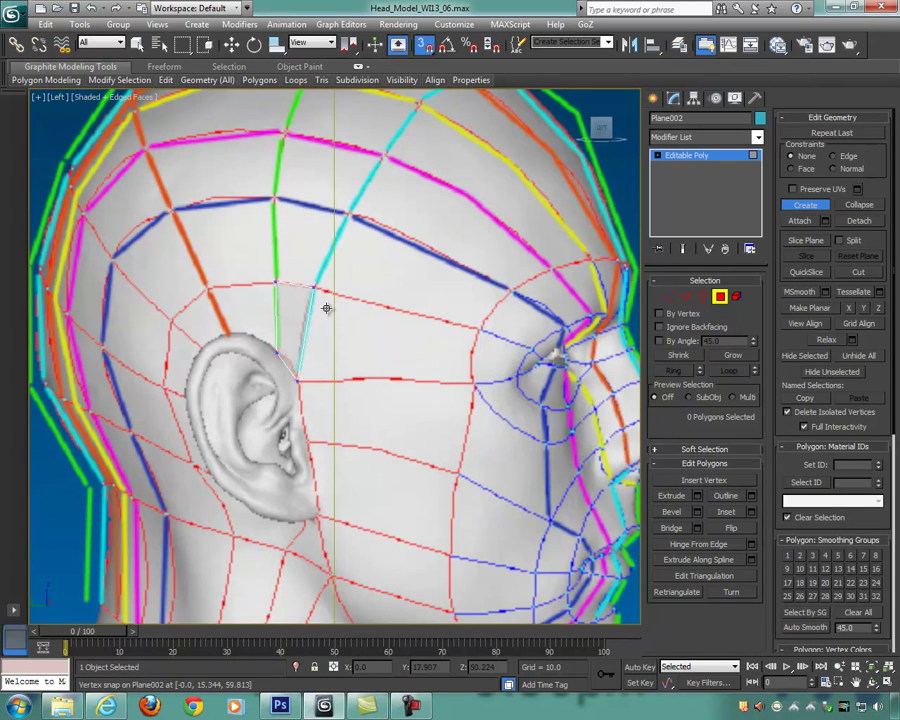
Step: Create two stacked quads above the plane between the green and cyan lines, reaching first the dark blue and then the magenta reference line
scroll(310, 310, "up", 2)
left_click(280, 330)
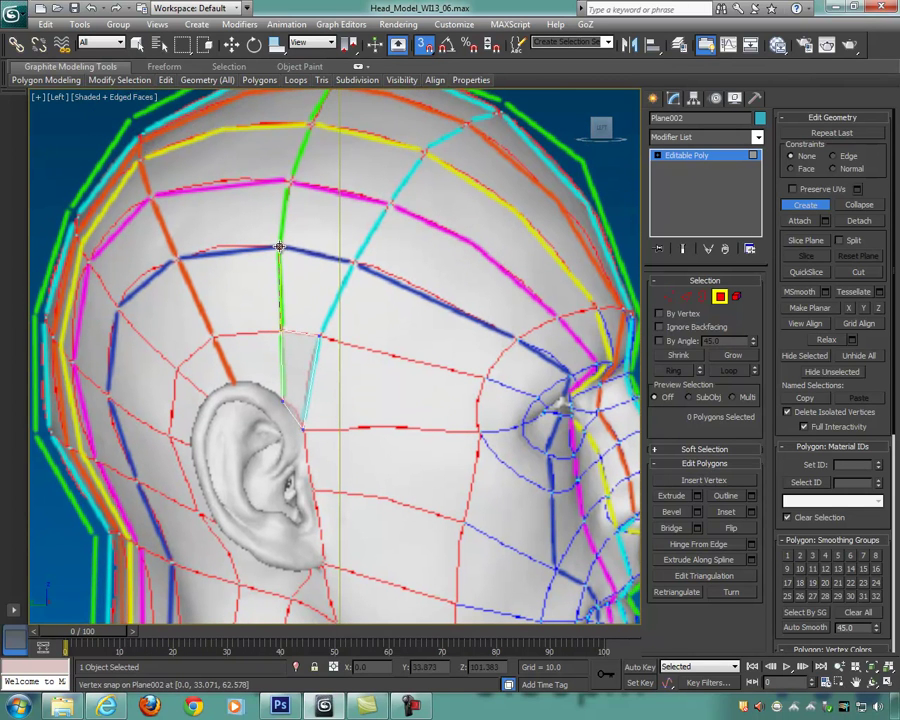
left_click(354, 264)
left_click(320, 336)
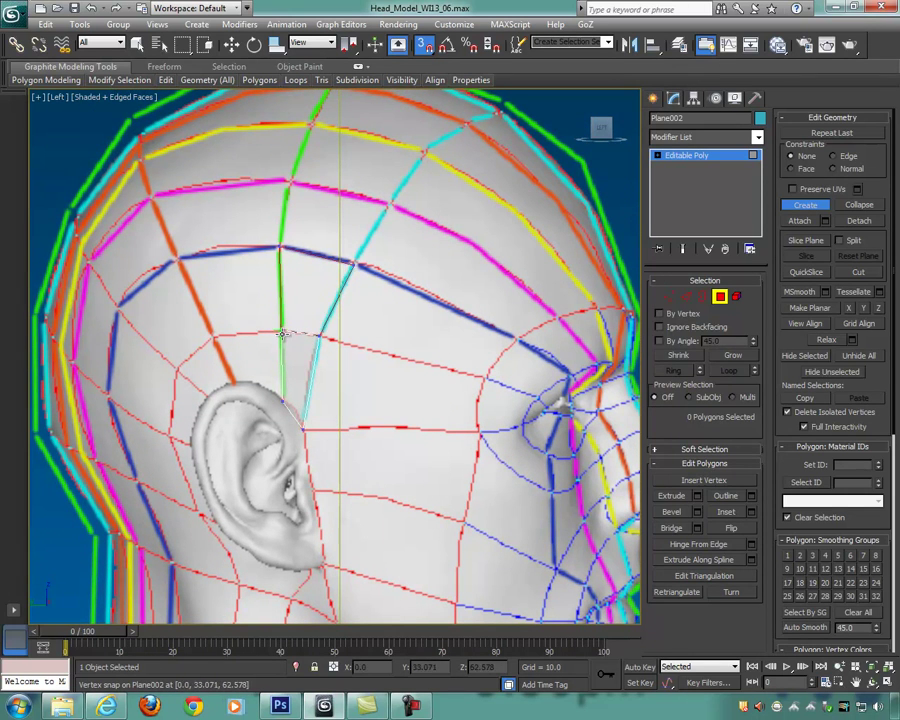
left_click(282, 330)
left_click(281, 238)
left_click(292, 182)
left_click(387, 205)
left_click(358, 258)
left_click(281, 246)
middle_click_drag(352, 223, 317, 305)
left_click(286, 207)
left_click(388, 233)
double_click(350, 287)
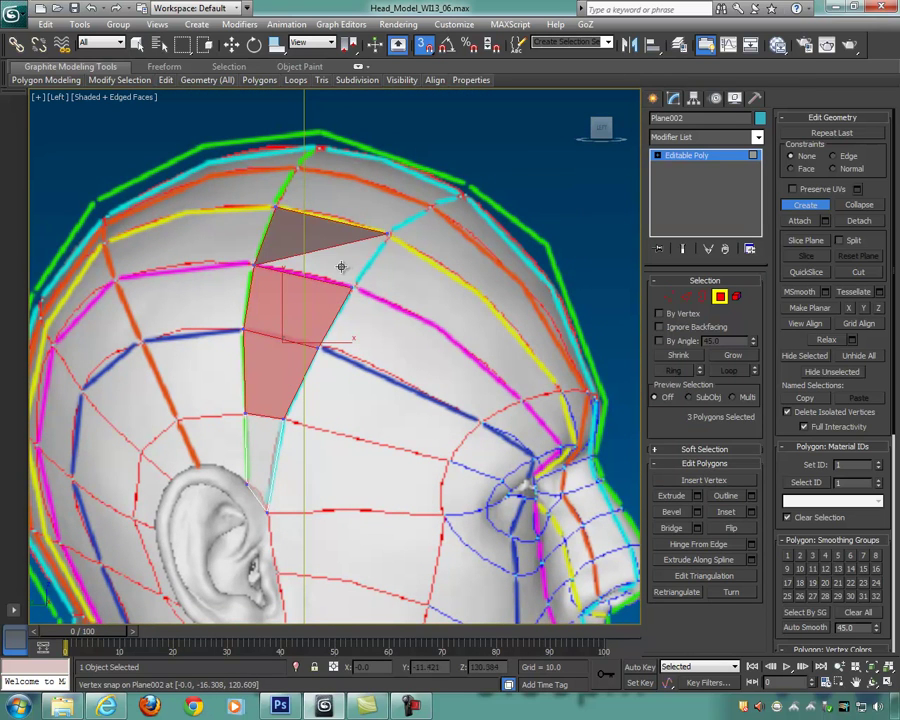
key("ctrl+z")
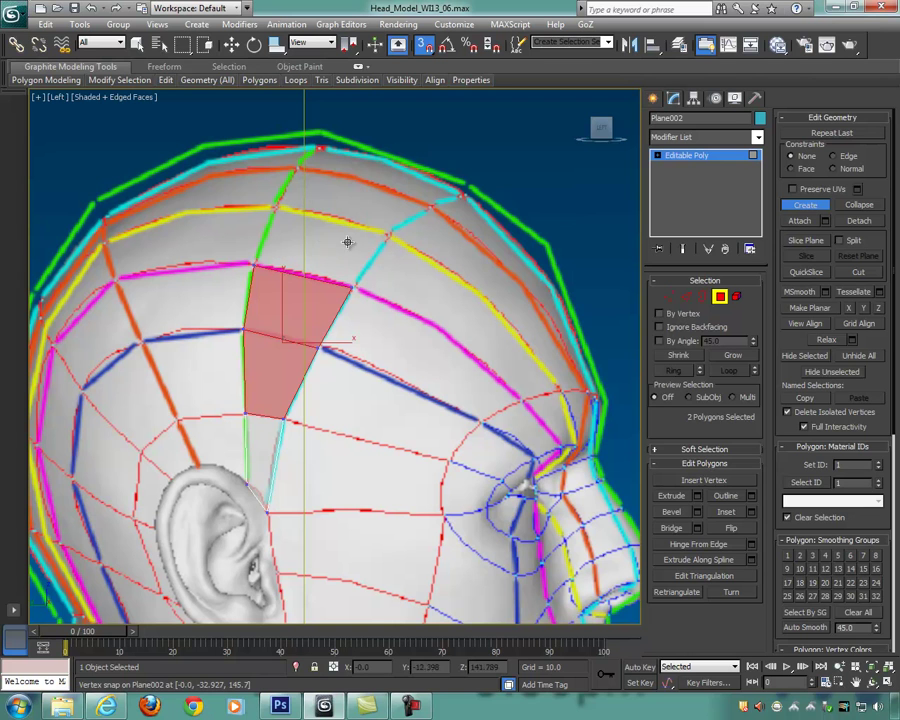
Step: Continue the strip up the skull with two quads, from the magenta line to the yellow line and on to the orange line
left_click(276, 208)
left_click(388, 233)
left_click(351, 288)
double_click(254, 265)
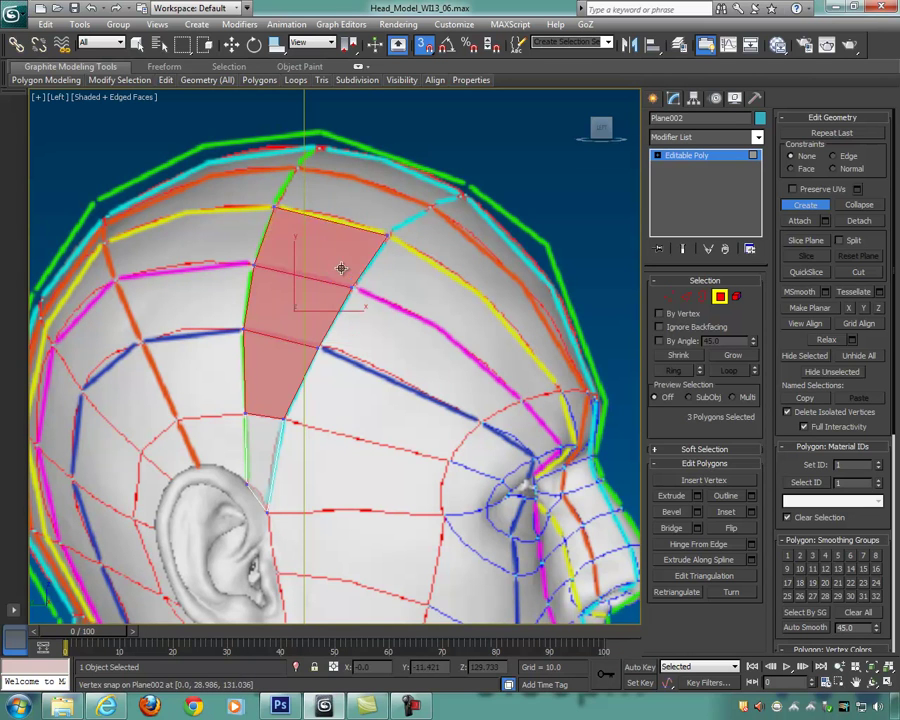
left_click(296, 168)
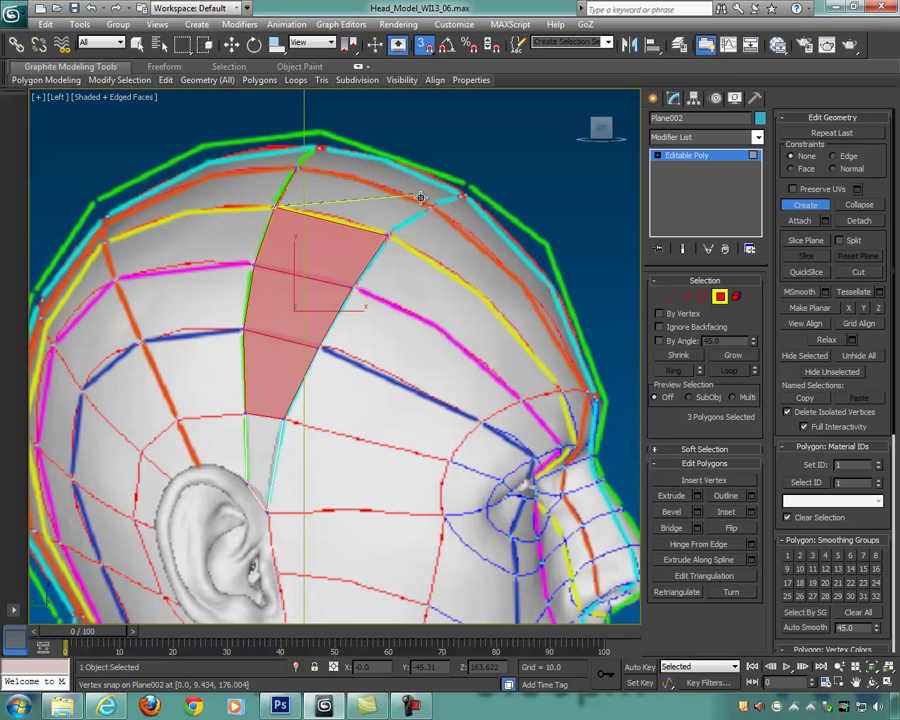
left_click(388, 233)
scroll(392, 236, "down", 2)
scroll(357, 264, "up", 5)
middle_click_drag(393, 245, 373, 285)
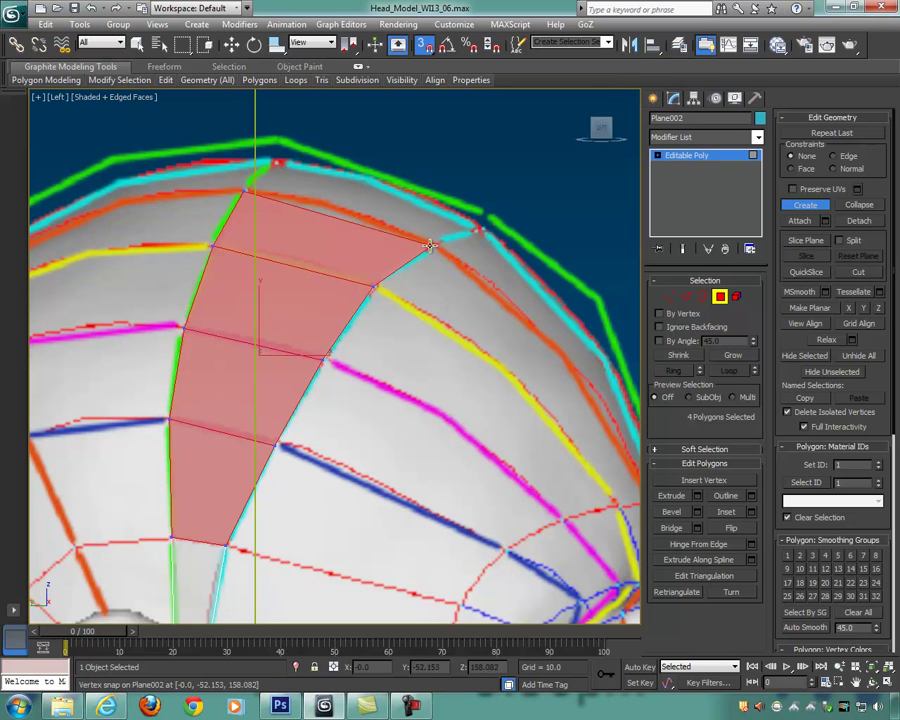
Step: Finish the strip at the crown with two quads, from the orange line to the cyan line and on to the green outline
left_click(477, 229)
left_click(275, 163)
left_click(244, 190)
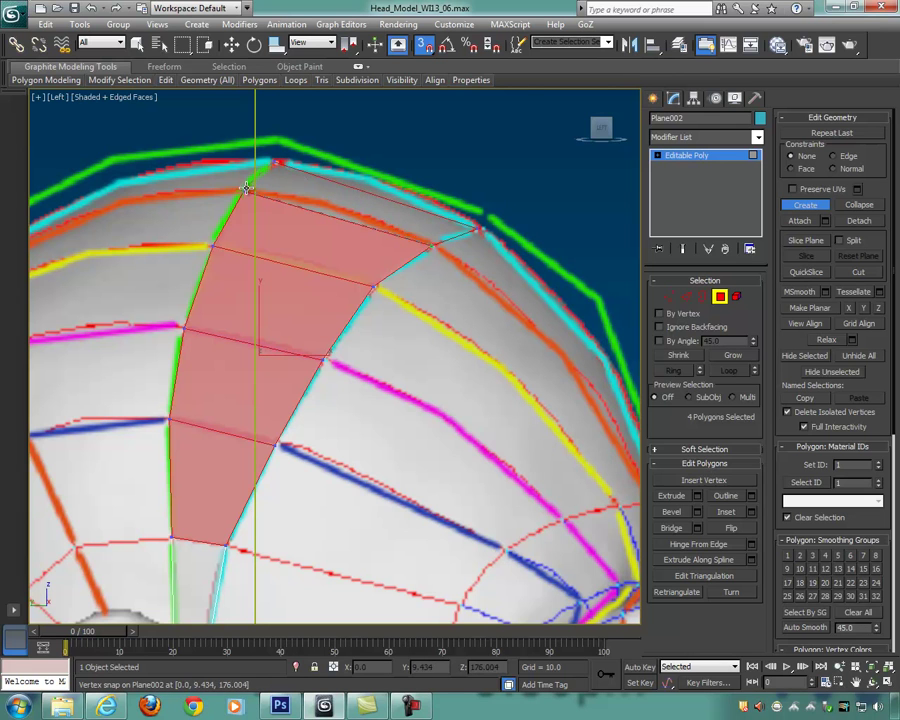
left_click(433, 245)
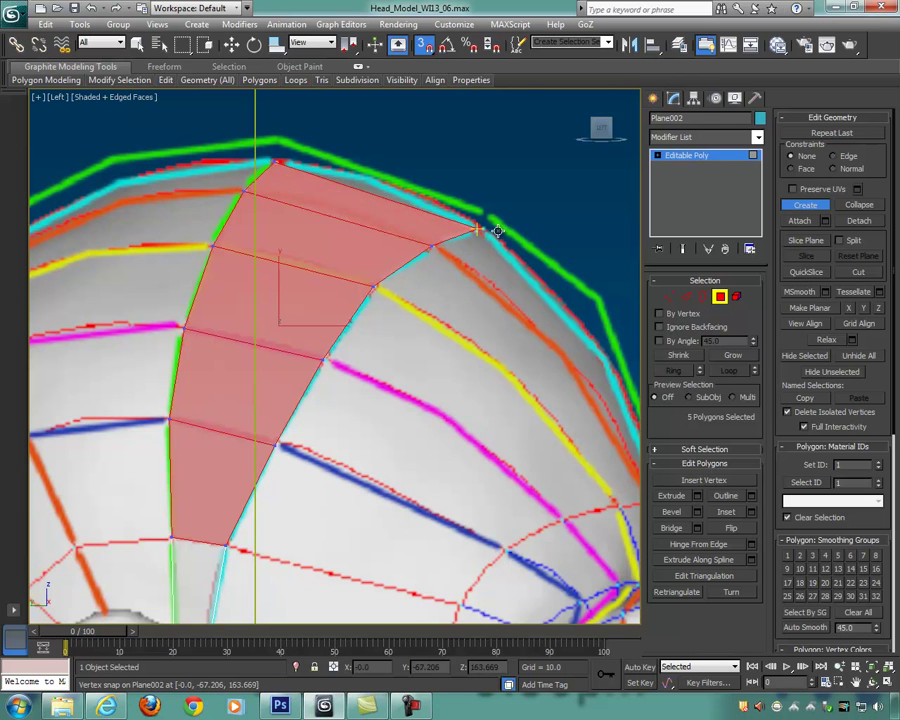
left_click(291, 141)
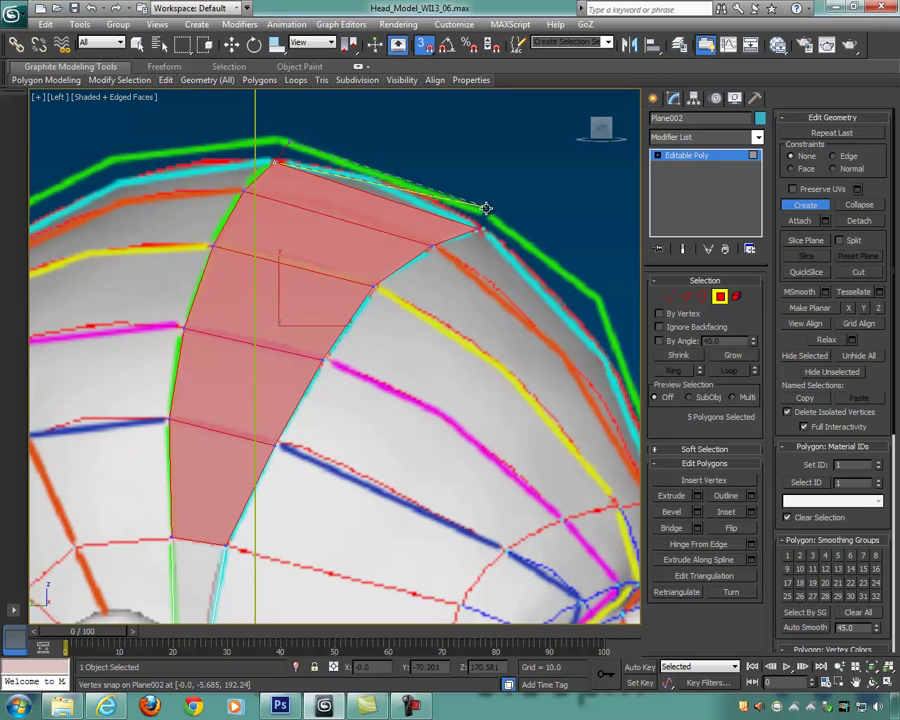
scroll(477, 229, "up", 4)
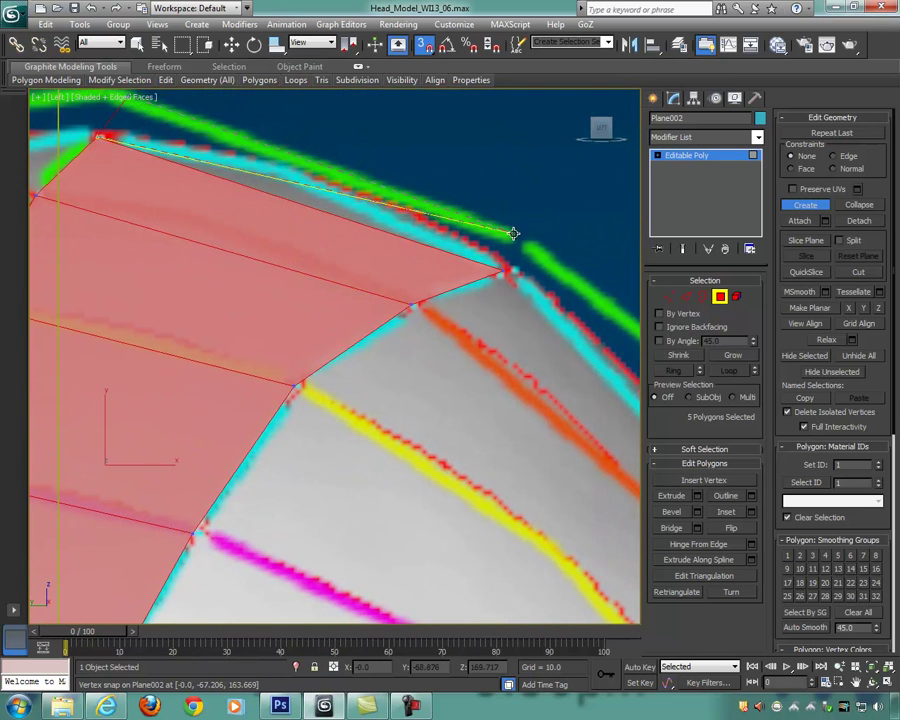
left_click(502, 270)
left_click(100, 136)
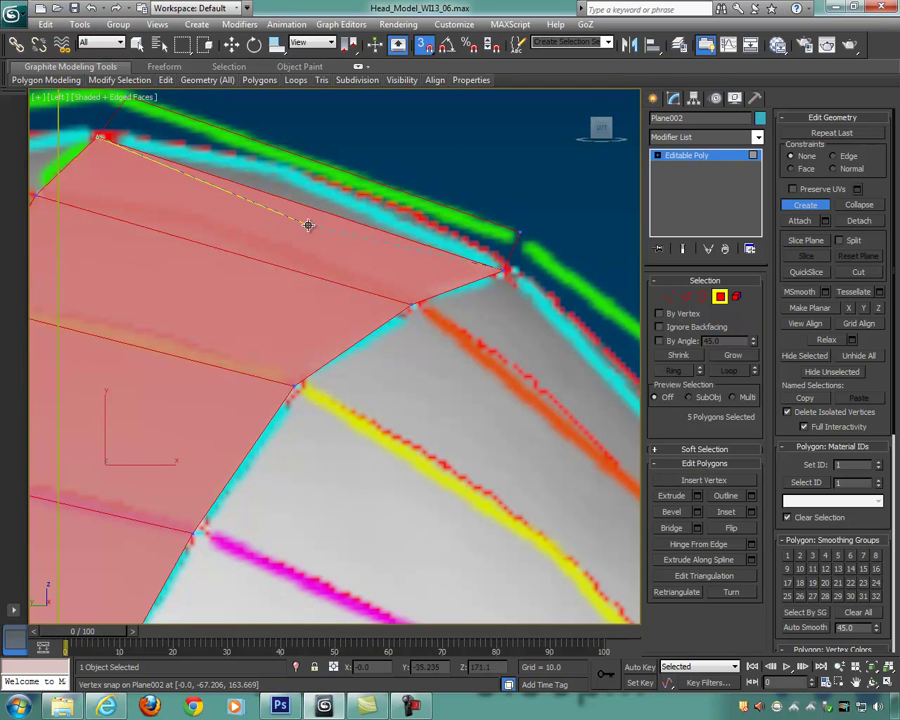
right_click(325, 226)
Step: Create a temple quad from the plane's front edge to the red reference line beside the outer eye
middle_click_drag(356, 250, 371, 222)
scroll(371, 222, "down", 8)
scroll(300, 330, "up", 5)
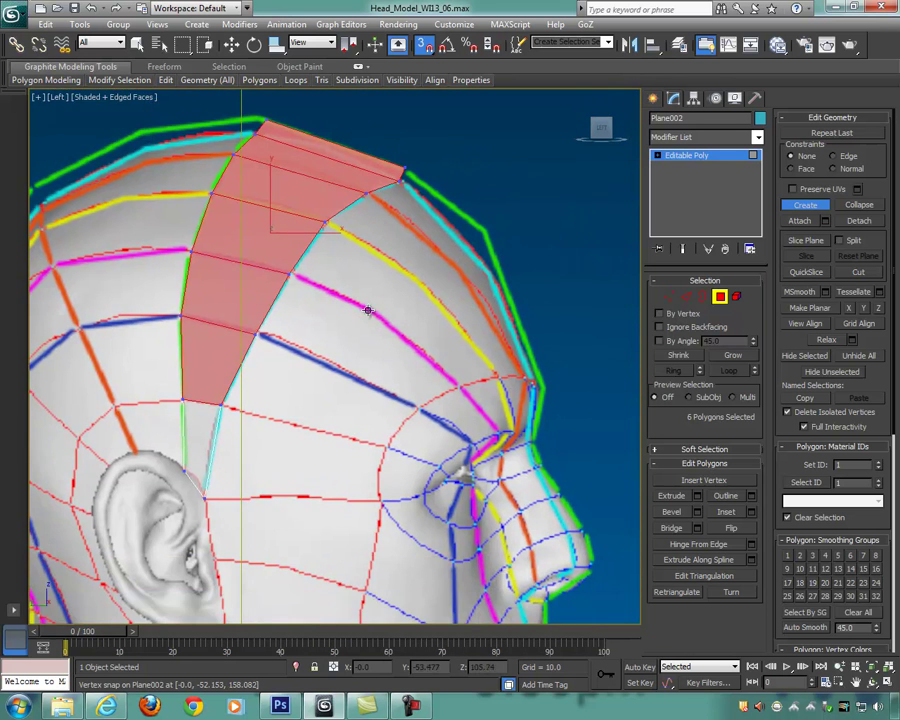
left_click(205, 390)
left_click(222, 297)
left_click(205, 390)
scroll(256, 350, "down", 2)
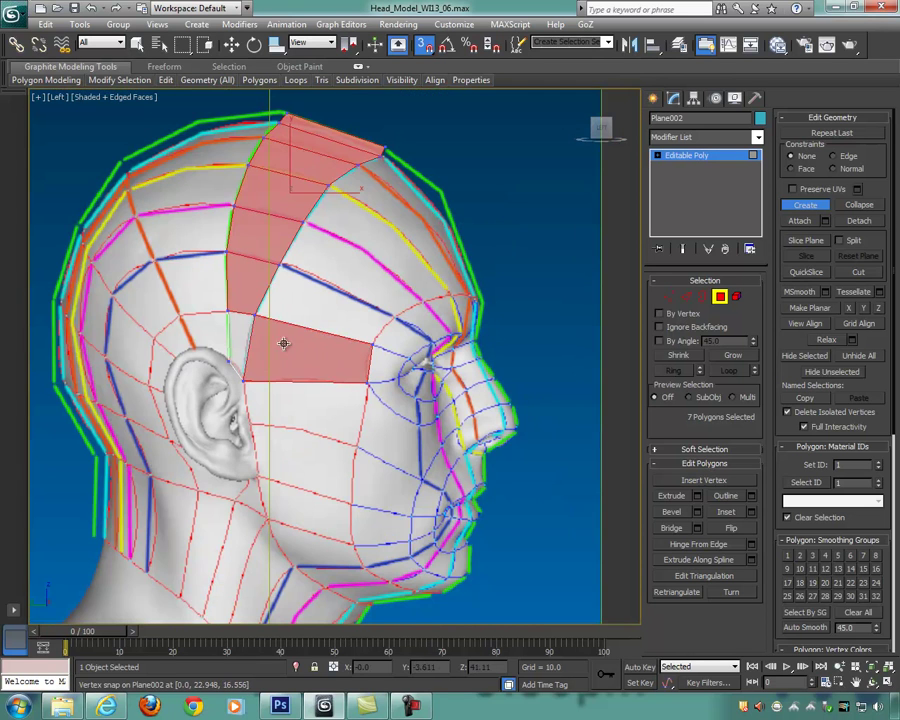
Step: Add two quads above the temple quad, spanning from the strip to the brow along the dark blue and magenta lines
scroll(284, 343, "up", 4)
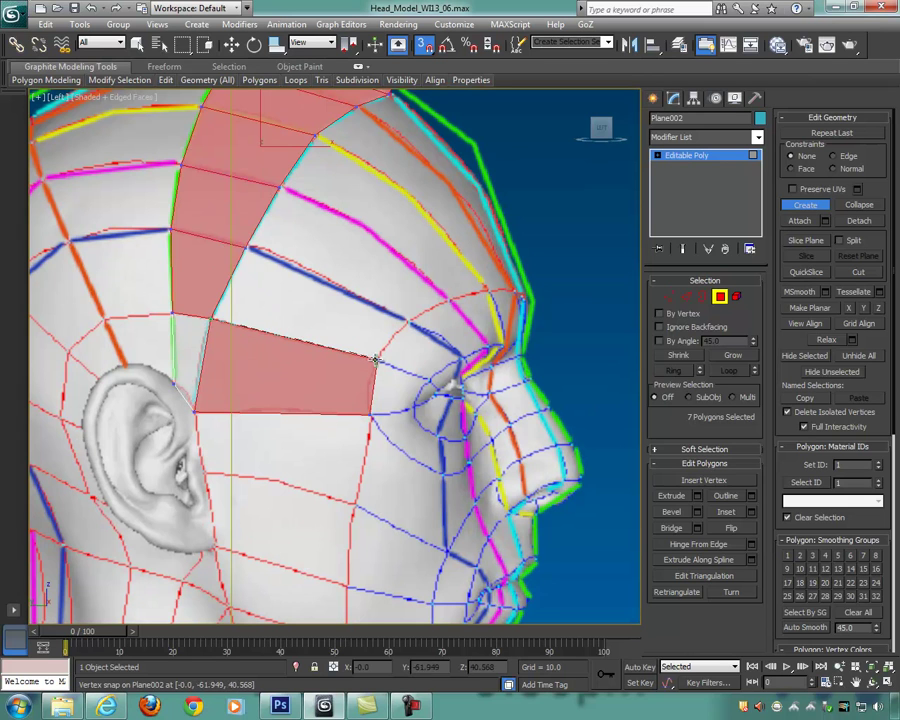
left_click(408, 322)
double_click(249, 248)
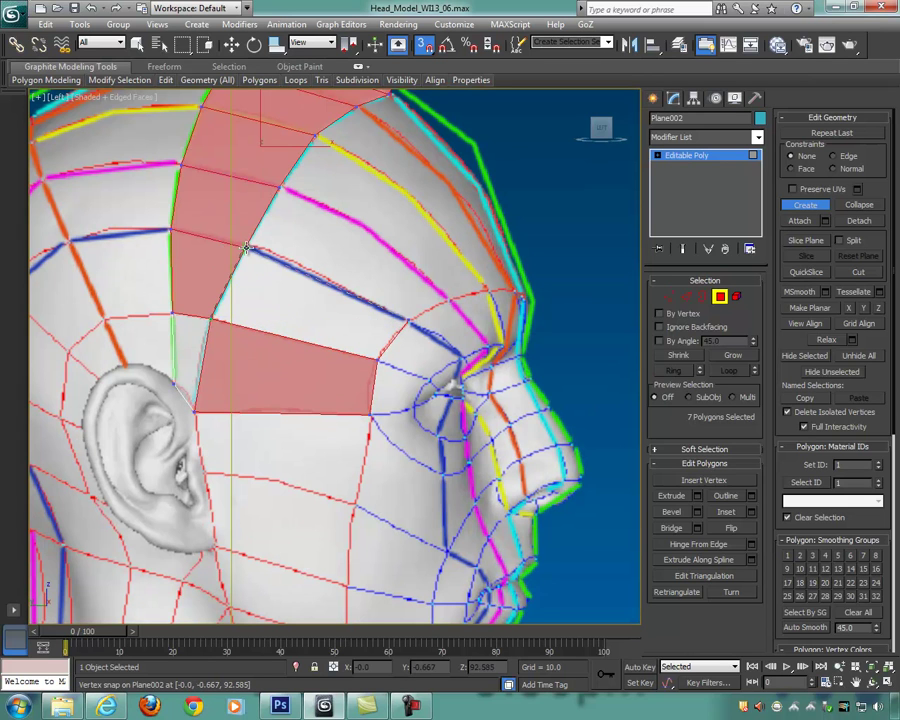
left_click(419, 317)
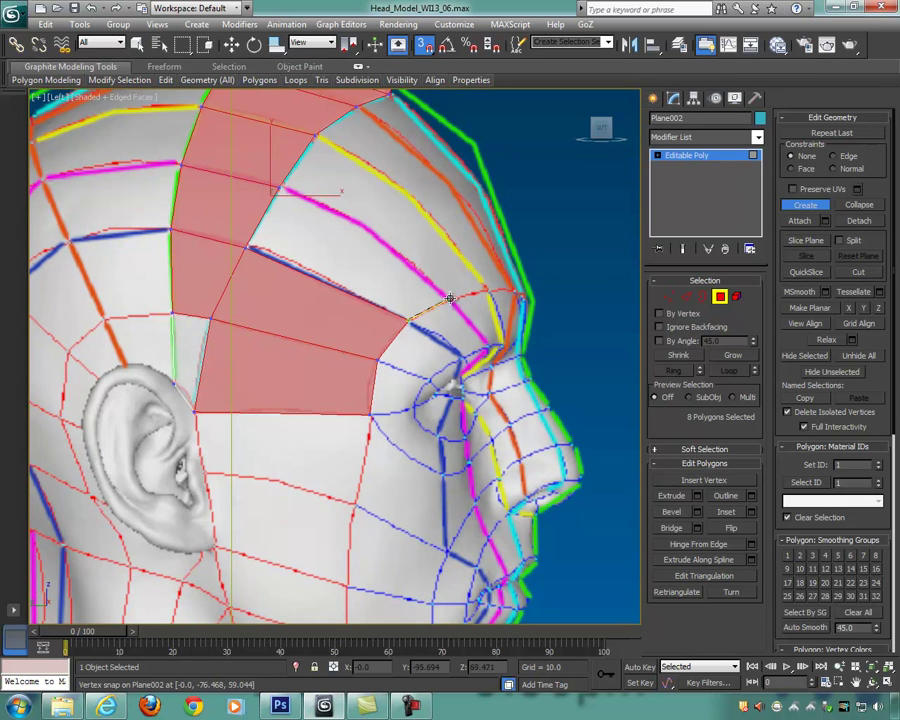
left_click(282, 188)
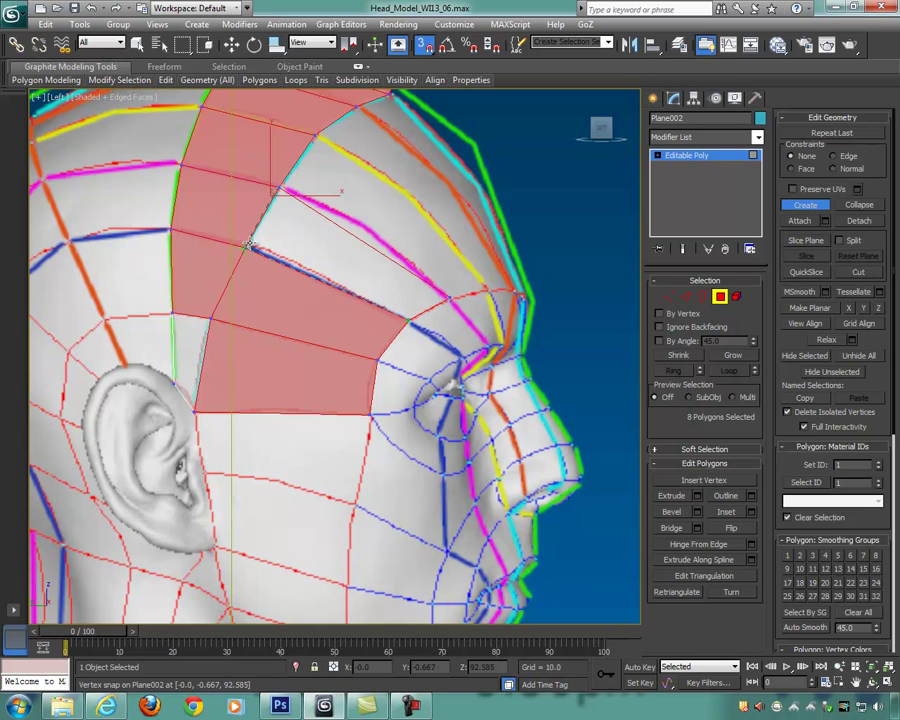
right_click(332, 237)
Step: Add two more forehead quads between the strip and the brow, following the yellow and orange reference lines
left_click(489, 290)
left_click(316, 135)
left_click(282, 188)
right_click(376, 199)
middle_click_drag(411, 225, 340, 283)
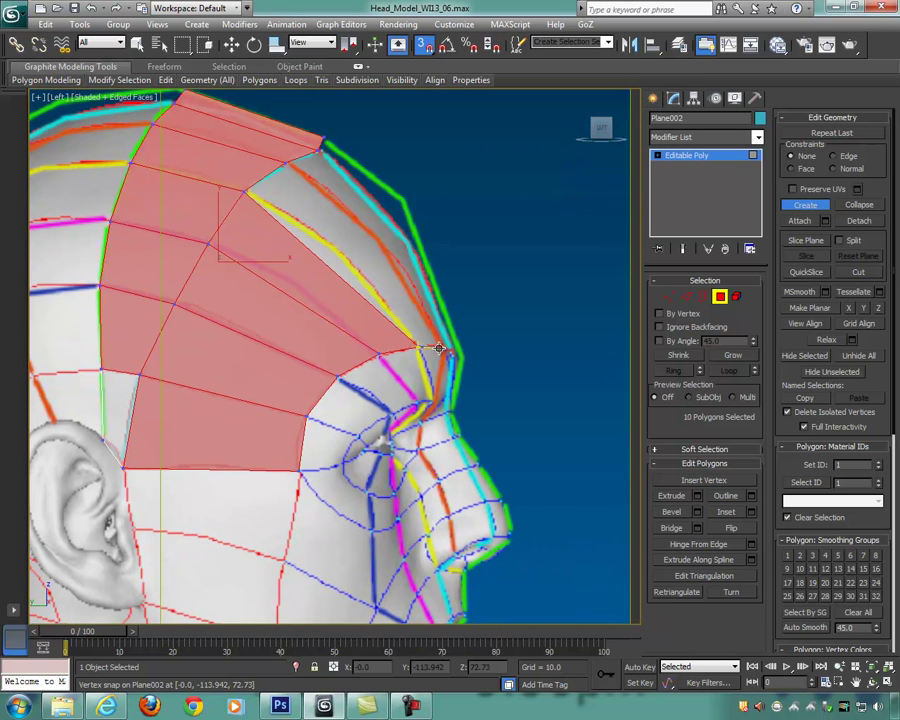
left_click(440, 347)
left_click(287, 163)
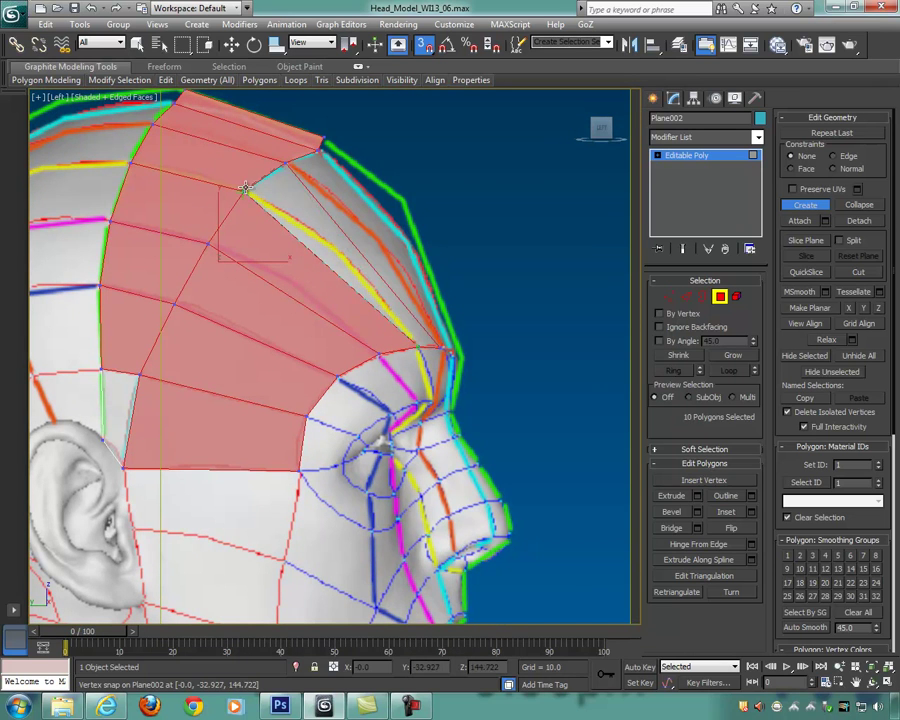
right_click(344, 226)
Step: Complete the forehead with two quads between the strip and the brow, from the orange line to the cyan line and on to the green outline
middle_click_drag(408, 281, 341, 275)
scroll(341, 275, "up", 2)
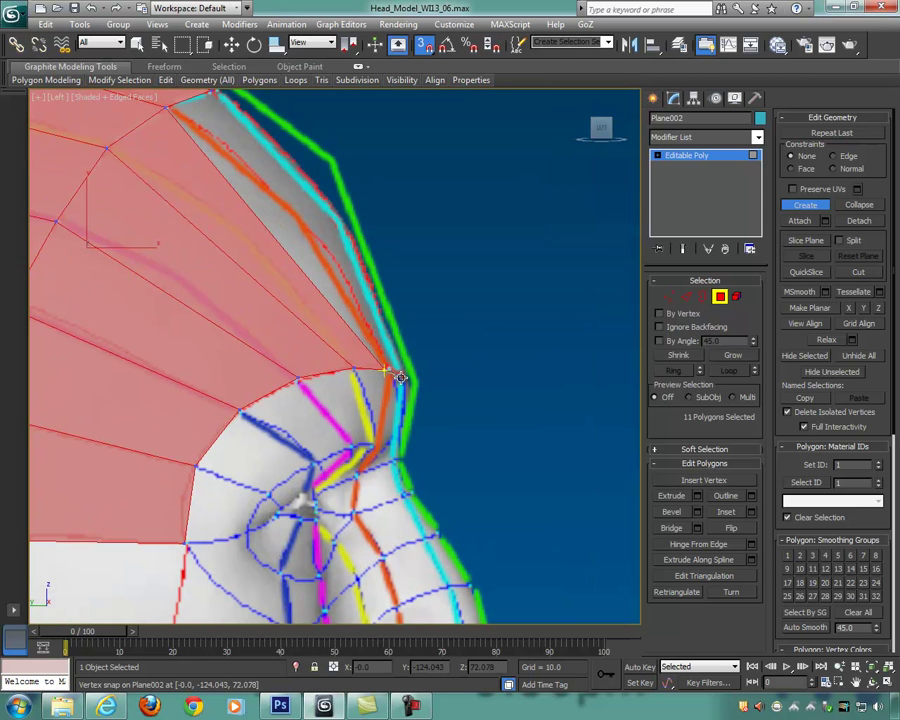
scroll(370, 300, "up", 5)
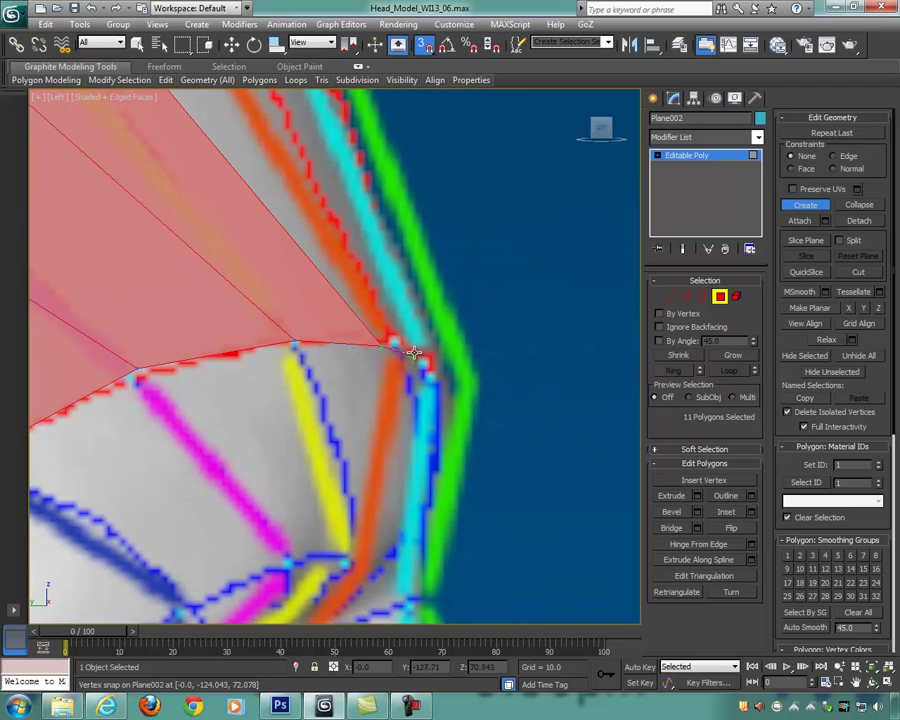
scroll(414, 352, "down", 5)
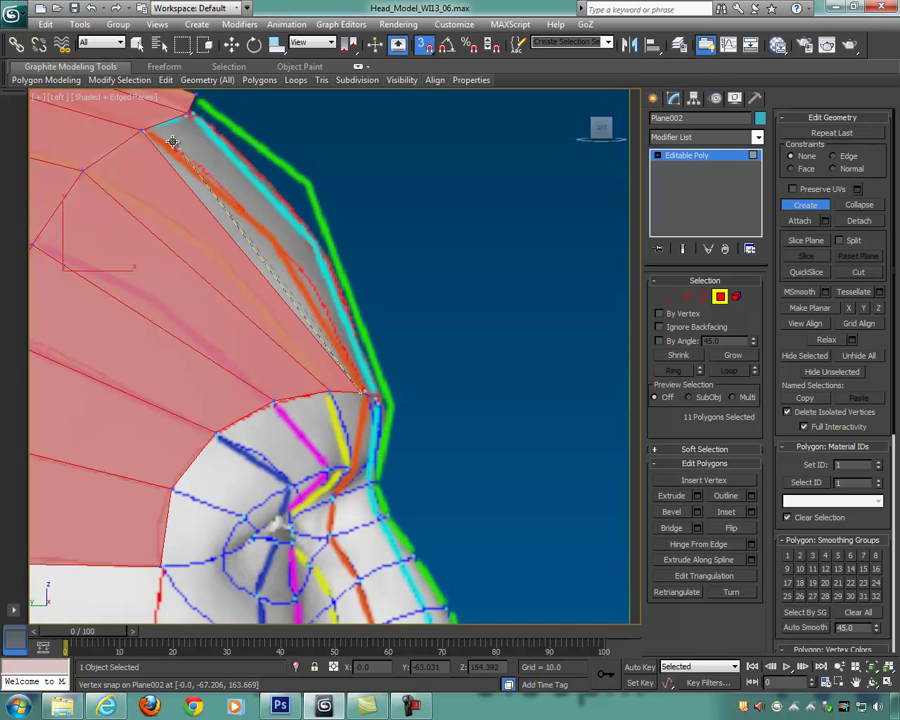
left_click(190, 116)
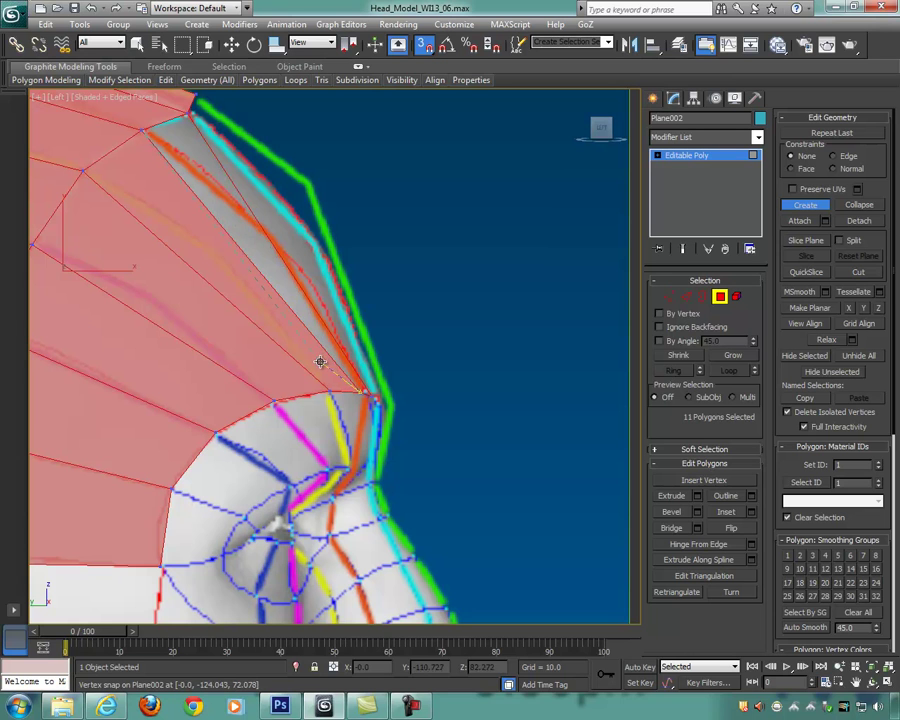
left_click(361, 391)
middle_click_drag(248, 296, 258, 347)
scroll(235, 146, "up", 2)
scroll(240, 160, "down", 2)
scroll(410, 468, "up", 1)
scroll(380, 450, "down", 1)
left_click(400, 457)
left_click(207, 147)
right_click(369, 220)
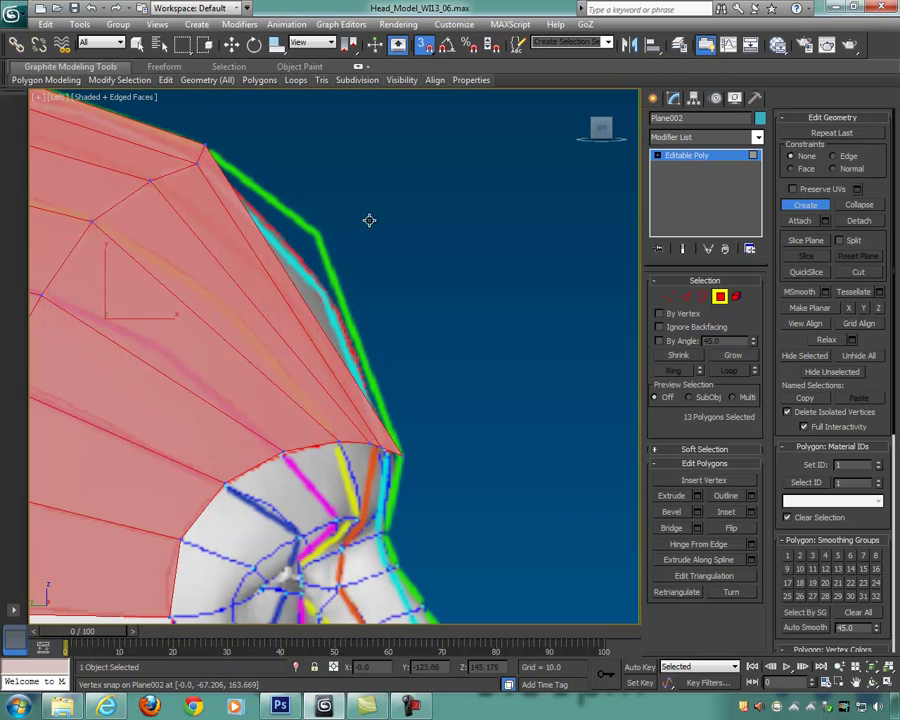
Step: Create two cheek quads in front of the ear, stacked below the temple quad and bounded by the vertical red reference line
middle_click_drag(376, 215, 253, 137)
scroll(360, 197, "down", 6)
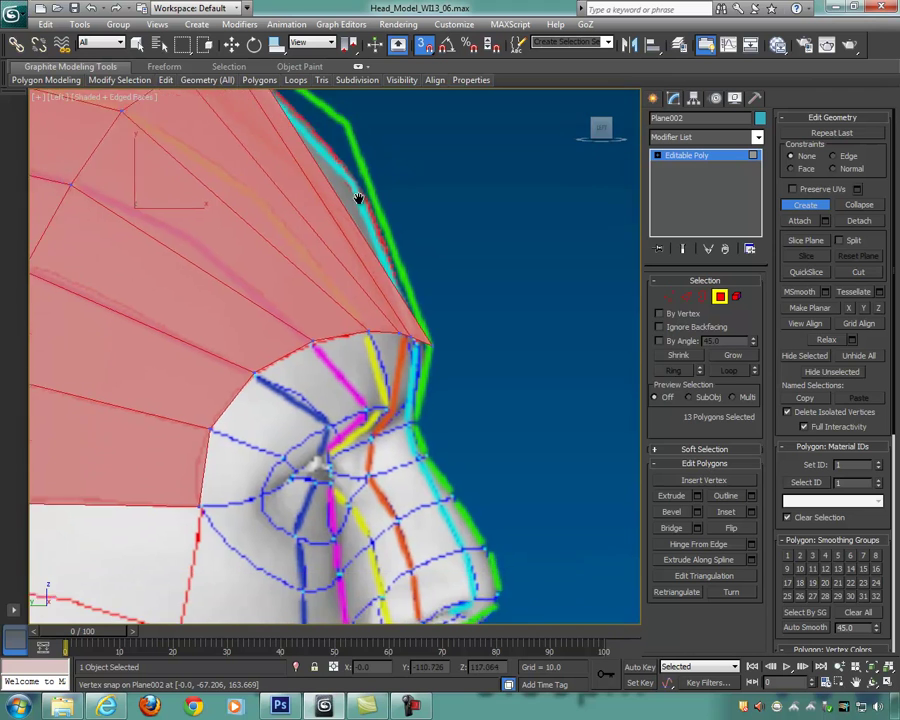
middle_click_drag(333, 344, 356, 287)
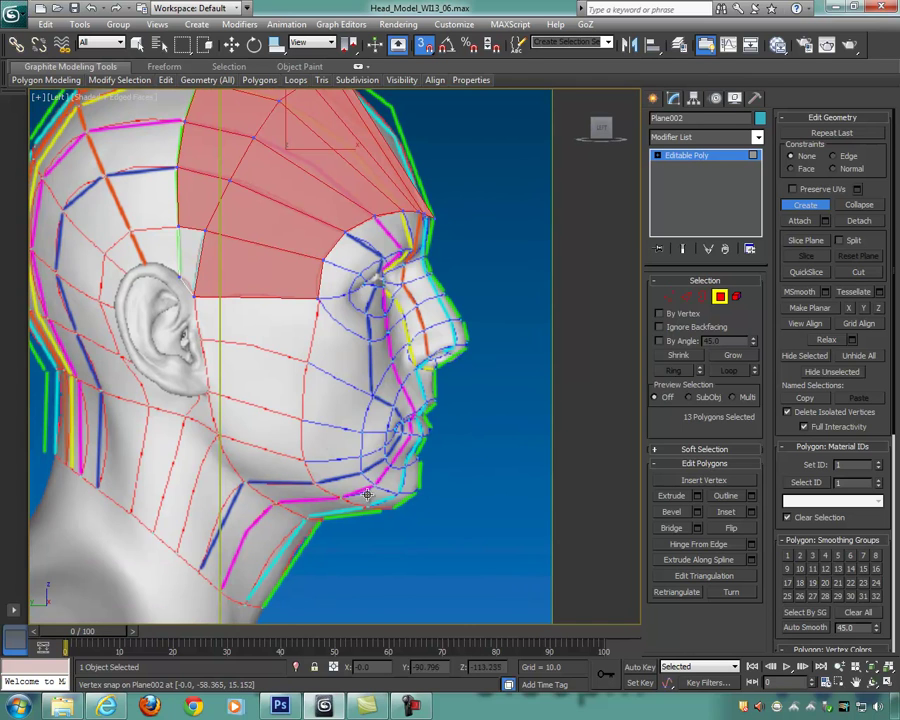
middle_click_drag(331, 282, 337, 252)
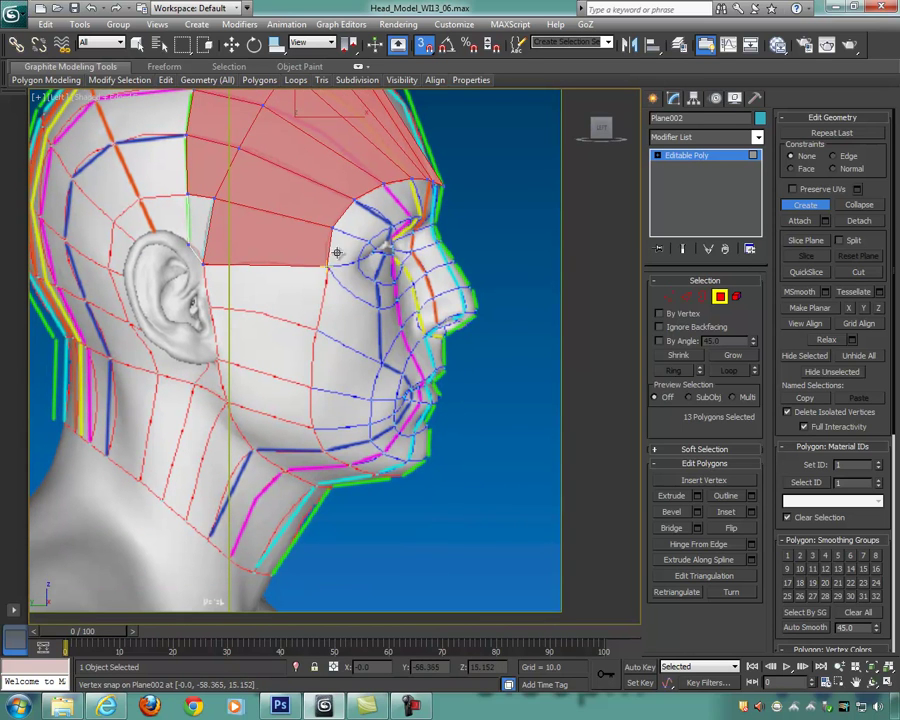
left_click(316, 328)
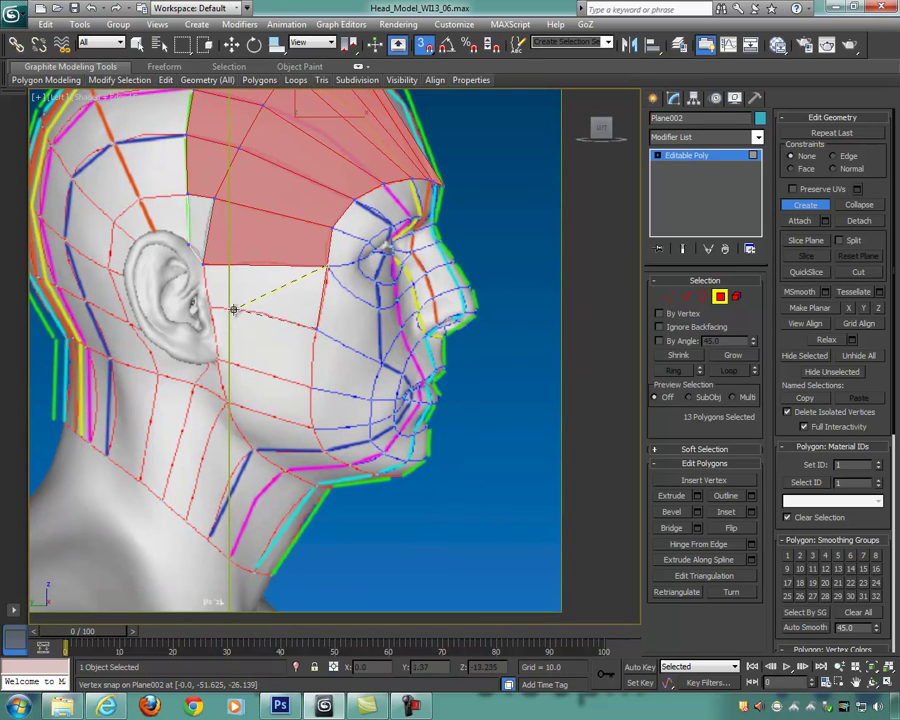
left_click(210, 307)
left_click(206, 268)
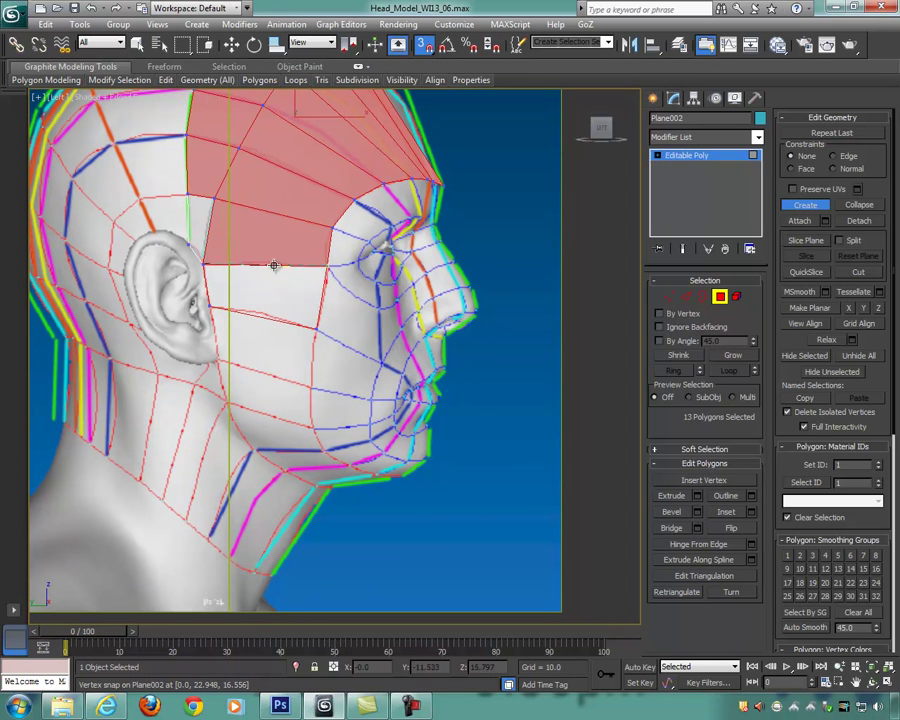
left_click(326, 267)
middle_click_drag(262, 345, 255, 286)
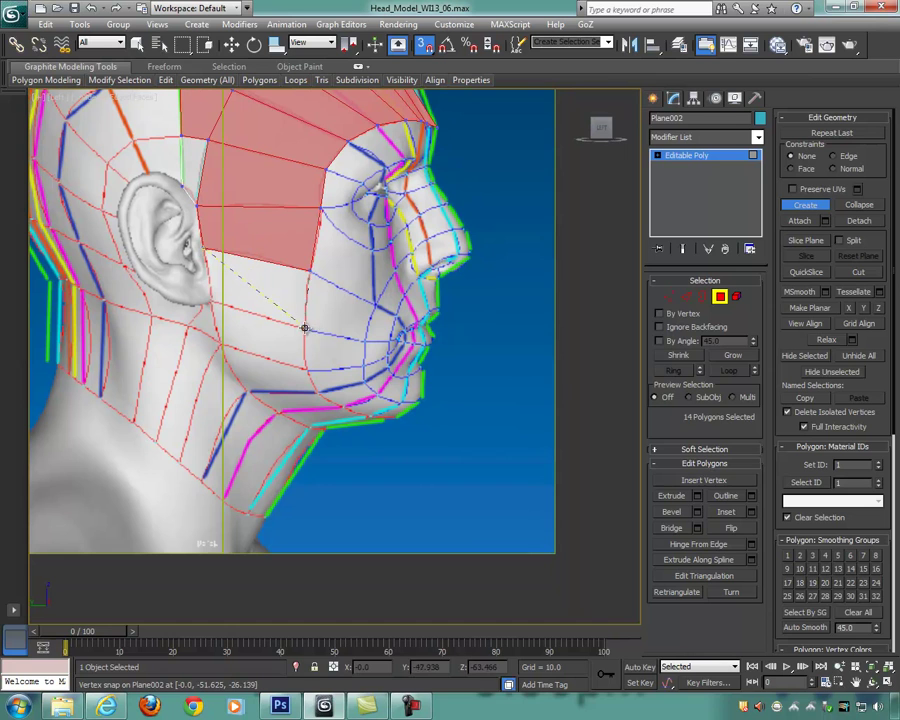
left_click(204, 249)
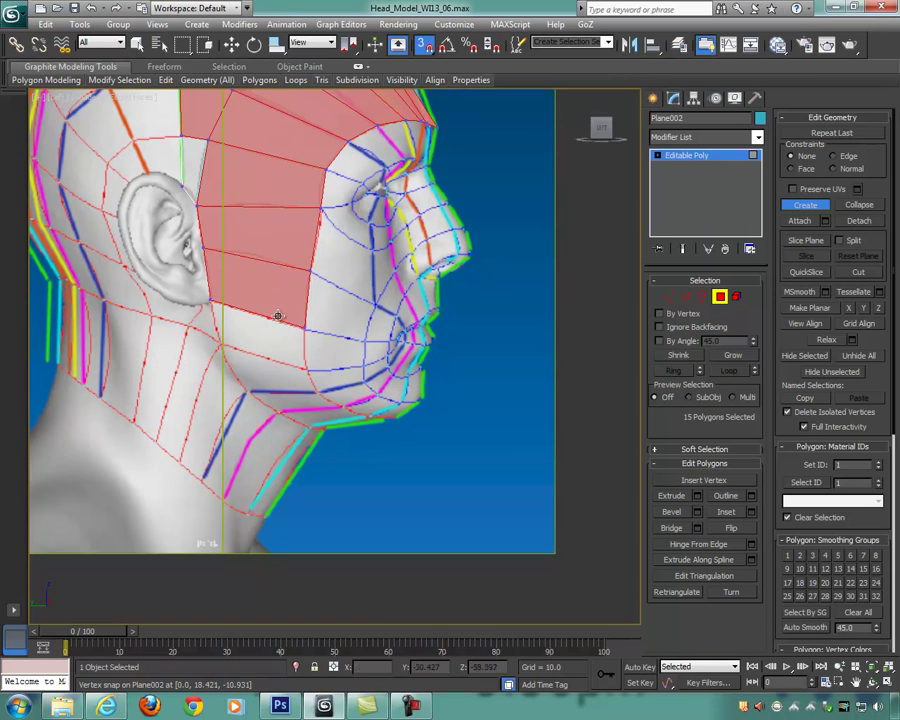
Step: Add two jaw quads below the cheek quads, following the red reference line down to the dark blue jaw line
middle_click_drag(251, 316, 229, 226)
left_click(188, 210)
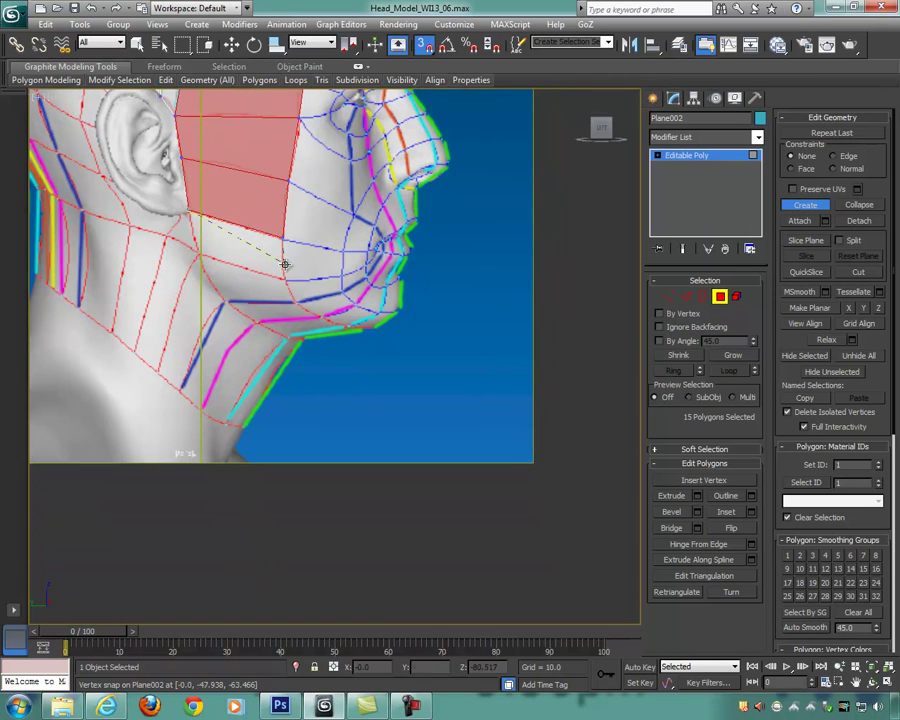
left_click(286, 279)
left_click(200, 254)
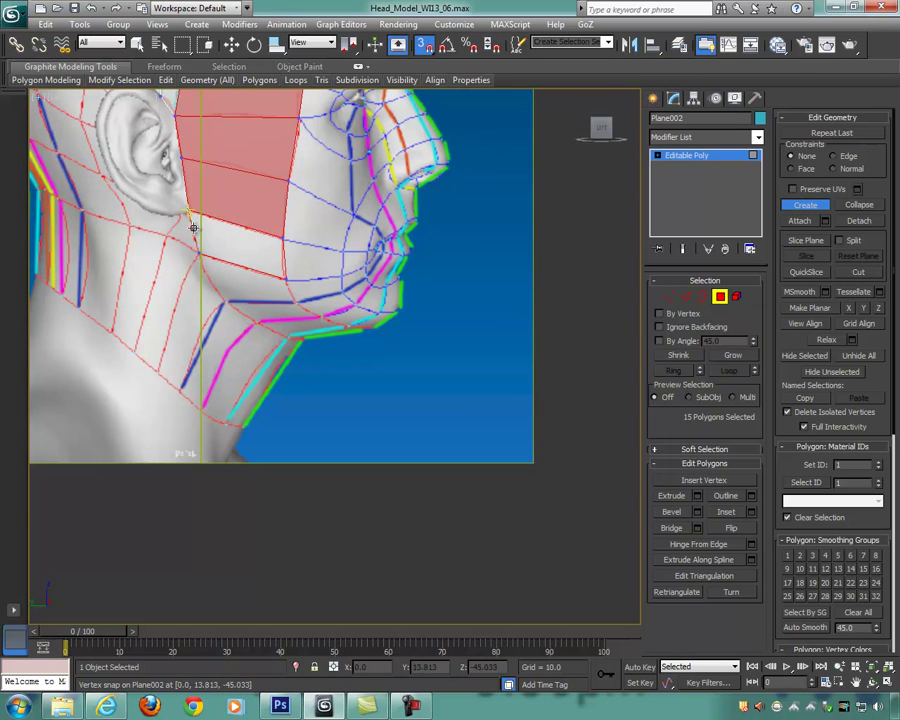
left_click(188, 211)
middle_click_drag(277, 291, 245, 234)
left_click(167, 200)
left_click(256, 225)
left_click(194, 244)
left_click(167, 200)
Step: Extend the surface under the jaw with three quads, from the dark blue line over the magenta and cyan lines to the green outline
middle_click_drag(245, 265, 308, 307)
scroll(249, 247, "up", 3)
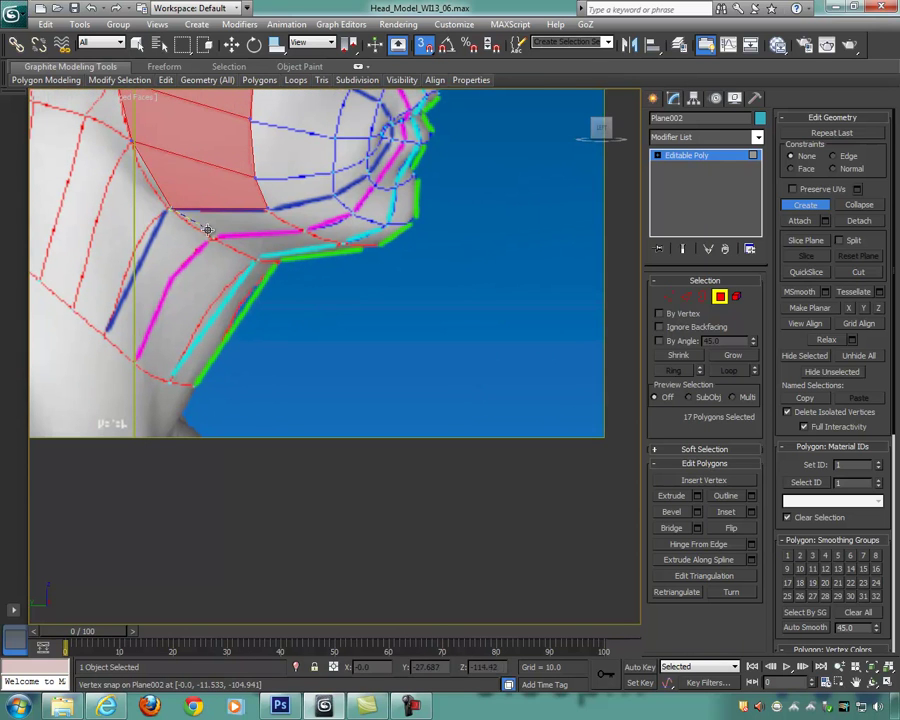
left_click(303, 231)
double_click(270, 209)
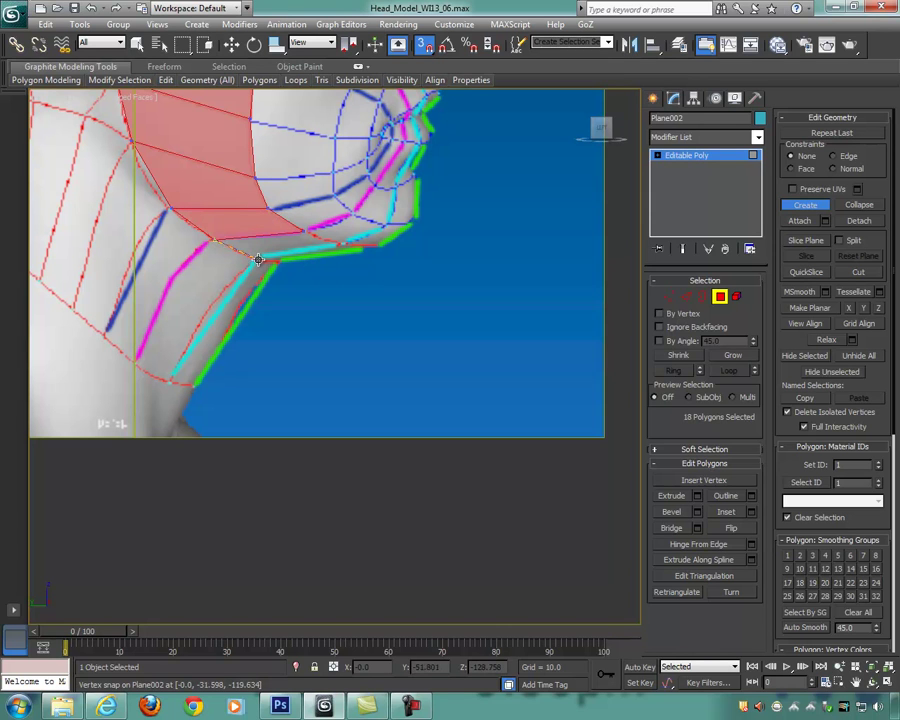
double_click(304, 231)
middle_click_drag(303, 289, 340, 314)
scroll(341, 312, "up", 4)
middle_click_drag(366, 221, 287, 281)
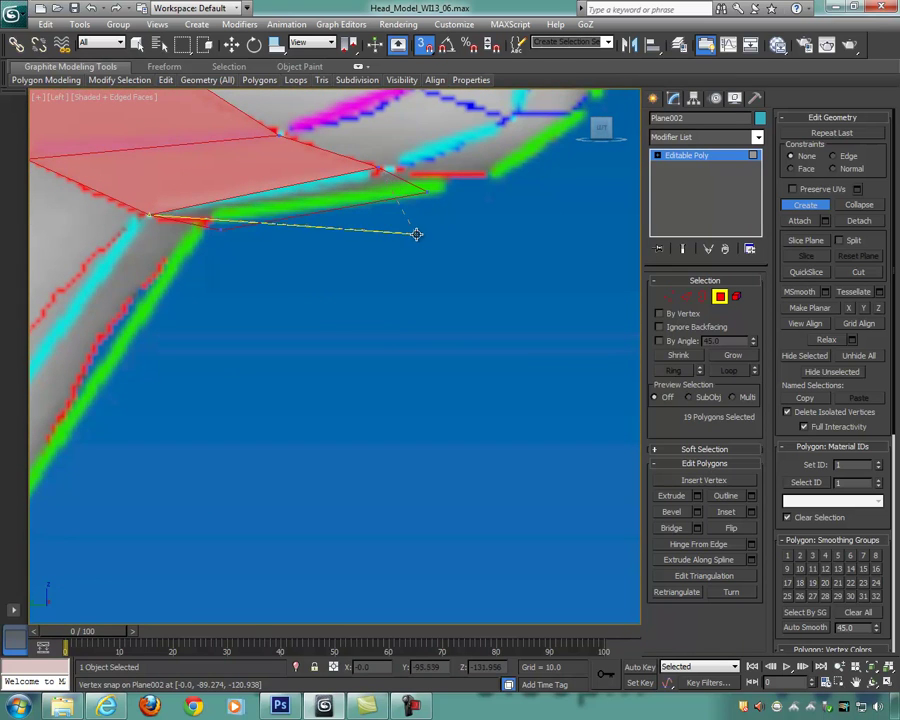
left_click(416, 233)
Step: Create two front neck quads below the jaw, from the green outline to the cyan line and on to the magenta line
scroll(358, 267, "down", 6)
scroll(336, 262, "up", 3)
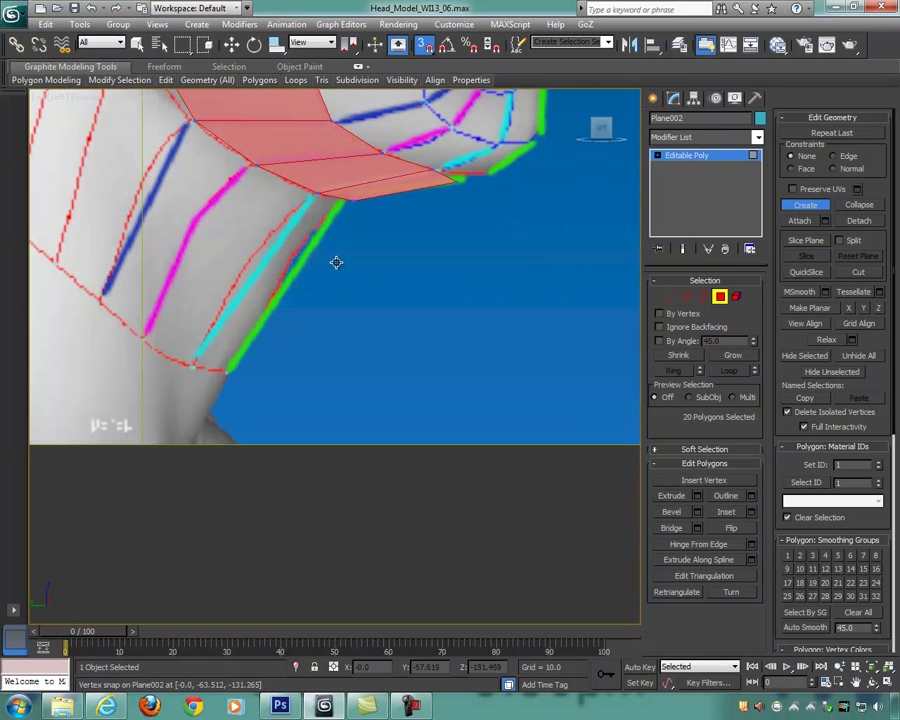
left_click(193, 367)
left_click(318, 195)
left_click(366, 226)
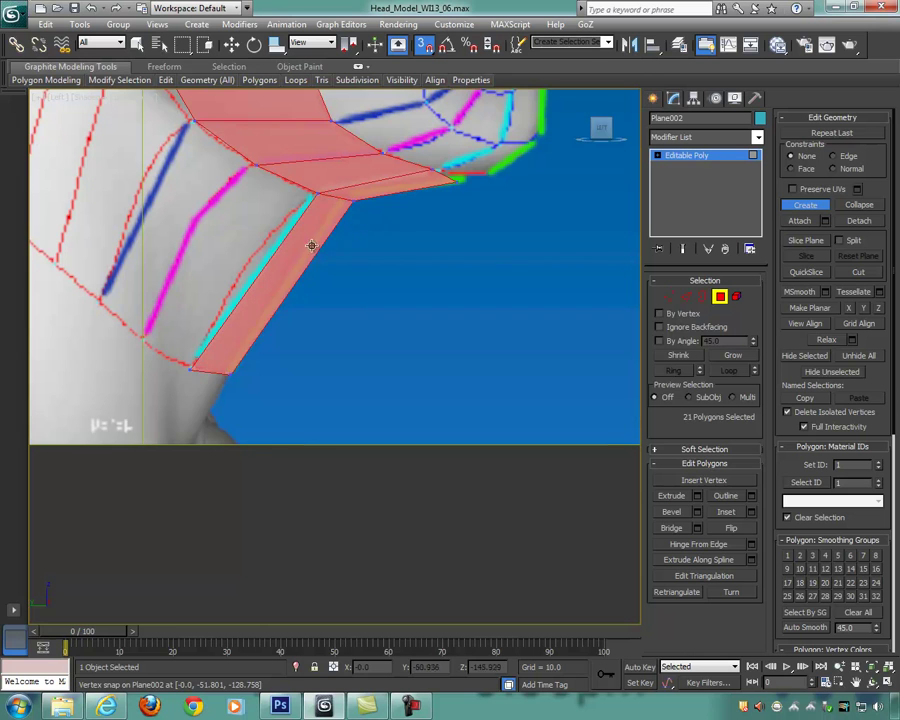
middle_click_drag(311, 245, 389, 247)
left_click(308, 357)
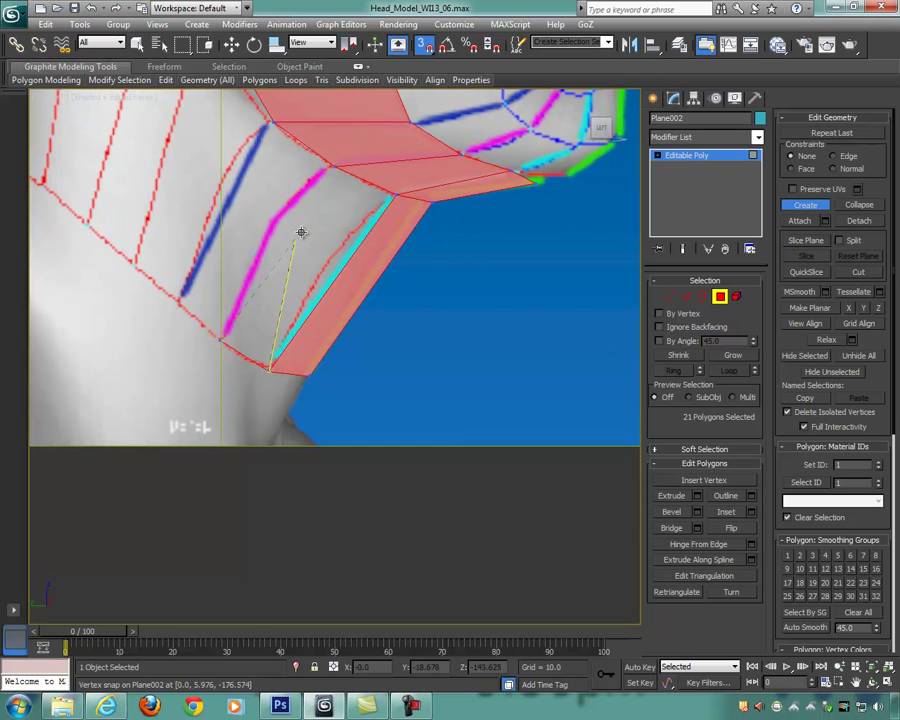
left_click(337, 167)
double_click(396, 195)
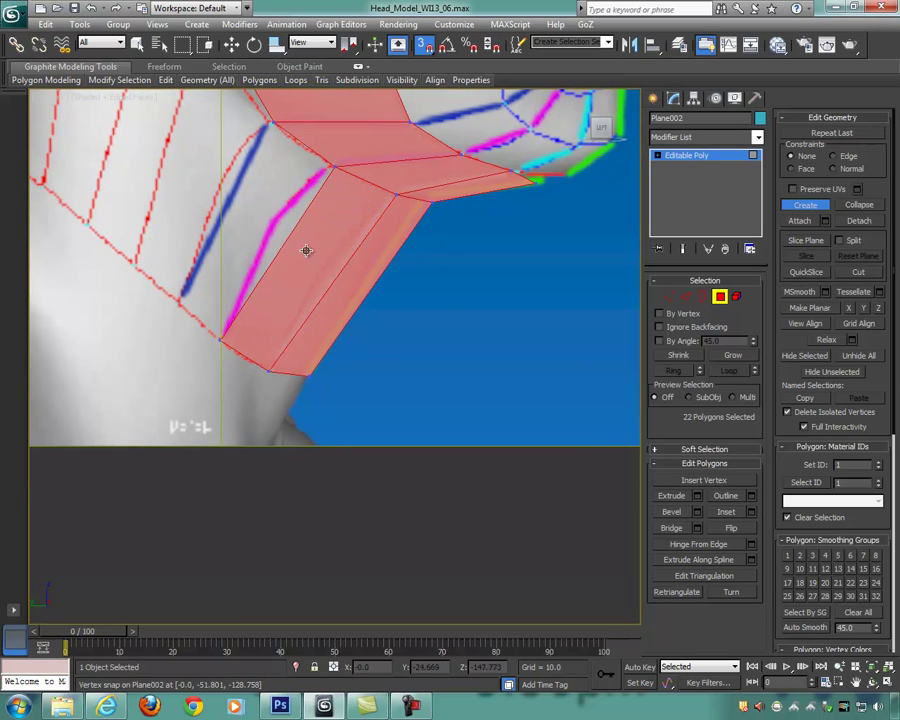
Step: Add two side neck quads, from the magenta line to the dark blue line and on to the adjacent red reference line
middle_click_drag(308, 253, 381, 306)
left_click(248, 358)
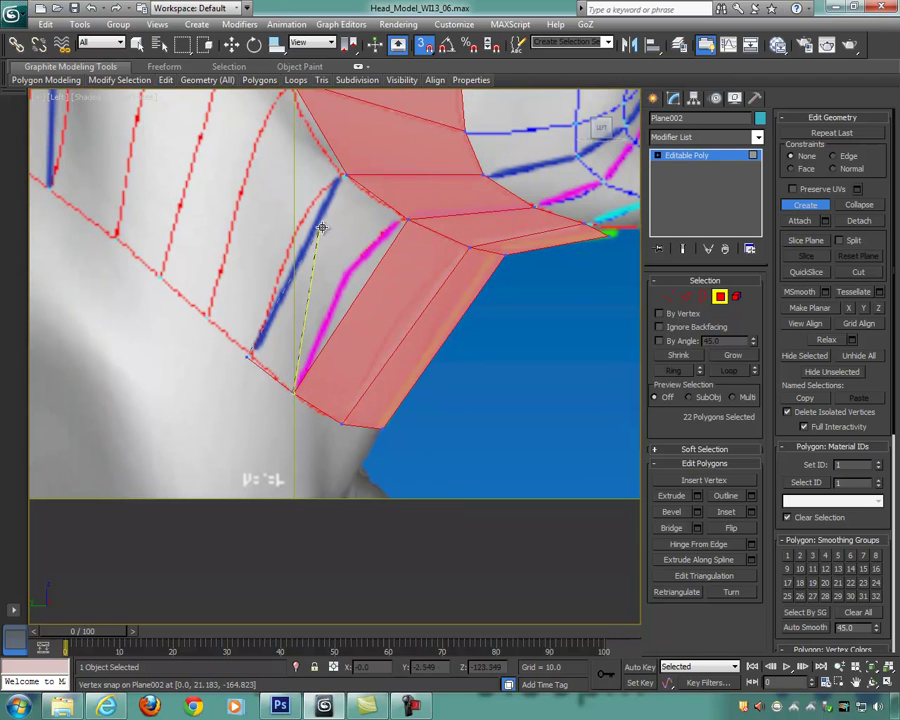
left_click(344, 175)
left_click(407, 219)
left_click(333, 270)
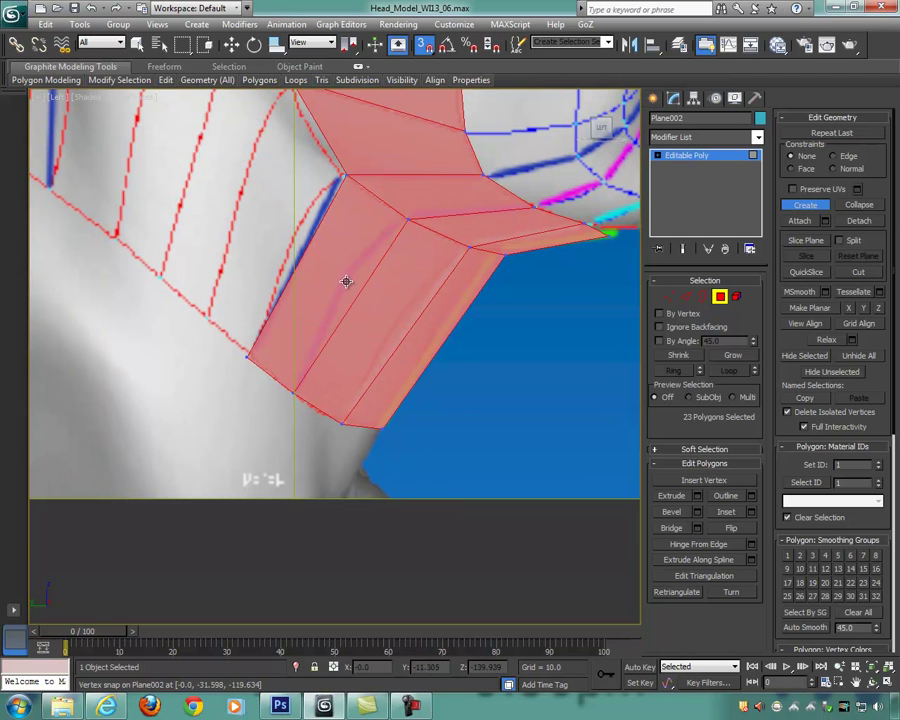
middle_click_drag(347, 281, 380, 344)
left_click(247, 360)
left_click(332, 128)
left_click(289, 398)
left_click(388, 217)
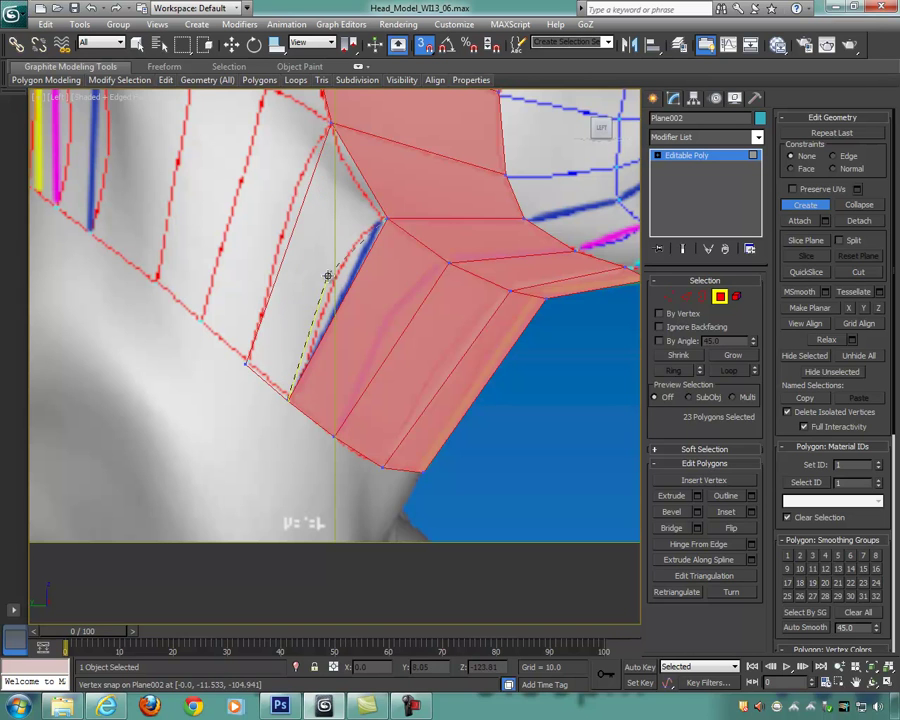
left_click(289, 399)
Step: Add the next neck quad along the red reference lines and a small quad above it at the earlobe
middle_click_drag(364, 262, 438, 352)
scroll(438, 350, "down", 2)
left_click(293, 396)
left_click(335, 230)
left_click(385, 258)
scroll(370, 290, "up", 3)
left_click(440, 282)
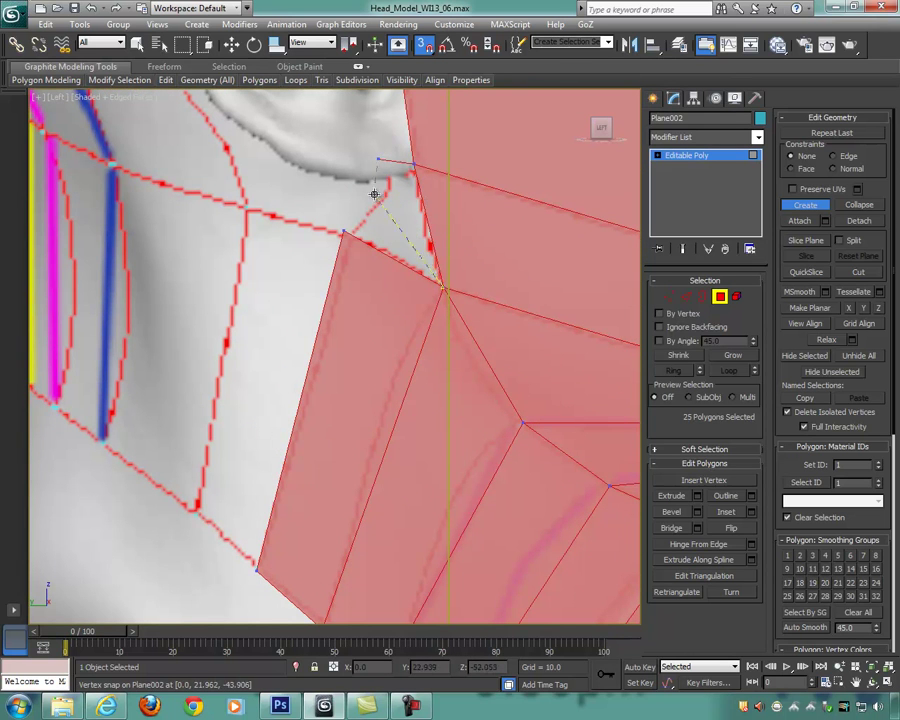
left_click(379, 160)
Step: Add another neck quad toward the nape and a small quad above it along the underside of the ear
scroll(405, 232, "down", 5)
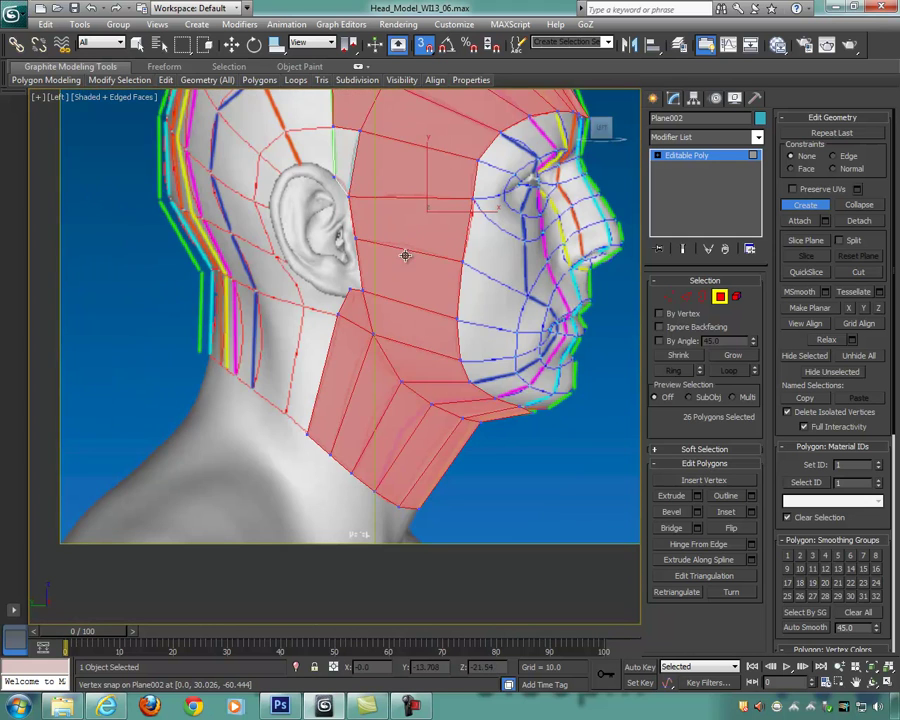
middle_click_drag(405, 256, 451, 253)
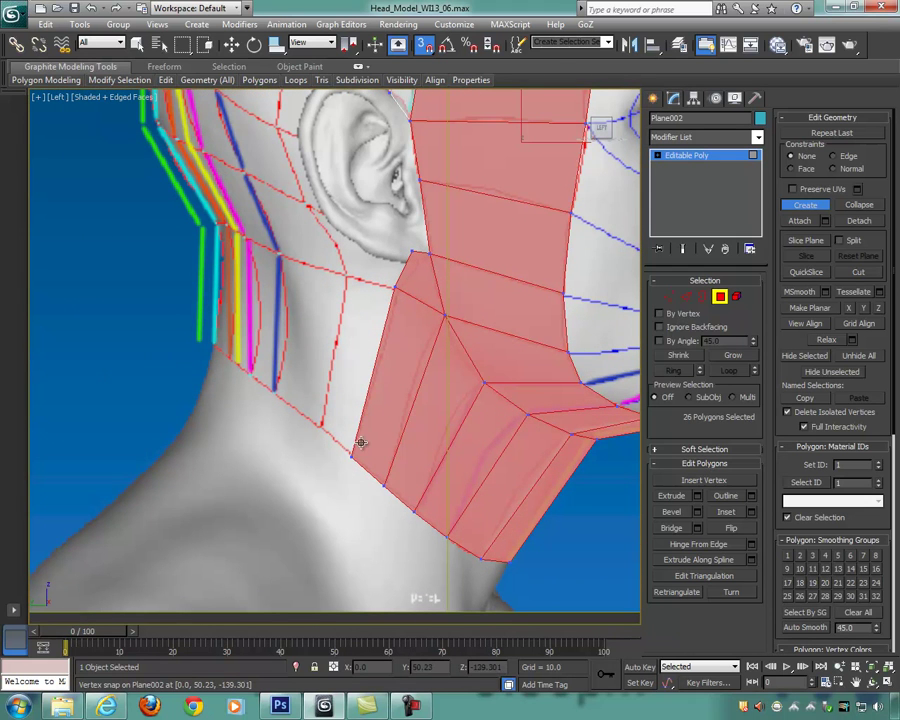
left_click(319, 428)
left_click(347, 276)
left_click(395, 287)
left_click(389, 301)
middle_click_drag(394, 304, 404, 392)
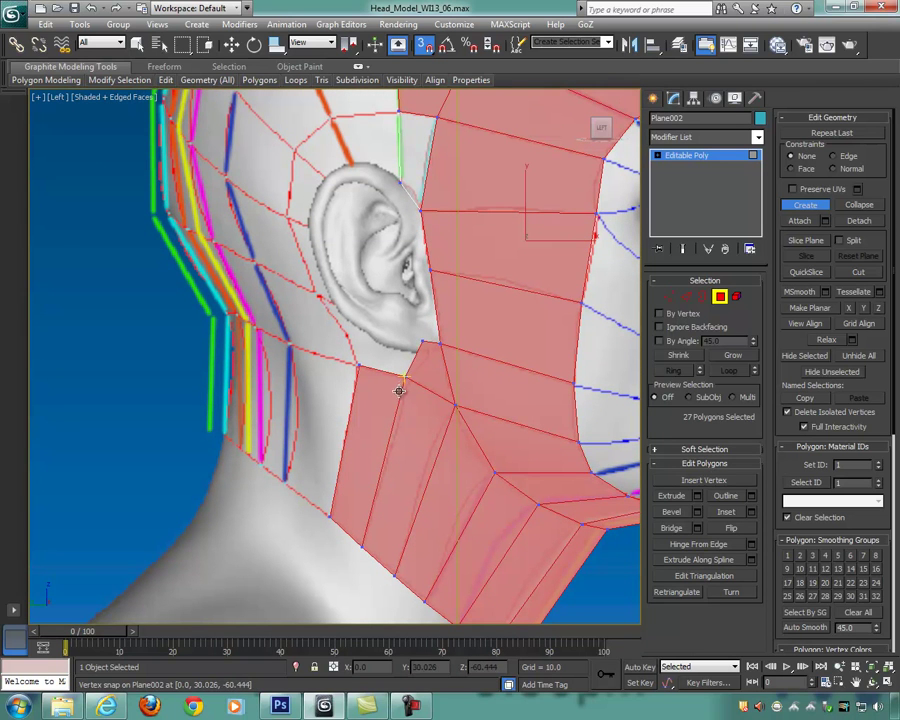
left_click(371, 333)
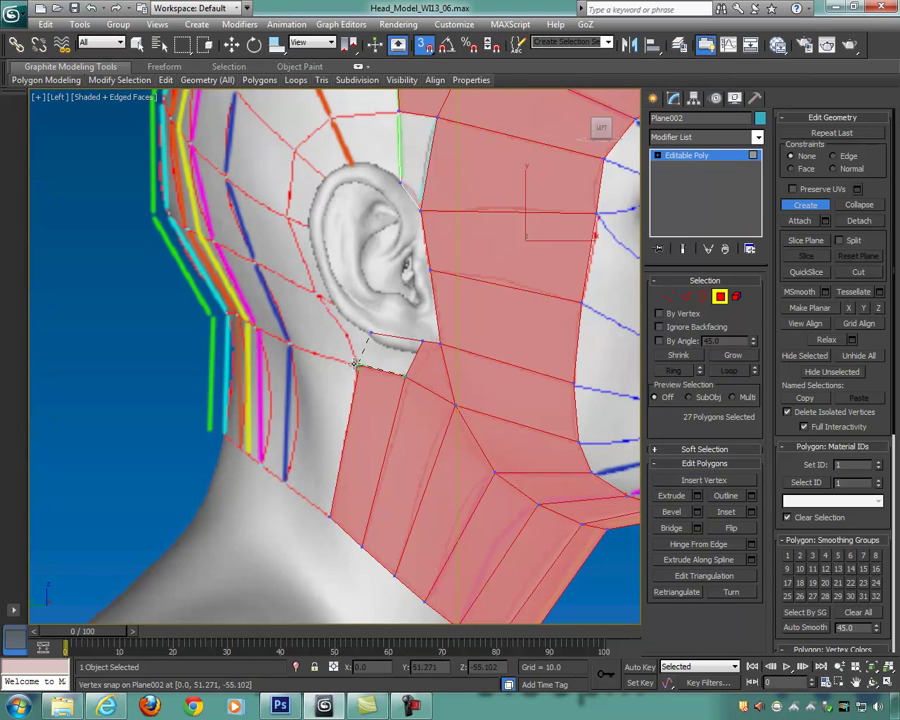
double_click(358, 366)
Step: Create a neck quad reaching the rear dark blue line and a quad above it behind the ear
middle_click_drag(437, 390, 447, 365)
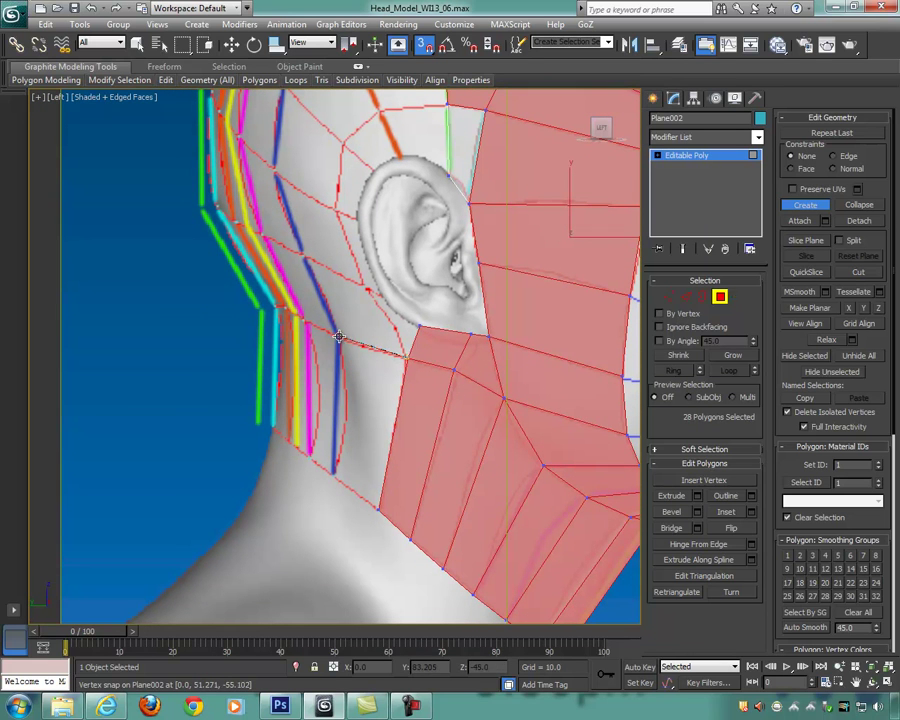
left_click(406, 359)
middle_click_drag(418, 395, 436, 444)
left_click(385, 333)
left_click(325, 307)
left_click(356, 386)
left_click(425, 405)
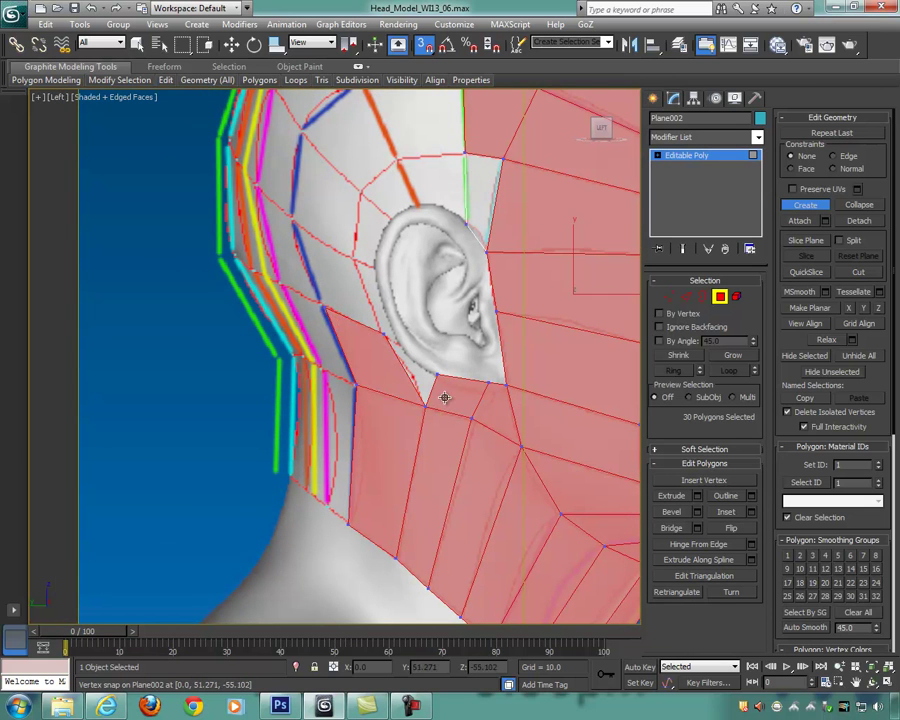
Step: Add two quads up the back edge of the ear, spanning from the red reference line onto the ear
left_click(411, 346)
left_click(387, 334)
left_click(426, 405)
left_click(438, 375)
middle_click_drag(445, 363, 468, 420)
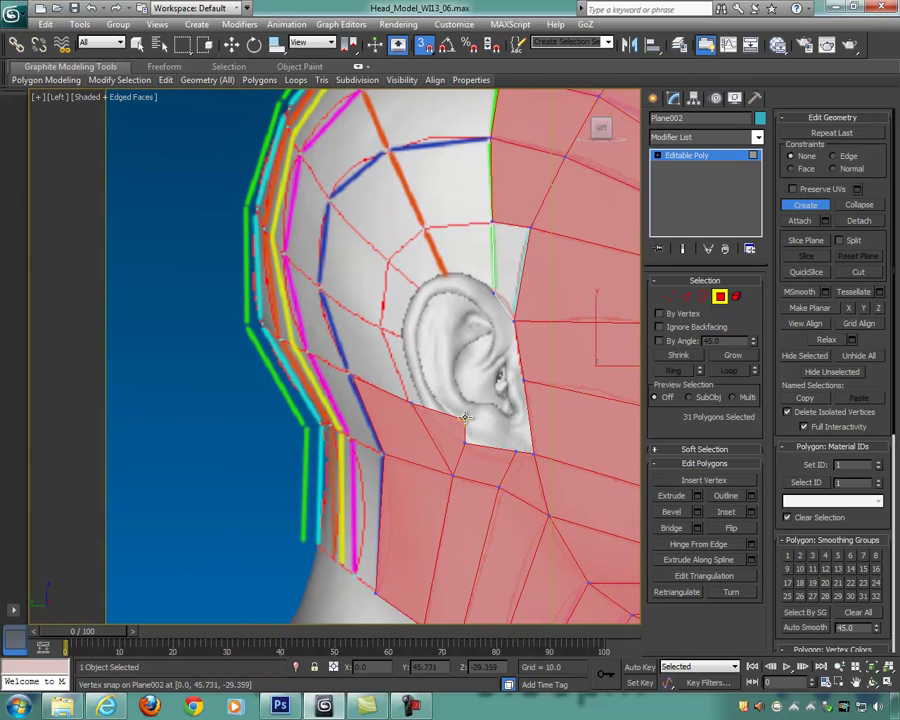
left_click(432, 344)
left_click(381, 326)
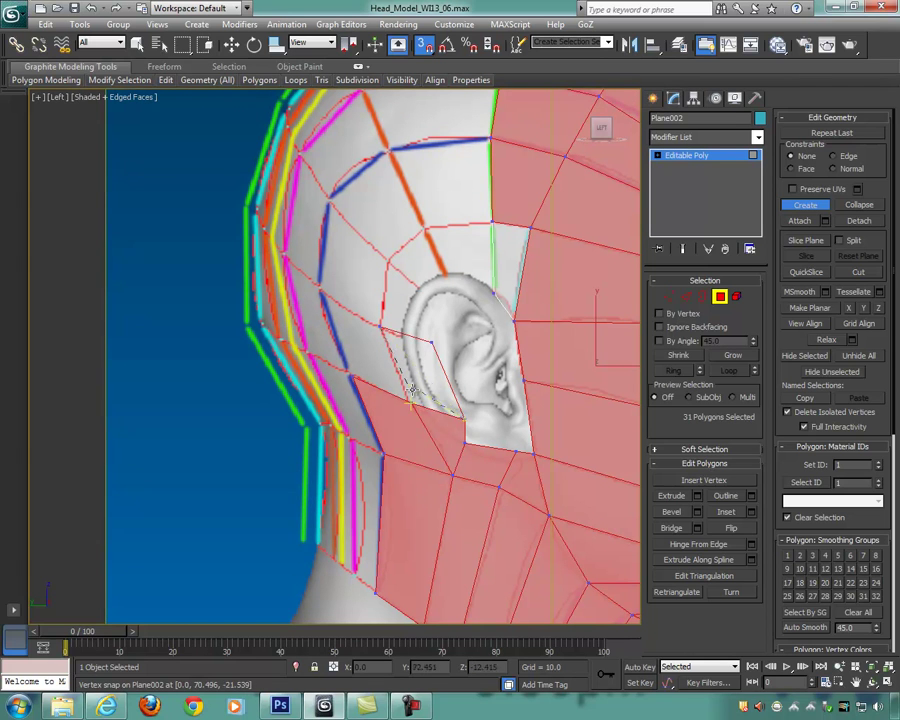
double_click(412, 401)
Step: Continue the ear border with a quad at the ear's upper back, up to the next red line intersection
middle_click_drag(438, 346, 435, 412)
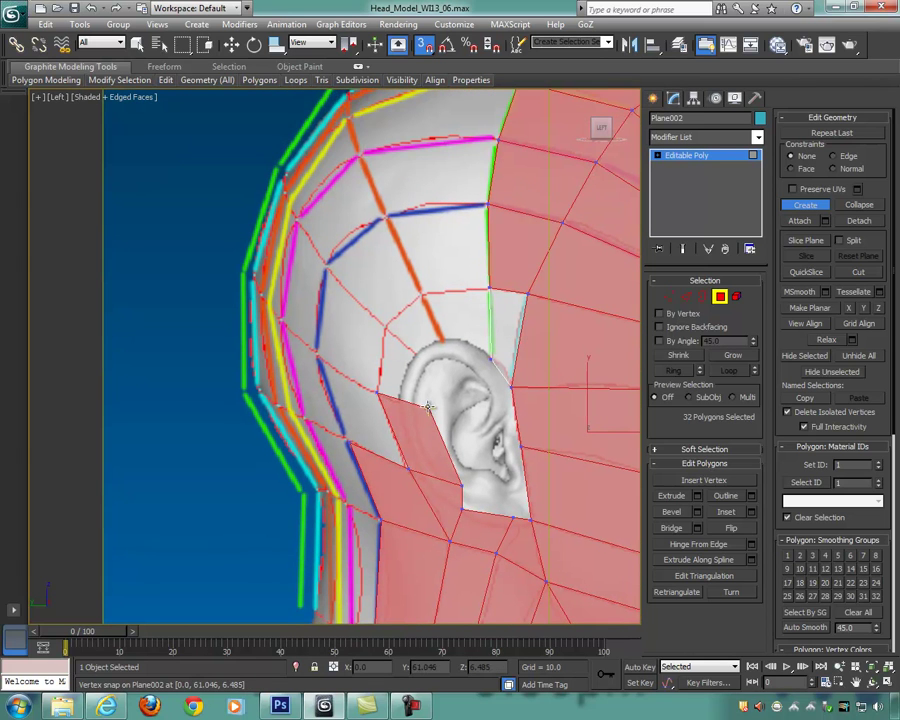
left_click(438, 375)
left_click(385, 329)
left_click(378, 391)
left_click(378, 390)
middle_click_drag(378, 390, 414, 410, "alt")
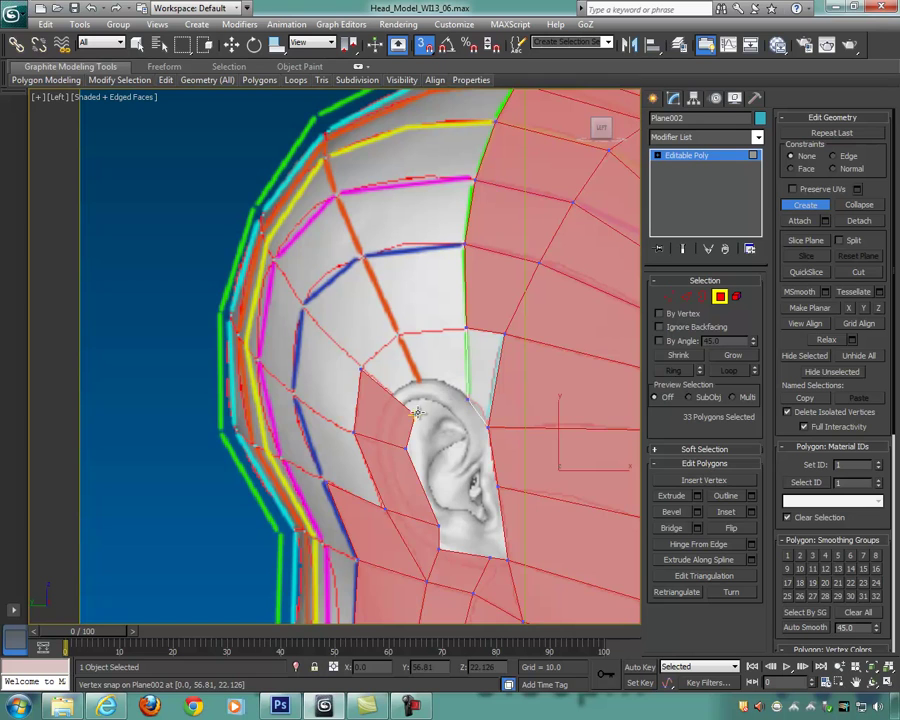
Step: Create a quad from the ear's upper back to the orange line and another above the ear reaching the green line
scroll(431, 414, "up", 3)
left_click(527, 448)
left_click(462, 313)
double_click(388, 380)
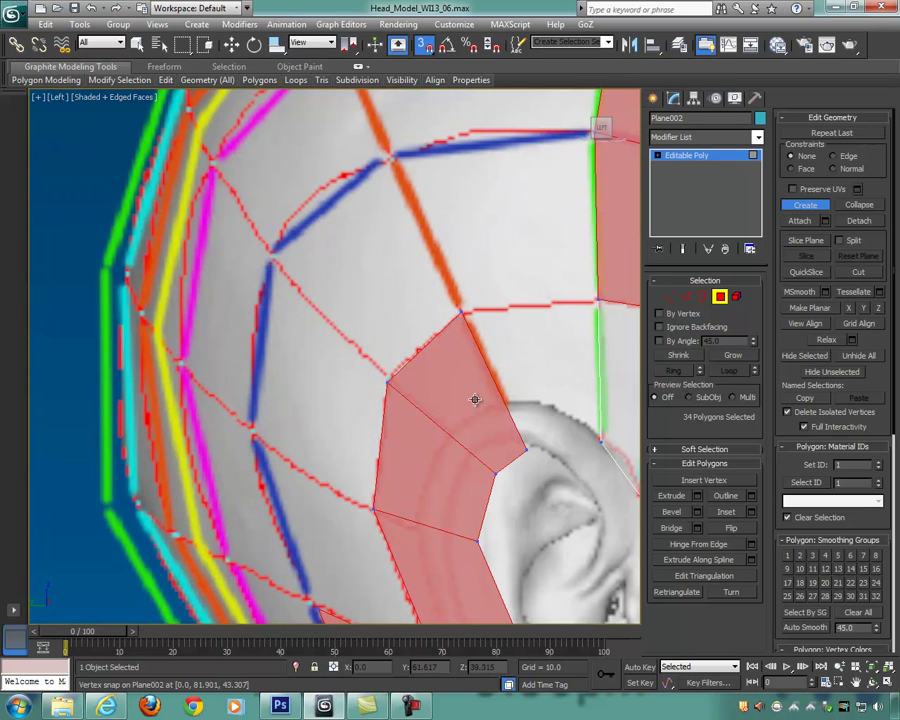
middle_click_drag(475, 400, 334, 360)
scroll(334, 360, "down", 2)
left_click(425, 397)
left_click(422, 294)
double_click(327, 300)
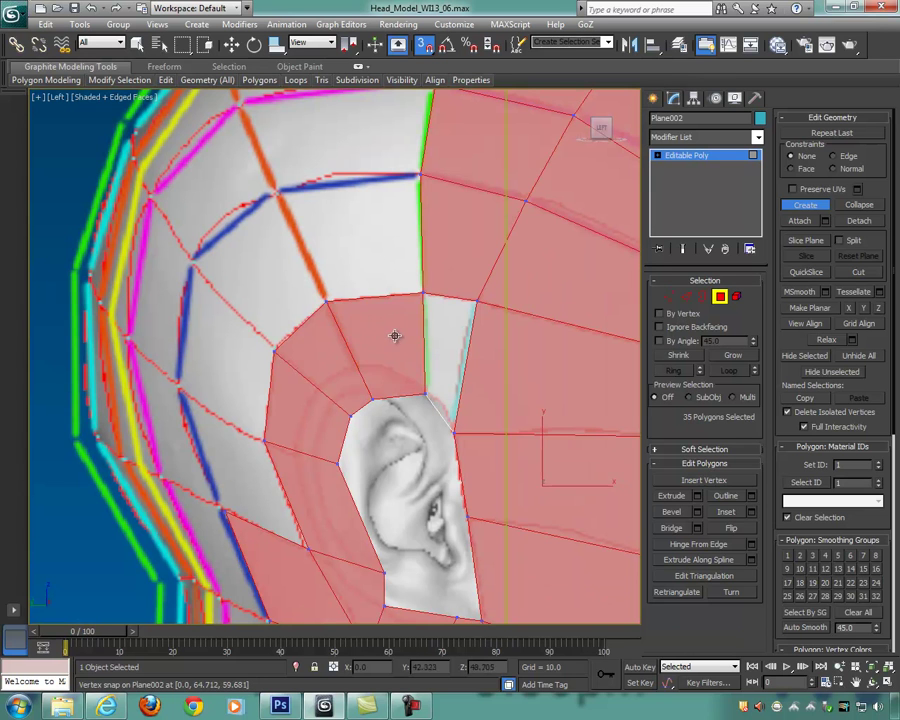
Step: Create two stacked quads behind the ear border, spanning from the existing ring of polygons out to the dark blue line
scroll(395, 336, "down", 5)
scroll(416, 362, "up", 3)
left_click(314, 378)
left_click(354, 397)
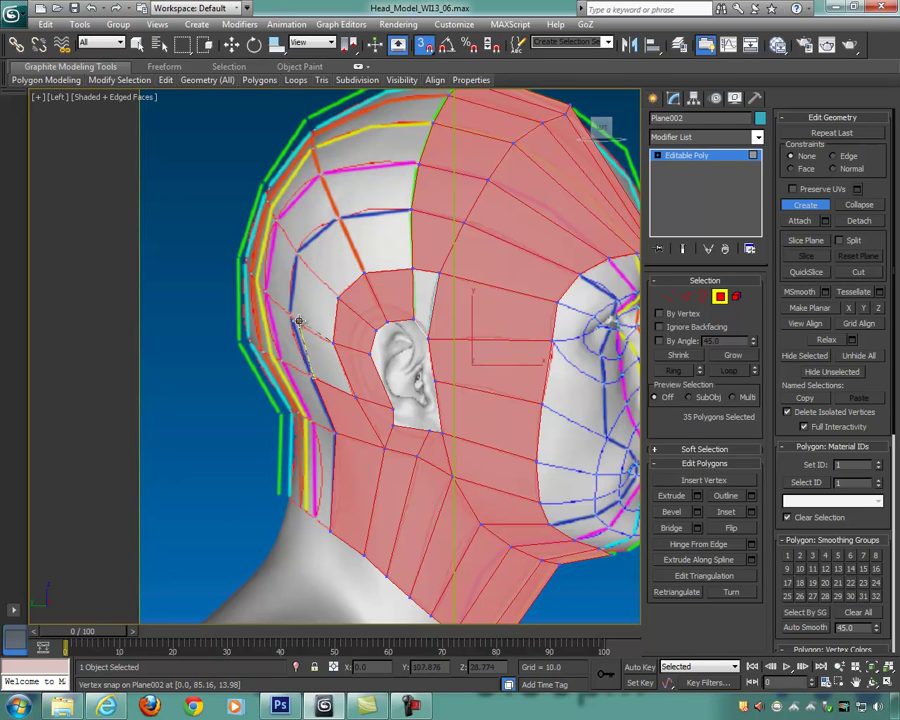
scroll(316, 321, "up", 4)
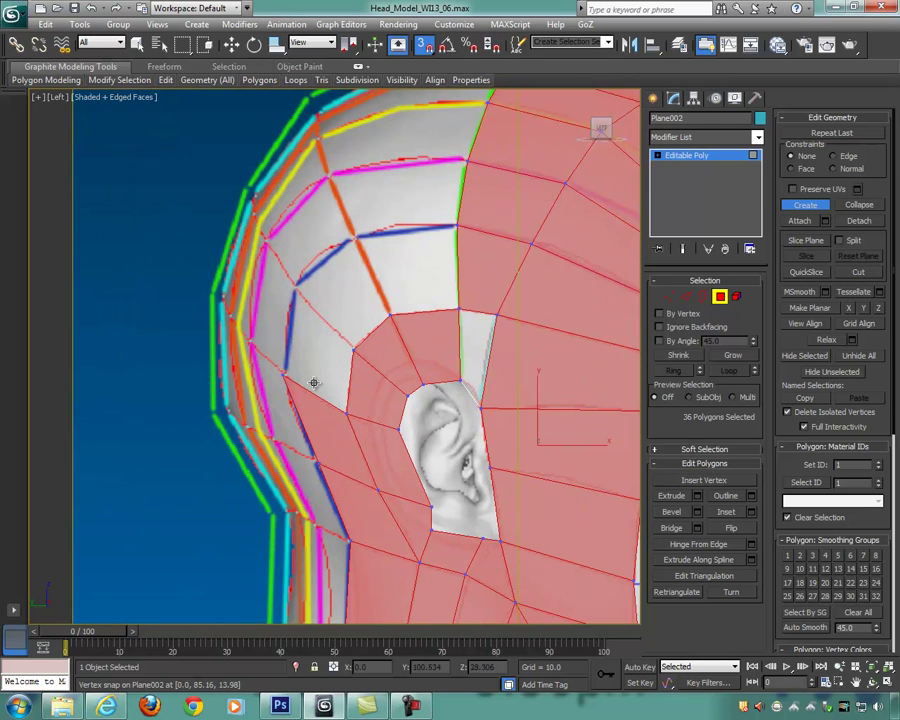
left_click(299, 291)
left_click(354, 349)
left_click(368, 350)
middle_click_drag(370, 346, 367, 400)
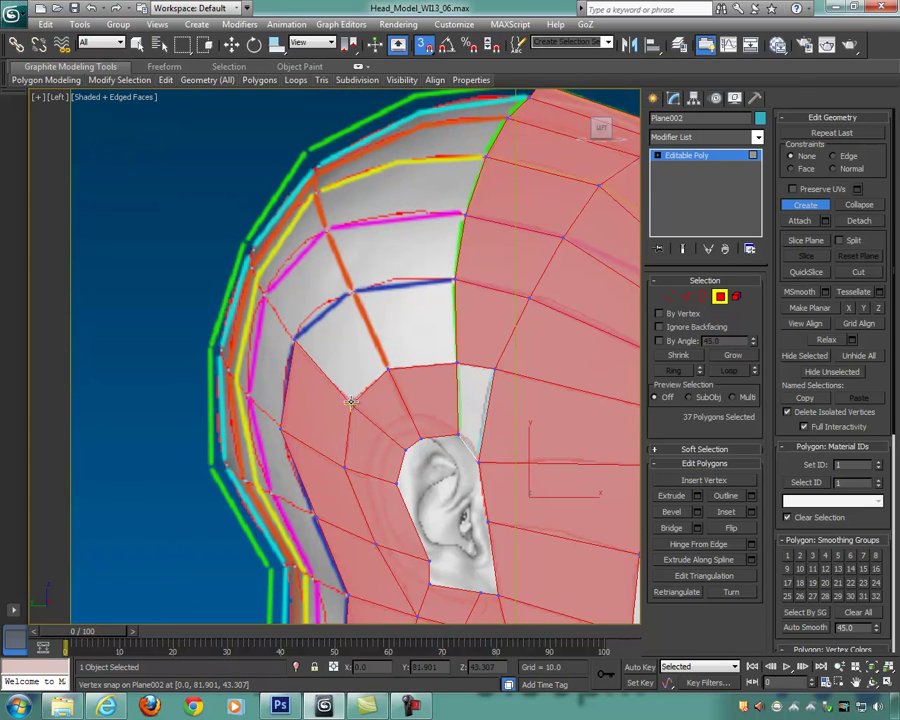
Step: Continue the ring beneath the dark blue line with two quads, one on each side of the orange line, up to the green line
left_click(356, 290)
double_click(389, 368)
middle_click_drag(409, 366, 384, 404)
left_click(364, 406)
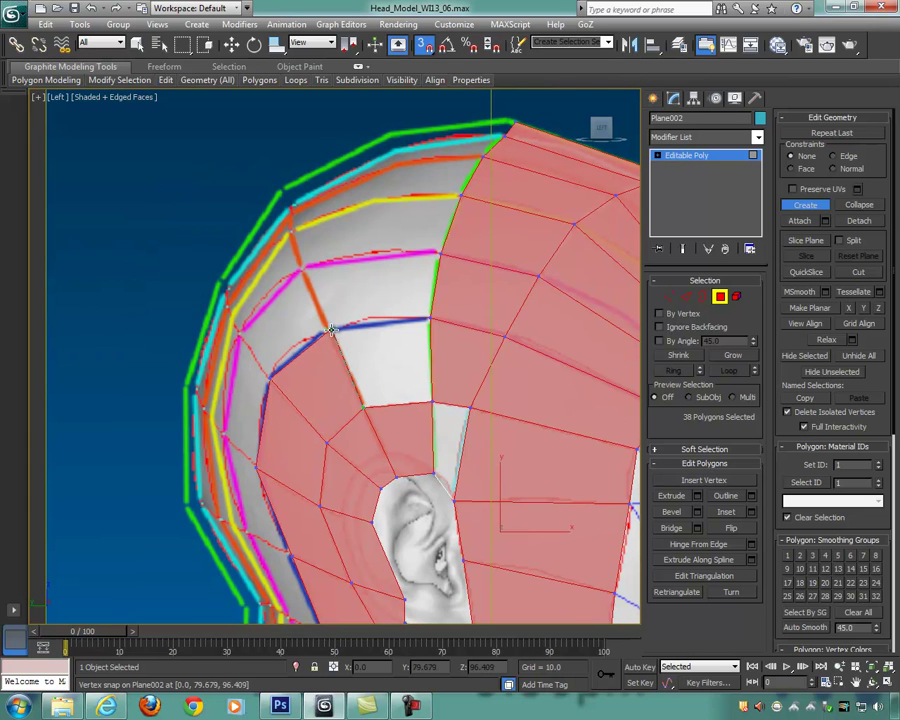
right_click(390, 375)
middle_click_drag(430, 433, 384, 437)
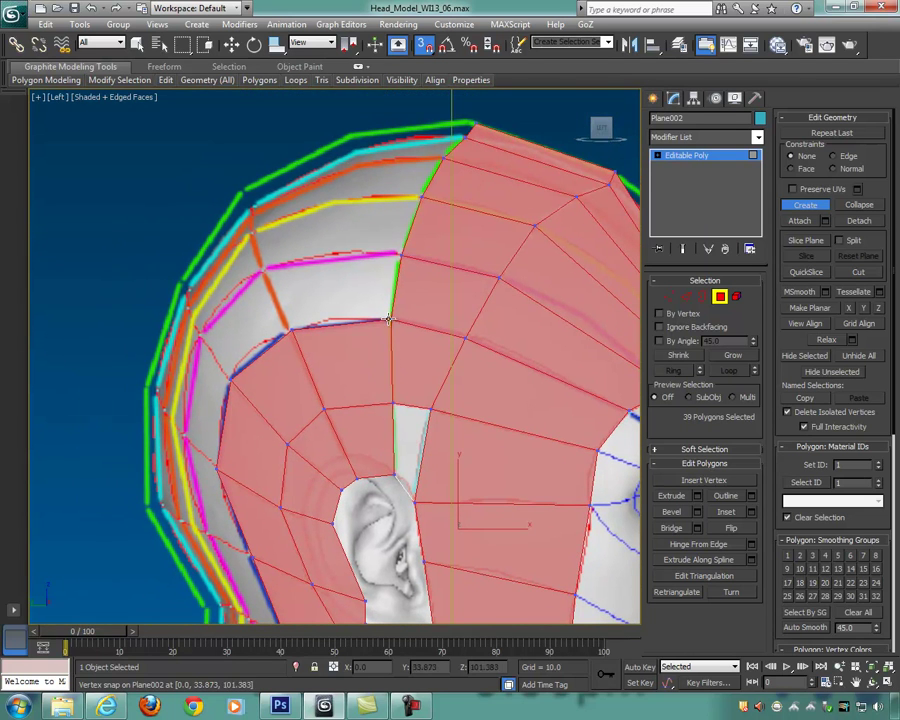
Step: Create two quads between the orange and green cross lines, extending from the dark blue line up to the magenta and yellow lines
left_click(268, 270)
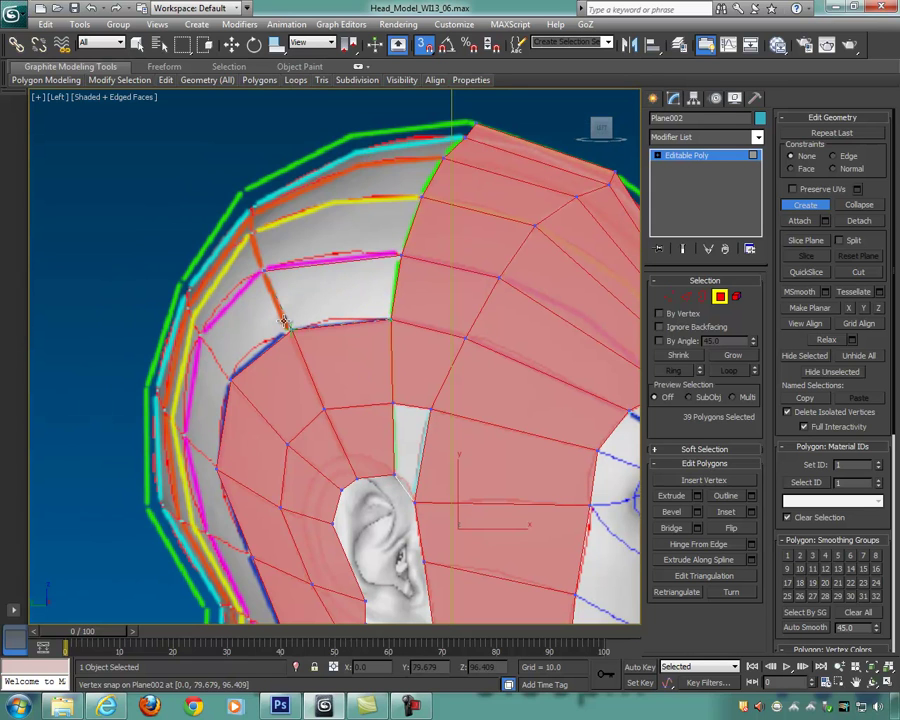
right_click(325, 298)
middle_click_drag(377, 278, 388, 344)
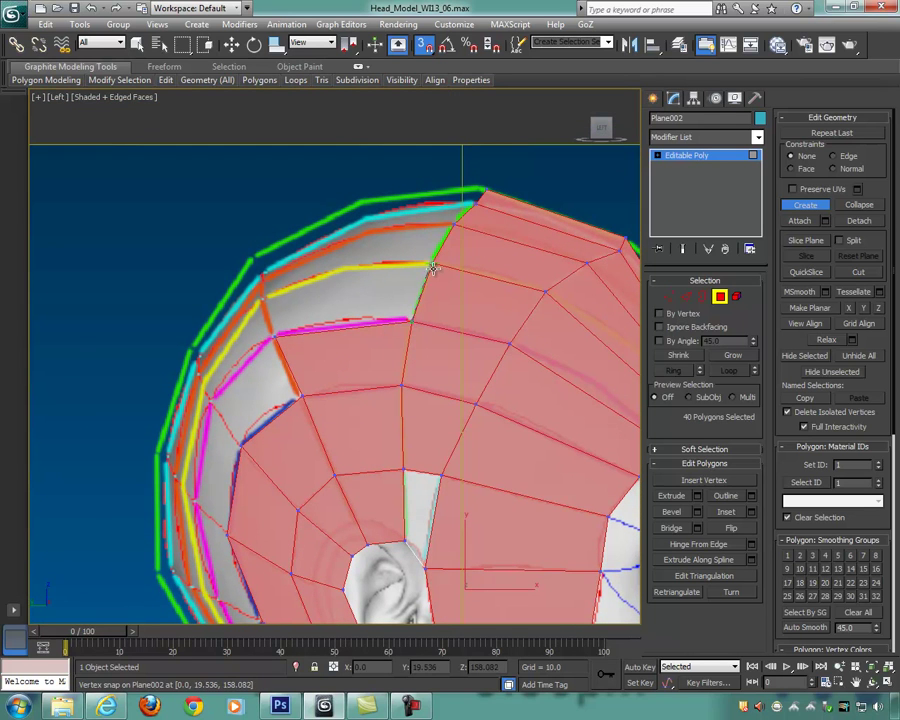
left_click(263, 299)
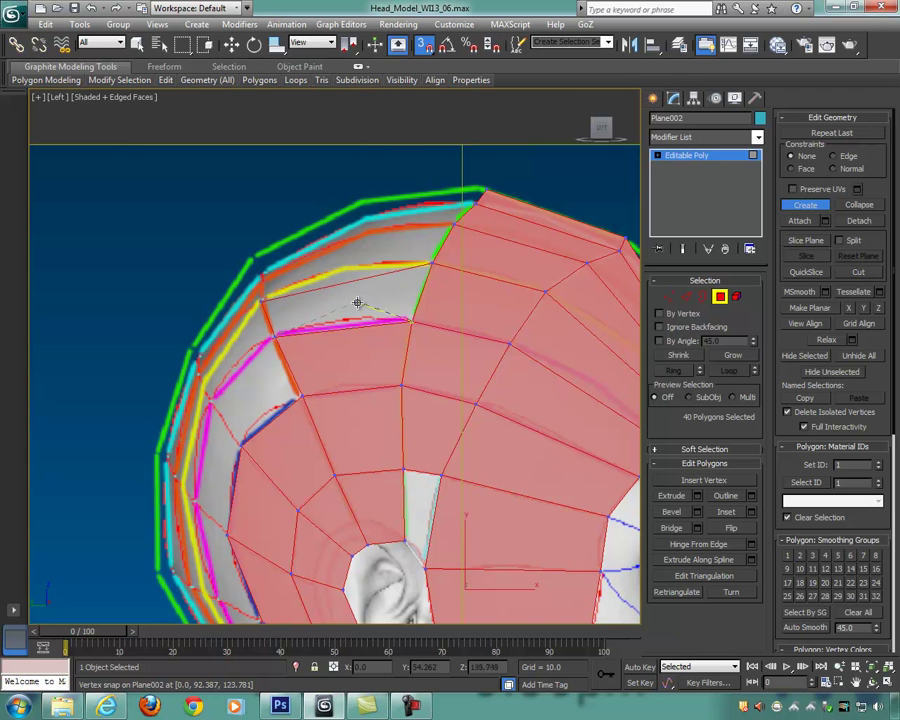
left_click(357, 302)
middle_click_drag(357, 302, 414, 352)
Step: Add two thin quads toward the crown, extending the column from the yellow line to the orange and cyan lines
left_click(431, 331)
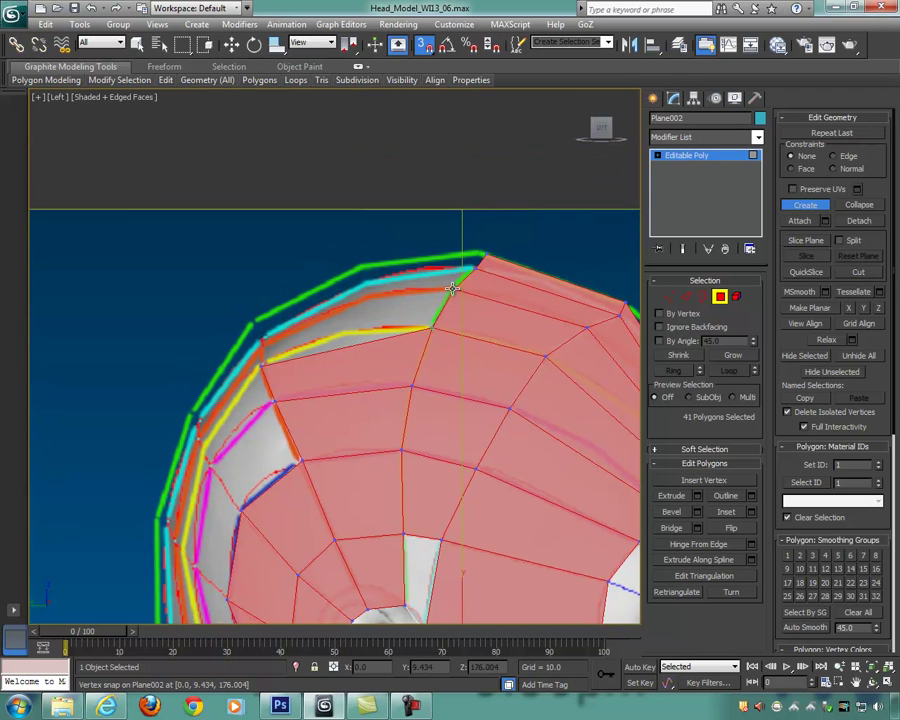
scroll(333, 336, "up", 4)
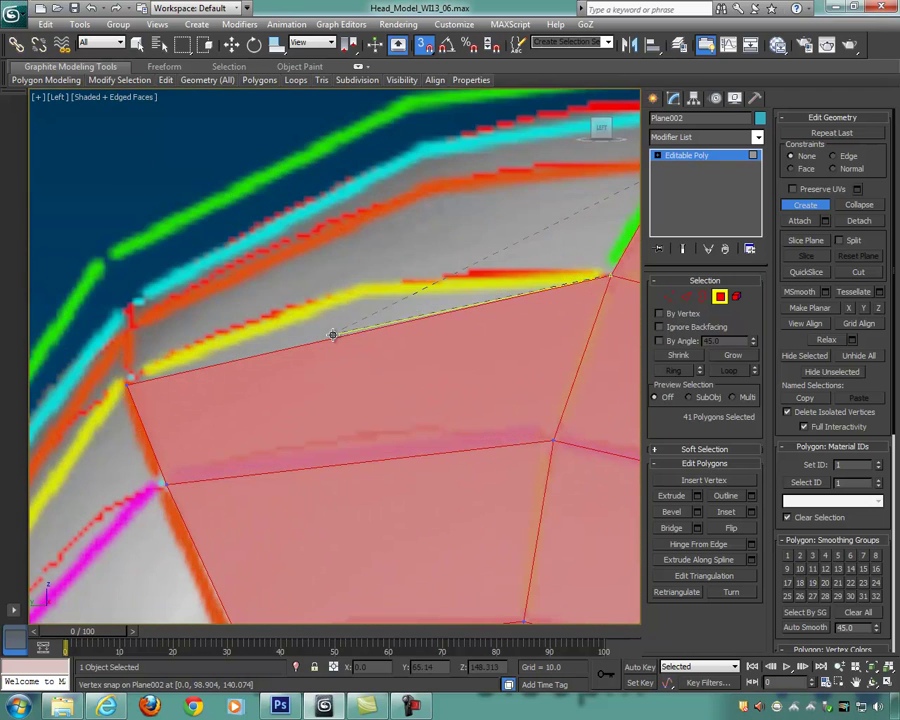
left_click(127, 333)
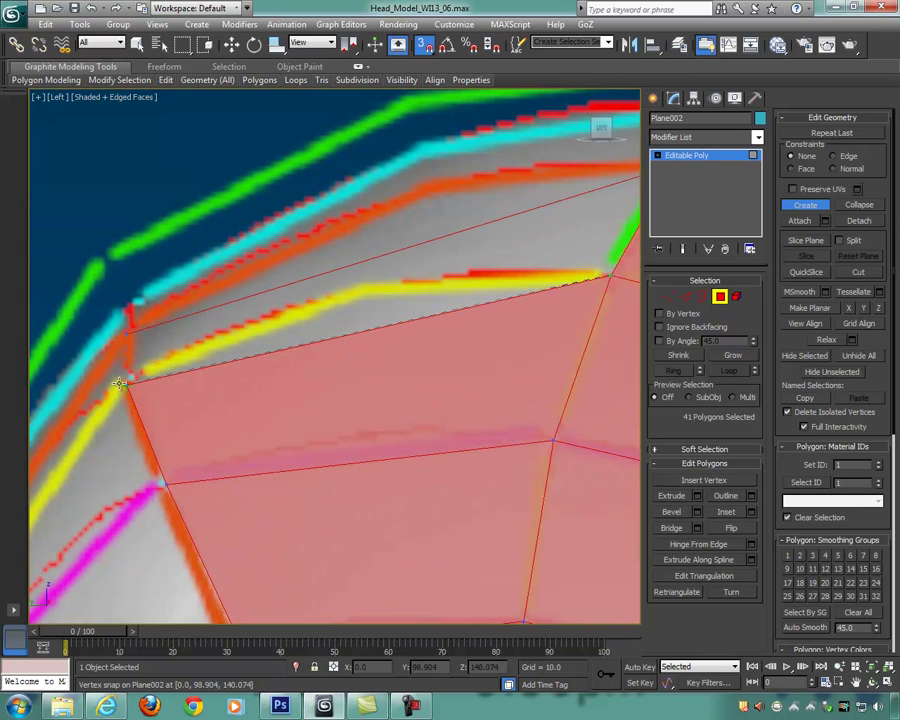
scroll(248, 316, "down", 4)
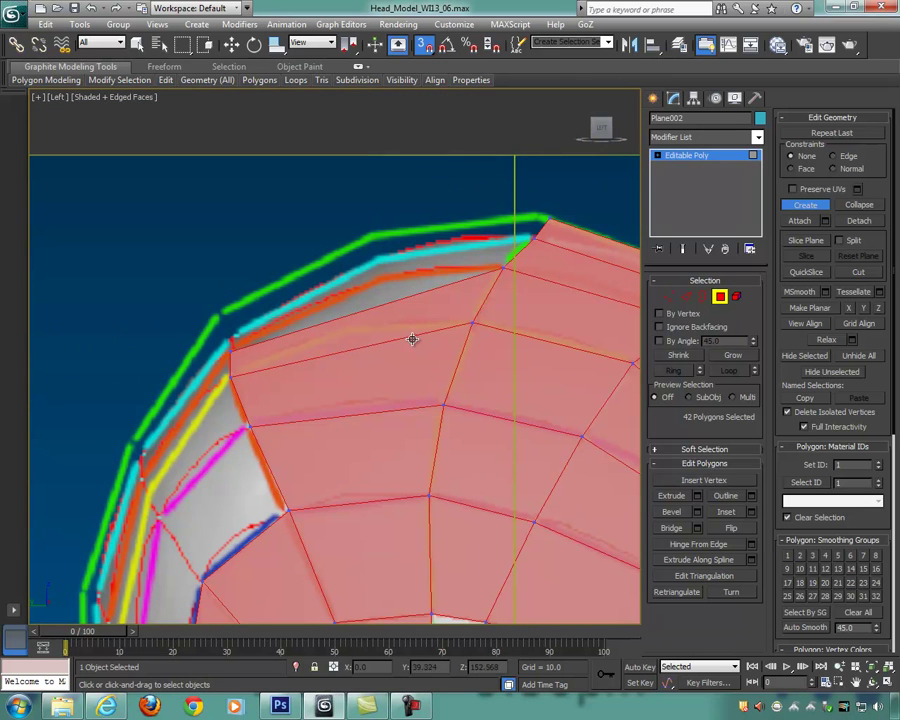
left_click(505, 268)
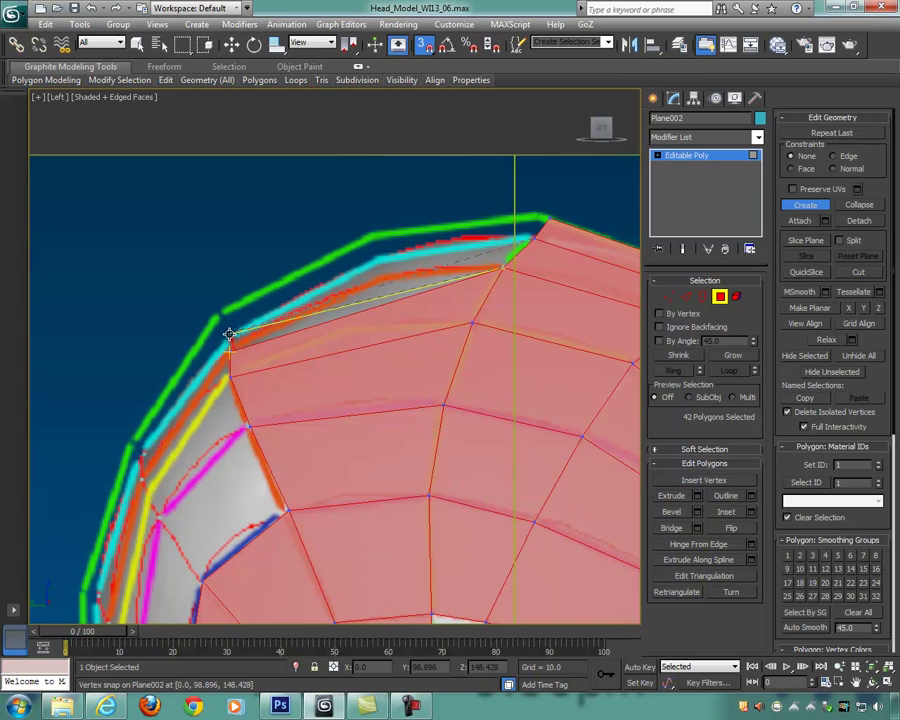
scroll(240, 335, "up", 3)
left_click(302, 305)
double_click(302, 346)
middle_click_drag(564, 237, 387, 312)
scroll(387, 312, "down", 3)
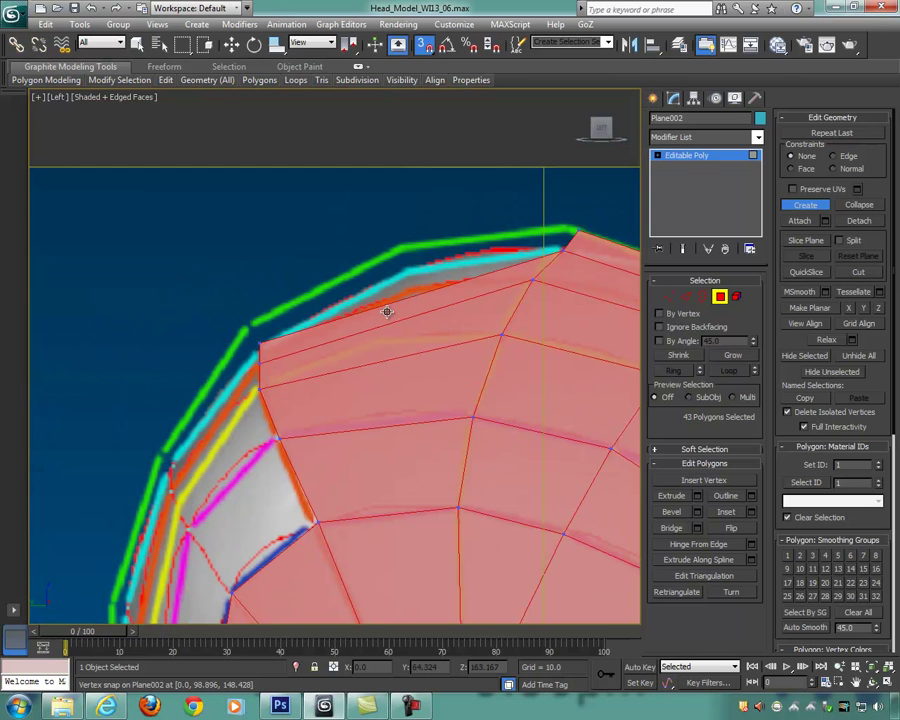
Step: Close the top of the crown column with a quad between the cyan line and the outer green line
left_click(577, 236)
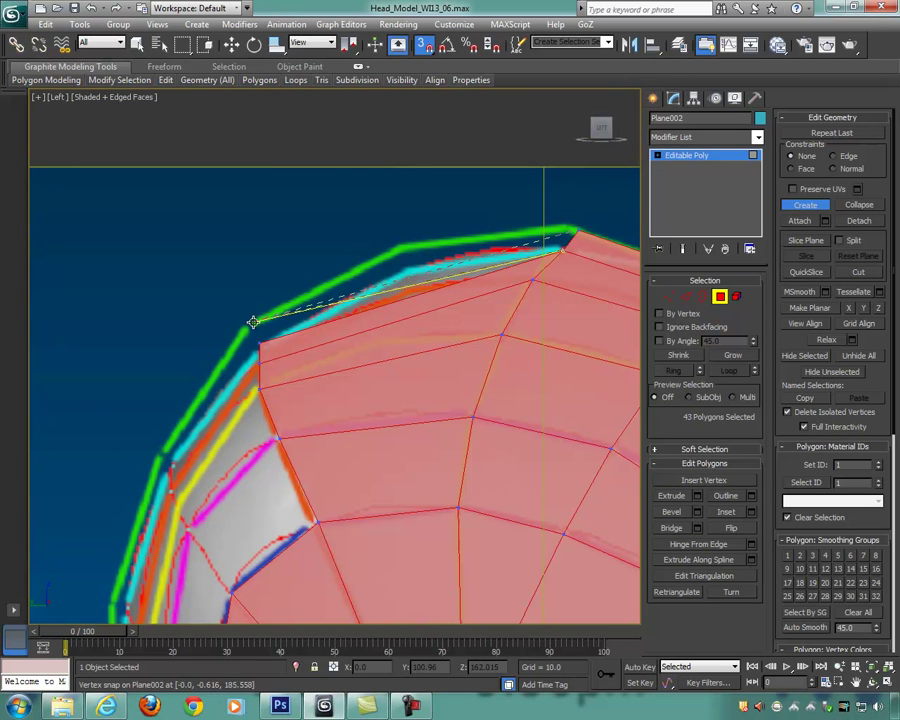
double_click(367, 323)
middle_click_drag(364, 331, 430, 249)
scroll(430, 249, "down", 2)
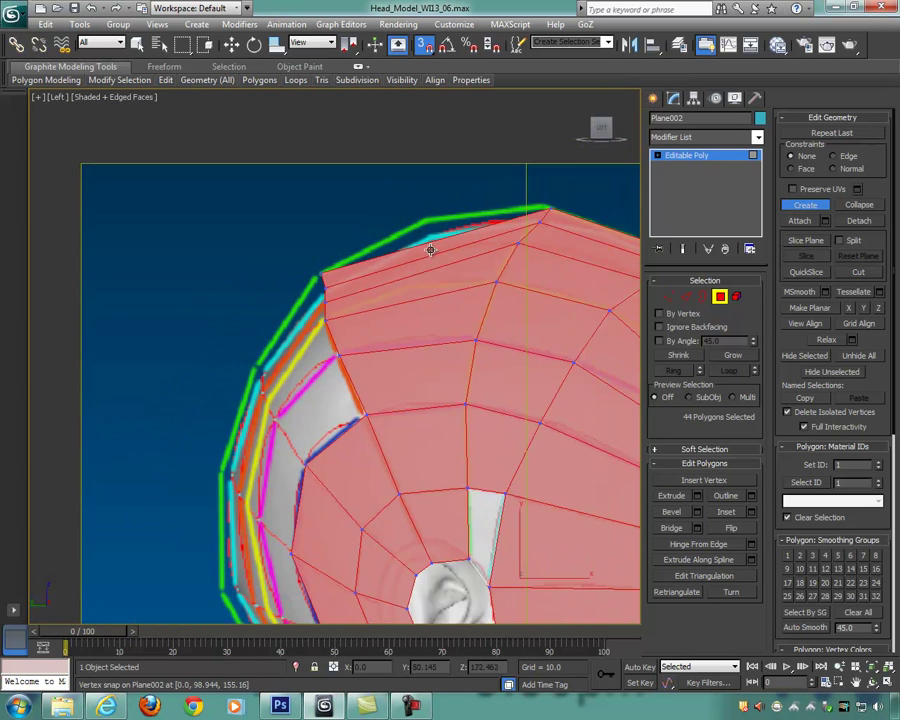
Step: Create two quads behind the orange cross line, from the dark blue line to magenta and from magenta to yellow
middle_click_drag(399, 386, 406, 303)
scroll(381, 317, "up", 2)
left_click(388, 325)
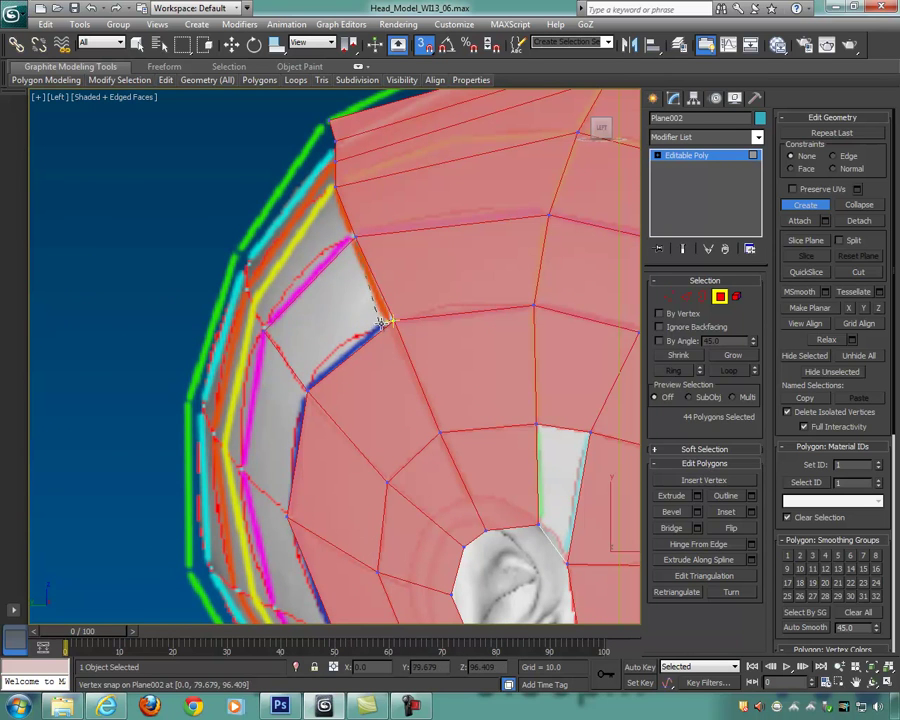
left_click(349, 241)
left_click(253, 306)
left_click(335, 187)
double_click(361, 243)
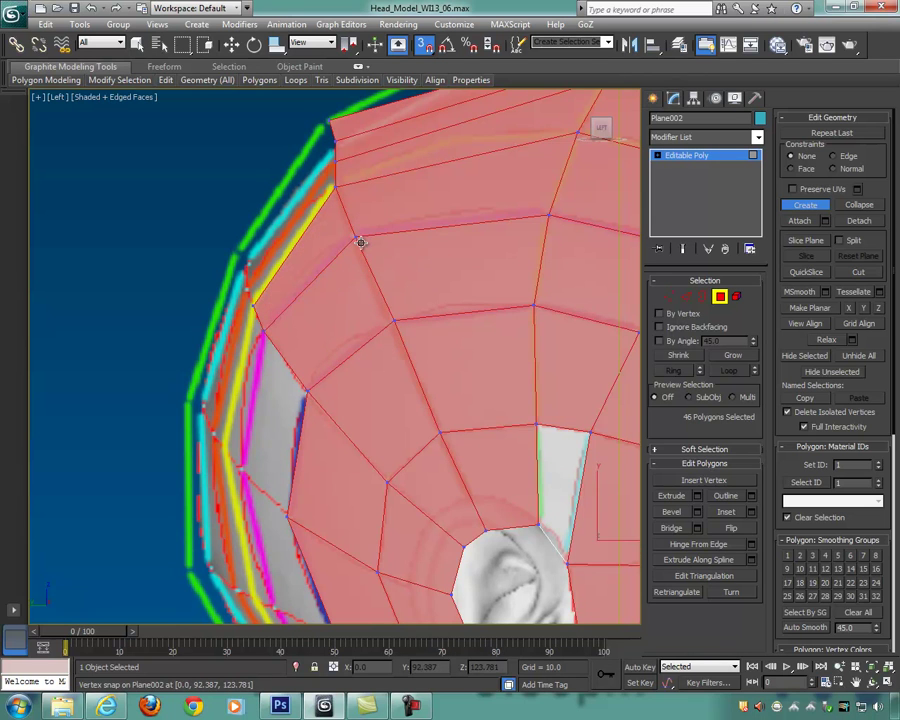
Step: Add two thin quads at the upper back of the head, from the yellow line to orange and from orange to cyan
middle_click_drag(301, 262, 386, 333)
scroll(350, 355, "up", 2)
left_click(330, 369)
left_click(454, 188)
double_click(455, 221)
middle_click_drag(425, 304, 444, 341)
scroll(436, 341, "up", 2)
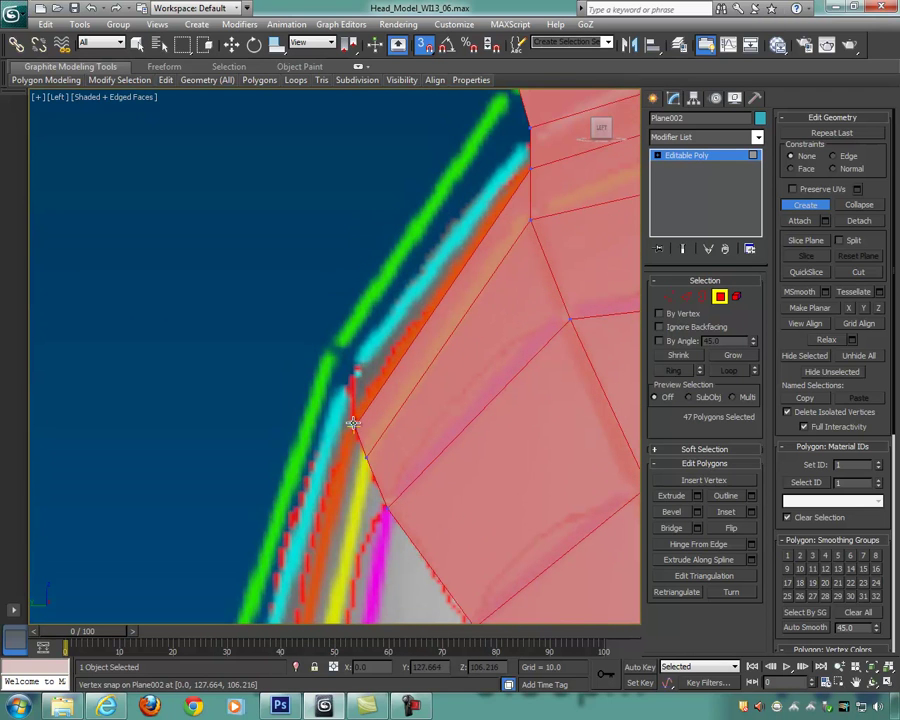
left_click(353, 377)
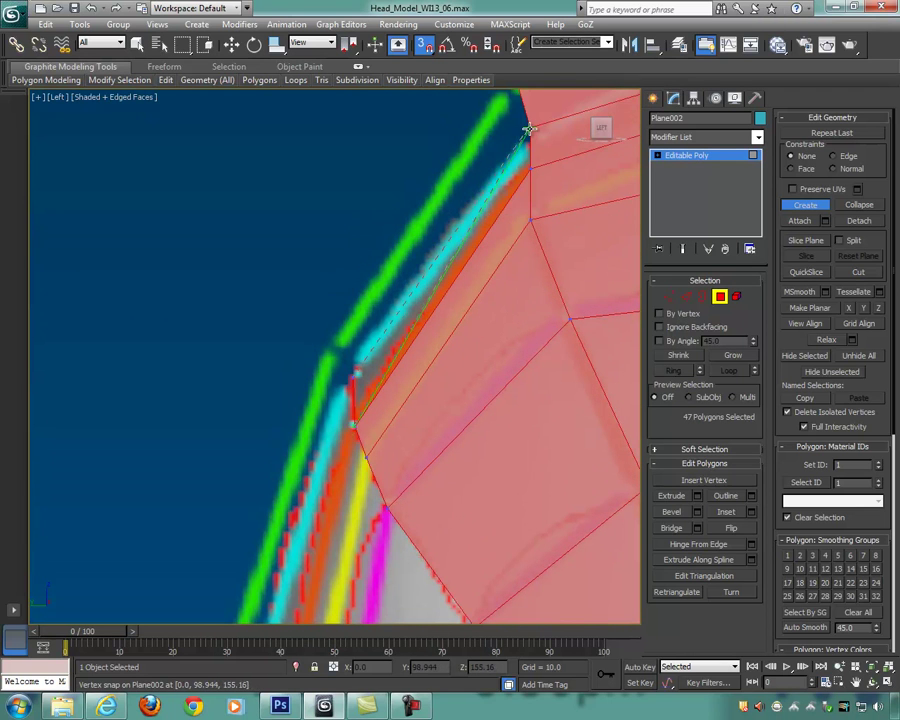
left_click(532, 162)
middle_click_drag(535, 235, 544, 251)
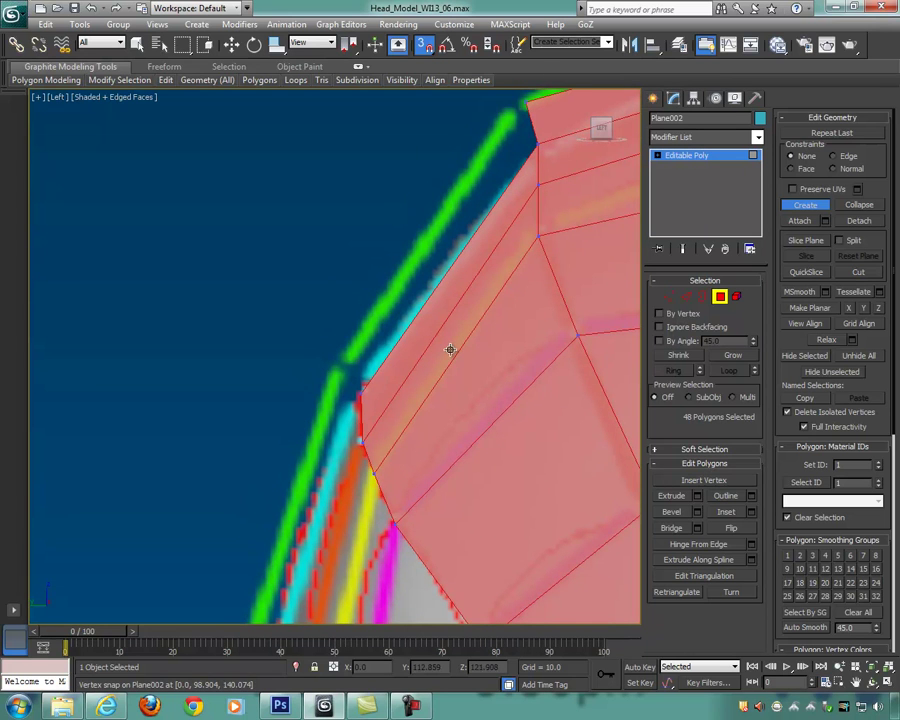
Step: Create the outer quad at the upper back of the head, between the cyan line and the outer green line
left_click(361, 392)
left_click(339, 366)
middle_click_drag(403, 322, 373, 422)
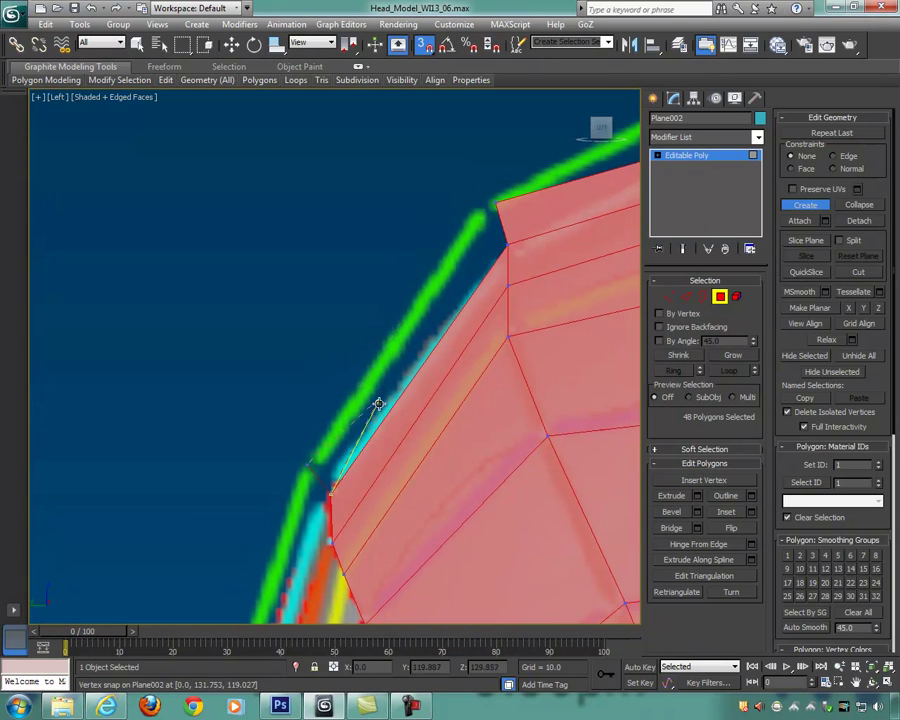
left_click(485, 211)
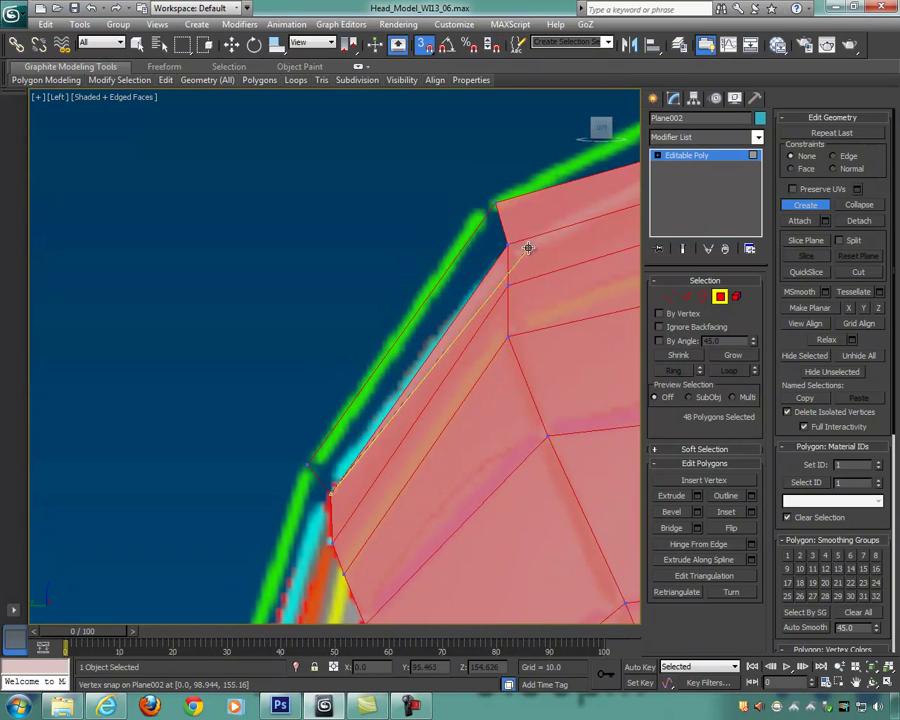
double_click(508, 245)
scroll(533, 255, "down", 3)
Step: Create a quad at the back of the head between the dark blue and magenta lines, below the upper back column
middle_click_drag(475, 370, 432, 212)
scroll(445, 370, "down", 3)
middle_click_drag(445, 428, 500, 321)
scroll(396, 275, "up", 3)
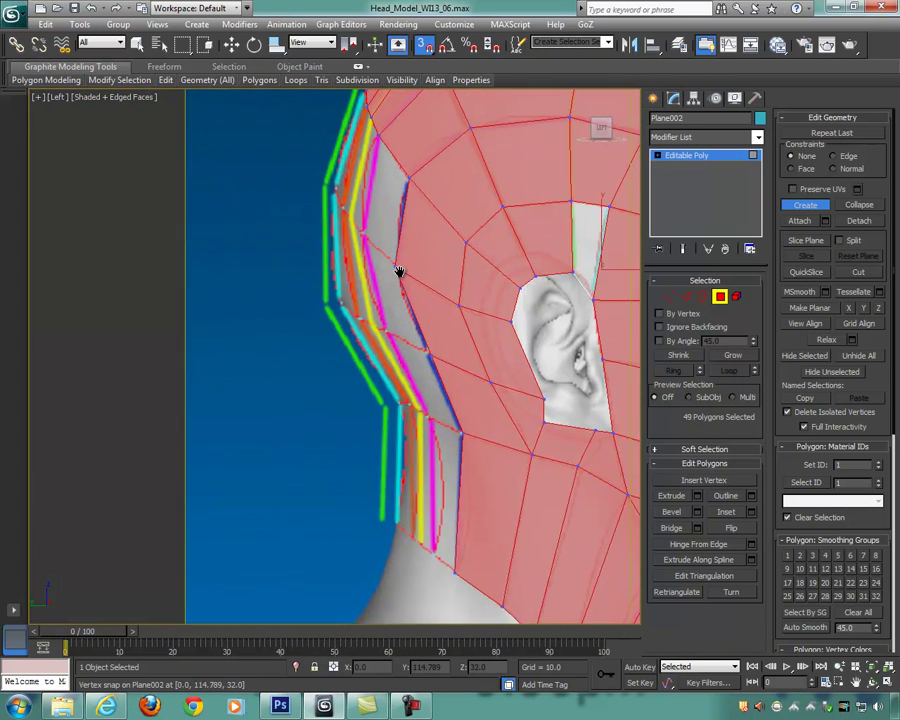
middle_click_drag(398, 270, 427, 327)
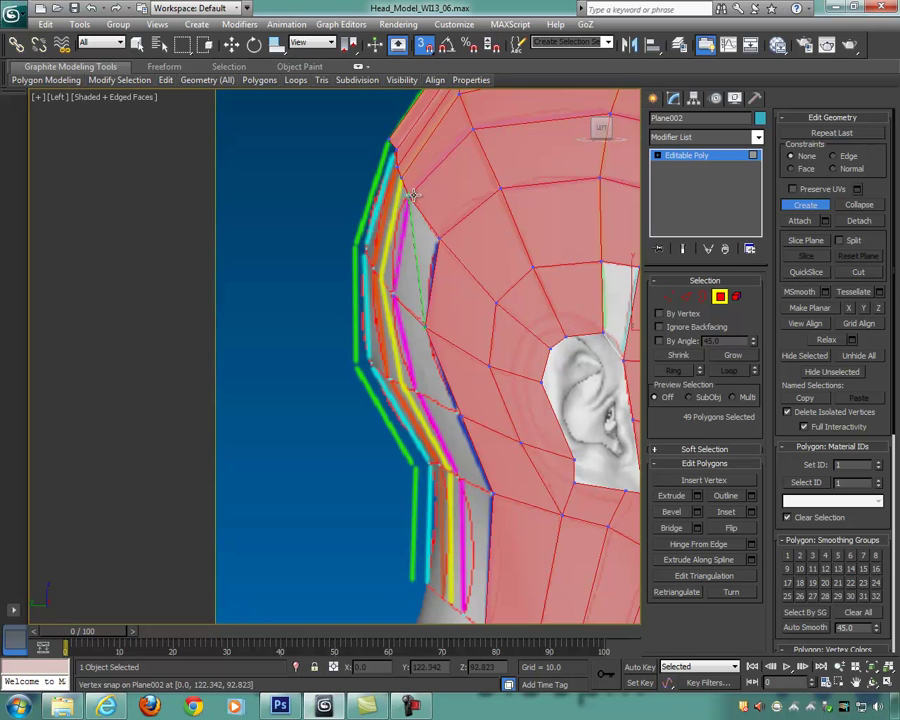
left_click(425, 325)
right_click(443, 314)
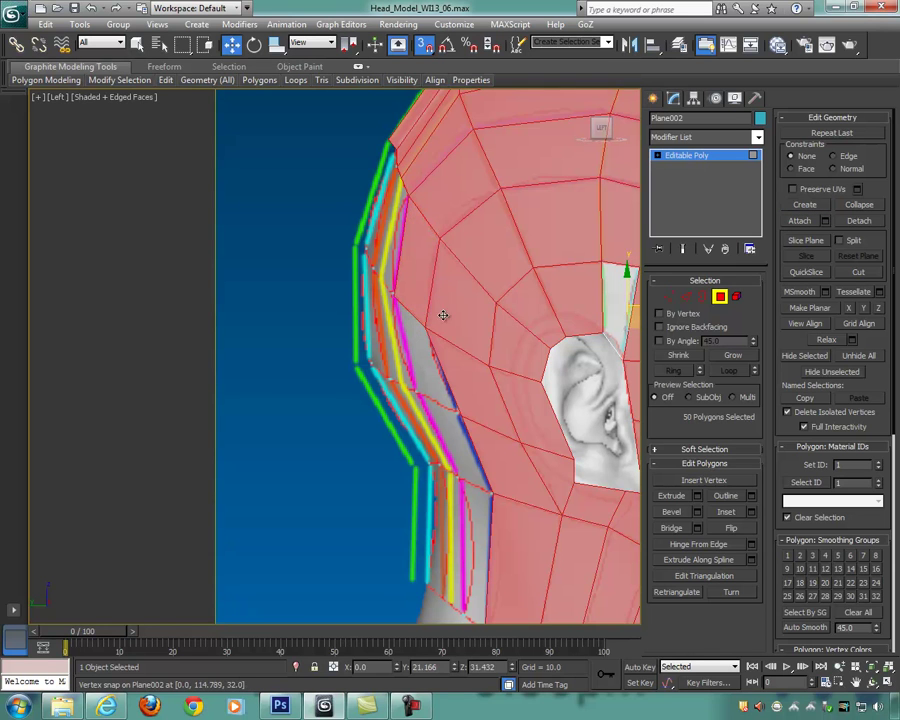
middle_click_drag(441, 353, 419, 281)
left_click(408, 296)
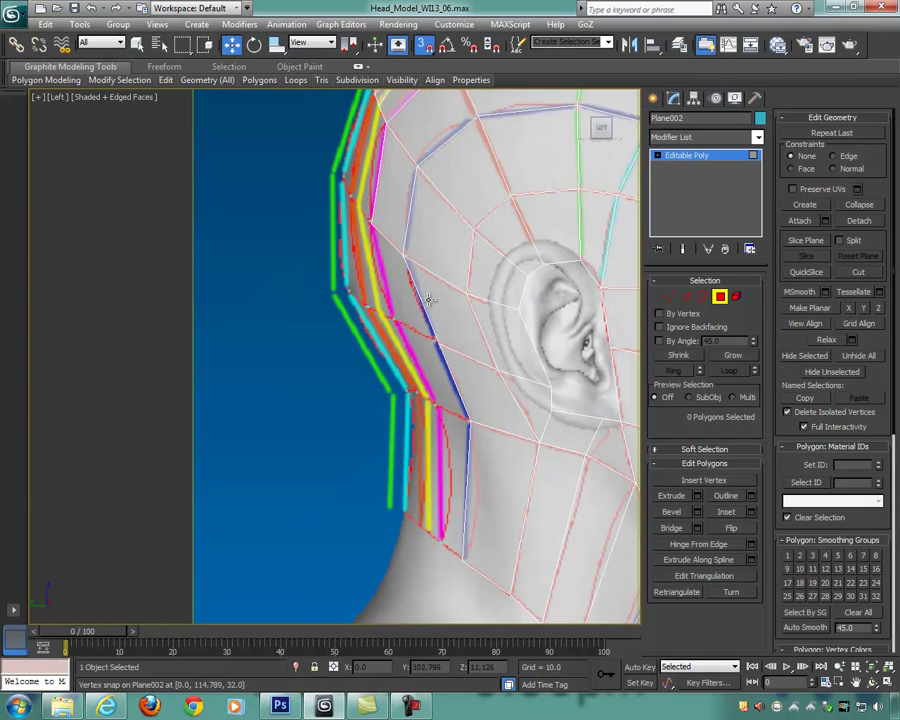
left_click(410, 264)
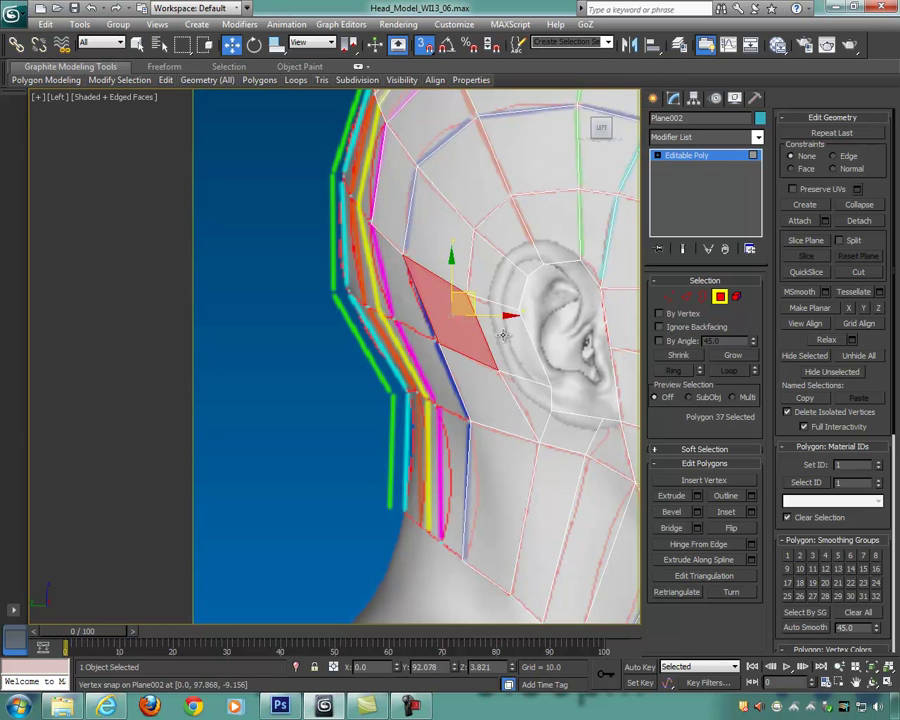
key("ctrl+a")
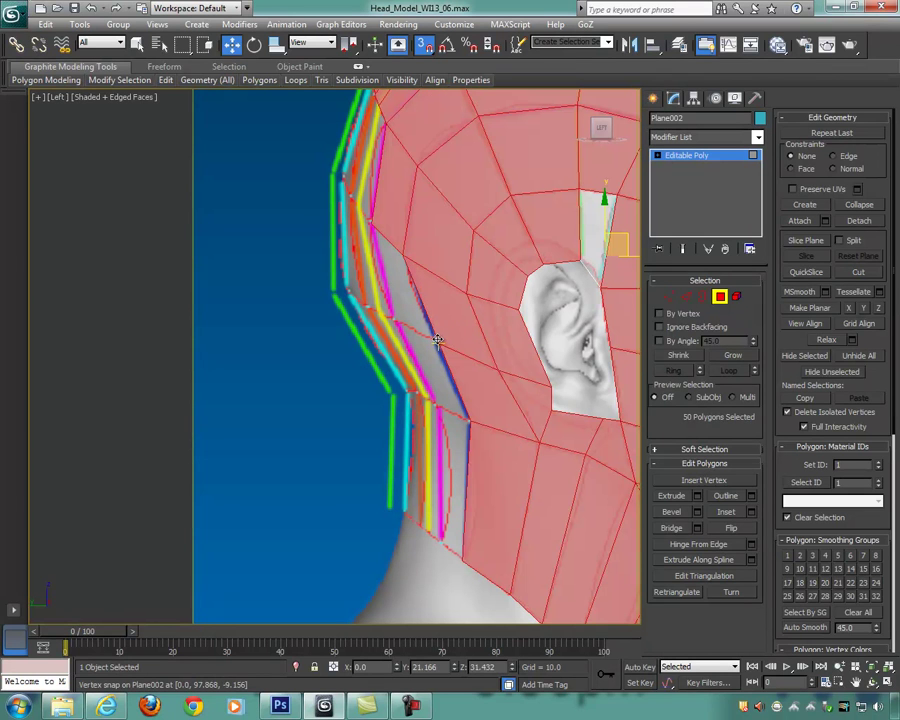
Step: Create two more quads down the back of the head between the dark blue and magenta lines, ending at the top of the nape
left_click(804, 204)
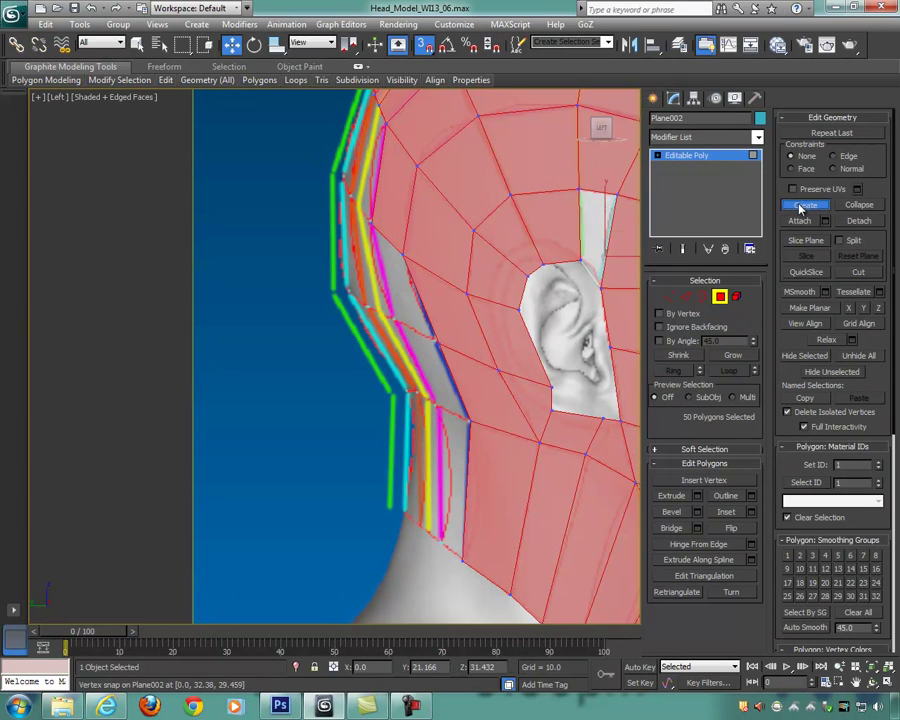
left_click(440, 346)
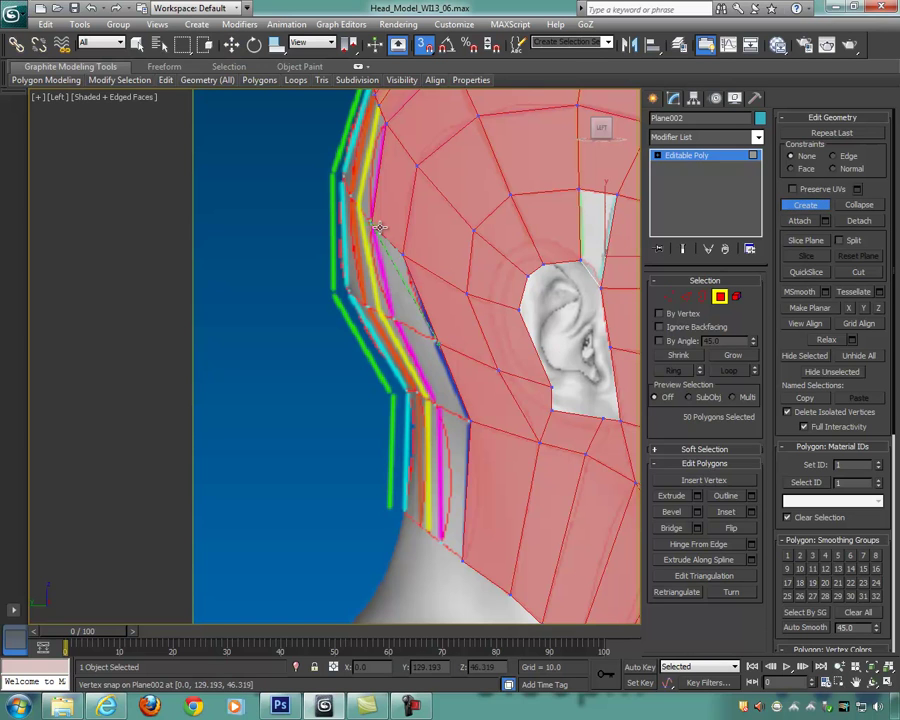
left_click(393, 322)
left_click(438, 344)
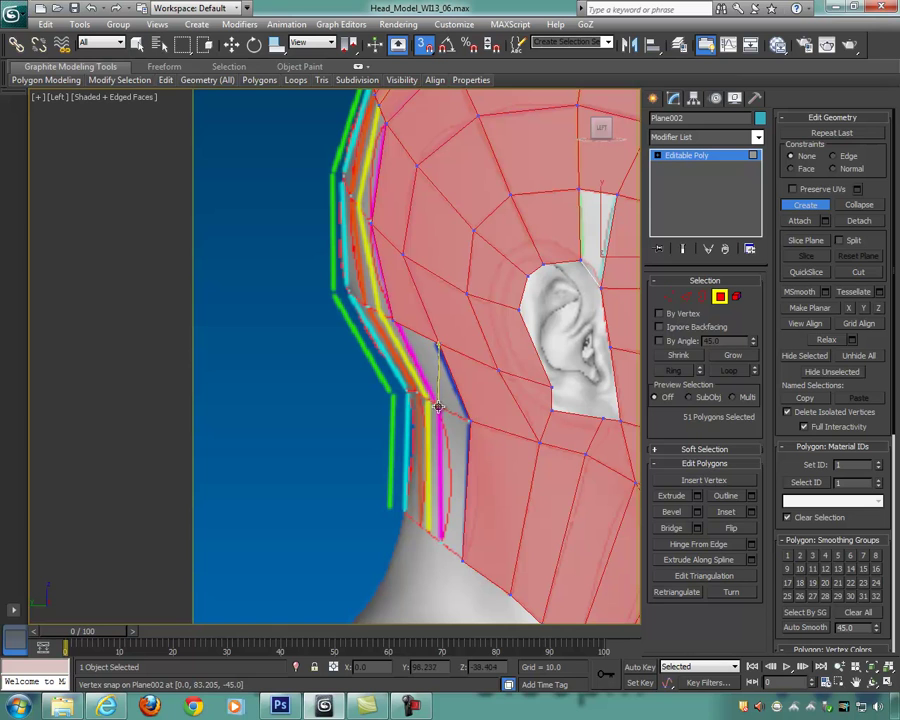
left_click(448, 341)
middle_click_drag(447, 404, 432, 315)
scroll(432, 315, "up", 4)
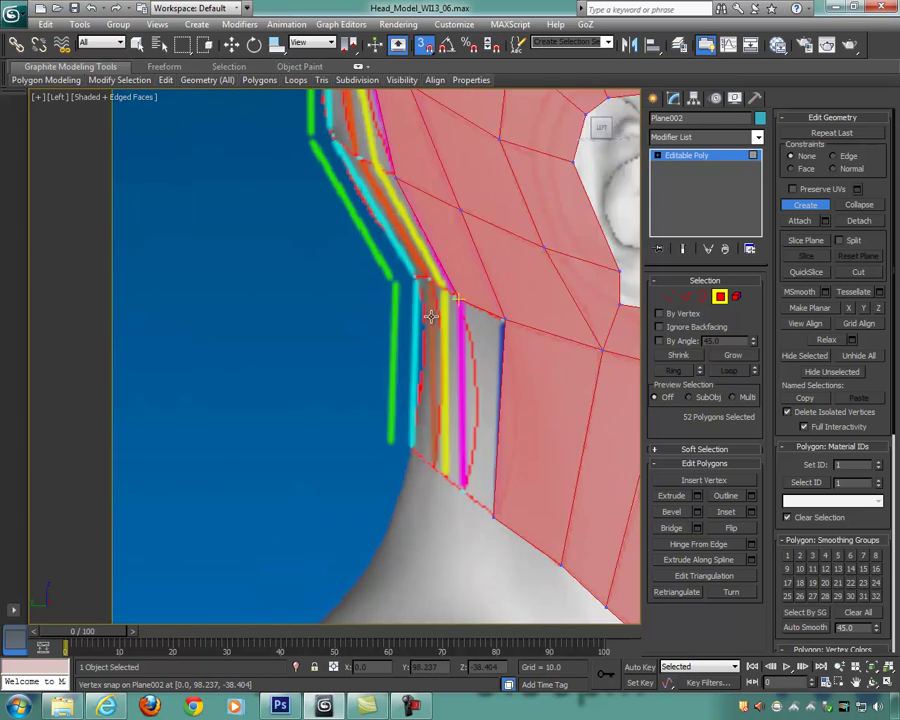
Step: Create a vertex-snapped quad at the nape between the dark blue and magenta lines, ending at the neck boundary
left_click(573, 309)
left_click(560, 583)
left_click(518, 547)
left_click(518, 290)
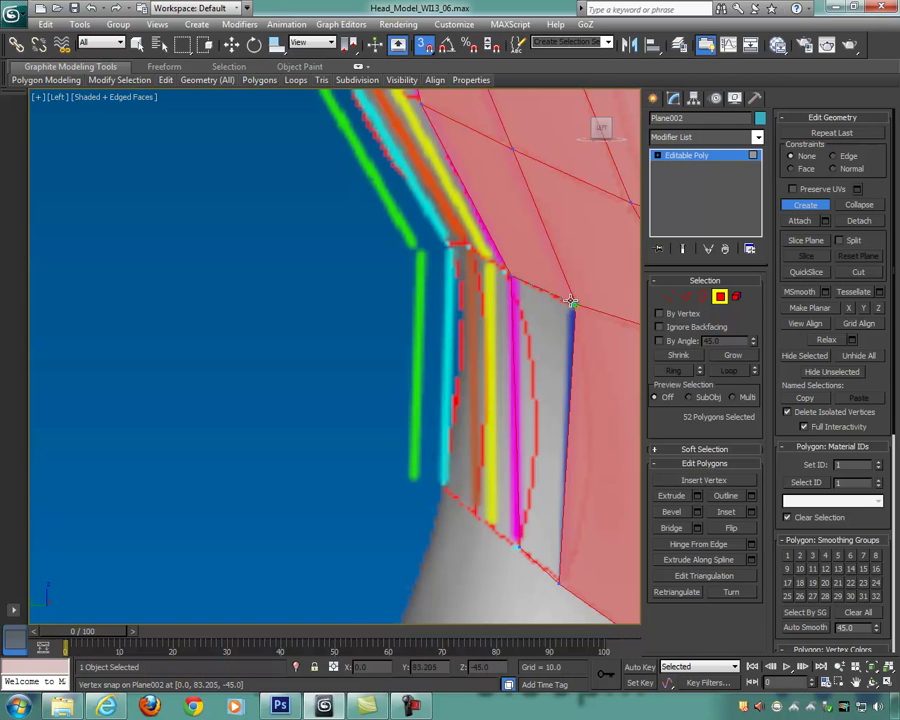
left_click(570, 303)
scroll(490, 350, "down", 4)
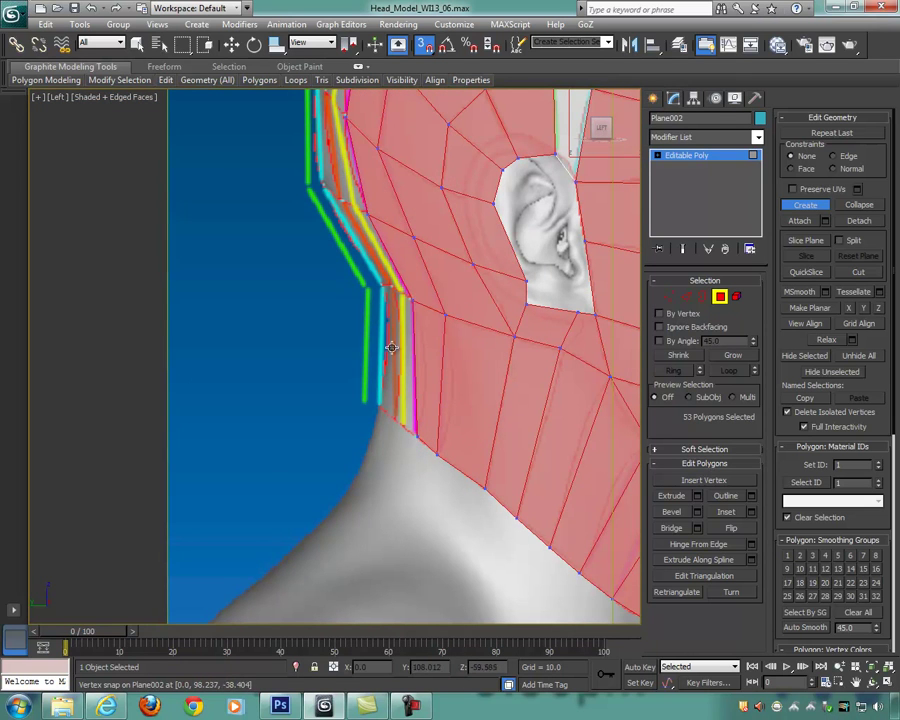
Step: Create a thin quad at the nape between the magenta and yellow lines, next to the existing nape polygon
scroll(391, 347, "up", 4)
left_click(412, 556)
left_click(441, 200)
left_click(452, 587)
scroll(470, 550, "up", 2)
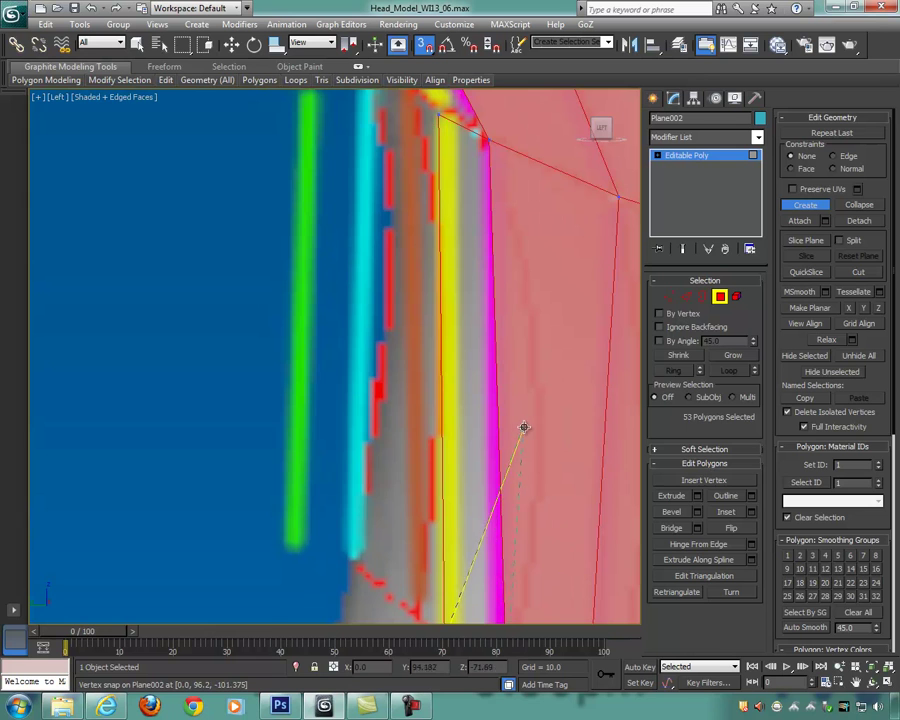
double_click(510, 393)
scroll(479, 349, "down", 3)
scroll(431, 253, "up", 1)
middle_click_drag(431, 262, 463, 334)
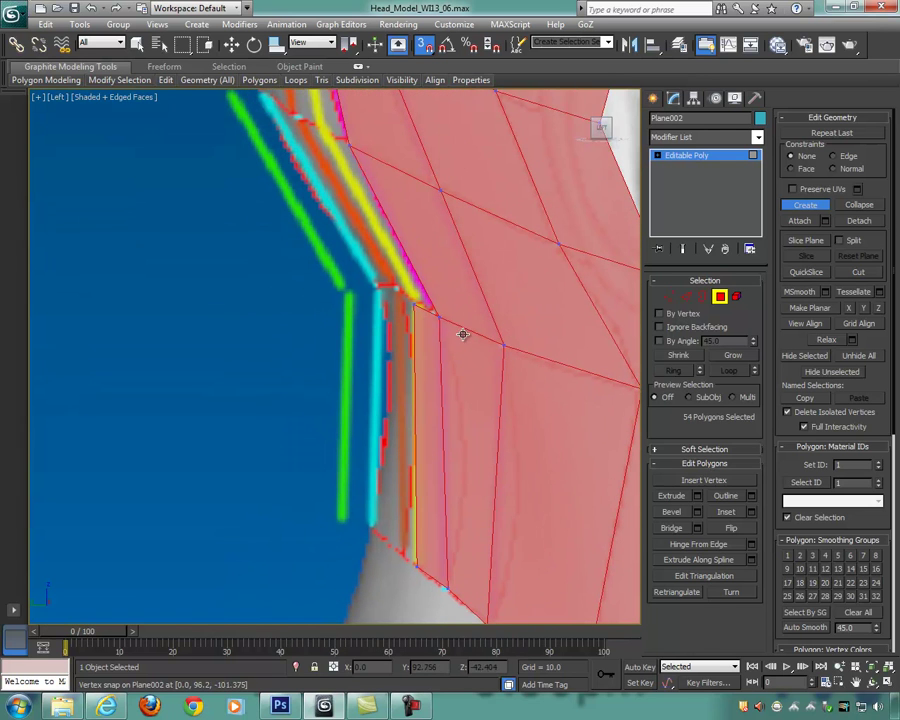
Step: Create the quad directly above the nape between the yellow and magenta lines
left_click(320, 133)
left_click(348, 144)
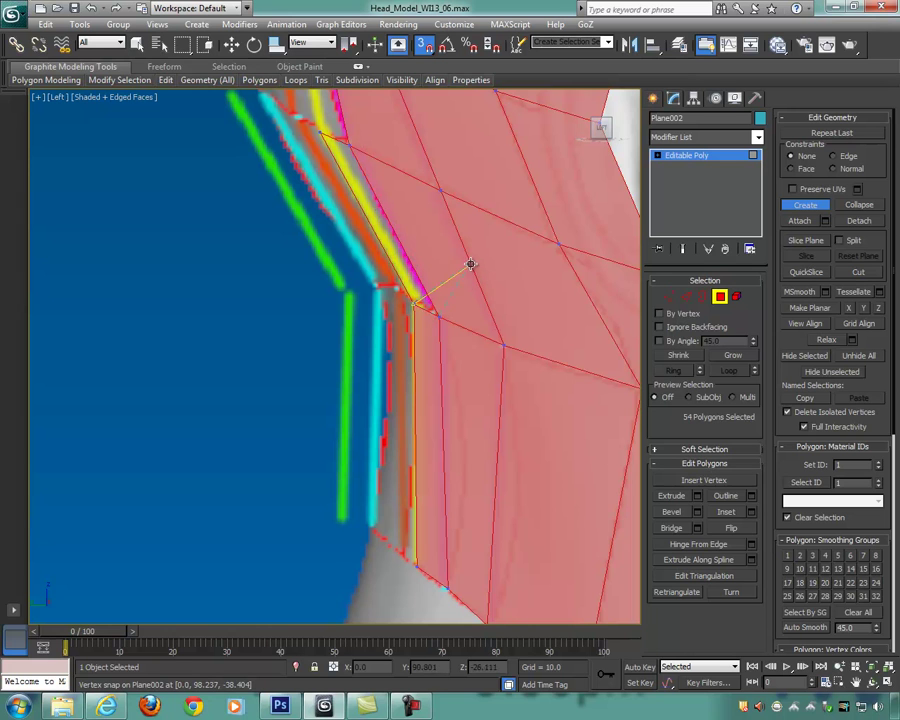
double_click(446, 313)
middle_click_drag(439, 244, 480, 391)
scroll(480, 391, "down", 2)
Step: Create two more quads up the back of the head between the yellow and magenta lines, joining the upper back polygons
left_click(356, 304)
left_click(327, 162)
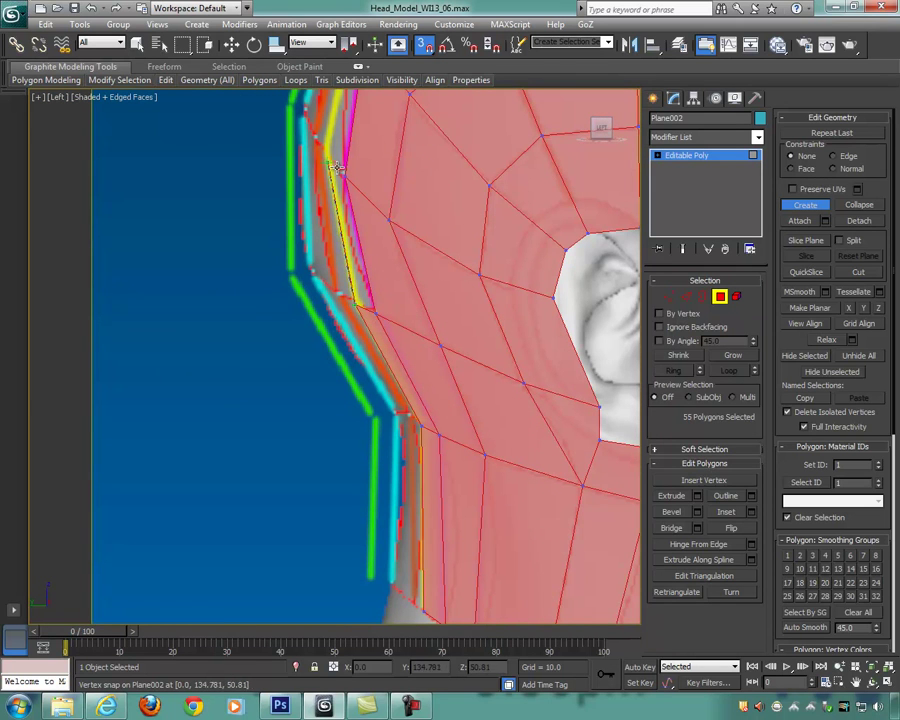
left_click(405, 263)
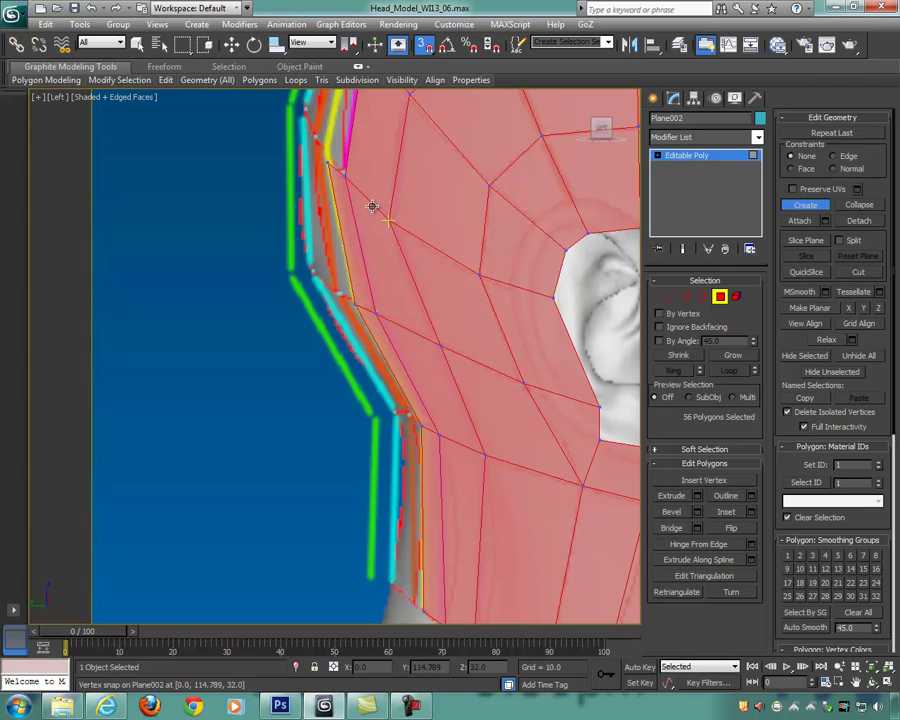
scroll(371, 343, "up", 4)
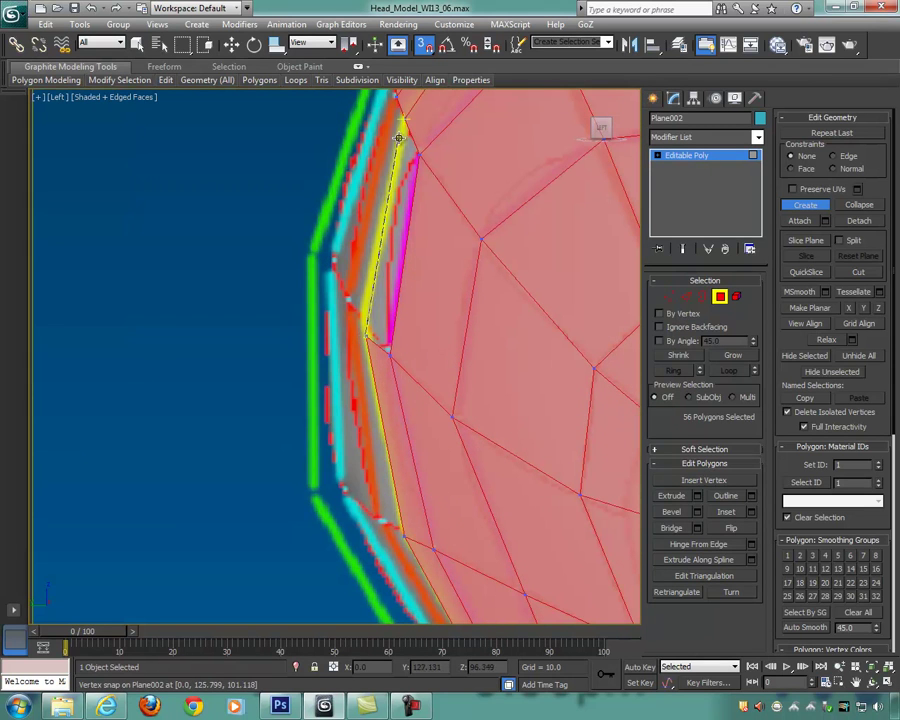
left_click(389, 347)
middle_click_drag(410, 290, 465, 309)
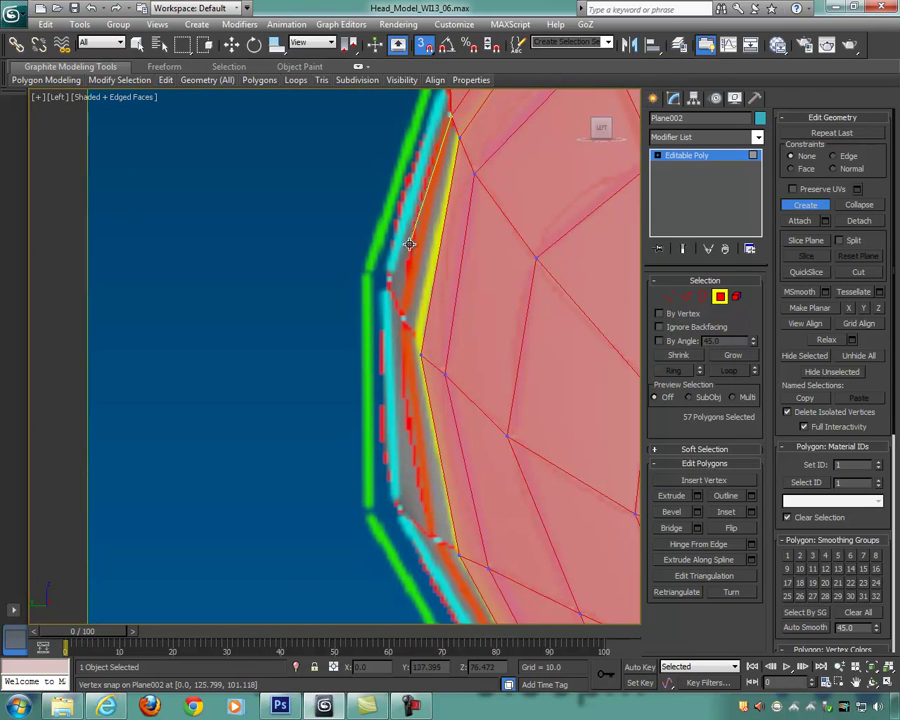
left_click(419, 353)
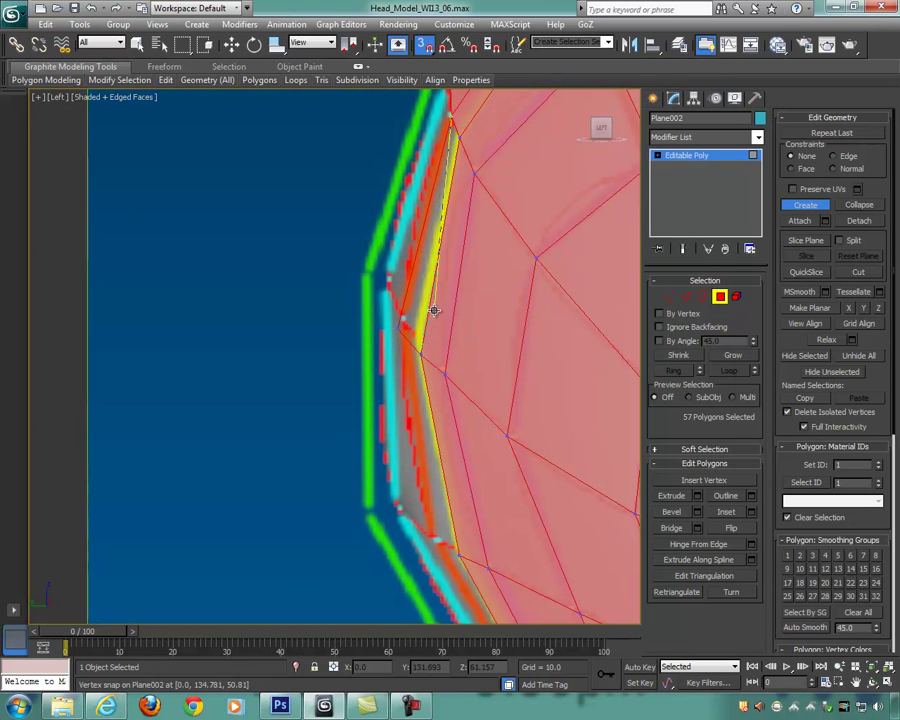
middle_click_drag(440, 344, 421, 314)
key("ctrl+z")
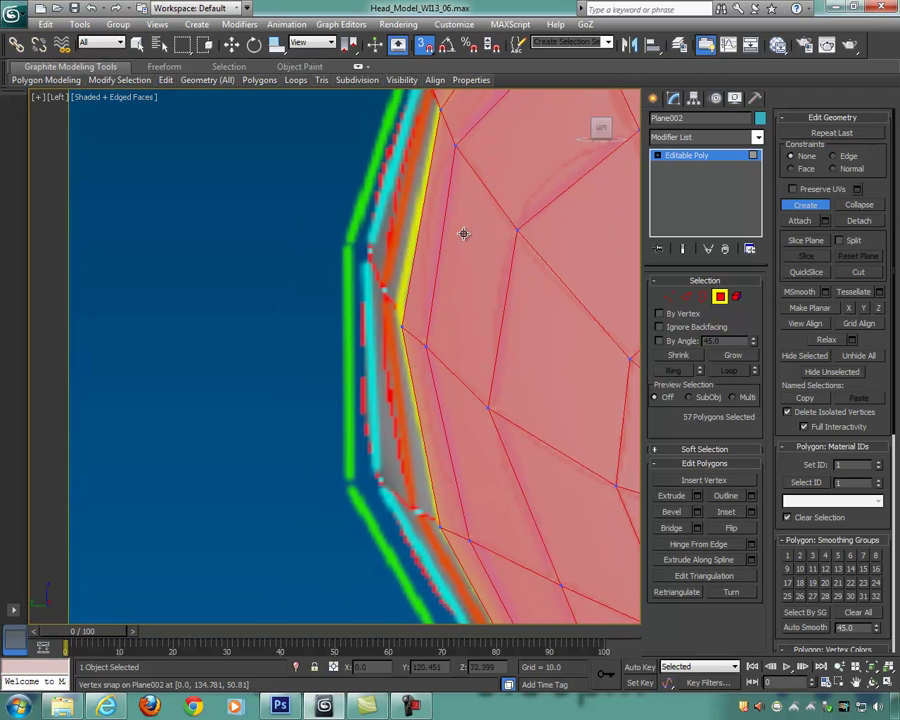
Step: Create the topmost quad at the back of the head between the orange and yellow lines, snapped below the crown polygons
scroll(467, 135, "down", 2)
middle_click_drag(467, 147, 420, 212)
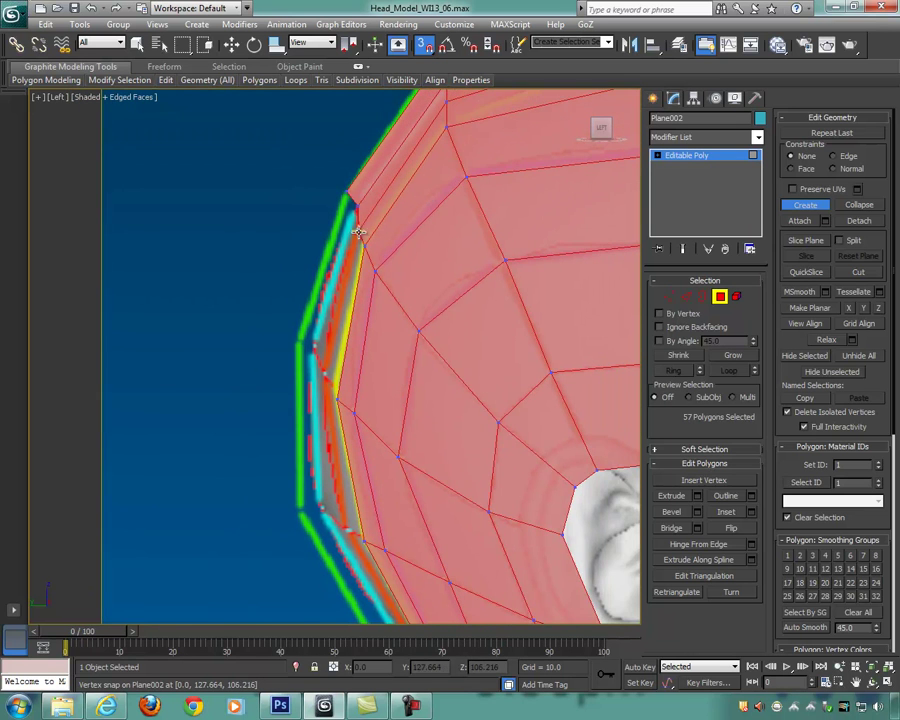
scroll(358, 232, "up", 3)
left_click(383, 117)
left_click(315, 400)
left_click(344, 446)
left_click(395, 151)
left_click(383, 117)
right_click(437, 141)
scroll(420, 255, "down", 4)
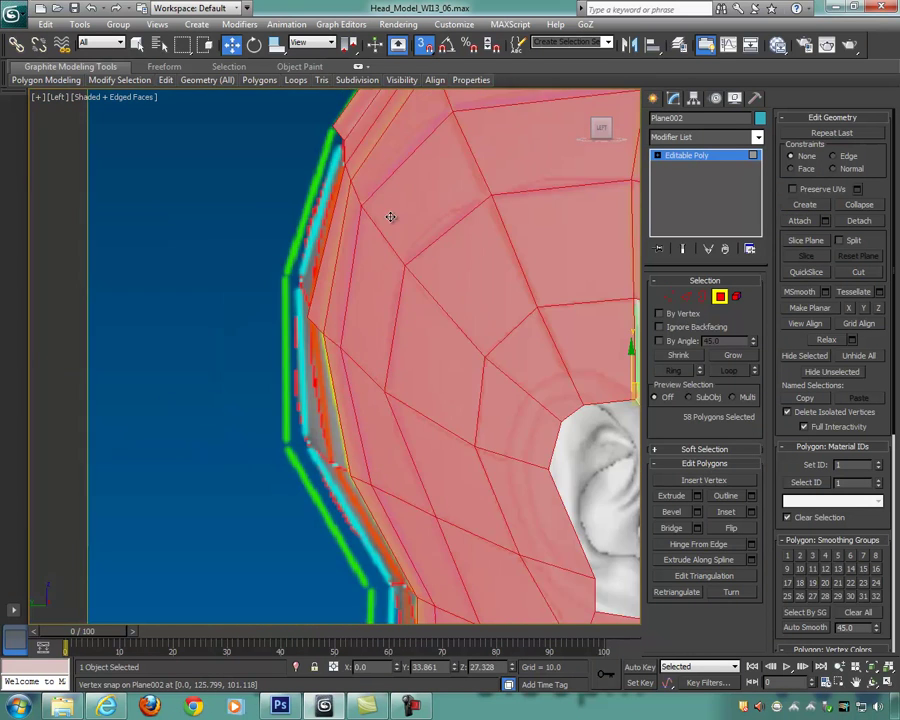
Step: Deselect the polygons and create the second quad down the back of the head between the orange and yellow lines
scroll(342, 235, "up", 4)
scroll(336, 269, "up", 2)
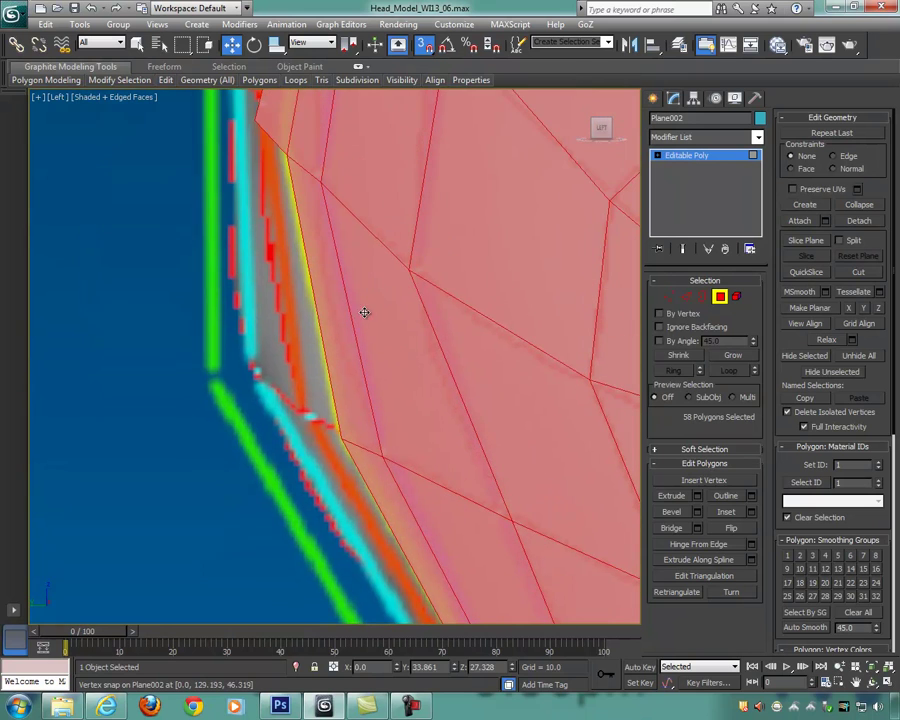
left_click(255, 124)
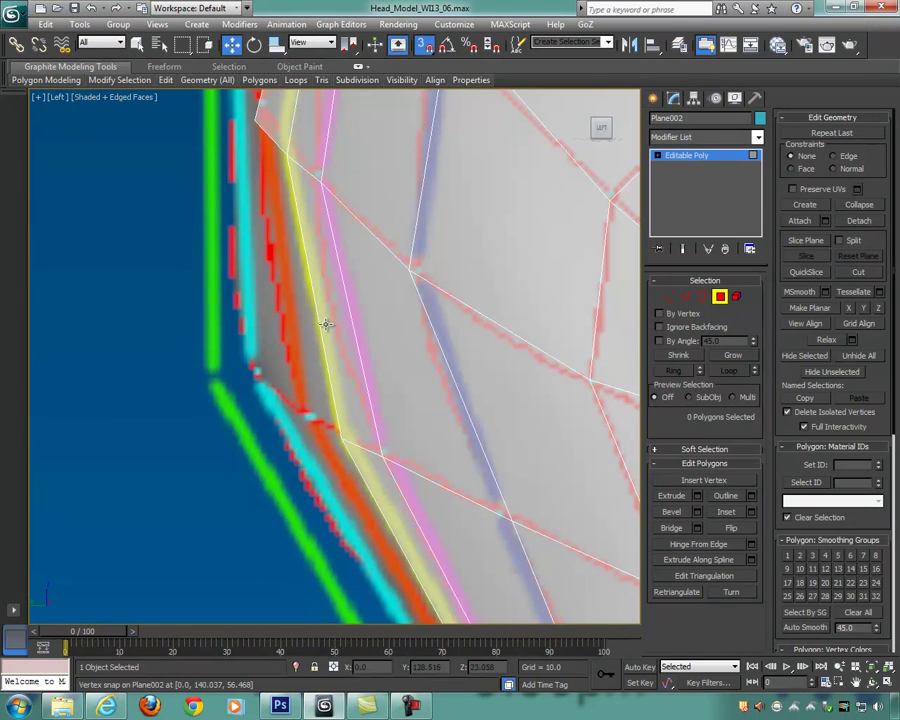
left_click(805, 204)
left_click(257, 122)
left_click(299, 414)
left_click(341, 436)
left_click(287, 153)
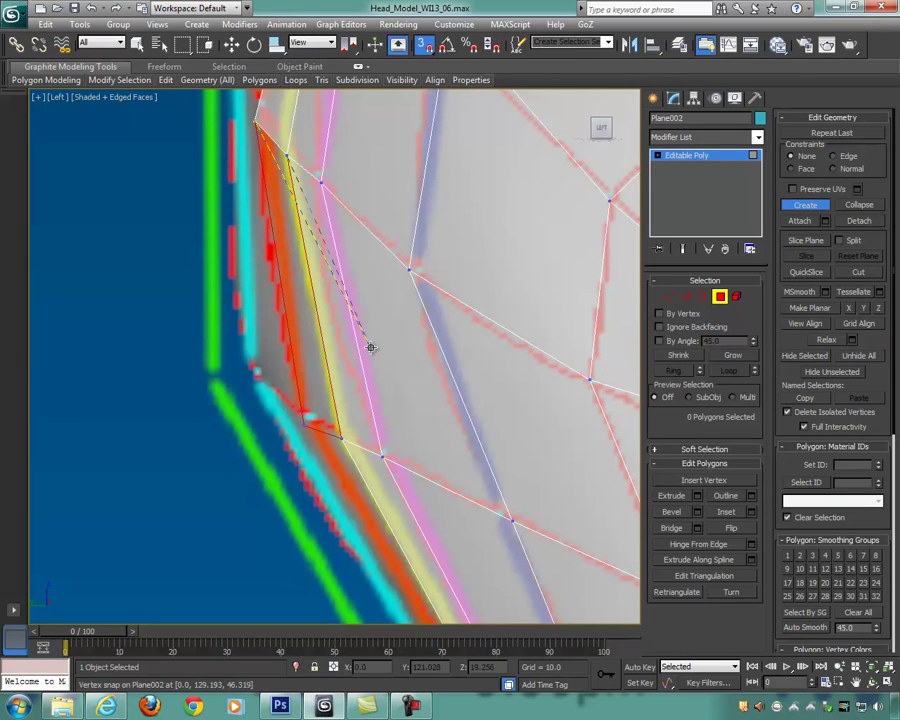
left_click(257, 122)
middle_click_drag(378, 545, 312, 297)
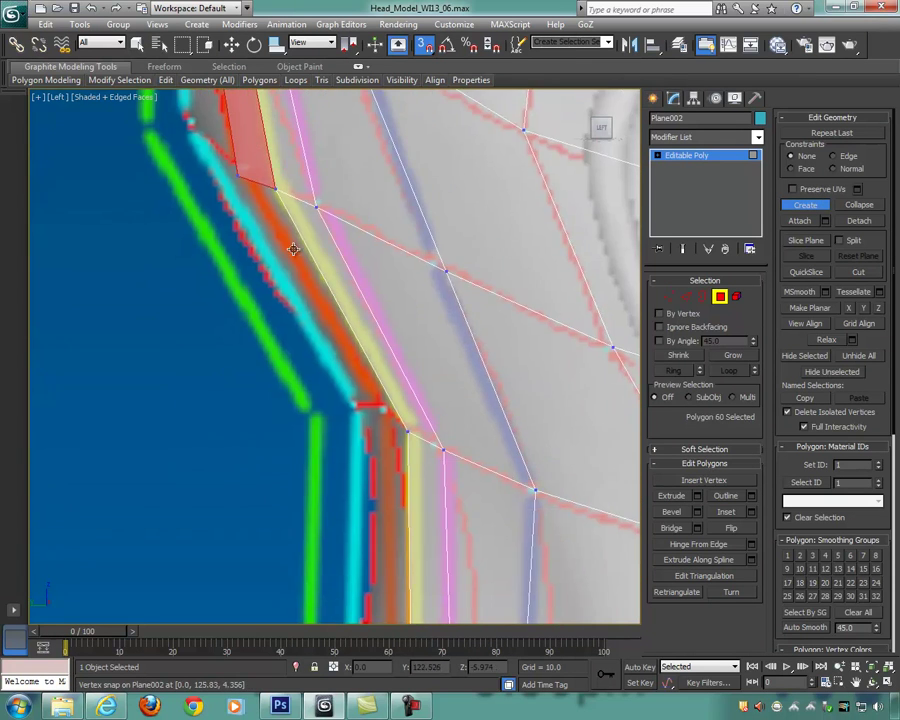
Step: Create the slanted quad between the orange and yellow lines that leads down to the top of the nape
left_click(238, 176)
left_click(371, 415)
left_click(406, 430)
left_click(278, 190)
left_click(405, 427)
middle_click_drag(399, 381, 346, 207)
Step: Create the nape quad between the orange and yellow lines, ending at the neck boundary
scroll(349, 343, "down", 3)
middle_click_drag(351, 351, 296, 160)
left_click(290, 156)
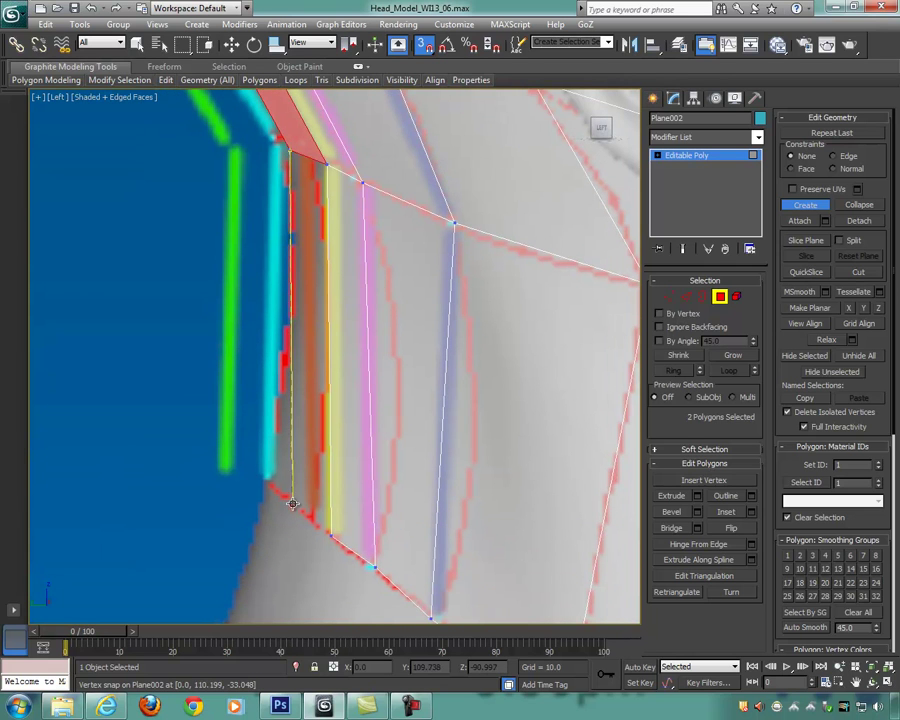
left_click(328, 164)
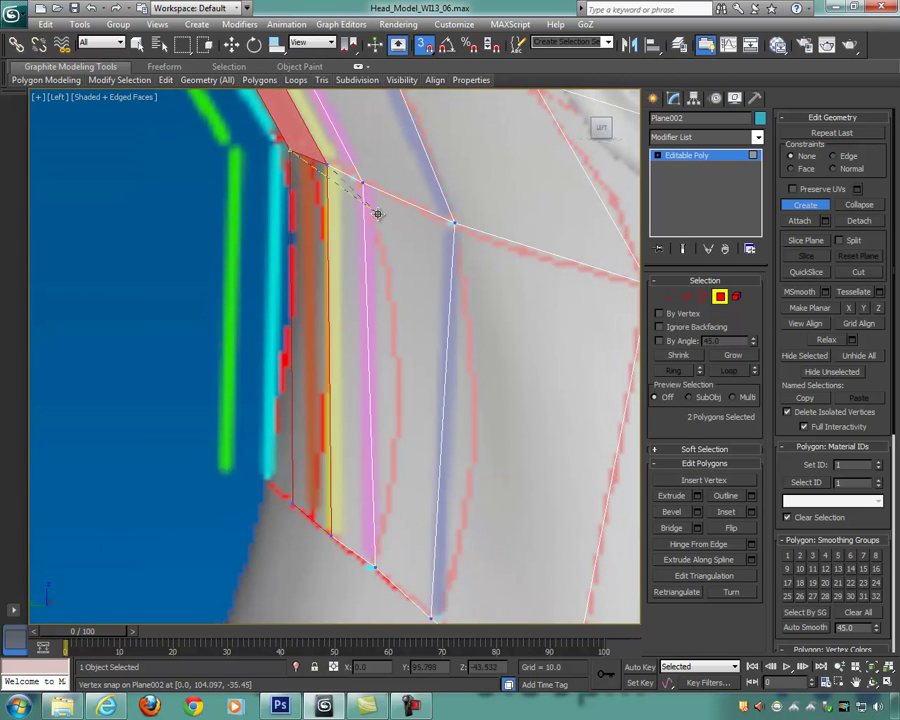
scroll(376, 212, "up", 2)
right_click(409, 259)
scroll(410, 305, "down", 5)
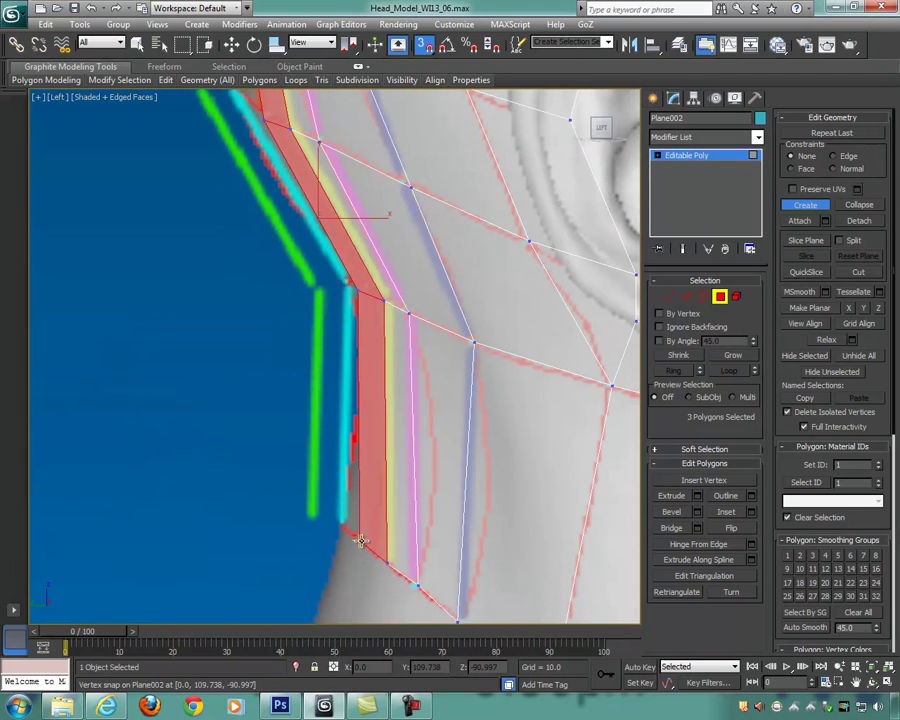
Step: Create two quads along the cyan guide at the back of the head, from the neck up past the nape
left_click(356, 290)
right_click(410, 303)
middle_click_drag(408, 316, 438, 450)
scroll(438, 450, "down", 2)
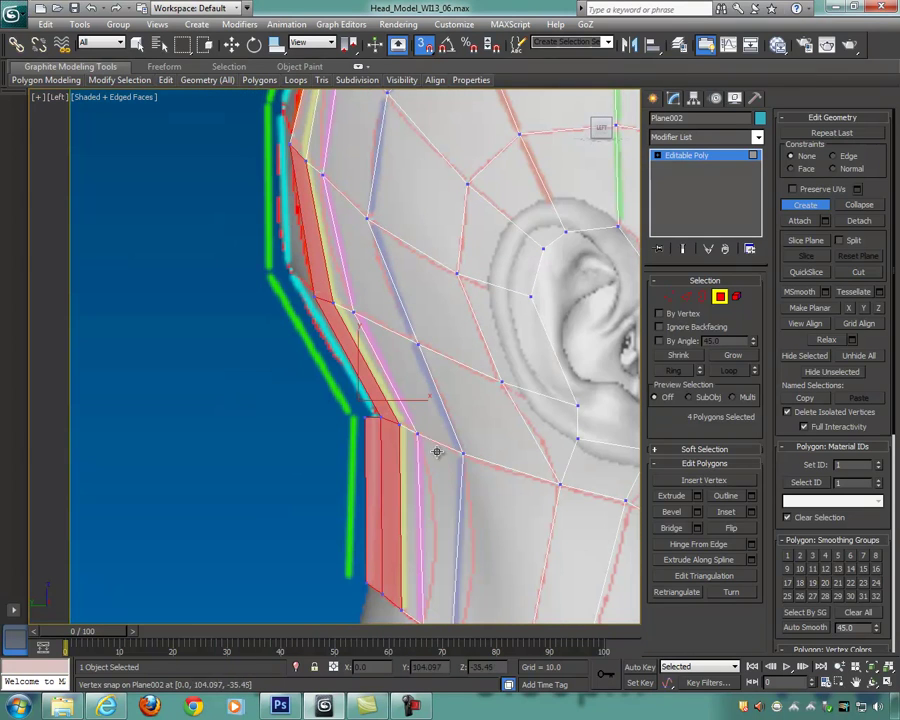
left_click(309, 294)
left_click(380, 416)
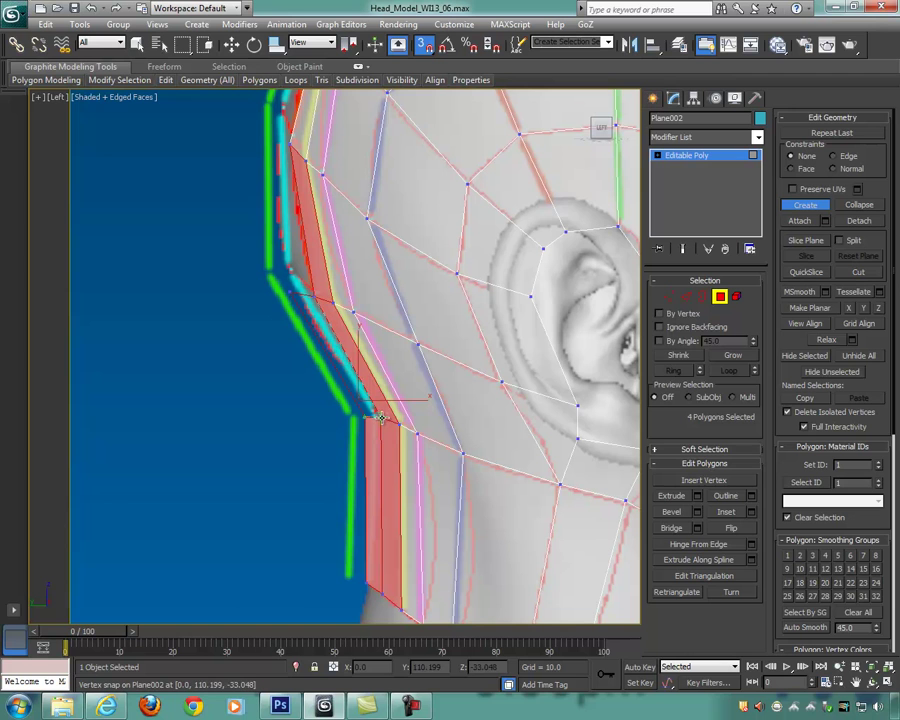
right_click(408, 344)
middle_click_drag(406, 343, 446, 487)
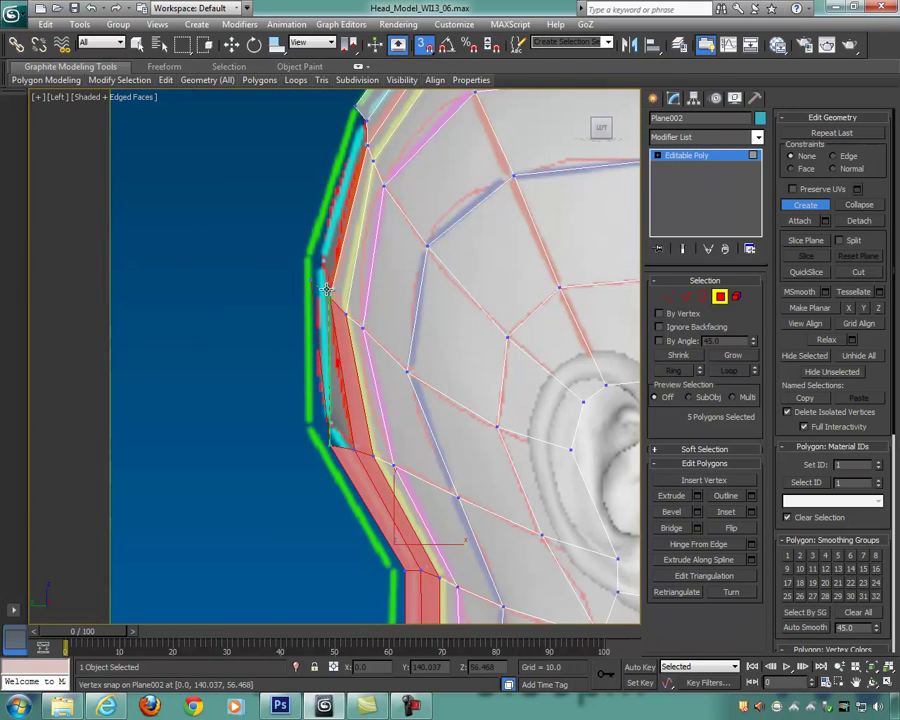
Step: Continue the cyan-guide strip with two more quads up the back of the head to the existing crown polygons
left_click(353, 449)
right_click(400, 336)
middle_click_drag(400, 335, 440, 434)
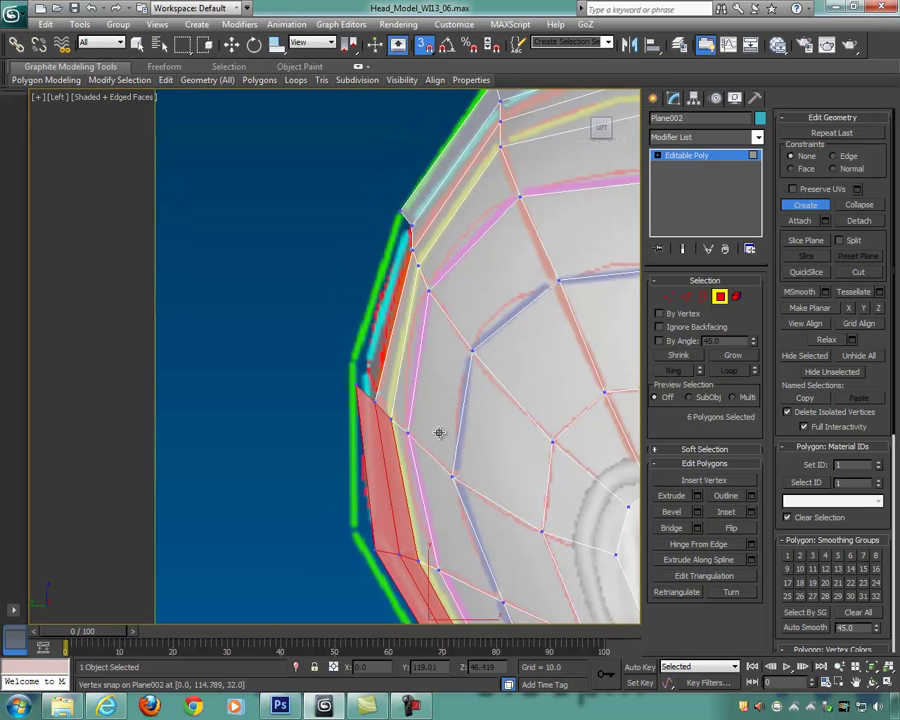
scroll(440, 434, "up", 2)
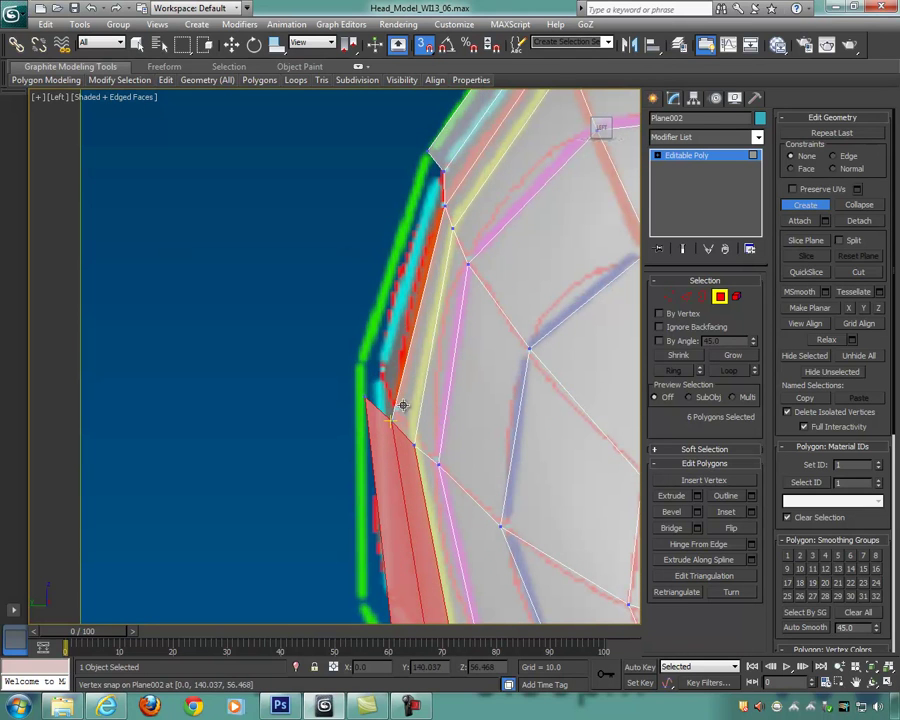
left_click(440, 172)
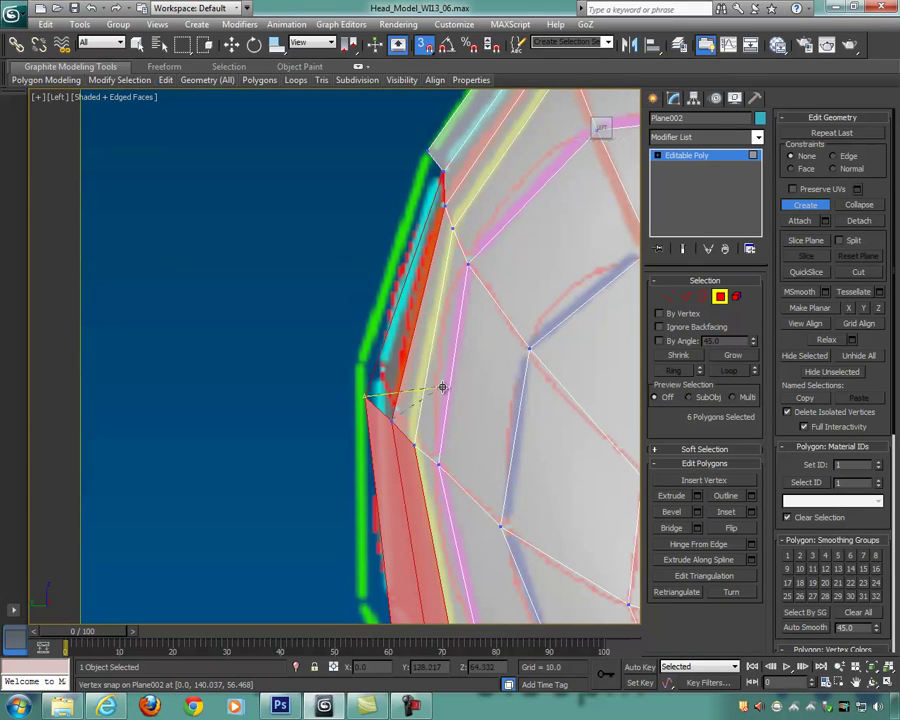
scroll(475, 307, "down", 2)
left_click(401, 212)
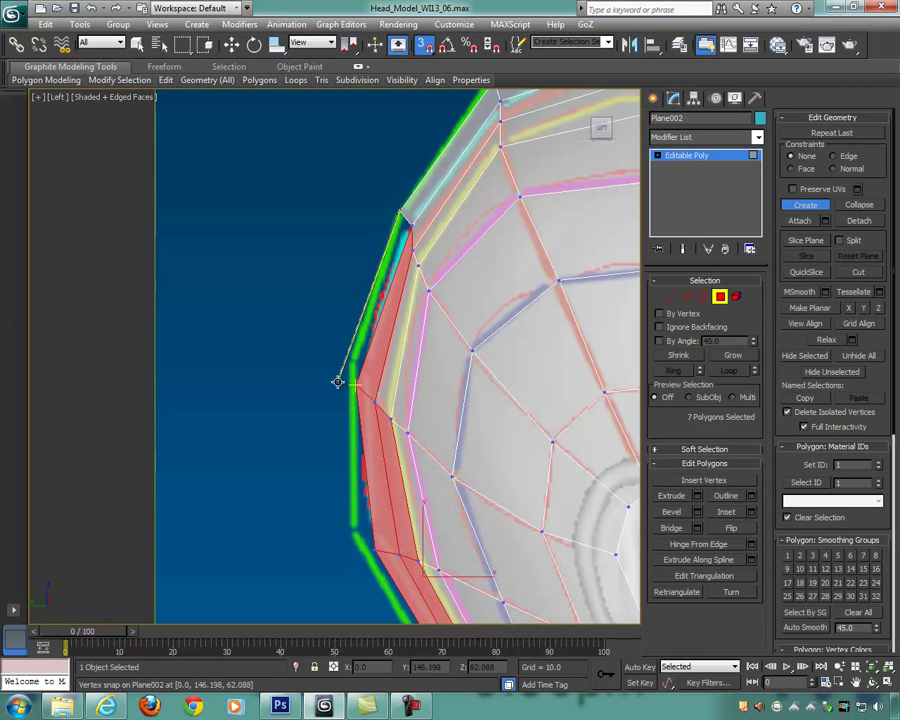
left_click(397, 401)
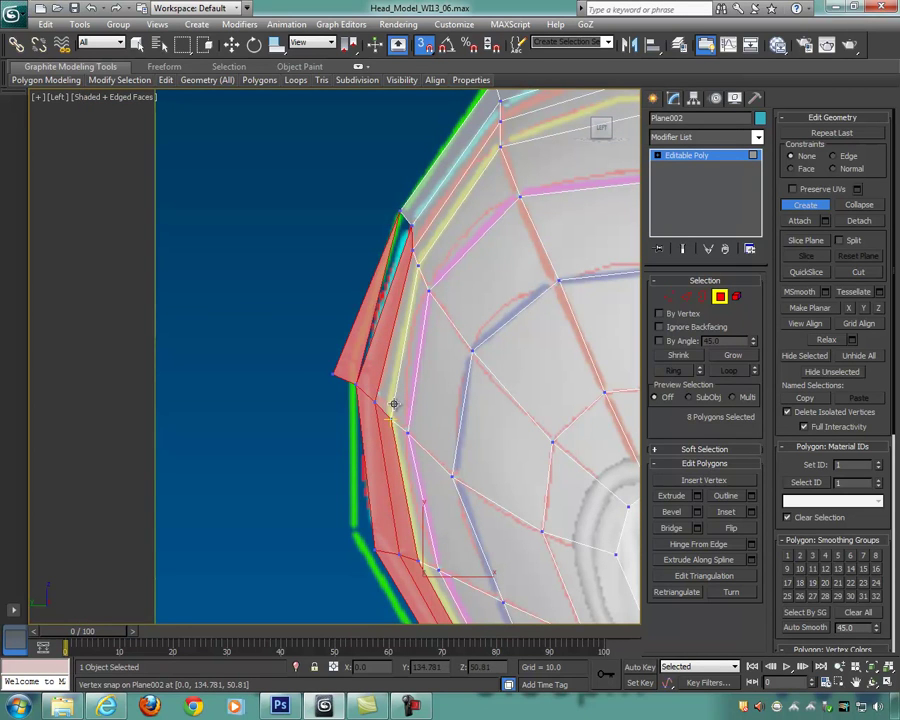
key("ctrl+z")
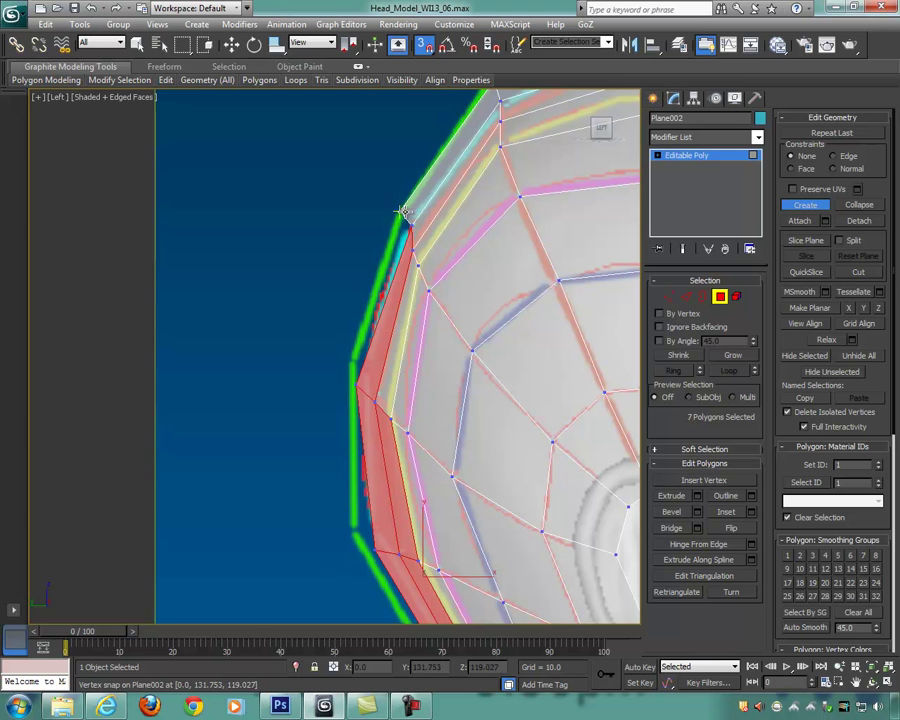
Step: Create two outer quads along the green guide, going down the back of the head from the crown polygons
left_click(400, 212)
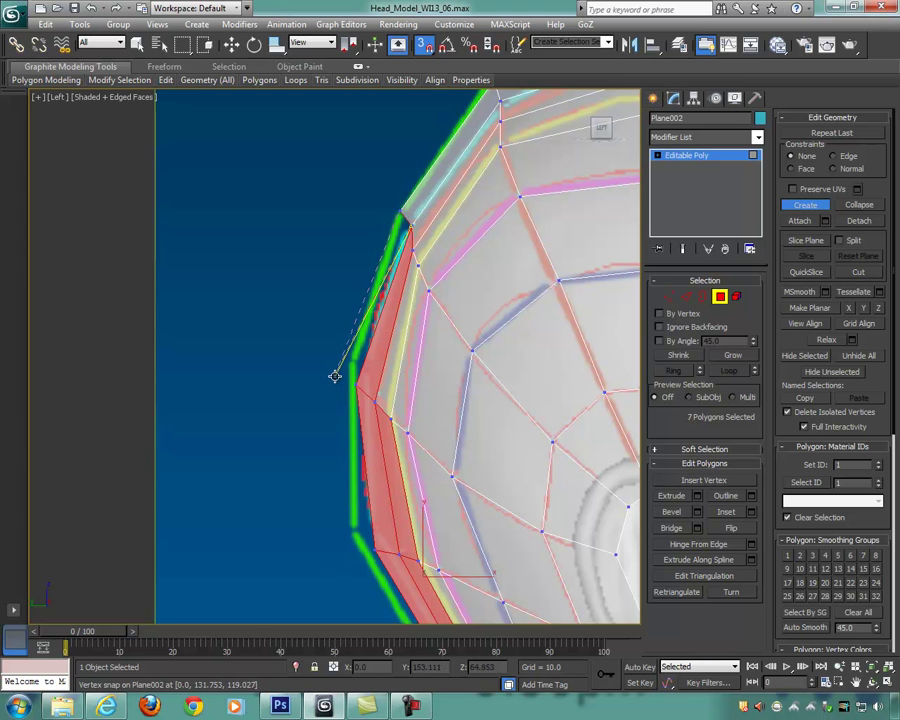
left_click(365, 350)
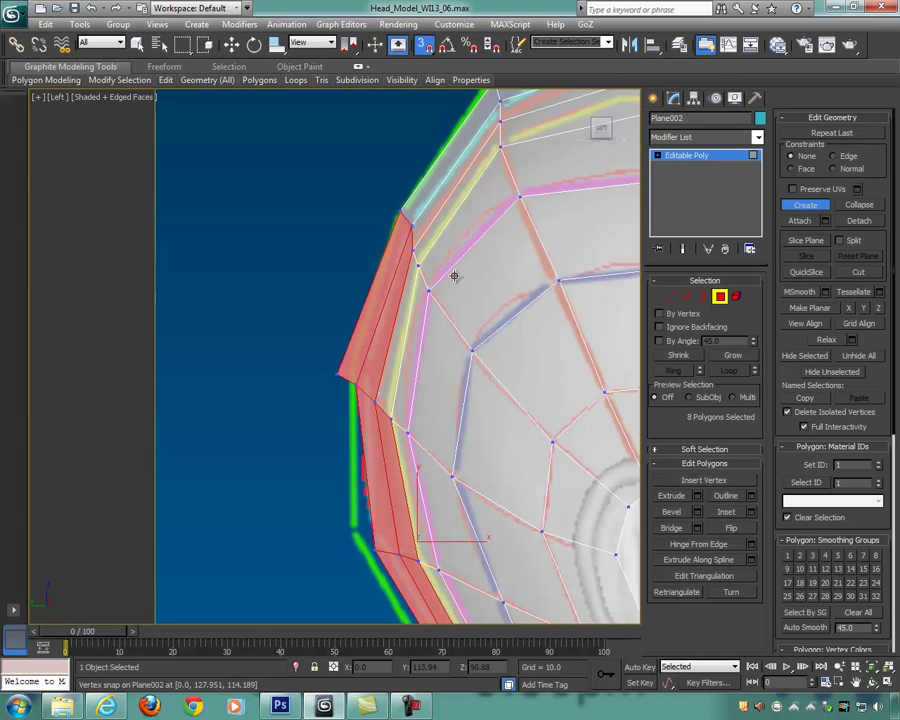
middle_click_drag(365, 350, 362, 250)
left_click(339, 231)
left_click(350, 405)
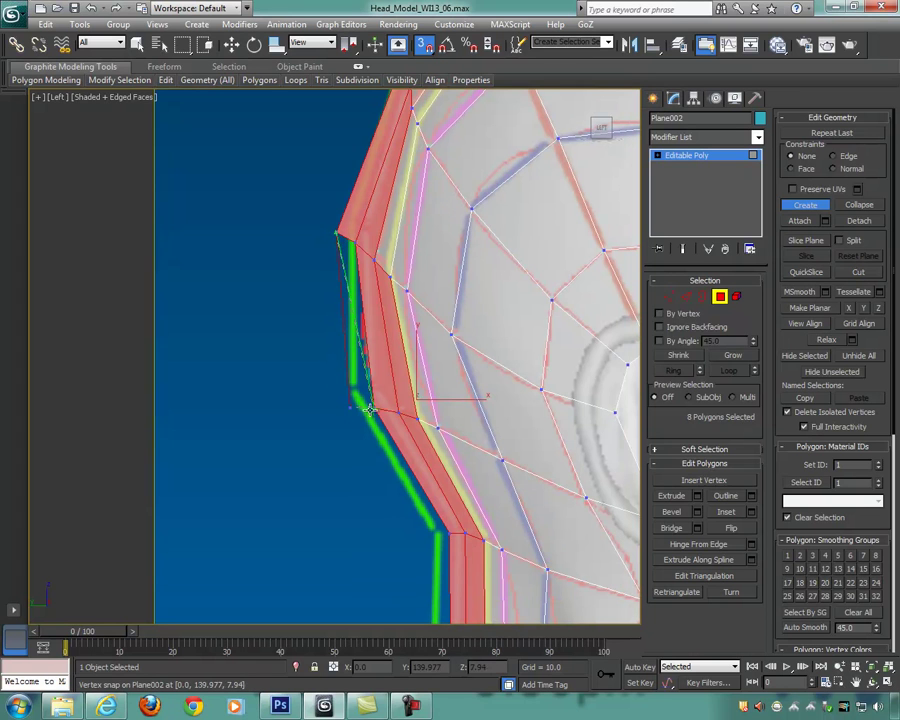
left_click(339, 232)
Step: Extend the green-guide strip with two more quads down to the base of the neck and clear the polygon selection
middle_click_drag(398, 316, 275, 211)
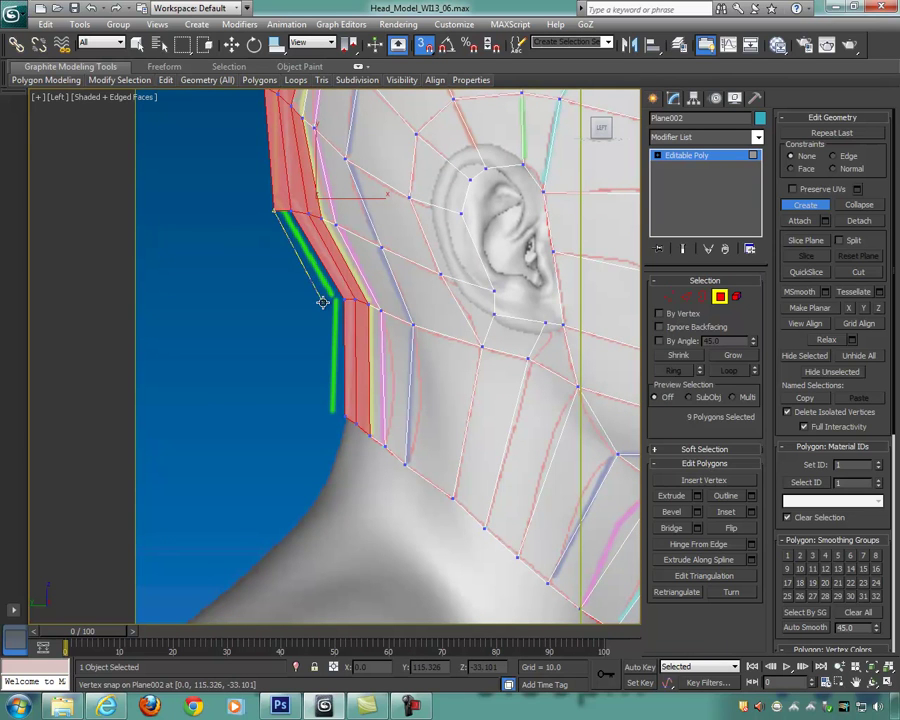
left_click(322, 303)
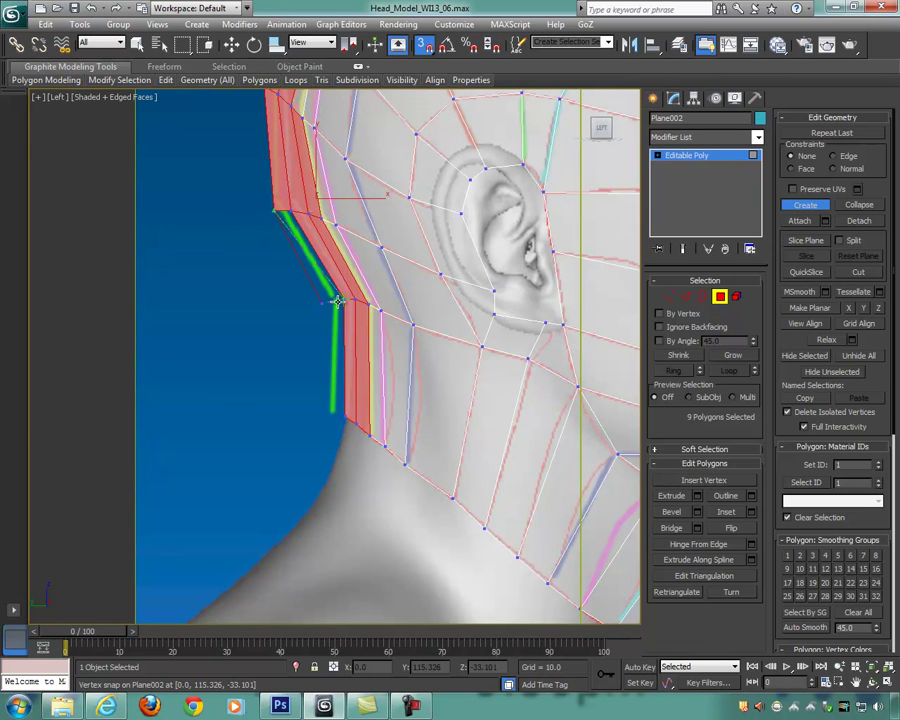
left_click(272, 213)
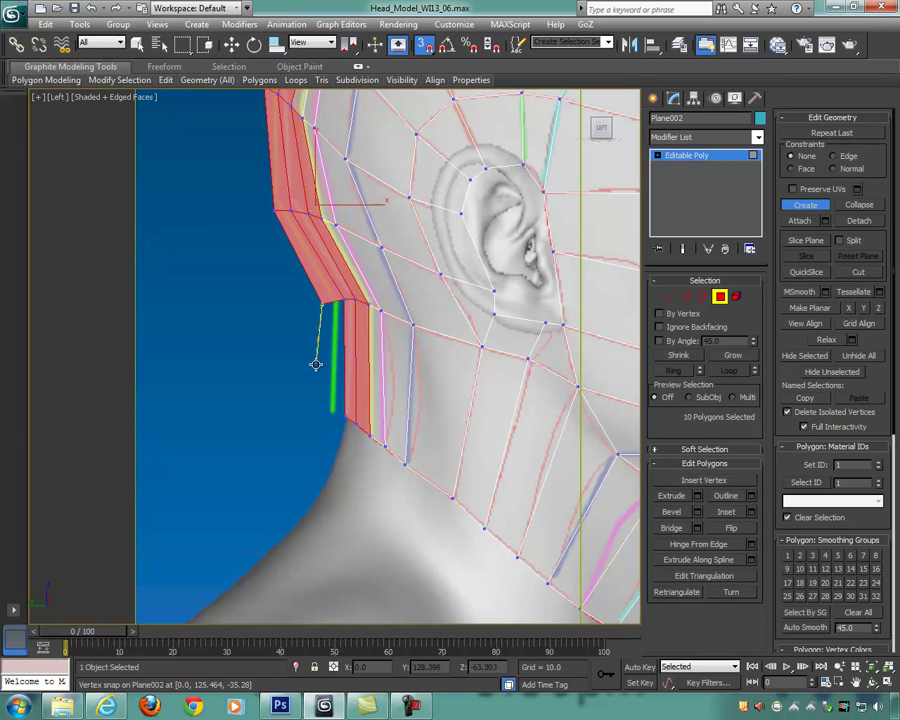
left_click(343, 300)
left_click(322, 303)
scroll(404, 344, "down", 4)
right_click(402, 284)
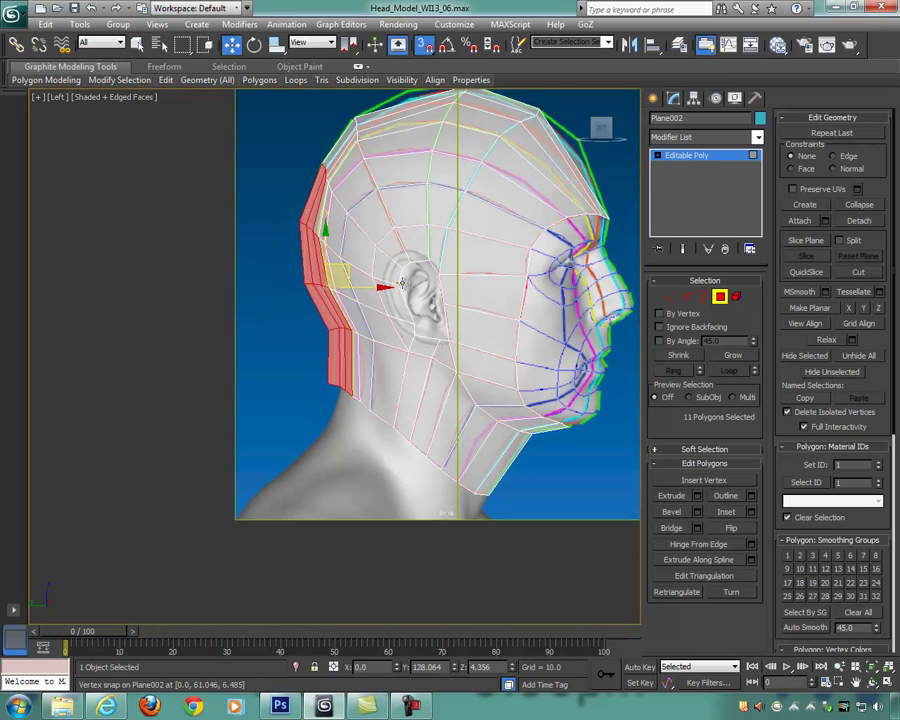
middle_click_drag(461, 295, 394, 322)
scroll(395, 322, "down", 3)
left_click(545, 320)
middle_click_drag(546, 323, 540, 326)
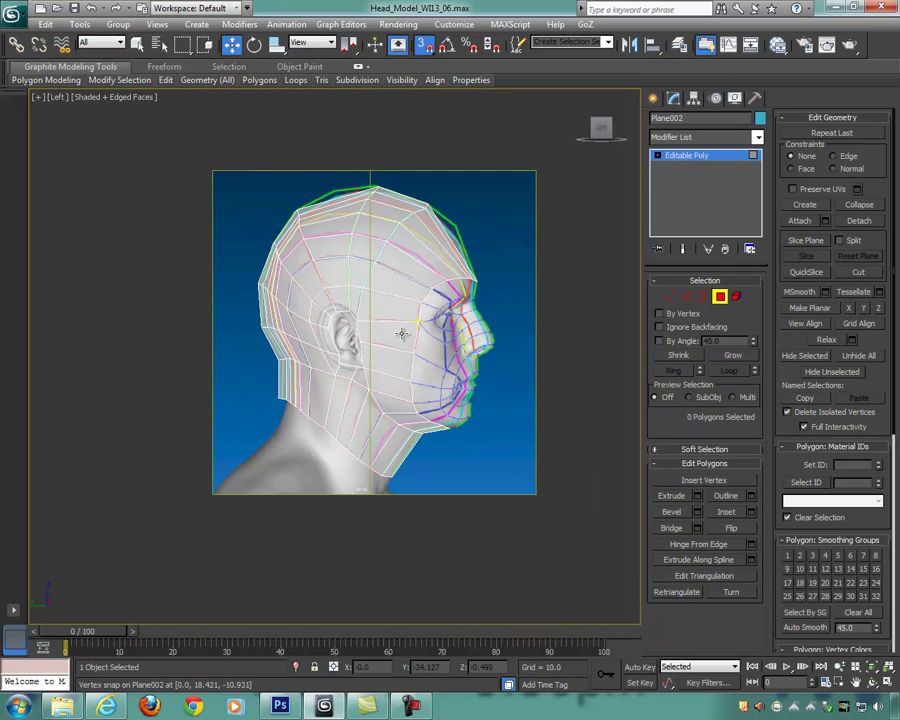
Step: Switch to vertex level, turn off snapping and select the frontmost vertex at the brow
left_click(670, 297)
scroll(540, 325, "up", 4)
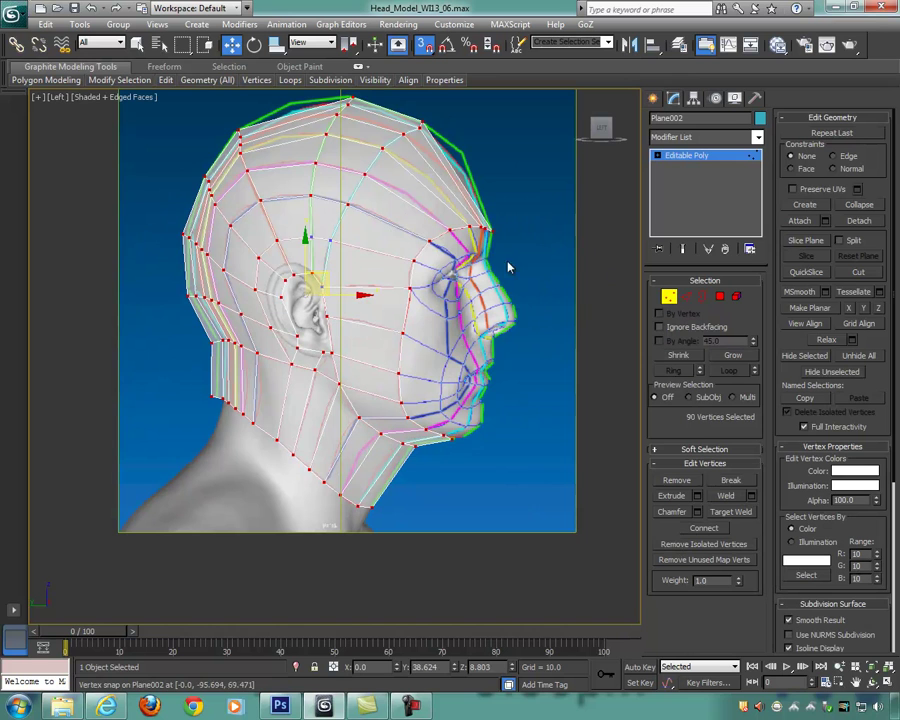
middle_click_drag(520, 250, 497, 281)
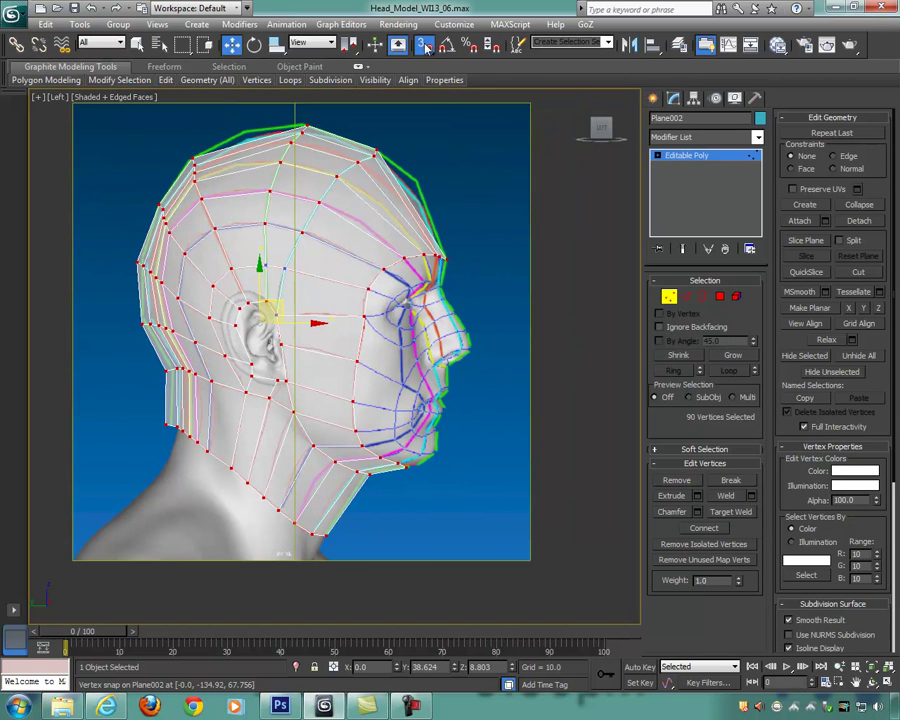
scroll(491, 287, "up", 4)
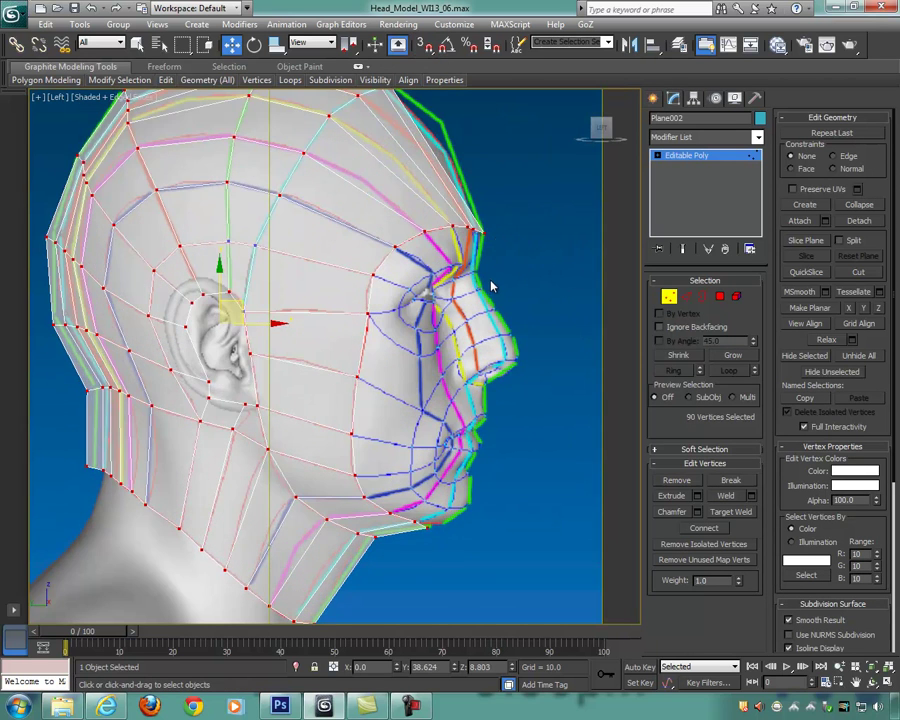
left_click_drag(502, 258, 507, 262)
middle_click_drag(552, 271, 525, 260)
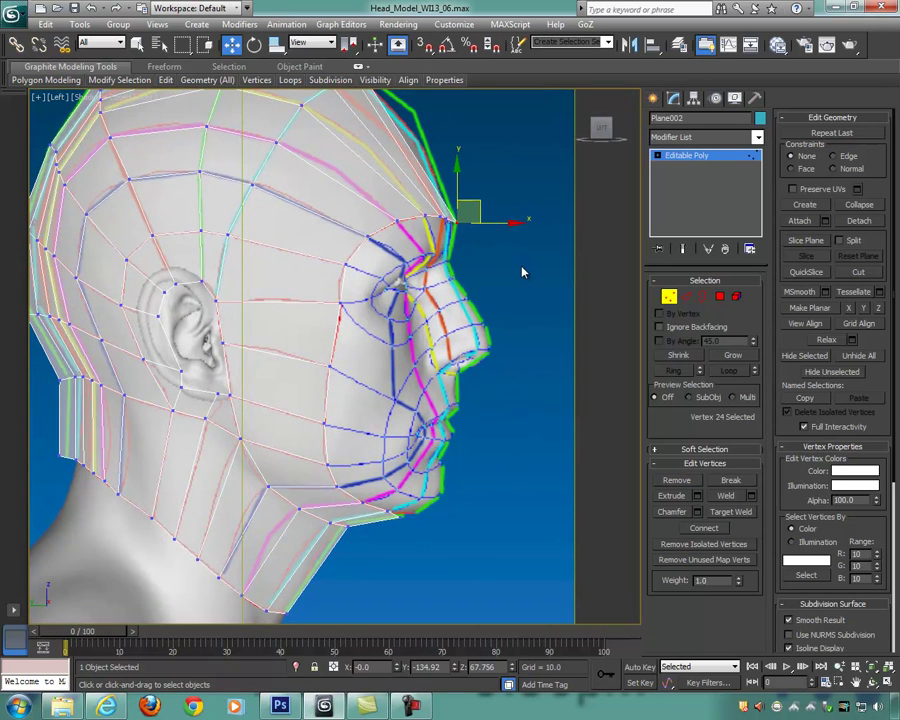
Step: Show all four viewports and move the brow vertex beside the centre line out to the cyan guide in the front view
key("alt+w")
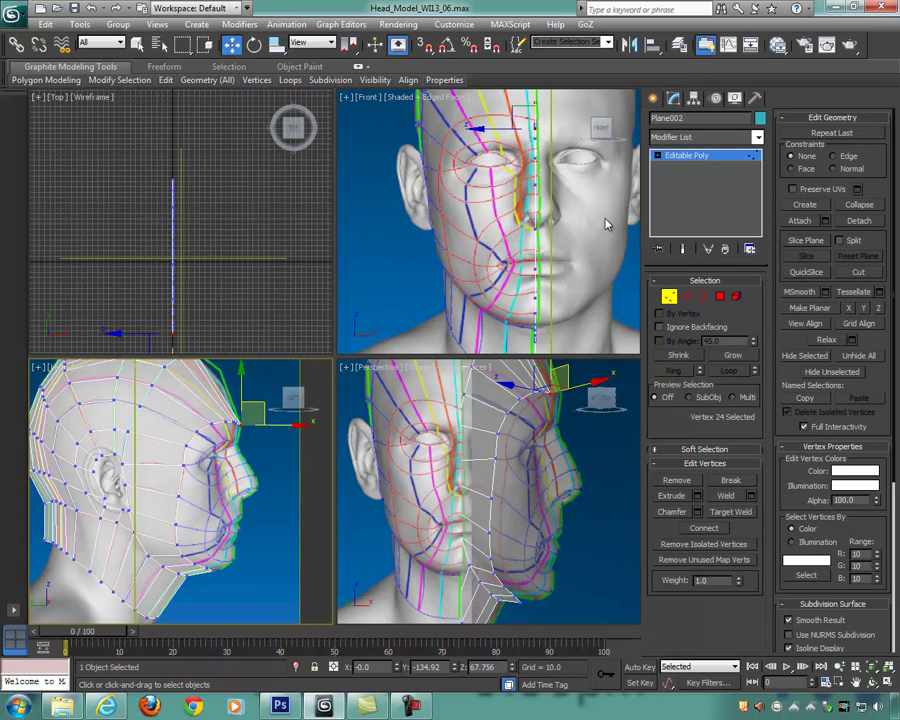
mouse_move(569, 477)
middle_mouse_down("alt")
mouse_move(548, 468)
mouse_move(585, 474)
middle_mouse_up("alt")
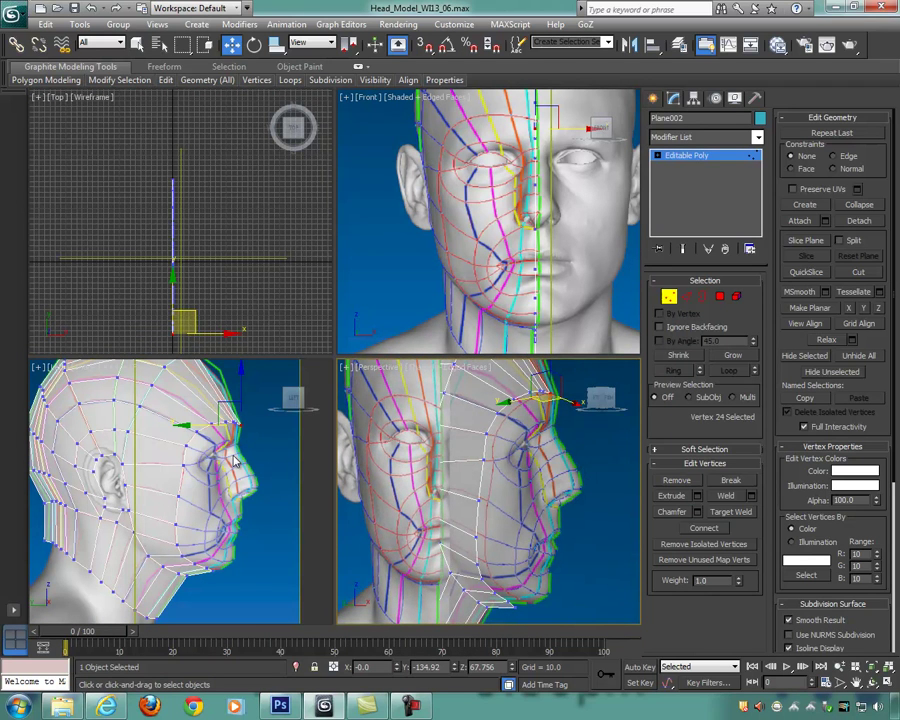
scroll(200, 430, "up", 6)
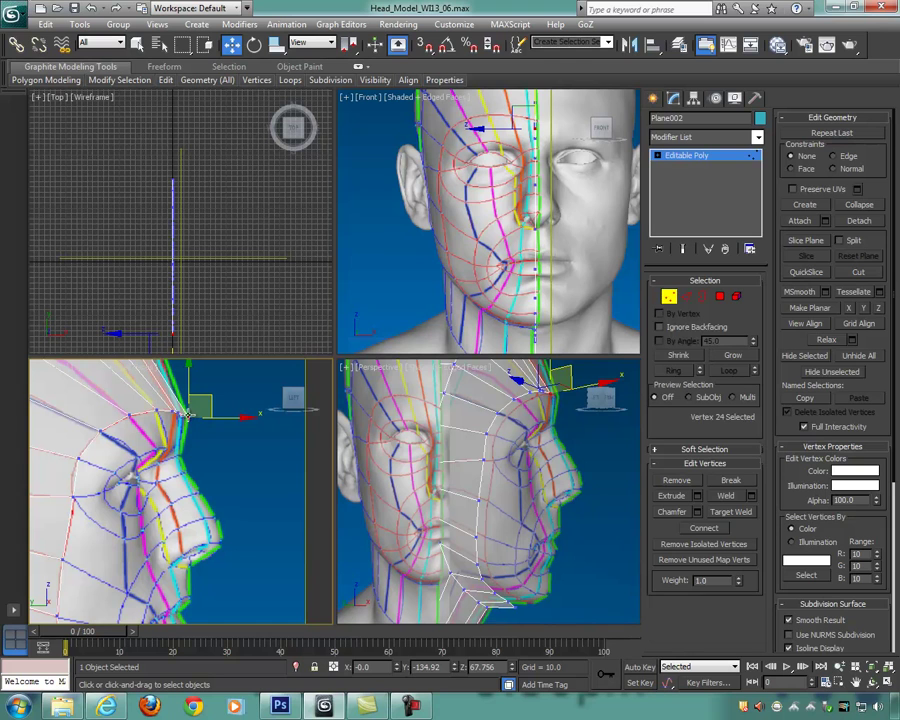
scroll(402, 307, "up", 6)
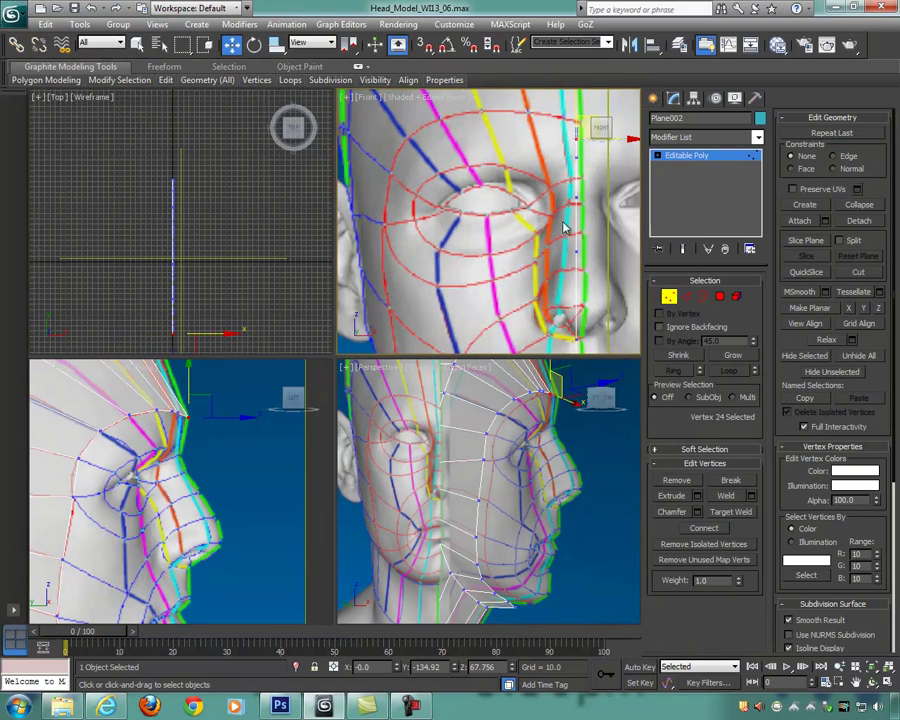
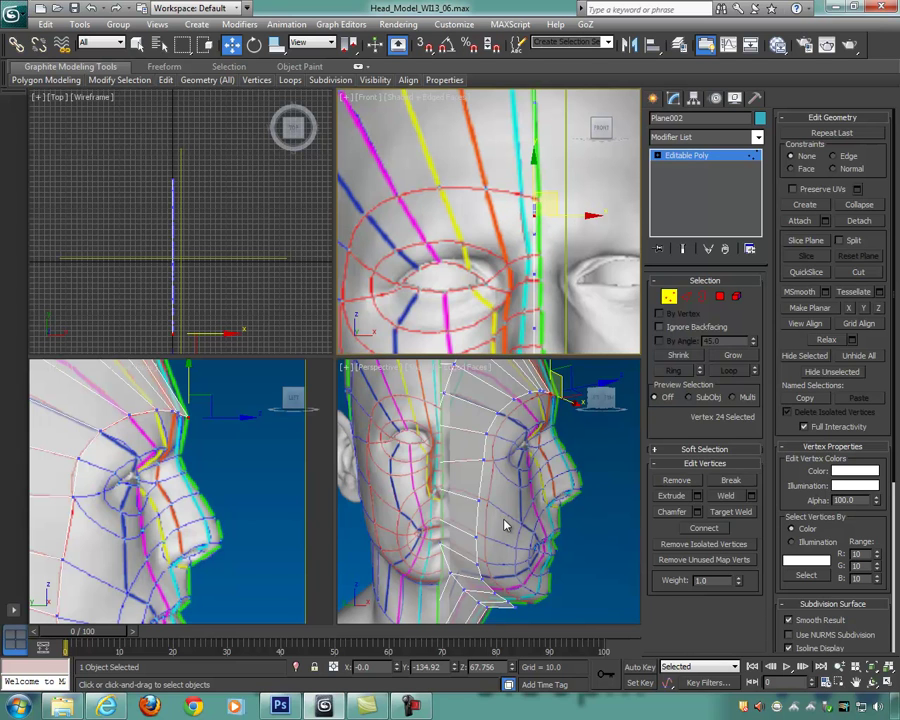
middle_click_drag(535, 483, 396, 455, "alt")
scroll(235, 452, "up", 2)
middle_click_drag(217, 438, 203, 476)
scroll(202, 477, "up", 3)
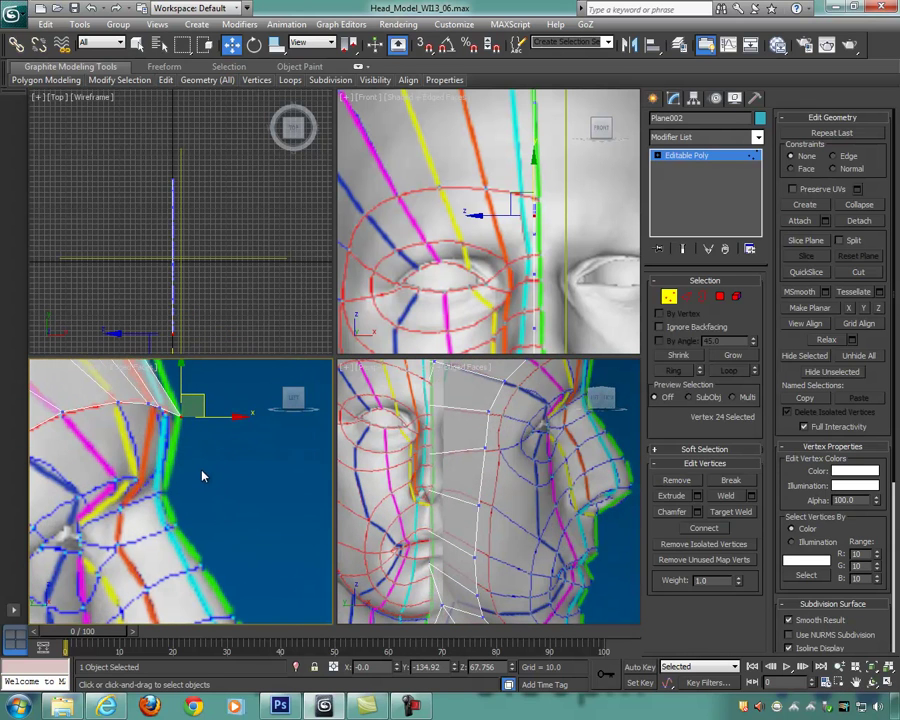
left_click(158, 407)
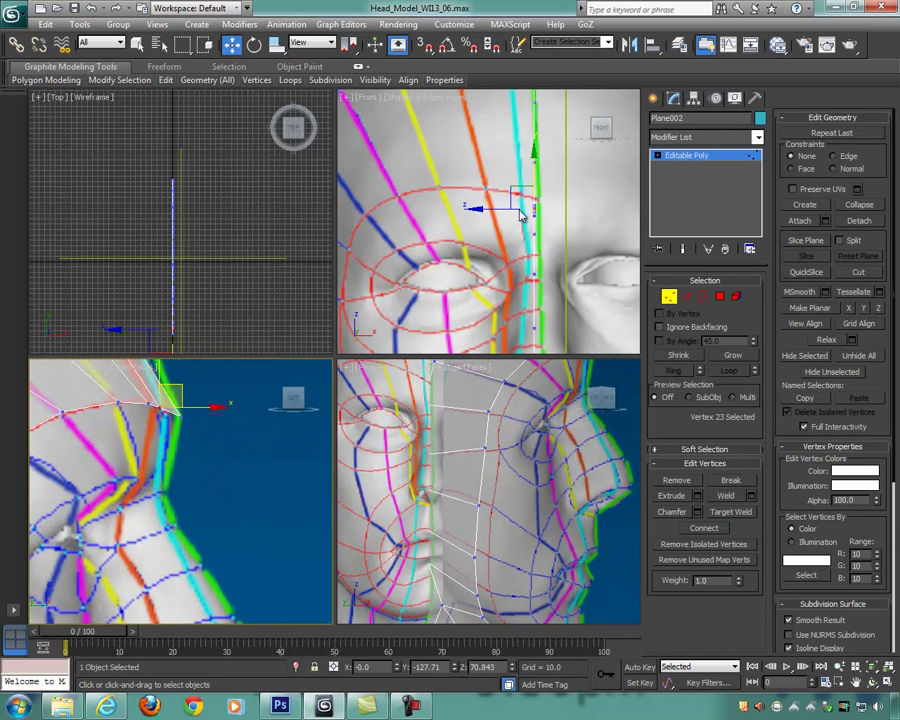
middle_click_drag(519, 221, 507, 219)
left_click_drag(547, 212, 509, 146)
Step: Select the following brow vertex in the side view and move it onto the orange guide in the front view
middle_click(136, 396)
left_click(150, 403)
middle_click_drag(498, 213, 532, 189)
left_click_drag(597, 183, 509, 107)
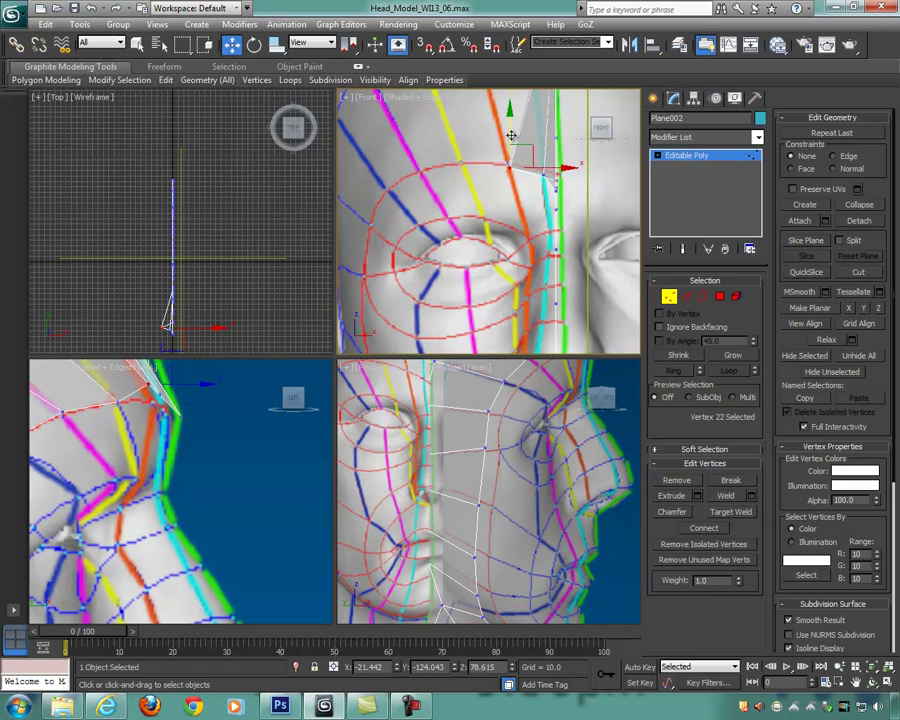
Step: Move the brow vertex of the yellow line onto the yellow guide above the eye in the front view
middle_click_drag(394, 254, 398, 236)
middle_click_drag(222, 431, 257, 434)
left_click(155, 404)
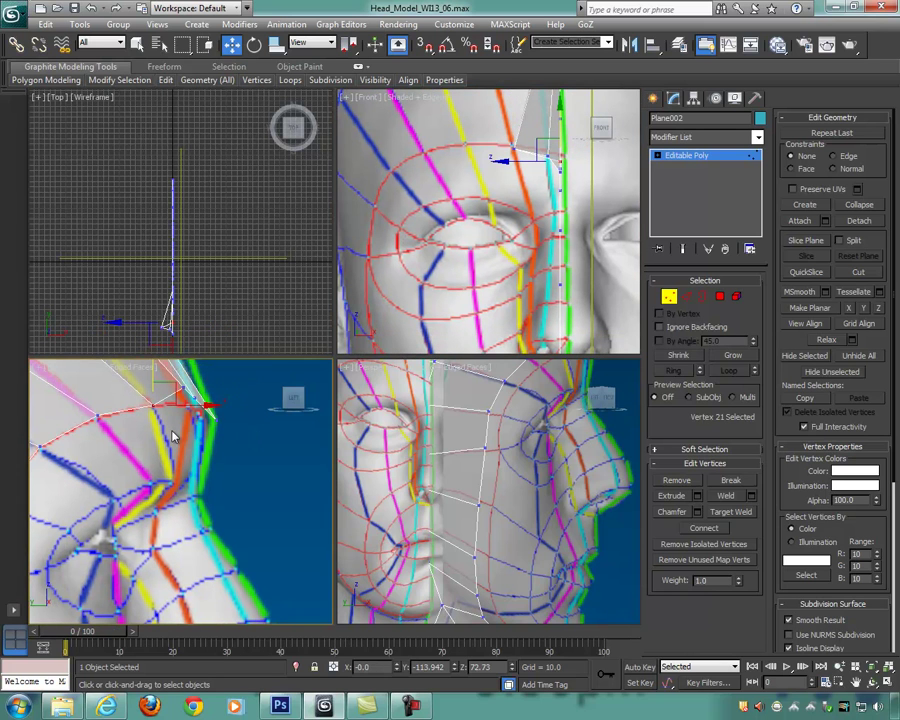
middle_click_drag(562, 172, 552, 175)
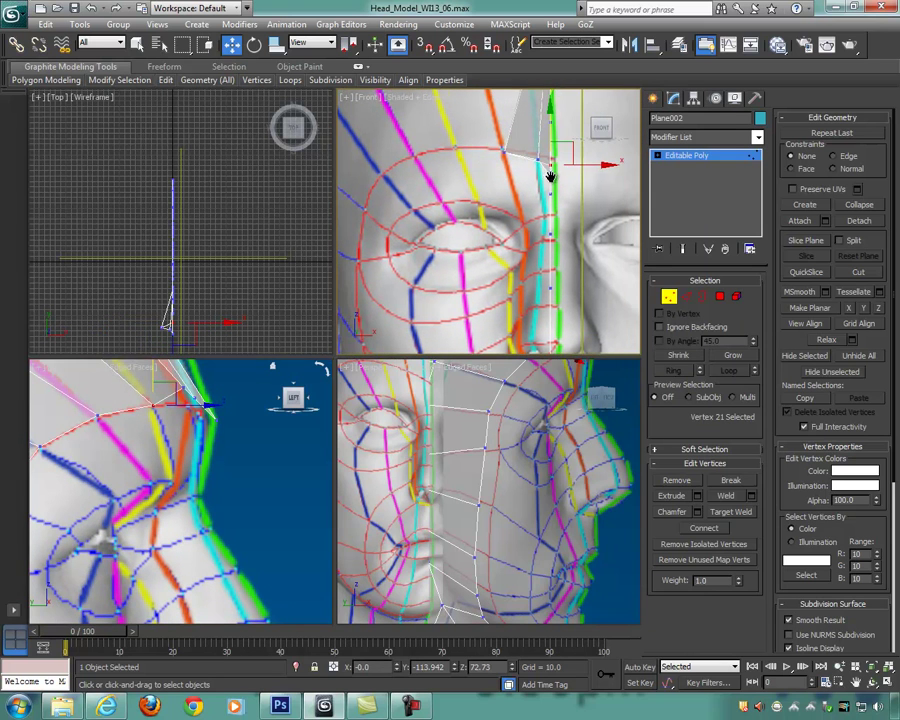
left_click_drag(593, 165, 491, 147)
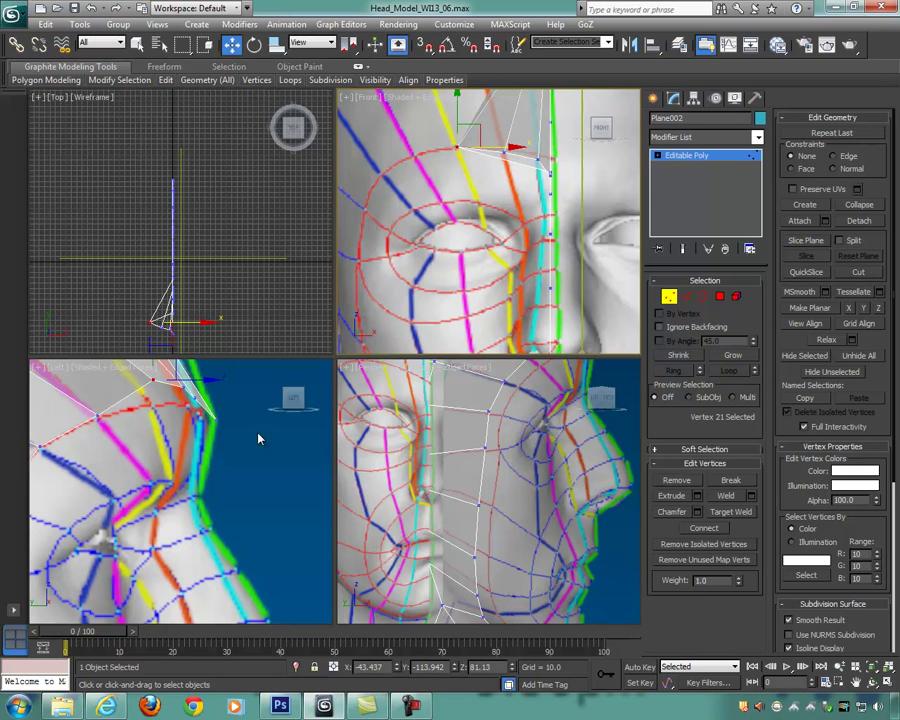
Step: Move the brow vertex of the magenta line onto the magenta guide above the eye in the front view
middle_click_drag(258, 438, 185, 428, "alt")
left_click_drag(111, 388, 110, 387)
middle_click_drag(525, 214, 539, 245)
left_click_drag(617, 212, 456, 170)
left_click(399, 120)
left_click_drag(397, 183, 405, 205)
left_click_drag(401, 143, 403, 110)
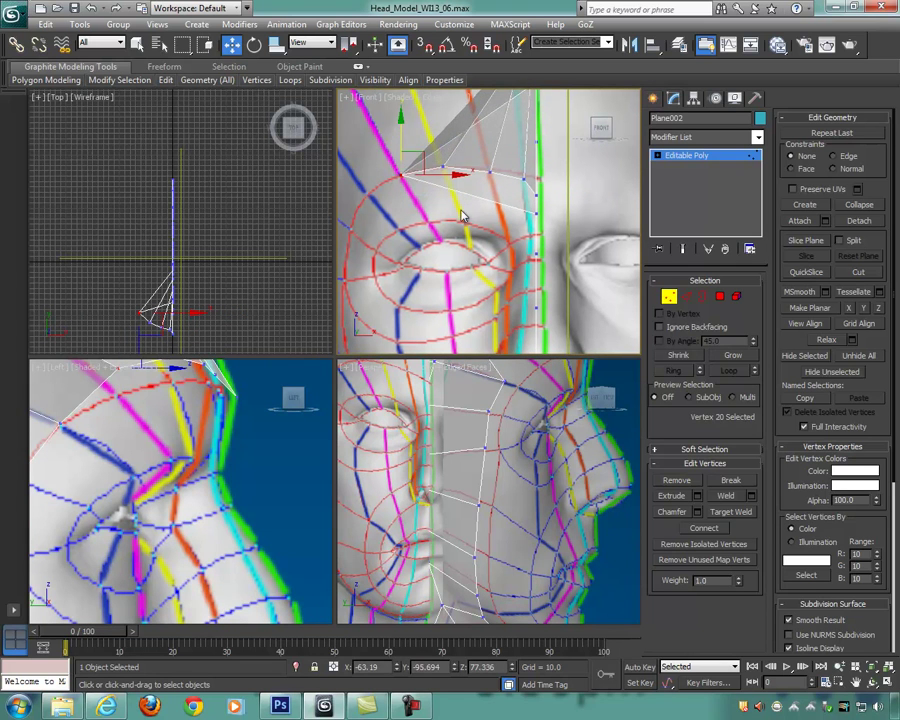
Step: Select the outer brow vertex on the blue line and move it about 78 units outward and 7.5 units up onto the front-view blue guide
middle_click_drag(451, 282, 482, 247)
middle_click_drag(212, 421, 174, 412)
scroll(213, 458, "down", 2)
left_click(90, 380)
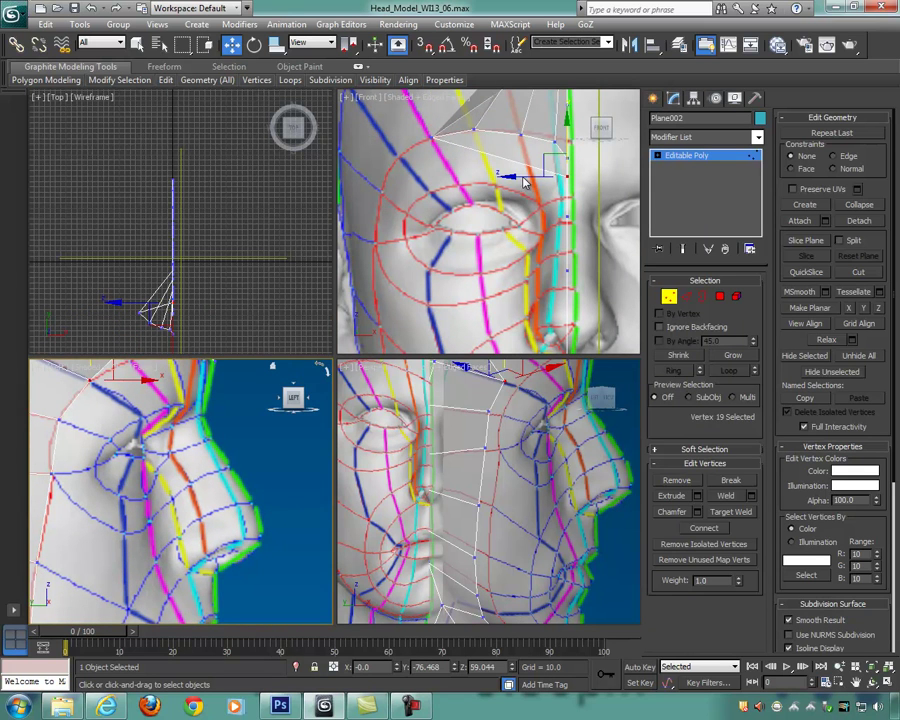
middle_click_drag(572, 199, 580, 209)
left_click_drag(615, 190, 450, 161)
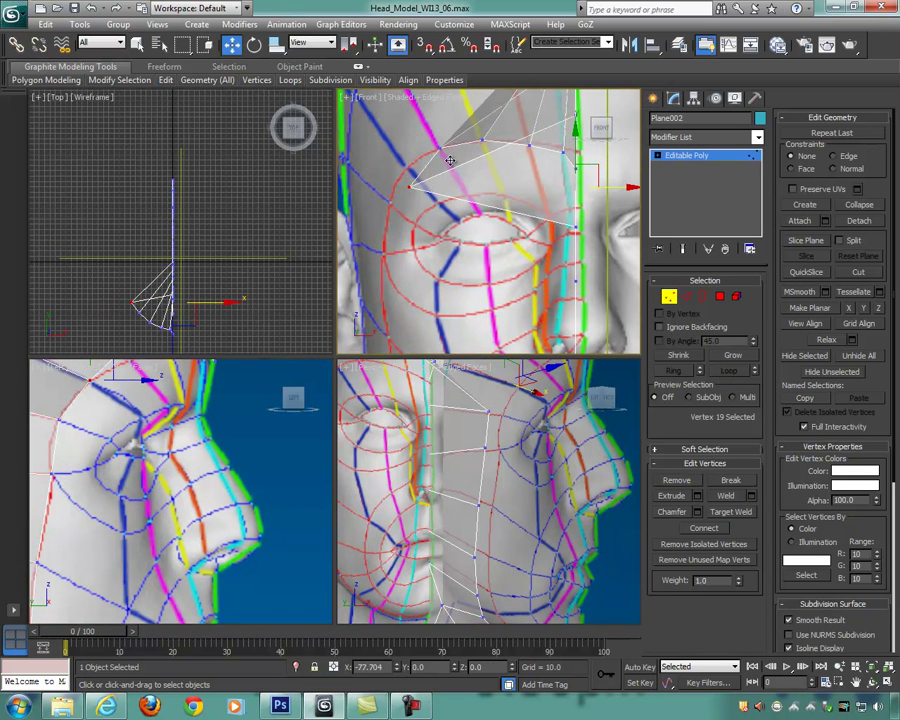
left_click_drag(410, 131, 410, 115)
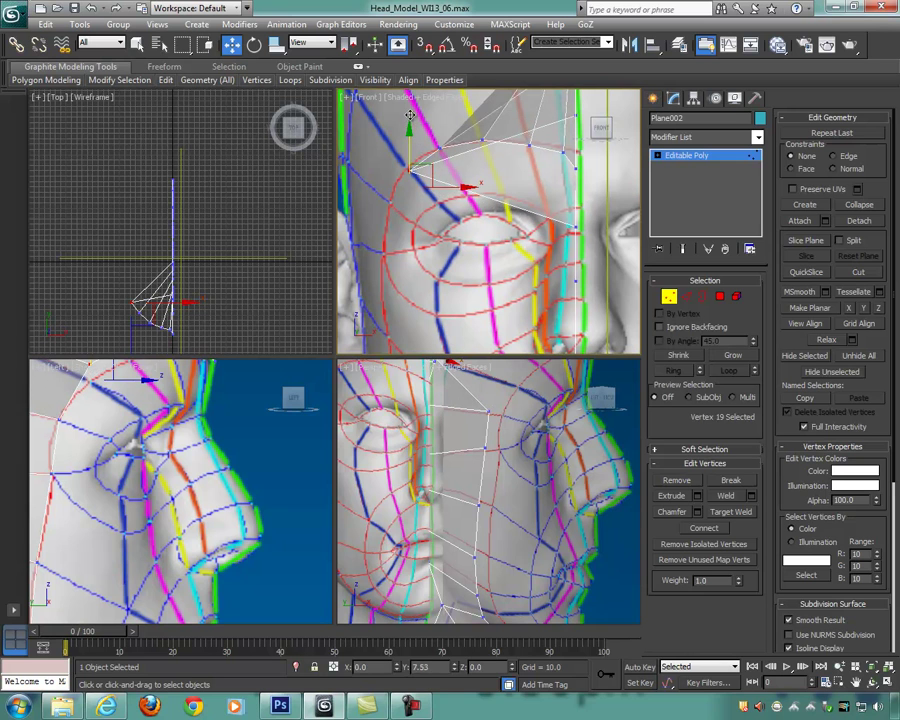
Step: Select the following vertex down the outer eye contour and move it to about X -87.6, raising it onto the red guide in the front view
middle_click_drag(179, 434, 247, 481)
left_click_drag(115, 442, 169, 492)
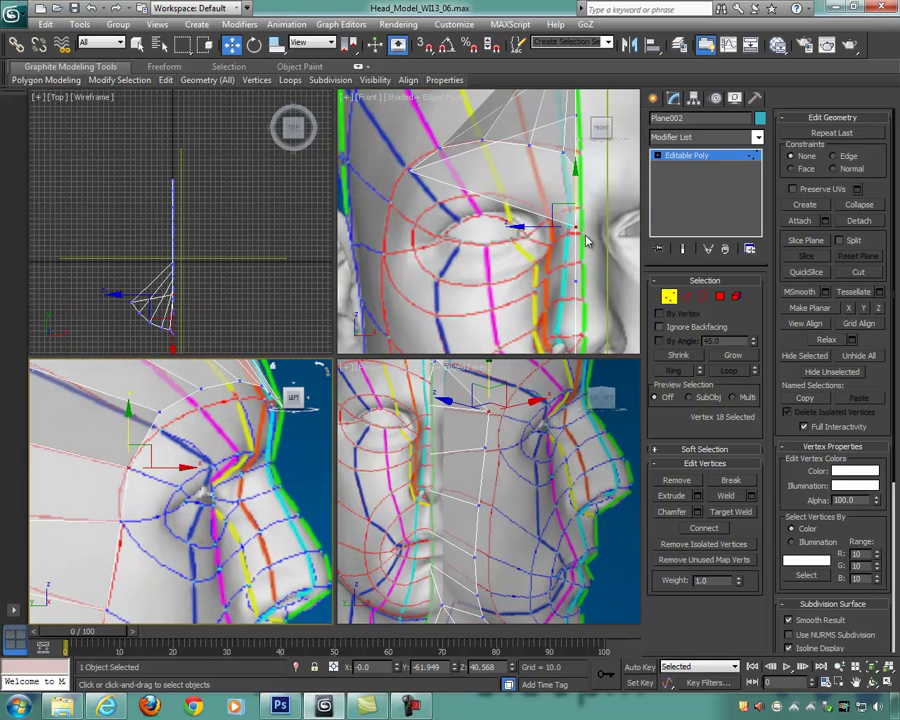
middle_click_drag(587, 241, 573, 241)
left_click_drag(614, 228, 428, 213)
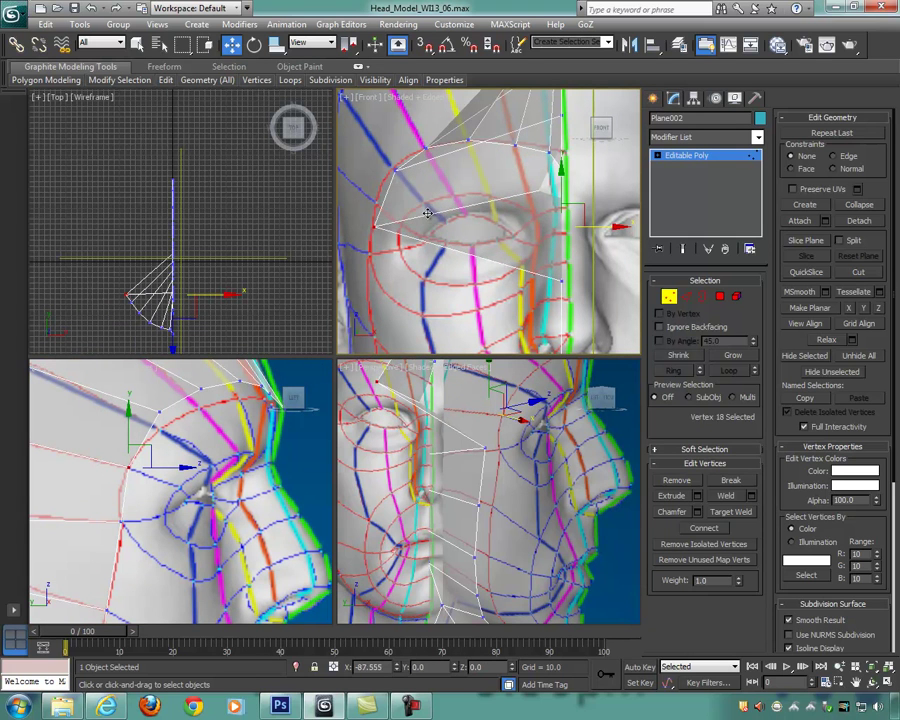
left_click_drag(377, 178, 381, 157)
Step: Move the vertex beside the outer eye corner outward and up onto the red contour in the front view, at about Z 27.7
middle_click_drag(204, 494, 213, 437)
left_click_drag(109, 442, 142, 483)
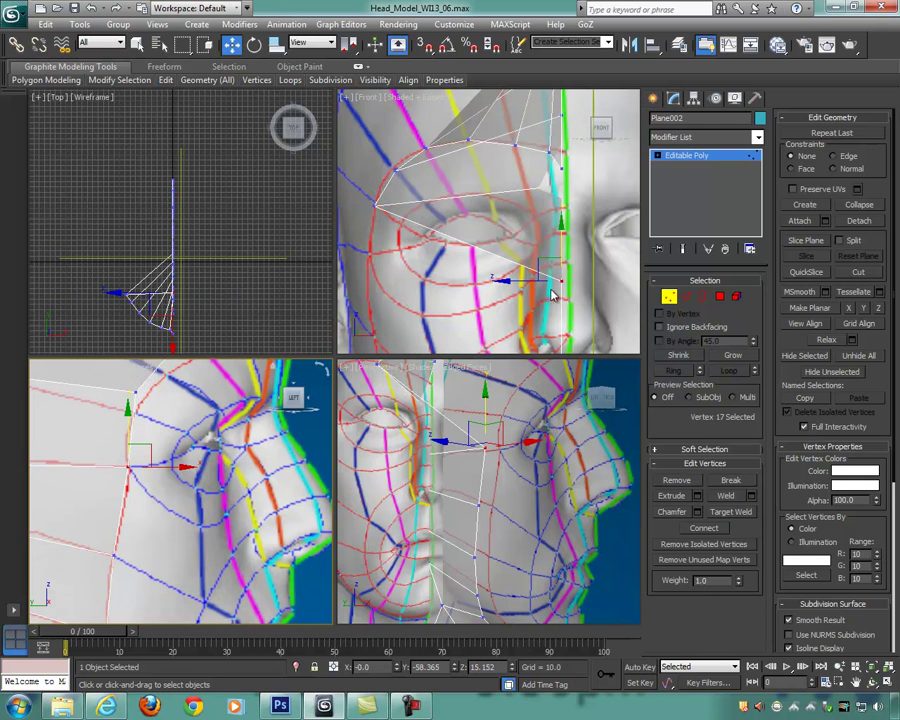
middle_click_drag(516, 284, 552, 268, "alt")
left_click_drag(603, 258, 415, 239)
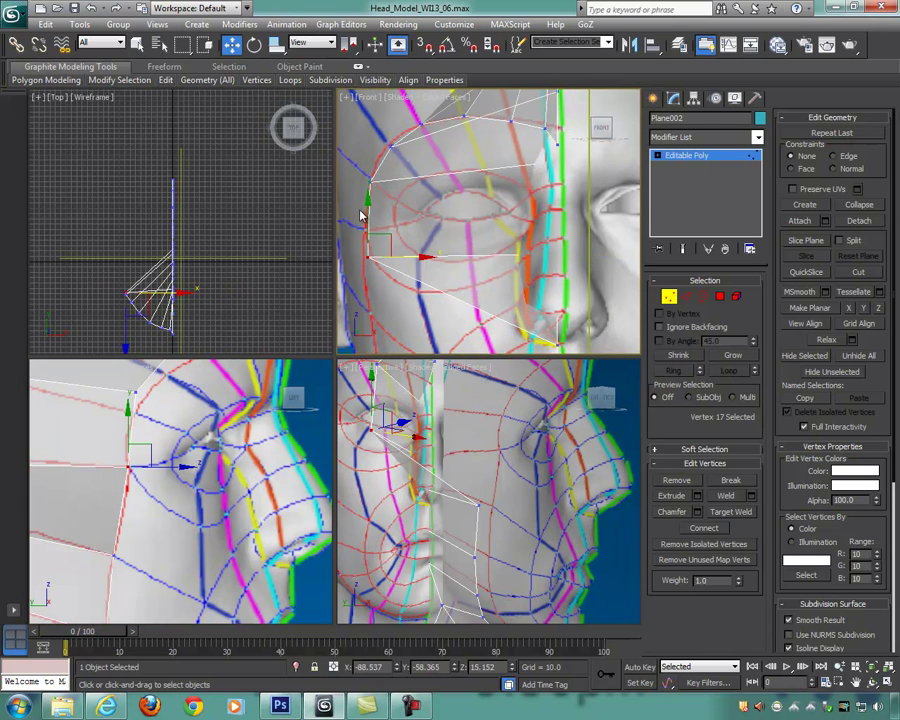
left_click_drag(367, 209, 368, 182)
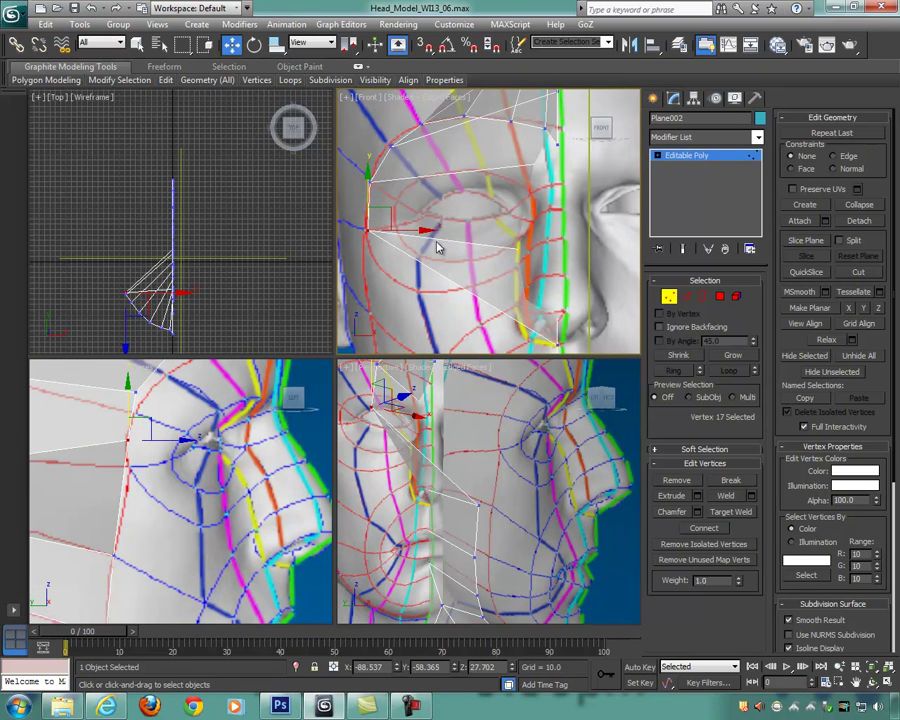
left_click_drag(425, 231, 422, 231)
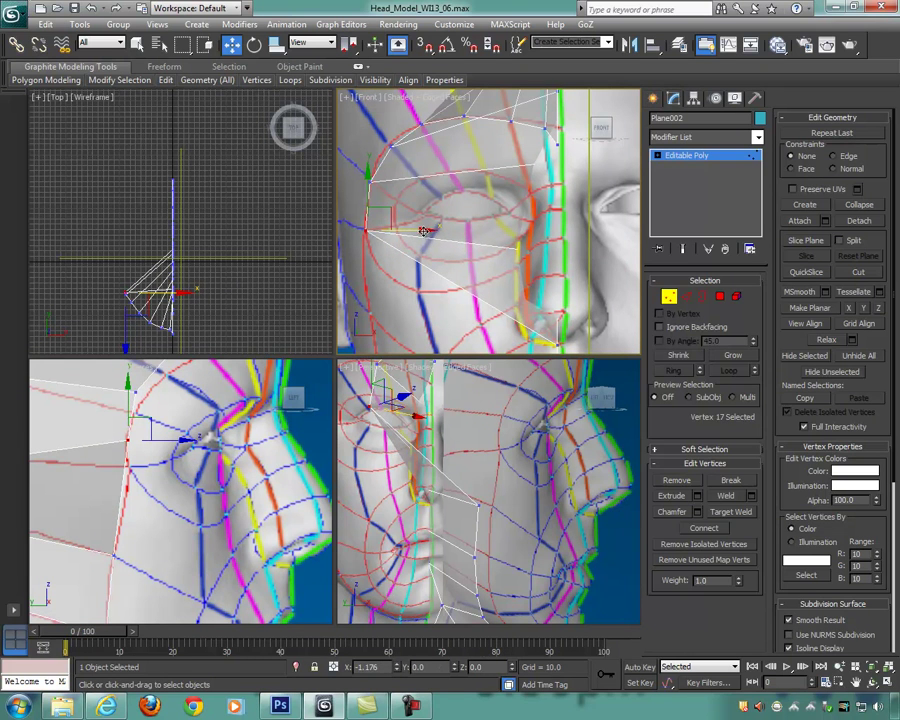
Step: Select the cheek vertex at nose level and move it outward onto the red face contour in the front view, at about X -85.5
middle_click_drag(456, 286, 477, 237)
middle_click_drag(229, 520, 243, 456)
scroll(188, 469, "down", 2)
left_click(144, 486)
middle_click_drag(514, 281, 509, 256)
left_click_drag(629, 270, 448, 241)
Step: Move the cheek vertex at mouth level onto the red face contour in the front view, at about X -81.5 and Z -48.6
middle_click_drag(494, 306, 494, 240)
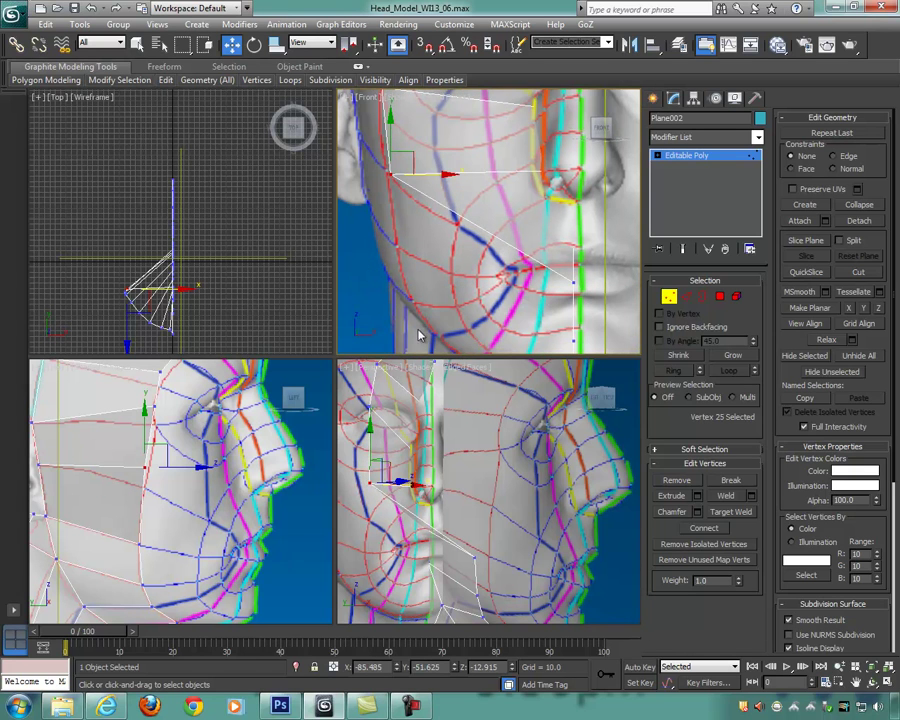
left_click_drag(129, 528, 155, 554)
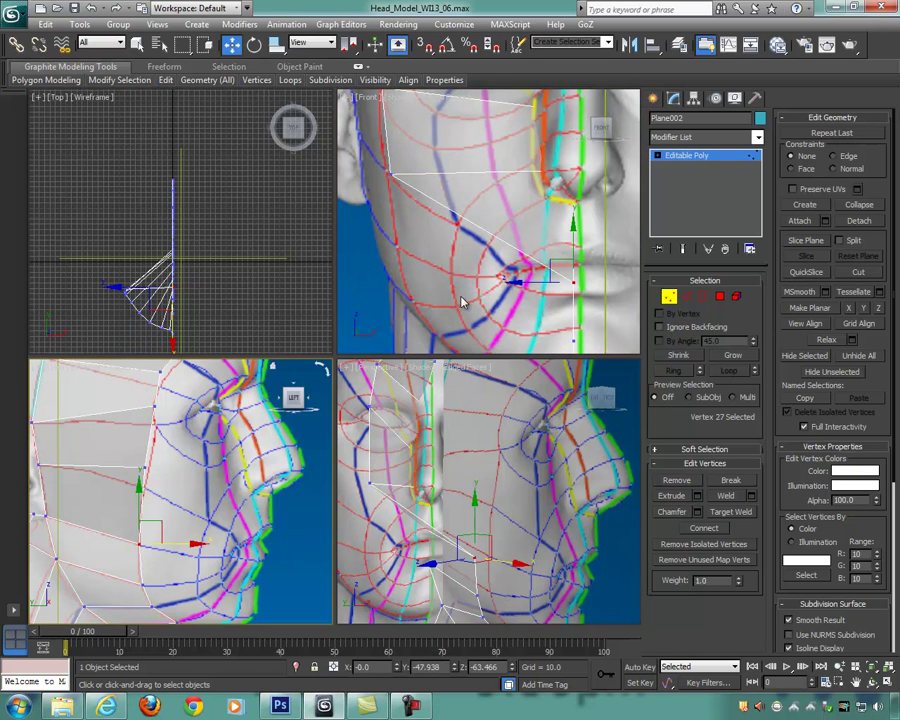
middle_click_drag(535, 288, 519, 266)
left_click_drag(595, 259, 428, 252)
left_click_drag(388, 204, 388, 172)
left_click_drag(447, 228, 442, 228)
Step: Move the lower cheek vertex onto the red contour above the jaw in the front view, at about X -73.9 and Z -73.5
middle_click_drag(147, 549, 146, 427)
left_click(141, 462)
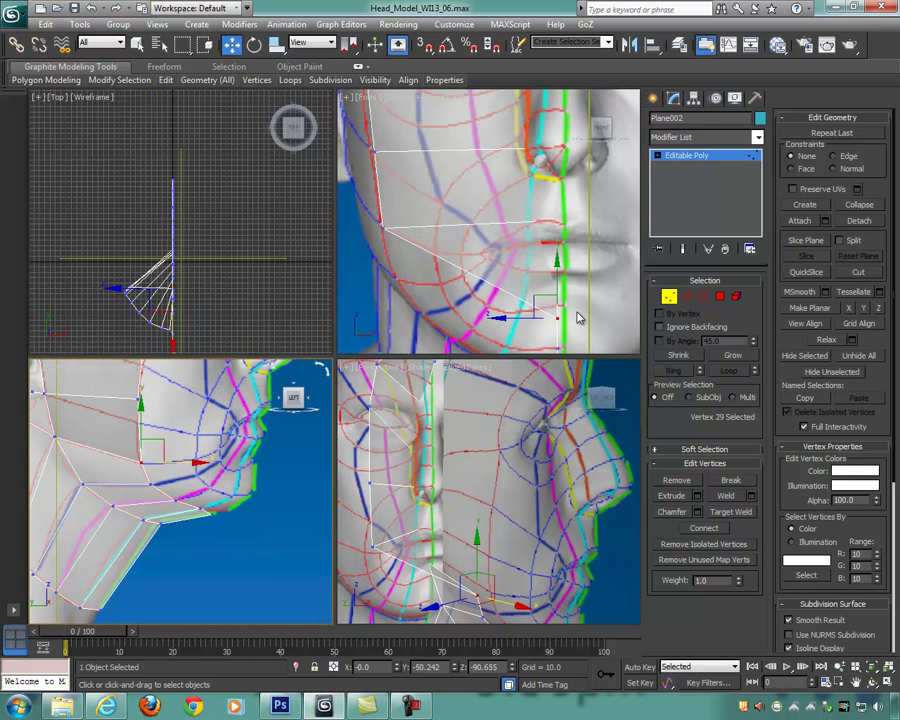
middle_click_drag(577, 318, 547, 238)
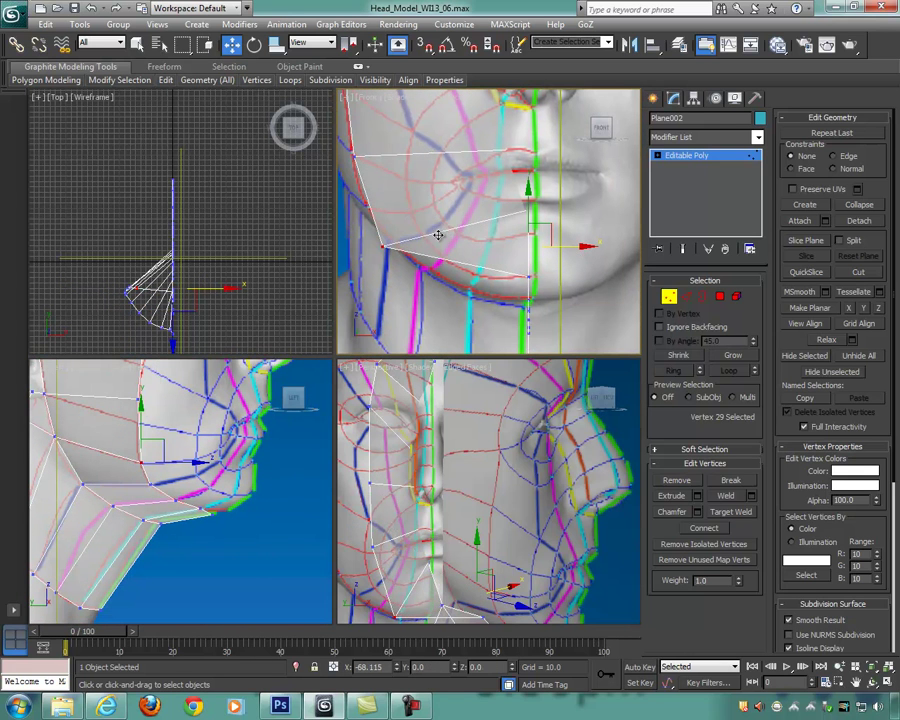
left_click_drag(385, 196, 384, 161)
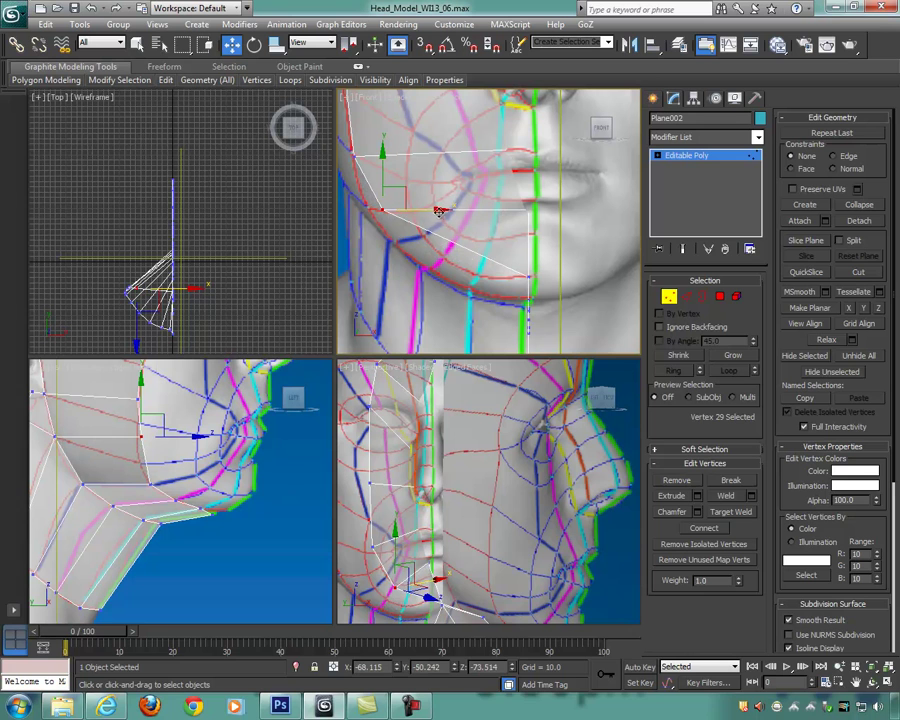
left_click_drag(438, 211, 424, 211)
Step: Select the jawline vertex on the blue line and move it outward to the magenta guide in the front view, at about X -50
middle_click_drag(225, 547, 211, 480)
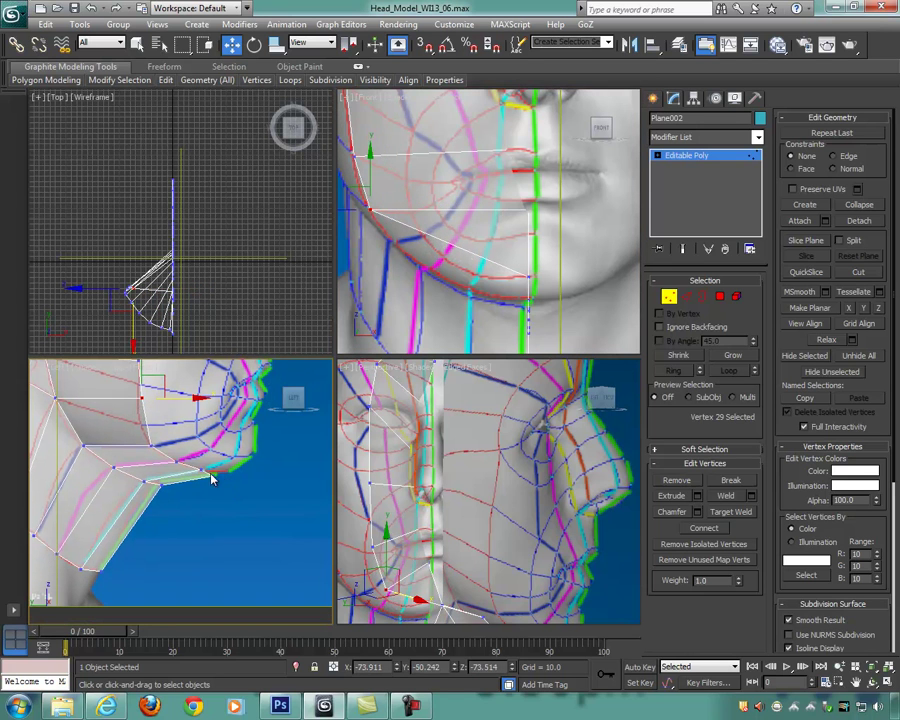
left_click_drag(166, 453, 169, 458)
middle_click_drag(603, 254, 610, 216)
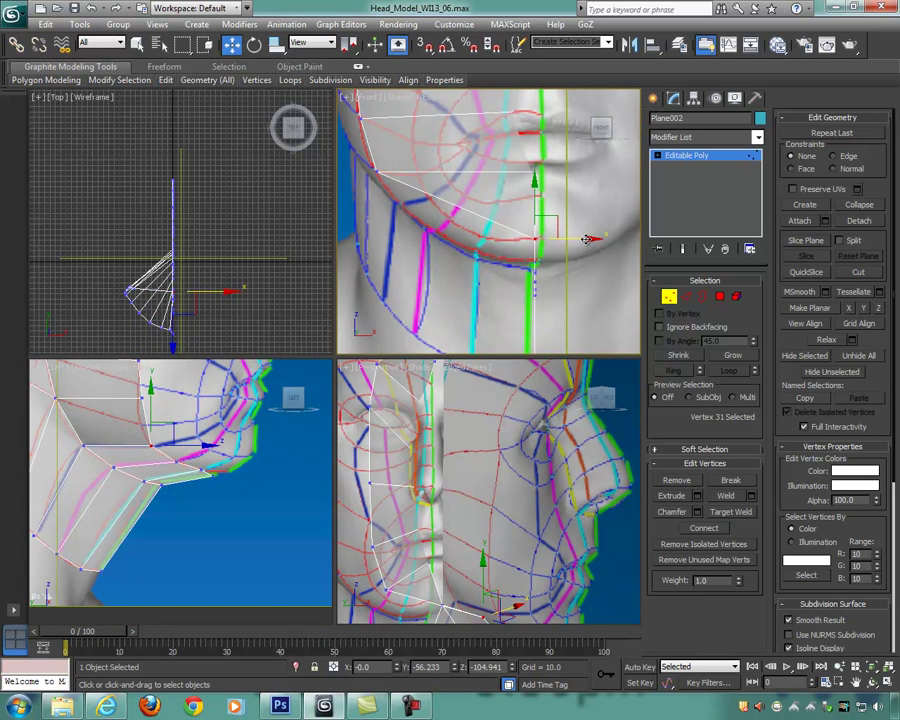
left_click_drag(590, 238, 482, 223)
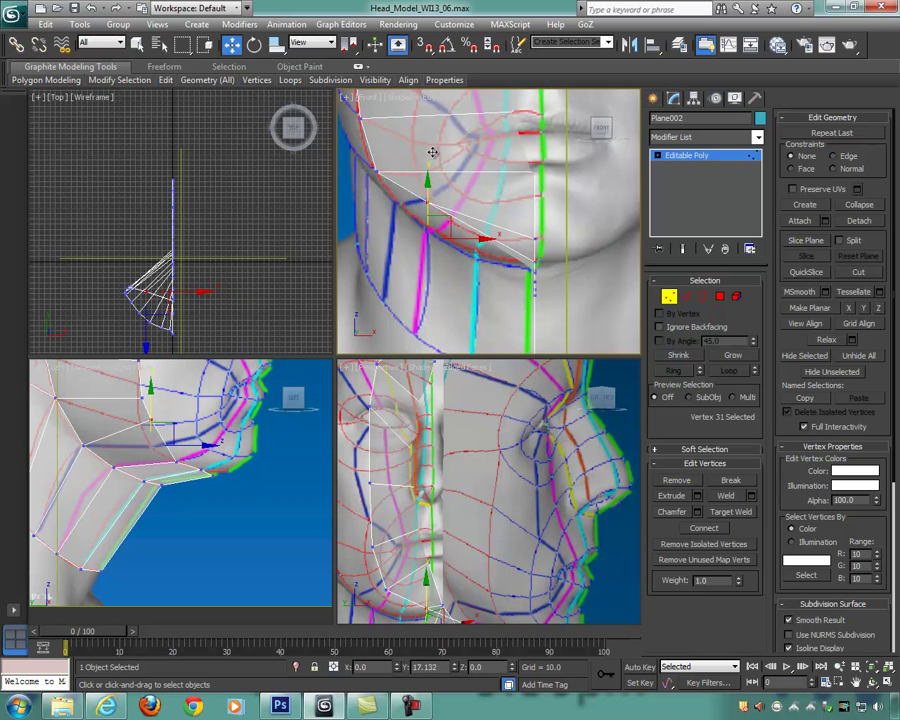
Step: Try to move the jawline vertex onto the blue guide and the following under-chin vertex onto the magenta guide in the front view
left_click_drag(432, 152, 449, 173)
left_click_drag(488, 203, 390, 270)
left_click(172, 463)
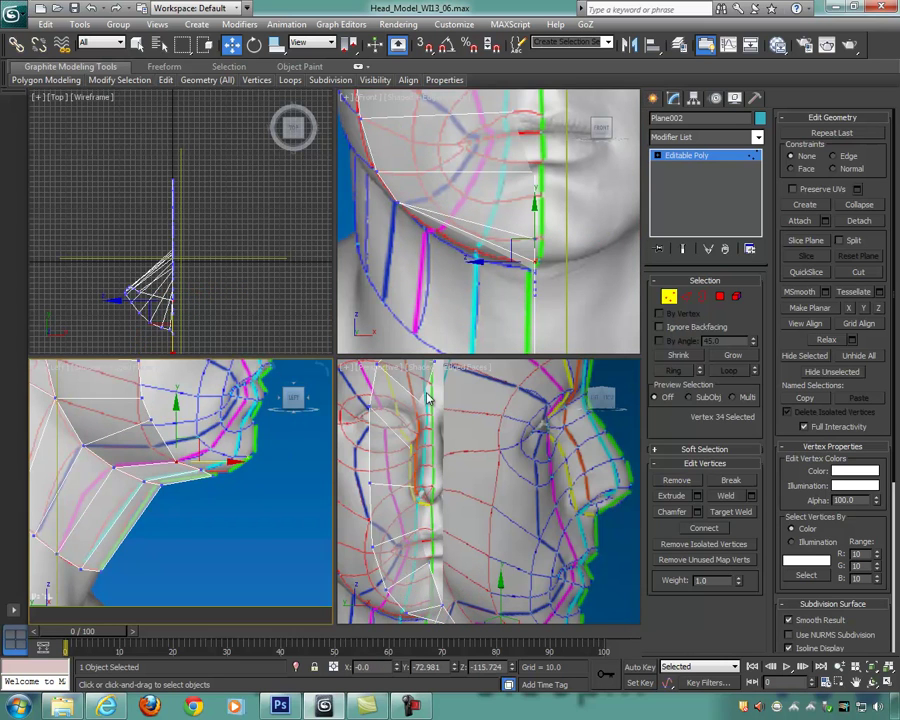
left_click(494, 267)
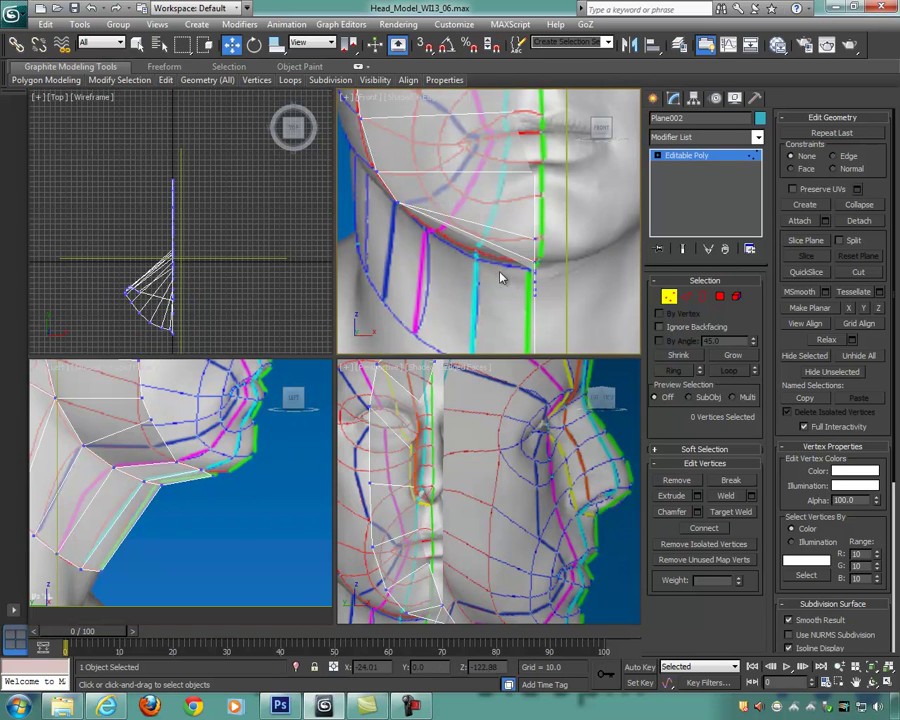
left_click(170, 458)
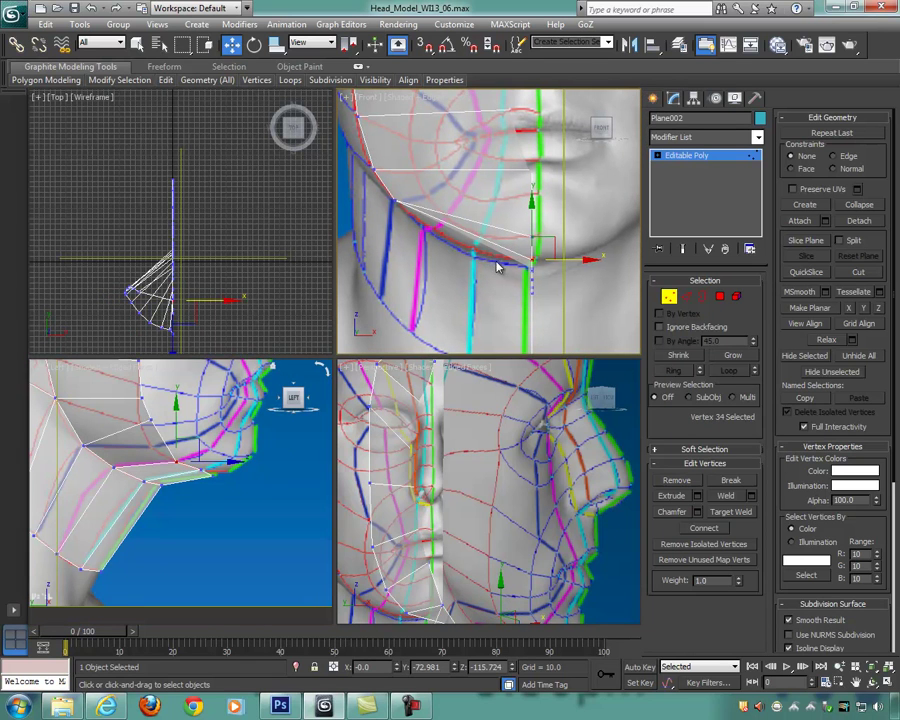
left_click_drag(575, 258, 486, 251)
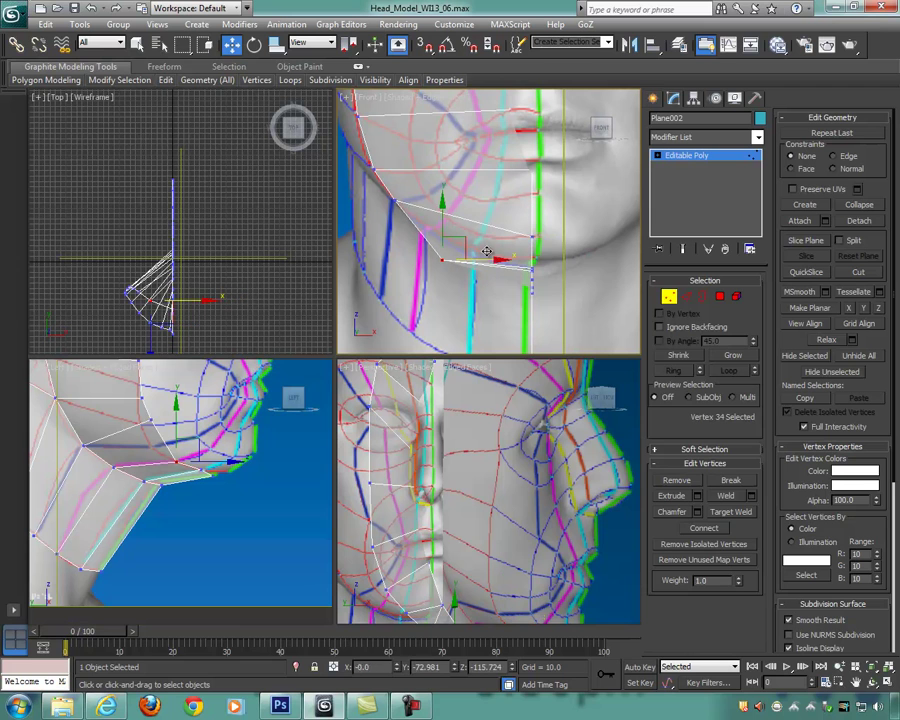
mouse_move(440, 205)
left_mouse_down()
mouse_move(450, 177)
mouse_move(444, 201)
left_mouse_up()
left_click_drag(446, 174, 480, 232)
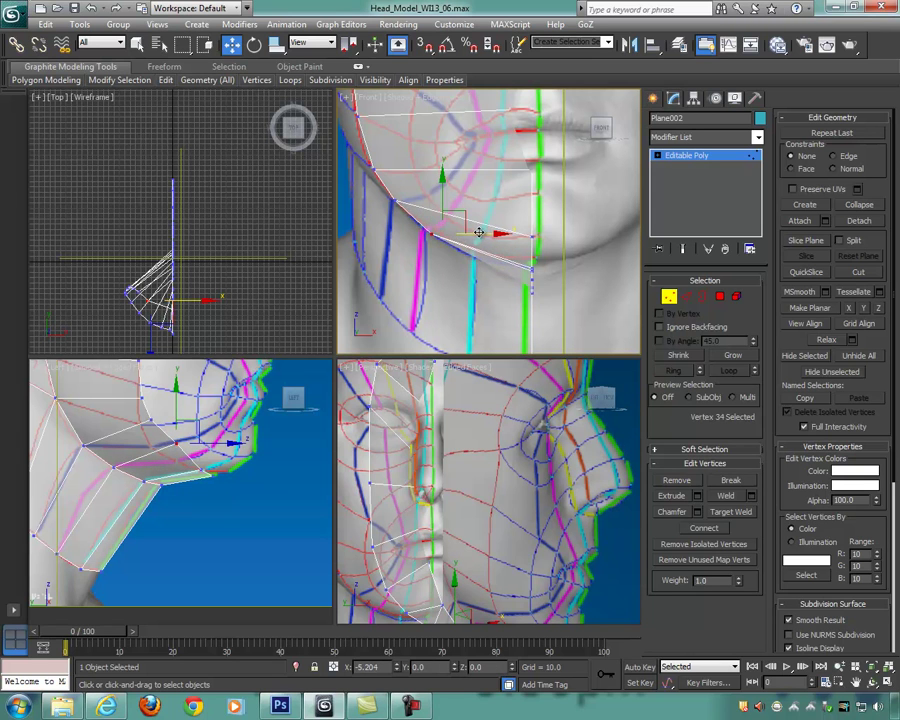
Step: Undo the under-chin vertex moves and the jawline vertex's move onto the blue guide
middle_click_drag(206, 433, 219, 456)
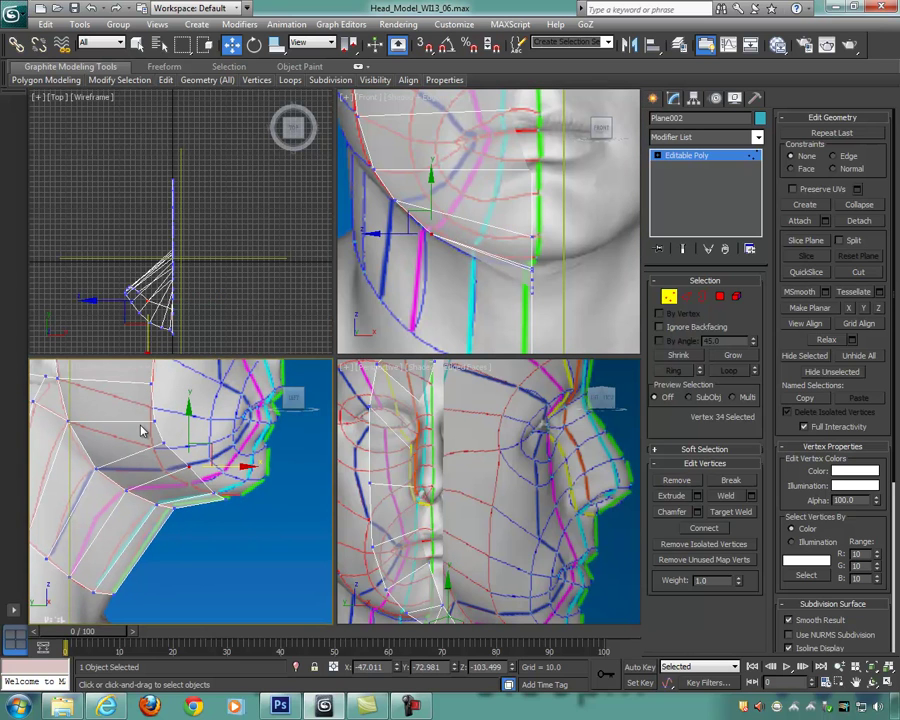
middle_click_drag(436, 258, 443, 279)
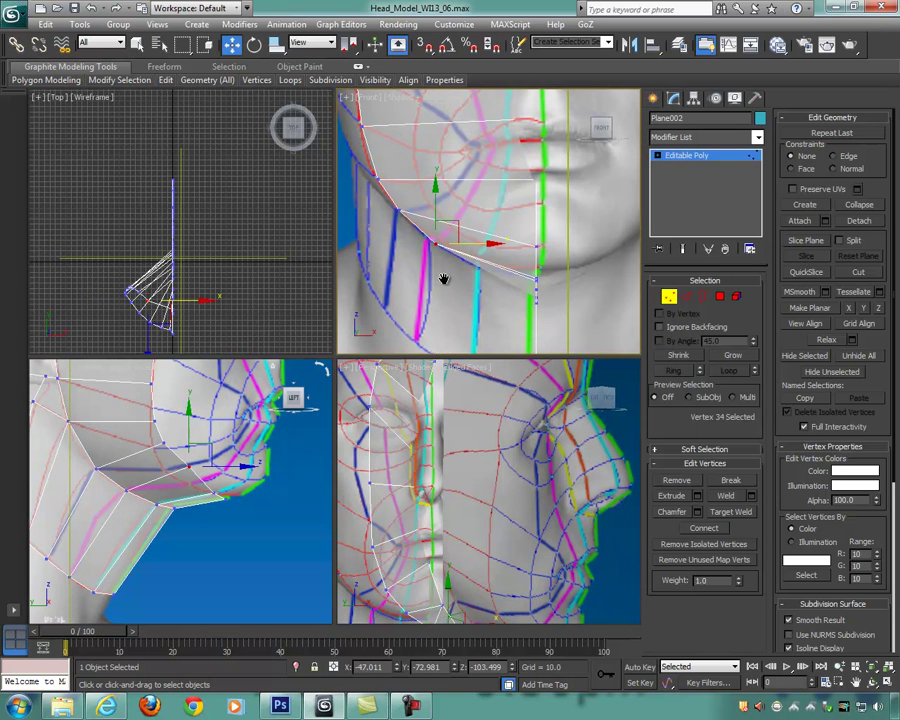
key("ctrl+z")
key("ctrl+z")
key("ctrl+z")
key("ctrl+z")
key("ctrl+z")
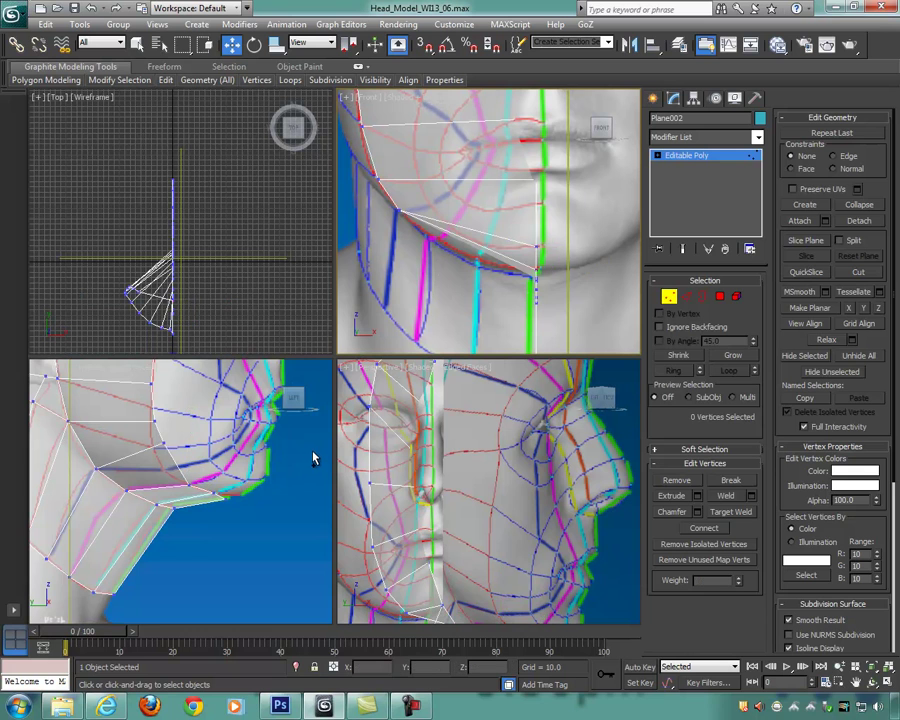
key("ctrl+z")
key("ctrl+z")
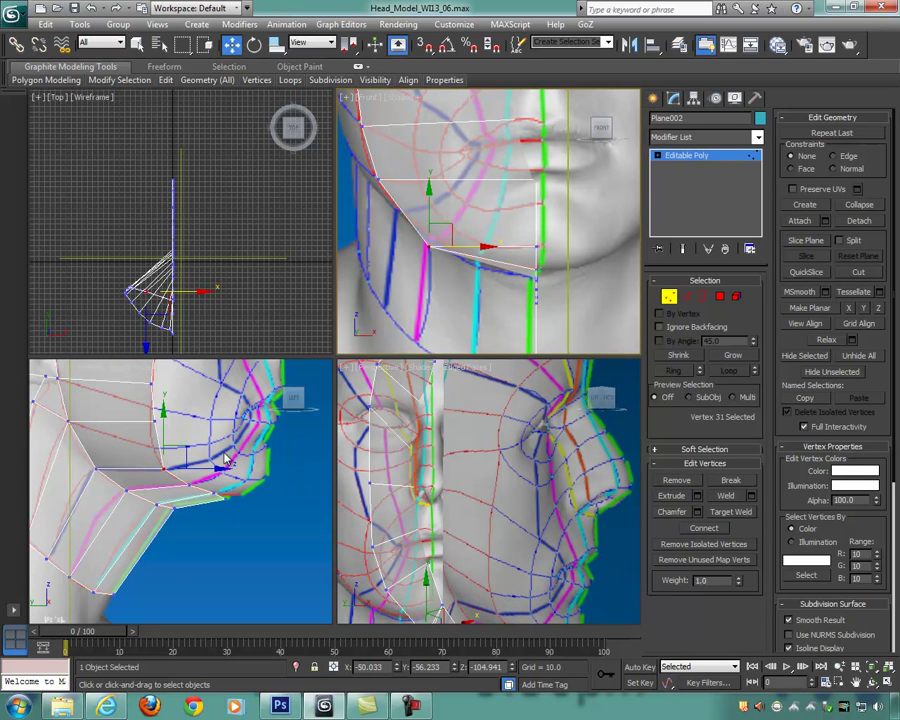
Step: Lower the three cheek contour vertices in the side view, the lowest by about 9.4 units and the nose-level one to about Z -18.7
middle_click_drag(220, 449, 228, 469)
middle_click_drag(443, 195, 462, 200)
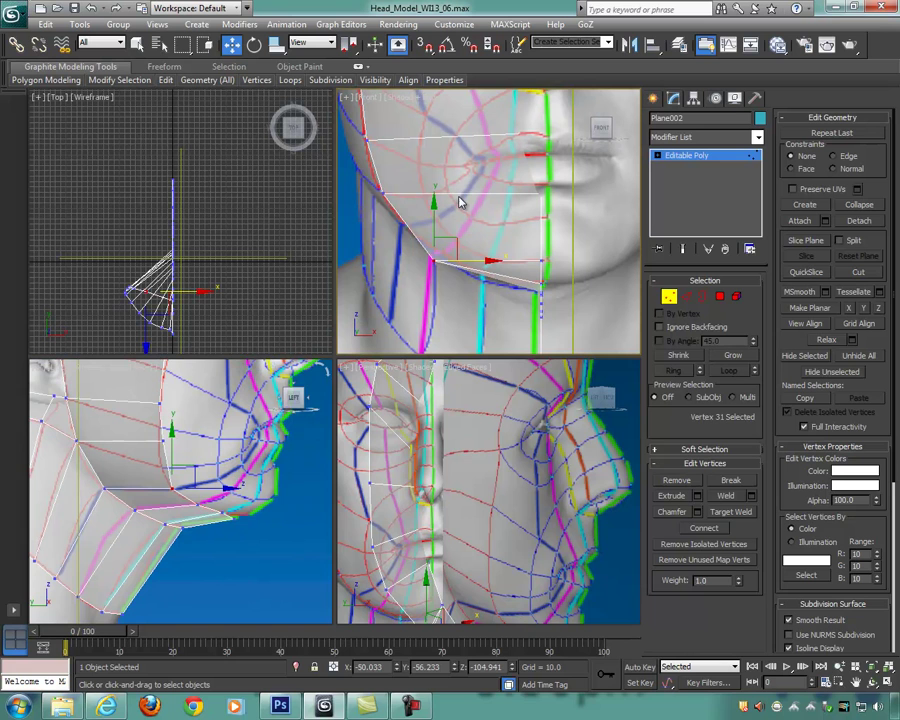
left_click(161, 401)
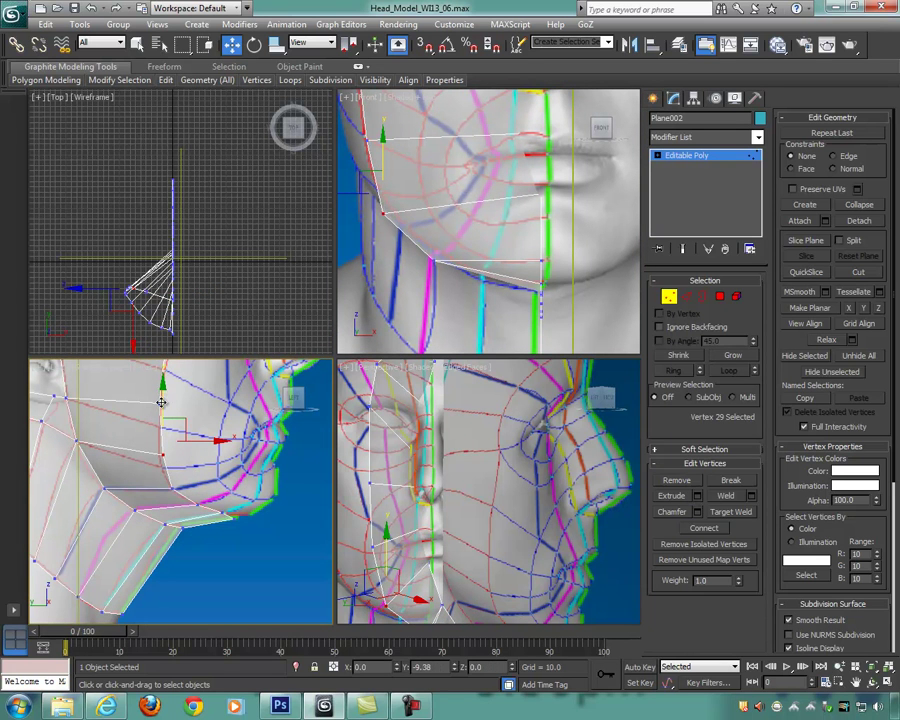
left_click(161, 403)
middle_click_drag(171, 396, 184, 440)
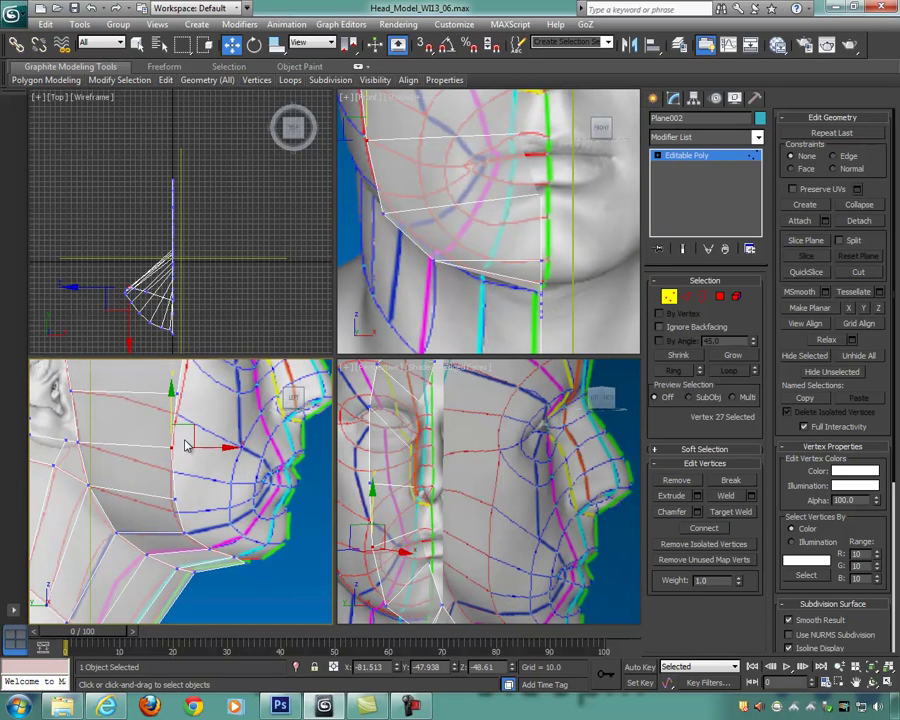
left_click(176, 368)
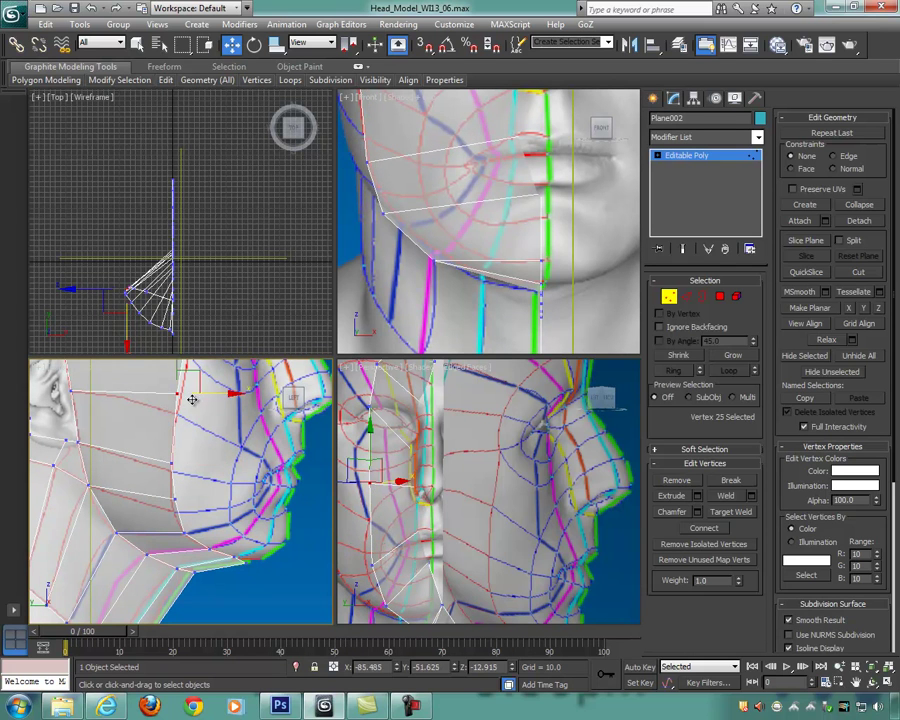
left_click_drag(176, 368, 177, 376)
Step: Move the under-chin vertex next to the jawline vertex outward onto the cyan guide in the front view, at about X -28
middle_click_drag(207, 466, 168, 413)
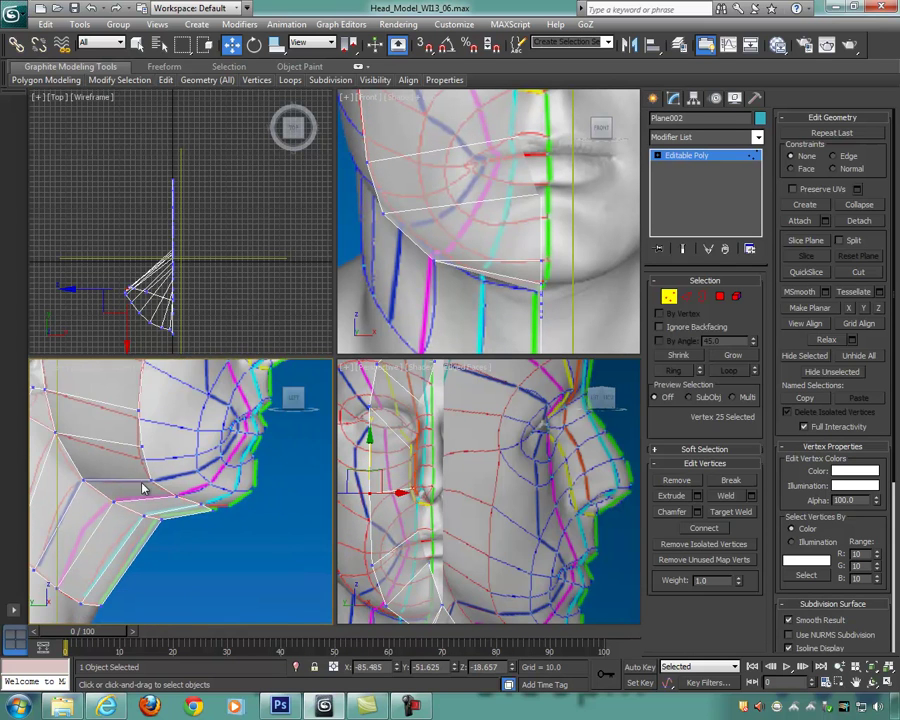
middle_click_drag(191, 495, 189, 464)
scroll(189, 463, "down", 1)
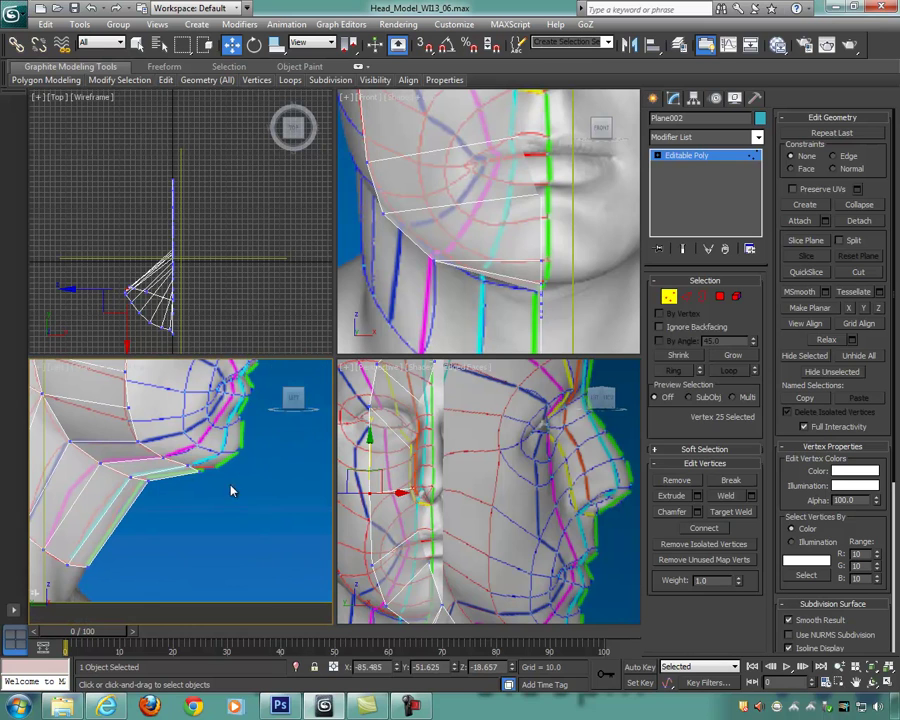
left_click(160, 458)
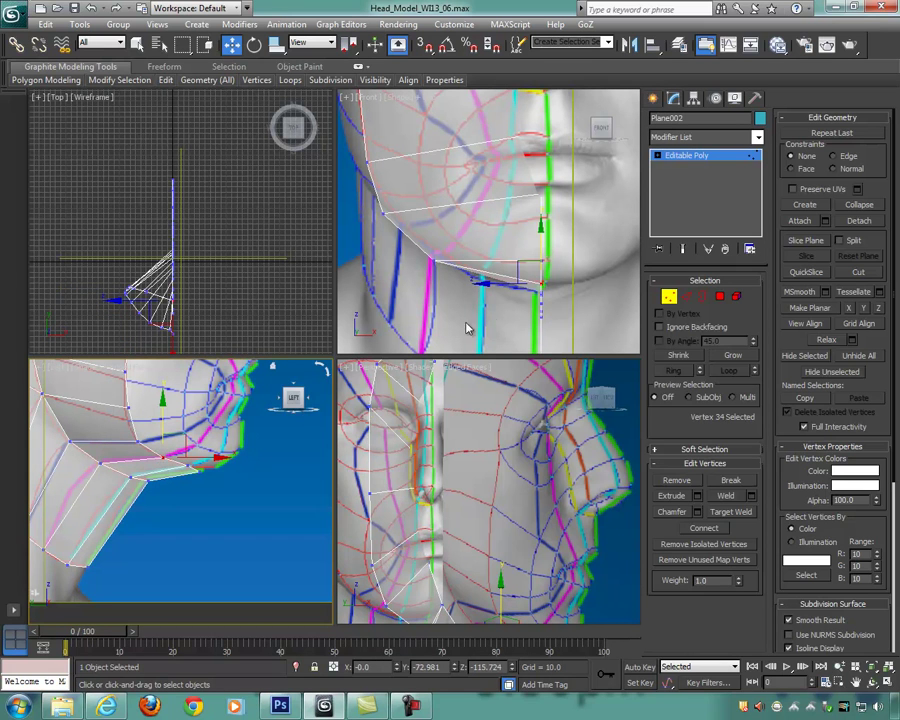
left_click(138, 441)
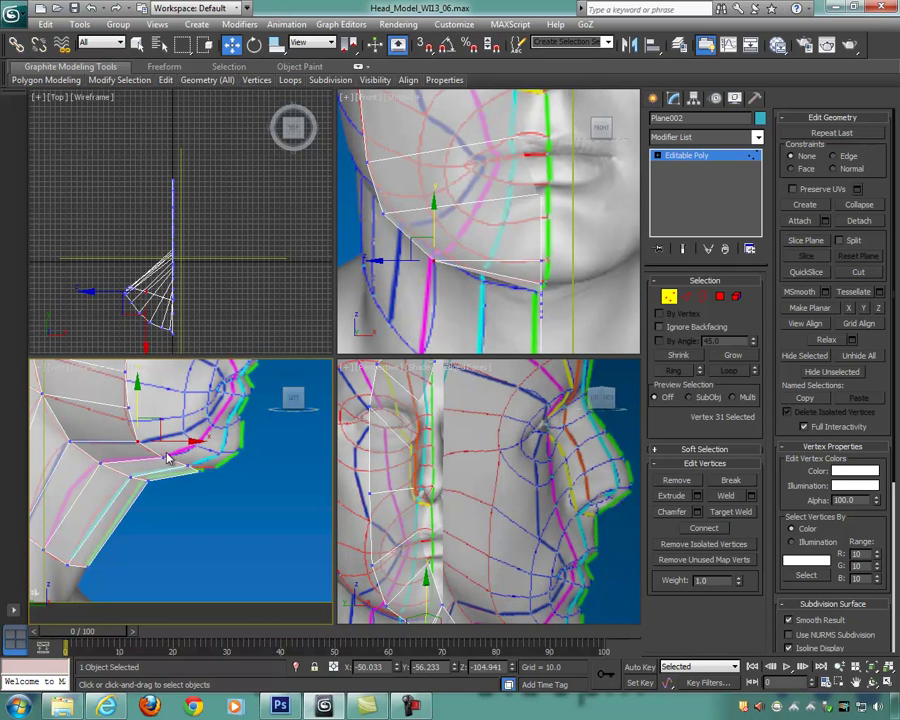
left_click(165, 458)
middle_click_drag(507, 288, 500, 257)
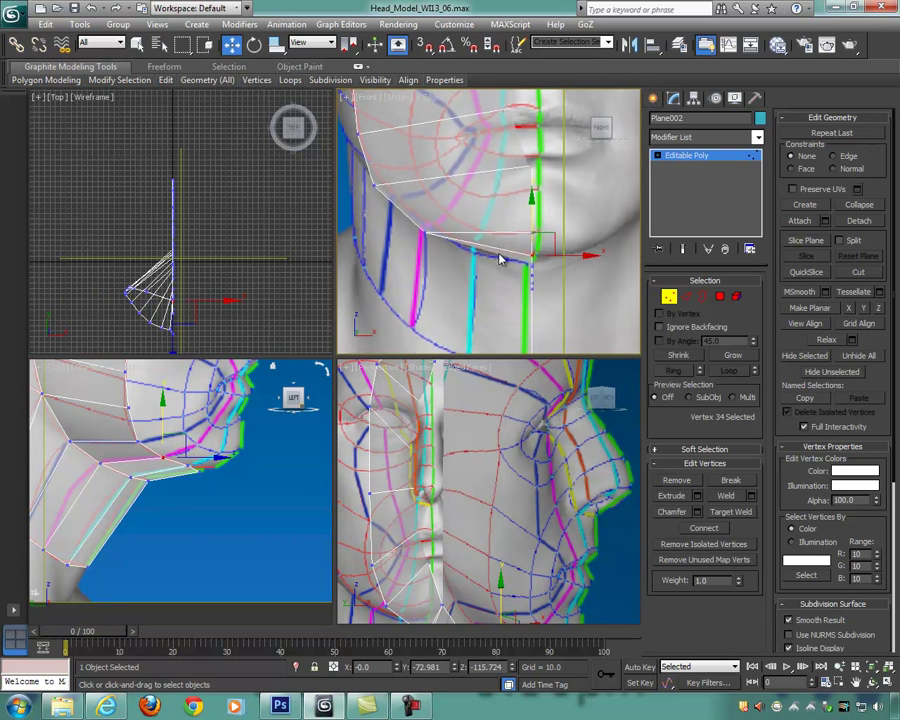
left_click_drag(582, 252, 522, 245)
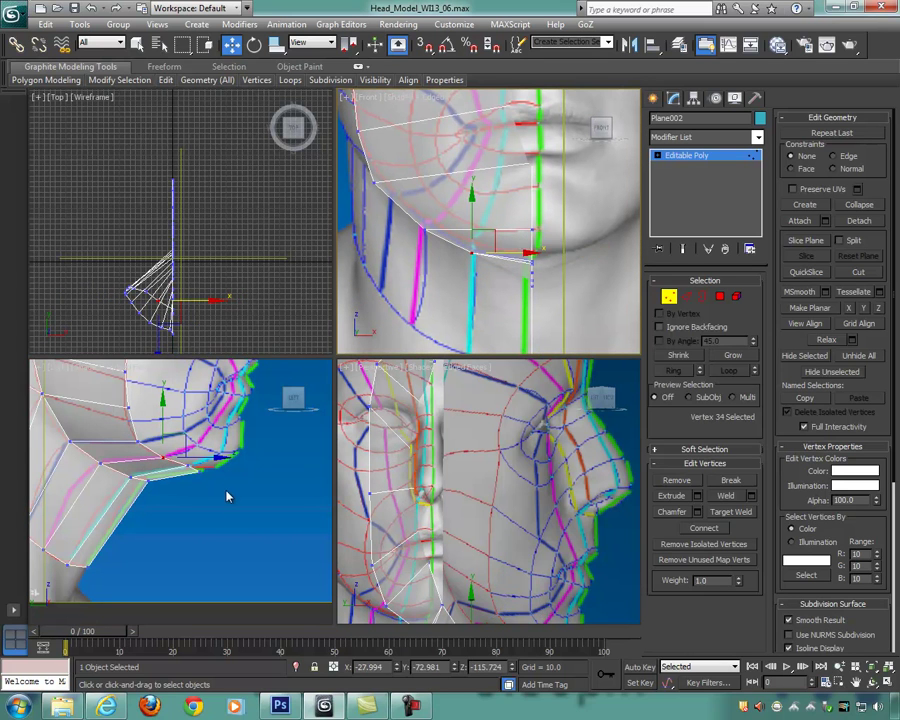
Step: Move the throat-corner vertex on the cyan line outward onto the cyan guide in the front view, at about X -27.7
left_click(201, 471)
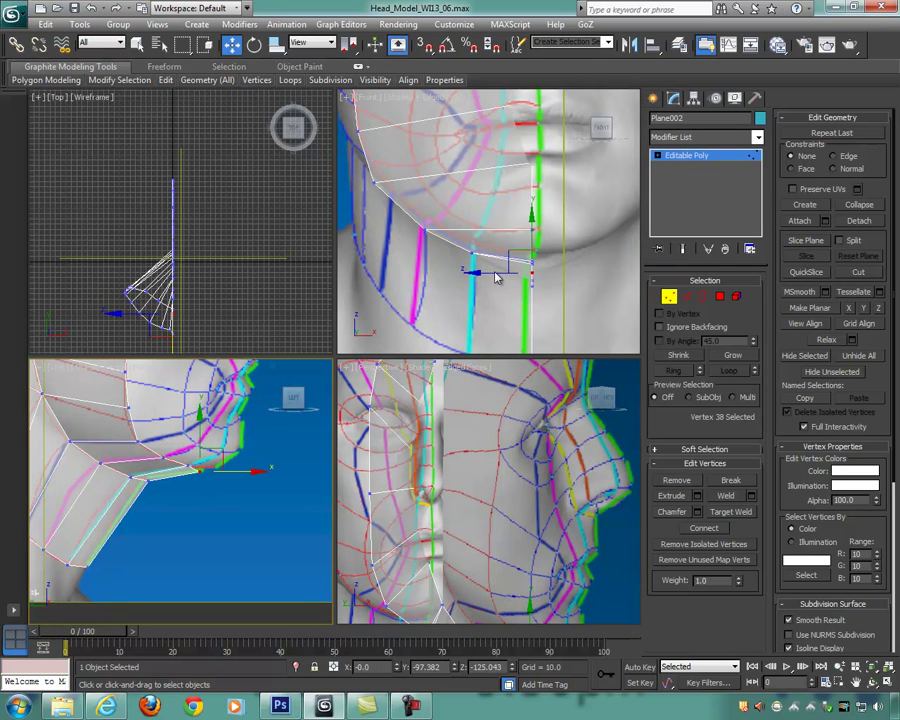
middle_click_drag(508, 278, 528, 246)
left_click_drag(585, 242, 585, 242)
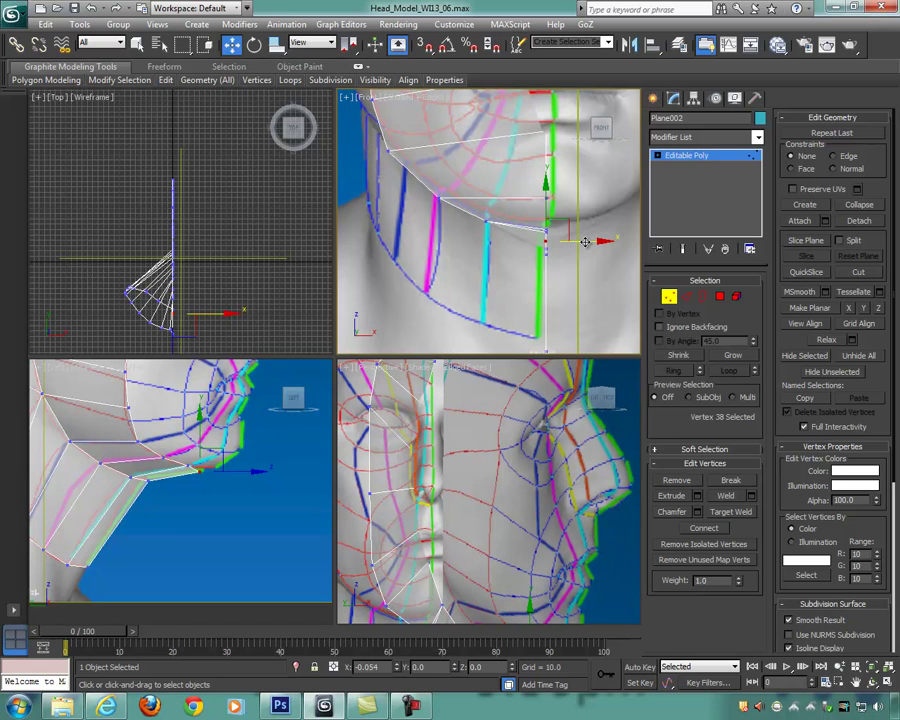
middle_click_drag(231, 470, 275, 388)
middle_click_drag(230, 421, 224, 444)
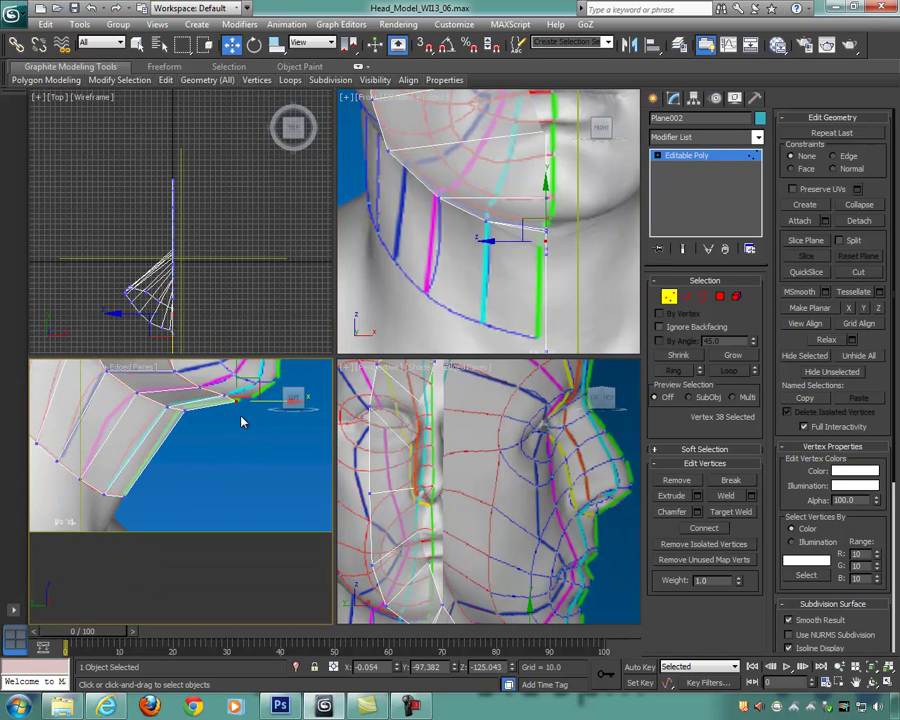
left_click(167, 407)
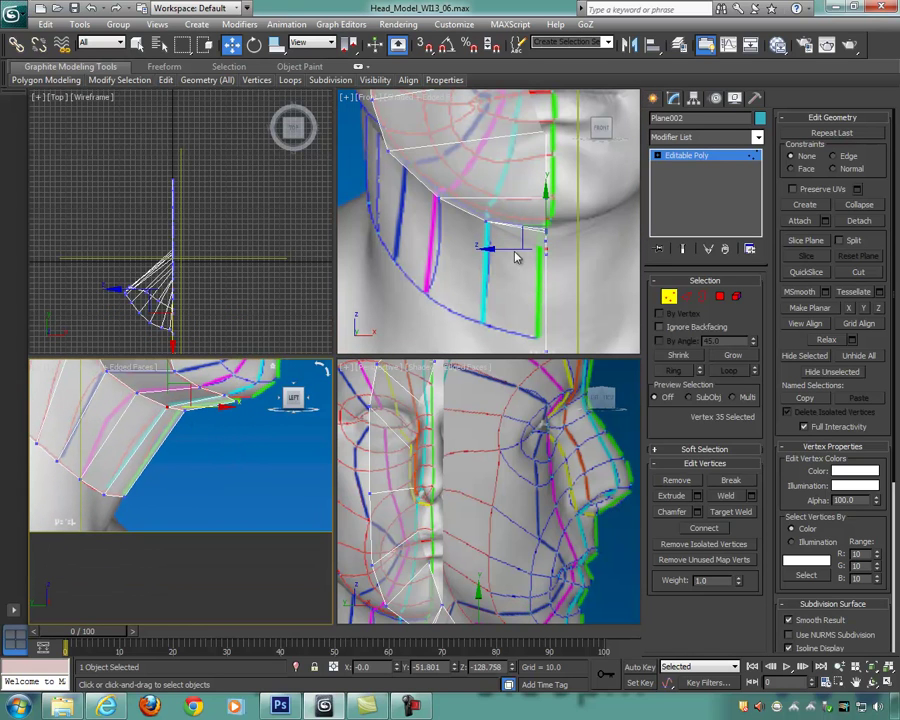
middle_click_drag(524, 261, 521, 249)
left_click_drag(586, 237, 468, 233)
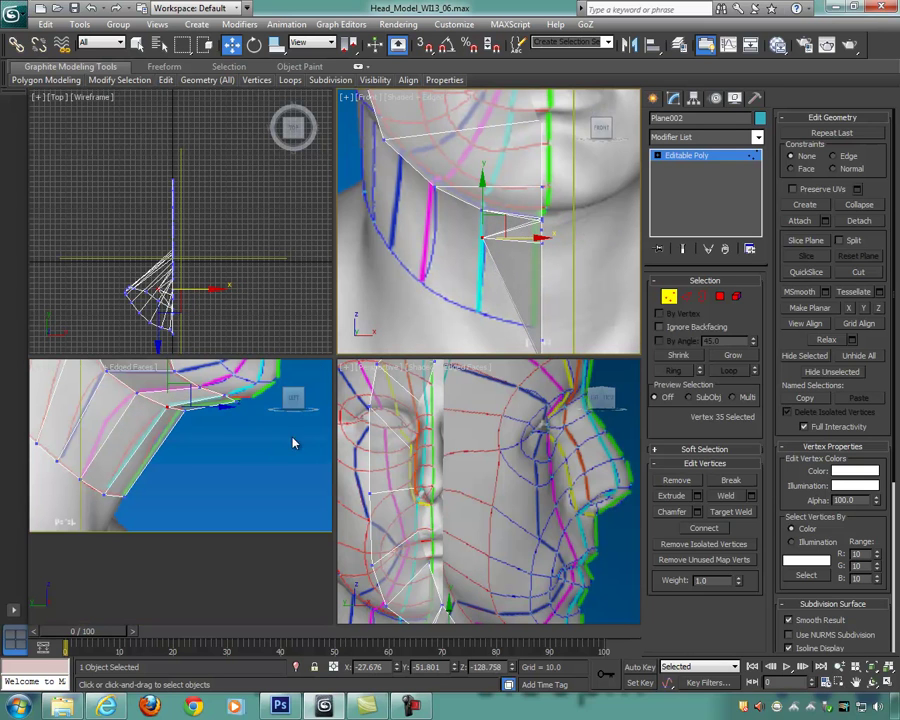
Step: Move the neck-base vertex of the cyan line outward in the front view to about X -29
left_click(104, 495)
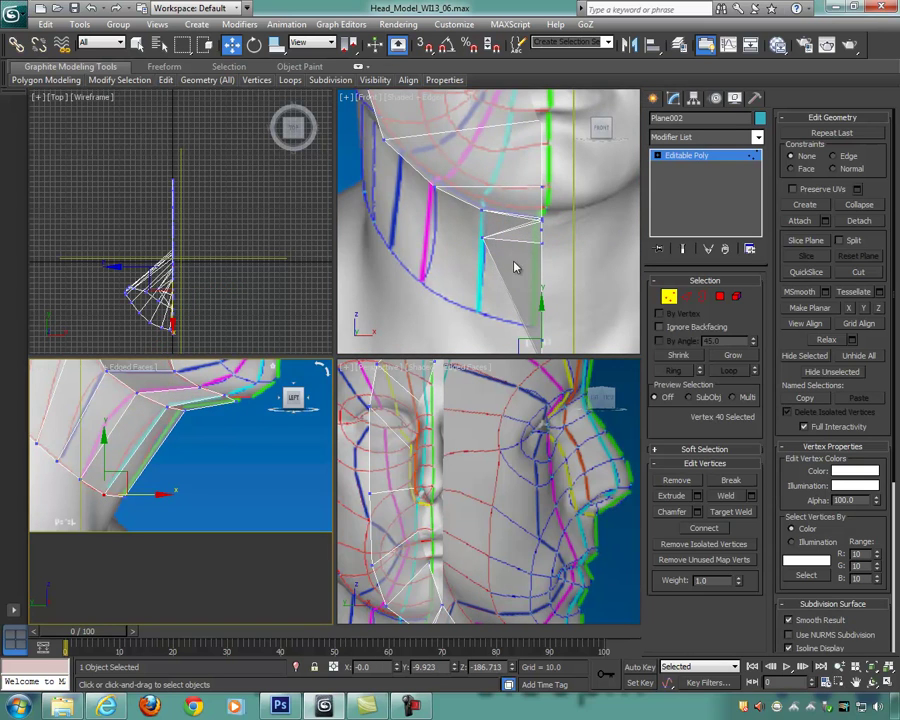
middle_click_drag(535, 301, 538, 238)
left_click_drag(600, 297, 538, 287)
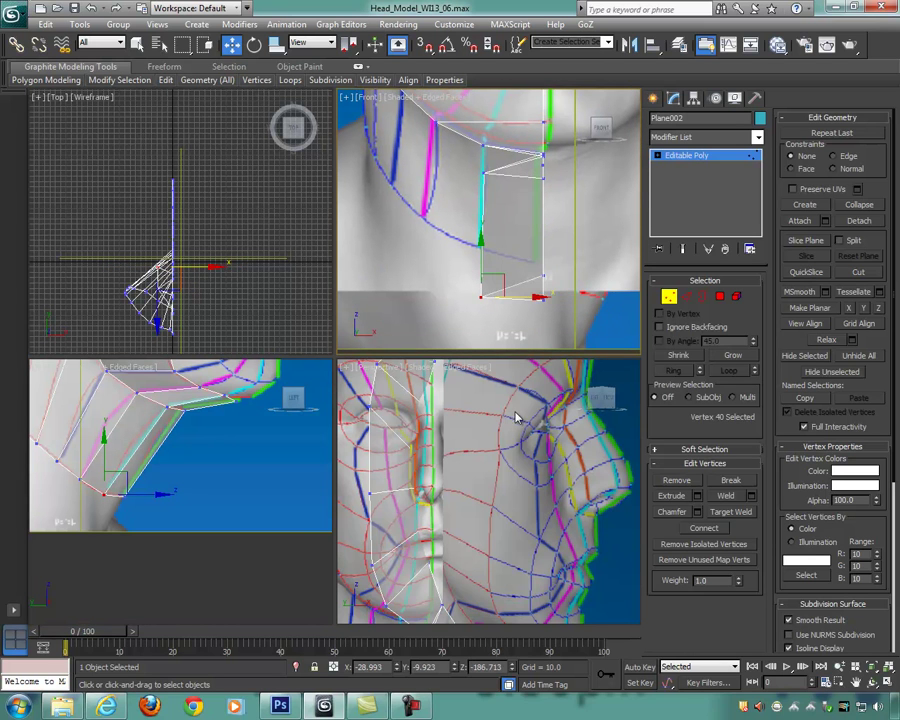
Step: Select the under-chin vertex still on the centre line, nearest the chin, and move it outward onto the cyan guide in the front view
scroll(566, 459, "down", 6)
middle_click_drag(562, 480, 534, 474, "alt")
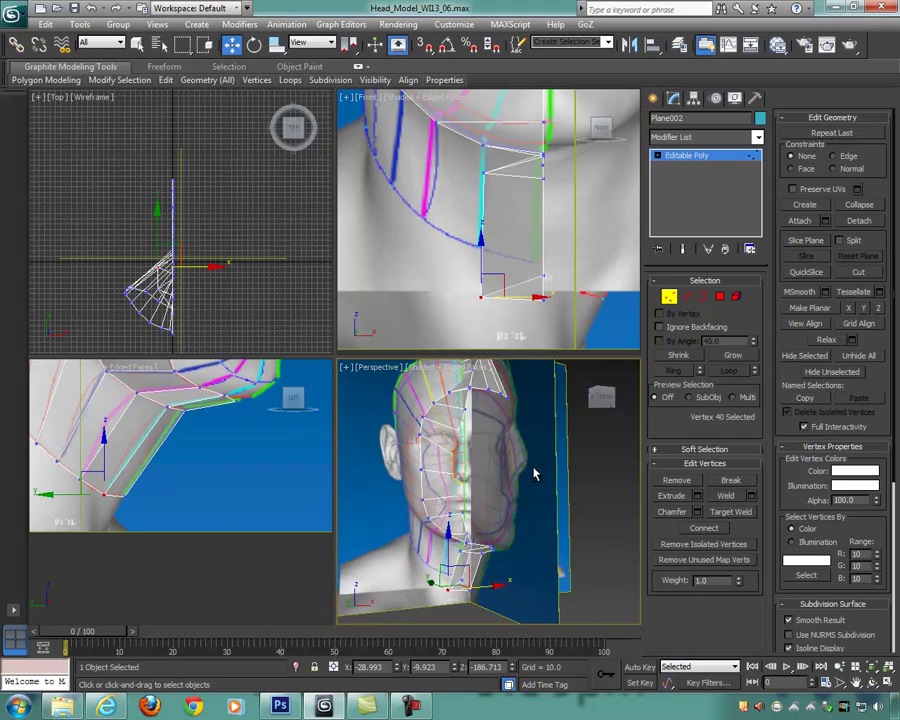
key("alt+w")
mouse_move(470, 378)
middle_mouse_down("alt")
mouse_move(558, 435)
mouse_move(544, 422)
mouse_move(436, 434)
mouse_move(430, 446)
mouse_move(420, 440)
mouse_move(436, 454)
mouse_move(353, 457)
mouse_move(446, 446)
mouse_move(428, 466)
mouse_move(453, 382)
middle_mouse_up("alt")
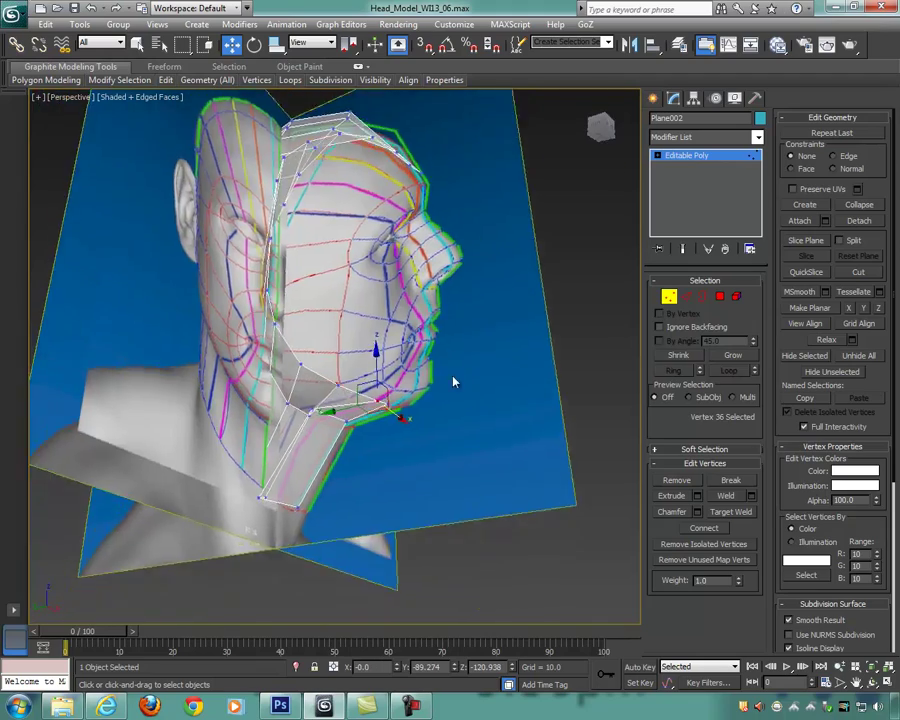
scroll(453, 382, "up", 8)
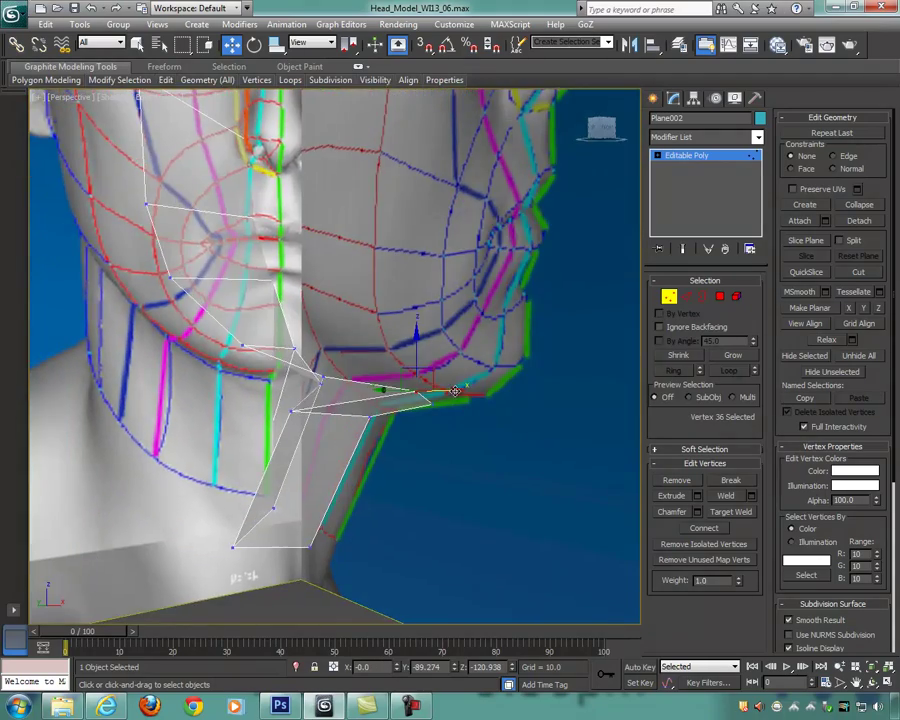
middle_click_drag(445, 387, 392, 390, "alt")
key("alt+w")
middle_click_drag(540, 218, 509, 245)
left_click_drag(531, 188, 490, 189)
Step: Move the under-chin vertex below the jawline further outward, between the cyan and magenta guides, to about X -40.6
middle_click_drag(527, 442, 556, 440, "alt")
key("alt+w")
middle_click_drag(443, 440, 352, 422, "alt")
middle_click_drag(324, 367, 371, 369, "alt")
left_click_drag(374, 369, 338, 369)
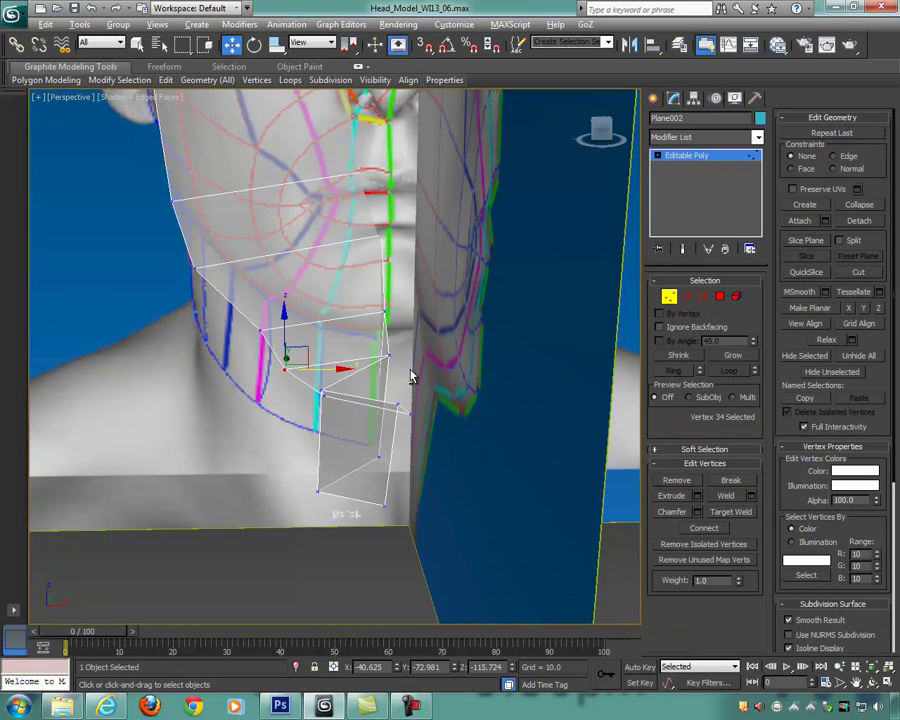
key("alt+w")
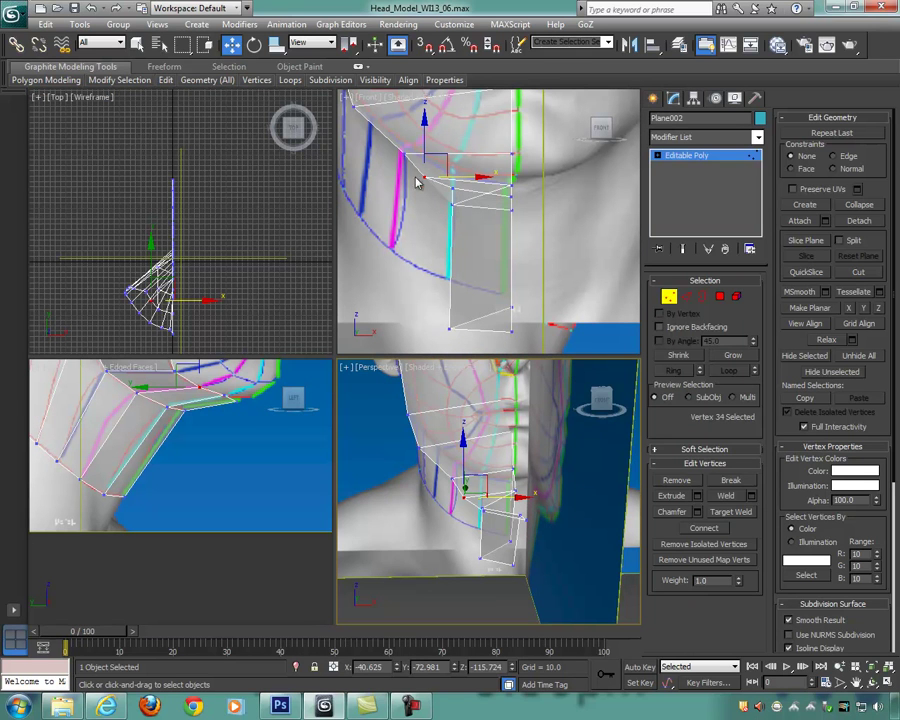
Step: Move the throat vertex at the top of the neck's magenta line outward onto the magenta guide in the front view
mouse_move(473, 512)
middle_mouse_down("alt")
mouse_move(482, 527)
mouse_move(468, 514)
middle_mouse_up("alt")
left_click(427, 502)
left_click_drag(478, 493, 426, 494)
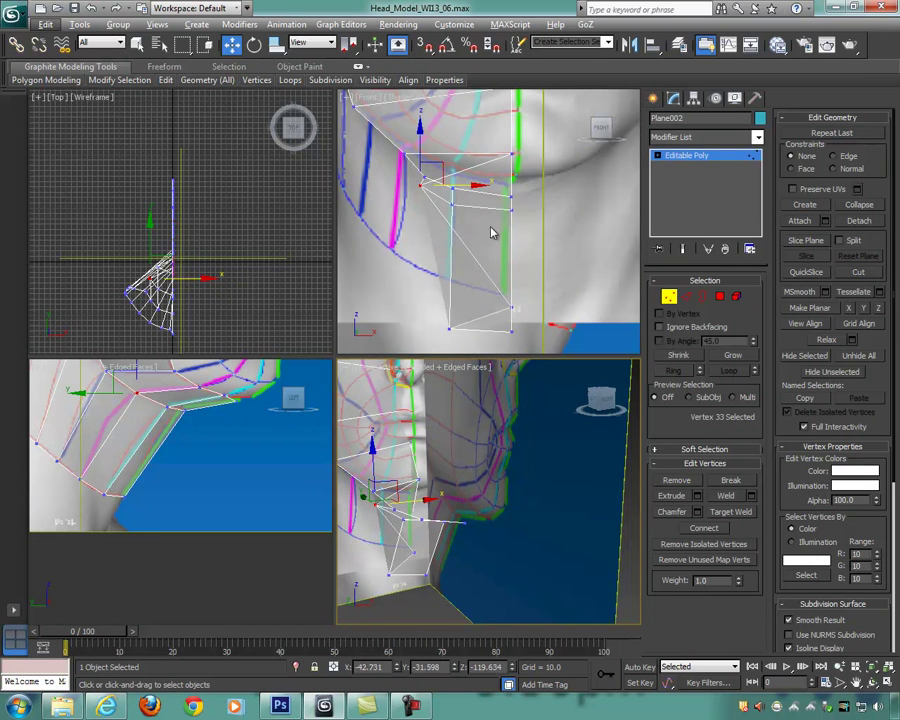
middle_click_drag(508, 190, 532, 190)
left_click_drag(496, 186, 475, 186)
Step: Move the neck-base vertex of the magenta line outward in line with the magenta guide, to about X -56.3
left_click(412, 552)
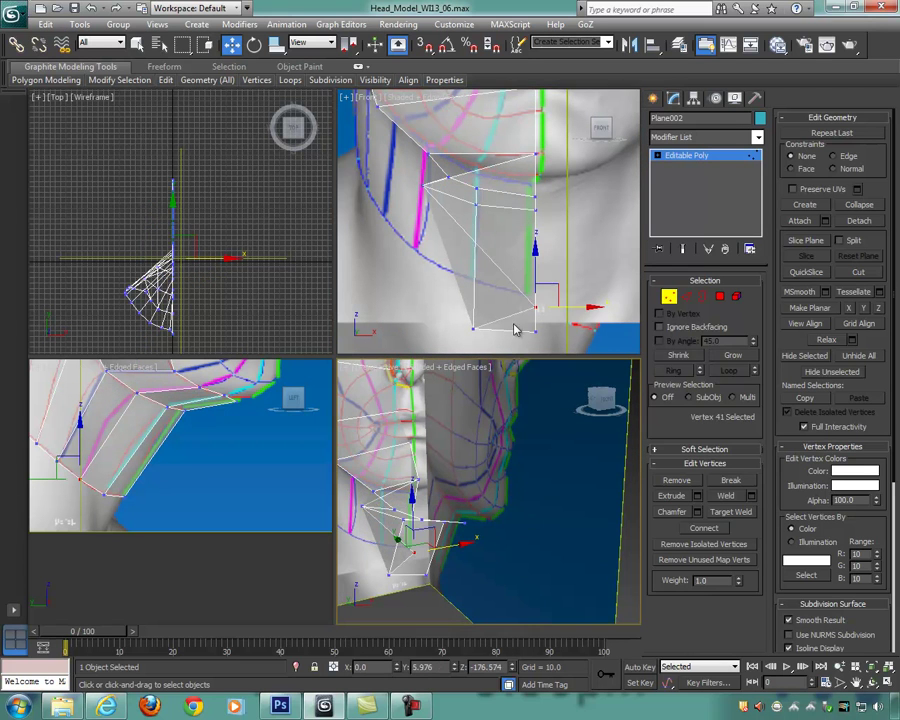
middle_click_drag(613, 297, 613, 267)
left_click_drag(596, 277, 475, 257)
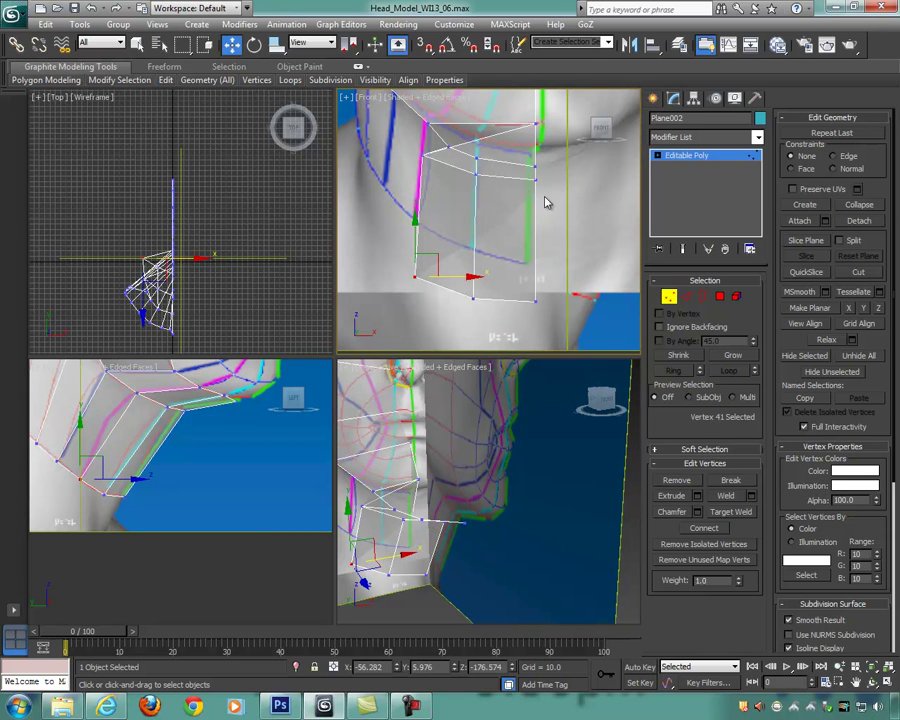
Step: Move the vertex at the top of the neck's blue line outward onto the blue guide in the front view, at about X -65.8
middle_click_drag(430, 405, 555, 520, "alt")
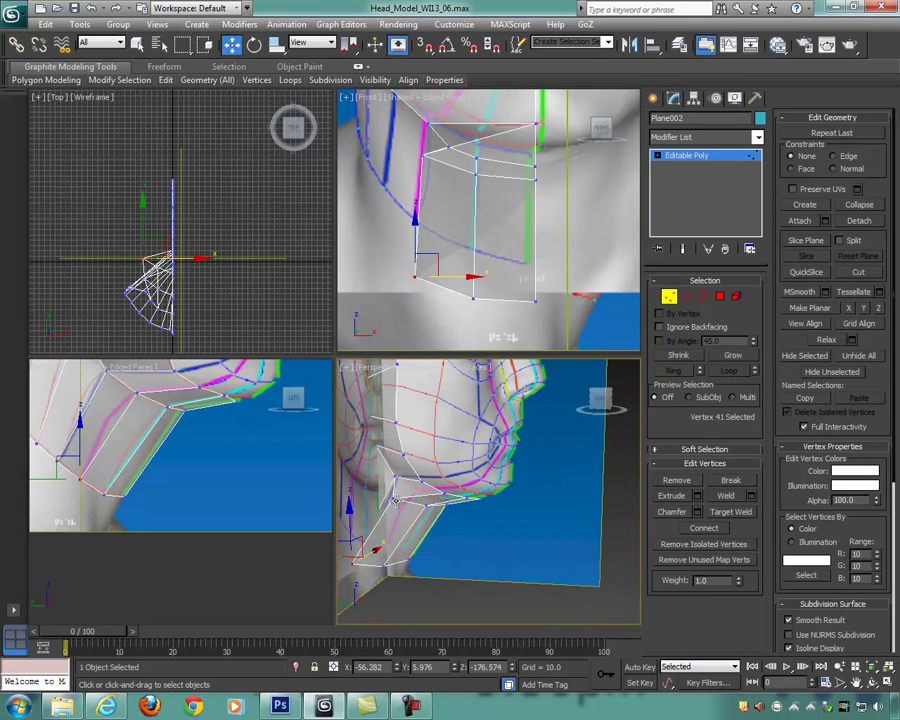
left_click_drag(404, 485, 407, 488)
mouse_move(407, 488)
middle_mouse_down("alt")
mouse_move(418, 497)
mouse_move(393, 490)
middle_mouse_up("alt")
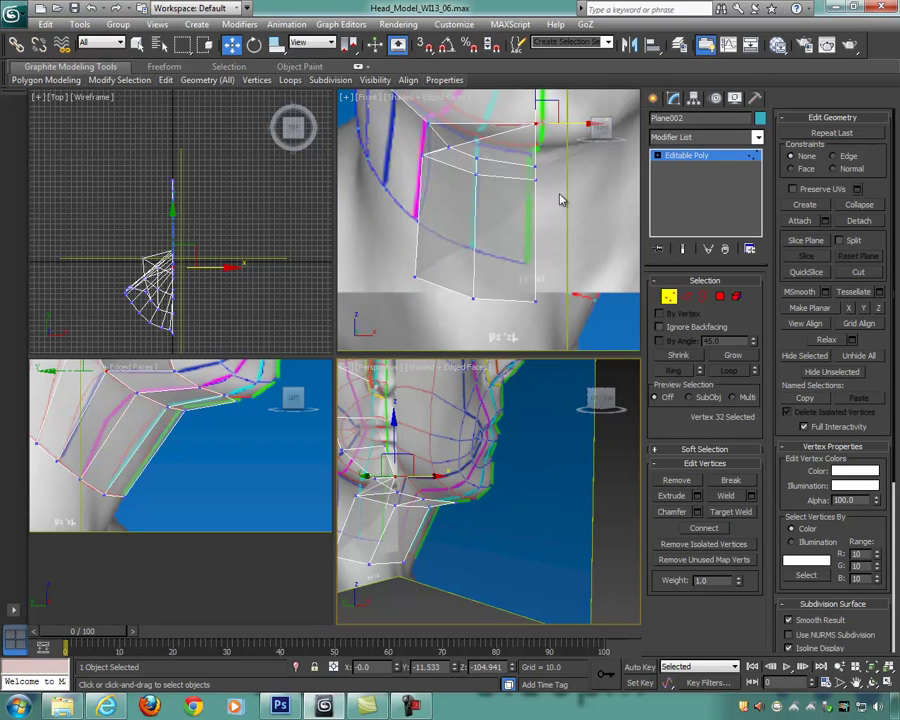
middle_click_drag(567, 189, 573, 231)
left_click_drag(592, 181, 452, 182)
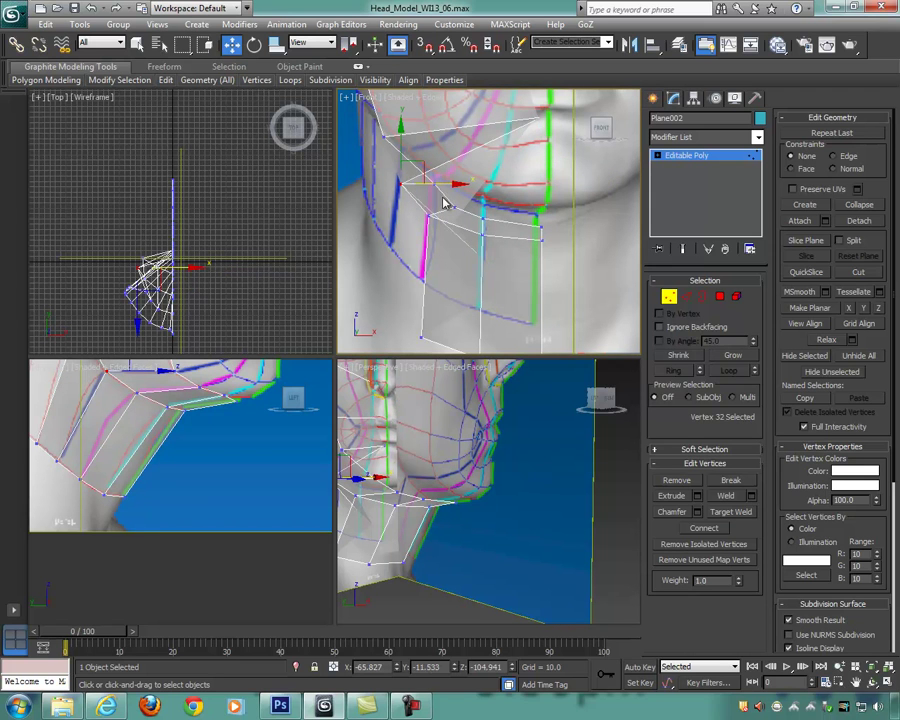
Step: Move the neck-base vertex of the blue line outward in line with the blue guide, to about X -66.6
middle_click_drag(206, 422, 193, 472)
middle_click_drag(492, 230, 498, 240)
scroll(500, 244, "down", 2)
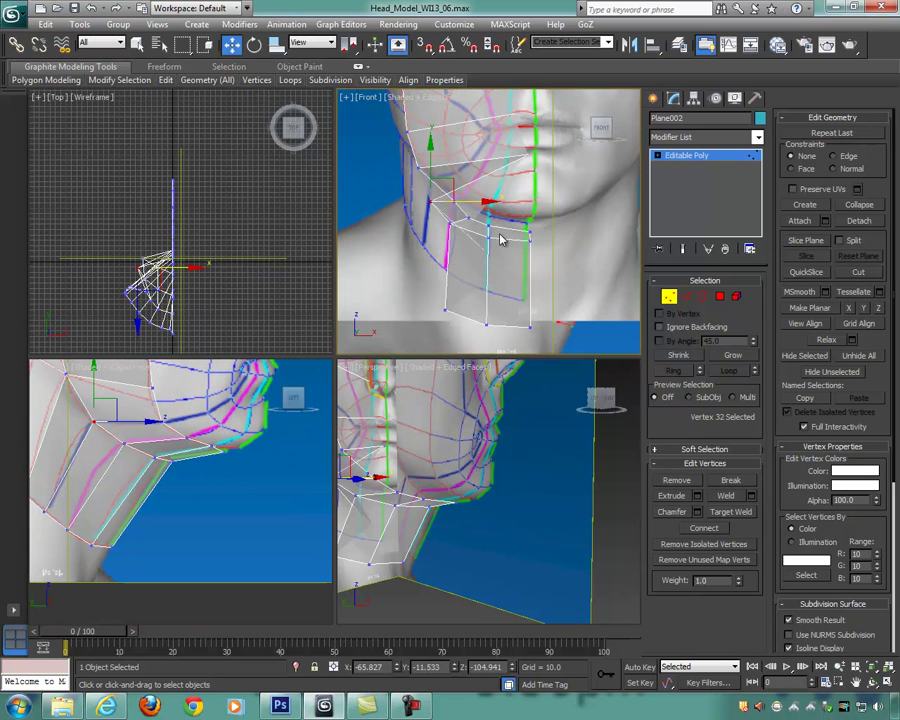
middle_click_drag(400, 500, 507, 493, "alt")
middle_click_drag(56, 504, 307, 500)
left_click(118, 492)
middle_click_drag(208, 490, 236, 490, "alt")
mouse_move(476, 538)
middle_mouse_down("alt")
mouse_move(514, 530)
mouse_move(475, 533)
middle_mouse_up("alt")
left_click_drag(468, 514, 423, 525)
scroll(528, 284, "down", 2)
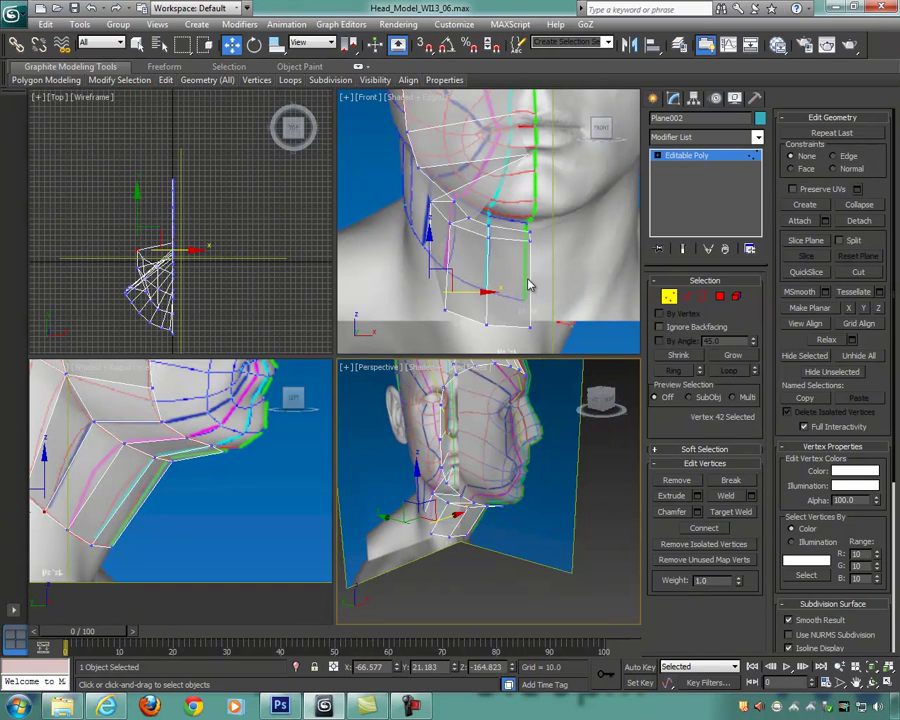
middle_click_drag(573, 283, 572, 276)
scroll(572, 276, "down", 5)
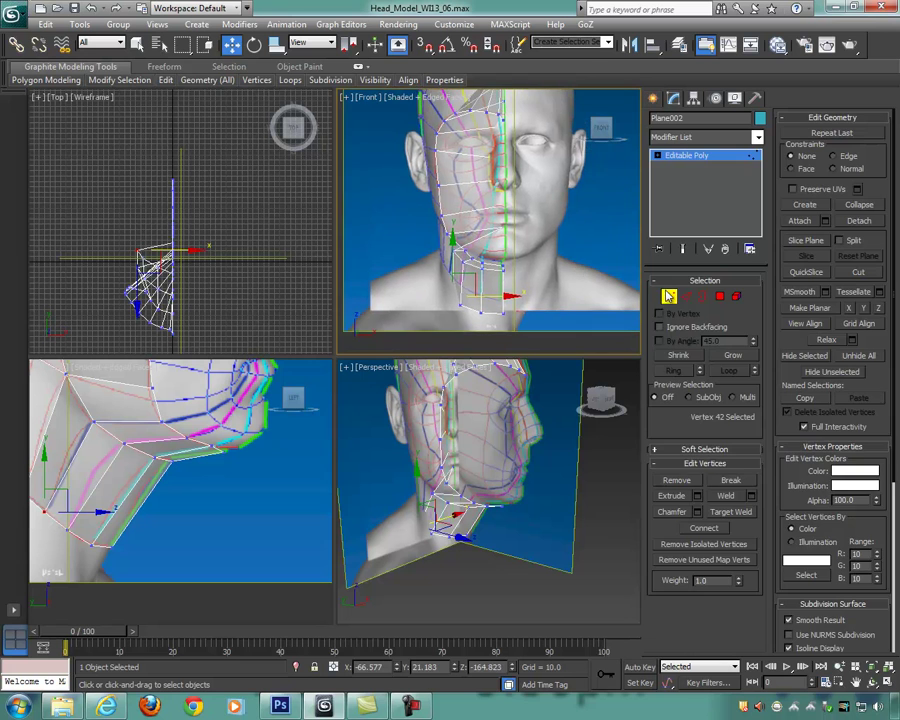
Step: Leave vertex editing and move the front reference image box back behind the head mesh, to about Y 152
key("1")
scroll(548, 259, "down", 5)
scroll(535, 254, "up", 2)
left_click(273, 256)
left_click_drag(174, 201, 182, 122)
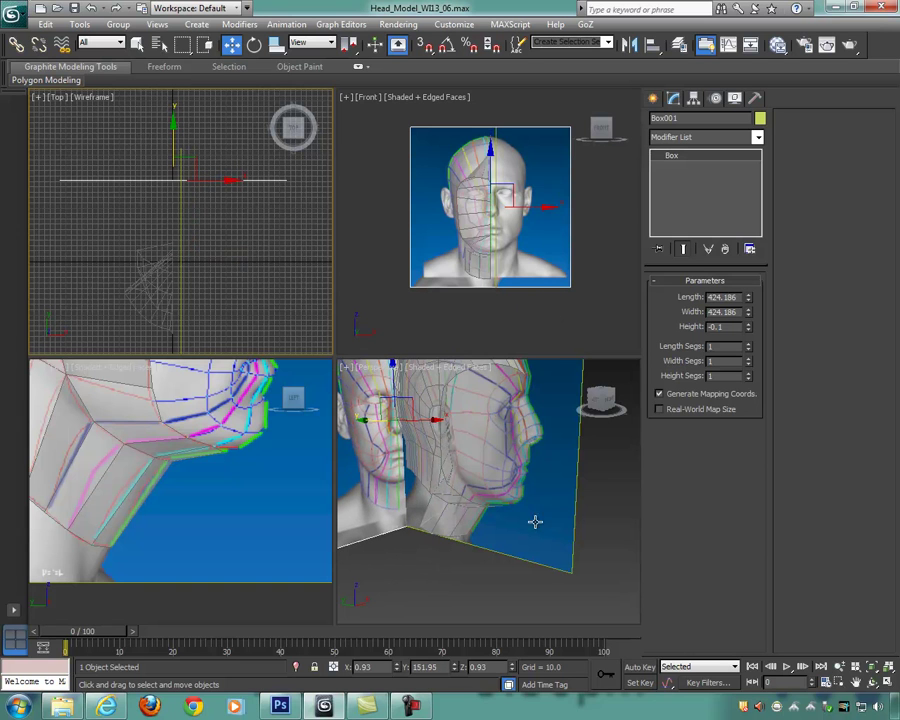
middle_click_drag(535, 521, 514, 505, "alt")
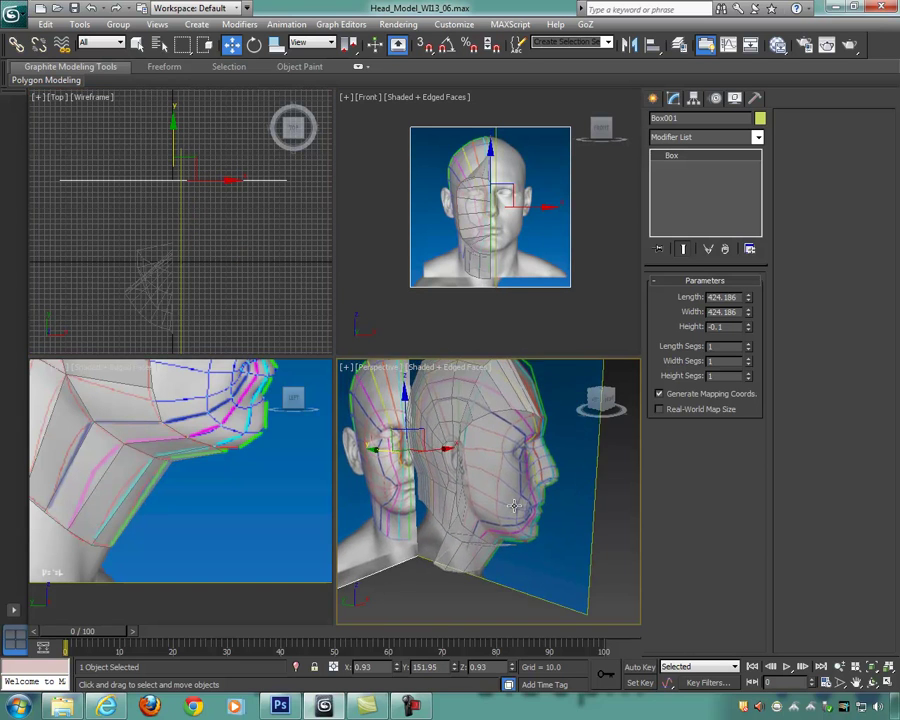
Step: Return to vertex editing on the head mesh and move the neck-base vertex behind the blue line outward to about X -79
left_click(478, 407)
middle_click_drag(299, 484, 284, 514)
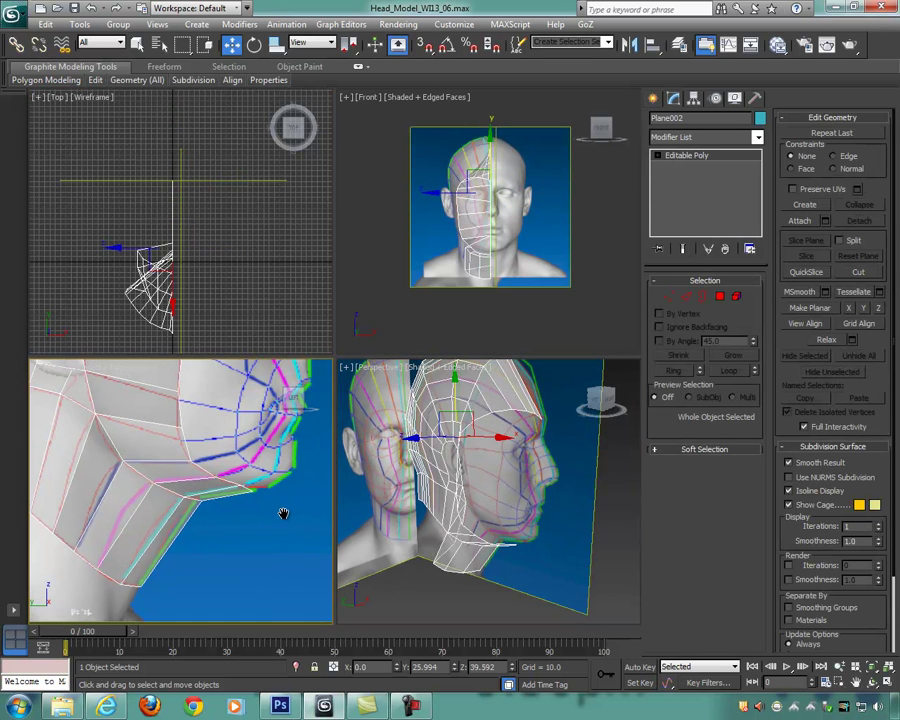
middle_click_drag(470, 535, 520, 525, "alt")
left_click(669, 296)
key("alt+w")
middle_click_drag(457, 485, 474, 475, "alt")
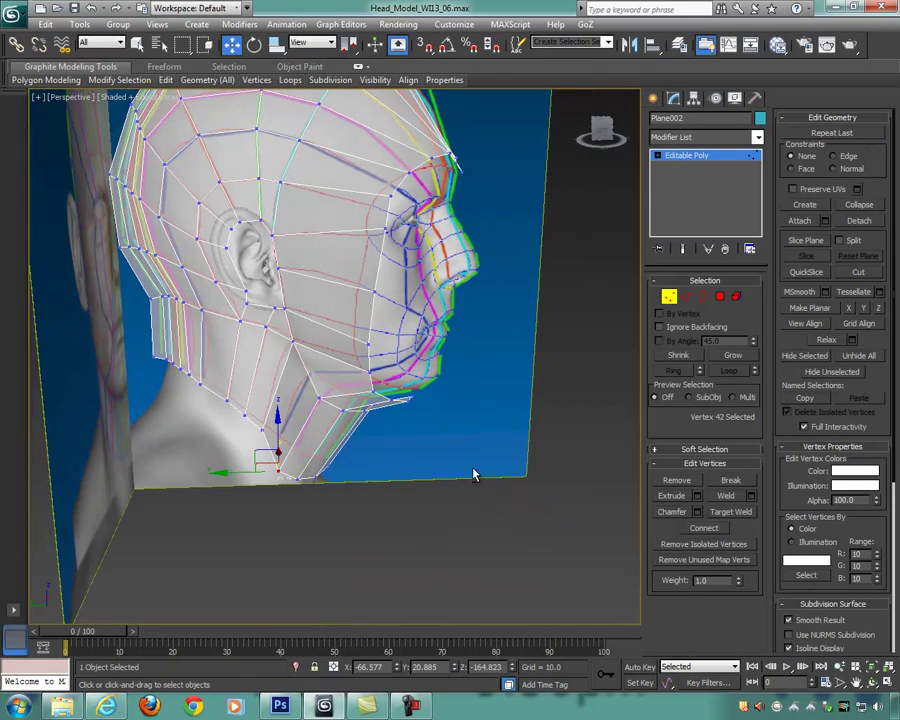
left_click(262, 430)
middle_click_drag(345, 442, 329, 436, "alt")
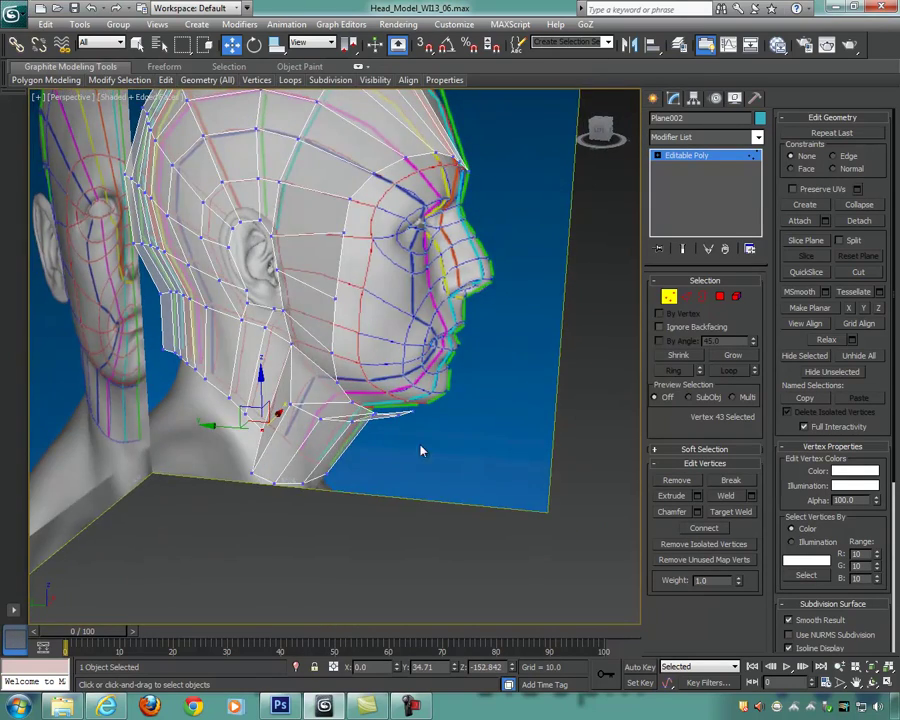
middle_click_drag(421, 451, 502, 549, "alt")
key("alt+w")
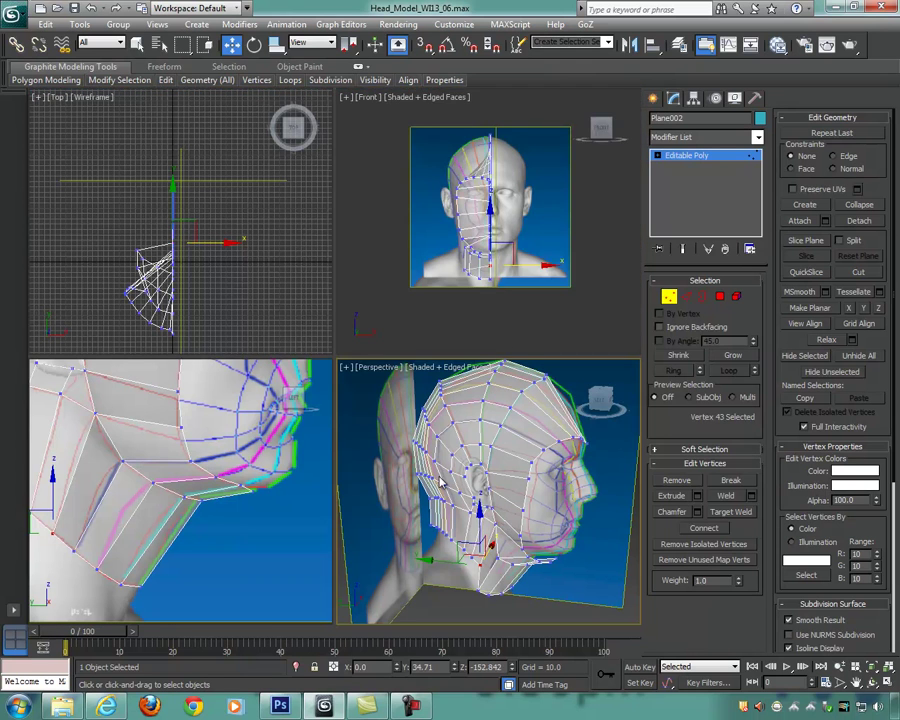
scroll(518, 300, "up", 8)
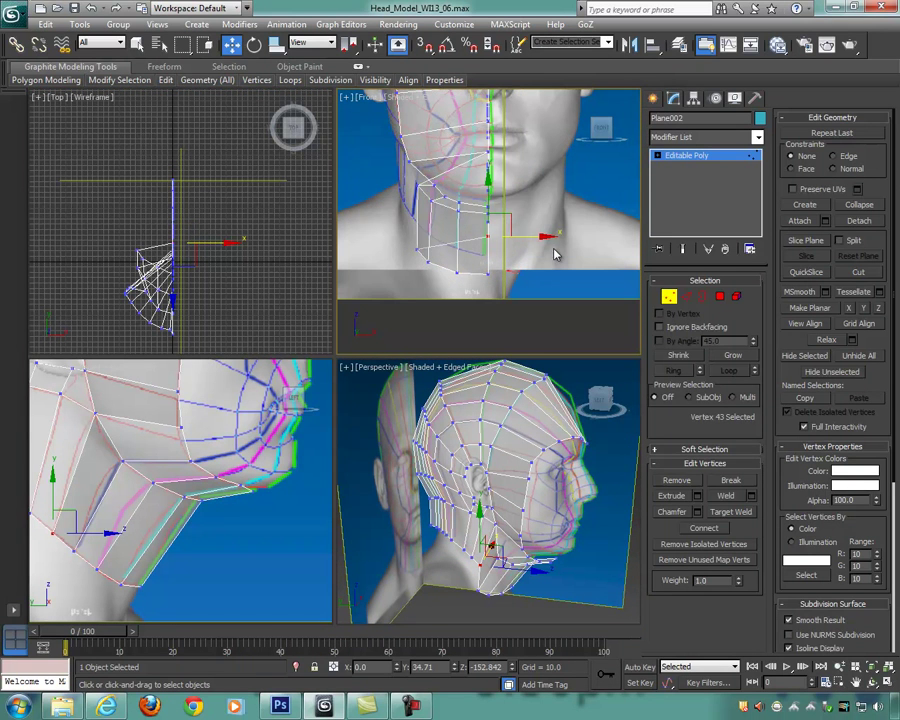
left_click_drag(545, 236, 461, 232)
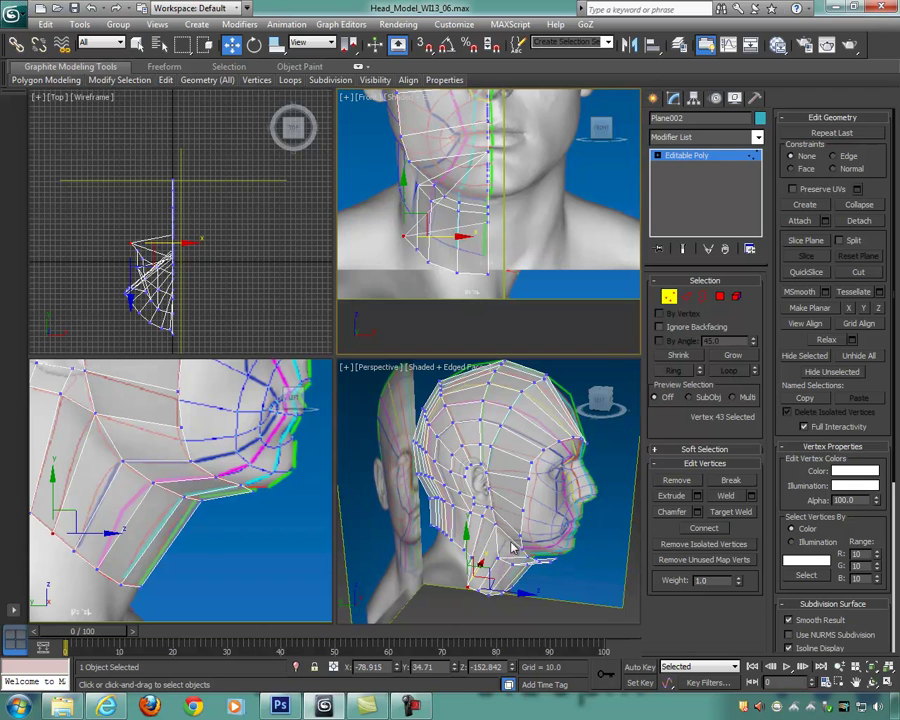
Step: Move the vertex at the rear of the jaw, below the ear, outward in the front view to about X -81.5
middle_click_drag(529, 545, 531, 529, "alt")
left_click_drag(494, 527, 510, 540)
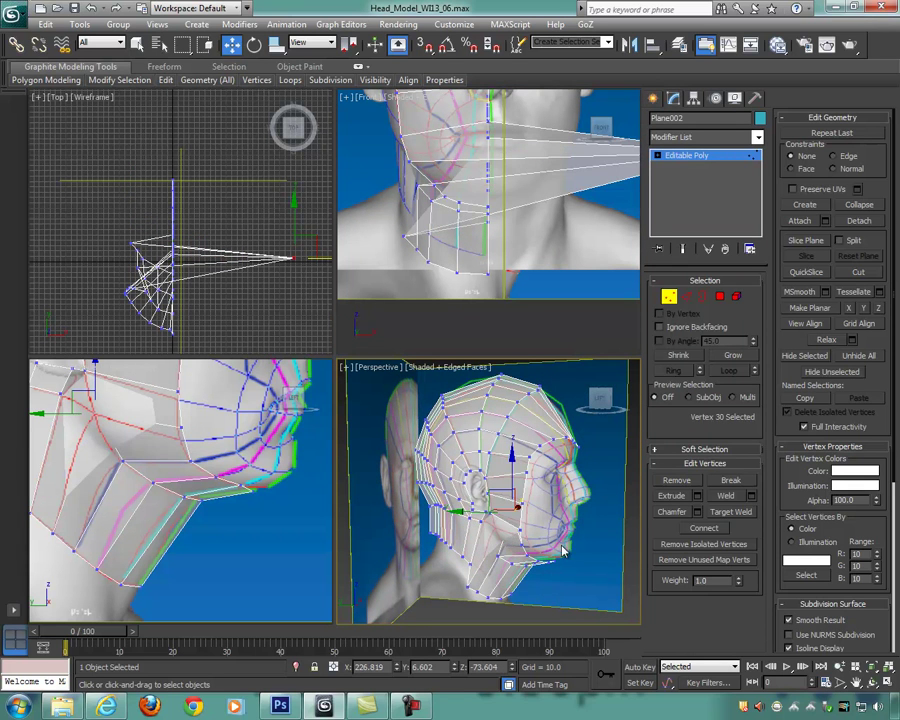
key("ctrl+z")
middle_click_drag(568, 541, 521, 397, "alt")
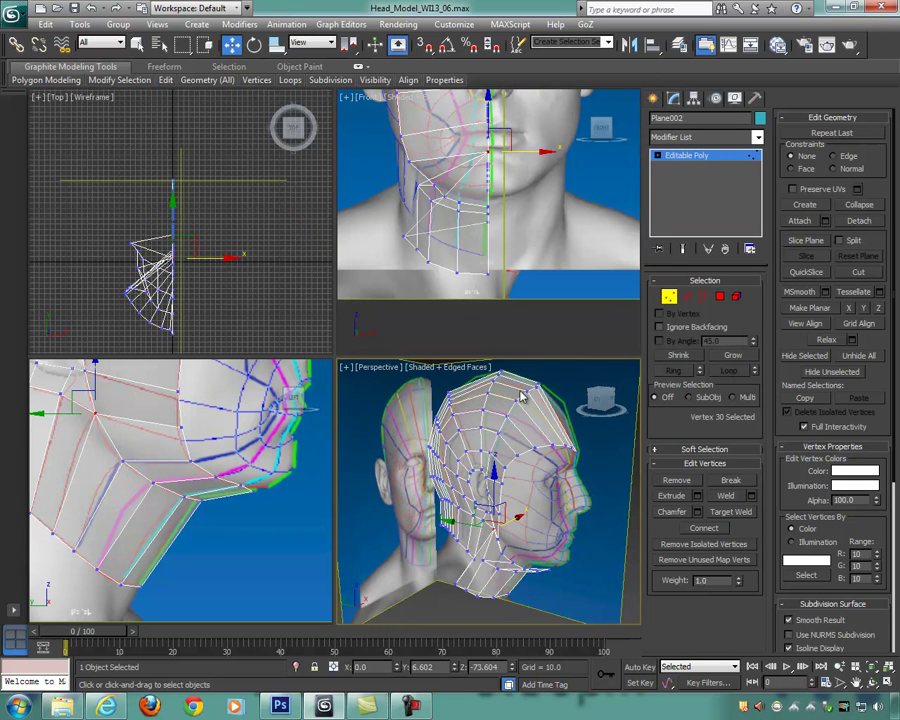
middle_click_drag(550, 166, 551, 174)
left_click_drag(546, 160, 461, 158)
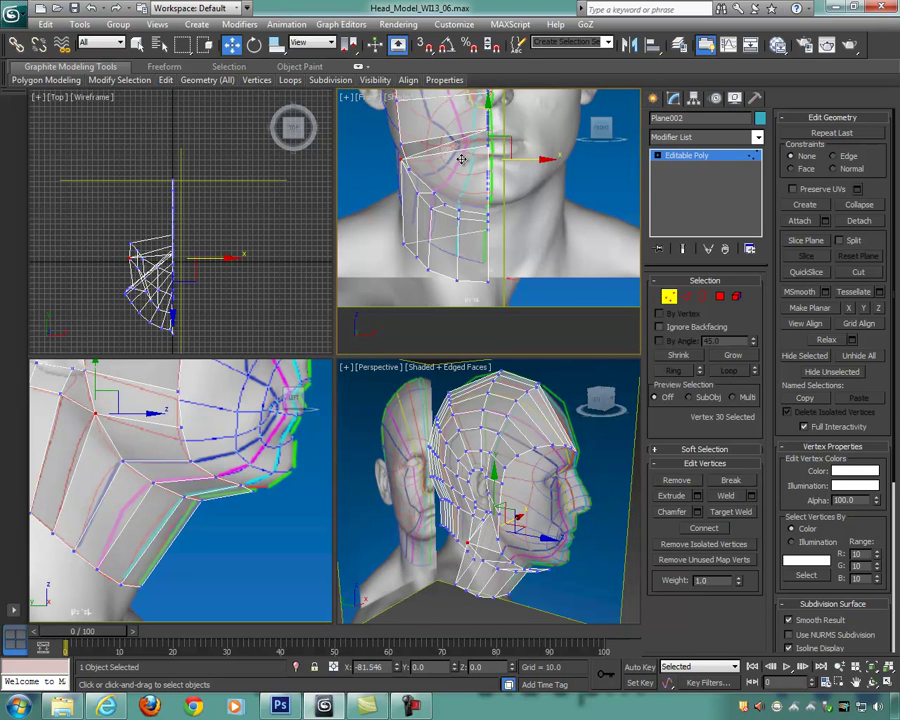
middle_click_drag(530, 182, 578, 248)
key("alt+w")
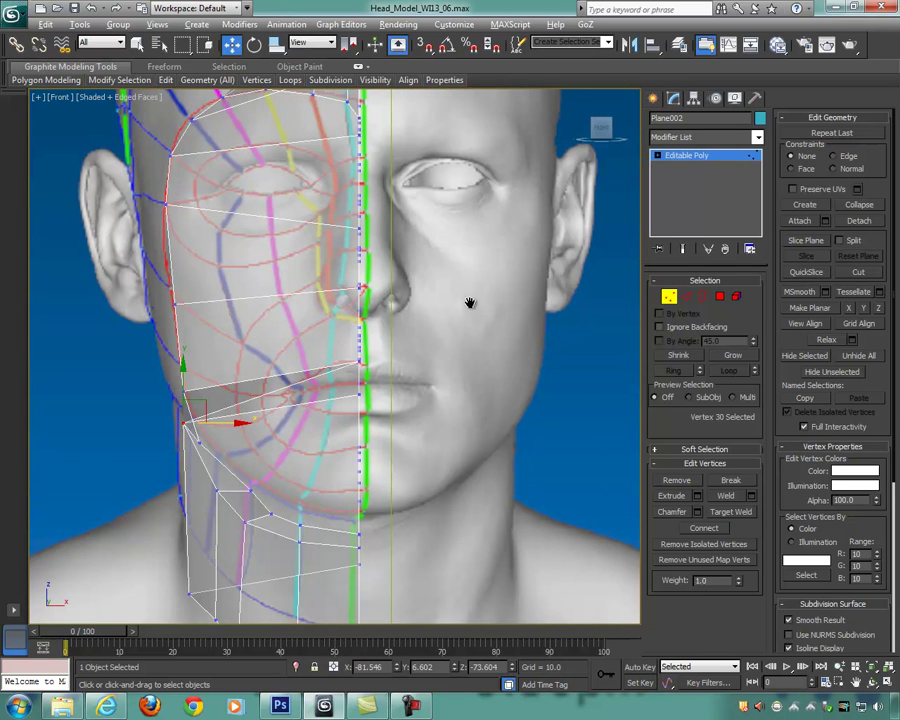
scroll(378, 320, "down", 1)
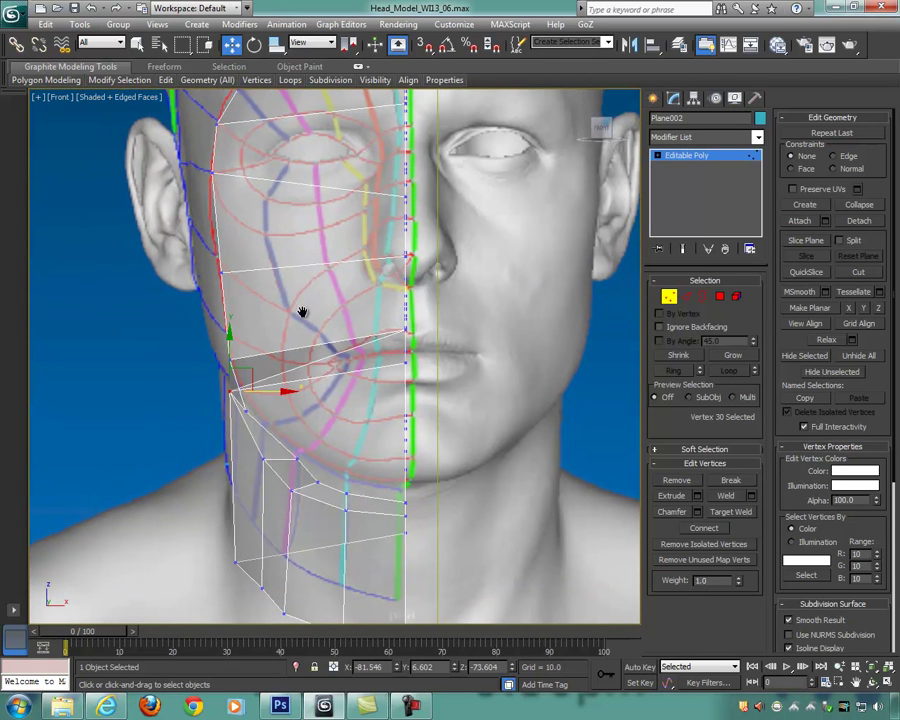
middle_click_drag(302, 312, 327, 372)
scroll(277, 268, "down", 3)
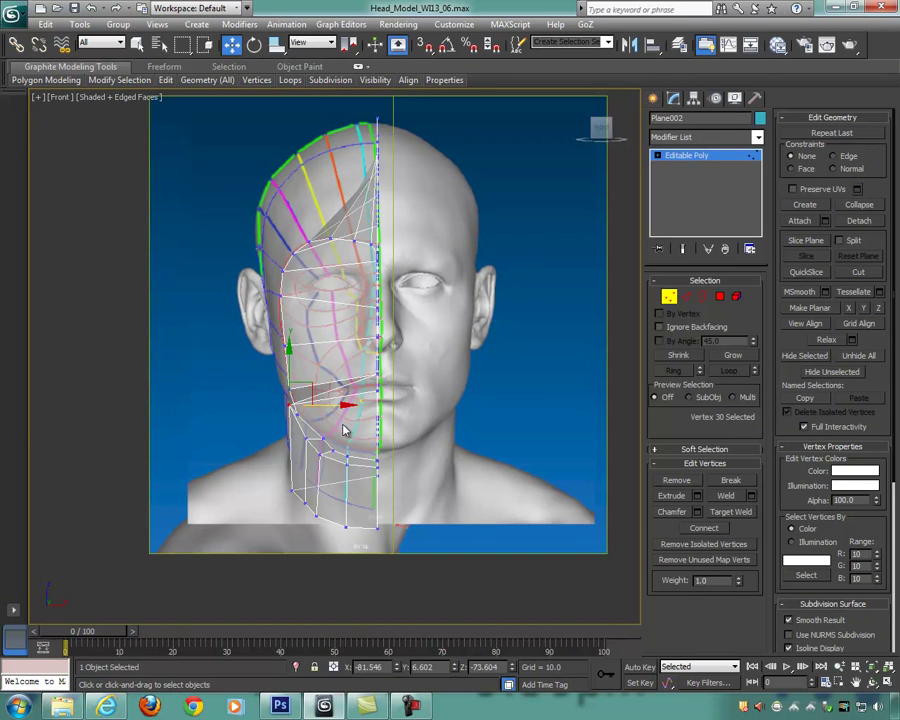
middle_click_drag(343, 430, 359, 388)
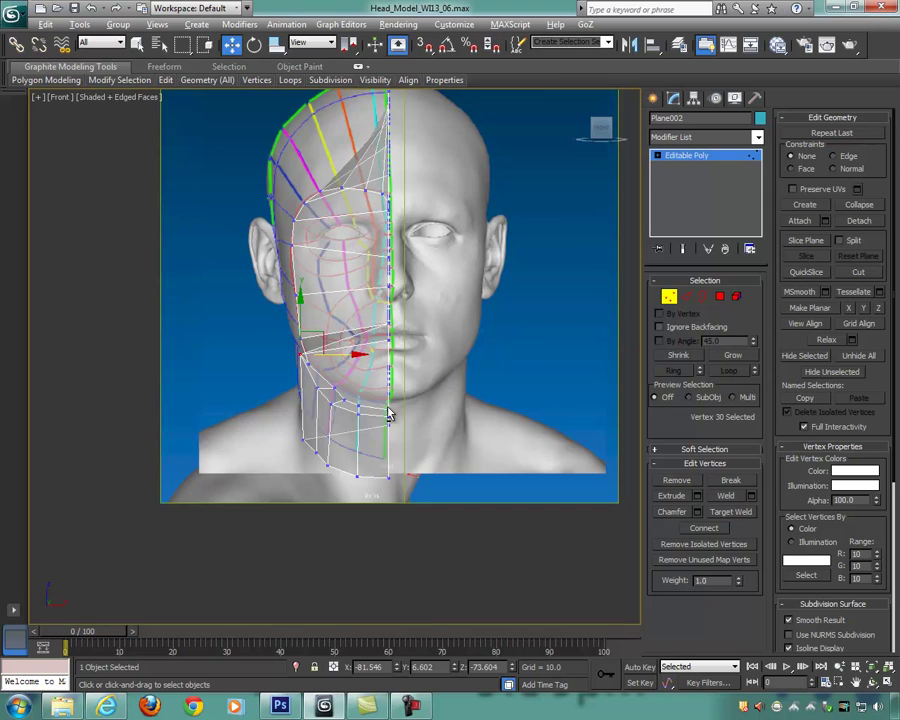
Step: Select the three vertices just below the earlobe and move them outward to the face edge in the front view, to about X -88.4
key("alt+w")
middle_click_drag(184, 522, 198, 550)
scroll(196, 515, "down", 2)
middle_click_drag(178, 466, 216, 492)
middle_click_drag(496, 546, 496, 512, "alt")
key("alt+w")
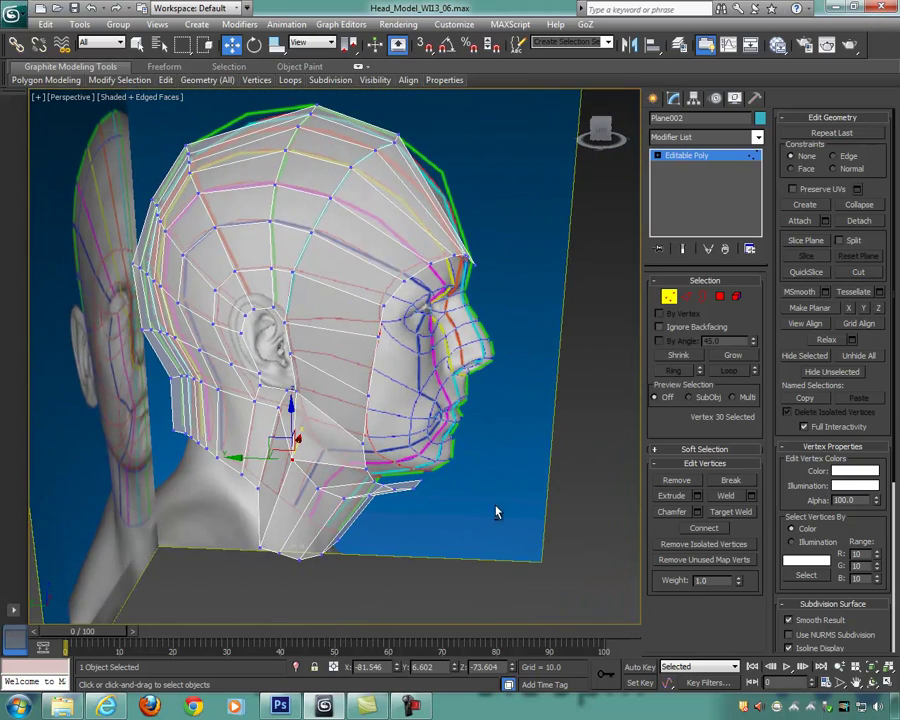
middle_click_drag(307, 428, 341, 411, "alt")
middle_click_drag(308, 374, 336, 371, "alt")
key("alt+w")
middle_click_drag(450, 238, 442, 238)
key("alt+w")
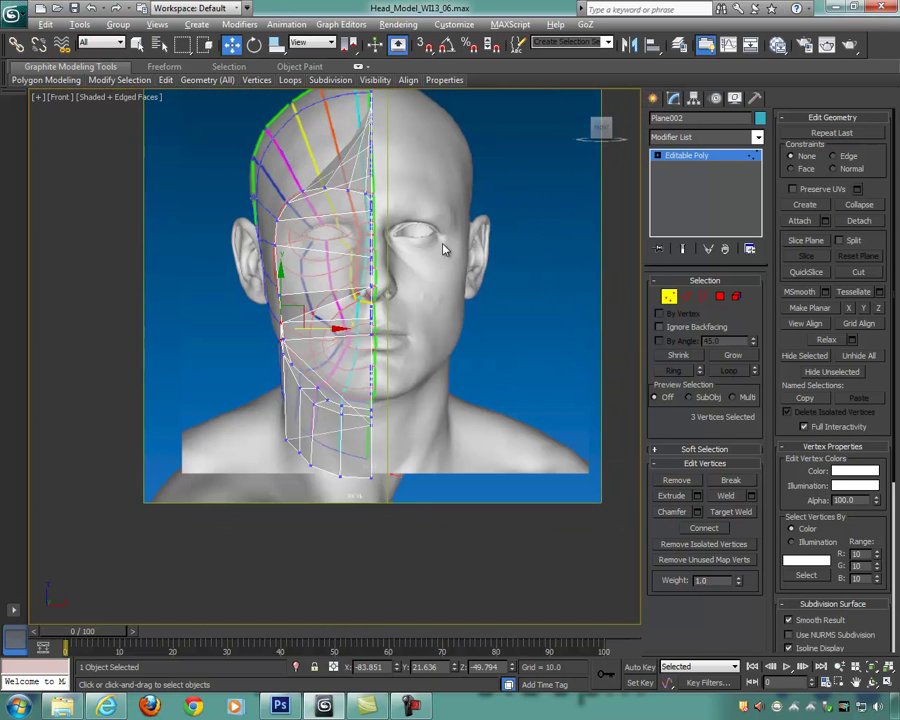
middle_click_drag(421, 284, 440, 249)
left_click_drag(358, 294, 351, 291)
middle_click_drag(432, 366, 440, 362)
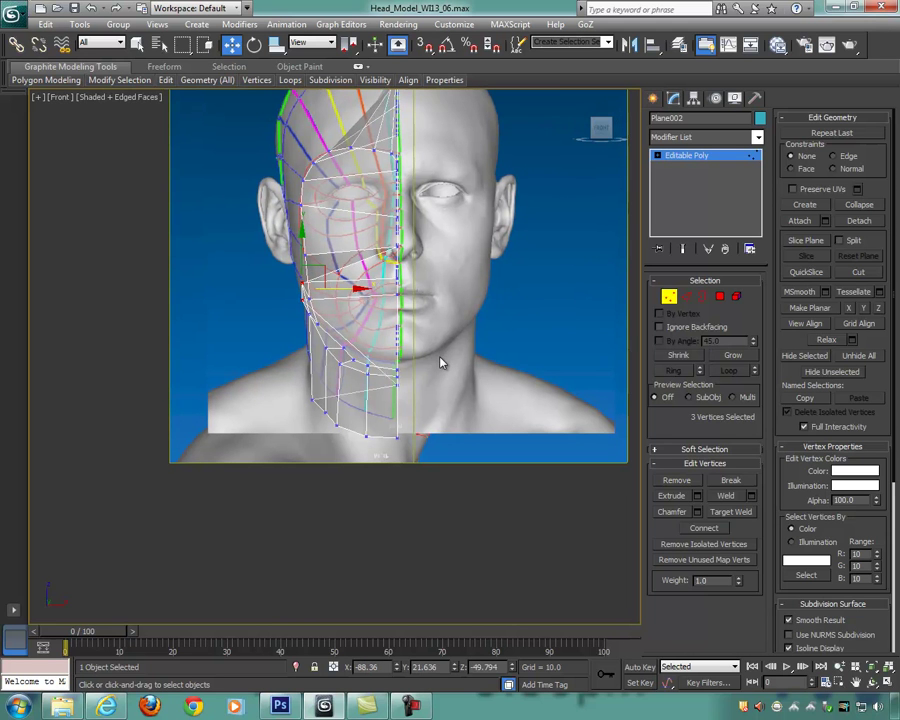
Step: Move the vertex in front of the lower ear outward in the front view to about X -97.8
key("alt+w")
middle_click_drag(413, 520, 530, 507, "alt")
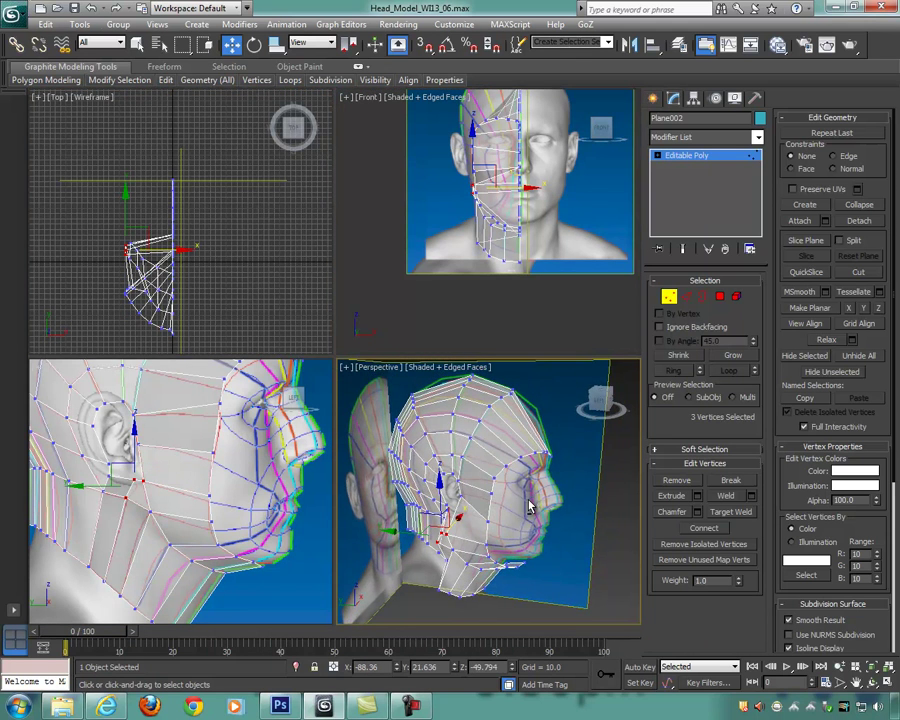
key("alt+w")
left_click(271, 363)
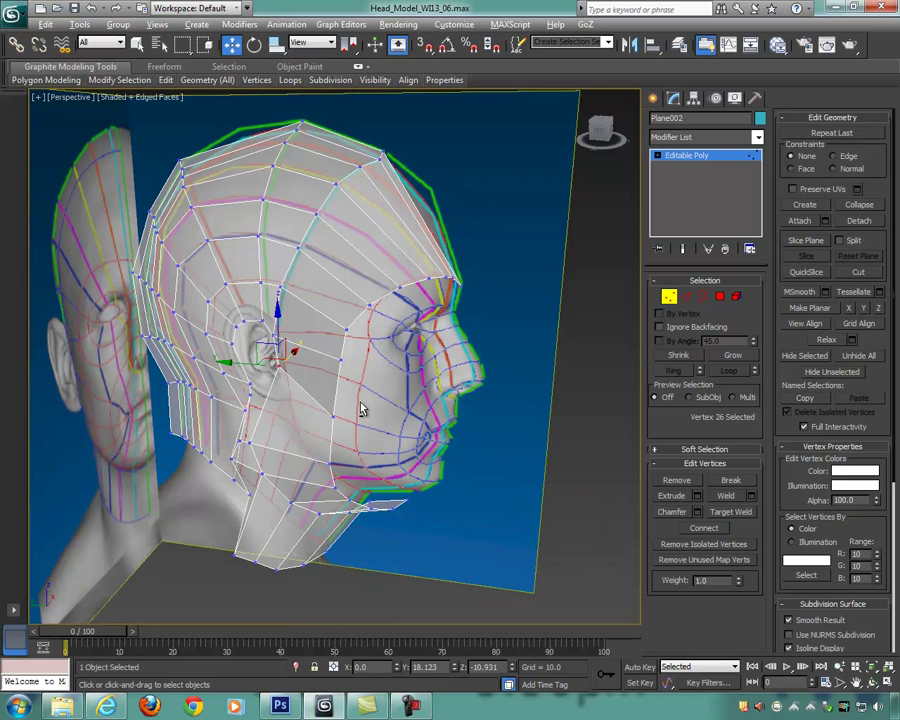
middle_click_drag(362, 408, 328, 374, "alt")
key("alt+w")
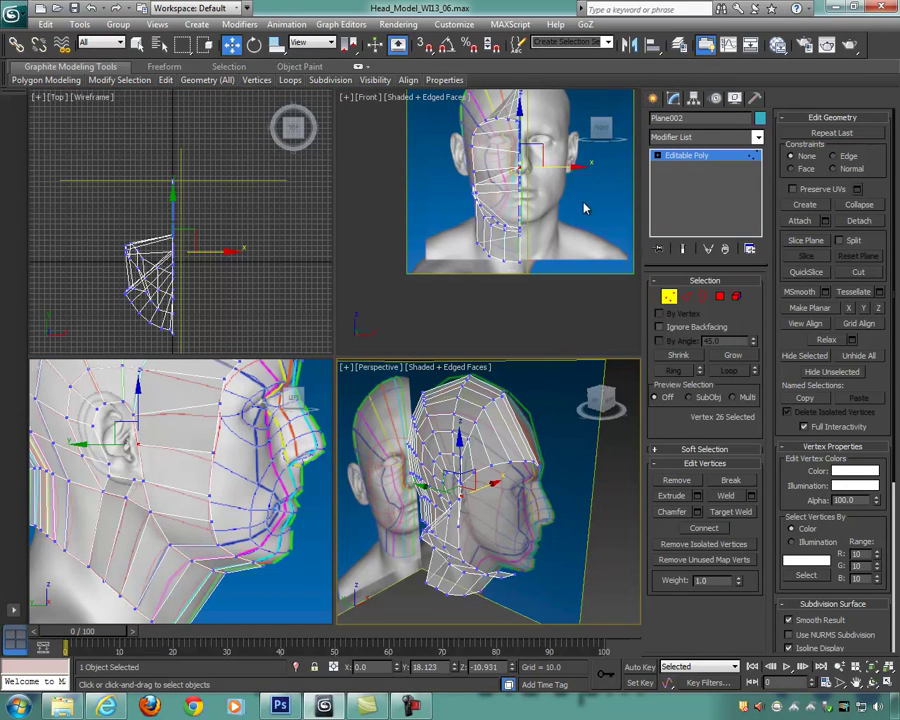
scroll(588, 207, "up", 4)
left_click_drag(591, 204, 517, 204)
scroll(498, 220, "up", 3)
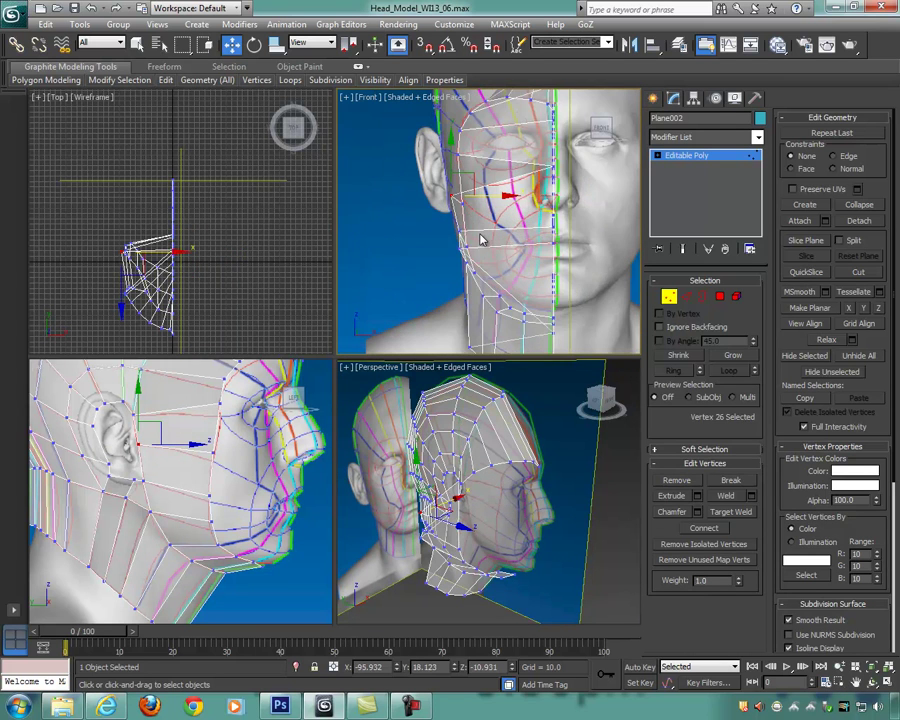
left_click_drag(462, 242, 497, 233)
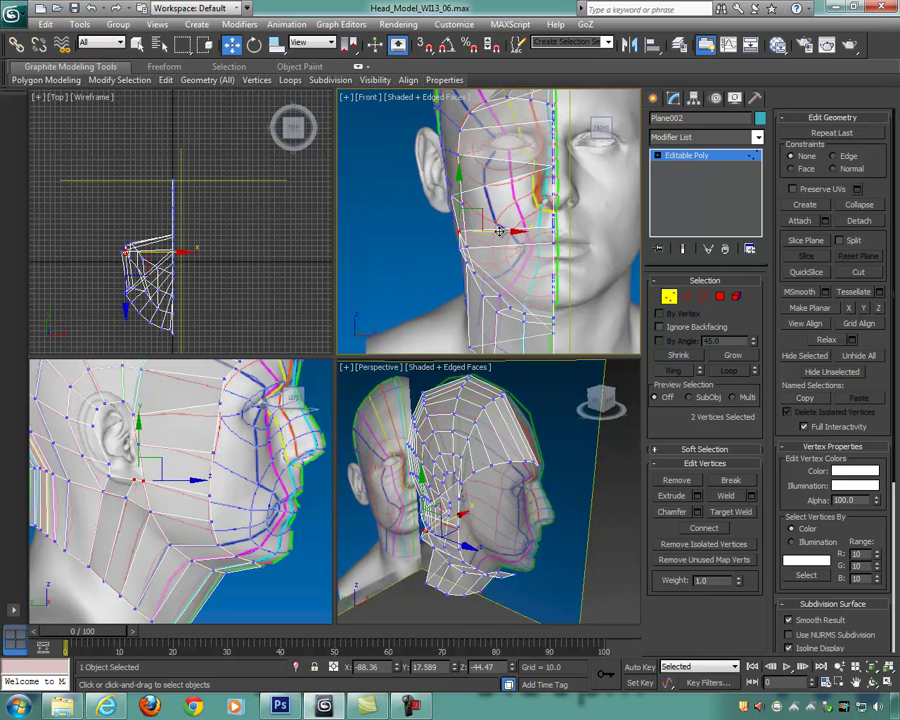
scroll(498, 231, "down", 2)
left_click(452, 220)
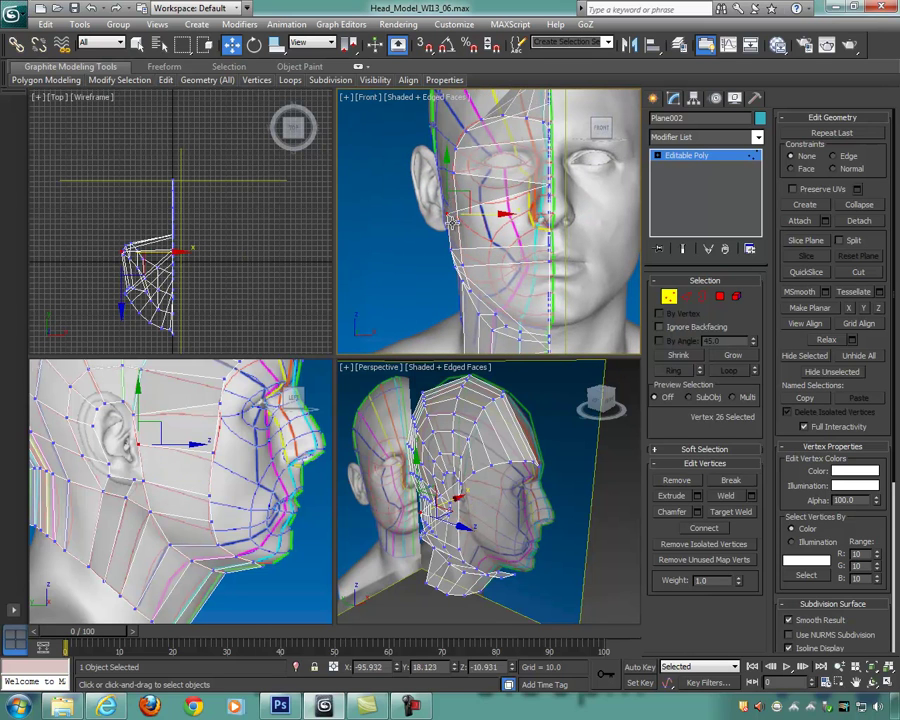
left_click_drag(481, 215, 478, 215)
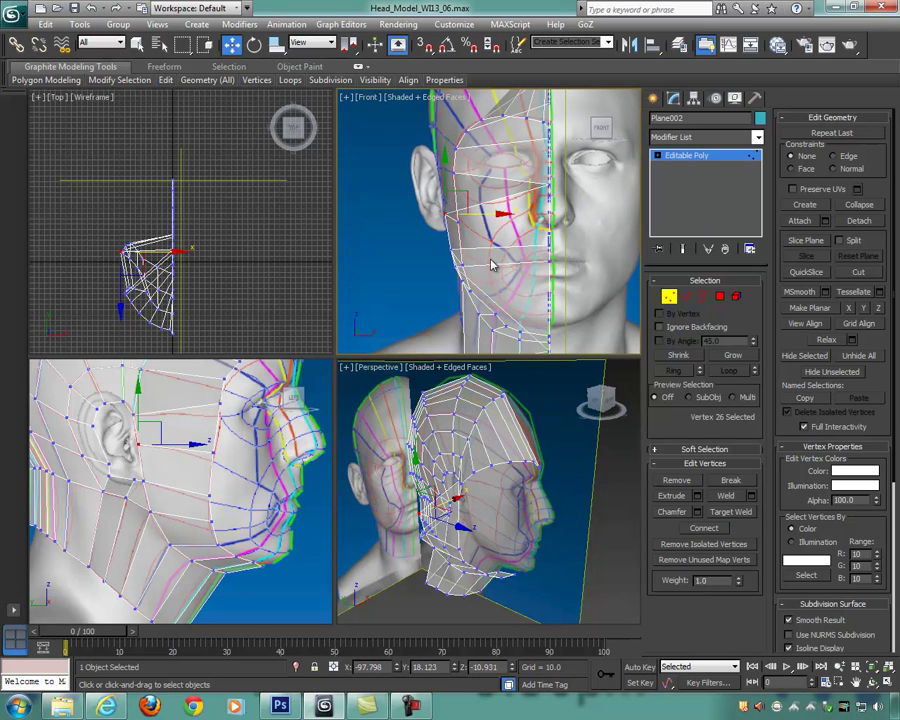
Step: Move the vertex in front of the upper ear outward in the front view to about X -101.4
mouse_move(466, 513)
middle_mouse_down("alt")
mouse_move(530, 506)
mouse_move(463, 500)
middle_mouse_up("alt")
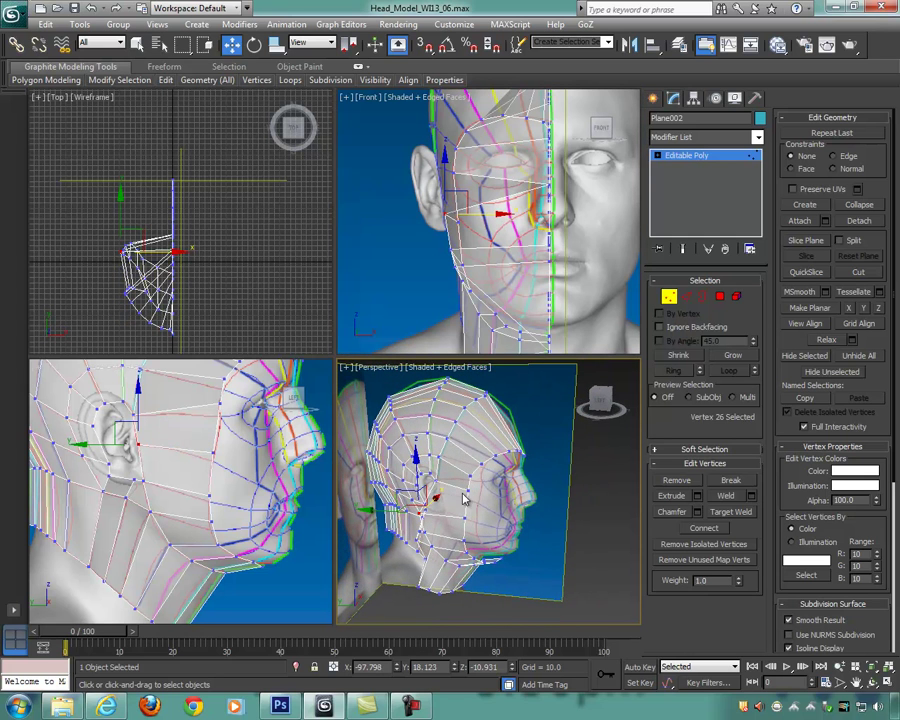
left_click(434, 482)
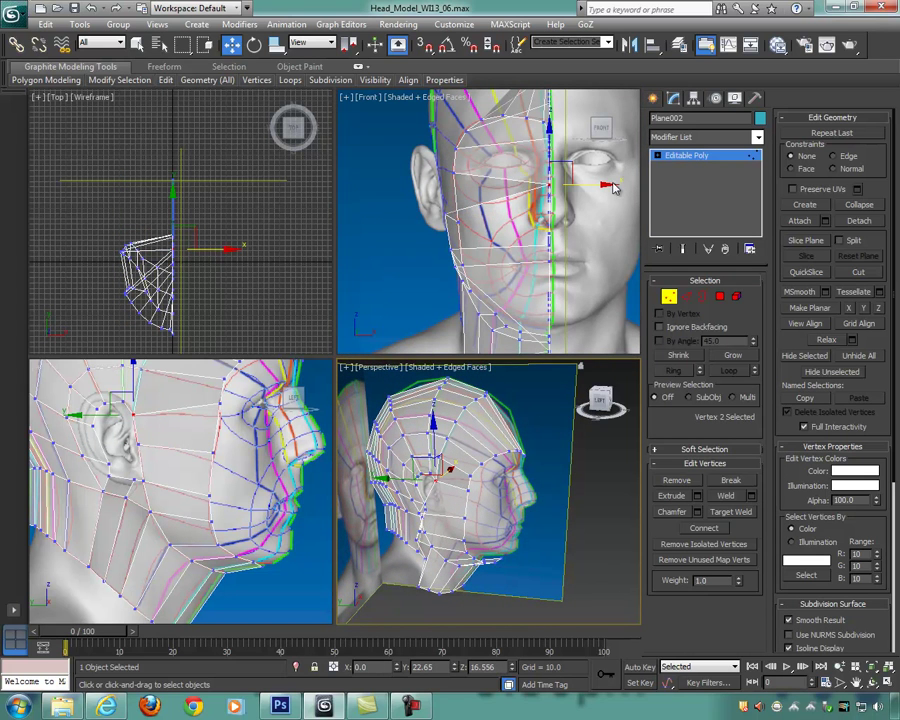
middle_click_drag(612, 187, 596, 221)
left_click_drag(591, 214, 484, 209)
Step: Move the next vertex up, just above the front of the ear, outward to about X -105.3
middle_click(449, 469)
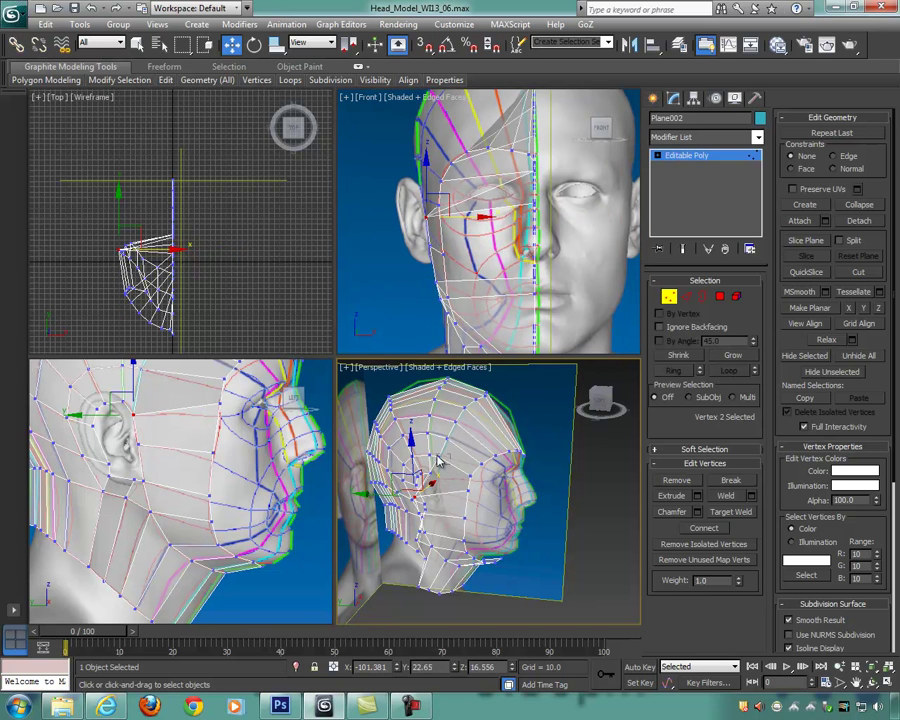
left_click(437, 459)
middle_click_drag(577, 206, 575, 240)
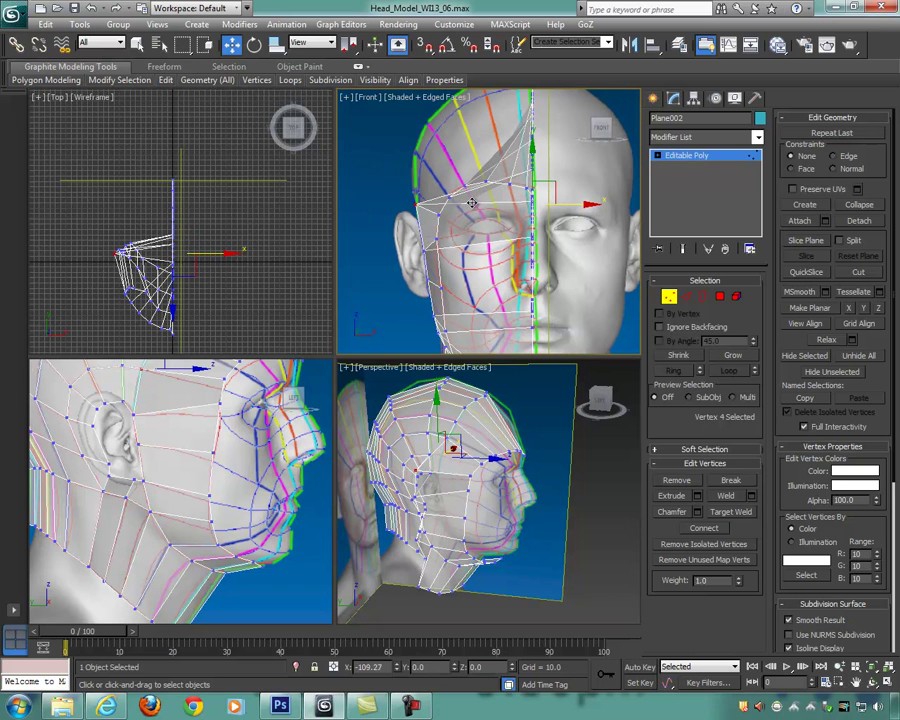
left_click_drag(591, 204, 483, 205)
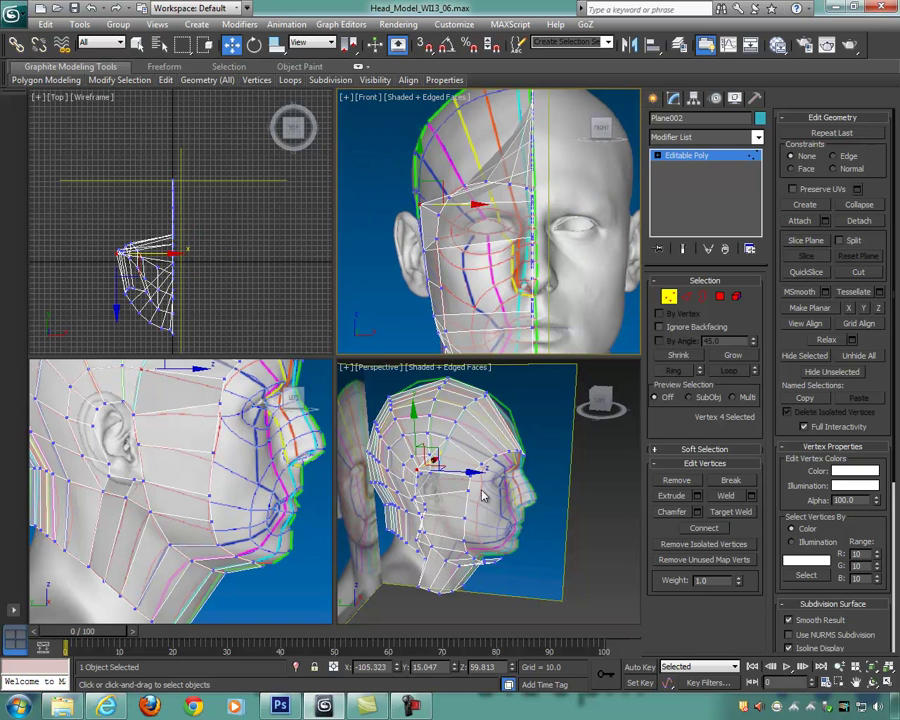
Step: Move the next two vertices up the side of the skull outward onto the blue and magenta guides, the magenta one to about X -93.5
middle_click(468, 418)
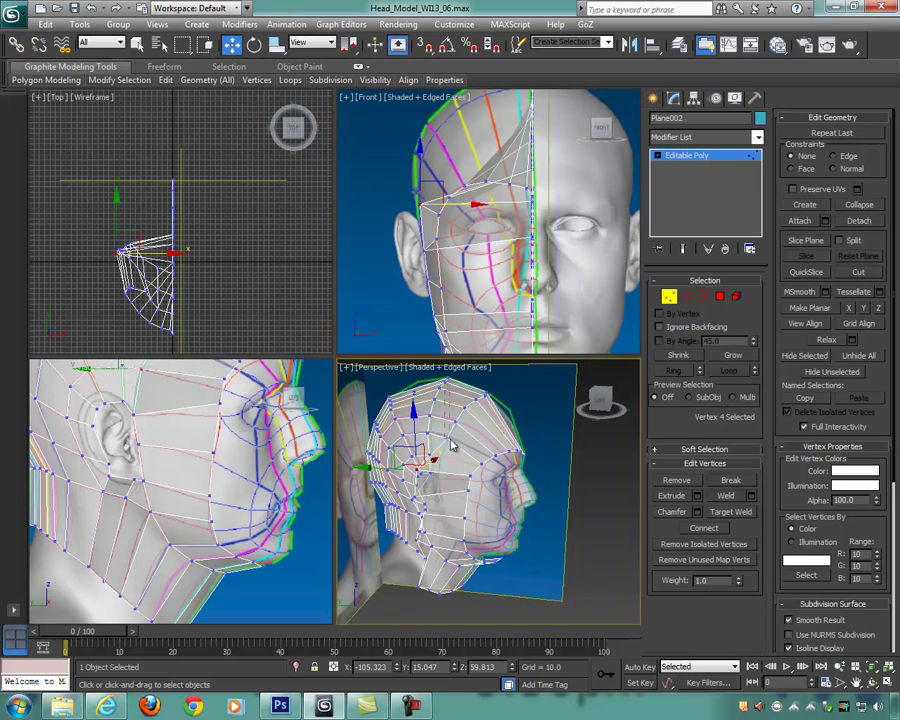
left_click(448, 440)
left_click_drag(583, 172, 474, 191)
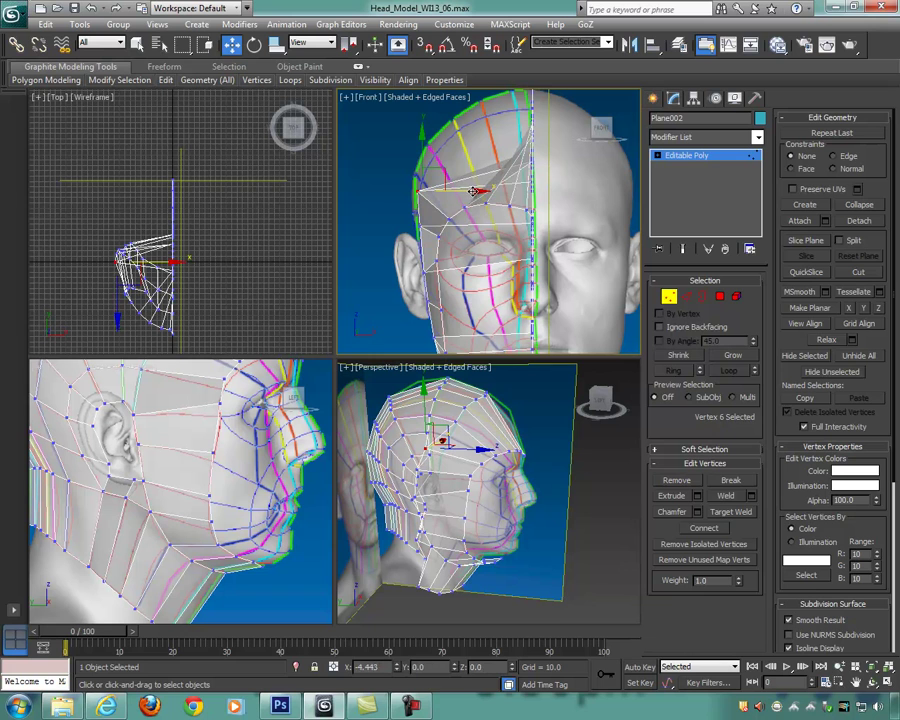
left_click(455, 421)
left_click_drag(590, 170, 488, 170)
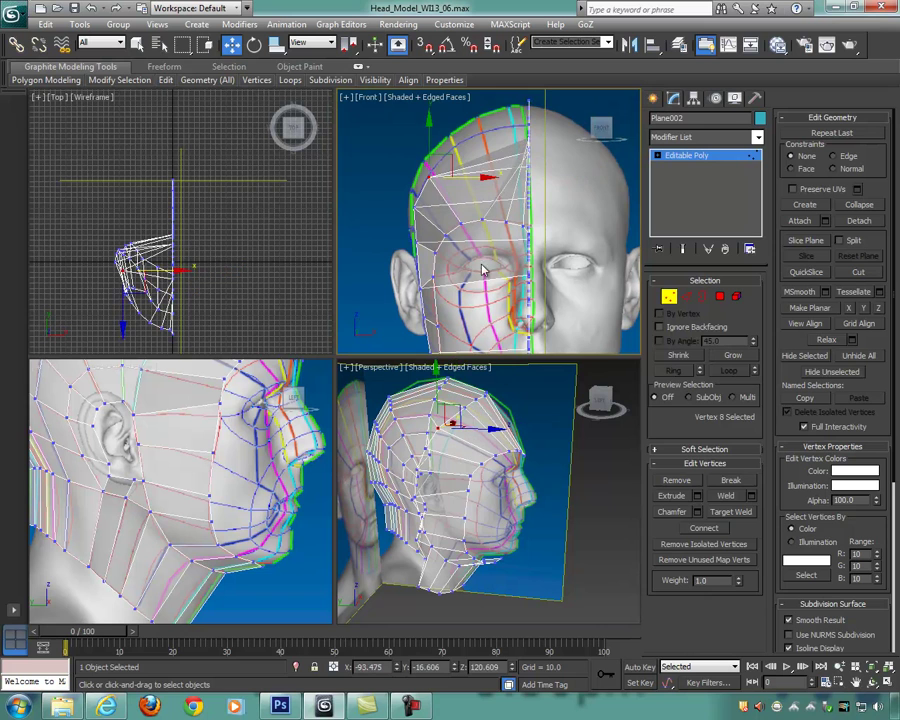
Step: Move the next skull vertex up the column outward onto the yellow guide in the front view, to about X -75
left_click(478, 425)
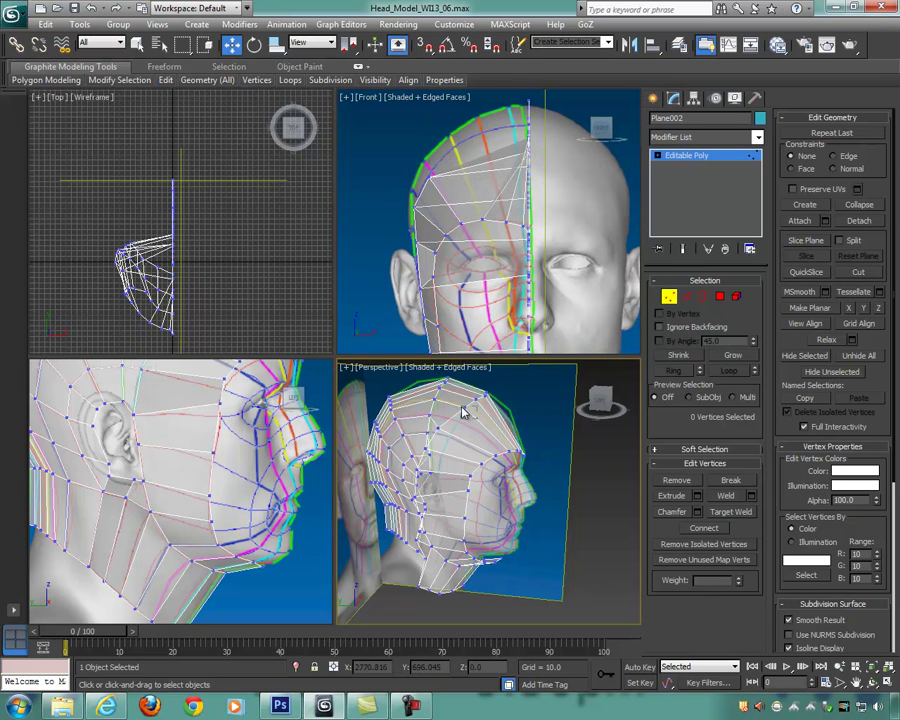
left_click(475, 404)
middle_click_drag(591, 170, 588, 191)
left_click_drag(585, 171, 505, 160)
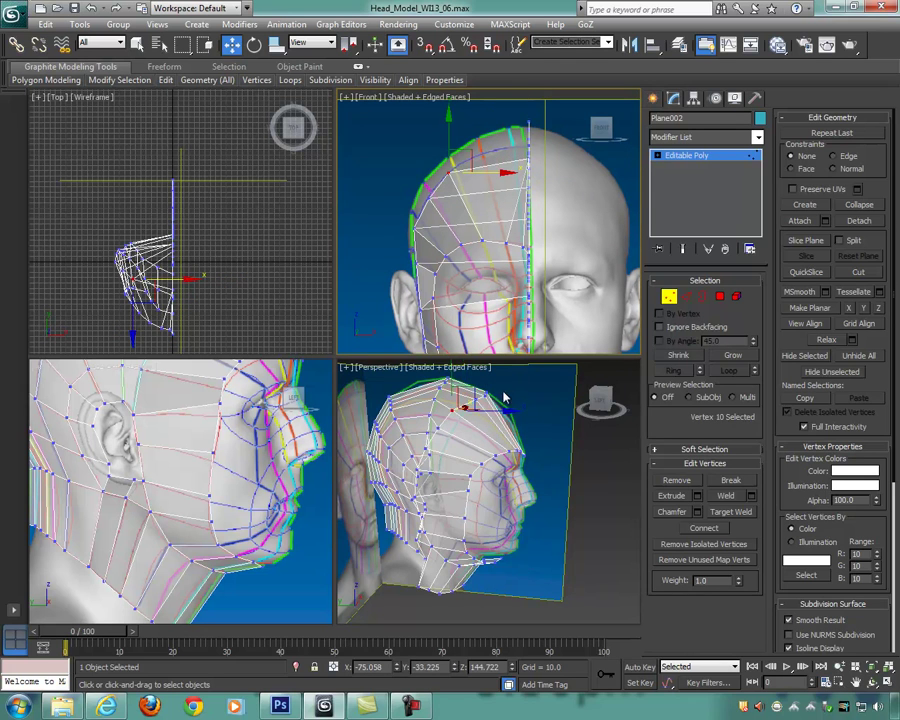
Step: Move the next skull vertex outward onto the orange guide in the front view
scroll(540, 446, "up", 4)
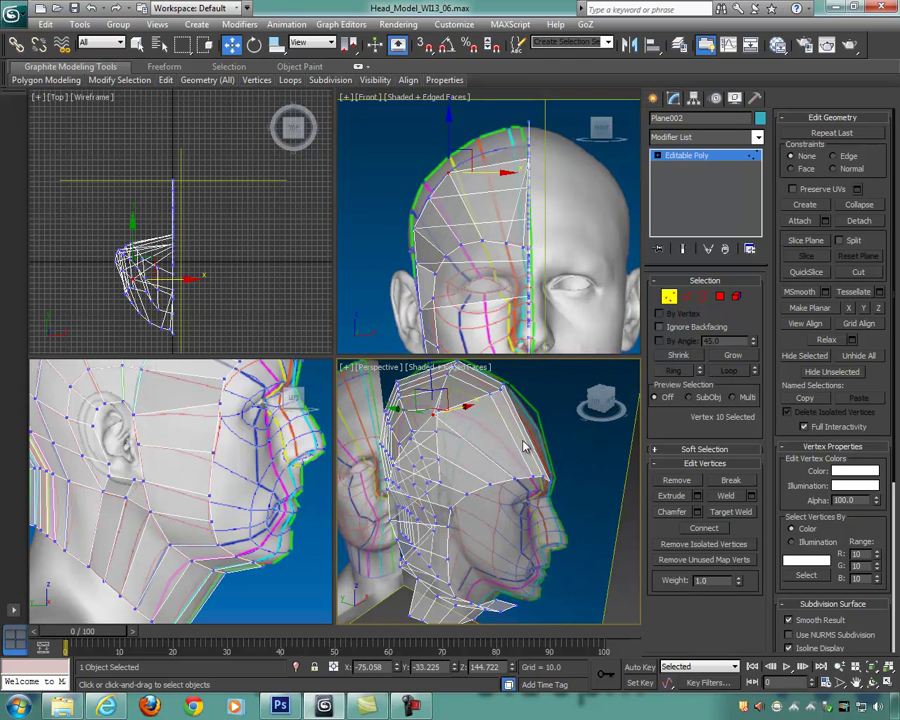
left_click(487, 398)
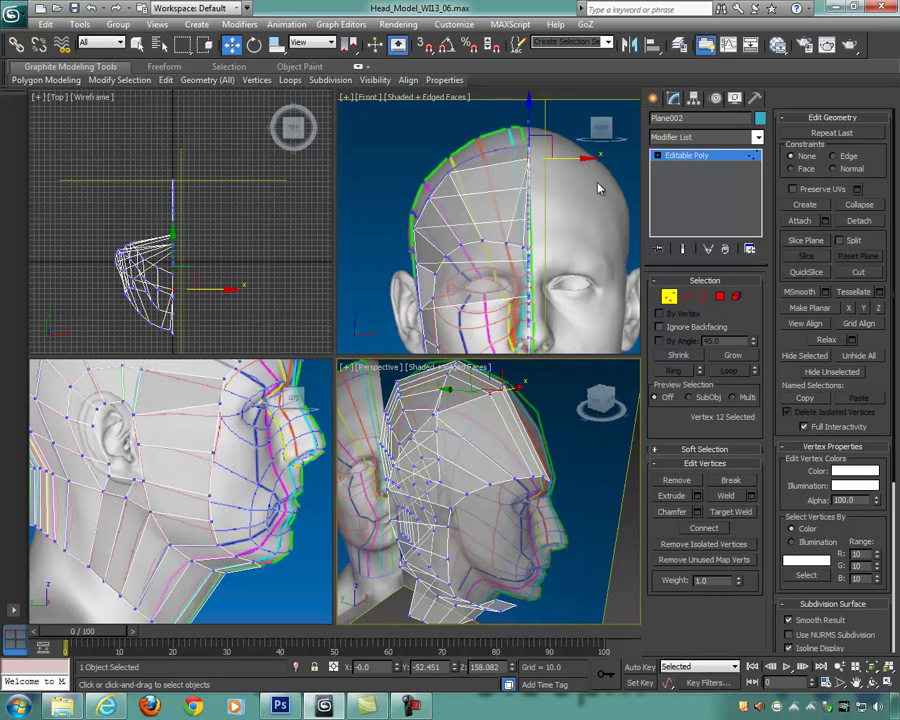
middle_click_drag(598, 188, 596, 198)
left_click_drag(585, 168, 535, 157)
Step: Move the skull vertex next to the centre line onto the cyan guide, to about X -15.3, and raise it to about Z 166.9
mouse_move(540, 406)
middle_mouse_down("alt")
mouse_move(524, 418)
mouse_move(510, 466)
mouse_move(546, 392)
middle_mouse_up("alt")
left_click(485, 403)
left_click(489, 388)
left_click_drag(490, 388, 498, 390)
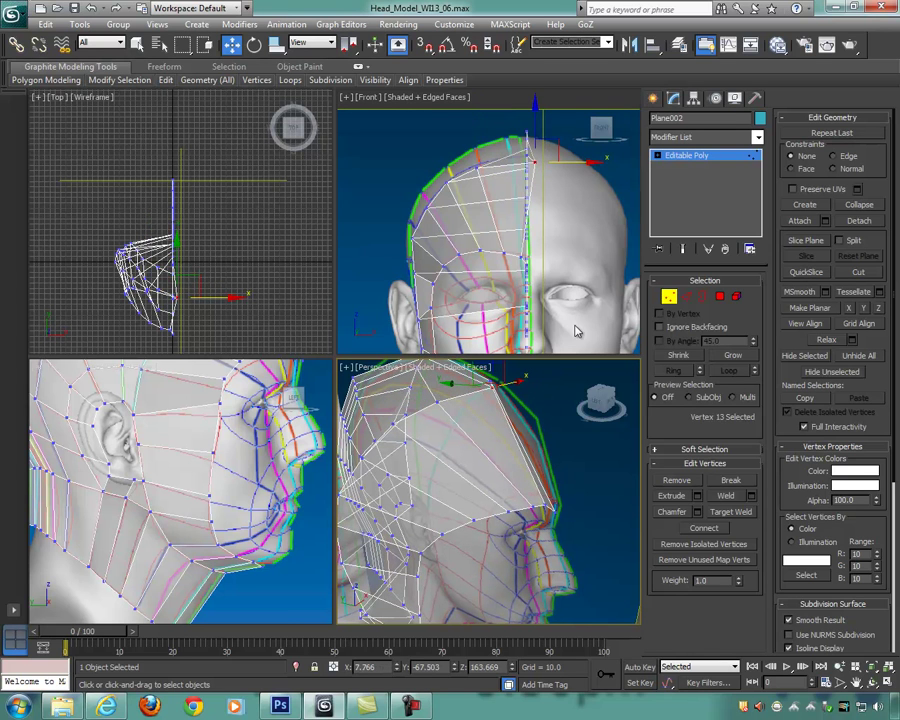
scroll(605, 175, "down", 1)
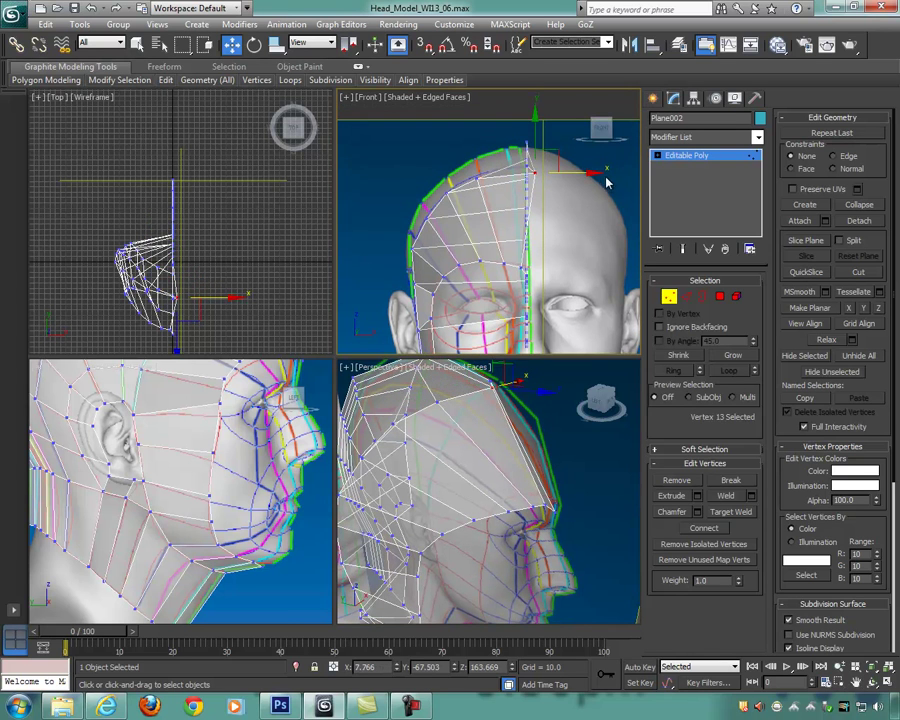
left_click_drag(591, 172, 567, 171)
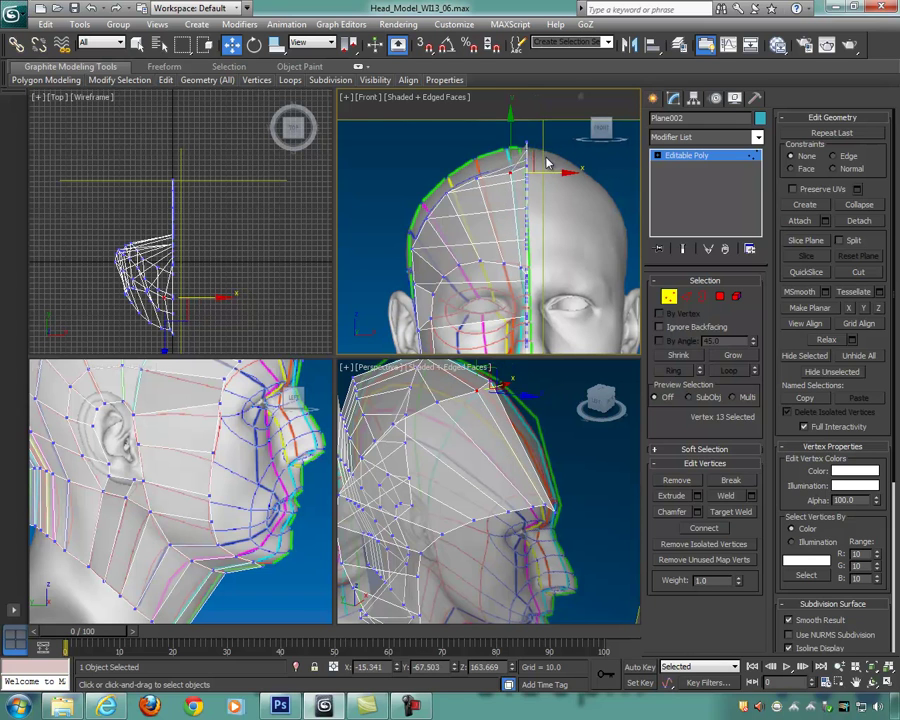
left_click_drag(512, 132, 510, 130)
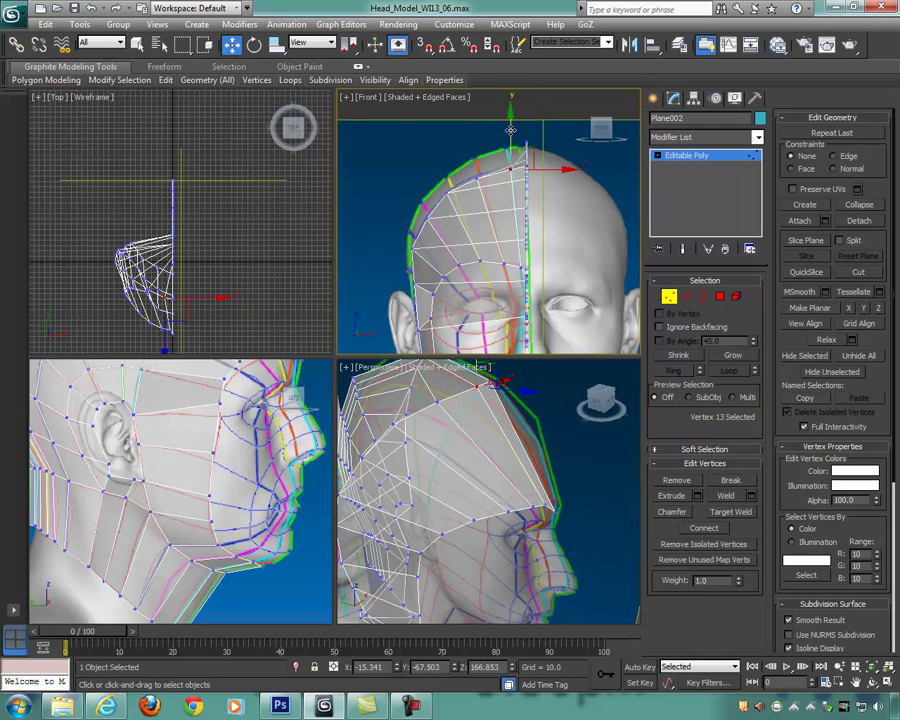
Step: Select the centre-line vertex at the top of the same column and lower it slightly, to about Z 168.1
middle_click_drag(586, 456, 550, 462, "alt")
middle_click_drag(488, 461, 516, 386, "alt")
left_click(505, 389)
left_click(493, 391)
left_click_drag(492, 372, 492, 377)
Step: Select the column of five vertices on the skull above the ear and move it outward to the head's side, to about X -107.7
middle_click_drag(522, 422, 447, 400, "alt")
scroll(511, 451, "down", 4)
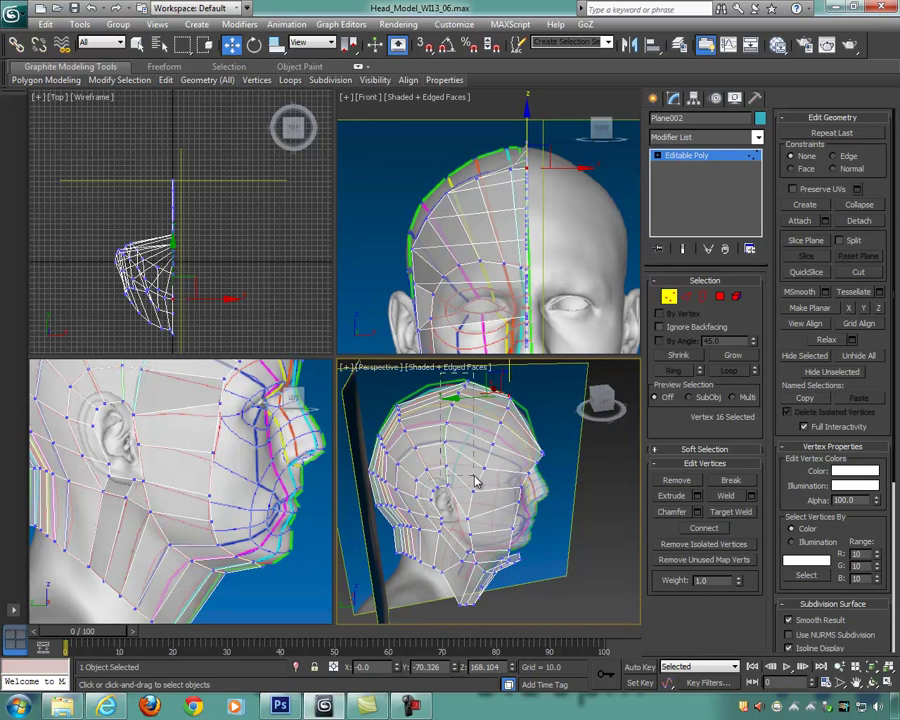
left_click_drag(473, 493, 474, 495)
middle_click_drag(535, 450, 537, 444, "alt")
left_click(474, 421)
left_click_drag(453, 490, 439, 387)
middle_click_drag(438, 388, 525, 486, "alt")
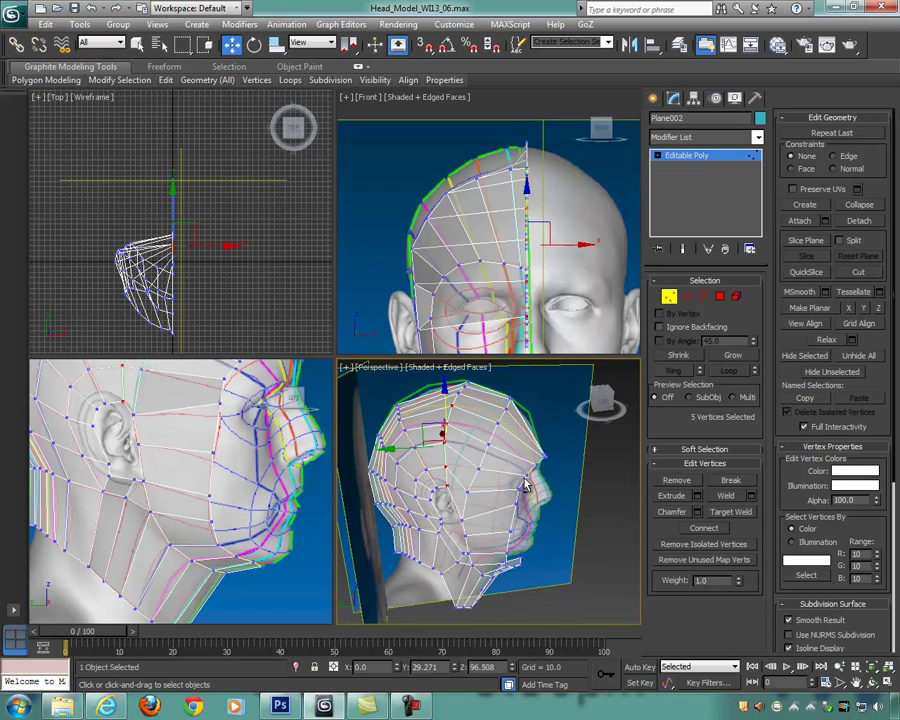
middle_click_drag(516, 277, 542, 203)
key("f")
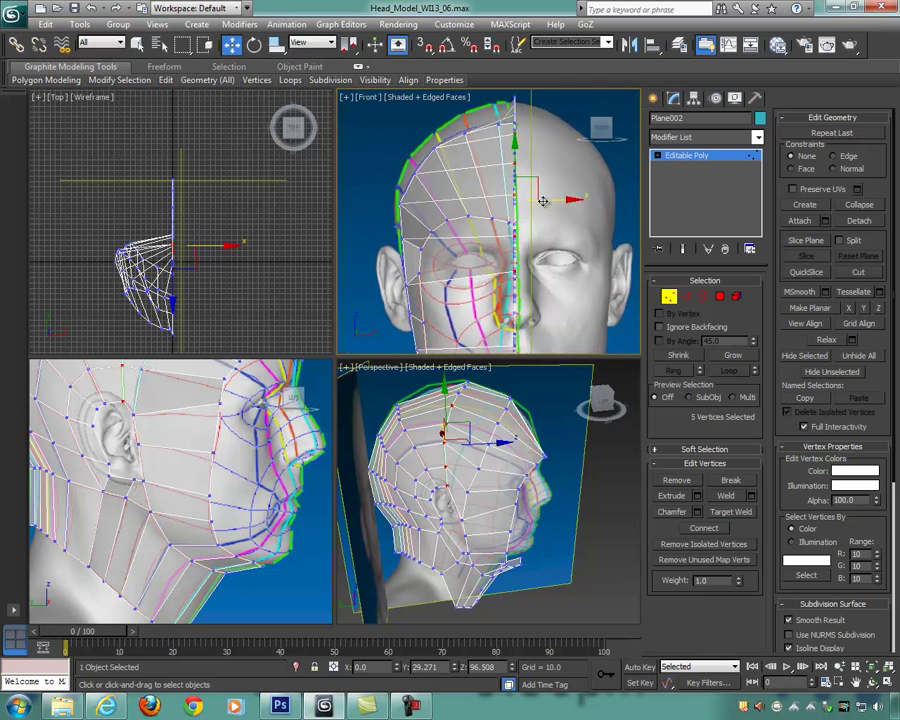
scroll(543, 203, "down", 2)
left_click_drag(563, 206, 482, 193)
Step: Release the column's vertices from the lowest up while fitting the rest to the skull outline, ending with the top one at about X -77.3
left_click(430, 258, "alt")
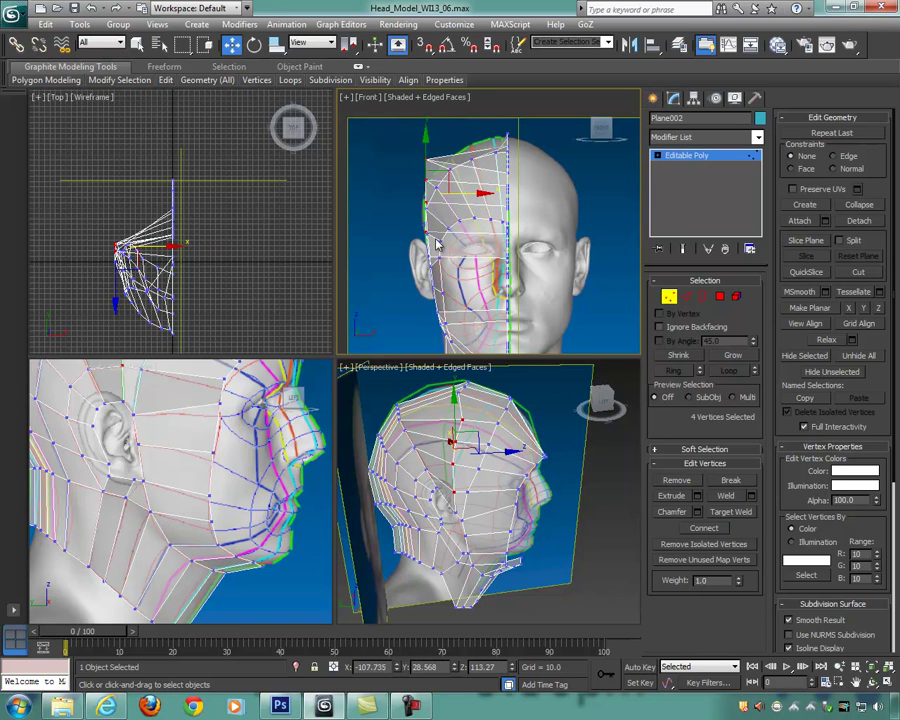
left_click_drag(416, 226, 451, 238, "alt")
left_click_drag(464, 178, 462, 178)
left_click_drag(434, 221, 417, 197, "alt")
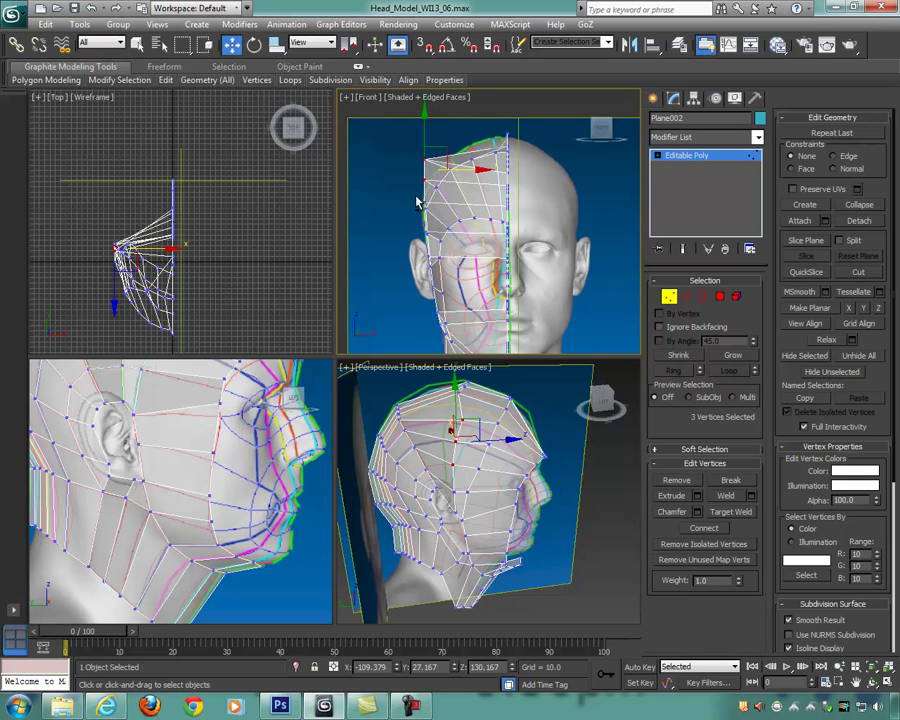
left_click_drag(460, 170, 467, 170)
left_click(494, 157)
left_click_drag(494, 157, 491, 157)
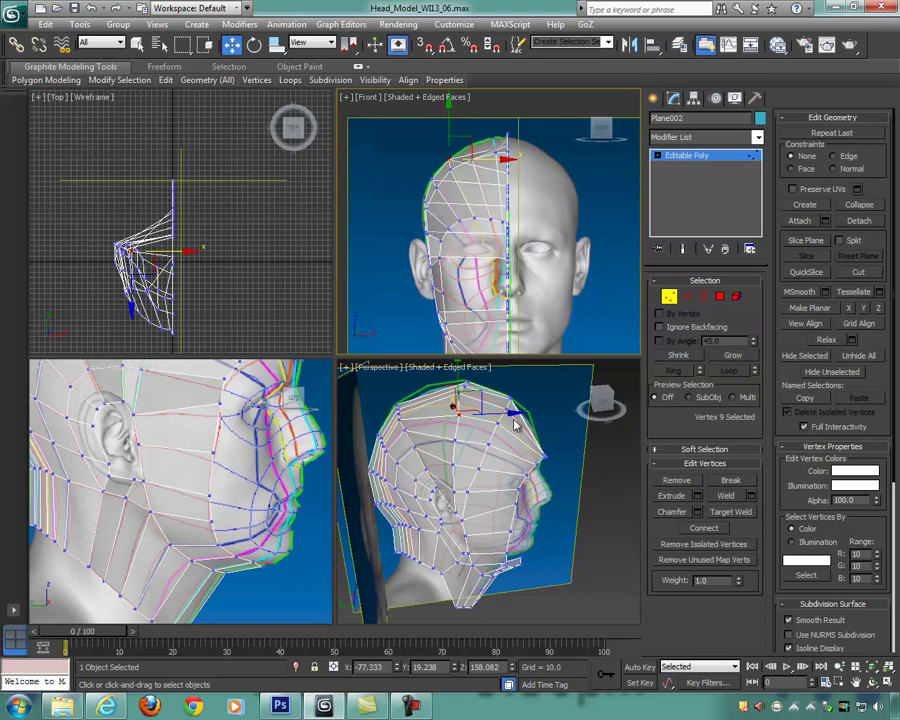
Step: Fit the crown vertices atop this column to the green outline, with the one beside the centre line at about X -5, Z 188.2
middle_click_drag(533, 452, 503, 444, "alt")
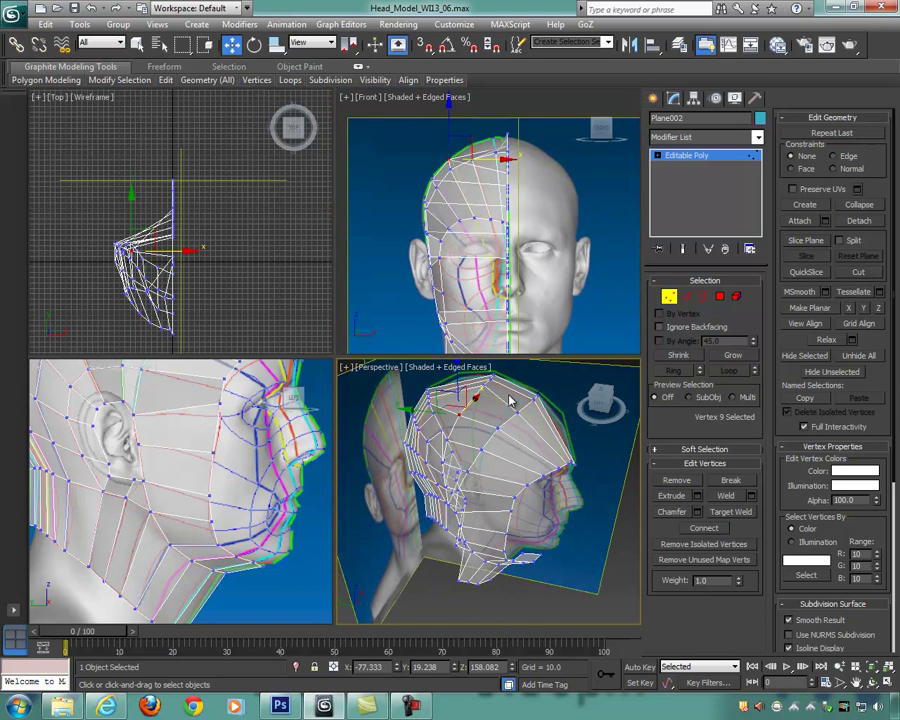
left_click_drag(478, 374, 472, 370)
scroll(550, 164, "up", 2)
middle_click_drag(550, 164, 529, 211)
left_click_drag(538, 167, 419, 175)
mouse_move(486, 165)
left_mouse_down()
mouse_move(515, 161)
mouse_move(493, 148)
left_mouse_up()
left_click(458, 167)
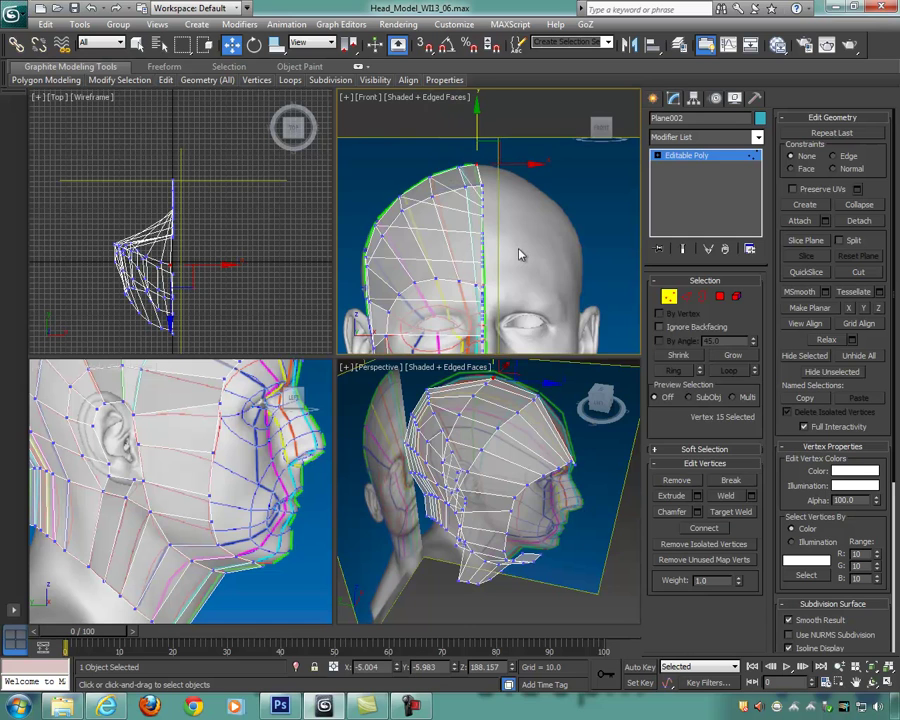
Step: Select the next column of eight vertices, from the back of the crown down to the ear, and move it outward to about X -111.7
scroll(538, 229, "down", 3)
mouse_move(538, 453)
middle_mouse_down("alt")
mouse_move(542, 432)
mouse_move(555, 455)
mouse_move(536, 468)
mouse_move(520, 448)
mouse_move(533, 440)
middle_mouse_up("alt")
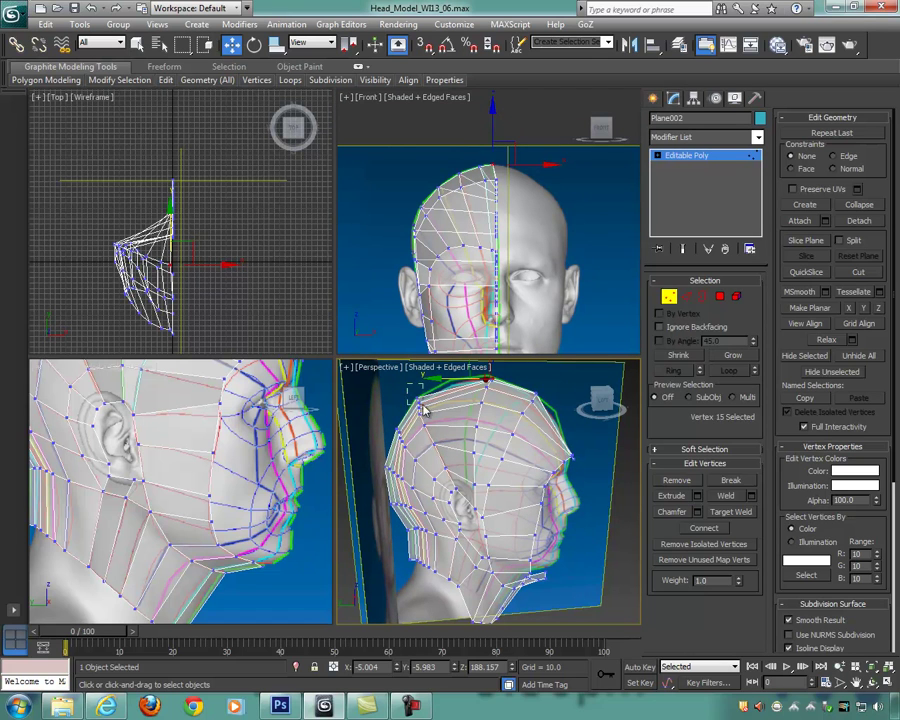
left_click_drag(422, 408, 435, 440)
left_click(433, 440, "ctrl")
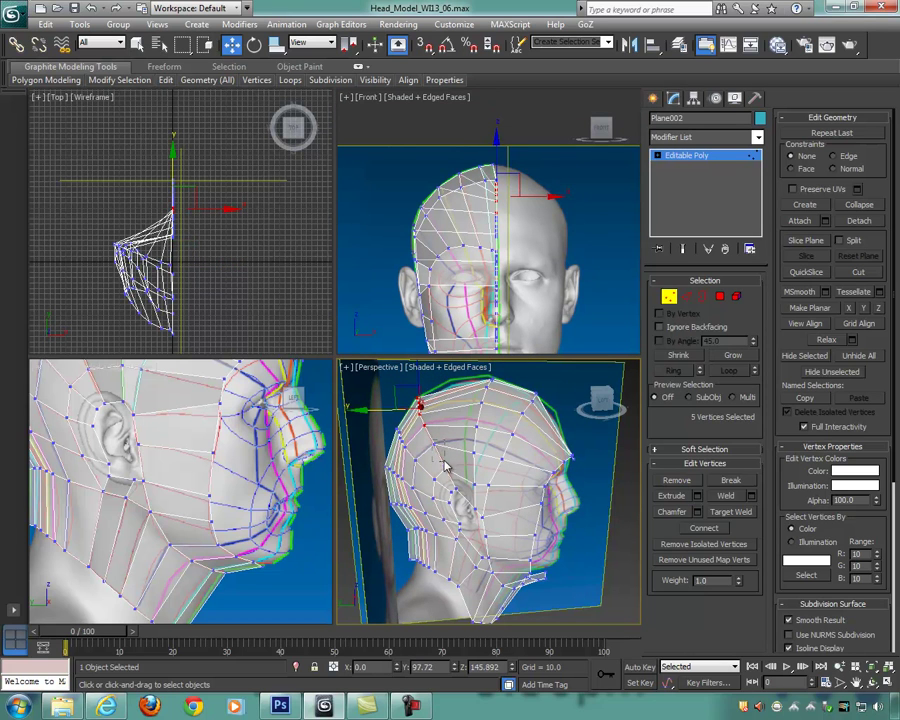
left_click(452, 480, "ctrl")
left_click(446, 469, "ctrl")
left_click(463, 493, "ctrl")
middle_click_drag(573, 482, 567, 380, "alt")
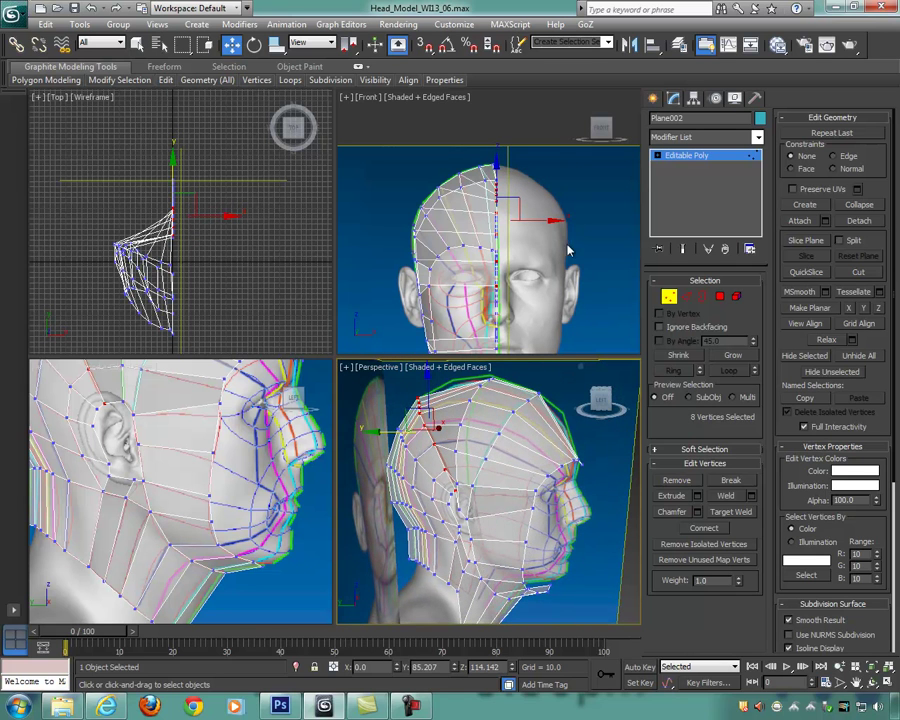
middle_click_drag(577, 245, 585, 217)
left_click_drag(559, 194, 475, 190)
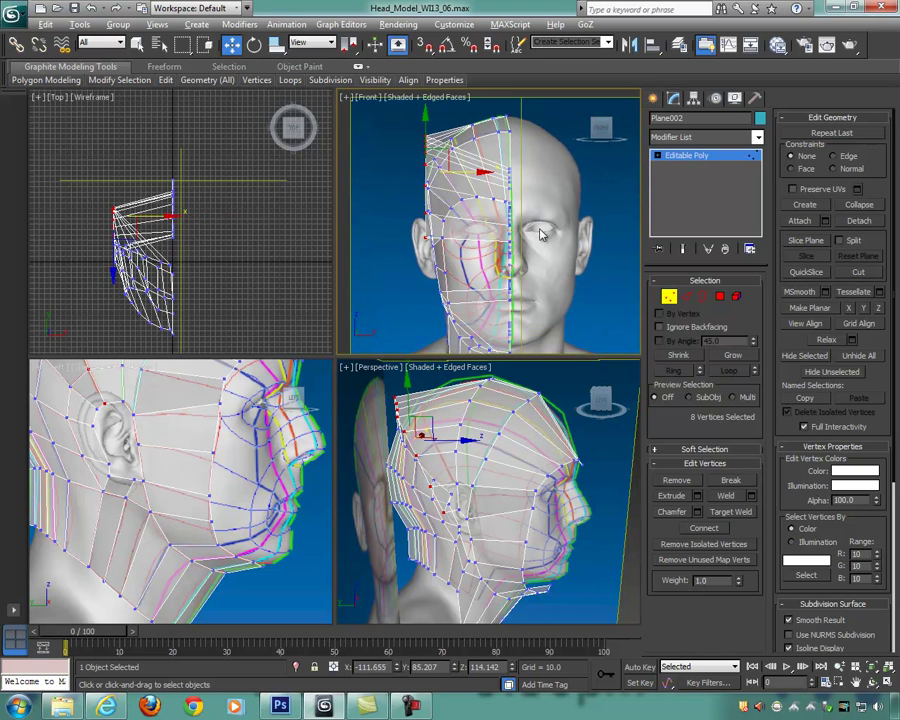
Step: Adjust the eight-vertex column to about X -110.6, then leave its widest skull vertex there and nudge the other seven inward
key("alt+w")
middle_click_drag(504, 246, 521, 216)
left_click_drag(283, 227, 282, 226)
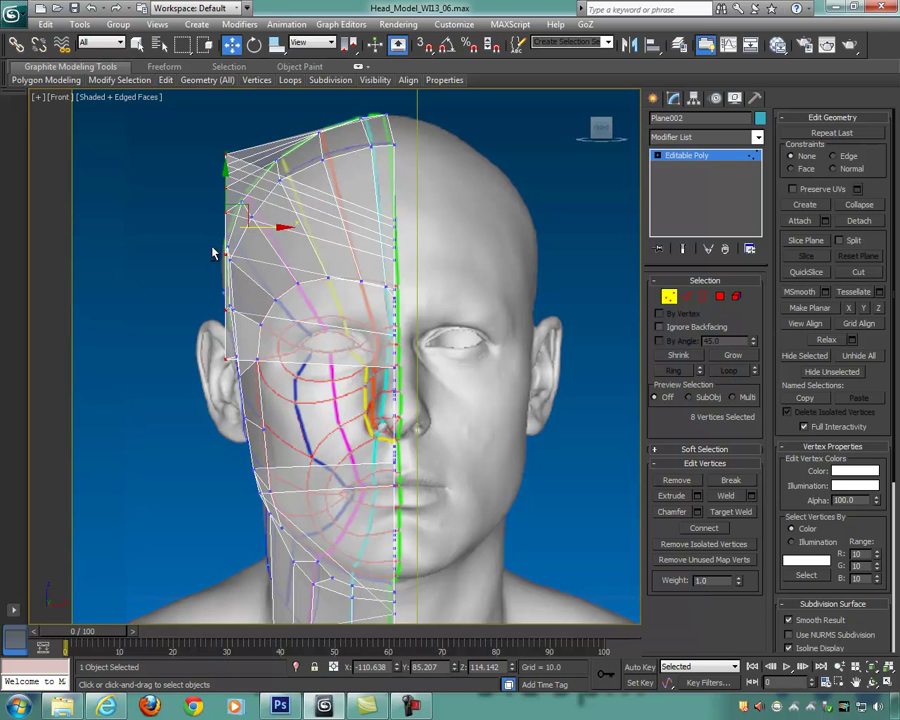
left_click_drag(200, 241, 237, 262, "alt")
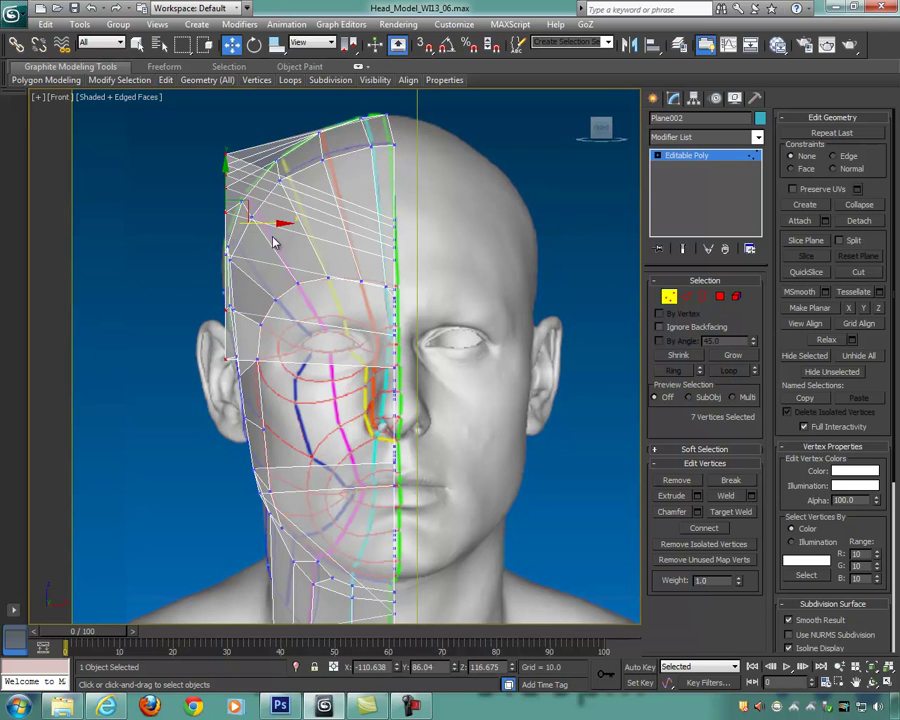
left_click_drag(277, 224, 281, 223)
Step: Fit the column's vertices beside the ear to the head's side and bring the remaining five to about X -97, Z 150.8
left_click_drag(205, 280, 237, 318, "alt")
left_click_drag(282, 210, 289, 208)
left_click_drag(222, 327, 241, 373, "alt")
mouse_move(291, 180)
left_mouse_down()
mouse_move(268, 176)
mouse_move(300, 168)
left_mouse_up()
left_click_drag(247, 124, 246, 116)
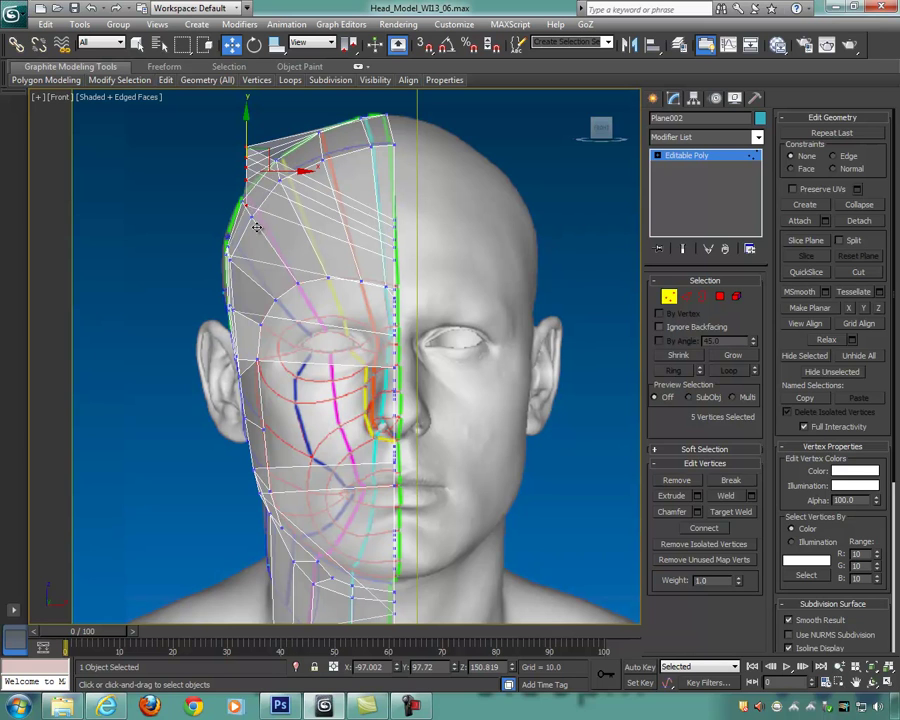
Step: Move the column's upper four vertices inward and up to about X -76.1 at the yellow guide, then the top three to about X -48.9, Z 179.2
left_click_drag(262, 218, 237, 196, "alt")
left_click_drag(297, 163, 323, 162)
left_click_drag(276, 114, 276, 93)
left_click_drag(321, 152, 272, 165)
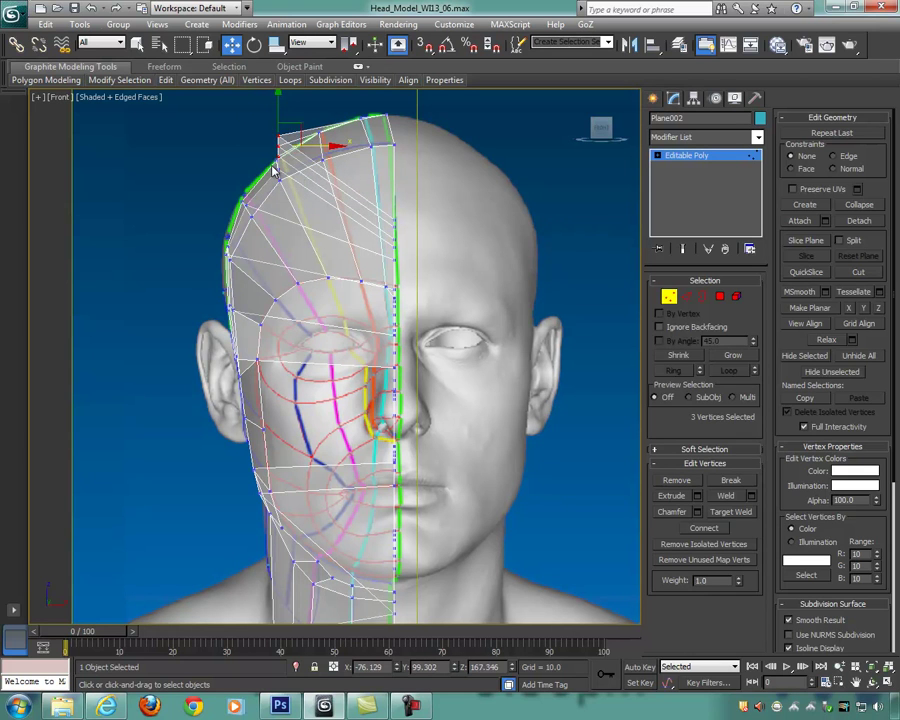
left_click_drag(333, 145, 321, 91)
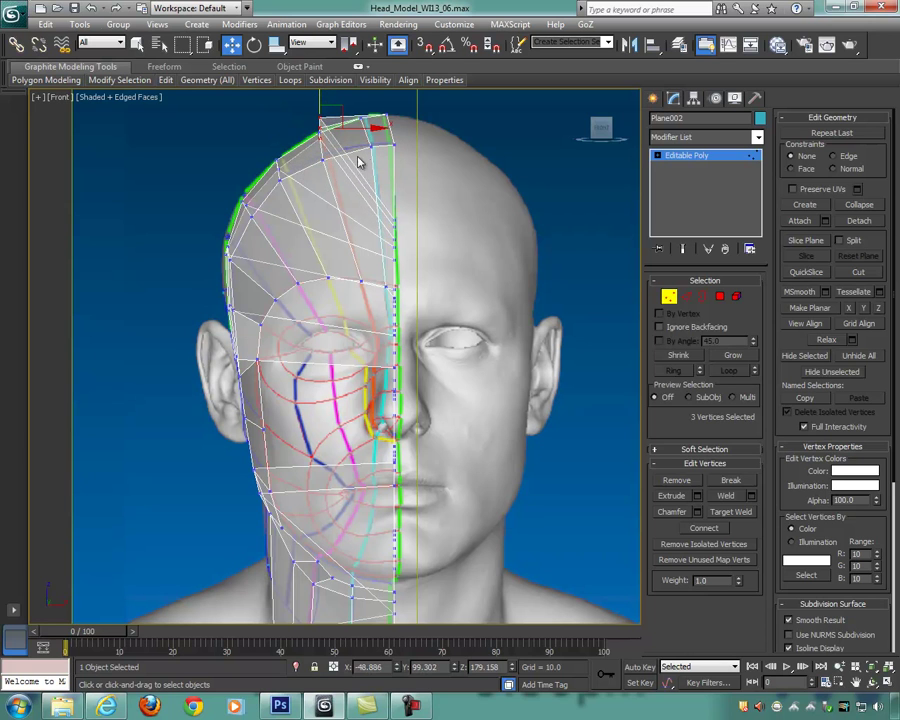
Step: Move the column's top two vertices to about X -21.2, then place the last one near the centre line at about X -3.7, Z 185.5
left_click_drag(317, 139, 307, 131, "alt")
left_click_drag(371, 122, 412, 120)
left_click_drag(362, 96, 361, 87)
middle_click_drag(447, 158, 418, 210)
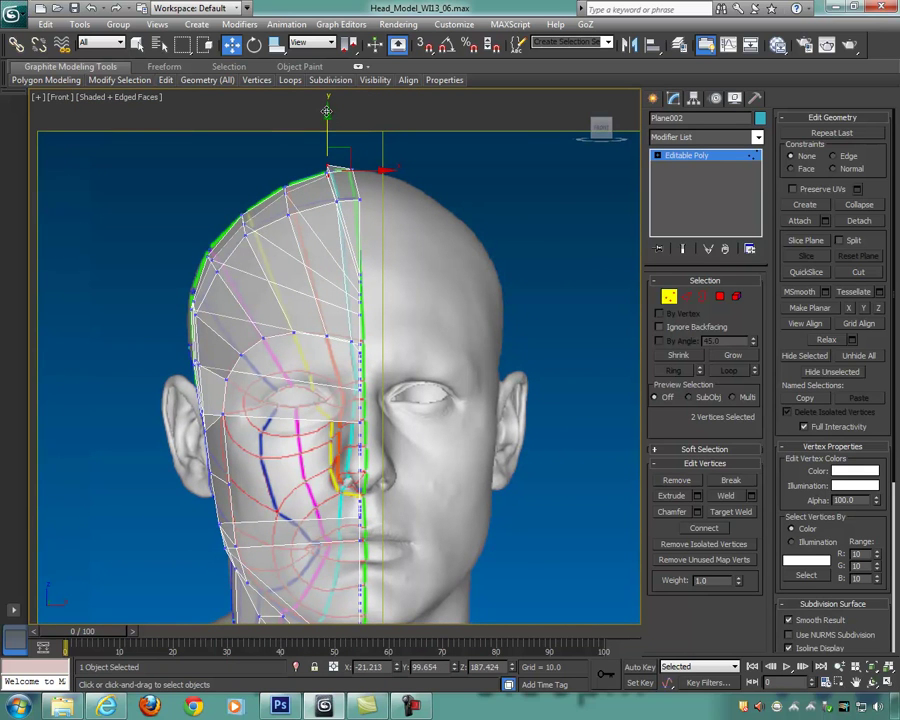
left_click(324, 177)
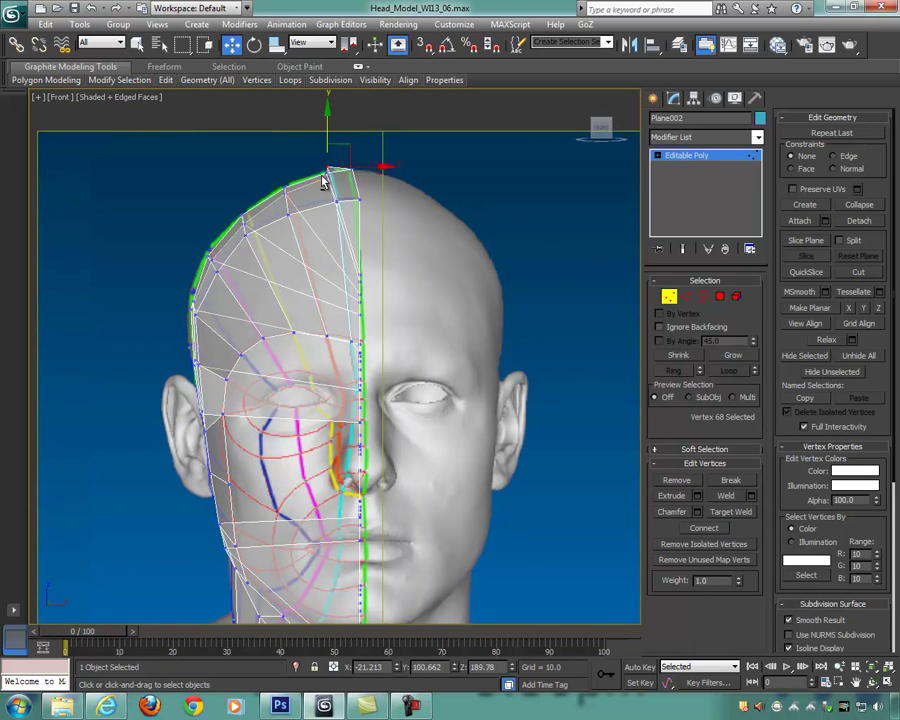
left_click_drag(371, 166, 398, 166)
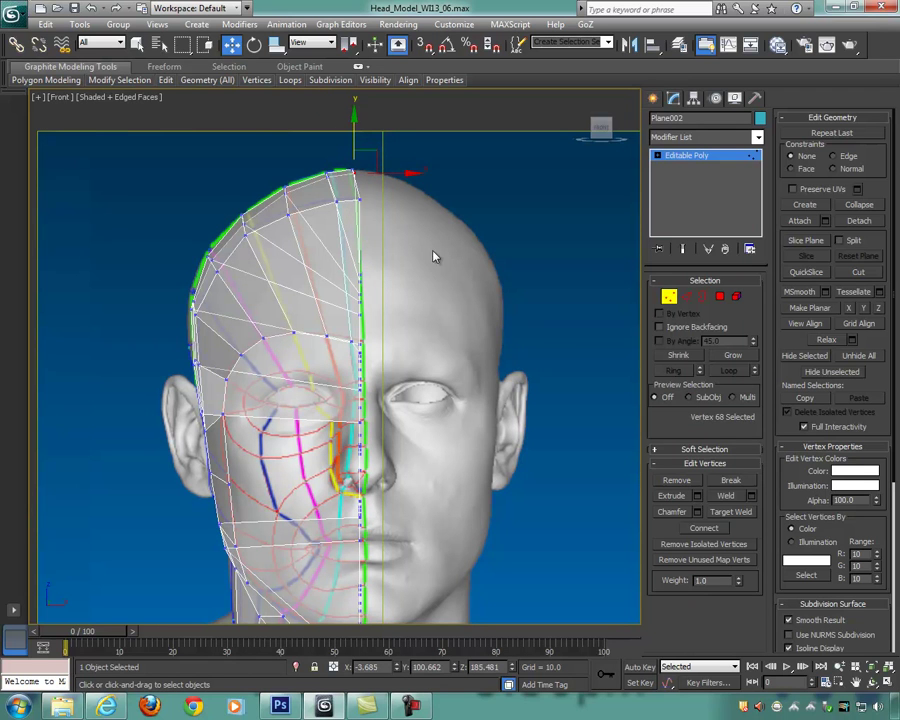
Step: Select the four vertices over the ear in the side of the mesh and move them outward to about X -103.3
middle_click_drag(434, 252, 436, 240)
key("alt+w")
scroll(516, 448, "up", 3)
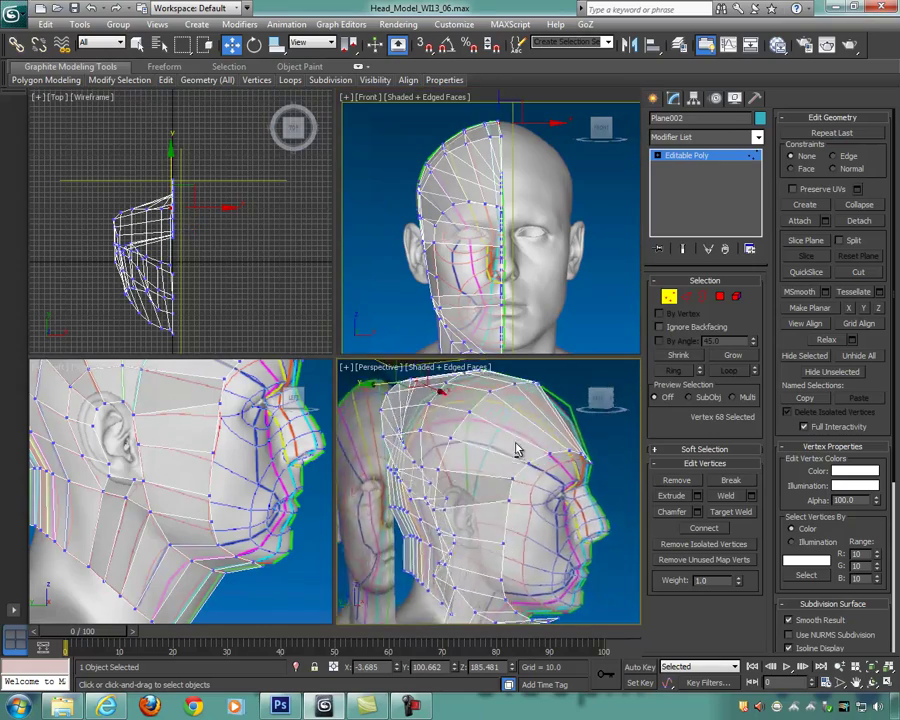
key("alt+w")
middle_click_drag(488, 428, 405, 413, "alt")
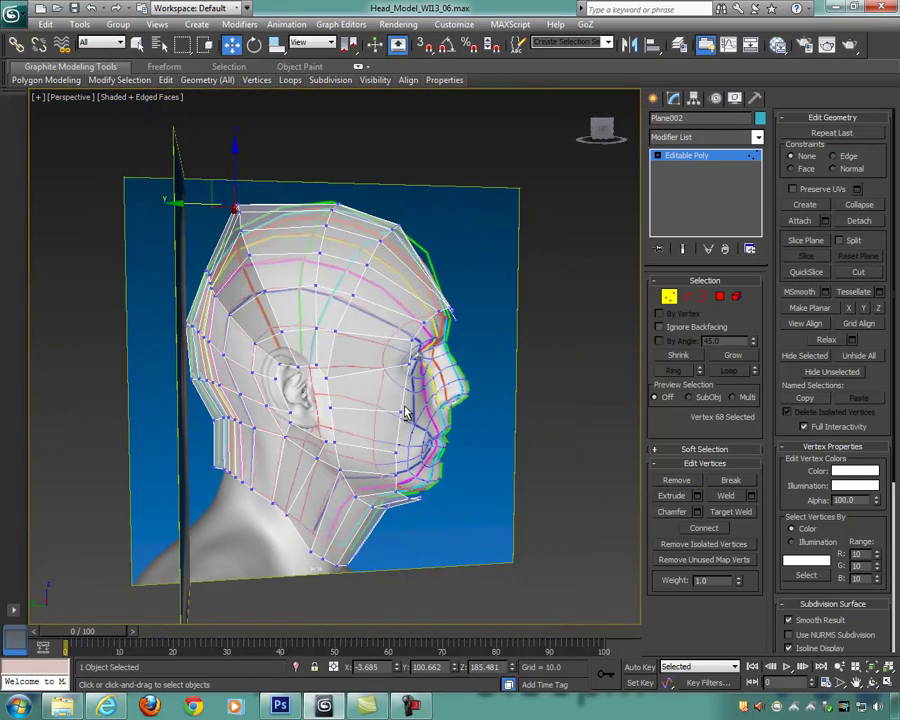
left_click_drag(280, 382, 302, 433)
middle_click_drag(302, 433, 425, 430, "alt")
key("alt+w")
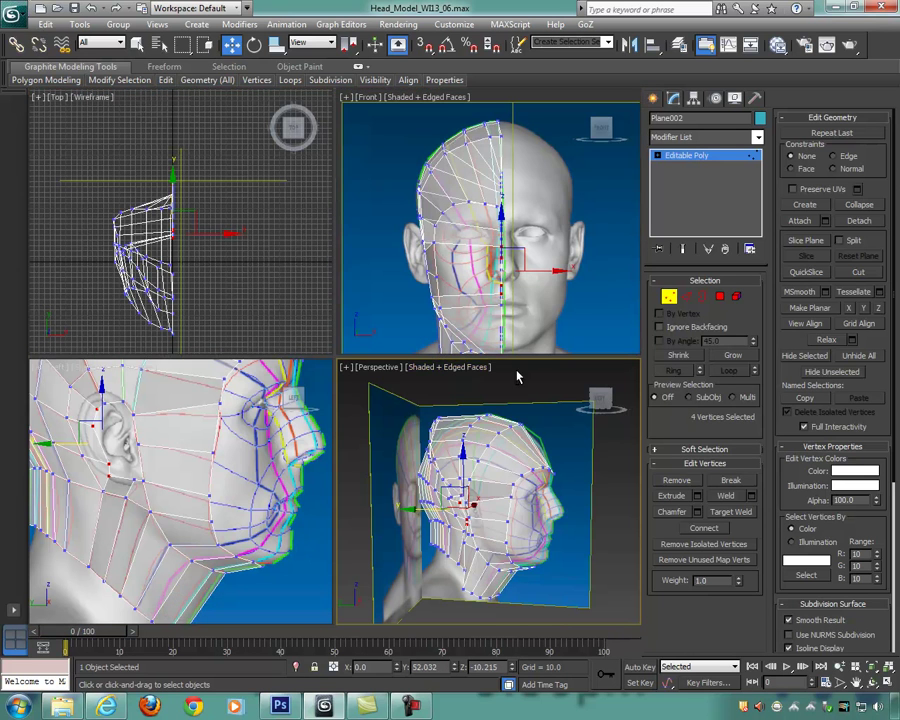
middle_click_drag(528, 294, 525, 266)
left_click_drag(557, 242, 489, 235)
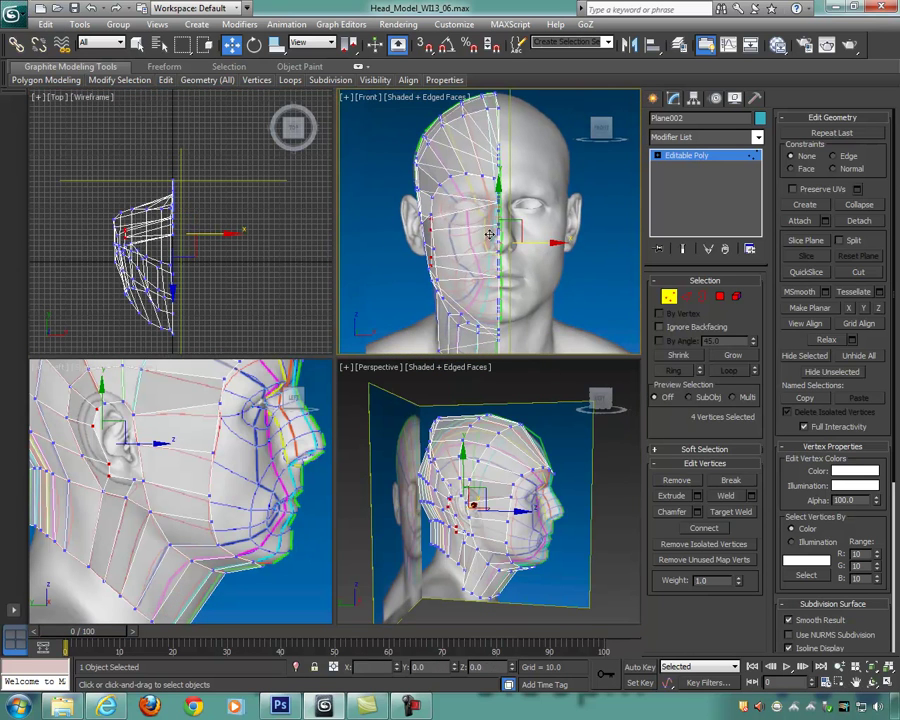
Step: Fit the four ear vertices to the side of the face from the top down, with the lowest at about X -93.7
key("alt+w")
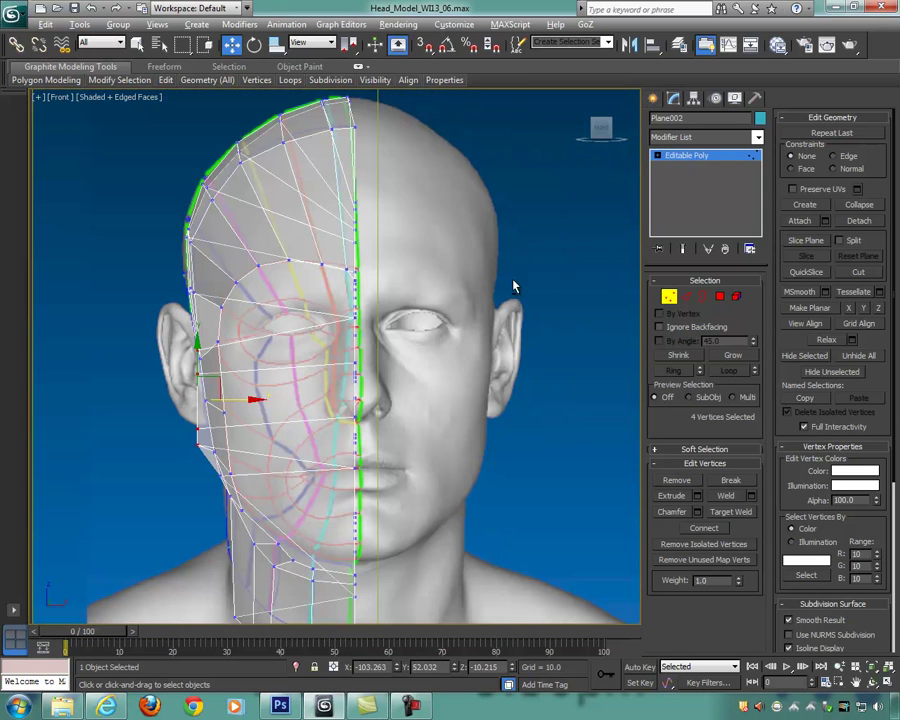
middle_click_drag(434, 318, 396, 284)
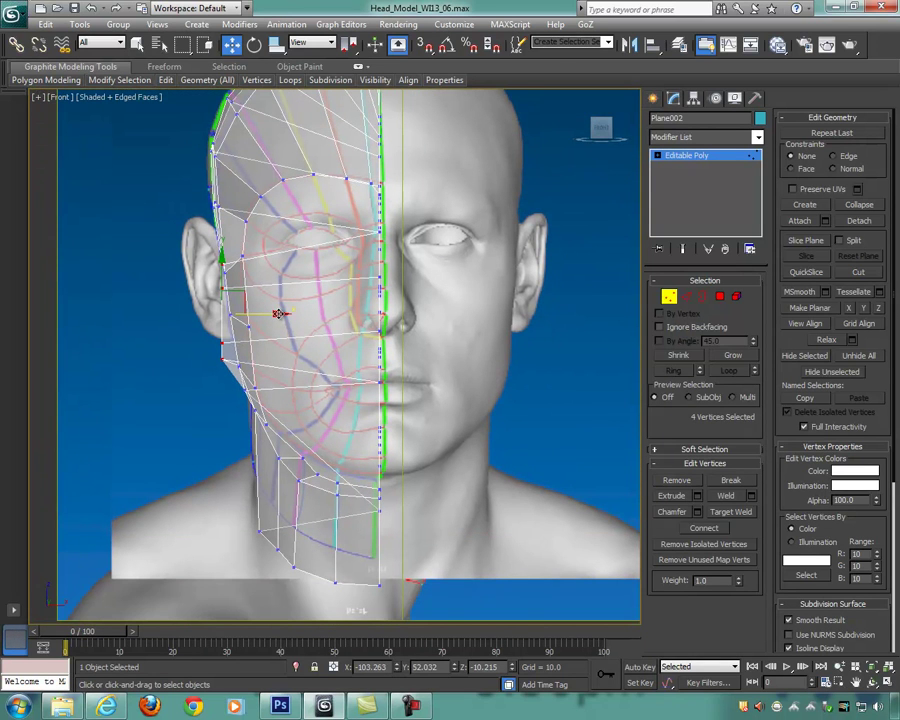
left_click_drag(280, 314, 283, 314)
left_click_drag(204, 248, 233, 273, "alt")
left_click_drag(280, 329, 283, 329)
left_click_drag(214, 271, 250, 302, "alt")
left_click(236, 357)
left_click_drag(287, 358, 292, 360)
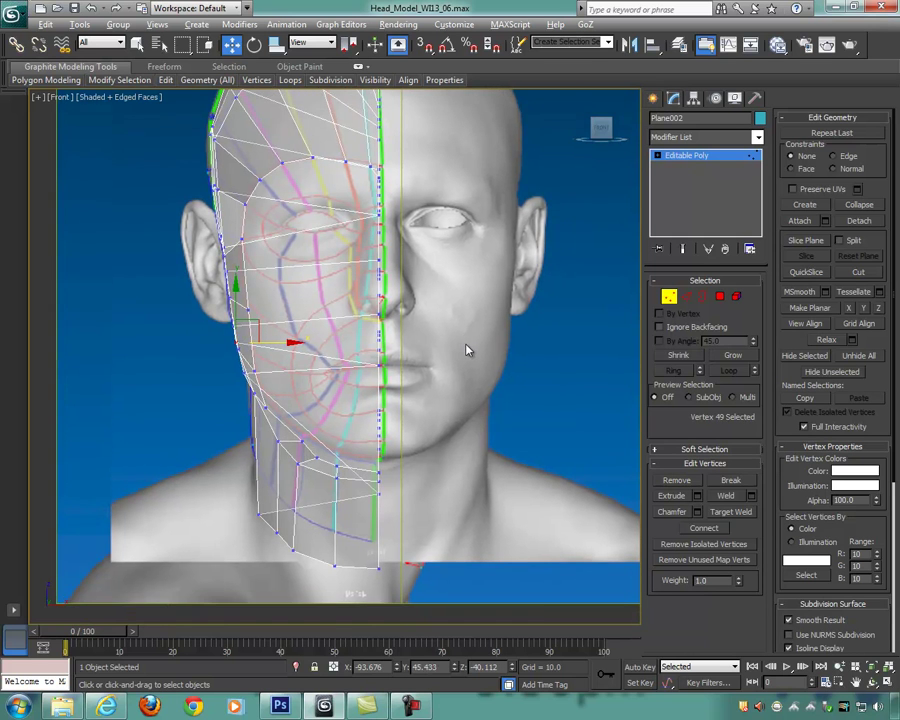
Step: Select the column of five vertices behind the ear, down to the neck edge, and move it outward to about X -103.7
key("alt+w")
middle_click_drag(538, 471, 269, 419, "alt")
key("alt+w")
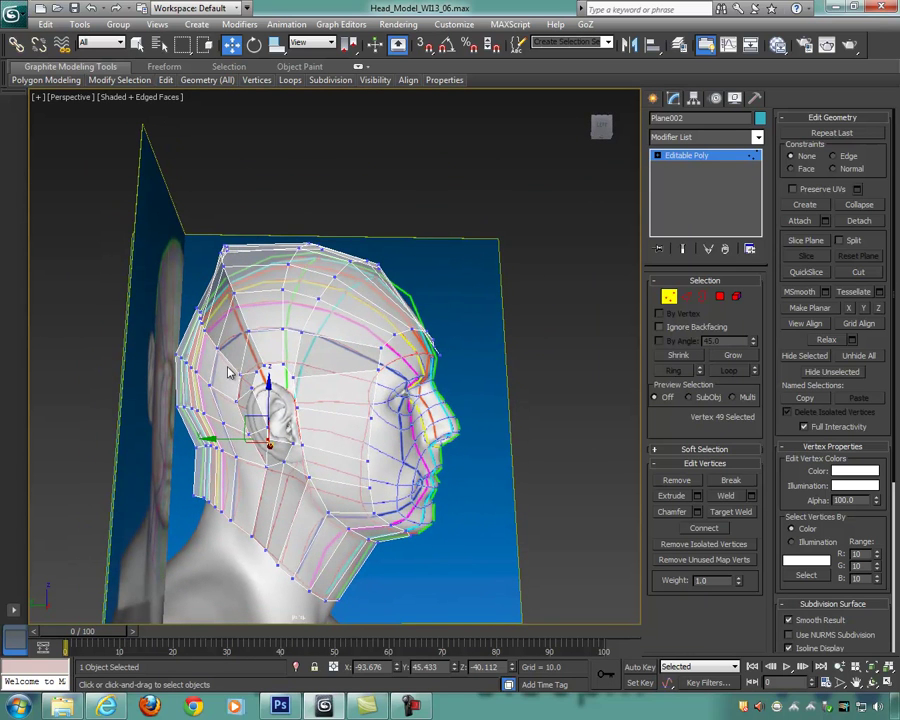
left_click(243, 384)
left_click(236, 402, "ctrl")
left_click(250, 435, "ctrl")
left_click(266, 468, "ctrl")
left_click(252, 536, "ctrl")
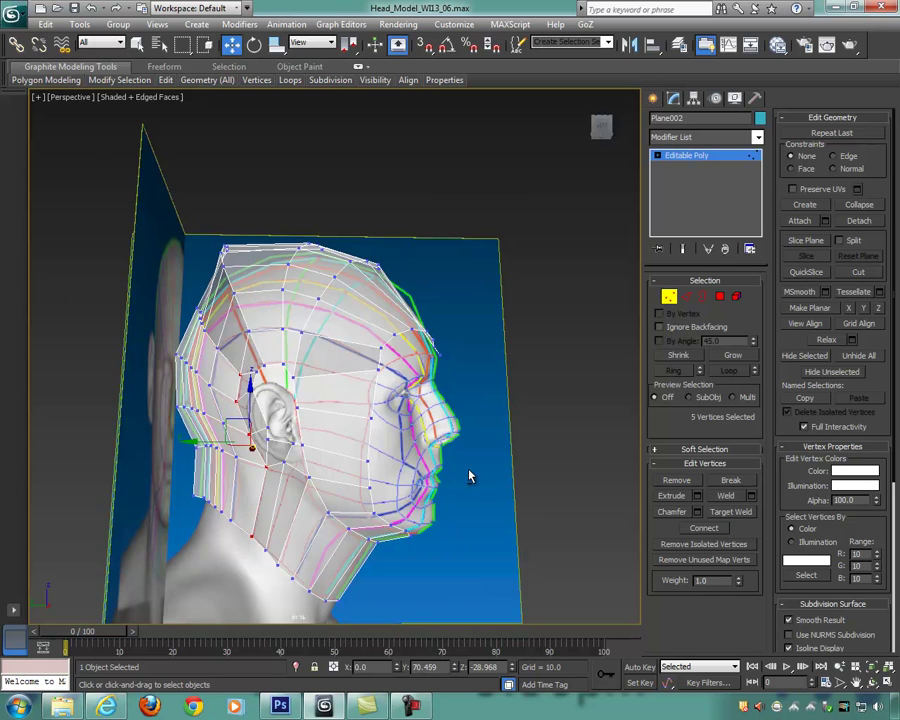
middle_click_drag(470, 476, 437, 481, "alt")
key("alt+w")
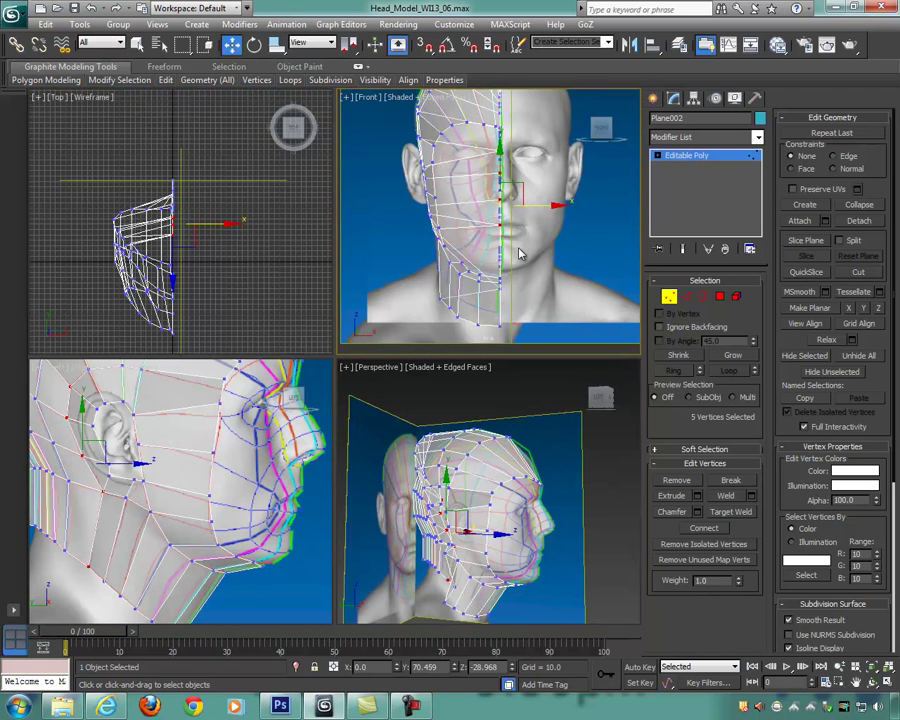
key("alt+w")
left_click_drag(415, 323, 256, 317)
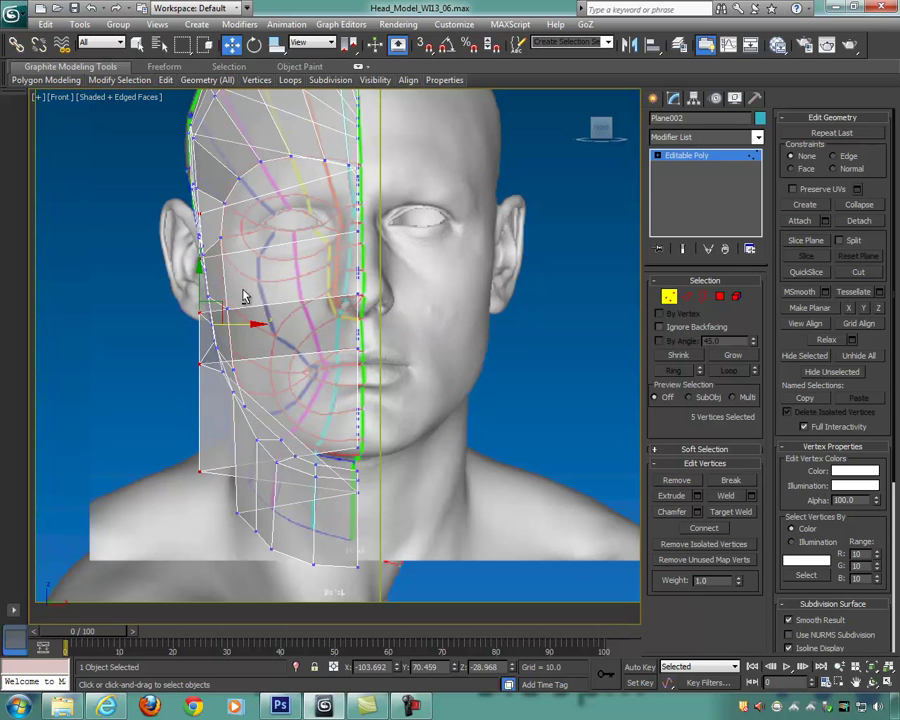
Step: Release the column's upper vertices one by one while moving the rest inward along the head's side, to about X -95.6
left_click_drag(222, 225, 223, 228, "alt")
left_click_drag(241, 352, 247, 351)
left_click_drag(189, 238, 230, 270, "alt")
left_click_drag(259, 382, 265, 382)
Step: Move the column's lowest two vertices inward to about X -87.2, then the neck-edge vertex alone to about X -85.8
left_click_drag(170, 294, 270, 435, "alt")
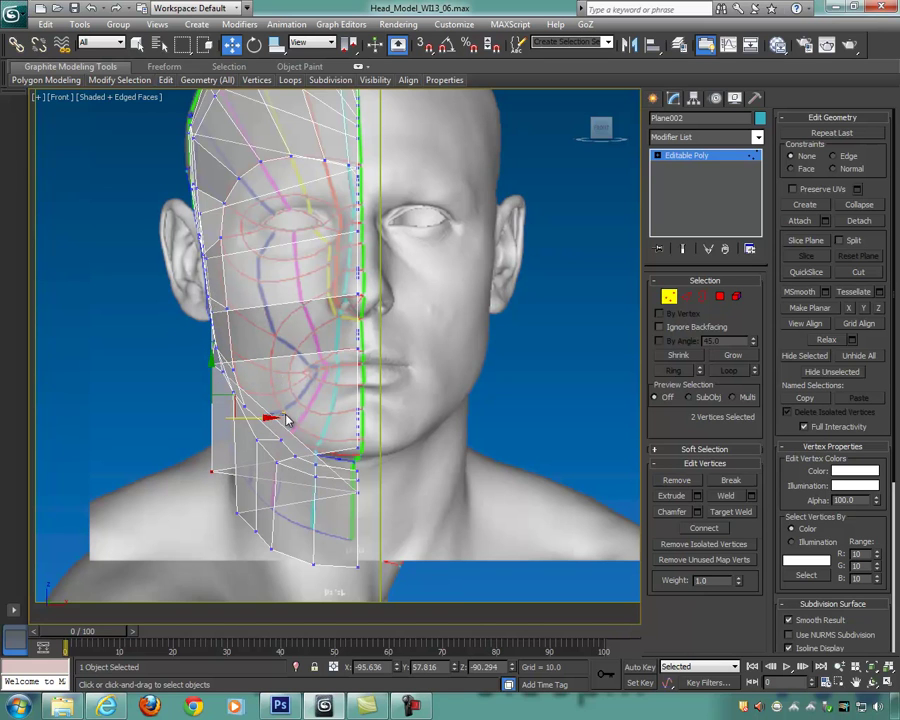
left_click_drag(267, 418, 281, 419)
left_click_drag(237, 371, 240, 376, "alt")
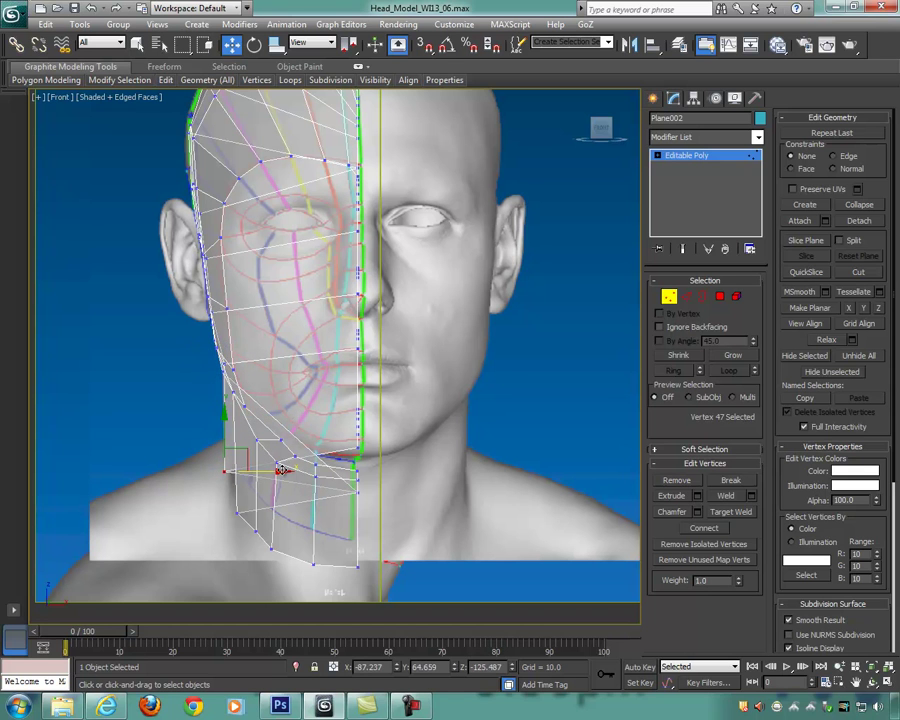
left_click_drag(282, 470, 289, 471)
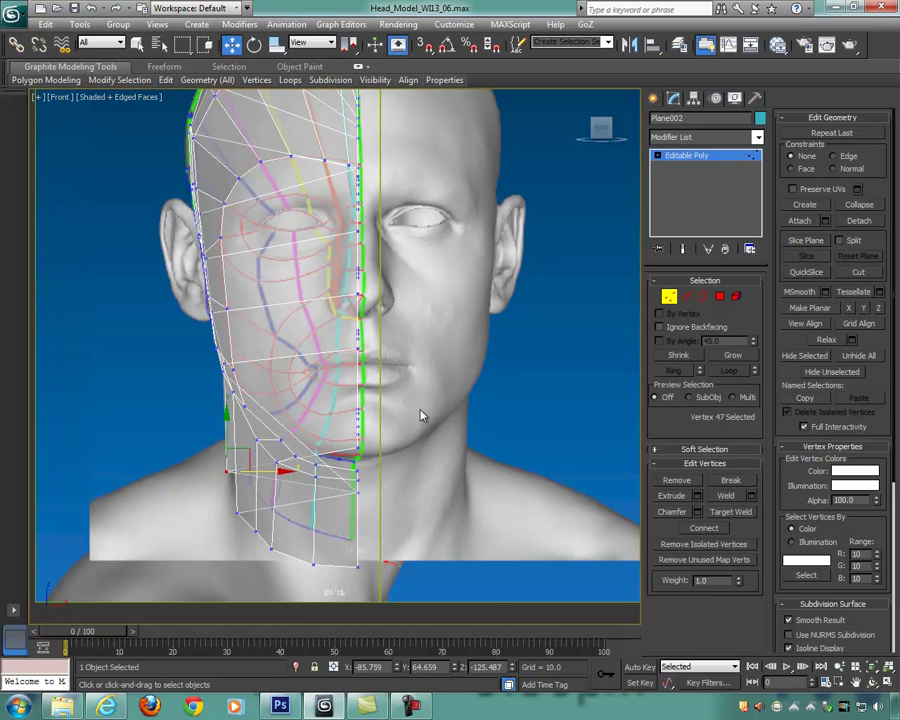
key("alt+w")
middle_click_drag(510, 488, 510, 530, "alt")
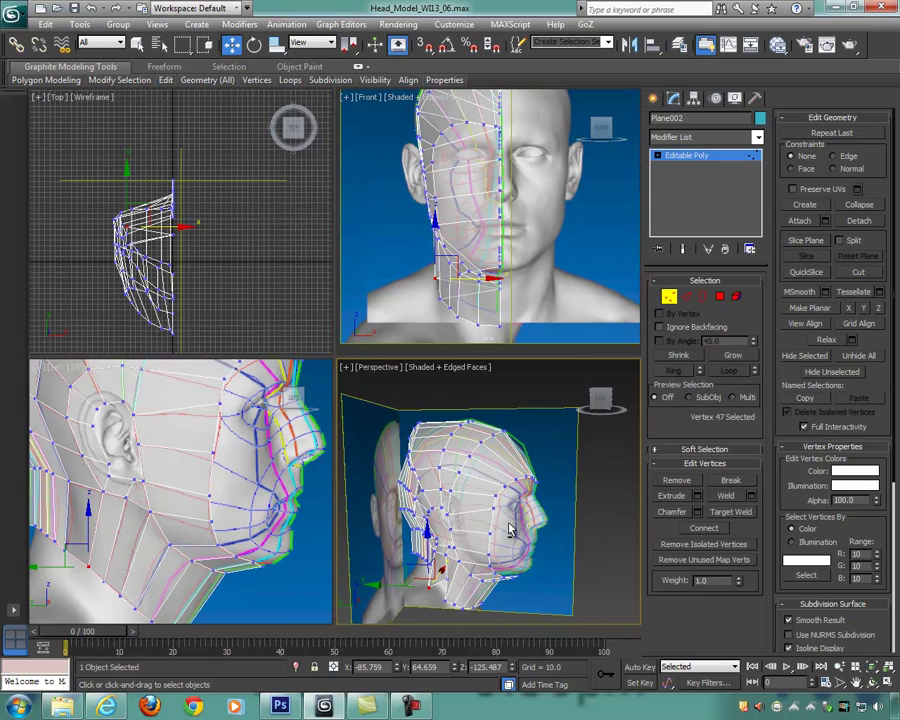
Step: Move the next neck-edge vertex toward the jaw outward to about X -82.2
middle_click_drag(445, 585, 405, 507, "alt")
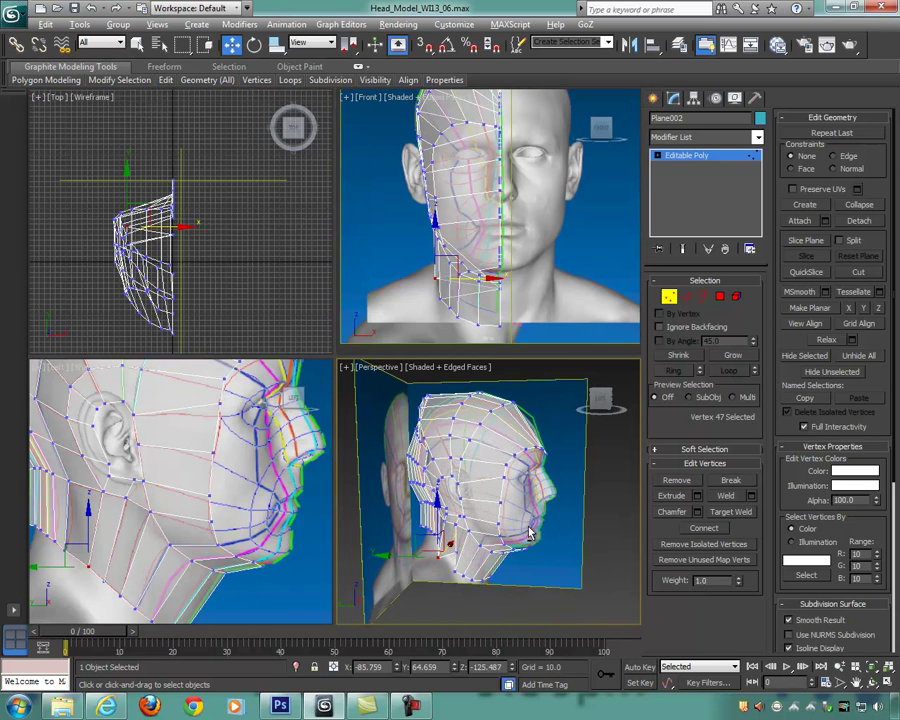
key("alt+w")
middle_click_drag(283, 502, 291, 473, "alt")
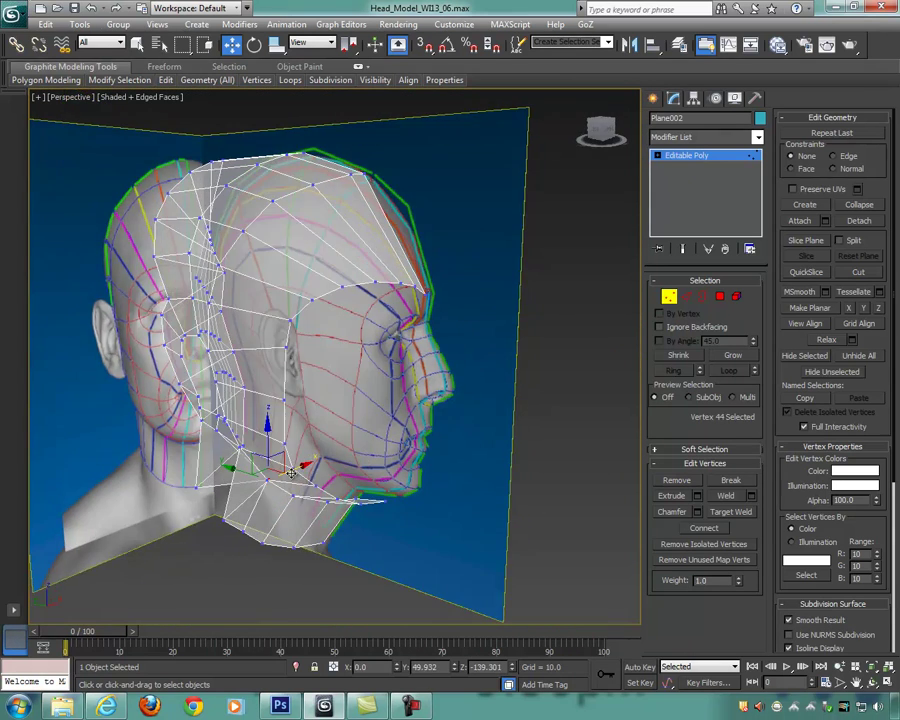
left_click_drag(303, 465, 240, 475)
middle_click_drag(240, 475, 406, 453, "alt")
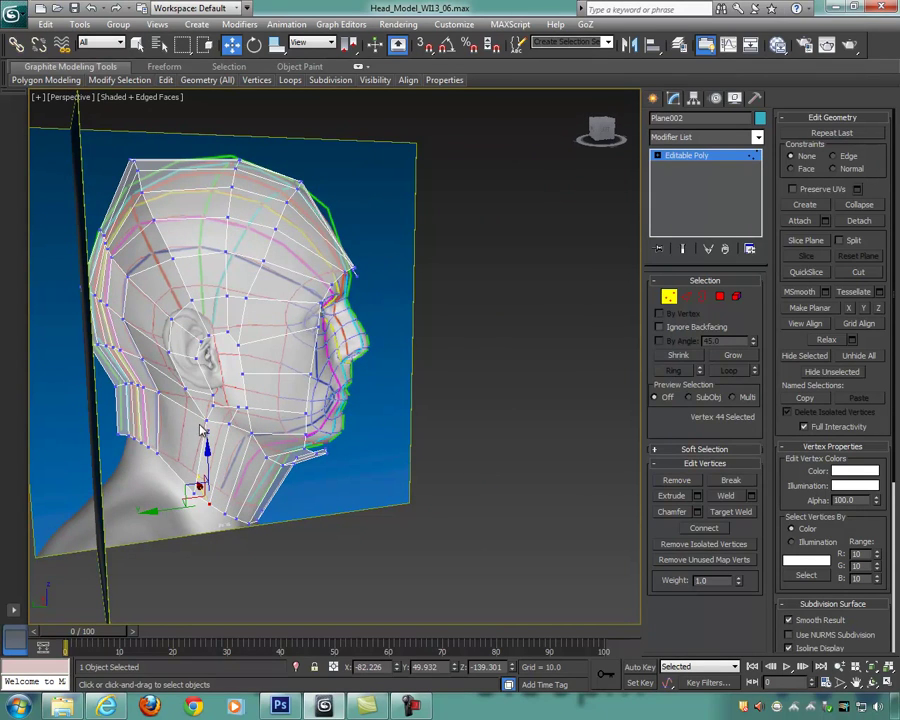
Step: Select the next vertex column at the back of the head, from the neck edge up, and move it outward from the centre line
left_click(150, 440)
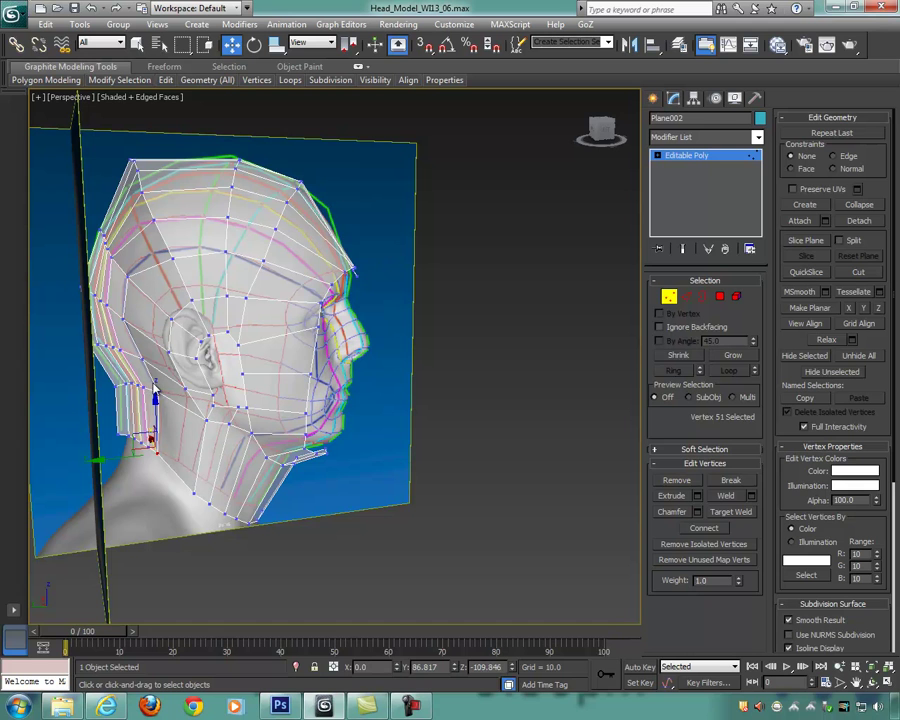
left_click(157, 391, "ctrl")
left_click(141, 358, "ctrl")
left_click_drag(131, 322, 132, 325, "ctrl")
left_click_drag(120, 266, 138, 290, "ctrl")
middle_click_drag(277, 316, 261, 318, "alt")
middle_click_drag(297, 360, 251, 363, "alt")
left_click_drag(164, 350, 123, 378)
Step: Move three vertices of the rear column about 12.2 units further outward along X
middle_click_drag(229, 384, 362, 466, "alt")
middle_click_drag(240, 416, 226, 352, "alt")
left_click_drag(200, 302, 205, 309)
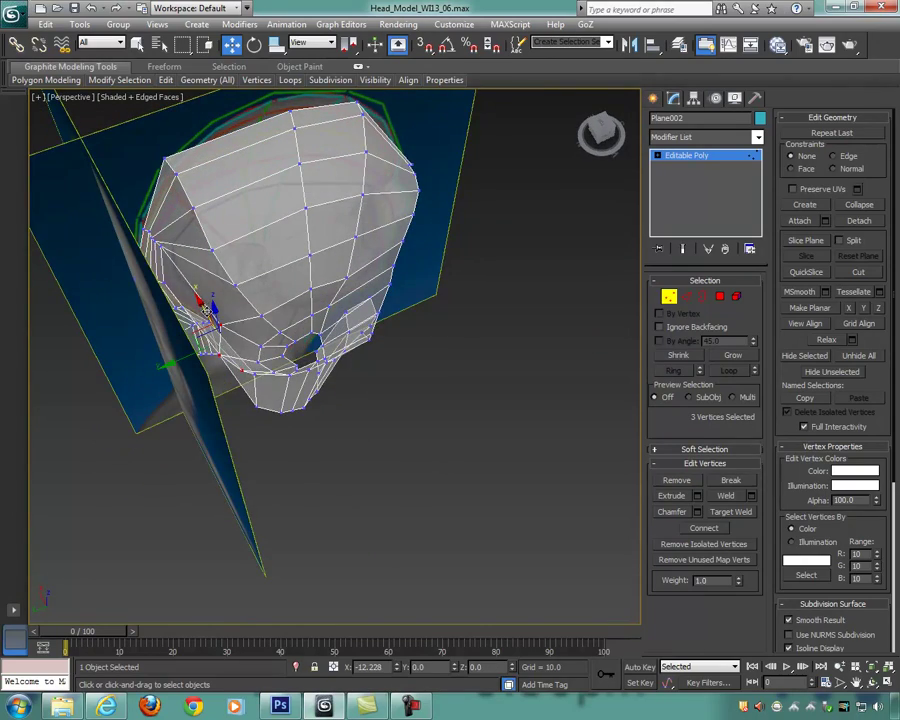
Step: Move the four vertices at the upper back of the skull to about X -47.5, then release one and move the rest further inward
middle_click_drag(212, 318, 348, 358, "alt")
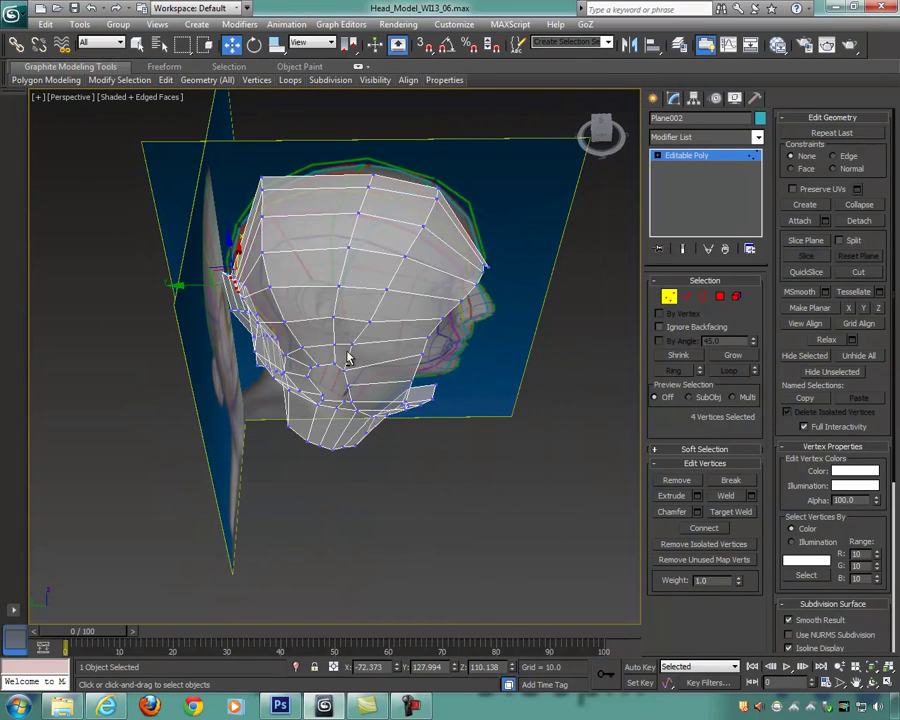
left_click_drag(238, 247, 242, 236)
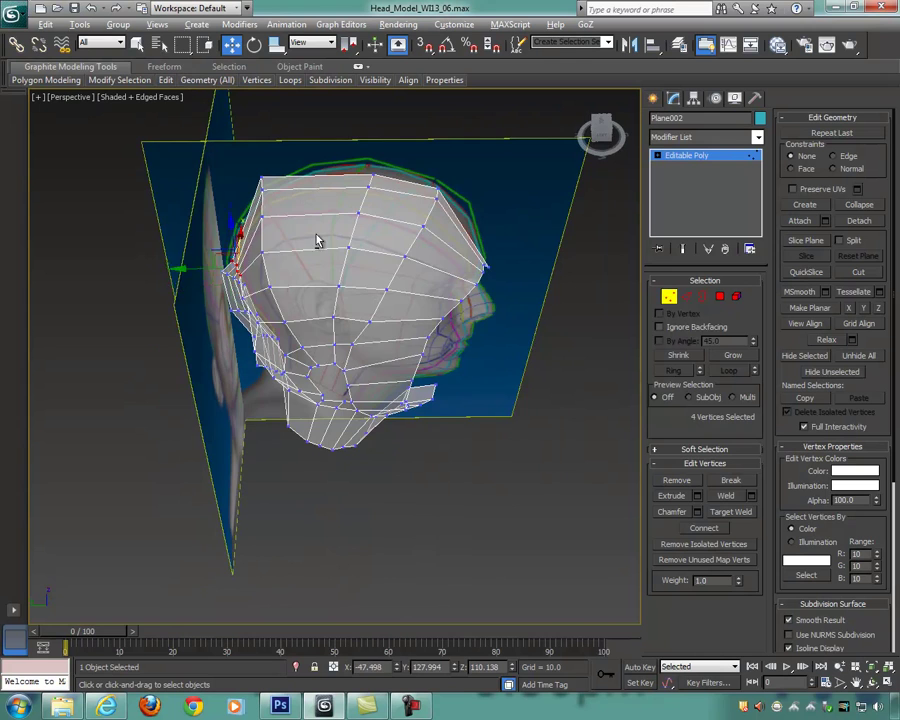
middle_click_drag(315, 237, 331, 190, "alt")
key("shift+z")
left_click(238, 278, "alt")
middle_click_drag(318, 278, 344, 340, "alt")
left_click_drag(229, 222, 230, 203)
Step: Release the upper-back vertices one by one and move the last one inward to about X 2.4
middle_click_drag(230, 203, 150, 205, "alt")
left_click(241, 264, "alt")
scroll(286, 322, "up", 5)
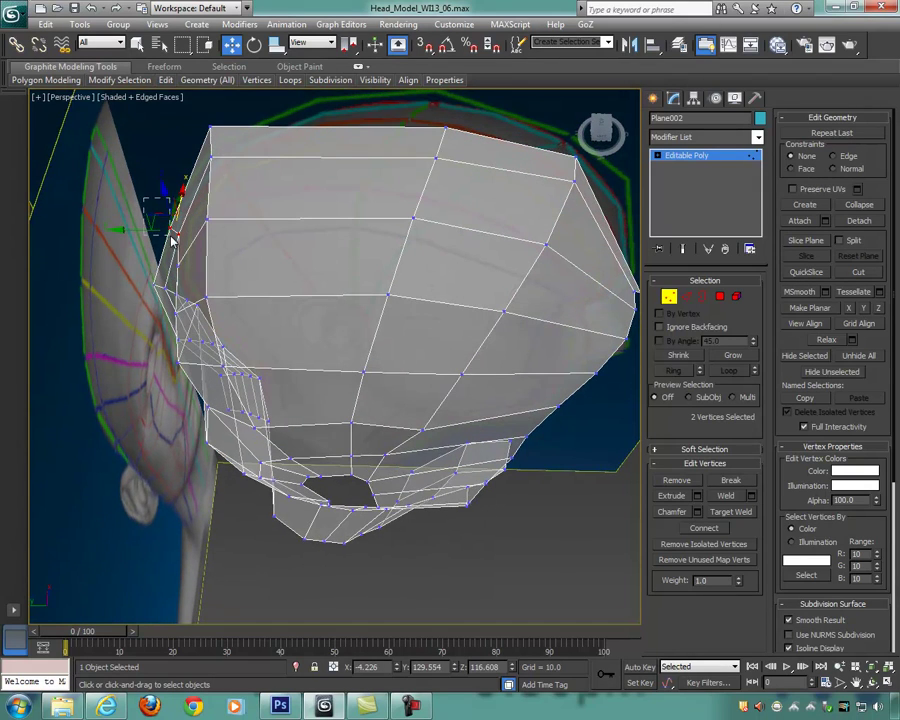
left_click_drag(171, 236, 174, 239)
middle_click_drag(174, 239, 218, 243, "alt")
left_click_drag(184, 184, 191, 161)
middle_click_drag(191, 161, 255, 287, "alt")
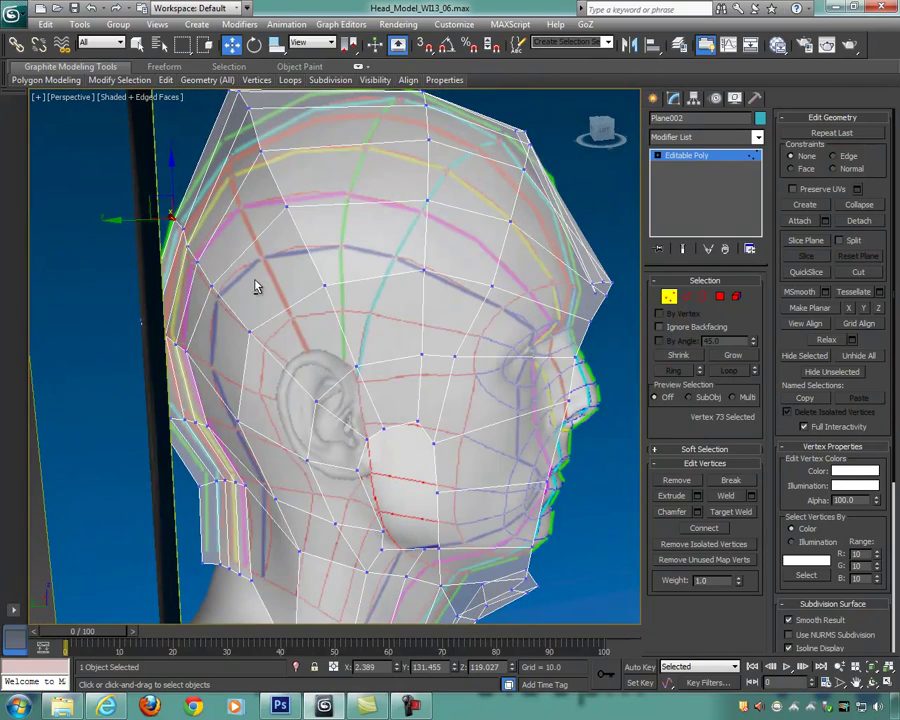
Step: Select the four vertices at the upper back of the skull and fit them to the side reference at about Y 127.4, Z 109.7
left_click_drag(190, 240, 187, 247)
middle_click_drag(187, 247, 172, 252, "alt")
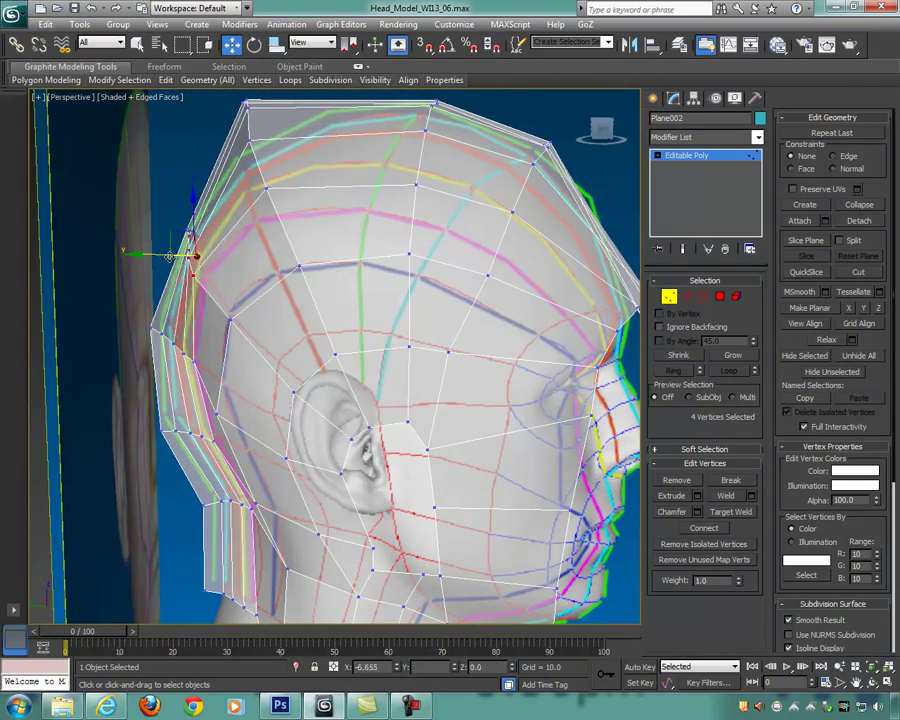
left_click_drag(159, 254, 154, 254)
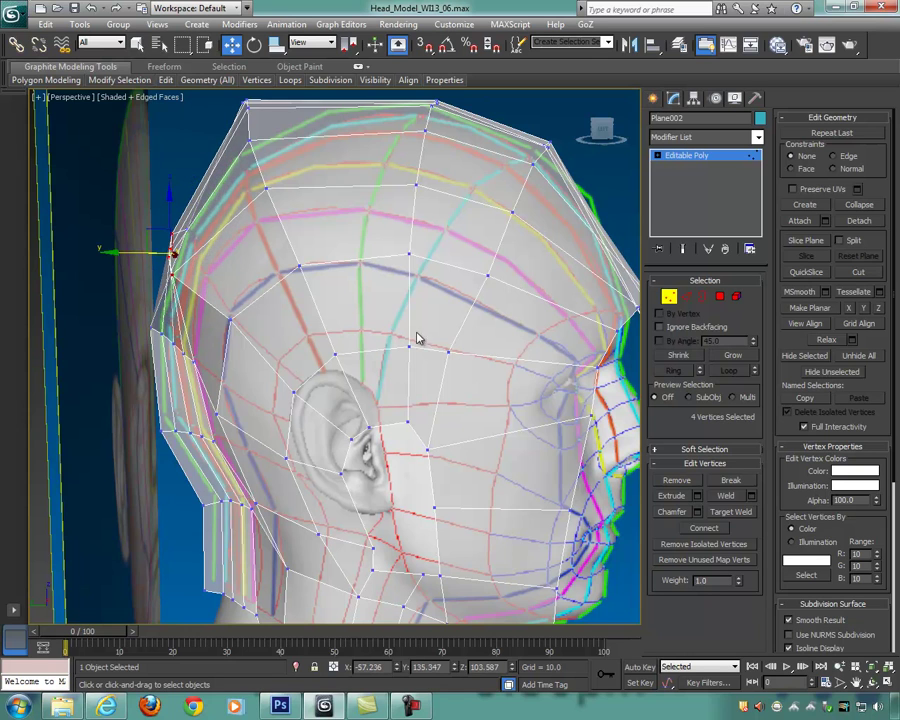
middle_click_drag(417, 333, 435, 326)
key("alt+w")
right_click(248, 528)
key("alt+w")
middle_click_drag(357, 392, 398, 452)
scroll(301, 301, "down", 5)
middle_click_drag(391, 292, 371, 280)
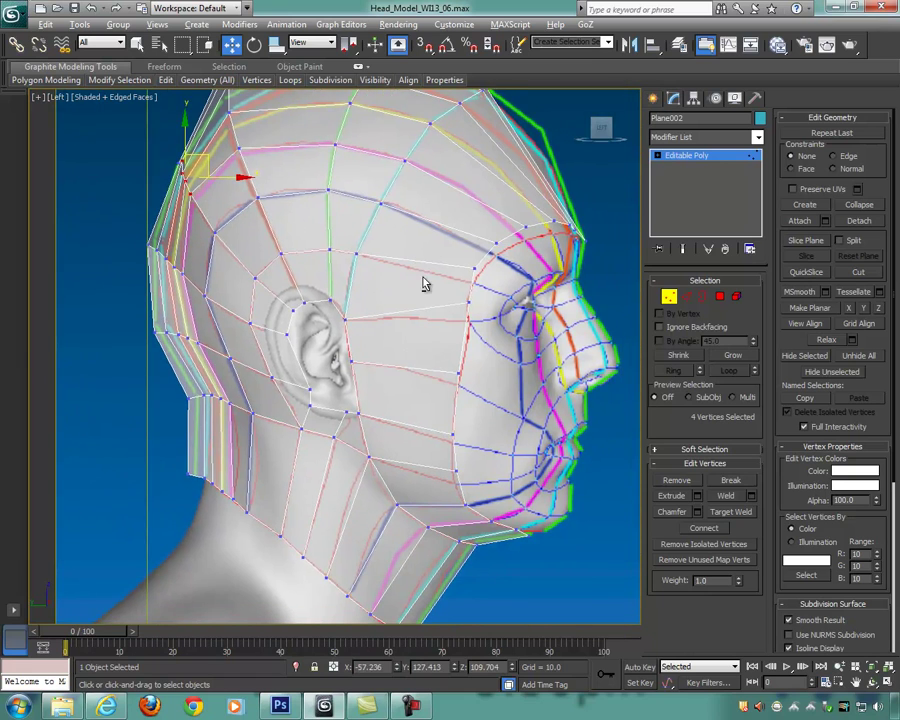
Step: Restore the front view and select the four rows of four vertices at the back of the head and neck
key("alt+w")
middle_click_drag(462, 250, 546, 248, "alt")
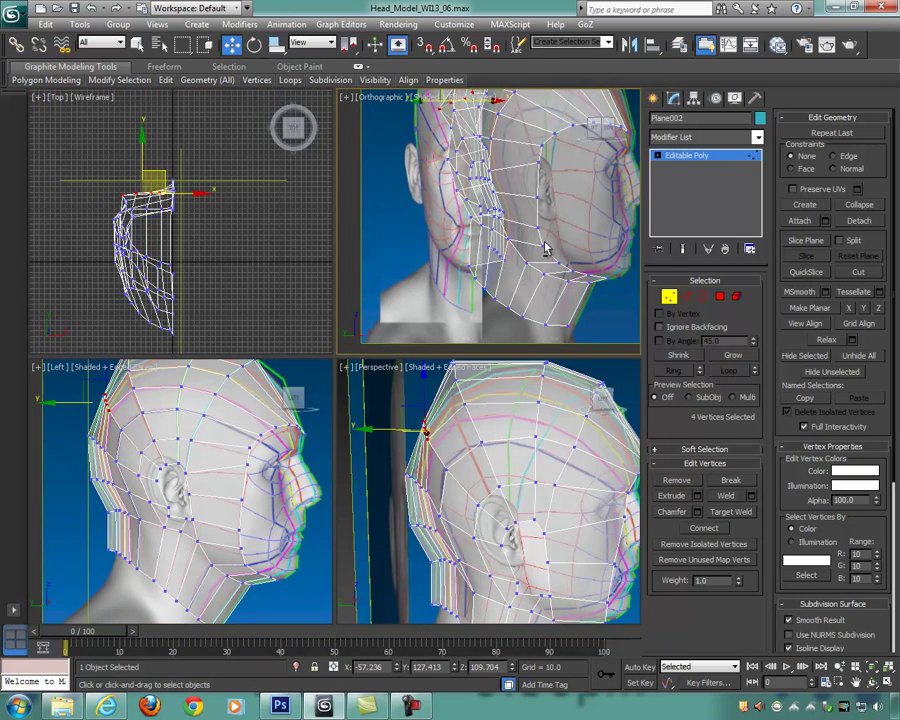
key("f")
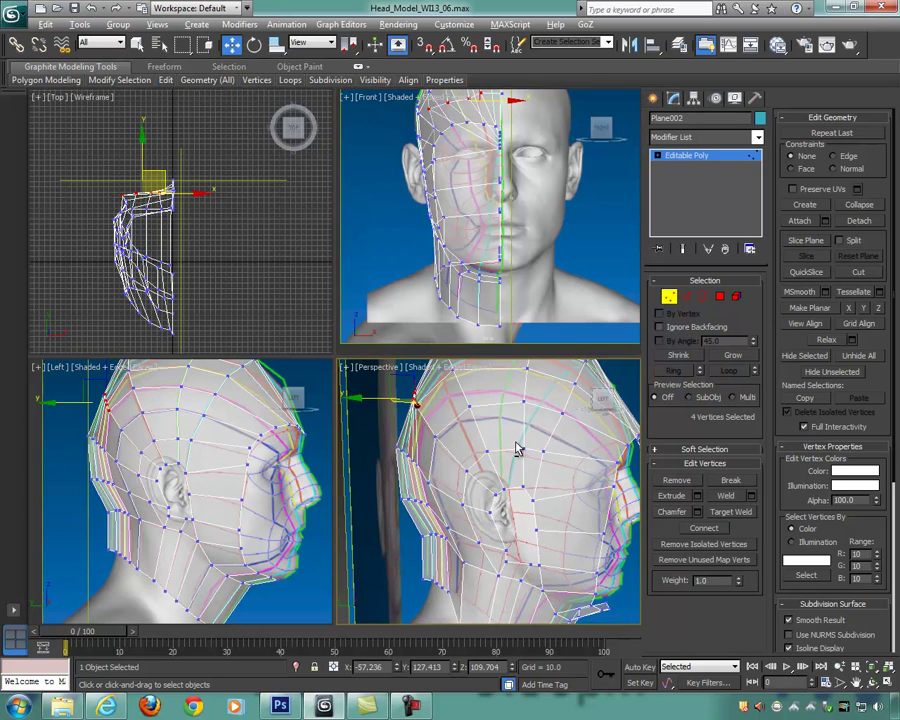
key("alt+w")
middle_click_drag(400, 328, 400, 330)
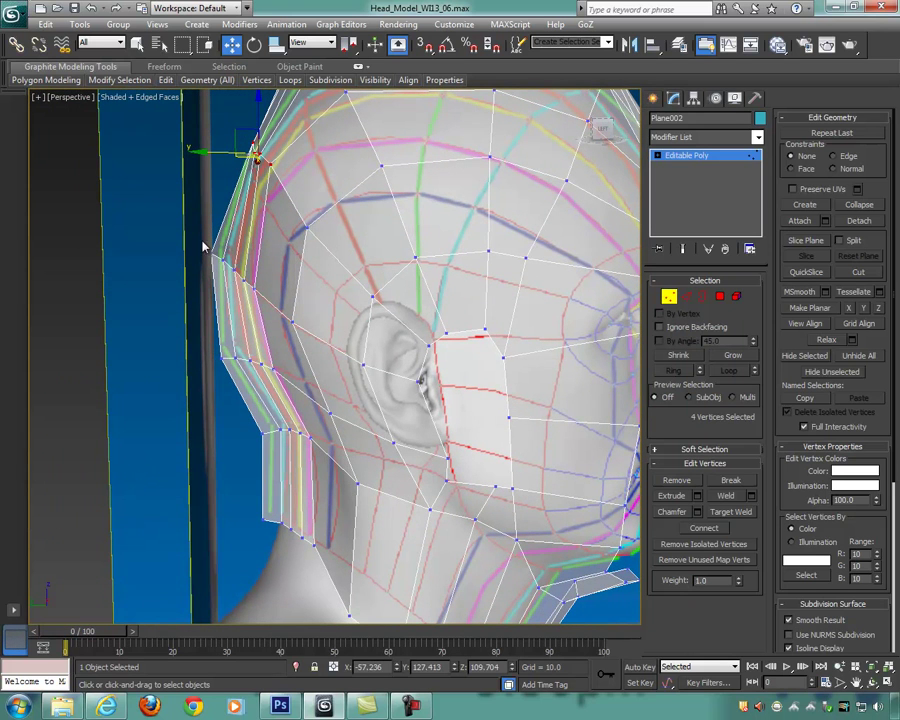
left_click_drag(249, 299, 250, 300)
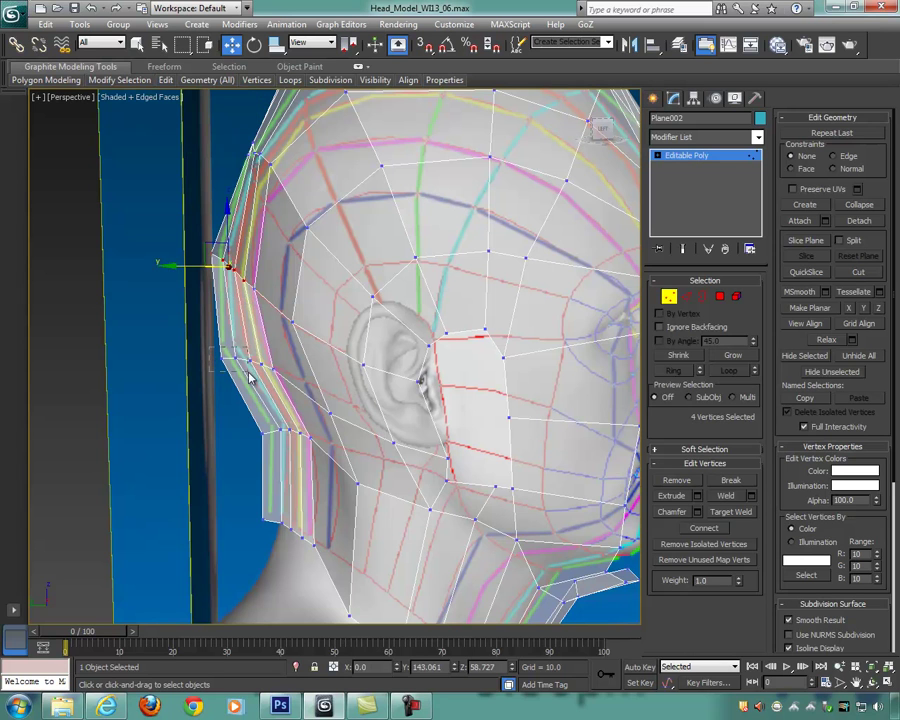
left_click_drag(266, 388, 306, 454, "ctrl")
left_click_drag(243, 497, 306, 558, "ctrl")
scroll(468, 519, "down", 3)
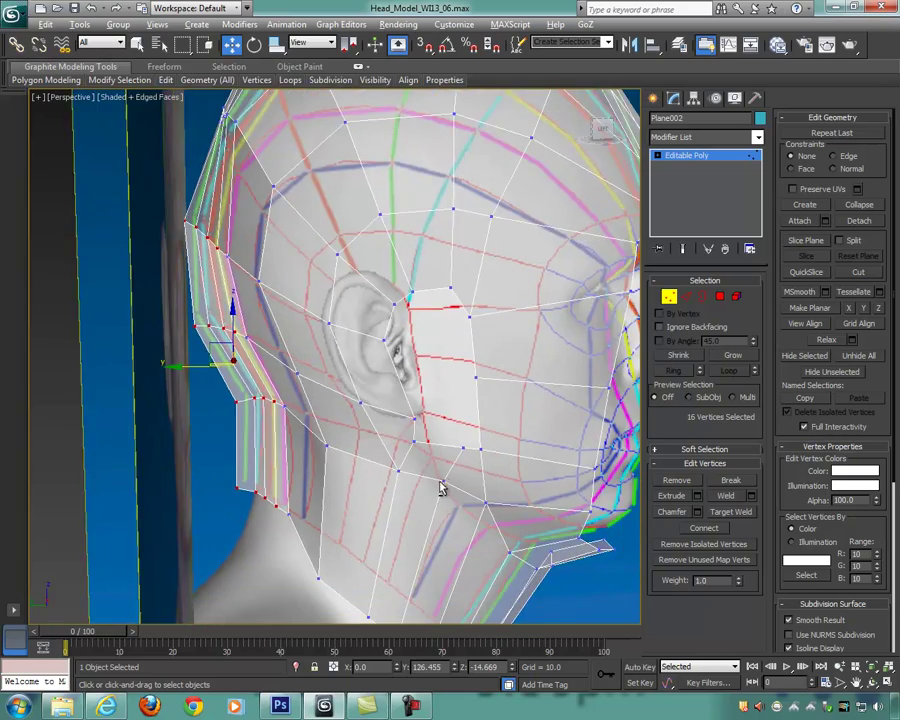
Step: Add the adjoining column of vertices at the back of the head to the selection, dropping stray vertices
key("alt+w")
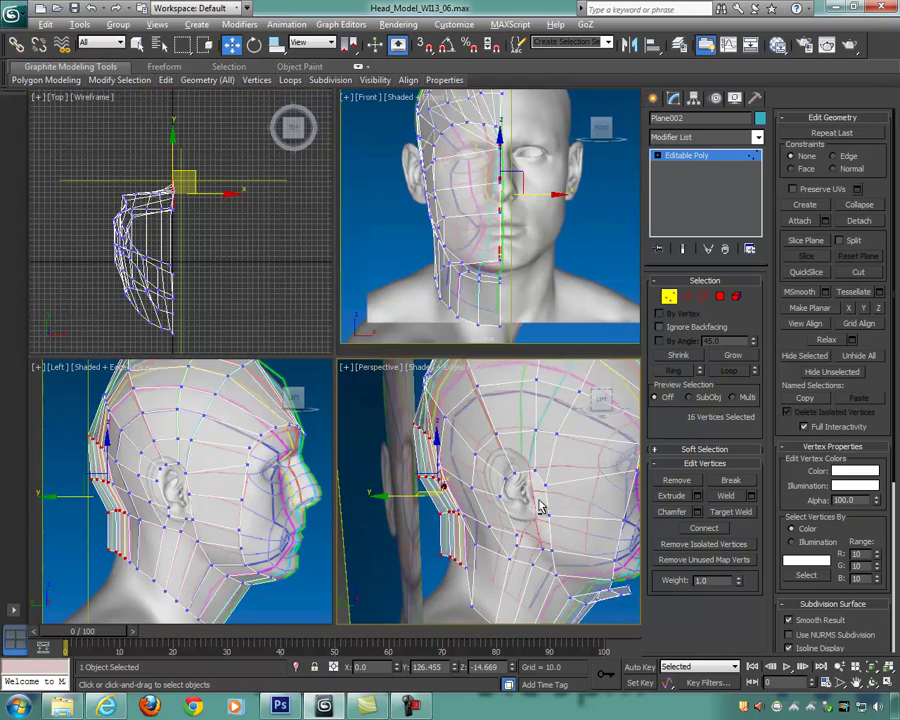
key("alt+w")
middle_click_drag(520, 476, 306, 477, "alt")
left_click(282, 400, "ctrl")
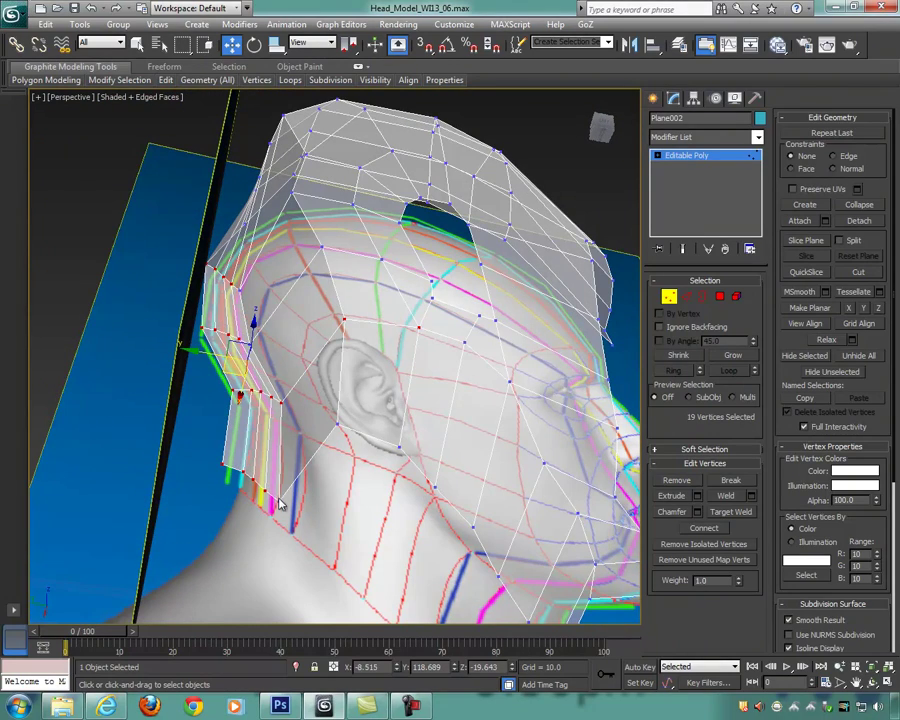
left_click(280, 501, "shift")
middle_click_drag(253, 347, 310, 315, "alt")
middle_click_drag(272, 356, 449, 371, "alt")
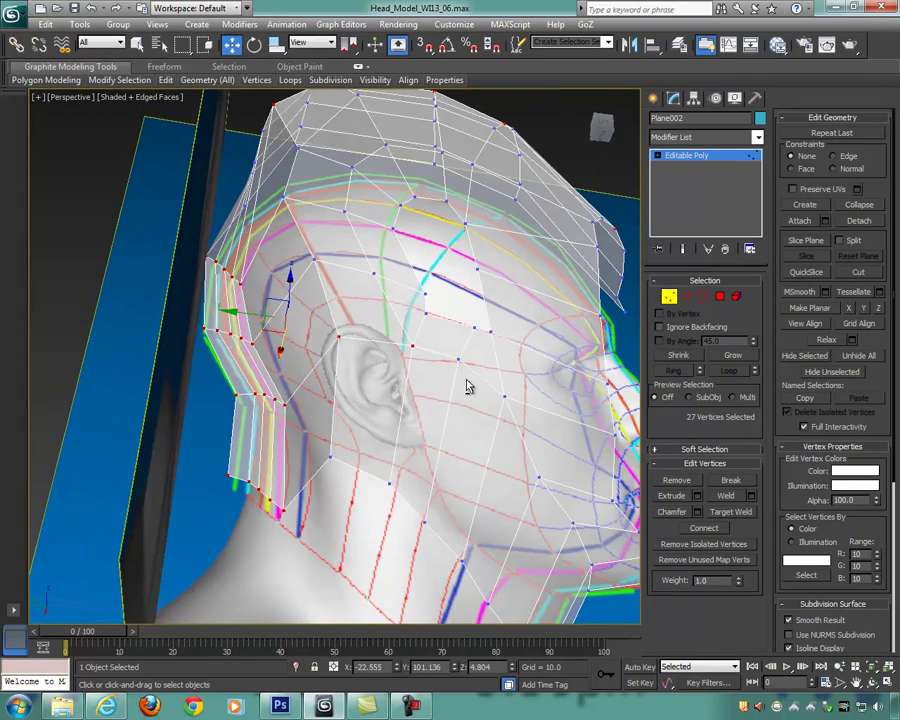
left_click_drag(333, 320, 333, 320, "alt")
middle_click_drag(333, 320, 388, 362, "alt")
Step: Try to move the selected back-of-head vertices outward along X, and undo the move
left_click(270, 354)
key("ctrl+z")
left_click_drag(265, 353, 295, 310)
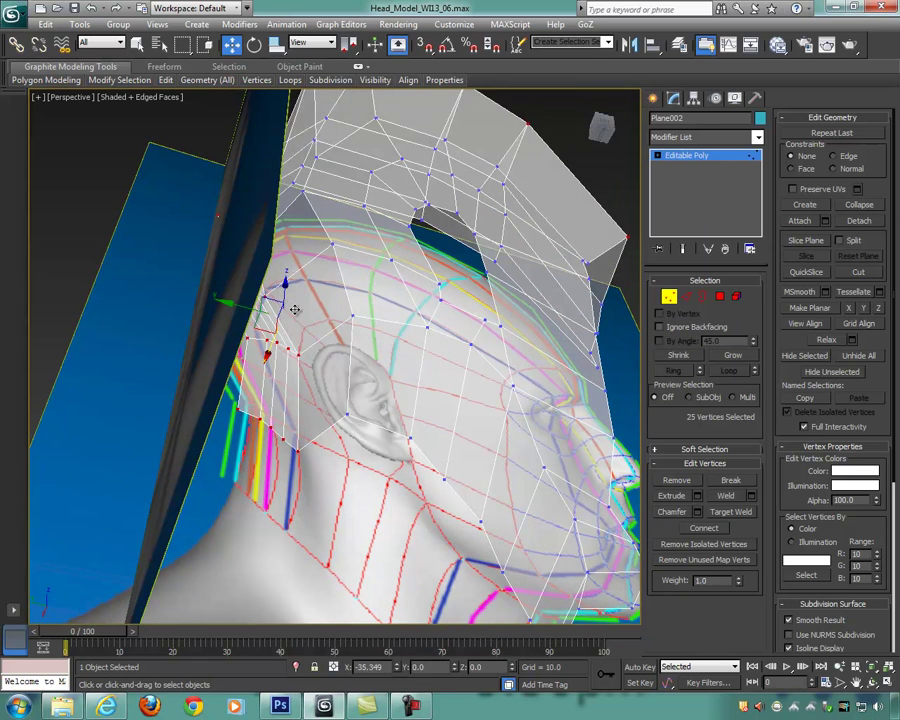
key("ctrl+z")
Step: Release the stray vertices on the skull and move the remaining 20 back-of-head vertices outward to about X -59.2
middle_click_drag(422, 328, 470, 352, "alt")
scroll(432, 346, "down", 4)
left_click_drag(512, 315, 311, 201, "alt")
middle_click_drag(320, 206, 363, 207, "alt")
left_click(302, 247, "alt")
middle_click_drag(373, 275, 347, 276, "alt")
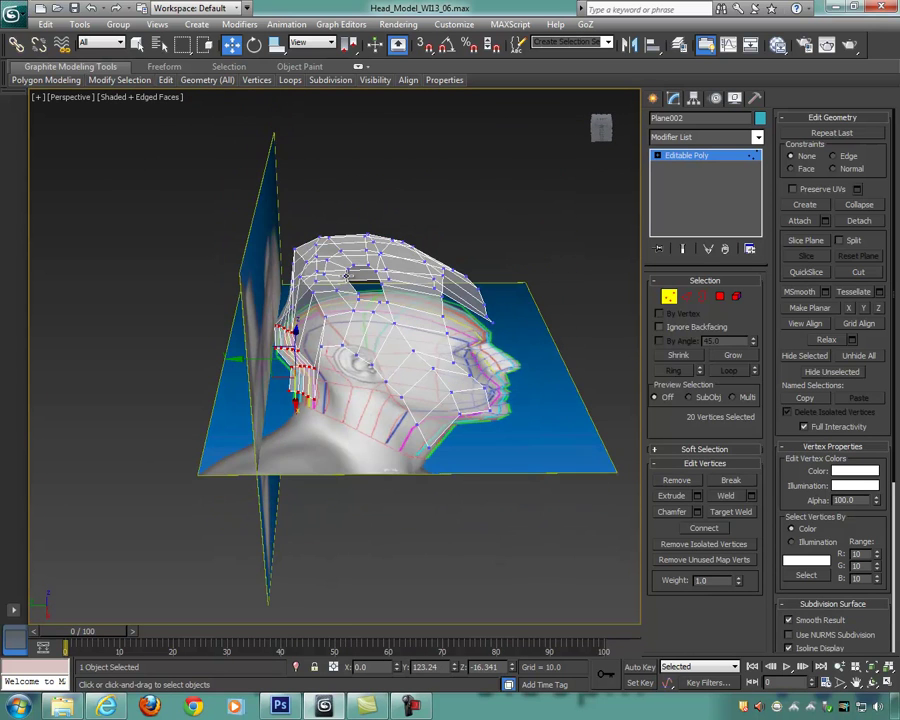
left_click_drag(296, 403, 297, 364)
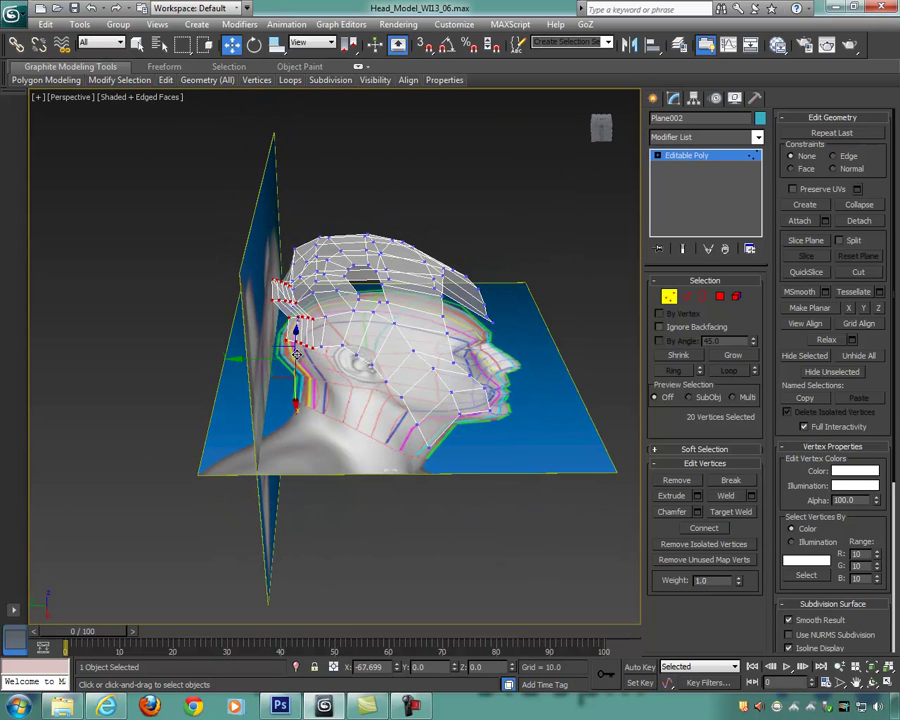
Step: Release the outermost column of four vertices and move the remaining back-of-head columns inward to about X -44.9
middle_click_drag(297, 360, 320, 286, "alt")
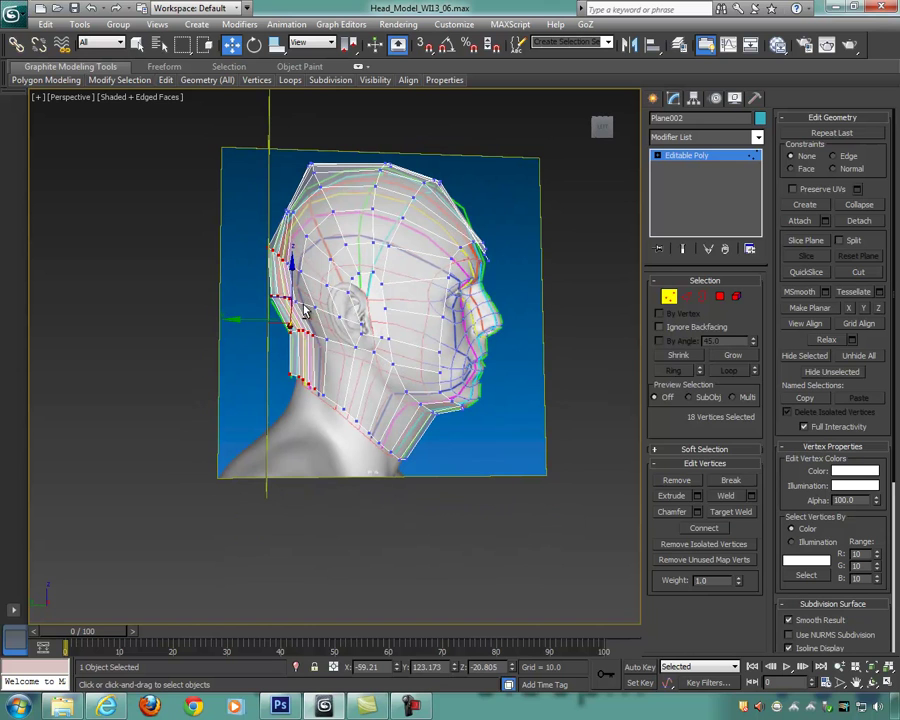
middle_click_drag(313, 390, 376, 437, "alt")
middle_click_drag(340, 297, 368, 287, "alt")
left_click_drag(279, 330, 272, 340)
Step: Release the next outermost column and move the remaining 12 back-of-head vertices inward to about X -31.9
middle_click_drag(272, 340, 309, 390, "alt")
left_click(299, 371, "alt")
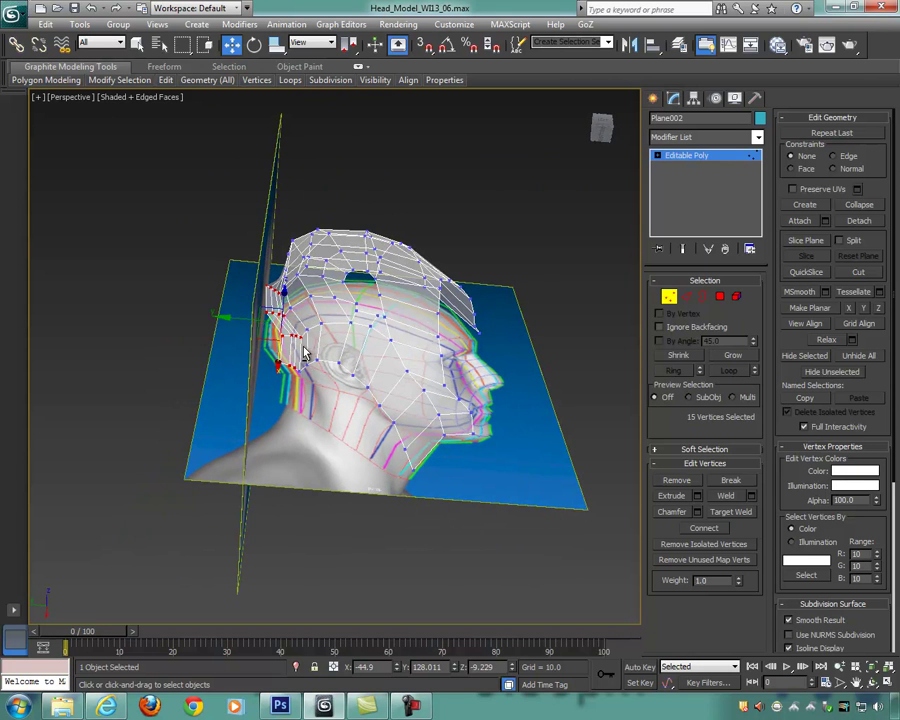
left_click(305, 333, "alt")
middle_click_drag(313, 317, 317, 322, "alt")
left_click(274, 270, "alt")
middle_click_drag(285, 285, 423, 203, "alt")
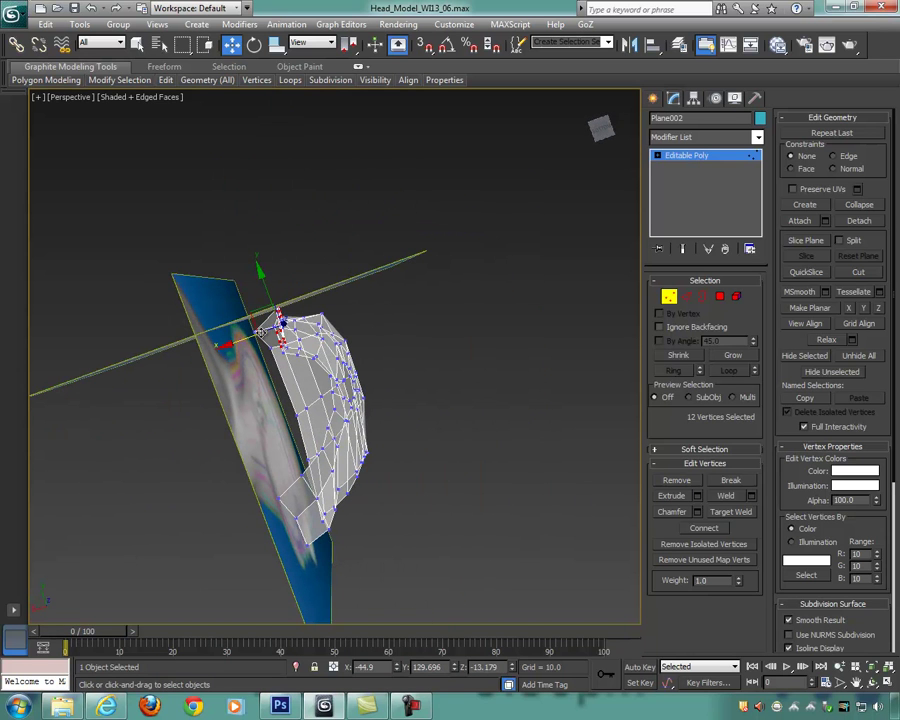
left_click_drag(260, 332, 251, 337)
Step: Release another outer column and move the remaining eight back-of-head vertices further inward along X
middle_click_drag(246, 340, 278, 333, "alt")
middle_click_drag(266, 379, 327, 342, "alt")
scroll(335, 346, "up", 5)
left_click(227, 403, "alt")
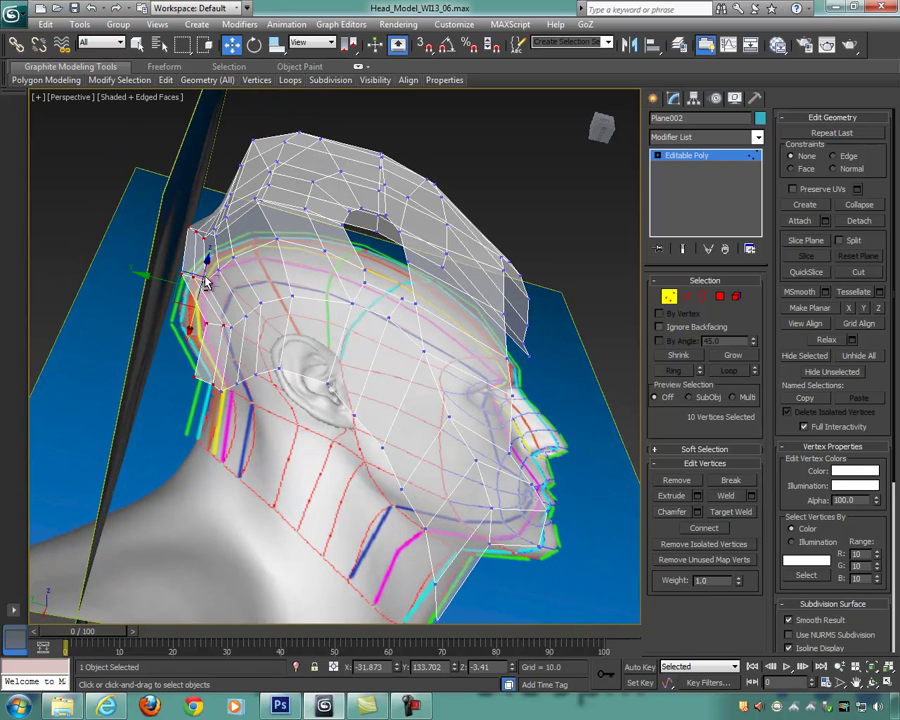
middle_click_drag(201, 236, 160, 332, "alt")
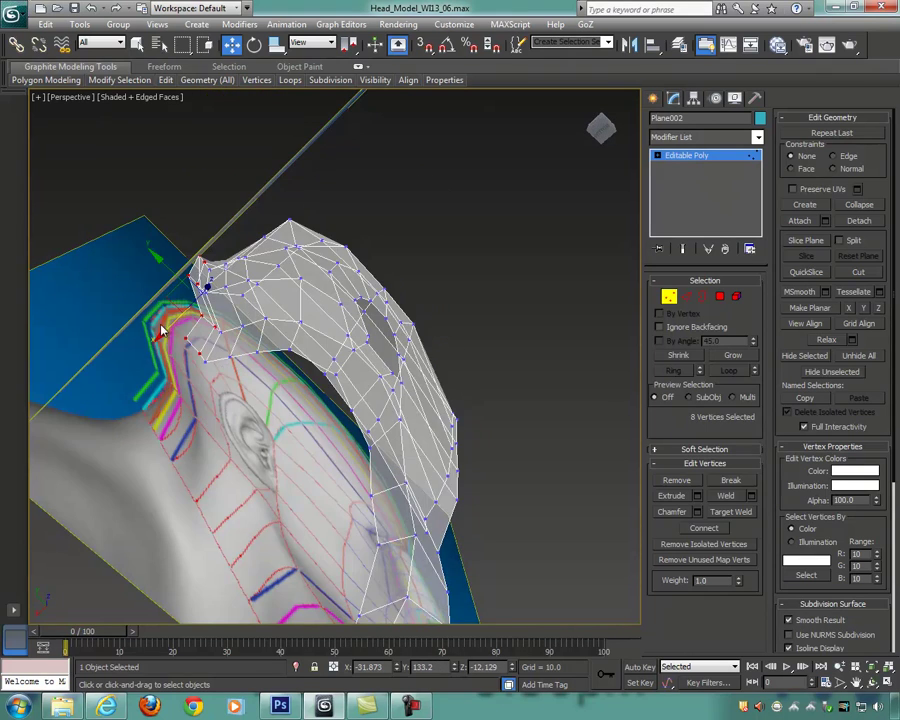
left_click_drag(166, 327, 157, 348)
Step: Release the outer column of the eight vertices and move the last four about 17.9 units toward the centre line
middle_click_drag(157, 348, 196, 312, "alt")
left_click(186, 358, "alt")
left_click(191, 341, "alt")
left_click(188, 268, "alt")
middle_click_drag(188, 268, 197, 295, "alt")
middle_click_drag(162, 340, 191, 305, "alt")
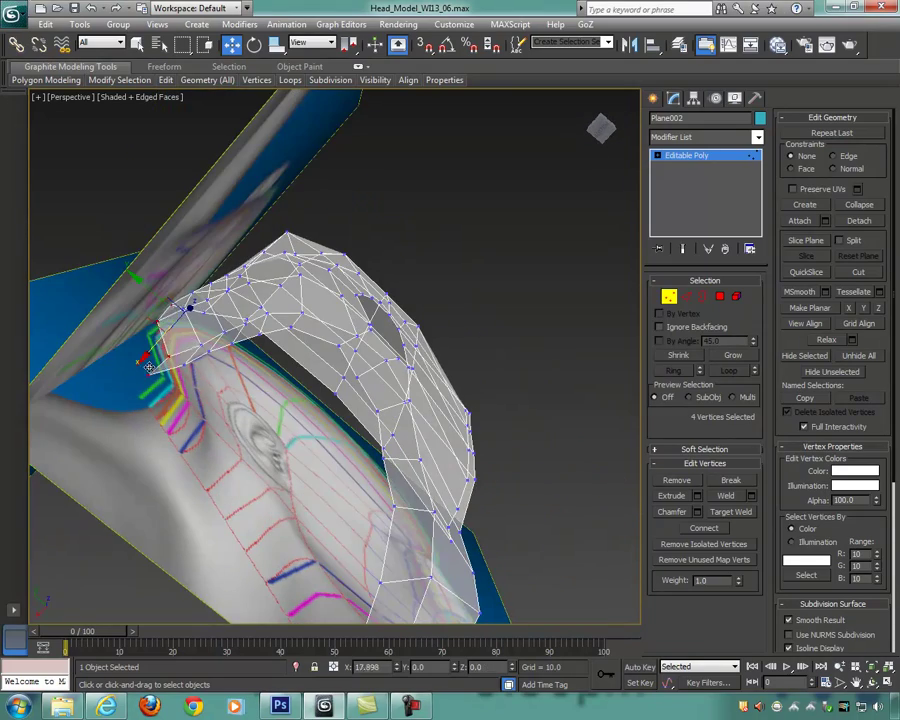
Step: Leave vertex editing, hide everything except the head mesh, and return to vertex editing
middle_click_drag(287, 327, 495, 353, "alt")
scroll(278, 352, "down", 3)
key("1")
right_click(415, 300)
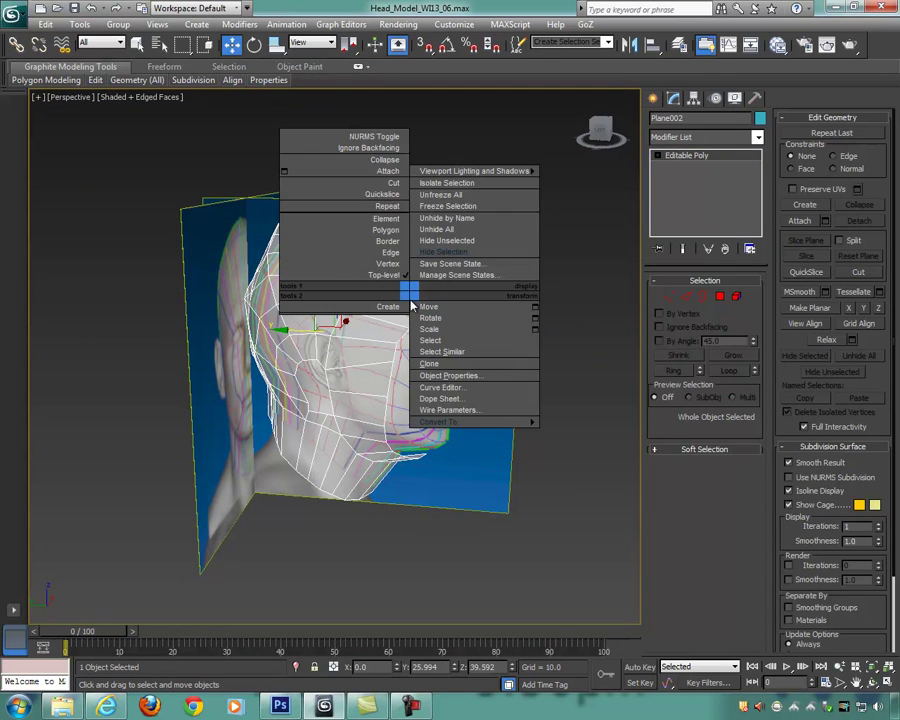
left_click(474, 239)
middle_click_drag(439, 331, 626, 295, "alt")
left_click(669, 296)
Step: Select the five vertices at the upper back of the skull and move them about 11 units backward along Y
middle_click_drag(540, 290, 240, 270, "alt")
left_click_drag(272, 310, 273, 311)
middle_click_drag(273, 311, 313, 327, "alt")
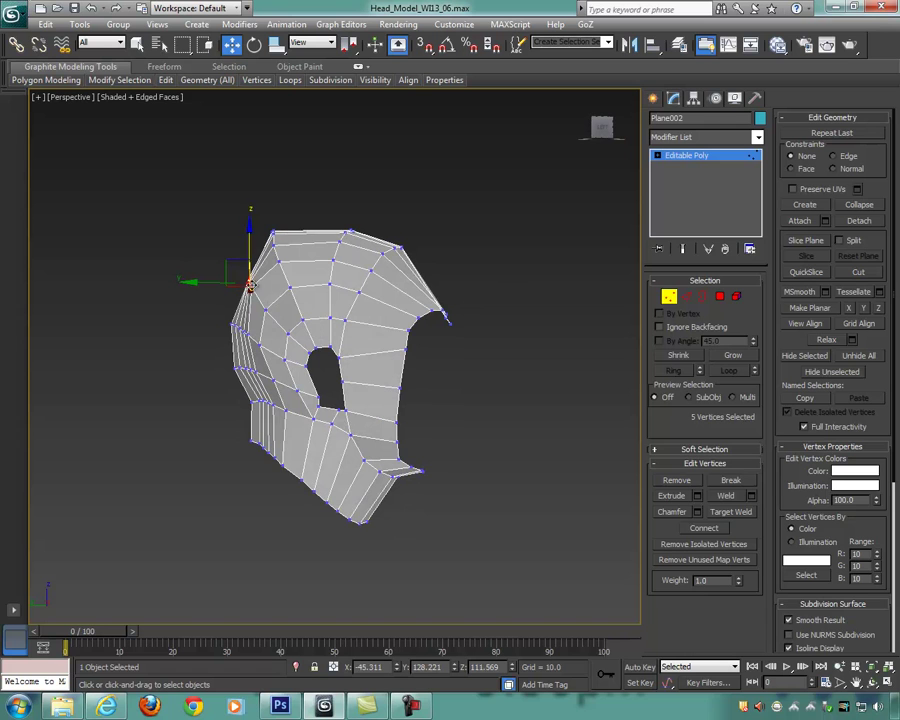
middle_click_drag(238, 272, 296, 315, "alt")
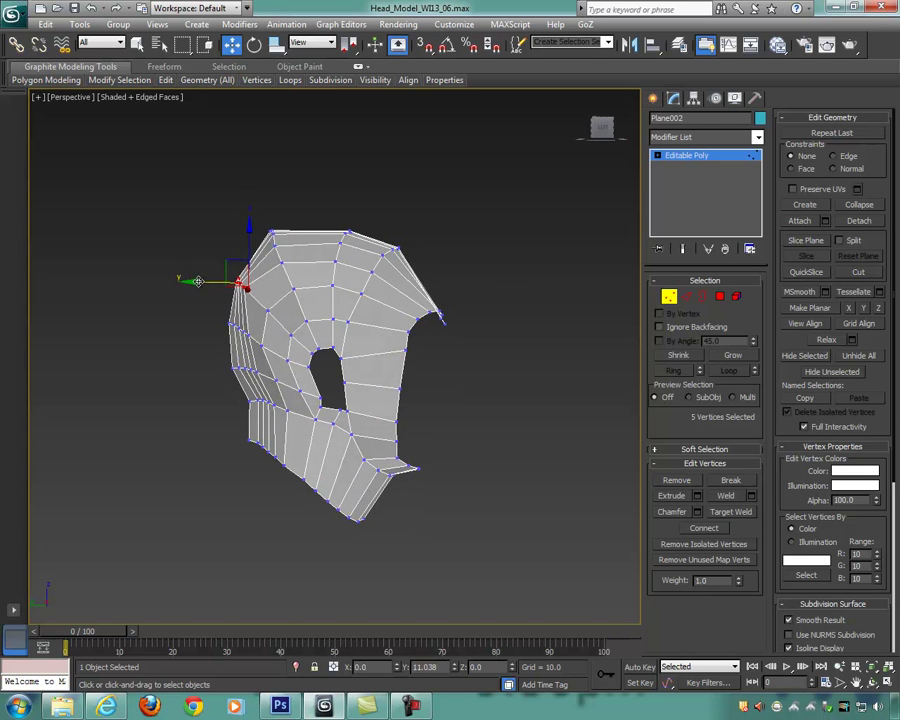
Step: Select the three vertices at the rear of the crown and move them backward and down to about Y 96.4, Z 169.2
left_click_drag(267, 203, 286, 241)
left_click_drag(277, 197, 282, 244)
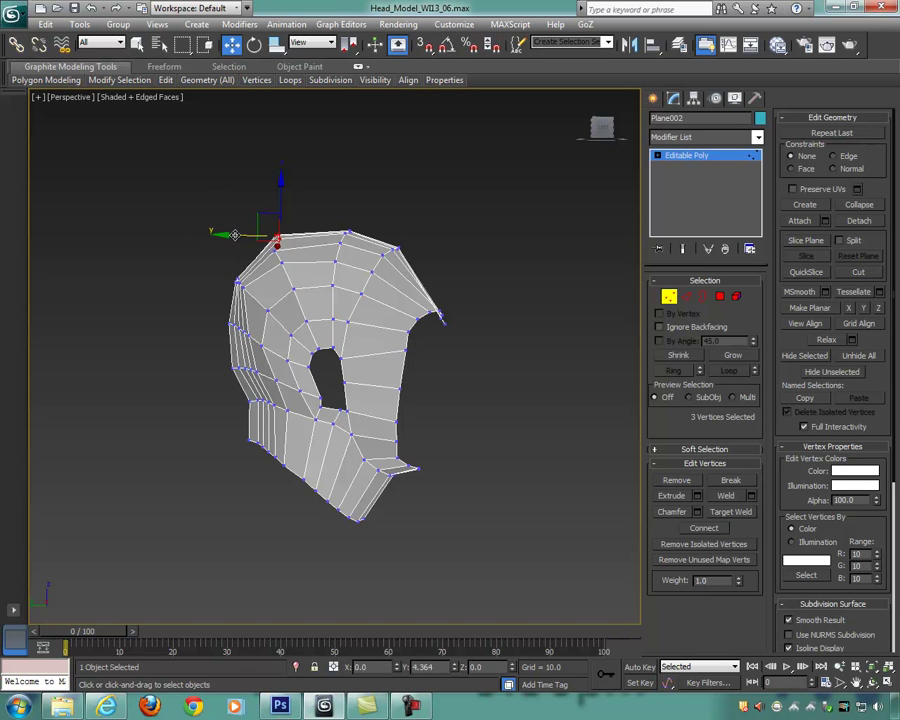
left_click_drag(272, 179, 272, 183)
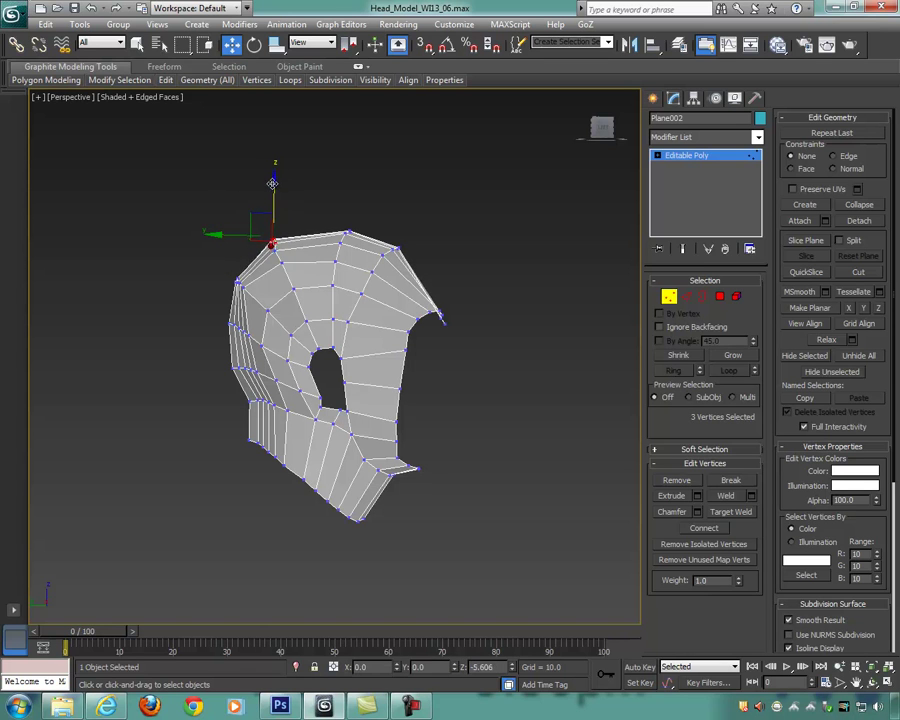
middle_click_drag(272, 183, 466, 304, "alt")
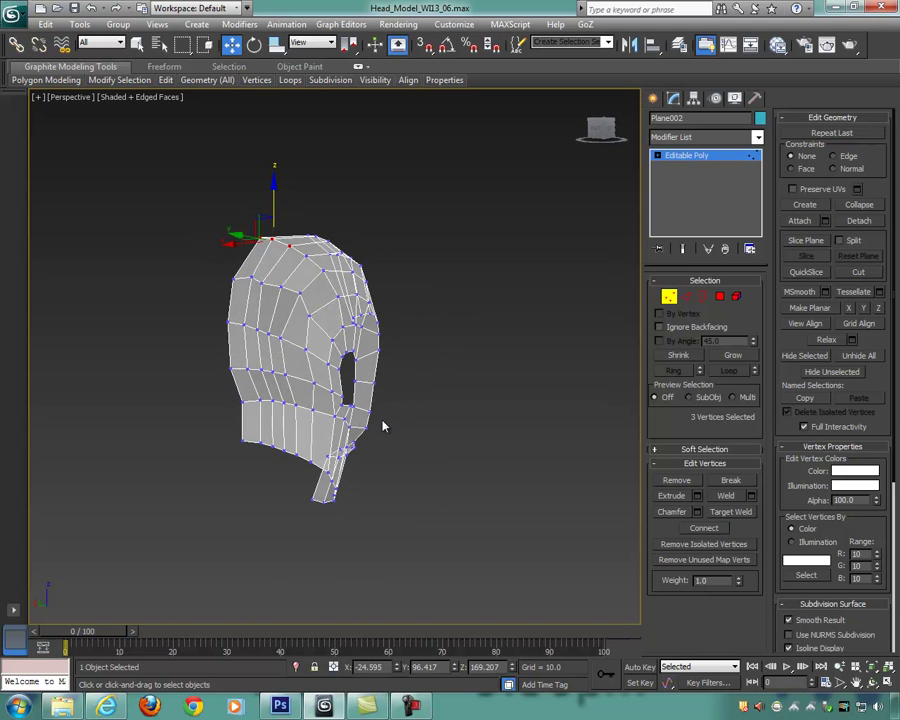
Step: Adjust individual vertices on the upper rear side of the skull to round its contour
middle_click_drag(432, 467, 338, 380, "alt")
scroll(344, 459, "up", 3)
left_click(270, 318)
middle_click_drag(274, 318, 282, 352, "alt")
left_click_drag(205, 289, 226, 295)
middle_click_drag(301, 354, 249, 181, "alt")
left_click(264, 361)
left_click(274, 214)
left_click(298, 207)
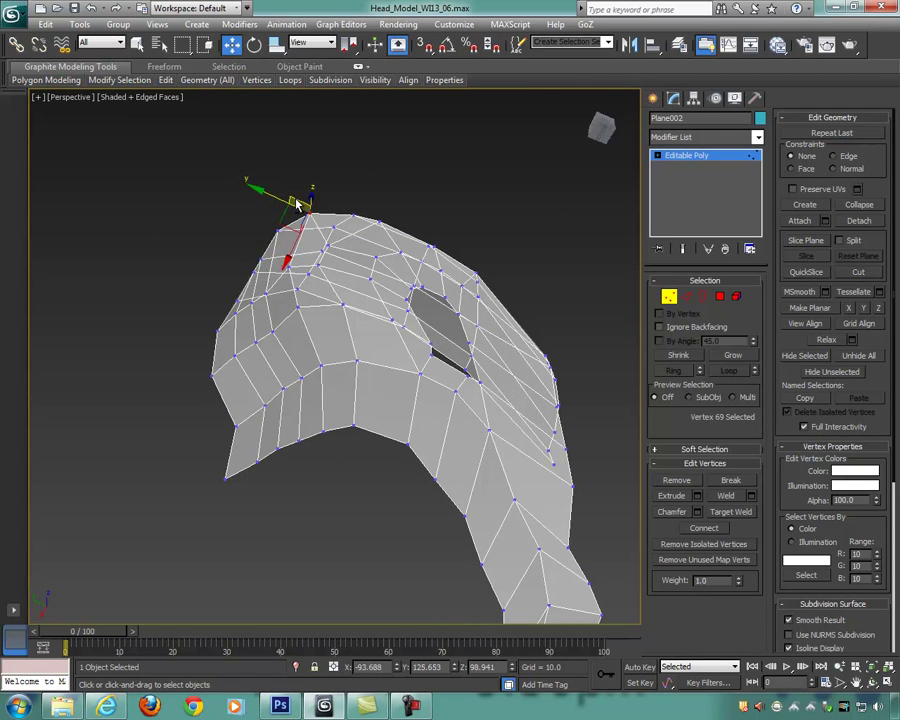
middle_click_drag(300, 200, 349, 207, "alt")
middle_click_drag(311, 160, 258, 298, "alt")
Step: Select the four vertices in the column running from the lower back of the skull to the neck edge and move them backward along Y
left_click(247, 259)
left_click(257, 290, "ctrl")
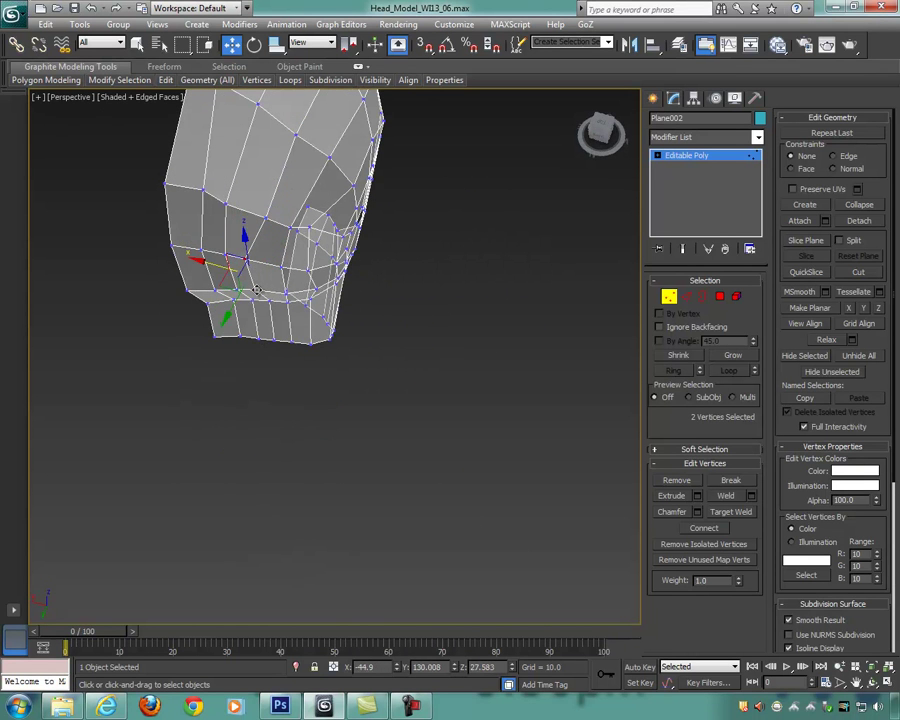
left_click(268, 302, "ctrl")
left_click(276, 340, "ctrl")
middle_click_drag(296, 320, 336, 312, "alt")
left_click_drag(235, 320, 226, 325)
Step: Select the two neck vertices in the next column outward and move them slightly backward along Y
middle_click_drag(228, 324, 295, 313, "alt")
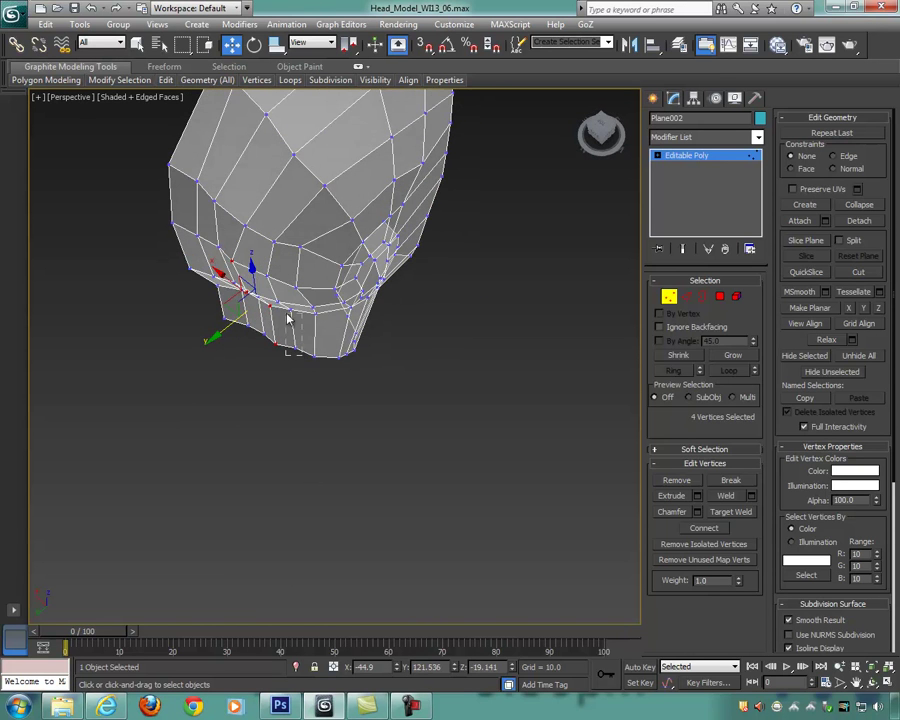
left_click_drag(280, 300, 279, 297)
middle_click_drag(368, 321, 370, 338, "alt")
left_click_drag(267, 347, 260, 352)
middle_click_drag(325, 340, 380, 310, "alt")
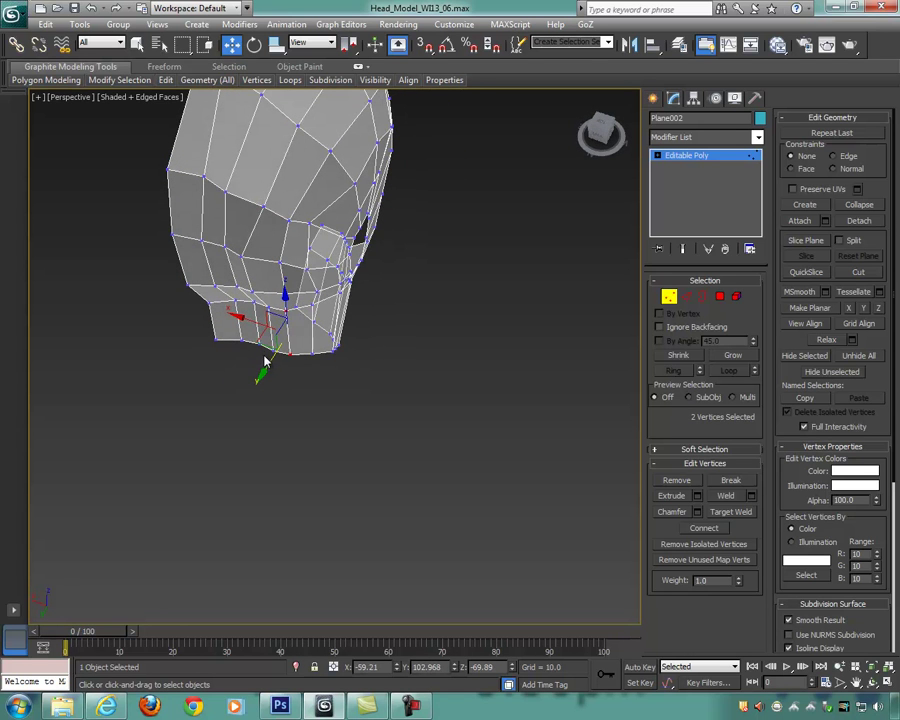
Step: Narrow the selection to two vertices of one column at the back of the neck and move them about 3.7 units backward along Y
left_click_drag(227, 297, 226, 295)
middle_click_drag(322, 315, 297, 317, "alt")
left_click_drag(227, 342, 278, 367)
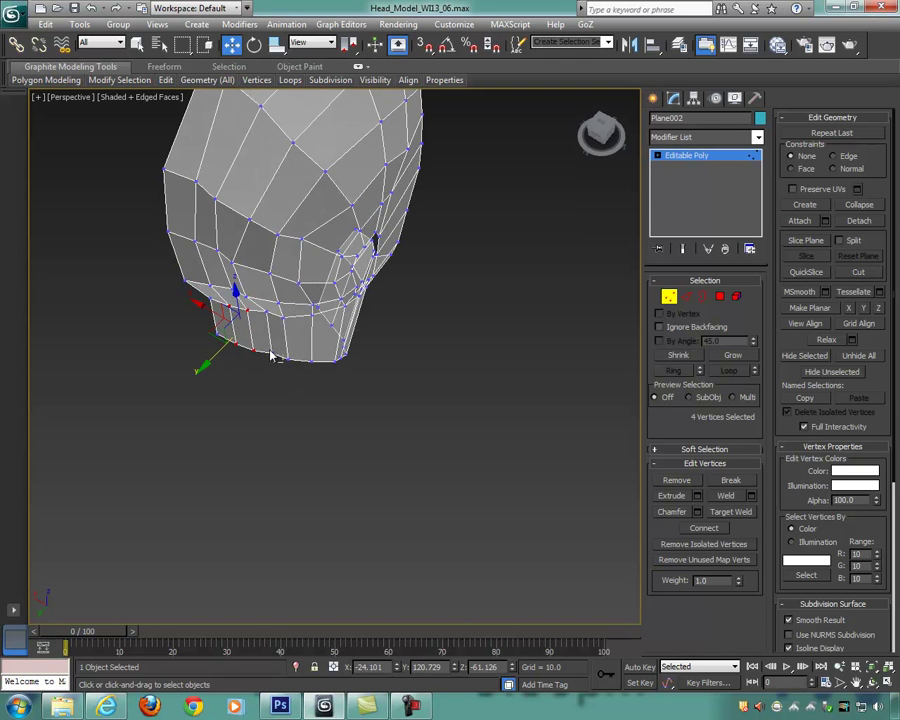
left_click_drag(262, 311, 251, 356)
left_click(284, 317, "alt")
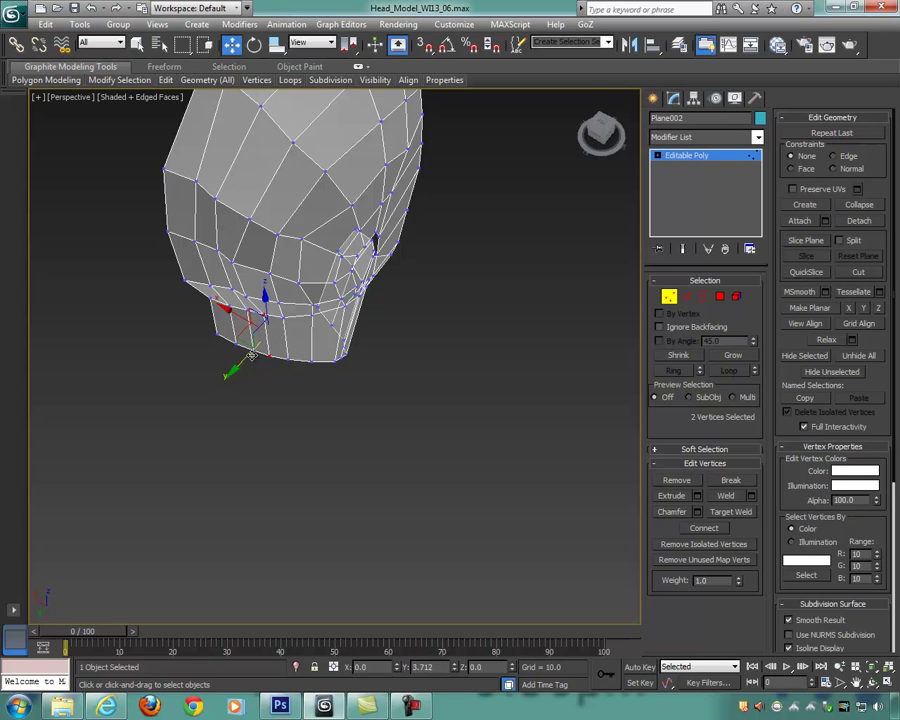
middle_click_drag(251, 356, 336, 306, "alt")
Step: Move the two mid-height vertices in the fourth column at the back of the skull outward along X, one after the other
left_click(241, 232)
middle_click_drag(288, 243, 320, 219, "alt")
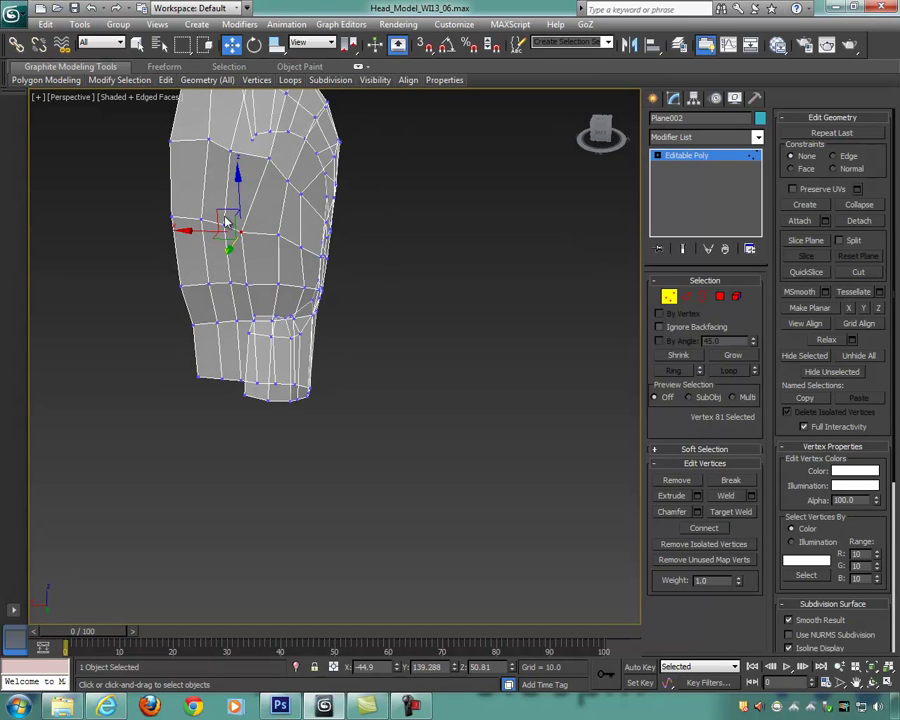
left_click_drag(201, 231, 213, 231)
left_click(246, 285)
left_click_drag(210, 285, 218, 285)
middle_click_drag(337, 275, 238, 213, "alt")
left_click_drag(240, 236, 252, 291)
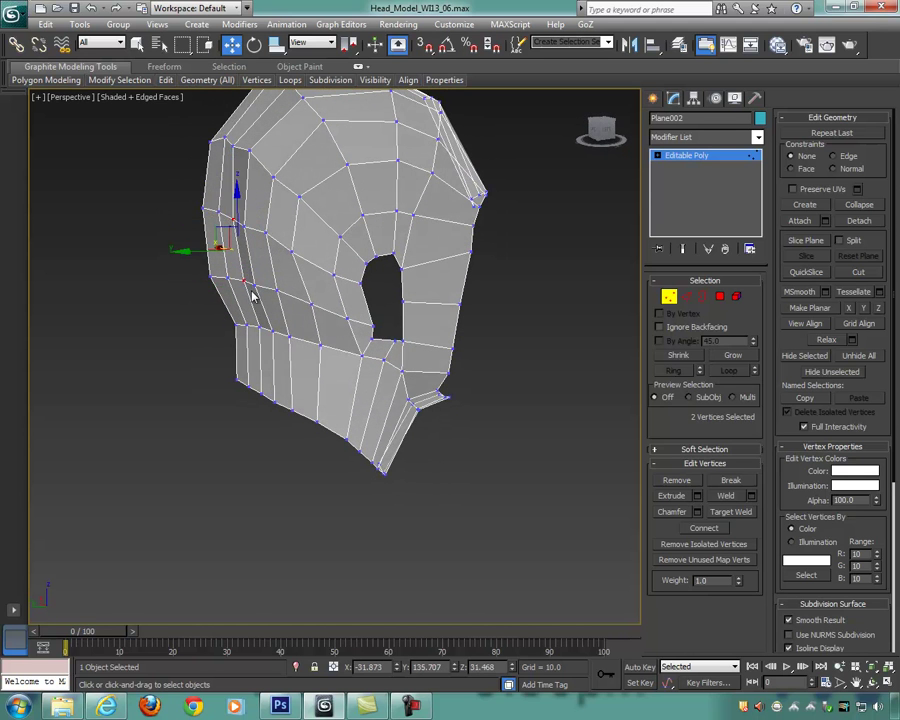
middle_click_drag(252, 291, 225, 257, "alt")
Step: Select the three back-of-skull vertices beside the centre line and move them backward along Y and about 4.1 units down along Z
middle_click_drag(175, 160, 214, 143, "alt")
left_click(214, 141)
left_click_drag(216, 224, 221, 284, "ctrl")
middle_click_drag(307, 296, 261, 279, "alt")
left_click_drag(176, 210, 170, 211)
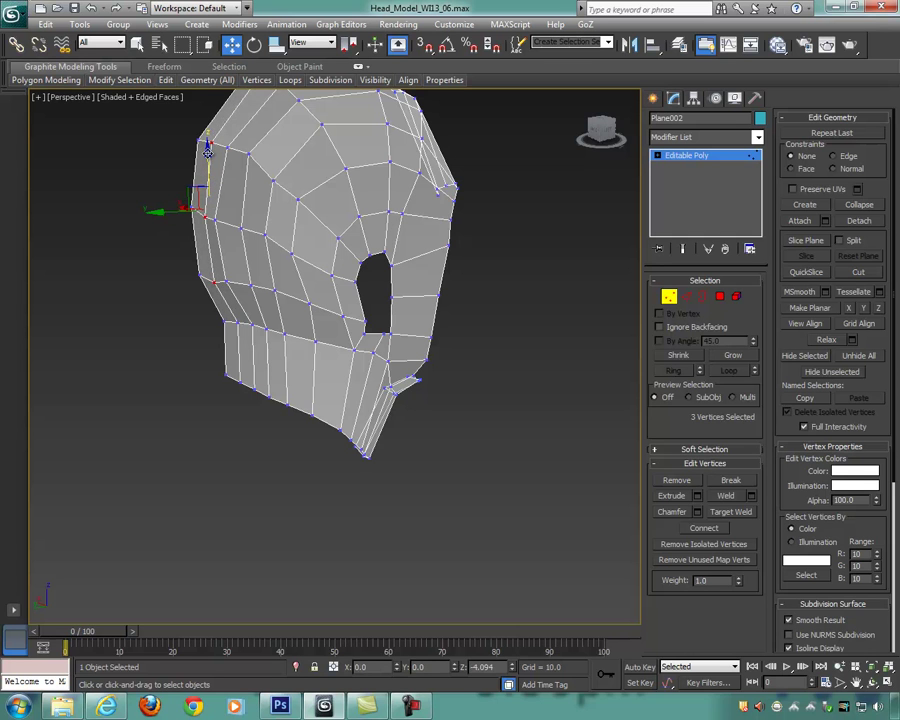
left_click_drag(208, 147, 209, 150)
Step: Adjust the vertices around the upper back of the skull and crown along X and Z to even out the curvature
middle_click_drag(291, 177, 138, 124, "alt")
middle_click_drag(258, 155, 228, 145, "alt")
left_click(234, 145)
left_click(240, 147)
middle_click_drag(289, 161, 258, 147, "alt")
left_click_drag(195, 141, 205, 143)
middle_click_drag(270, 152, 284, 143, "alt")
left_click_drag(246, 101, 246, 109)
middle_click_drag(250, 118, 295, 320, "alt")
left_click_drag(263, 313, 283, 317)
left_click_drag(298, 265, 298, 258)
Step: Select the two vertices on the upper side of the skull, move them slightly toward the centre line, and clear the selection
middle_click_drag(298, 258, 294, 200, "alt")
left_click_drag(276, 175, 312, 224)
middle_click_drag(312, 224, 258, 190, "alt")
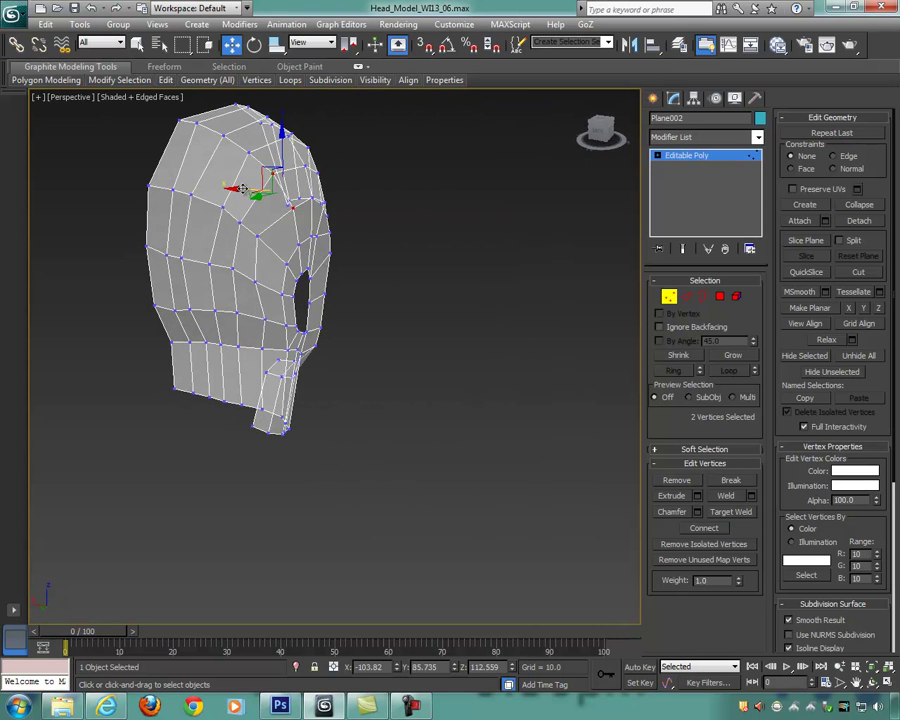
left_click_drag(238, 188, 233, 188)
middle_click_drag(308, 232, 481, 255, "alt")
left_click(484, 232)
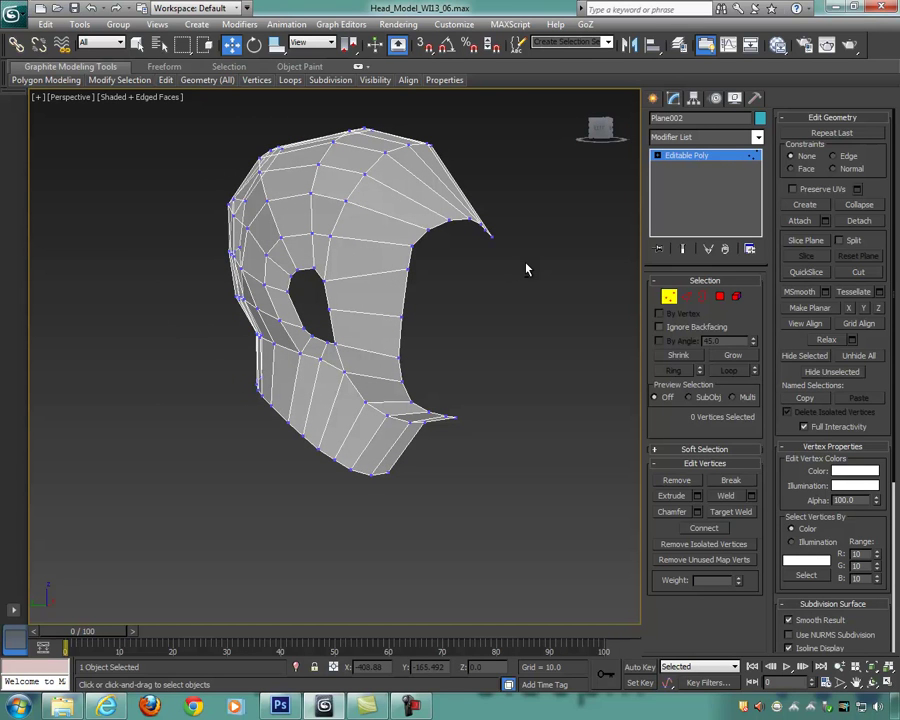
Step: Leave vertex editing and unhide all objects to show the face mesh and reference planes with the head
middle_click_drag(524, 311, 632, 319, "alt")
left_click(667, 298)
middle_click_drag(484, 341, 454, 342, "alt")
middle_click_drag(492, 262, 415, 224, "alt")
right_click(415, 224)
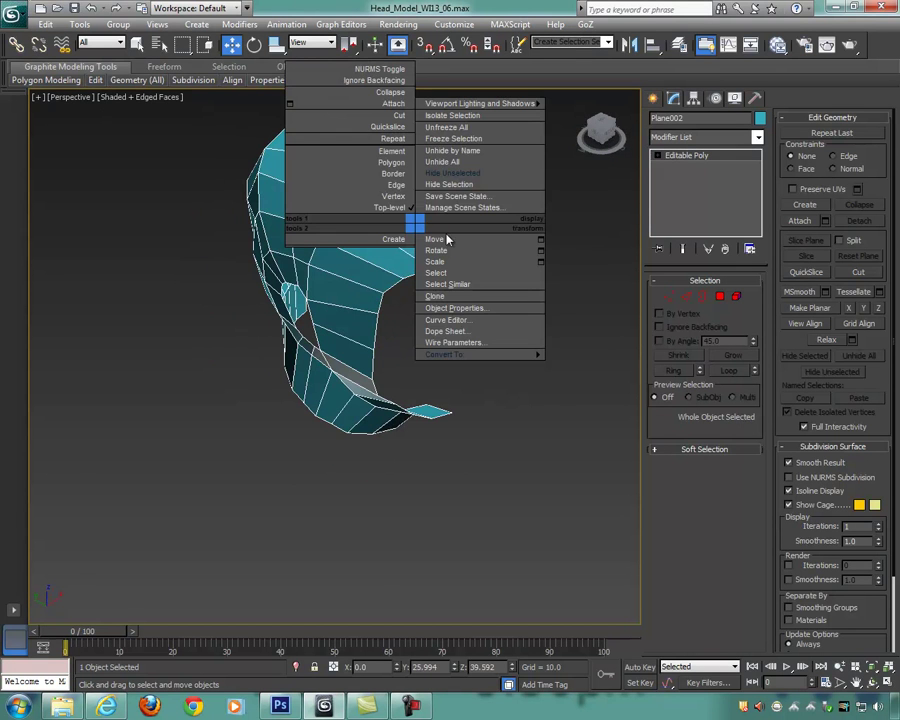
left_click(462, 161)
middle_click_drag(508, 311, 560, 268, "alt")
scroll(560, 268, "down", 3)
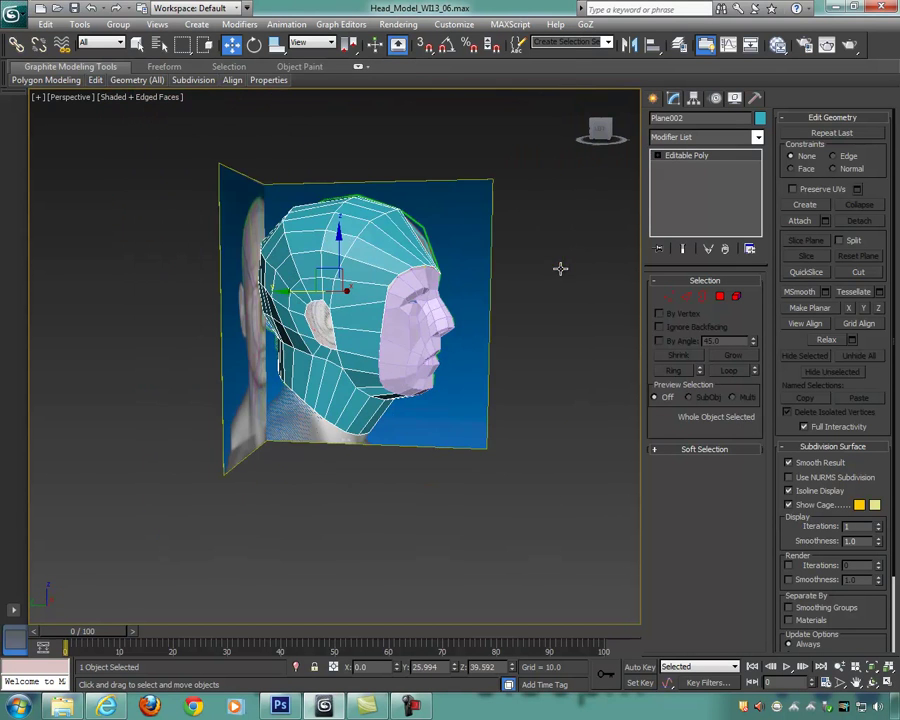
Step: Select the two reference image planes and hide them
left_click_drag(216, 151, 305, 192)
middle_click_drag(305, 192, 460, 252, "alt")
right_click(440, 201)
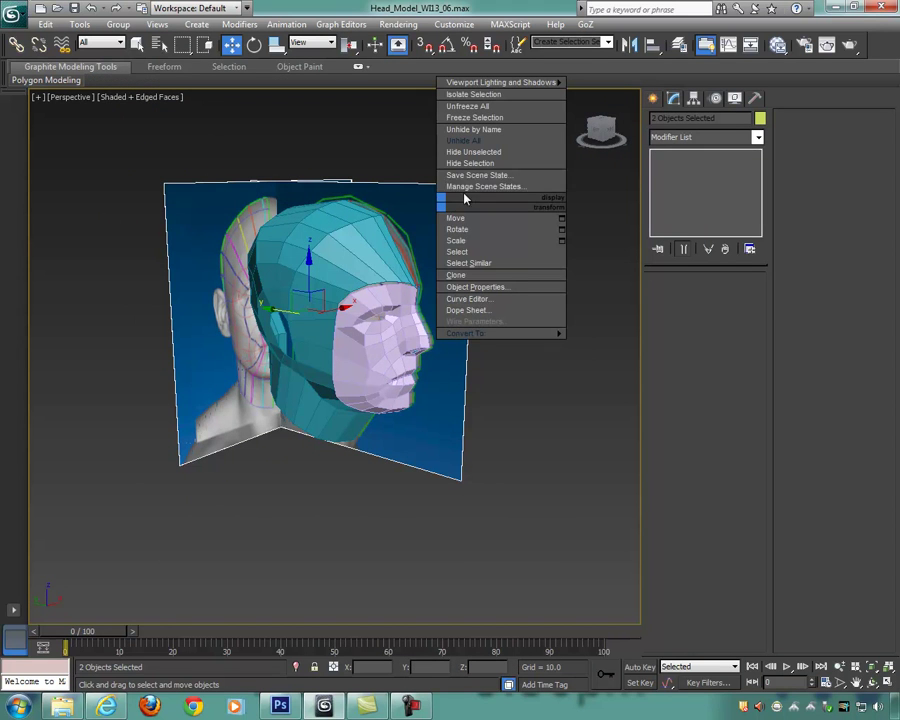
left_click(483, 166)
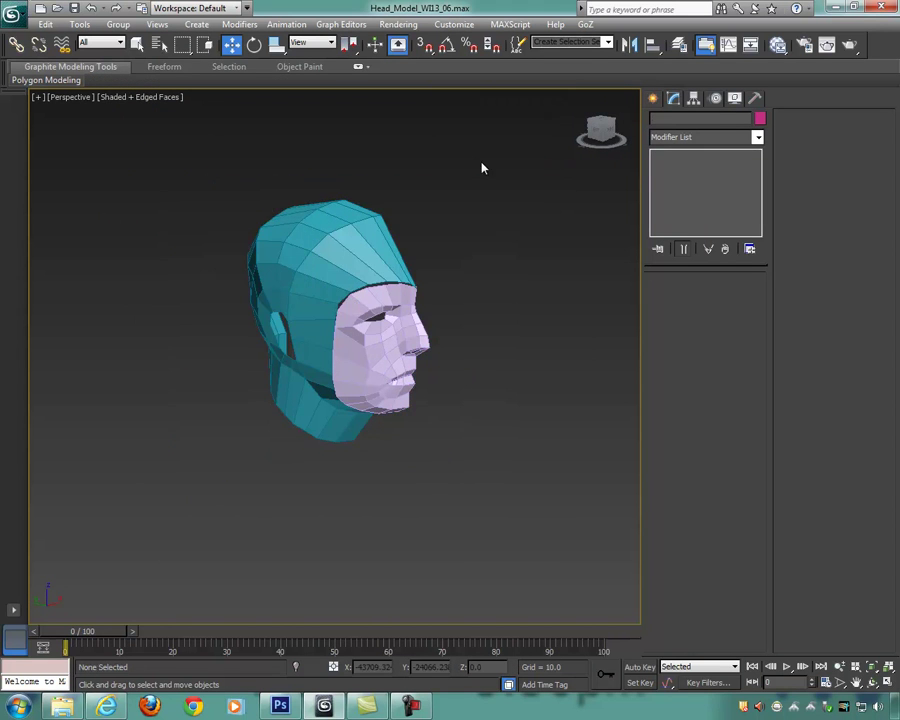
Step: Attach the face mesh to the head mesh as a single editable poly object
middle_click_drag(454, 287, 480, 288, "alt")
left_click(366, 270)
scroll(443, 312, "up", 3)
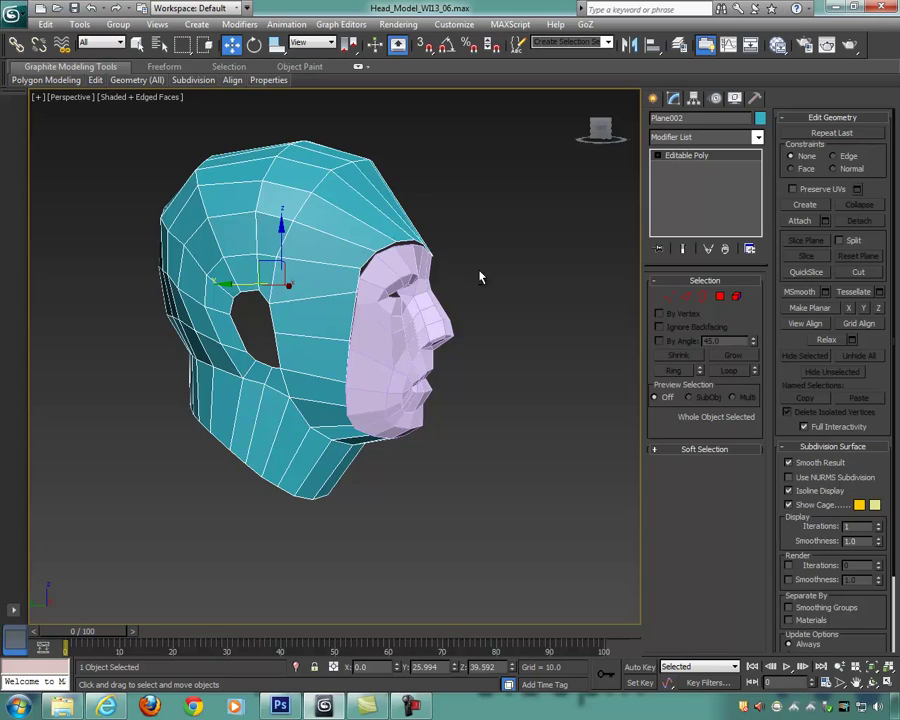
middle_click_drag(440, 240, 423, 258, "alt")
middle_click_drag(361, 203, 342, 268, "alt")
left_click(352, 233)
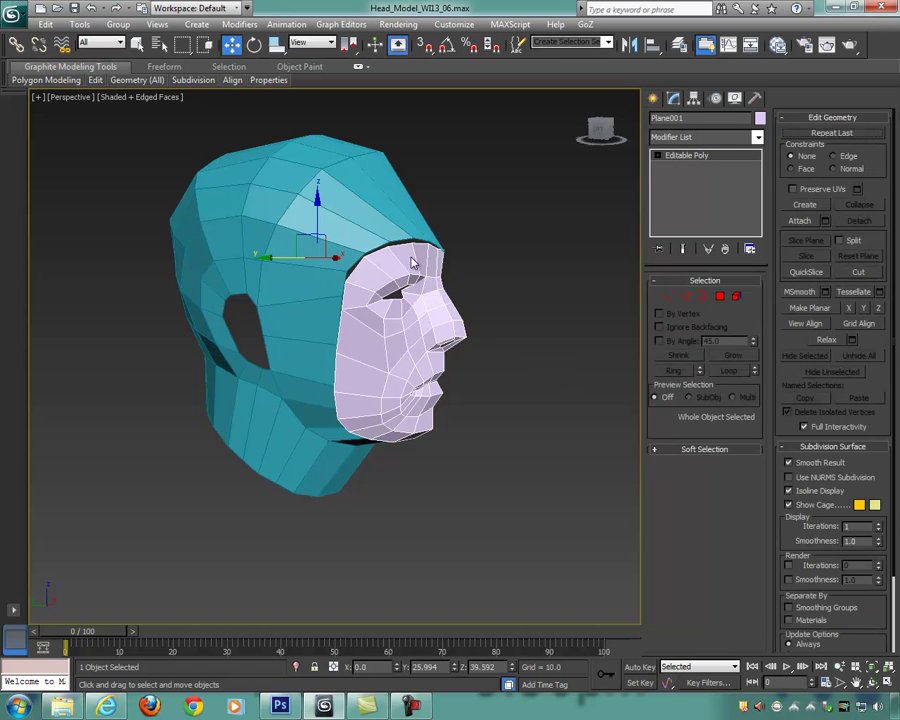
middle_click_drag(481, 304, 459, 293, "alt")
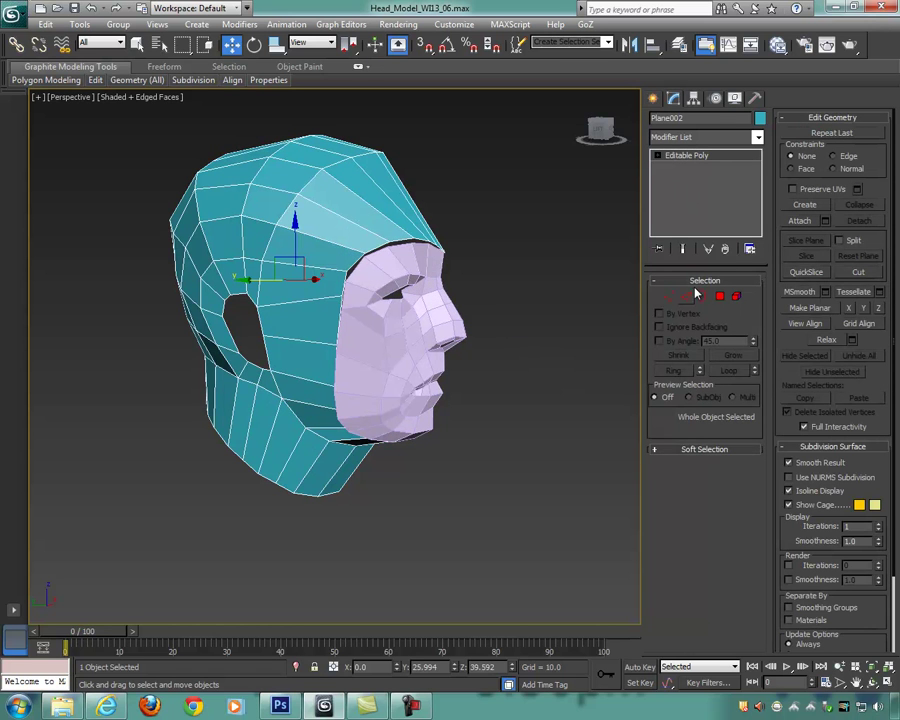
left_click(799, 221)
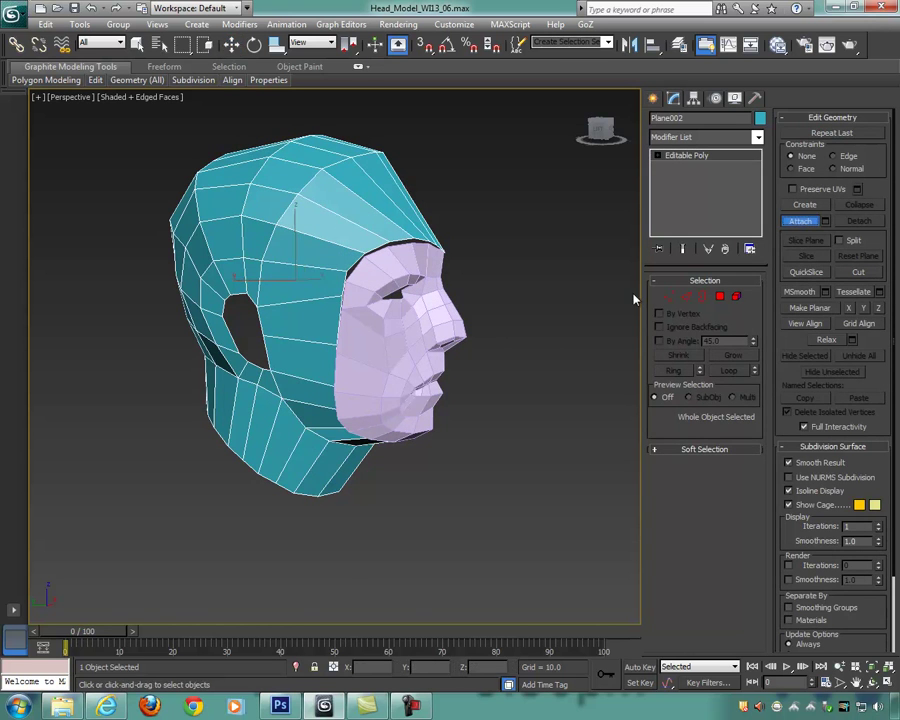
left_click(452, 304)
Step: In vertex editing, use Target Weld to join the head and face vertices across the forehead, starting at the centre line
middle_click_drag(535, 320, 518, 349, "alt")
scroll(521, 334, "up", 3)
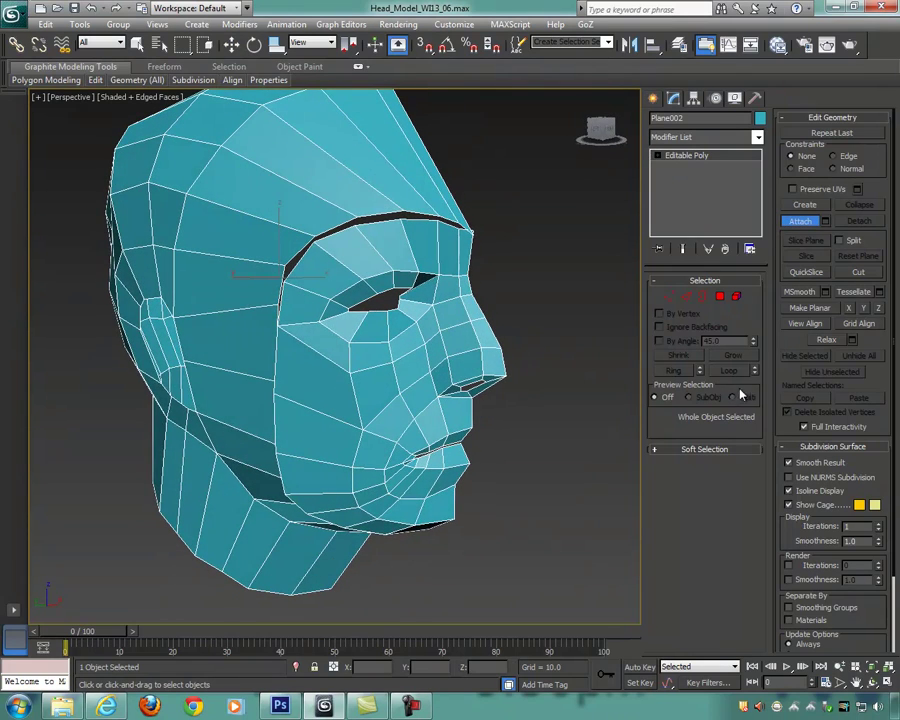
left_click(671, 297)
middle_click_drag(534, 424, 527, 414, "alt")
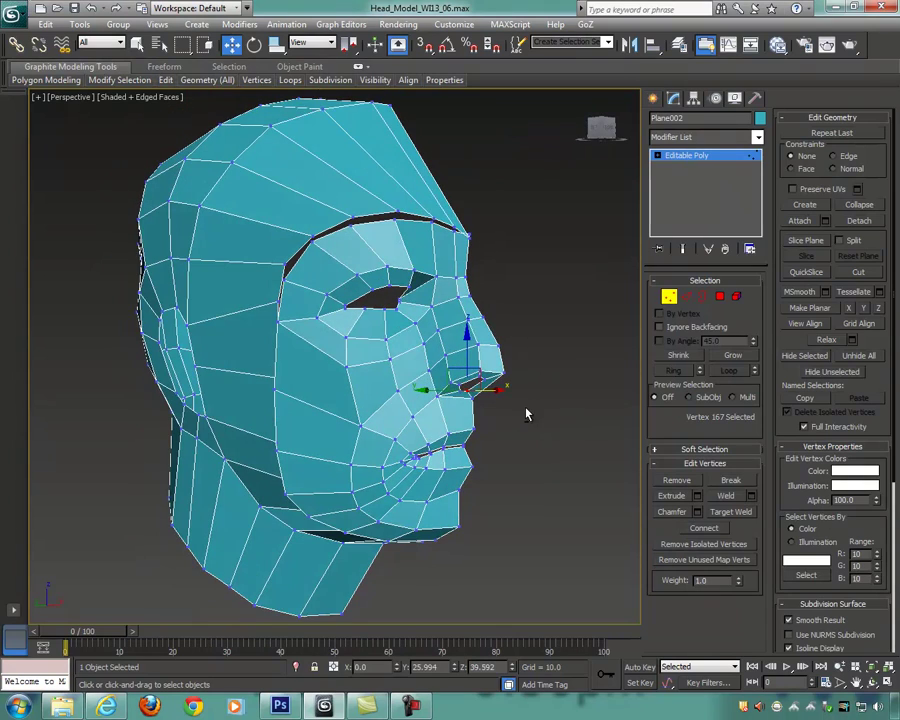
left_click(731, 511)
middle_click_drag(500, 365, 403, 340, "alt")
scroll(403, 340, "up", 3)
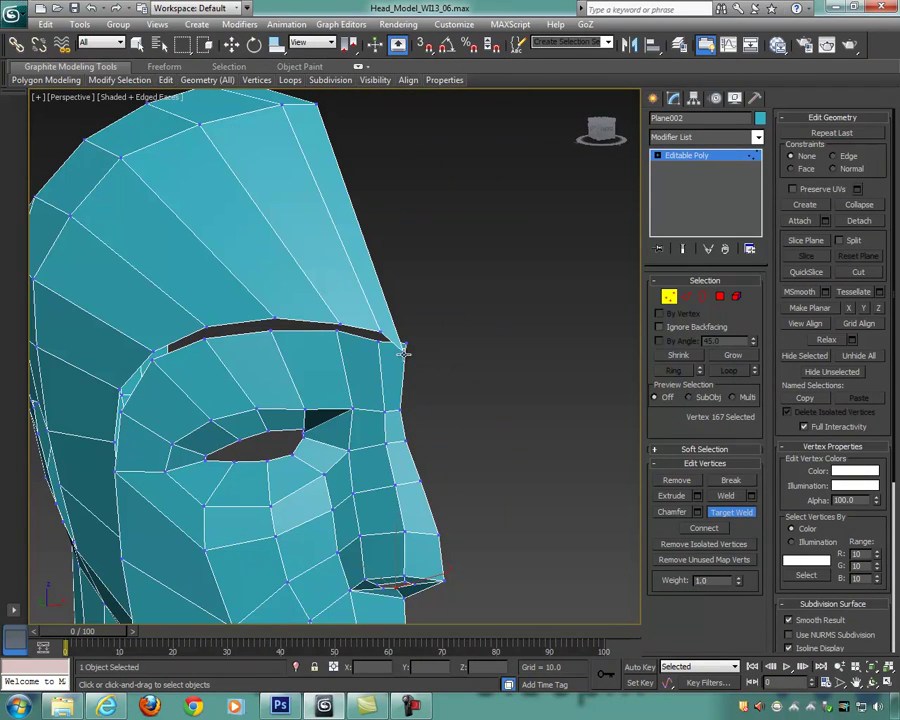
left_click(406, 343)
left_click(351, 332)
left_click(340, 323)
left_click(338, 331)
middle_click_drag(345, 345, 390, 325, "alt")
Step: Target-weld the remaining head and face vertices along the seam above the outer brow
left_click(346, 261)
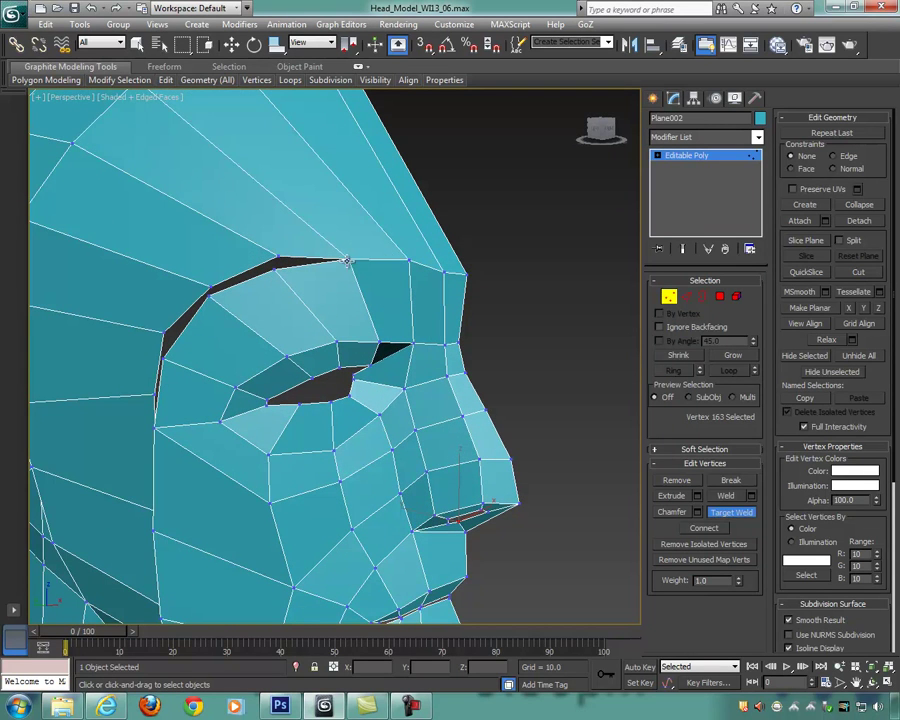
left_click(274, 270)
middle_click_drag(286, 318, 306, 320, "alt")
middle_click_drag(306, 320, 343, 272)
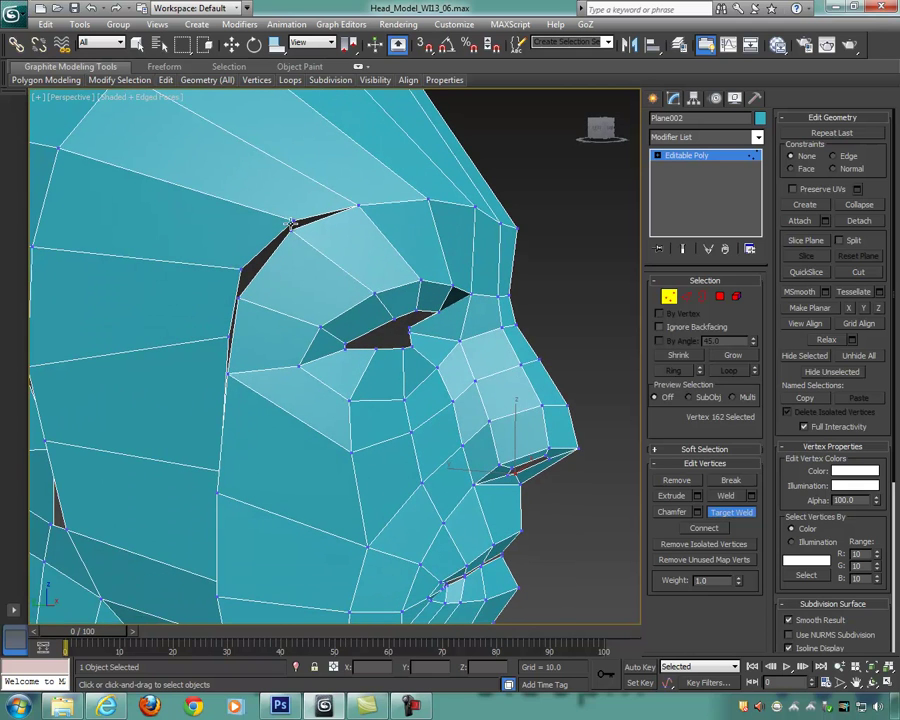
left_click(295, 228)
middle_click_drag(291, 237, 326, 228, "alt")
left_click(280, 243)
left_click(323, 228)
Step: Target-weld the head and face vertices along the temple and cheek seam, switching to wireframe display to reach the overlapping points
middle_click_drag(358, 291, 434, 281, "alt")
left_click(346, 322)
scroll(434, 281, "up", 4)
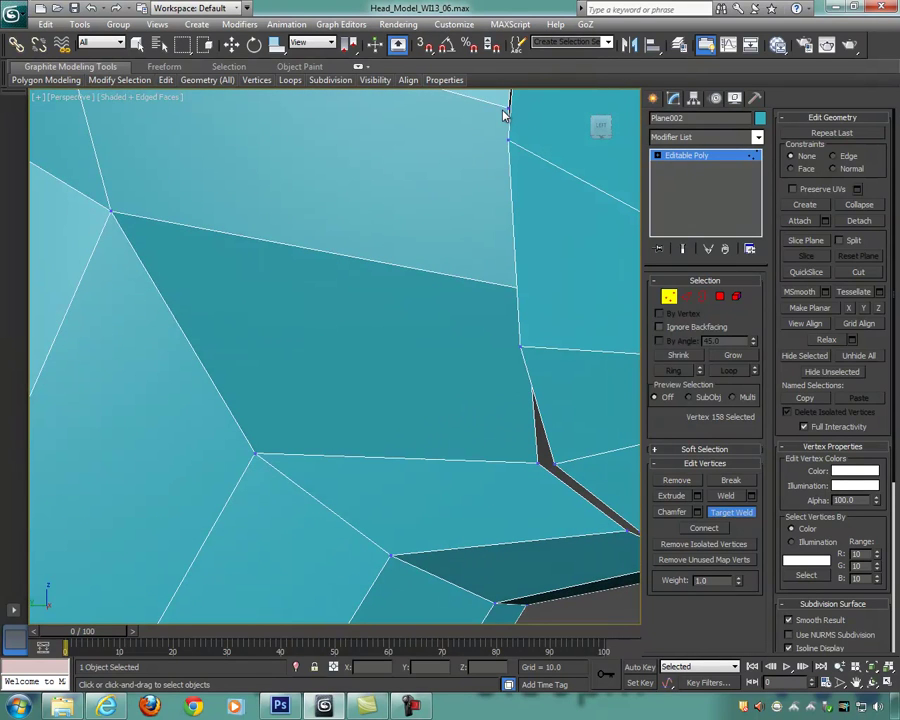
mouse_move(529, 218)
middle_mouse_down()
mouse_move(412, 287)
mouse_move(466, 287)
middle_mouse_up()
key("F3")
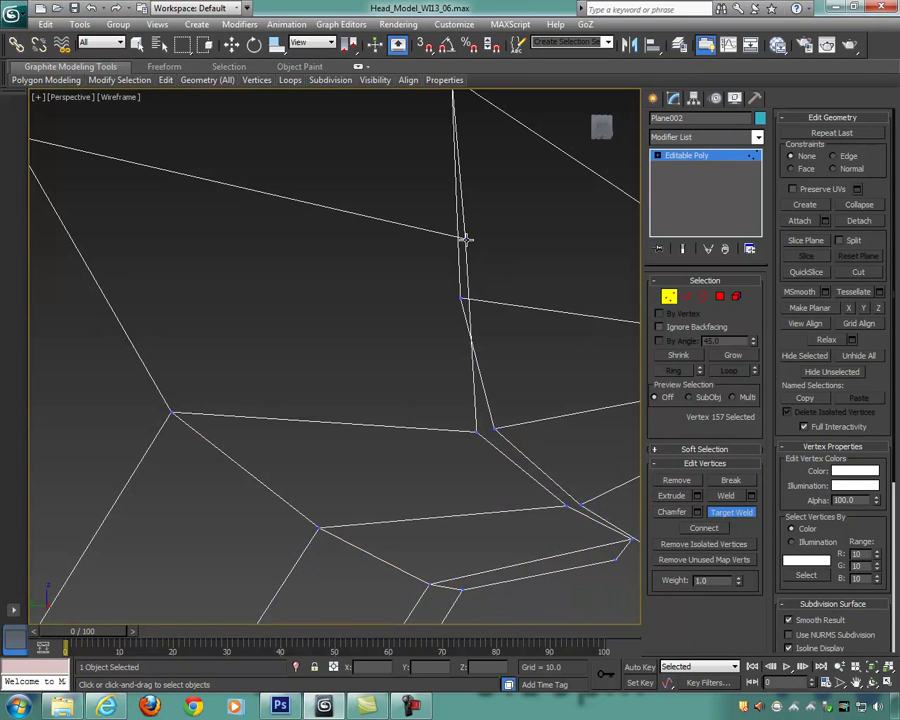
left_click(464, 300)
Step: Target-weld the head and face vertices along the jaw seam up to the centre of the chin
middle_click_drag(464, 302, 420, 397, "alt")
left_click(477, 360)
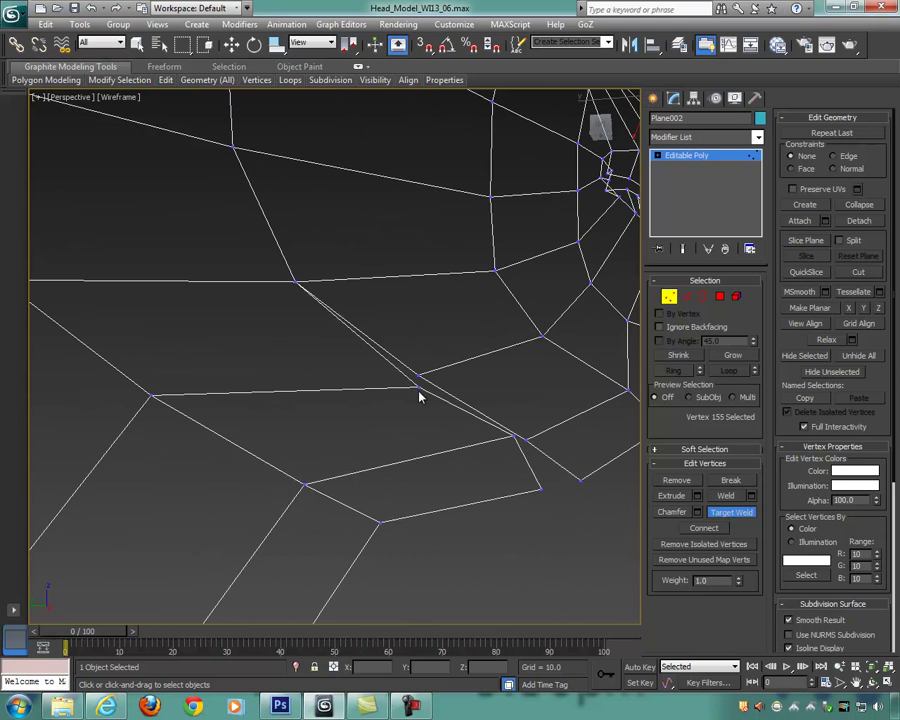
left_click(419, 380)
middle_click_drag(512, 410, 570, 489, "alt")
left_click(515, 422)
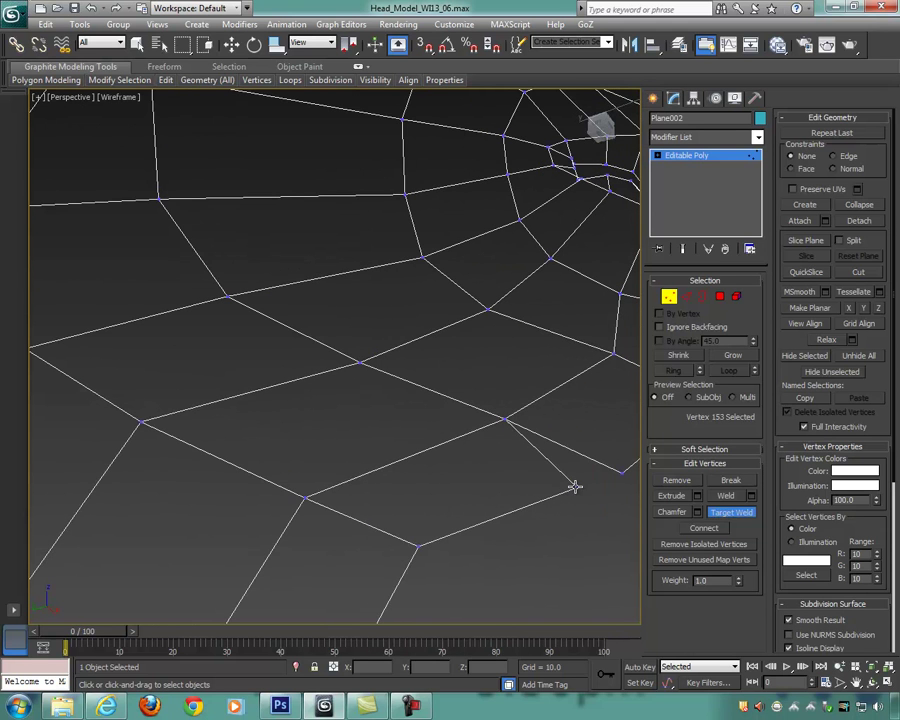
left_click(624, 474)
Step: End target welding, restore shaded display, and leave vertex editing with the head deselected
scroll(516, 452, "down", 5)
mouse_move(489, 453)
middle_mouse_down("alt")
mouse_move(554, 476)
mouse_move(495, 382)
mouse_move(478, 394)
middle_mouse_up("alt")
key("w")
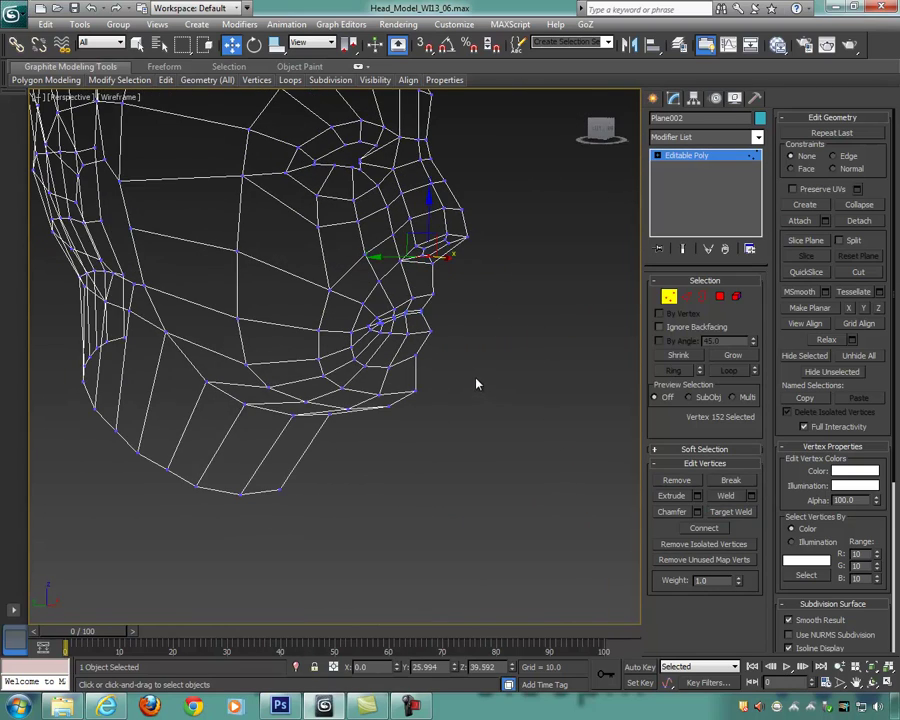
key("F3")
middle_click_drag(472, 337, 551, 445, "alt")
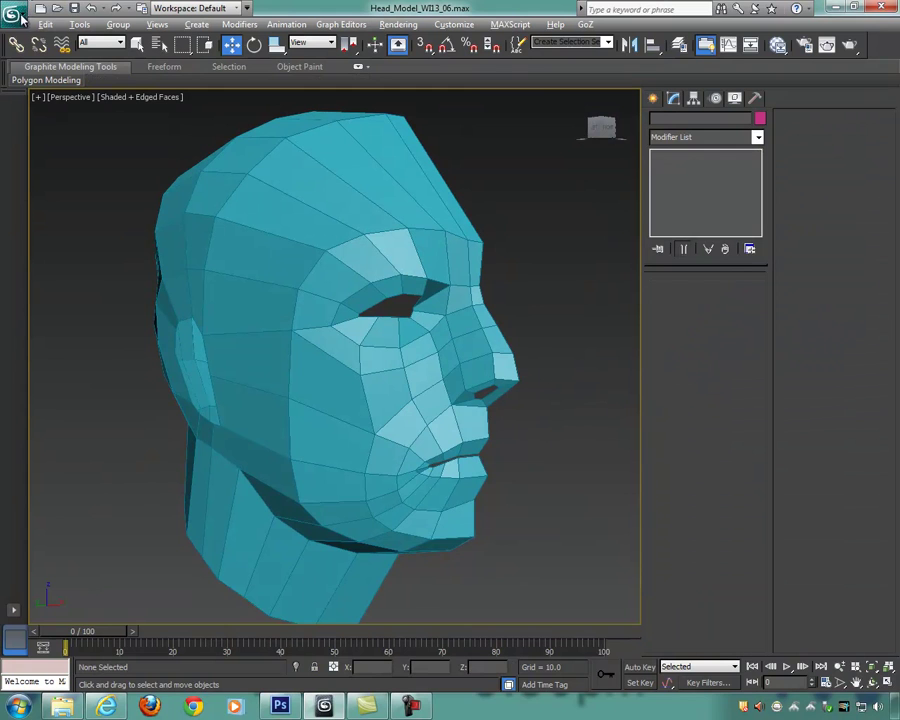
Step: Enable NURMS subdivision on the head, turn off the edge display, and inspect the smoothed surface from the front and side
middle_click_drag(374, 315, 447, 322, "alt")
left_click(332, 294)
middle_click_drag(508, 317, 488, 316, "alt")
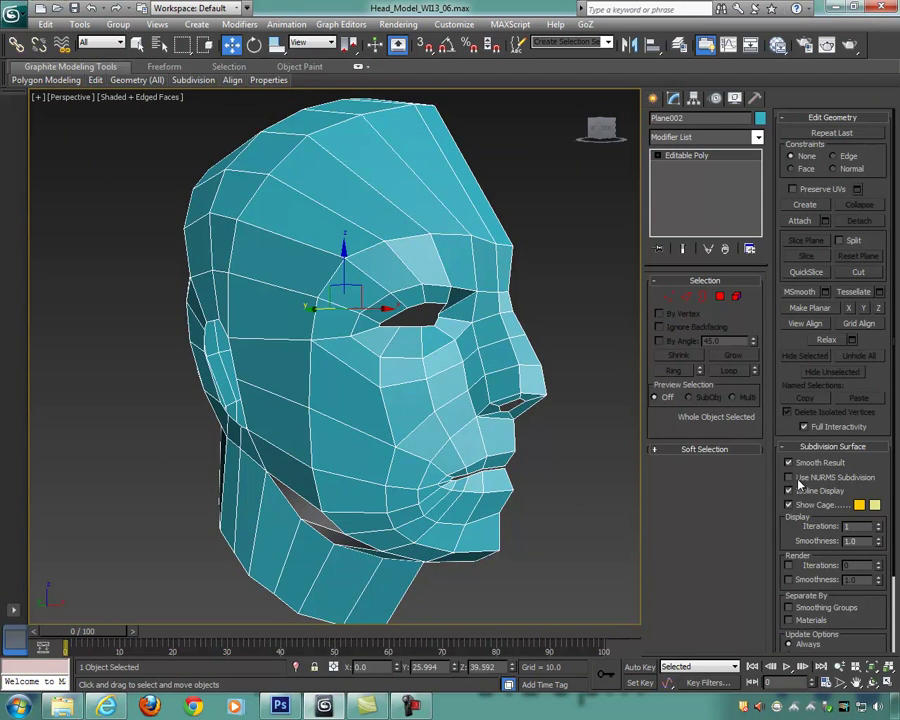
left_click(792, 478)
left_click(580, 398)
mouse_move(580, 398)
middle_mouse_down("alt")
mouse_move(556, 382)
mouse_move(589, 404)
mouse_move(464, 394)
mouse_move(580, 386)
mouse_move(510, 410)
mouse_move(508, 396)
mouse_move(567, 396)
mouse_move(516, 394)
mouse_move(517, 386)
middle_mouse_up("alt")
key("F4")
scroll(525, 398, "down", 3)
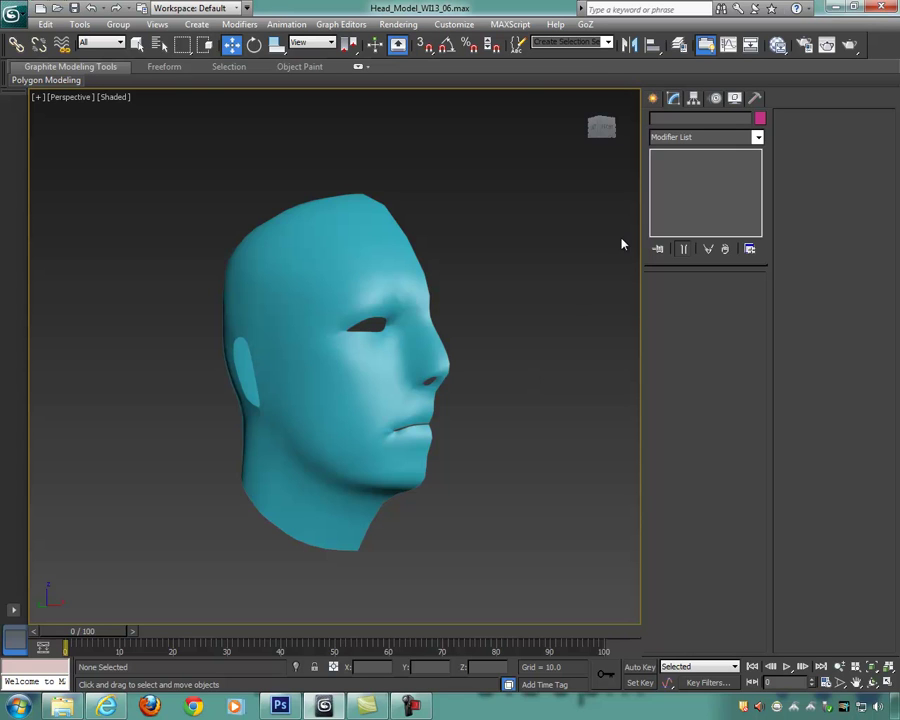
left_click(428, 356)
middle_click_drag(466, 364, 604, 386, "alt")
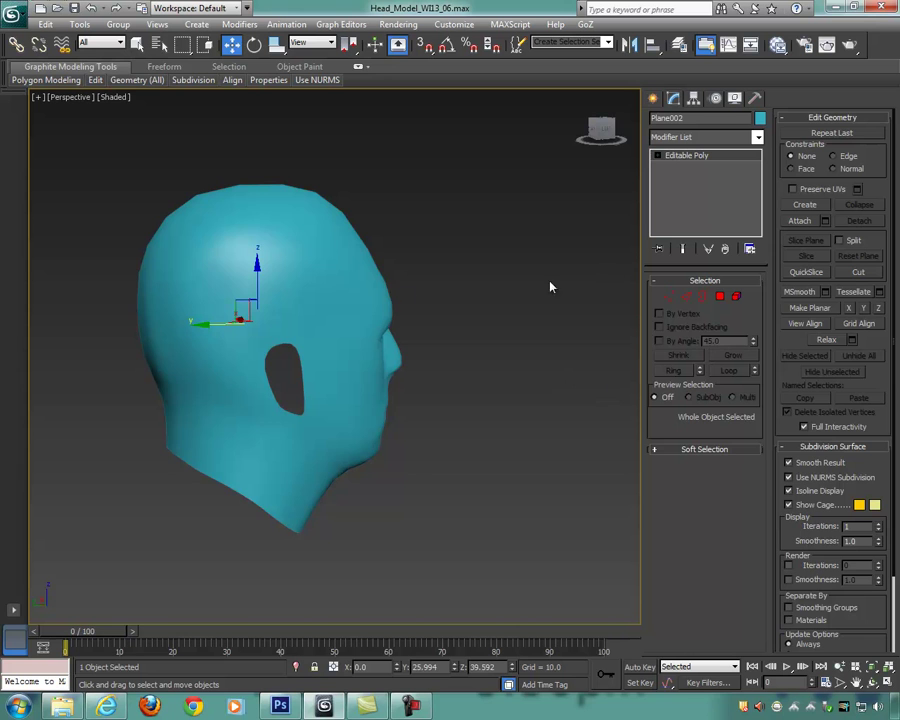
middle_click_drag(420, 290, 381, 230, "alt")
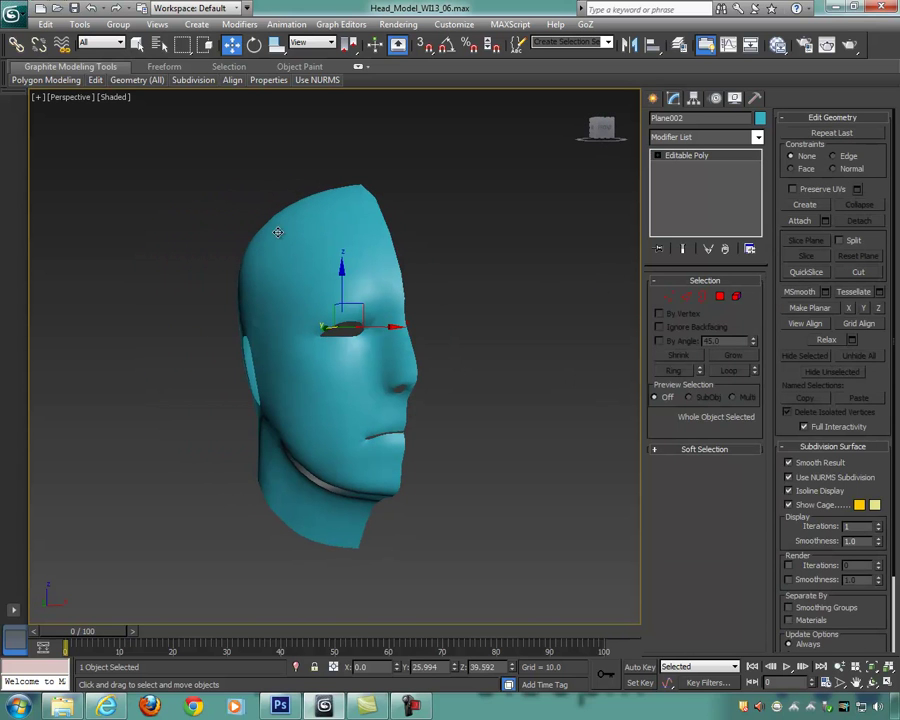
middle_click_drag(337, 264, 454, 293, "alt")
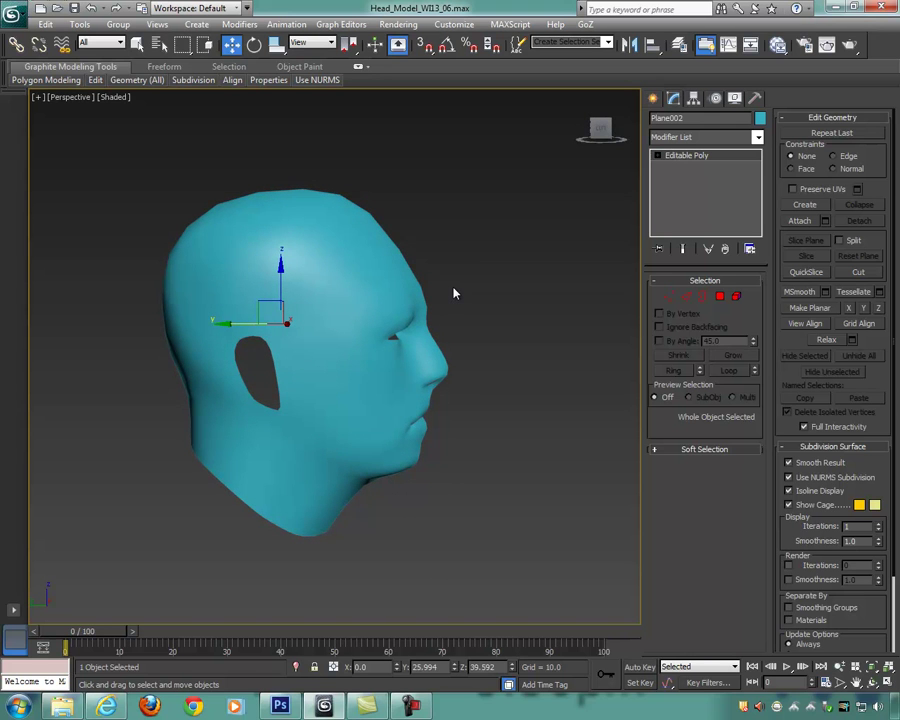
Step: Show the edges over the smoothed head, inspect it from the front and side, and turn off NURMS subdivision
middle_click_drag(478, 333, 503, 341, "alt")
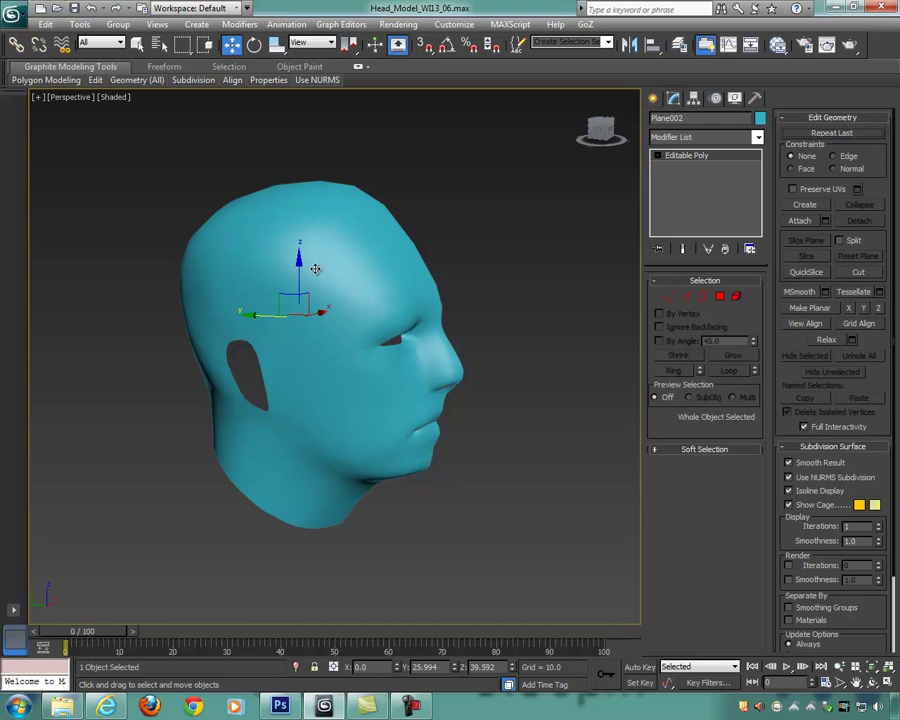
mouse_move(502, 349)
middle_mouse_down("alt")
mouse_move(424, 315)
mouse_move(466, 382)
mouse_move(414, 374)
mouse_move(462, 392)
mouse_move(494, 381)
mouse_move(408, 377)
middle_mouse_up("alt")
key("F4")
middle_click_drag(486, 381, 422, 371, "alt")
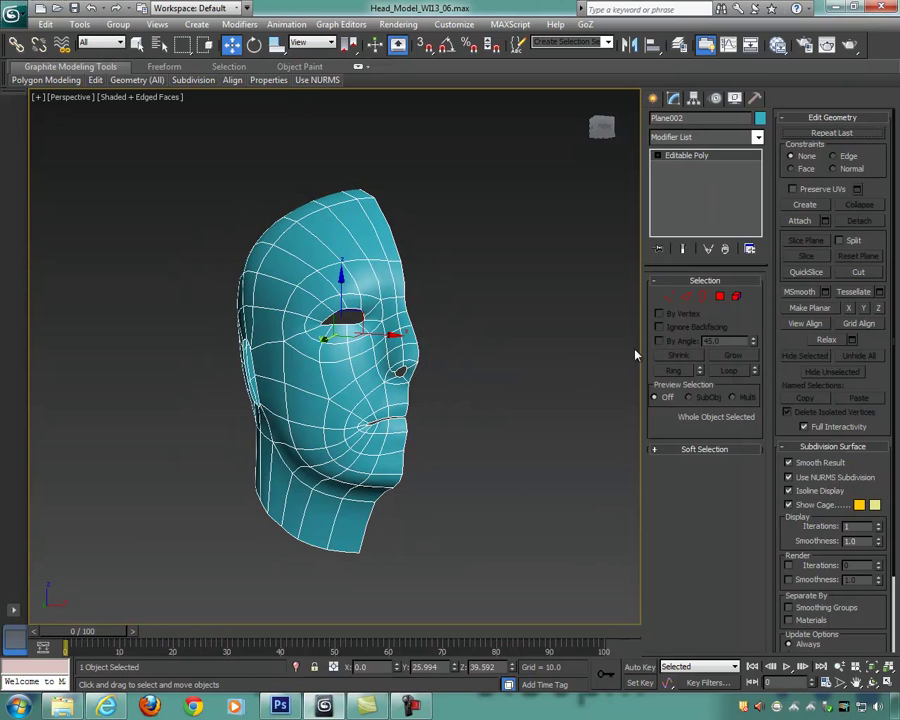
key("ctrl+BackSpace")
Step: Connect the ring of edges beside the nose with one segment, from the inner eye corner to the nostril opening
middle_click_drag(556, 354, 477, 353, "alt")
scroll(477, 353, "up", 5)
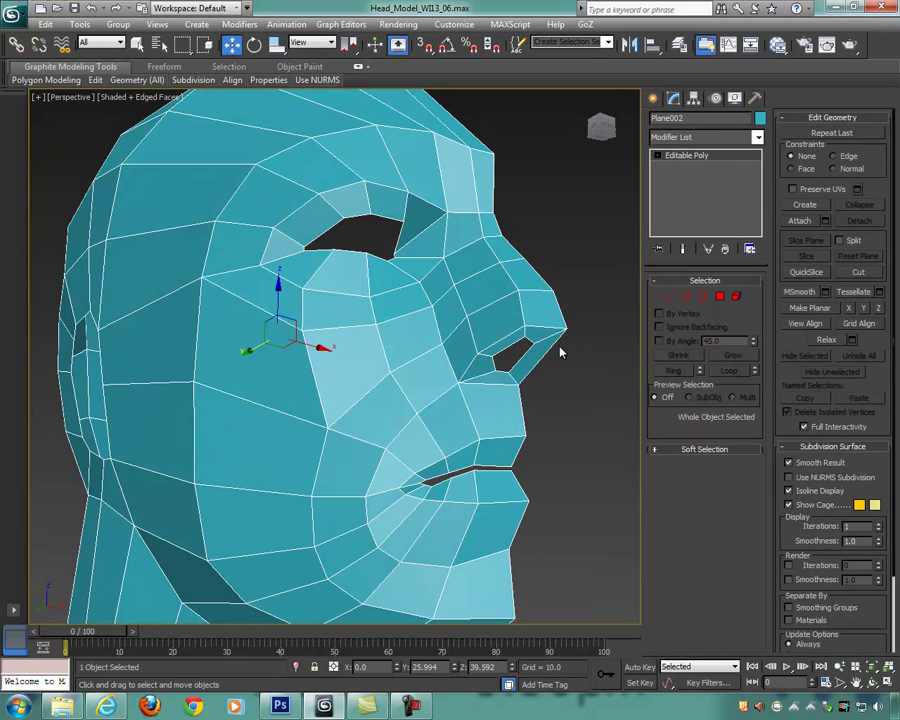
middle_click_drag(540, 330, 488, 343, "alt")
scroll(488, 343, "up", 4)
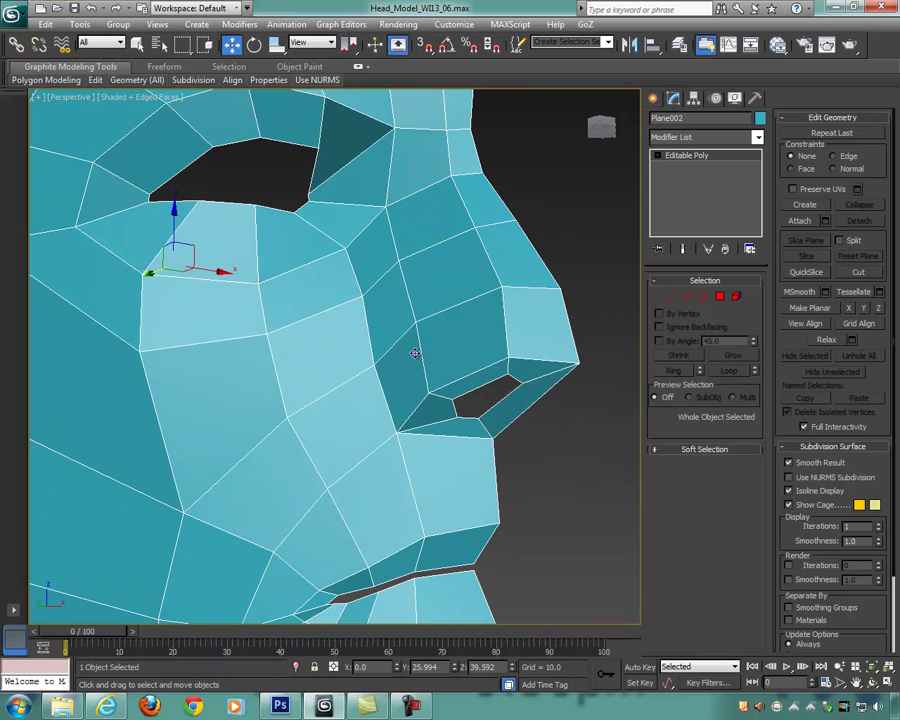
left_click(686, 296)
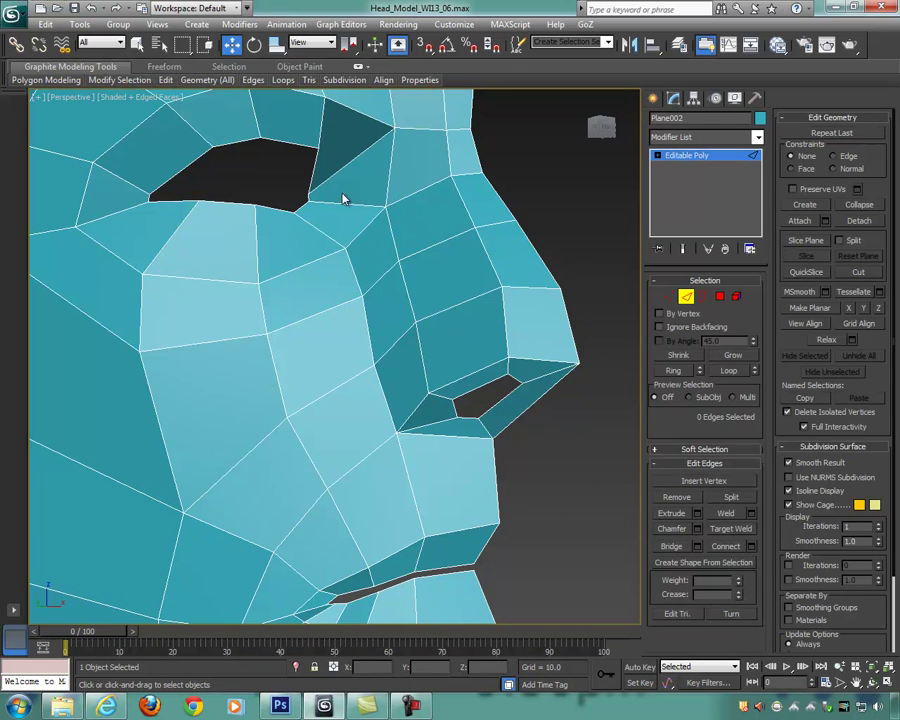
left_click(400, 337)
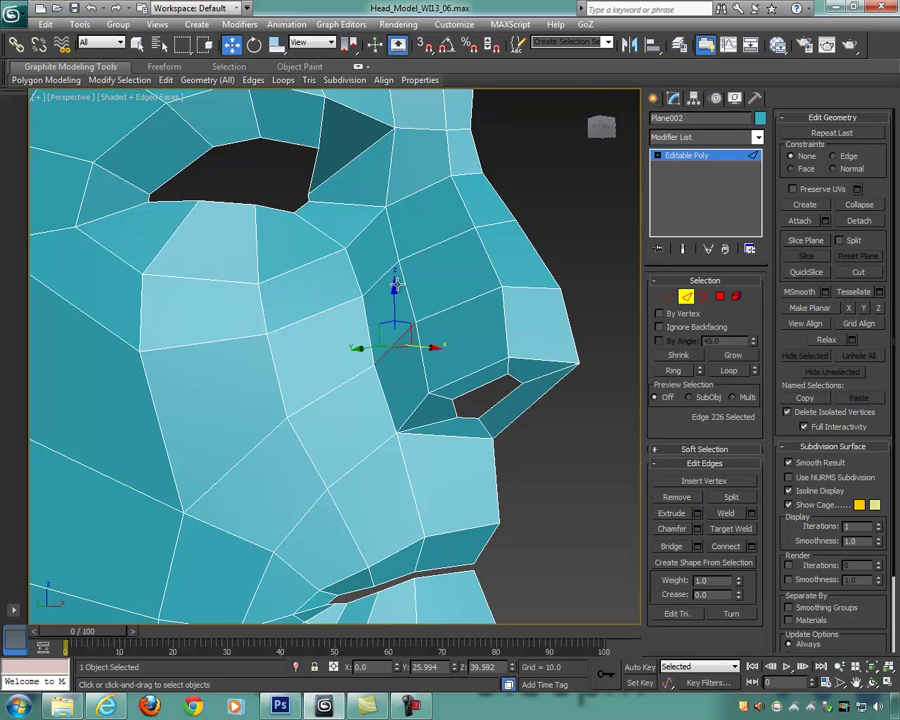
left_click(680, 371)
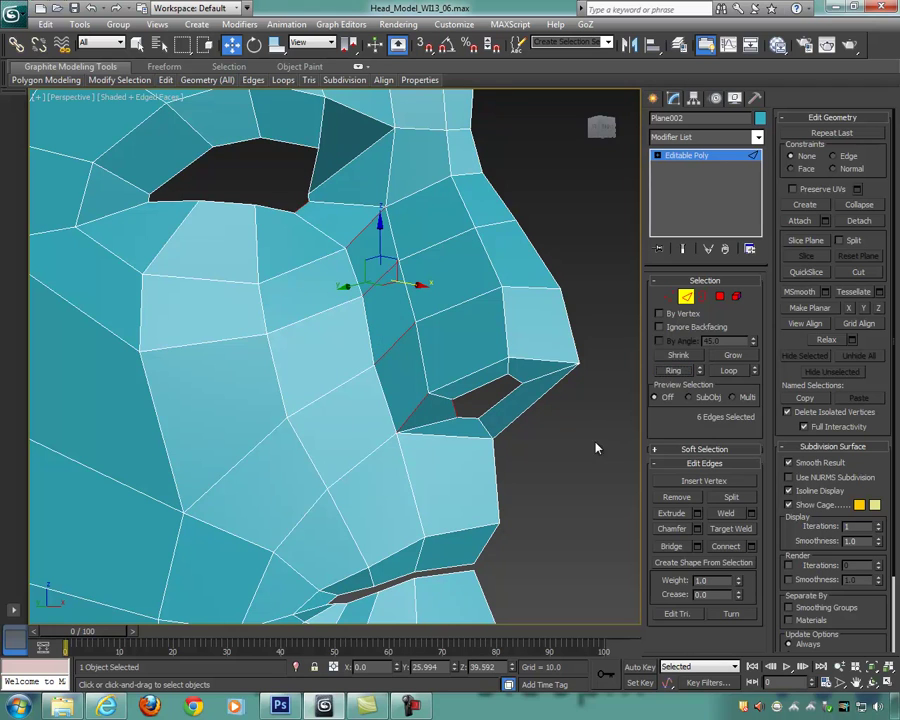
left_click(751, 546)
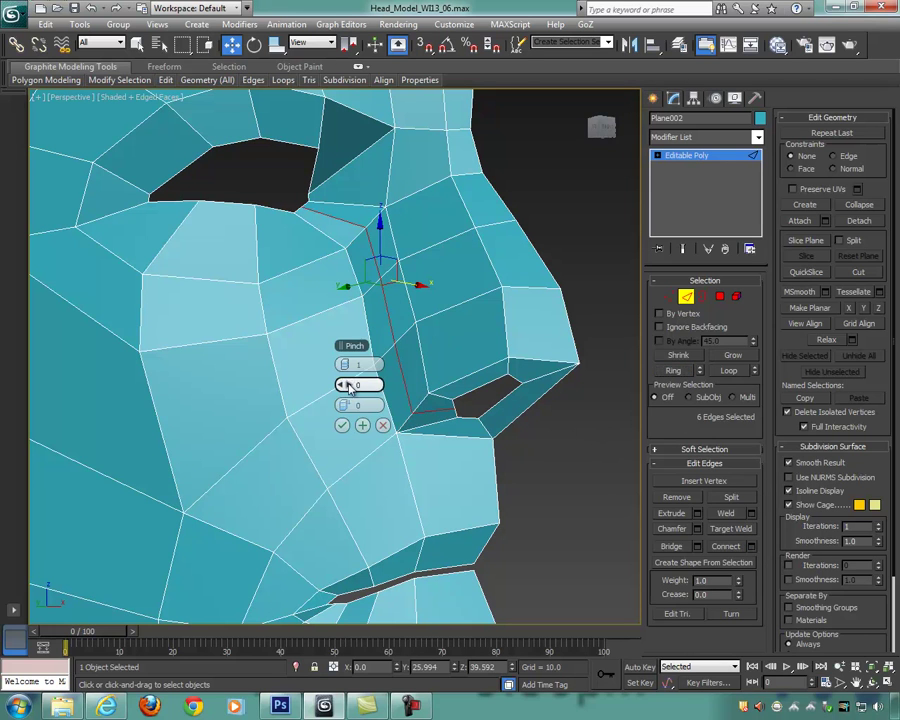
left_click(361, 425)
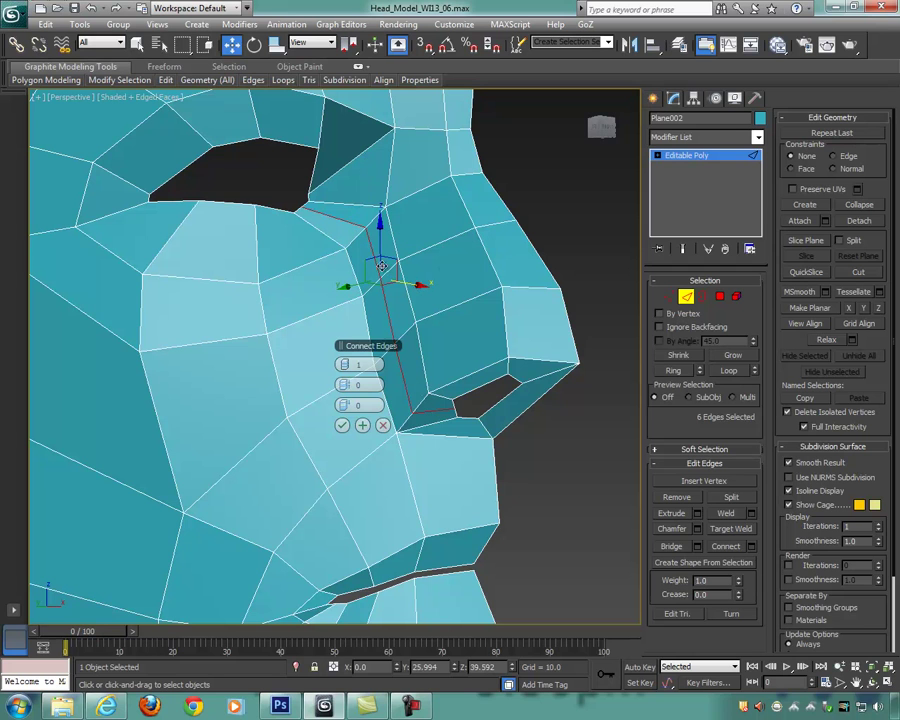
left_click(342, 425)
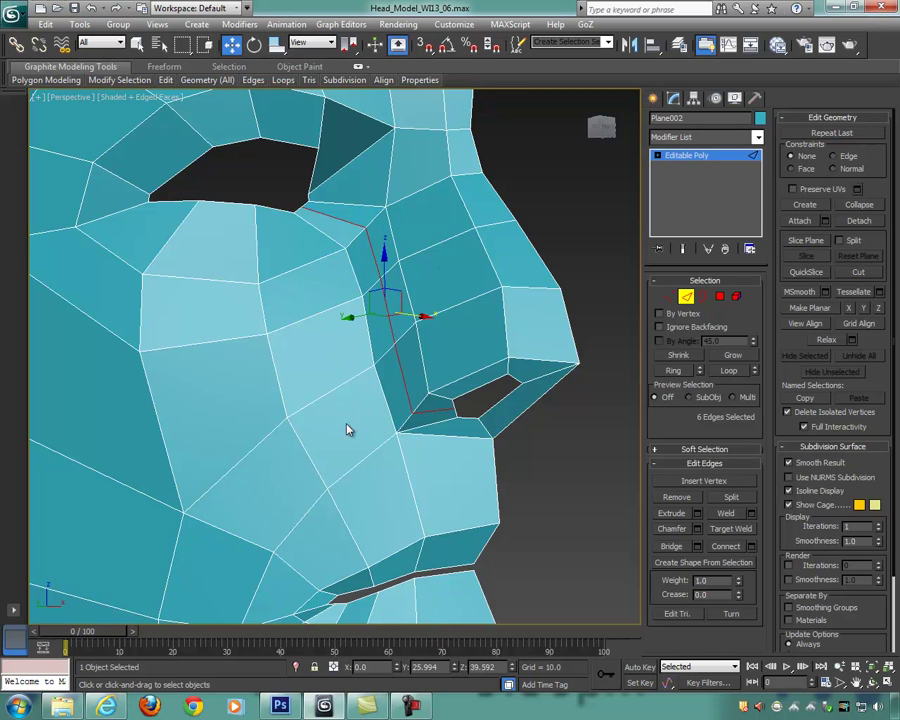
Step: Switch to vertex editing and shift the side-of-nose vertices between the bridge and nostril towards the centreline
middle_click_drag(526, 353, 554, 355, "alt")
left_click(670, 297)
left_click(433, 372)
middle_click_drag(490, 388, 455, 291, "alt")
left_click(457, 372, "ctrl")
left_click(414, 300)
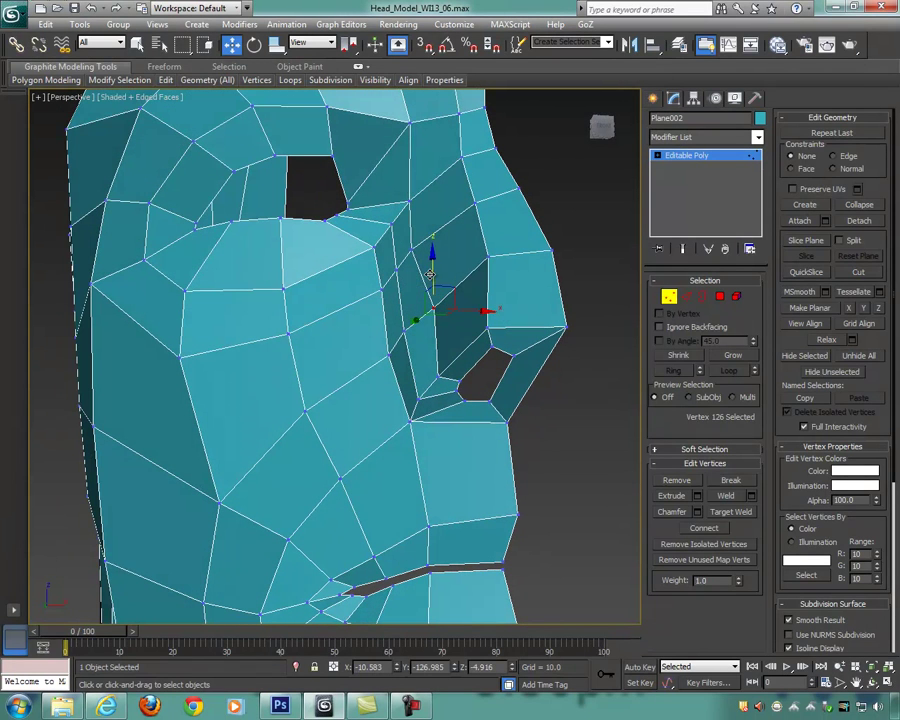
left_click(409, 246)
left_click_drag(446, 256, 463, 256)
middle_click_drag(463, 256, 496, 276, "alt")
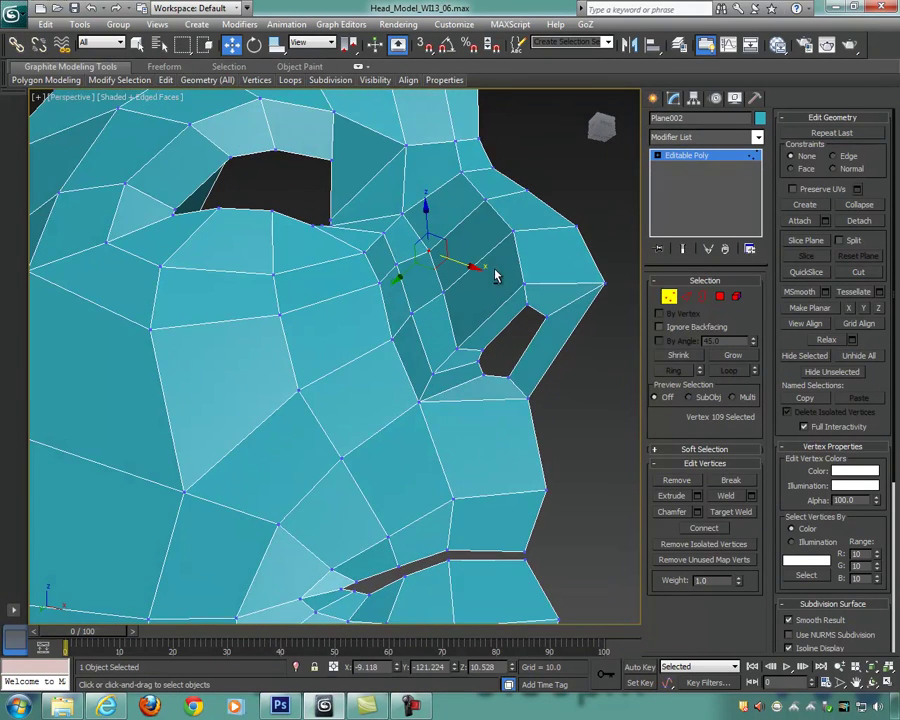
Step: Reposition the vertices around the base of the nostril wing to shape its underside
left_click(432, 373)
middle_click_drag(432, 373, 465, 375, "alt")
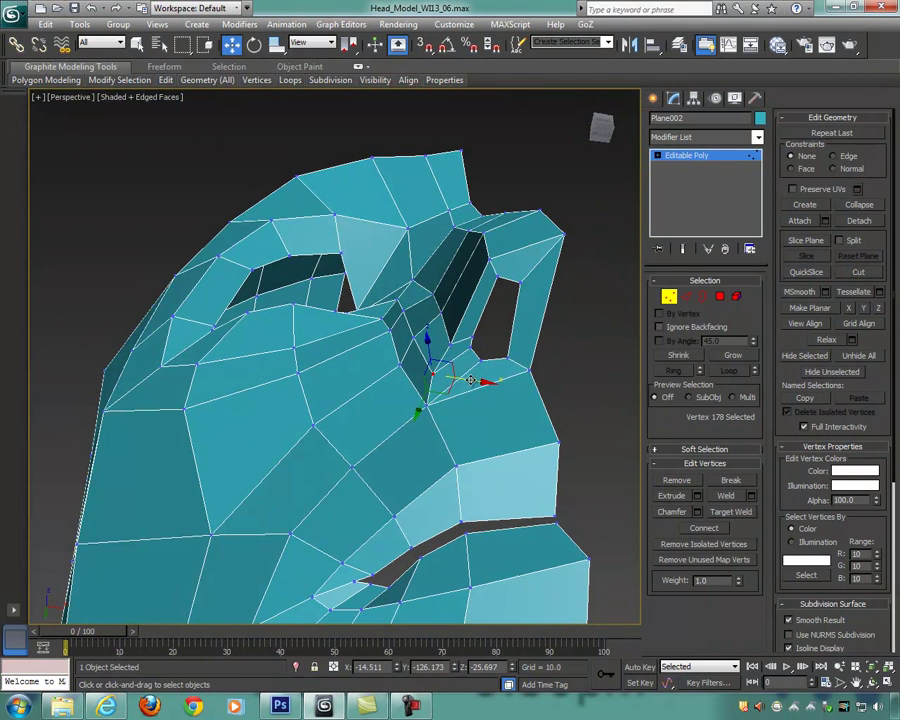
middle_click_drag(463, 376, 449, 360, "alt")
left_click(449, 360)
left_click_drag(449, 361, 460, 331)
middle_click_drag(460, 331, 499, 361, "alt")
Step: Move the new loop's upper and middle vertices beside the nose inward along X, towards the nose bridge
left_click(384, 272)
middle_click_drag(385, 272, 385, 225, "alt")
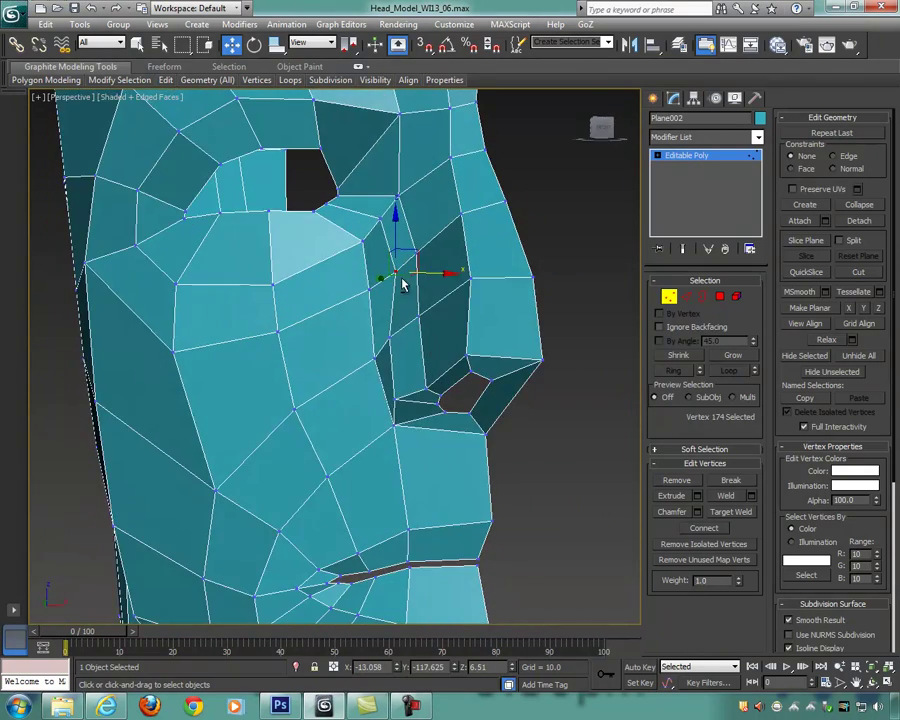
left_click(380, 217)
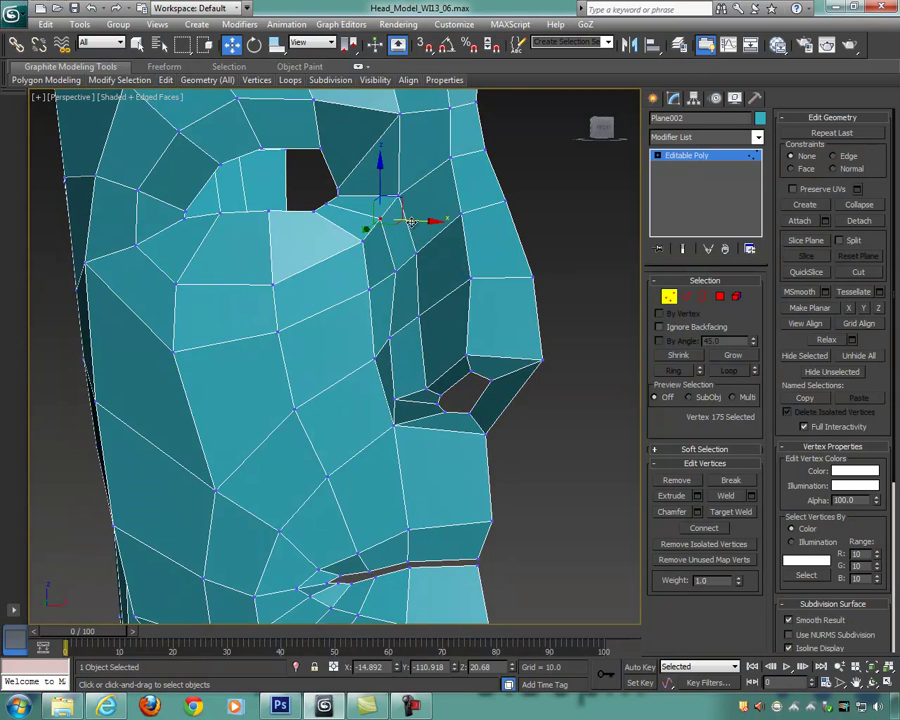
left_click_drag(419, 221, 421, 221)
middle_click_drag(421, 222, 461, 343, "alt")
left_click(395, 314)
left_click_drag(435, 316, 442, 316)
mouse_move(455, 332)
middle_mouse_down("alt")
mouse_move(445, 340)
mouse_move(459, 343)
middle_mouse_up("alt")
Step: Connect the edge ring starting at the nose tip with one segment, running across the nostril wing and cheek
left_click(686, 296)
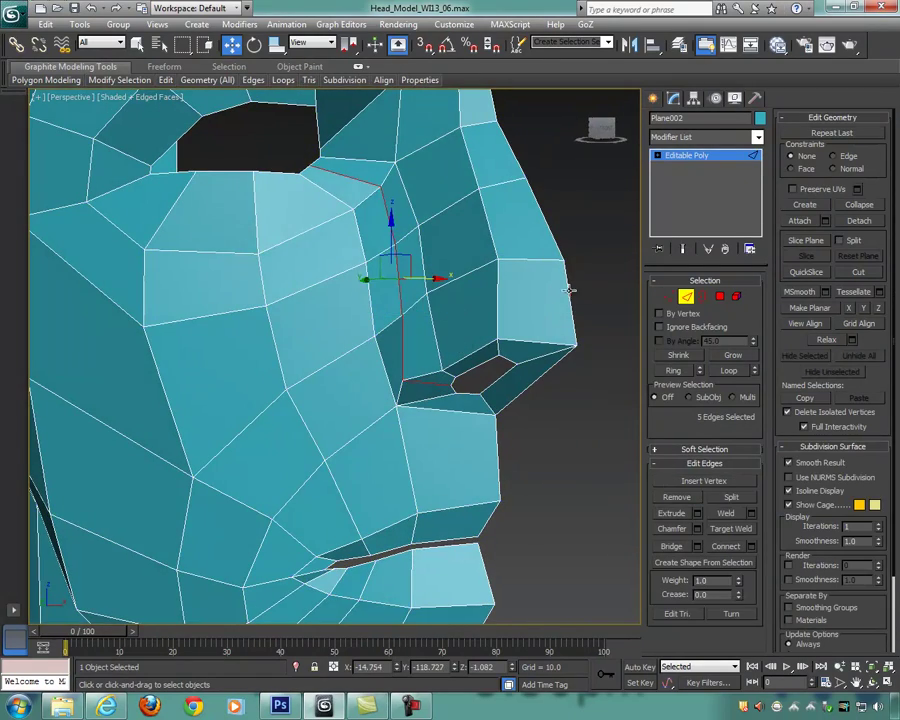
left_click(571, 293)
middle_click_drag(571, 293, 541, 358, "alt")
middle_click_drag(341, 404, 392, 345, "alt")
middle_click_drag(431, 308, 392, 287, "alt")
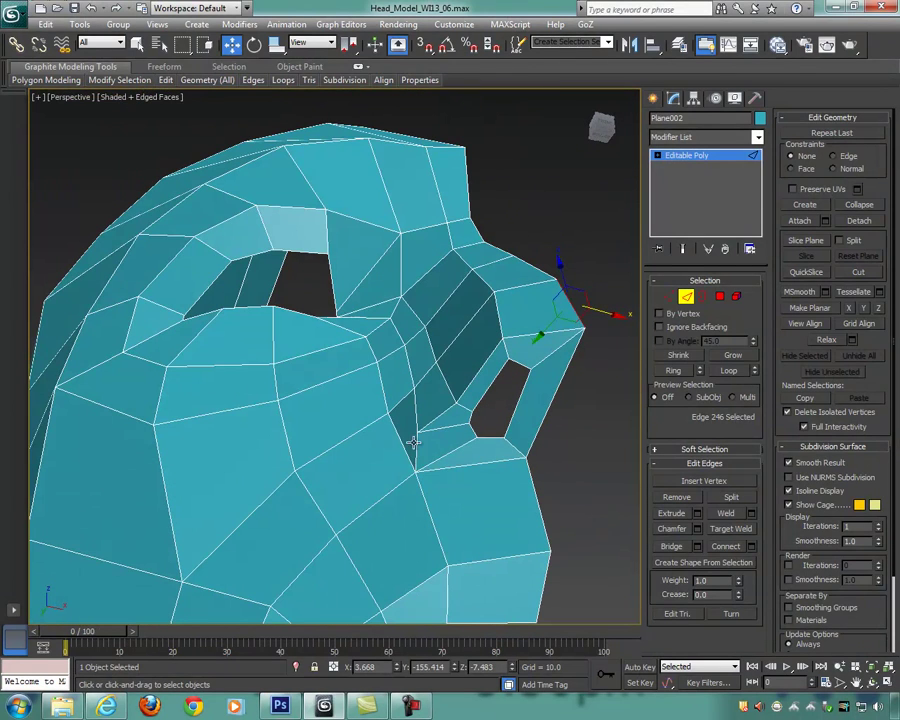
middle_click_drag(450, 408, 512, 328, "alt")
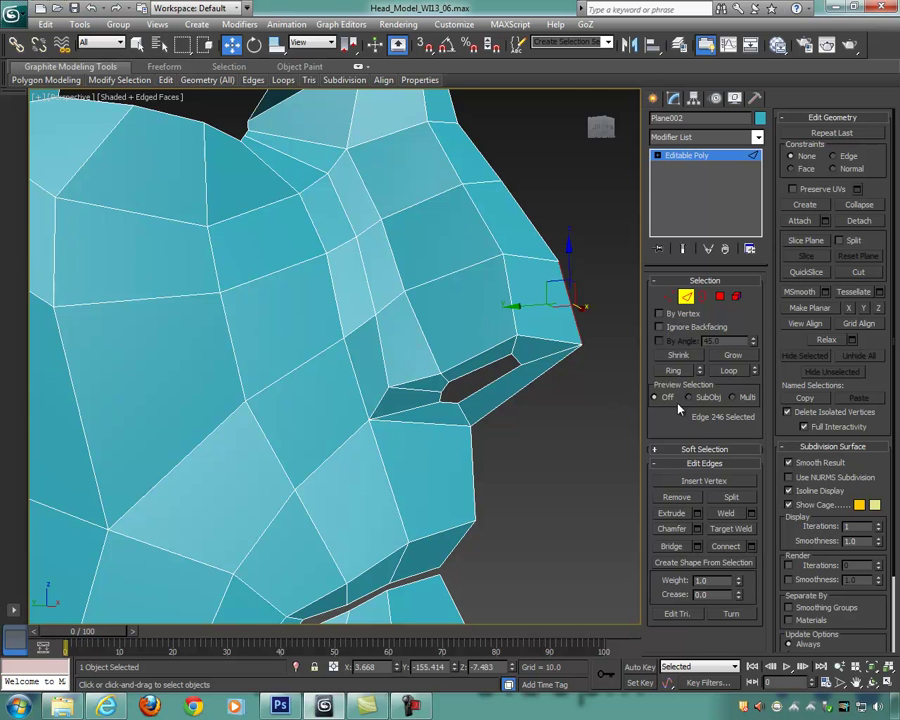
left_click(675, 371)
left_click(749, 548)
middle_click_drag(575, 462, 518, 429, "alt")
left_click(343, 425)
Step: Move the new loop's vertices at the nose tip and nostril wing to round the end of the nose
key("1")
middle_click_drag(596, 385, 587, 319, "alt")
left_click_drag(494, 299, 504, 299)
middle_click_drag(464, 350, 498, 301, "alt")
left_click(403, 354)
left_click_drag(461, 371, 462, 372)
middle_click_drag(462, 372, 465, 343, "alt")
left_click_drag(426, 375, 430, 364)
middle_click_drag(430, 364, 598, 416, "alt")
left_click(388, 343)
middle_click_drag(452, 362, 444, 356, "alt")
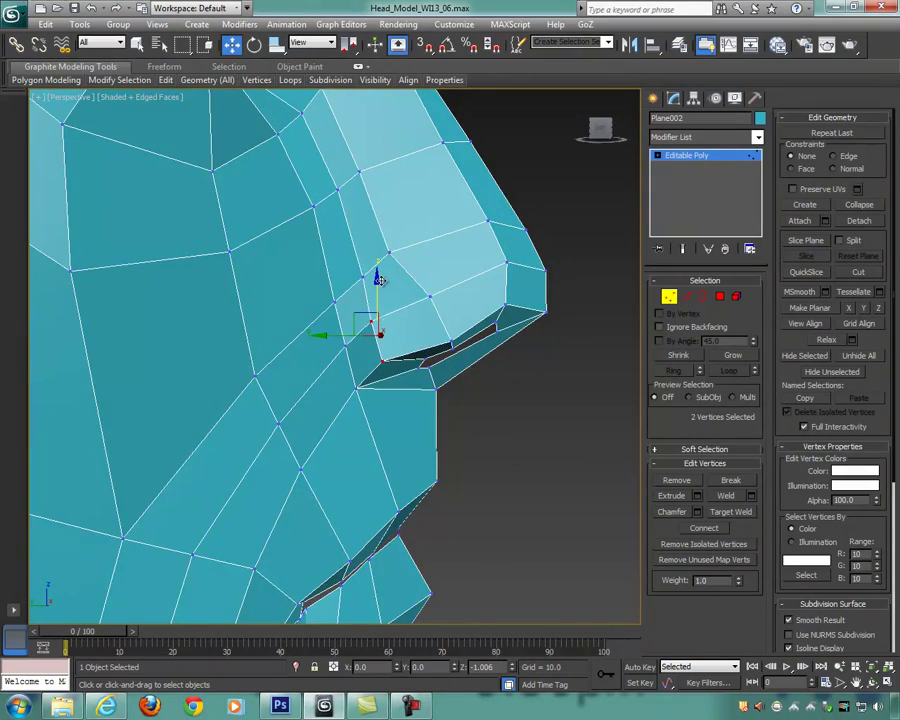
middle_click_drag(342, 223, 516, 335, "alt")
Step: Connect the edge ring in the crease between nose and cheek with one segment
left_click(685, 296)
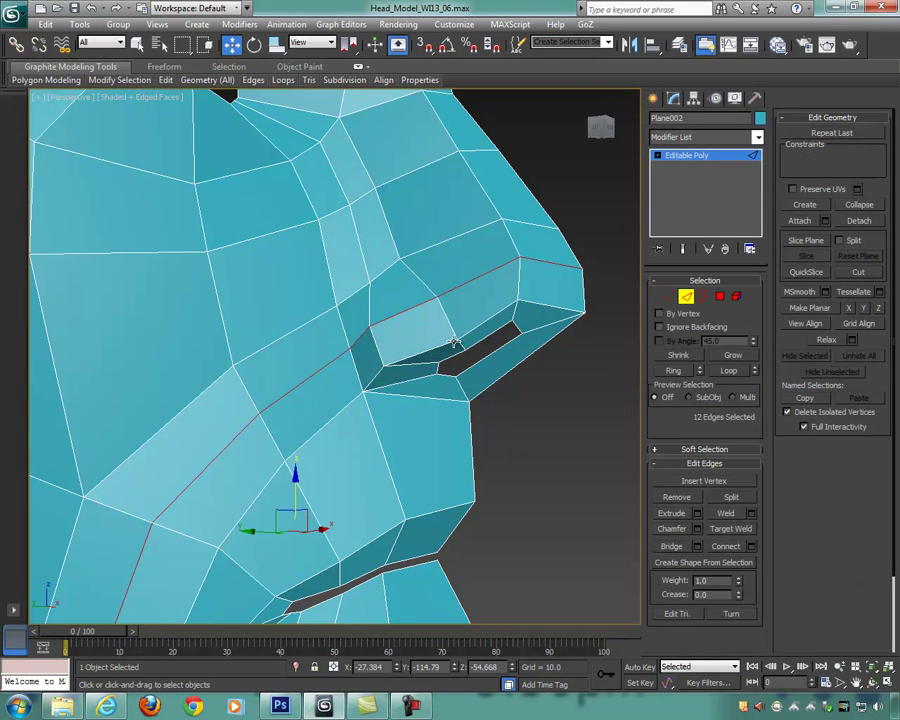
left_click(368, 344)
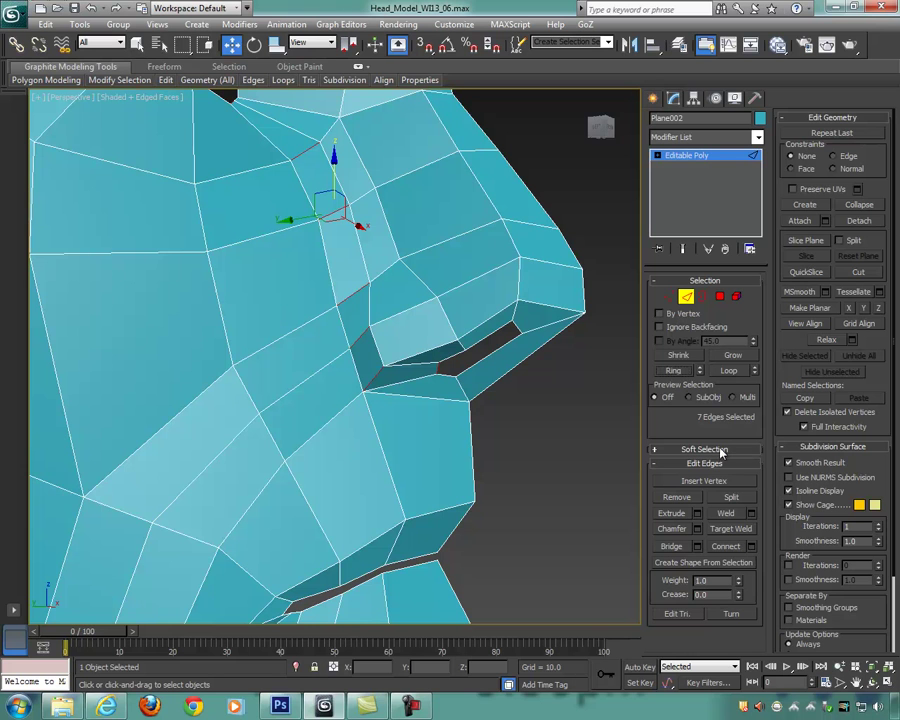
left_click(752, 556)
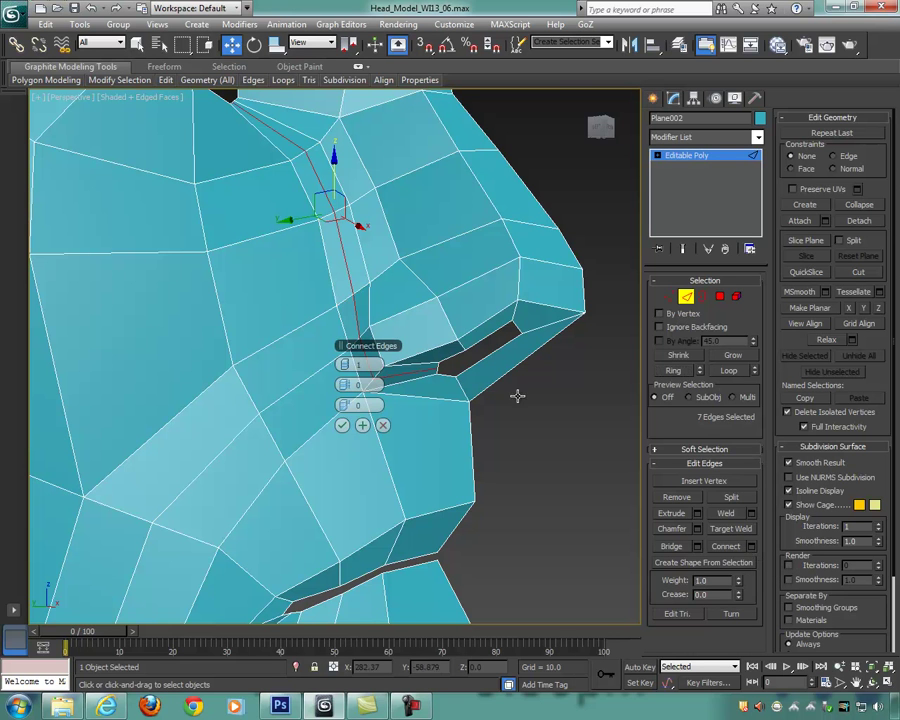
left_click(342, 425)
Step: Move the paired vertices behind the nostril wing to form a deep crease where the wing meets the cheek
middle_click_drag(420, 392, 445, 325, "alt")
left_click(668, 296)
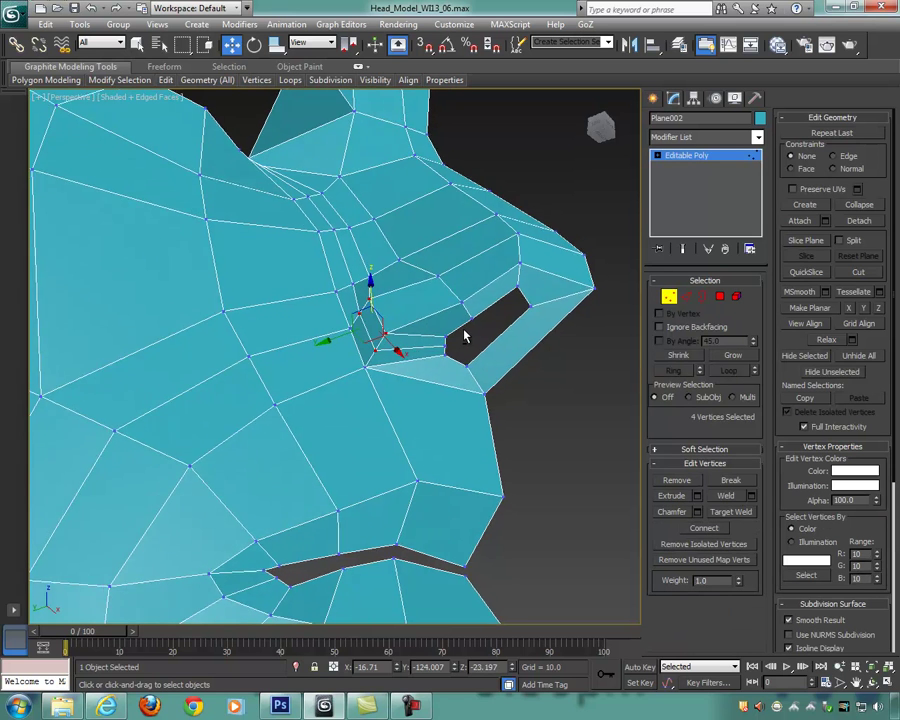
left_click(359, 323)
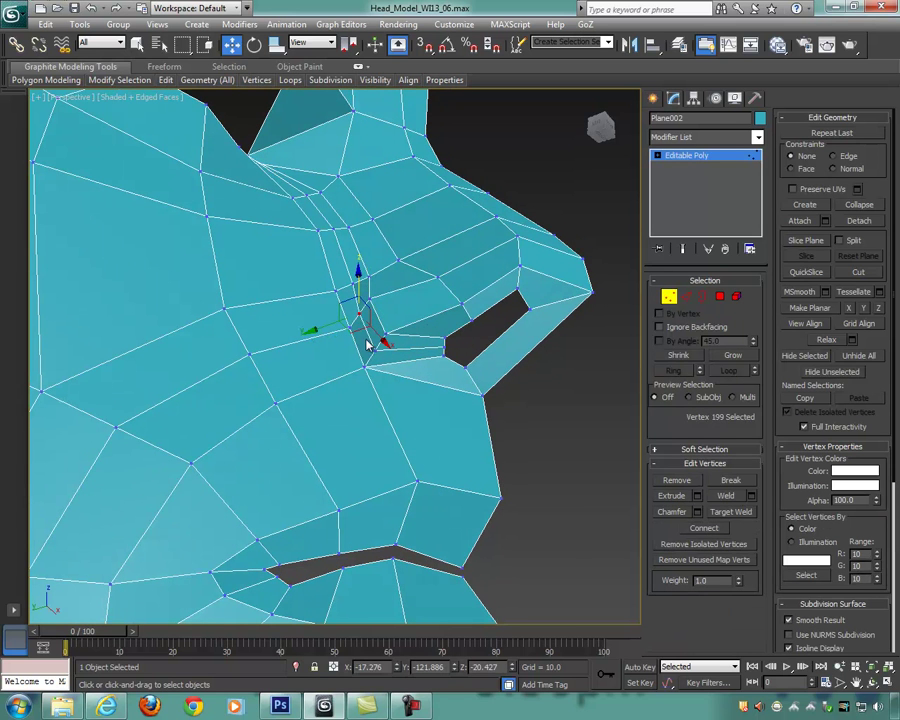
left_click(385, 350, "ctrl")
mouse_move(385, 350)
middle_mouse_down("alt")
mouse_move(397, 347)
mouse_move(398, 362)
middle_mouse_up("alt")
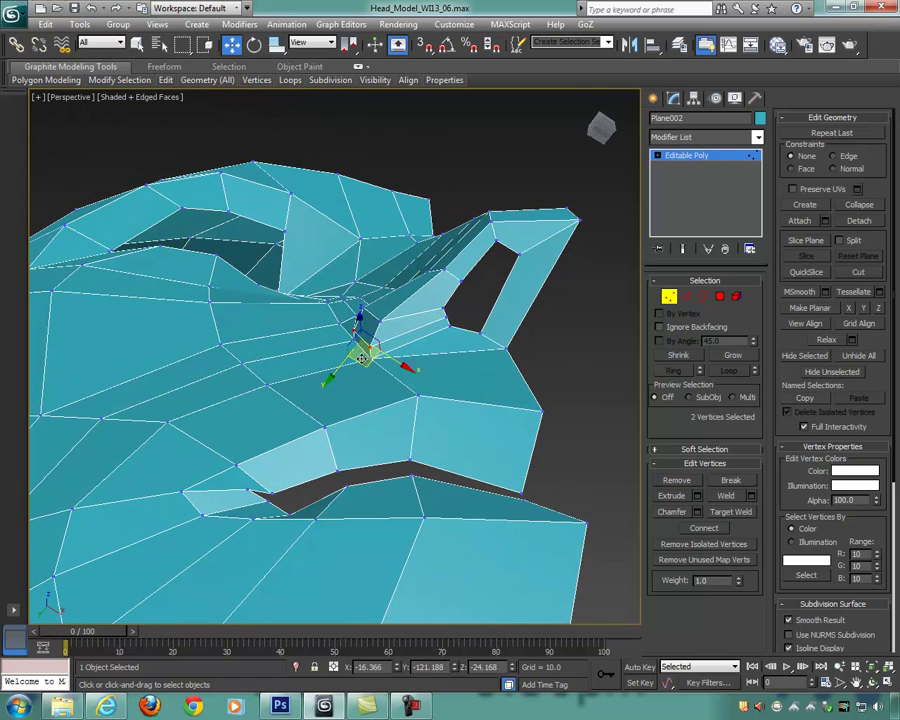
left_click_drag(399, 363, 402, 368)
middle_click_drag(418, 342, 392, 288, "alt")
left_click(378, 303)
left_click(395, 329, "ctrl")
middle_click_drag(445, 340, 565, 328, "alt")
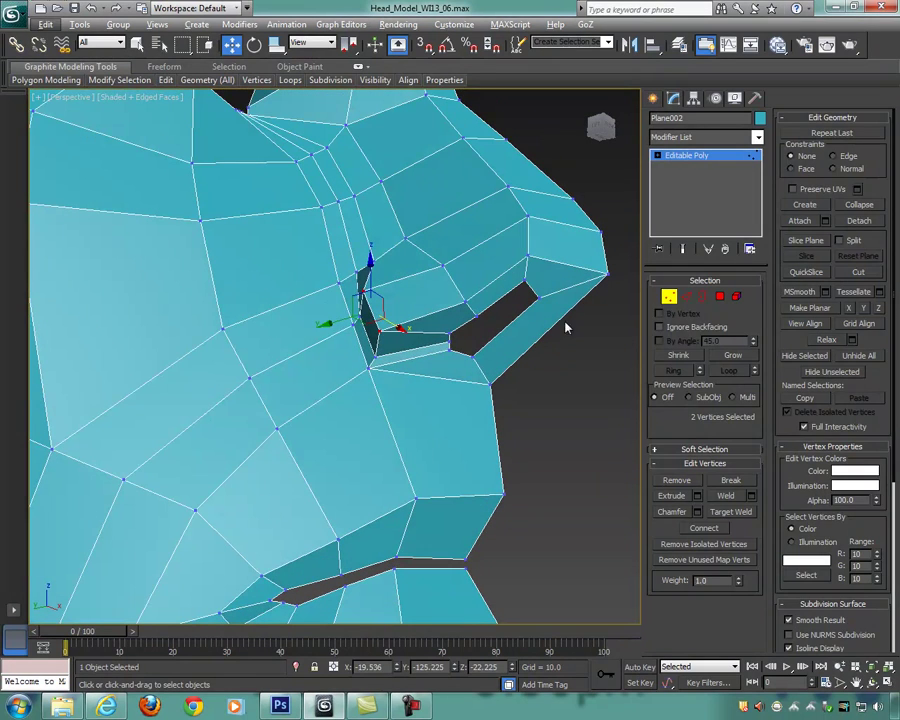
Step: Connect the ring of edges across the nostril wing with one segment
left_click(687, 298)
left_click(427, 318)
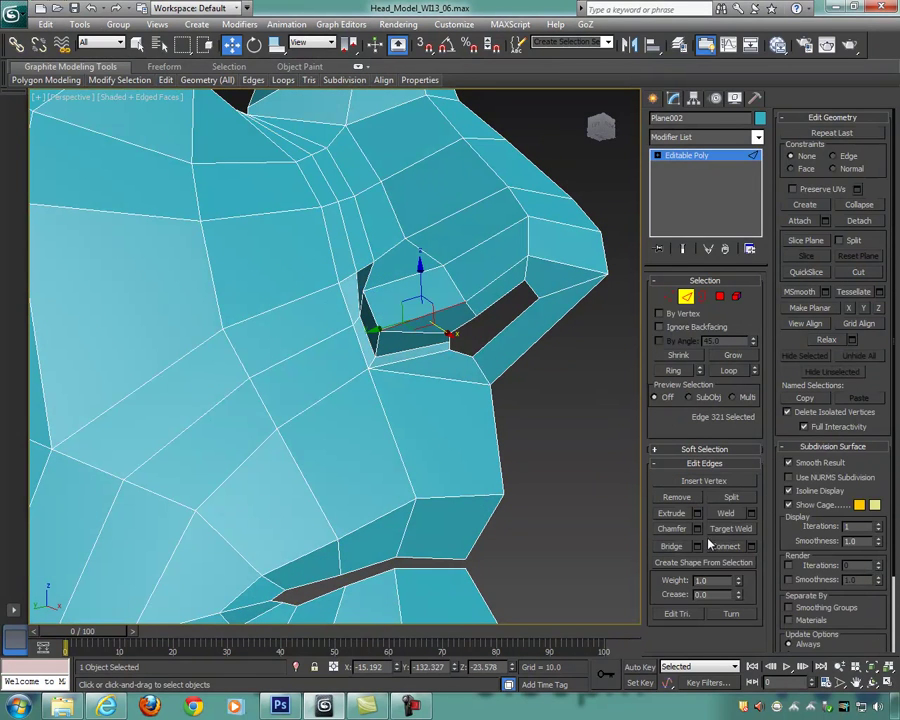
left_click(683, 372)
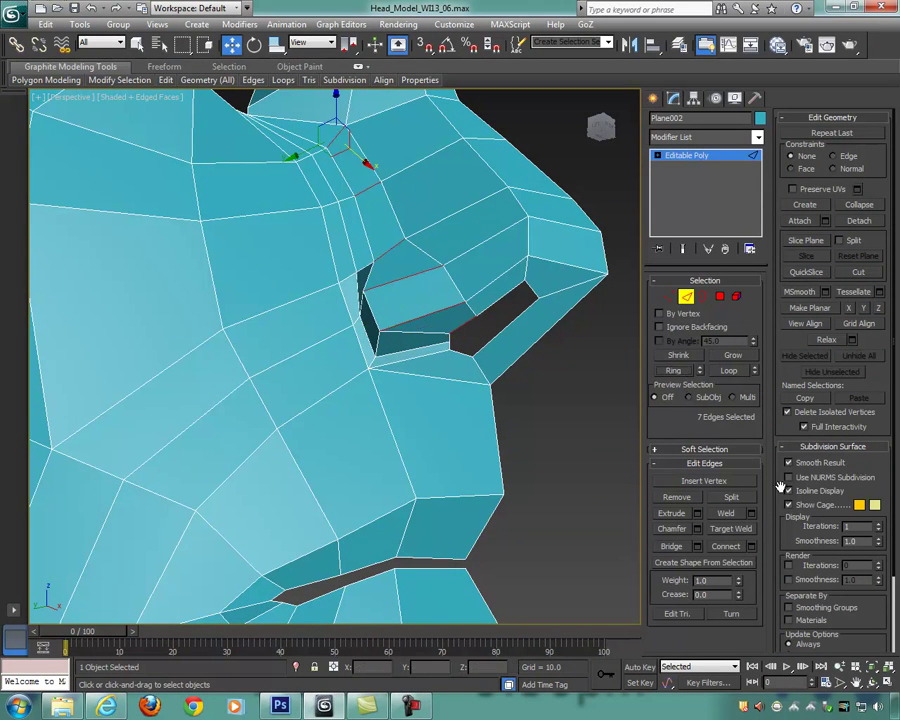
left_click(752, 546)
middle_click_drag(447, 325, 466, 330, "alt")
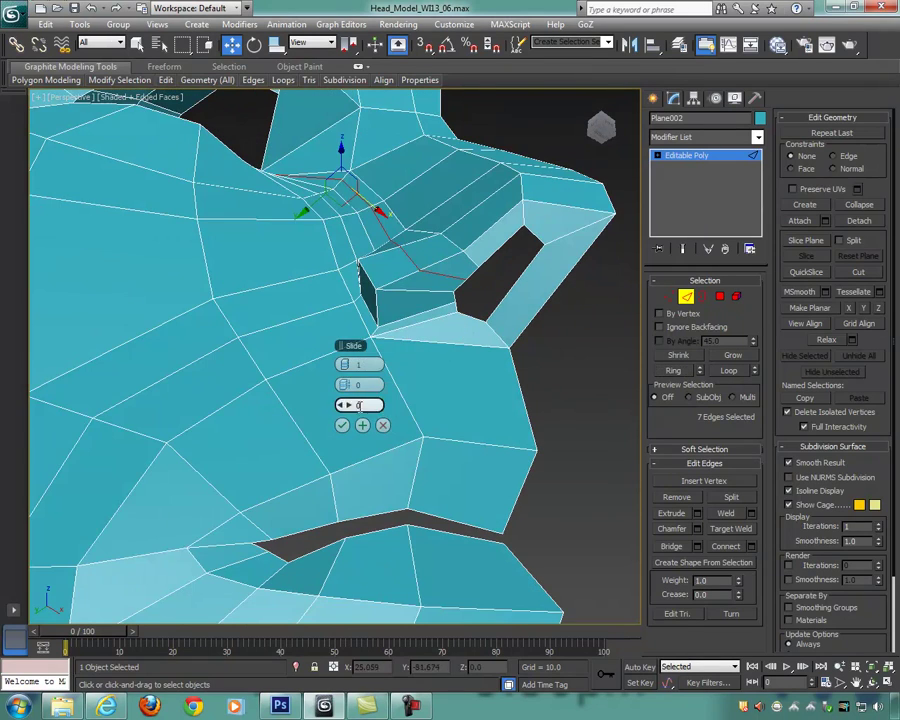
left_click(344, 428)
Step: Move the new loop's vertices on the nostril wing individually to round its outer bulge
middle_click_drag(344, 428, 461, 357, "alt")
left_click(670, 297)
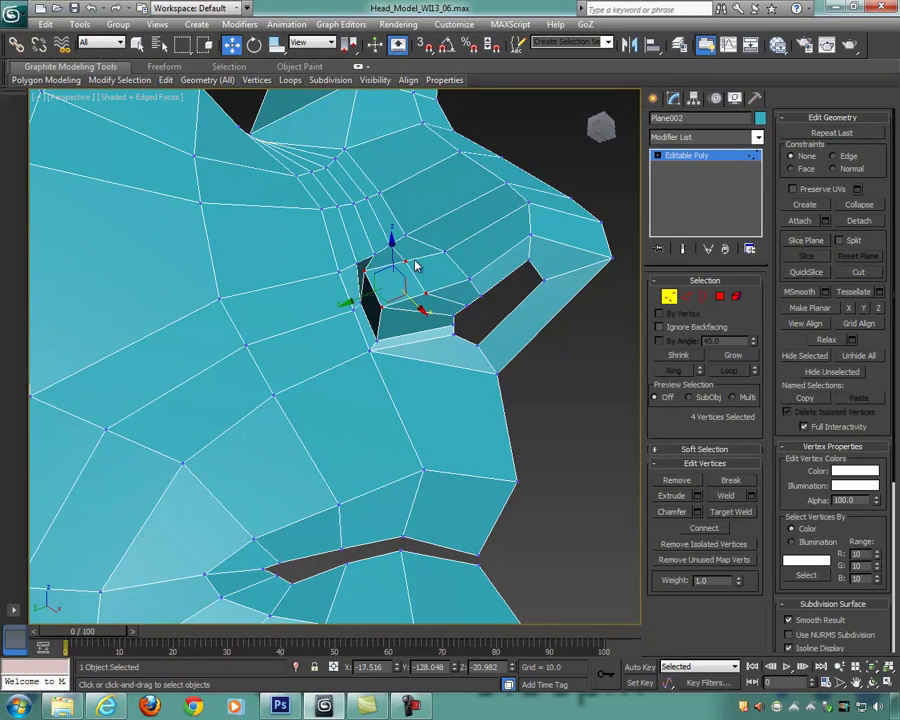
middle_click_drag(410, 266, 446, 280, "alt")
left_click_drag(446, 280, 408, 250)
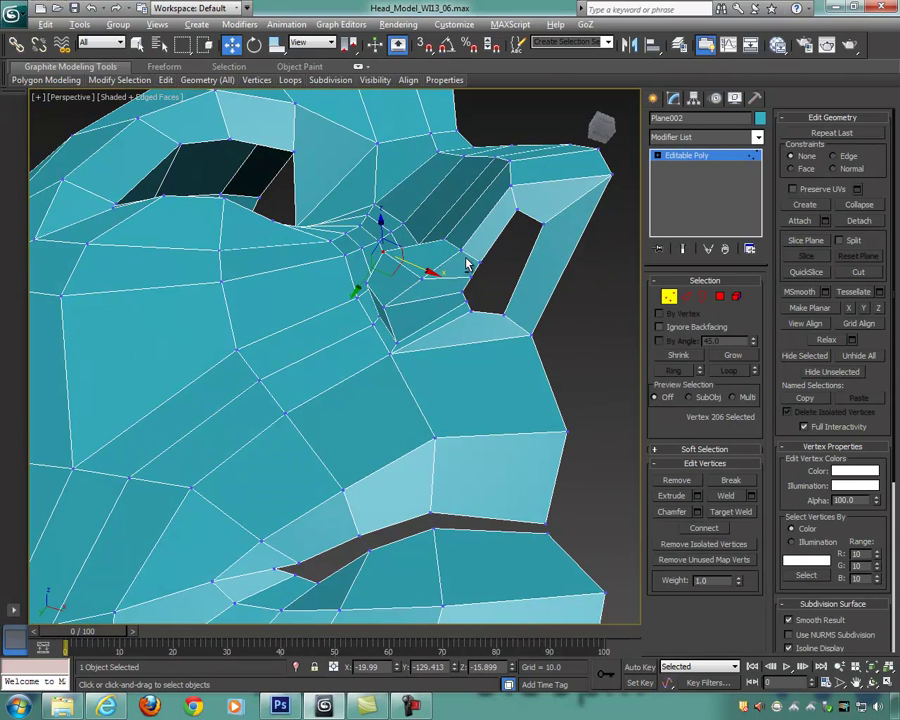
middle_click_drag(460, 266, 468, 263, "alt")
left_click_drag(359, 269, 369, 262)
mouse_move(440, 276)
middle_mouse_down("alt")
mouse_move(460, 284)
mouse_move(457, 272)
middle_mouse_up("alt")
left_click(421, 277)
left_click_drag(455, 294, 398, 287)
middle_click_drag(460, 275, 478, 263, "alt")
Step: Adjust the vertices along the nostril opening's upper rim, from the wing towards the nose tip
left_click(473, 289)
left_click_drag(467, 243, 467, 242)
left_click(489, 256)
middle_click_drag(481, 229, 545, 257, "alt")
left_click(537, 243)
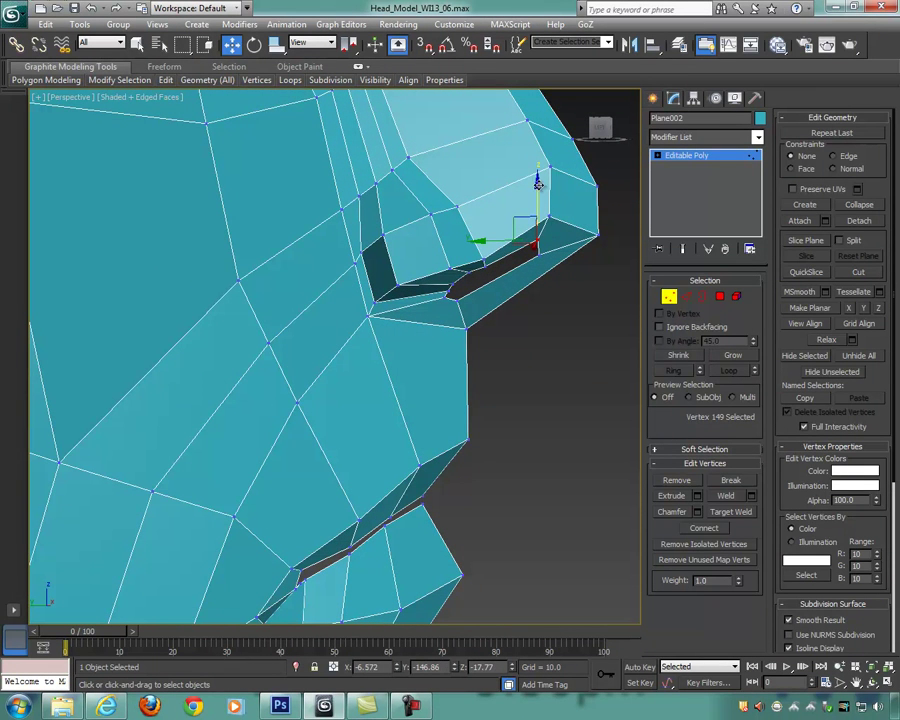
left_click(546, 221)
left_click_drag(550, 168, 548, 181)
middle_click_drag(540, 200, 450, 272, "alt")
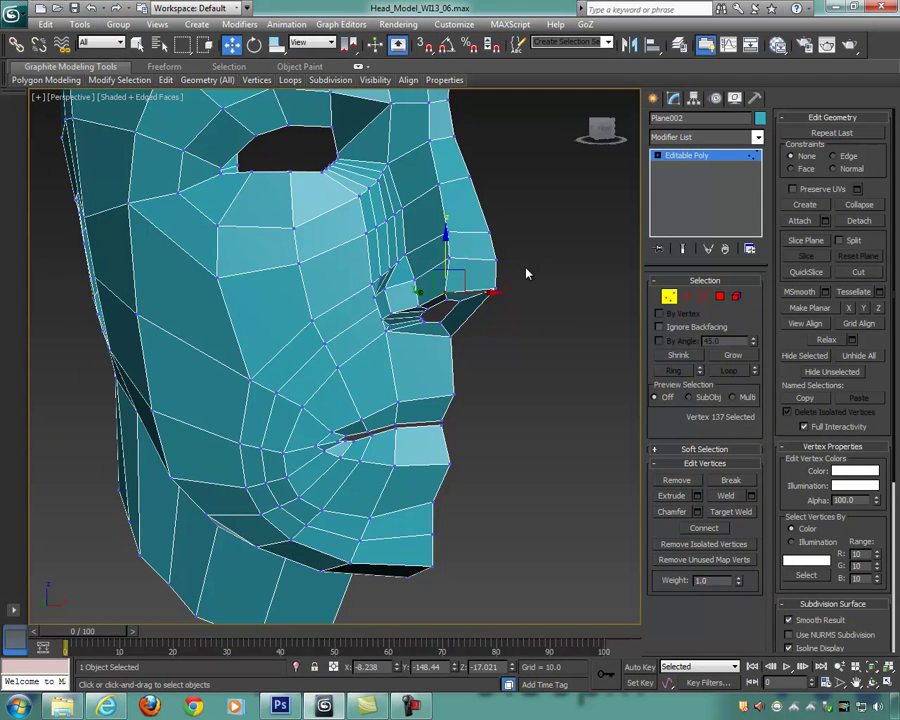
Step: Refine the vertices around the rear and underside of the nostril opening, and check the nose's shape
scroll(527, 273, "up", 3)
scroll(544, 224, "down", 2)
middle_click_drag(545, 224, 524, 240, "alt")
scroll(432, 338, "up", 5)
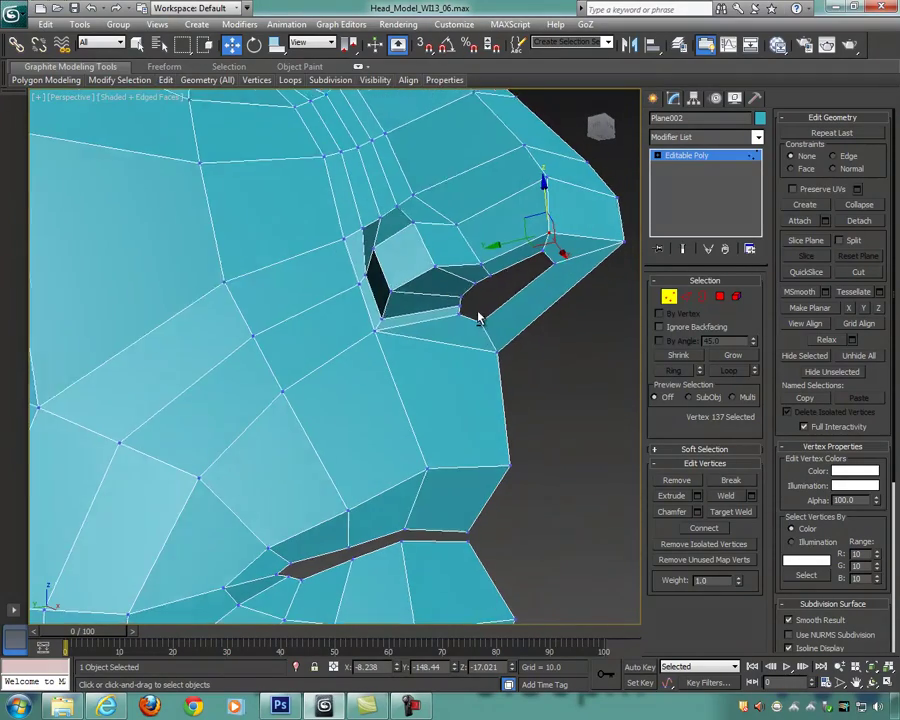
middle_click_drag(478, 318, 474, 313, "alt")
left_click_drag(502, 293, 502, 293)
middle_click_drag(502, 293, 491, 250, "alt")
left_click(477, 211)
left_click(465, 213)
left_click_drag(493, 214, 485, 211)
left_click(464, 229)
middle_click_drag(480, 217, 463, 257, "alt")
left_click_drag(463, 257, 464, 254)
middle_click_drag(500, 225, 596, 298, "alt")
scroll(536, 287, "down", 6)
middle_click_drag(410, 341, 480, 350, "alt")
scroll(592, 335, "up", 4)
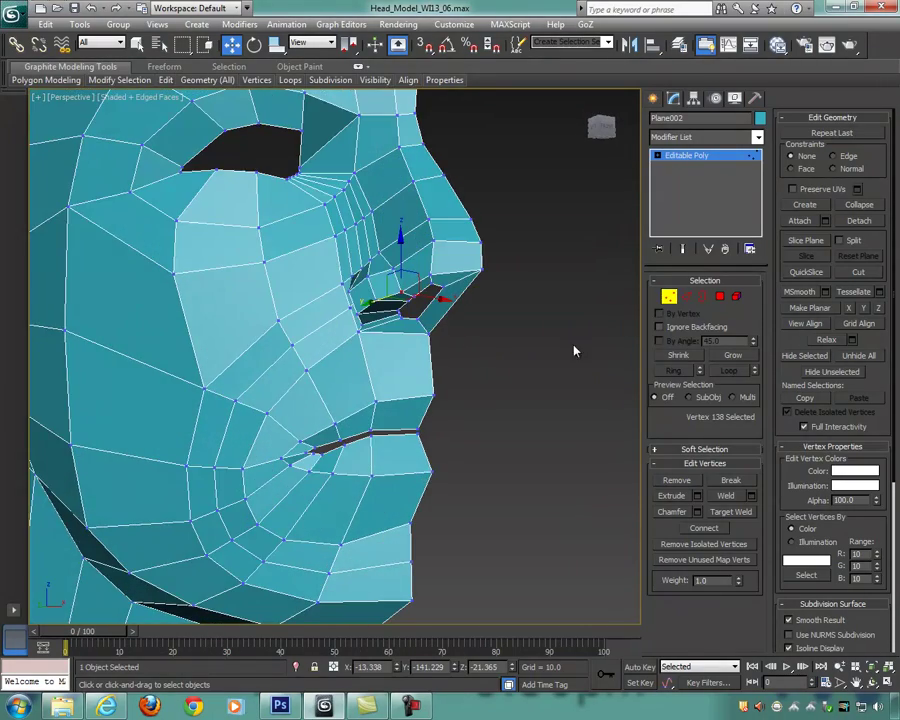
Step: Turn on NURMS subdivision for the head and examine the smoothed face and nose from several angles
scroll(550, 322, "down", 2)
left_click(569, 293)
left_click(669, 298)
left_click(565, 302)
scroll(554, 301, "down", 4)
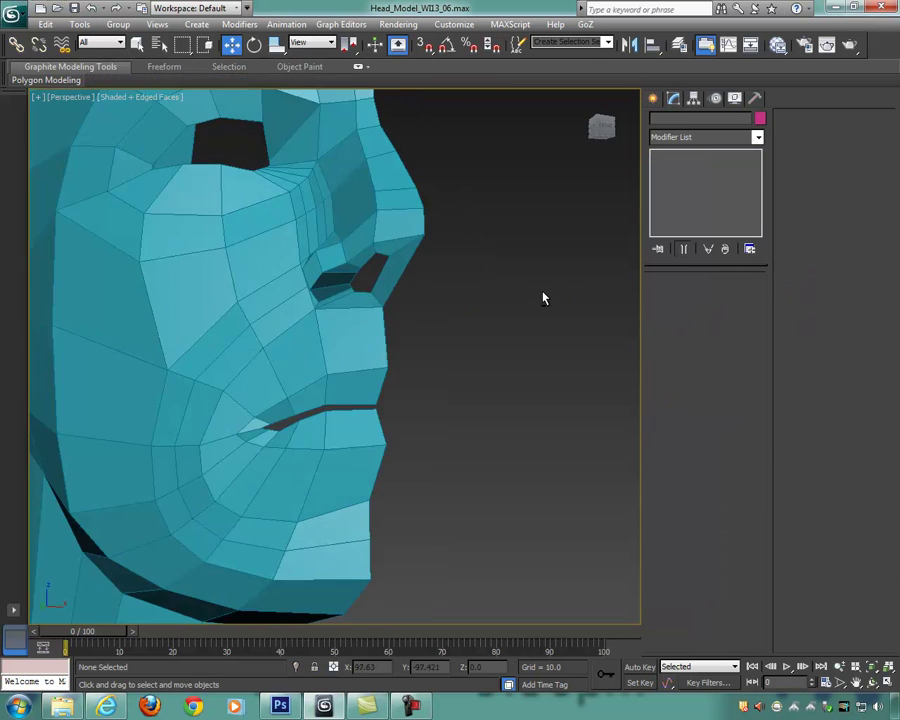
middle_click_drag(490, 297, 481, 315, "alt")
left_click(481, 315)
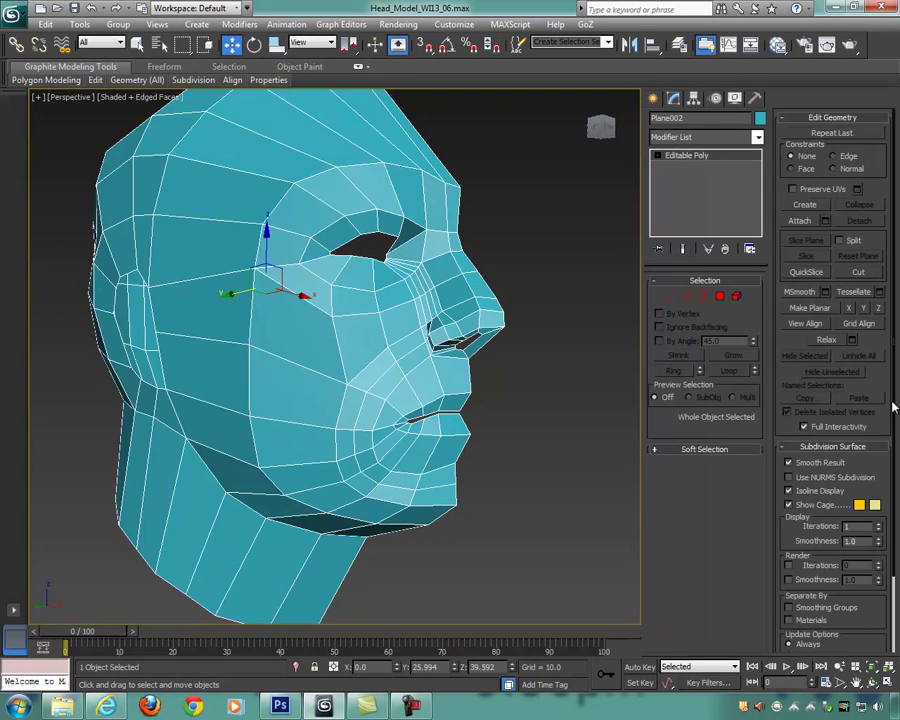
left_click(801, 482)
left_click(588, 384)
middle_click_drag(588, 384, 432, 349, "alt")
middle_click_drag(476, 376, 490, 358, "alt")
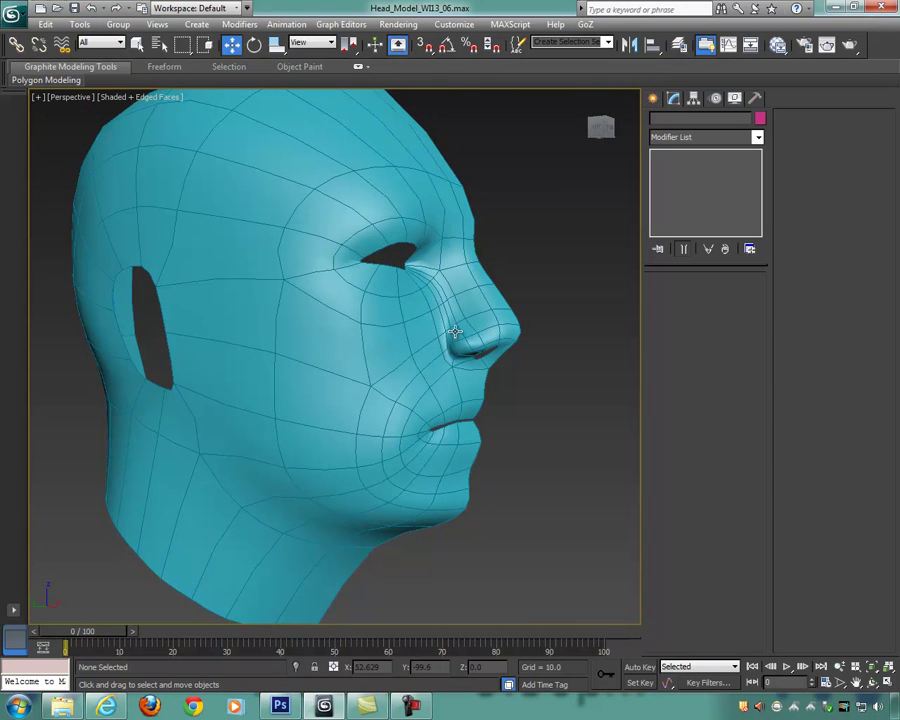
middle_click_drag(531, 362, 436, 337, "alt")
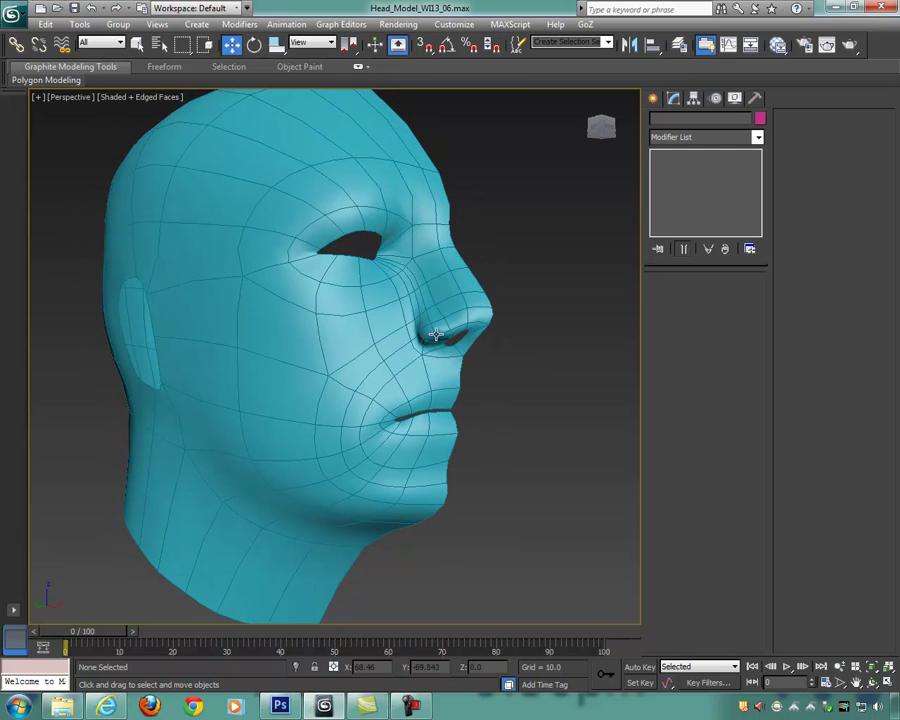
middle_click_drag(498, 335, 482, 321, "alt")
Step: Examine the smoothed nose and nostril without the edge overlay, restore the edges and turn off NURMS subdivision
key("F4")
key("alt+space")
left_click(452, 277)
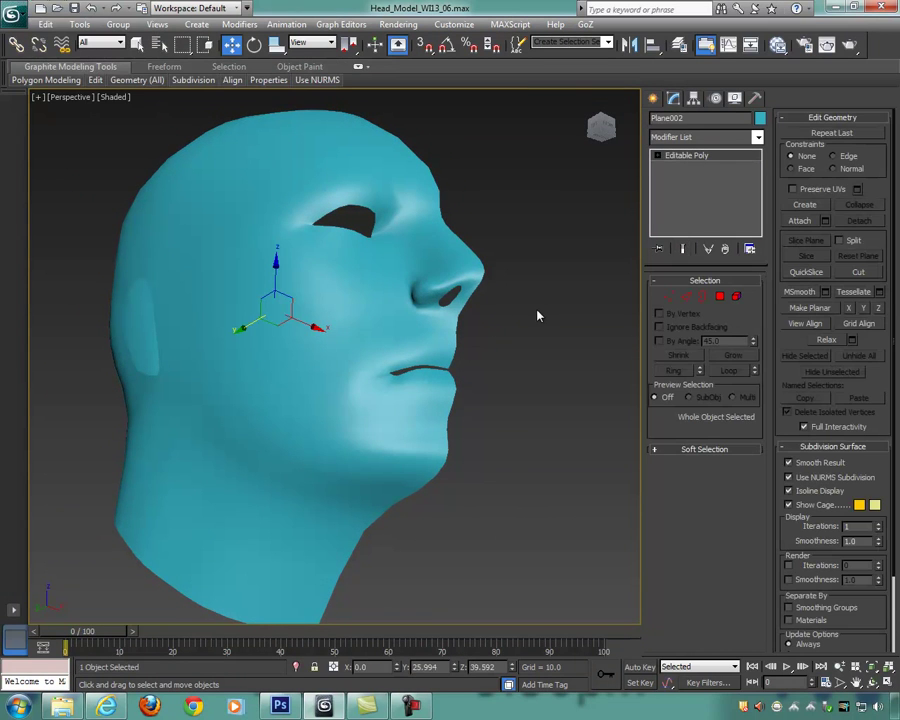
middle_click_drag(539, 303, 472, 332, "alt")
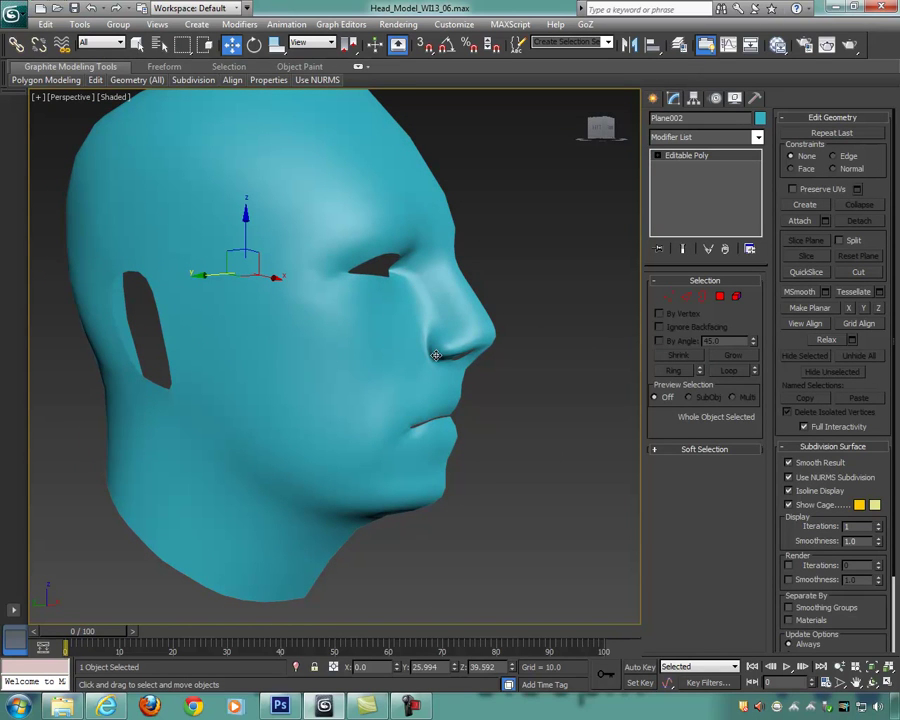
middle_click_drag(506, 386, 480, 345, "alt")
scroll(468, 357, "up", 4)
scroll(467, 357, "up", 3)
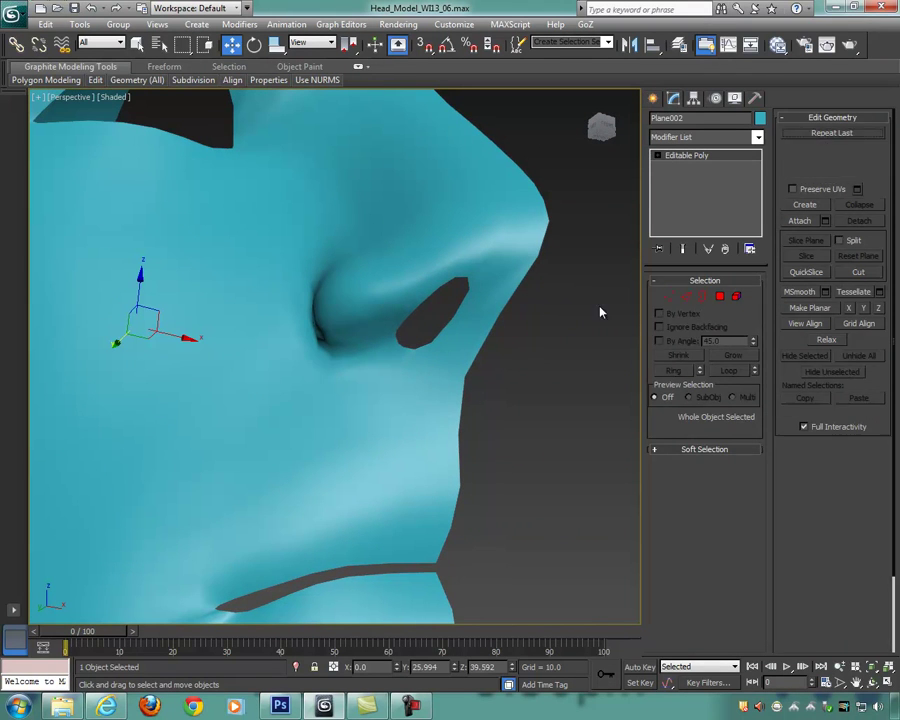
key("F4")
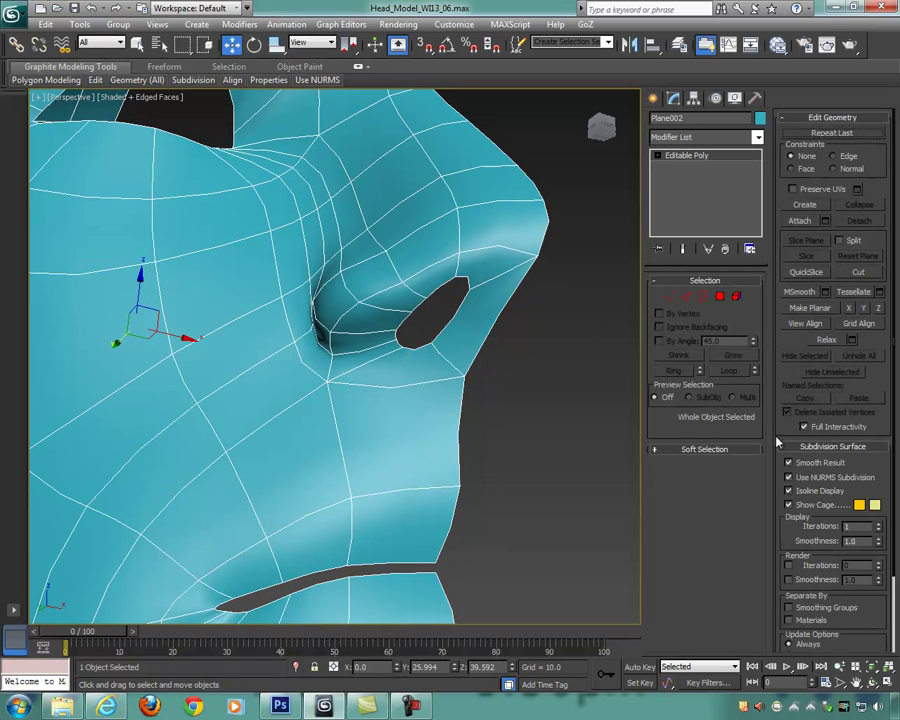
left_click(845, 481)
Step: Cap the open border of the nostril with a polygon
left_click(703, 297)
left_click(472, 288)
middle_click_drag(526, 351, 420, 347, "alt")
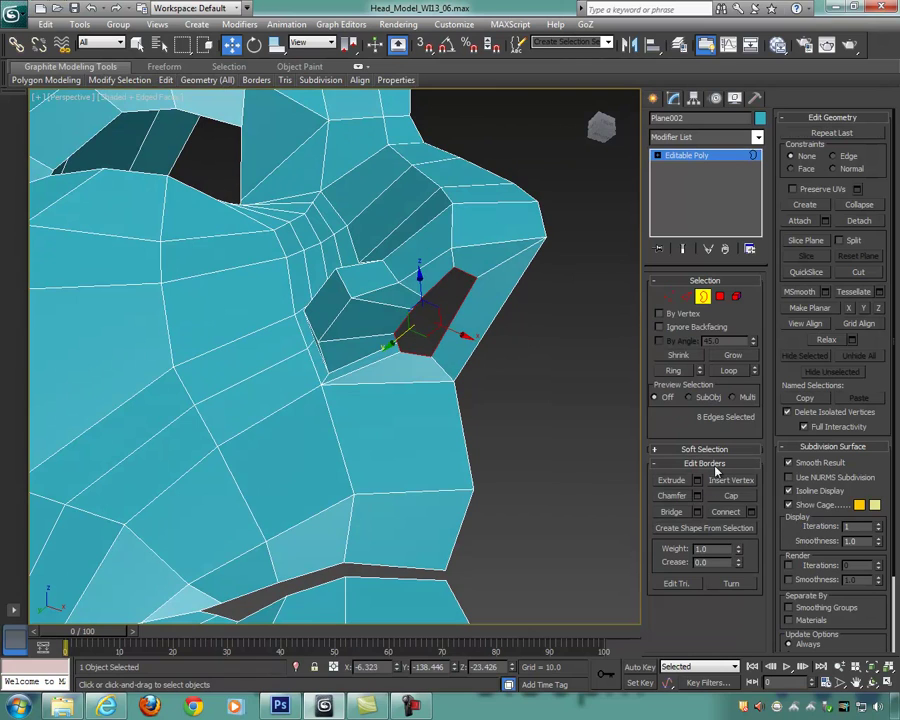
left_click(731, 496)
middle_click_drag(600, 415, 645, 397, "alt")
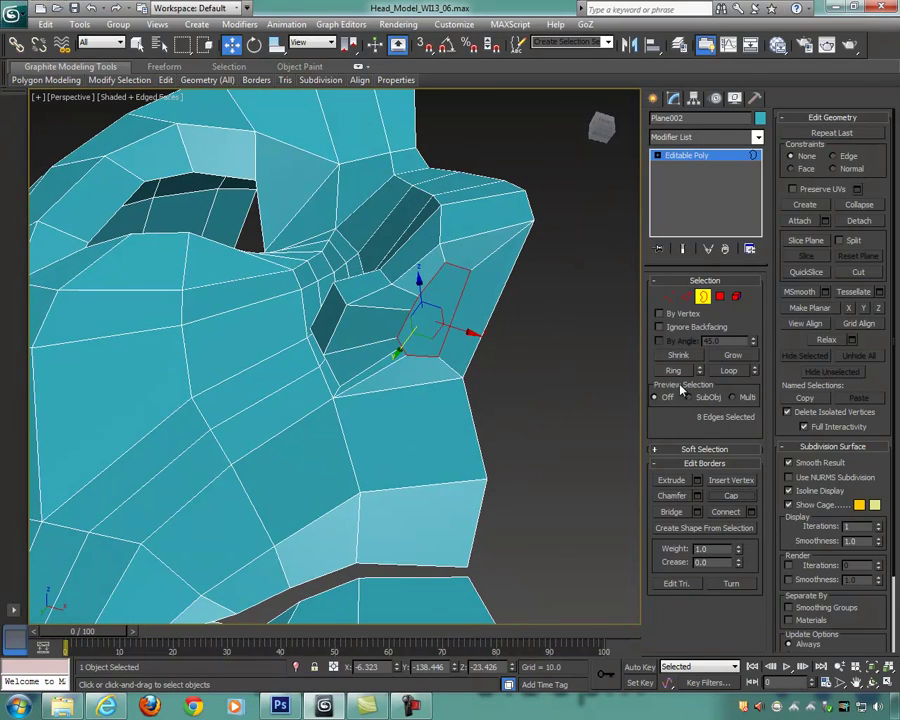
Step: Bevel the nostril's cap polygon slightly inward with an outline of -1.0
left_click(719, 297)
left_click(456, 297)
middle_click_drag(456, 297, 648, 465, "alt")
scroll(502, 372, "up", 3)
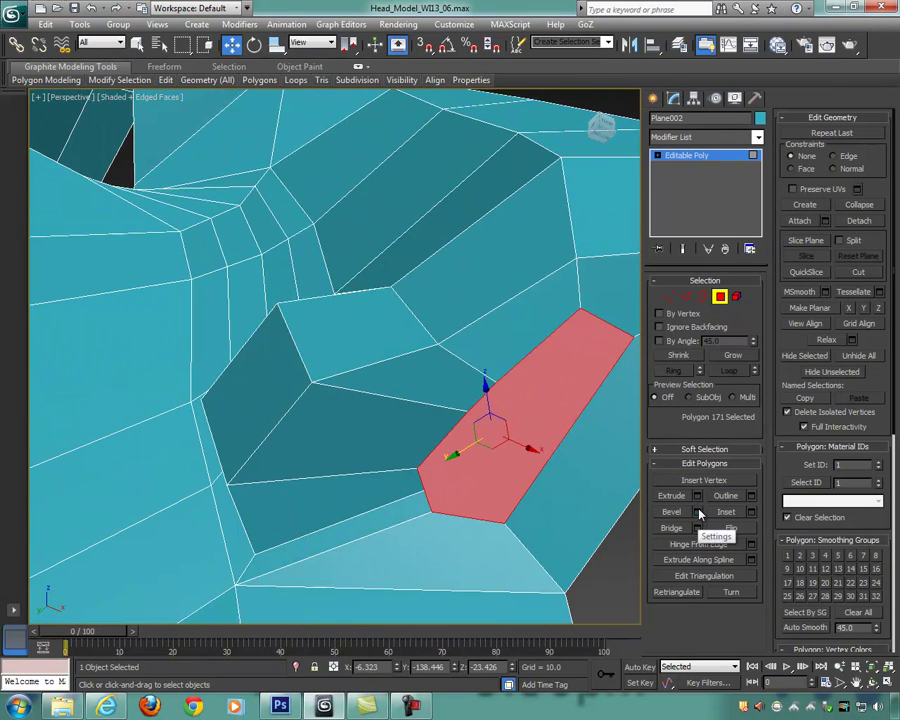
left_click(697, 511)
middle_click_drag(520, 430, 411, 412, "alt")
left_click_drag(347, 386, 300, 382)
middle_click_drag(507, 422, 619, 277, "alt")
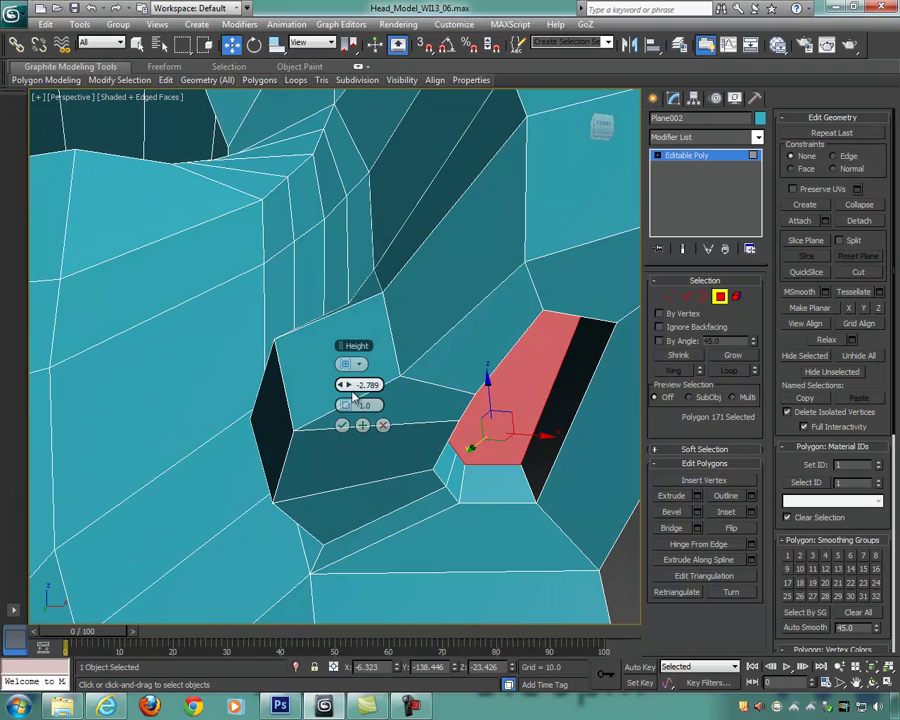
left_click_drag(352, 385, 352, 384)
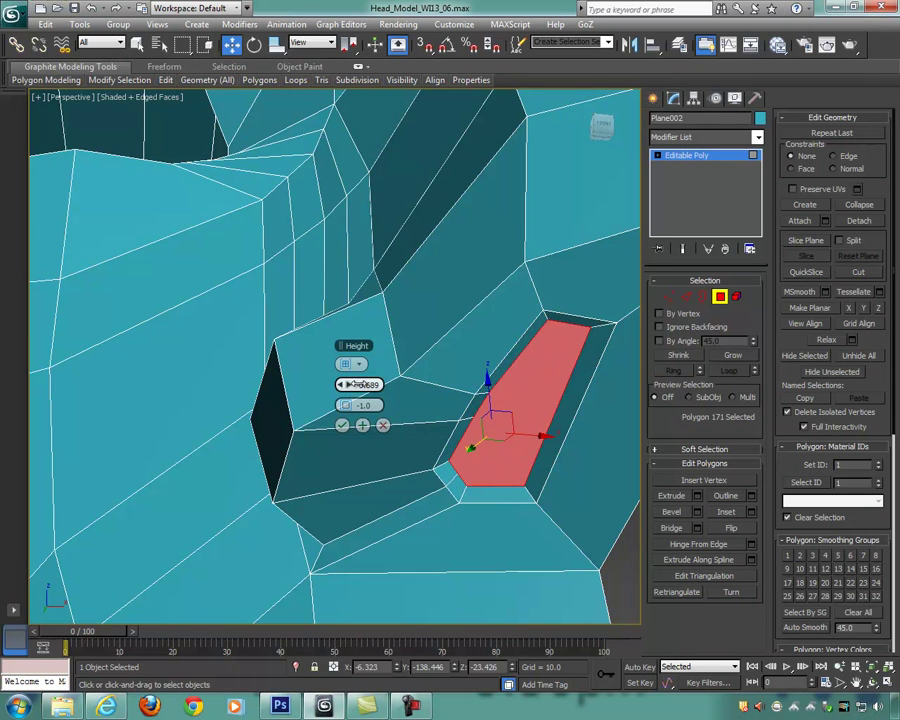
left_click(342, 425)
middle_click_drag(343, 422, 474, 449, "alt")
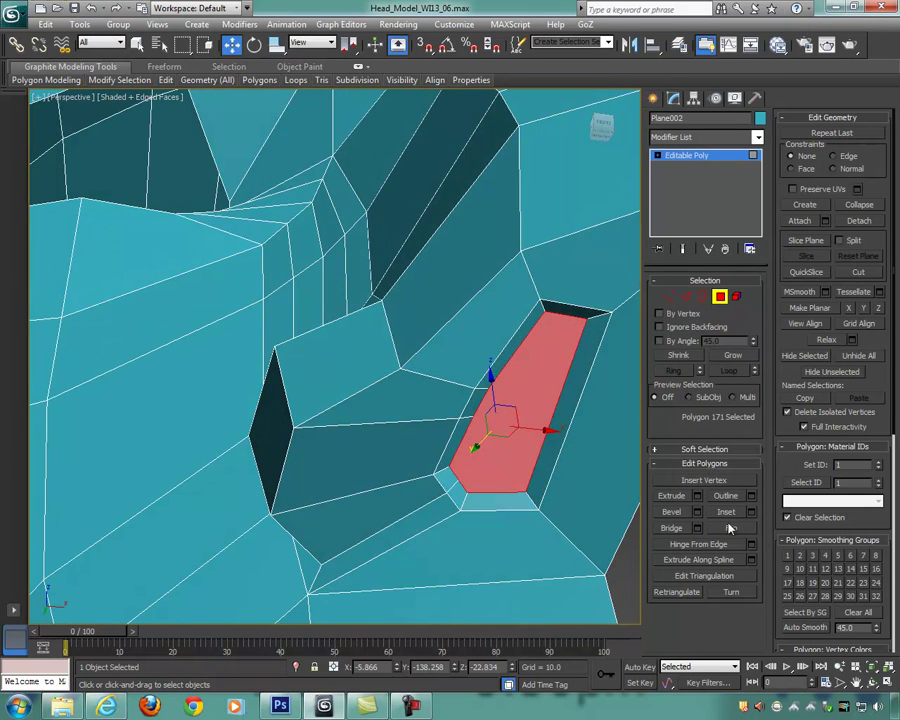
Step: Bevel the nostril polygon a second time, pushing it deeper into the nose to form the cavity
left_click(697, 512)
middle_click_drag(600, 480, 456, 447, "alt")
mouse_move(355, 390)
left_mouse_down()
mouse_move(323, 385)
mouse_move(339, 385)
mouse_move(351, 403)
mouse_move(344, 405)
left_mouse_up()
mouse_move(400, 386)
middle_mouse_down("alt")
mouse_move(440, 398)
mouse_move(410, 392)
middle_mouse_up("alt")
left_click(343, 425)
middle_click_drag(345, 425, 535, 375, "alt")
scroll(522, 466, "down", 4)
scroll(522, 448, "up", 5)
scroll(522, 452, "down", 4)
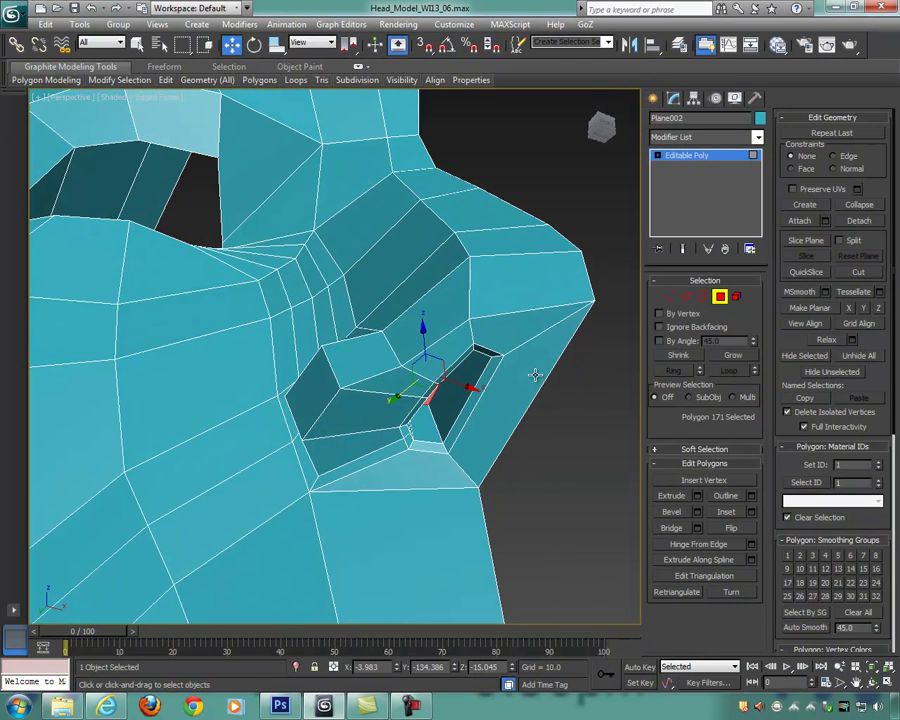
Step: Connect the ring of edges running from the nostril's front rim over the nose tip and bridge
key("2")
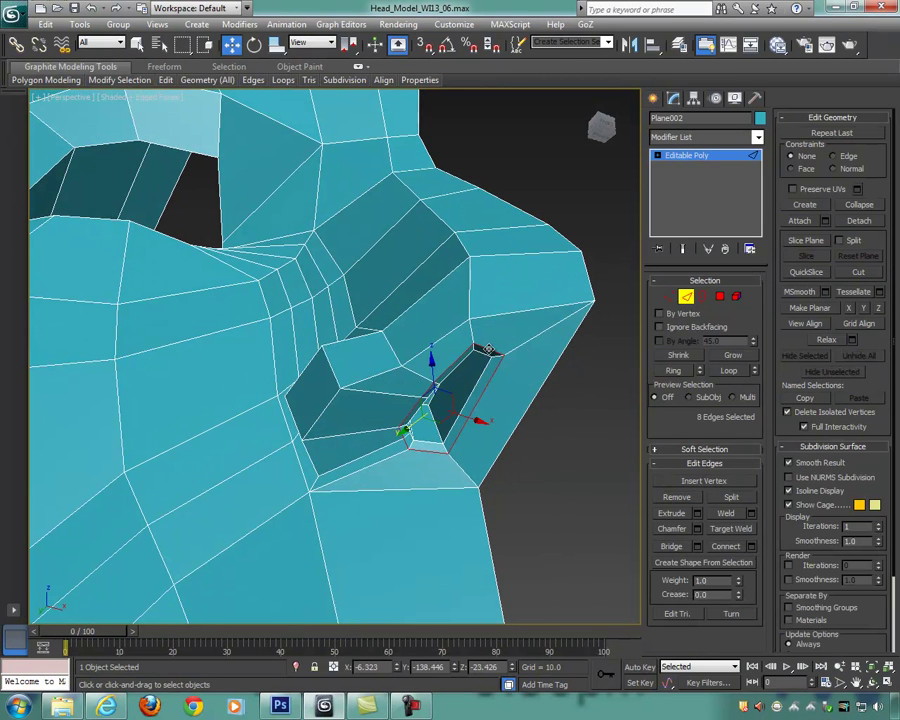
left_click(673, 371)
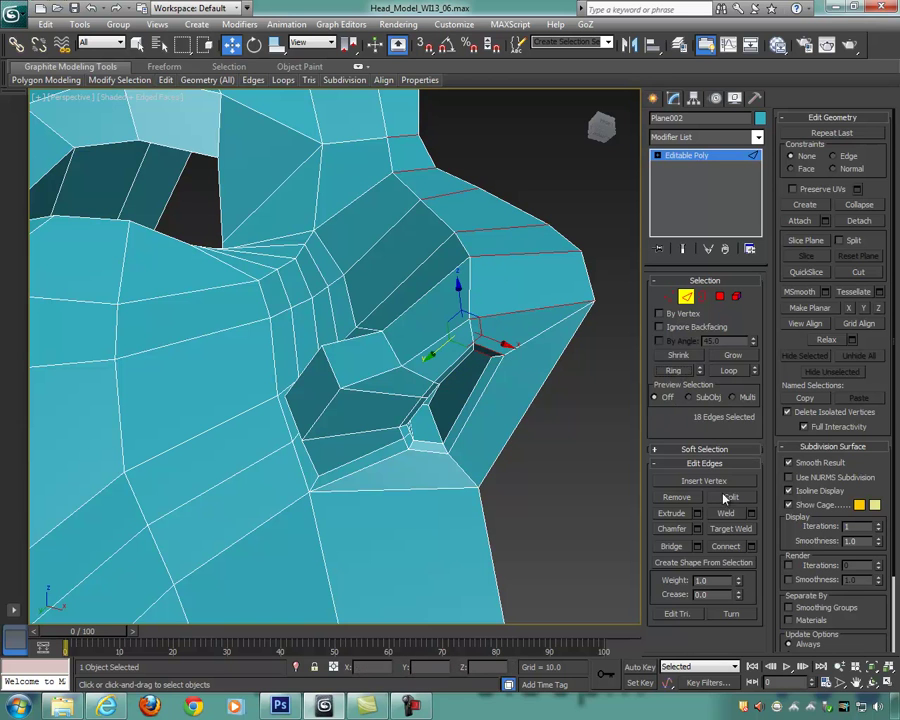
left_click(751, 549)
middle_click_drag(540, 350, 556, 306, "alt")
left_click(344, 422)
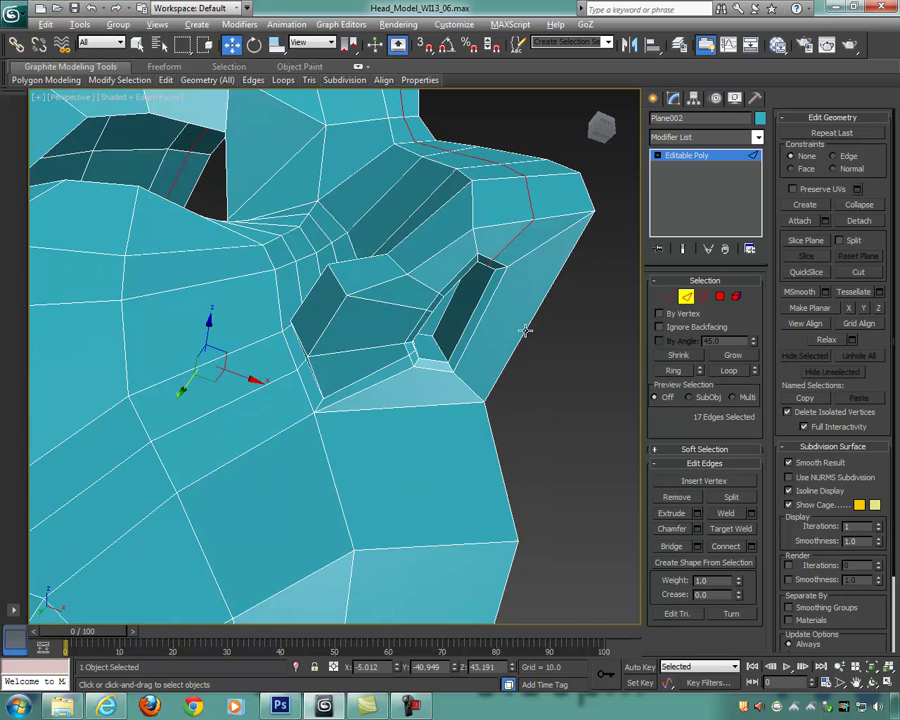
middle_click_drag(514, 336, 512, 362, "alt")
Step: Move the new loop's vertices around the nose tip individually to round the tip's side and underside
left_click(669, 297)
left_click(500, 212)
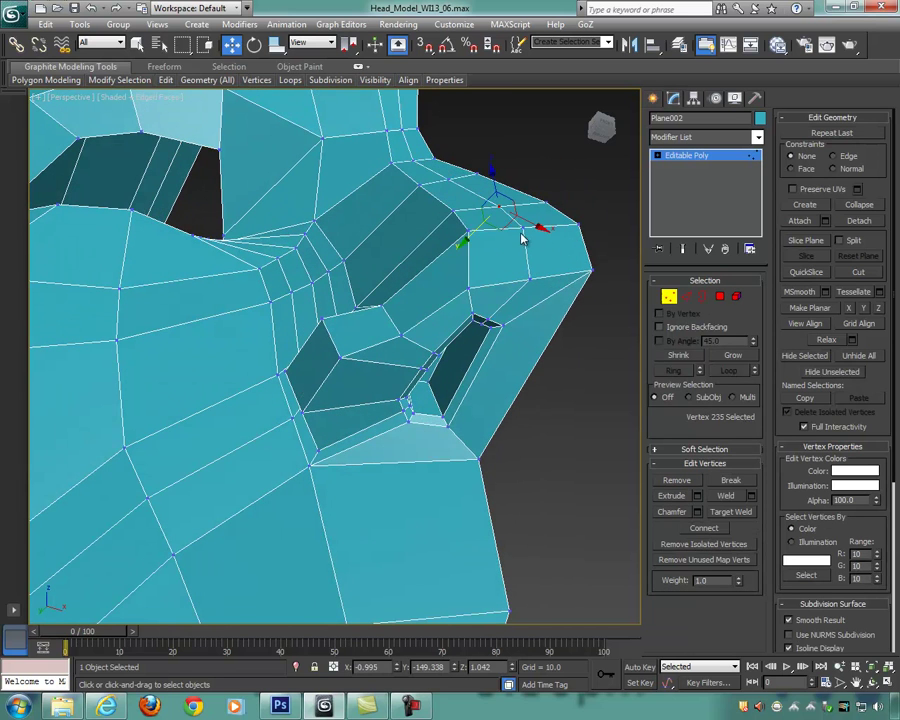
middle_click_drag(522, 228, 556, 250, "alt")
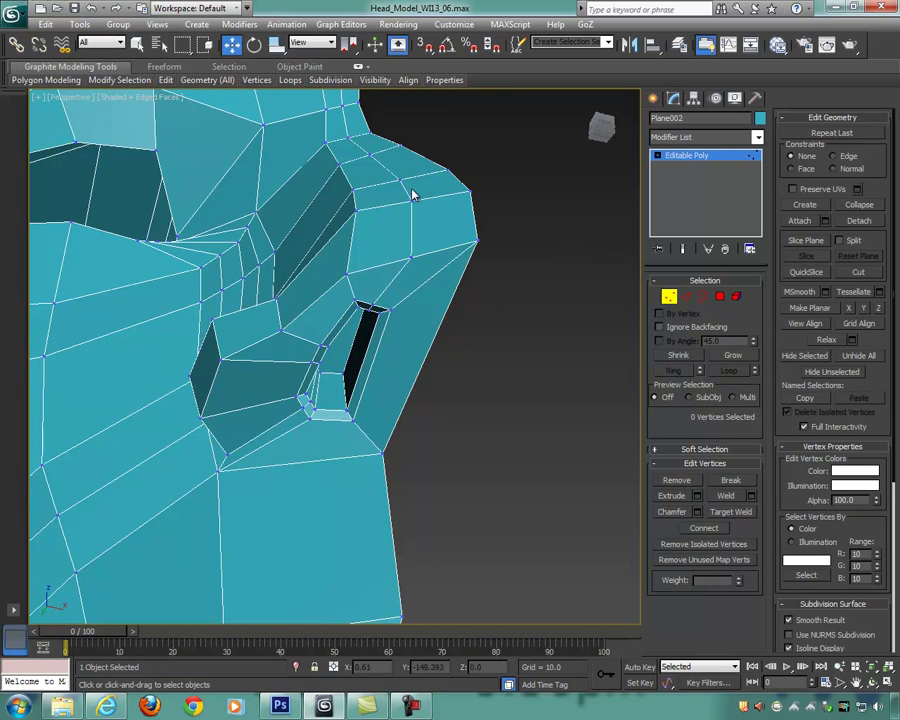
middle_click_drag(412, 195, 448, 178, "alt")
left_click_drag(449, 183, 409, 168)
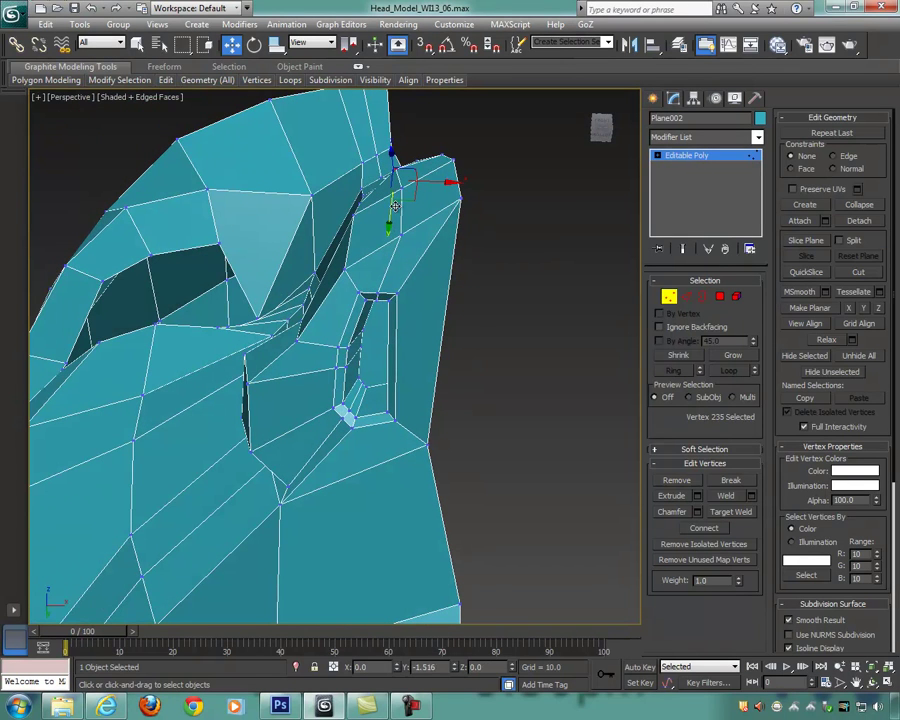
left_click(401, 189)
left_click_drag(398, 224, 399, 209)
middle_click_drag(450, 205, 526, 262, "alt")
left_click(387, 250)
middle_click_drag(447, 249, 391, 187, "alt")
left_click_drag(376, 272, 450, 252)
middle_click_drag(445, 241, 325, 353, "alt")
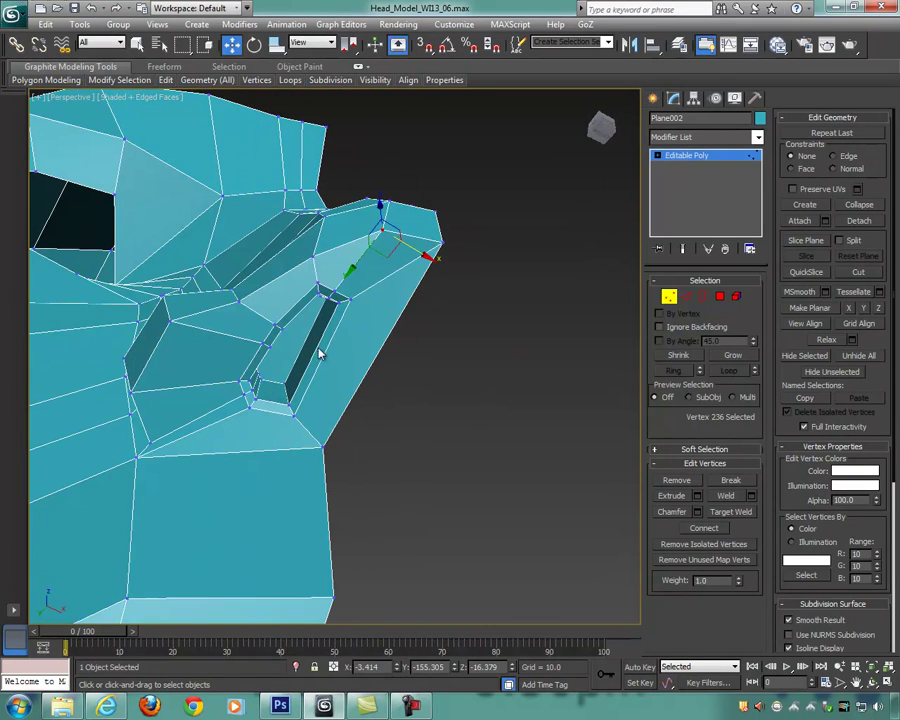
Step: Connect the ring of edges between the nose's underside centre line and the nostril with one segment
left_click(688, 297)
left_click(371, 367)
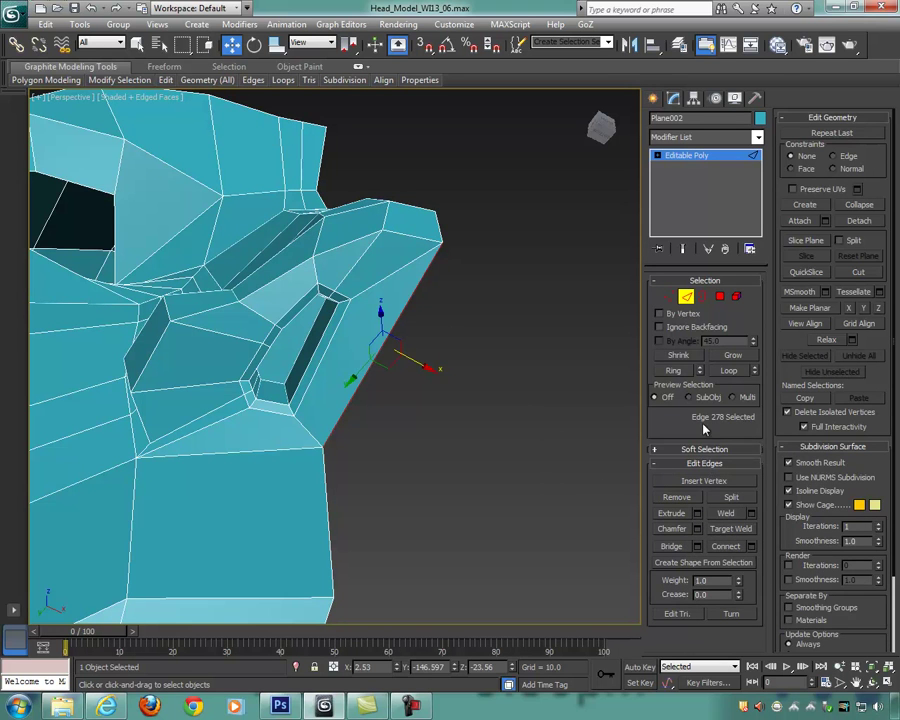
left_click(682, 373)
middle_click_drag(546, 428, 574, 462, "alt")
left_click(751, 546)
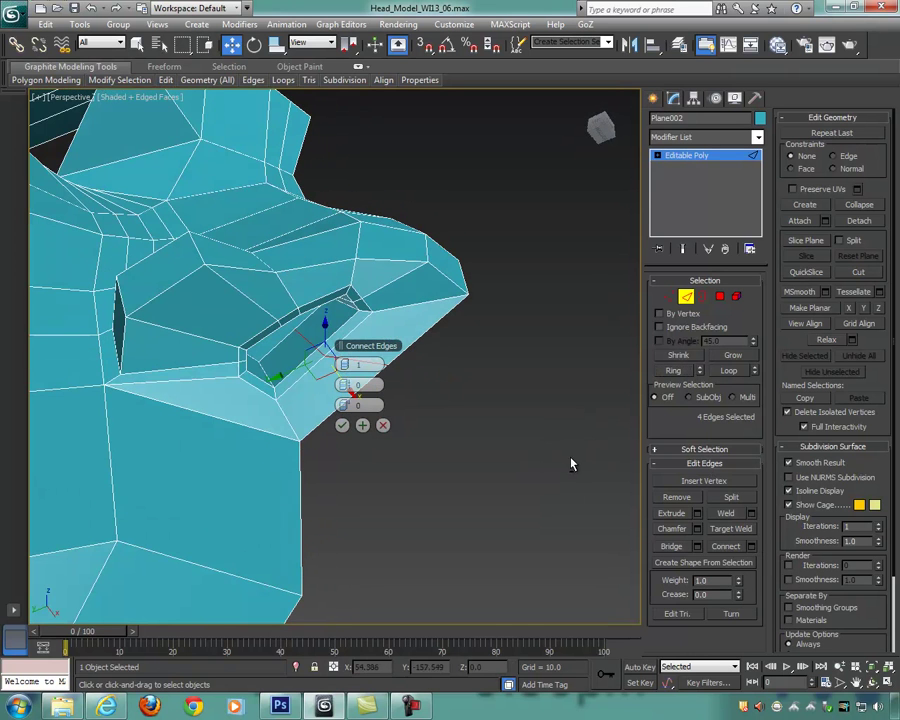
left_click(381, 425)
middle_click_drag(381, 425, 622, 296, "alt")
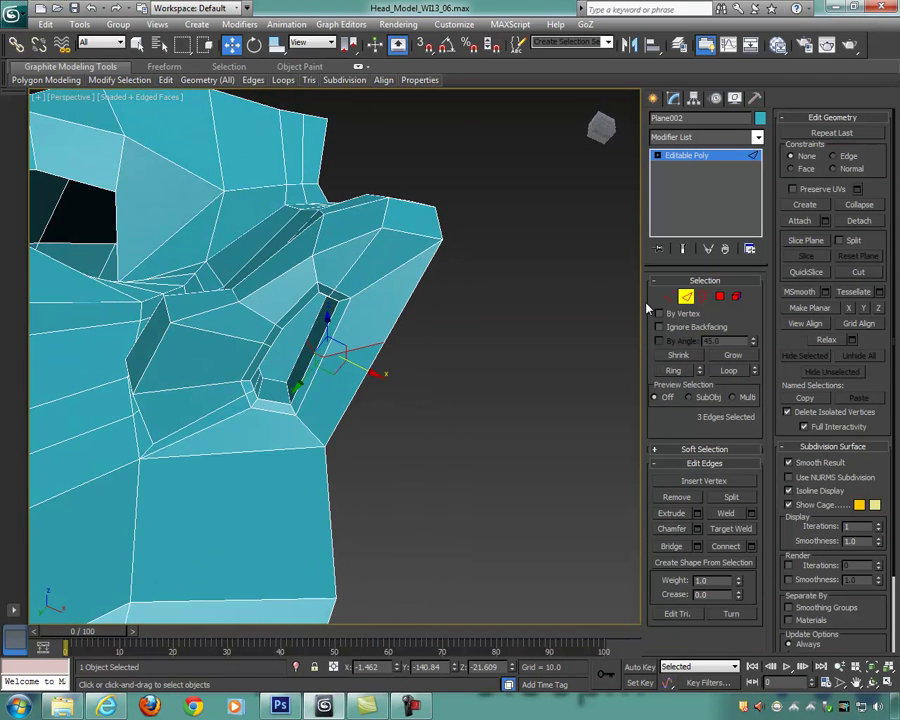
Step: Adjust the vertices on the centre line under the nose, raising the one where it meets the upper lip
left_click(672, 298)
middle_click_drag(452, 400, 392, 394, "alt")
left_click(383, 334)
middle_click_drag(386, 338, 291, 402, "alt")
left_click(291, 403)
left_click_drag(279, 345, 280, 315)
middle_click_drag(396, 370, 350, 361, "alt")
Step: Select the new cross loop's vertices beside the nostril and shift them along X to shape the columella
scroll(343, 344, "up", 5)
scroll(452, 370, "down", 8)
scroll(374, 369, "up", 4)
scroll(350, 361, "down", 2)
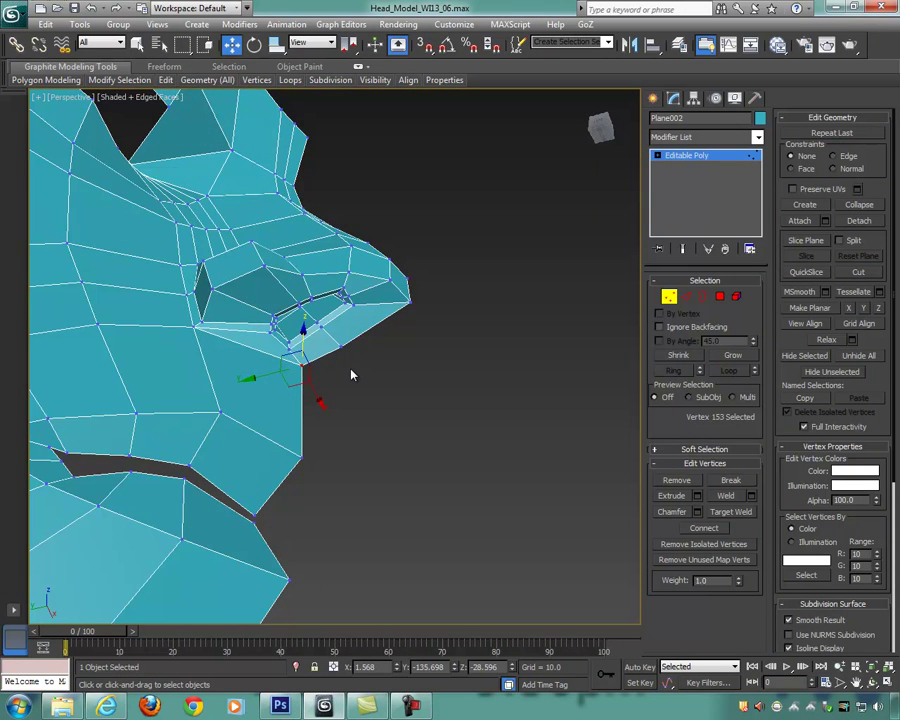
scroll(350, 375, "up", 4)
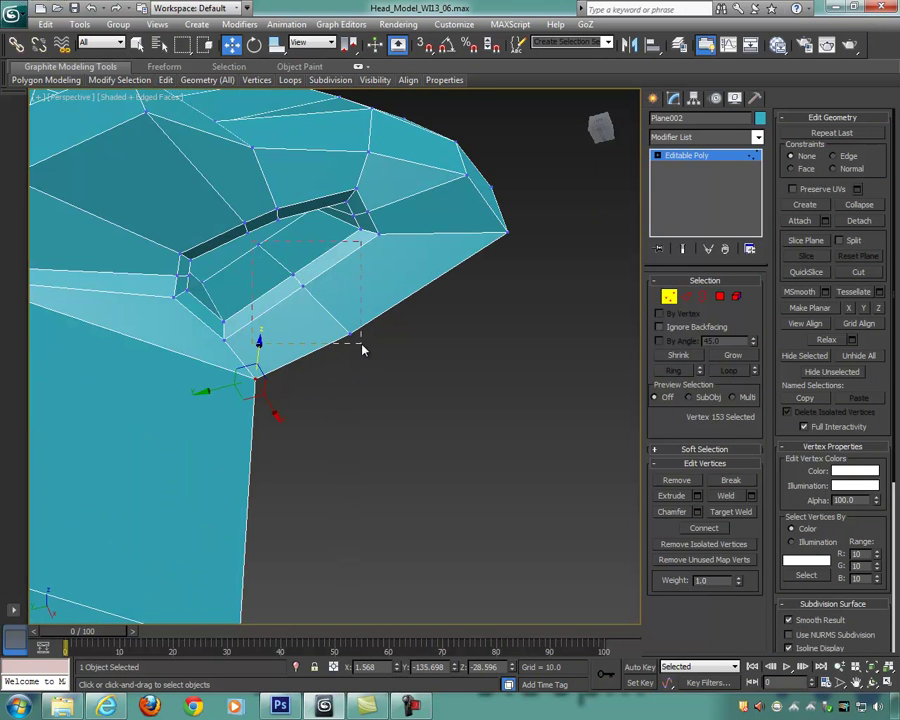
left_click_drag(361, 344, 363, 346)
middle_click_drag(363, 346, 442, 397, "alt")
middle_click_drag(298, 238, 406, 318, "alt")
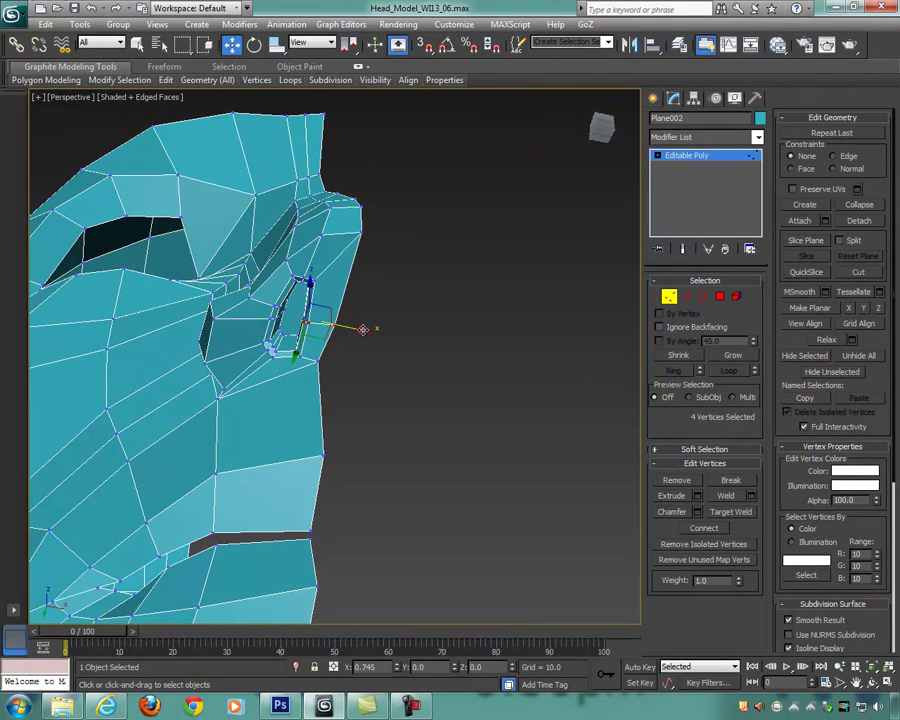
left_click(560, 330)
left_click(668, 297)
middle_click_drag(466, 305, 508, 370, "alt")
middle_click_drag(378, 408, 366, 436, "alt")
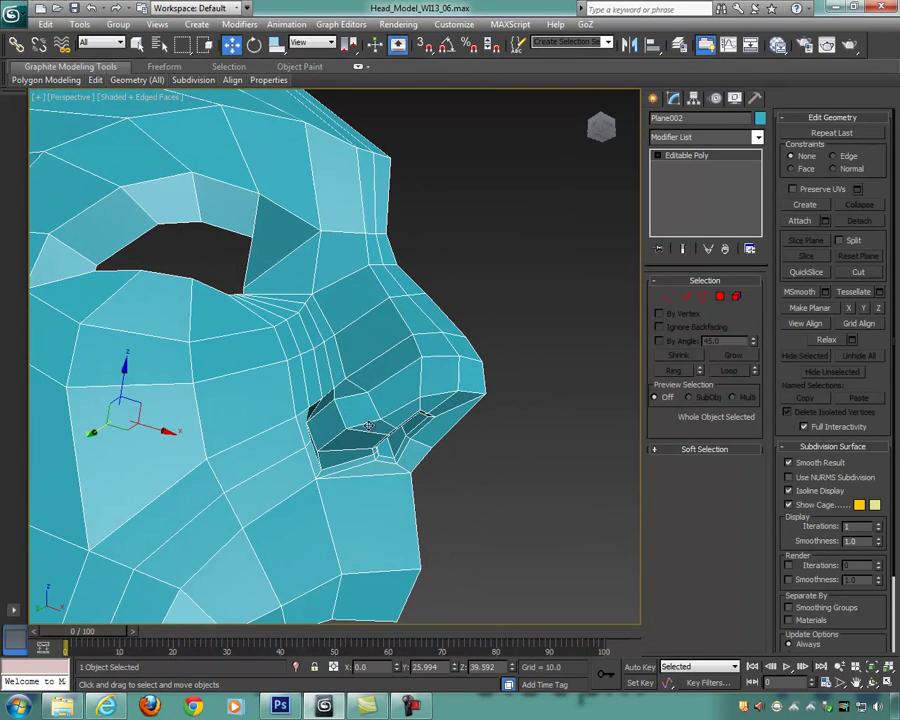
Step: Connect the ring of edges surrounding the nostril opening with one segment
left_click(686, 297)
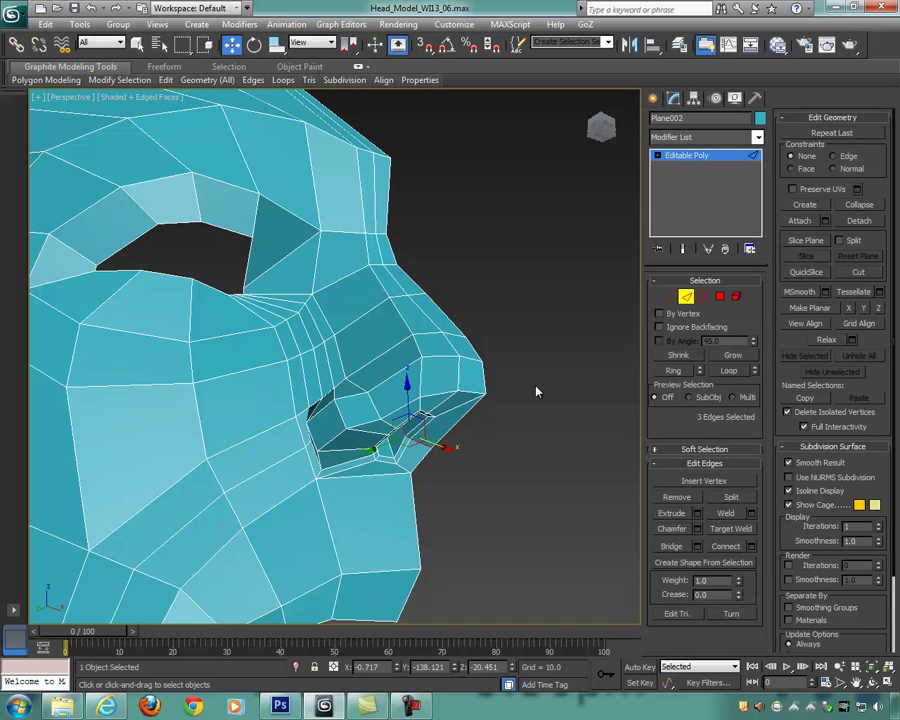
left_click(471, 426)
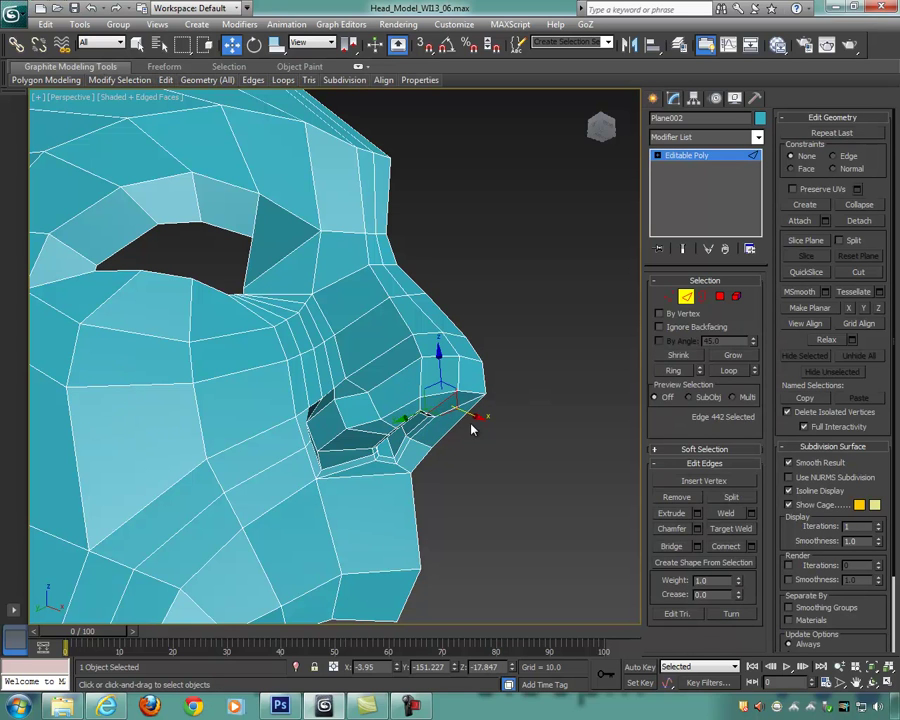
left_click(676, 371)
left_click(751, 546)
middle_click_drag(618, 514, 473, 370)
scroll(473, 370, "up", 4)
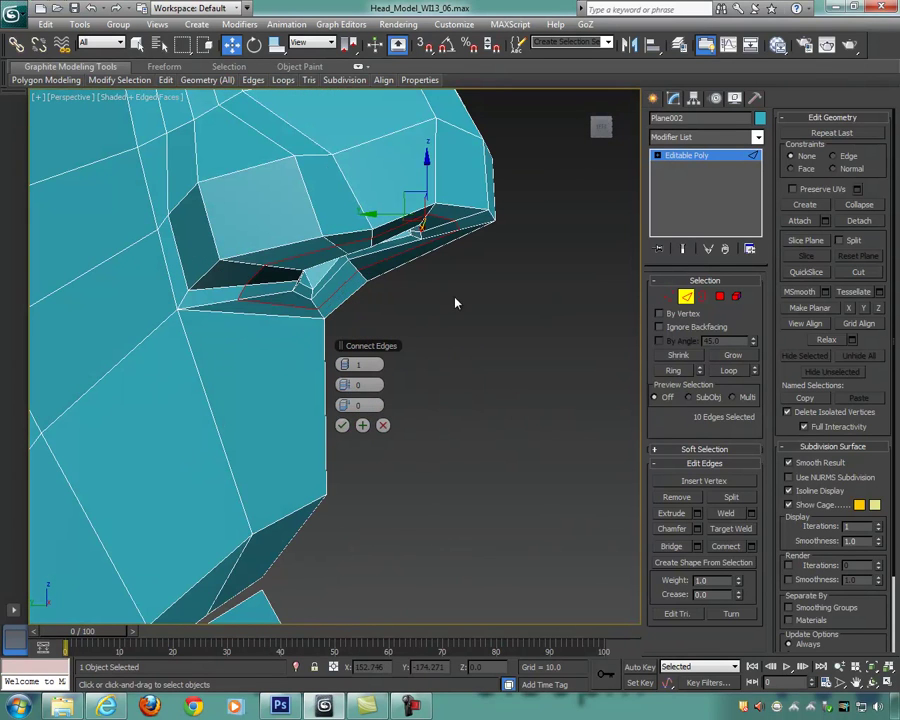
left_click_drag(427, 160, 427, 169)
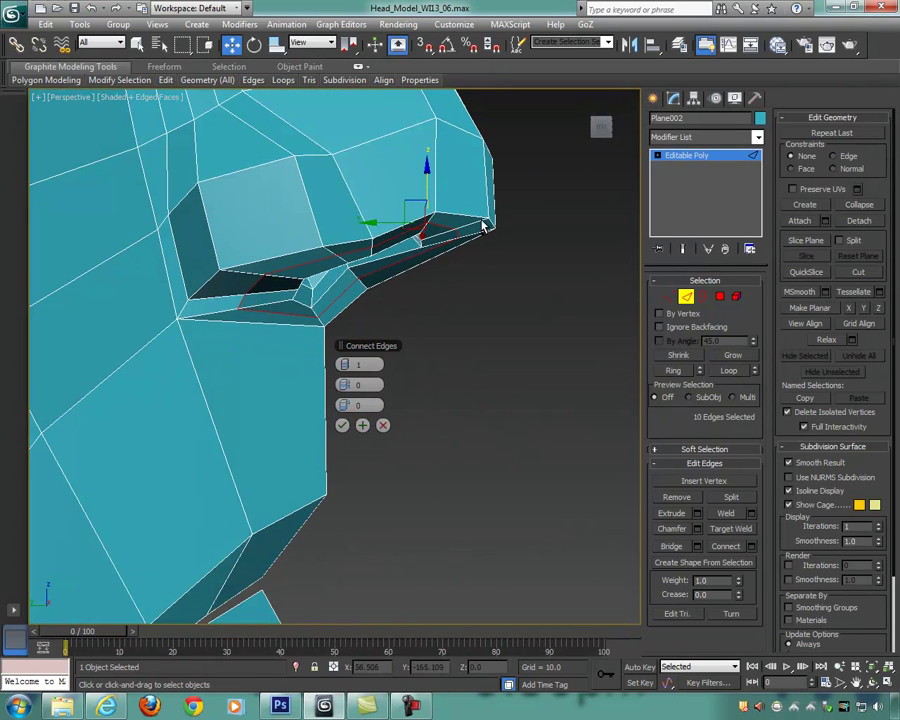
key("ctrl+z")
middle_click_drag(484, 337, 450, 328, "alt")
left_click(343, 425)
middle_click_drag(358, 222, 400, 234, "alt")
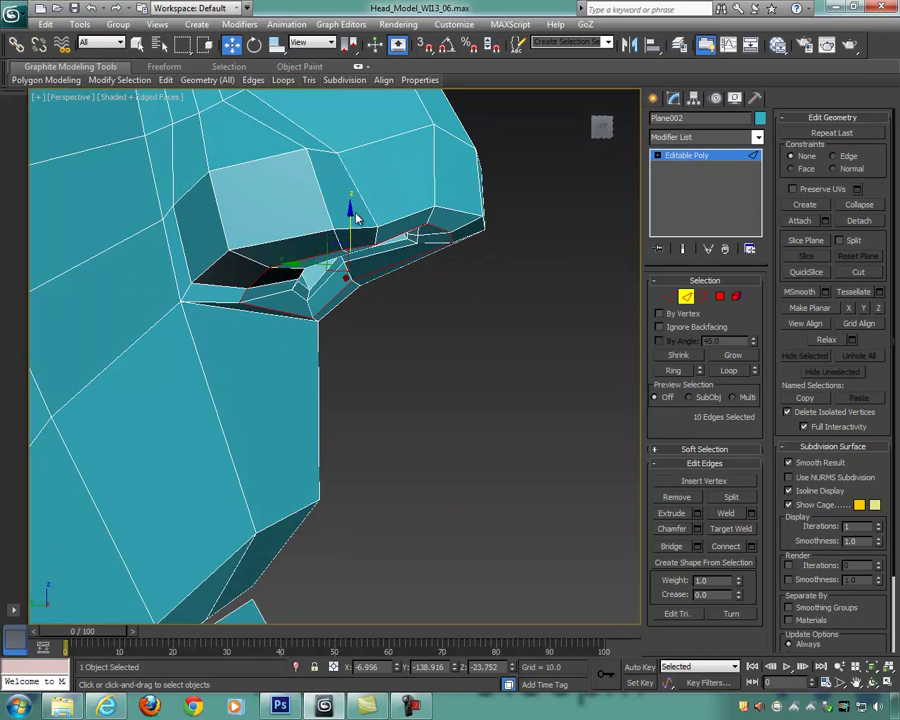
Step: Shift the new edge loop around the nostril opening slightly to refine the rim
middle_click_drag(350, 204, 437, 252, "alt")
middle_click_drag(310, 268, 360, 300, "alt")
left_click_drag(392, 281, 384, 278)
middle_click_drag(390, 282, 534, 272, "alt")
left_click(510, 325)
left_click(668, 297)
left_click(313, 283)
left_click(240, 303, "ctrl")
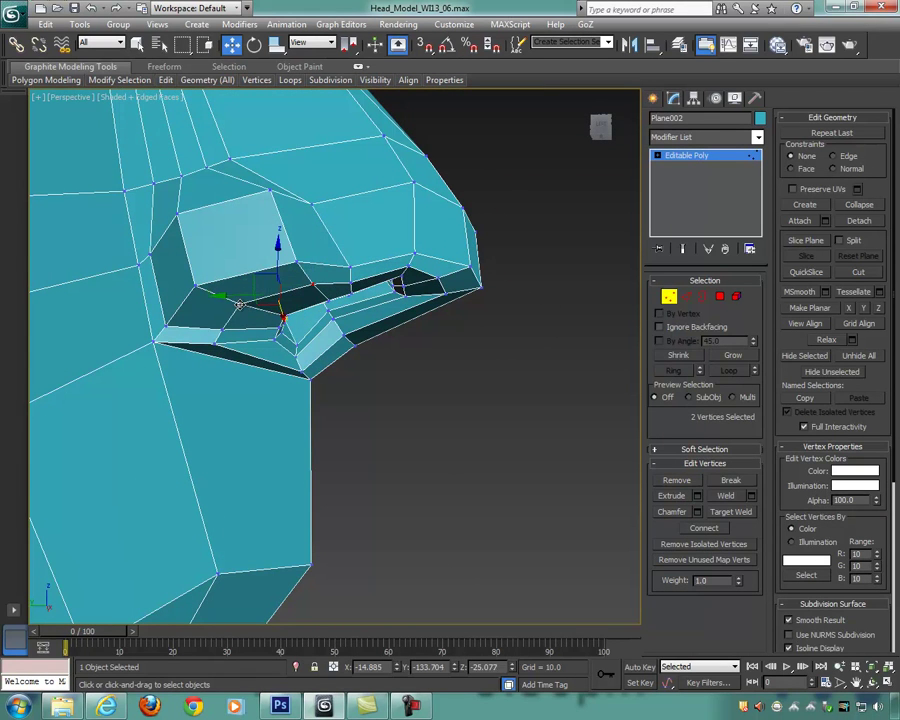
left_click(219, 327, "ctrl")
middle_click_drag(346, 277, 316, 312, "alt")
middle_click_drag(275, 260, 320, 284, "alt")
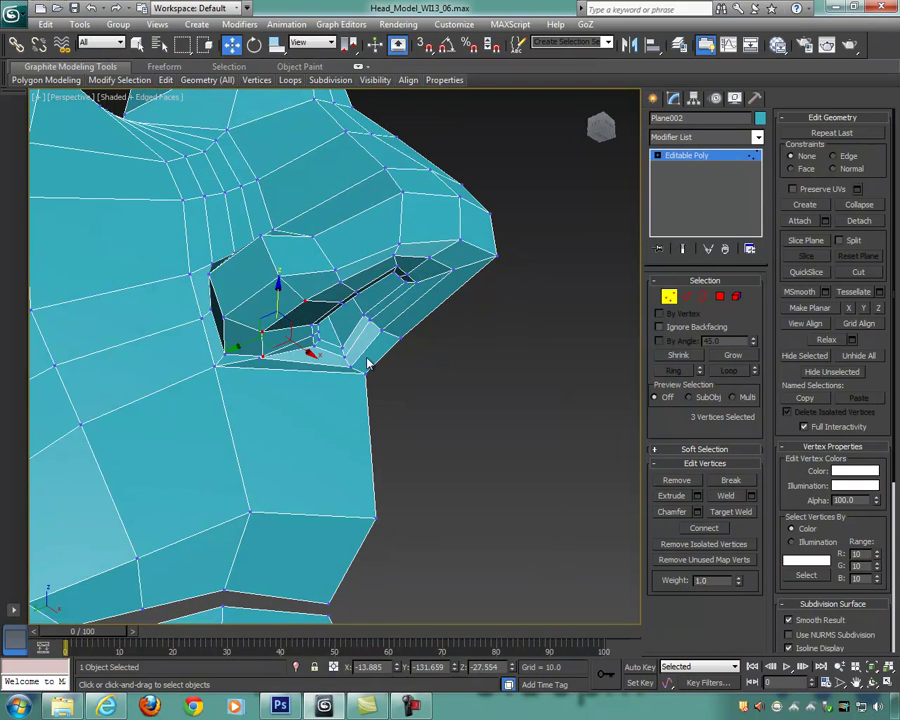
left_click(291, 369)
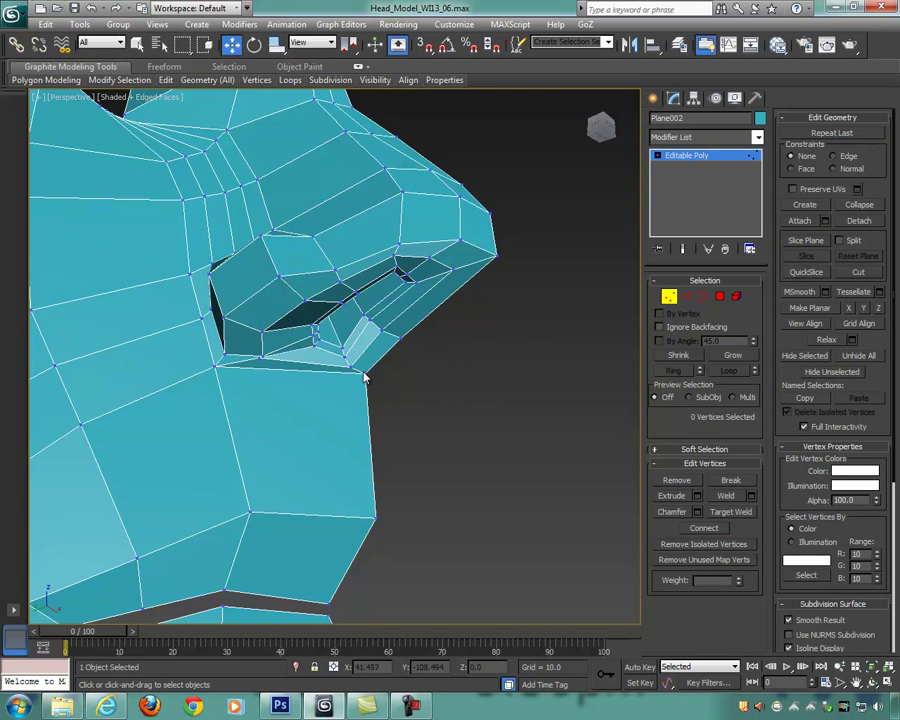
Step: Adjust the vertex on the nostril's lower outer rim, near where the nose wing meets the cheek
left_click(264, 358)
middle_click_drag(264, 358, 261, 317, "alt")
left_click_drag(290, 380, 268, 317)
middle_click_drag(258, 313, 320, 300, "alt")
left_click(299, 264)
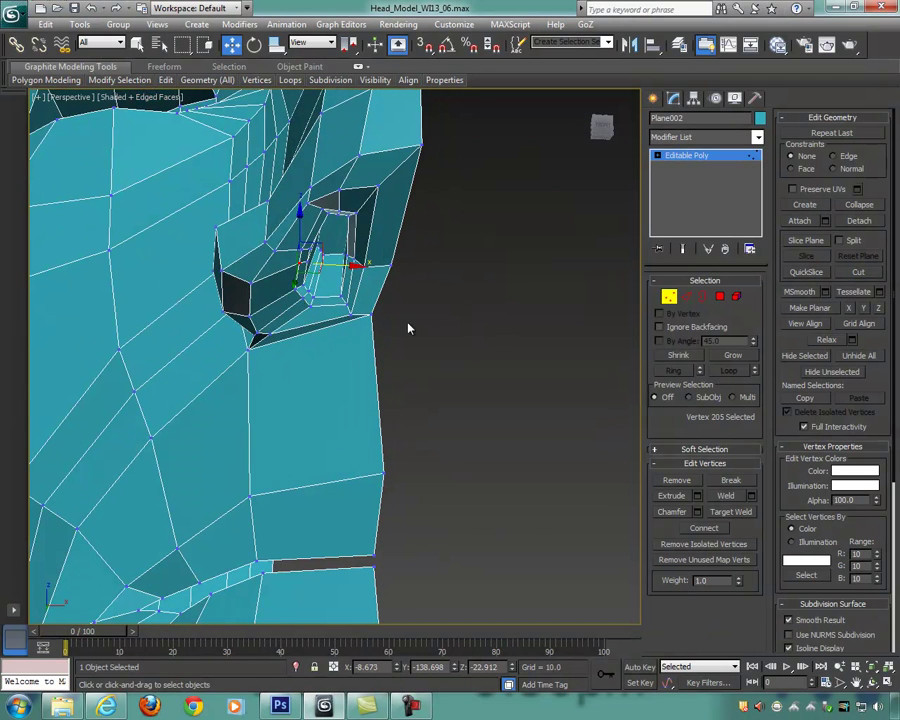
left_click(473, 326)
Step: Select three vertices on the outer side of the nostril opening and lower them slightly along Z
left_click(295, 290)
left_click(299, 264, "ctrl")
left_click(305, 298, "ctrl")
middle_click_drag(403, 304, 318, 242, "alt")
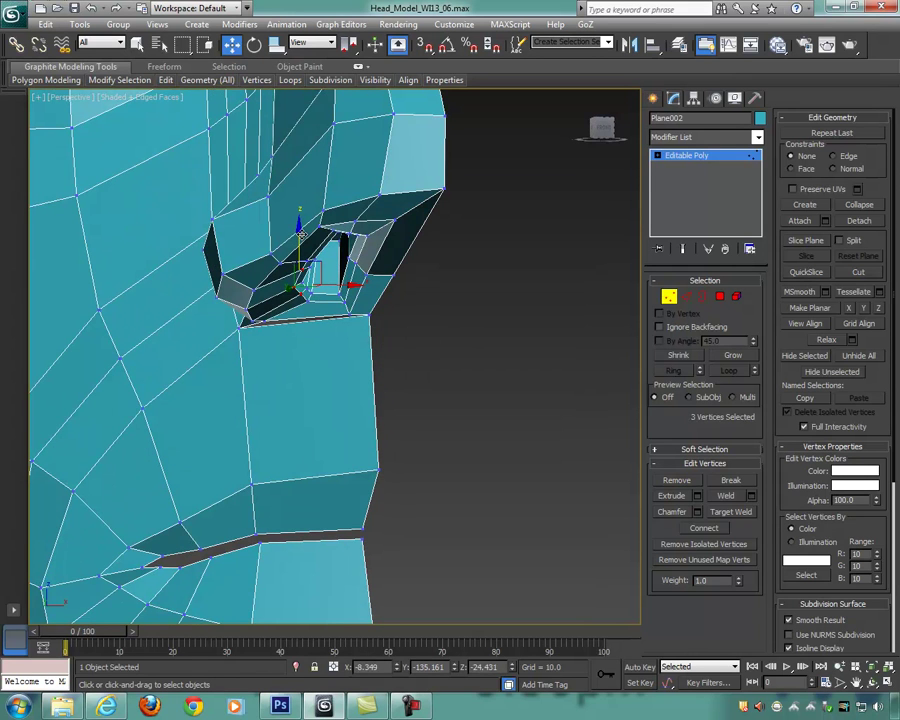
left_click_drag(300, 236, 300, 245)
Step: Lower the single vertex at the nostril opening's lower outer corner along Z, and leave vertex editing
middle_click_drag(300, 245, 358, 220, "alt")
left_click(340, 205)
middle_click_drag(424, 241, 310, 300, "alt")
left_click(288, 296)
left_click_drag(289, 257, 291, 276)
middle_click_drag(291, 276, 396, 306, "alt")
left_click(451, 306)
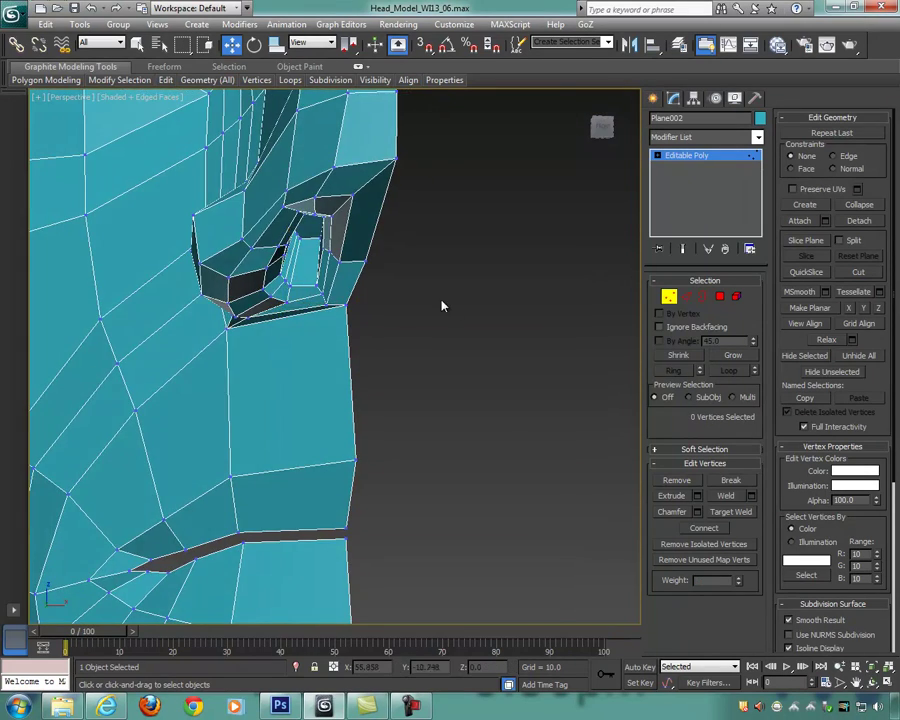
middle_click_drag(451, 305, 513, 308, "alt")
left_click(669, 297)
scroll(488, 325, "down", 8)
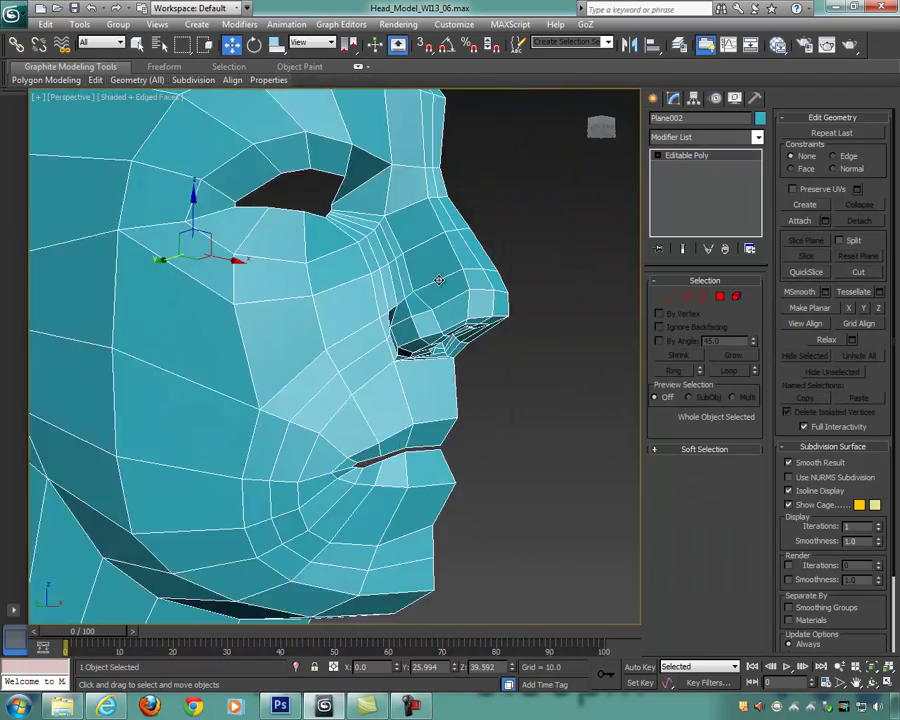
Step: Preview the half head with NURMS subdivision and examine the smoothed face and nose from several angles, with edges shown and hidden
middle_click_drag(502, 323, 535, 350, "alt")
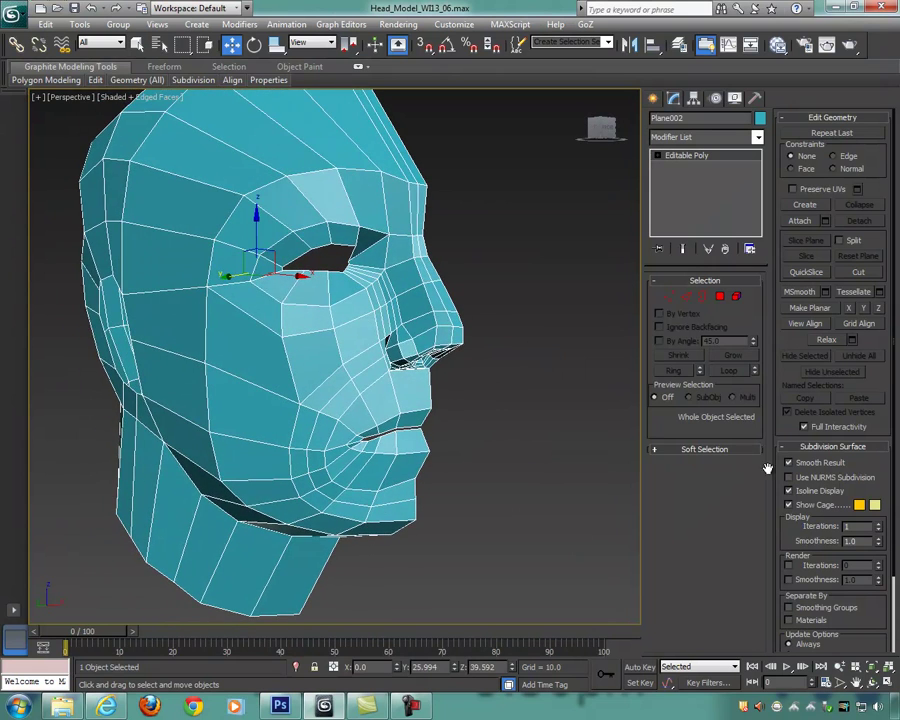
left_click(789, 477)
middle_click_drag(502, 398, 532, 396, "alt")
left_click(521, 378)
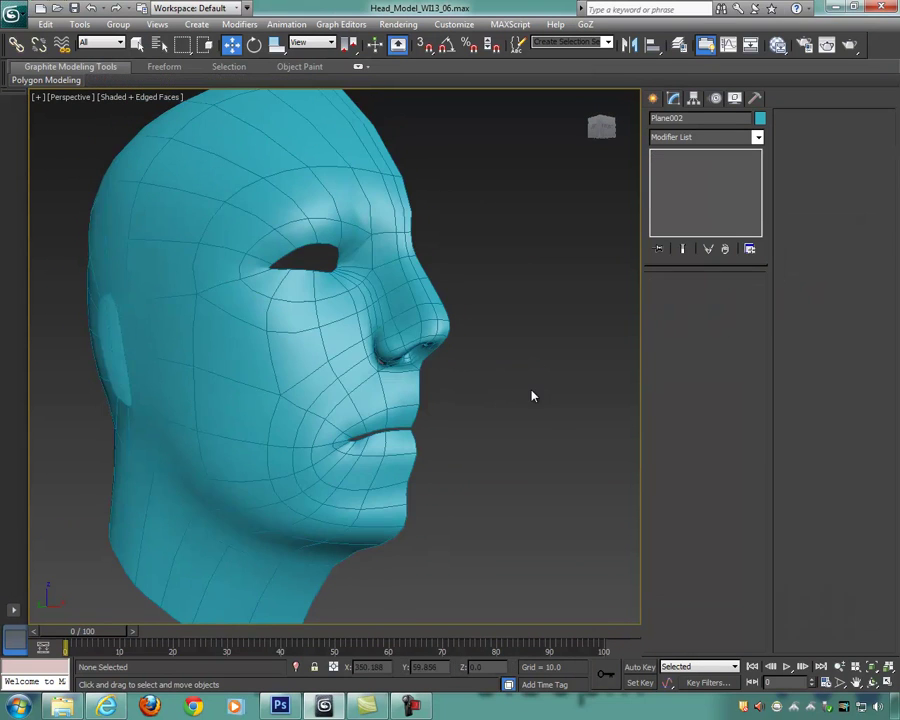
mouse_move(474, 383)
middle_mouse_down("alt")
mouse_move(542, 386)
mouse_move(480, 353)
mouse_move(474, 378)
mouse_move(556, 408)
mouse_move(481, 393)
mouse_move(470, 406)
mouse_move(556, 403)
mouse_move(548, 380)
mouse_move(474, 370)
mouse_move(458, 386)
mouse_move(363, 339)
middle_mouse_up("alt")
key("F4")
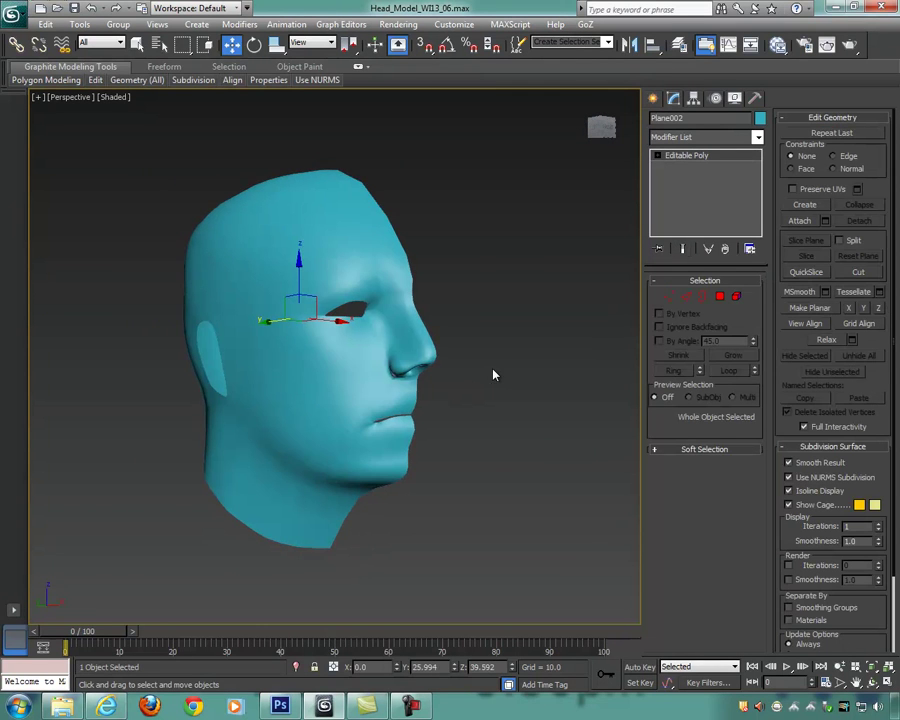
key("F4")
middle_click_drag(488, 366, 441, 316, "alt")
scroll(482, 386, "up", 3)
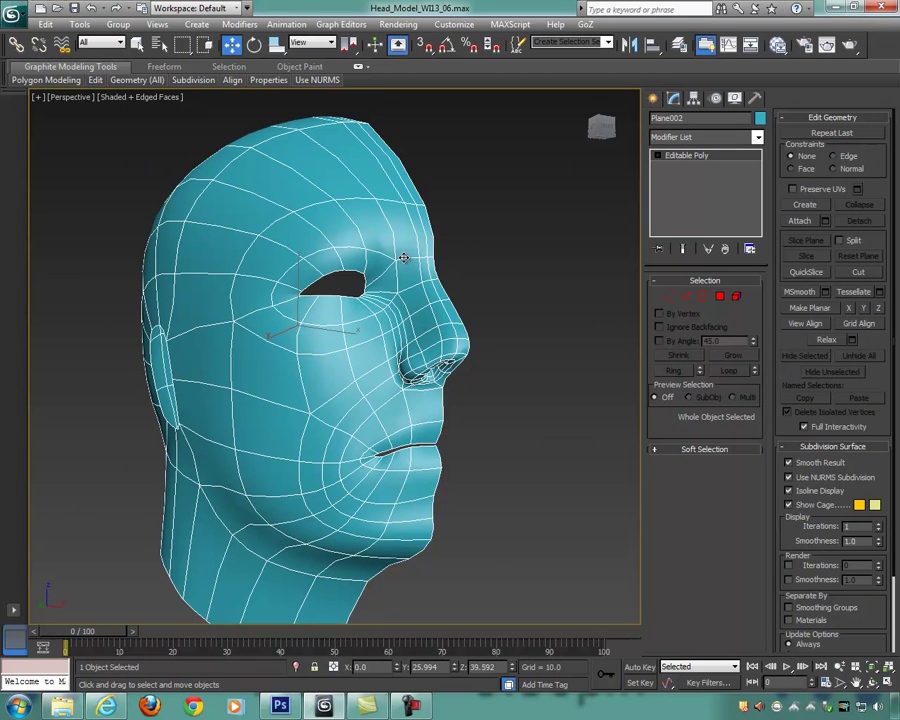
middle_click_drag(440, 267, 423, 326, "alt")
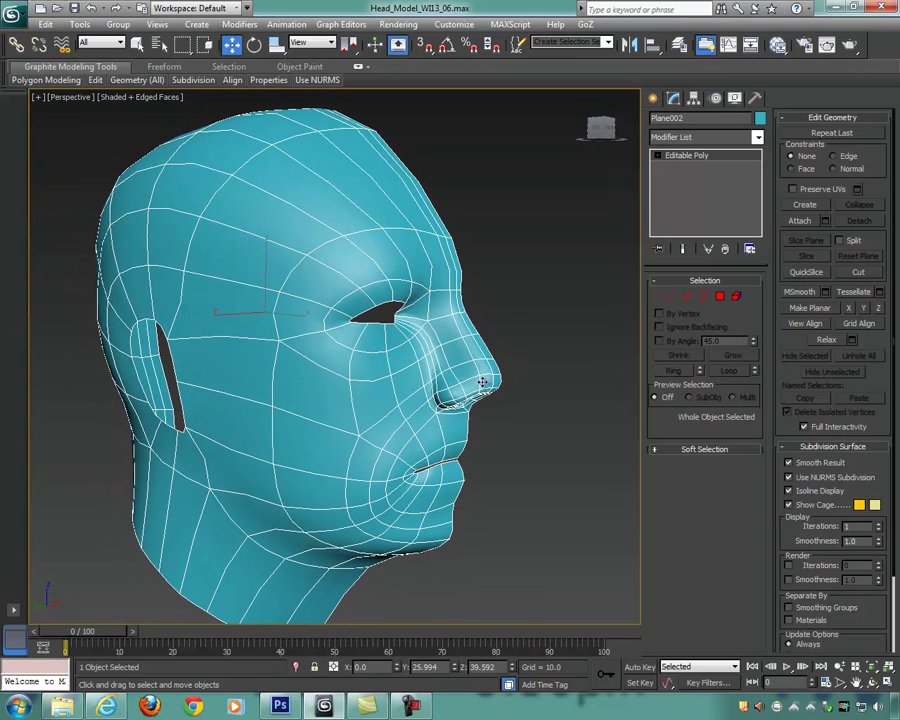
middle_click_drag(436, 372, 464, 398, "alt")
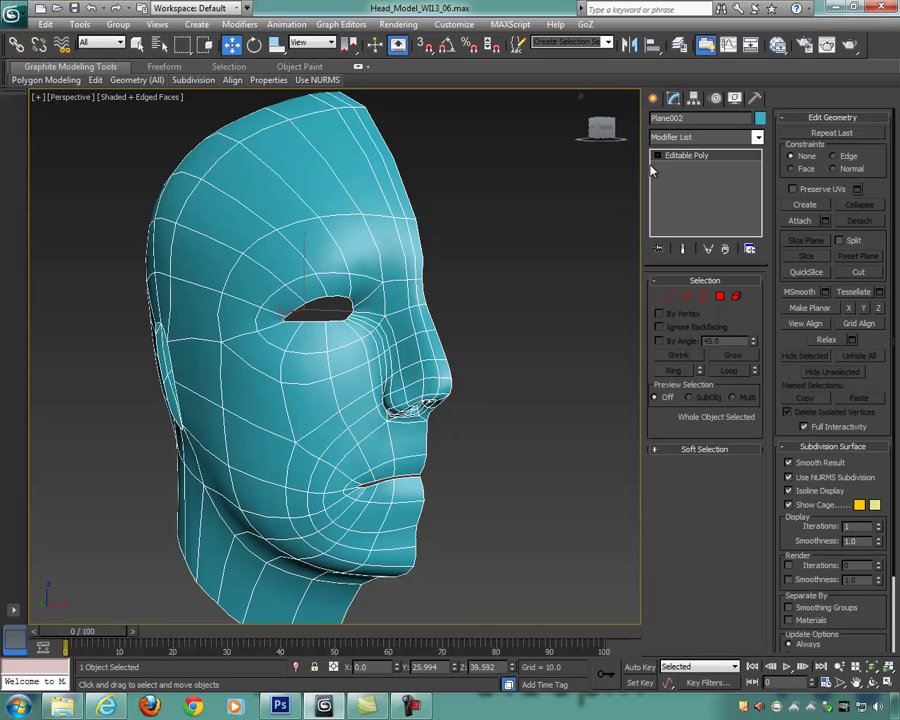
middle_click_drag(545, 318, 765, 133, "alt")
left_click(526, 321)
left_click(394, 302)
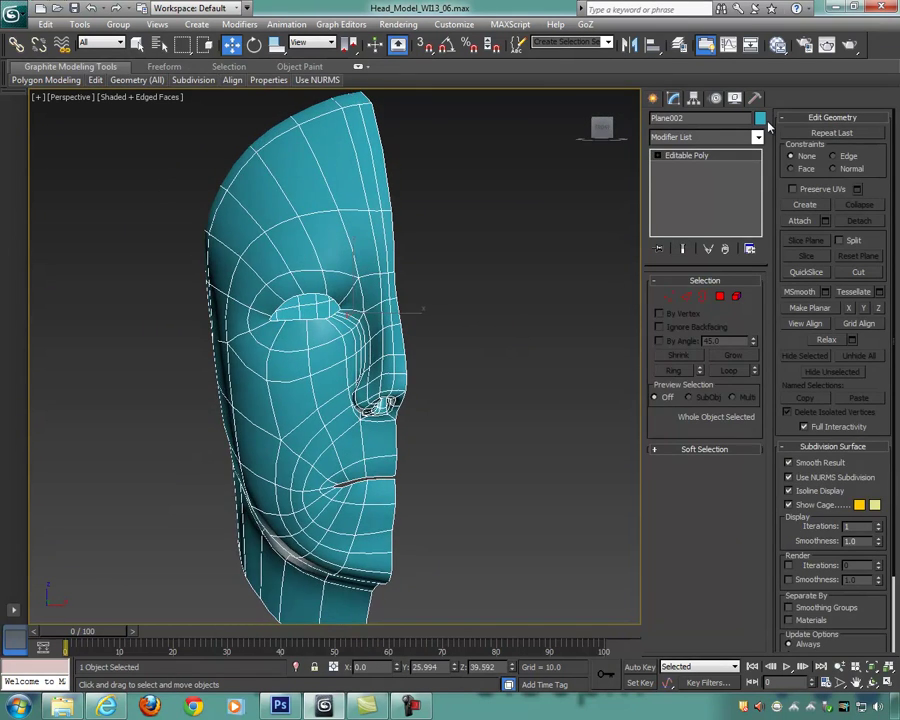
Step: Mirror the half head across the X axis as an instance
scroll(446, 224, "down", 4)
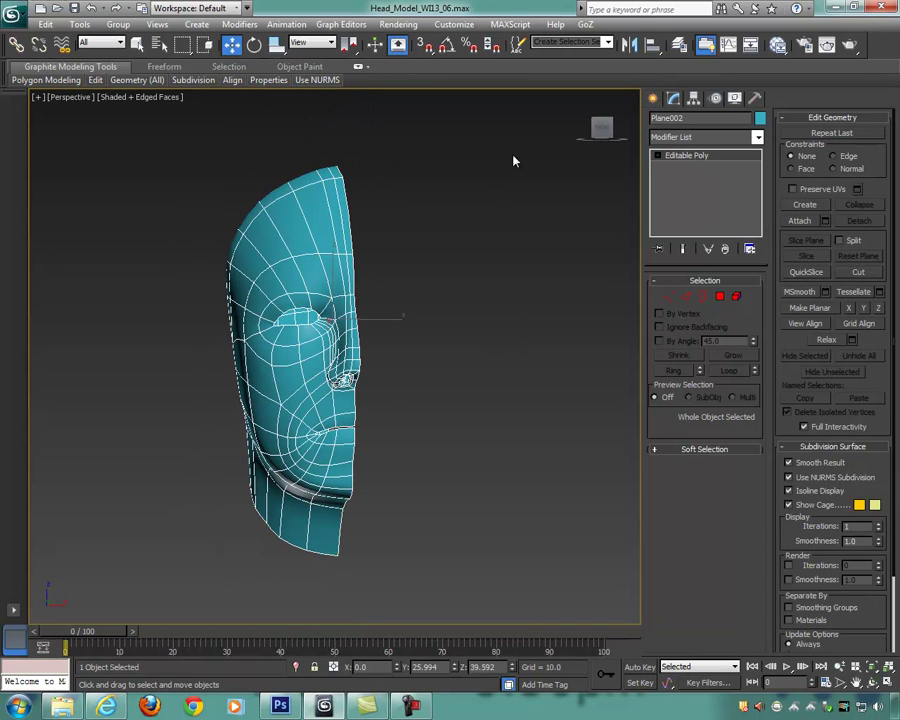
left_click(631, 47)
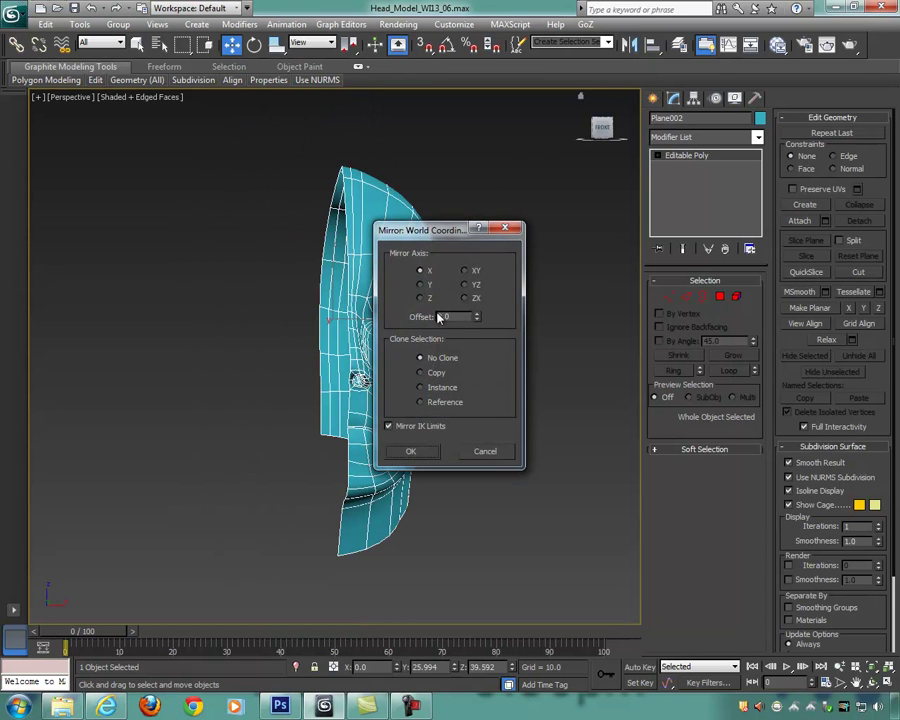
left_click(420, 387)
left_click(411, 451)
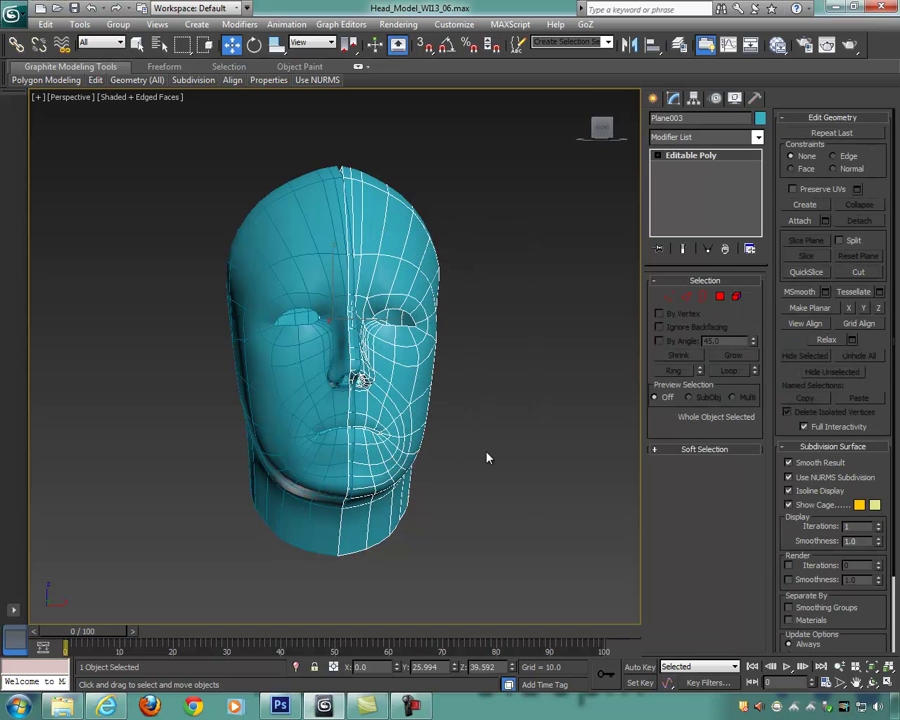
Step: Shift the mirrored half along X to check the centre seam, and delete that instance
middle_click_drag(484, 374, 503, 378, "alt")
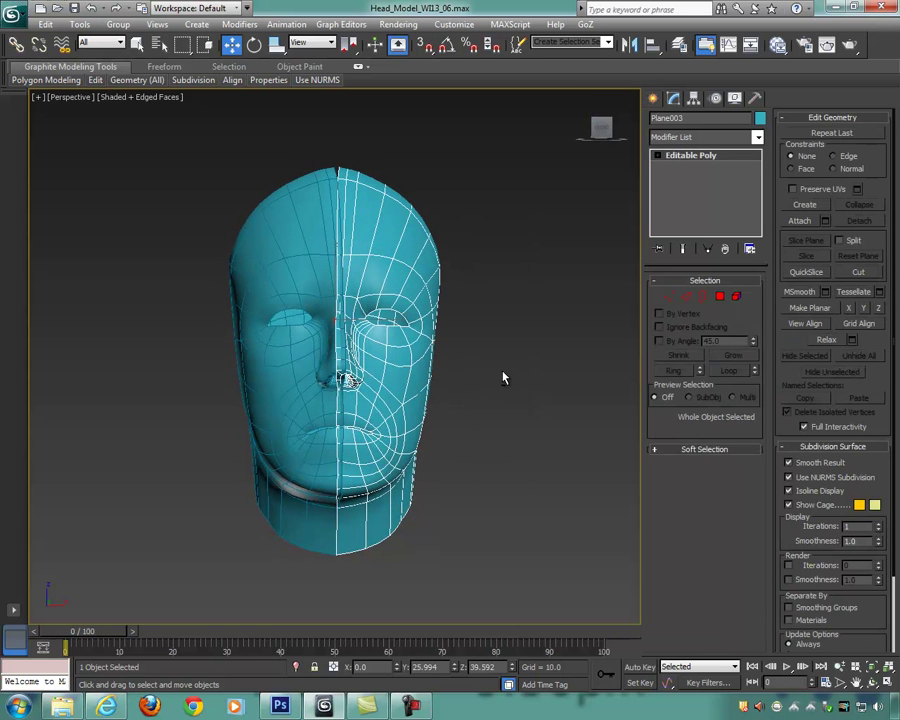
left_click_drag(390, 319, 400, 318)
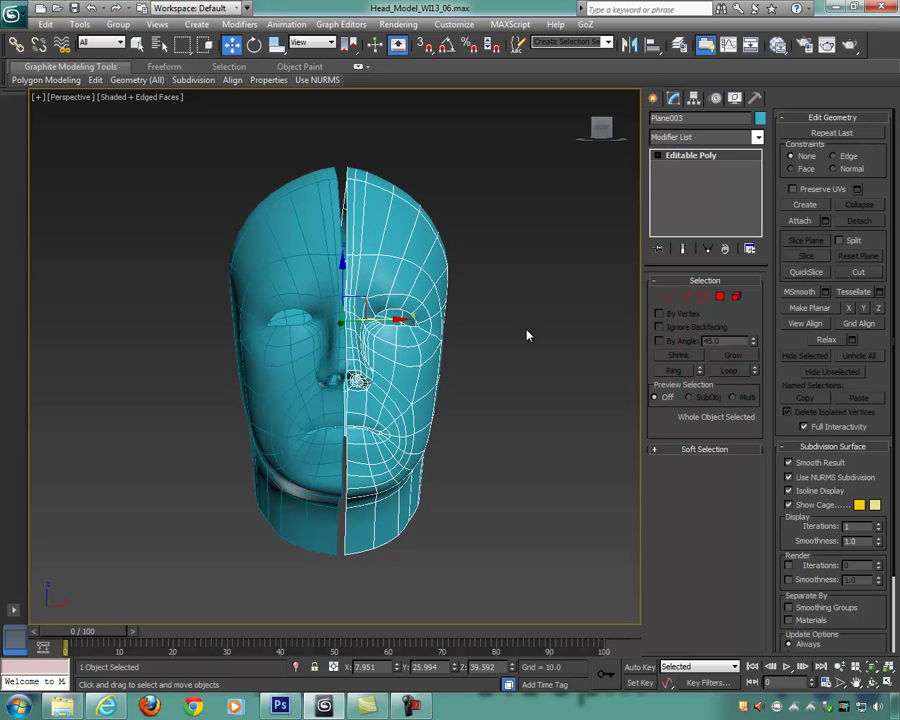
left_click(527, 335)
mouse_move(484, 368)
middle_mouse_down("alt")
mouse_move(570, 363)
mouse_move(482, 366)
mouse_move(488, 374)
middle_mouse_up("alt")
left_click(416, 274)
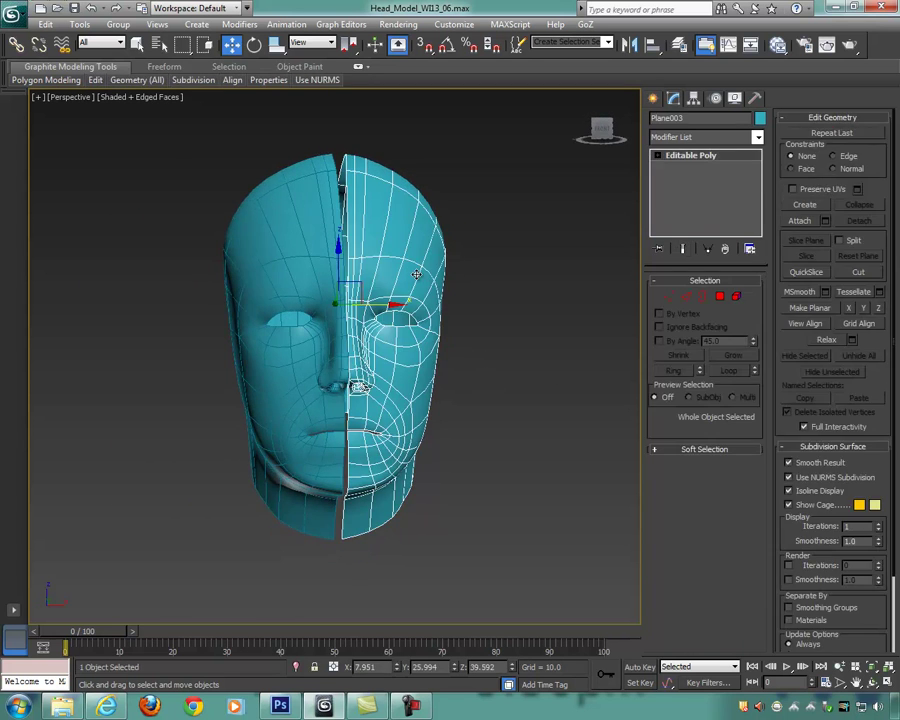
key("Delete")
Step: Select the original half head and turn off its NURMS subdivision
left_click(326, 232)
middle_click_drag(406, 263, 516, 283, "alt")
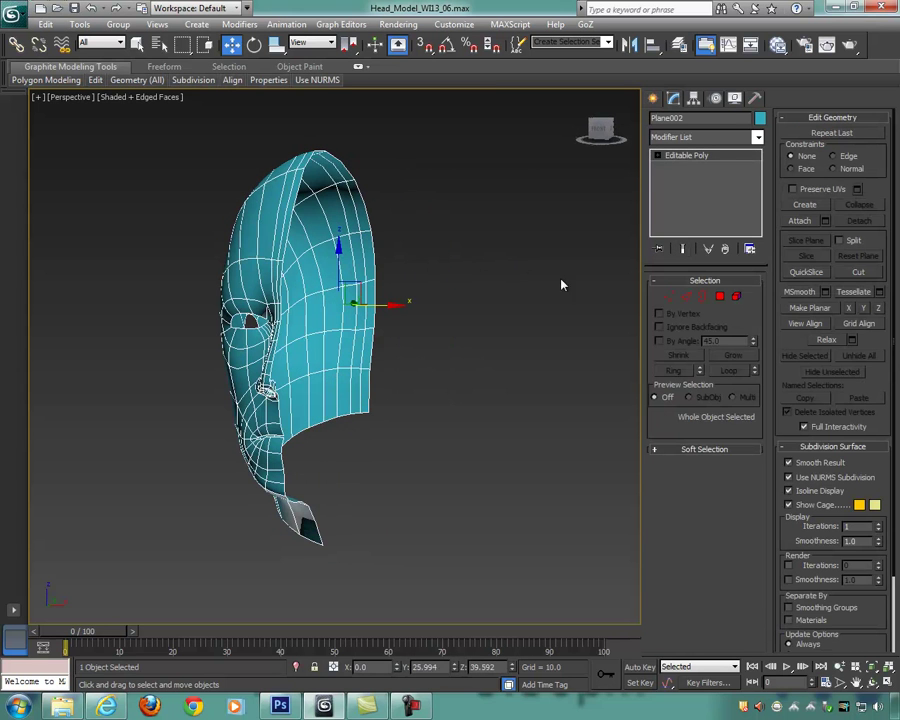
left_click(804, 480)
Step: Select the half head's open outer border and carry it over to edge level, undoing the stray change at the neck
left_click(703, 298)
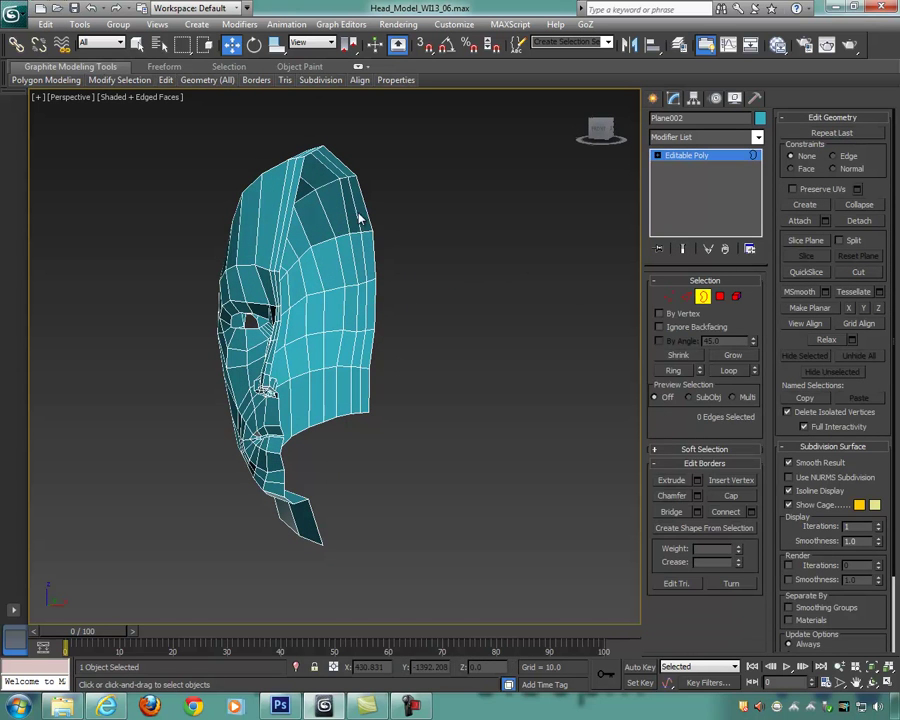
left_click(376, 248)
middle_click_drag(381, 254, 454, 285, "alt")
middle_click_drag(453, 376, 378, 558, "alt")
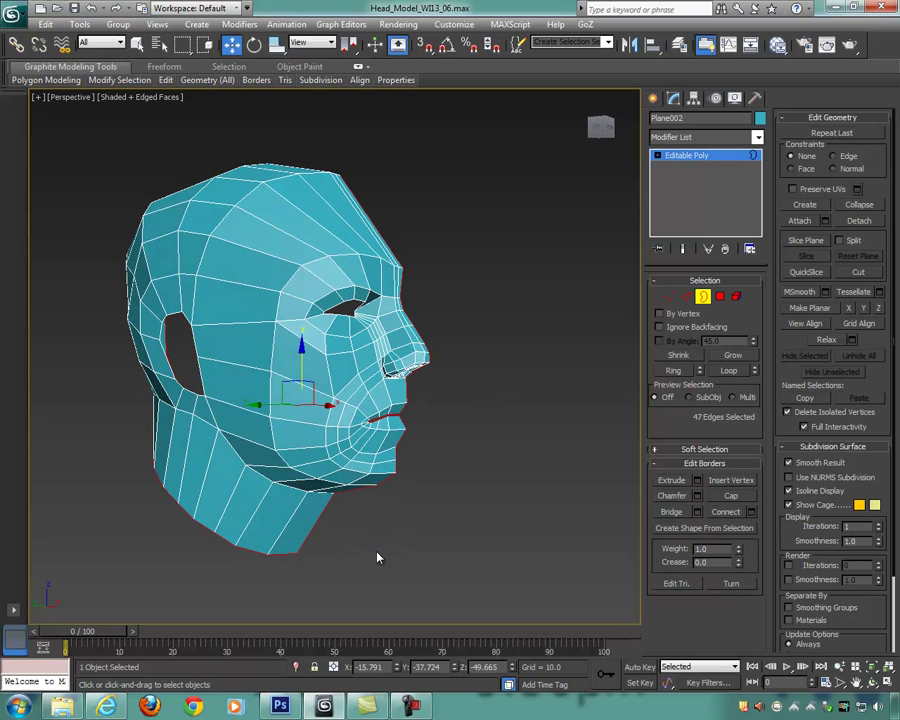
left_click(687, 298)
mouse_move(200, 512)
left_mouse_down("ctrl")
mouse_move(268, 571)
mouse_move(280, 569)
mouse_move(204, 500)
left_mouse_up("ctrl")
key("ctrl+z")
Step: Remove the neck's bottom edges and the mouth opening's edges from the selection, keeping only the head's centre-line edges
middle_click_drag(378, 552, 296, 574, "alt")
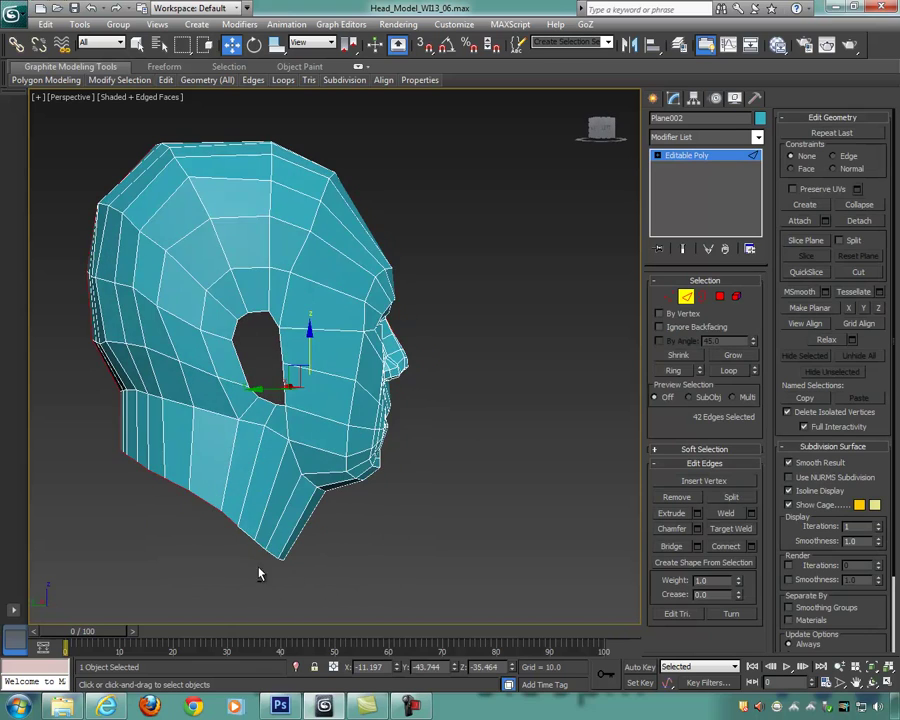
left_click_drag(148, 453, 148, 453, "alt")
middle_click_drag(148, 453, 287, 493, "alt")
left_click_drag(180, 465, 180, 465, "alt")
middle_click_drag(180, 465, 483, 468, "alt")
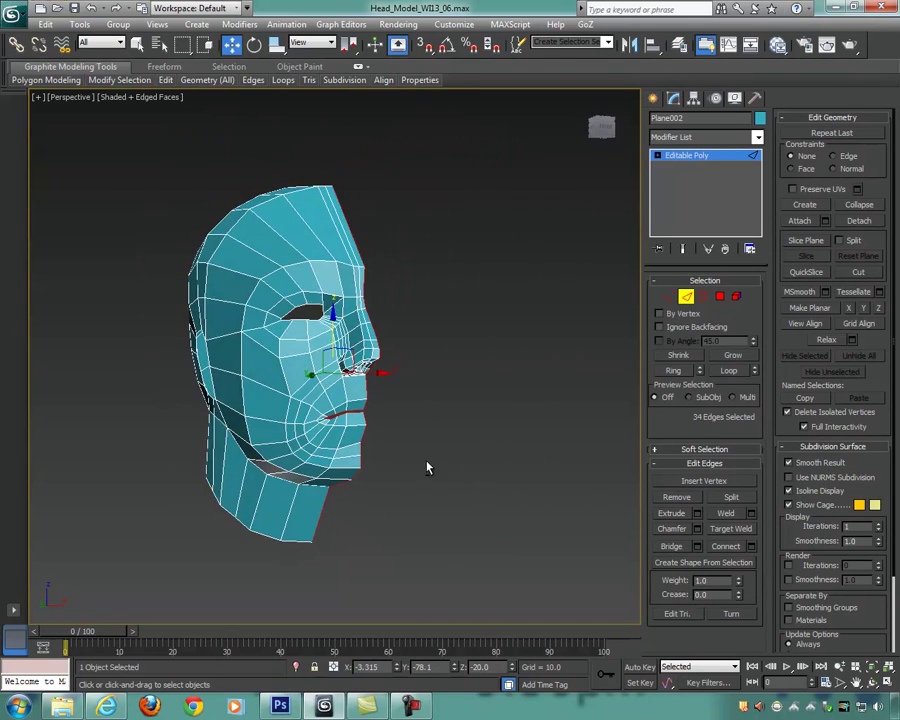
scroll(420, 468, "up", 6)
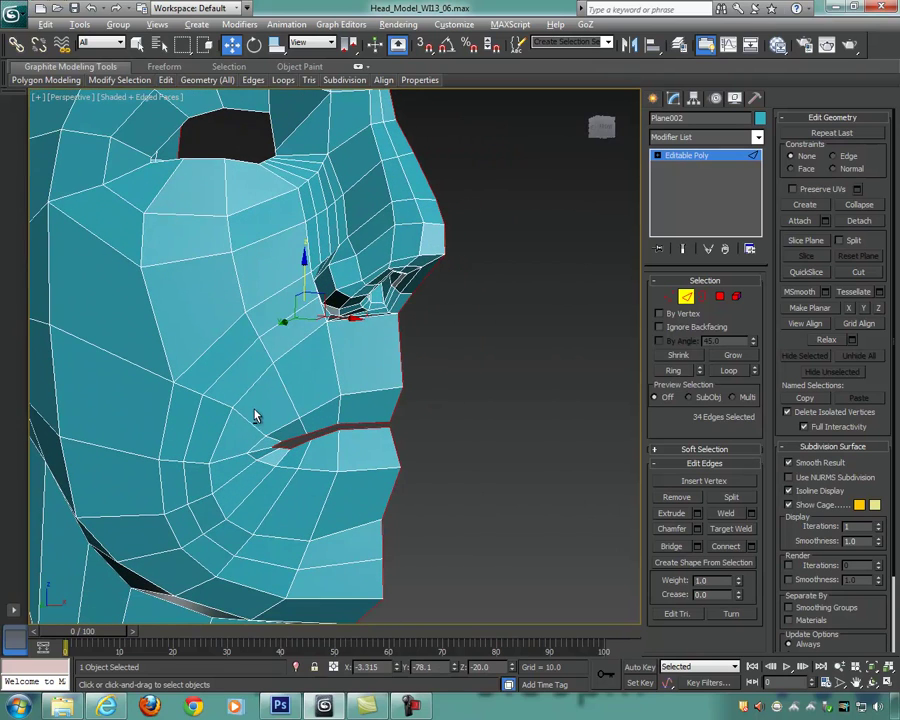
left_click_drag(390, 462, 390, 462, "alt")
Step: Maximize the Top view with the half head's centre line framed
scroll(460, 480, "down", 8)
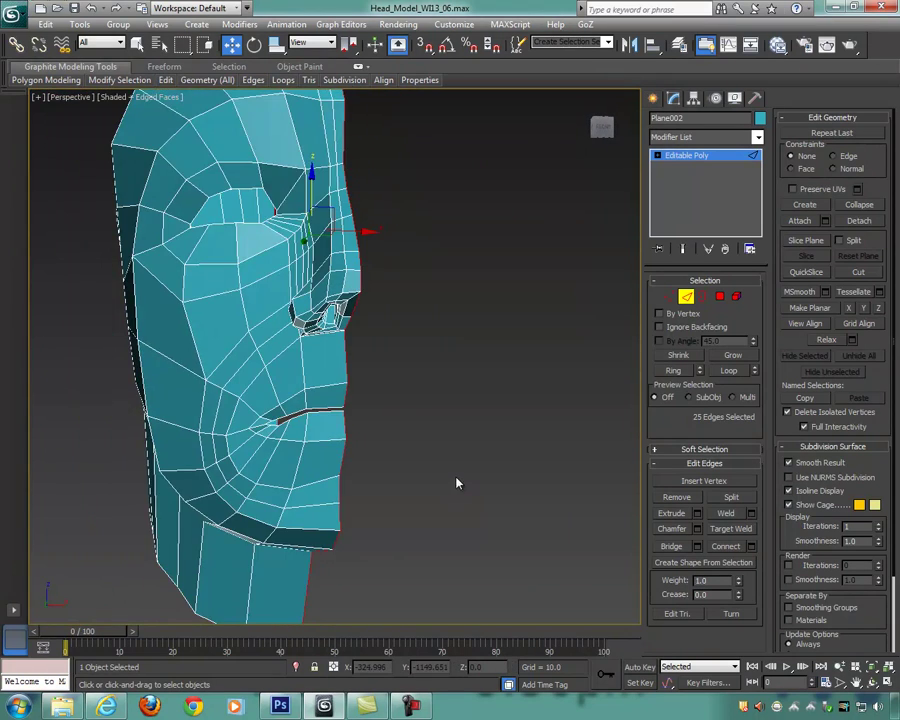
middle_click_drag(447, 472, 450, 470, "alt")
key("alt+w")
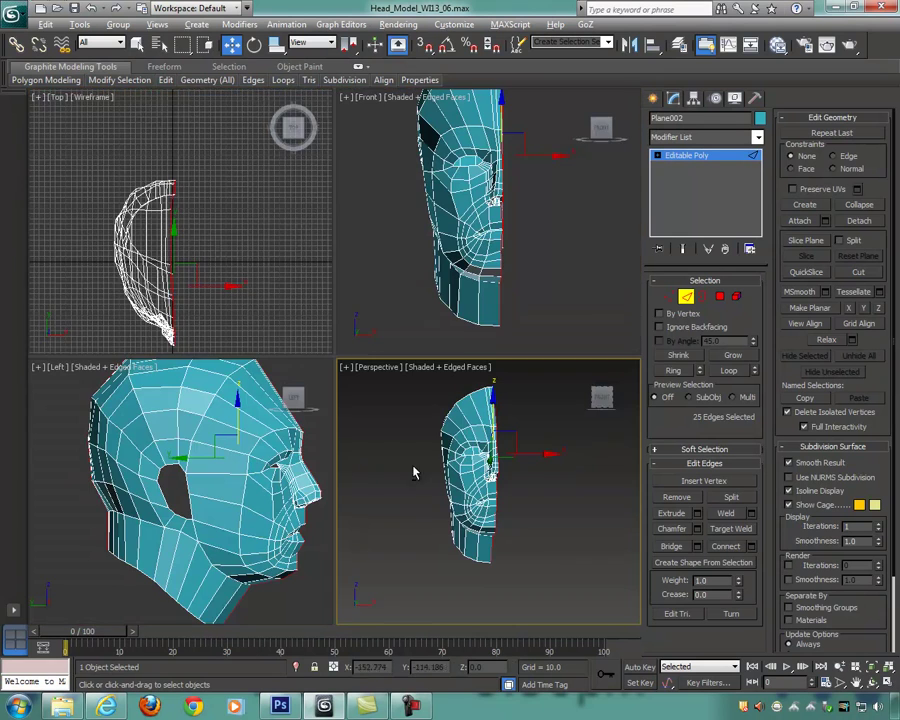
key("alt+w")
scroll(337, 301, "up", 4)
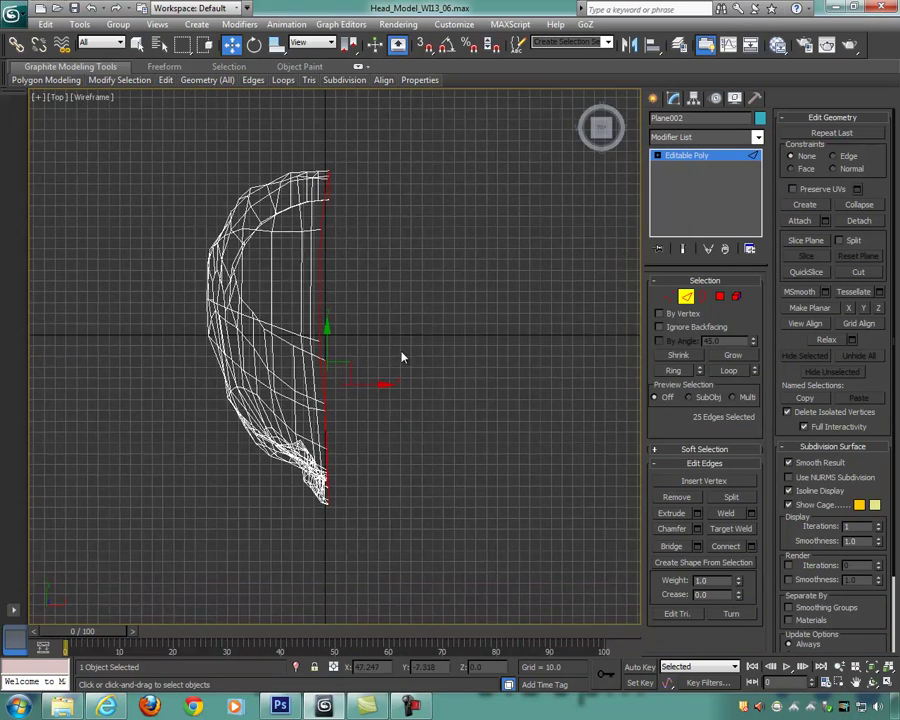
Step: Try to flatten the selected centre-line edges by scaling them along X, and undo it
key("r")
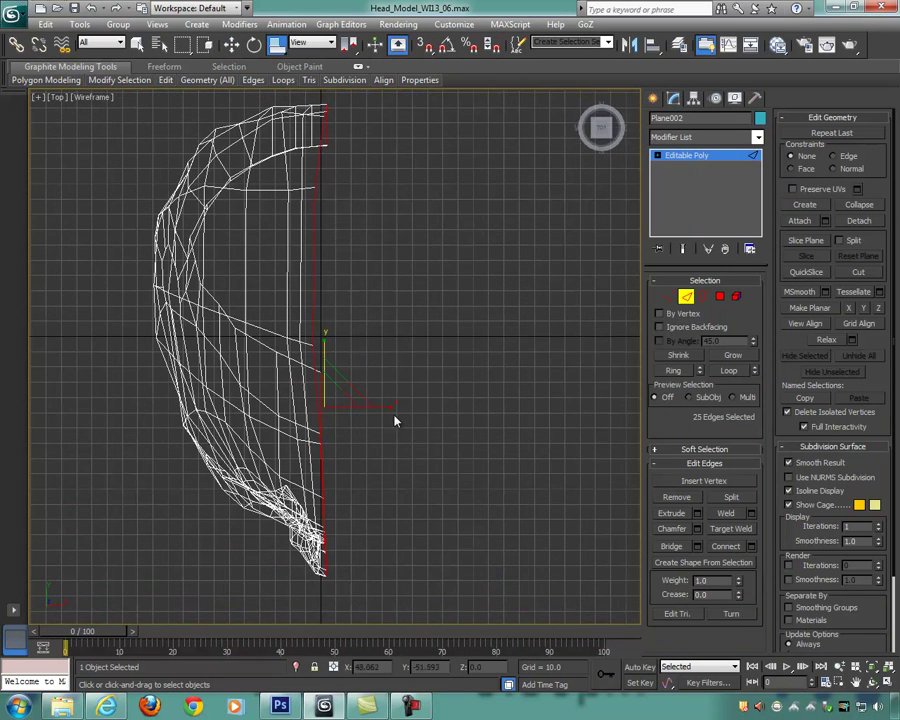
left_click_drag(380, 405, 305, 398)
key("ctrl+z")
Step: Scale the centre-line edges along X until they lie on one straight line, and clear the edge selection
middle_click_drag(436, 397, 445, 375)
left_click(276, 45)
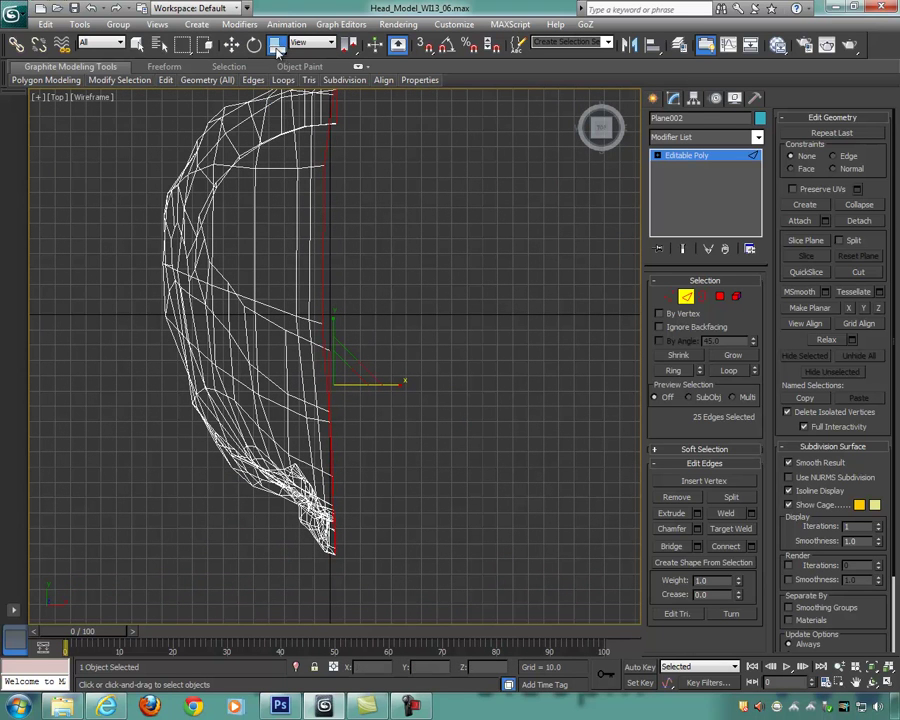
middle_click_drag(423, 344, 415, 374)
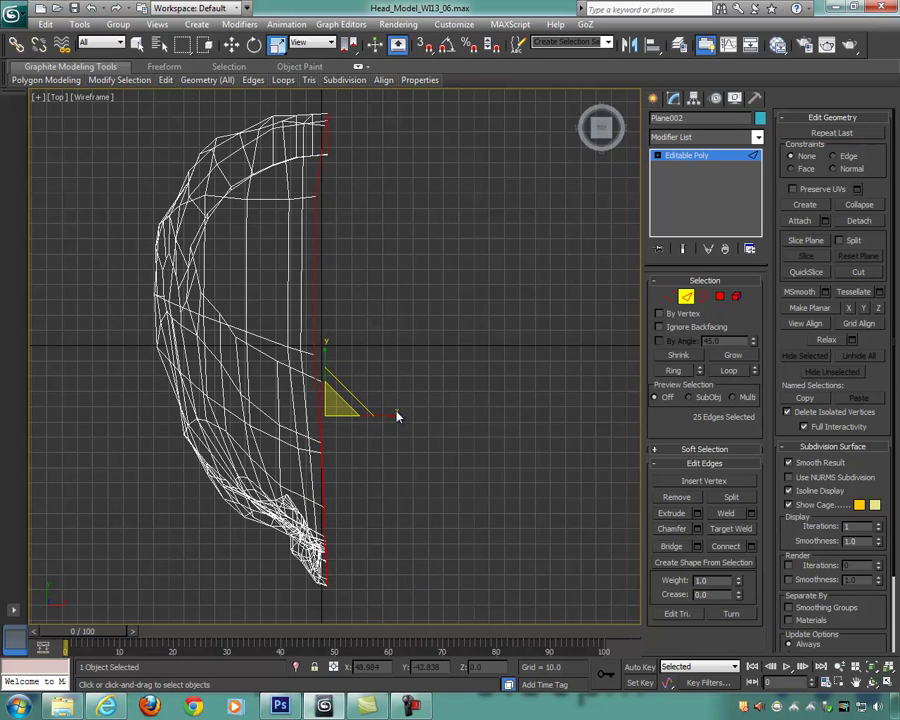
left_click_drag(400, 414, 315, 410)
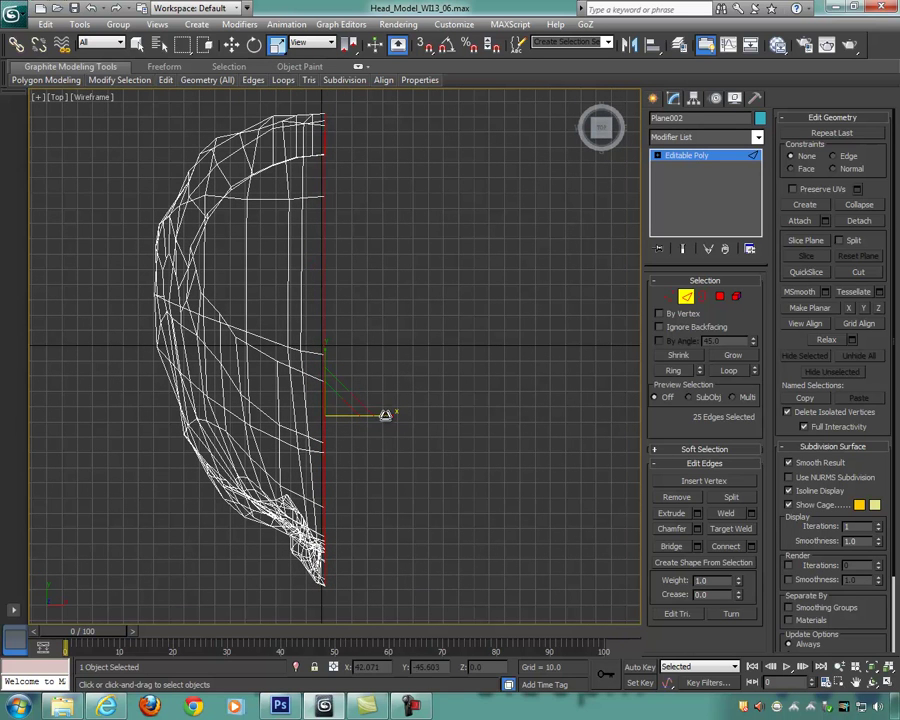
middle_click_drag(461, 297, 467, 309)
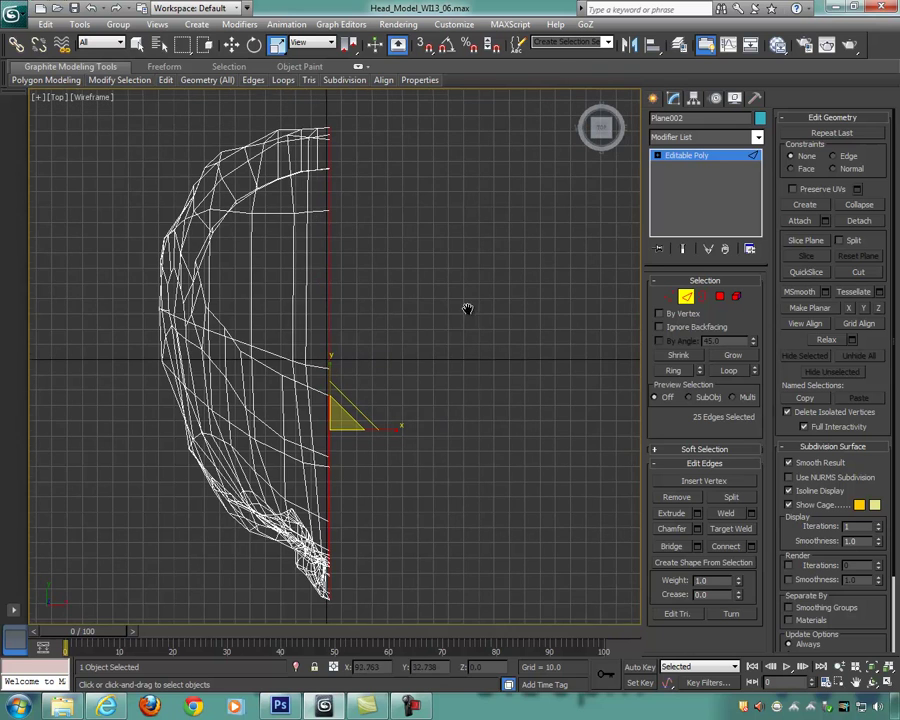
left_click(469, 376)
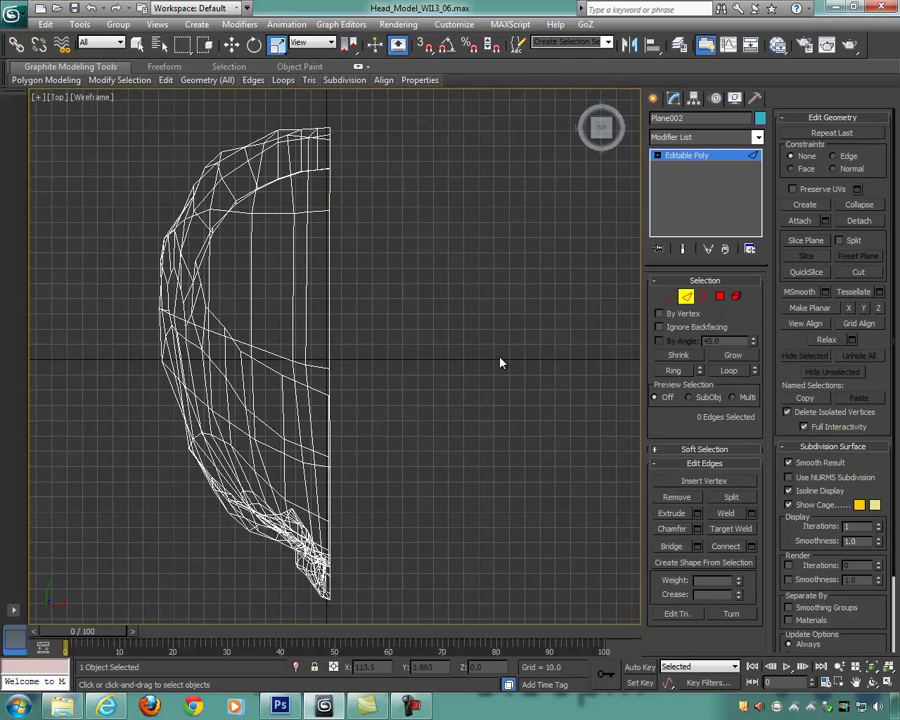
Step: Maximize the Perspective view on the half head and leave edge editing so the whole object is selected
key("alt+w")
left_click(565, 498)
key("alt+w")
middle_click_drag(479, 443, 606, 347, "alt")
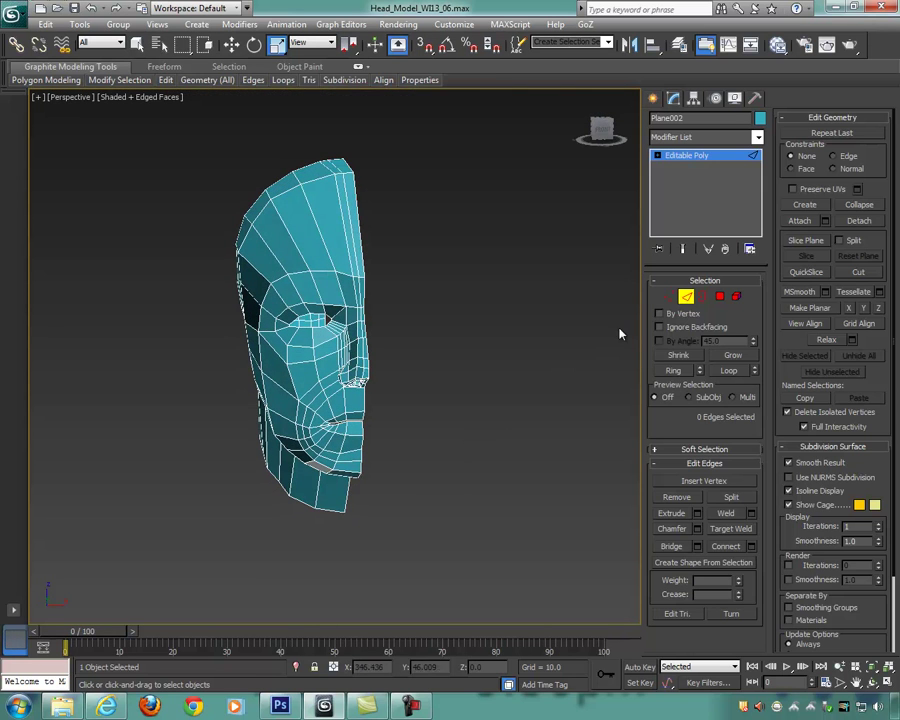
left_click(689, 300)
middle_click_drag(454, 368, 444, 351, "alt")
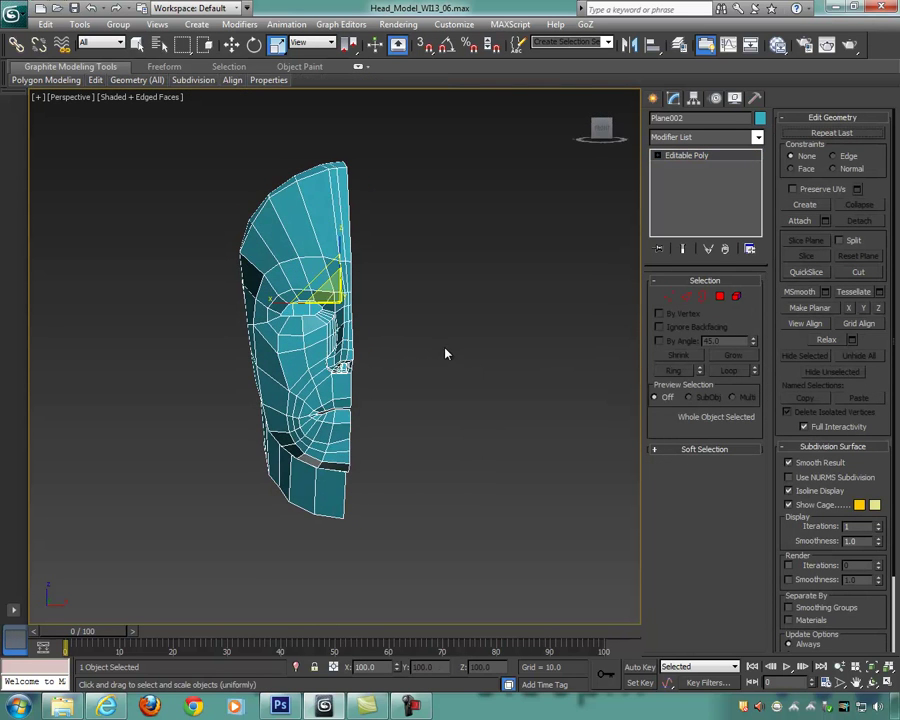
Step: Mirror the half head across the X axis as an instance with an offset of 0.0
key("q")
middle_click_drag(480, 303, 484, 280, "alt")
left_click(629, 45)
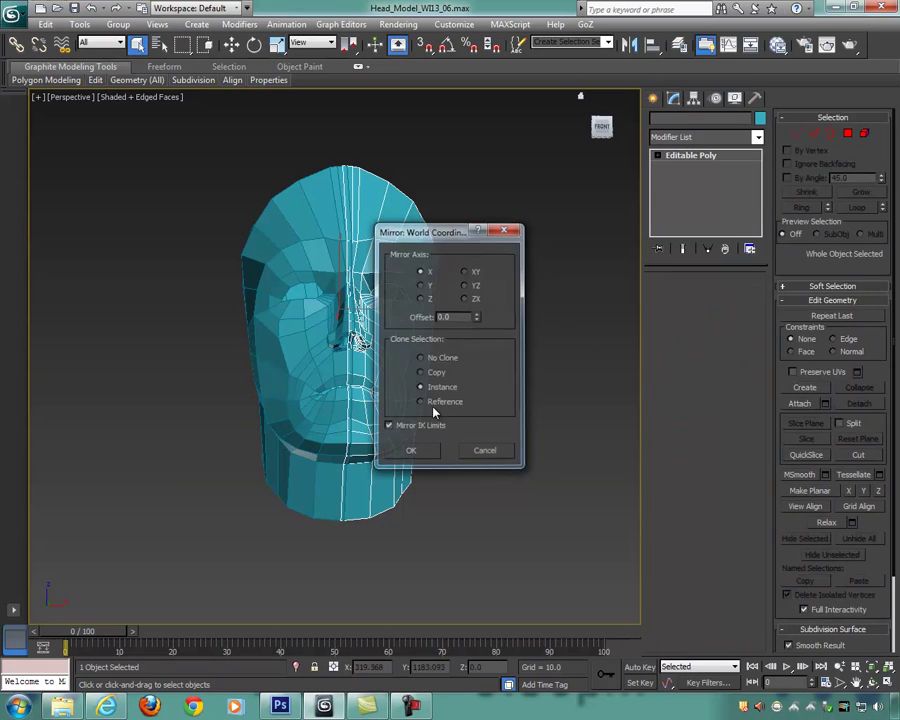
left_click(408, 504)
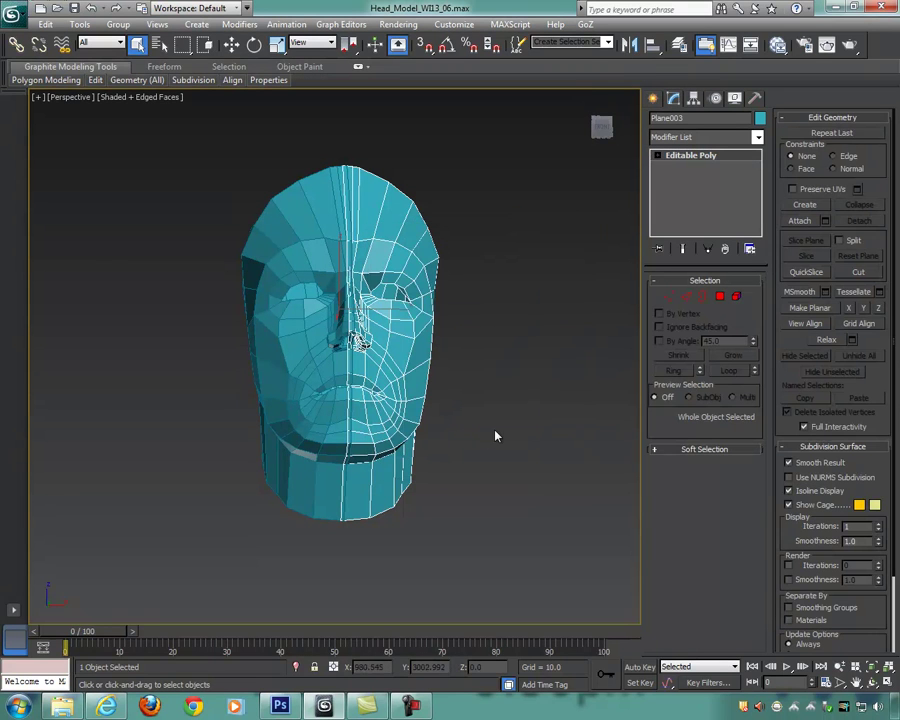
Step: Move the mirrored half along X to about 5.54 to meet the original half at the centre seam, and deselect it
left_click_drag(397, 311, 400, 300)
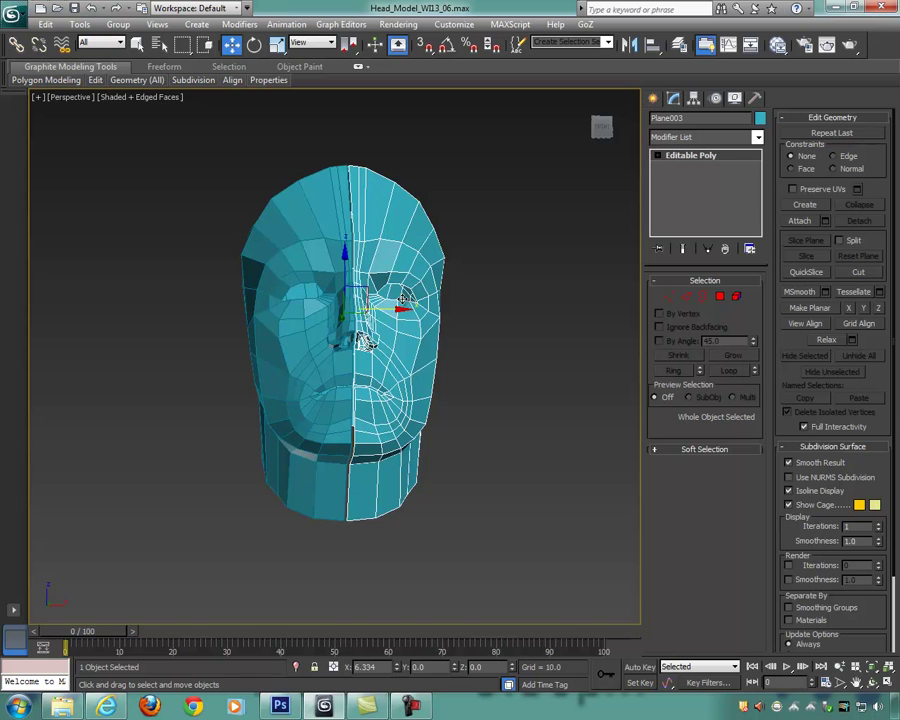
left_click_drag(403, 298, 401, 298)
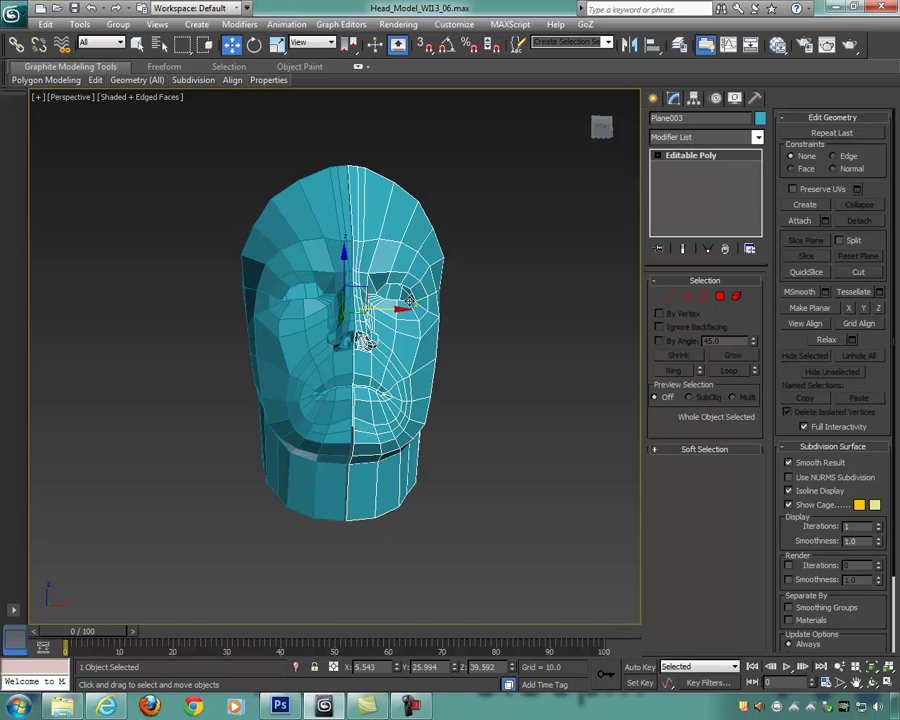
left_click(547, 343)
Step: Select both halves of the head, enable NURMS subdivision on them, and clear the selection
mouse_move(547, 343)
middle_mouse_down("alt")
mouse_move(524, 362)
mouse_move(533, 355)
middle_mouse_up("alt")
left_click_drag(133, 173, 460, 389)
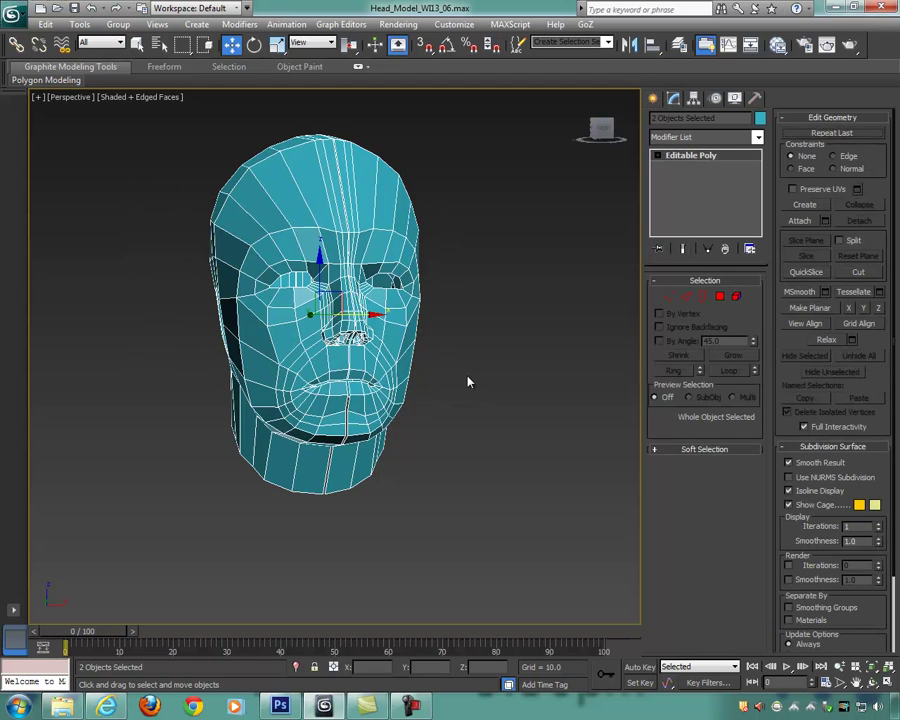
left_click(820, 477)
left_click(504, 334)
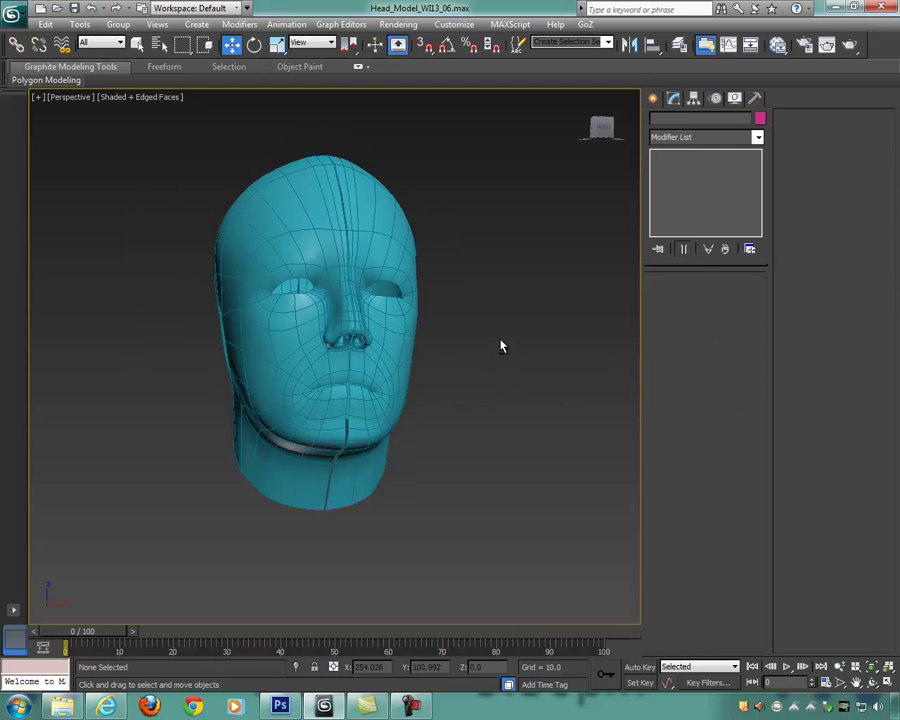
Step: Examine the smoothed head without edge display from the front and sides, checking the centre seam and overall face shape
key("F4")
mouse_move(504, 345)
middle_mouse_down("alt")
mouse_move(514, 353)
mouse_move(478, 394)
mouse_move(462, 394)
mouse_move(408, 227)
mouse_move(412, 406)
mouse_move(446, 412)
mouse_move(344, 416)
mouse_move(468, 408)
mouse_move(393, 411)
mouse_move(350, 269)
middle_mouse_up("alt")
scroll(490, 396, "up", 4)
left_click(340, 255)
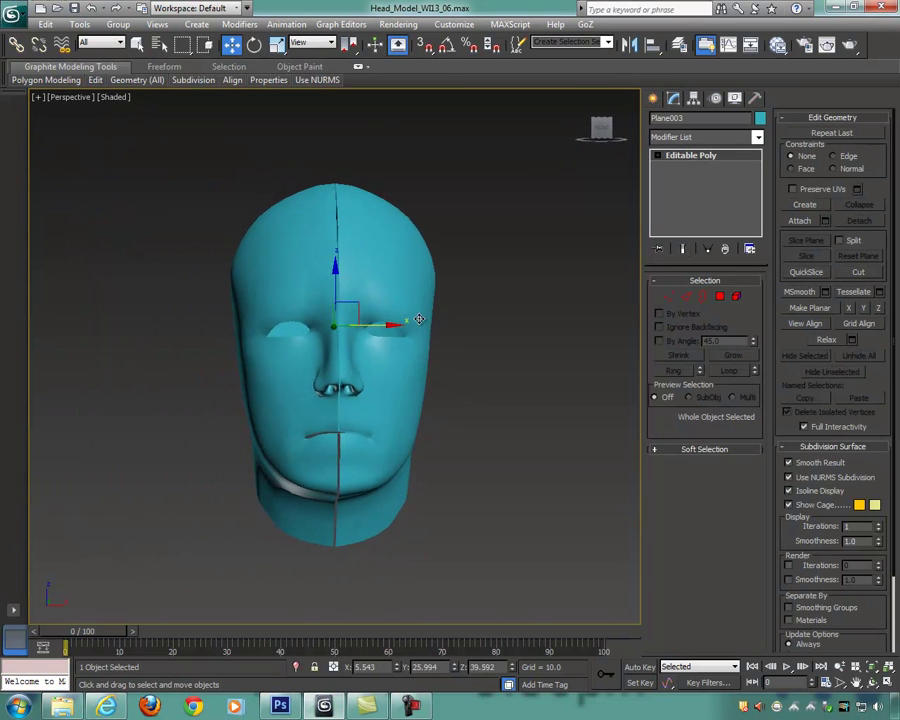
scroll(430, 318, "up", 3)
middle_click_drag(437, 322, 468, 354, "alt")
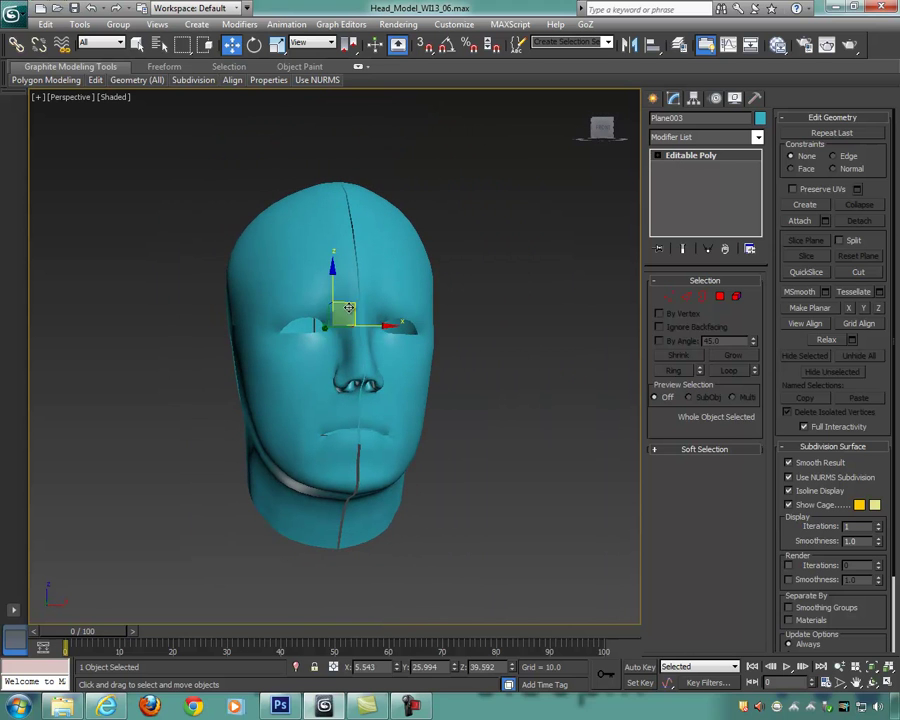
left_click_drag(239, 168, 480, 367)
middle_click_drag(480, 367, 308, 205, "alt")
middle_click_drag(273, 264, 426, 399, "alt")
scroll(403, 384, "up", 3)
middle_click_drag(428, 399, 461, 391)
scroll(462, 389, "down", 2)
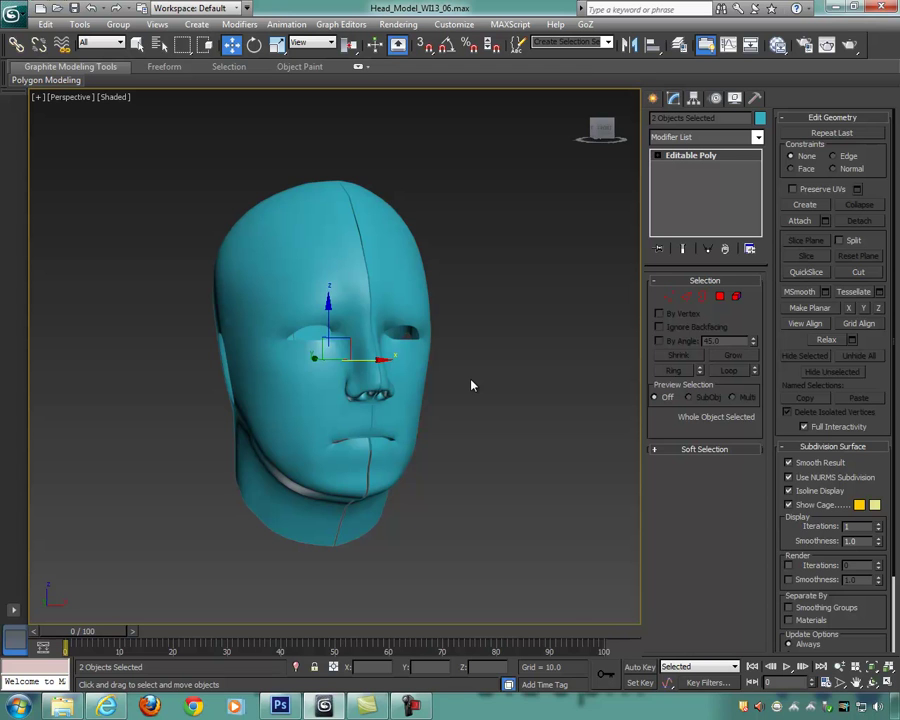
left_click(509, 406)
middle_click_drag(509, 406, 542, 426, "alt")
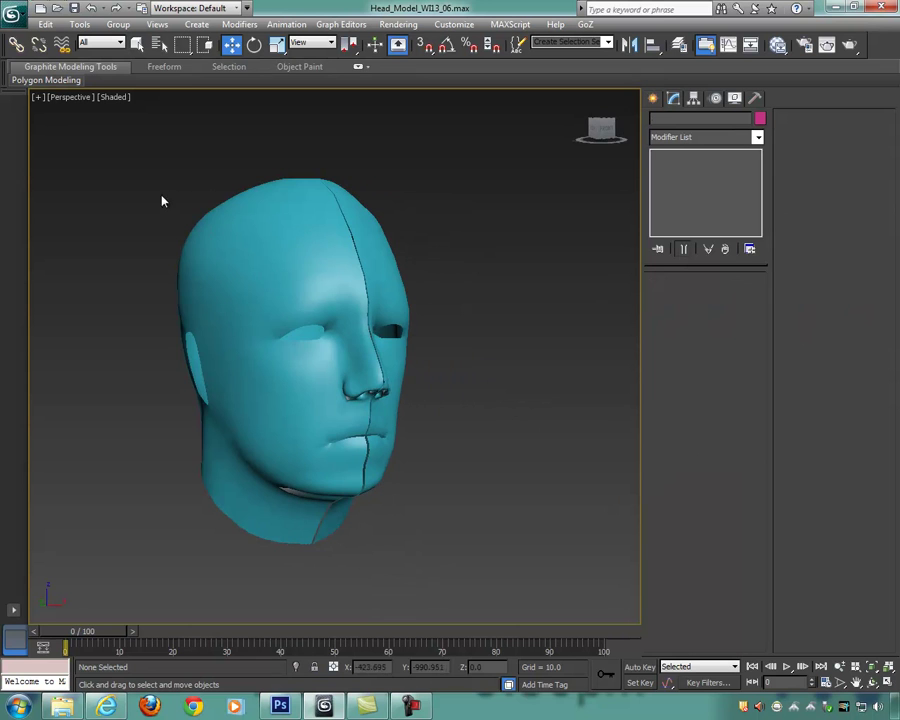
Step: Select both halves, examine the smoothed head's edge flow with edged faces shown, and return to plain shading
left_click_drag(166, 210, 579, 595)
key("F4")
middle_click_drag(526, 535, 351, 318, "alt")
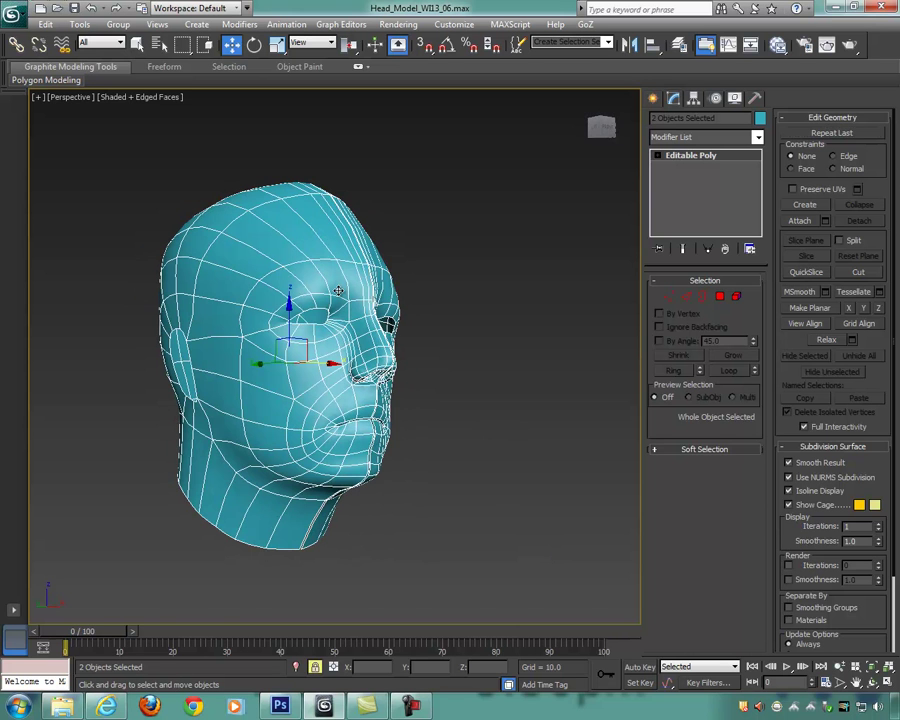
middle_click_drag(412, 352, 434, 360, "alt")
scroll(404, 388, "up", 3)
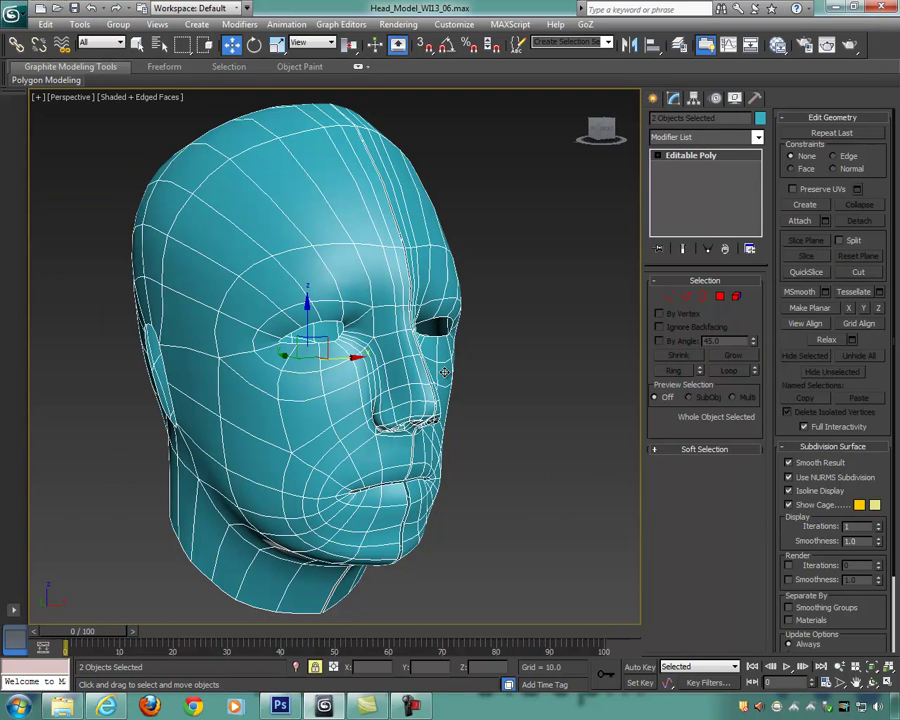
middle_click_drag(480, 365, 563, 380, "alt")
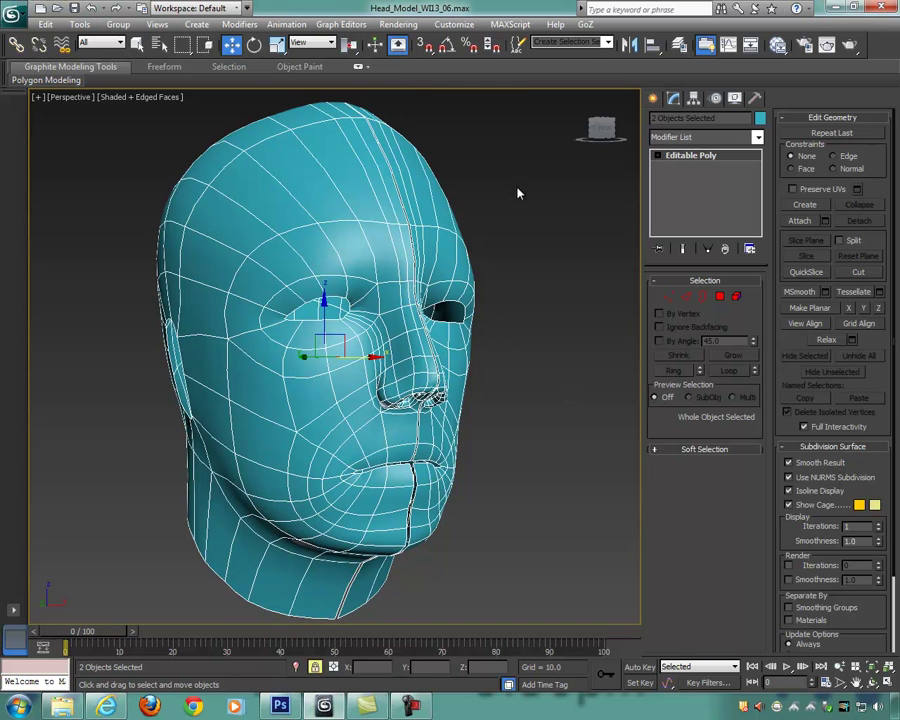
scroll(511, 240, "down", 3)
middle_click_drag(511, 250, 478, 267, "alt")
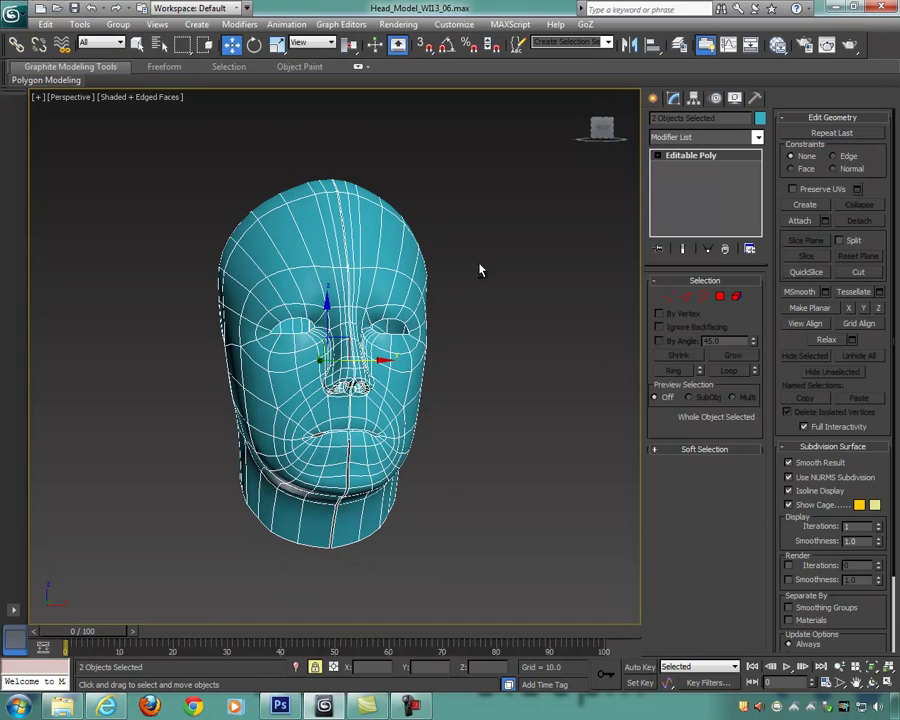
middle_click_drag(469, 312, 472, 331, "alt")
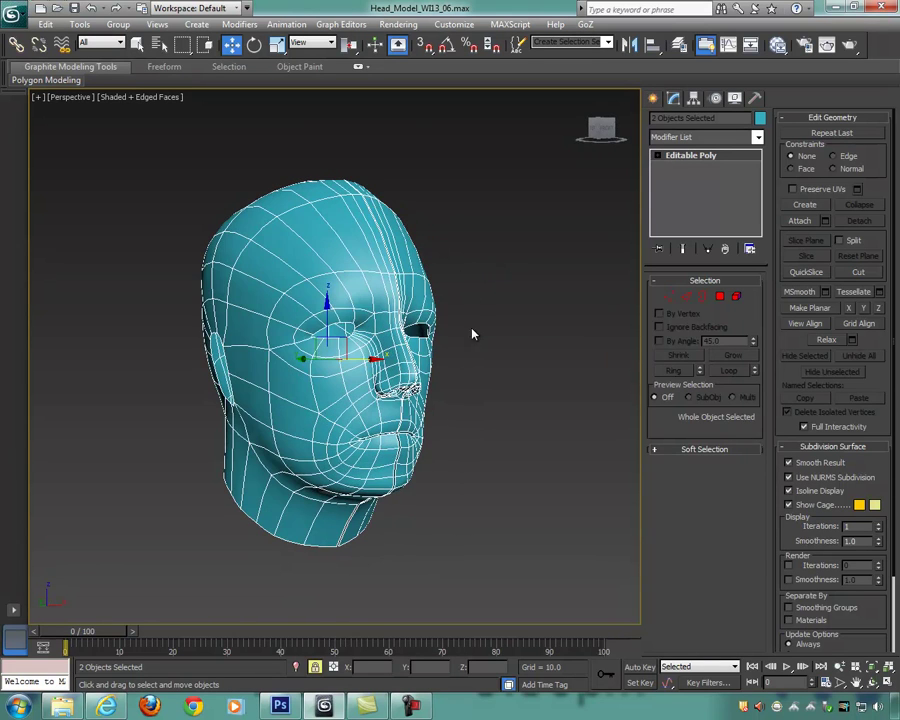
scroll(535, 340, "up", 2)
scroll(535, 340, "down", 3)
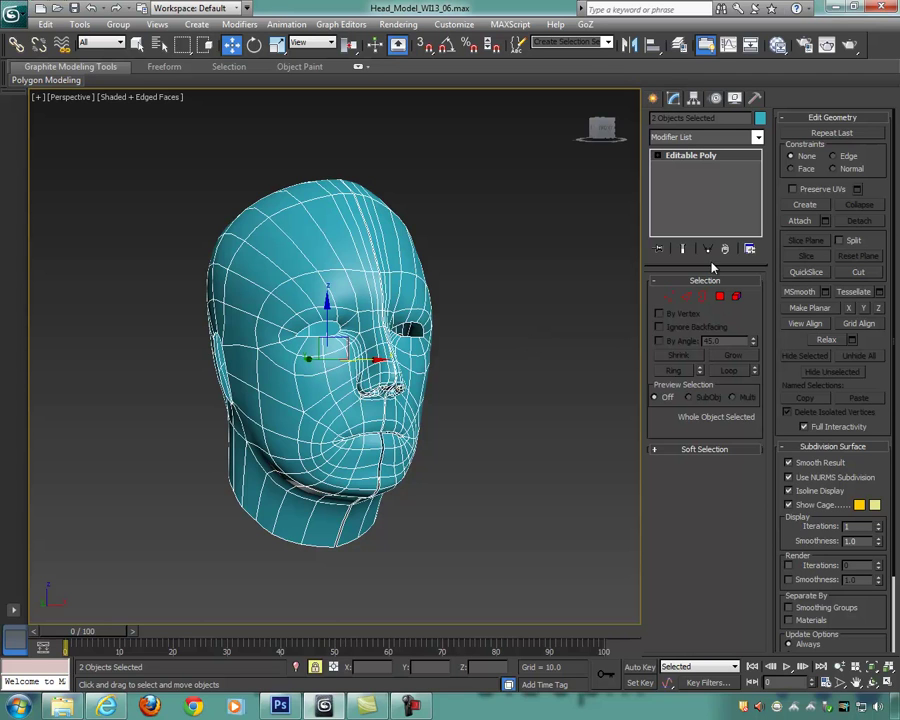
key("F4")
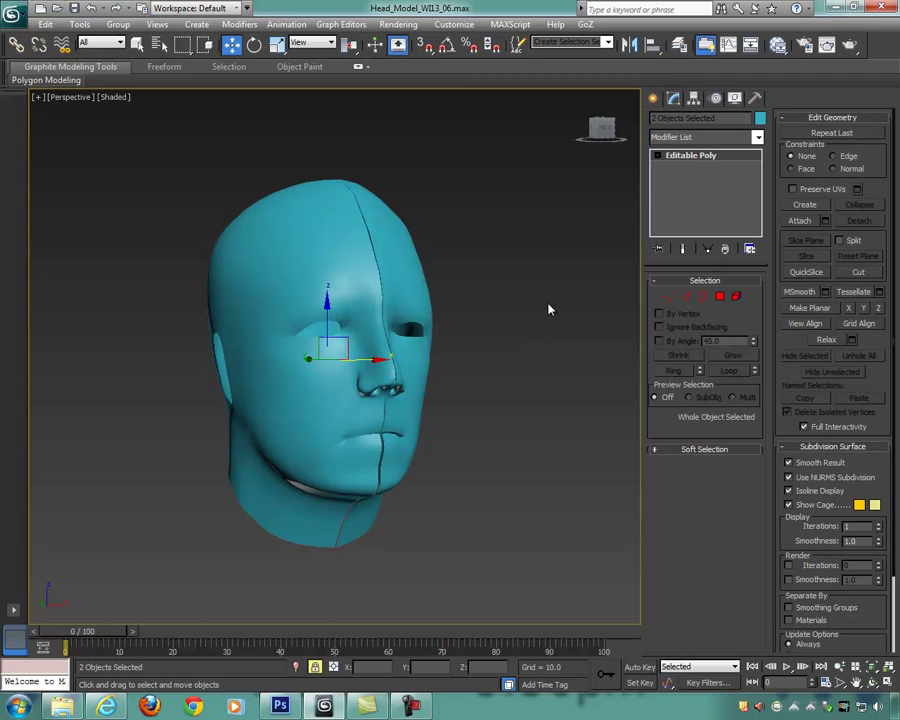
key("q")
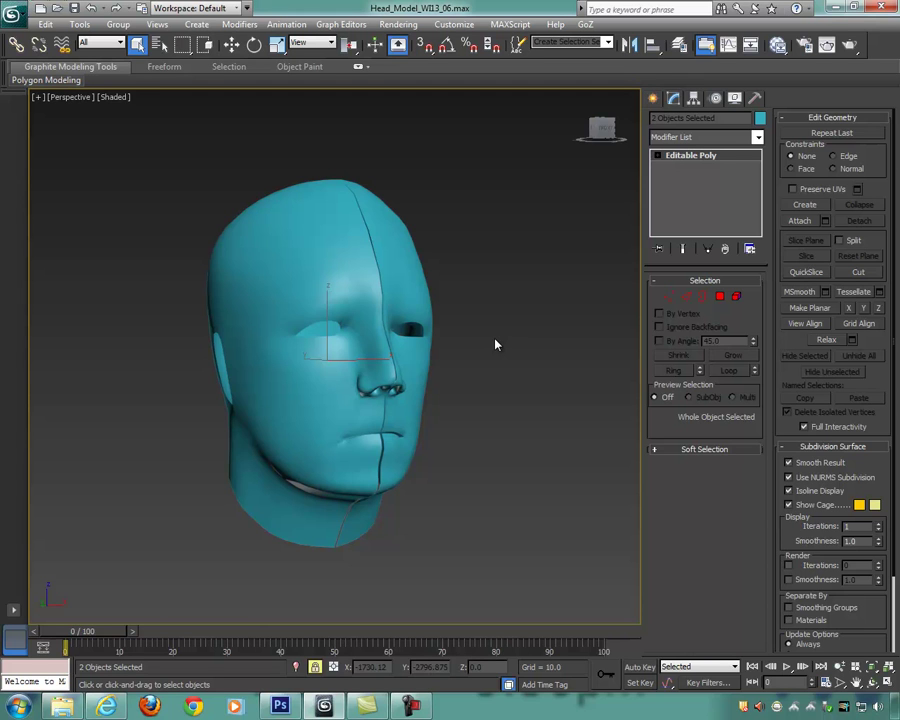
left_click(410, 706)
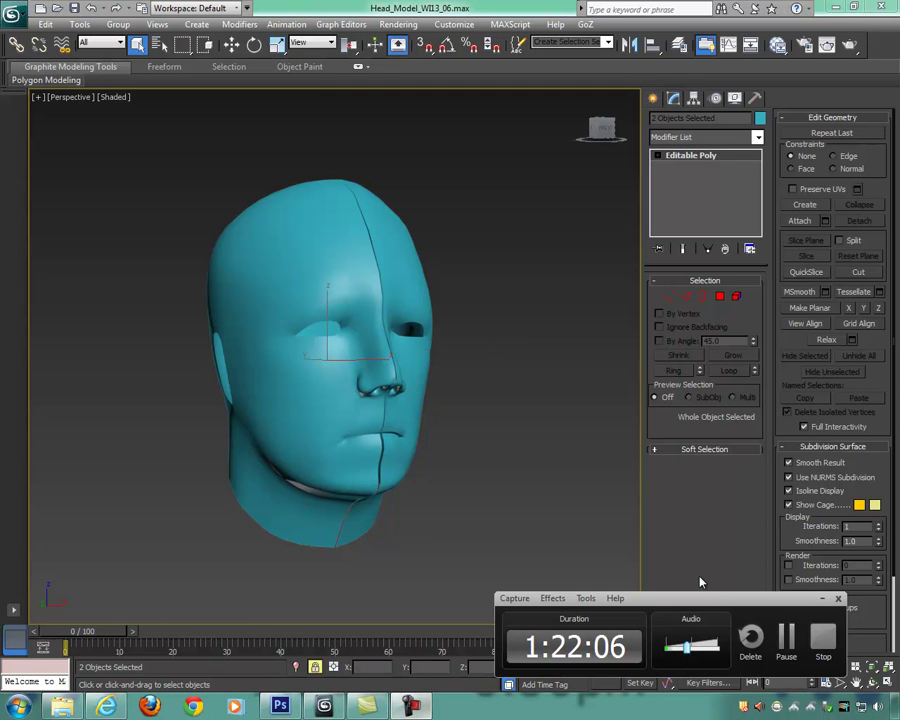